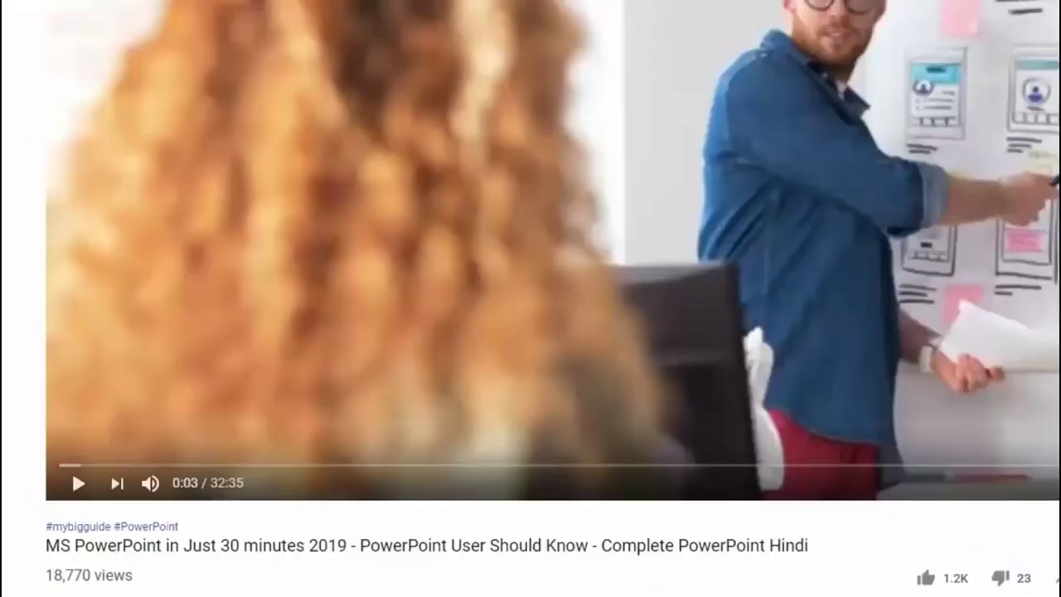
Step: Expand the tutorial video's full description and scroll through its links and playlists
{"action": "scroll", "coordinate": [205, 280], "scroll_direction": "down", "scroll_amount": 5}
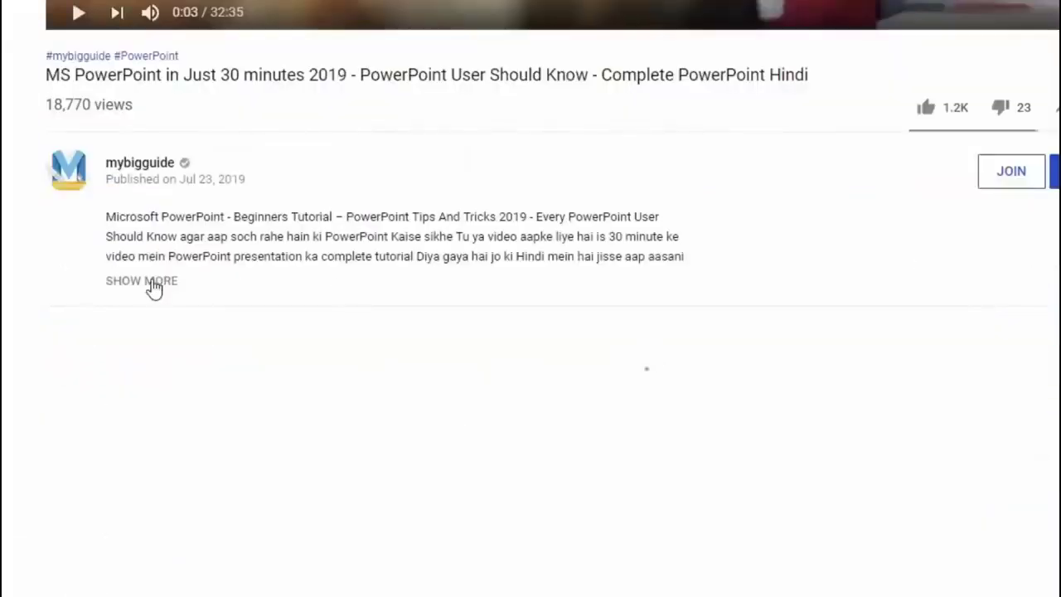
{"action": "left_click", "coordinate": [149, 281]}
{"action": "scroll", "coordinate": [50, 332], "scroll_direction": "down", "scroll_amount": 3}
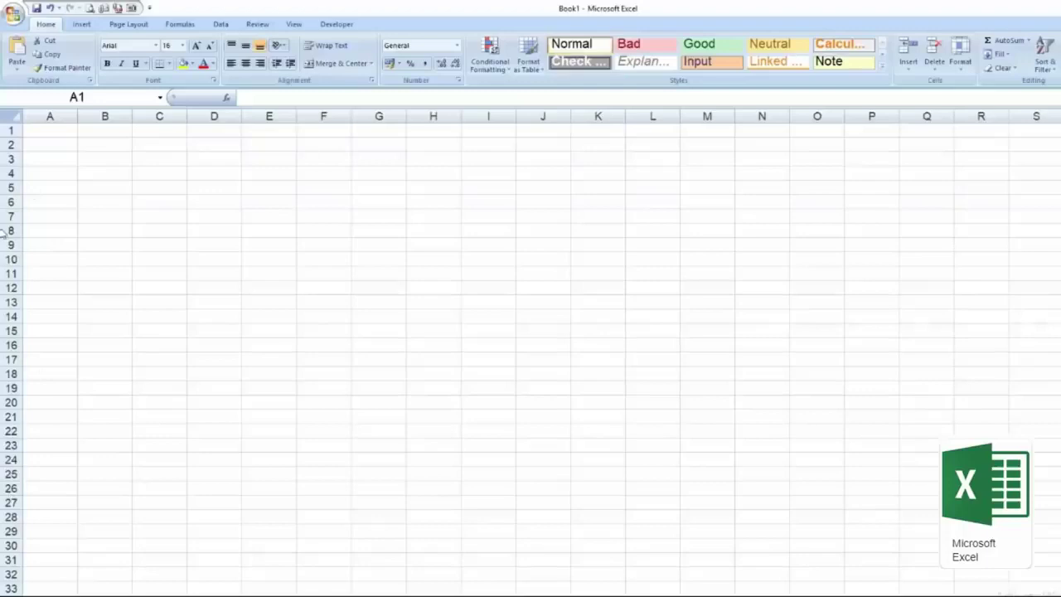
{"action": "left_click", "coordinate": [268, 116]}
{"action": "left_click", "coordinate": [104, 116]}
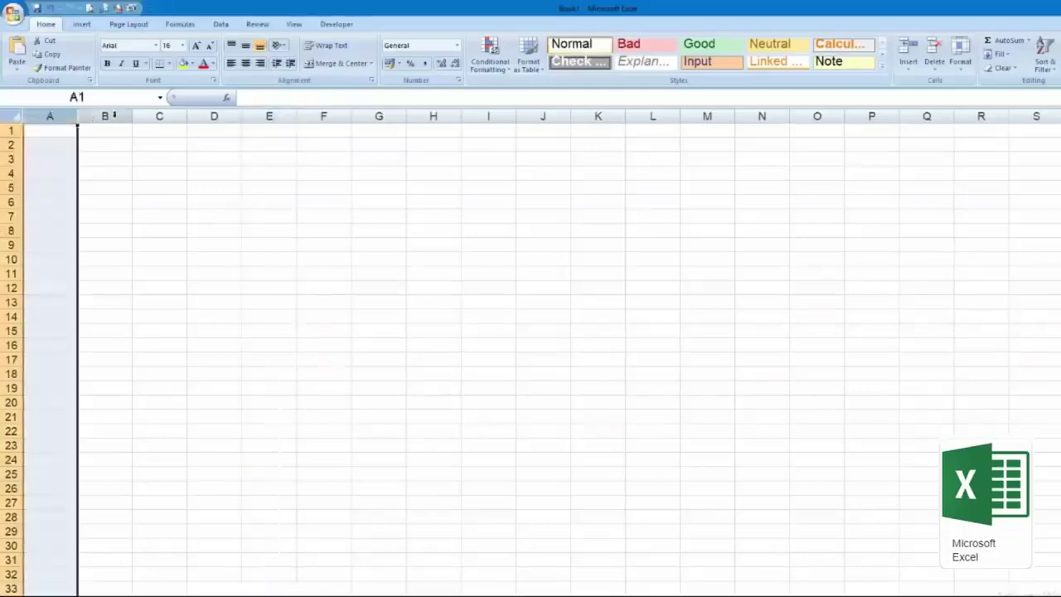
{"action": "left_click", "coordinate": [159, 116]}
{"action": "left_click", "coordinate": [268, 116]}
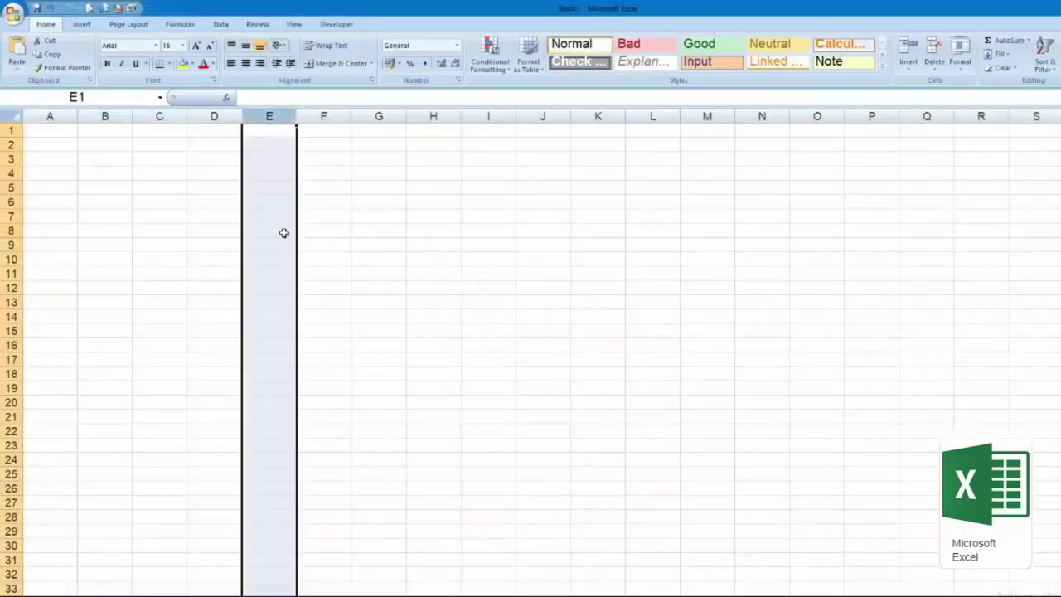
{"action": "left_click", "coordinate": [11, 144]}
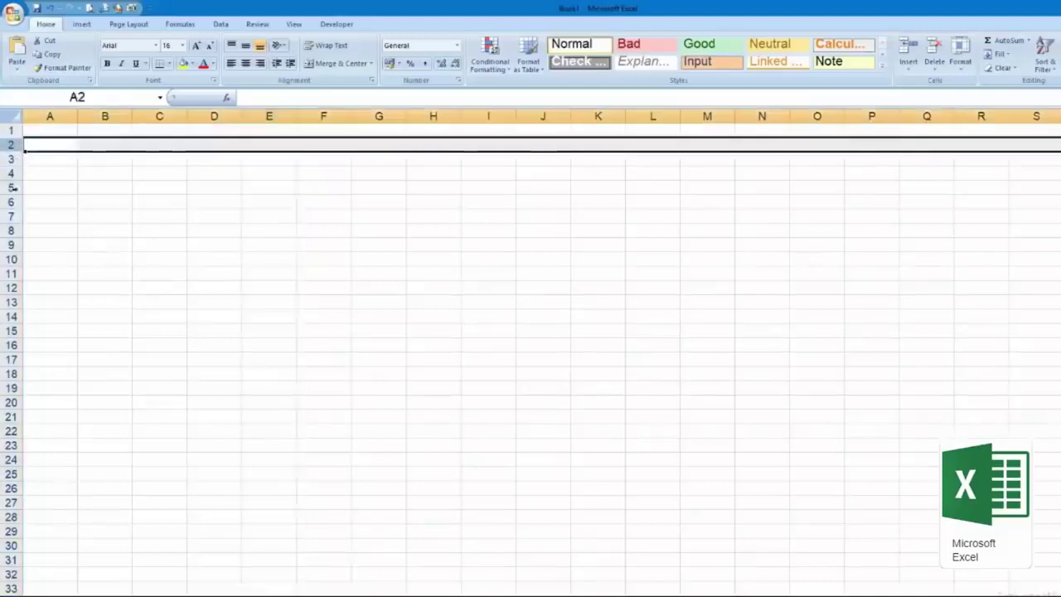
{"action": "left_click", "coordinate": [11, 259]}
{"action": "left_click", "coordinate": [11, 202]}
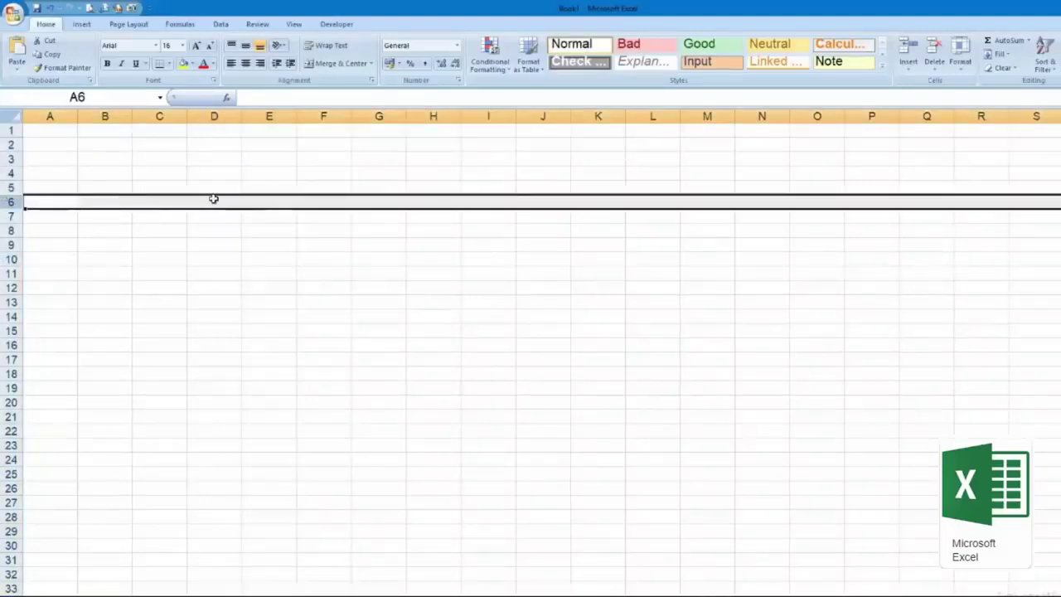
{"action": "left_click", "coordinate": [213, 113]}
{"action": "left_click", "coordinate": [11, 188]}
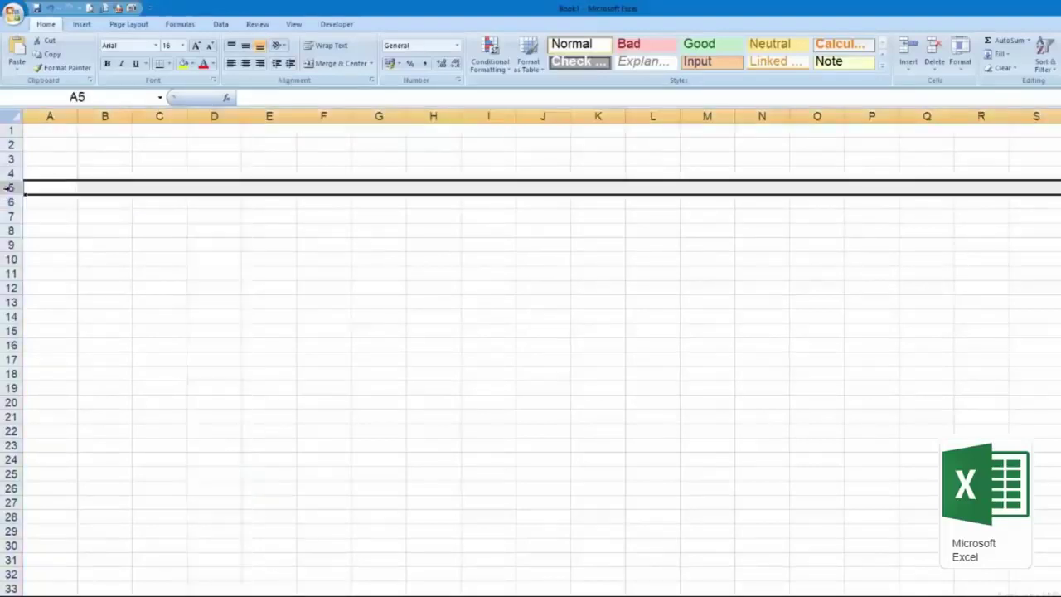
{"action": "left_click", "coordinate": [214, 185]}
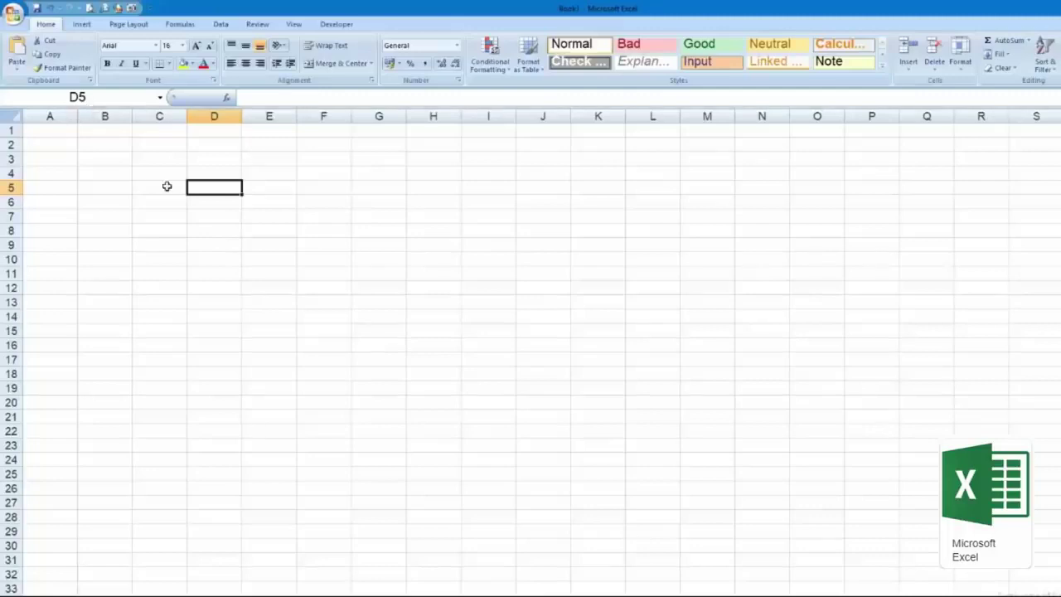
{"action": "left_click", "coordinate": [167, 186]}
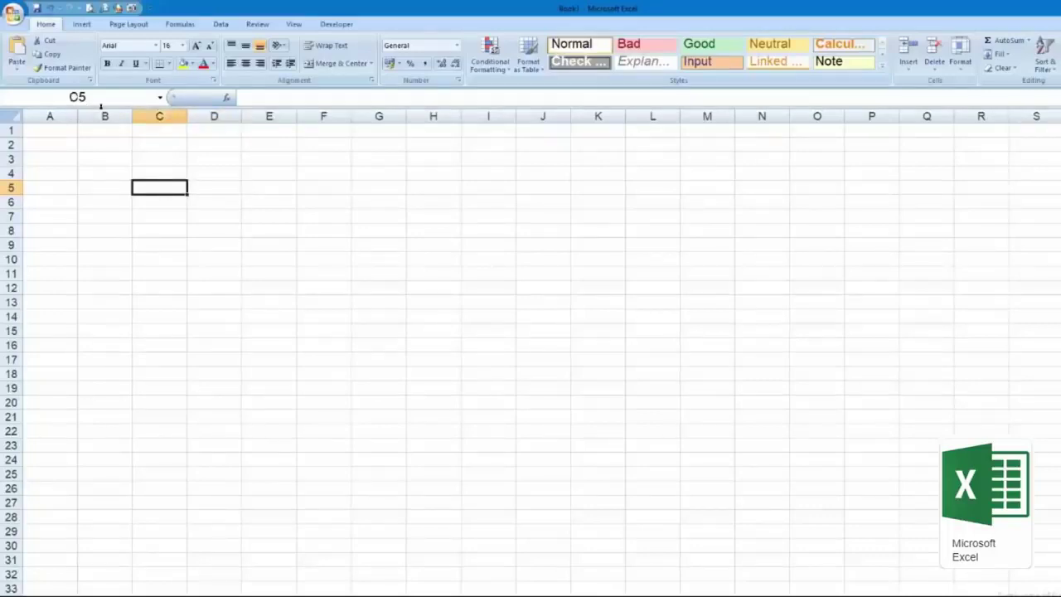
{"action": "left_click", "coordinate": [280, 158]}
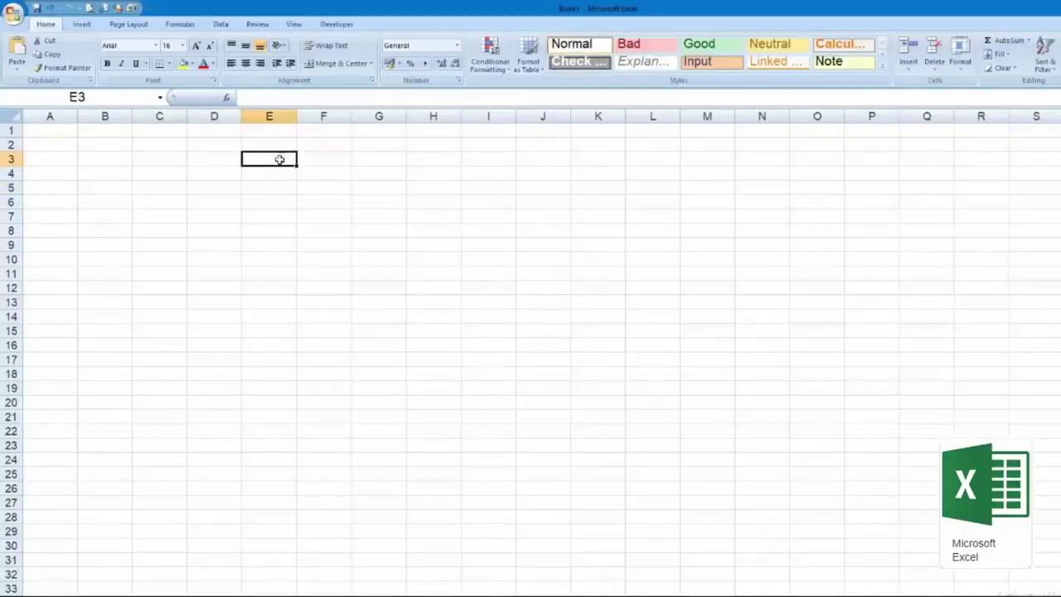
{"action": "key", "text": "ctrl+Home"}
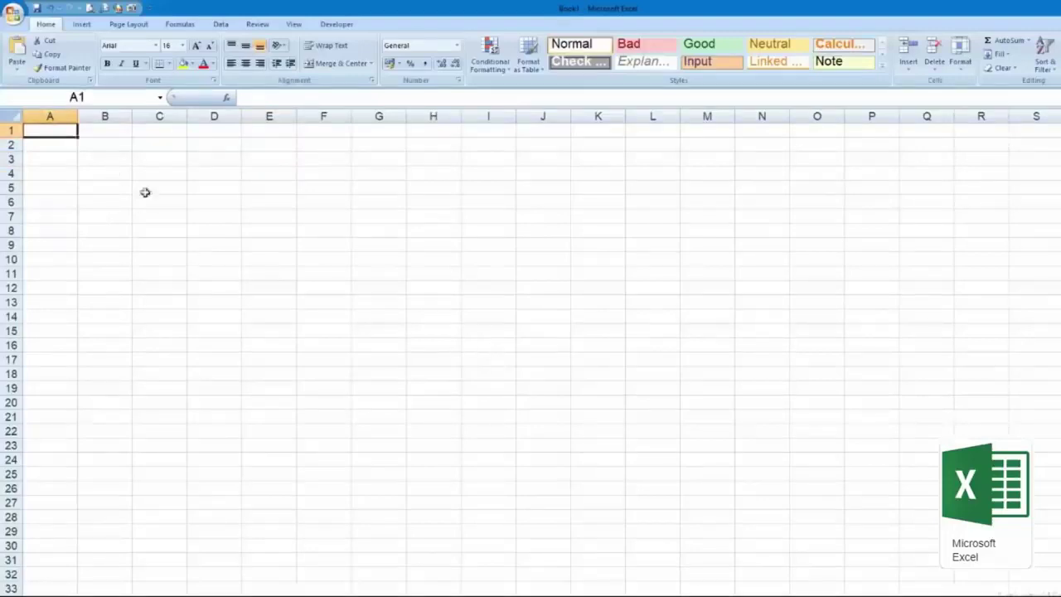
{"action": "left_click", "coordinate": [145, 177]}
{"action": "left_click", "coordinate": [319, 204]}
{"action": "left_click", "coordinate": [230, 214]}
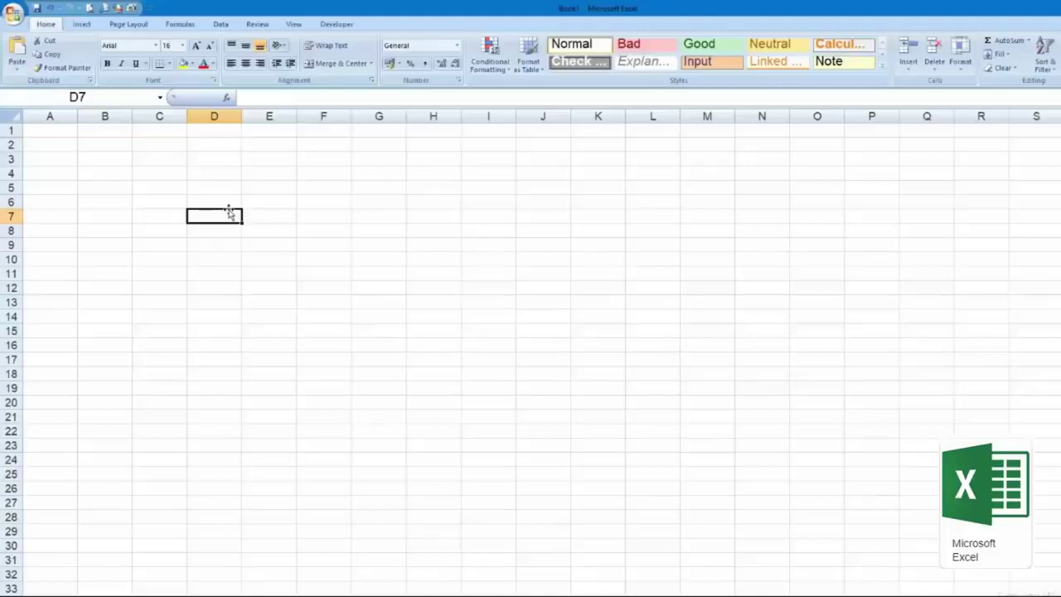
{"action": "left_click", "coordinate": [61, 132]}
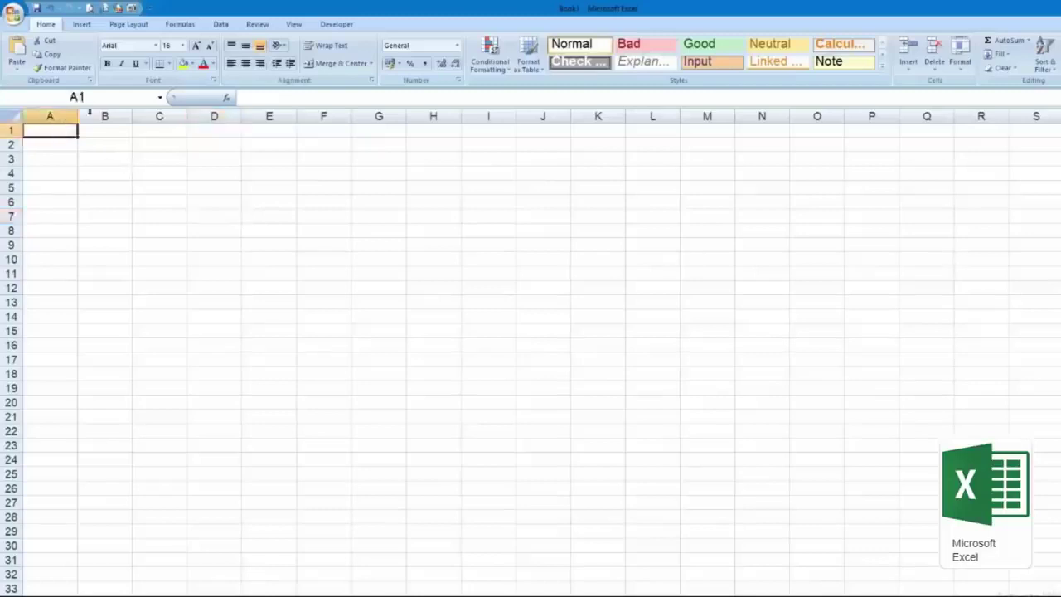
Step: Try entering 1254 in B2, then cancel so B2 stays empty
{"action": "left_click", "coordinate": [266, 98]}
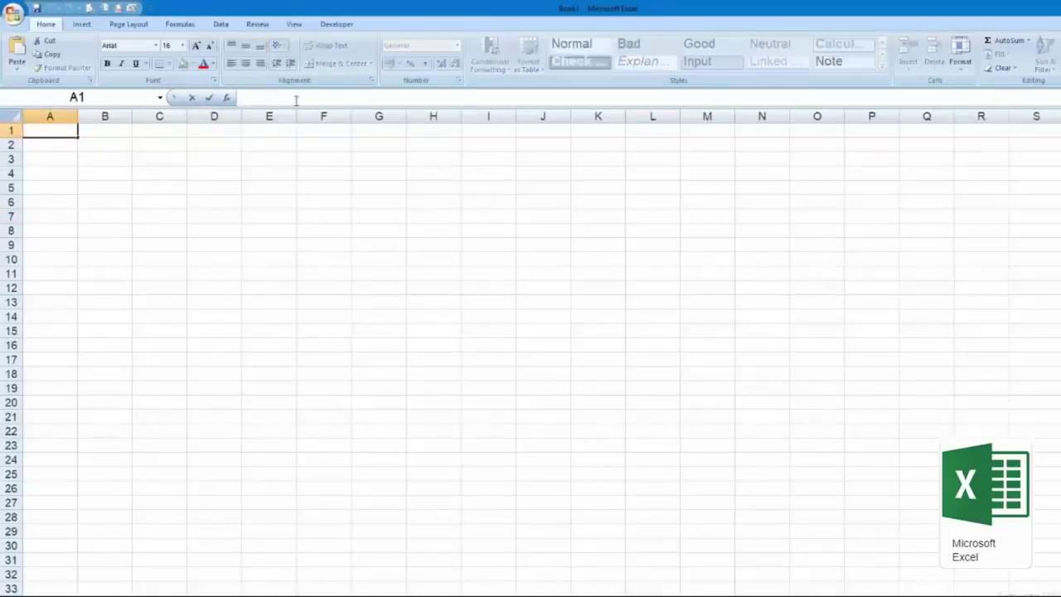
{"action": "left_click", "coordinate": [103, 147]}
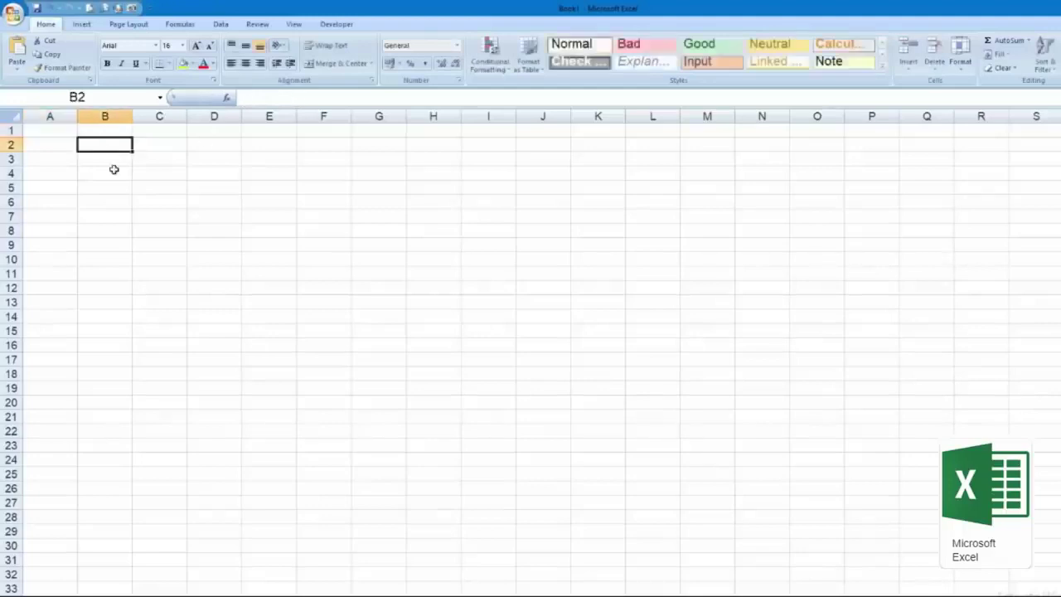
{"action": "type", "text": "1254"}
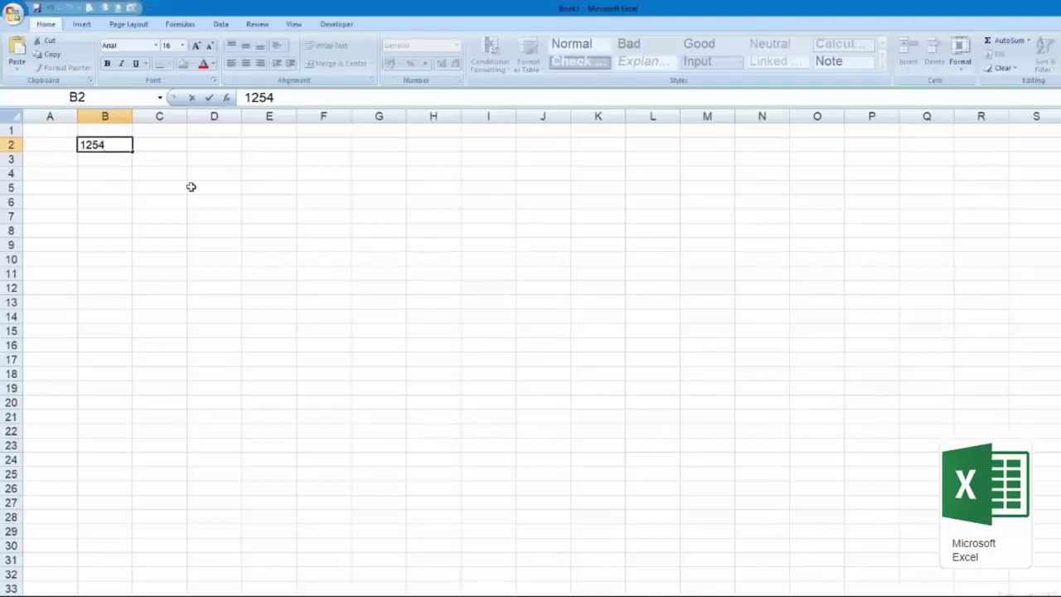
{"action": "key", "text": "Escape"}
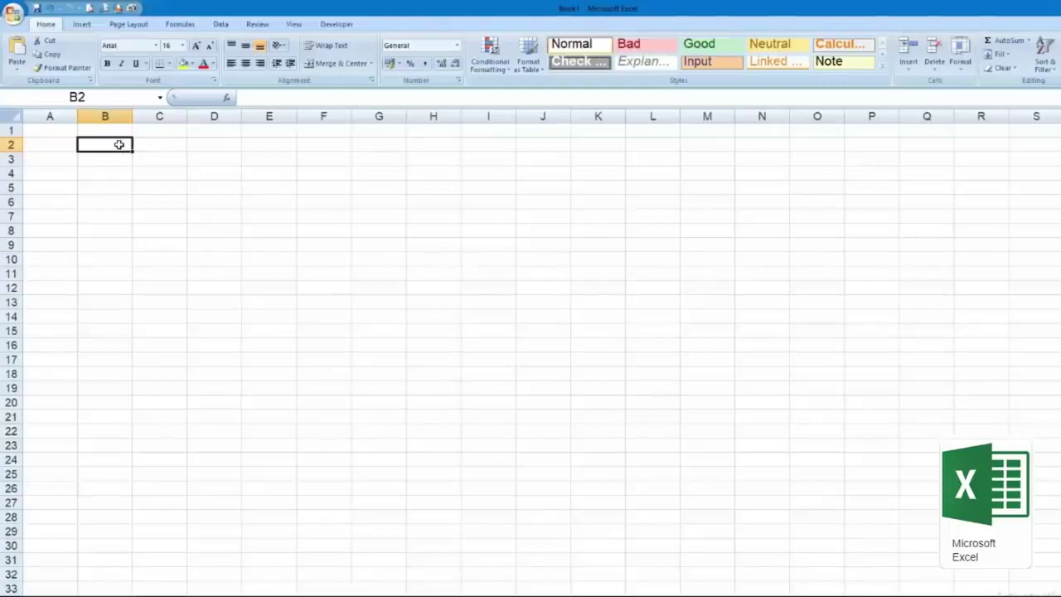
{"action": "left_click", "coordinate": [277, 93]}
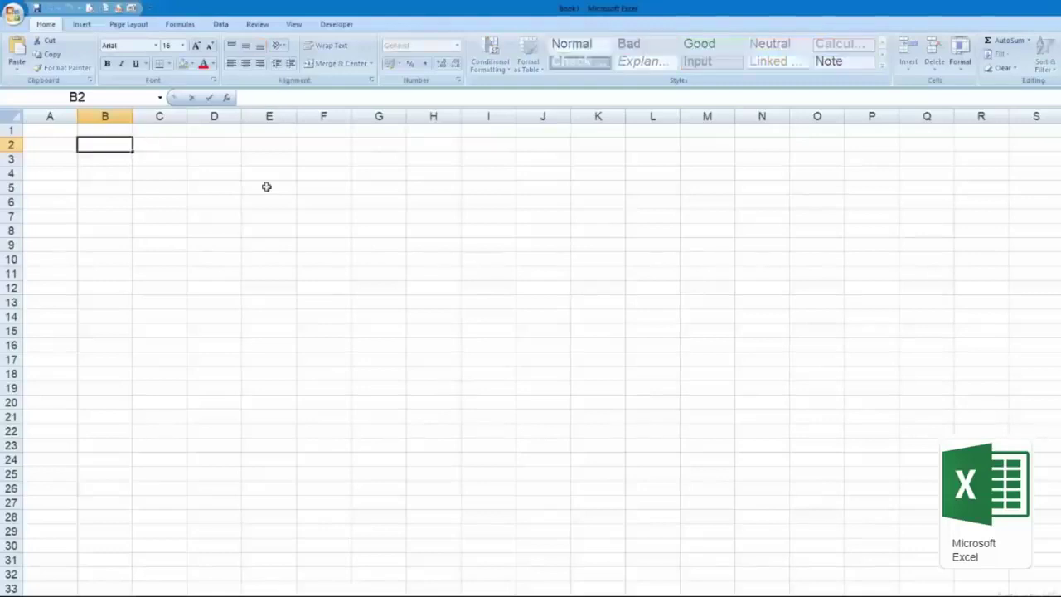
{"action": "key", "text": "Escape"}
Step: Enter 25 in both C1 and C2
{"action": "left_click", "coordinate": [165, 133]}
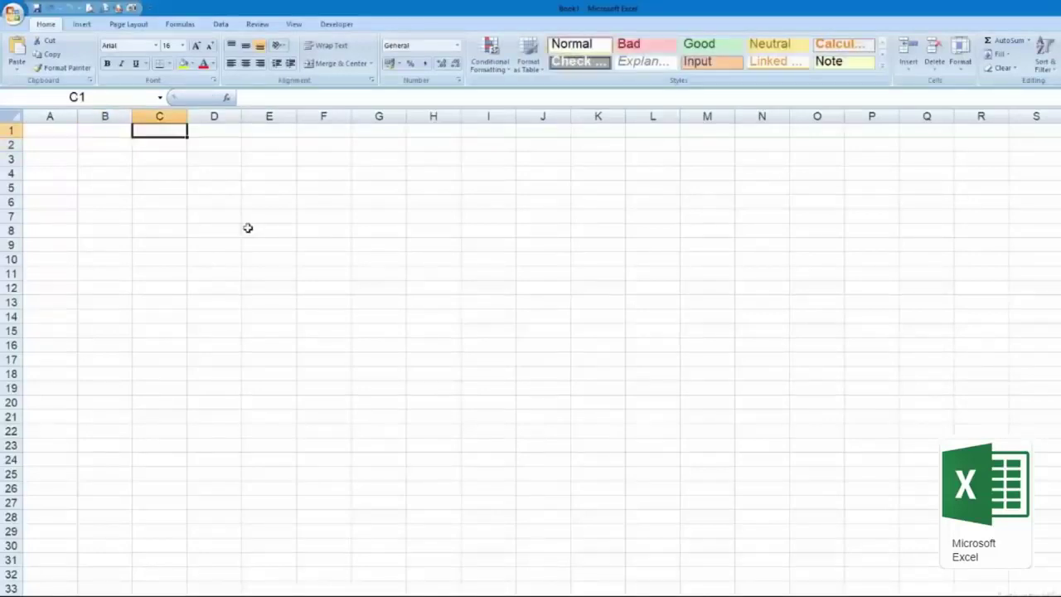
{"action": "type", "text": "25"}
{"action": "key", "text": "Return"}
{"action": "type", "text": "25"}
{"action": "key", "text": "Return"}
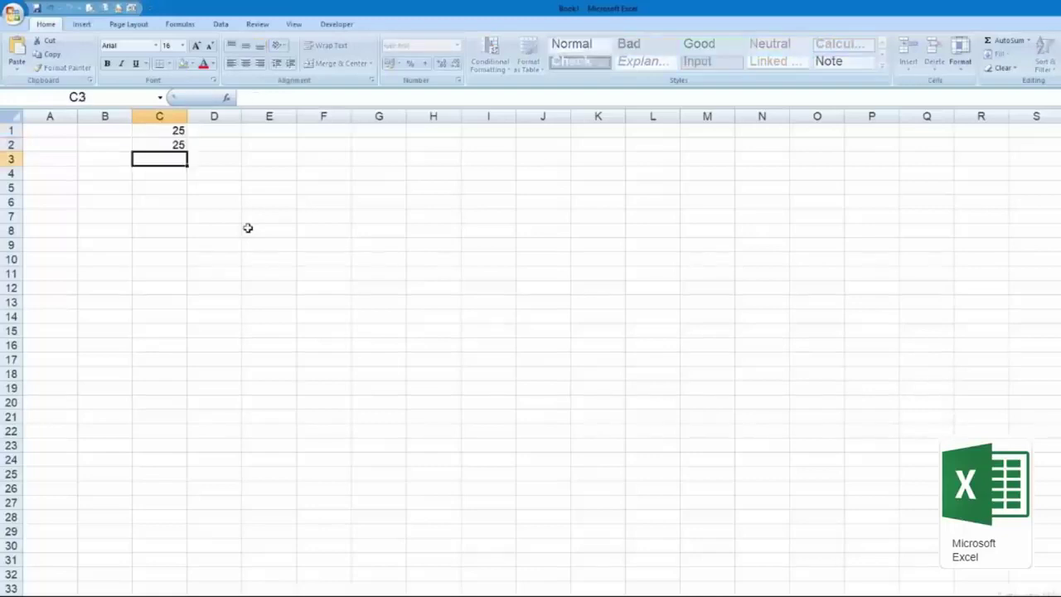
Step: Build the formula =C1+C2 in C3 by referencing the cells above
{"action": "type", "text": "="}
{"action": "key", "text": "Up"}
{"action": "key", "text": "Up"}
{"action": "type", "text": "+"}
{"action": "key", "text": "Up"}
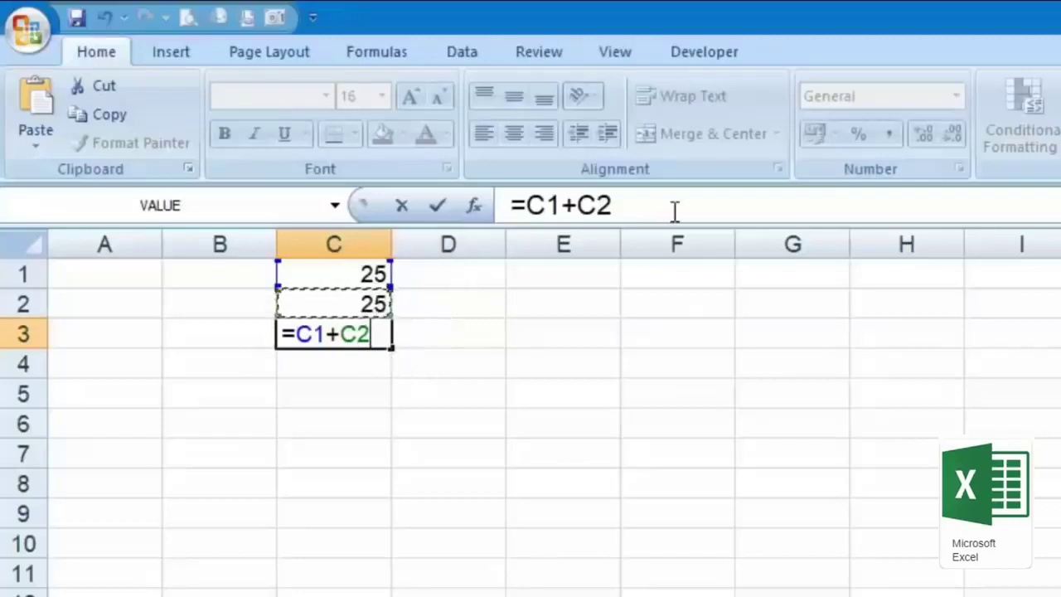
Step: Commit =C1+C2 in C3 to show 50, and select C3 to check the formula
{"action": "key", "text": "Return"}
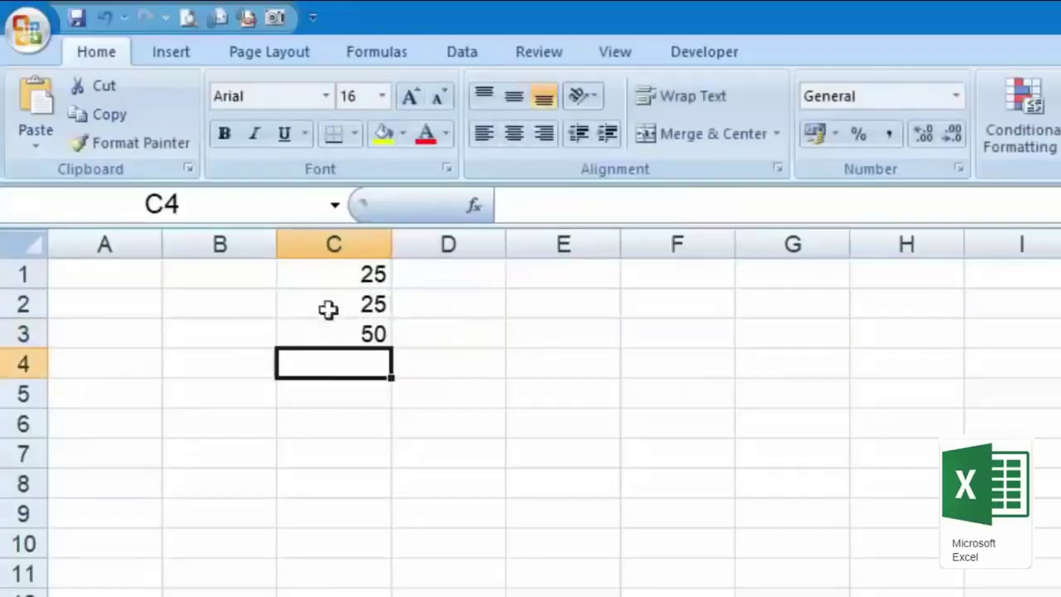
{"action": "left_click", "coordinate": [294, 329]}
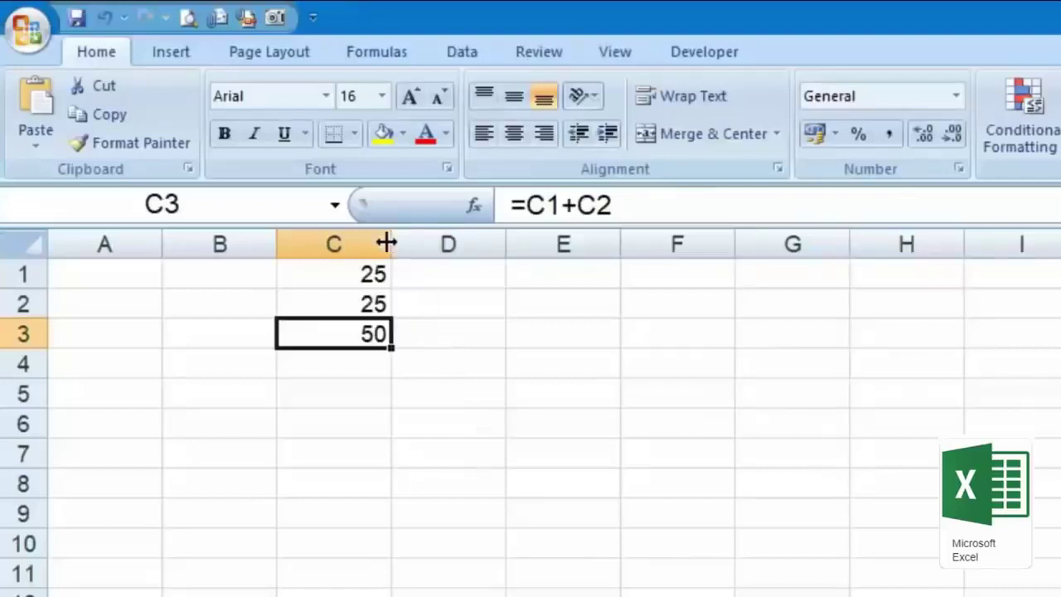
Step: Widen column C, then make row 3 taller and undo that change
{"action": "left_click_drag", "start_coordinate": [386, 242], "coordinate": [493, 245]}
{"action": "left_click", "coordinate": [31, 346]}
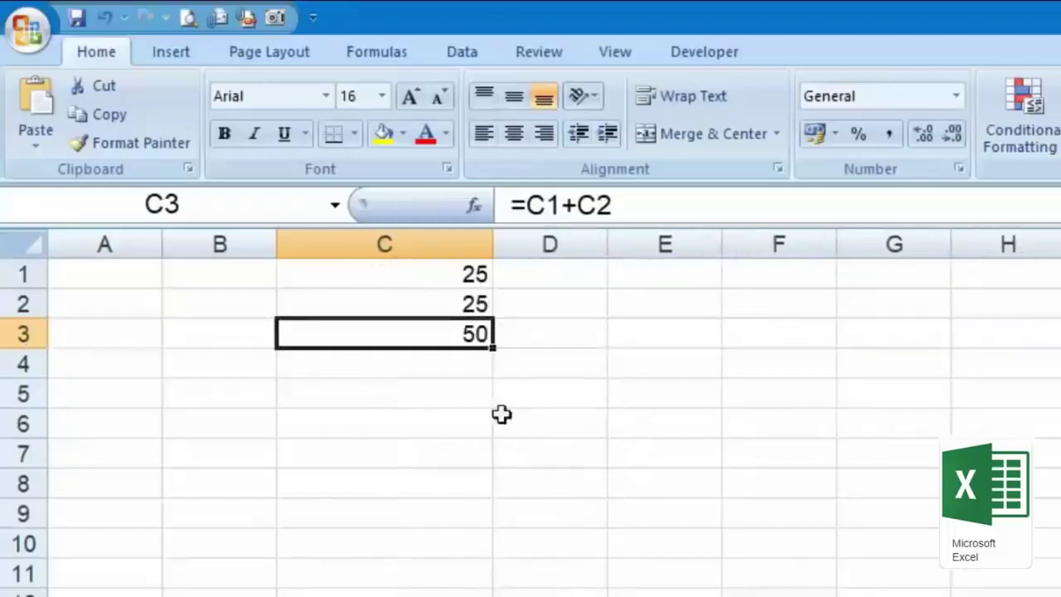
{"action": "left_click_drag", "start_coordinate": [27, 348], "coordinate": [37, 396]}
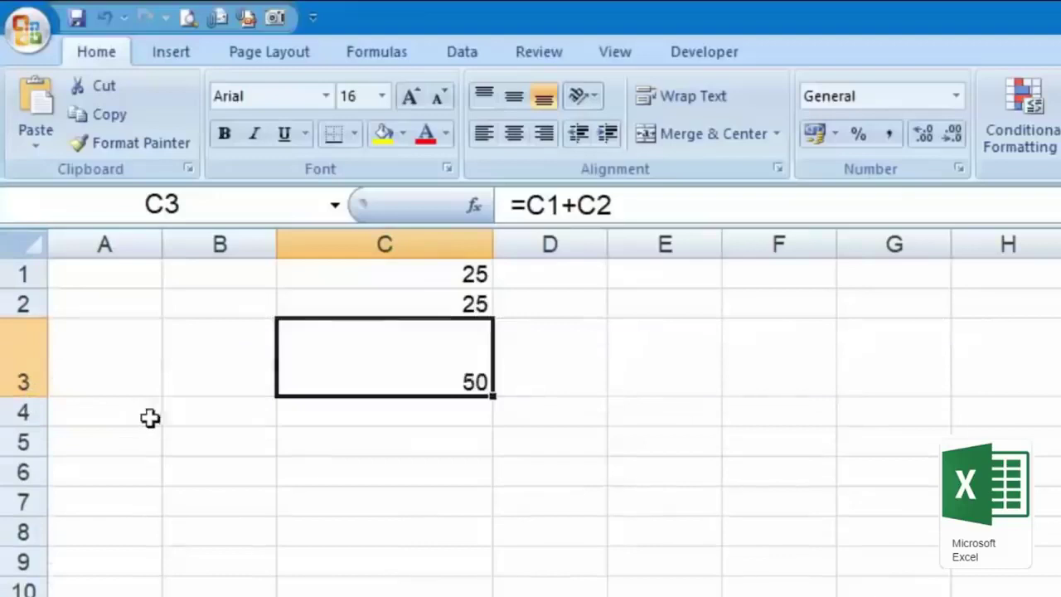
{"action": "key", "text": "ctrl+z"}
Step: Select columns A to G and resize them together to one narrower width
{"action": "left_click_drag", "start_coordinate": [123, 242], "coordinate": [738, 241]}
{"action": "left_click_drag", "start_coordinate": [610, 241], "coordinate": [663, 243]}
{"action": "left_click_drag", "start_coordinate": [739, 245], "coordinate": [616, 253]}
{"action": "left_click_drag", "start_coordinate": [329, 255], "coordinate": [389, 248]}
{"action": "left_click", "coordinate": [377, 443]}
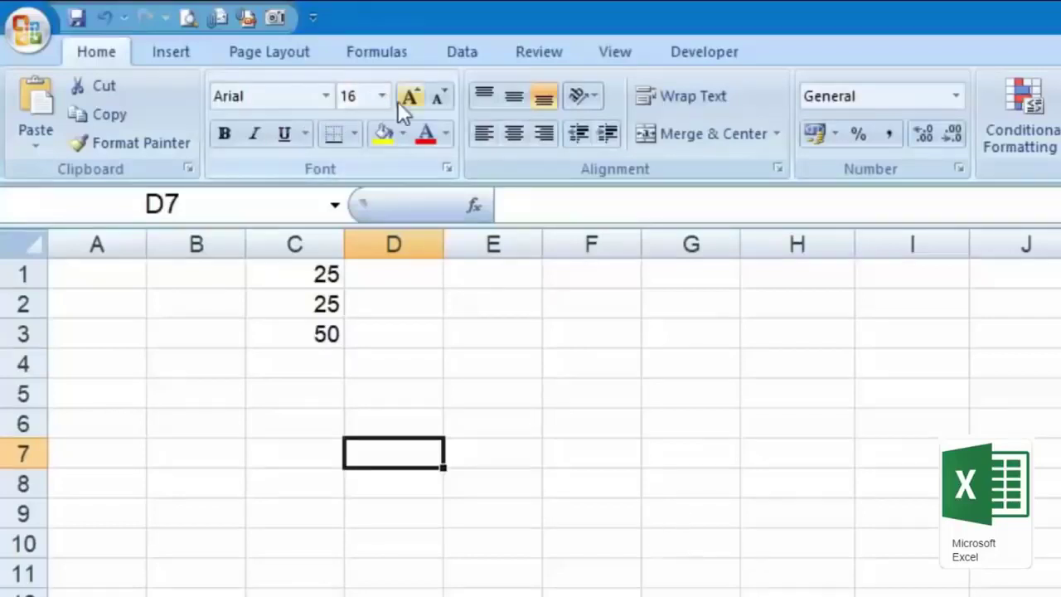
Step: Select C1 and enlarge its 25 to 24 pt
{"action": "left_click", "coordinate": [312, 296]}
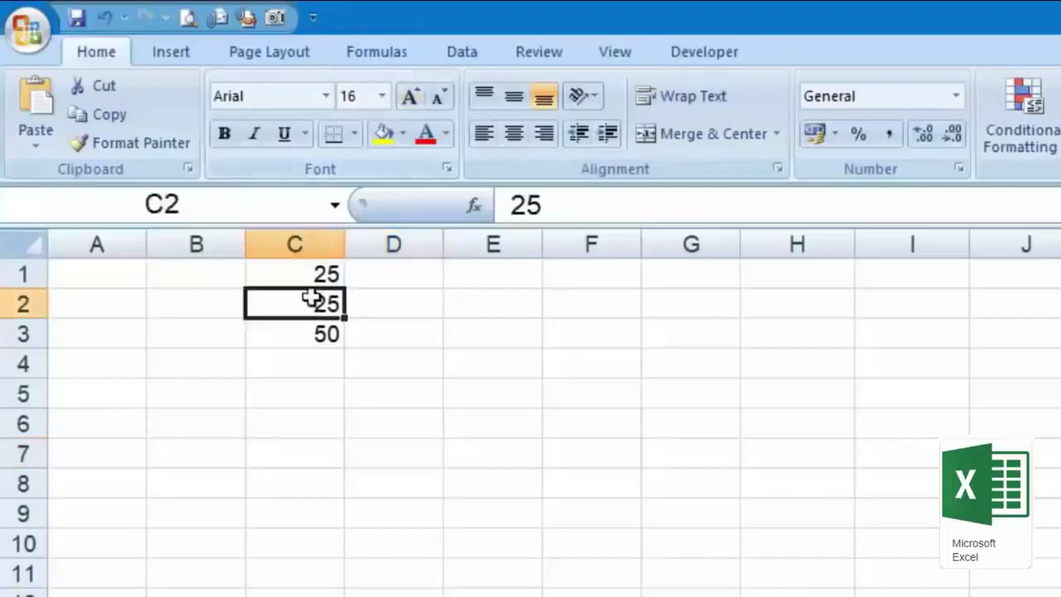
{"action": "left_click", "coordinate": [321, 272]}
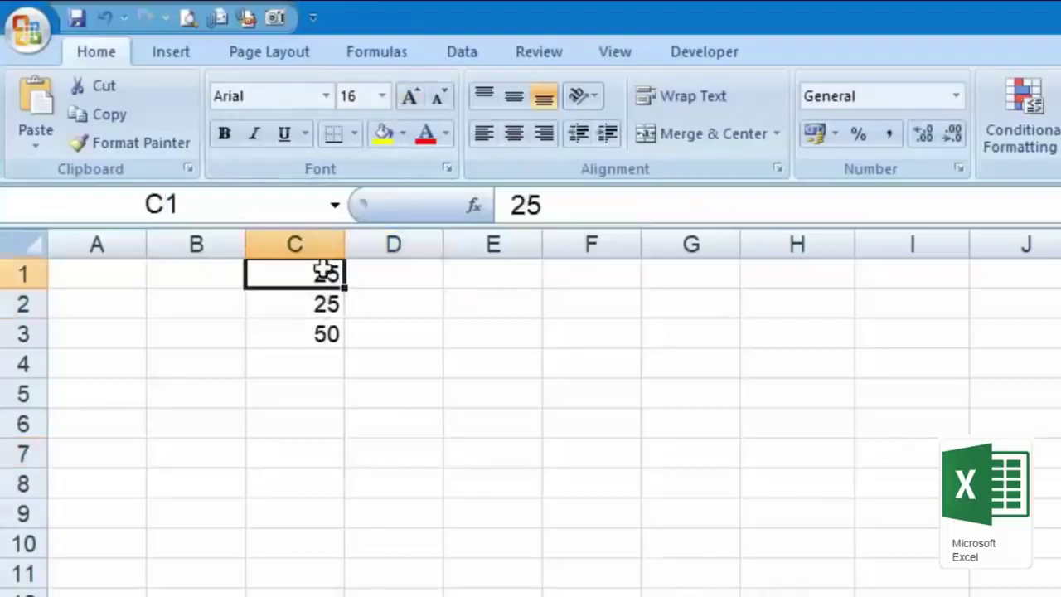
{"action": "left_click", "coordinate": [412, 100]}
{"action": "left_click", "coordinate": [412, 100]}
{"action": "left_click", "coordinate": [412, 99]}
{"action": "left_click", "coordinate": [412, 100]}
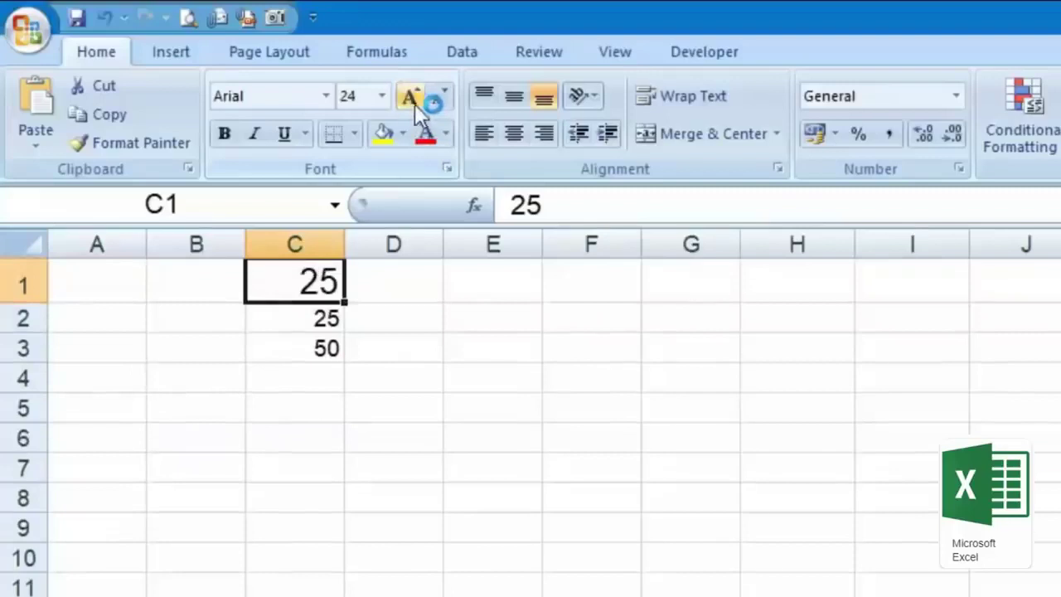
Step: Try the Aparajita and Arial Black fonts on C1, then undo back to Arial
{"action": "left_click", "coordinate": [325, 97]}
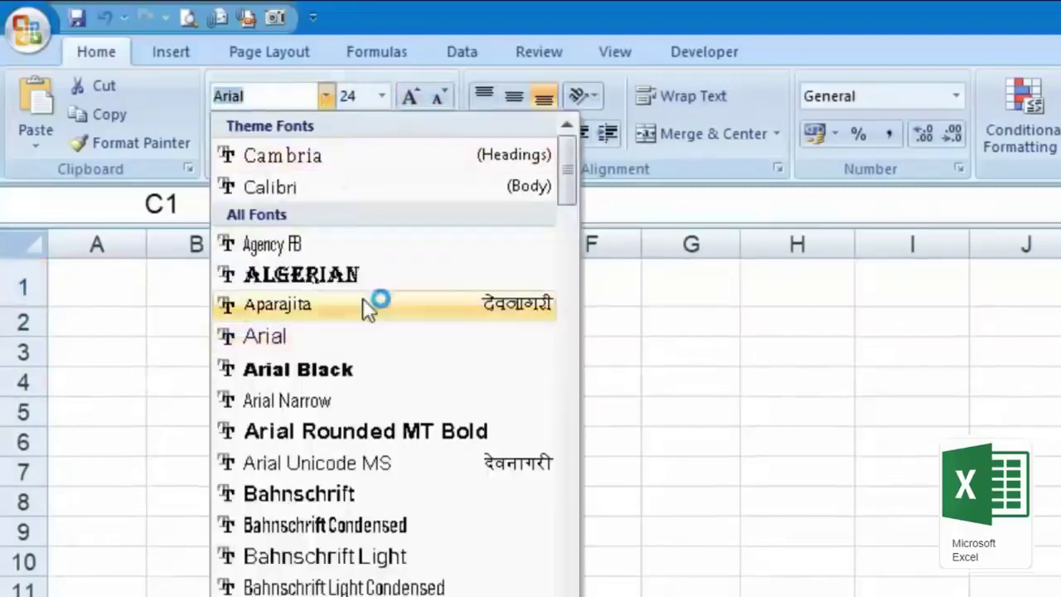
{"action": "left_click", "coordinate": [362, 300]}
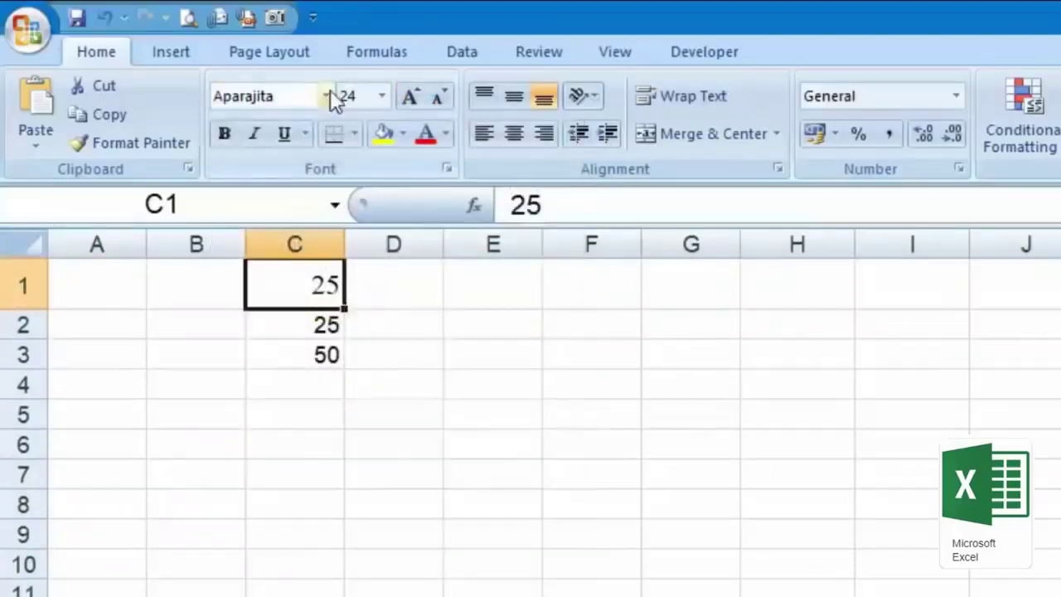
{"action": "left_click", "coordinate": [329, 96]}
{"action": "left_click", "coordinate": [342, 375]}
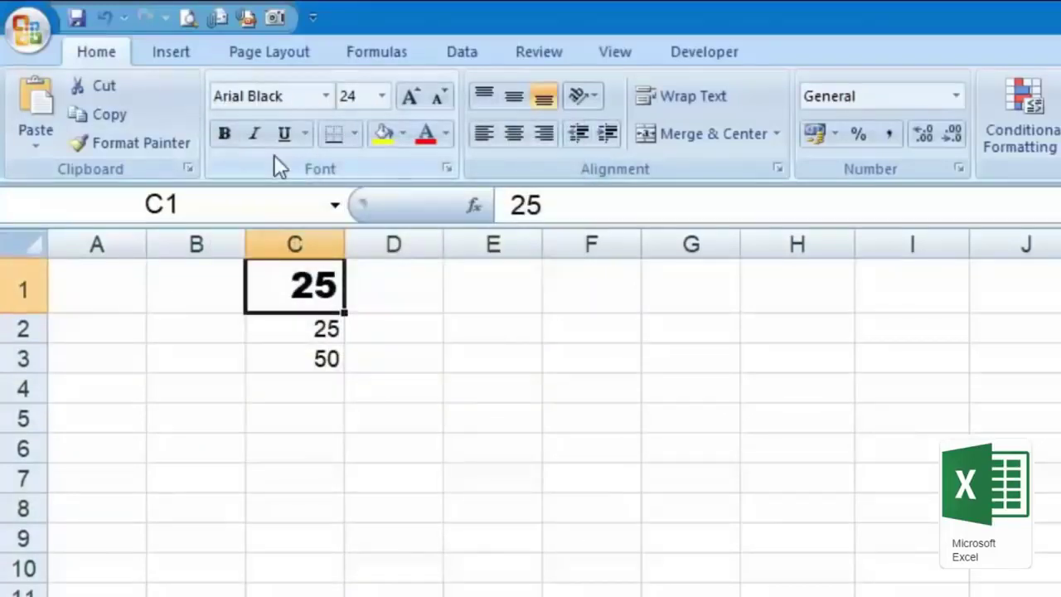
{"action": "key", "text": "ctrl+z"}
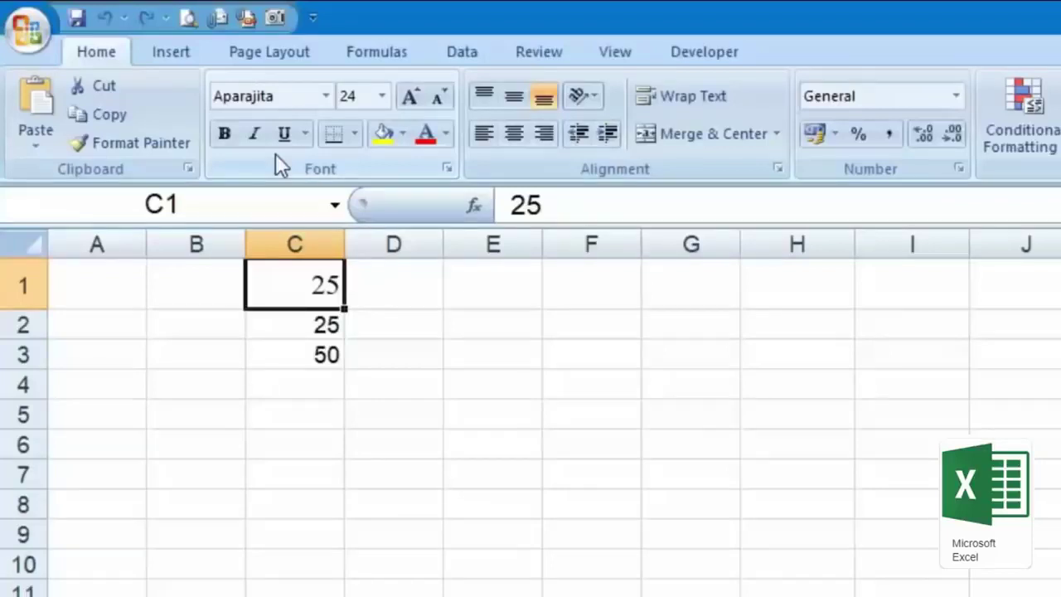
{"action": "key", "text": "ctrl+z"}
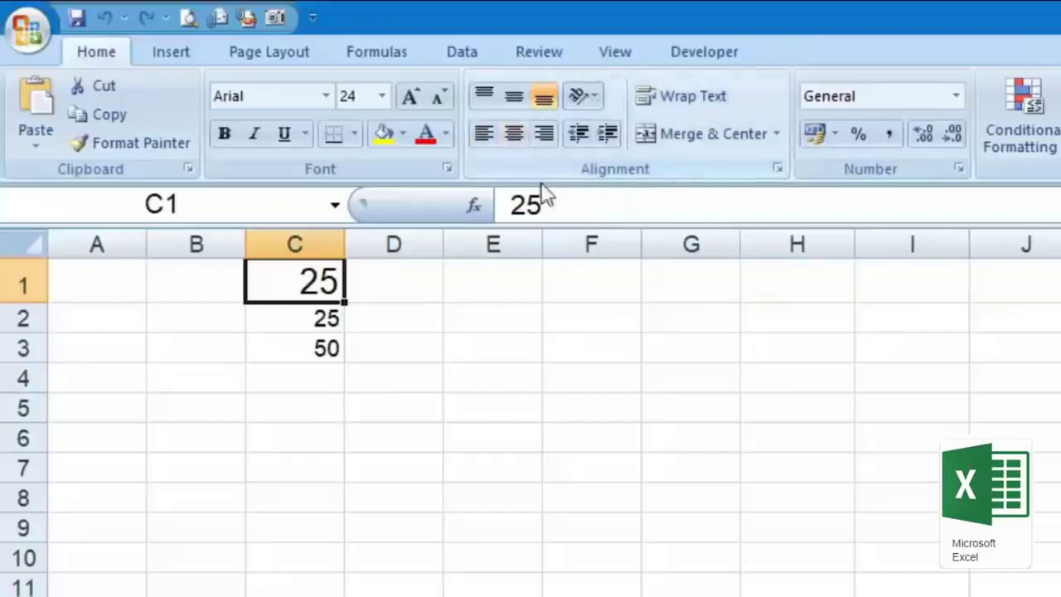
Step: Set row 1 to height 90 and widen column C so C1 forms a large box
{"action": "left_click_drag", "start_coordinate": [24, 303], "coordinate": [28, 403]}
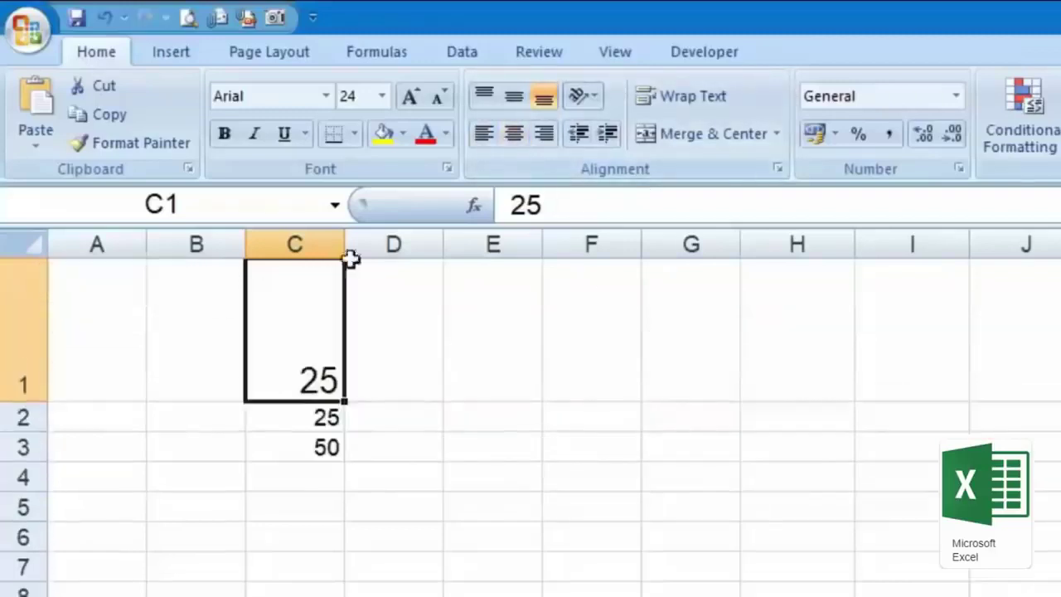
{"action": "left_click_drag", "start_coordinate": [345, 244], "coordinate": [568, 244]}
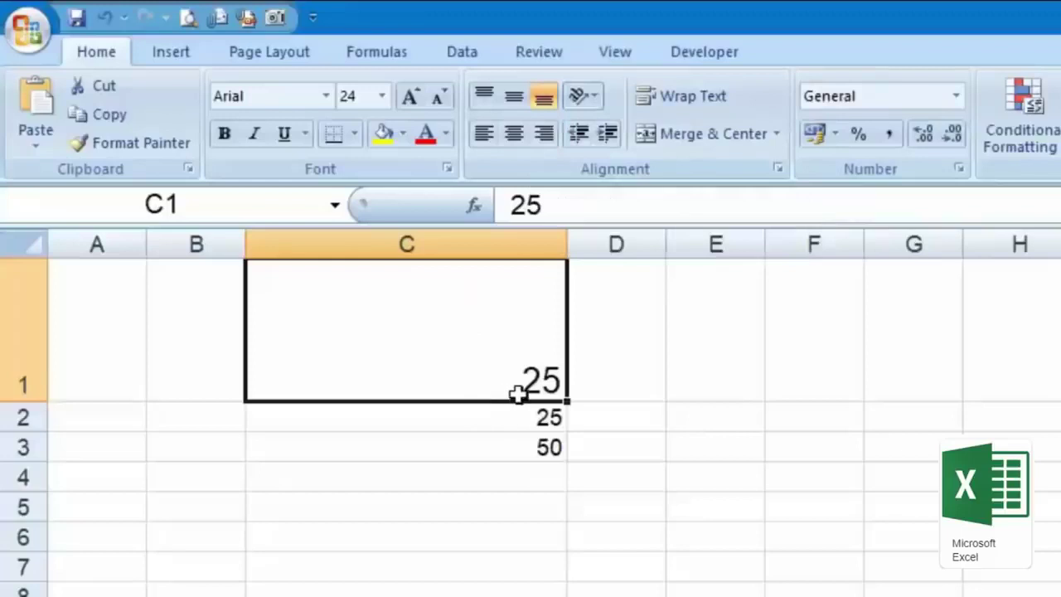
Step: Try Middle and Top Align, then centre C1's 25 horizontally and vertically
{"action": "left_click", "coordinate": [513, 98]}
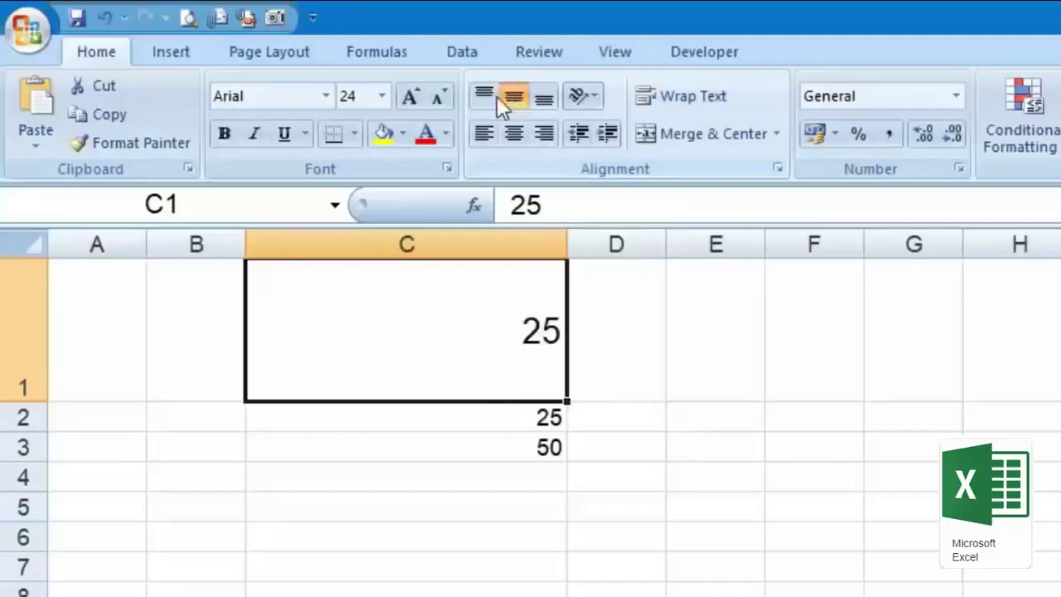
{"action": "left_click", "coordinate": [486, 94]}
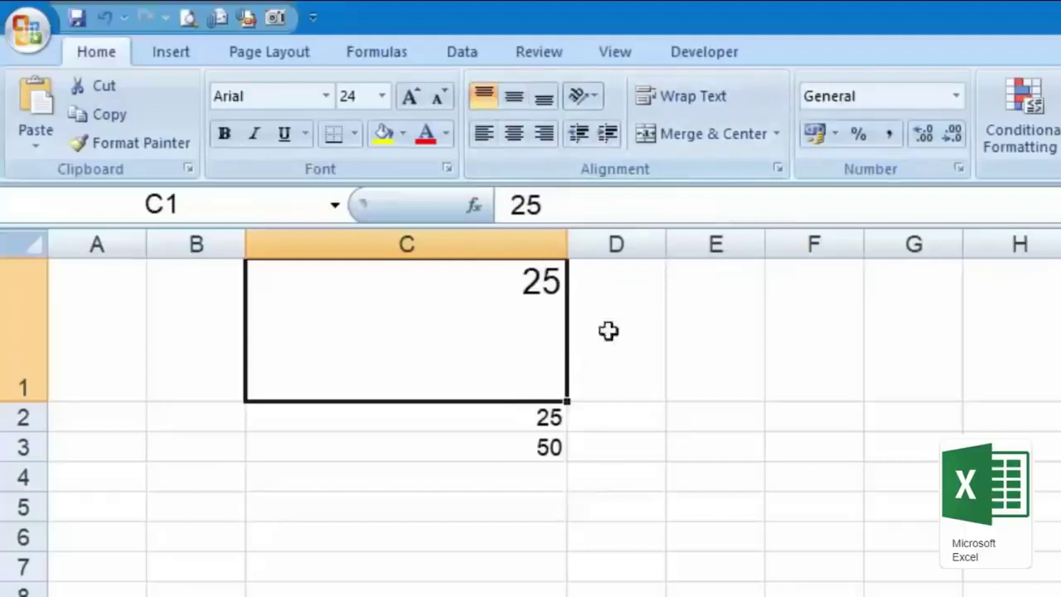
{"action": "left_click", "coordinate": [514, 133]}
{"action": "left_click", "coordinate": [515, 96]}
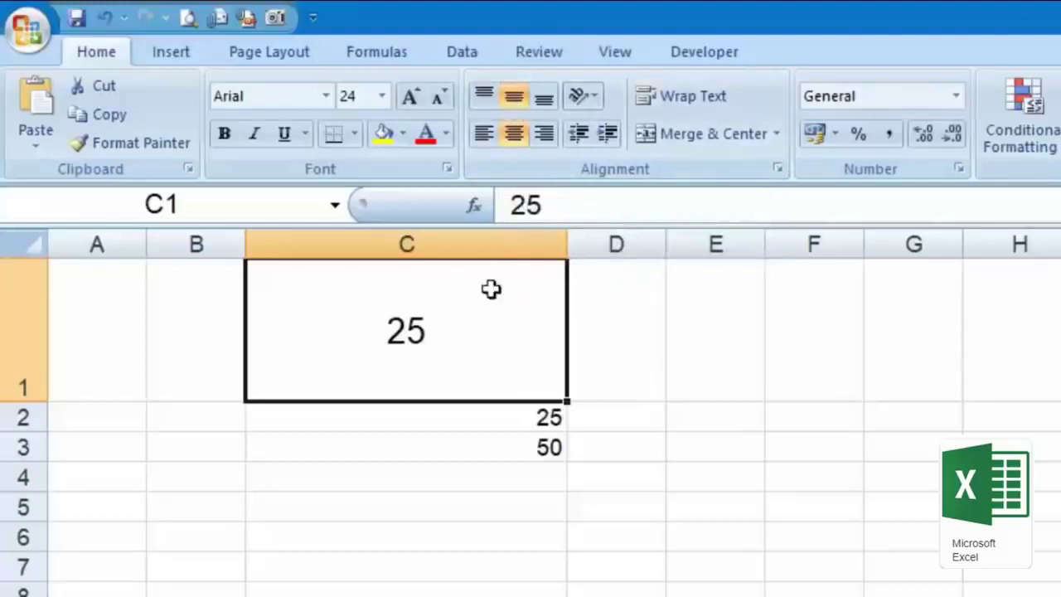
Step: Rotate C1's 25 to read upward, then downward, using Orientation
{"action": "left_click", "coordinate": [593, 95]}
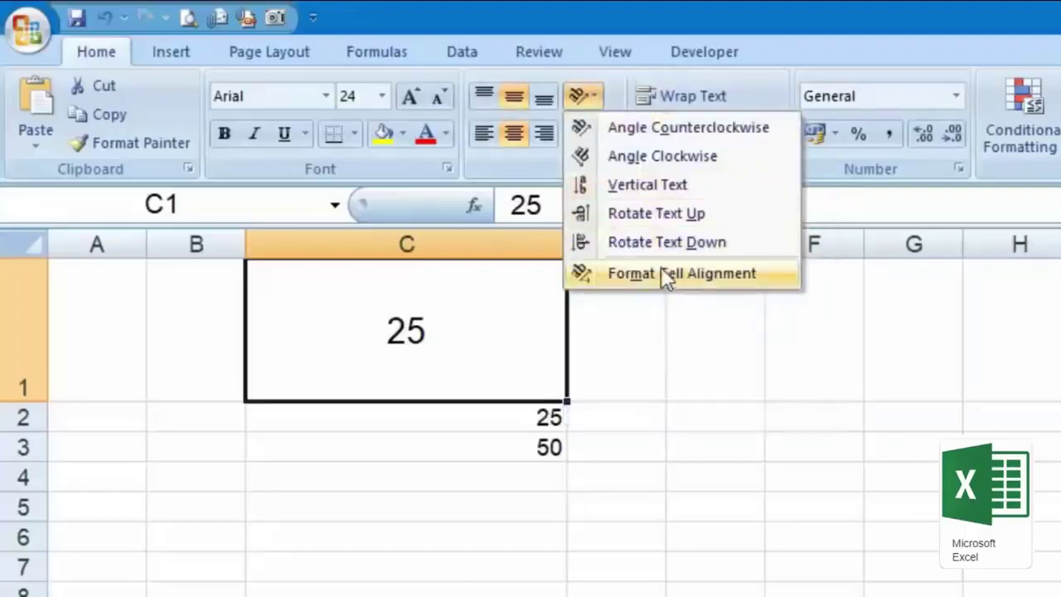
{"action": "left_click", "coordinate": [659, 213]}
{"action": "left_click", "coordinate": [601, 99]}
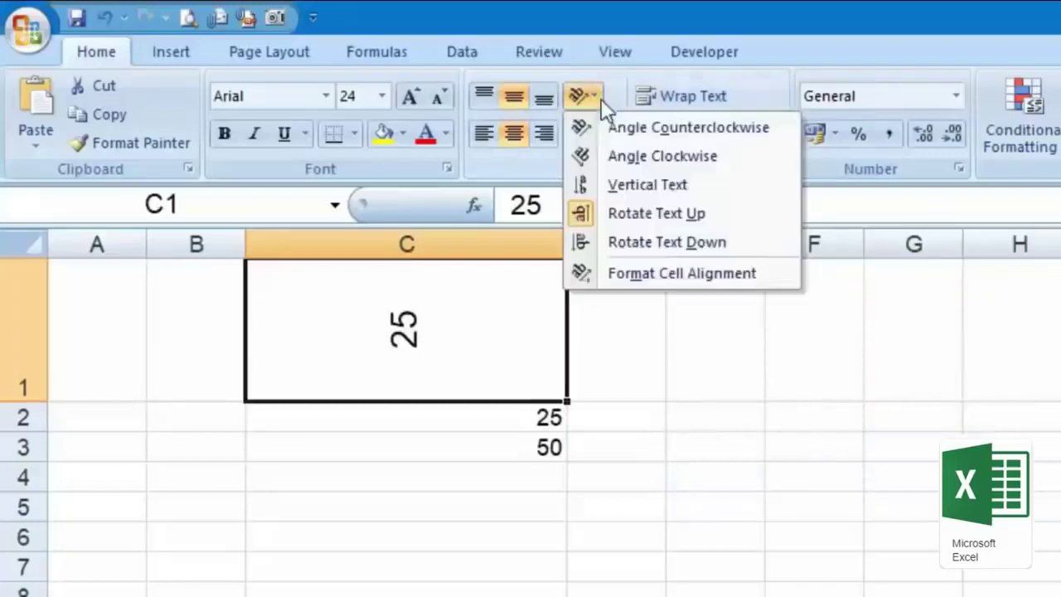
{"action": "left_click", "coordinate": [705, 245]}
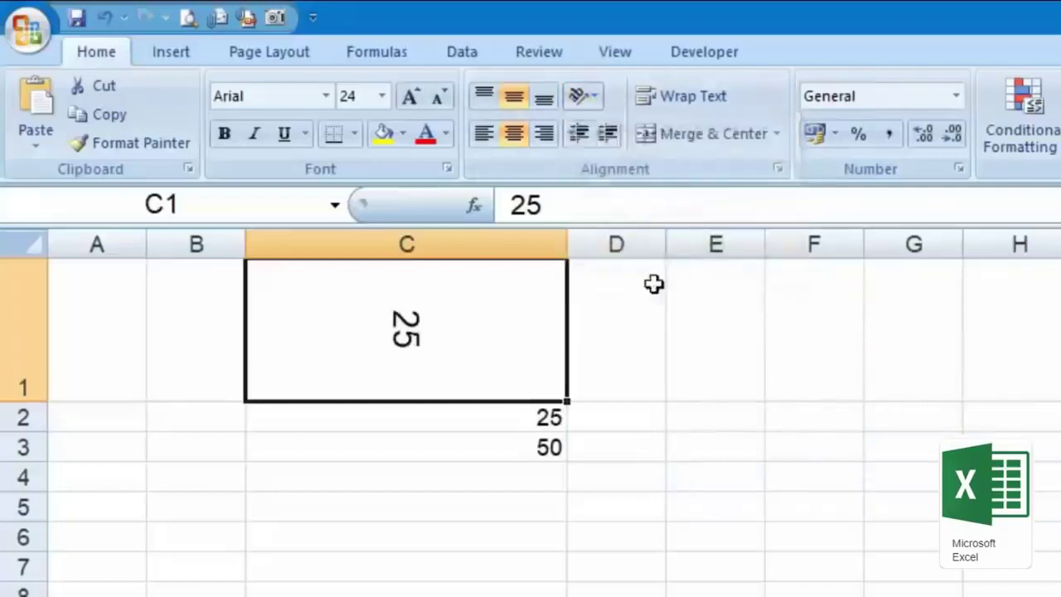
{"action": "left_click", "coordinate": [582, 96]}
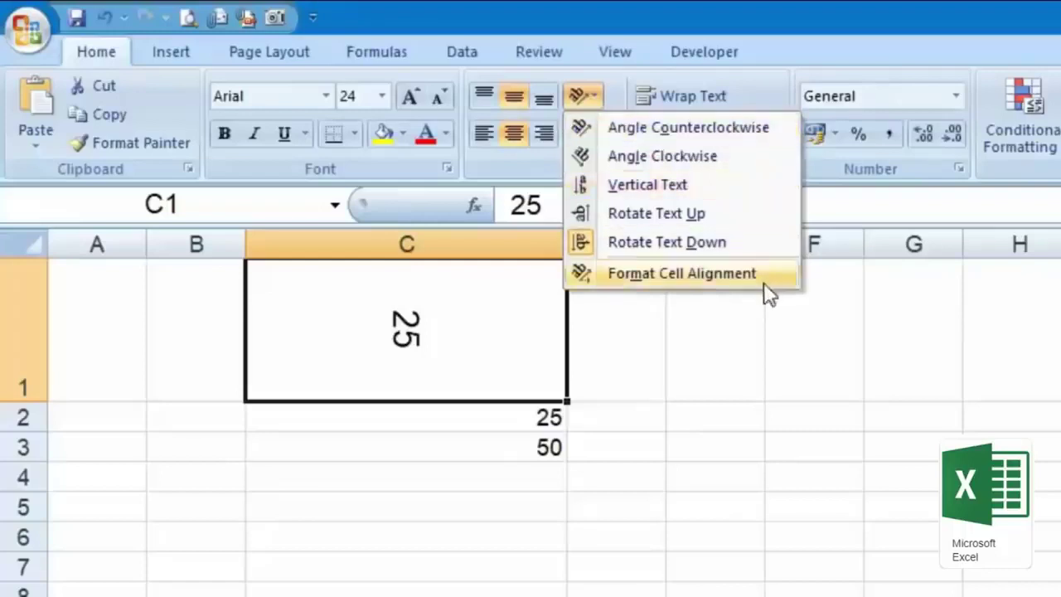
{"action": "left_click", "coordinate": [771, 308]}
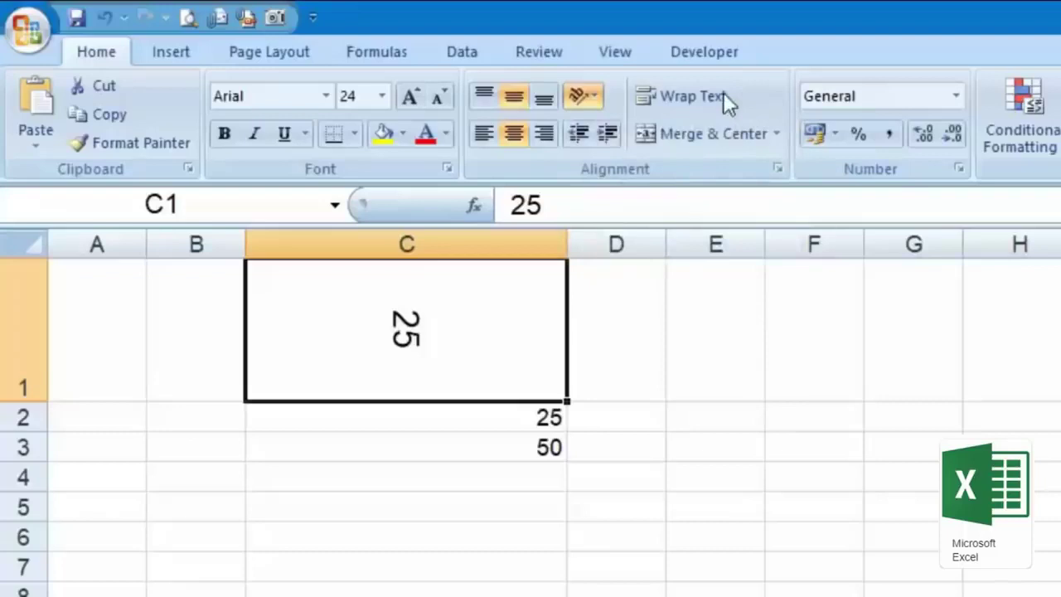
{"action": "left_click", "coordinate": [778, 168]}
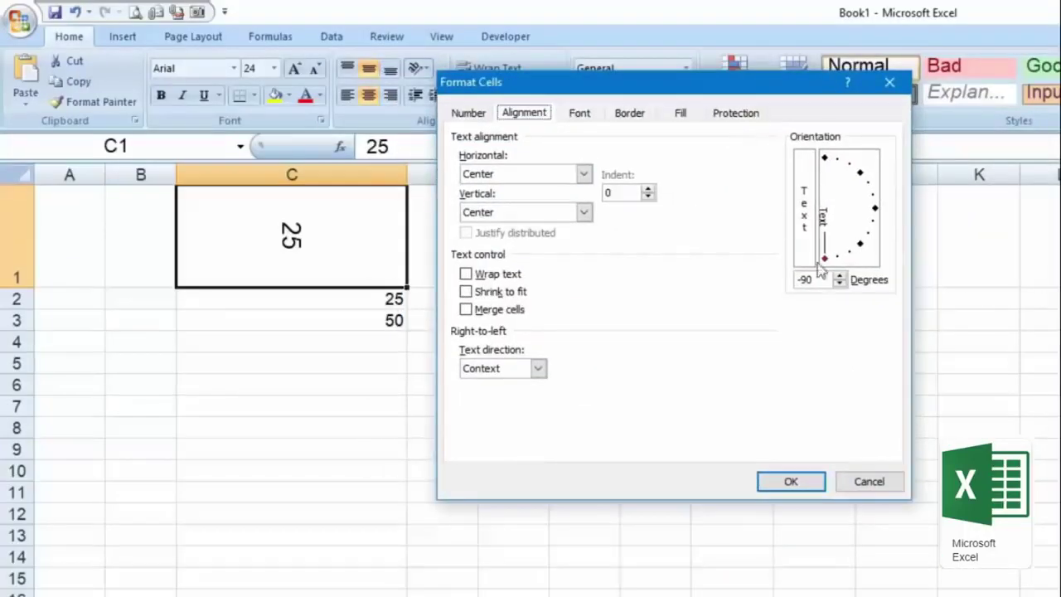
Step: Tilt C1's 25 to about 58 degrees, and fill C2:C3 across into D2:D3
{"action": "mouse_move", "coordinate": [826, 263]}
{"action": "left_mouse_down"}
{"action": "mouse_move", "coordinate": [871, 256]}
{"action": "mouse_move", "coordinate": [881, 208]}
{"action": "mouse_move", "coordinate": [864, 159]}
{"action": "mouse_move", "coordinate": [874, 172]}
{"action": "left_mouse_up"}
{"action": "left_click", "coordinate": [790, 481]}
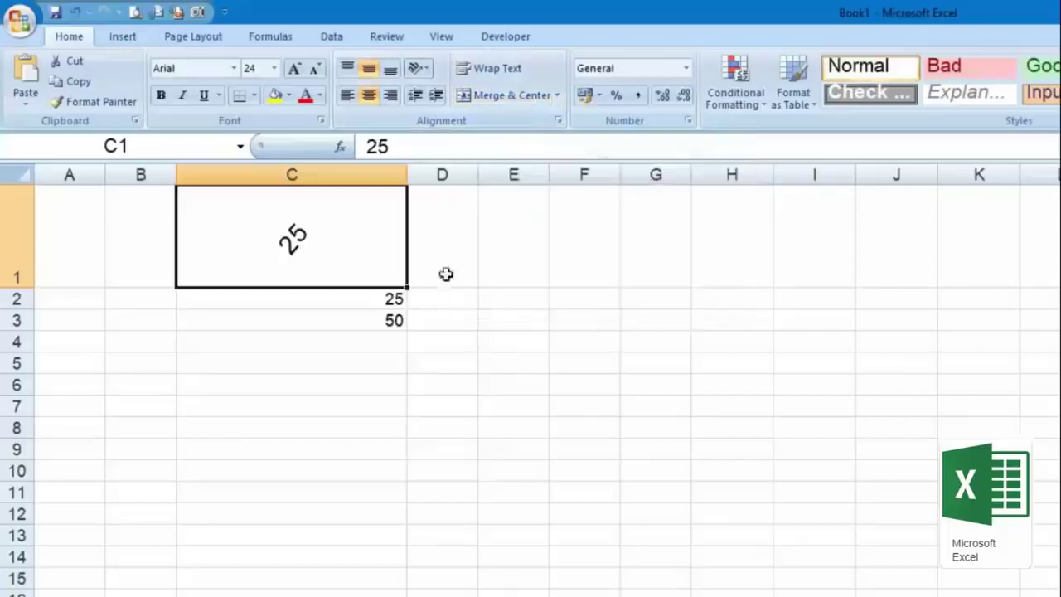
{"action": "left_click_drag", "start_coordinate": [381, 300], "coordinate": [468, 332]}
{"action": "left_click", "coordinate": [483, 448]}
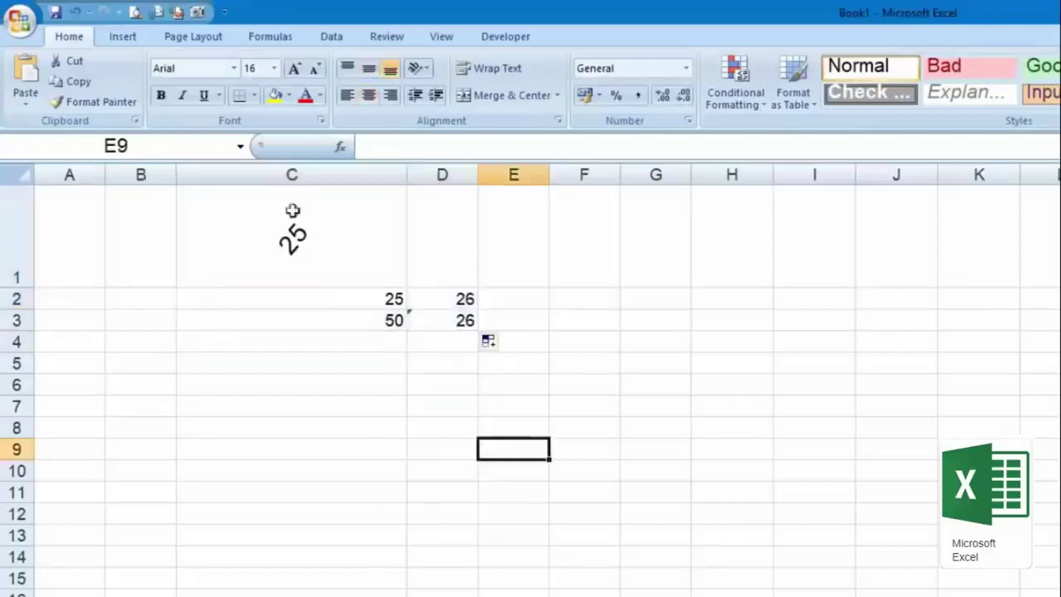
Step: Reset C1's text angle to 0 degrees in Format Cells alignment
{"action": "left_click", "coordinate": [374, 233]}
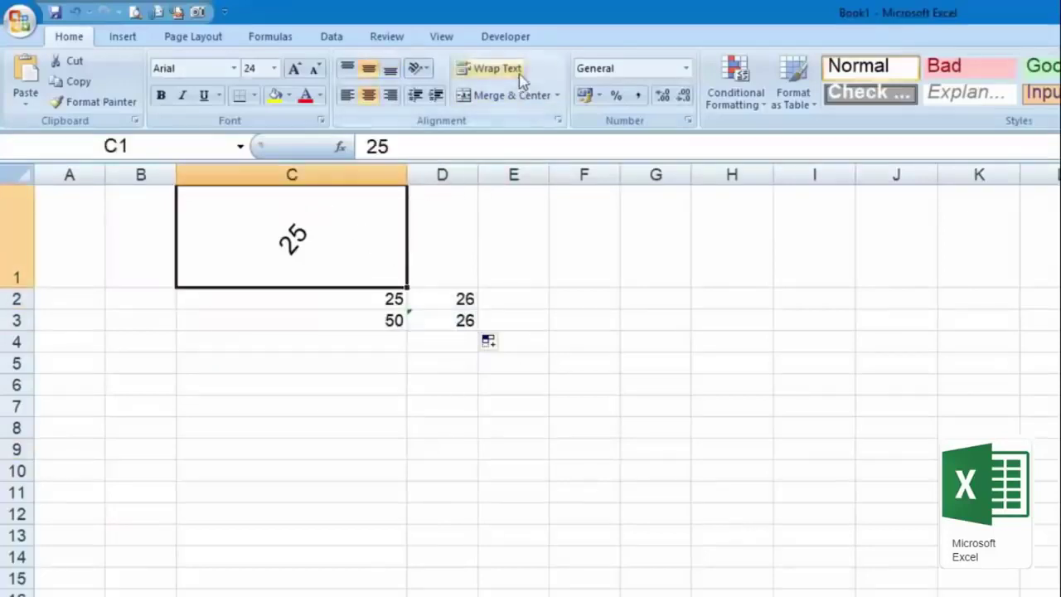
{"action": "left_click", "coordinate": [418, 68]}
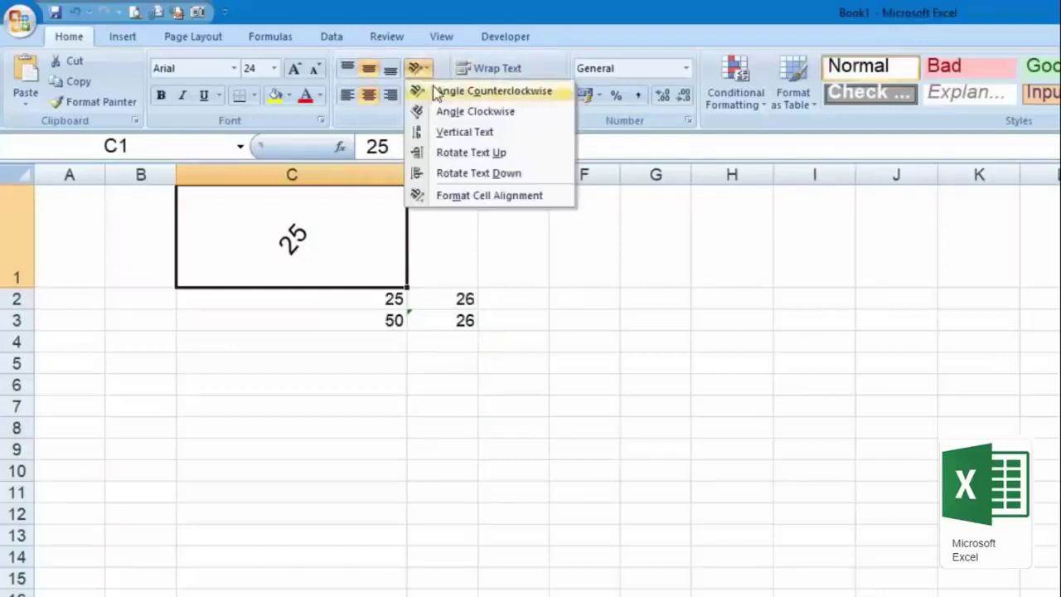
{"action": "left_click", "coordinate": [464, 195]}
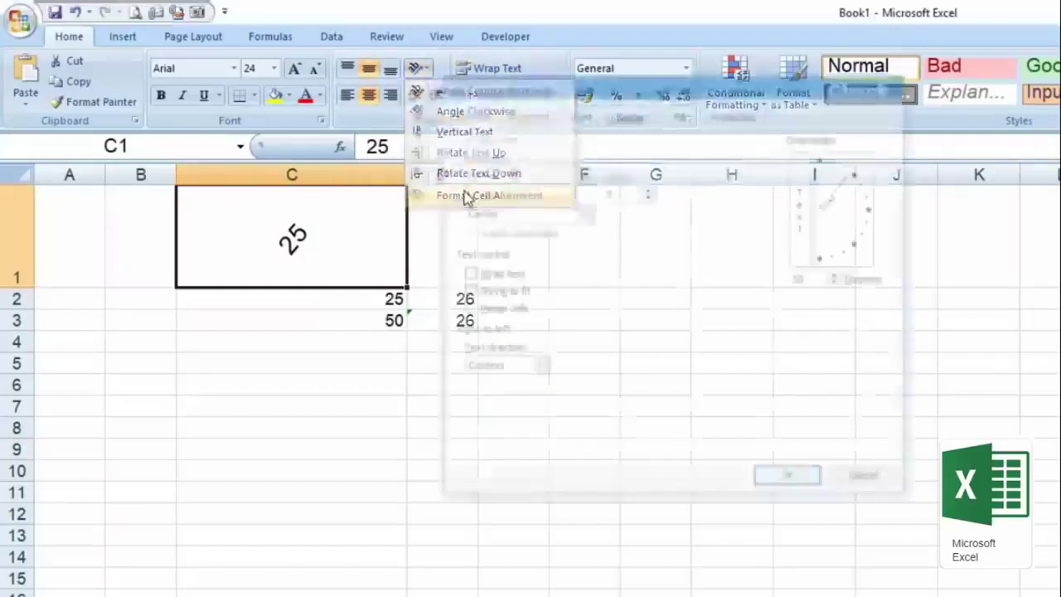
{"action": "left_click", "coordinate": [874, 208]}
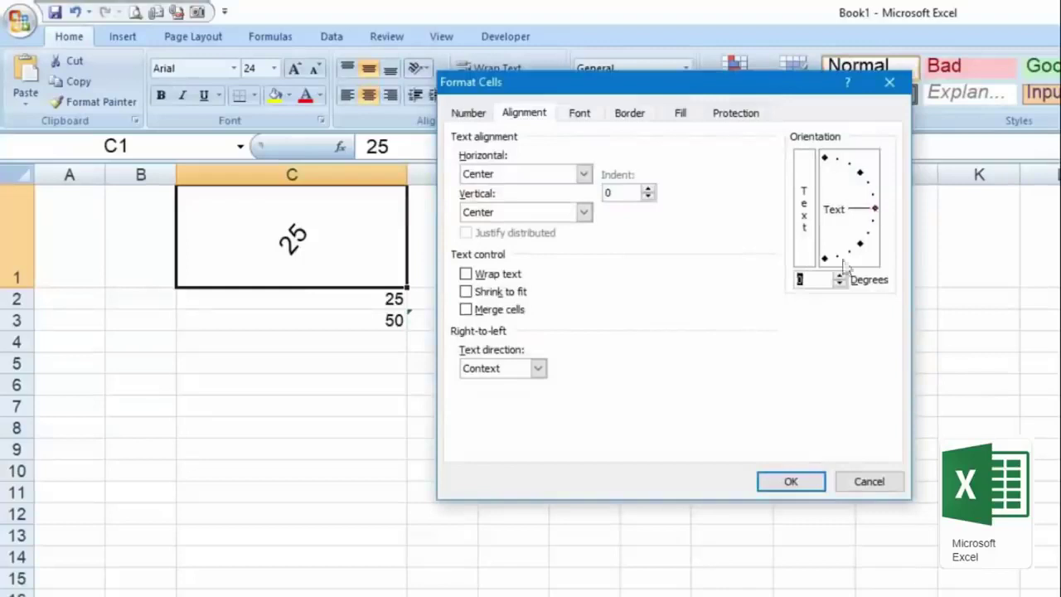
{"action": "left_click", "coordinate": [807, 481]}
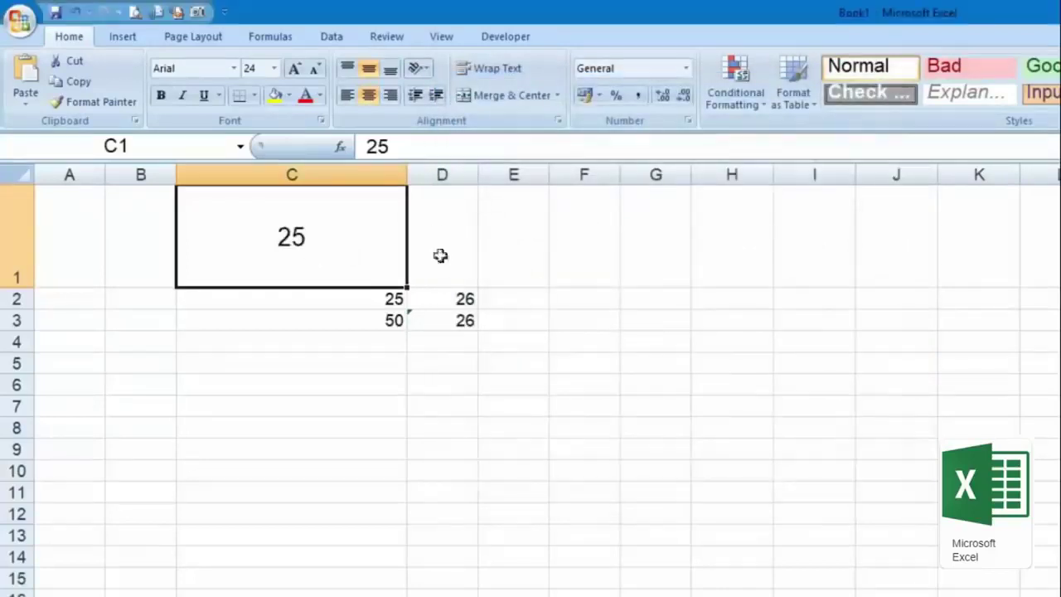
{"action": "left_click", "coordinate": [426, 172]}
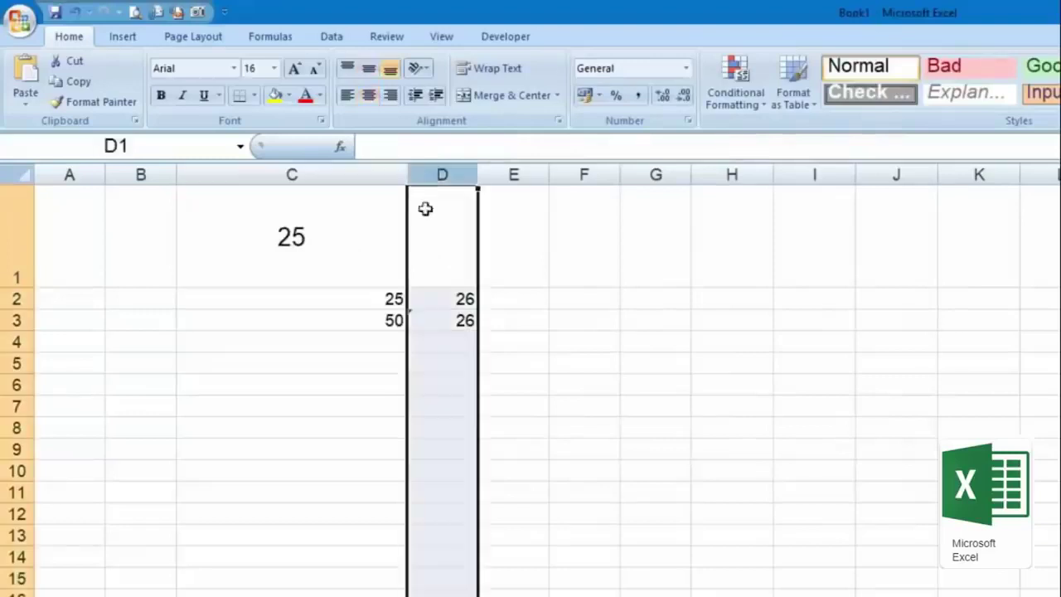
Step: Apply Merge & Center to C1:D1 so the 25 spans both columns
{"action": "left_click_drag", "start_coordinate": [329, 232], "coordinate": [450, 237]}
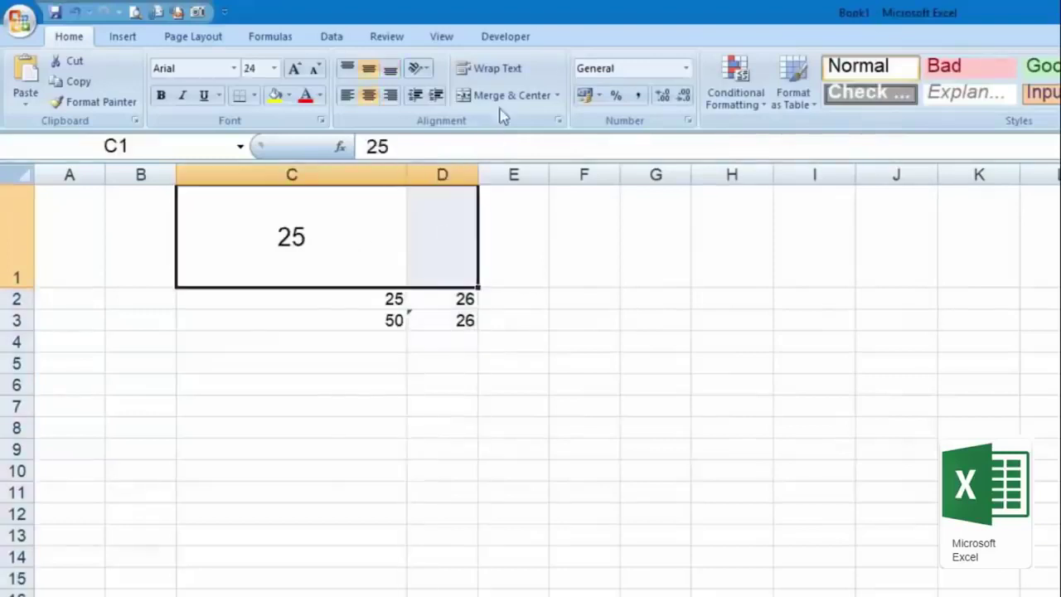
{"action": "left_click", "coordinate": [512, 96]}
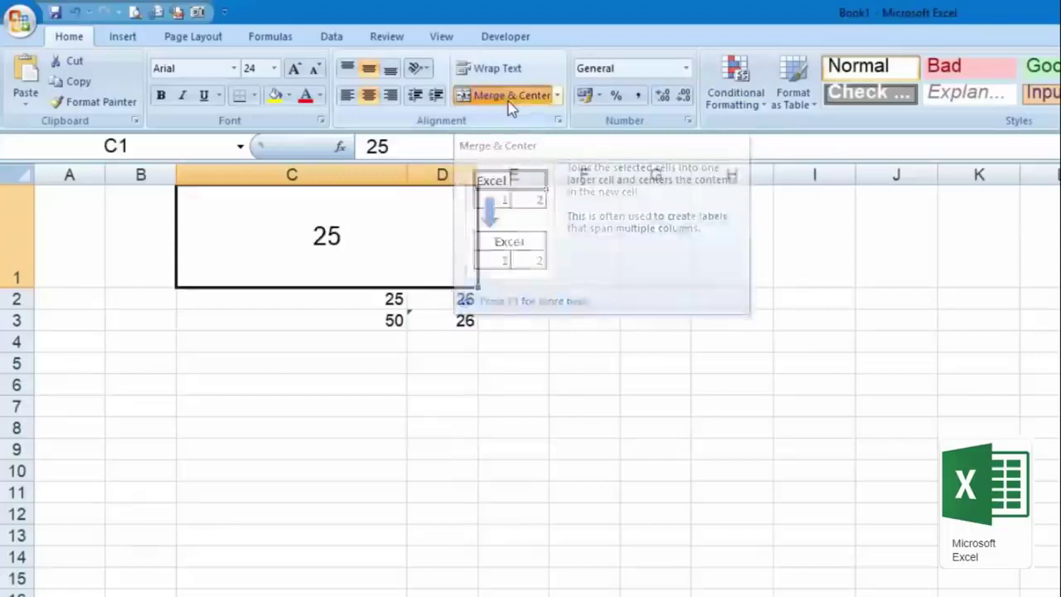
{"action": "left_click", "coordinate": [564, 426]}
{"action": "left_click", "coordinate": [357, 295]}
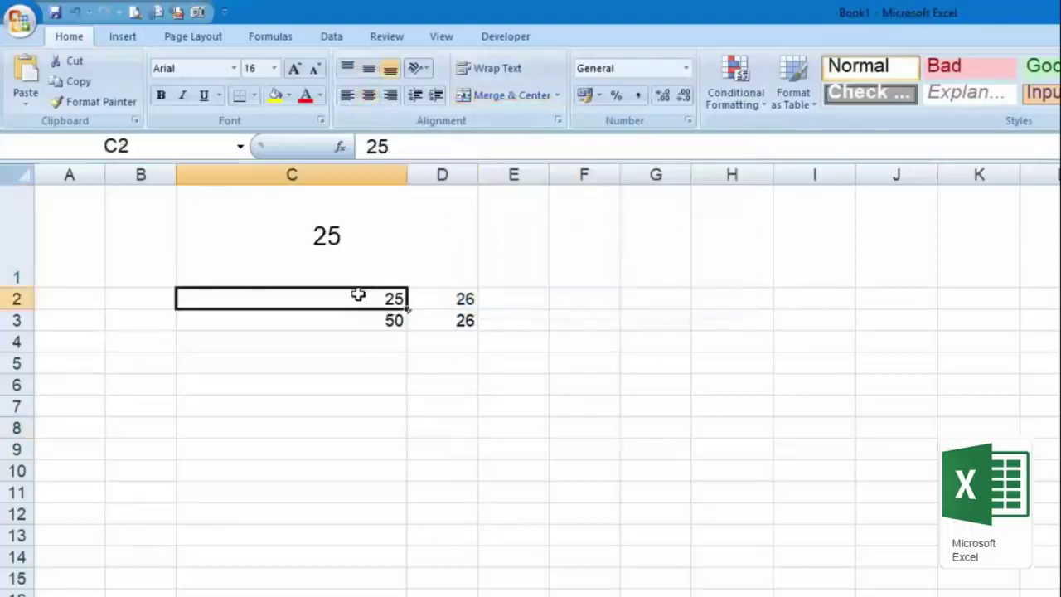
{"action": "left_click", "coordinate": [453, 254]}
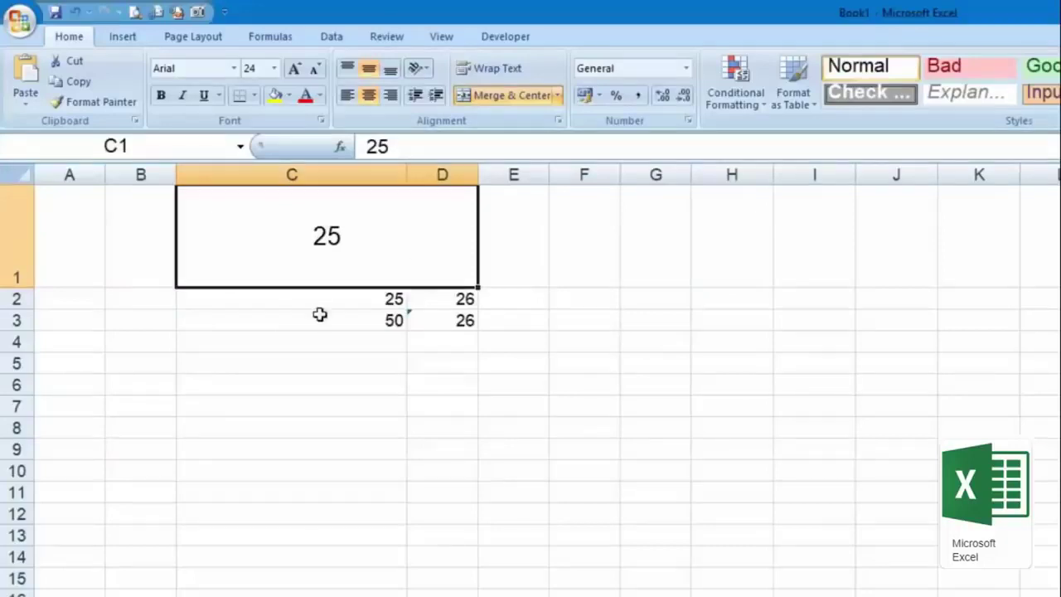
{"action": "left_click_drag", "start_coordinate": [133, 305], "coordinate": [137, 320]}
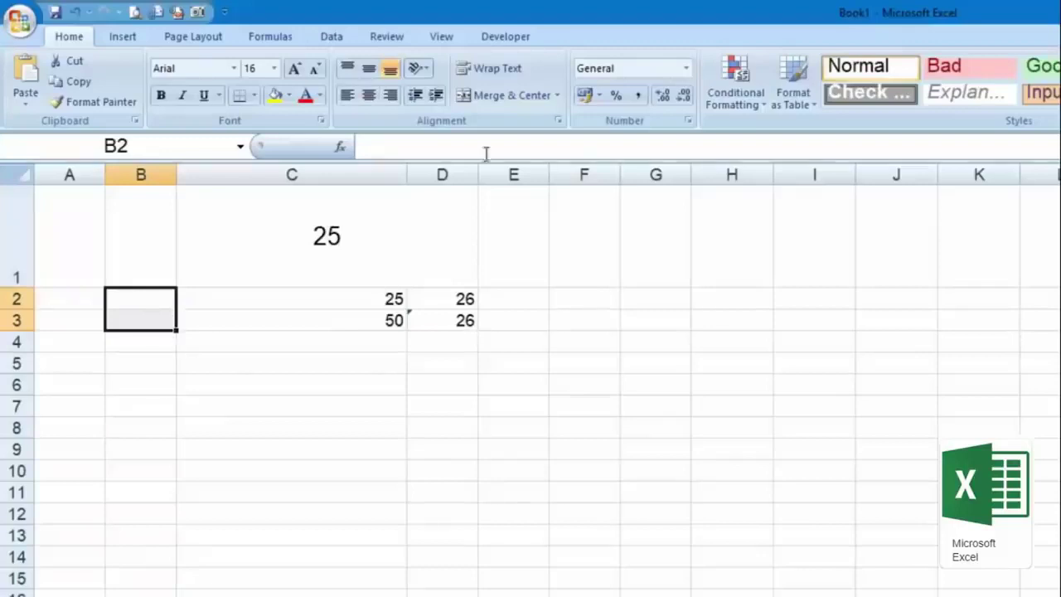
Step: Merge B2 and B3 into one centred cell
{"action": "left_click", "coordinate": [500, 95]}
{"action": "left_click", "coordinate": [280, 383]}
{"action": "left_click", "coordinate": [151, 321]}
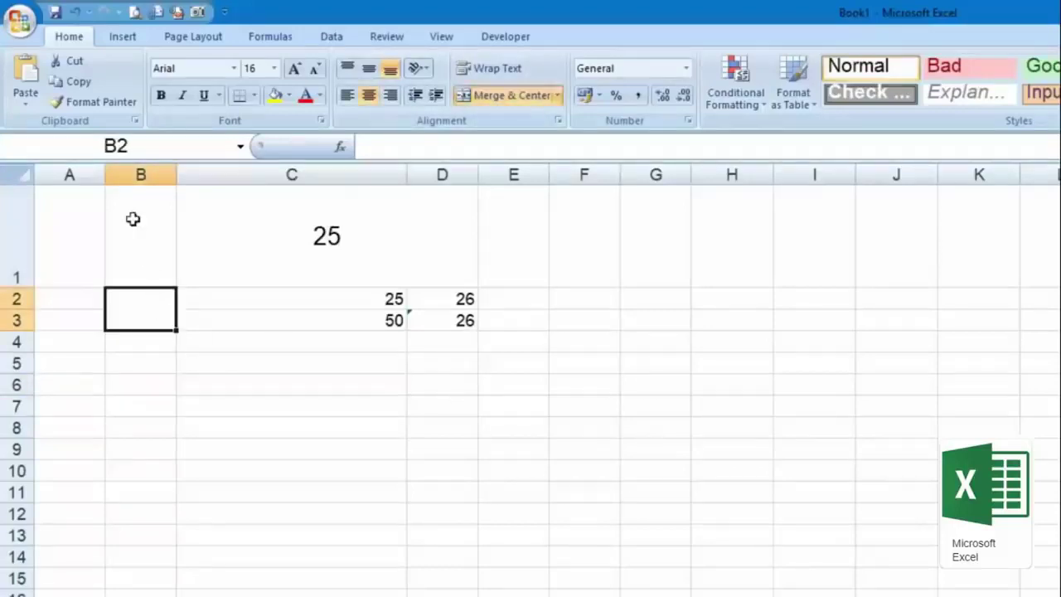
Step: Apply All Borders to the range B1:D11 to frame it as a table
{"action": "left_click_drag", "start_coordinate": [133, 219], "coordinate": [455, 493]}
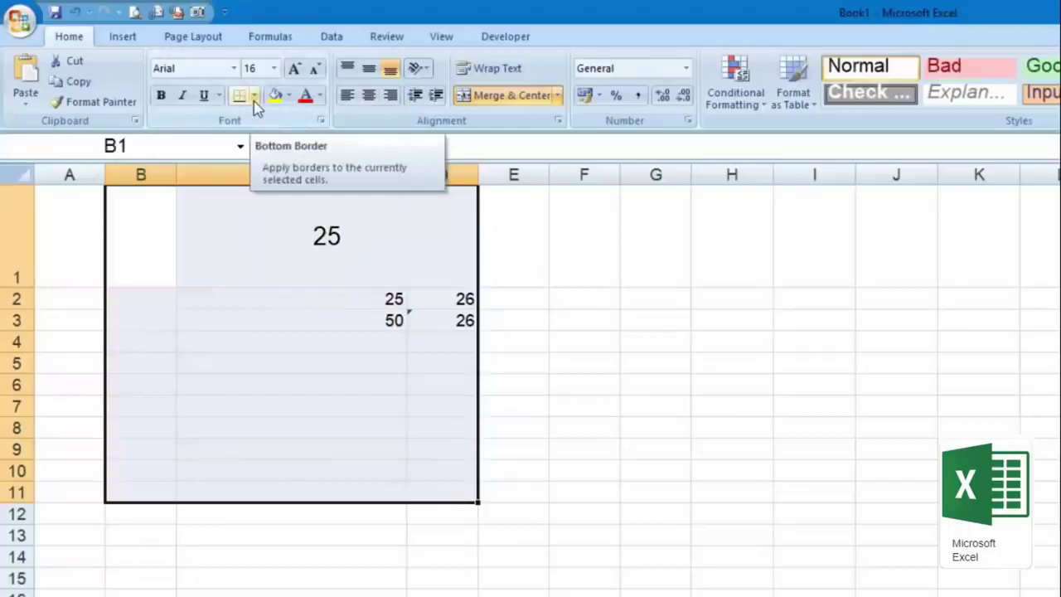
{"action": "left_click", "coordinate": [254, 95]}
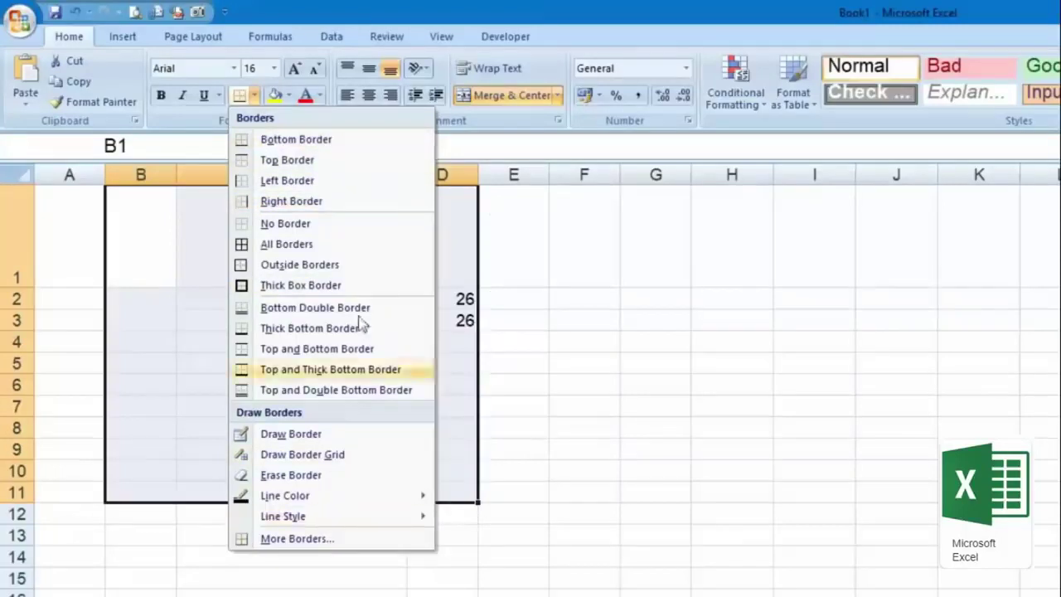
{"action": "left_click", "coordinate": [296, 140]}
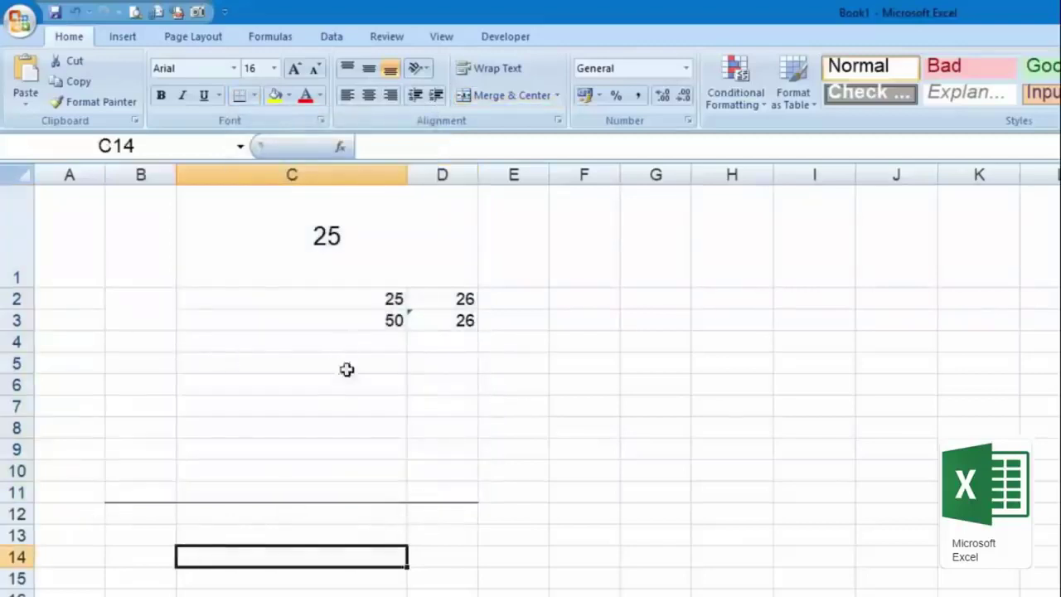
{"action": "left_click_drag", "start_coordinate": [123, 204], "coordinate": [450, 498]}
{"action": "left_click", "coordinate": [254, 95]}
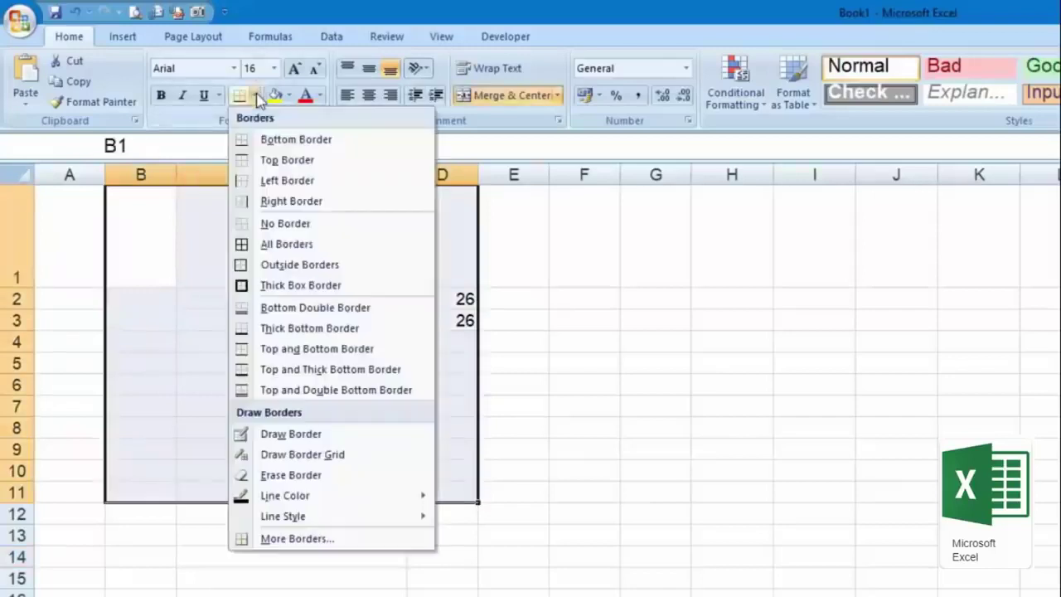
{"action": "left_click", "coordinate": [386, 245]}
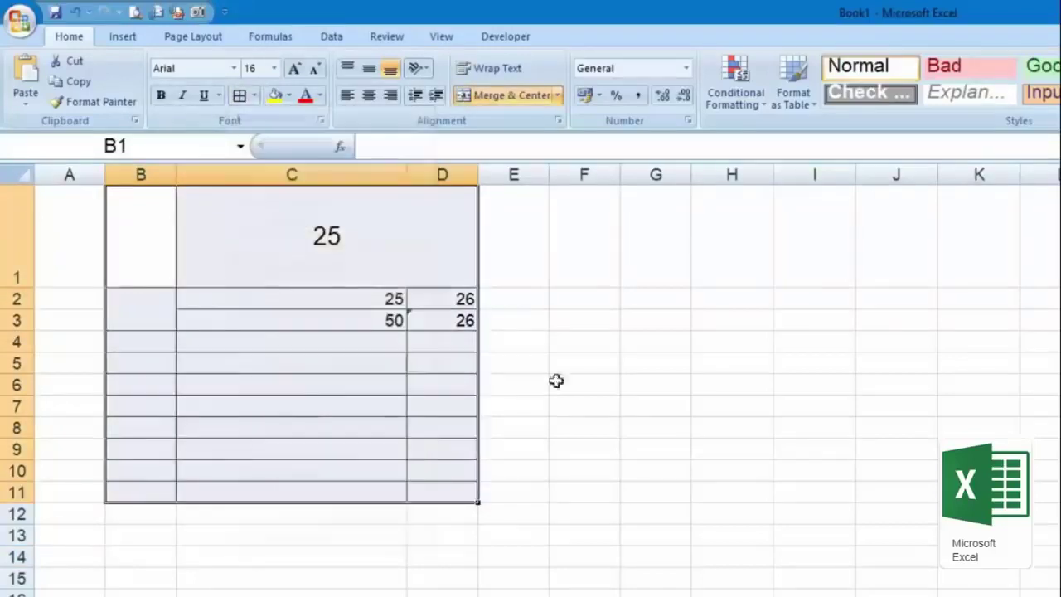
{"action": "left_click", "coordinate": [599, 380]}
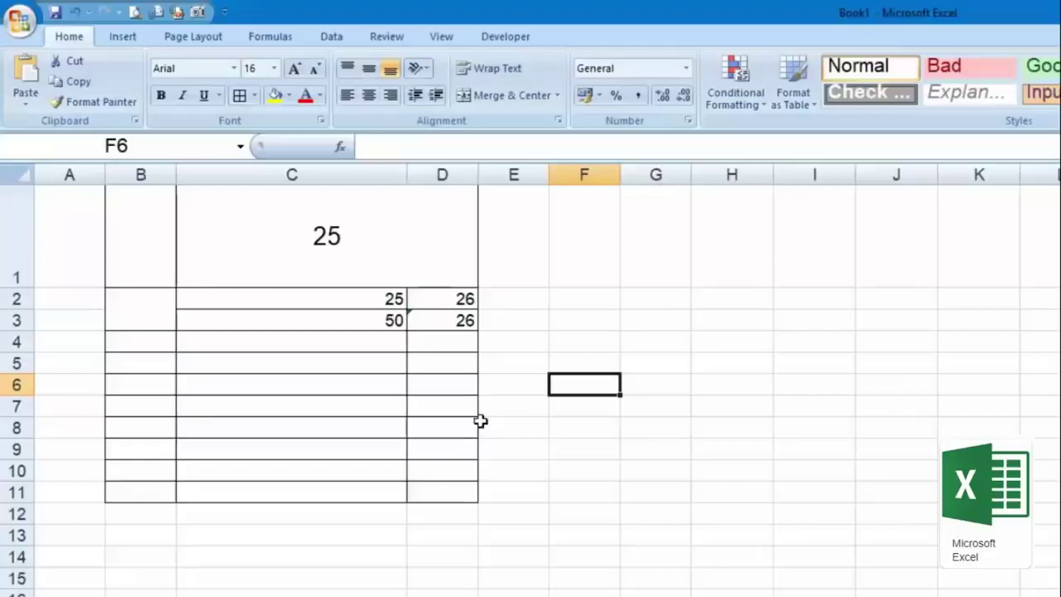
{"action": "left_click", "coordinate": [256, 95]}
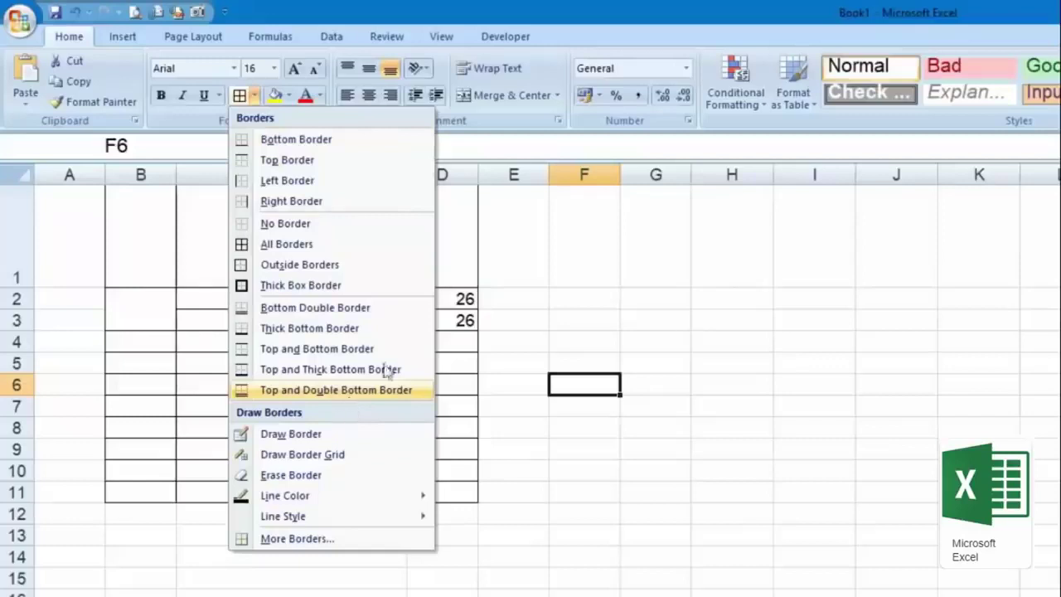
{"action": "left_click", "coordinate": [433, 478]}
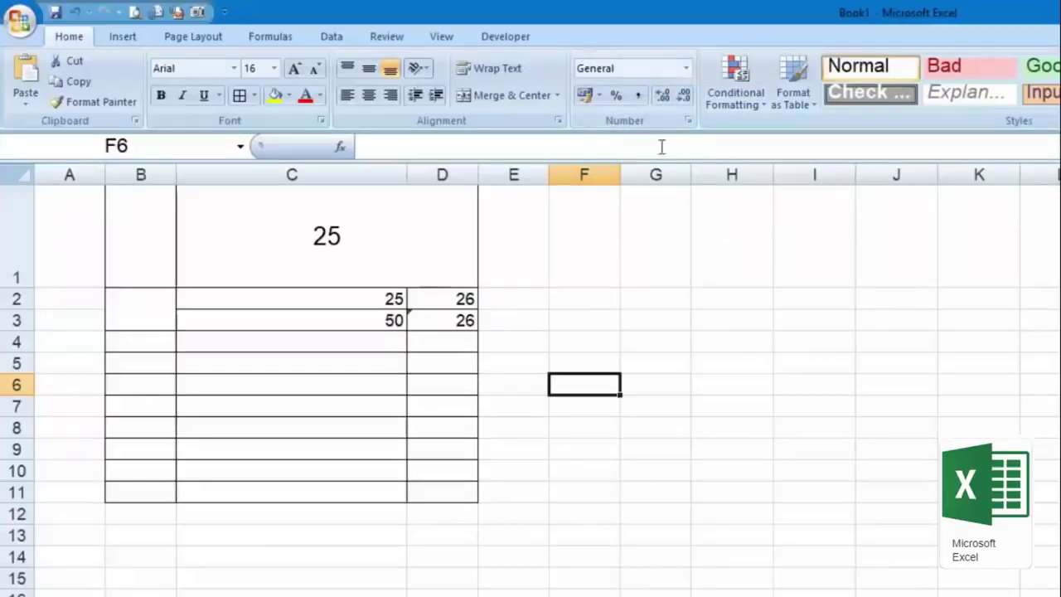
{"action": "left_click", "coordinate": [461, 302]}
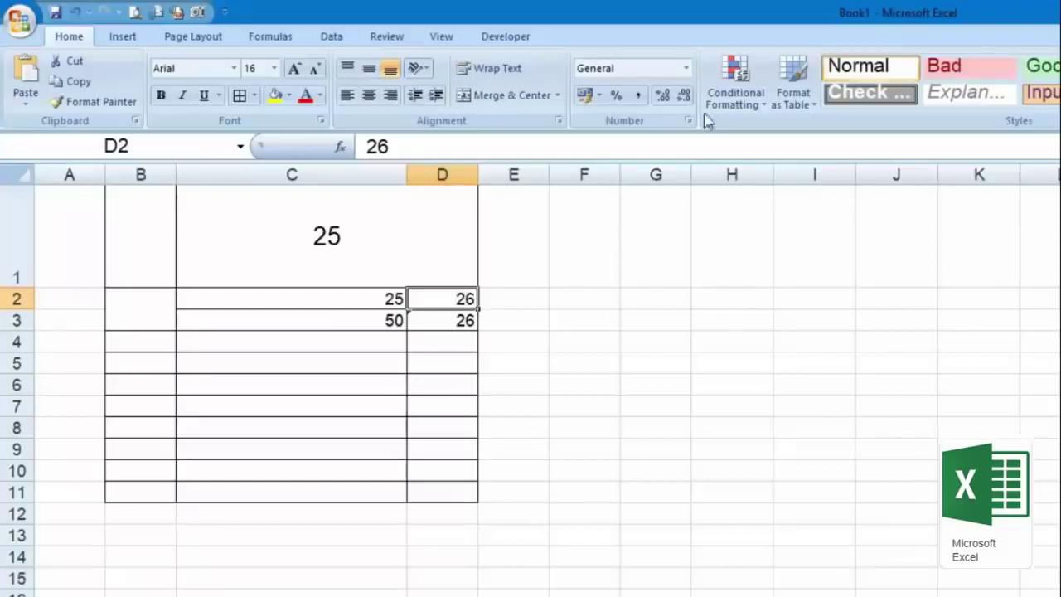
Step: Give D2 the Number format, widen column D and show five decimal places (26.00000)
{"action": "left_click", "coordinate": [687, 70]}
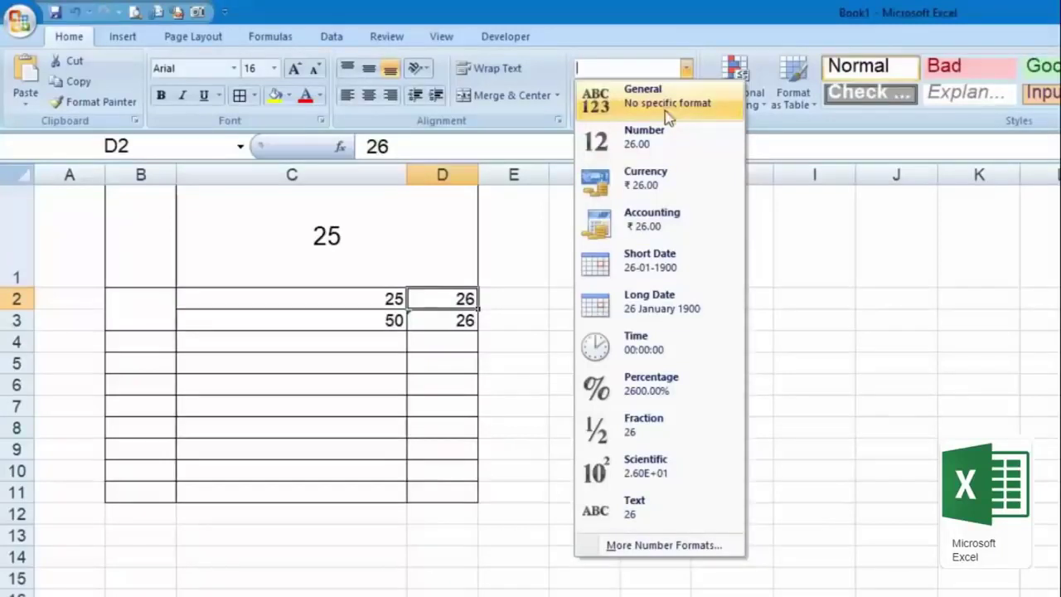
{"action": "left_click", "coordinate": [724, 158]}
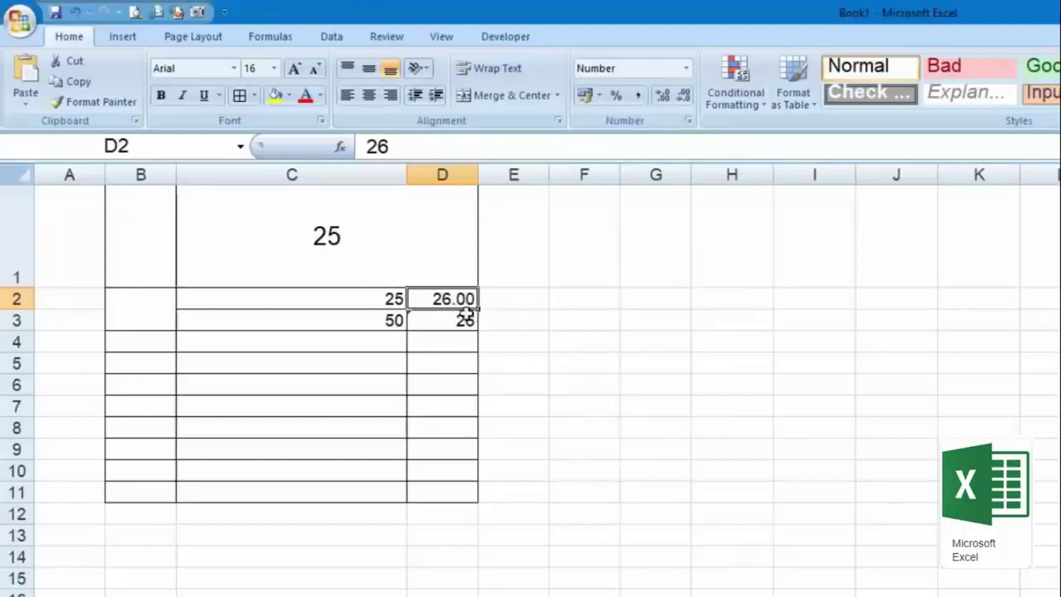
{"action": "left_click_drag", "start_coordinate": [479, 175], "coordinate": [720, 175]}
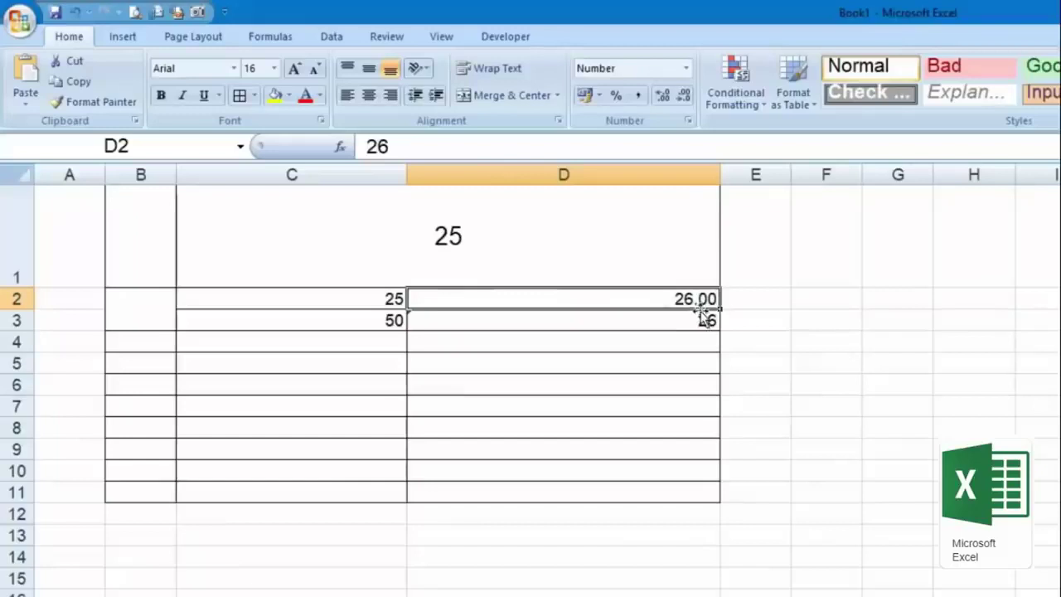
{"action": "left_click", "coordinate": [684, 97]}
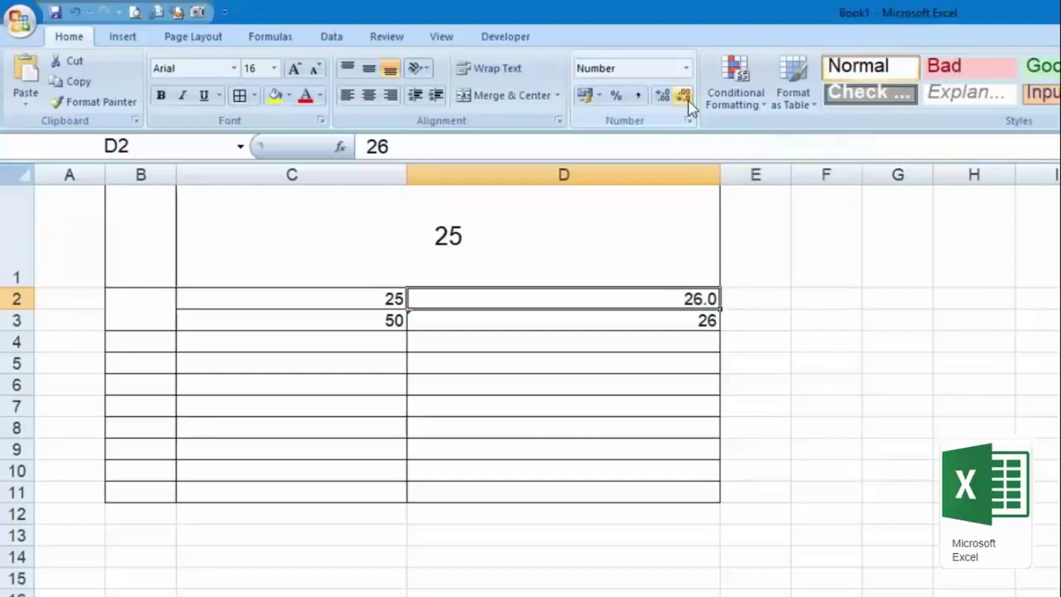
{"action": "left_click", "coordinate": [662, 97]}
{"action": "left_click", "coordinate": [663, 97]}
{"action": "left_click", "coordinate": [663, 97]}
{"action": "left_click", "coordinate": [662, 97]}
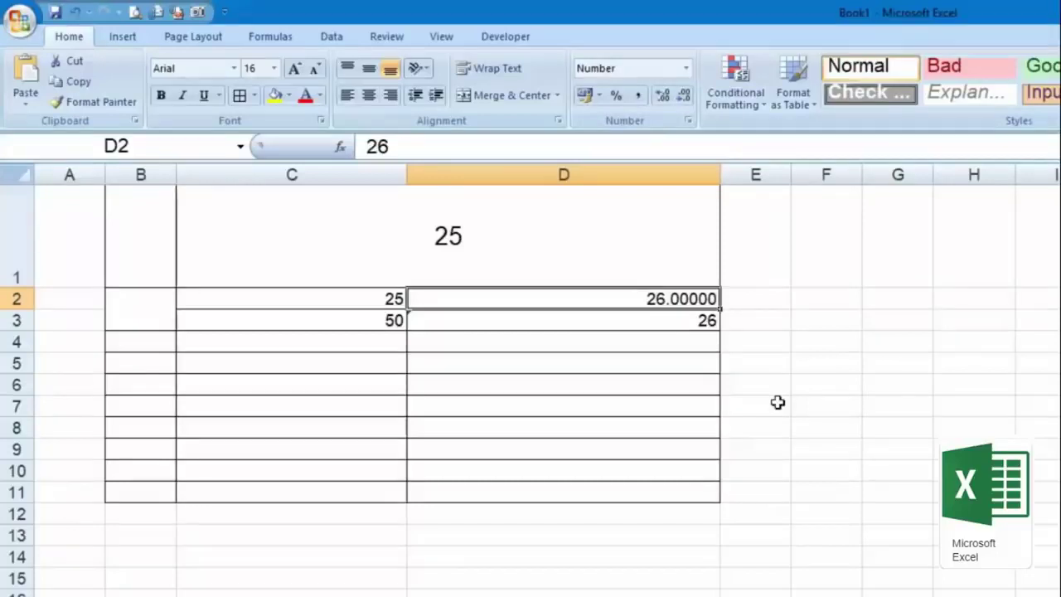
{"action": "left_click", "coordinate": [686, 69]}
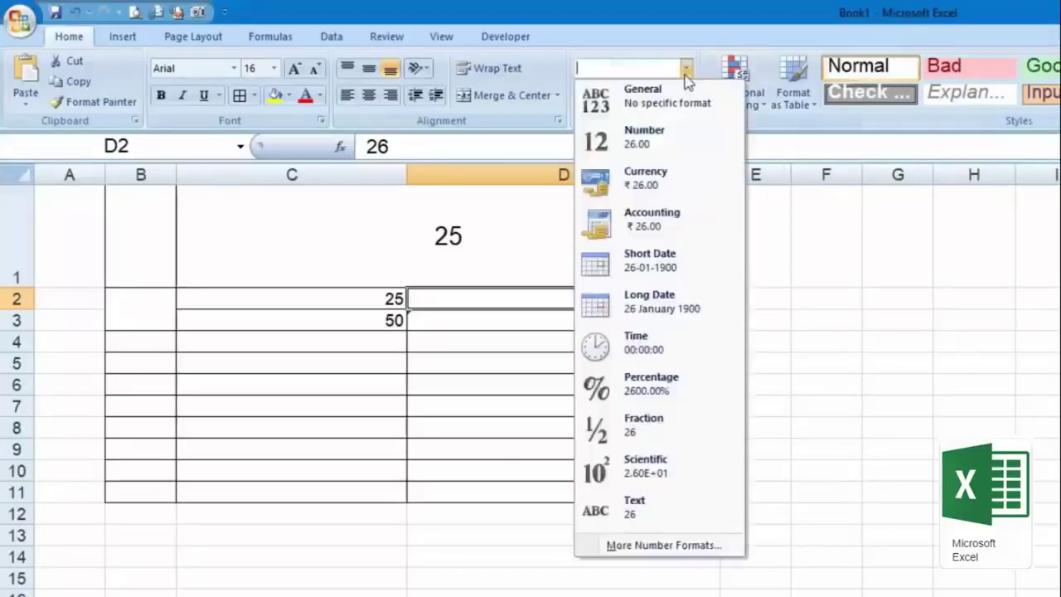
Step: Format D2 as Currency (₹ 26.00), browse the currency symbols in Format Cells, then cancel
{"action": "left_click", "coordinate": [717, 201]}
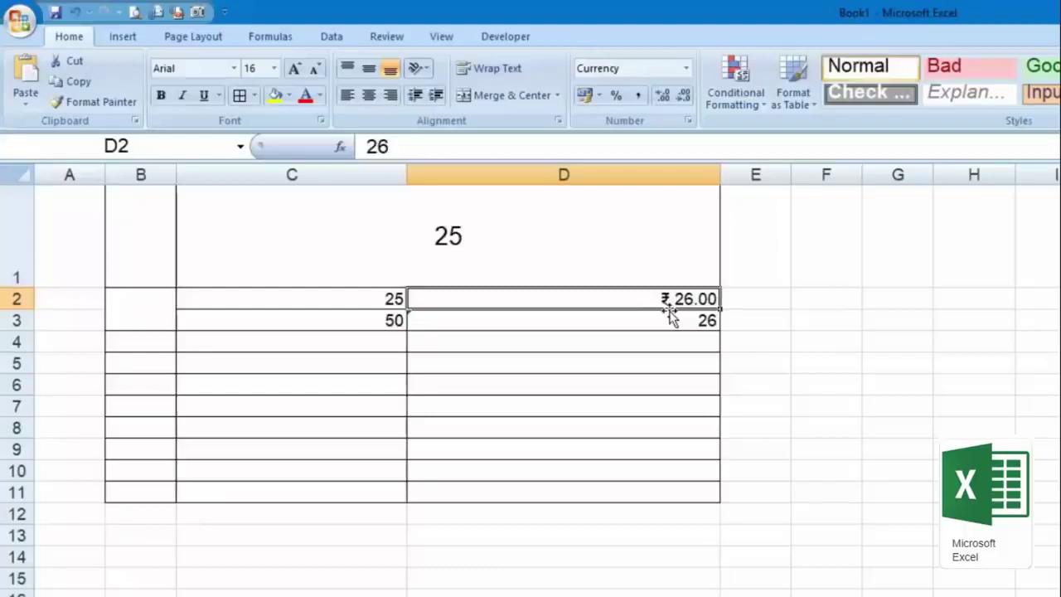
{"action": "left_click", "coordinate": [687, 122]}
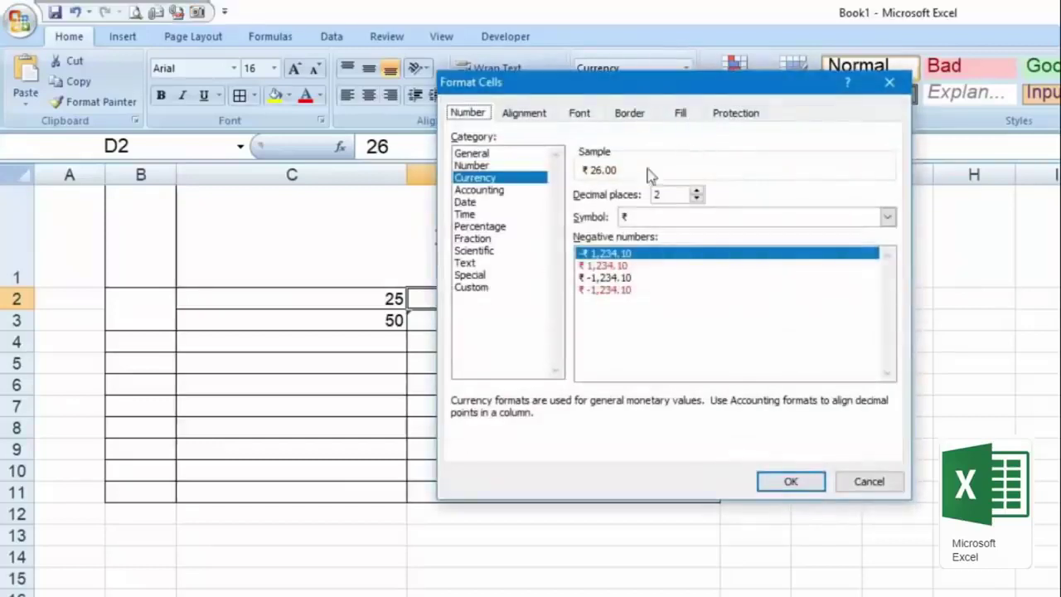
{"action": "left_click", "coordinate": [886, 217]}
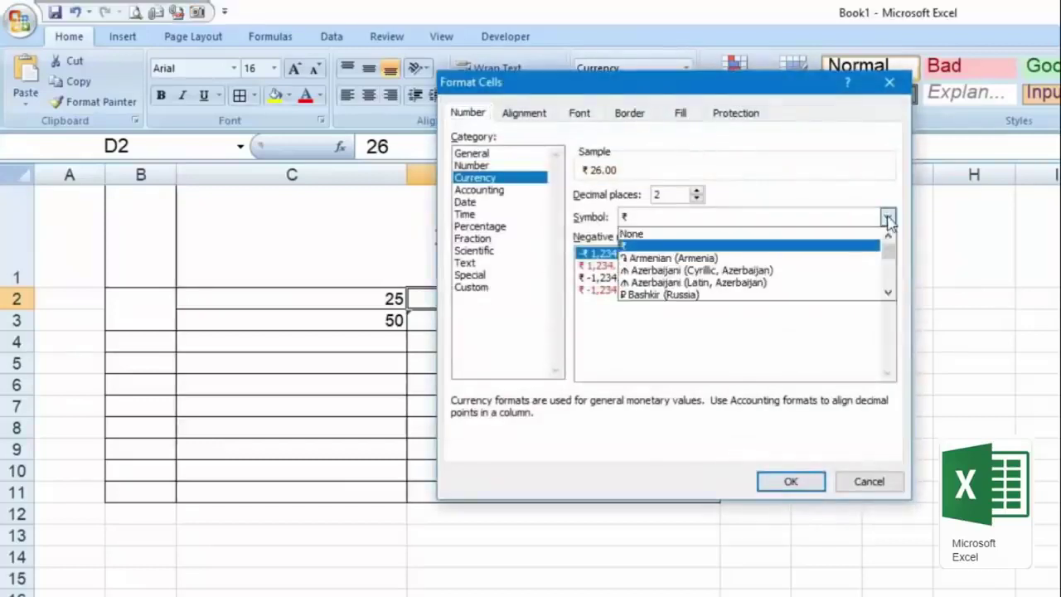
{"action": "left_click", "coordinate": [888, 294]}
{"action": "left_click", "coordinate": [887, 293]}
{"action": "left_click_drag", "start_coordinate": [888, 294], "coordinate": [888, 295]}
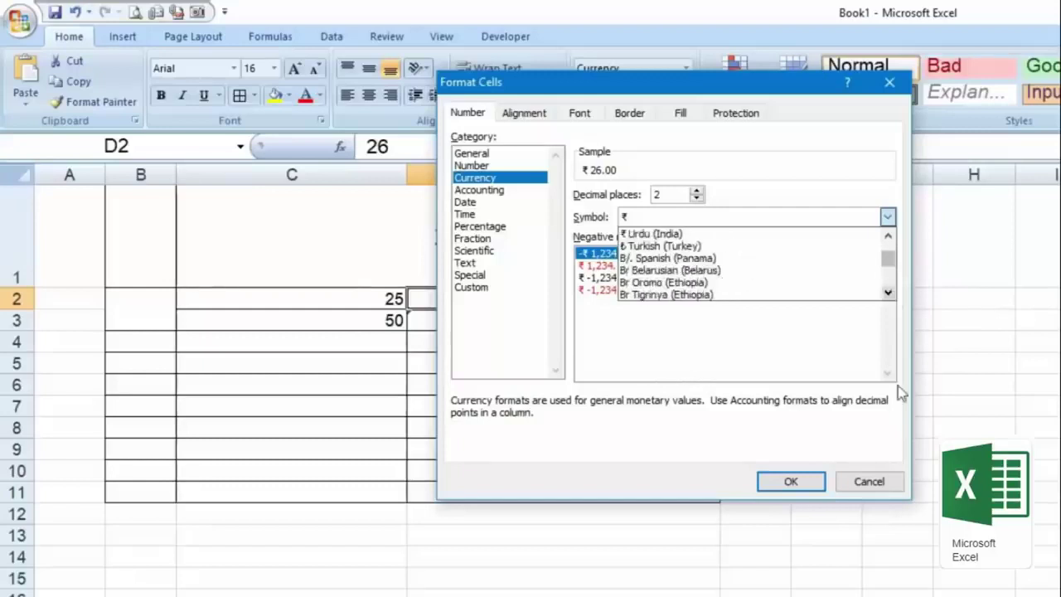
{"action": "left_click", "coordinate": [897, 481]}
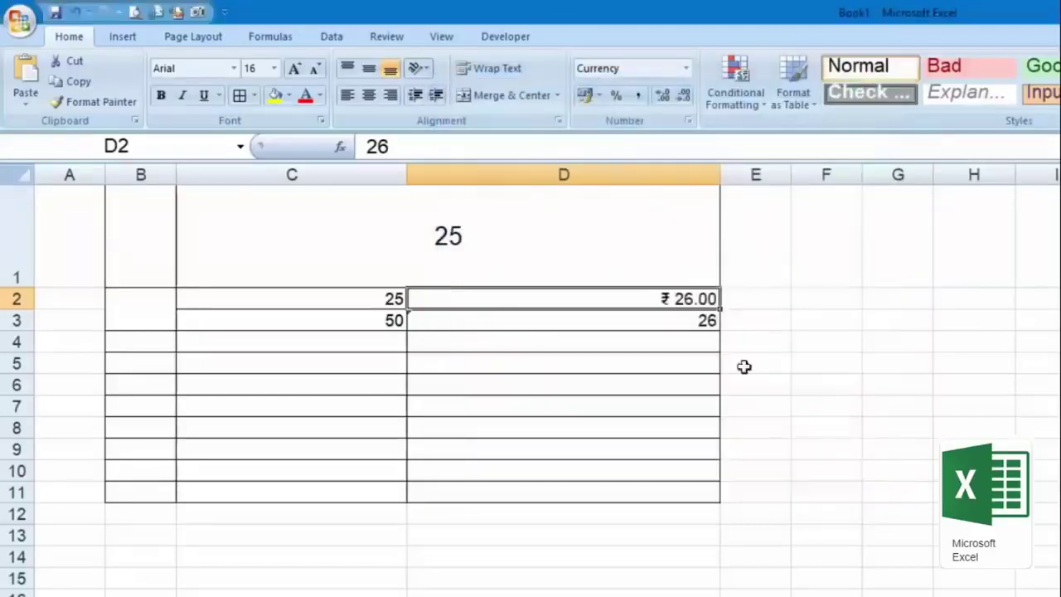
Step: Format D3 as a short date and enter today's date in it
{"action": "left_click", "coordinate": [693, 73]}
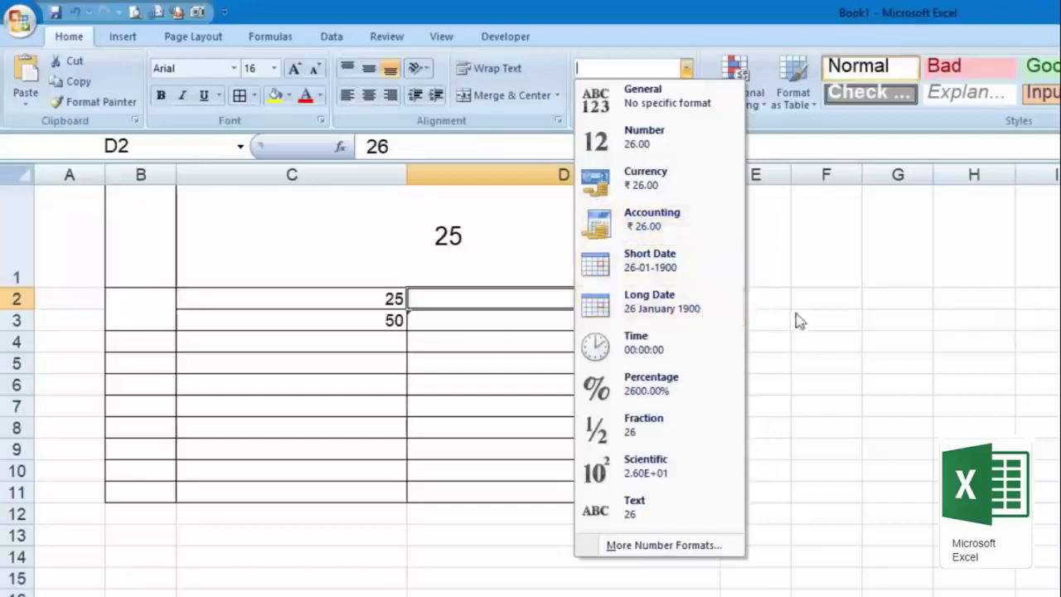
{"action": "key", "text": "ctrl+shift+4"}
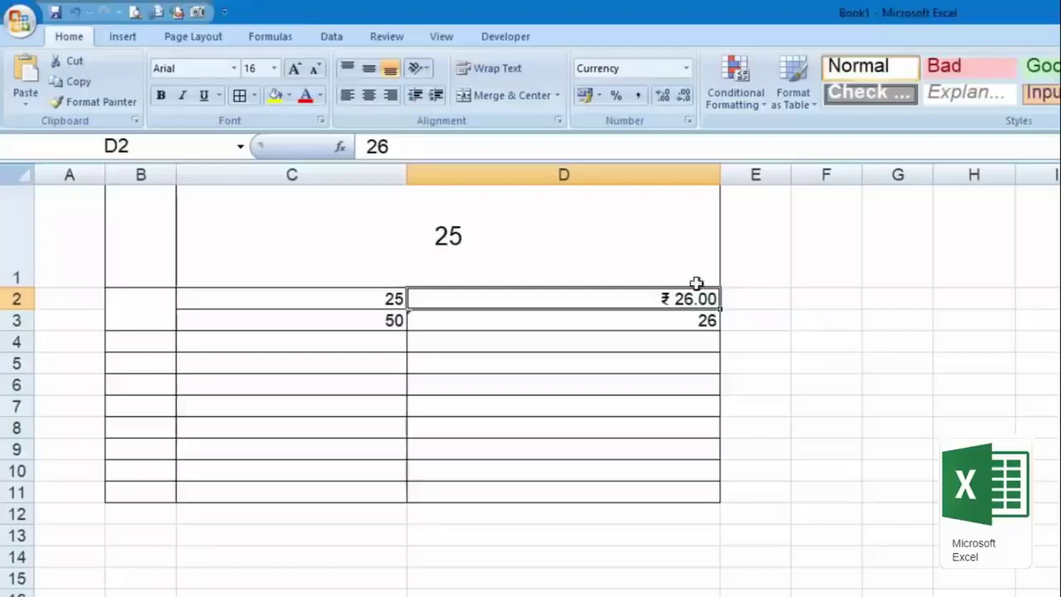
{"action": "key", "text": "Down"}
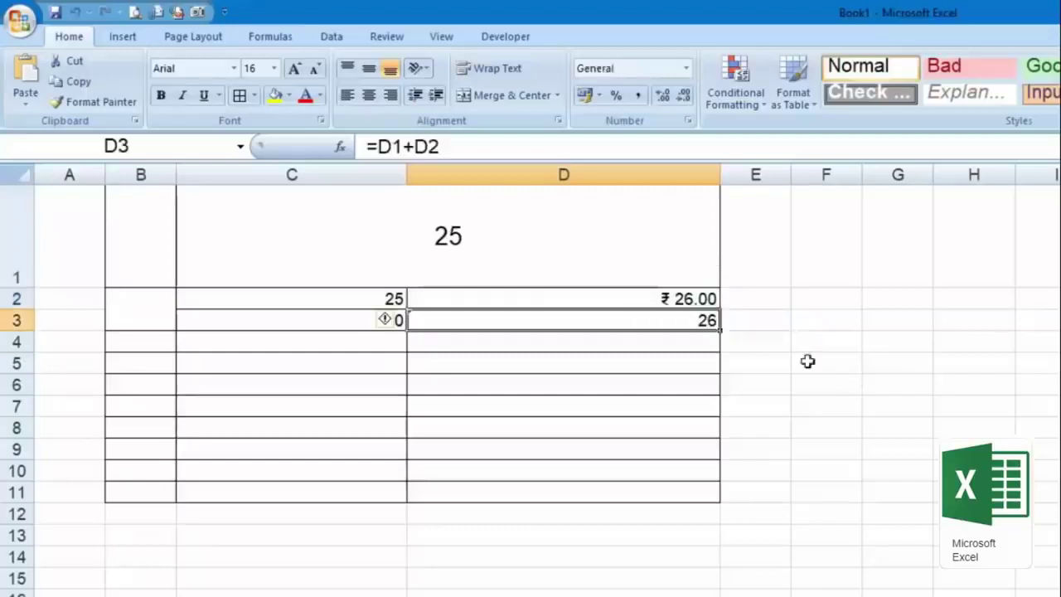
{"action": "left_click", "coordinate": [686, 68]}
{"action": "left_click", "coordinate": [714, 263]}
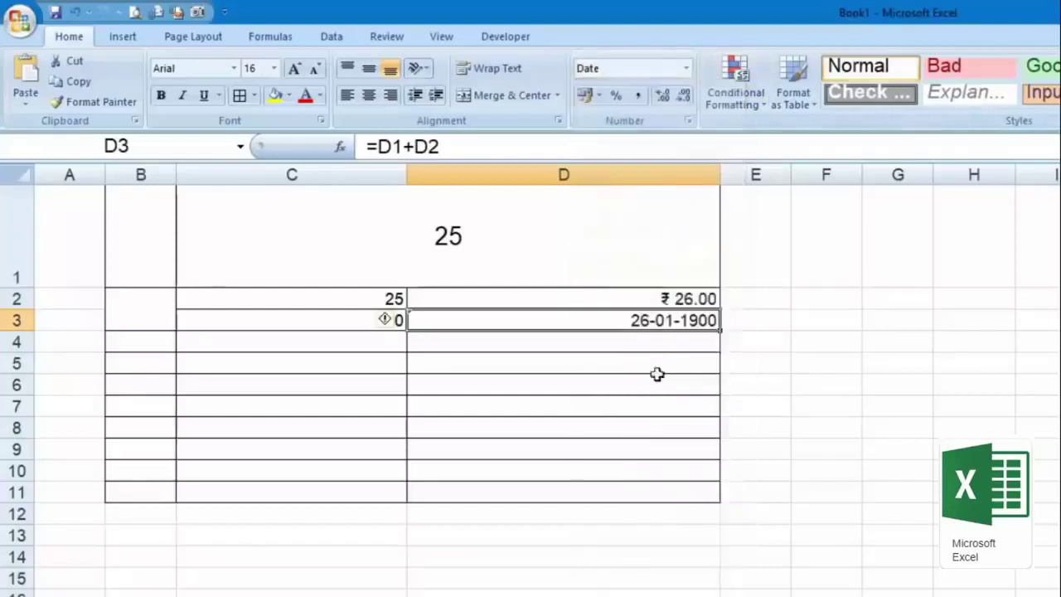
{"action": "key", "text": "ctrl+semicolon"}
{"action": "key", "text": "Return"}
{"action": "key", "text": "Up"}
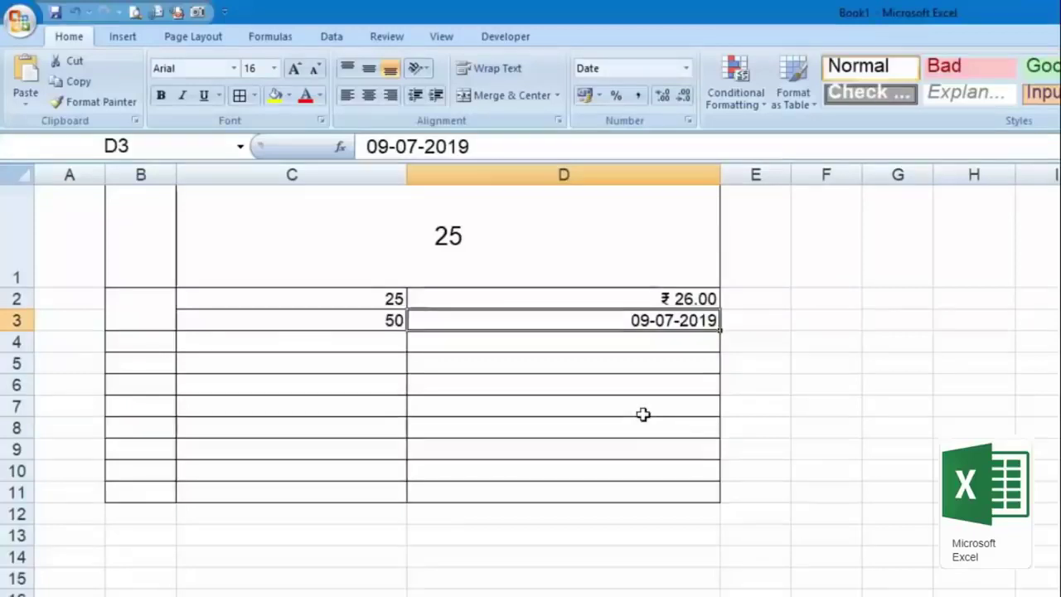
Step: Show D3 as a time, and enter 5% in C3 with the Percentage format
{"action": "left_click", "coordinate": [686, 68]}
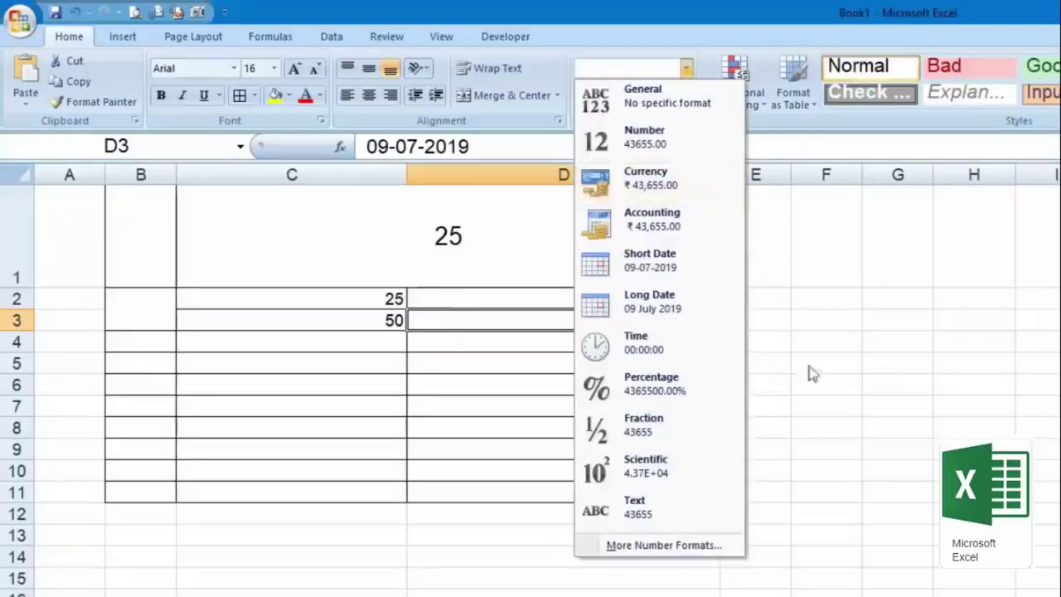
{"action": "left_click", "coordinate": [693, 353]}
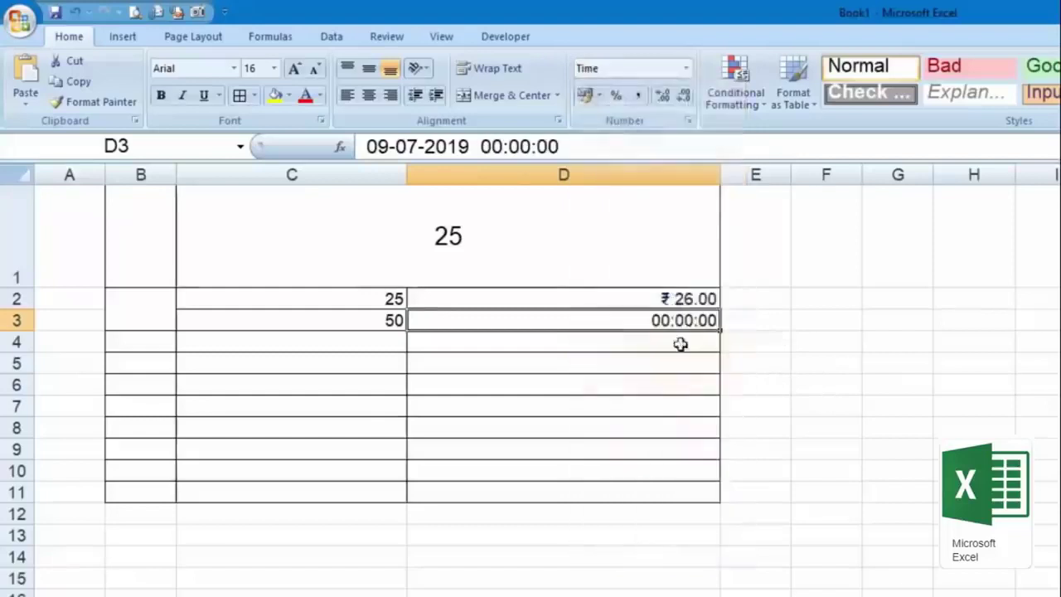
{"action": "left_click", "coordinate": [686, 68]}
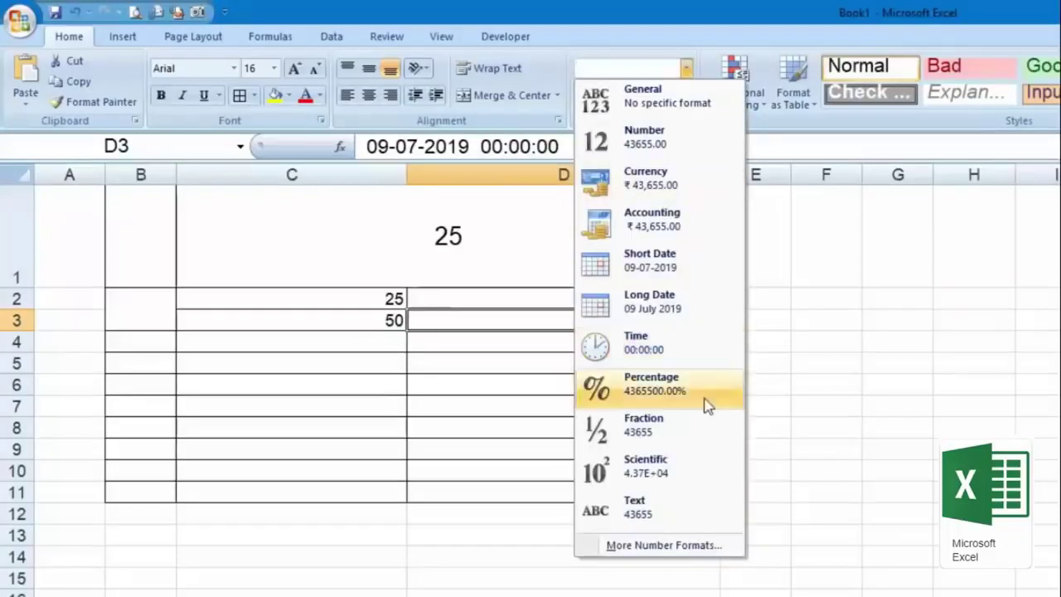
{"action": "left_click", "coordinate": [184, 320]}
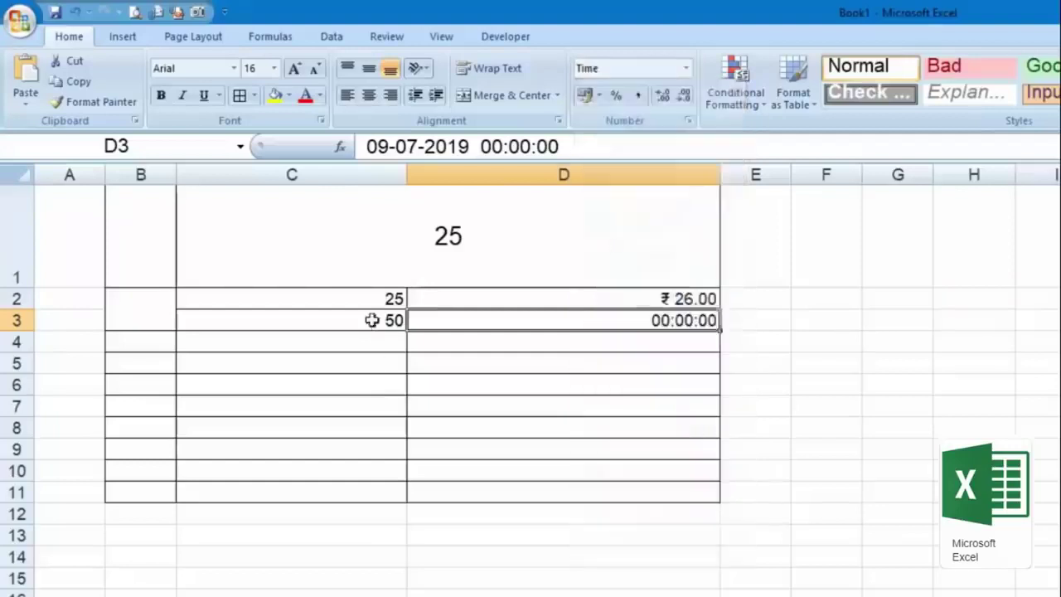
{"action": "left_click", "coordinate": [184, 320]}
{"action": "left_click", "coordinate": [685, 68]}
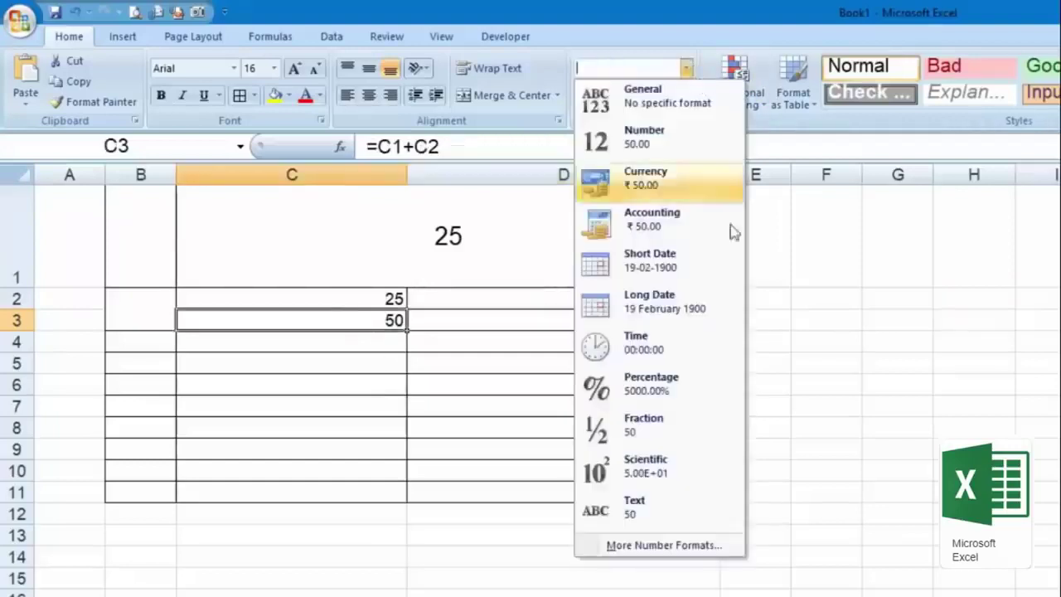
{"action": "left_click", "coordinate": [703, 384]}
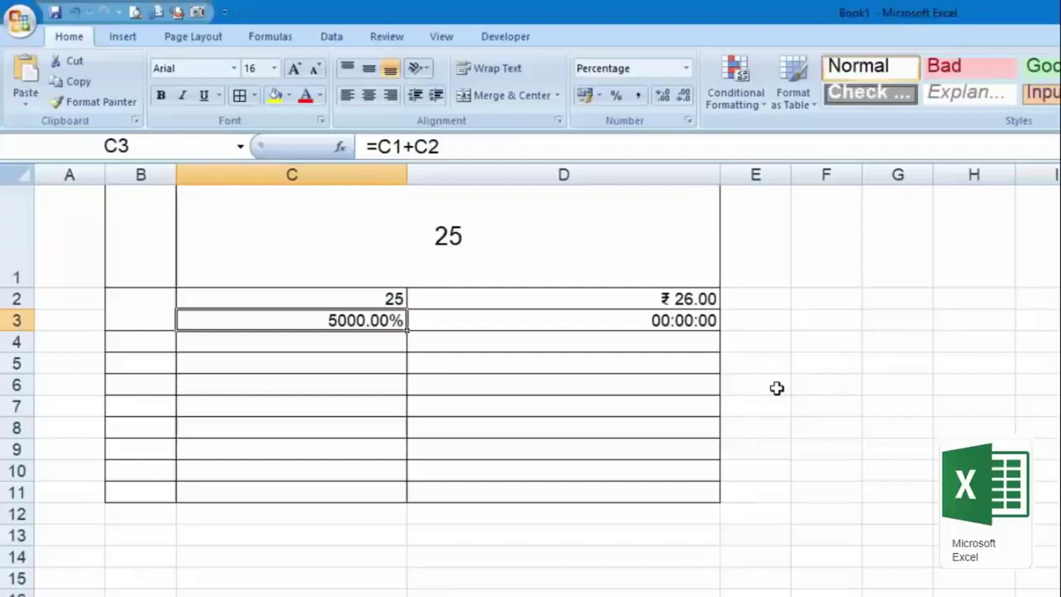
{"action": "type", "text": "5%"}
{"action": "key", "text": "Return"}
Step: Enter =C2*C3 in C4 so it returns 1.25
{"action": "key", "text": "Up"}
{"action": "key", "text": "Up"}
{"action": "key", "text": "Down"}
{"action": "key", "text": "Down"}
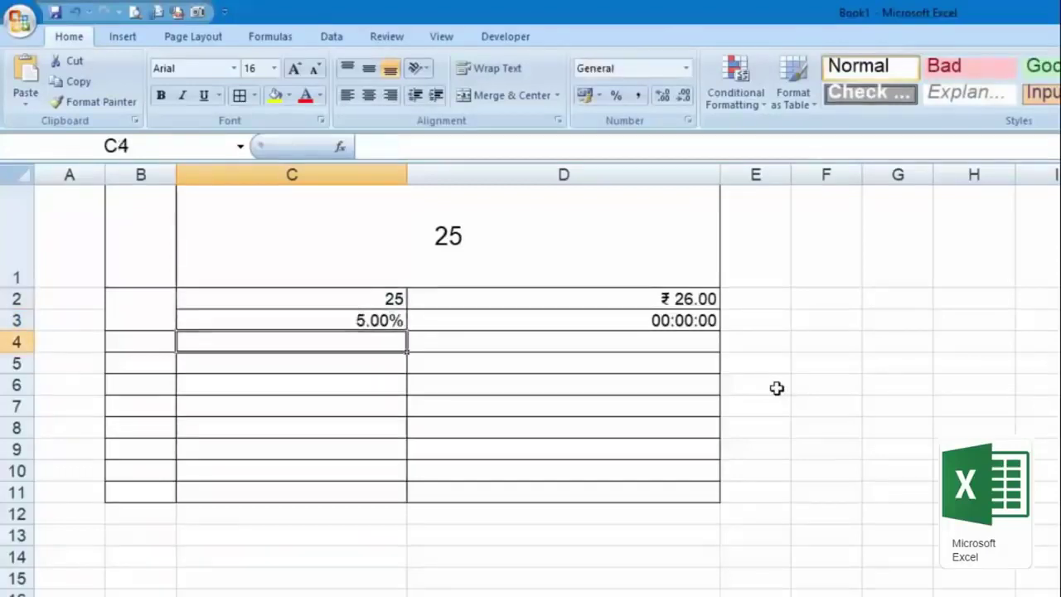
{"action": "type", "text": "="}
{"action": "key", "text": "Up"}
{"action": "key", "text": "Up"}
{"action": "type", "text": "*"}
{"action": "key", "text": "Down"}
{"action": "key", "text": "Up"}
{"action": "key", "text": "Up"}
{"action": "key", "text": "Return"}
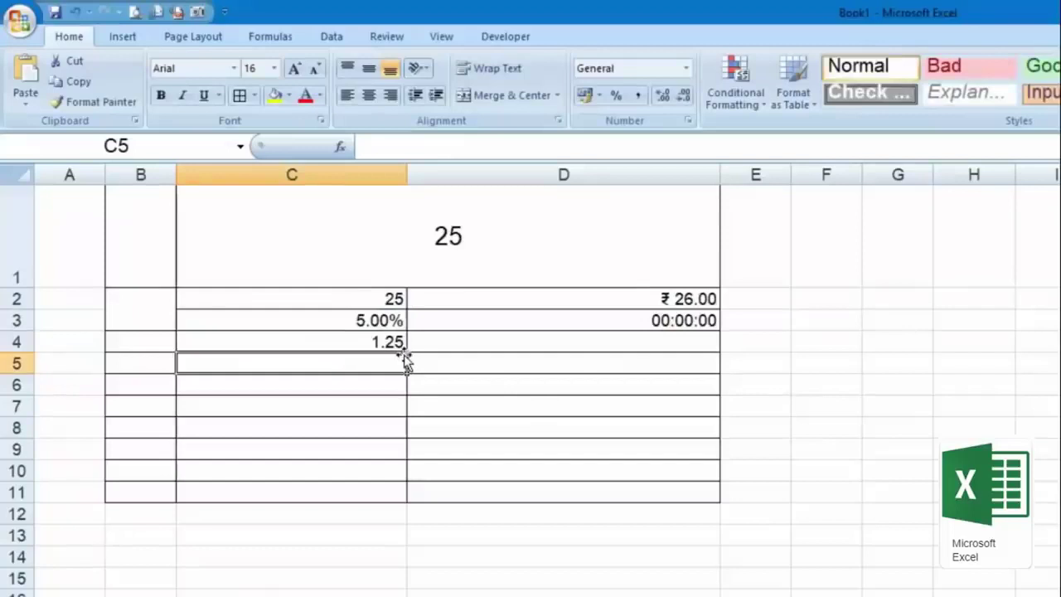
{"action": "key", "text": "Right"}
{"action": "key", "text": "Down"}
{"action": "key", "text": "Down"}
{"action": "key", "text": "Down"}
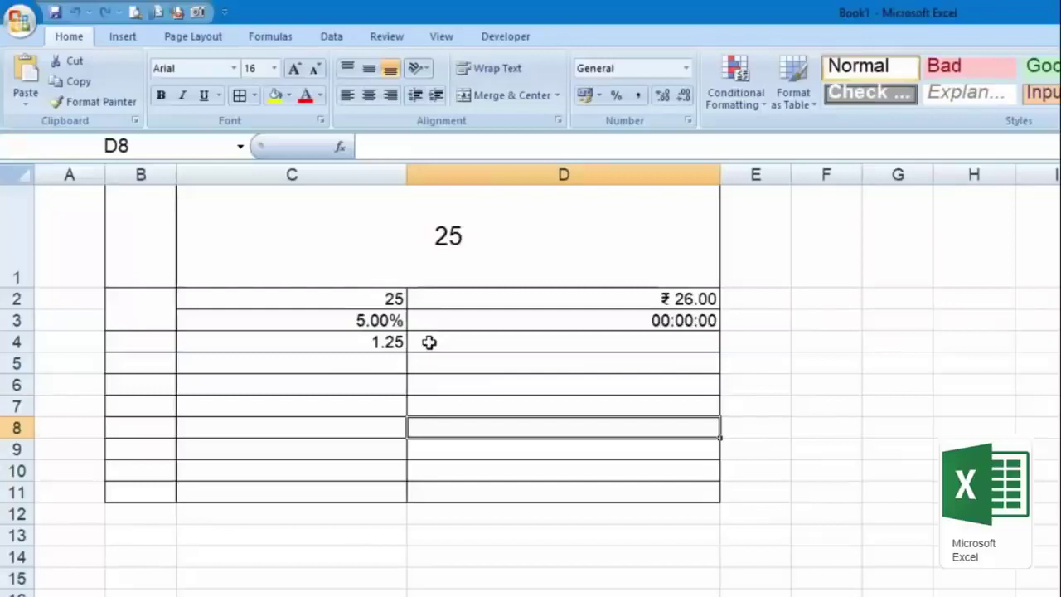
Step: Preview the Conditional Formatting menu and its rule submenus
{"action": "left_click", "coordinate": [735, 83]}
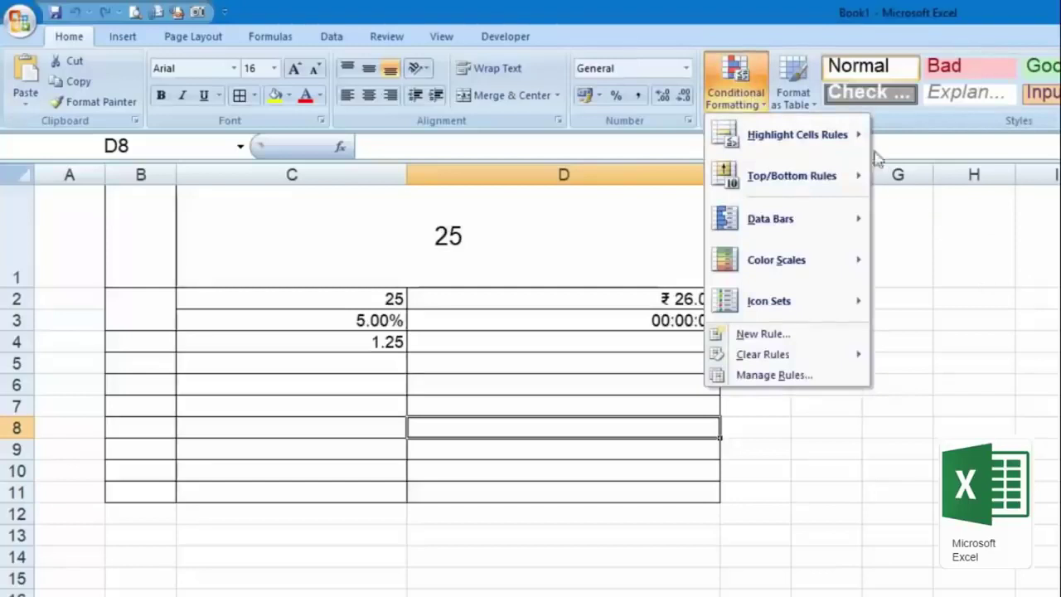
{"action": "mouse_move", "coordinate": [814, 131]}
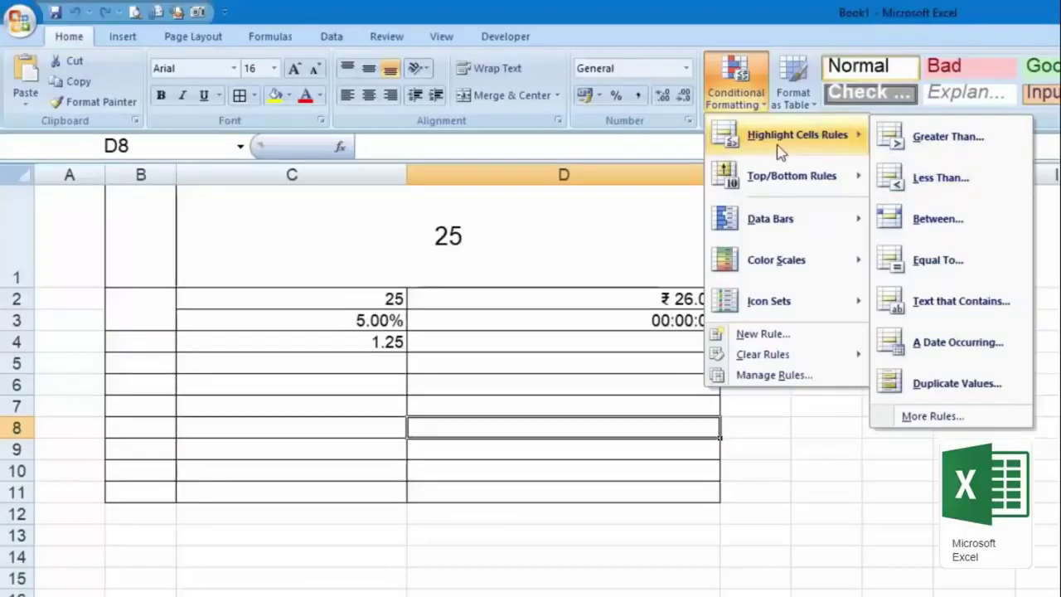
{"action": "mouse_move", "coordinate": [779, 265]}
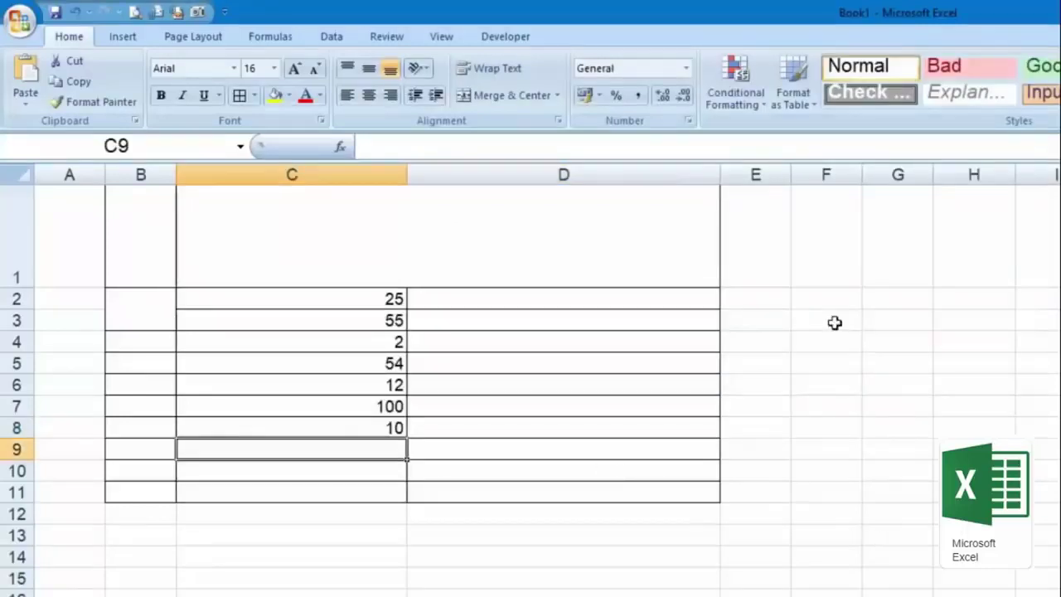
Step: Add a Less Than 15 highlight rule to C2:C8 with light red fill
{"action": "left_click_drag", "start_coordinate": [397, 307], "coordinate": [390, 427]}
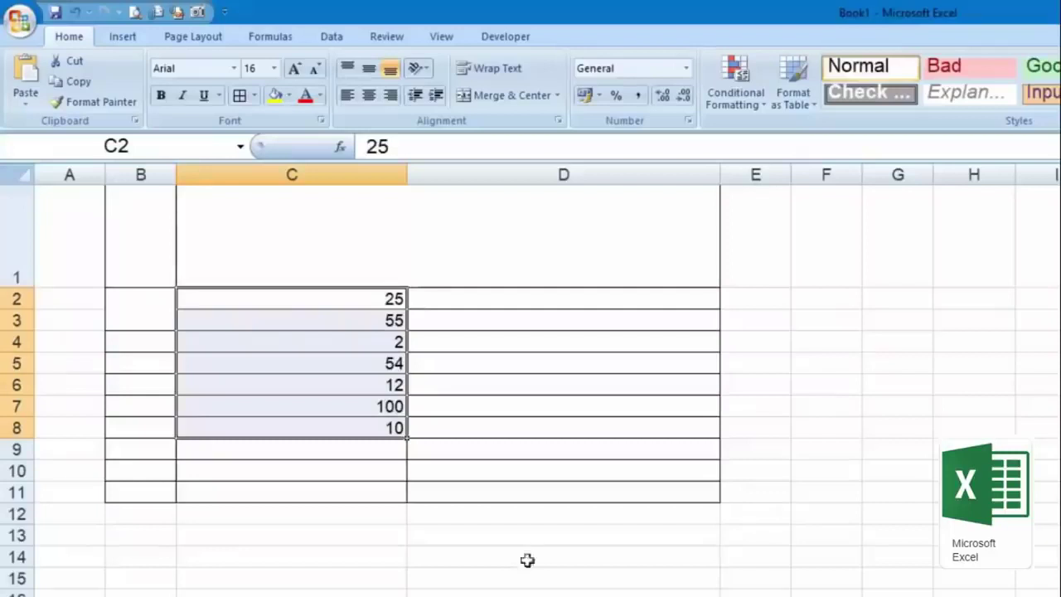
{"action": "left_click", "coordinate": [735, 98]}
{"action": "mouse_move", "coordinate": [773, 151]}
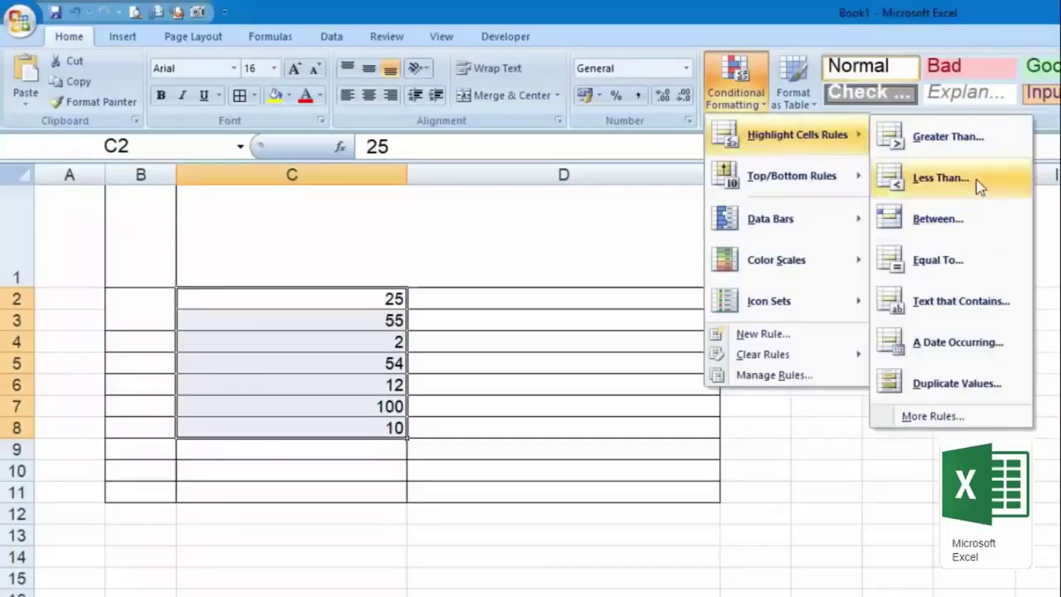
{"action": "left_click", "coordinate": [941, 177]}
{"action": "type", "text": "1"}
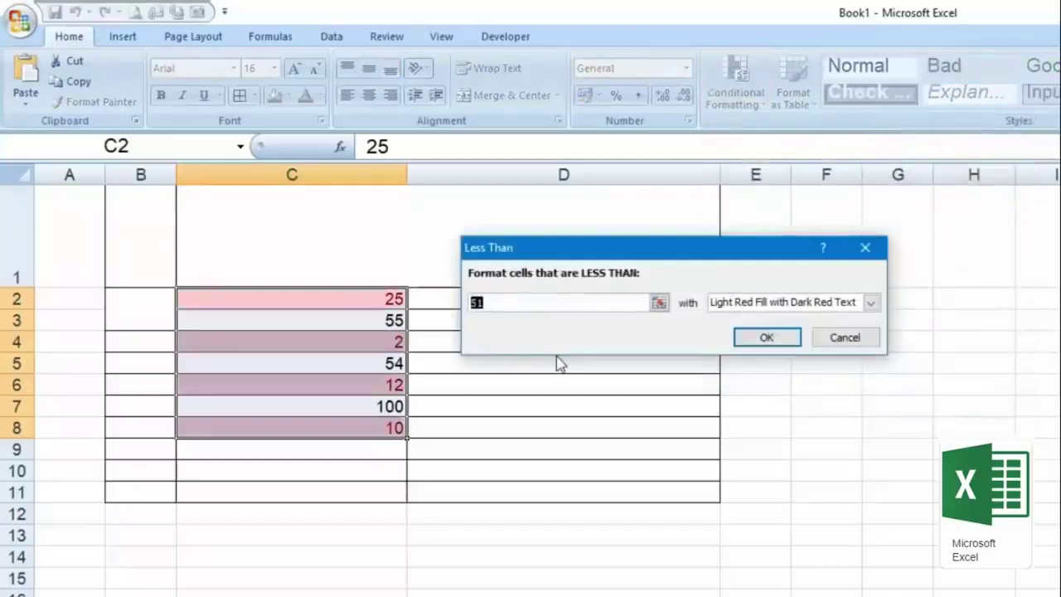
{"action": "type", "text": "5"}
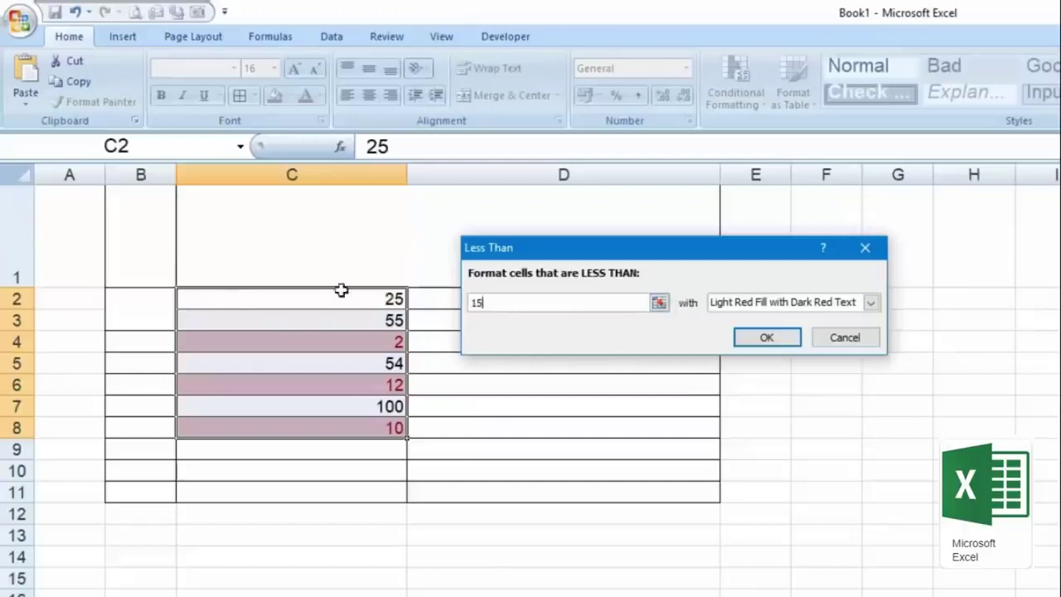
{"action": "left_click", "coordinate": [786, 348]}
{"action": "left_click", "coordinate": [438, 402]}
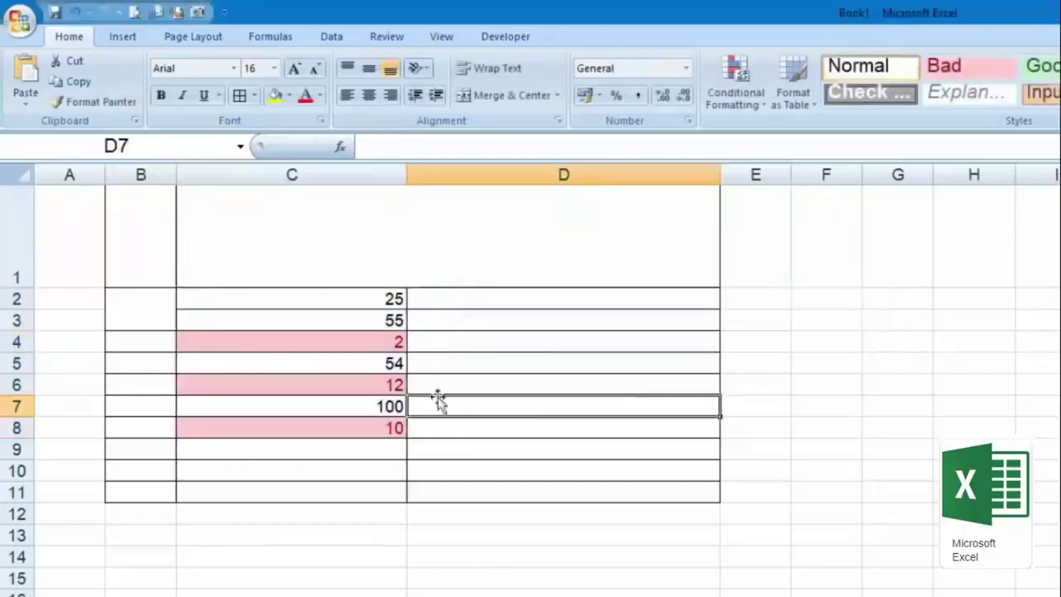
Step: Change C2 to 13 so it becomes highlighted too
{"action": "left_click", "coordinate": [320, 304]}
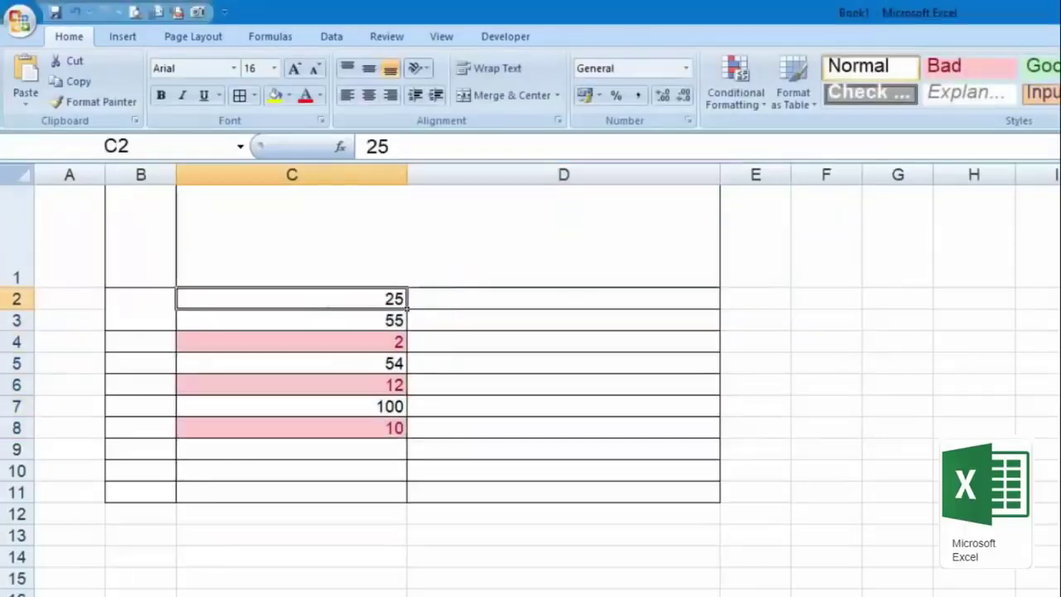
{"action": "type", "text": "13"}
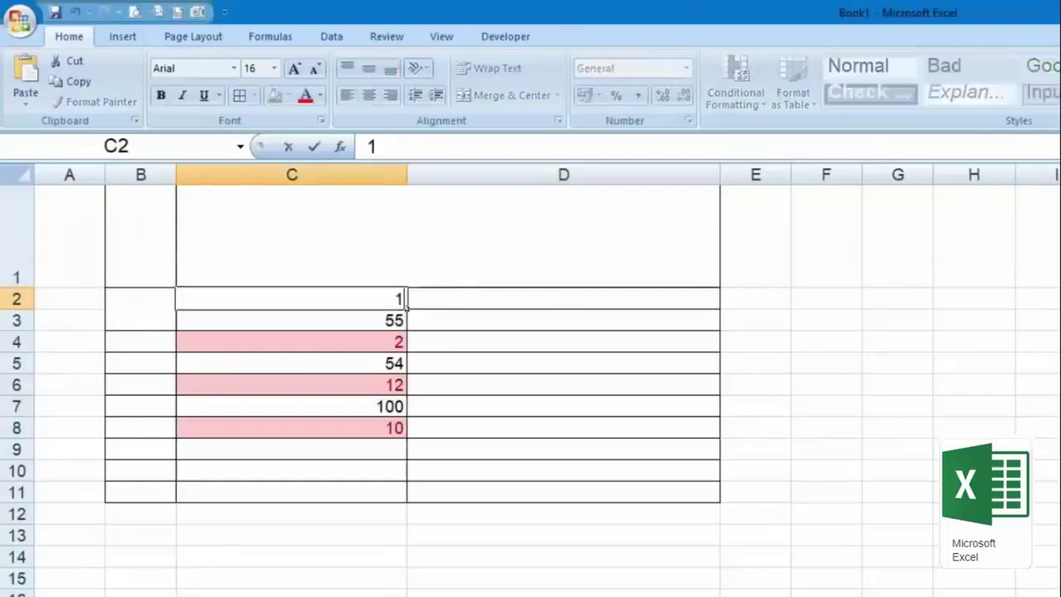
{"action": "key", "text": "Return"}
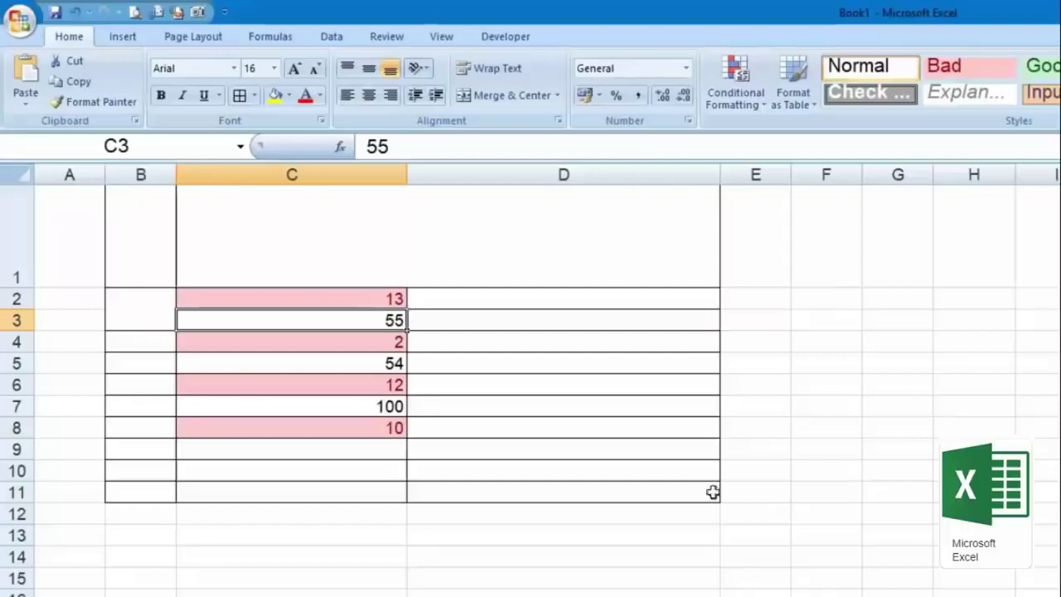
{"action": "left_click_drag", "start_coordinate": [142, 174], "coordinate": [649, 163]}
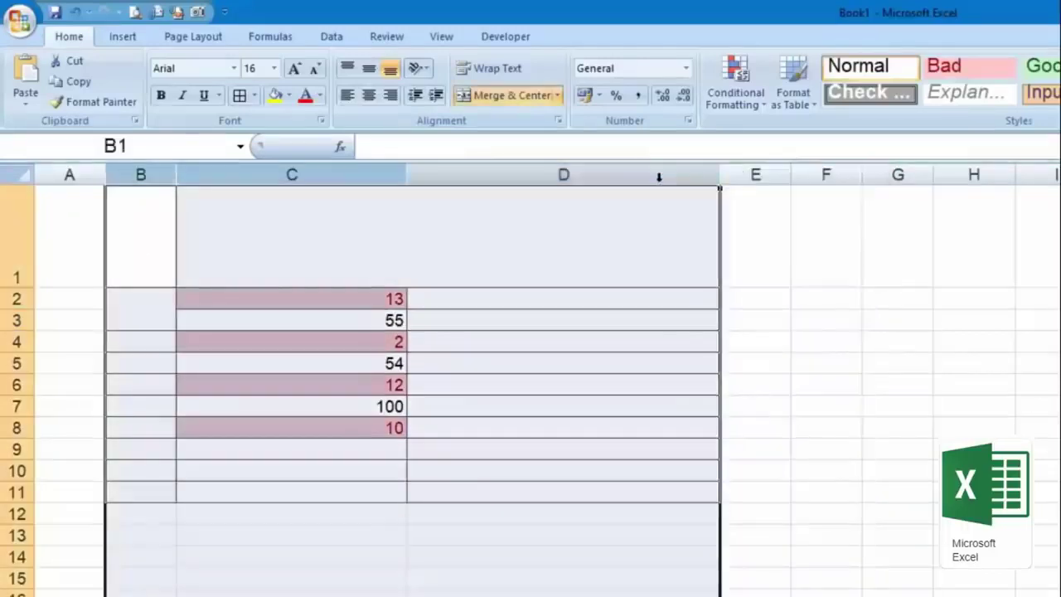
Step: Delete columns B through D, removing the number list, and move to the days table
{"action": "right_click", "coordinate": [659, 176]}
{"action": "left_click", "coordinate": [737, 296]}
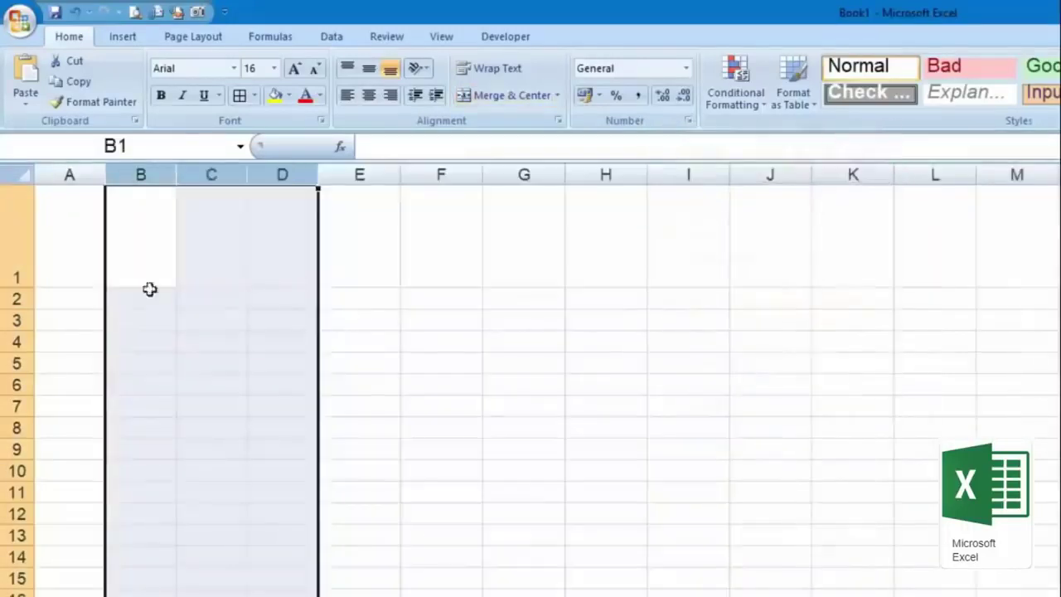
{"action": "left_click", "coordinate": [149, 290]}
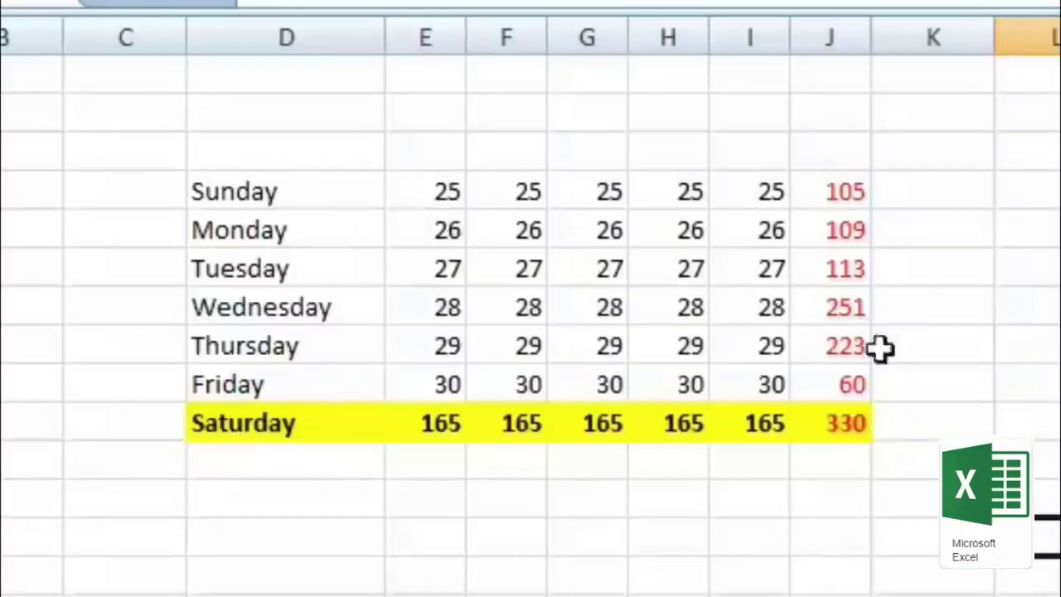
{"action": "left_click", "coordinate": [823, 168]}
Step: Check the Monday, Friday and Saturday totals and Saturday's values in the days table
{"action": "left_click", "coordinate": [840, 228]}
{"action": "left_click", "coordinate": [841, 377]}
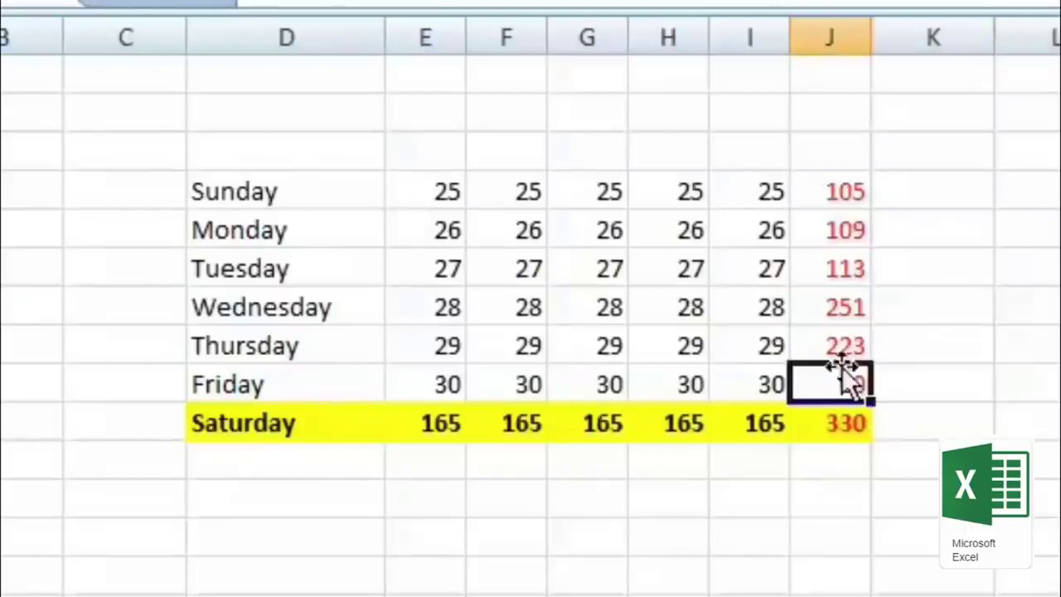
{"action": "left_click", "coordinate": [842, 431]}
{"action": "left_click", "coordinate": [718, 427]}
{"action": "left_click", "coordinate": [489, 427]}
{"action": "left_click", "coordinate": [340, 430]}
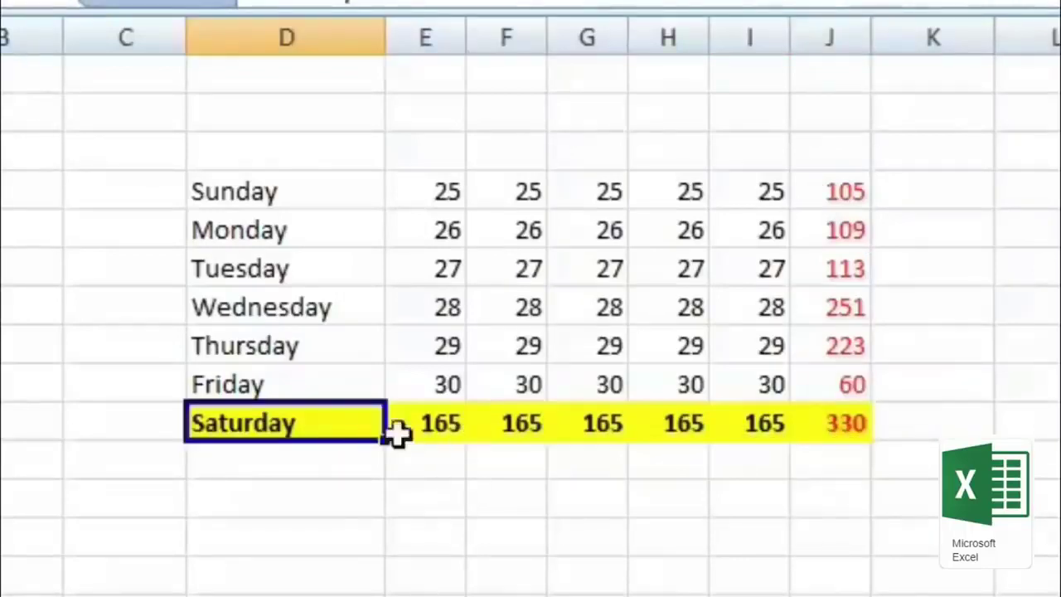
Step: Apply All Borders to the Sunday–Saturday table, then copy the whole table
{"action": "left_click_drag", "start_coordinate": [213, 186], "coordinate": [835, 437]}
{"action": "left_click", "coordinate": [249, 3]}
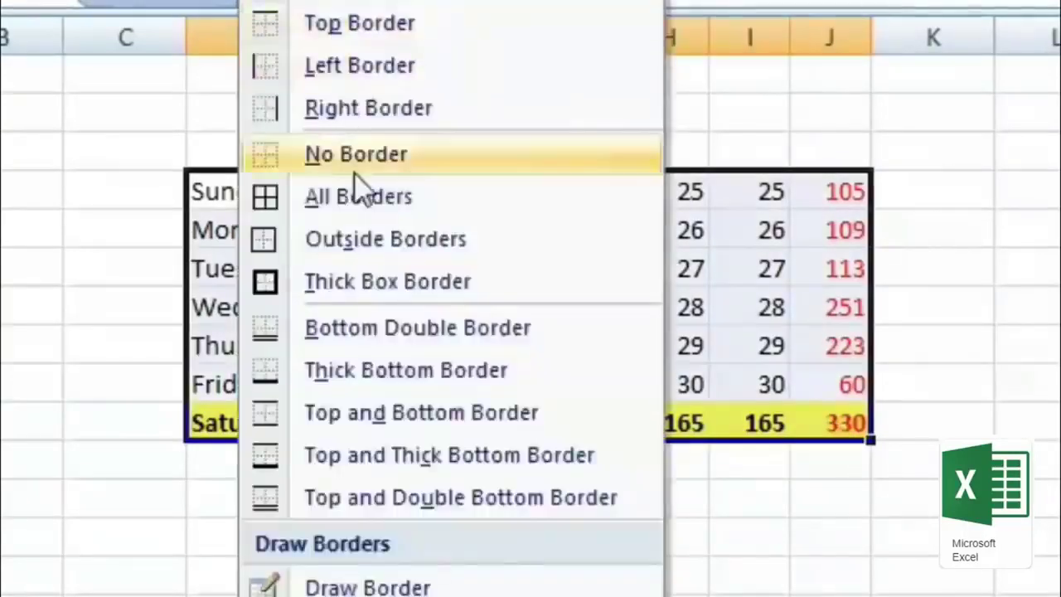
{"action": "left_click", "coordinate": [364, 199]}
{"action": "left_click", "coordinate": [895, 502]}
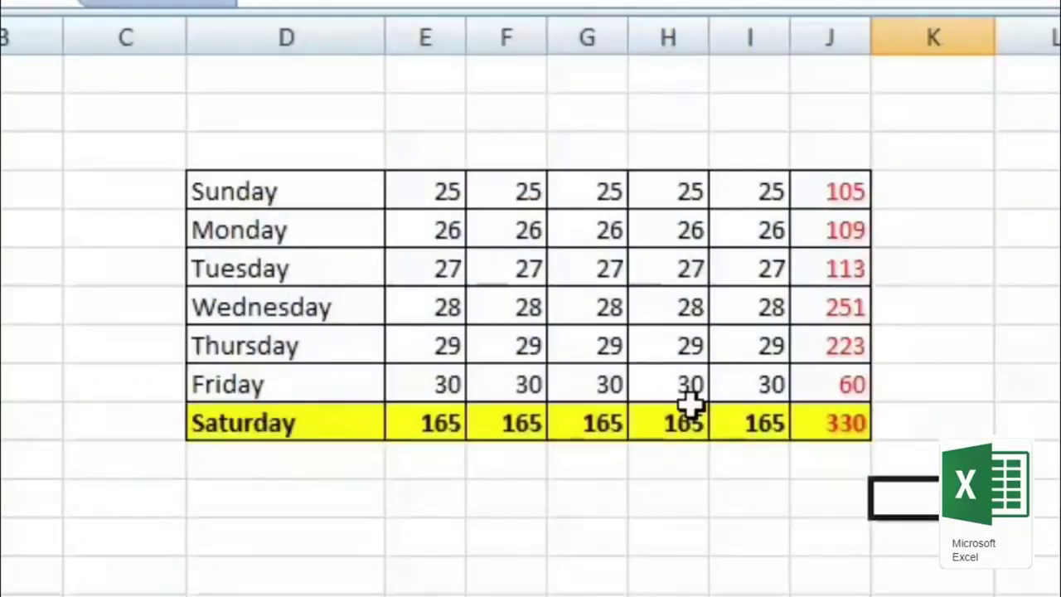
{"action": "left_click_drag", "start_coordinate": [246, 184], "coordinate": [832, 423]}
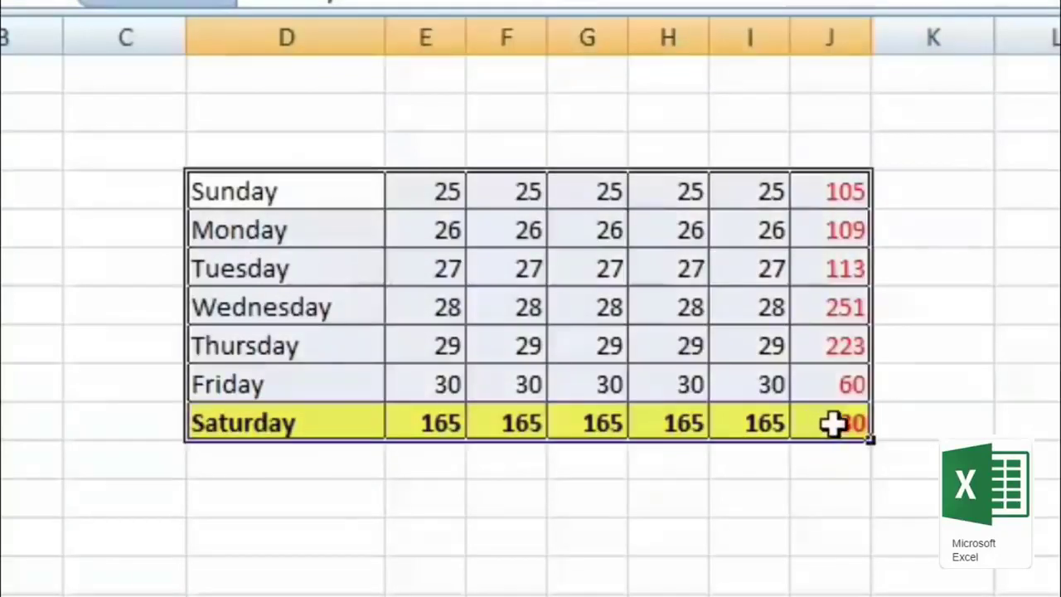
{"action": "key", "text": "ctrl+c"}
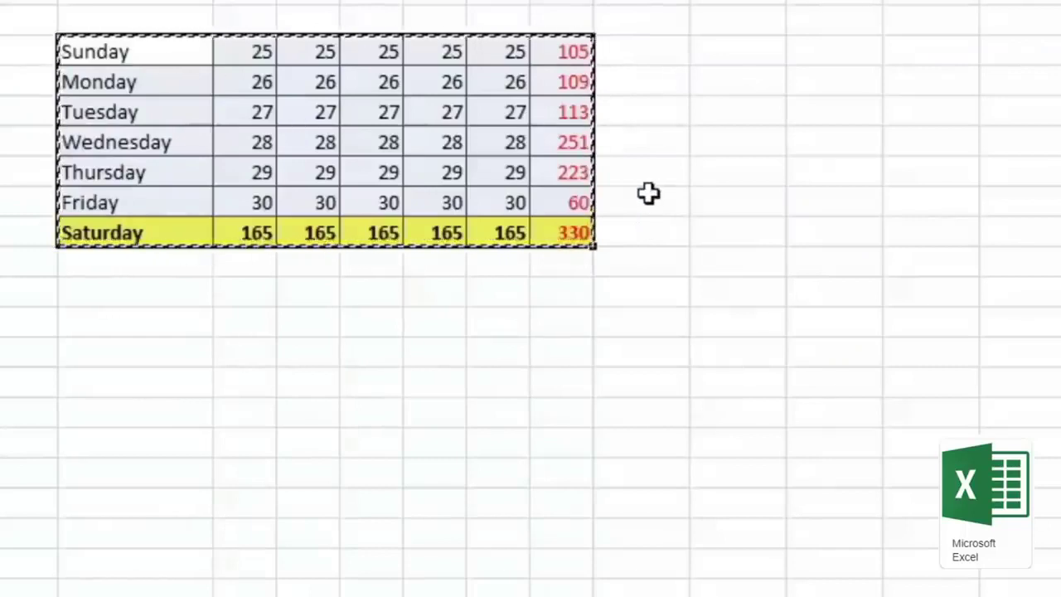
{"action": "right_click", "coordinate": [89, 325]}
{"action": "left_click", "coordinate": [125, 2]}
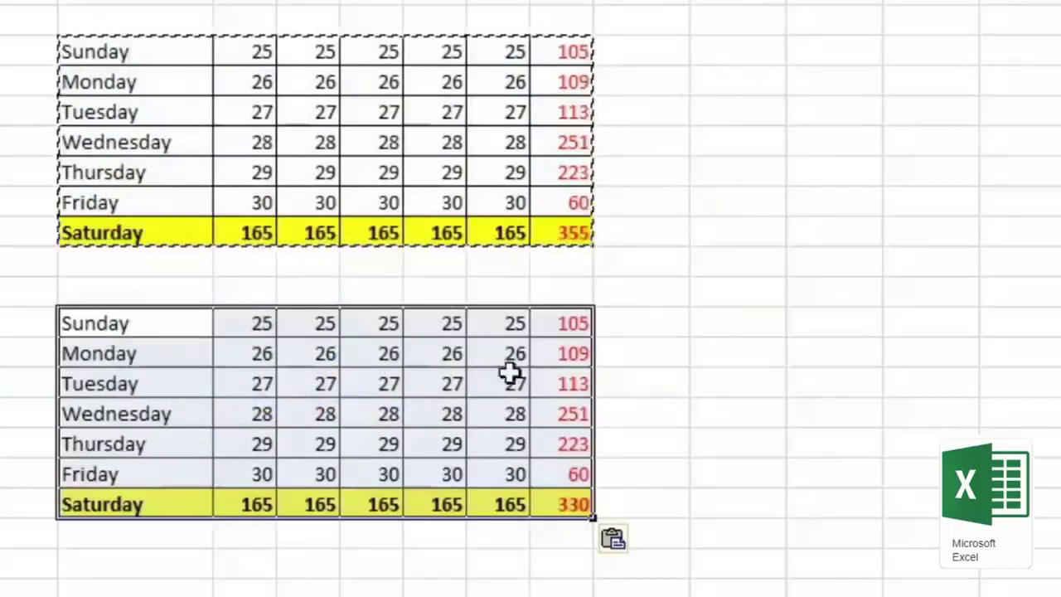
{"action": "left_click", "coordinate": [584, 315]}
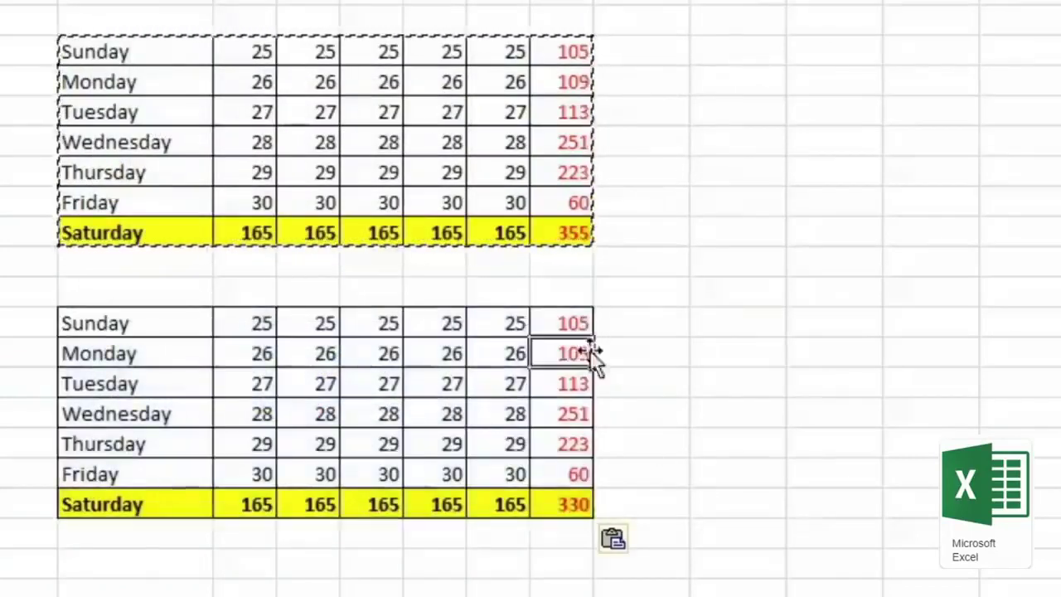
{"action": "left_click", "coordinate": [602, 389]}
{"action": "left_click", "coordinate": [580, 476]}
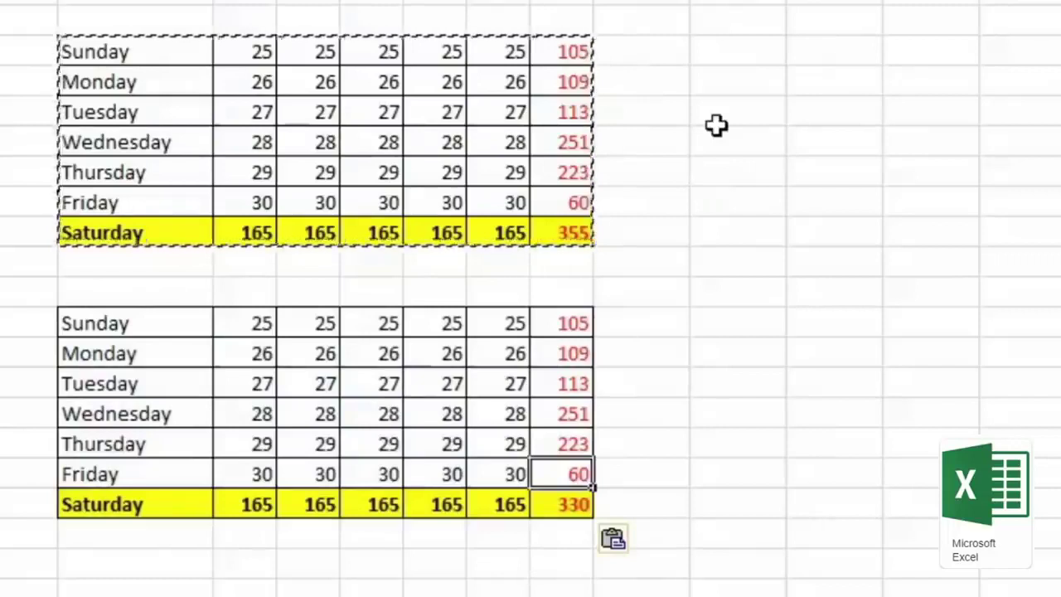
{"action": "left_click", "coordinate": [751, 77]}
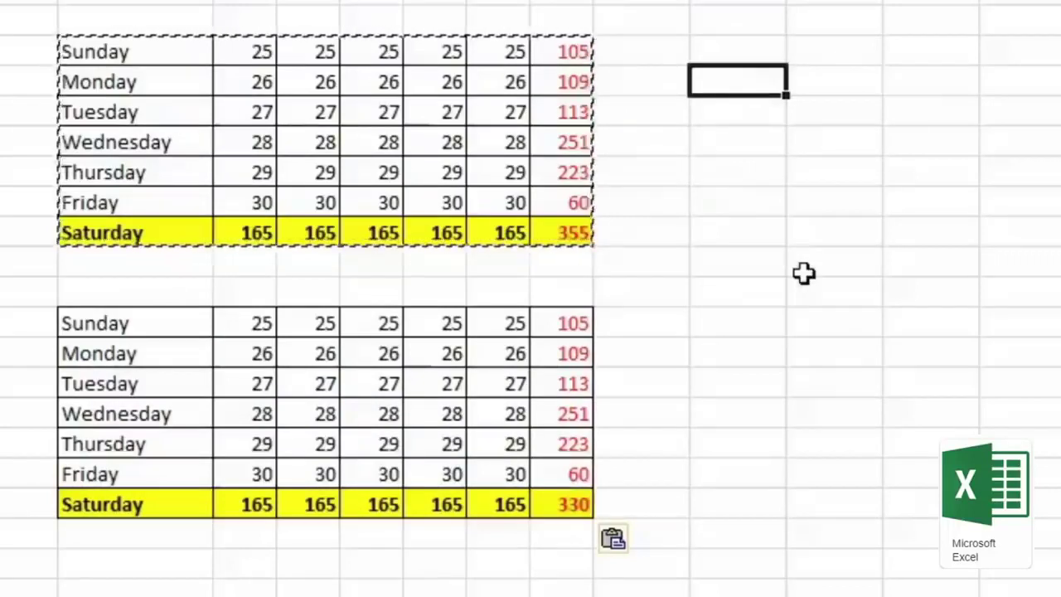
{"action": "left_click", "coordinate": [926, 162]}
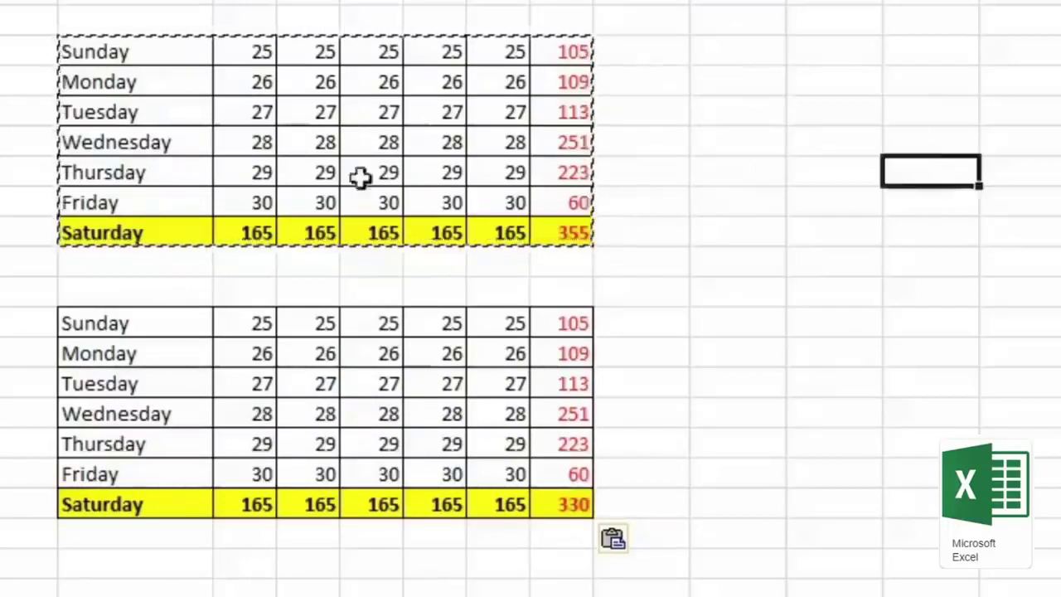
{"action": "left_click", "coordinate": [133, 58]}
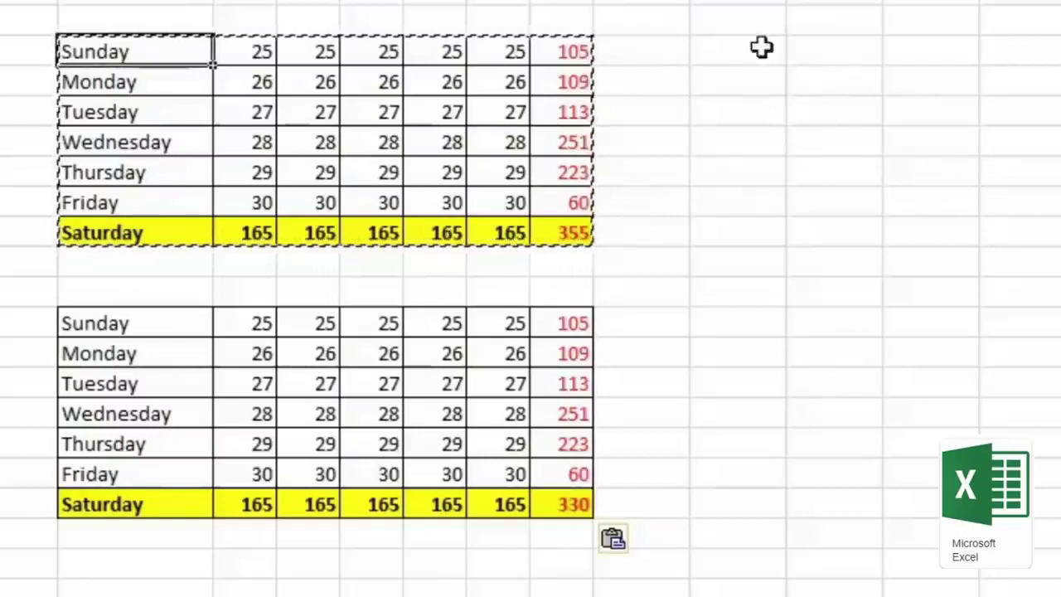
Step: Use Paste Special with Formulas only to paste the days table into column L
{"action": "right_click", "coordinate": [761, 47]}
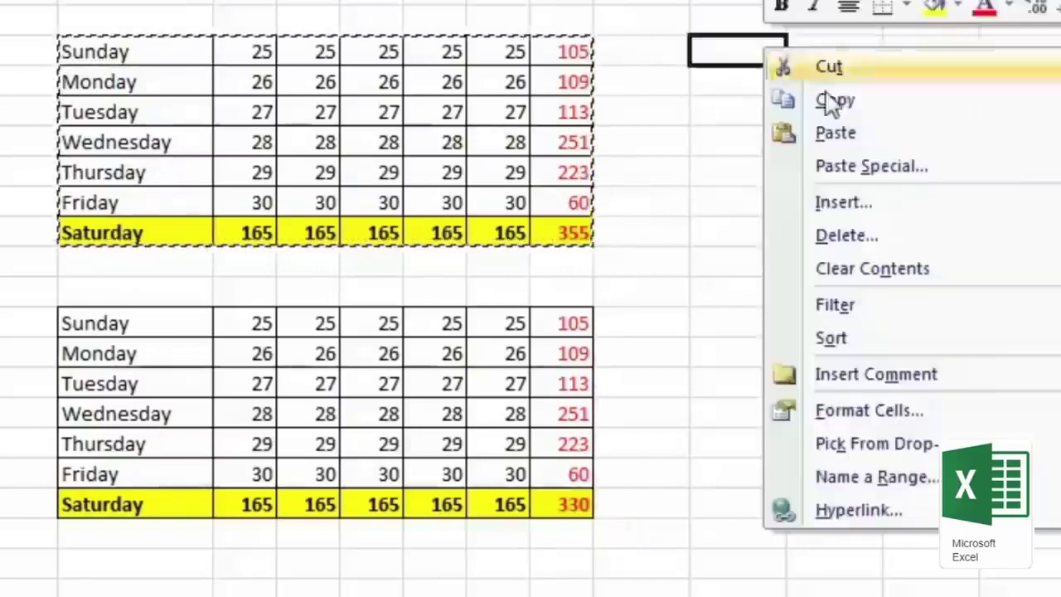
{"action": "left_click", "coordinate": [942, 171]}
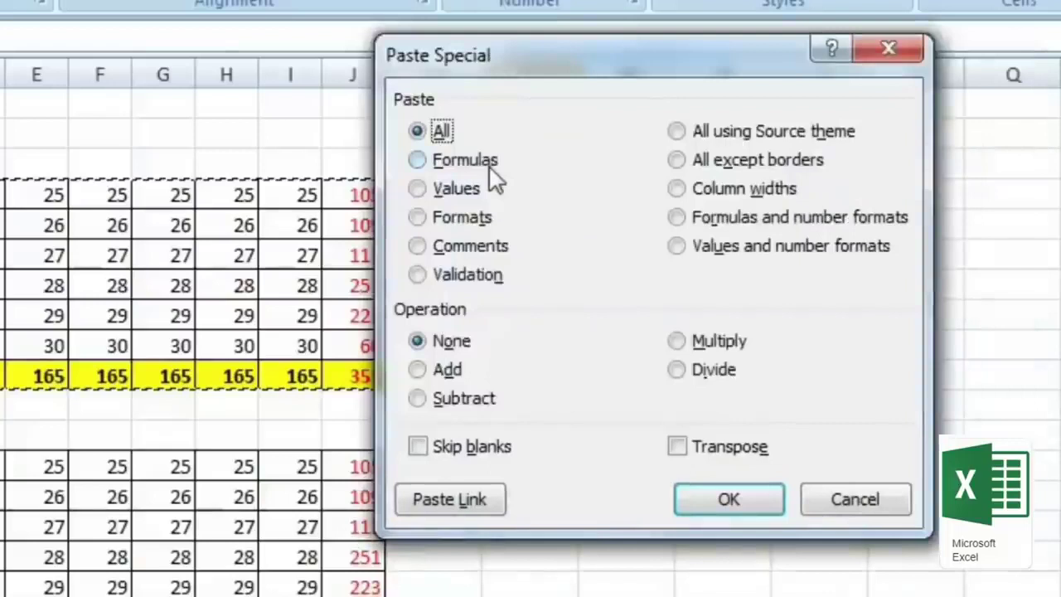
{"action": "left_click_drag", "start_coordinate": [504, 68], "coordinate": [758, 308]}
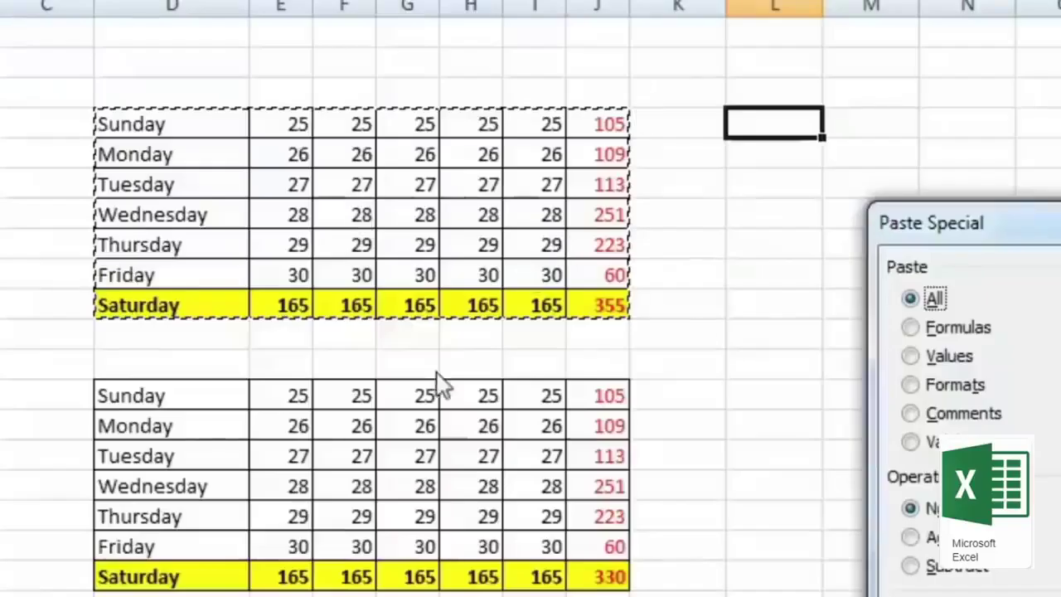
{"action": "left_click", "coordinate": [912, 329]}
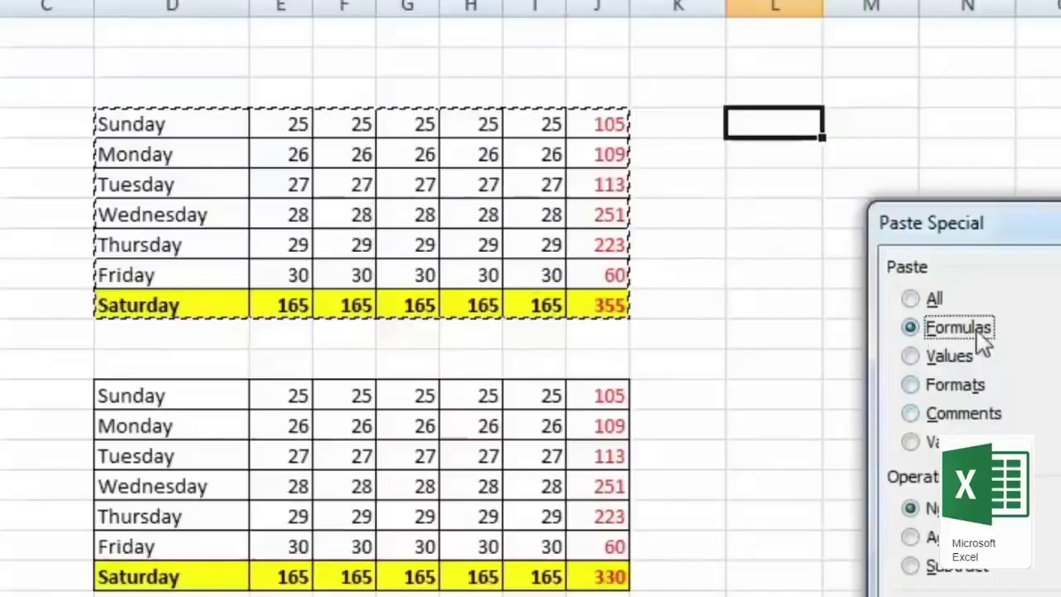
{"action": "key", "text": "Return"}
{"action": "key", "text": "Down"}
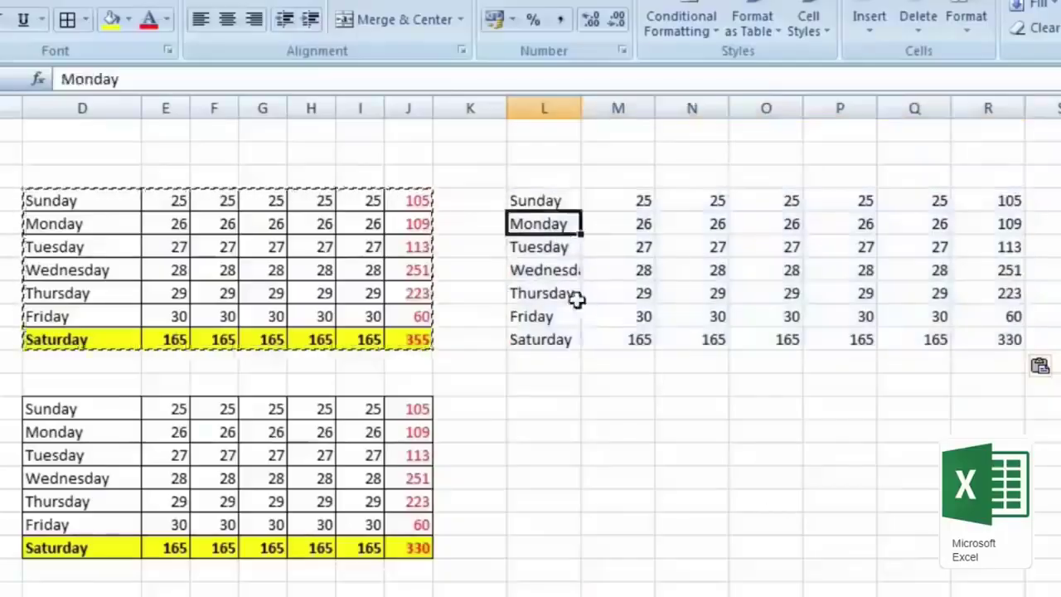
{"action": "key", "text": "Down"}
{"action": "key", "text": "Down"}
{"action": "key", "text": "Down"}
{"action": "key", "text": "Down"}
{"action": "key", "text": "Down"}
Step: Check the pasted sum and total formulas in the L:R copy
{"action": "left_click", "coordinate": [675, 331]}
{"action": "left_click", "coordinate": [937, 227]}
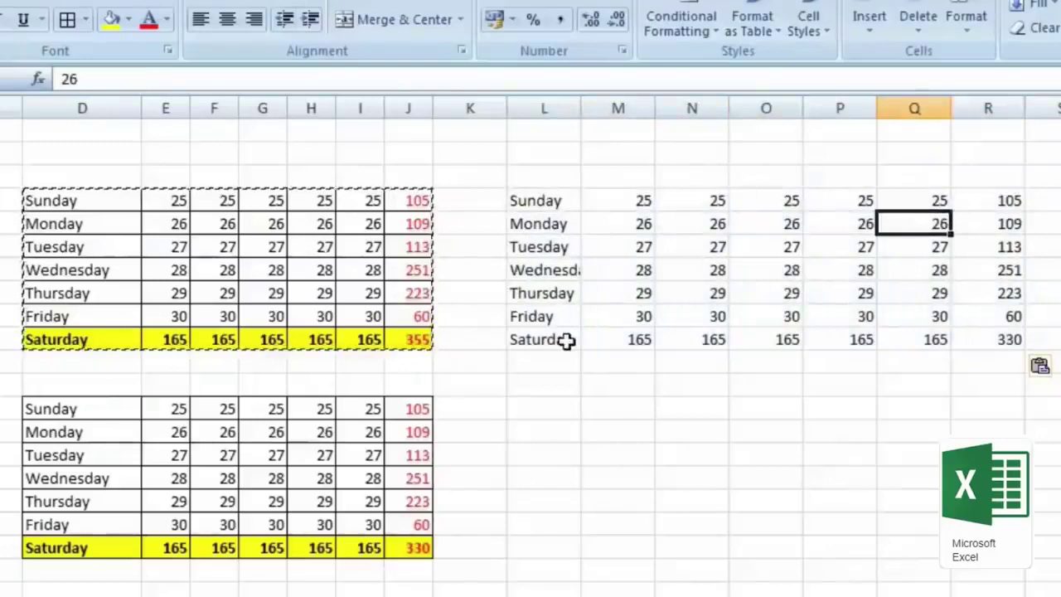
{"action": "left_click", "coordinate": [1020, 340]}
{"action": "left_click", "coordinate": [1010, 294]}
{"action": "left_click", "coordinate": [990, 198]}
{"action": "left_click", "coordinate": [966, 316]}
{"action": "left_click", "coordinate": [813, 338]}
{"action": "left_click", "coordinate": [757, 338]}
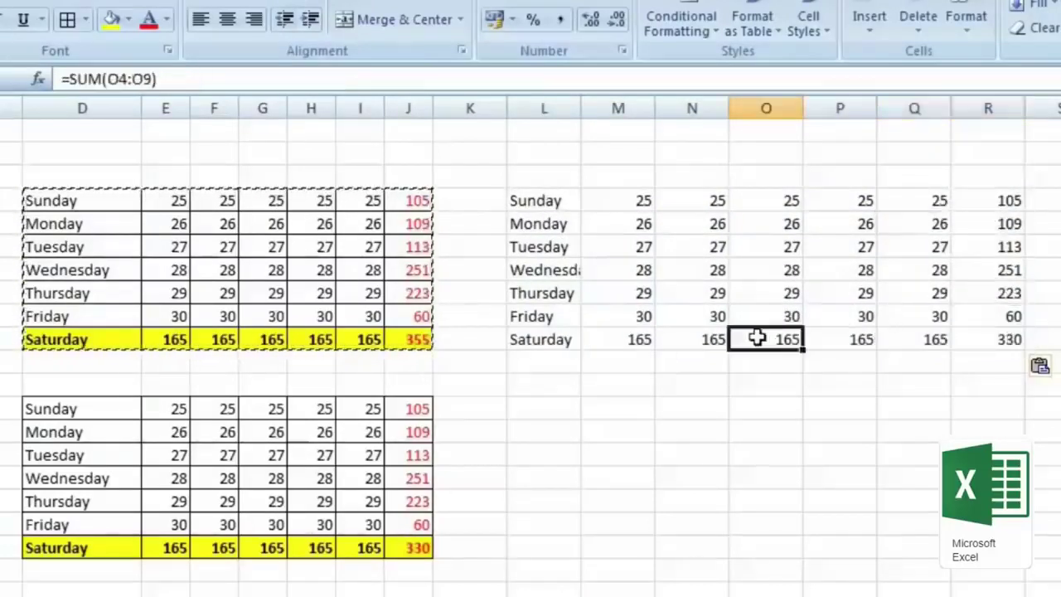
Step: Cancel Paste Special and inspect which cells the Sunday total formula in J4 adds
{"action": "right_click", "coordinate": [551, 409]}
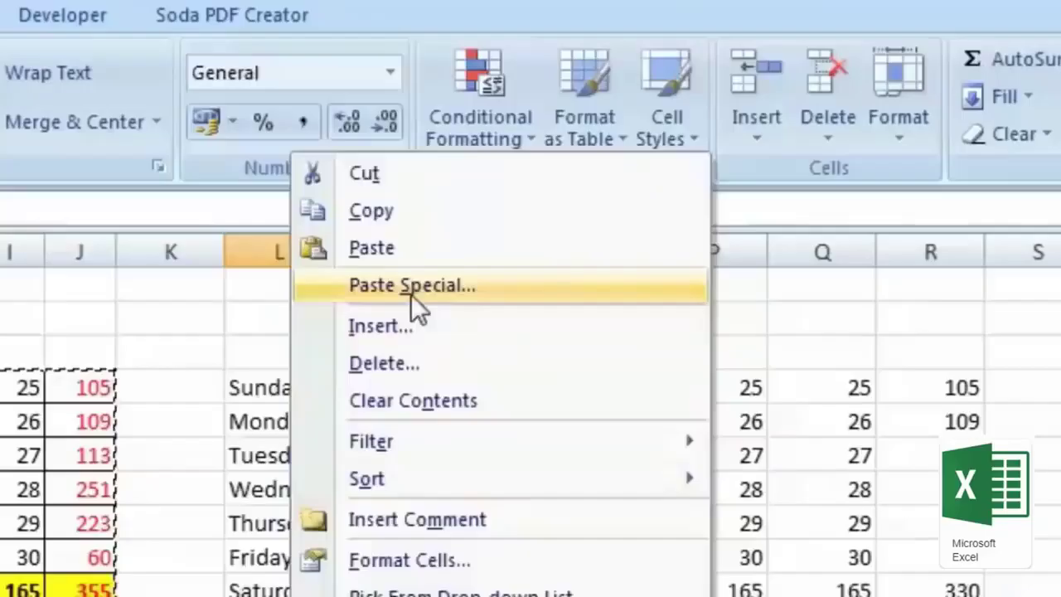
{"action": "left_click", "coordinate": [634, 132]}
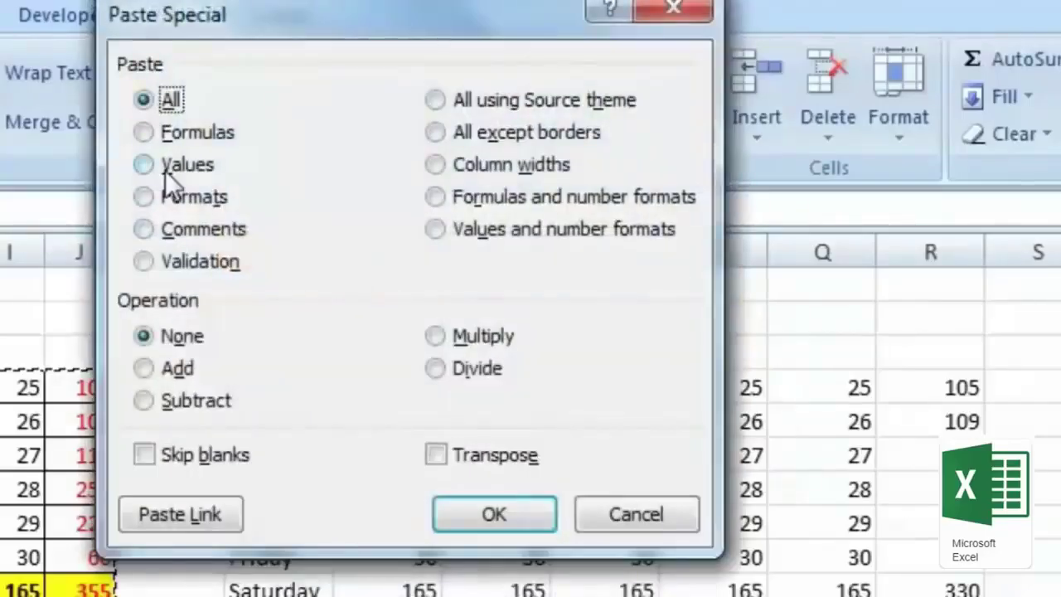
{"action": "left_click", "coordinate": [637, 514]}
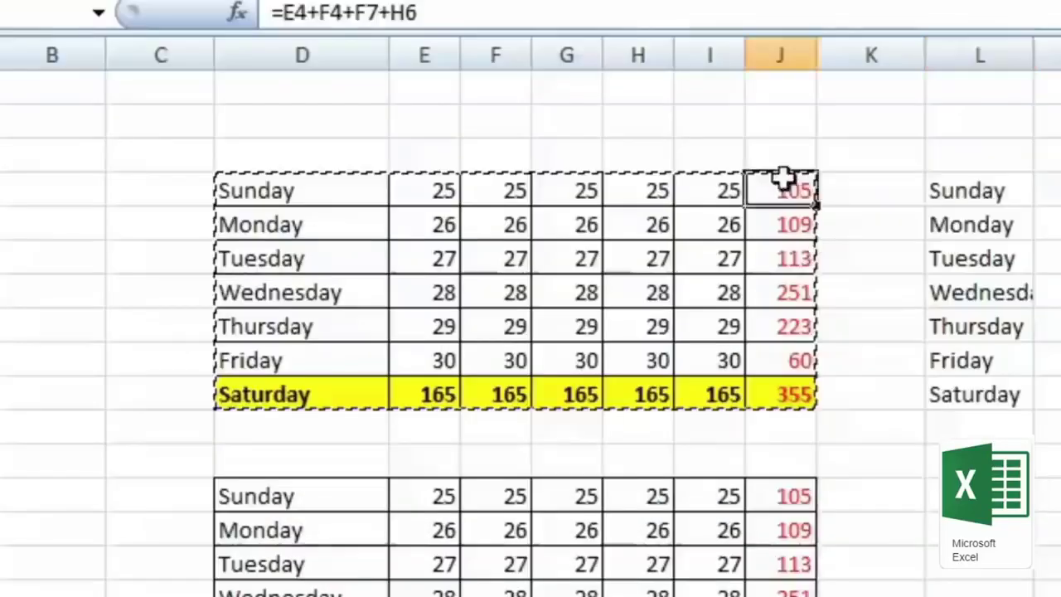
{"action": "left_click_drag", "start_coordinate": [83, 383], "coordinate": [64, 590]}
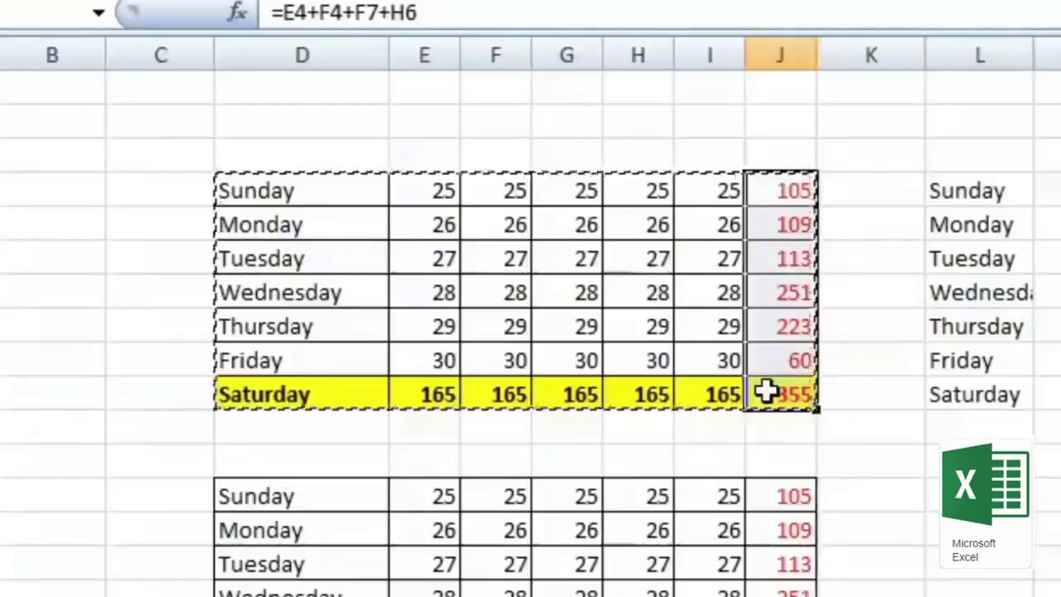
{"action": "left_click", "coordinate": [767, 192]}
{"action": "left_click", "coordinate": [355, 13]}
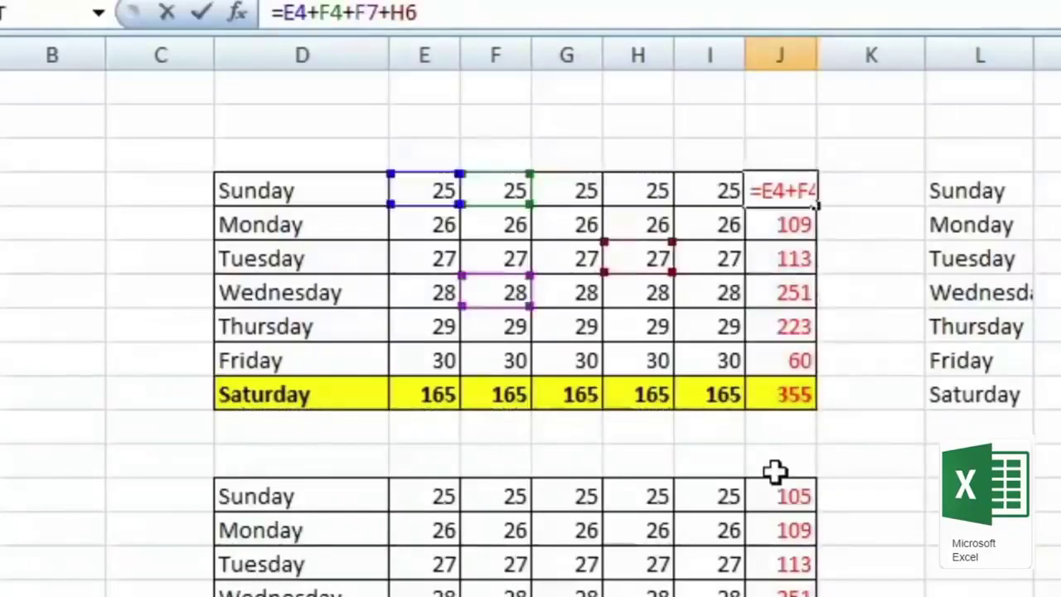
{"action": "key", "text": "Escape"}
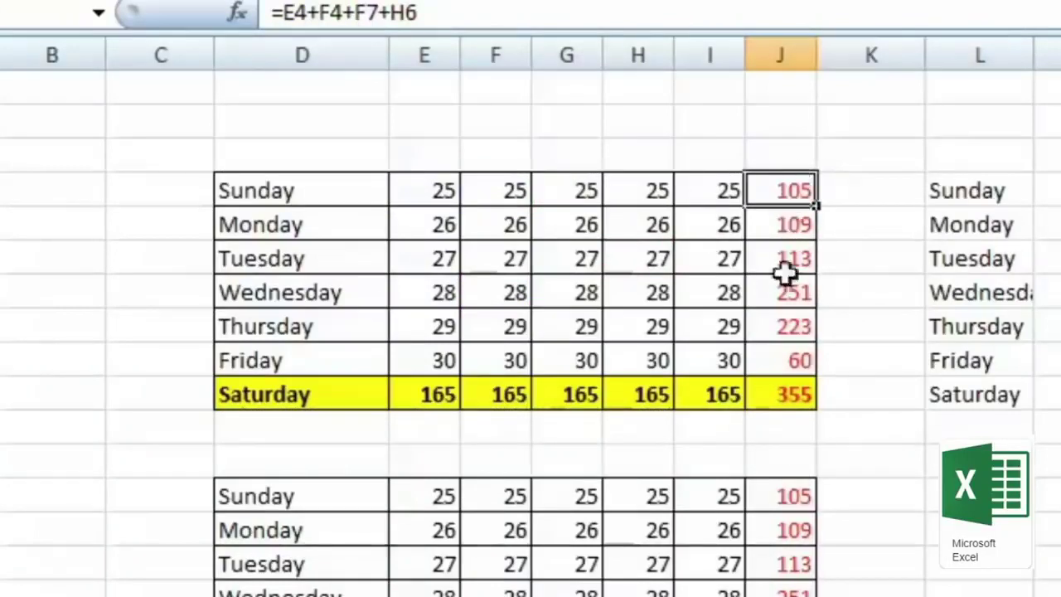
Step: Copy totals J4:J10, paste them into an empty cell, and inspect the resulting zero's formula
{"action": "left_click_drag", "start_coordinate": [789, 184], "coordinate": [783, 391]}
{"action": "right_click", "coordinate": [779, 286]}
{"action": "left_click", "coordinate": [828, 280]}
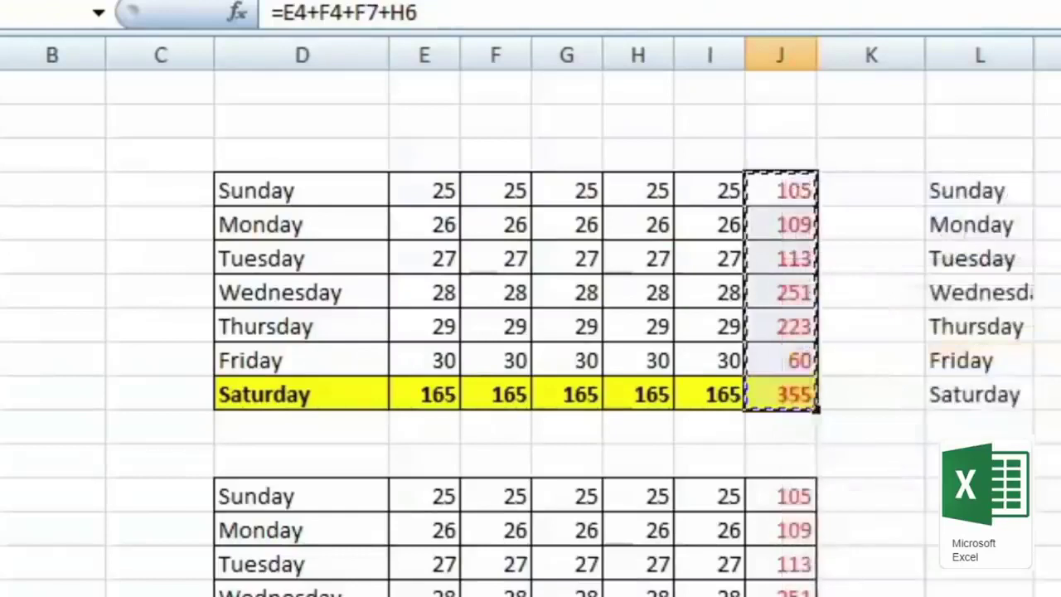
{"action": "left_click", "coordinate": [874, 374]}
{"action": "right_click", "coordinate": [869, 369]}
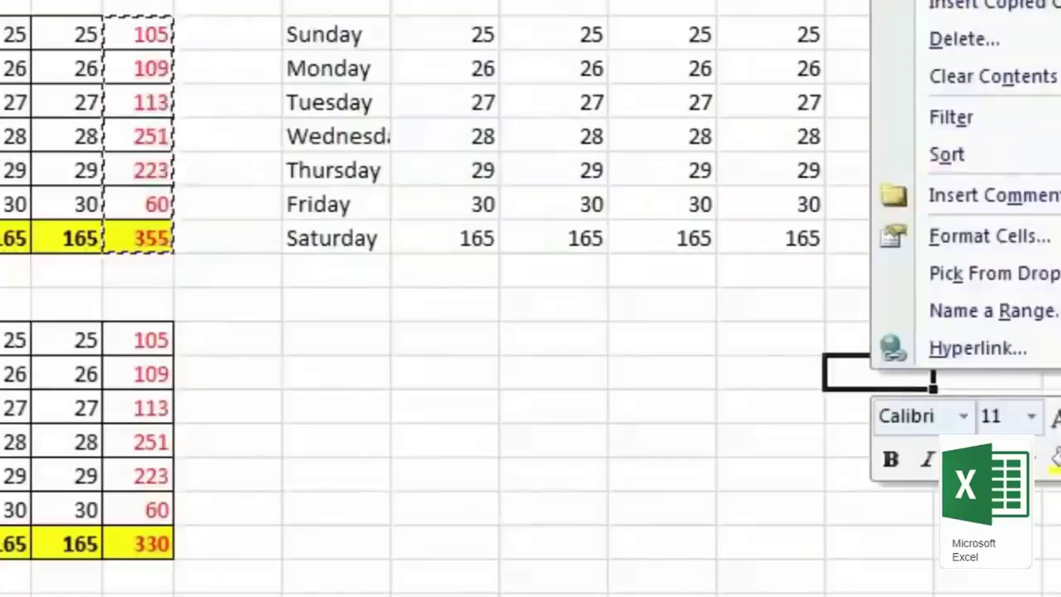
{"action": "left_click", "coordinate": [953, 2]}
{"action": "left_click", "coordinate": [580, 230]}
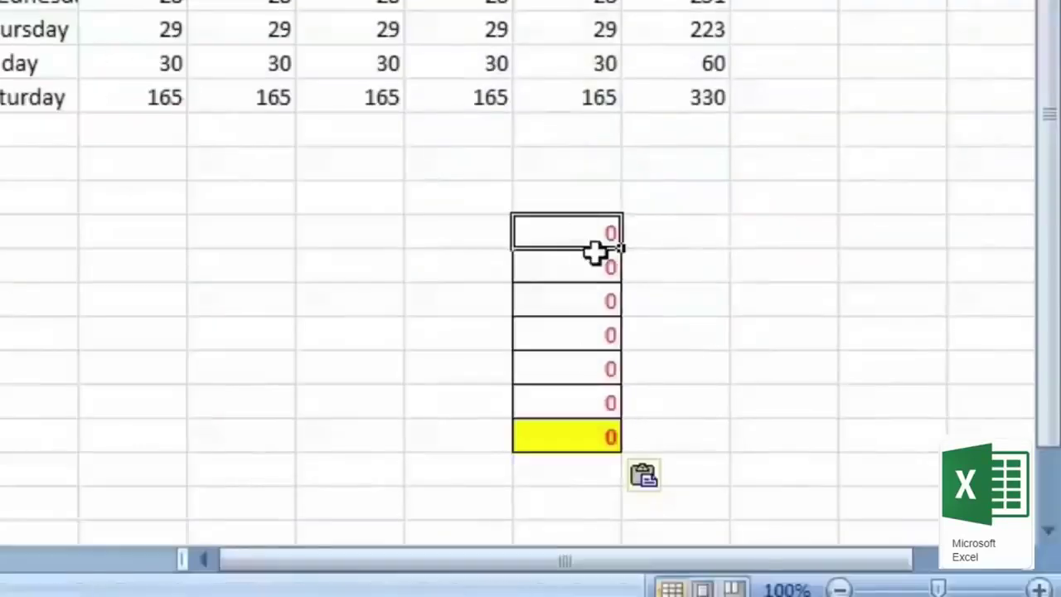
{"action": "double_click", "coordinate": [620, 246]}
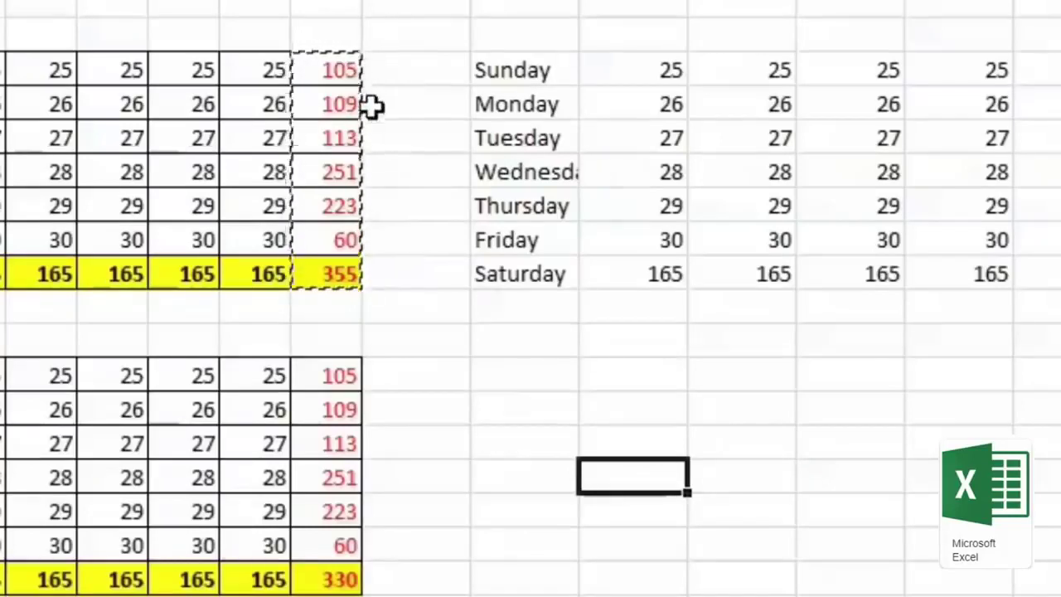
Step: Paste the totals 105 to 355 as Values only into an empty area of column R
{"action": "left_click_drag", "start_coordinate": [345, 64], "coordinate": [328, 274]}
{"action": "right_click", "coordinate": [319, 120]}
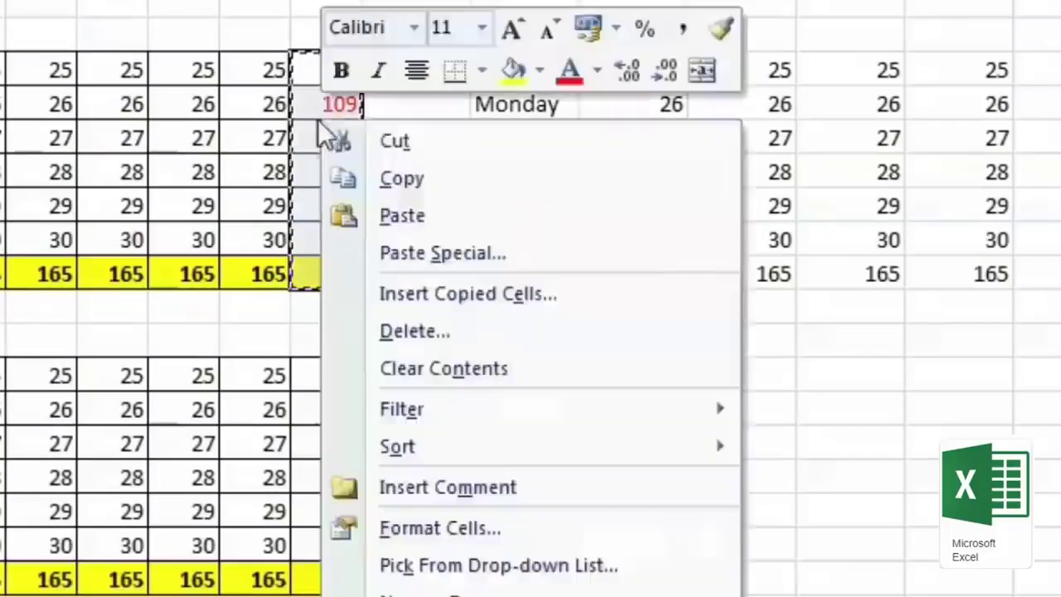
{"action": "left_click", "coordinate": [423, 176]}
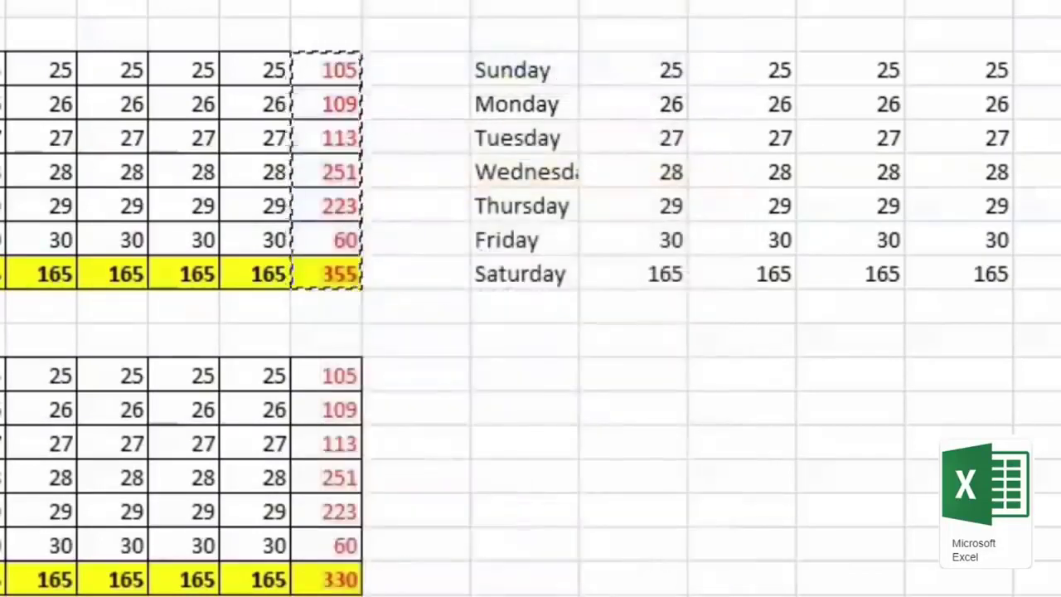
{"action": "right_click", "coordinate": [866, 412]}
{"action": "left_click", "coordinate": [911, 171]}
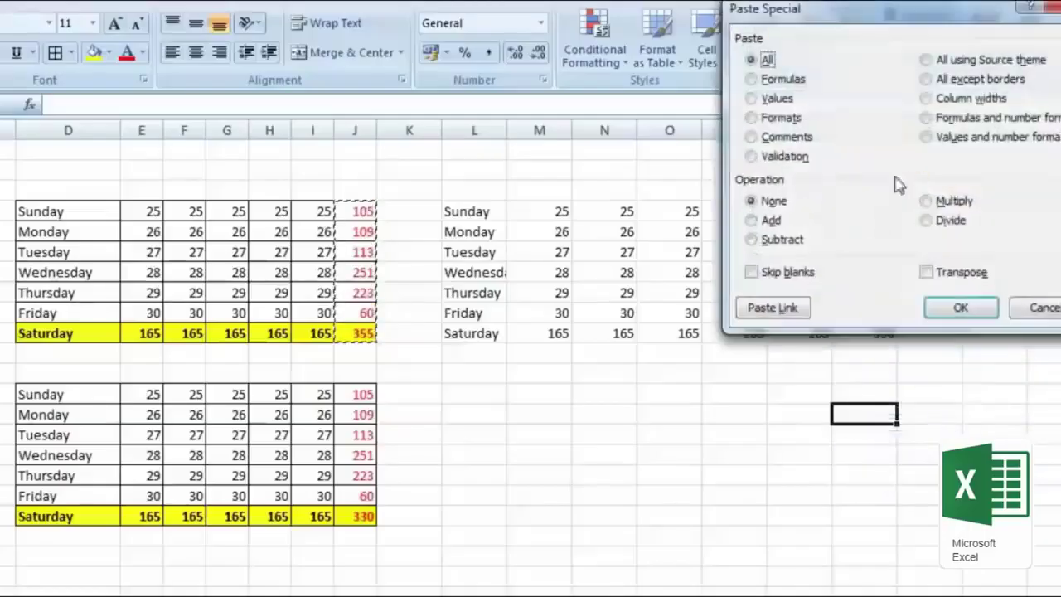
{"action": "left_click", "coordinate": [750, 98]}
{"action": "left_click", "coordinate": [926, 272]}
{"action": "left_click", "coordinate": [960, 308]}
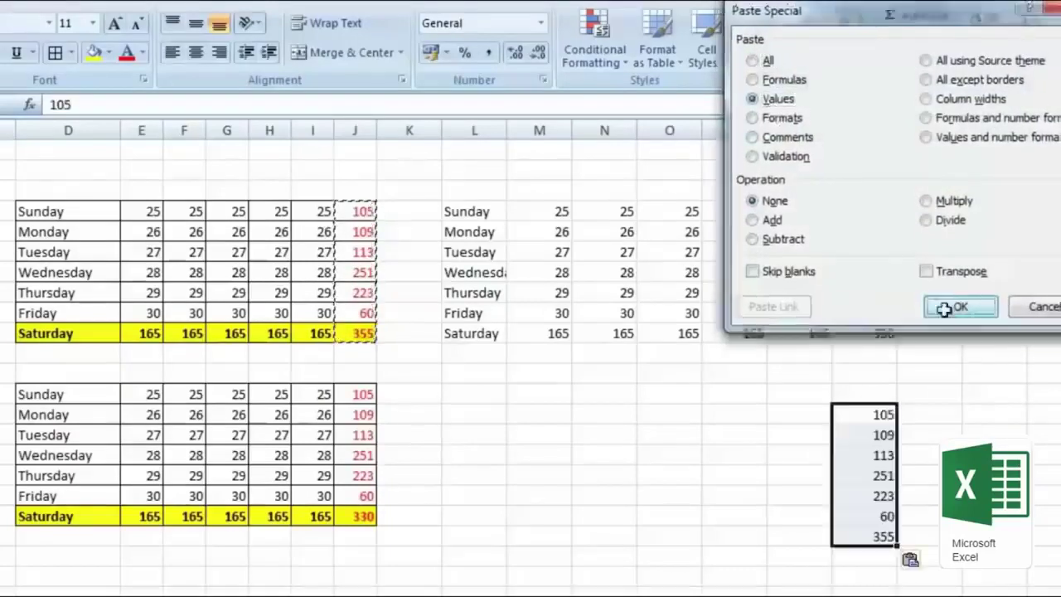
Step: Confirm the pasted 105 is a plain value, cancel a move attempt, then delete the pasted values
{"action": "left_click", "coordinate": [783, 440]}
{"action": "left_click", "coordinate": [852, 417]}
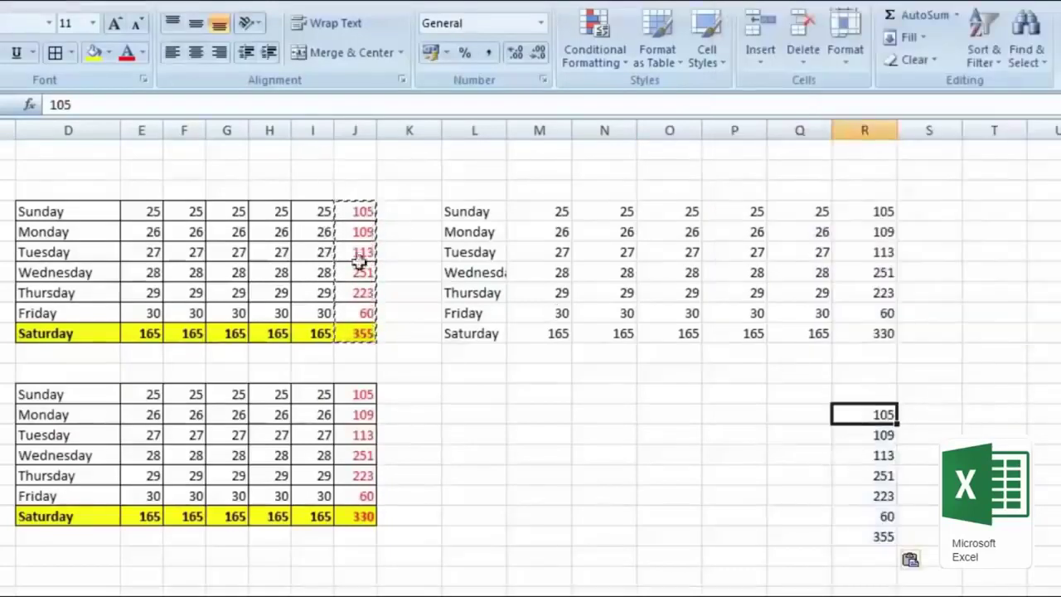
{"action": "left_click_drag", "start_coordinate": [878, 424], "coordinate": [880, 506]}
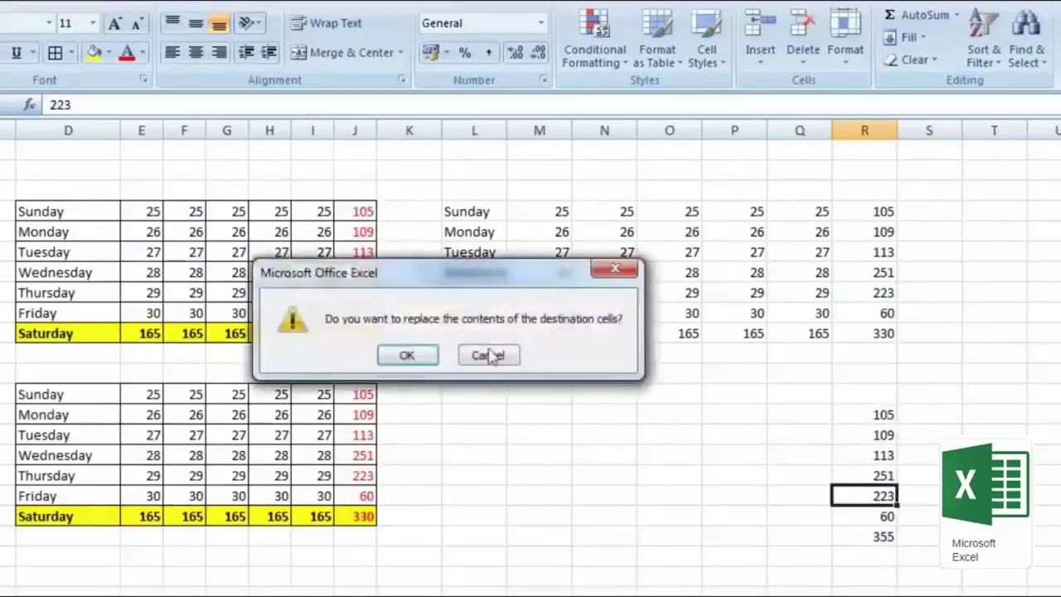
{"action": "left_click", "coordinate": [489, 355]}
{"action": "left_click", "coordinate": [887, 555], "text": "shift"}
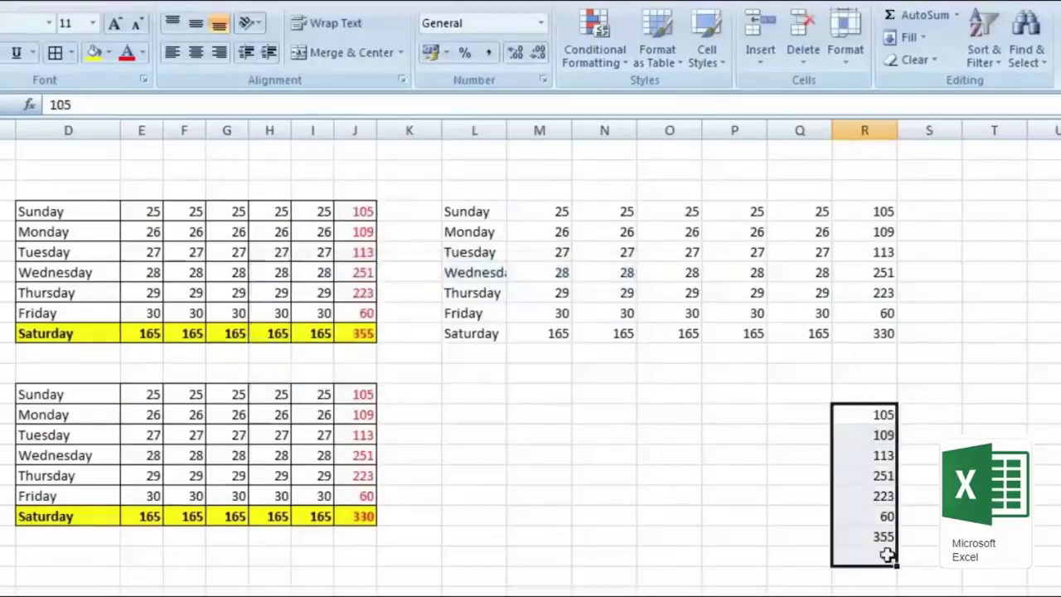
{"action": "key", "text": "Delete"}
Step: Copy the upper days table D13:J19 and paste it as values only at L20
{"action": "left_click_drag", "start_coordinate": [67, 208], "coordinate": [355, 331]}
{"action": "right_click", "coordinate": [356, 332]}
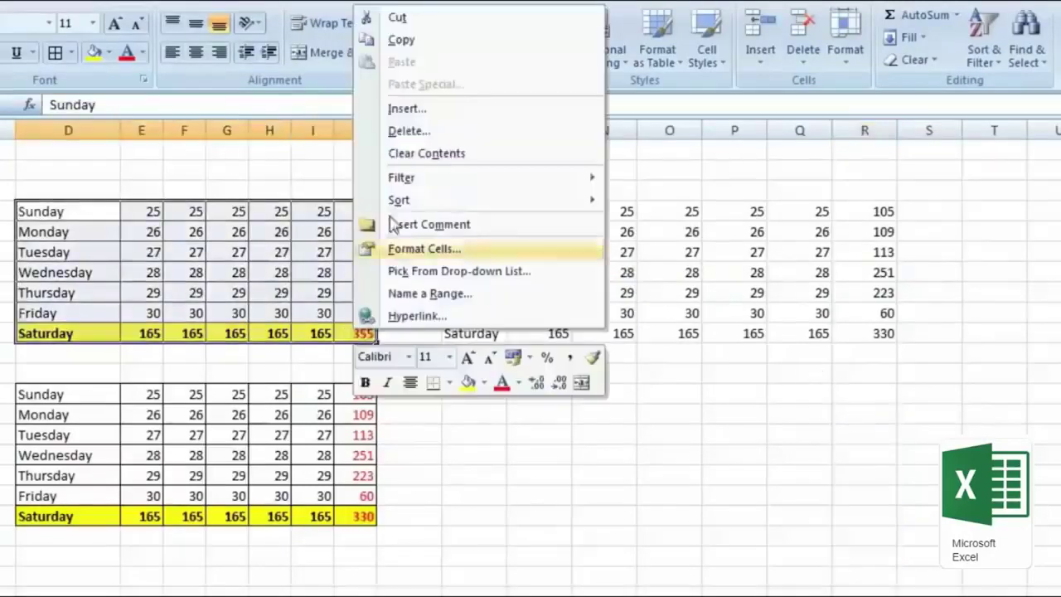
{"action": "left_click", "coordinate": [400, 42]}
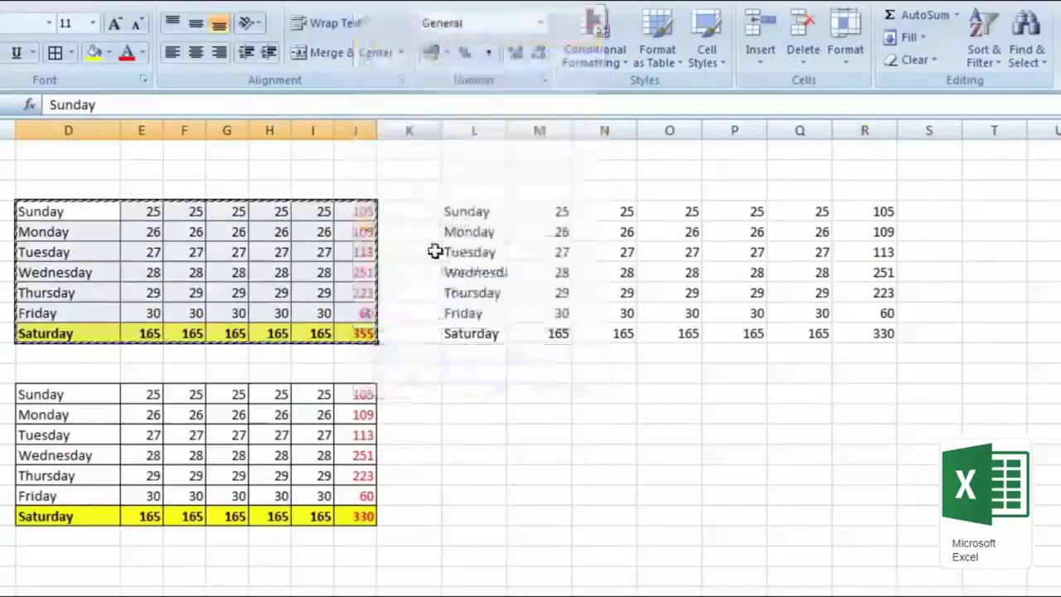
{"action": "right_click", "coordinate": [498, 396]}
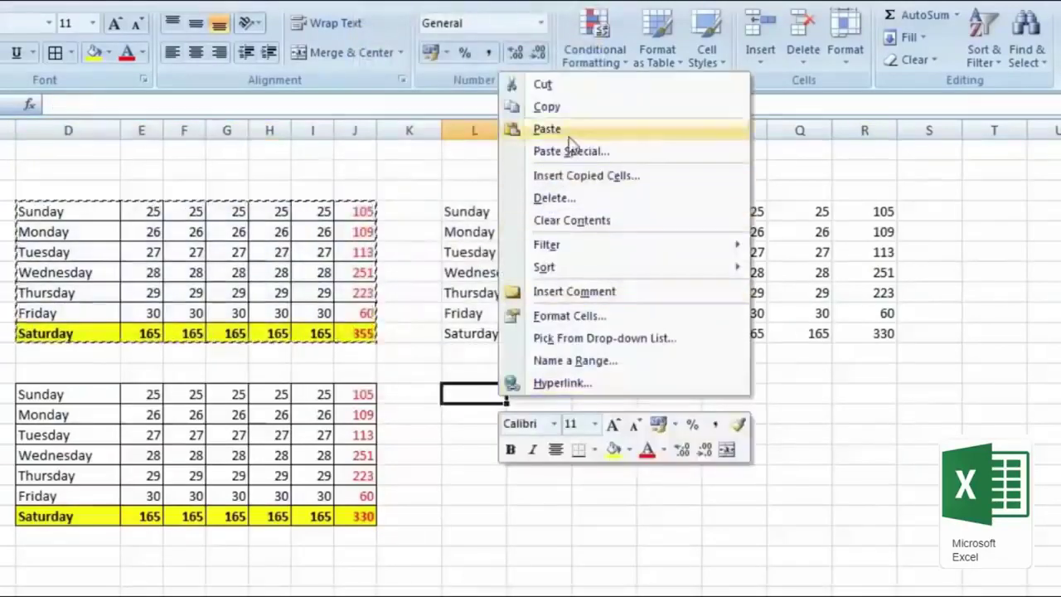
{"action": "left_click", "coordinate": [620, 152]}
{"action": "left_click", "coordinate": [491, 77]}
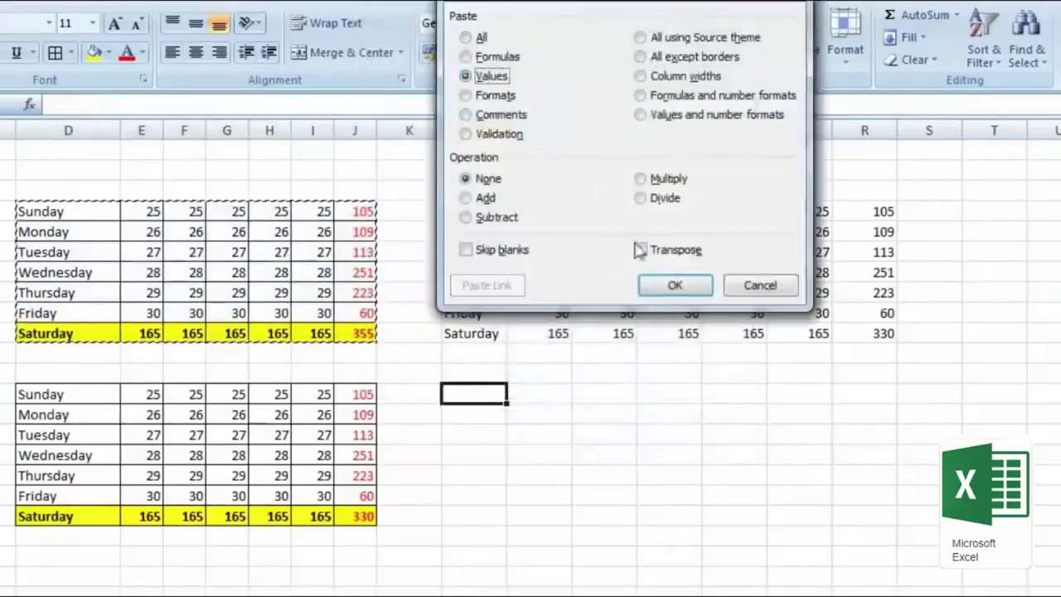
{"action": "left_click", "coordinate": [675, 285]}
Step: Check the pasted totals and Saturday values, then clear the pasted block L20:R26
{"action": "left_click", "coordinate": [870, 395]}
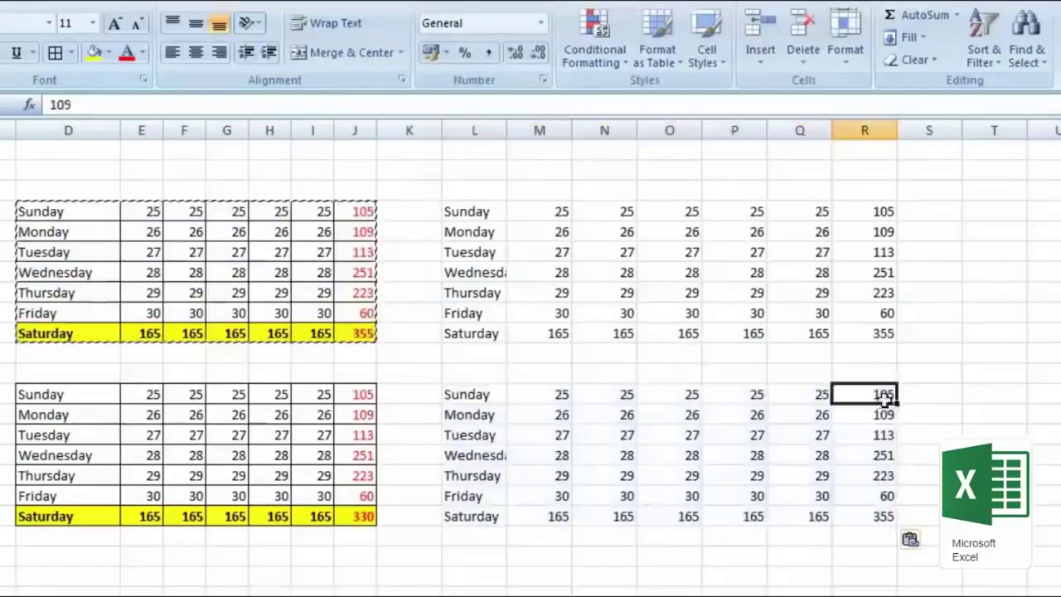
{"action": "key", "text": "Down"}
{"action": "key", "text": "Down"}
{"action": "key", "text": "Down"}
{"action": "key", "text": "Down"}
{"action": "key", "text": "Down"}
{"action": "left_click", "coordinate": [845, 515]}
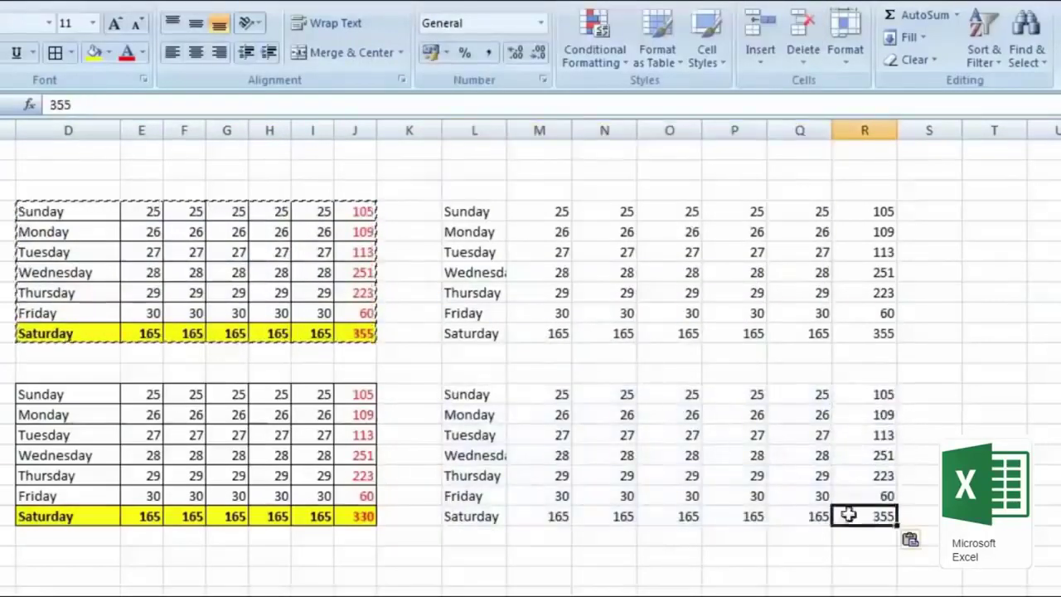
{"action": "left_click", "coordinate": [688, 515]}
{"action": "left_click", "coordinate": [523, 514]}
{"action": "left_click_drag", "start_coordinate": [461, 395], "coordinate": [879, 516]}
{"action": "key", "text": "Delete"}
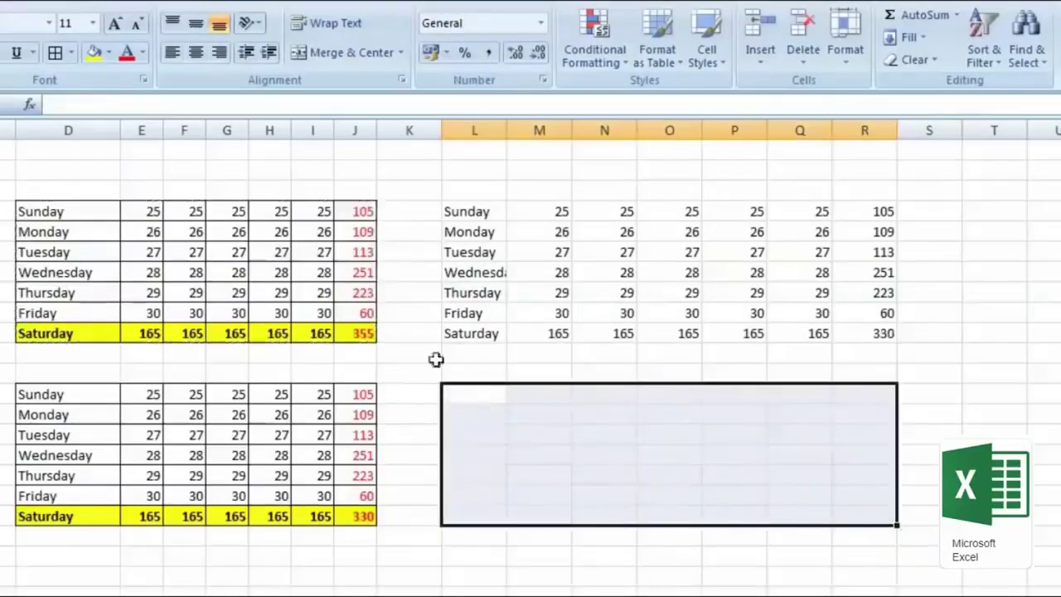
Step: Copy D13:J19 again and start a Paste Special at L20, then cancel it
{"action": "left_click_drag", "start_coordinate": [97, 204], "coordinate": [351, 332]}
{"action": "right_click", "coordinate": [351, 333]}
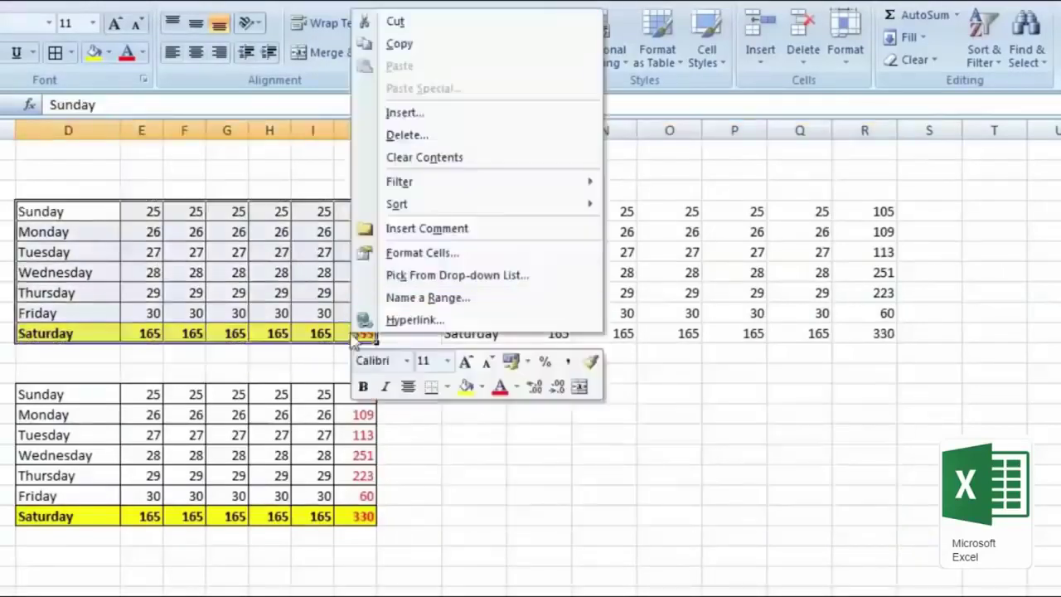
{"action": "left_click", "coordinate": [423, 52]}
{"action": "right_click", "coordinate": [485, 395]}
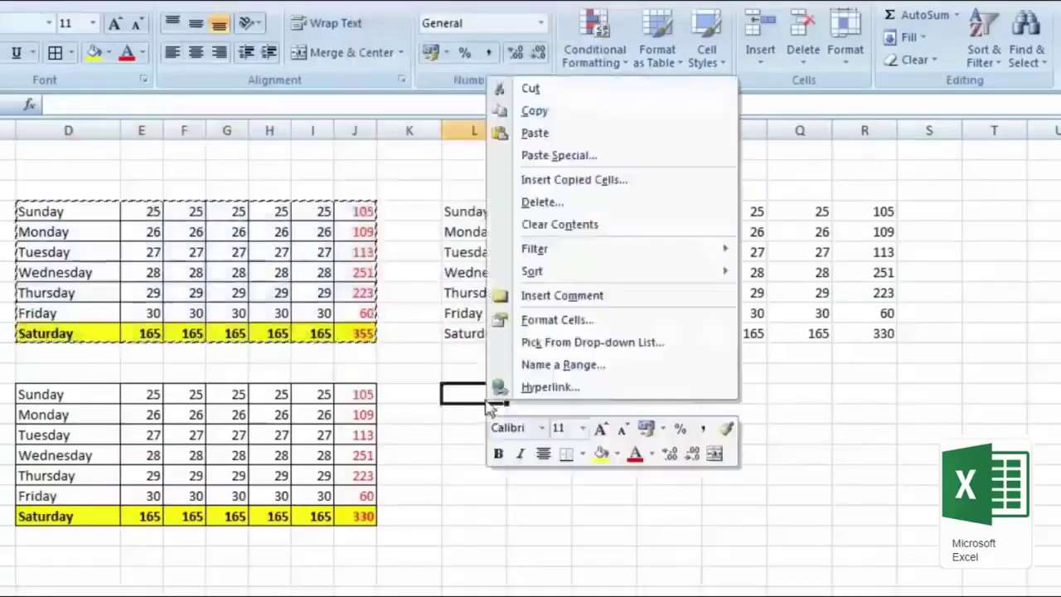
{"action": "left_click", "coordinate": [483, 307]}
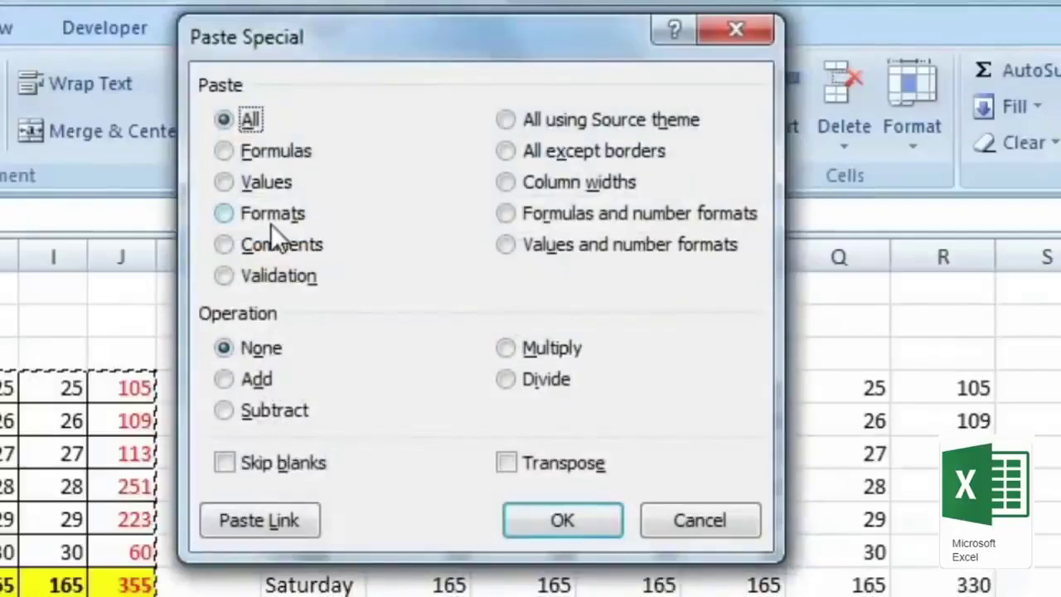
{"action": "key", "text": "Escape"}
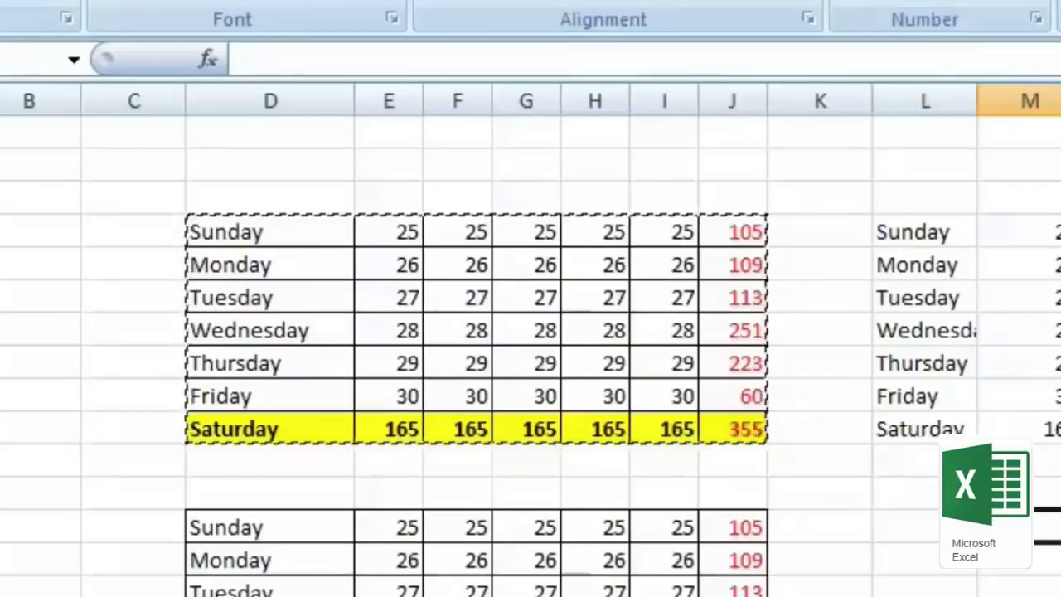
Step: Copy the yellow Saturday totals row D16:J16
{"action": "mouse_move", "coordinate": [744, 423]}
{"action": "left_mouse_down"}
{"action": "mouse_move", "coordinate": [384, 284]}
{"action": "mouse_move", "coordinate": [212, 234]}
{"action": "mouse_move", "coordinate": [246, 411]}
{"action": "mouse_move", "coordinate": [280, 426]}
{"action": "left_mouse_up"}
{"action": "right_click", "coordinate": [348, 440]}
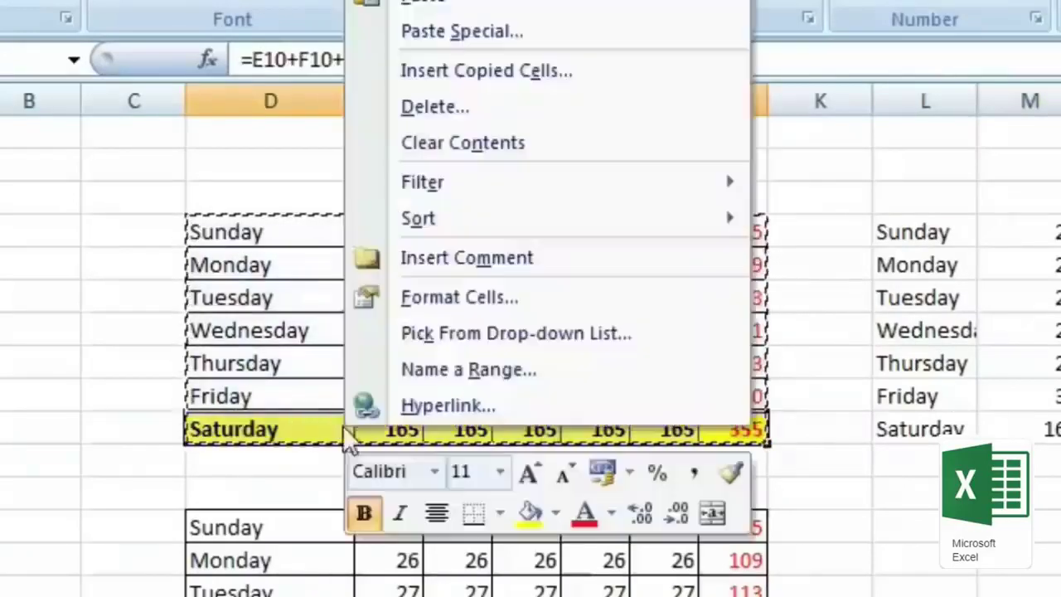
{"action": "left_click", "coordinate": [519, 2]}
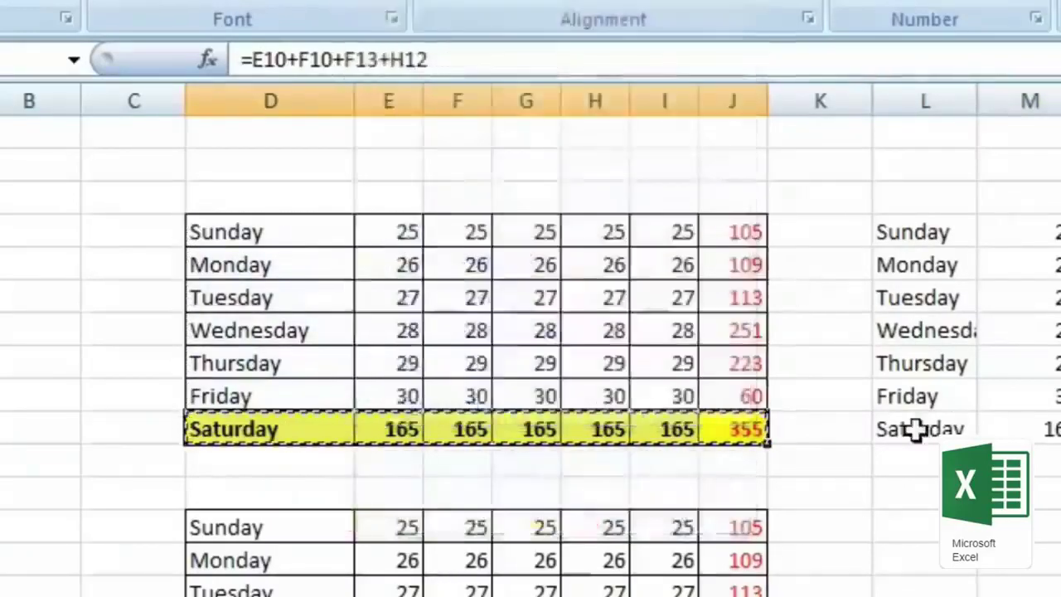
Step: Paste the Saturday row over the right table's Tuesday row L11:R11, then undo the #REF! result
{"action": "left_click_drag", "start_coordinate": [914, 429], "coordinate": [1060, 425]}
{"action": "left_click_drag", "start_coordinate": [800, 334], "coordinate": [970, 335]}
{"action": "left_click_drag", "start_coordinate": [505, 246], "coordinate": [978, 252]}
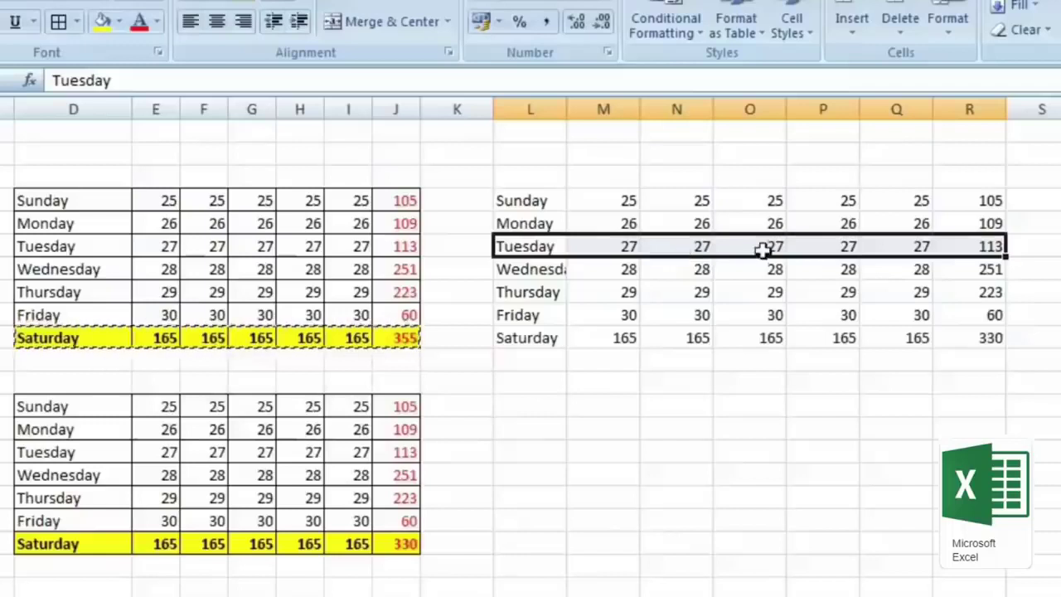
{"action": "right_click", "coordinate": [593, 248]}
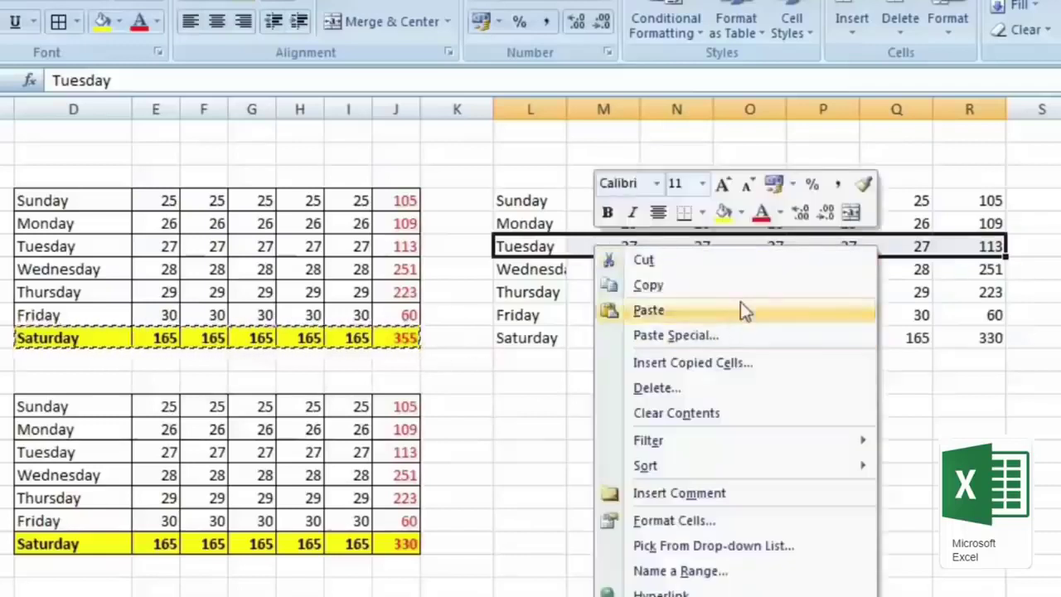
{"action": "left_click", "coordinate": [740, 308]}
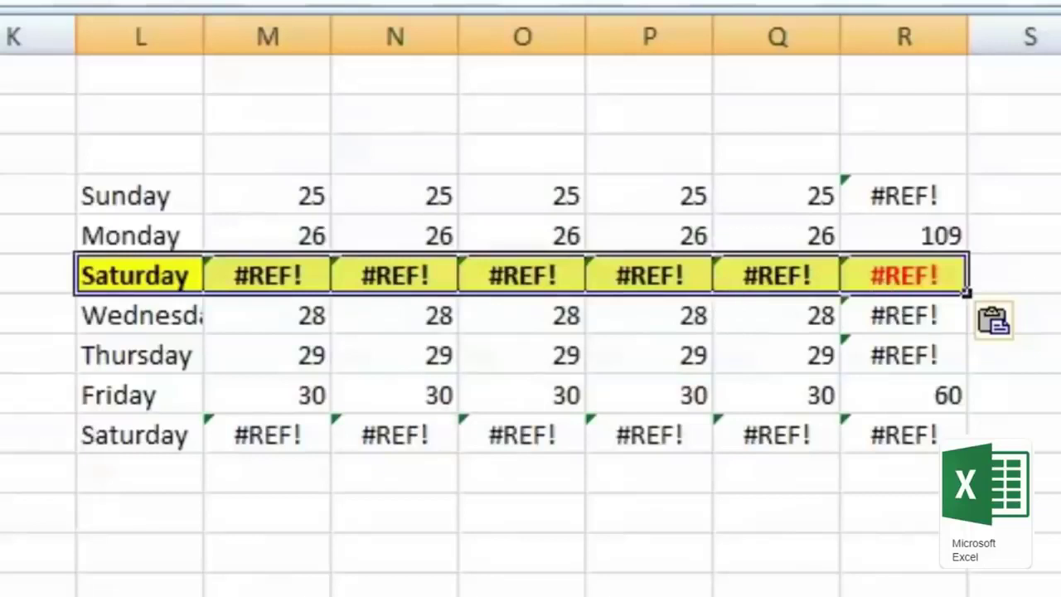
{"action": "key", "text": "ctrl+z"}
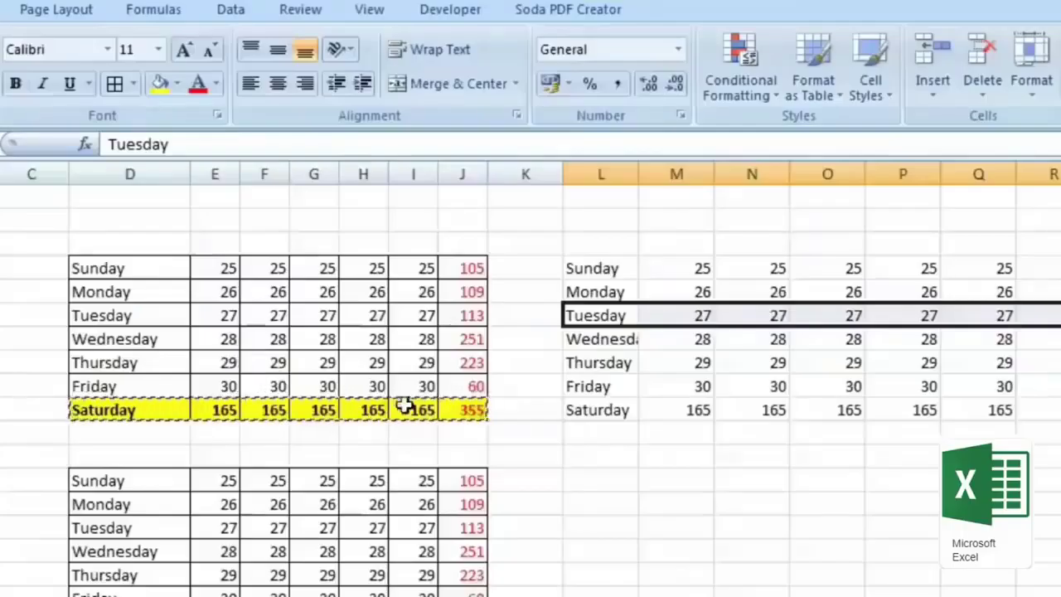
Step: Paste only the Saturday row's yellow bold formatting onto the right table's Tuesday row
{"action": "right_click", "coordinate": [406, 410]}
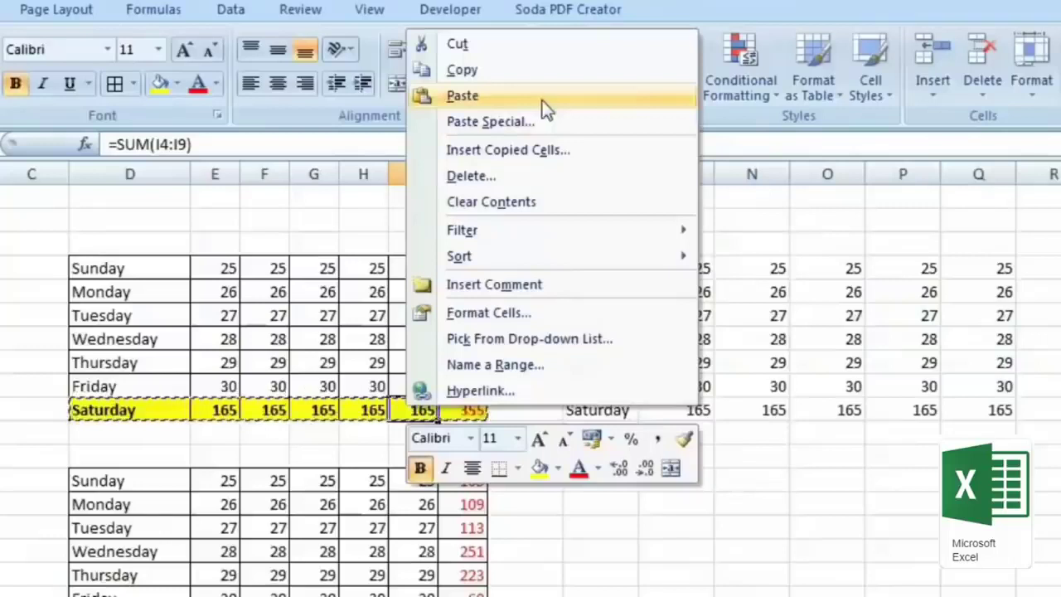
{"action": "left_click", "coordinate": [468, 71]}
{"action": "left_click_drag", "start_coordinate": [588, 319], "coordinate": [1057, 316]}
{"action": "right_click", "coordinate": [866, 316]}
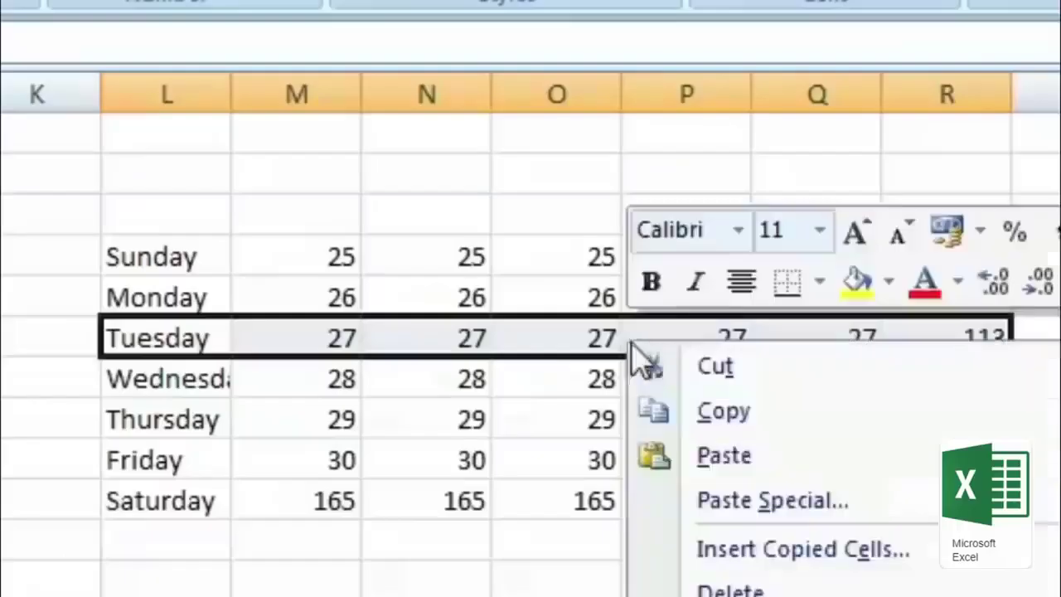
{"action": "left_click", "coordinate": [998, 417]}
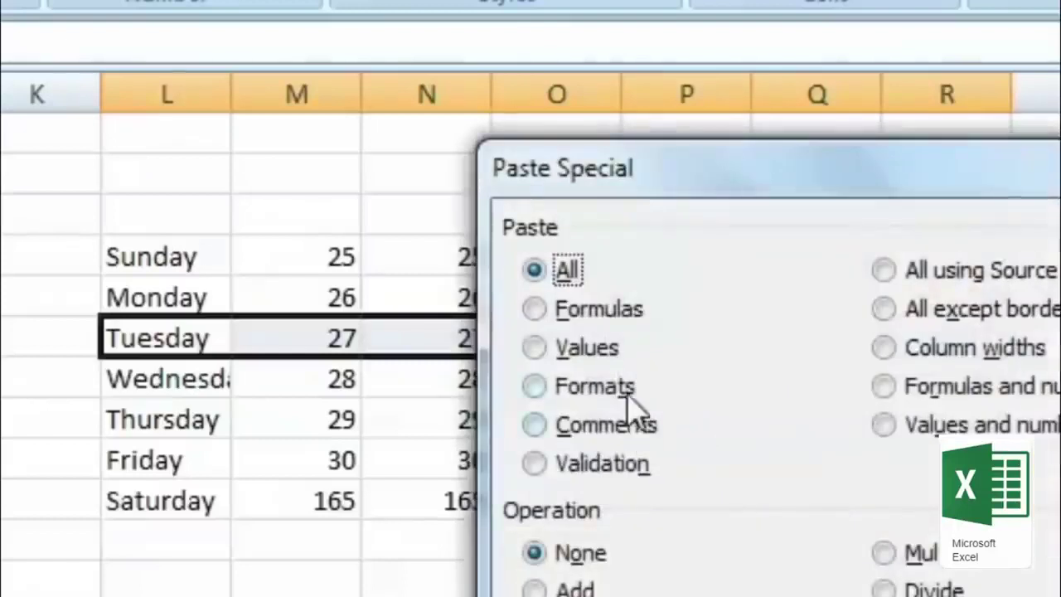
{"action": "left_click", "coordinate": [595, 386]}
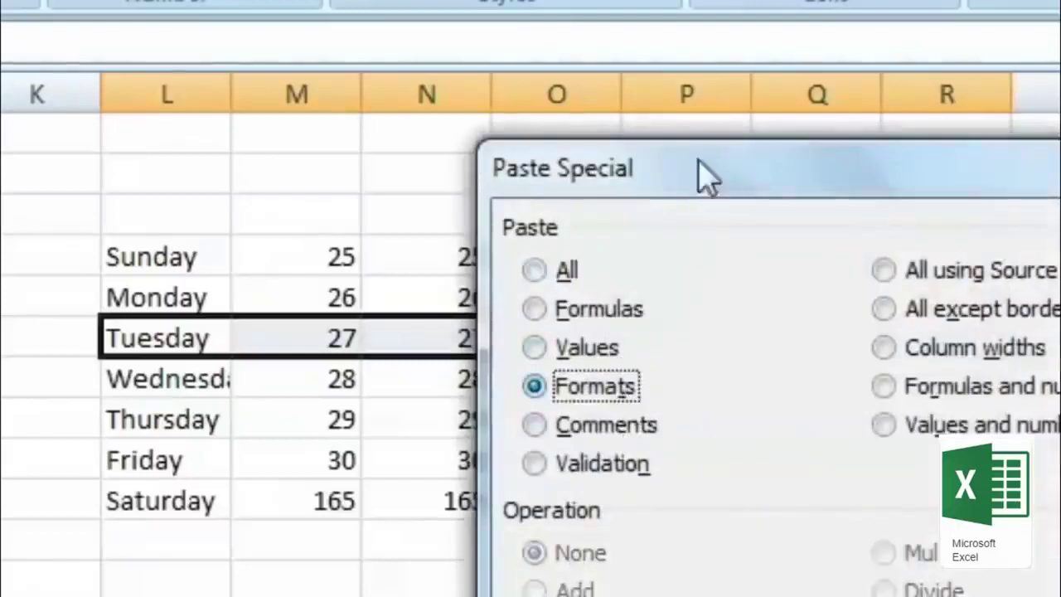
{"action": "left_click_drag", "start_coordinate": [698, 162], "coordinate": [325, 437]}
{"action": "key", "text": "Return"}
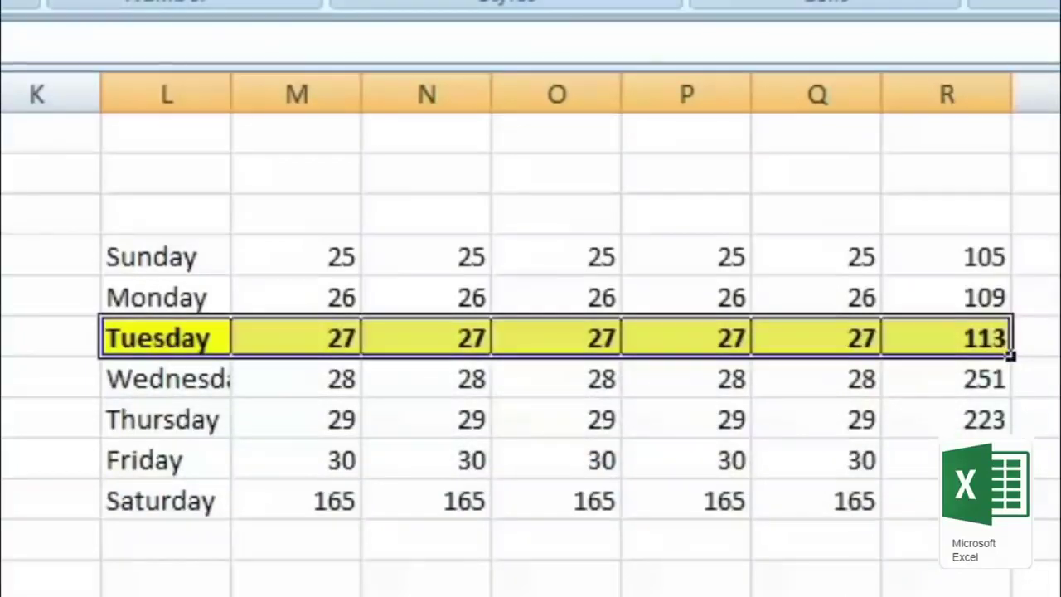
{"action": "left_click", "coordinate": [434, 570]}
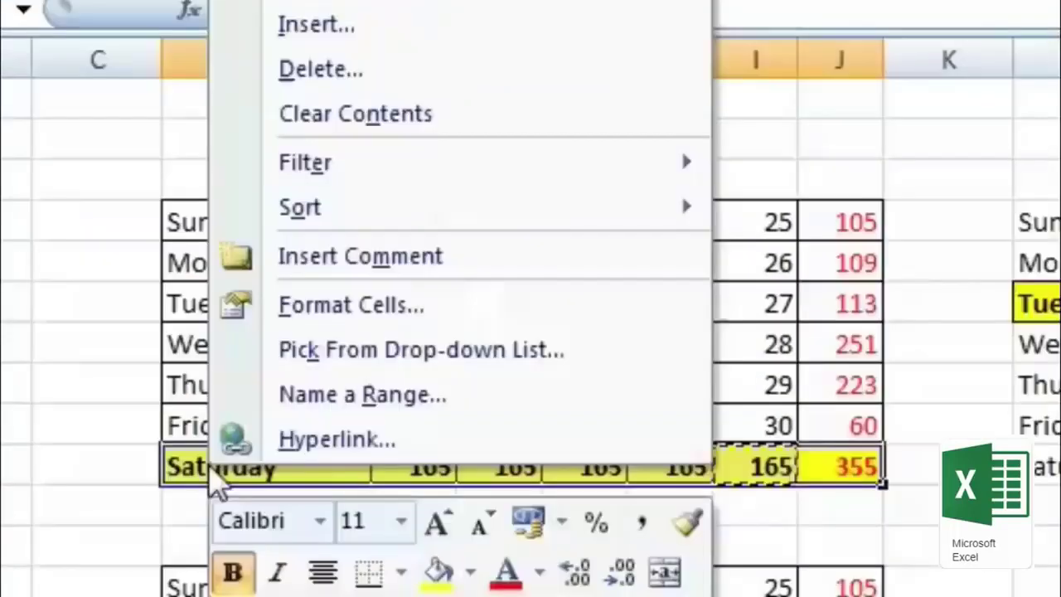
{"action": "key", "text": "Escape"}
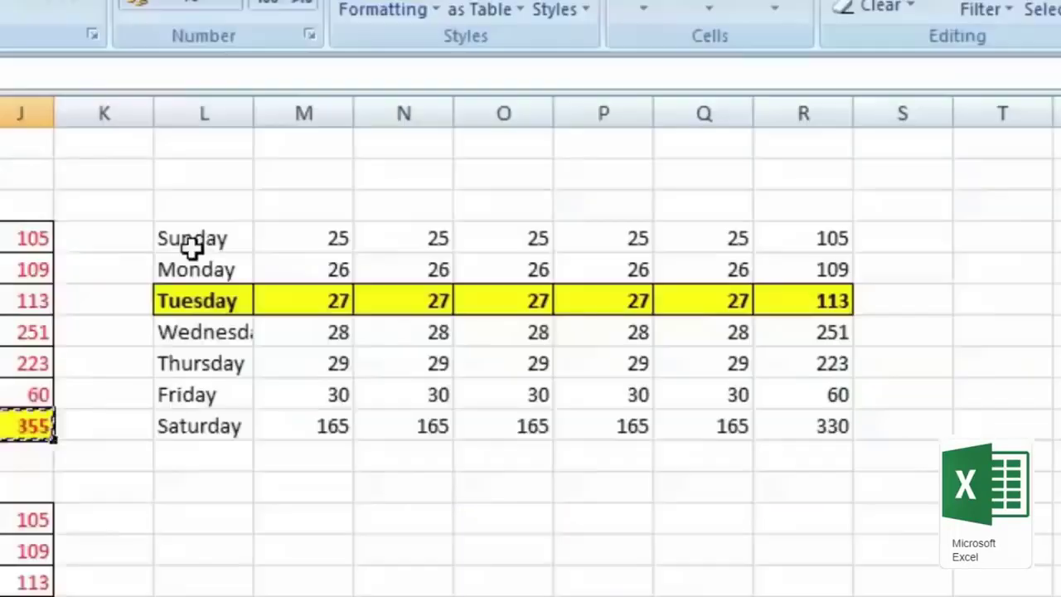
Step: Paste the same formatting onto the Sunday row, then select column E's daily values
{"action": "right_click", "coordinate": [190, 241]}
{"action": "left_click", "coordinate": [350, 365]}
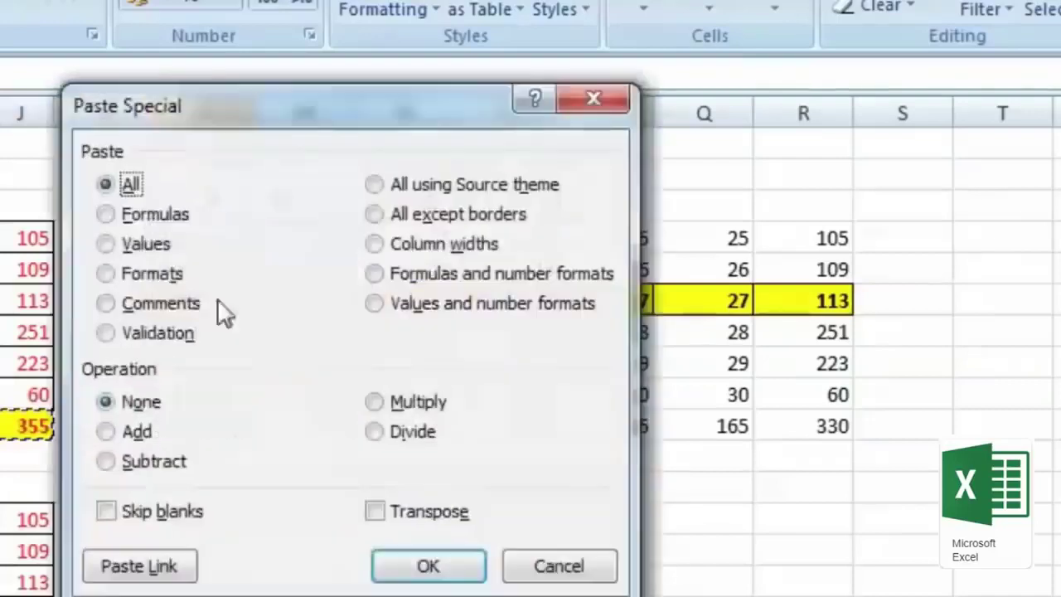
{"action": "left_click", "coordinate": [145, 274]}
{"action": "left_click", "coordinate": [427, 566]}
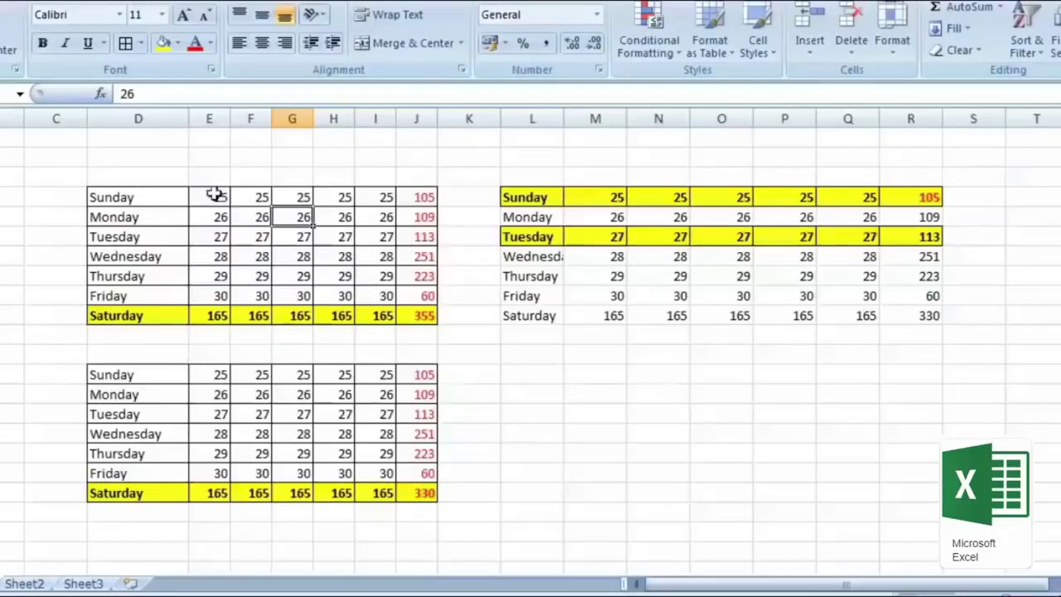
{"action": "left_click_drag", "start_coordinate": [214, 195], "coordinate": [212, 276]}
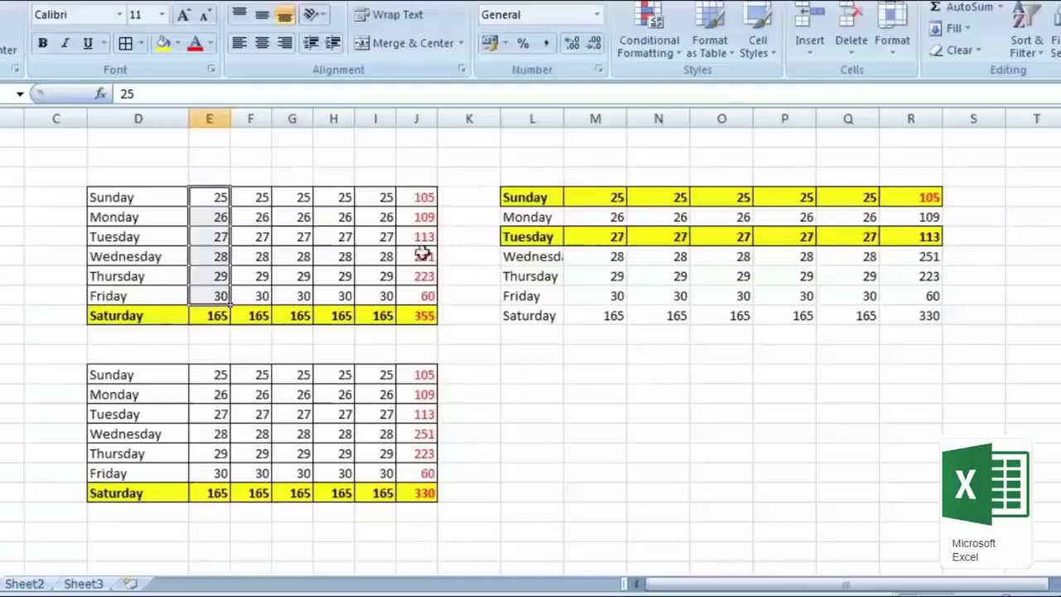
{"action": "left_click", "coordinate": [649, 46]}
Step: Add a conditional formatting rule highlighting duplicate values in column E
{"action": "mouse_move", "coordinate": [710, 83]}
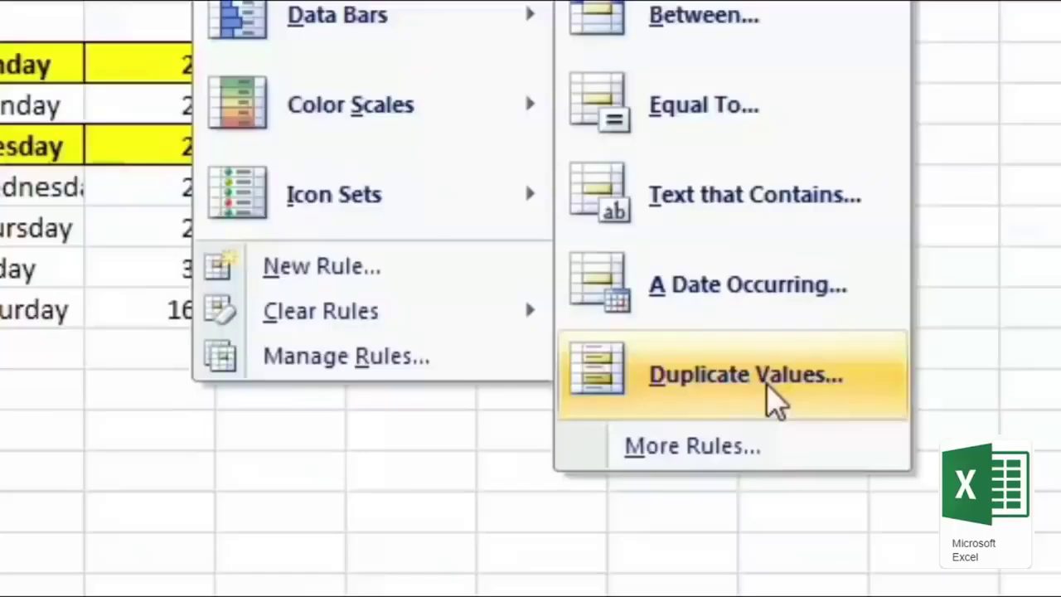
{"action": "left_click", "coordinate": [775, 398]}
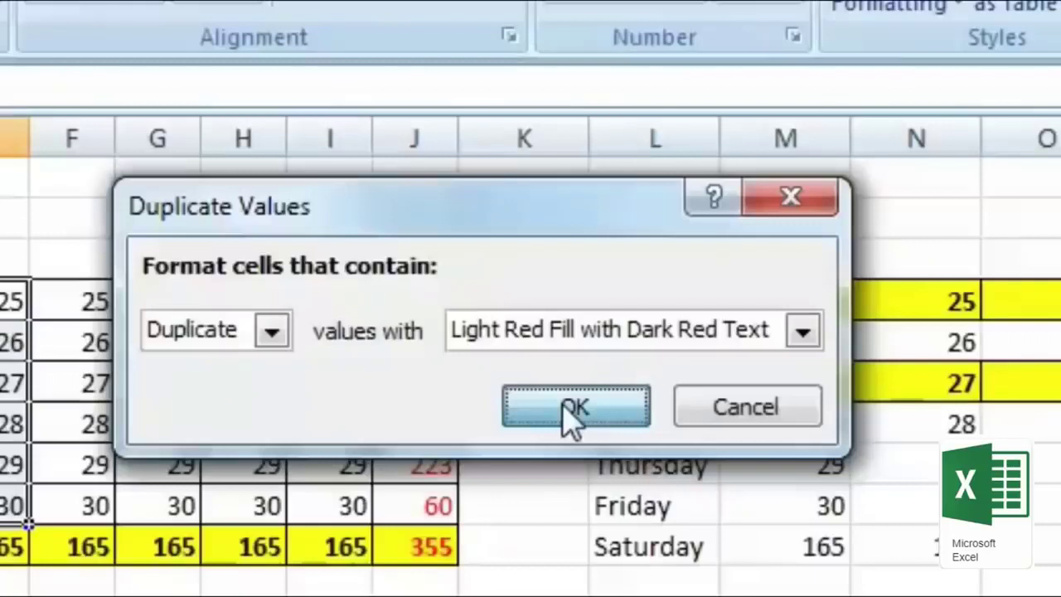
{"action": "left_click", "coordinate": [572, 408]}
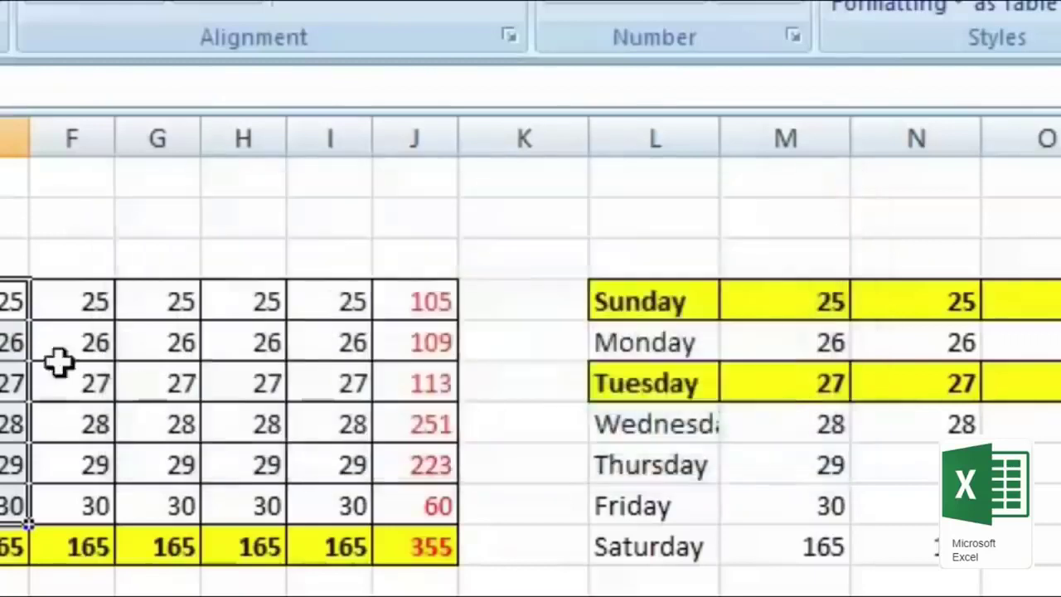
Step: Change Monday's column E value to 27, so both 27s highlight and the total becomes 166
{"action": "type", "text": "24"}
{"action": "key", "text": "Return"}
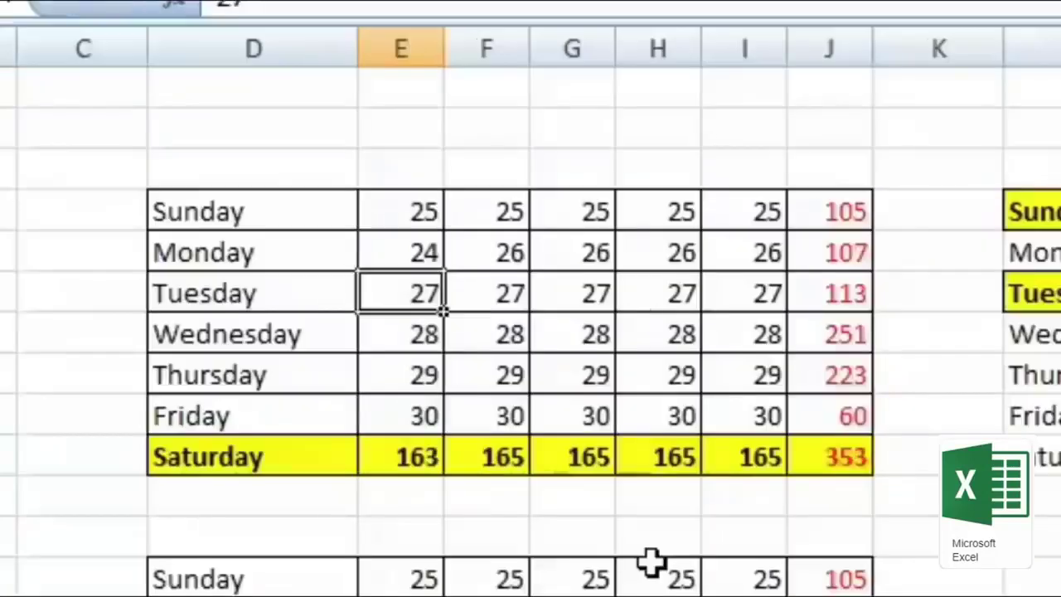
{"action": "key", "text": "Up"}
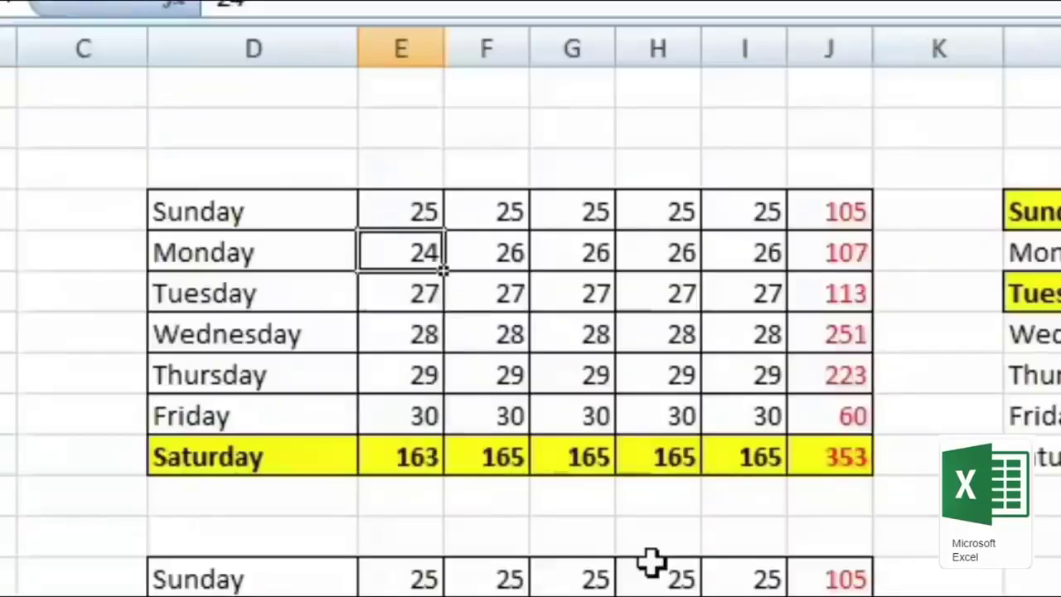
{"action": "type", "text": "27"}
{"action": "key", "text": "Return"}
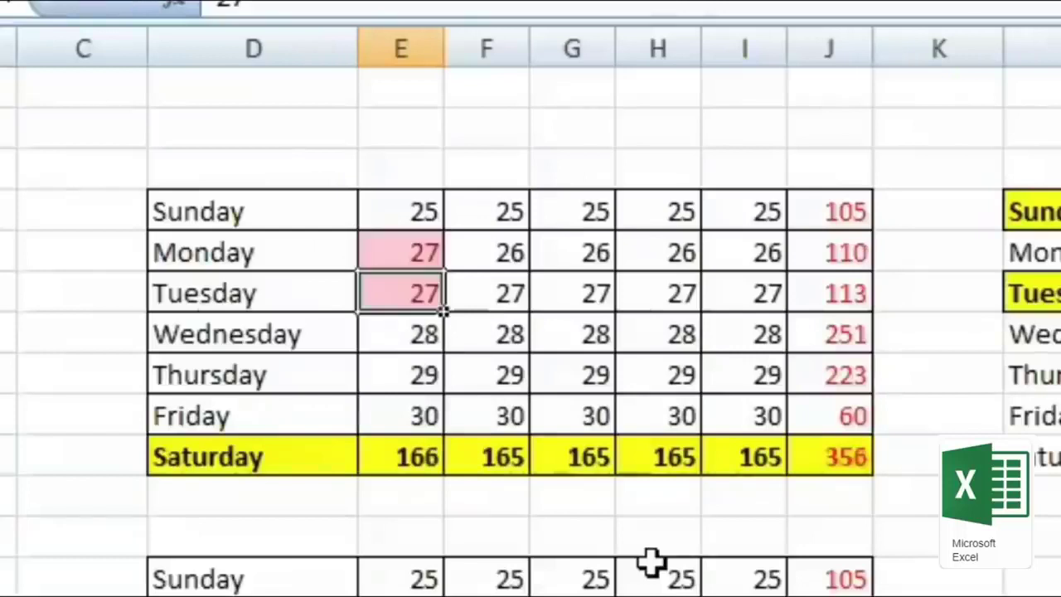
{"action": "left_click", "coordinate": [493, 412]}
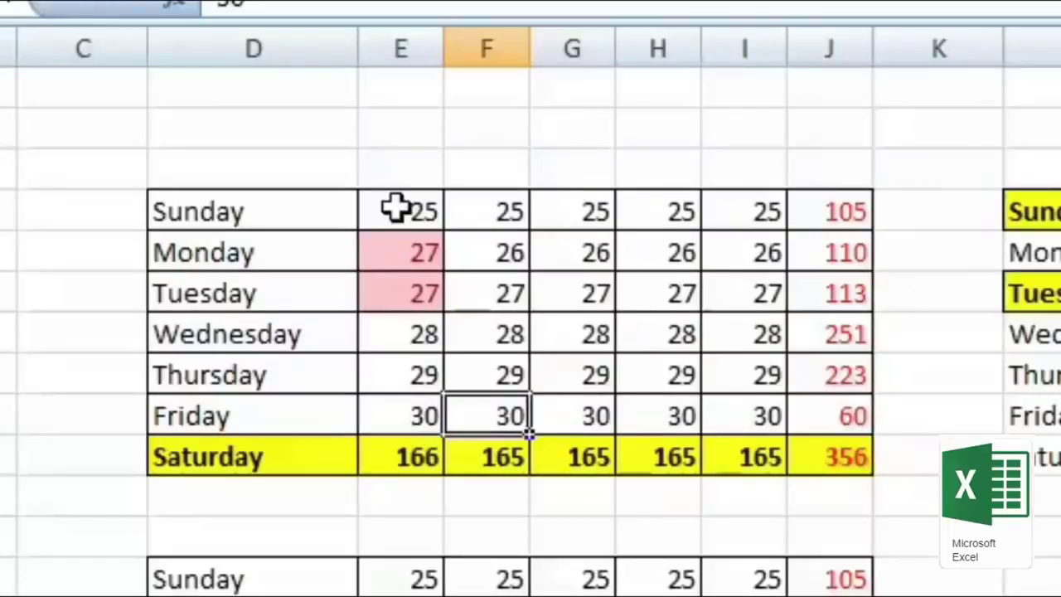
Step: Copy column E's cells and paste only their formatting onto column I, Sunday to Saturday
{"action": "left_click_drag", "start_coordinate": [402, 212], "coordinate": [405, 397]}
{"action": "right_click", "coordinate": [405, 400]}
{"action": "left_click", "coordinate": [535, 485]}
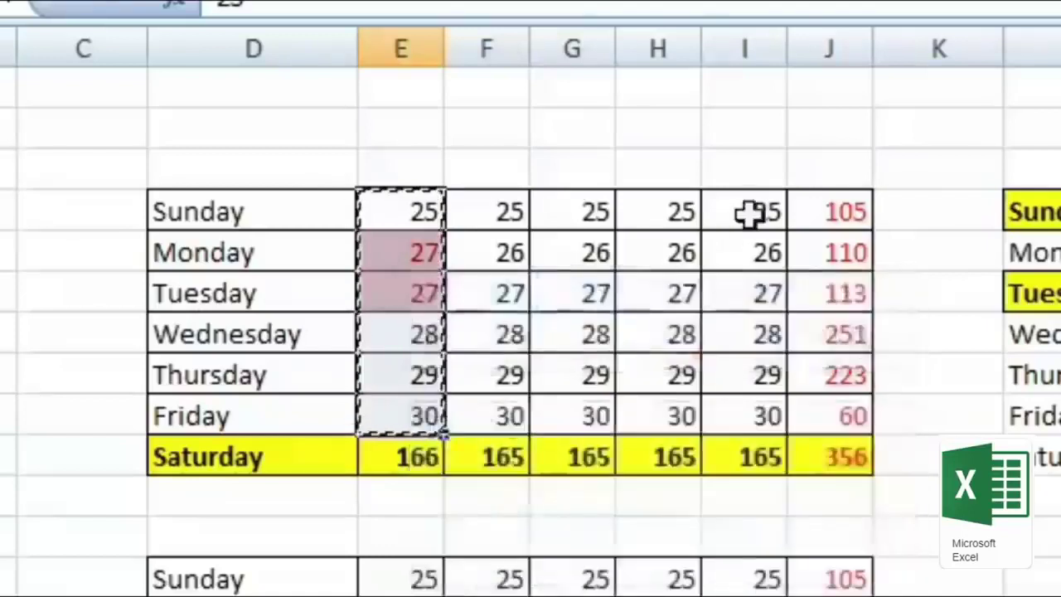
{"action": "left_click_drag", "start_coordinate": [748, 213], "coordinate": [749, 454]}
{"action": "right_click", "coordinate": [755, 409]}
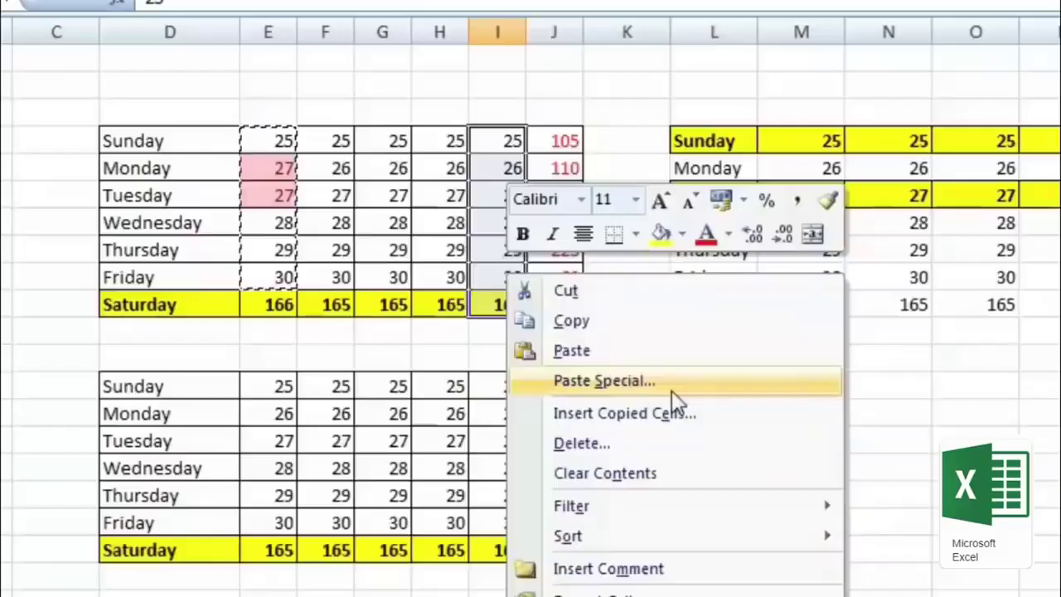
{"action": "left_click", "coordinate": [1005, 570]}
{"action": "left_click", "coordinate": [479, 315]}
{"action": "left_click_drag", "start_coordinate": [597, 184], "coordinate": [971, 28]}
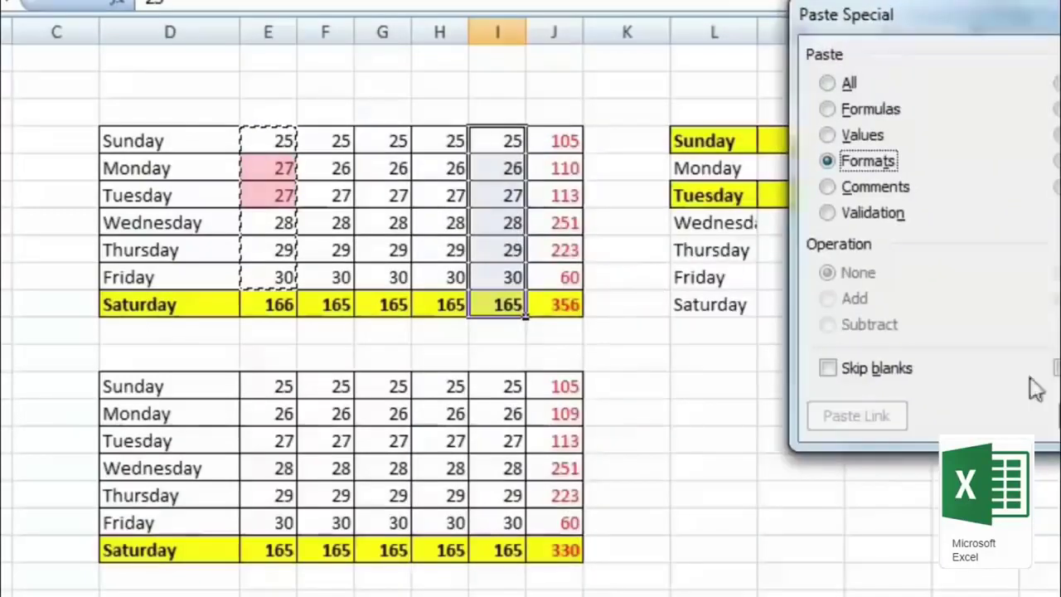
{"action": "key", "text": "Return"}
Step: Change column I's Thursday value from 29 to 27
{"action": "left_click", "coordinate": [500, 229]}
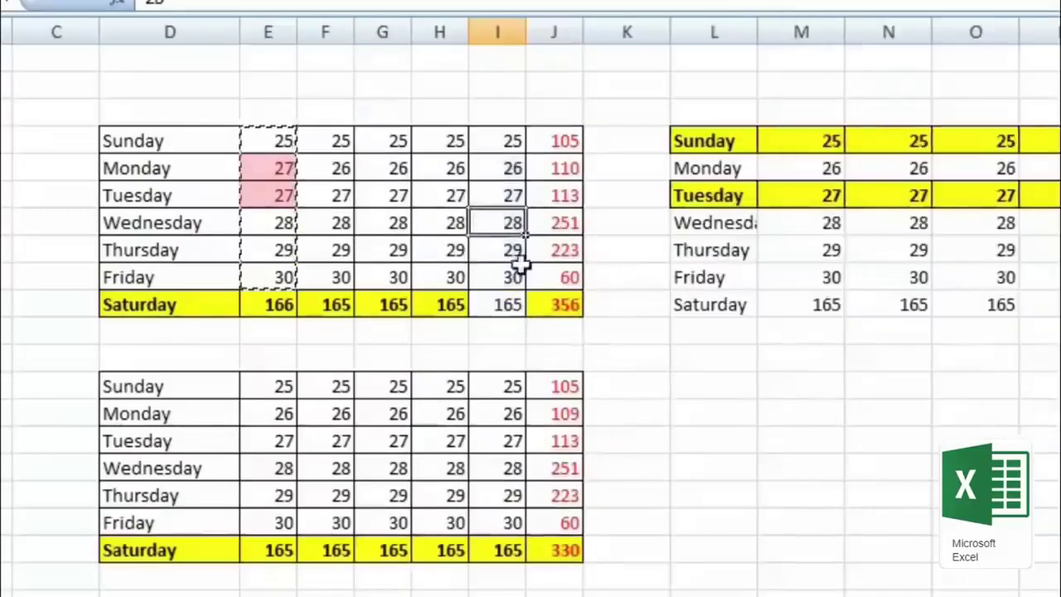
{"action": "left_click", "coordinate": [517, 259]}
{"action": "type", "text": "2"}
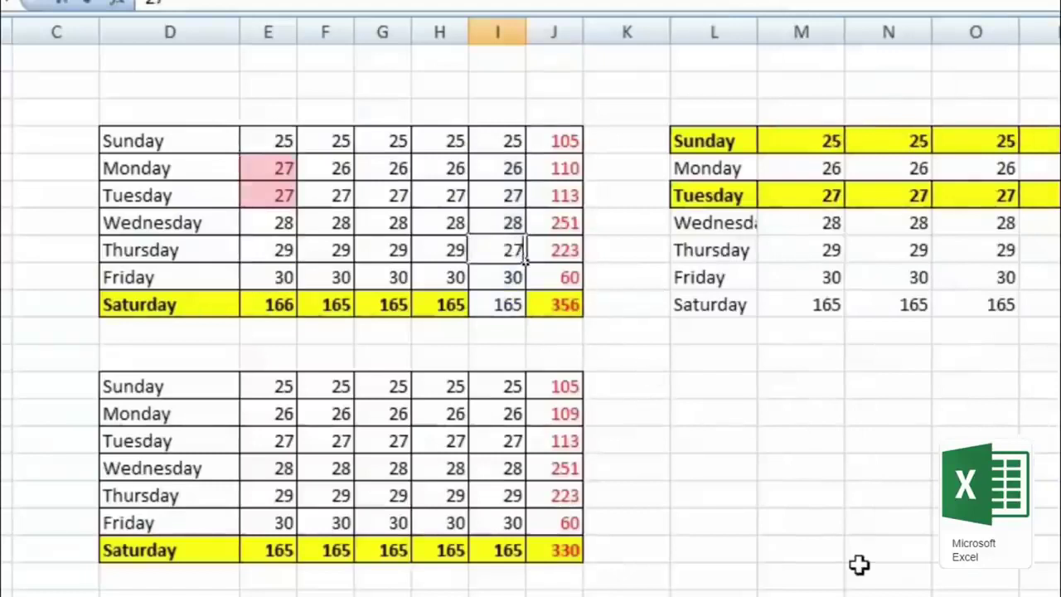
{"action": "type", "text": "7"}
{"action": "key", "text": "Return"}
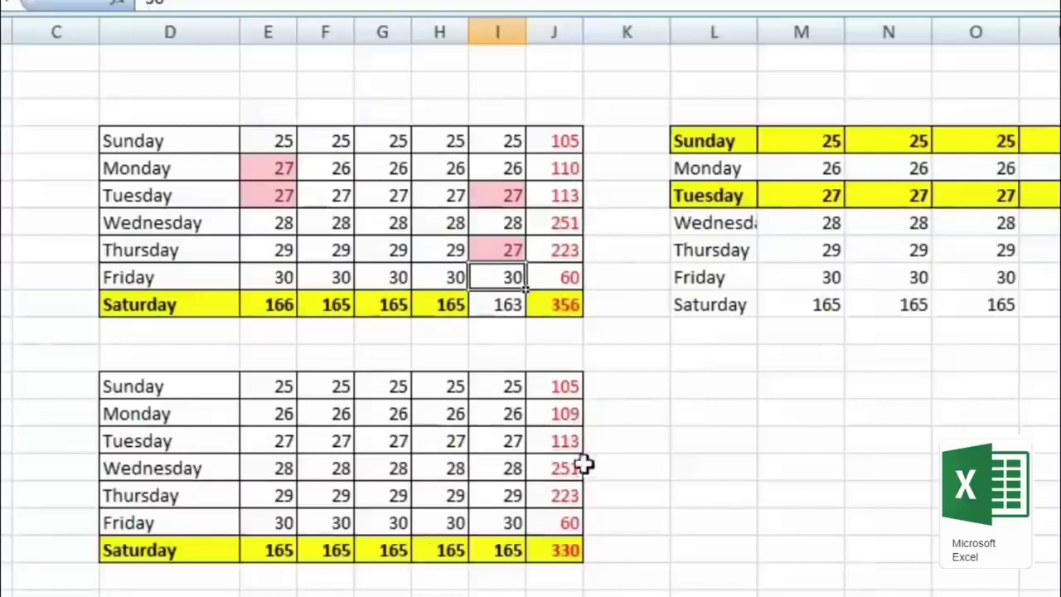
Step: Insert a comment with sample text 'klkjlkjkjl lkjlk' on Monday's 27 in column E
{"action": "right_click", "coordinate": [697, 380]}
{"action": "right_click", "coordinate": [374, 201]}
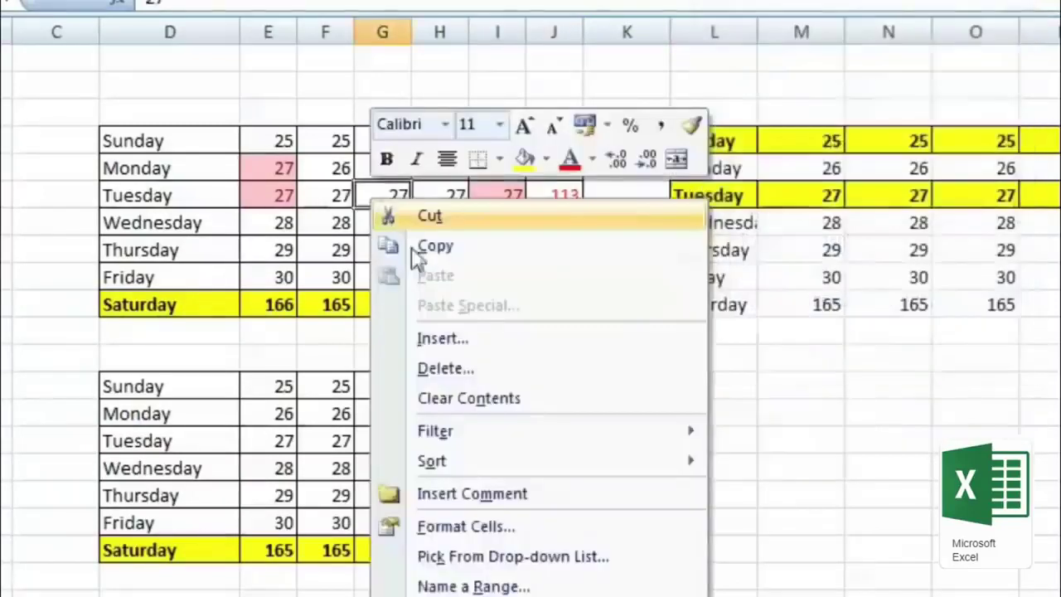
{"action": "mouse_move", "coordinate": [547, 433]}
{"action": "right_click", "coordinate": [274, 166]}
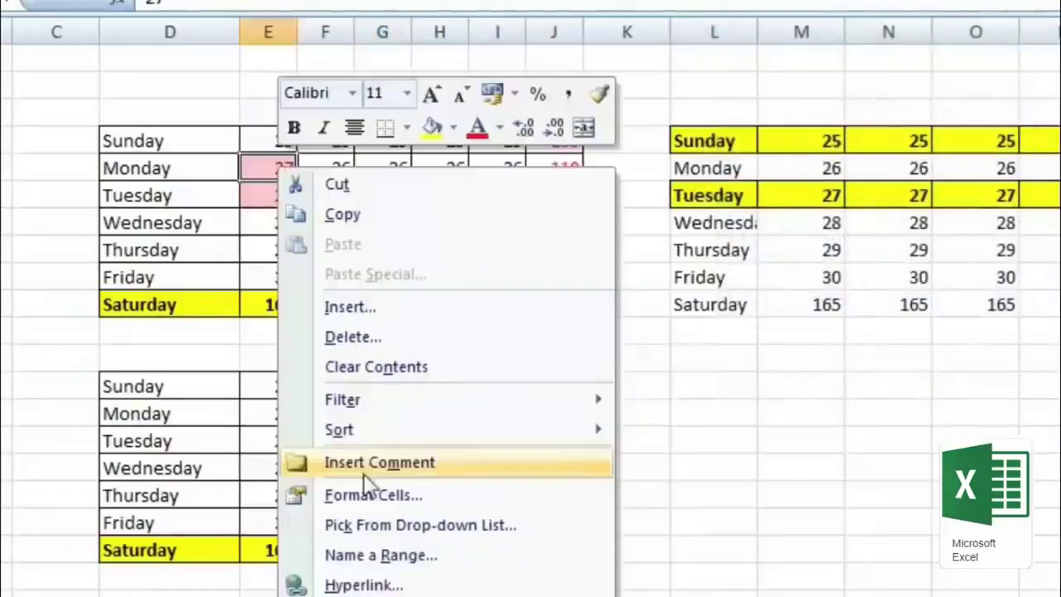
{"action": "left_click", "coordinate": [427, 469]}
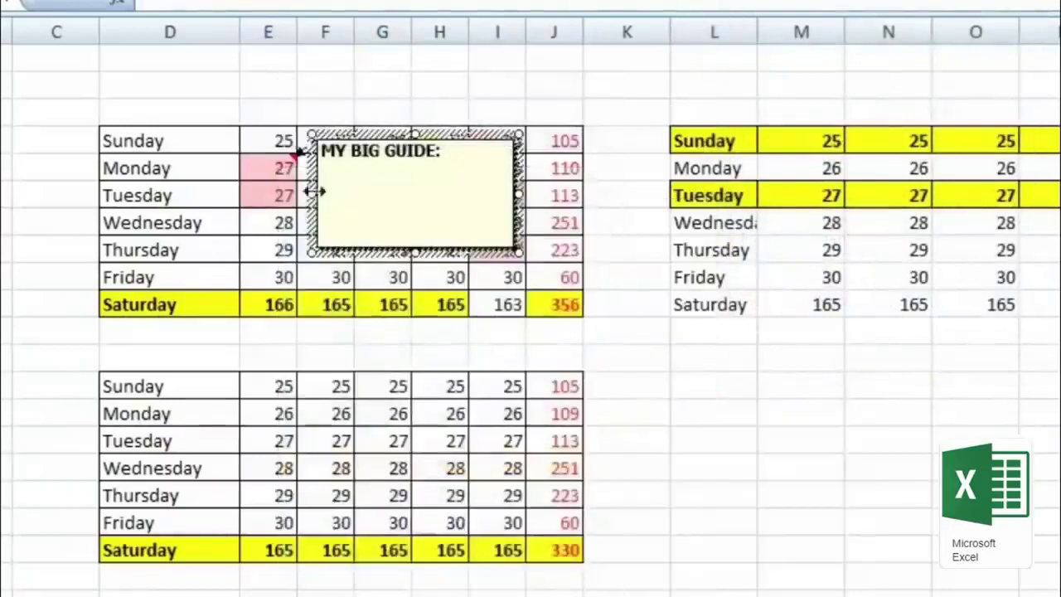
{"action": "type", "text": "klkjlkjkjl lkjlk"}
{"action": "left_click", "coordinate": [394, 307]}
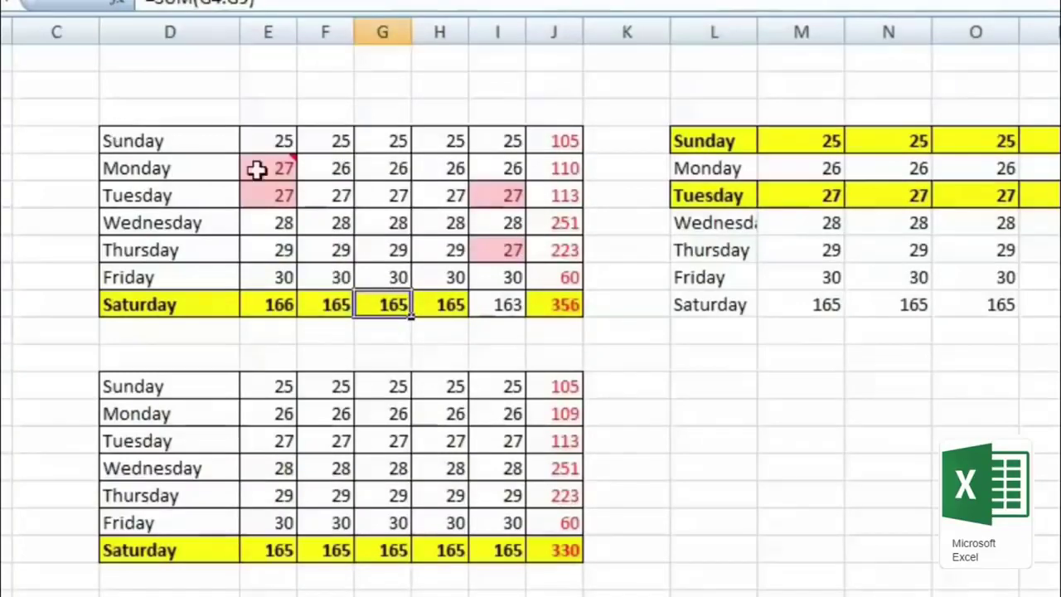
Step: Copy the first days table D4:J10 and paste only its comment into cell L14
{"action": "left_click_drag", "start_coordinate": [137, 145], "coordinate": [535, 309]}
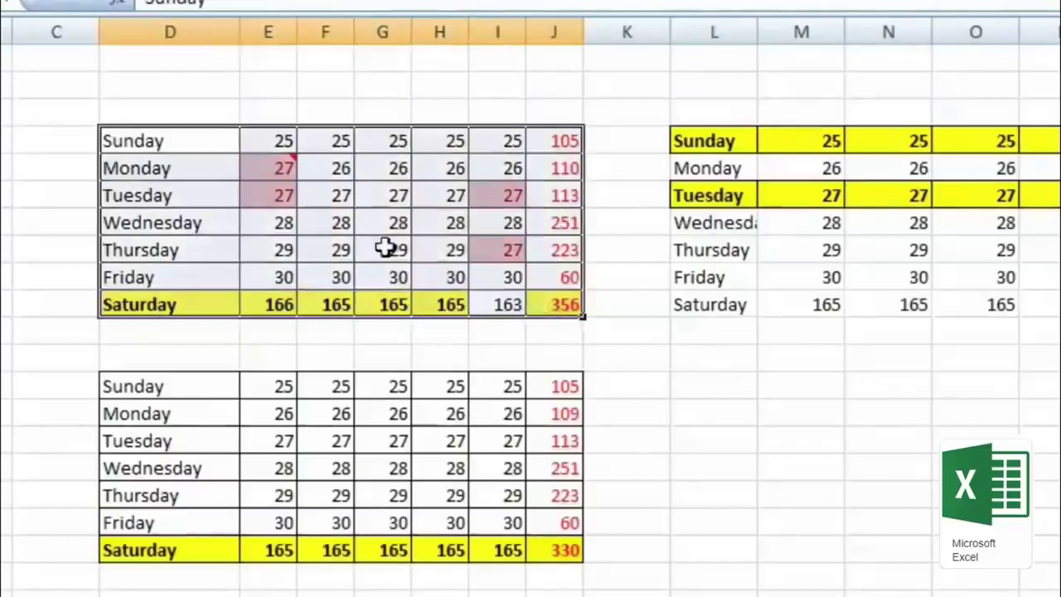
{"action": "right_click", "coordinate": [385, 249]}
{"action": "left_click", "coordinate": [464, 292]}
{"action": "right_click", "coordinate": [725, 399]}
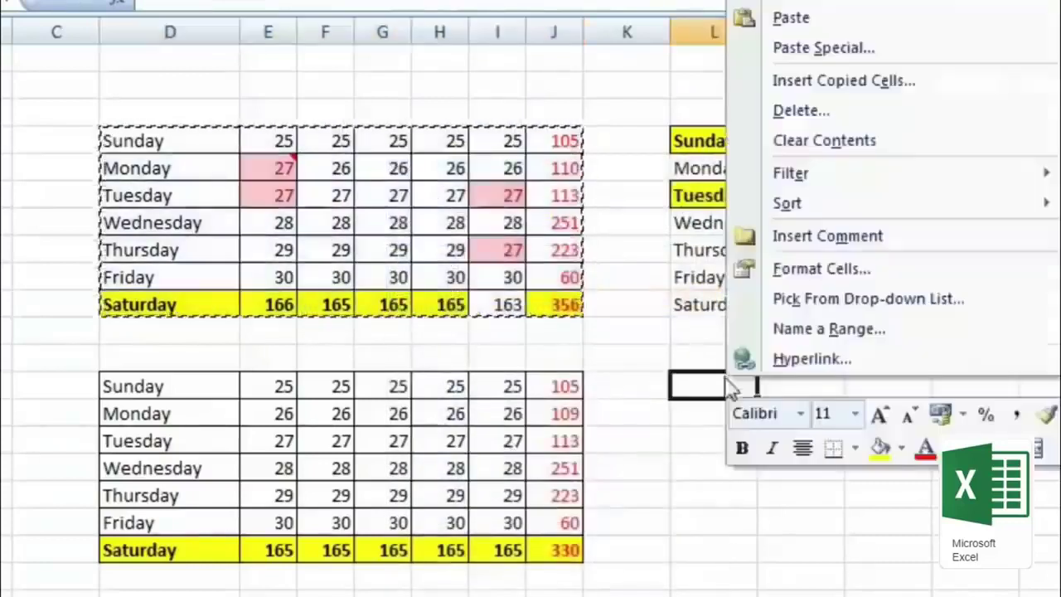
{"action": "left_click", "coordinate": [774, 47]}
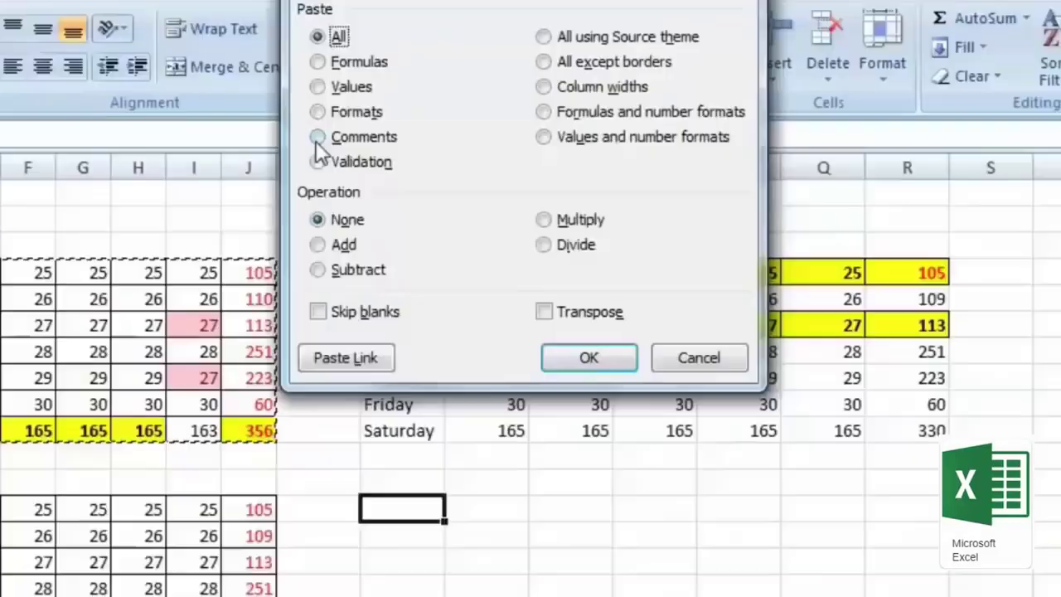
{"action": "left_click", "coordinate": [627, 2]}
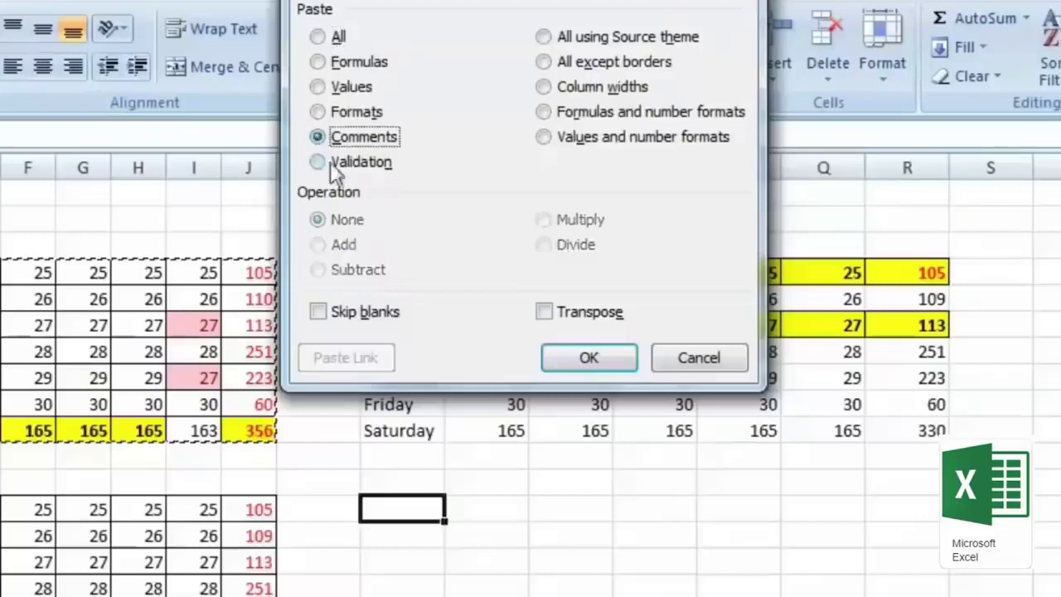
{"action": "left_click", "coordinate": [589, 357]}
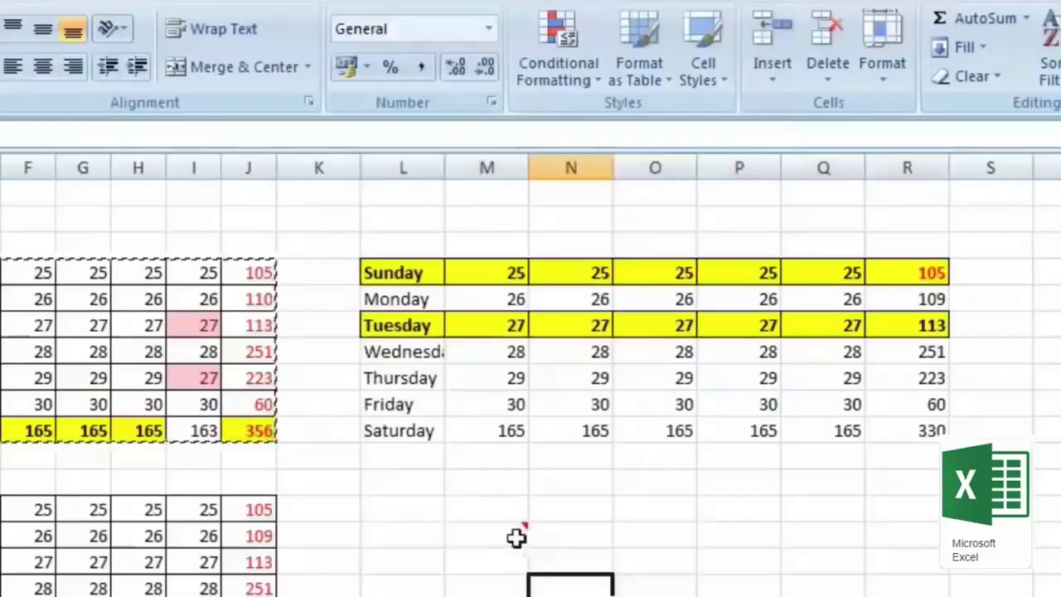
{"action": "left_click", "coordinate": [512, 536]}
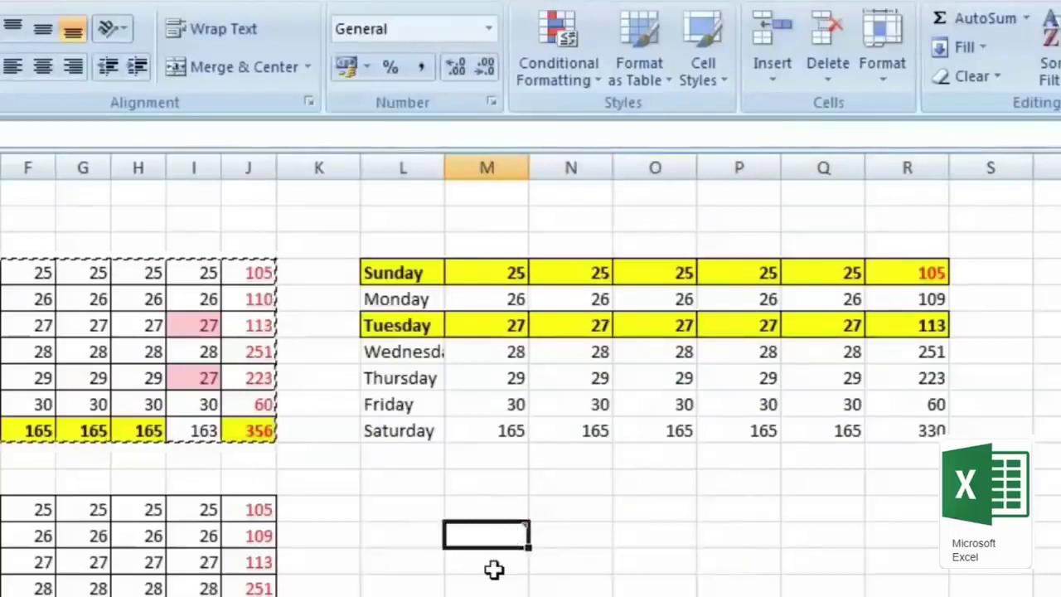
Step: Reopen Paste Special at L14 and close it without pasting anything
{"action": "mouse_move", "coordinate": [525, 529]}
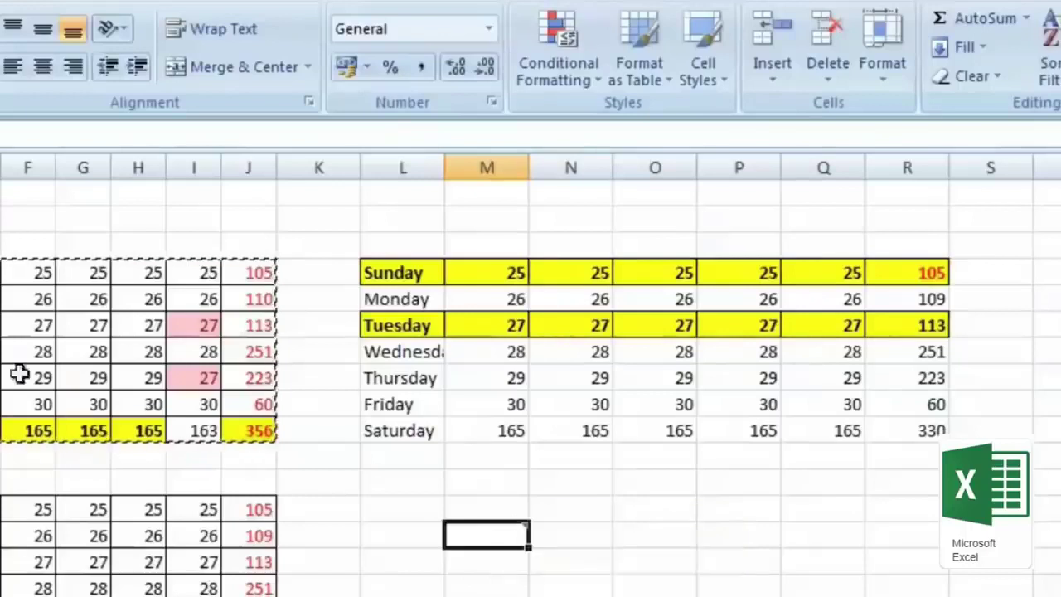
{"action": "right_click", "coordinate": [392, 516]}
{"action": "left_click", "coordinate": [509, 202]}
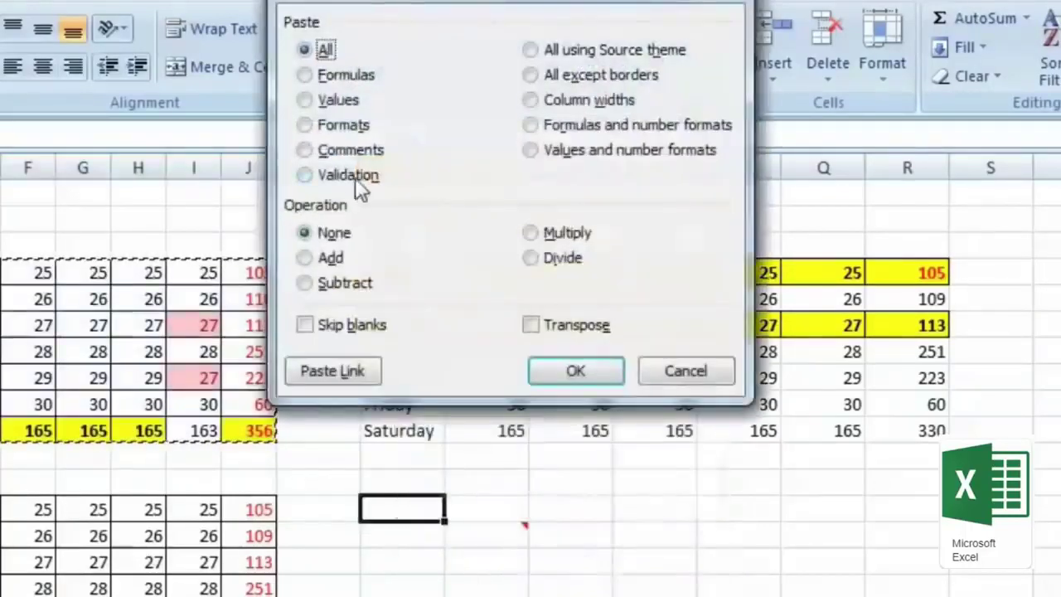
{"action": "left_click", "coordinate": [691, 378]}
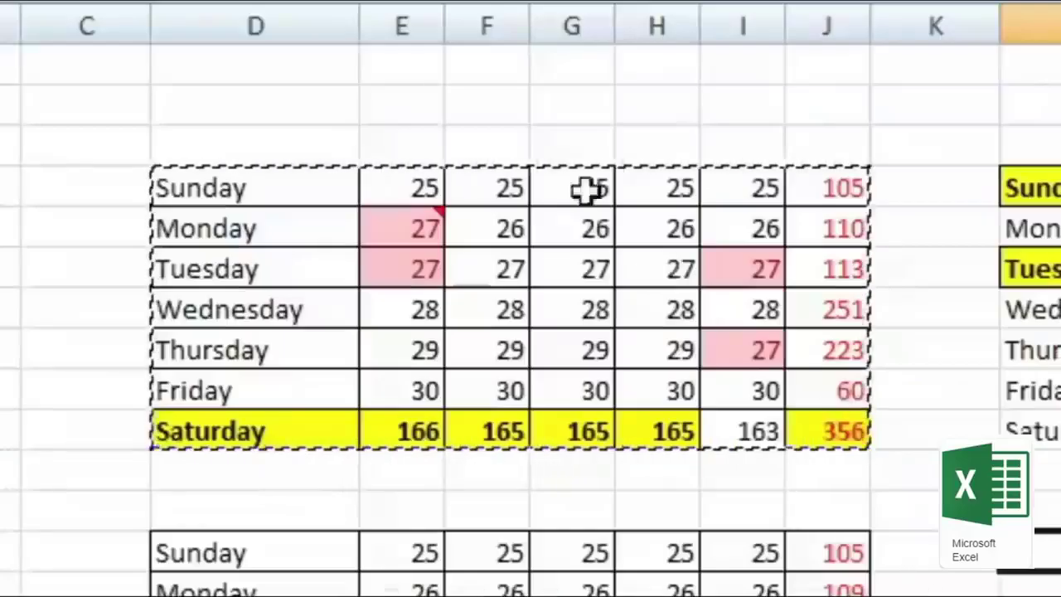
Step: Restrict column G's Sunday–Saturday values to whole numbers between 20 and 30
{"action": "left_click_drag", "start_coordinate": [587, 189], "coordinate": [597, 426]}
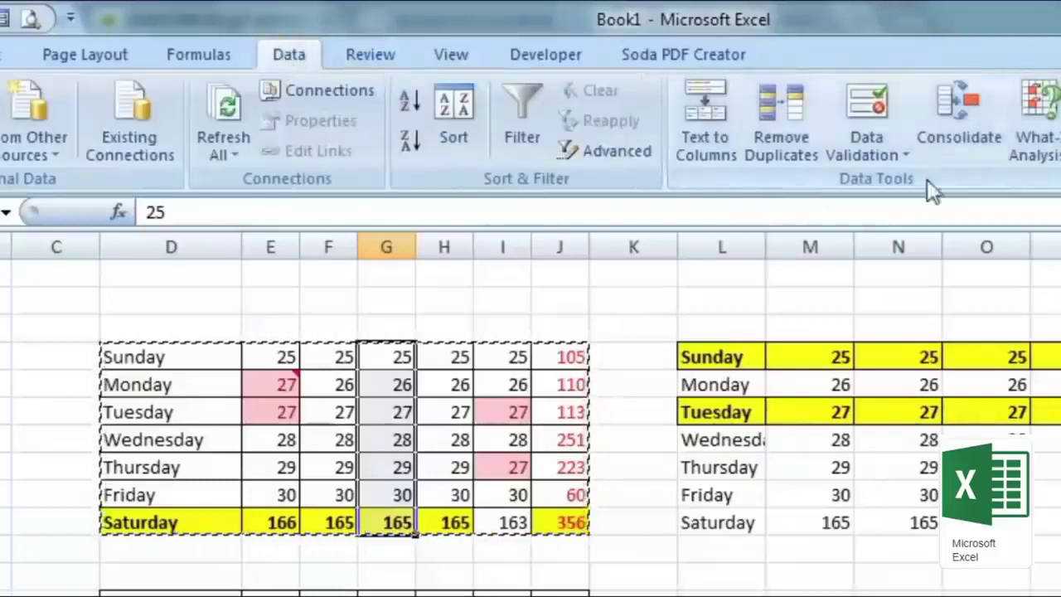
{"action": "left_click", "coordinate": [878, 149]}
{"action": "left_click", "coordinate": [981, 185]}
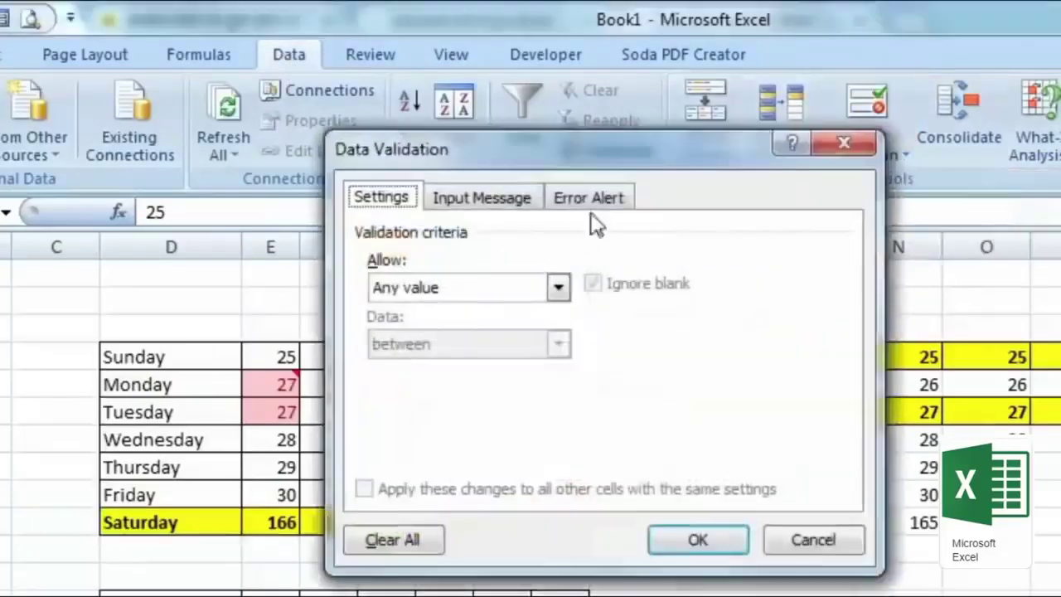
{"action": "left_click_drag", "start_coordinate": [575, 168], "coordinate": [930, 180]}
{"action": "left_click", "coordinate": [912, 300]}
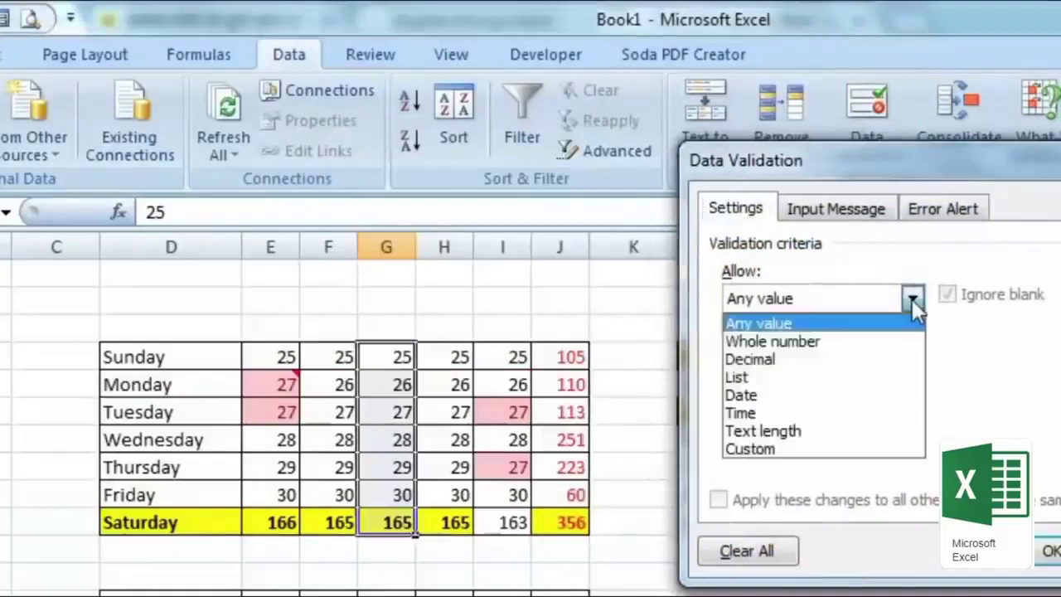
{"action": "left_click", "coordinate": [886, 348]}
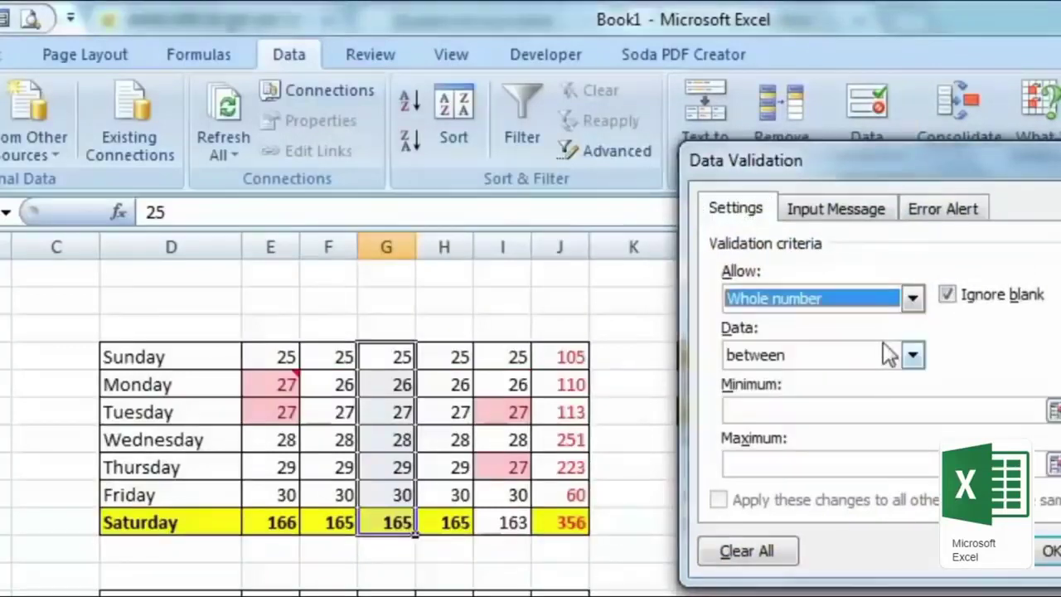
{"action": "left_click", "coordinate": [847, 414]}
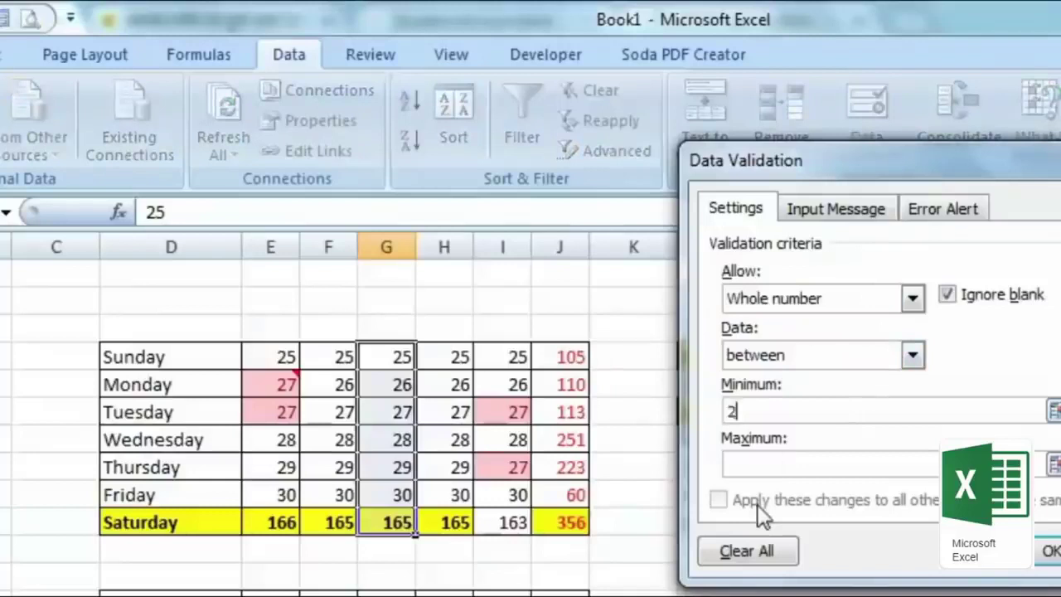
{"action": "key", "text": "Tab"}
{"action": "type", "text": "30"}
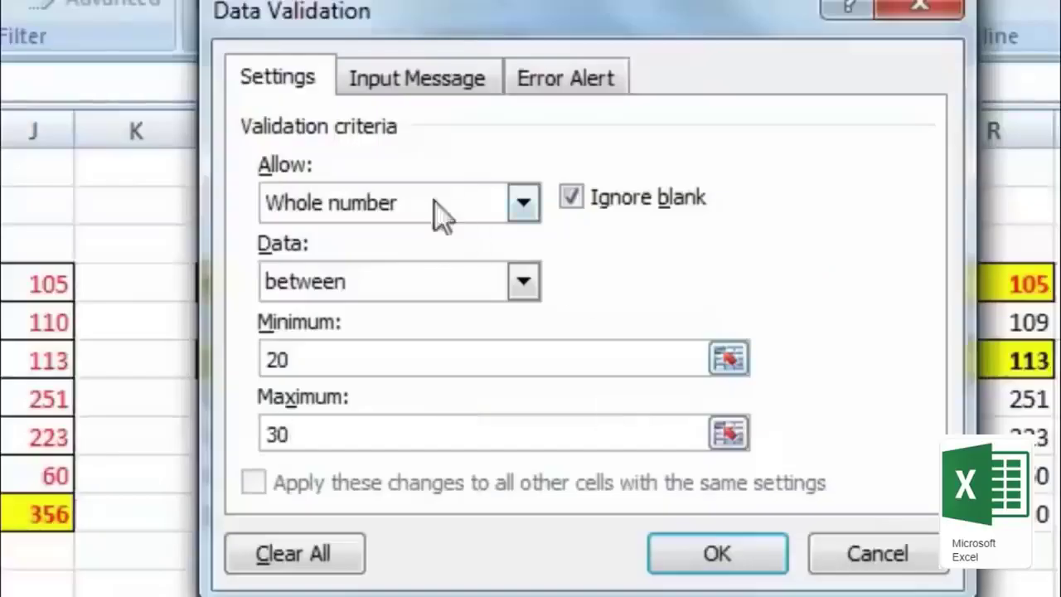
Step: Give the validation a Stop error alert titled 'ये गलत है' and apply it
{"action": "left_click", "coordinate": [396, 82]}
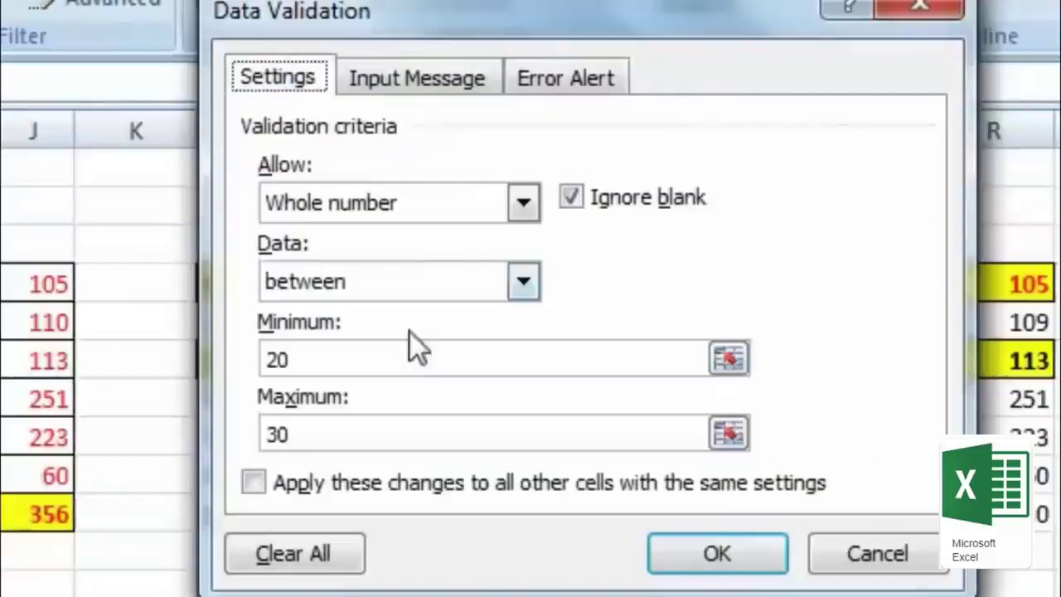
{"action": "left_click", "coordinate": [559, 86]}
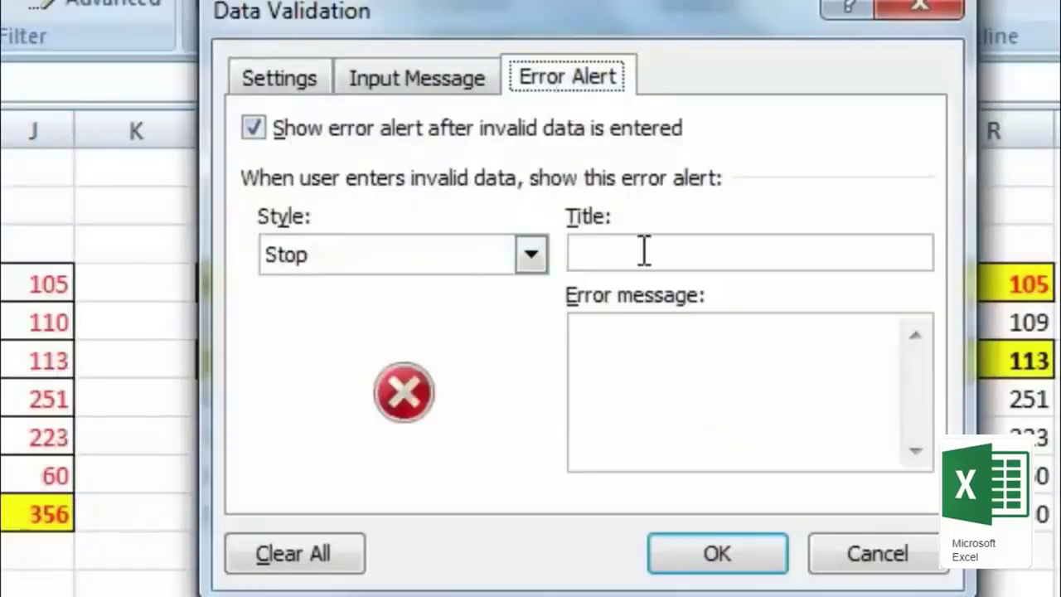
{"action": "left_click", "coordinate": [741, 249]}
{"action": "type", "text": "ये गलत है"}
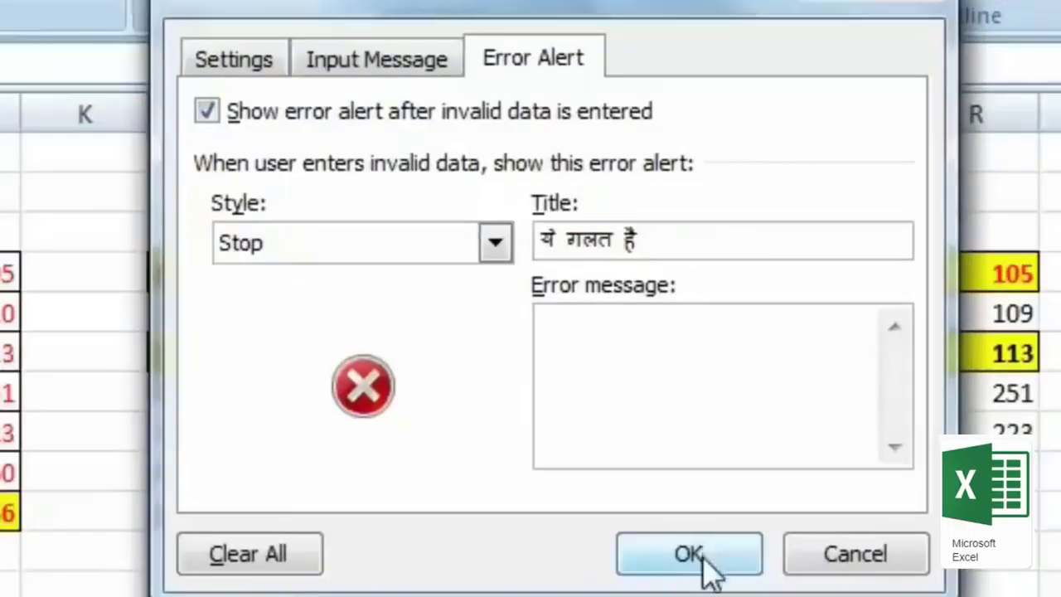
{"action": "left_click", "coordinate": [707, 557]}
{"action": "left_click", "coordinate": [587, 311]}
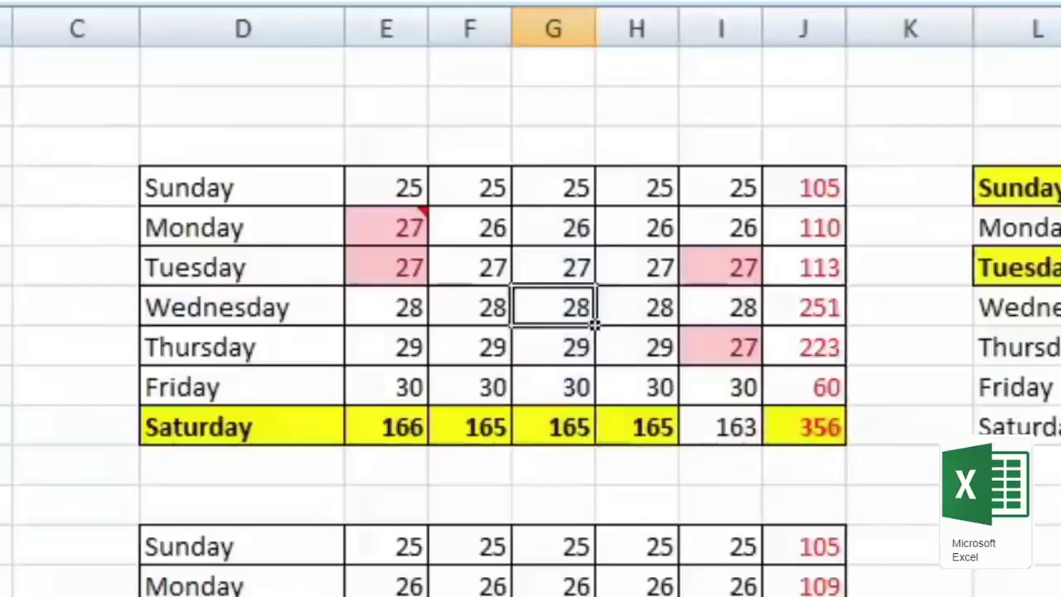
Step: Test column G's rule with 31 on Wednesday and 19 on Tuesday, cancelling both rejections
{"action": "type", "text": "3"}
{"action": "left_click", "coordinate": [554, 426]}
{"action": "key", "text": "Up"}
{"action": "key", "text": "Up"}
{"action": "key", "text": "Up"}
{"action": "type", "text": "3"}
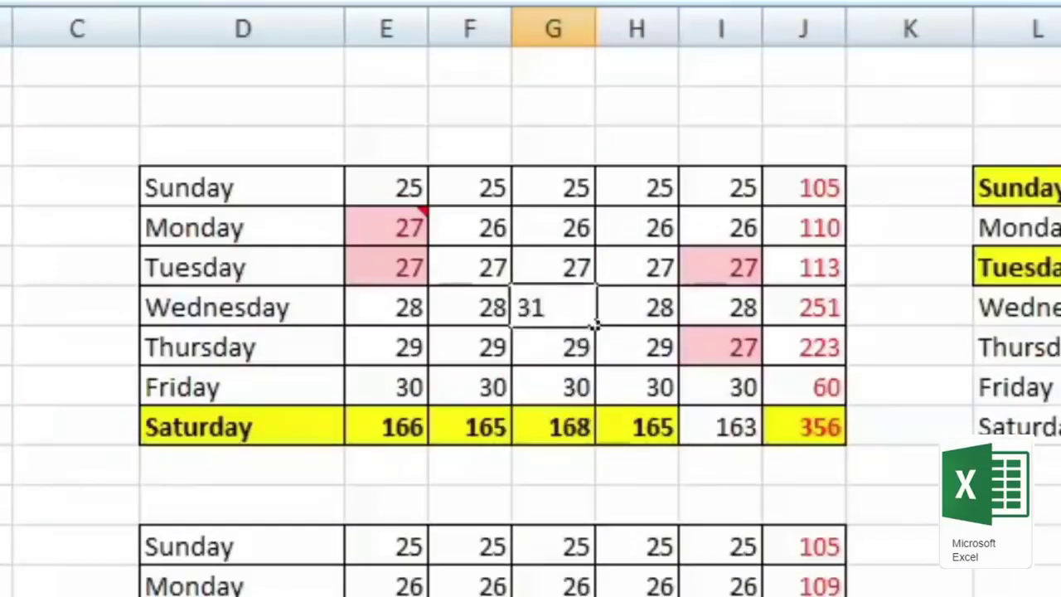
{"action": "type", "text": "1"}
{"action": "key", "text": "Return"}
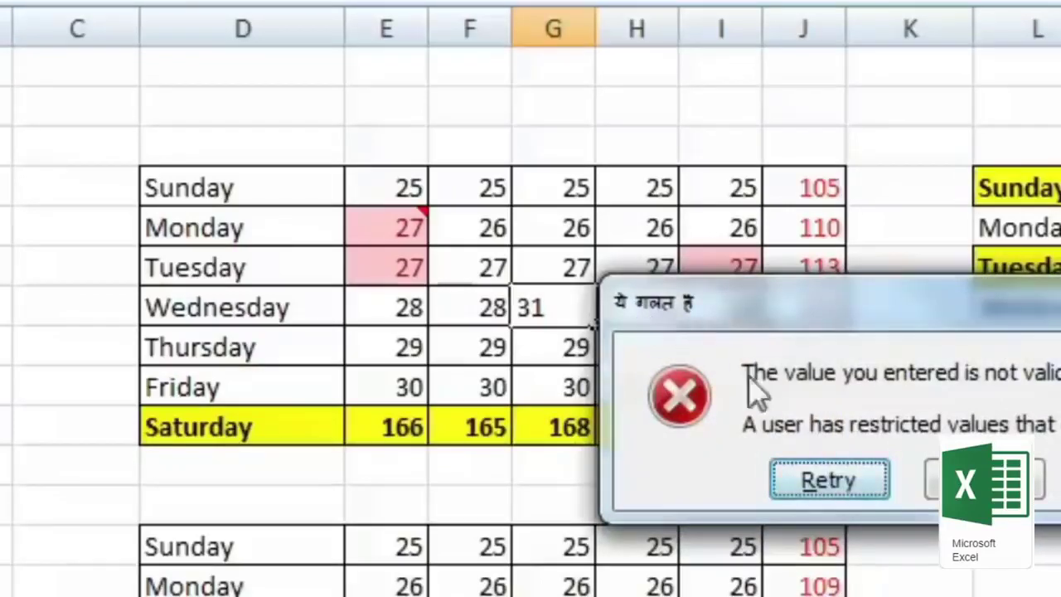
{"action": "key", "text": "Escape"}
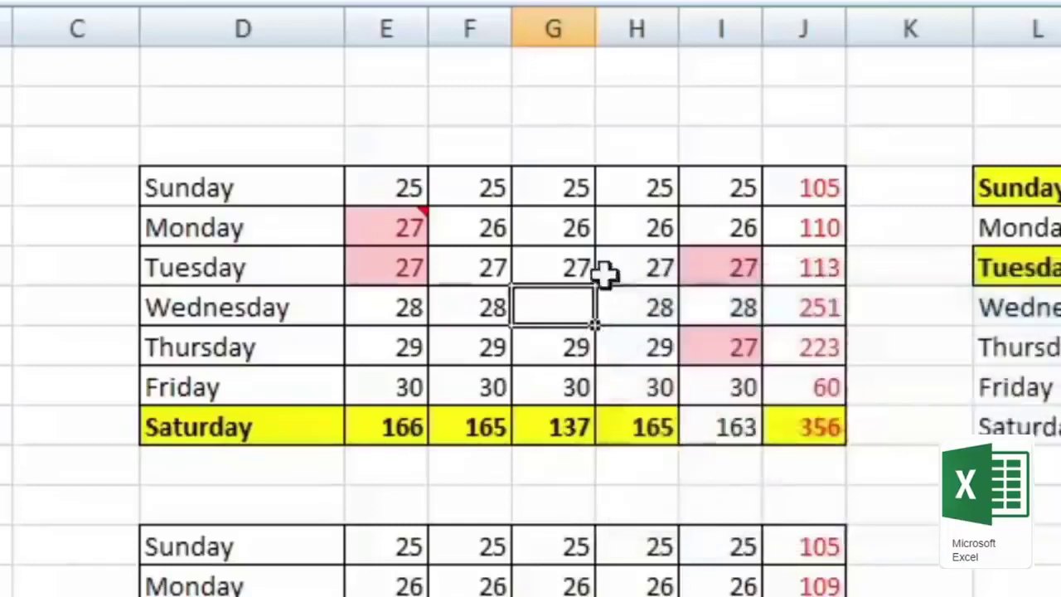
{"action": "left_click", "coordinate": [594, 285]}
{"action": "type", "text": "19"}
{"action": "key", "text": "Return"}
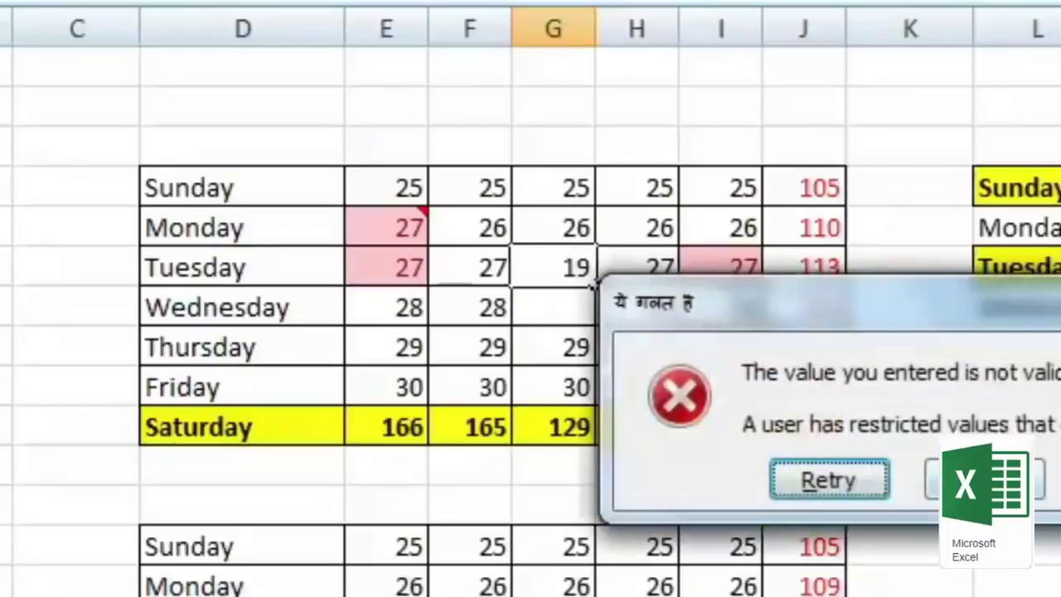
{"action": "key", "text": "Escape"}
Step: Clear column G's Thursday value, then select column G's Sunday–Saturday cells
{"action": "left_click", "coordinate": [595, 363]}
{"action": "key", "text": "Delete"}
{"action": "key", "text": "Return"}
{"action": "left_click", "coordinate": [594, 363]}
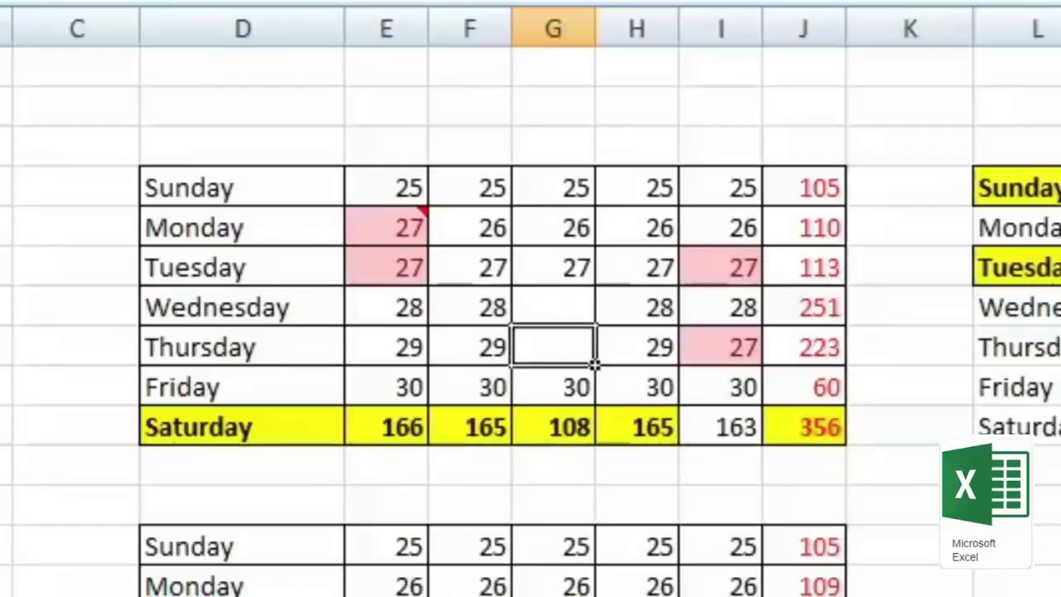
{"action": "left_click_drag", "start_coordinate": [553, 187], "coordinate": [585, 415]}
Step: Copy column G's cells and paste only their validation rule onto column N
{"action": "right_click", "coordinate": [570, 249]}
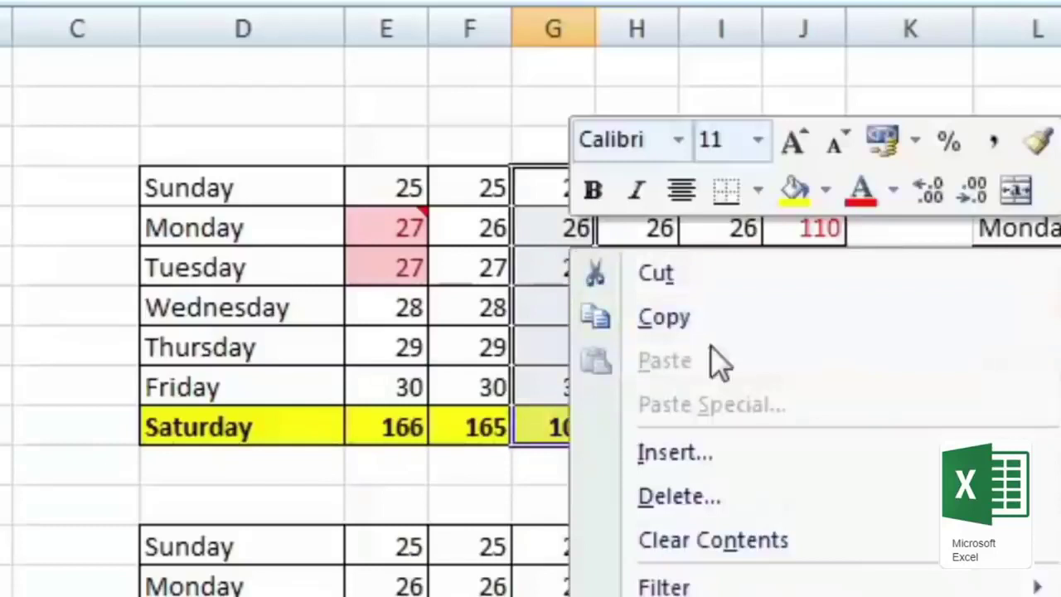
{"action": "left_click", "coordinate": [696, 317]}
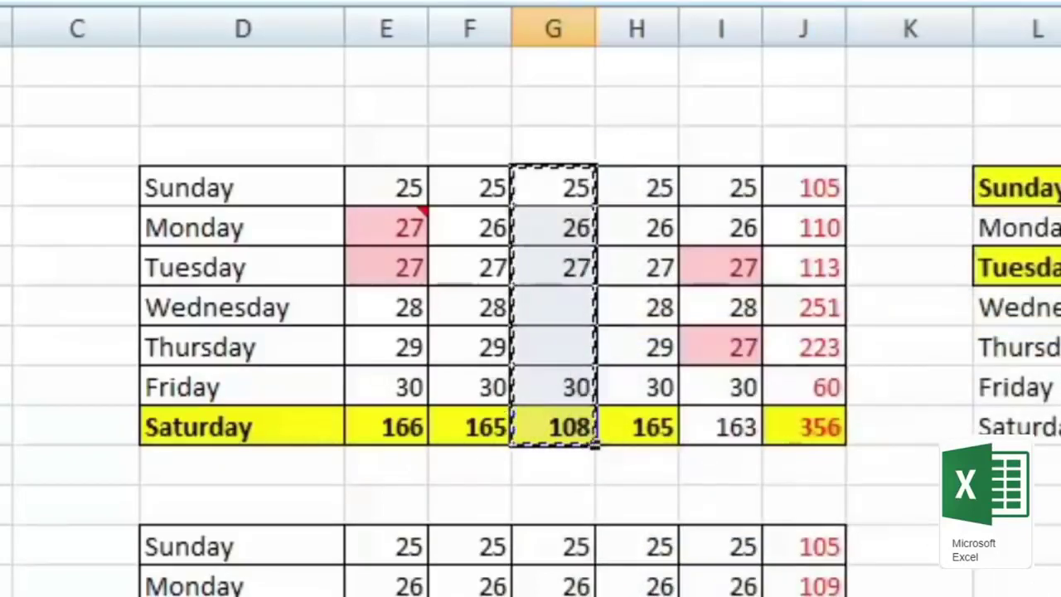
{"action": "key", "text": "ctrl+alt+v"}
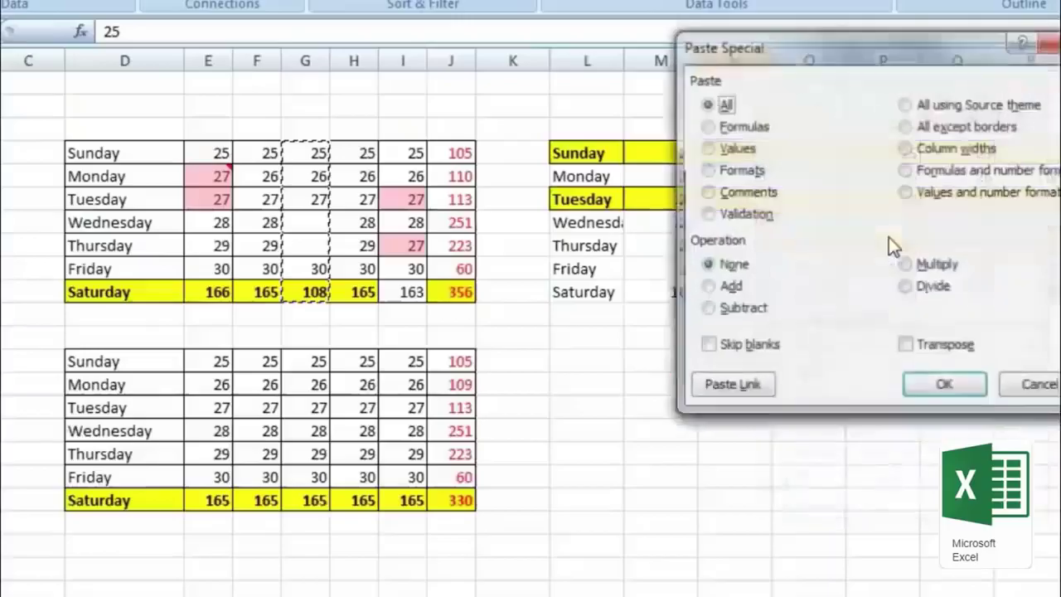
{"action": "left_click", "coordinate": [758, 217]}
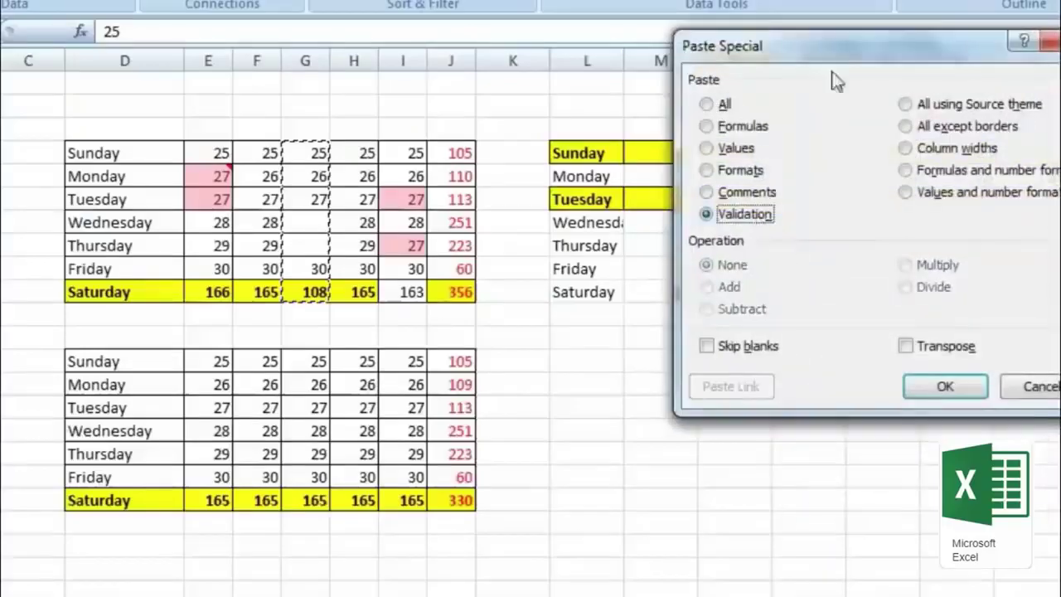
{"action": "left_click_drag", "start_coordinate": [832, 71], "coordinate": [325, 96]}
{"action": "left_click", "coordinate": [442, 422]}
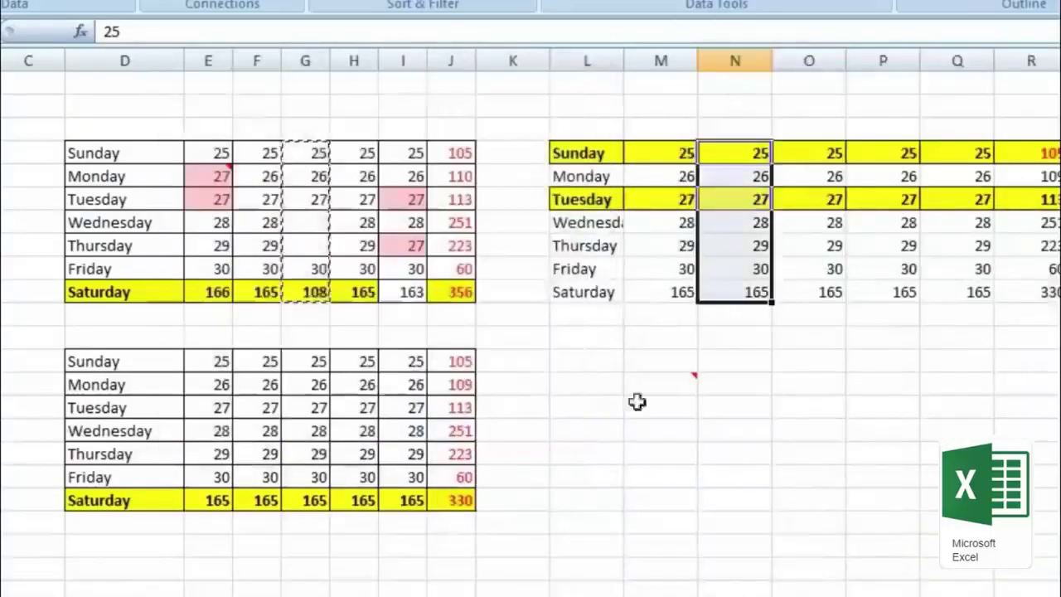
Step: Enter 31 in column N's Friday cell to confirm the copied rule rejects it
{"action": "left_click", "coordinate": [761, 266]}
{"action": "type", "text": "31"}
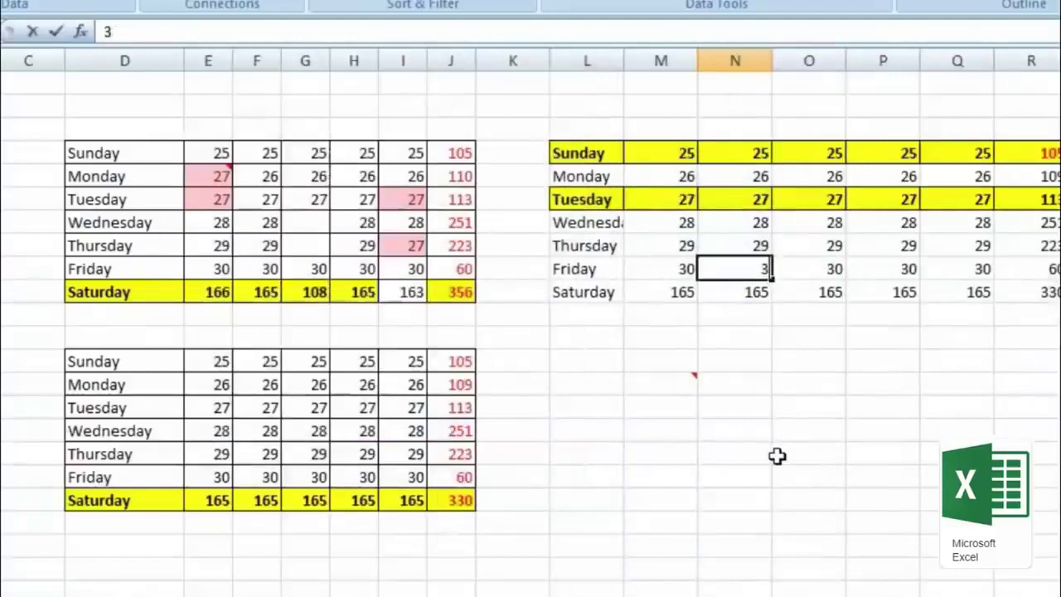
{"action": "key", "text": "Return"}
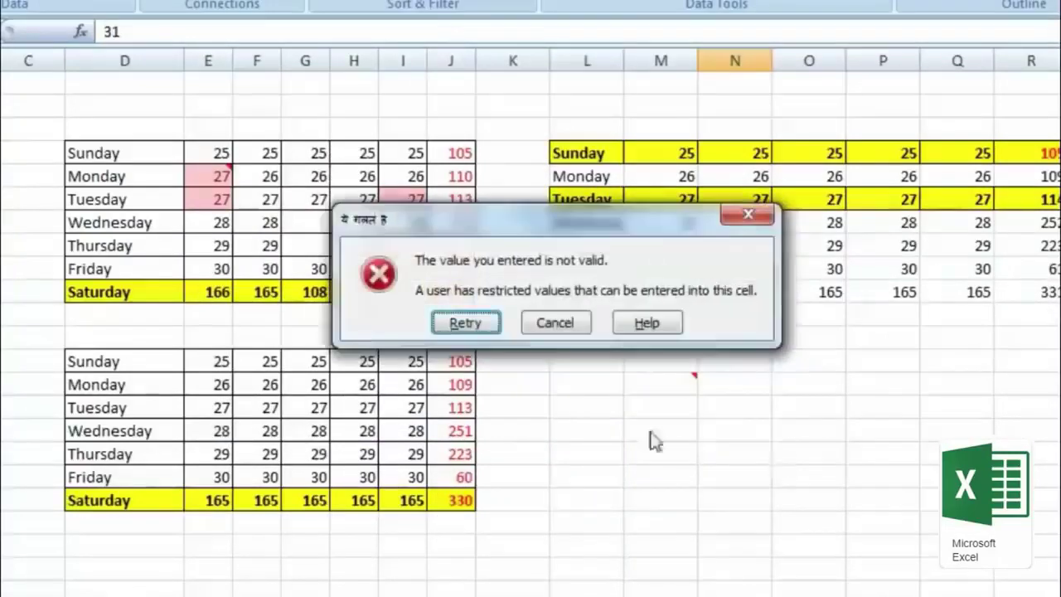
{"action": "left_click", "coordinate": [747, 215]}
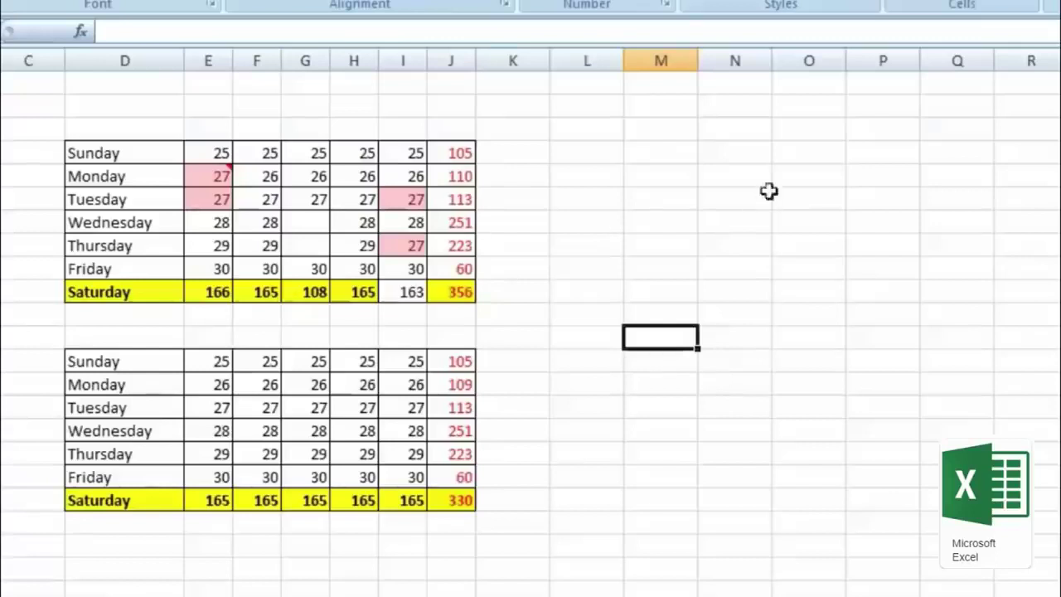
Step: Enter 2 in the Sunday through Saturday cells of column N
{"action": "left_click", "coordinate": [734, 153]}
{"action": "type", "text": "2 2 2 2 2"}
{"action": "key", "text": "Return"}
{"action": "type", "text": "2"}
{"action": "key", "text": "Return"}
{"action": "type", "text": "2"}
{"action": "key", "text": "Return"}
Step: Copy column F's Sunday–Saturday values
{"action": "left_click_drag", "start_coordinate": [265, 154], "coordinate": [265, 295]}
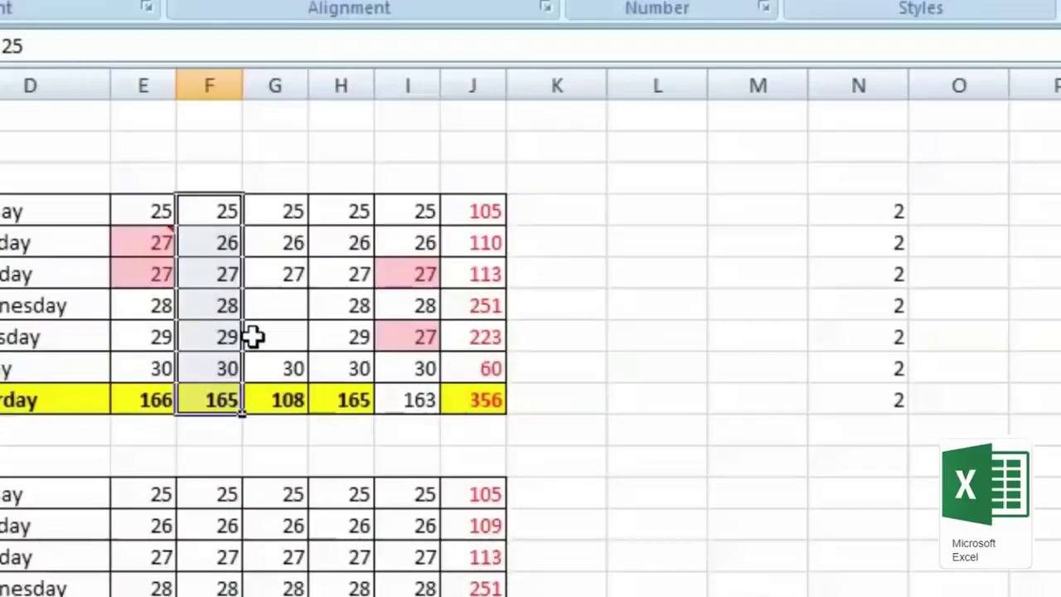
{"action": "right_click", "coordinate": [213, 251]}
{"action": "left_click", "coordinate": [333, 312]}
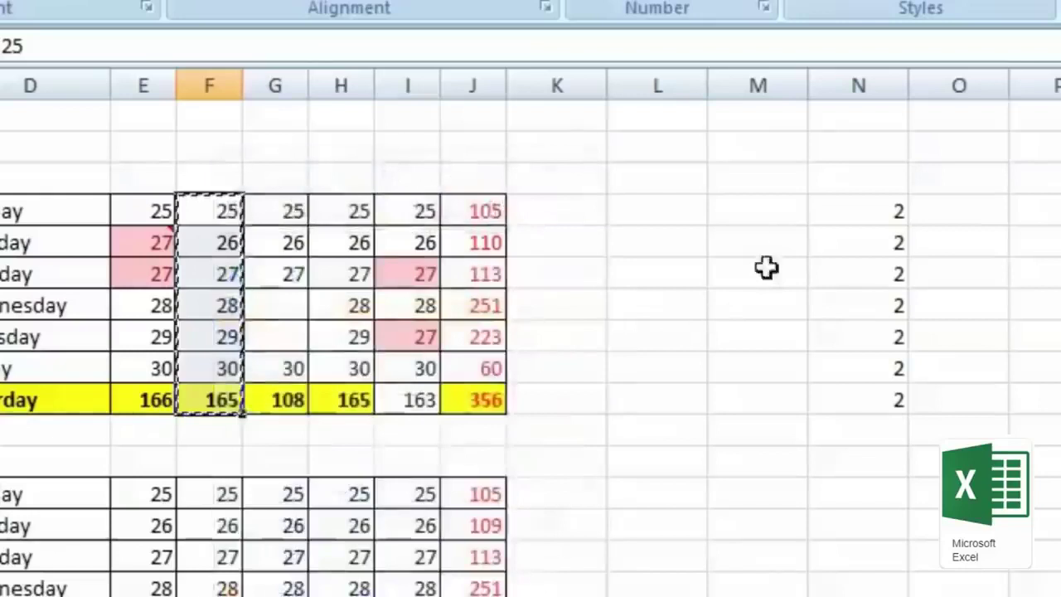
Step: Paste Special Add column F onto column N, giving 27–167, then undo it
{"action": "right_click", "coordinate": [867, 208]}
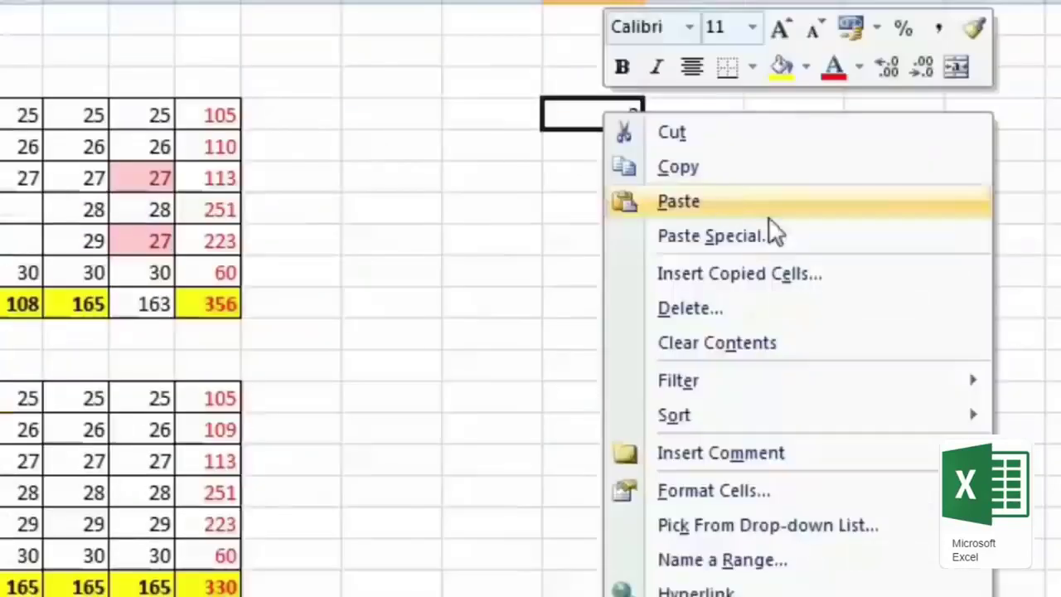
{"action": "left_click", "coordinate": [798, 237]}
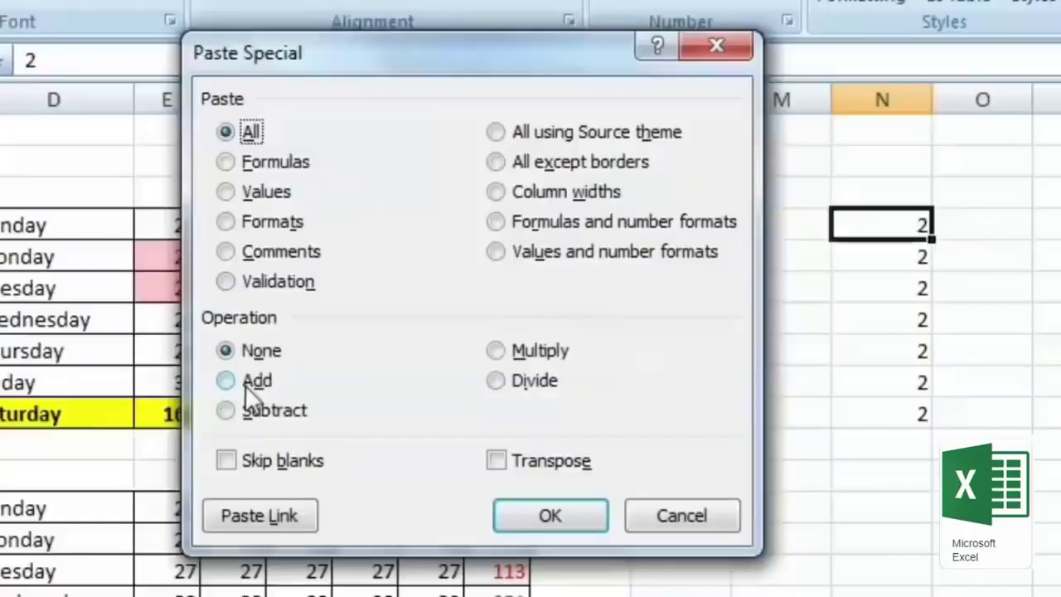
{"action": "left_click_drag", "start_coordinate": [431, 45], "coordinate": [513, 143]}
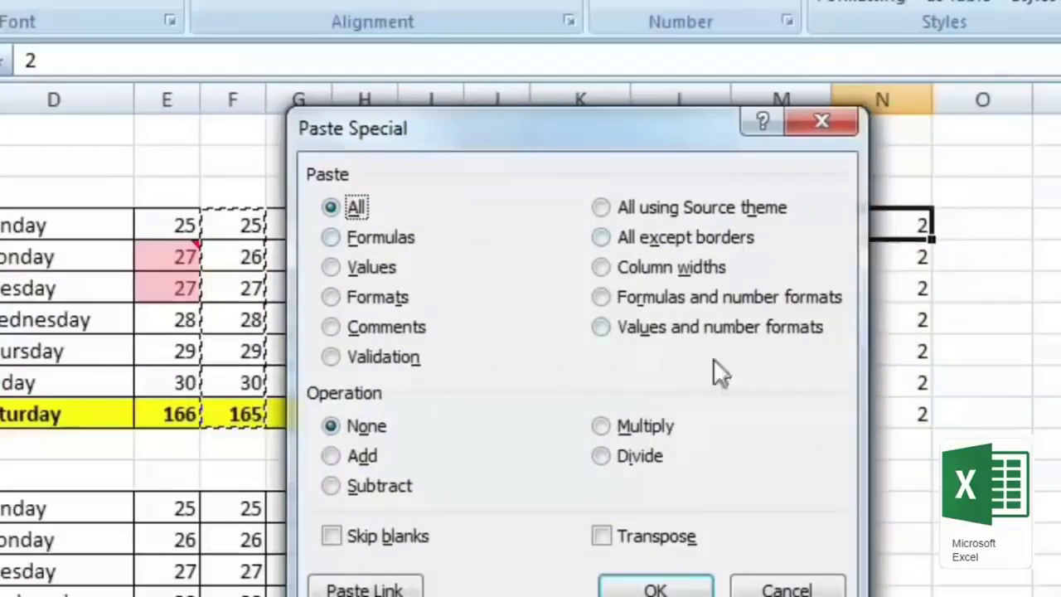
{"action": "left_click", "coordinate": [331, 456]}
{"action": "left_click", "coordinate": [671, 591]}
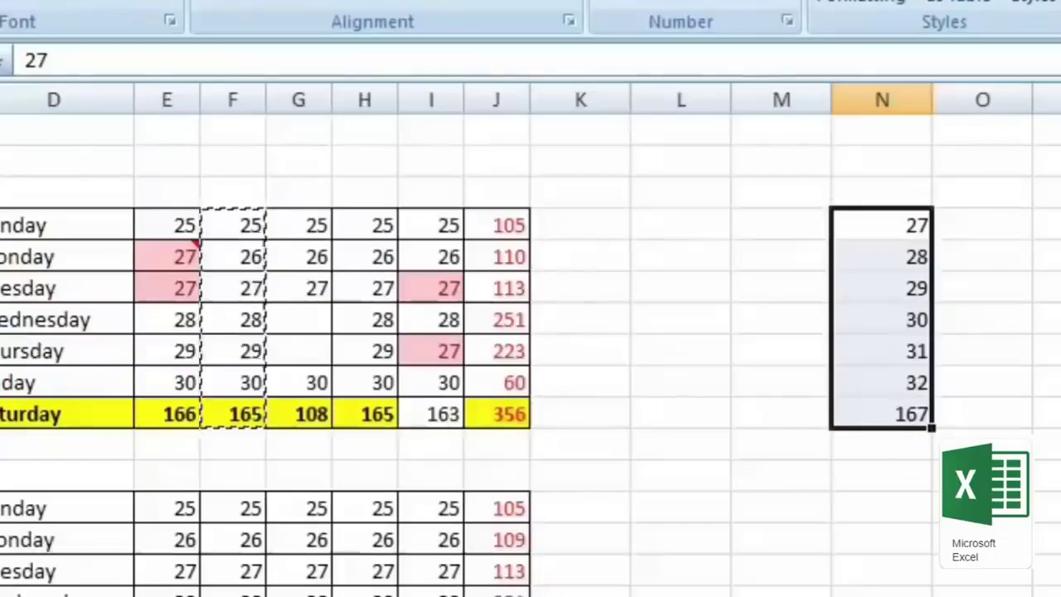
{"action": "key", "text": "ctrl+z"}
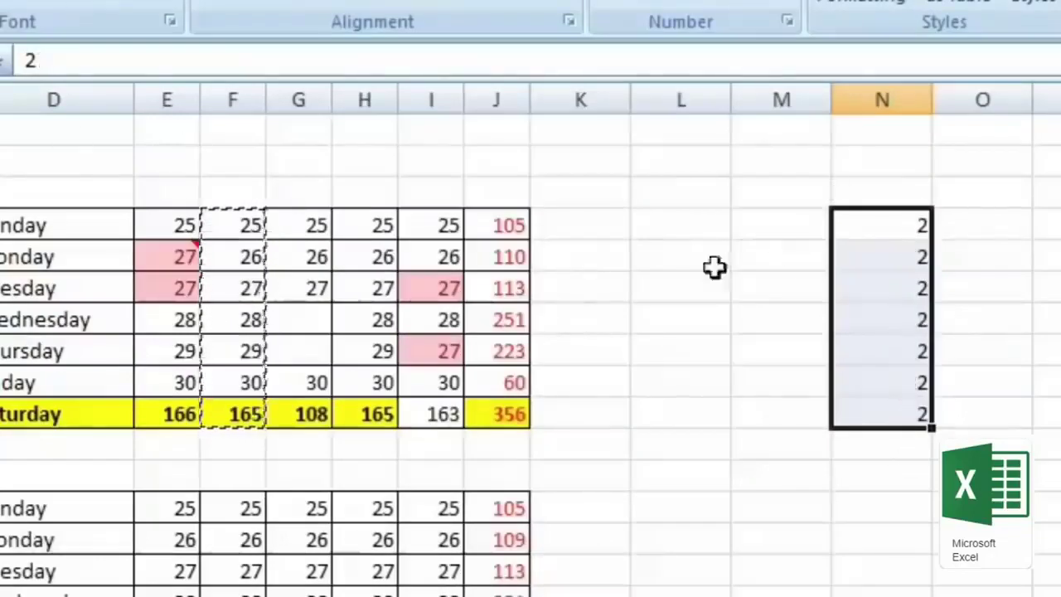
{"action": "right_click", "coordinate": [884, 242]}
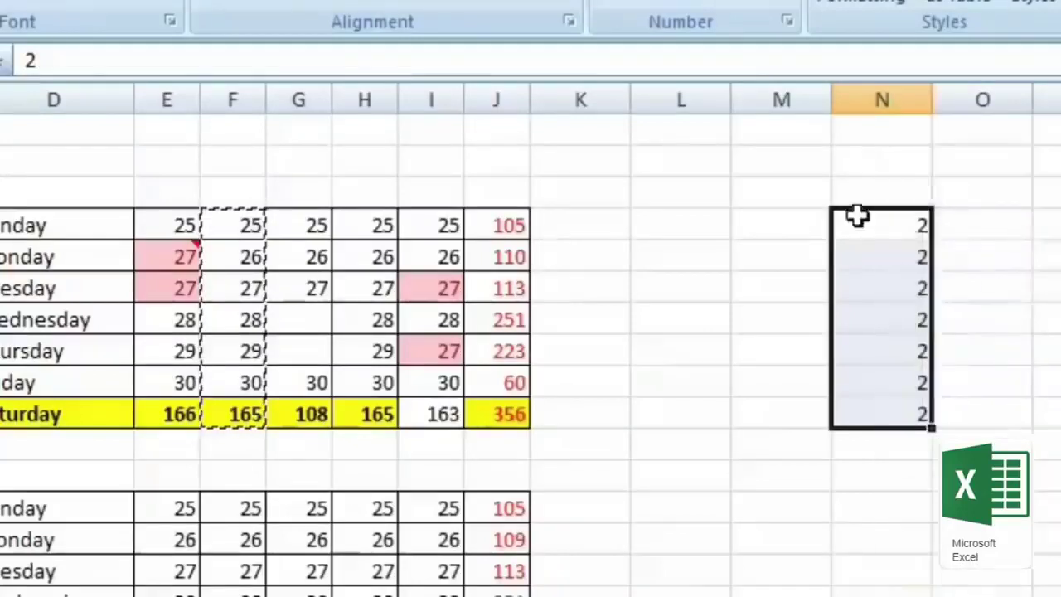
Step: Paste Special Multiply column F onto column N's 2s, giving 50 through 330
{"action": "right_click", "coordinate": [853, 214]}
{"action": "left_click", "coordinate": [971, 339]}
{"action": "left_click_drag", "start_coordinate": [983, 92], "coordinate": [476, 81]}
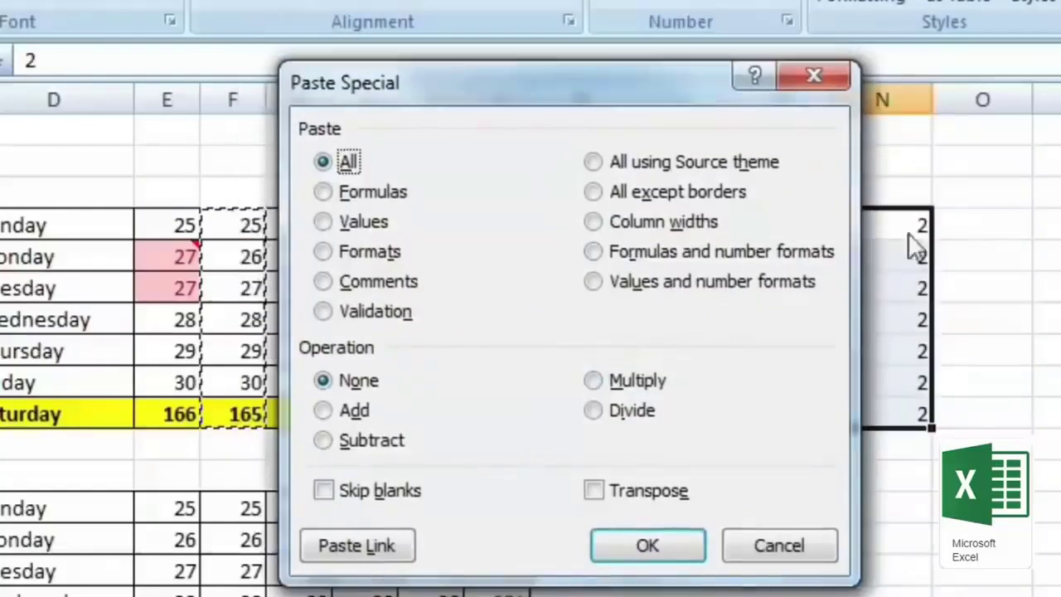
{"action": "left_click", "coordinate": [595, 379]}
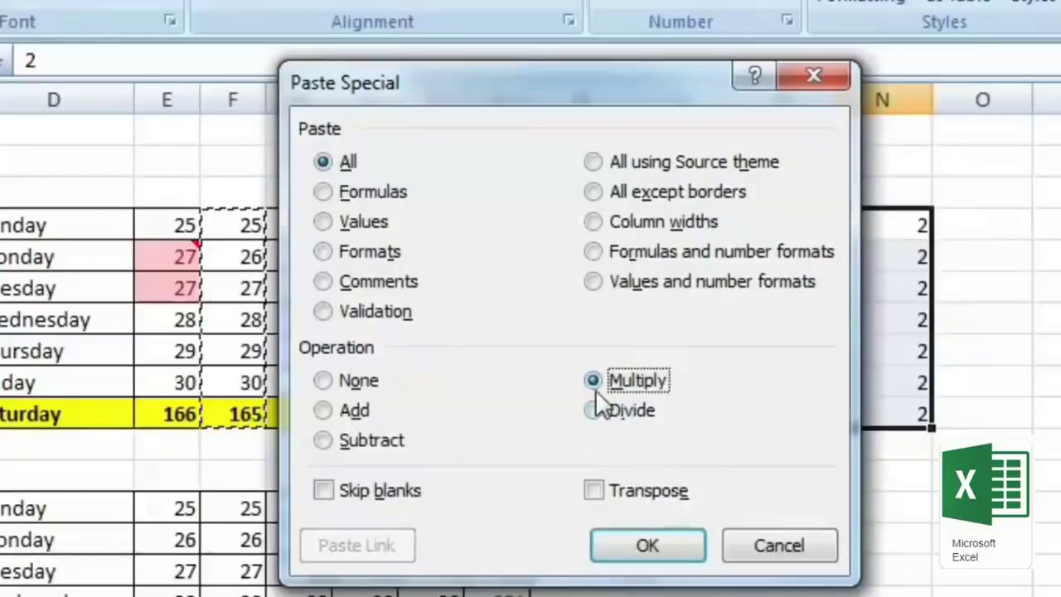
{"action": "left_click", "coordinate": [648, 549]}
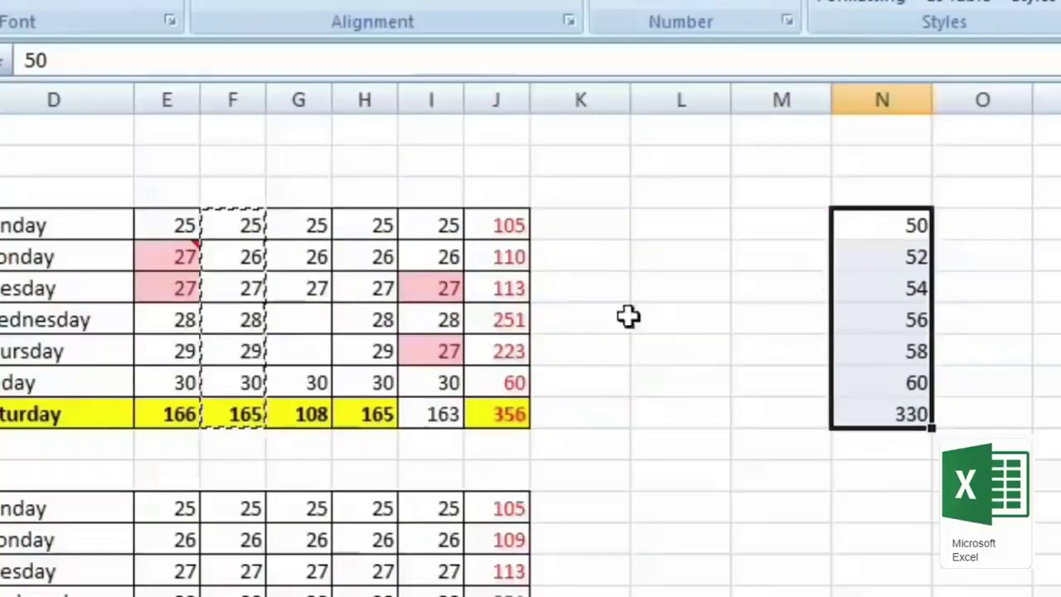
Step: Reselect column F's values in F6 through F12, then clear the selection
{"action": "left_click", "coordinate": [734, 343]}
{"action": "left_click_drag", "start_coordinate": [222, 232], "coordinate": [237, 447]}
{"action": "left_click", "coordinate": [232, 192]}
{"action": "left_click", "coordinate": [232, 224]}
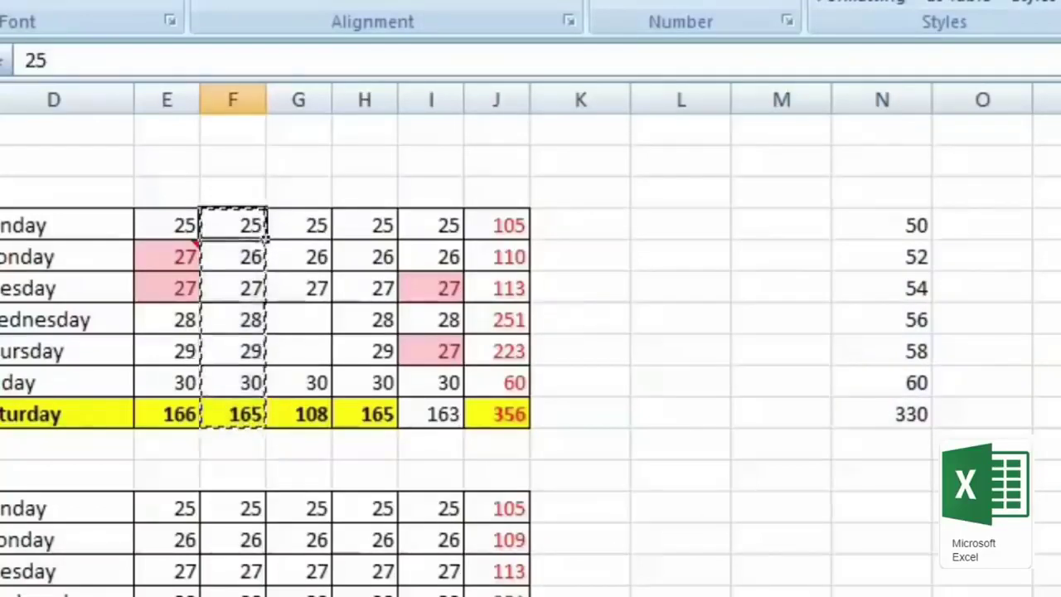
{"action": "left_click_drag", "start_coordinate": [257, 377], "coordinate": [261, 419]}
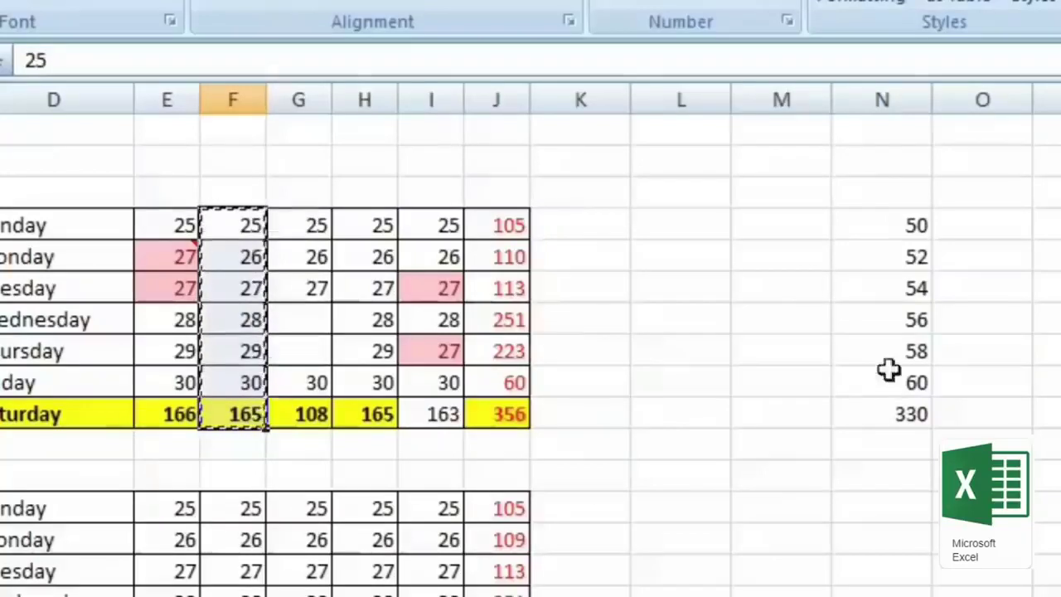
{"action": "left_click", "coordinate": [811, 358]}
Step: Refill N6:N12 with 2 in one go using Ctrl+Enter
{"action": "left_click_drag", "start_coordinate": [882, 224], "coordinate": [882, 413]}
{"action": "type", "text": "2"}
{"action": "key", "text": "ctrl+Return"}
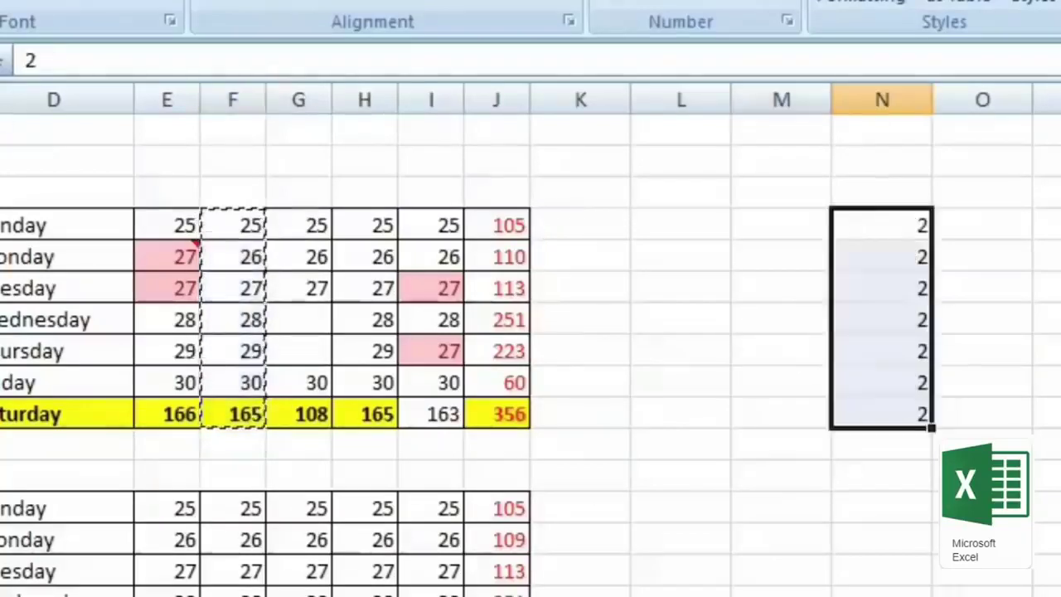
Step: Paste column F onto N6:N12 with the Divide operation, leaving -23 through -163
{"action": "right_click", "coordinate": [882, 218]}
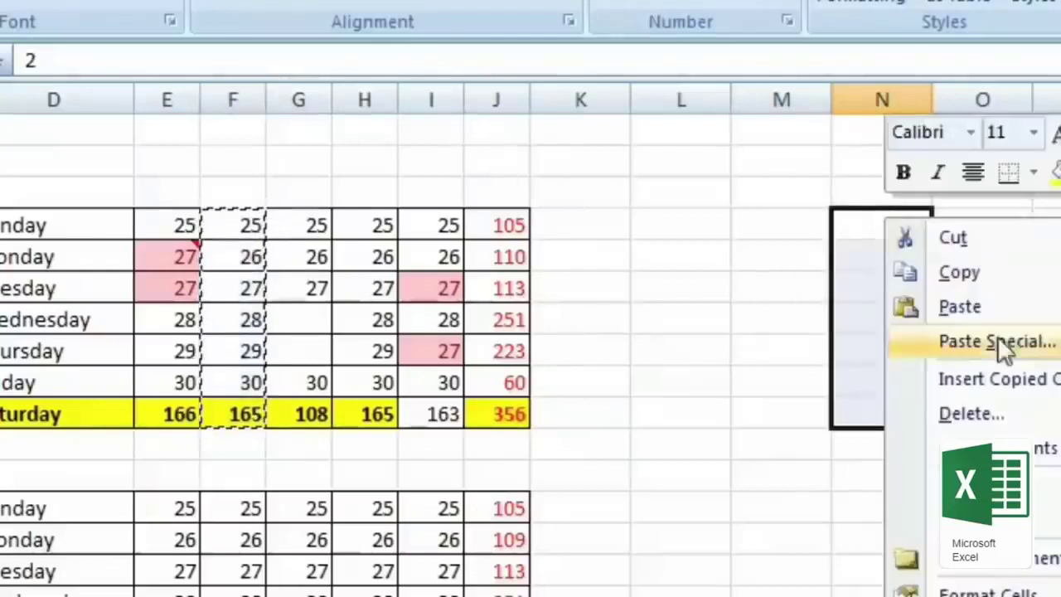
{"action": "left_click", "coordinate": [887, 222]}
{"action": "right_click", "coordinate": [887, 222]}
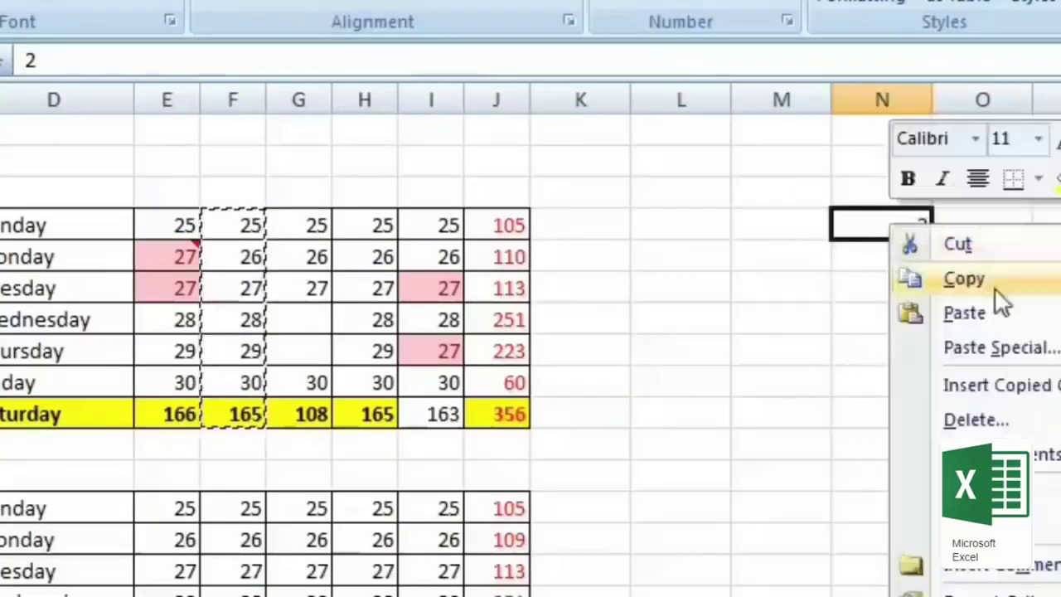
{"action": "left_click", "coordinate": [1046, 360]}
{"action": "left_click_drag", "start_coordinate": [1024, 93], "coordinate": [583, 83]}
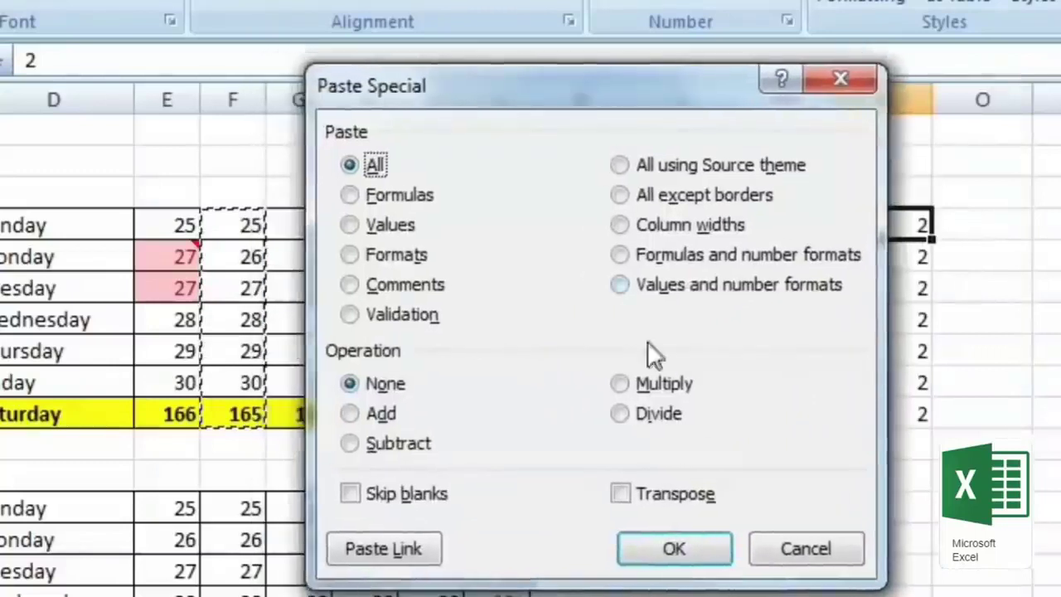
{"action": "left_click", "coordinate": [619, 414]}
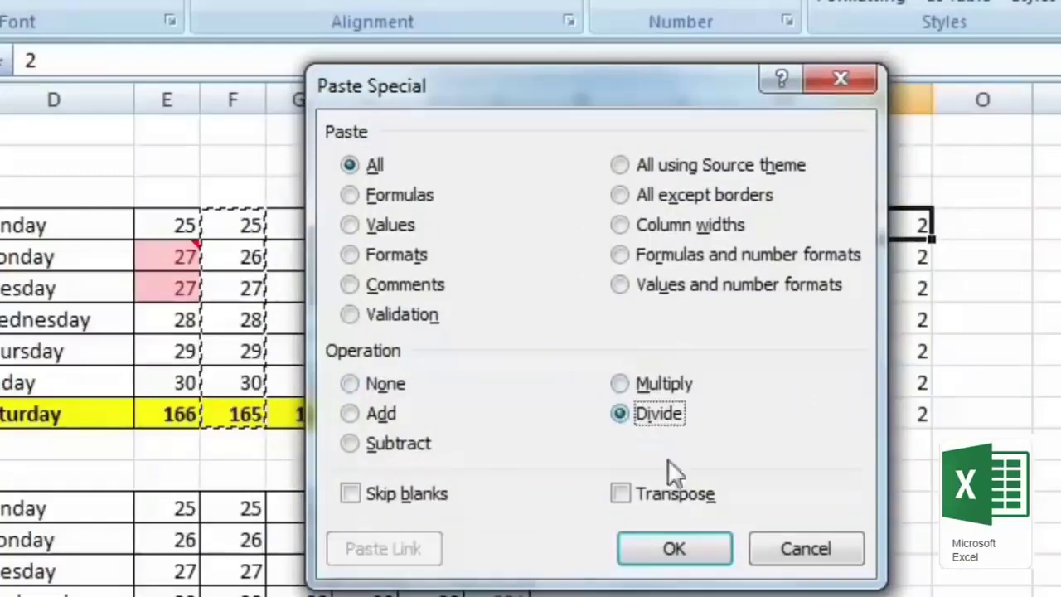
{"action": "left_click", "coordinate": [689, 549]}
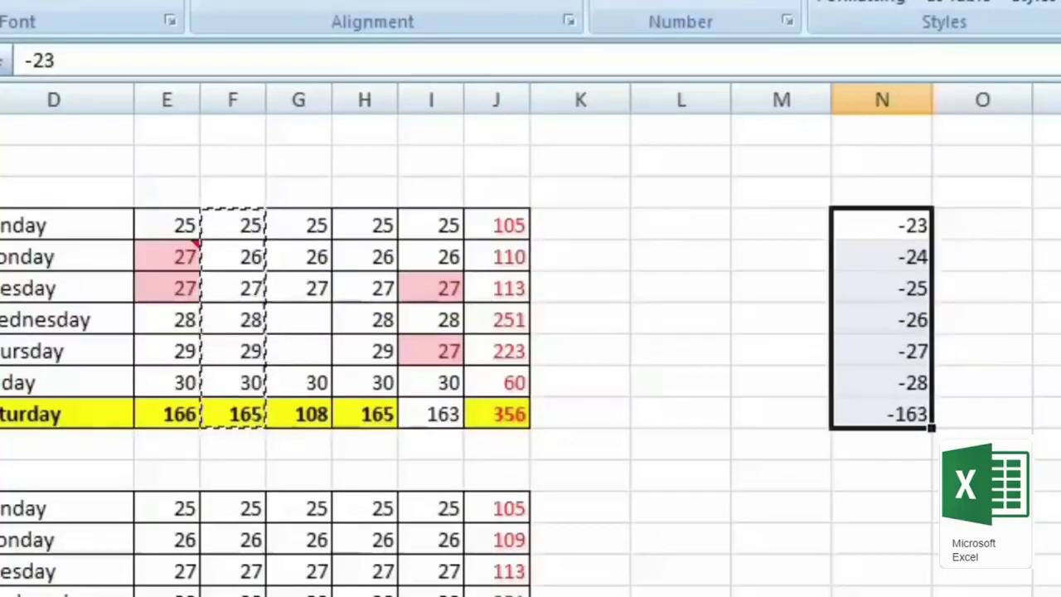
{"action": "left_click", "coordinate": [627, 320]}
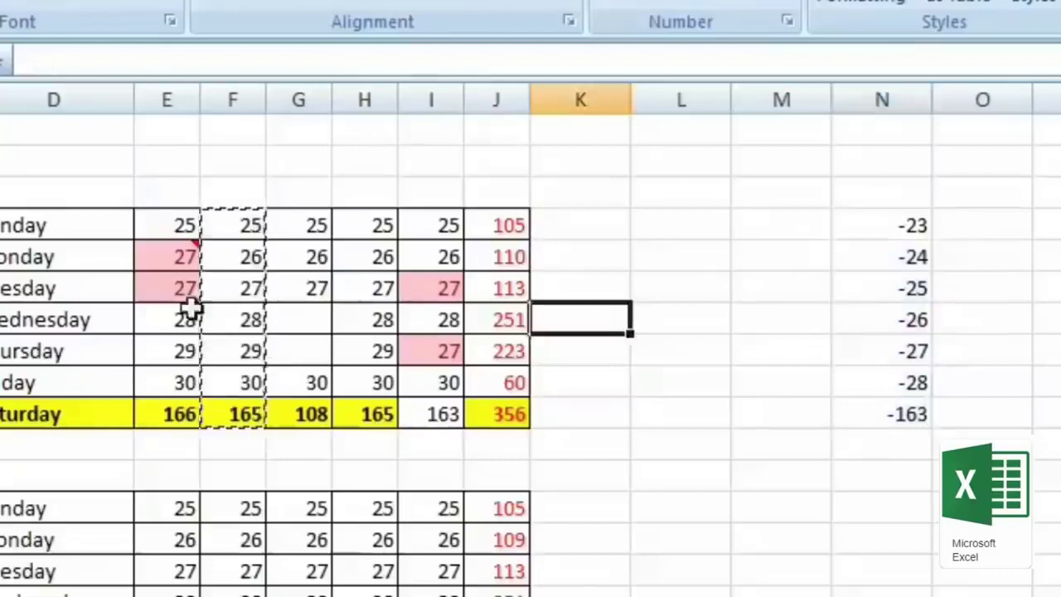
{"action": "left_click", "coordinate": [80, 226]}
Step: Copy the weekday names and paste them transposed across row 3 above the numbers
{"action": "left_click_drag", "start_coordinate": [327, 416], "coordinate": [330, 431]}
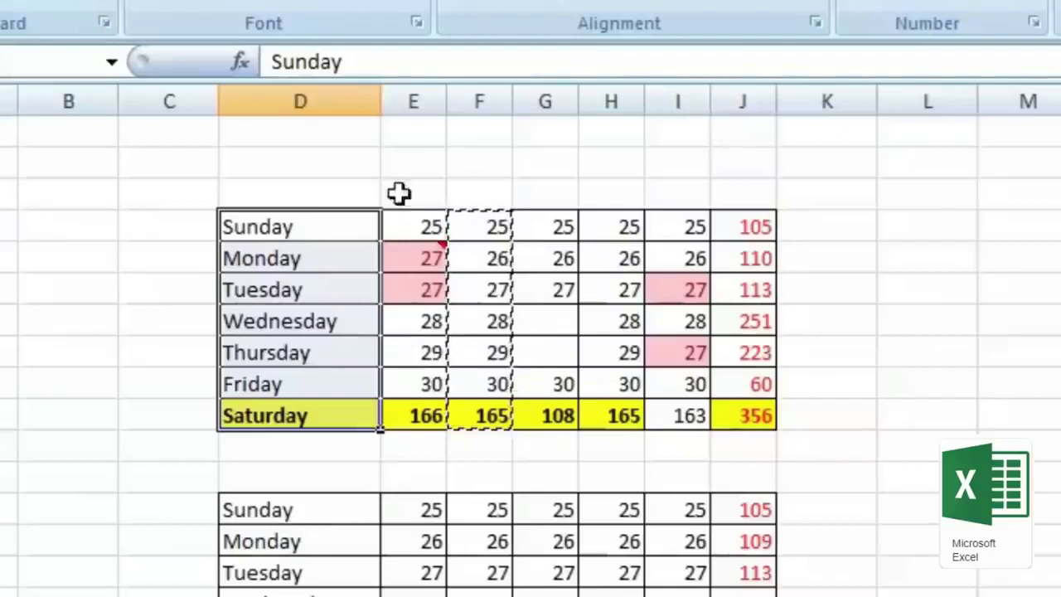
{"action": "right_click", "coordinate": [339, 229]}
{"action": "key", "text": "Escape"}
{"action": "right_click", "coordinate": [331, 300]}
{"action": "left_click", "coordinate": [436, 358]}
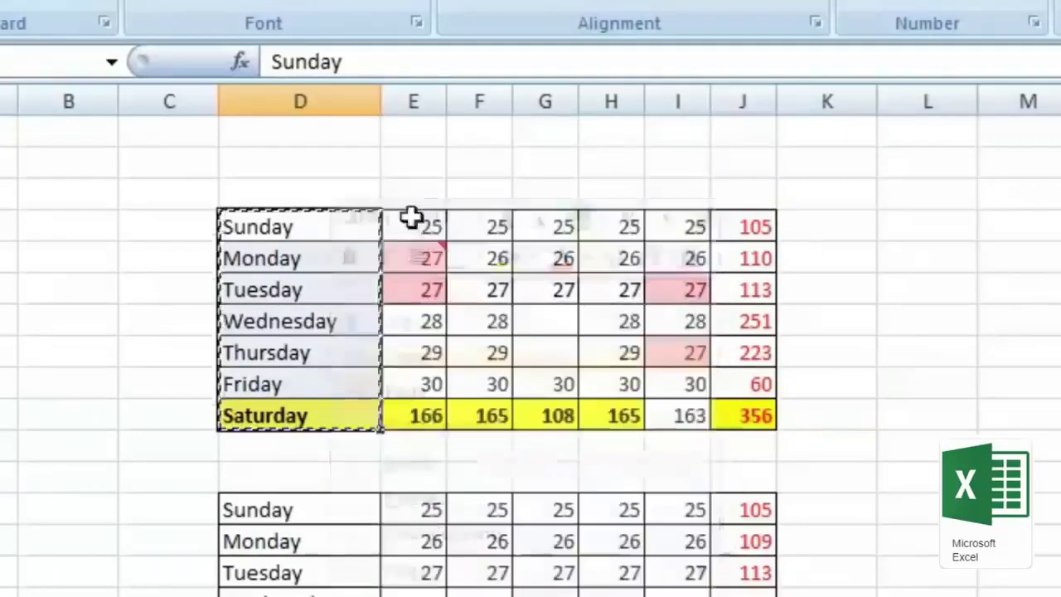
{"action": "left_click", "coordinate": [407, 190]}
{"action": "right_click", "coordinate": [407, 189]}
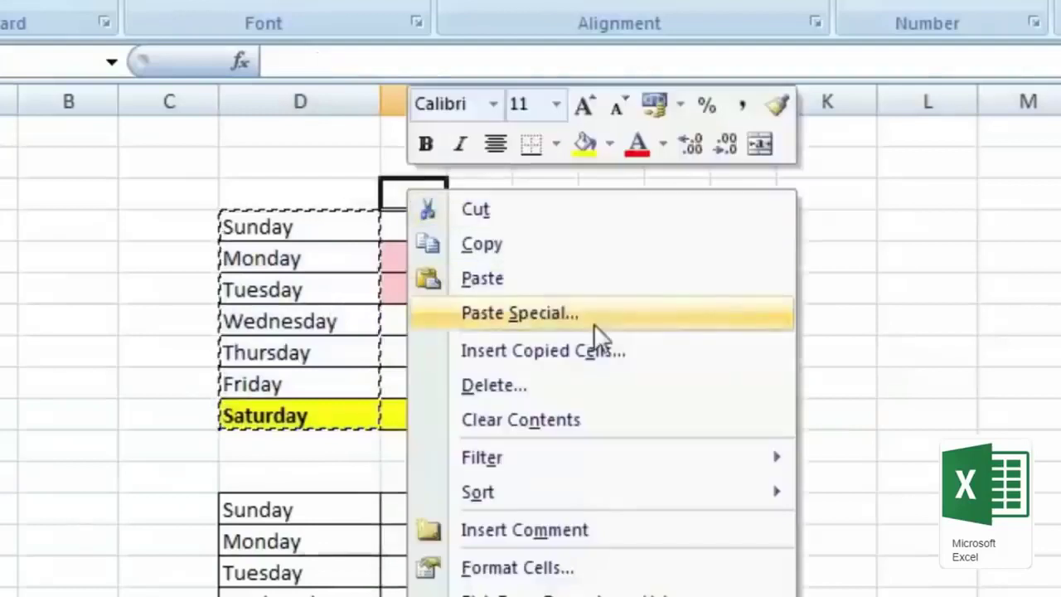
{"action": "left_click", "coordinate": [593, 321]}
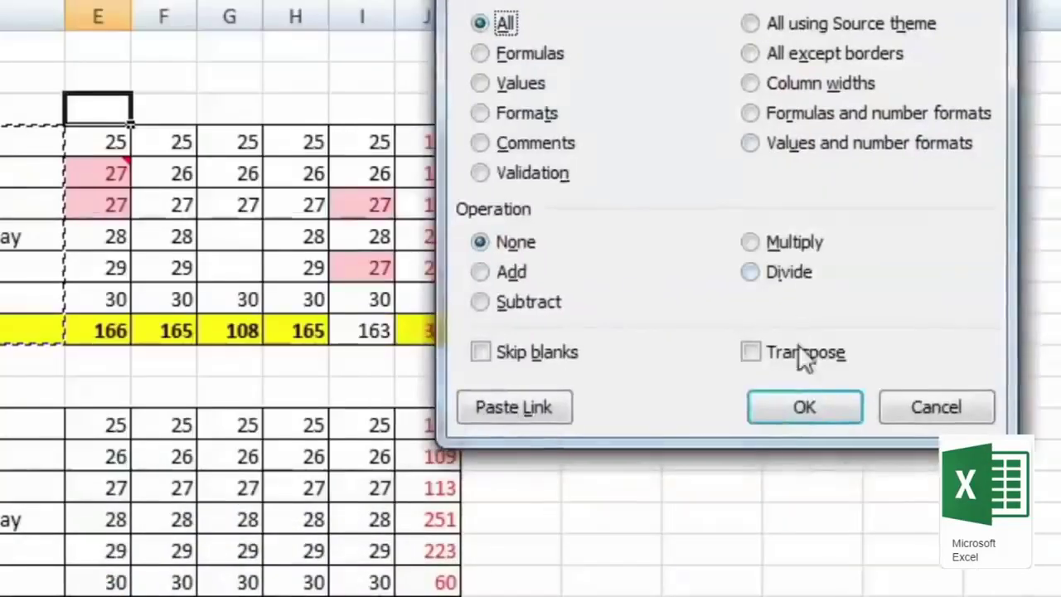
{"action": "left_click", "coordinate": [759, 354]}
{"action": "left_click", "coordinate": [805, 406]}
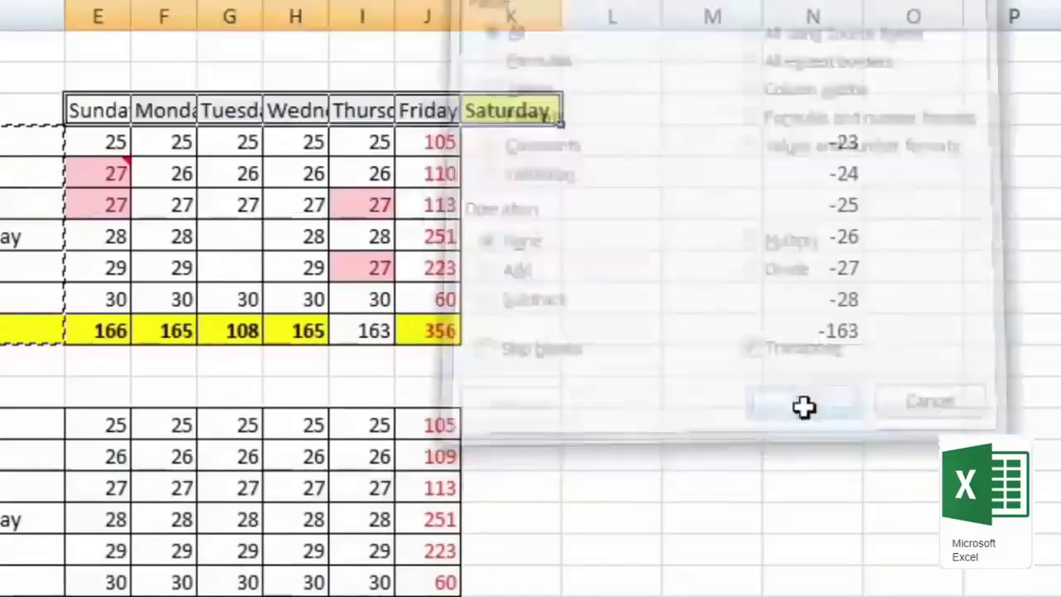
Step: Widen columns E through J, then restore them to their original width
{"action": "left_click_drag", "start_coordinate": [97, 12], "coordinate": [609, 16]}
{"action": "left_click", "coordinate": [605, 267]}
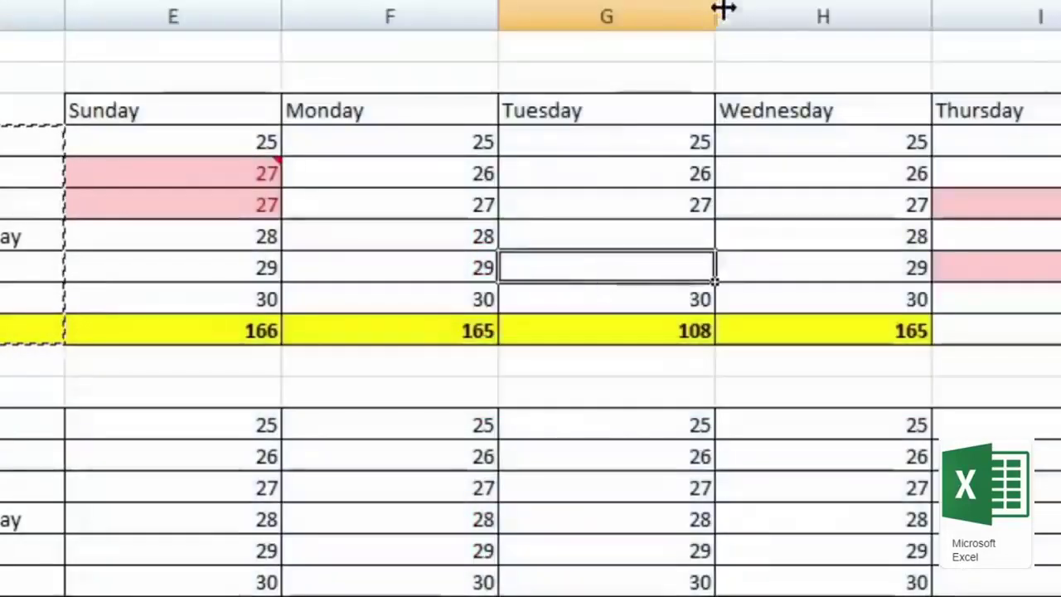
{"action": "left_click_drag", "start_coordinate": [995, 15], "coordinate": [138, 41]}
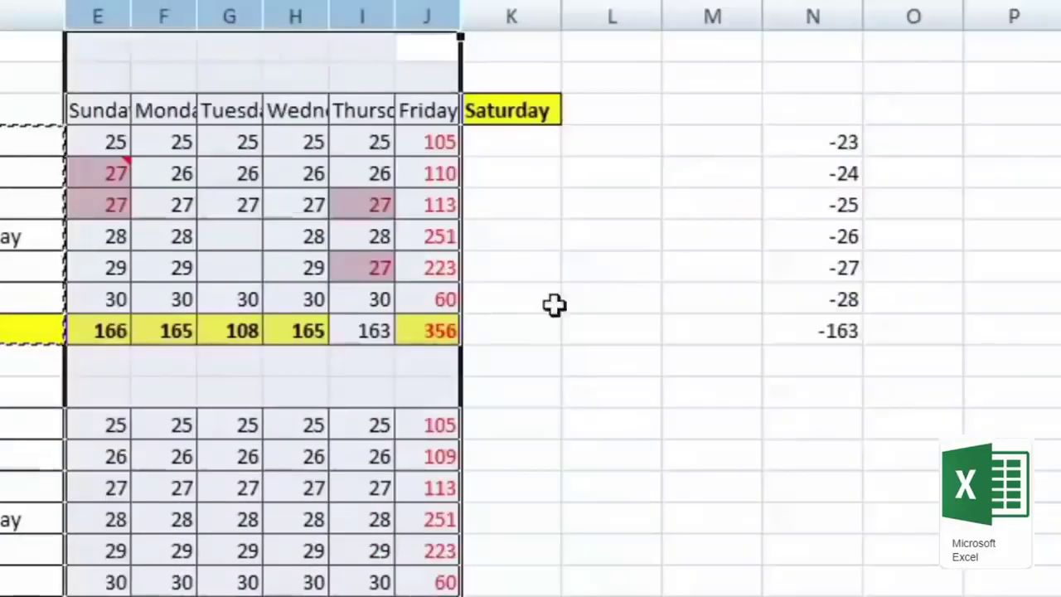
{"action": "left_click", "coordinate": [553, 304]}
{"action": "left_click_drag", "start_coordinate": [611, 346], "coordinate": [278, 482]}
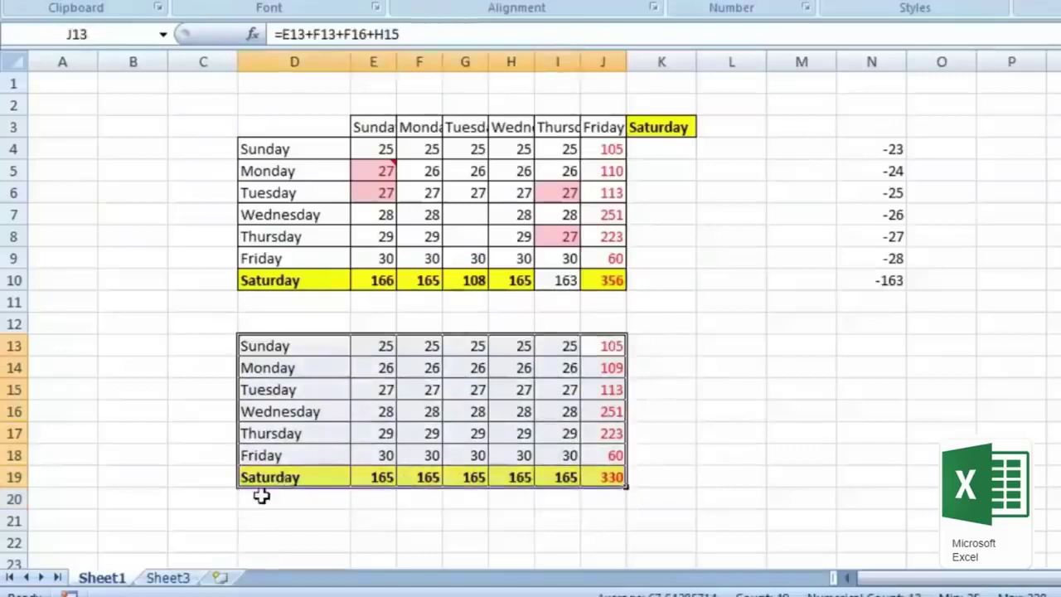
Step: Copy the lower days table D13:J19 and paste it at A1 on Sheet3
{"action": "right_click", "coordinate": [311, 368]}
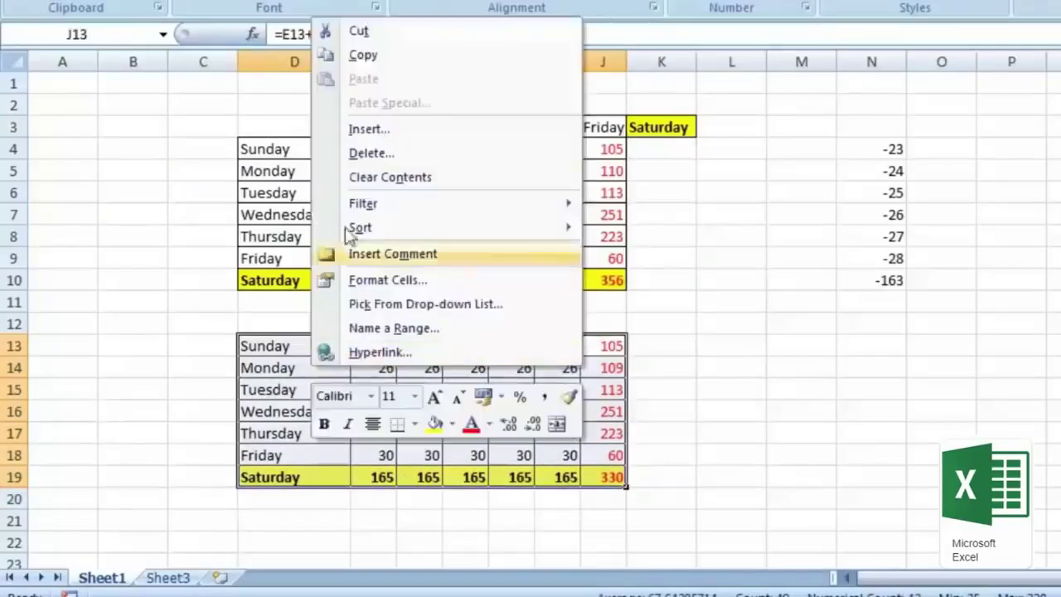
{"action": "left_click", "coordinate": [362, 55]}
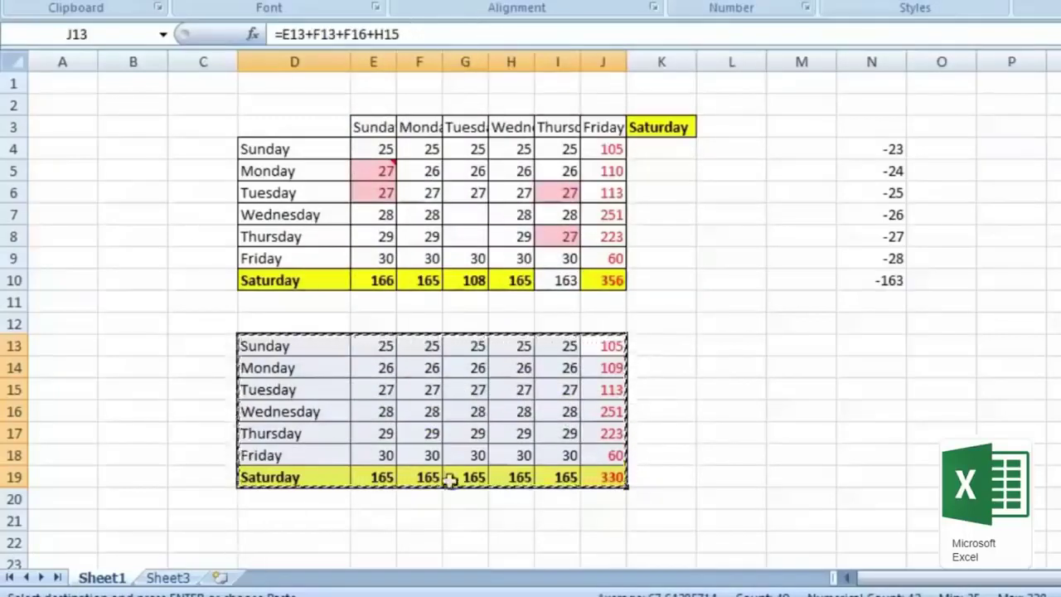
{"action": "left_click", "coordinate": [167, 577]}
{"action": "right_click", "coordinate": [68, 82]}
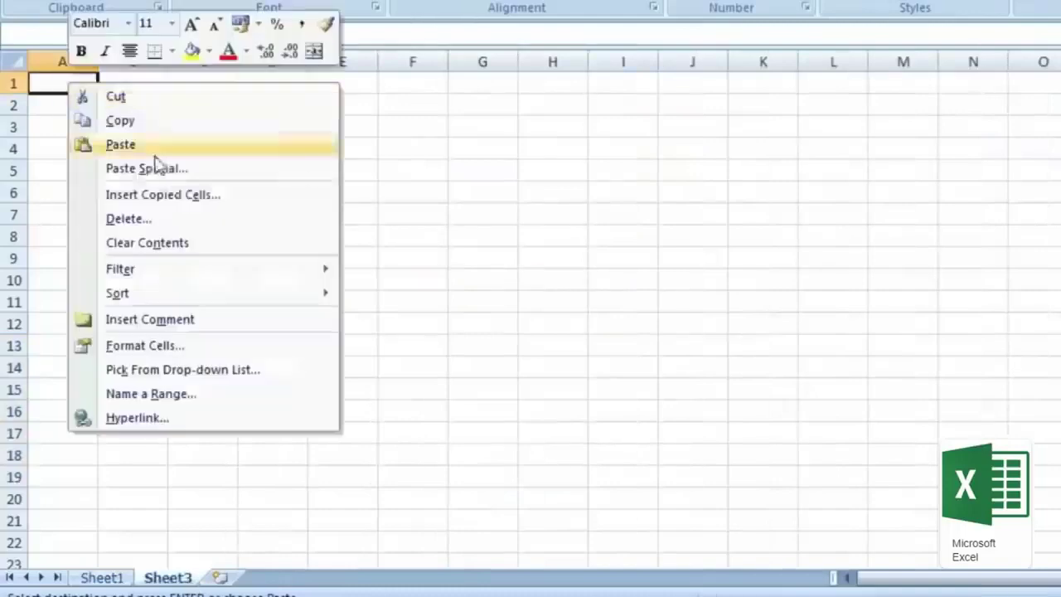
{"action": "left_click", "coordinate": [157, 143]}
{"action": "left_click", "coordinate": [382, 404]}
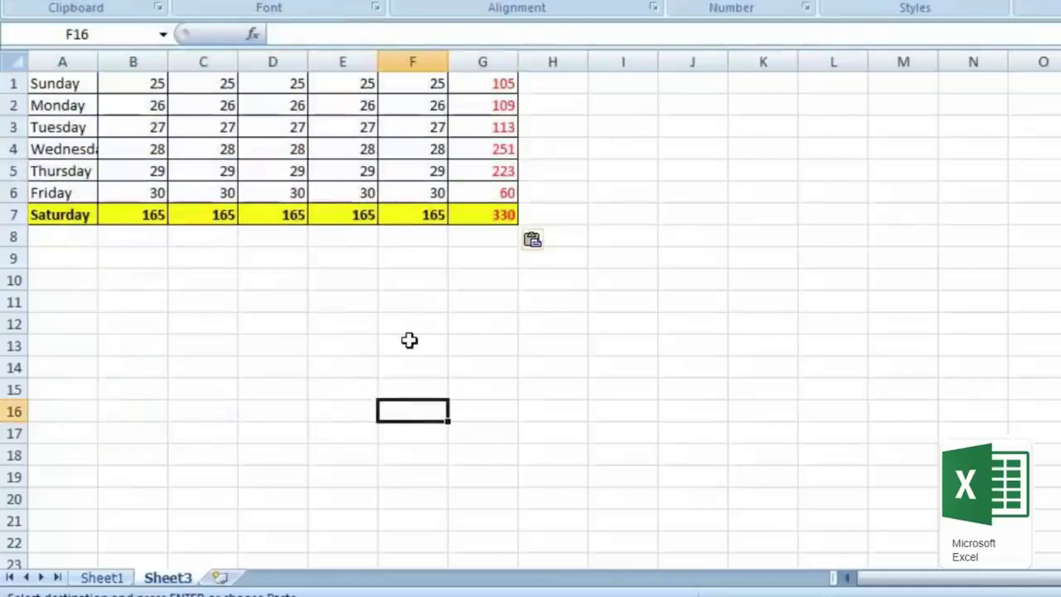
Step: Undo the paste, then copy the table again and re-paste it into Sheet3's A1:G7
{"action": "left_click_drag", "start_coordinate": [473, 61], "coordinate": [138, 62]}
{"action": "key", "text": "ctrl+z"}
{"action": "key", "text": "ctrl+z"}
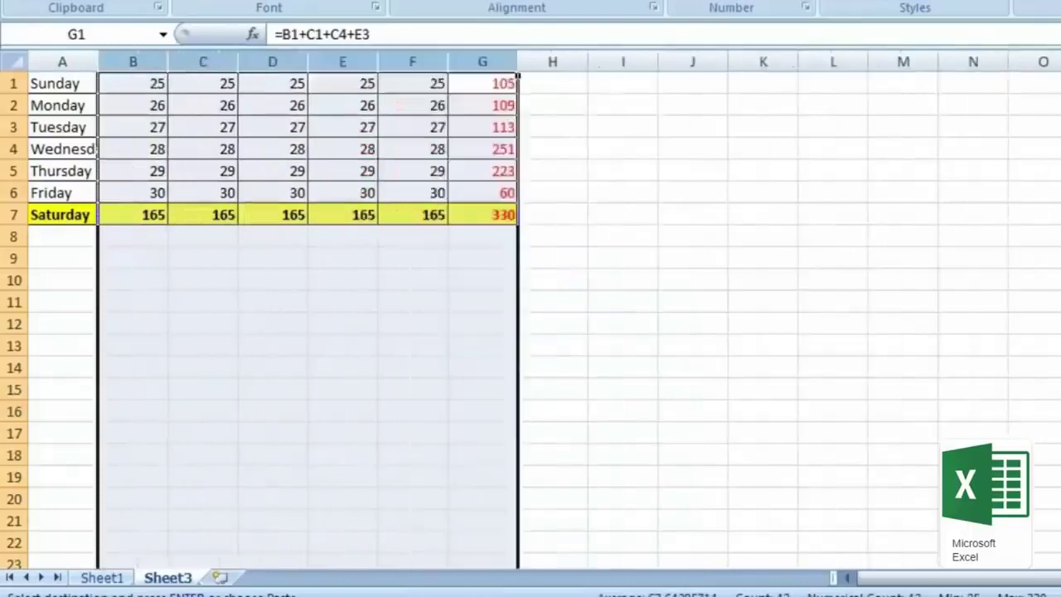
{"action": "left_click", "coordinate": [317, 448]}
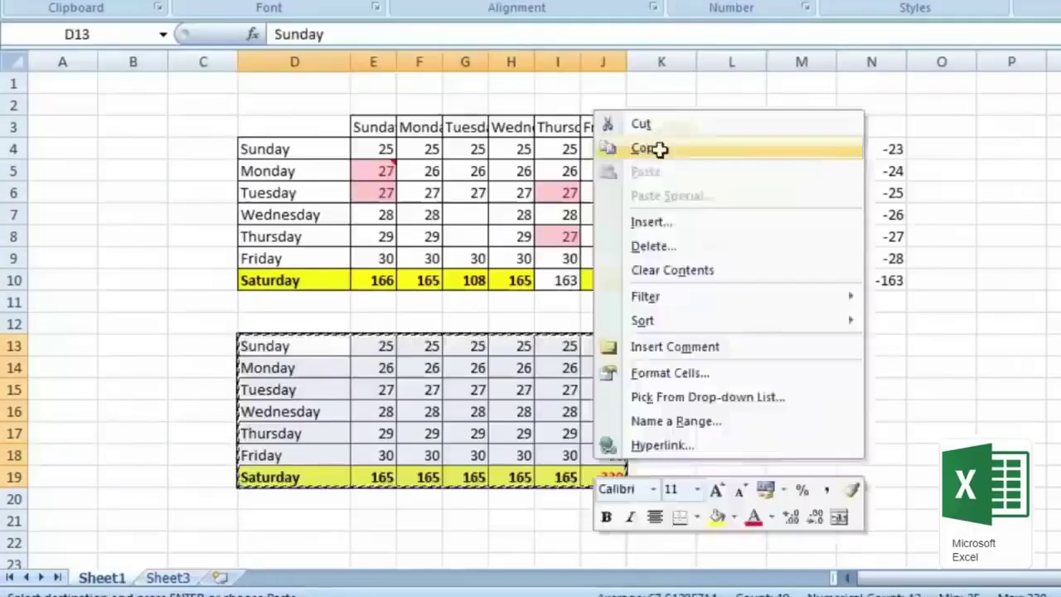
{"action": "left_click", "coordinate": [658, 146]}
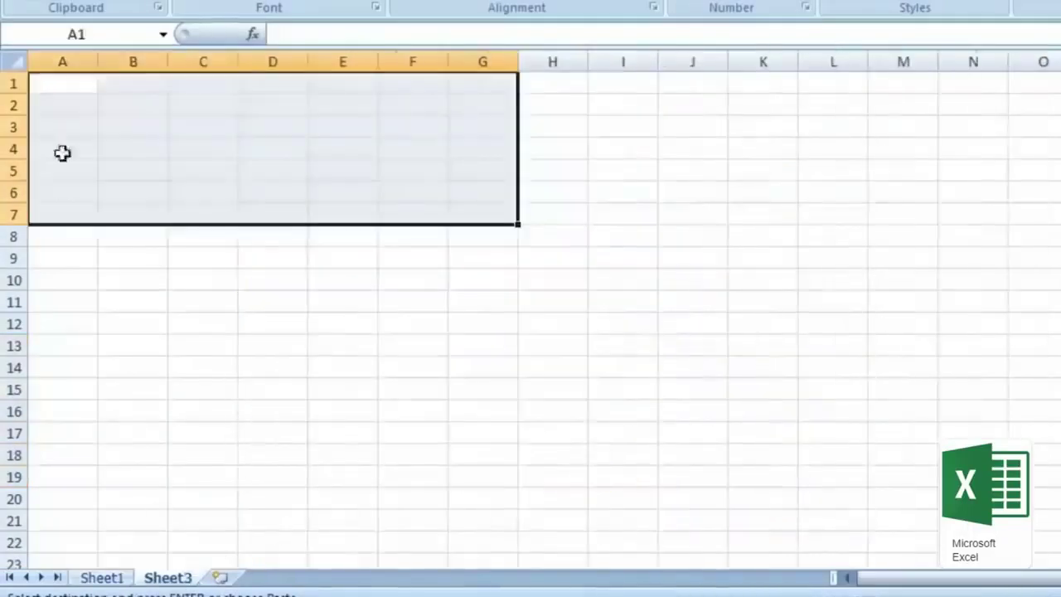
{"action": "right_click", "coordinate": [73, 84]}
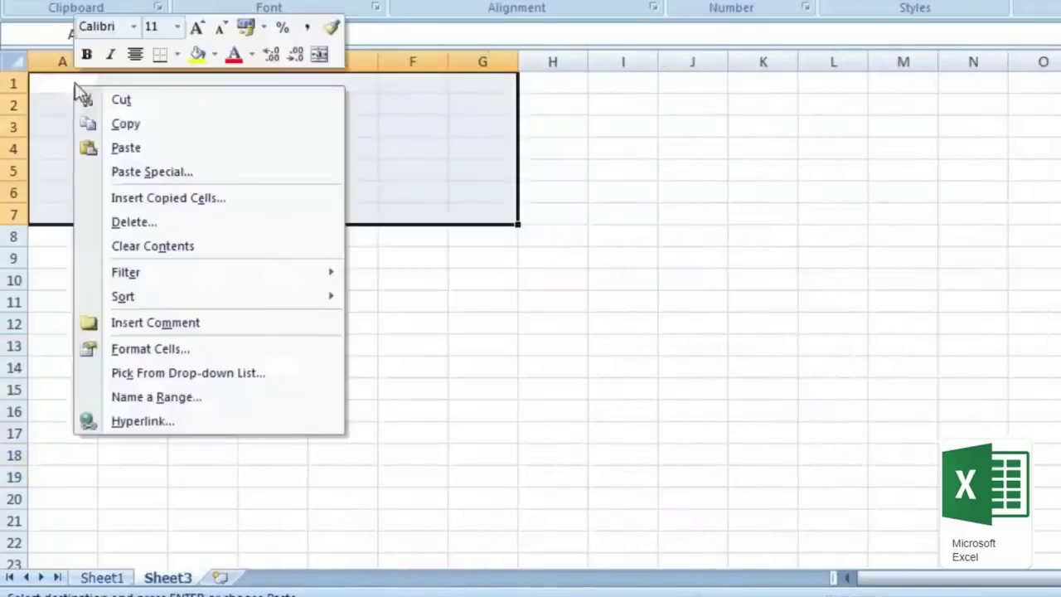
{"action": "left_click", "coordinate": [228, 149]}
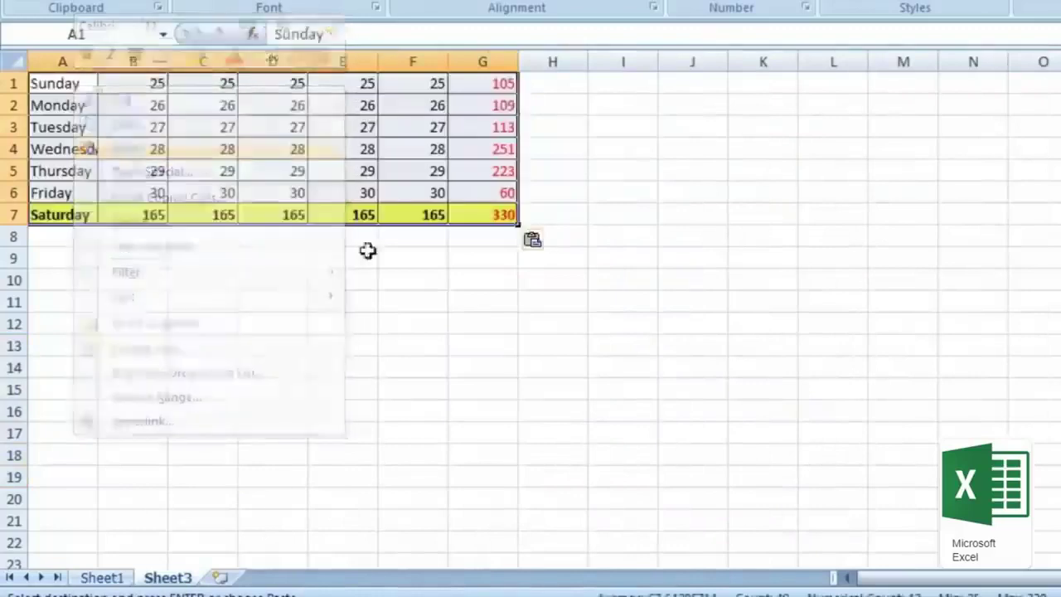
{"action": "left_click", "coordinate": [483, 323]}
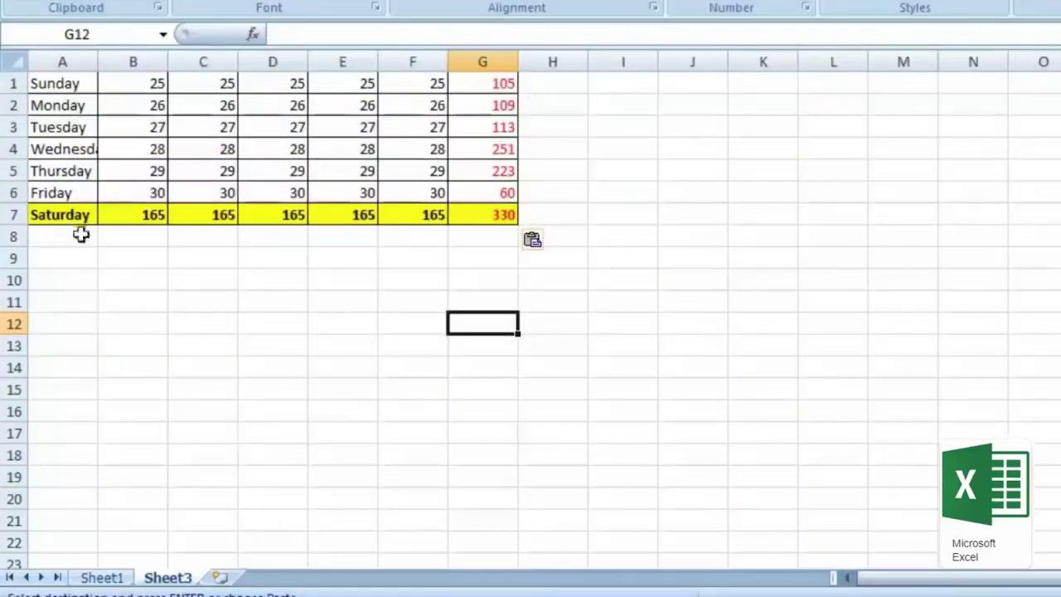
Step: Apply the lower table's column widths to Sheet3 at A1 via Paste Special Column widths
{"action": "left_click", "coordinate": [101, 577]}
{"action": "right_click", "coordinate": [323, 406]}
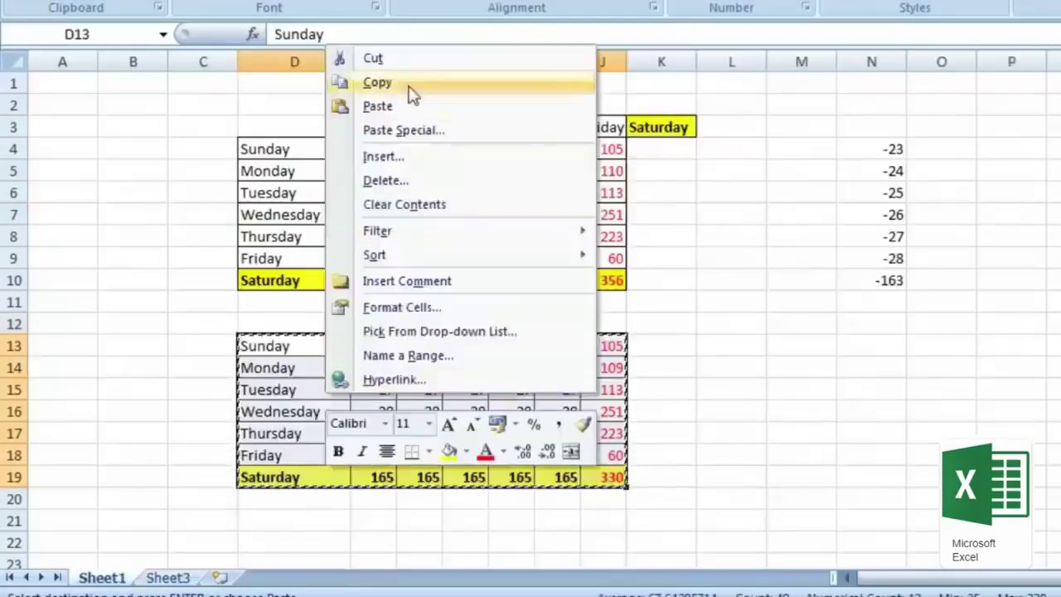
{"action": "left_click", "coordinate": [397, 83]}
{"action": "left_click", "coordinate": [169, 577]}
{"action": "right_click", "coordinate": [83, 87]}
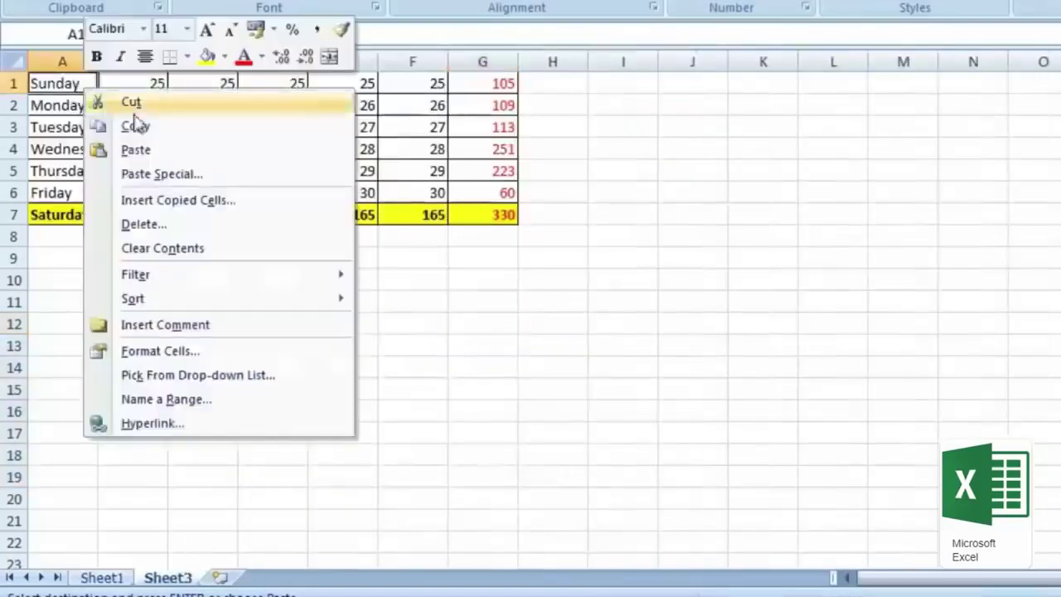
{"action": "left_click", "coordinate": [211, 179]}
{"action": "left_click_drag", "start_coordinate": [249, 15], "coordinate": [884, 48]}
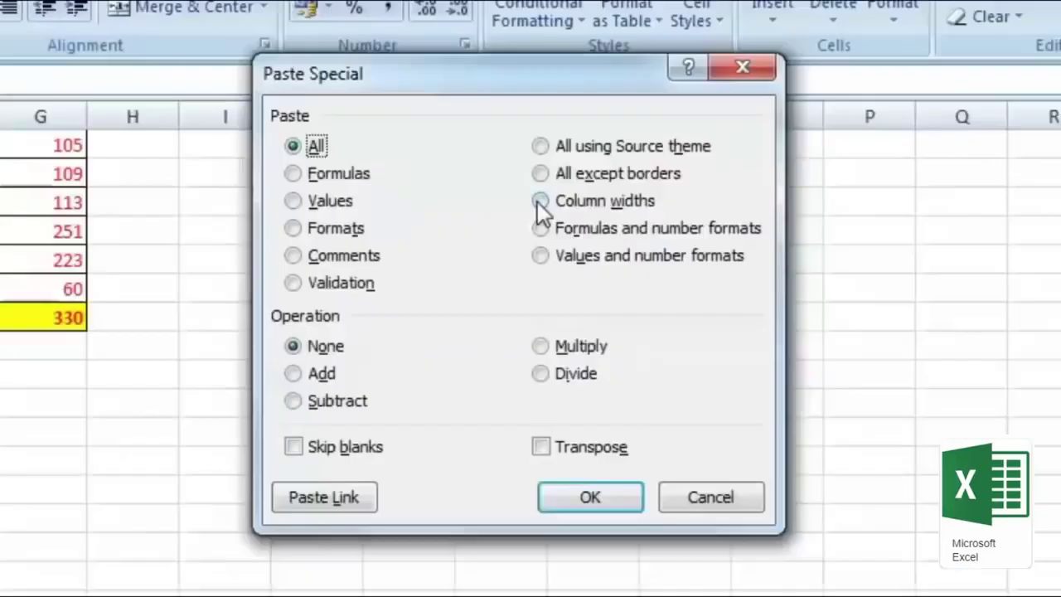
{"action": "left_click", "coordinate": [539, 200]}
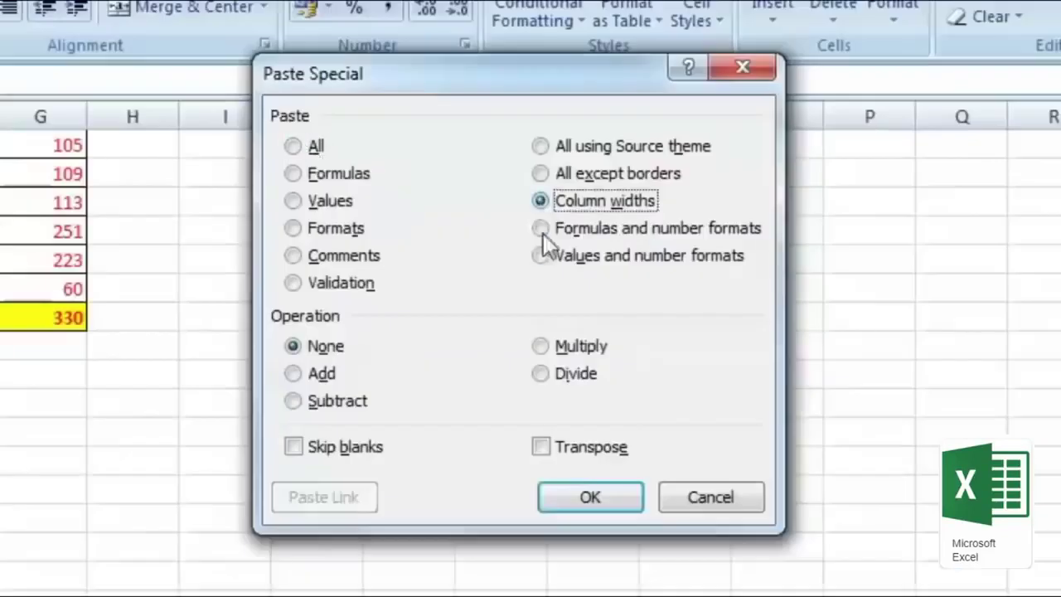
{"action": "left_click", "coordinate": [590, 497]}
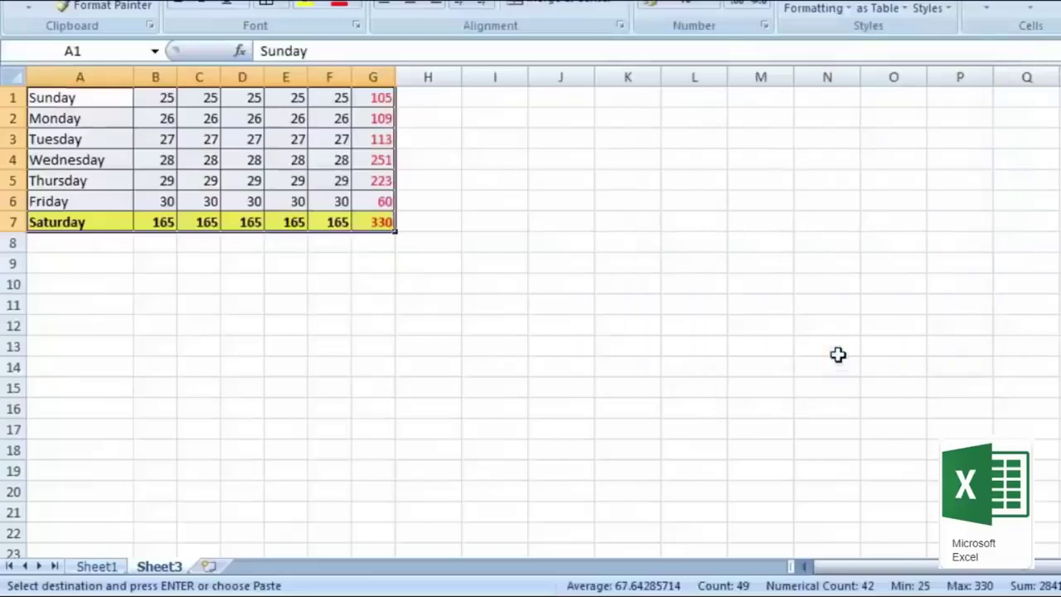
{"action": "left_click", "coordinate": [838, 354]}
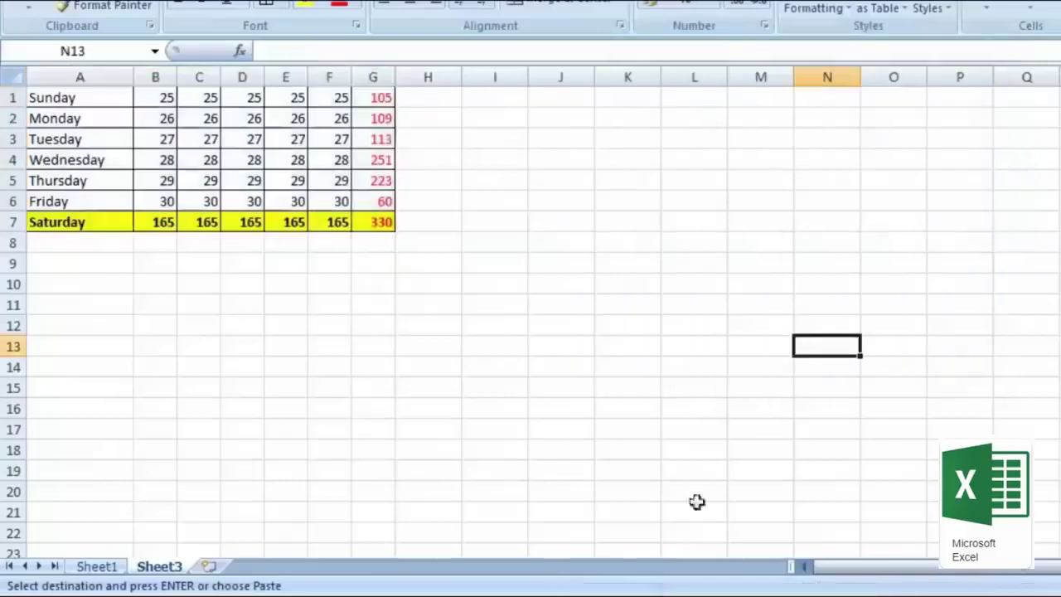
{"action": "left_click", "coordinate": [97, 570]}
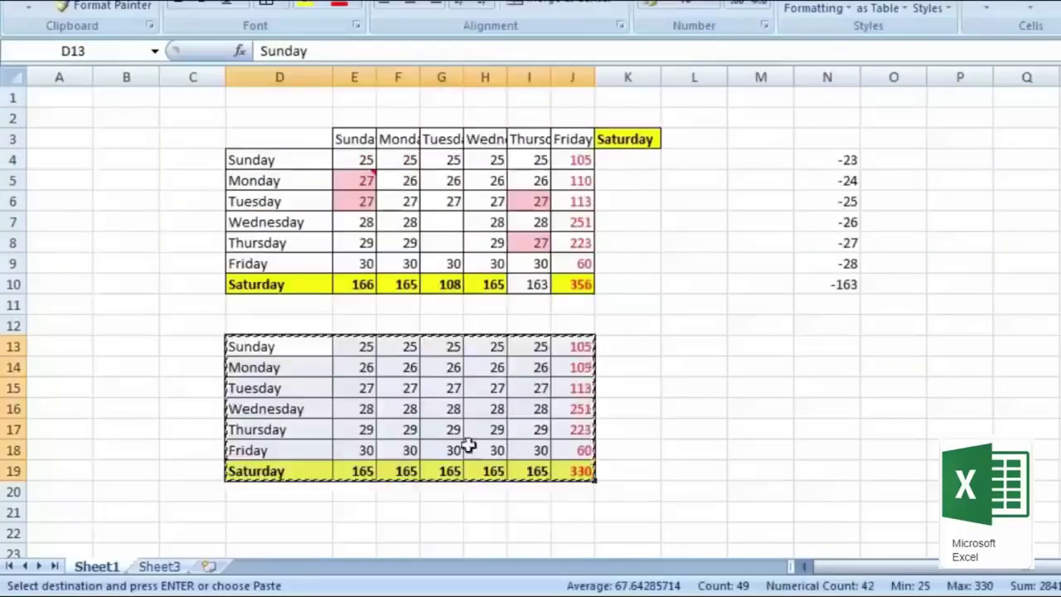
{"action": "left_click", "coordinate": [159, 566]}
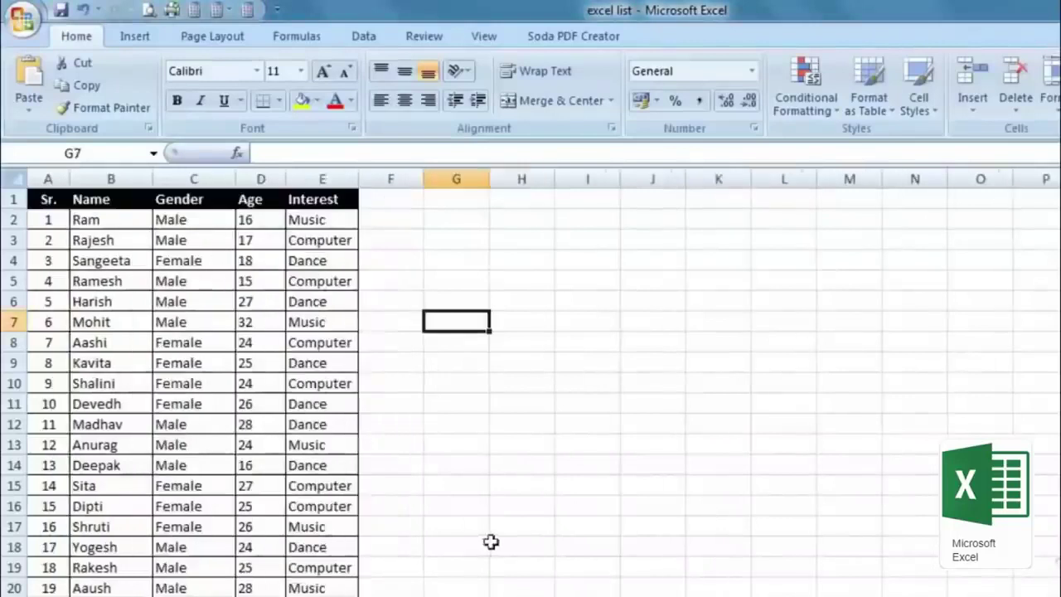
Step: Show the student table in Print Preview from the Quick Access Toolbar, then close it
{"action": "left_click", "coordinate": [491, 541]}
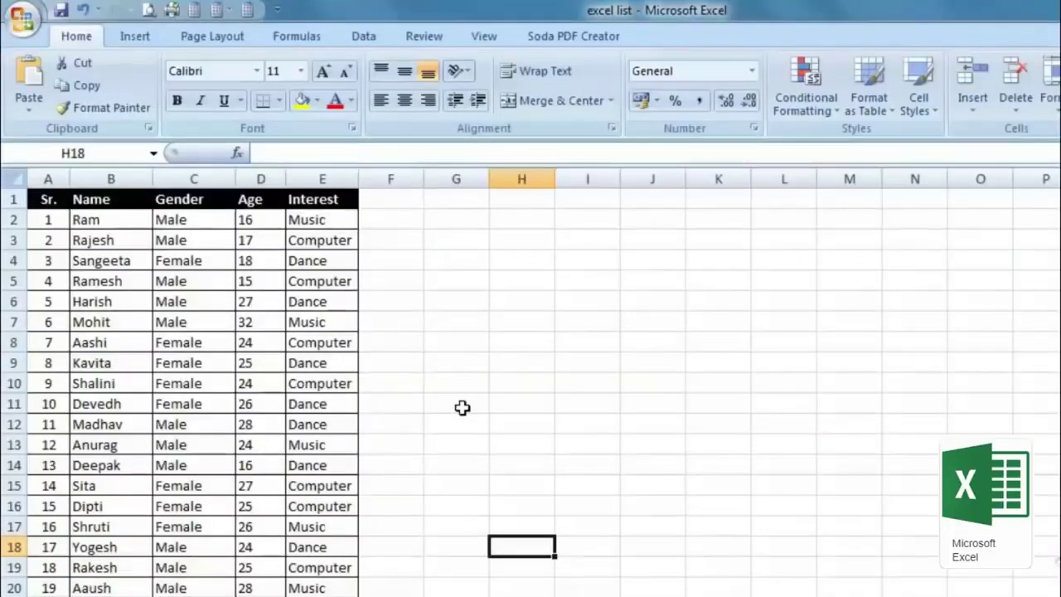
{"action": "scroll", "coordinate": [479, 481], "scroll_direction": "right", "scroll_amount": 1}
{"action": "scroll", "coordinate": [479, 481], "scroll_direction": "left", "scroll_amount": 1}
{"action": "scroll", "coordinate": [479, 481], "scroll_direction": "down", "scroll_amount": 15}
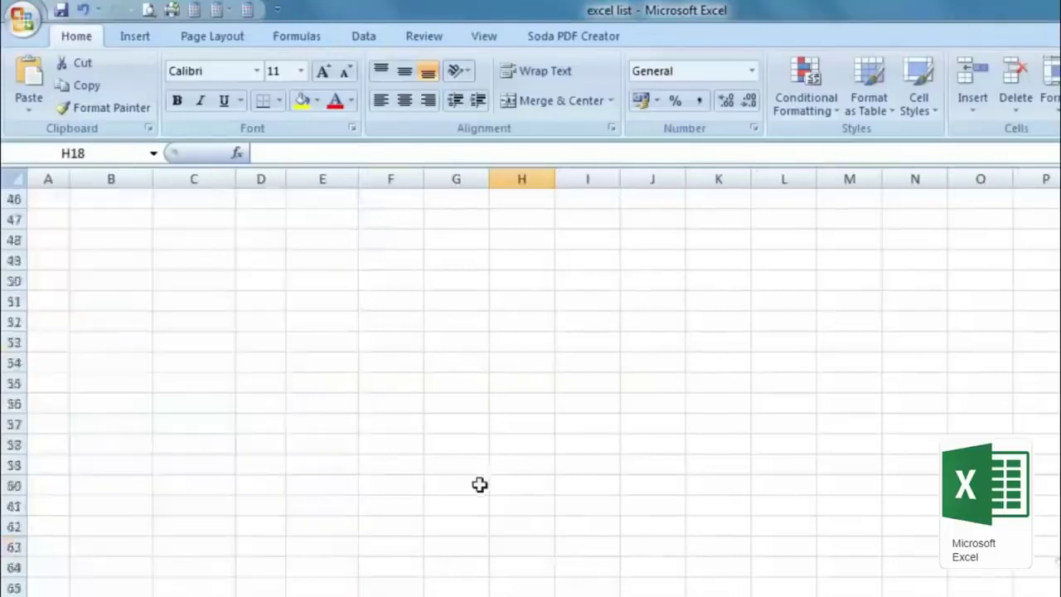
{"action": "scroll", "coordinate": [479, 484], "scroll_direction": "up", "scroll_amount": 15}
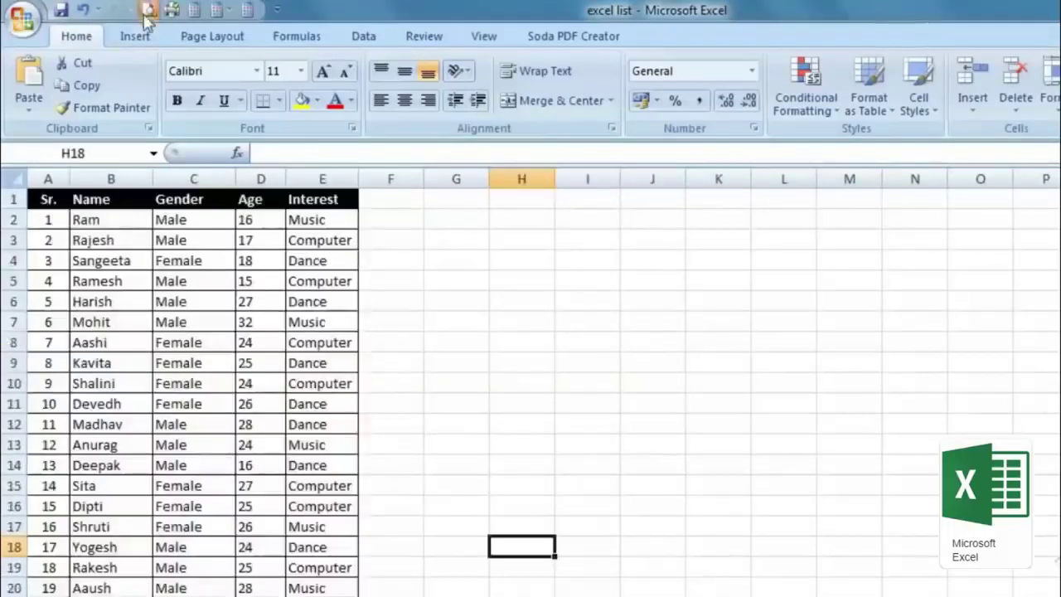
{"action": "left_click", "coordinate": [146, 11]}
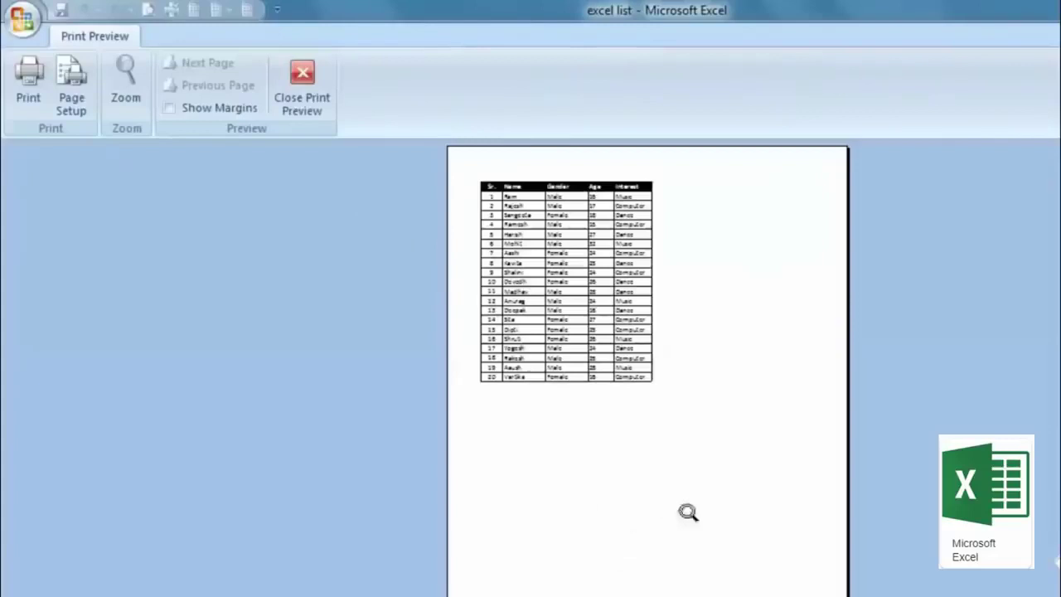
{"action": "left_click", "coordinate": [302, 89]}
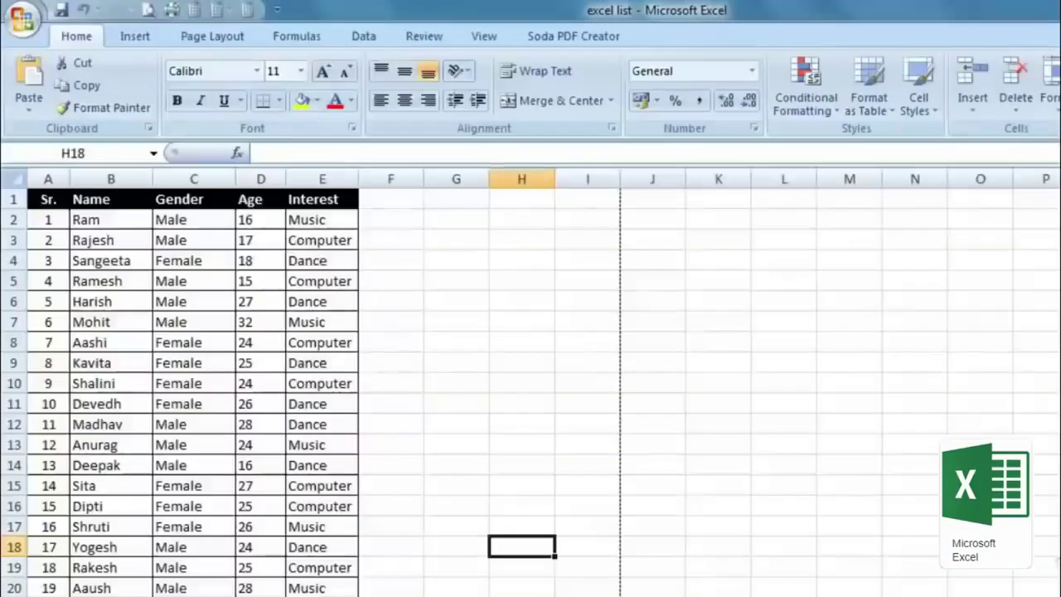
{"action": "scroll", "coordinate": [848, 445], "scroll_direction": "down", "scroll_amount": 19}
Step: Reopen Print Preview with Ctrl+F2 and close it again
{"action": "scroll", "coordinate": [848, 447], "scroll_direction": "up", "scroll_amount": 9}
{"action": "scroll", "coordinate": [847, 447], "scroll_direction": "up", "scroll_amount": 10}
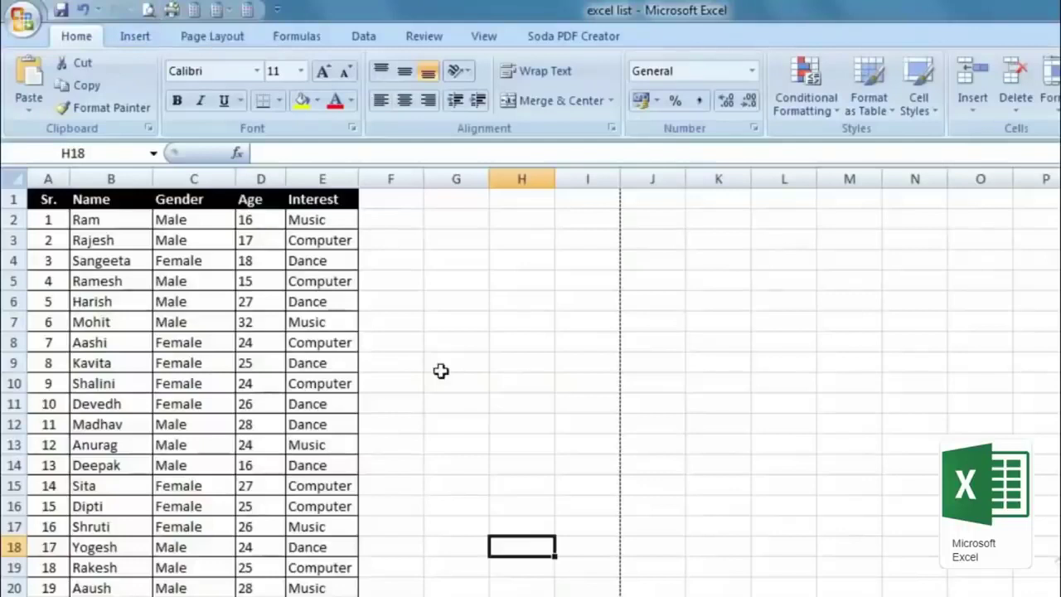
{"action": "key", "text": "ctrl+F2"}
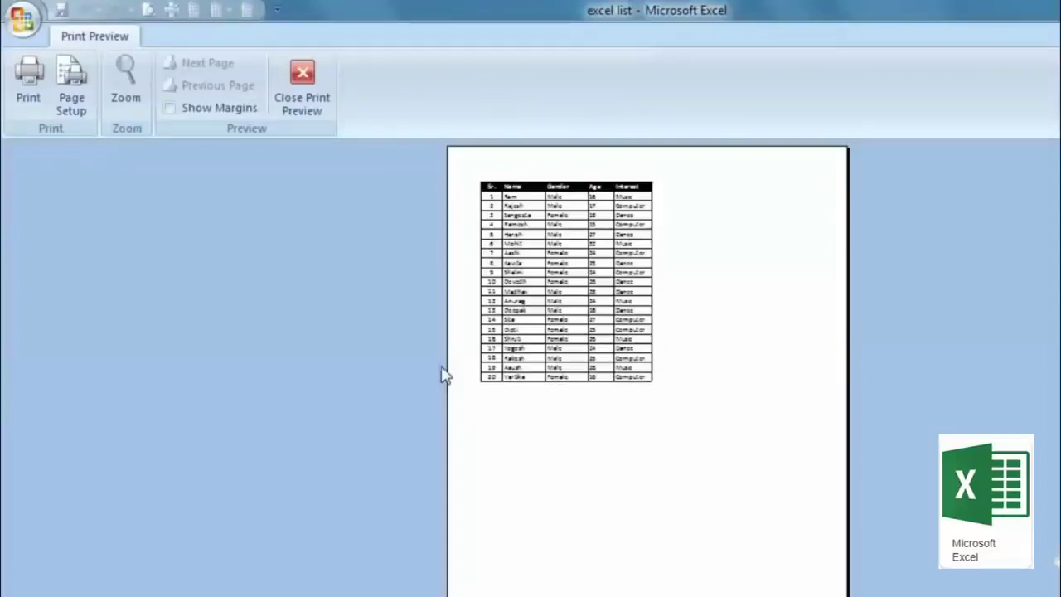
{"action": "left_click", "coordinate": [301, 100]}
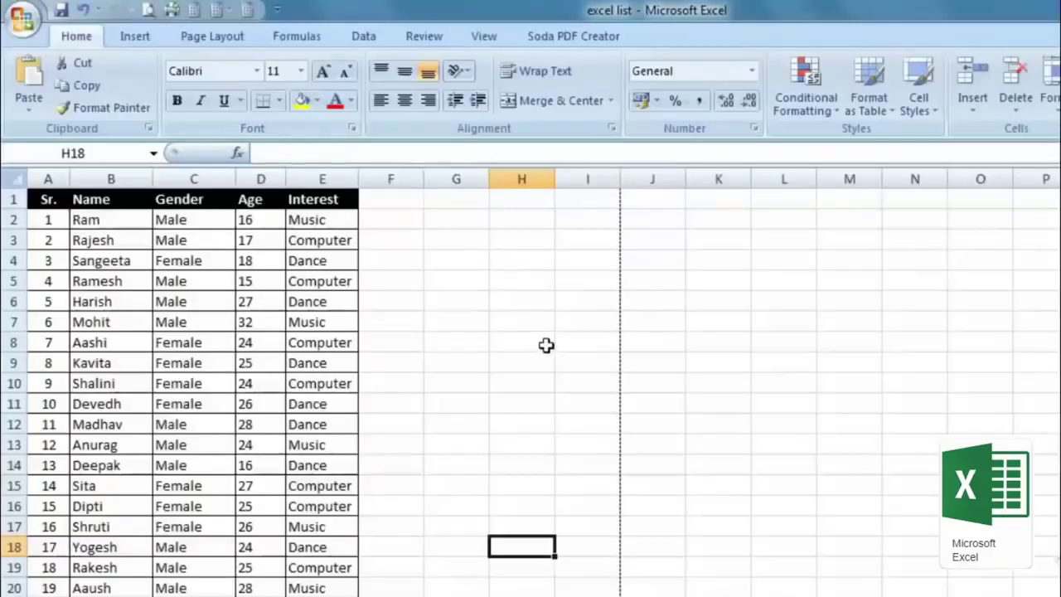
Step: Scroll around the student sheet to inspect its dashed page-break boundaries
{"action": "scroll", "coordinate": [546, 345], "scroll_direction": "down", "scroll_amount": 3}
{"action": "scroll", "coordinate": [546, 350], "scroll_direction": "down", "scroll_amount": 1}
{"action": "scroll", "coordinate": [357, 308], "scroll_direction": "up", "scroll_amount": 4}
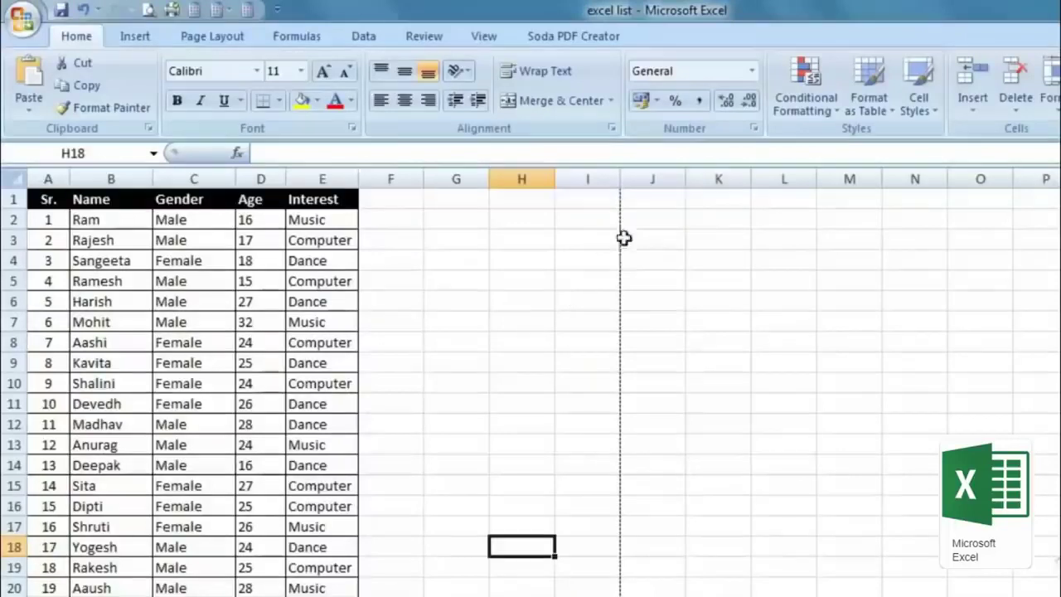
{"action": "scroll", "coordinate": [621, 334], "scroll_direction": "down", "scroll_amount": 10}
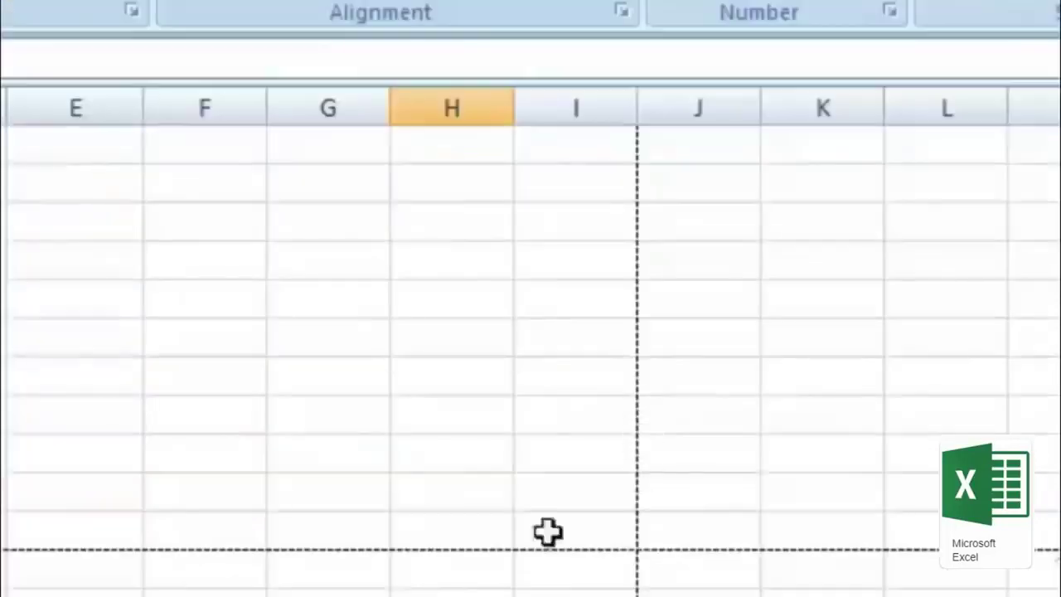
{"action": "scroll", "coordinate": [530, 342], "scroll_direction": "right", "scroll_amount": 2}
{"action": "scroll", "coordinate": [530, 342], "scroll_direction": "up", "scroll_amount": 5}
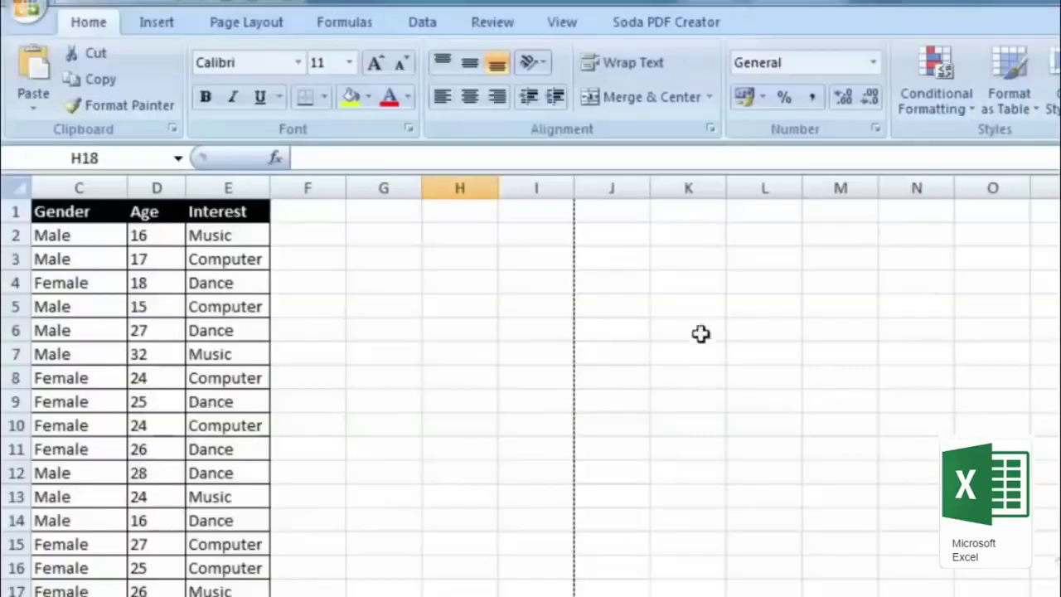
{"action": "scroll", "coordinate": [586, 372], "scroll_direction": "down", "scroll_amount": 7}
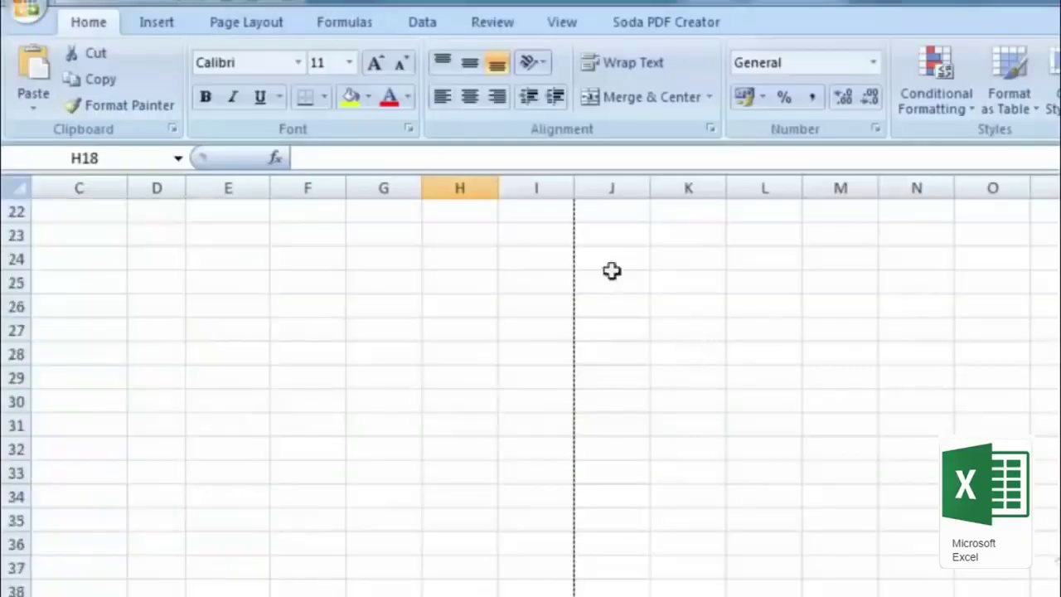
{"action": "scroll", "coordinate": [838, 439], "scroll_direction": "up", "scroll_amount": 5}
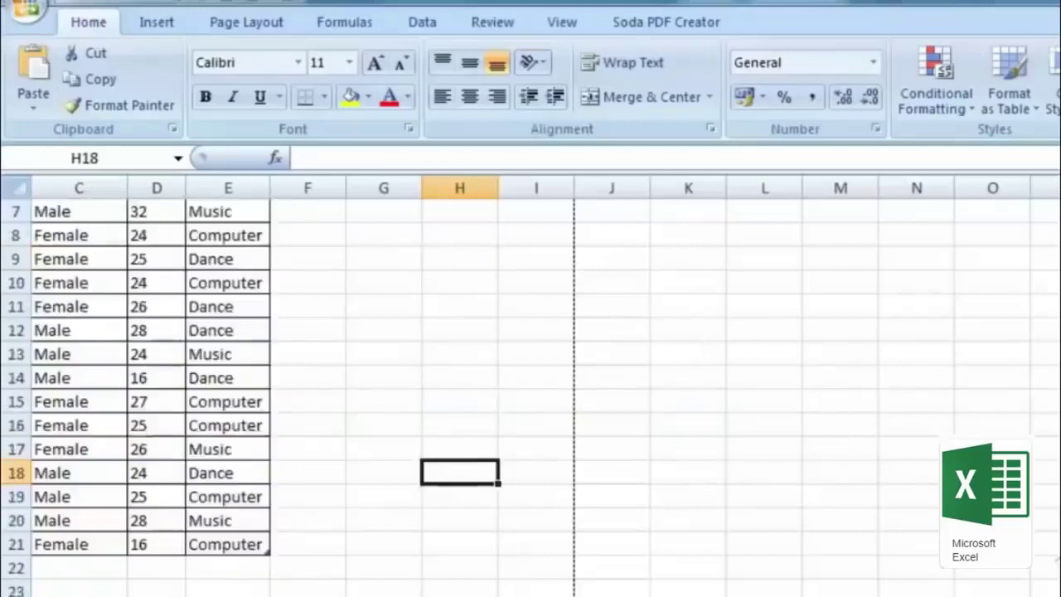
{"action": "scroll", "coordinate": [531, 385], "scroll_direction": "down", "scroll_amount": 5}
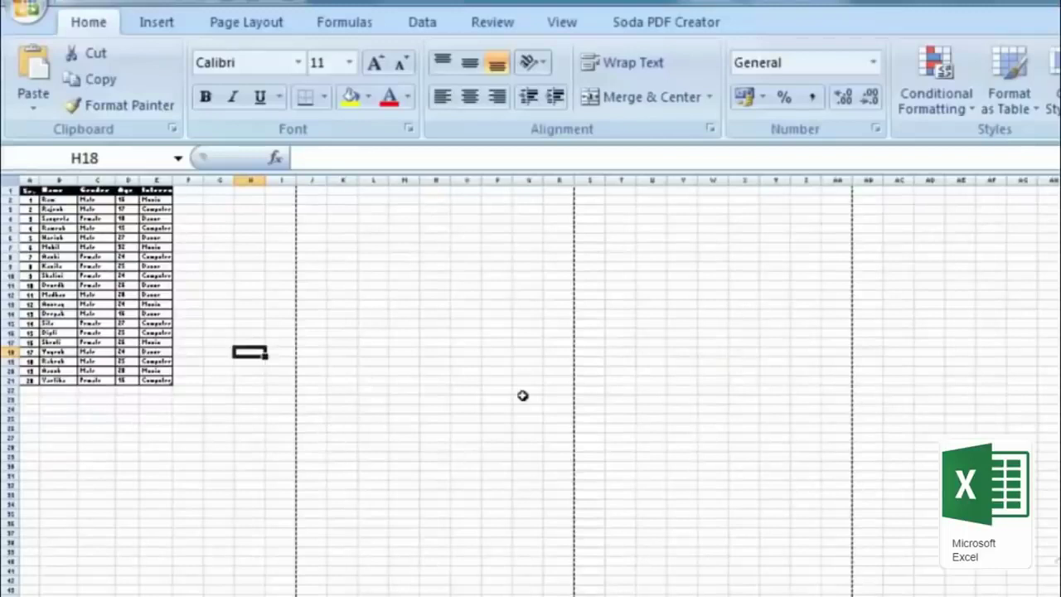
{"action": "left_click", "coordinate": [564, 22]}
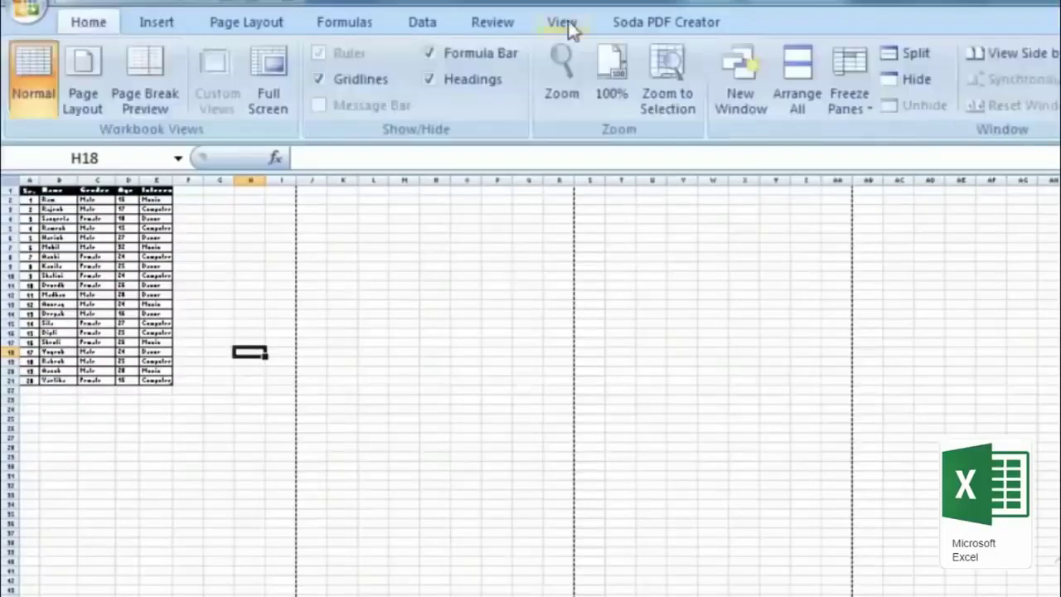
Step: Switch the student list to Page Layout, then Page Break Preview, then back to Normal view
{"action": "left_click", "coordinate": [84, 66]}
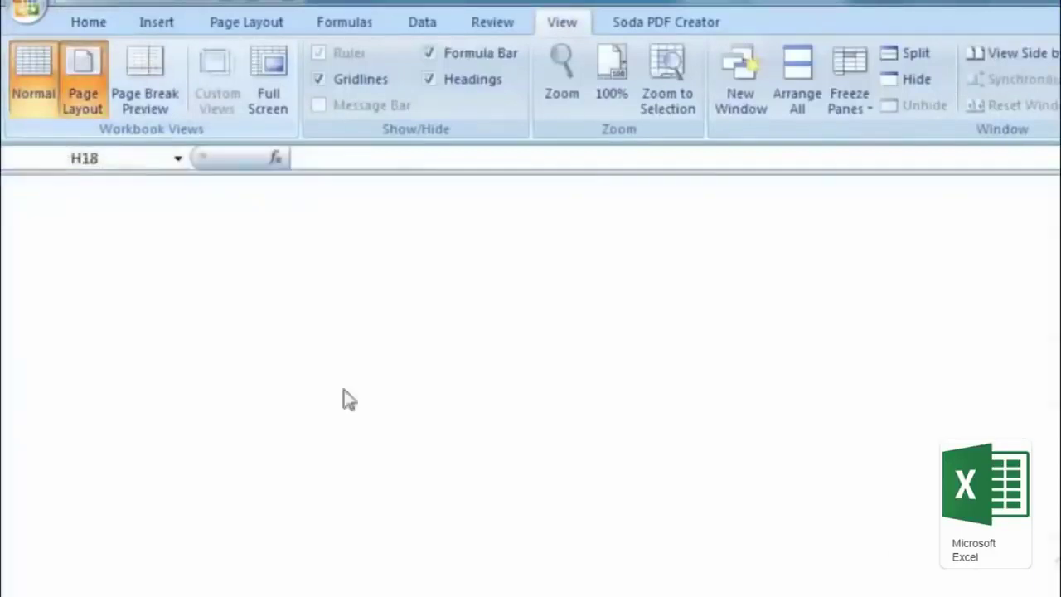
{"action": "scroll", "coordinate": [367, 426], "scroll_direction": "down", "scroll_amount": 8}
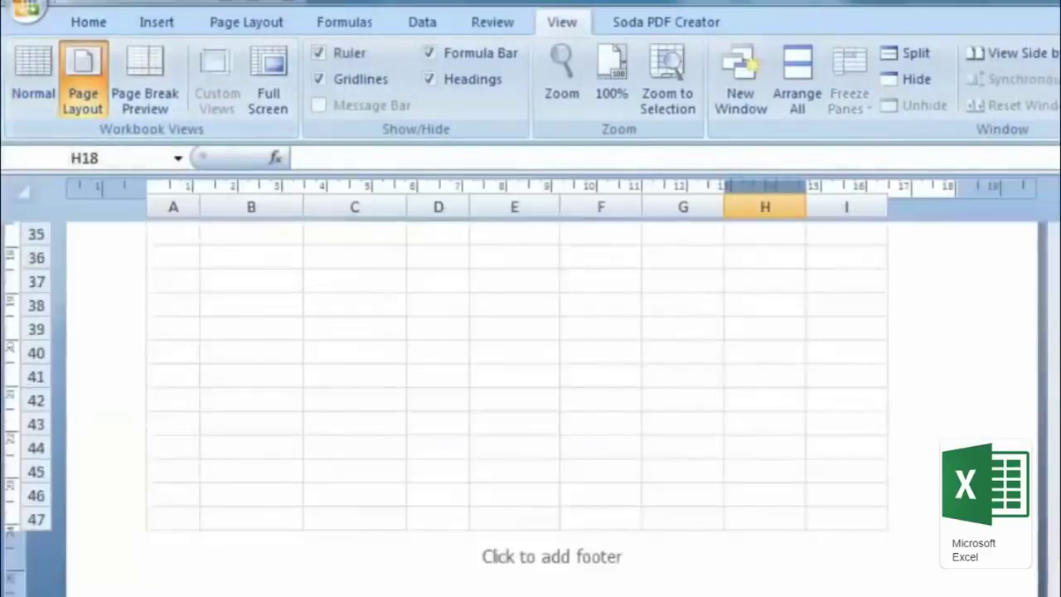
{"action": "scroll", "coordinate": [531, 398], "scroll_direction": "down", "scroll_amount": 6}
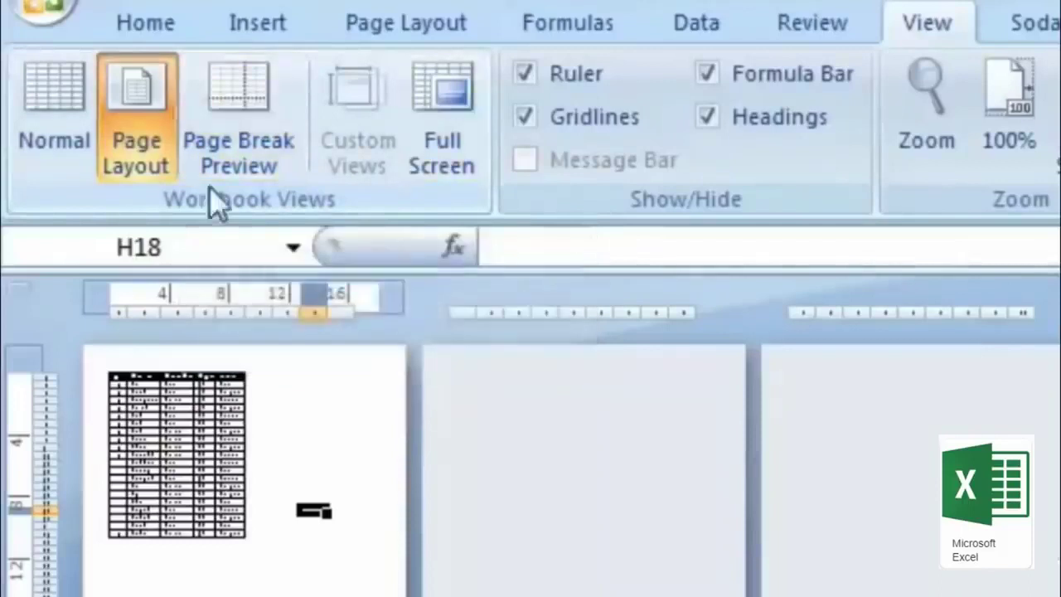
{"action": "left_click", "coordinate": [238, 108]}
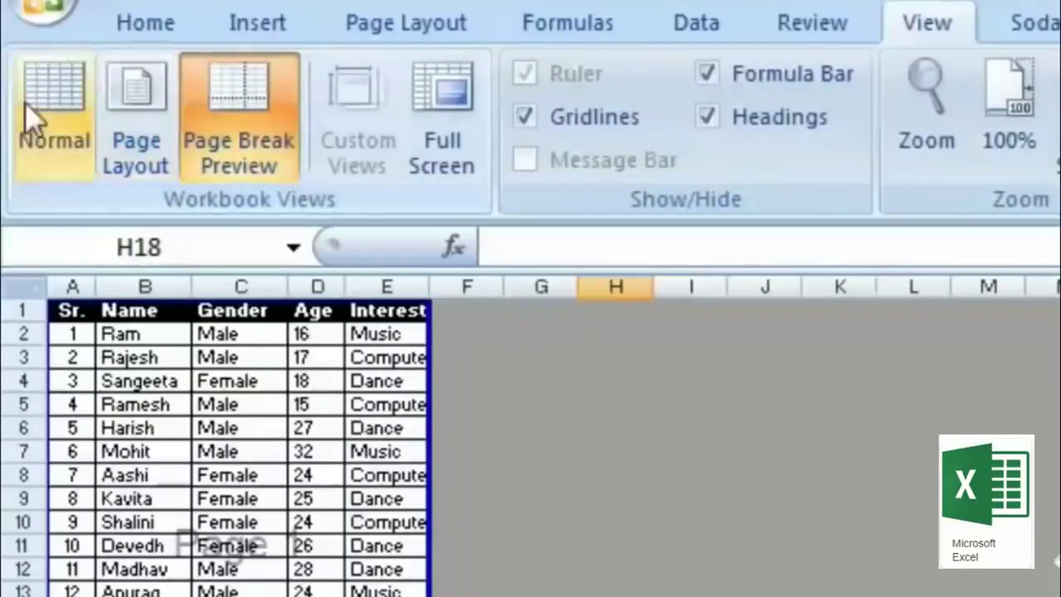
{"action": "left_click", "coordinate": [72, 140]}
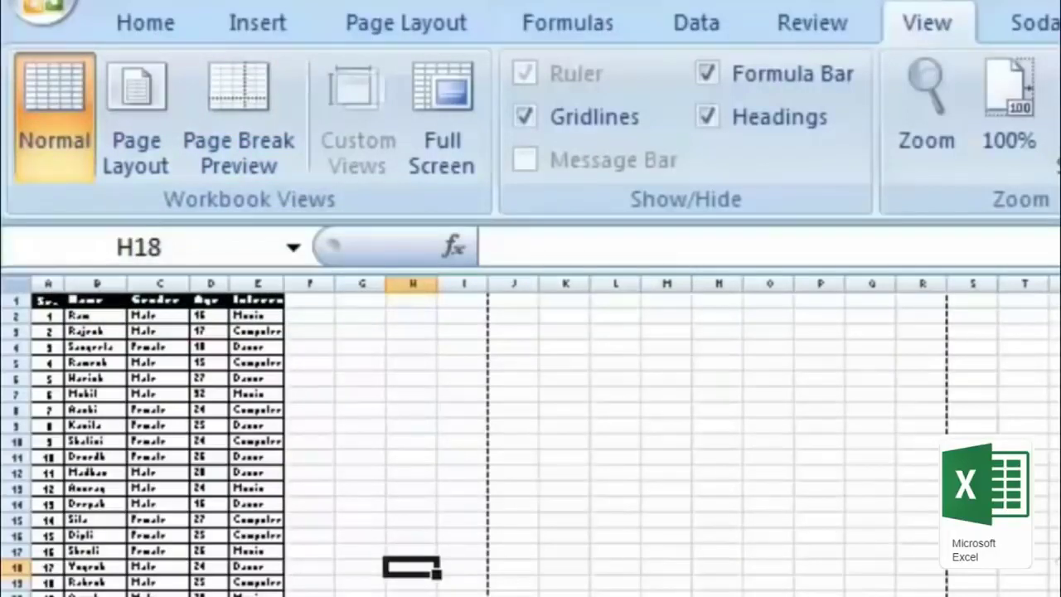
{"action": "key", "text": "alt+p"}
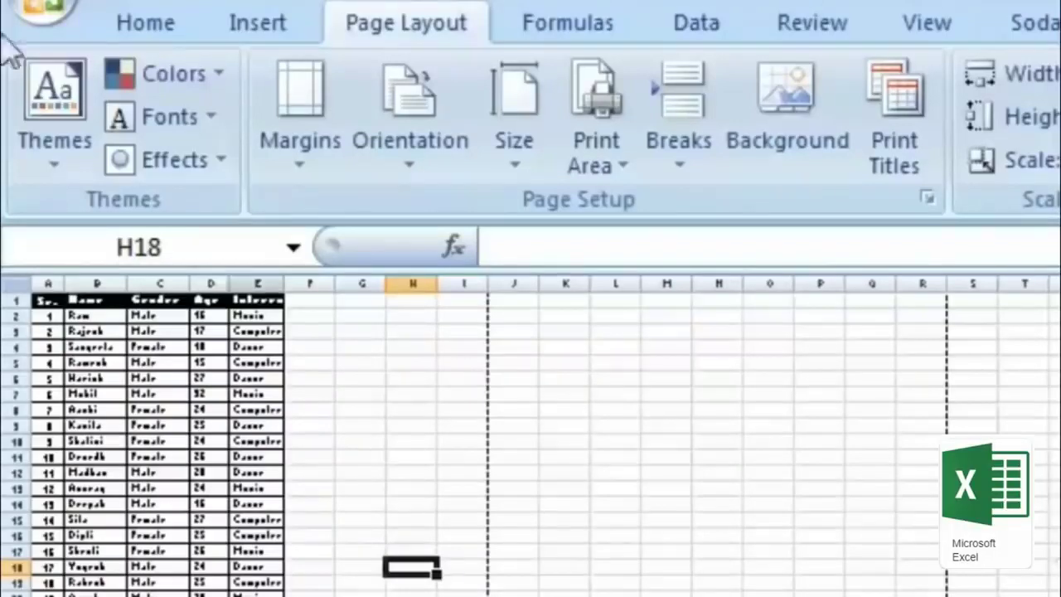
Step: Set the paper size to B5, then a larger size so the page break falls after row 61
{"action": "left_click", "coordinate": [514, 160]}
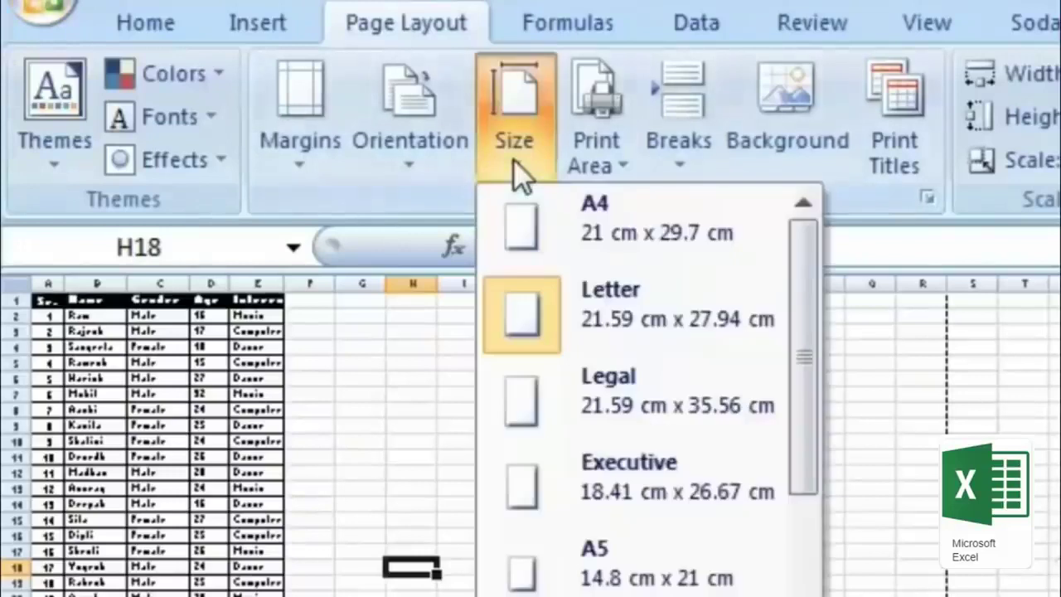
{"action": "left_click", "coordinate": [584, 247]}
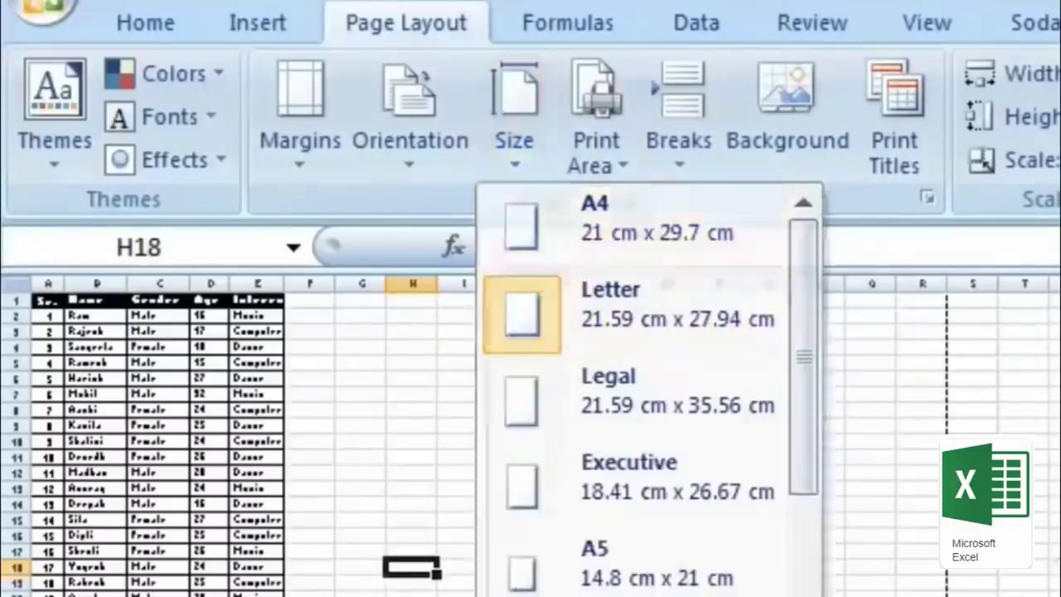
{"action": "scroll", "coordinate": [530, 378], "scroll_direction": "up", "scroll_amount": 4}
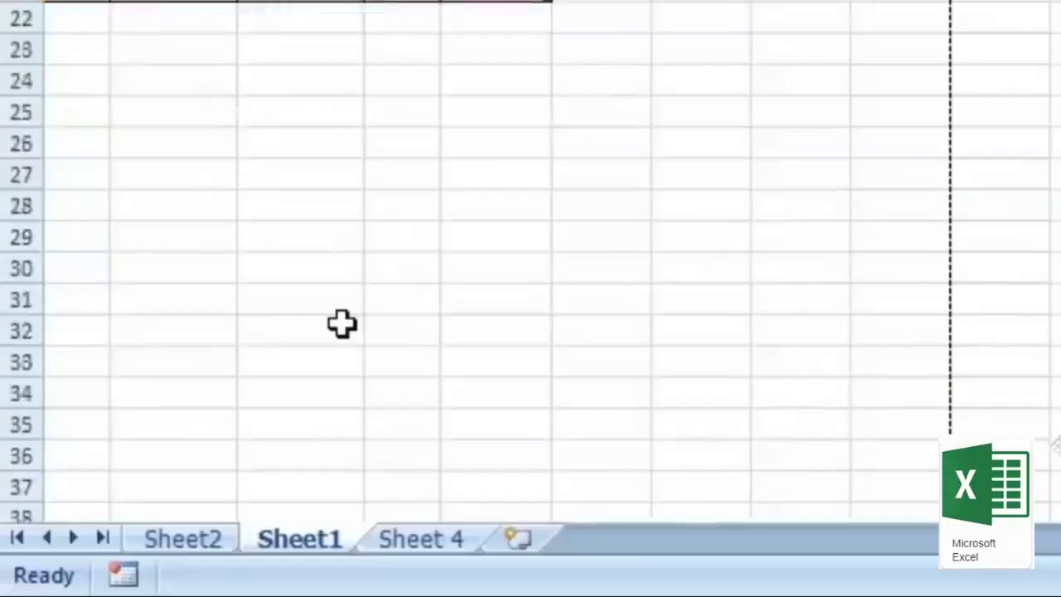
{"action": "scroll", "coordinate": [343, 324], "scroll_direction": "down", "scroll_amount": 5}
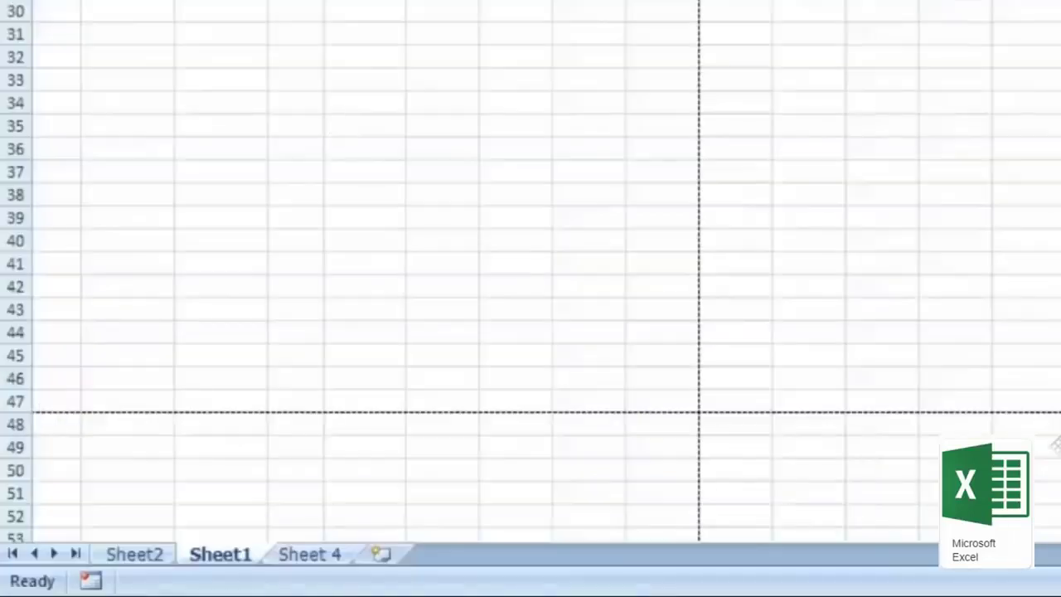
{"action": "left_click", "coordinate": [406, 281]}
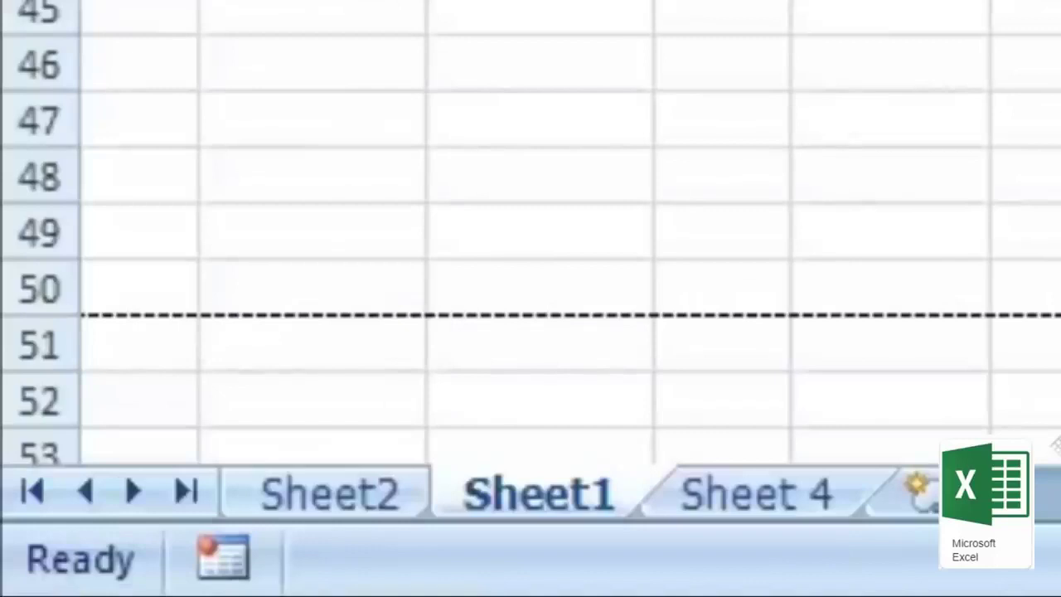
{"action": "left_click", "coordinate": [953, 17]}
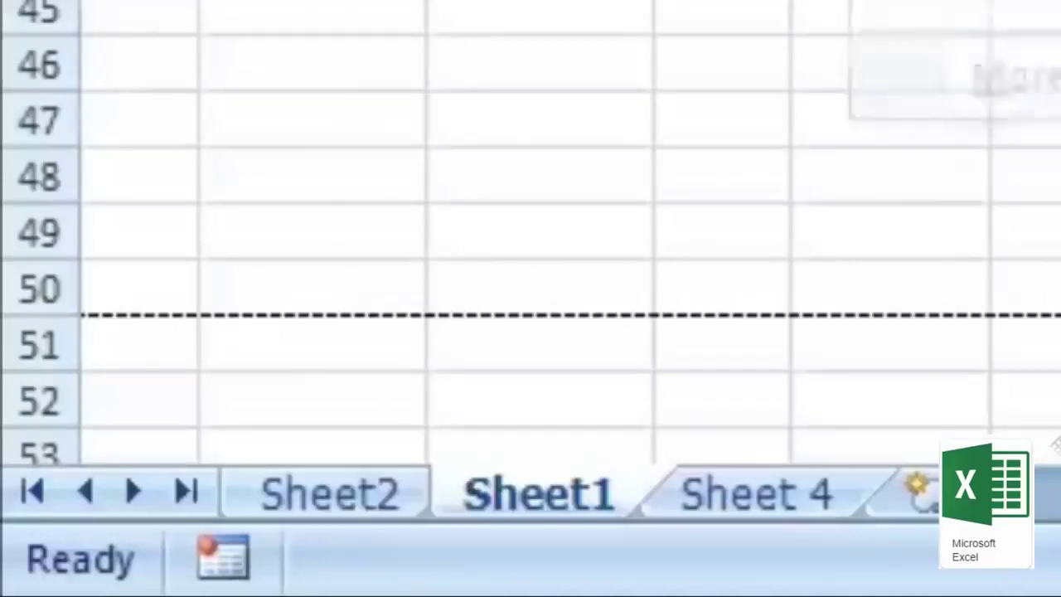
{"action": "scroll", "coordinate": [597, 153], "scroll_direction": "down", "scroll_amount": 4}
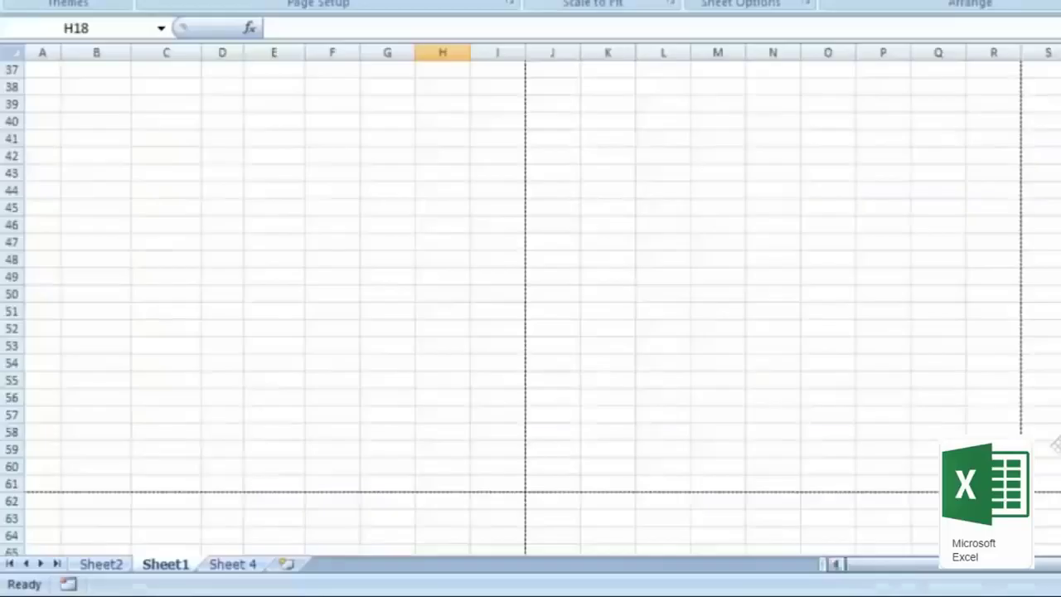
{"action": "scroll", "coordinate": [306, 314], "scroll_direction": "down", "scroll_amount": 5, "text": "ctrl"}
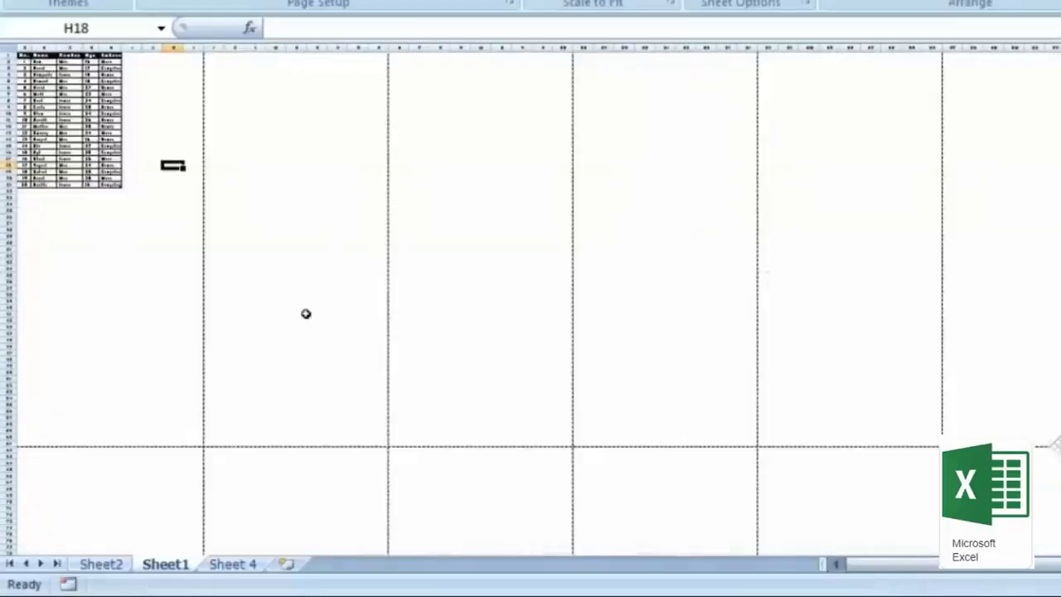
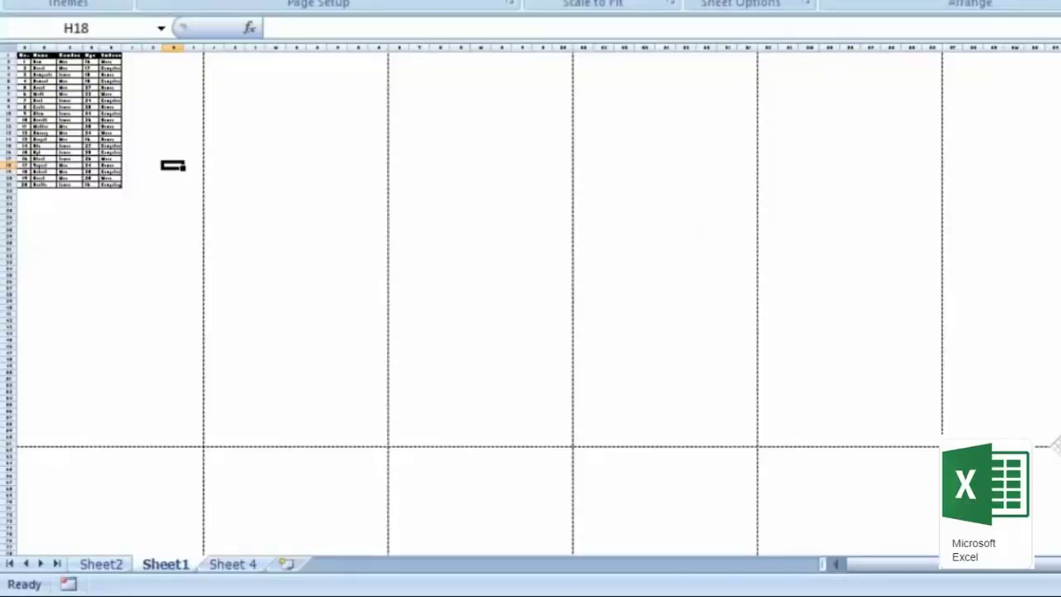
Step: Zoom out for an overview of the whole sheet, then back in on the student table
{"action": "scroll", "coordinate": [530, 298], "scroll_direction": "down", "scroll_amount": 3}
{"action": "scroll", "coordinate": [530, 388], "scroll_direction": "up", "scroll_amount": 6}
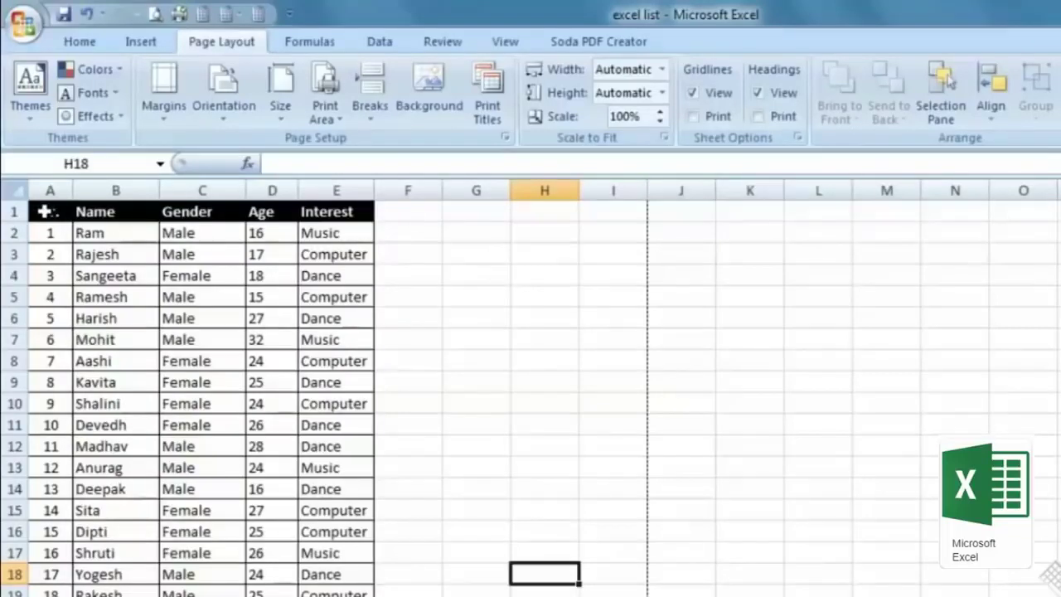
Step: Copy the student table and paste it starting at cell G1
{"action": "left_click_drag", "start_coordinate": [45, 211], "coordinate": [359, 568]}
{"action": "right_click", "coordinate": [335, 373]}
{"action": "left_click", "coordinate": [342, 369]}
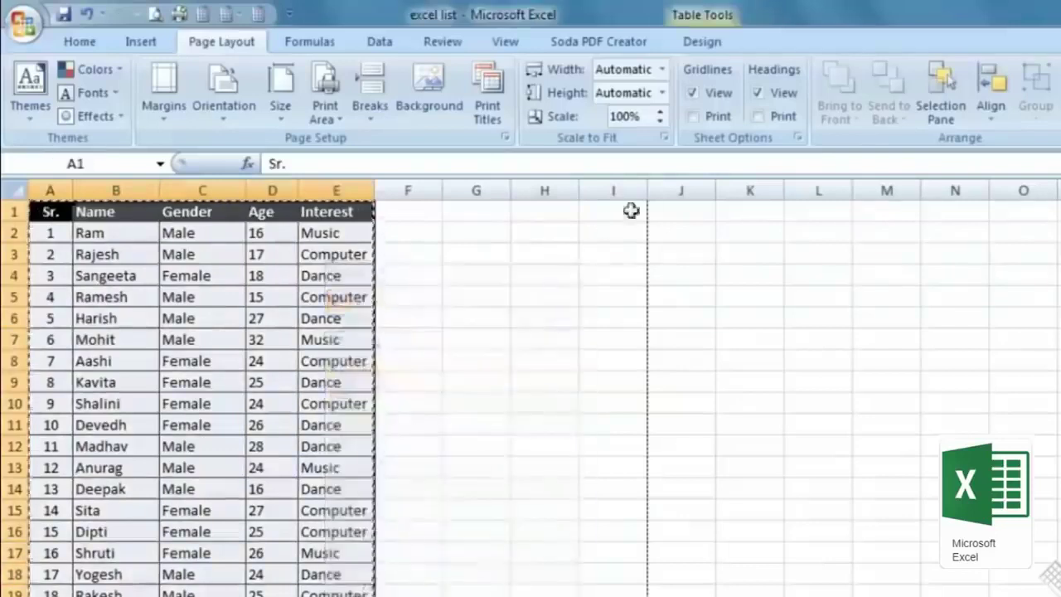
{"action": "right_click", "coordinate": [655, 212]}
{"action": "right_click", "coordinate": [407, 211]}
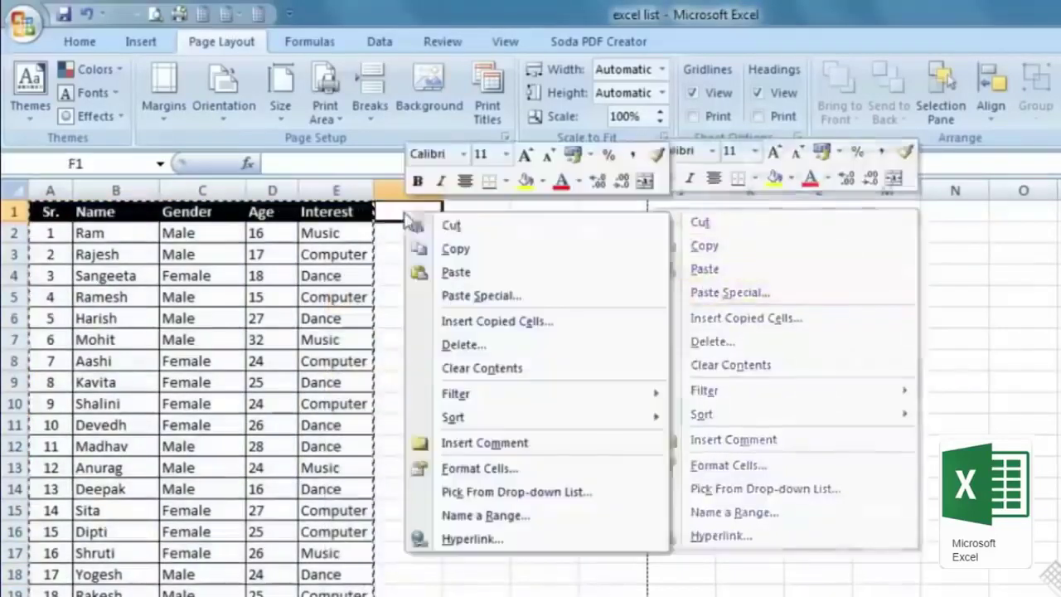
{"action": "left_click", "coordinate": [491, 209]}
{"action": "right_click", "coordinate": [492, 209]}
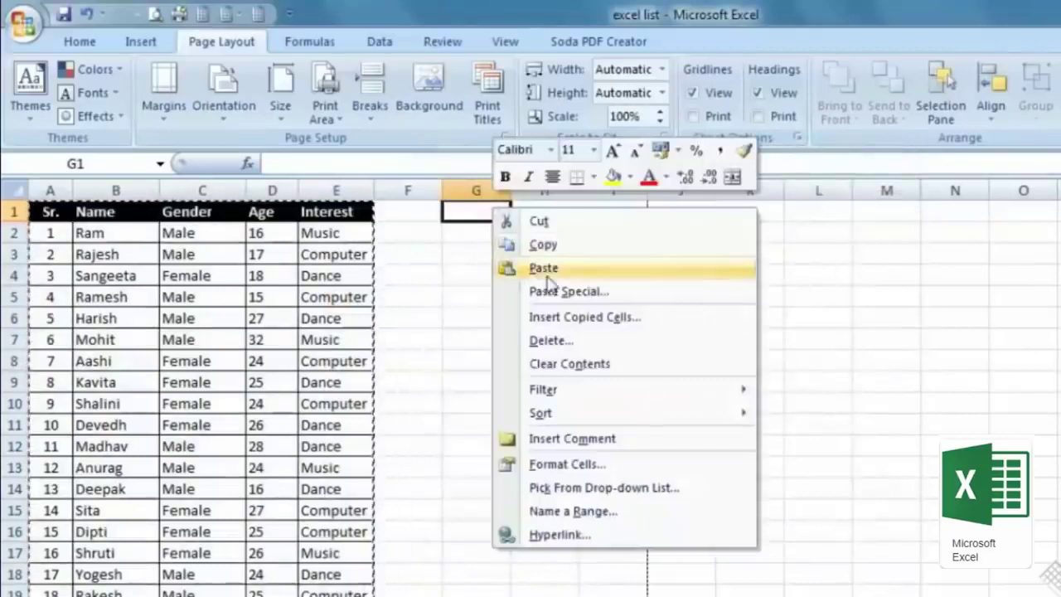
{"action": "left_click", "coordinate": [509, 268]}
Step: Clear the selection and reselect the original table A1:E21
{"action": "left_click", "coordinate": [425, 366]}
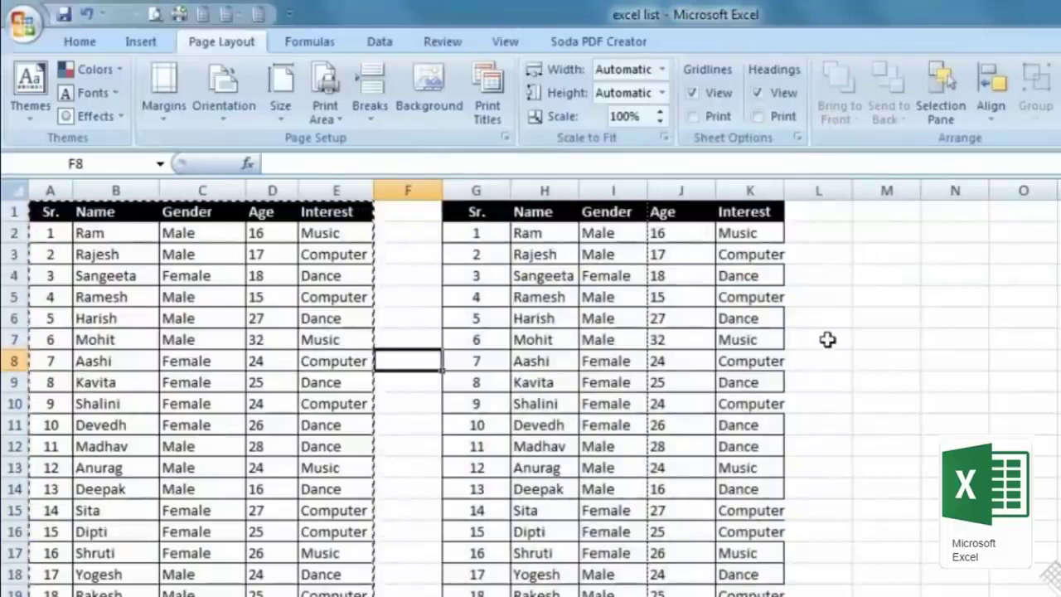
{"action": "left_click", "coordinate": [409, 339]}
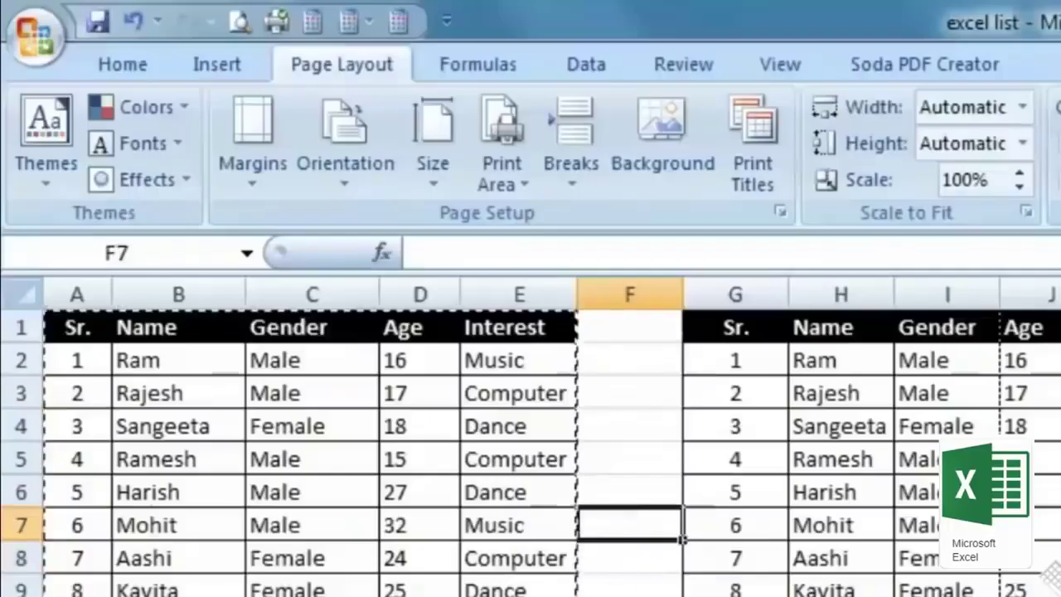
{"action": "left_click_drag", "start_coordinate": [518, 595], "coordinate": [78, 326]}
Step: Set the print area to the original table A1:E21 and preview it
{"action": "left_click", "coordinate": [646, 427]}
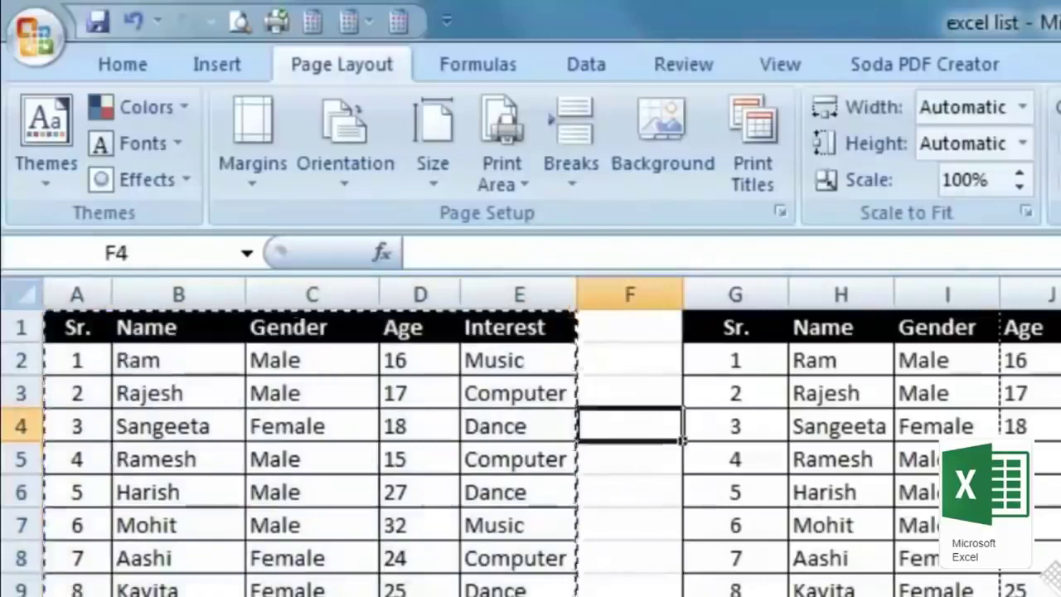
{"action": "left_click_drag", "start_coordinate": [518, 596], "coordinate": [12, 311]}
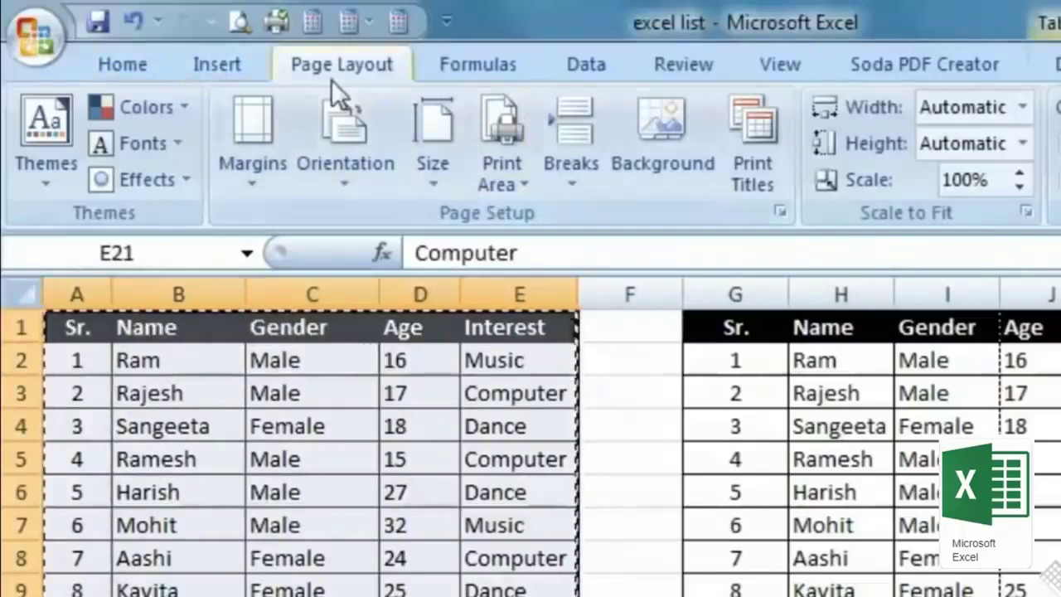
{"action": "left_click", "coordinate": [523, 182]}
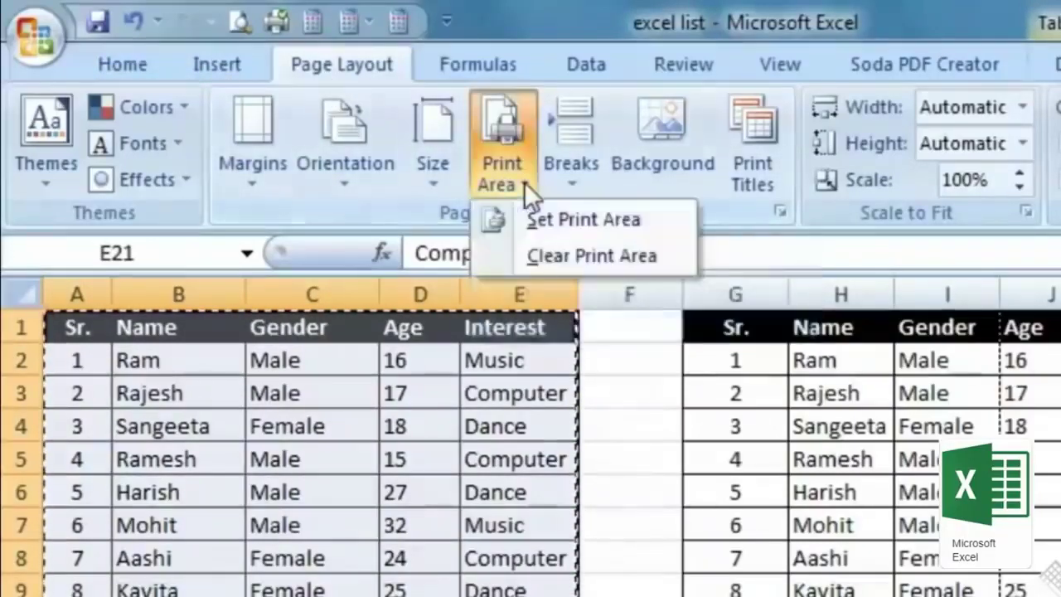
{"action": "left_click", "coordinate": [652, 220]}
{"action": "left_click", "coordinate": [649, 419]}
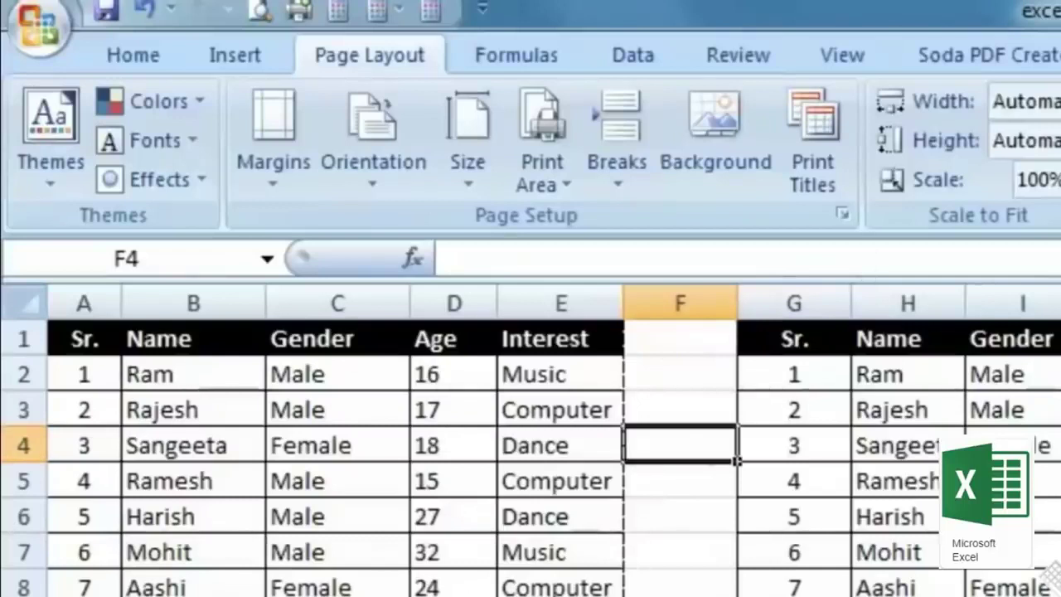
{"action": "left_click", "coordinate": [262, 10]}
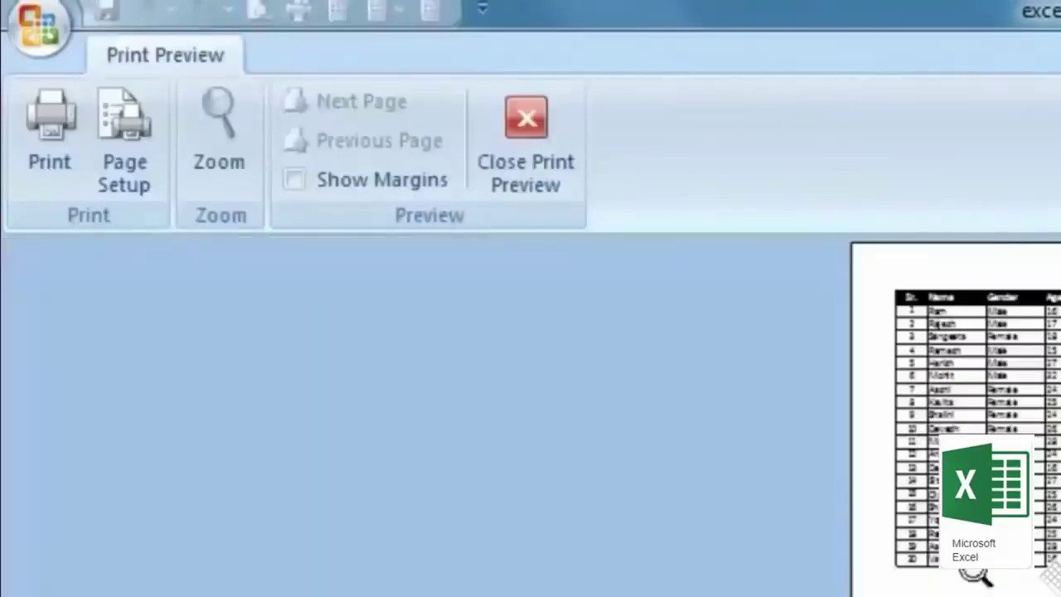
{"action": "left_click", "coordinate": [522, 153]}
{"action": "scroll", "coordinate": [531, 447], "scroll_direction": "down", "scroll_amount": 4}
{"action": "scroll", "coordinate": [530, 447], "scroll_direction": "up", "scroll_amount": 4}
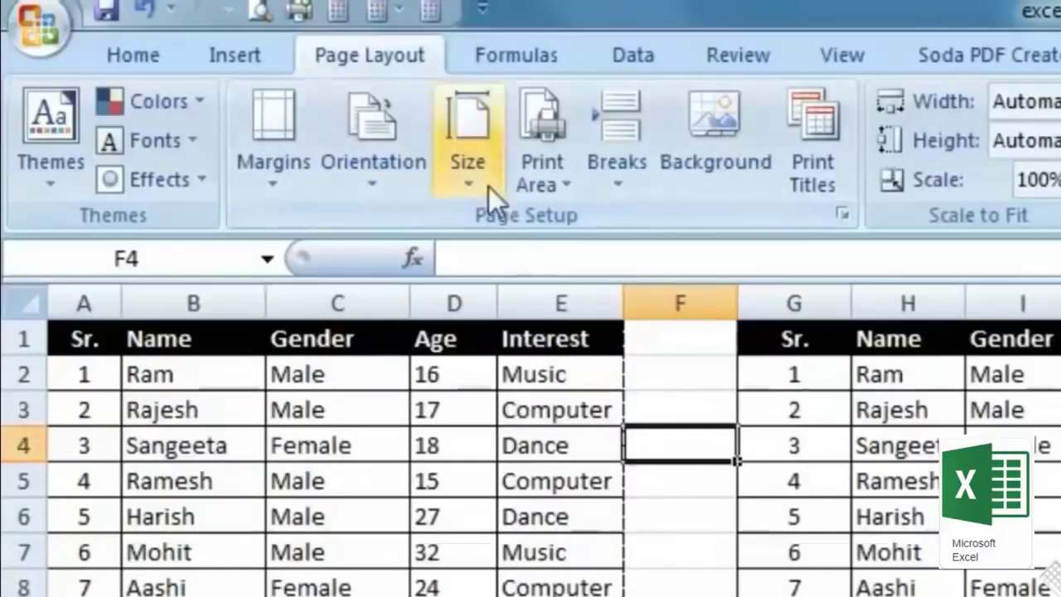
Step: Clear that print area and add the copy's columns G–J to the print area
{"action": "left_click", "coordinate": [542, 180]}
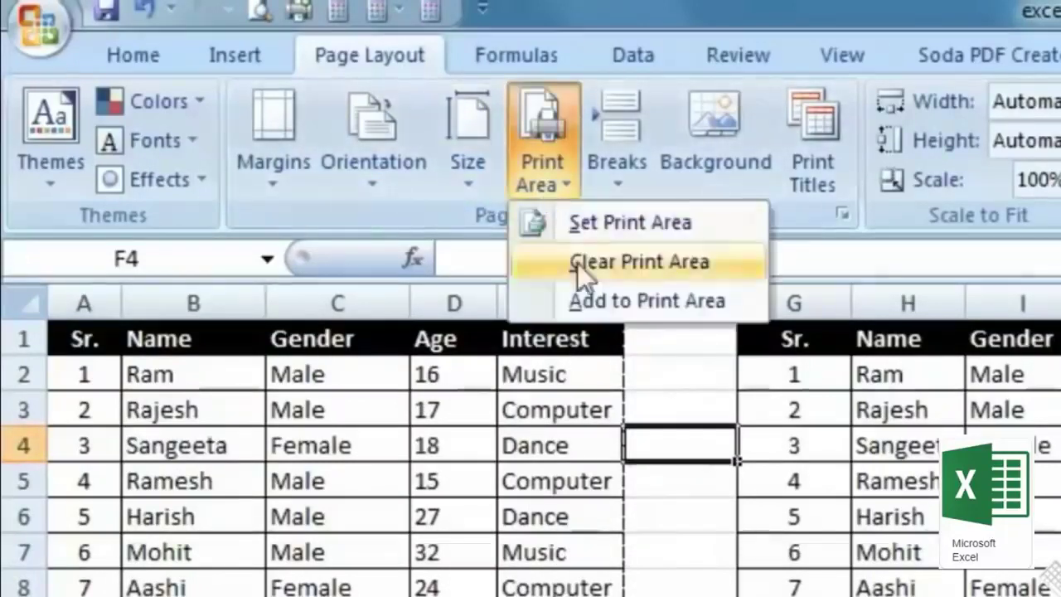
{"action": "left_click", "coordinate": [664, 262]}
{"action": "left_click", "coordinate": [680, 517]}
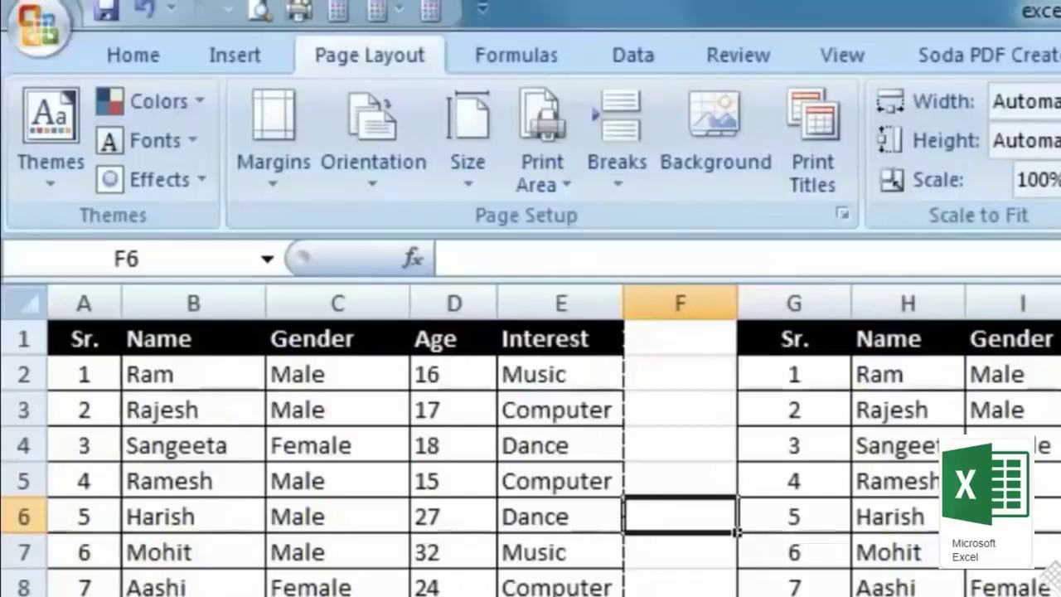
{"action": "left_click", "coordinate": [793, 348]}
{"action": "left_click_drag", "start_coordinate": [794, 353], "coordinate": [1057, 593]}
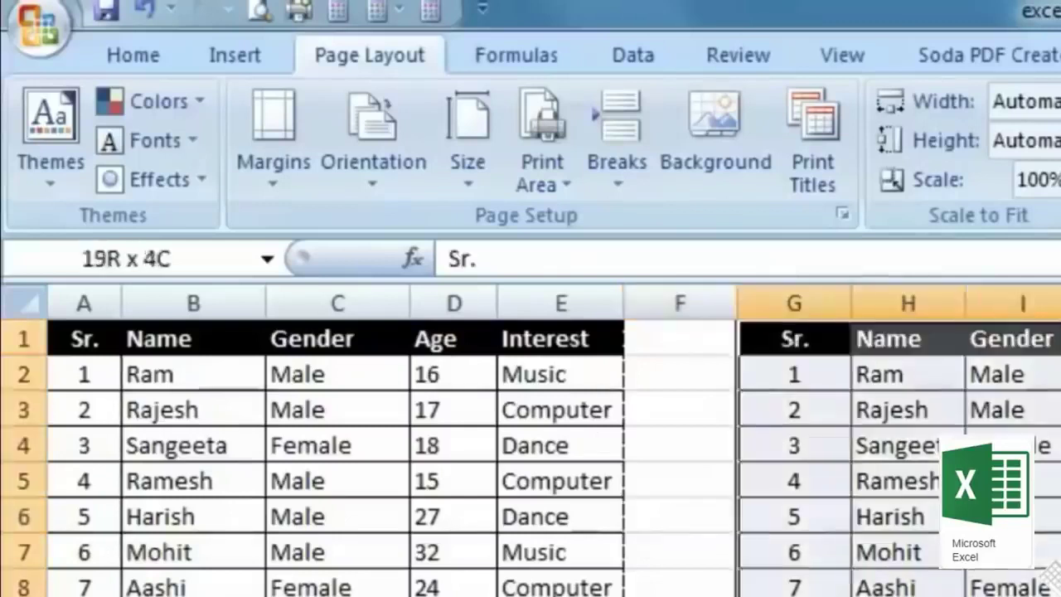
{"action": "left_click", "coordinate": [563, 174]}
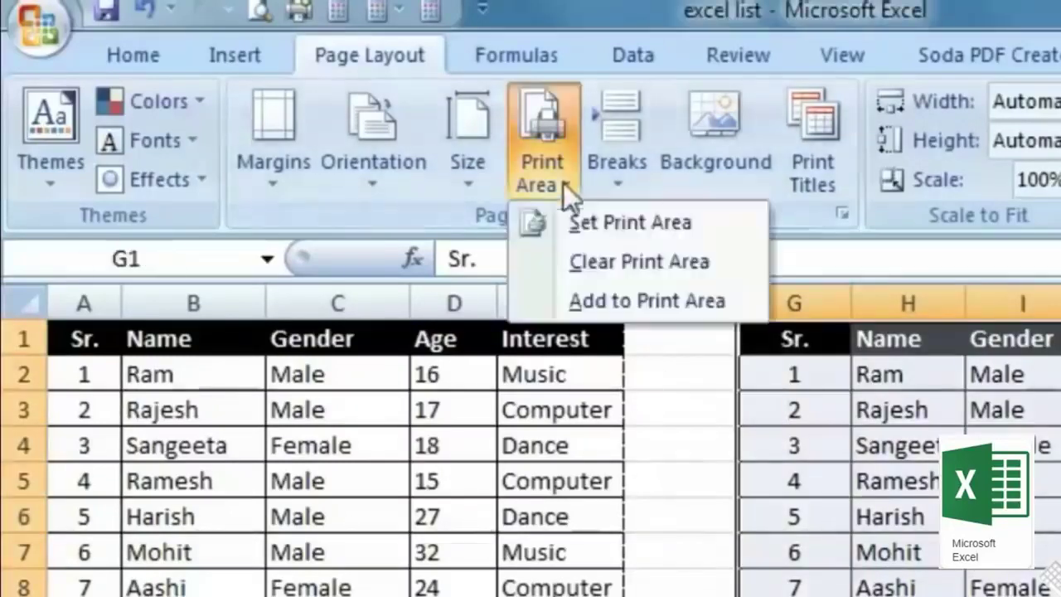
{"action": "left_click", "coordinate": [647, 315]}
{"action": "left_click", "coordinate": [696, 471]}
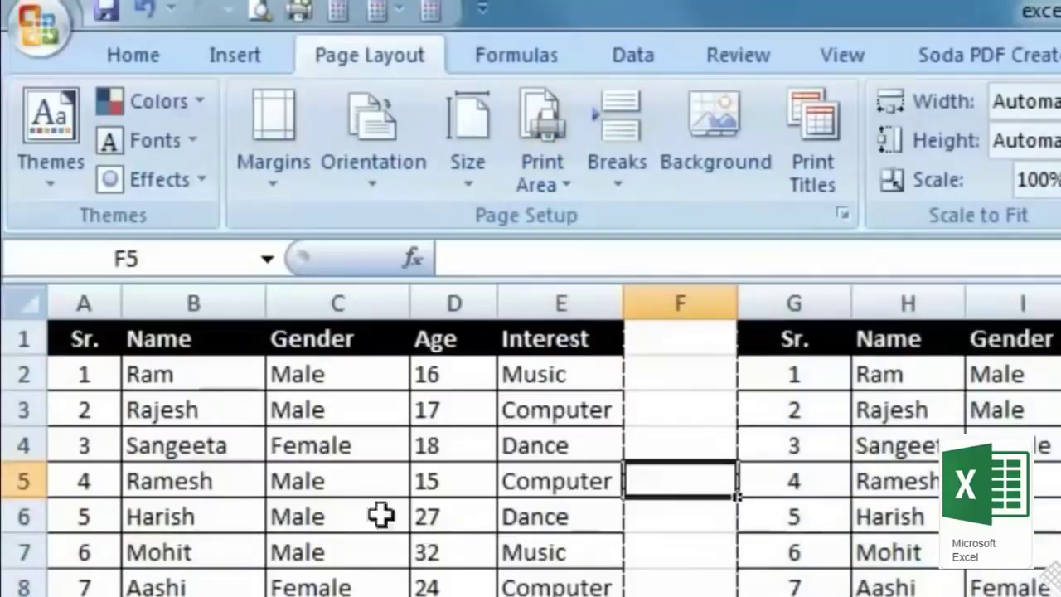
Step: Preview the printout of the G–J print area across its pages
{"action": "left_click", "coordinate": [259, 12]}
{"action": "scroll", "coordinate": [842, 531], "scroll_direction": "down", "scroll_amount": 1}
{"action": "scroll", "coordinate": [842, 531], "scroll_direction": "up", "scroll_amount": 1}
{"action": "scroll", "coordinate": [842, 532], "scroll_direction": "down", "scroll_amount": 1}
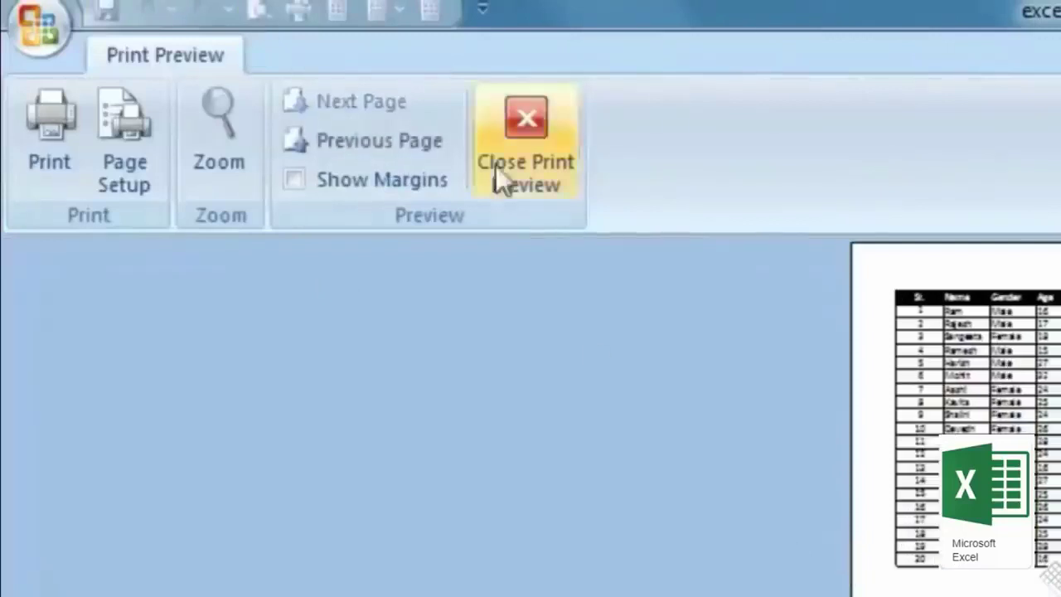
{"action": "left_click", "coordinate": [497, 170]}
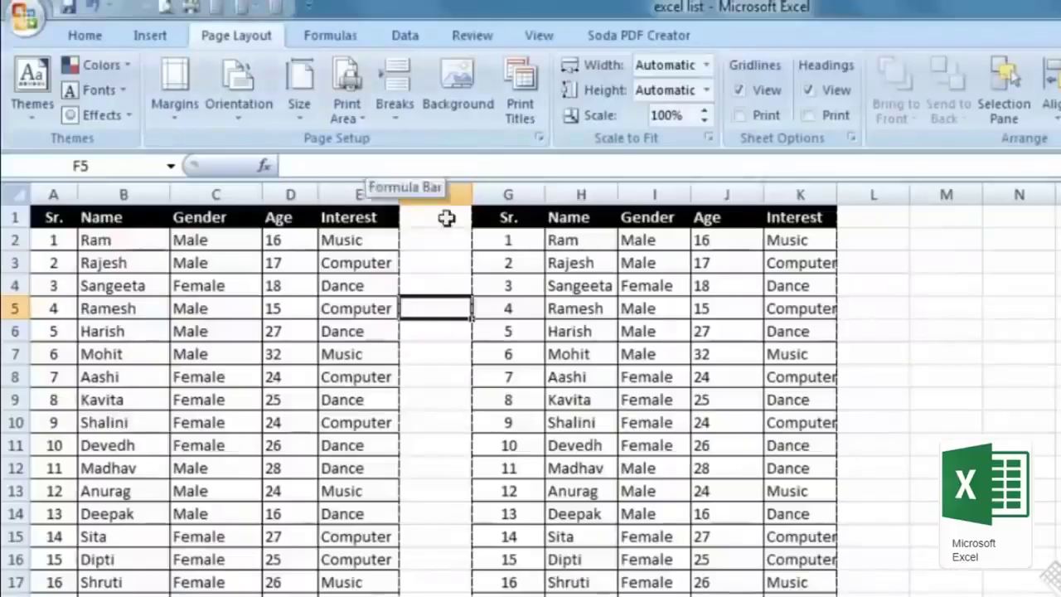
Step: Give both tables and their surrounding cells all borders, then preview the printout
{"action": "left_click_drag", "start_coordinate": [970, 218], "coordinate": [50, 590]}
{"action": "left_click", "coordinate": [83, 37]}
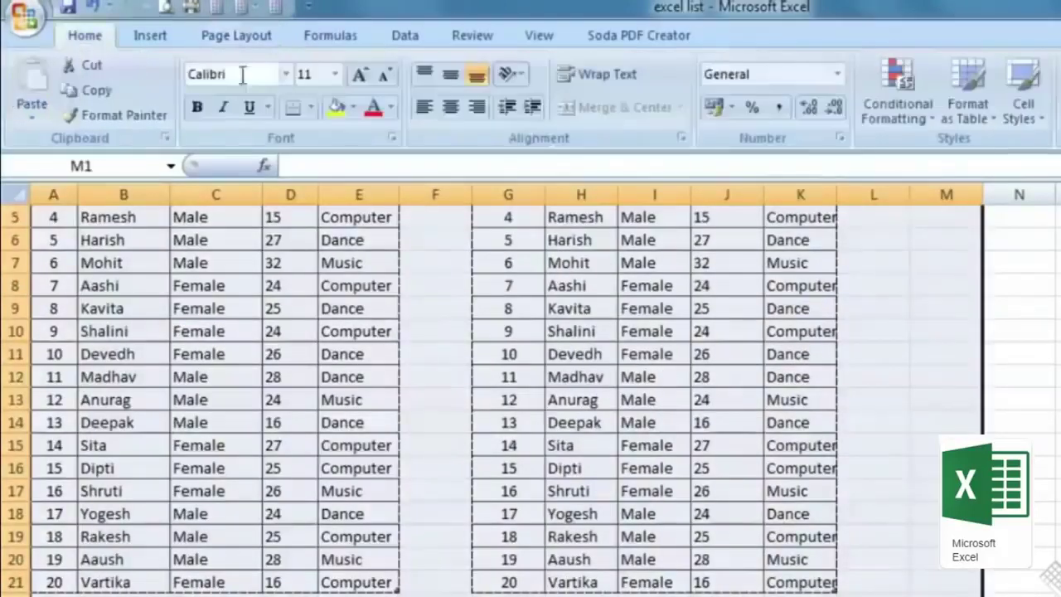
{"action": "left_click", "coordinate": [311, 107]}
{"action": "left_click", "coordinate": [336, 289]}
{"action": "scroll", "coordinate": [970, 367], "scroll_direction": "up", "scroll_amount": 2}
{"action": "left_click", "coordinate": [970, 373]}
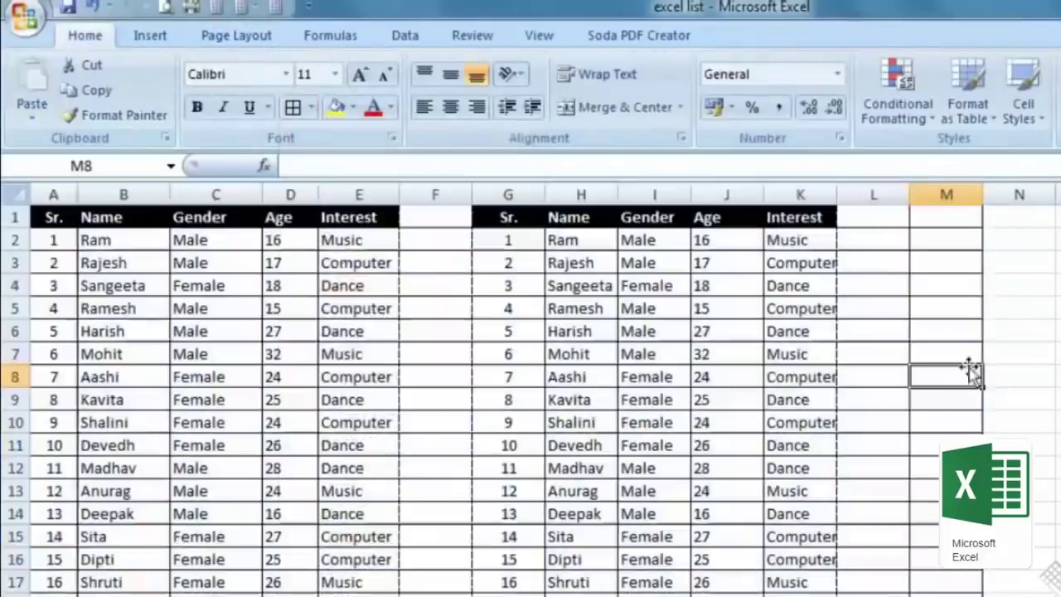
{"action": "left_click", "coordinate": [165, 7]}
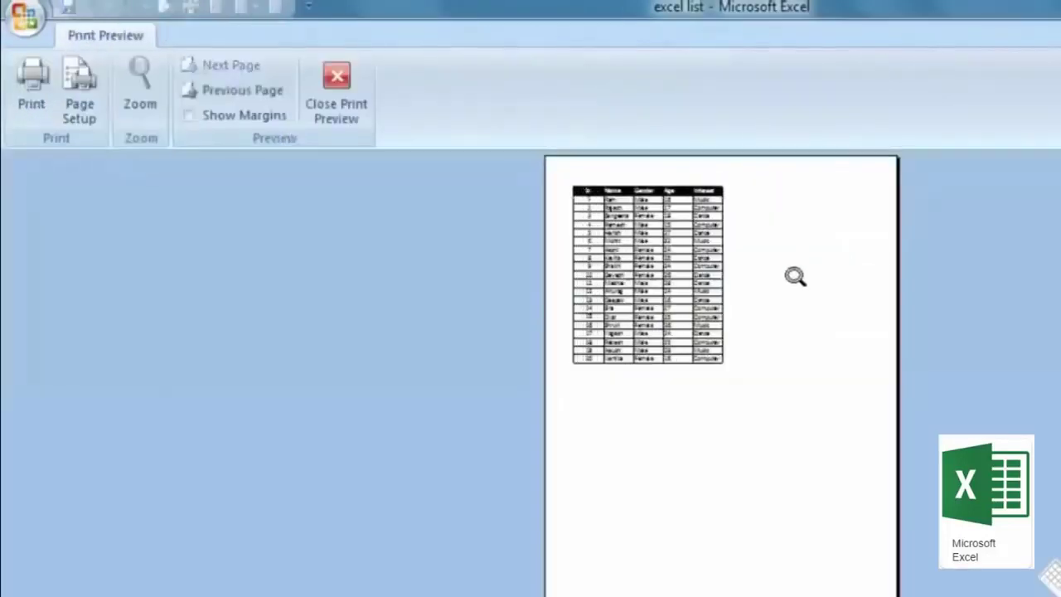
{"action": "left_click", "coordinate": [343, 111]}
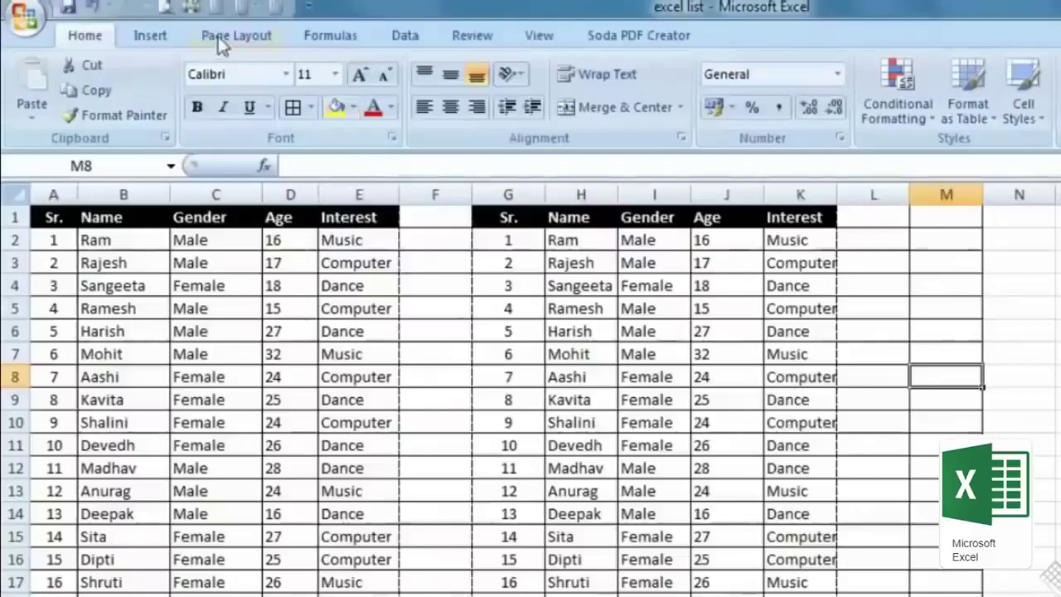
Step: Clear the print area and preview the whole sheet's printout
{"action": "left_click", "coordinate": [238, 35]}
{"action": "left_click", "coordinate": [347, 102]}
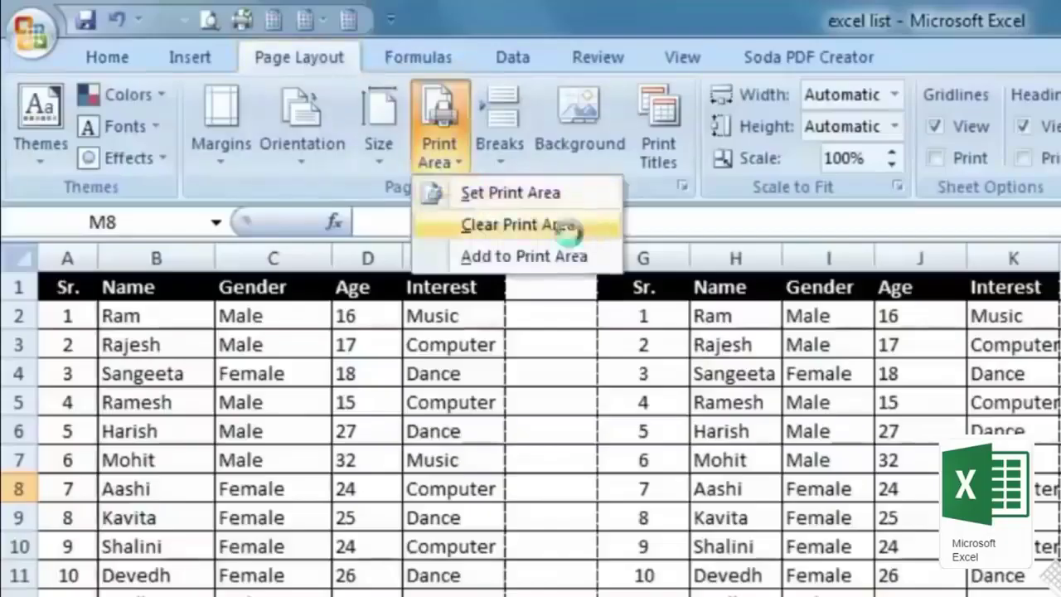
{"action": "left_click", "coordinate": [588, 217]}
{"action": "left_click", "coordinate": [210, 20]}
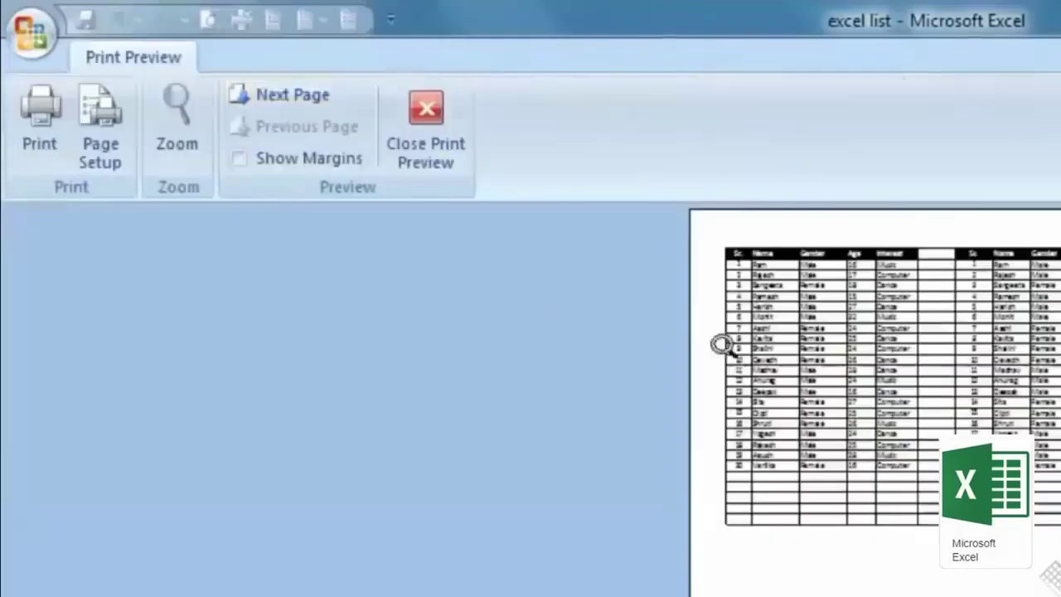
{"action": "scroll", "coordinate": [985, 380], "scroll_direction": "down", "scroll_amount": 1}
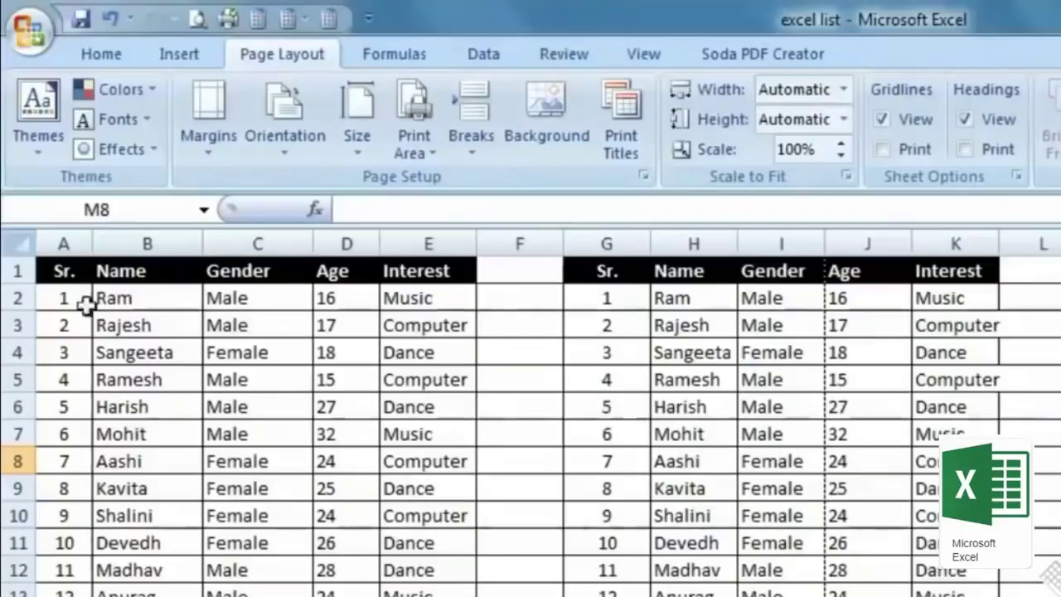
Step: Set the print area to the original table's first five rows and preview it magnified
{"action": "left_click_drag", "start_coordinate": [86, 304], "coordinate": [263, 359]}
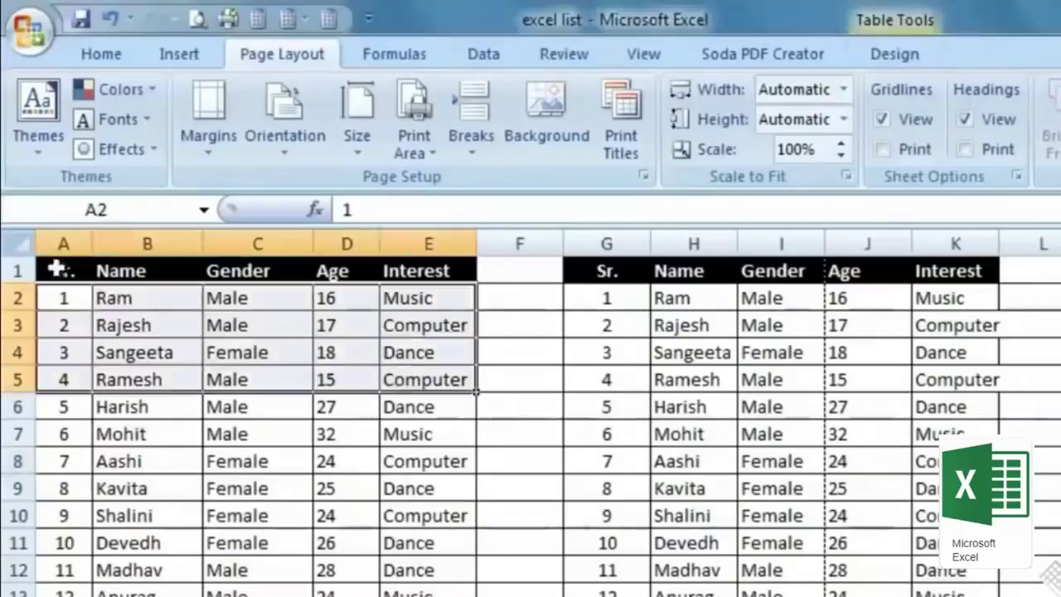
{"action": "left_click_drag", "start_coordinate": [58, 265], "coordinate": [409, 387]}
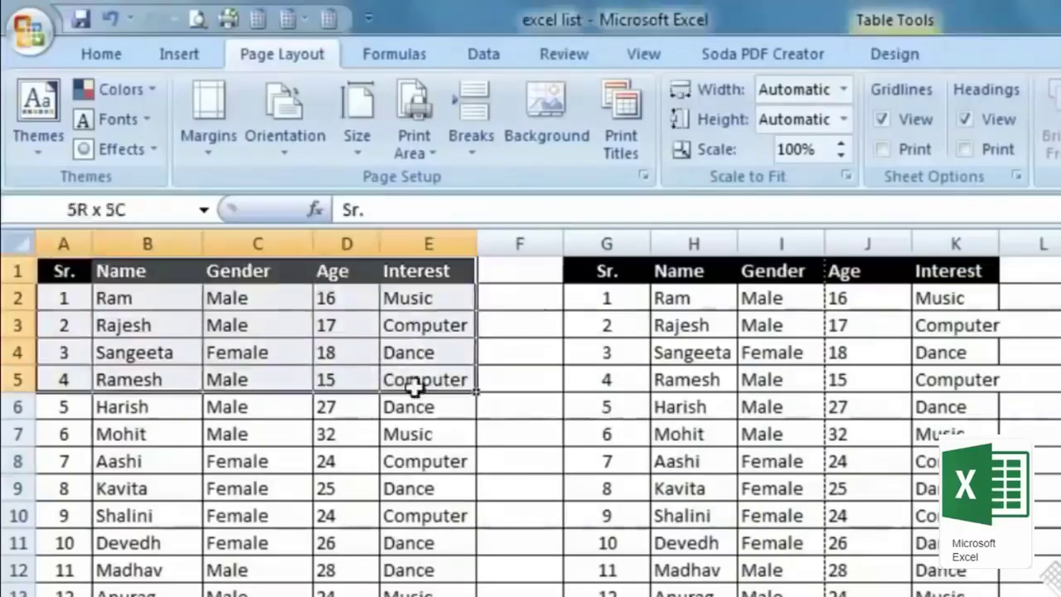
{"action": "left_click", "coordinate": [414, 137]}
{"action": "left_click", "coordinate": [423, 180]}
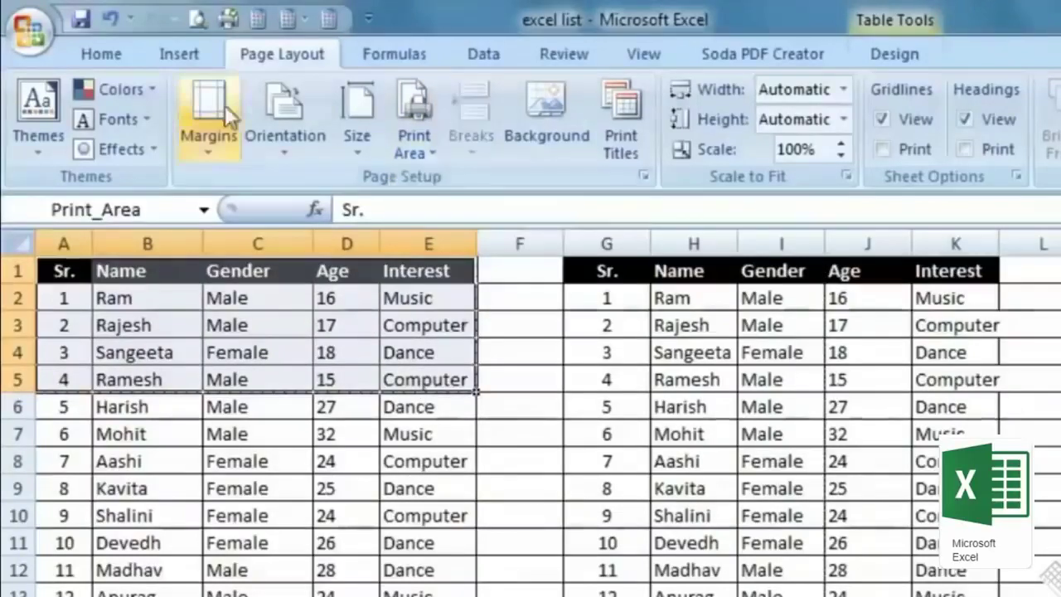
{"action": "left_click", "coordinate": [193, 24]}
{"action": "left_click", "coordinate": [806, 285]}
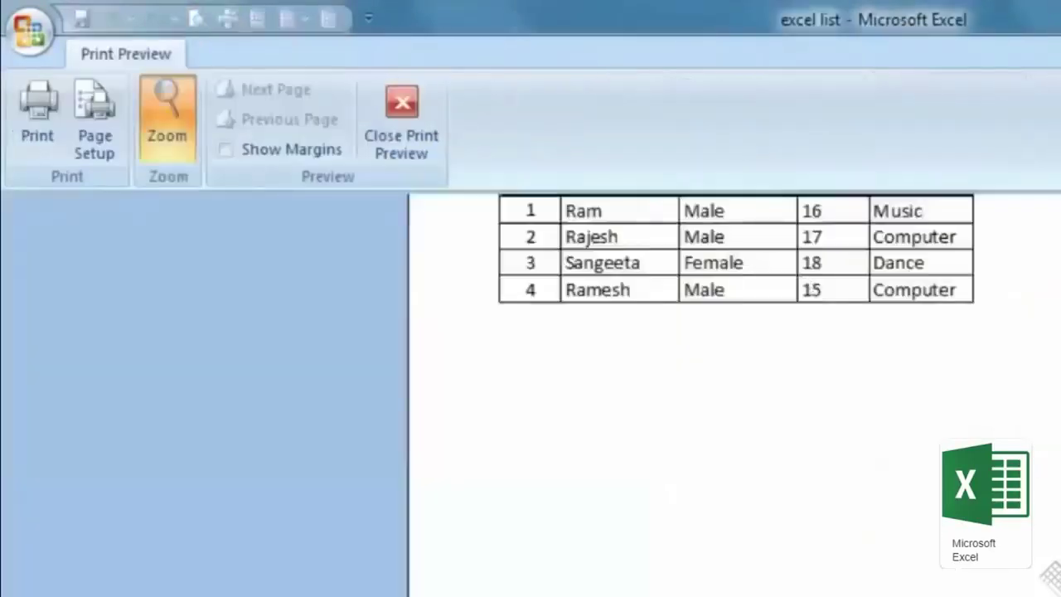
{"action": "scroll", "coordinate": [935, 223], "scroll_direction": "up", "scroll_amount": 5}
{"action": "left_click", "coordinate": [402, 132]}
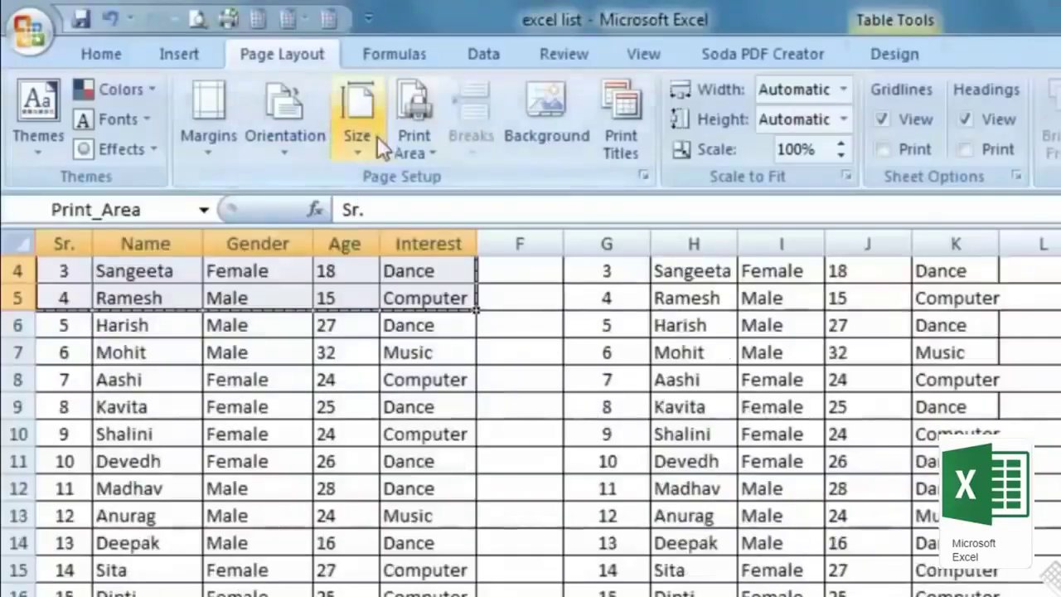
Step: Clear the print area again and narrow the empty column F between the tables
{"action": "left_click", "coordinate": [361, 133]}
{"action": "left_click", "coordinate": [435, 129]}
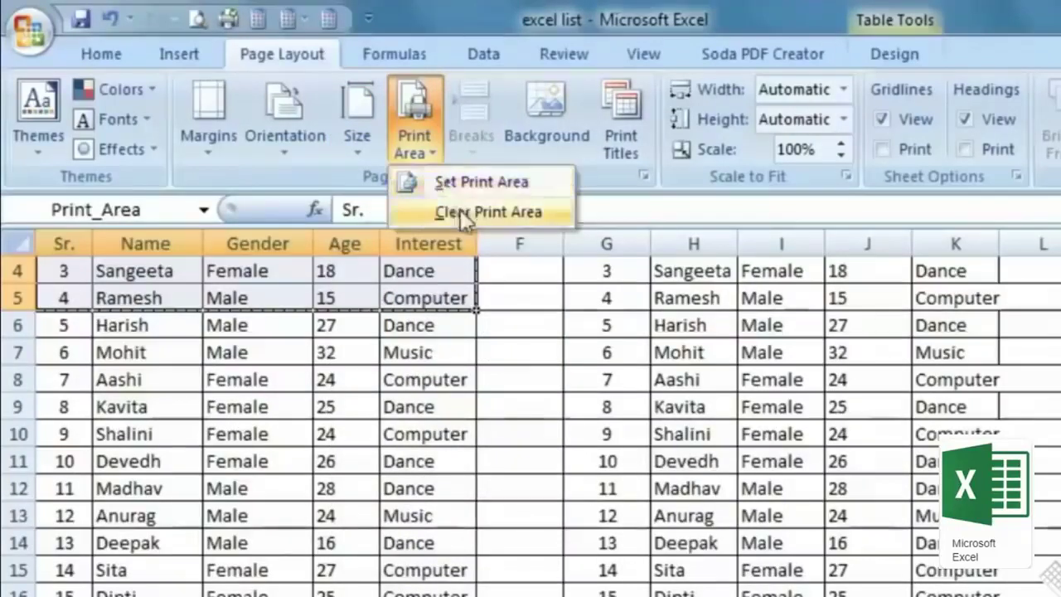
{"action": "left_click", "coordinate": [488, 212]}
{"action": "left_click", "coordinate": [547, 434]}
{"action": "scroll", "coordinate": [498, 476], "scroll_direction": "down", "scroll_amount": 4}
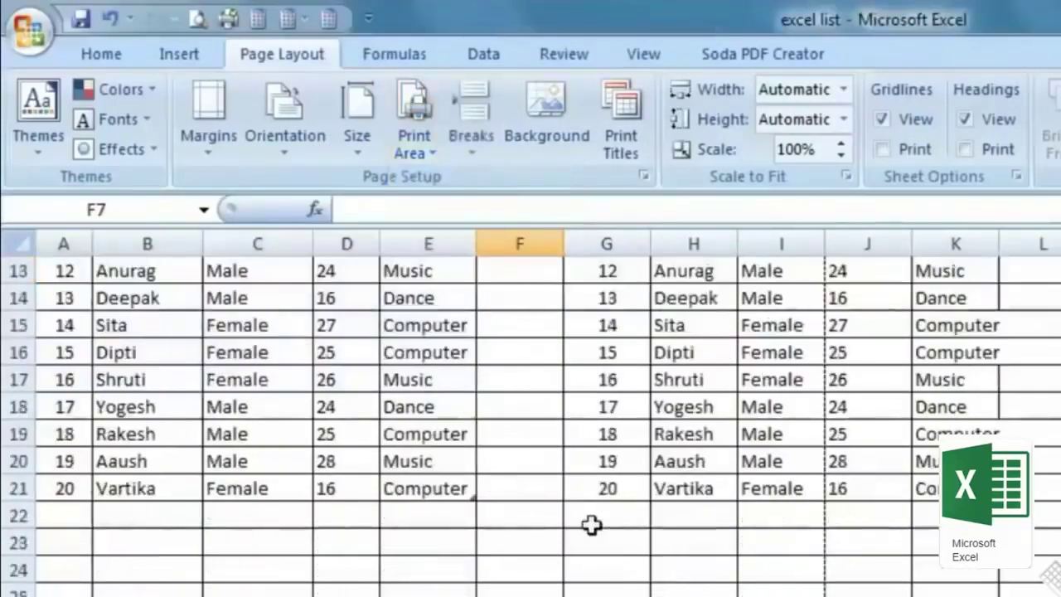
{"action": "scroll", "coordinate": [515, 341], "scroll_direction": "down", "scroll_amount": 2}
{"action": "scroll", "coordinate": [515, 340], "scroll_direction": "up", "scroll_amount": 6}
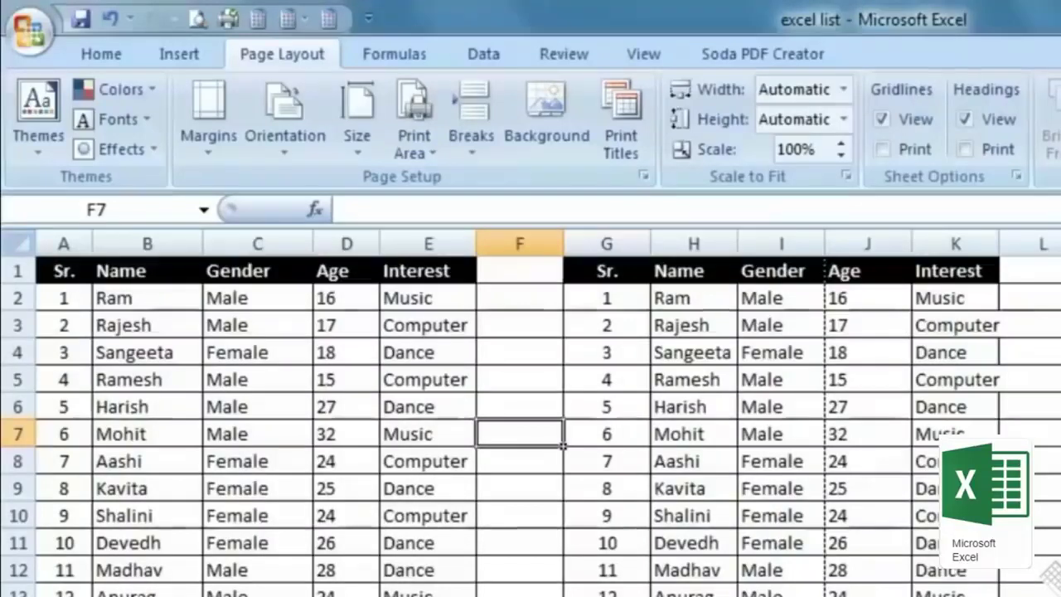
{"action": "left_click_drag", "start_coordinate": [651, 243], "coordinate": [505, 244]}
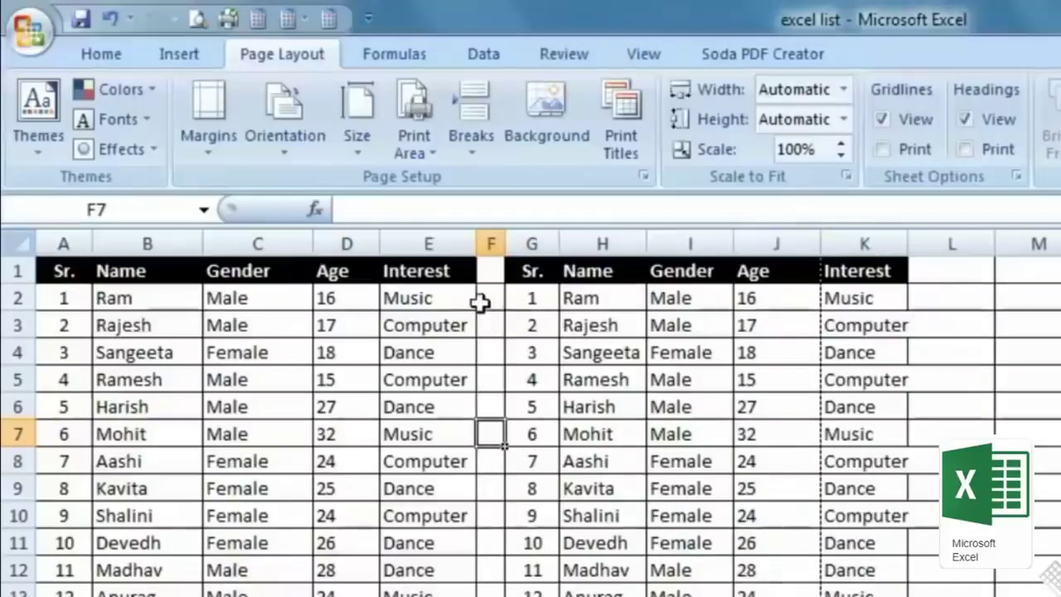
Step: Set Page Setup scaling to fit 1 page wide by 1 tall and check the preview
{"action": "left_click", "coordinate": [192, 19]}
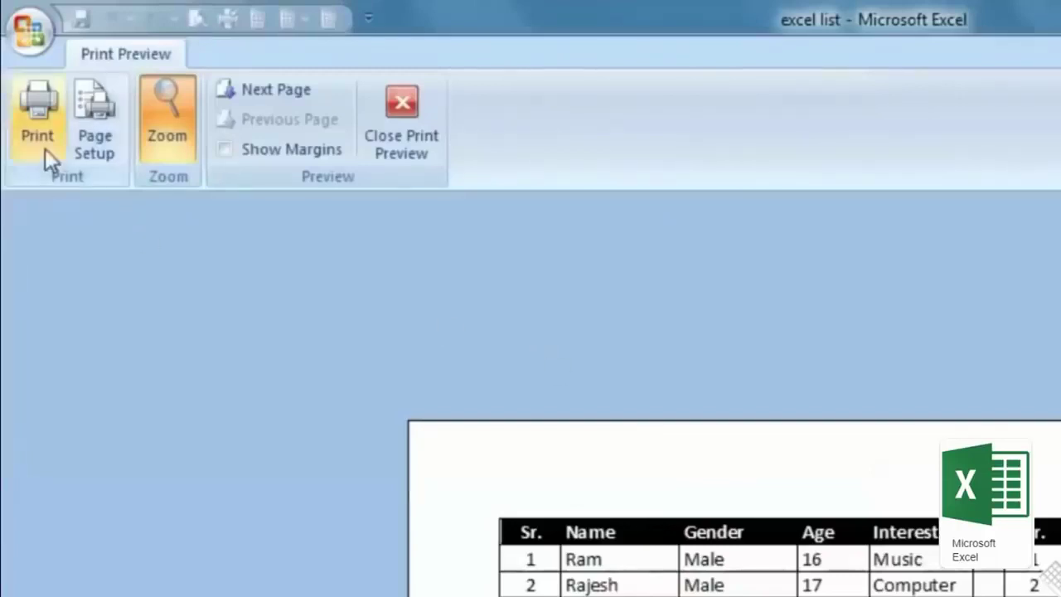
{"action": "left_click", "coordinate": [105, 141]}
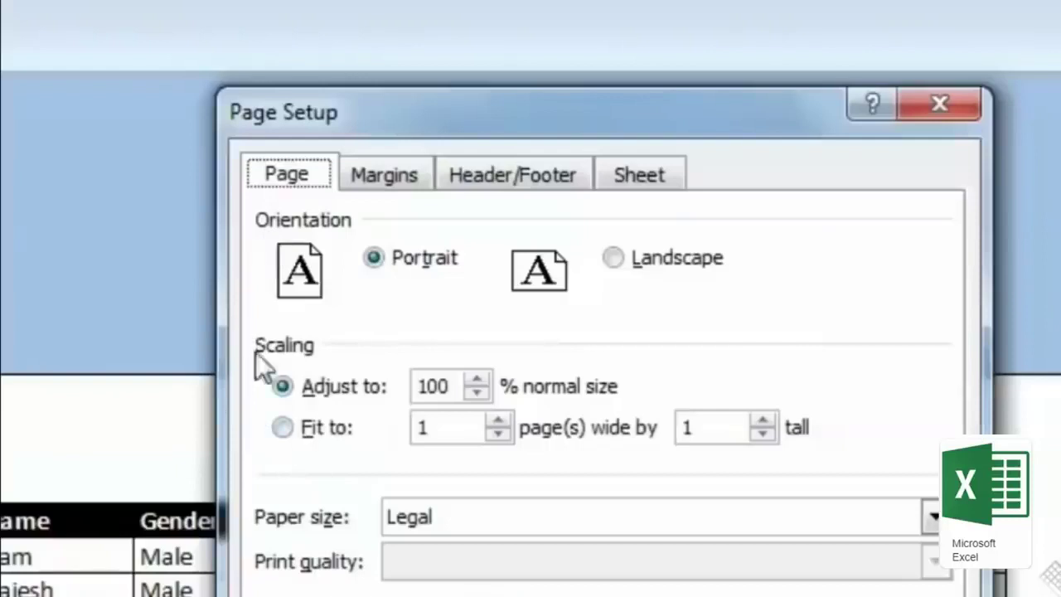
{"action": "left_click", "coordinate": [282, 429]}
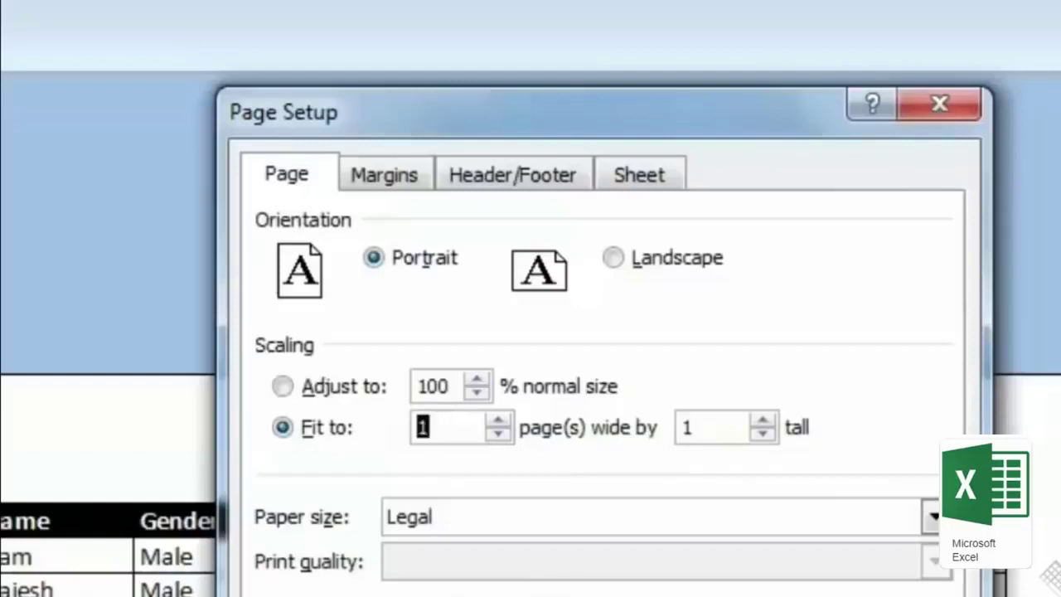
{"action": "key", "text": "Return"}
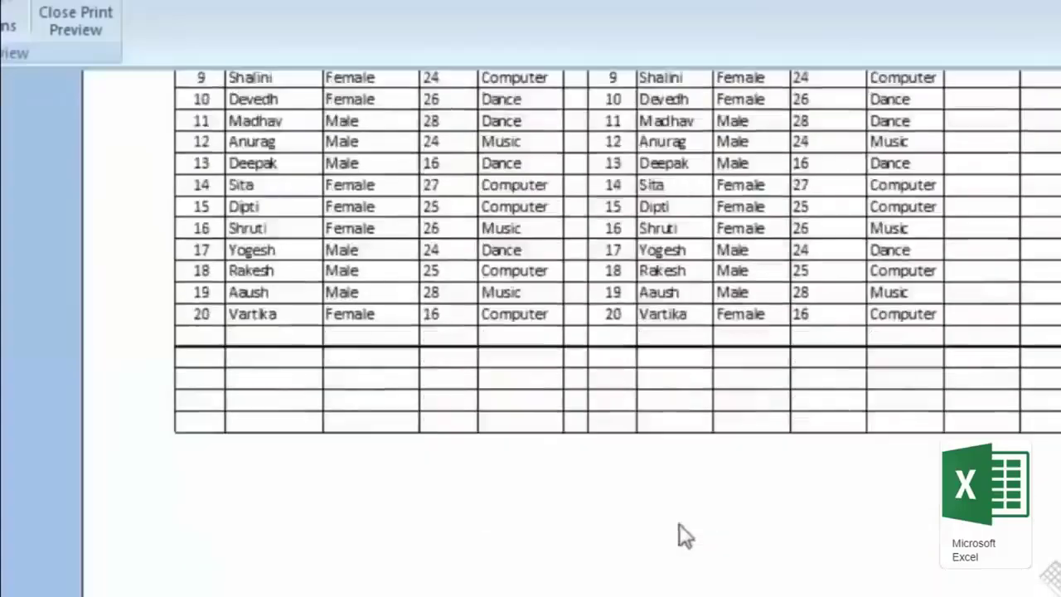
{"action": "scroll", "coordinate": [679, 523], "scroll_direction": "up", "scroll_amount": 4}
{"action": "scroll", "coordinate": [679, 509], "scroll_direction": "down", "scroll_amount": 2}
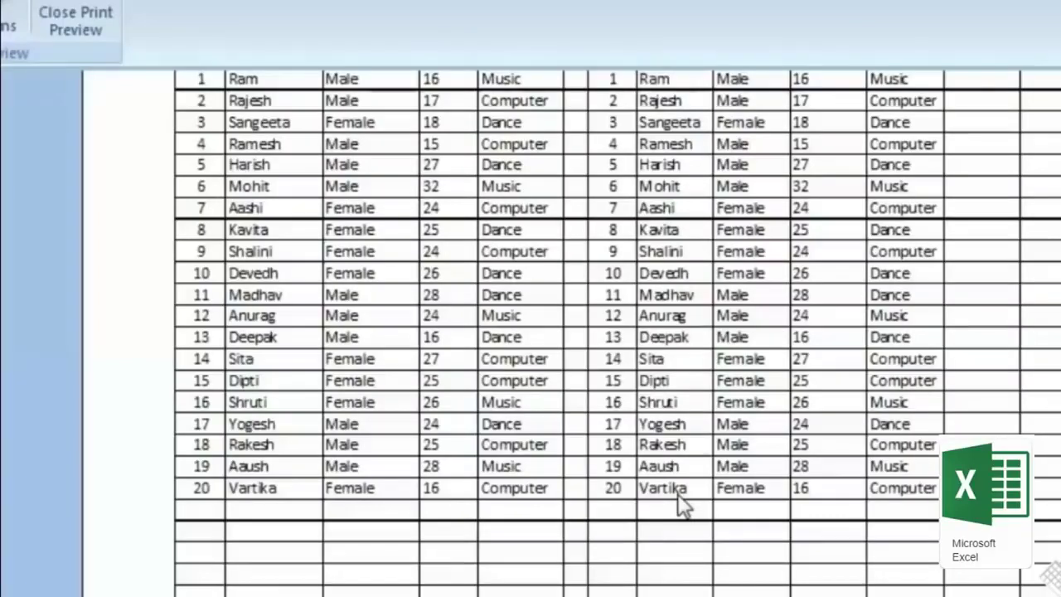
Step: Open and cancel printing twice without printing, then switch to Page Layout view
{"action": "key", "text": "ctrl+p"}
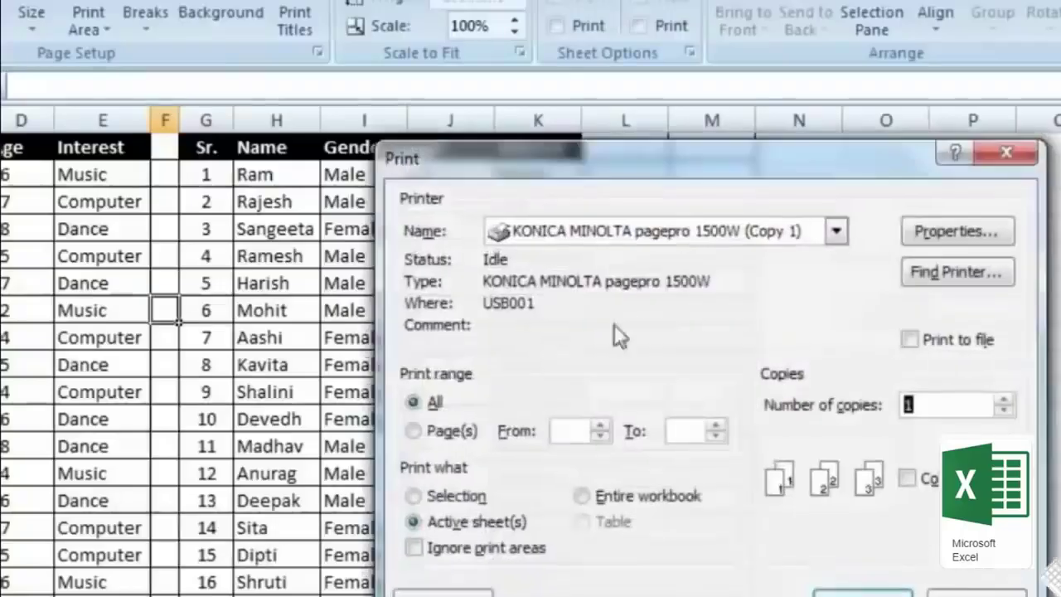
{"action": "key", "text": "Escape"}
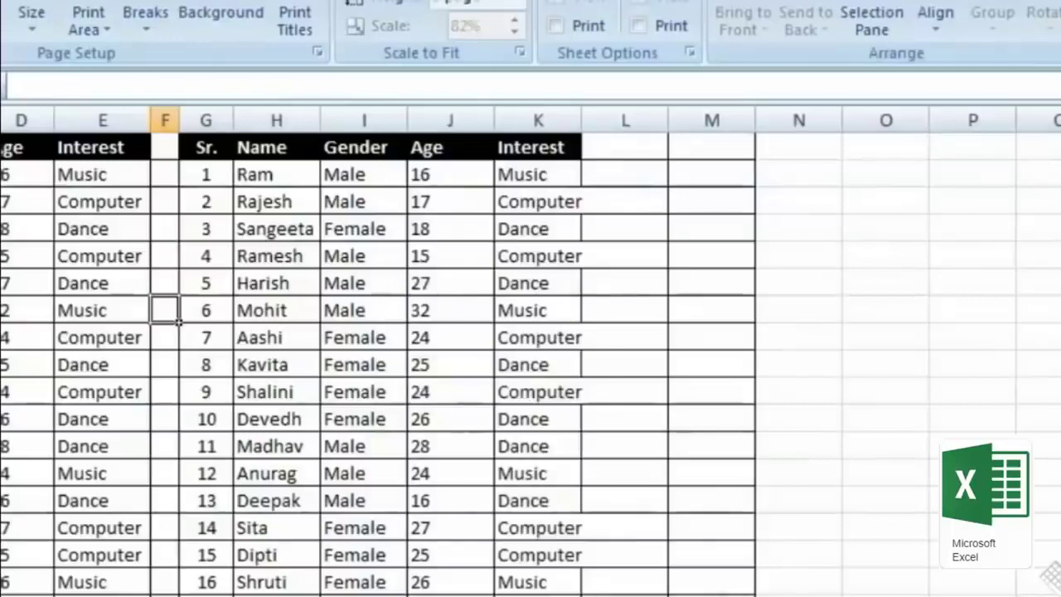
{"action": "key", "text": "ctrl+F2"}
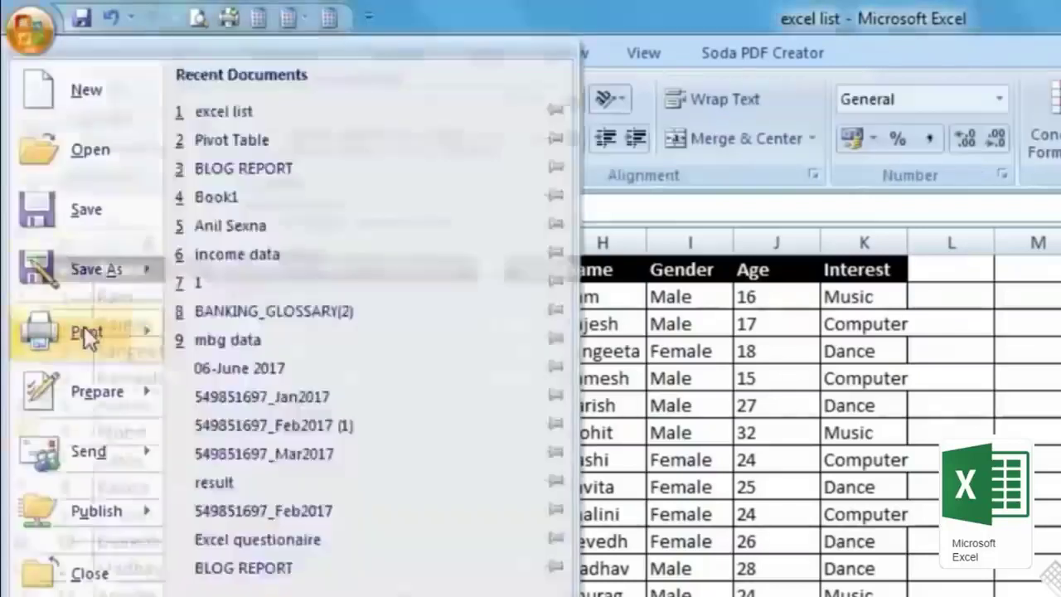
{"action": "left_click", "coordinate": [87, 333]}
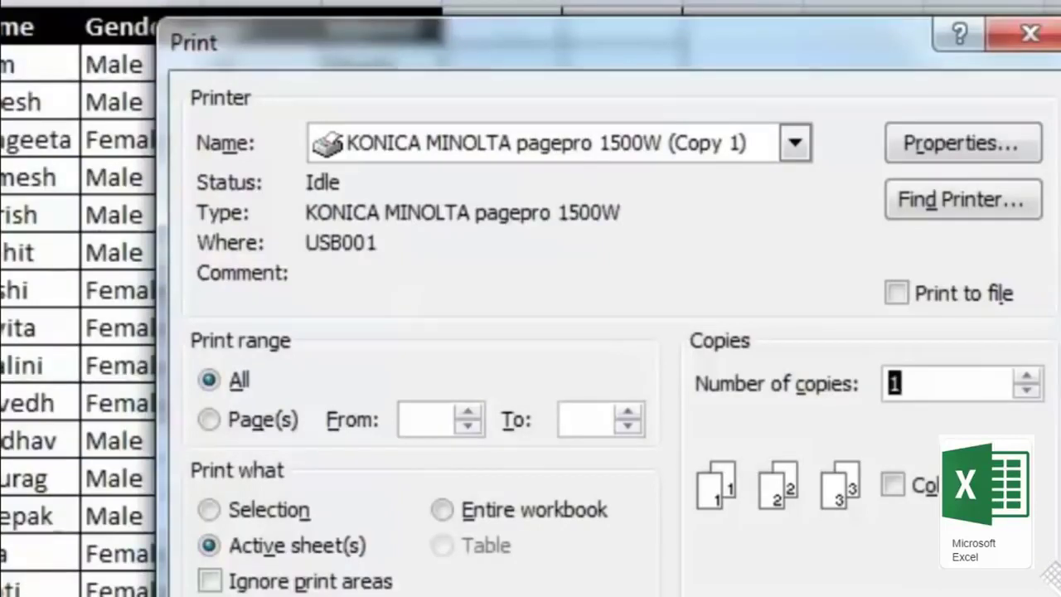
{"action": "key", "text": "Escape"}
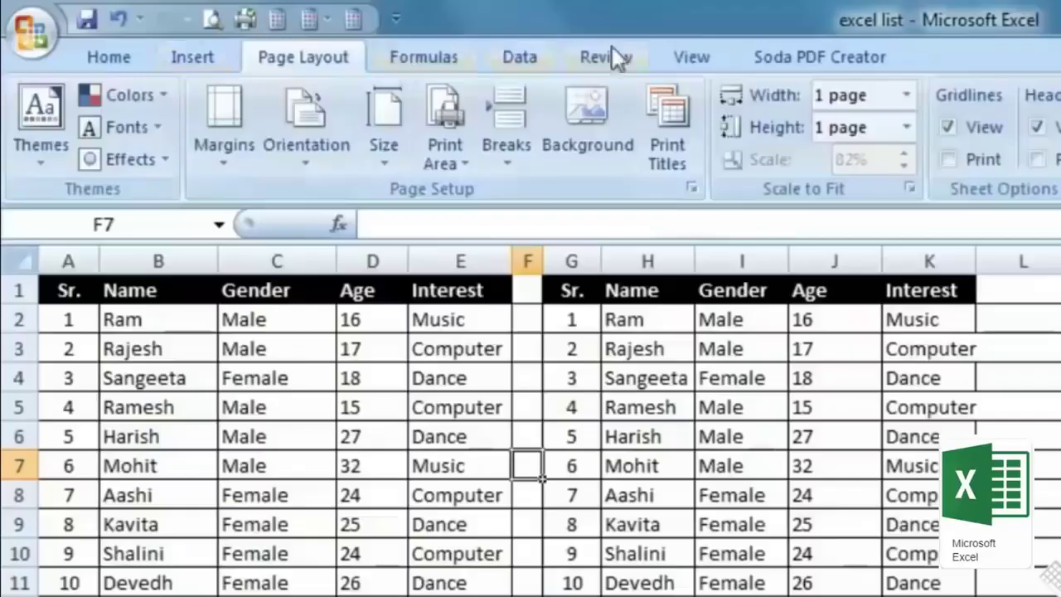
{"action": "left_click", "coordinate": [688, 52]}
{"action": "left_click", "coordinate": [101, 150]}
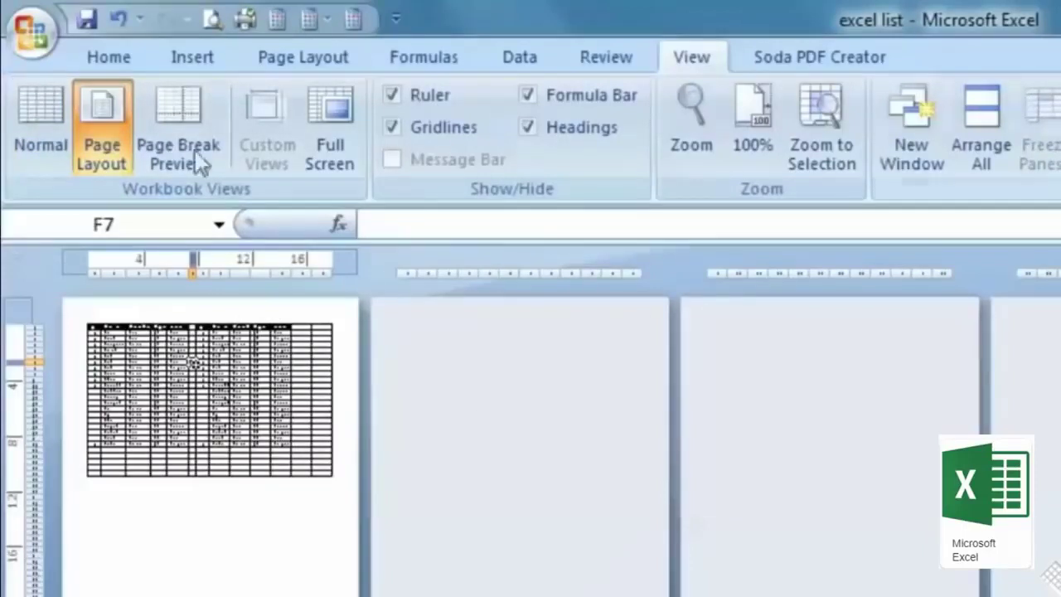
Step: Select cell E9 in Page Layout view and bring up the Print options menu
{"action": "left_click", "coordinate": [179, 374]}
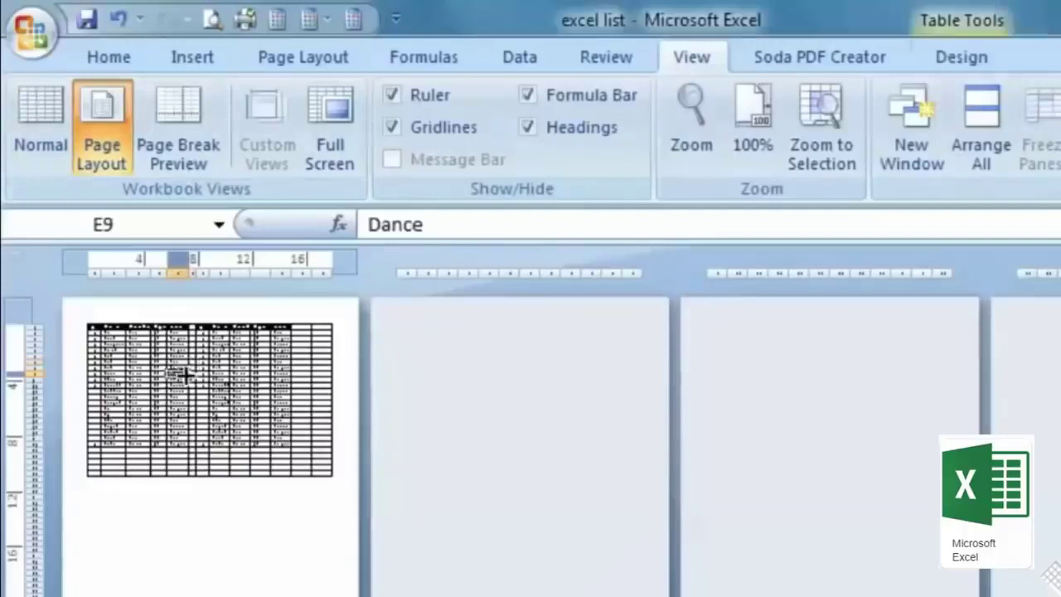
{"action": "left_click", "coordinate": [34, 30]}
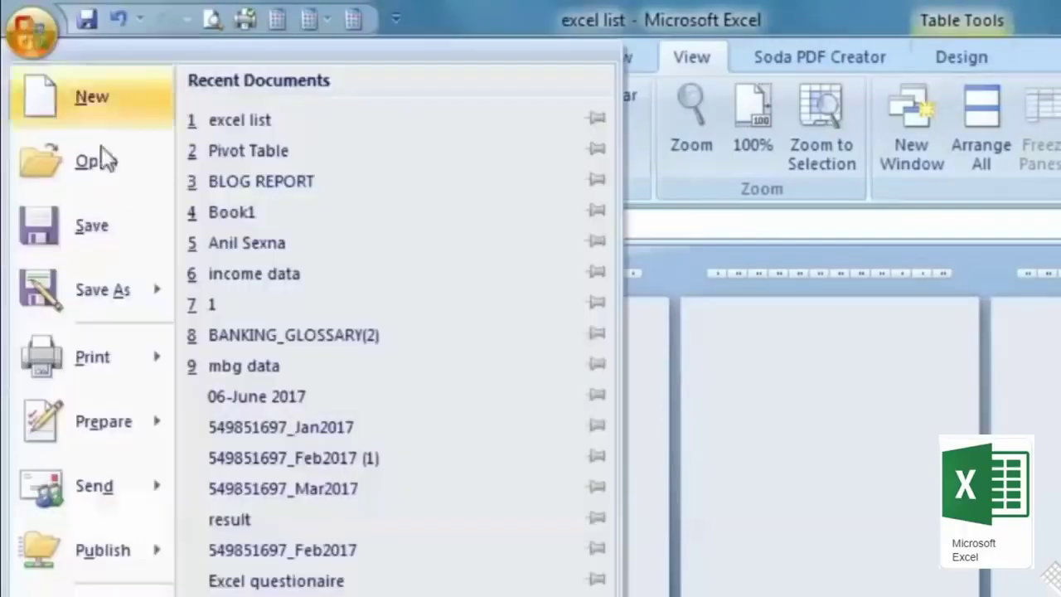
{"action": "mouse_move", "coordinate": [106, 372]}
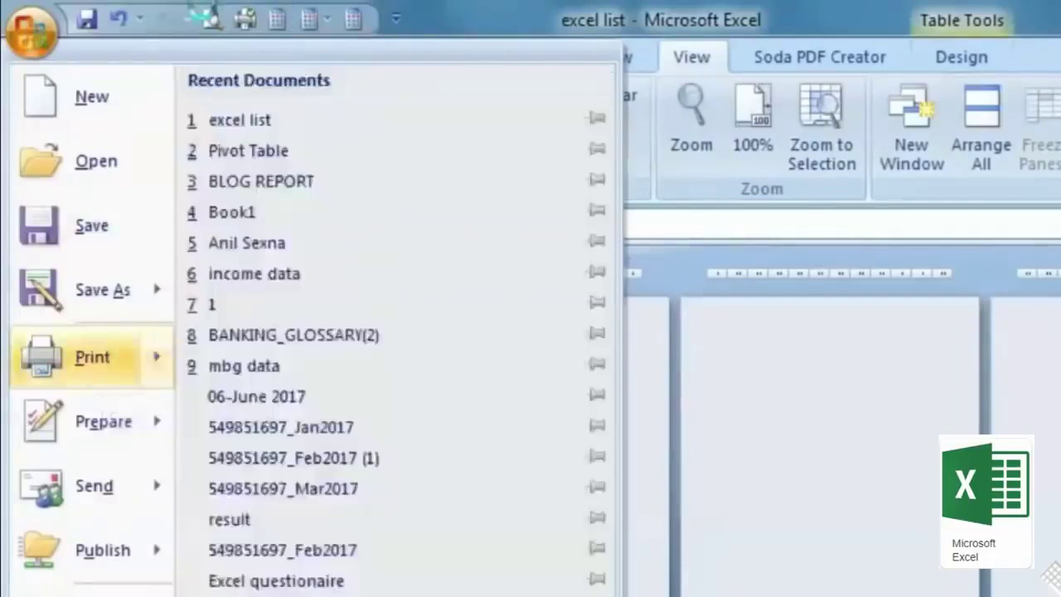
Step: Switch Page Setup scaling back to Adjust to normal size and close the preview
{"action": "left_click", "coordinate": [209, 17]}
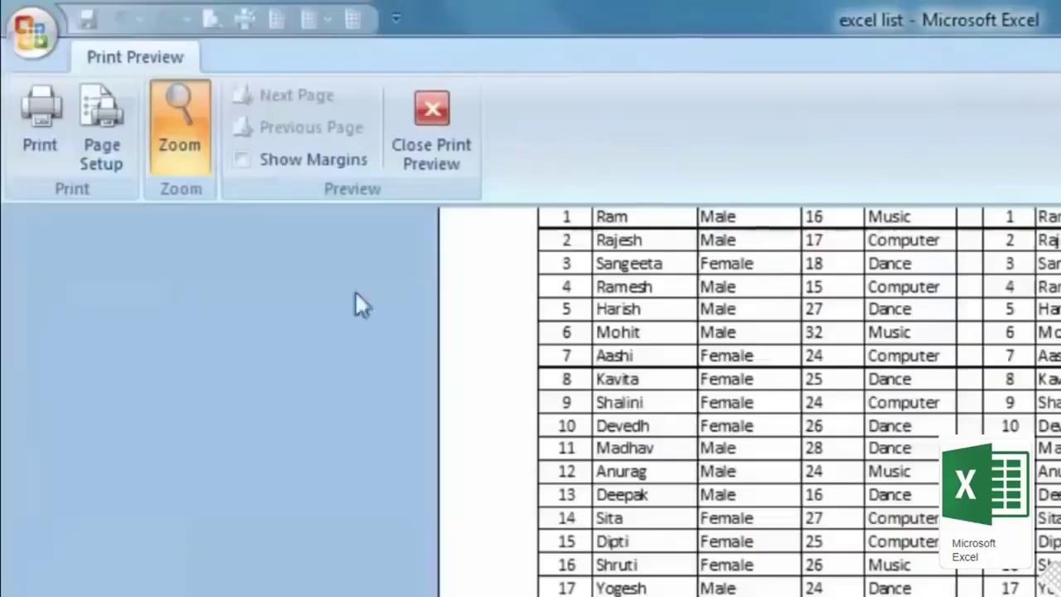
{"action": "left_click", "coordinate": [116, 174]}
{"action": "left_click", "coordinate": [851, 461]}
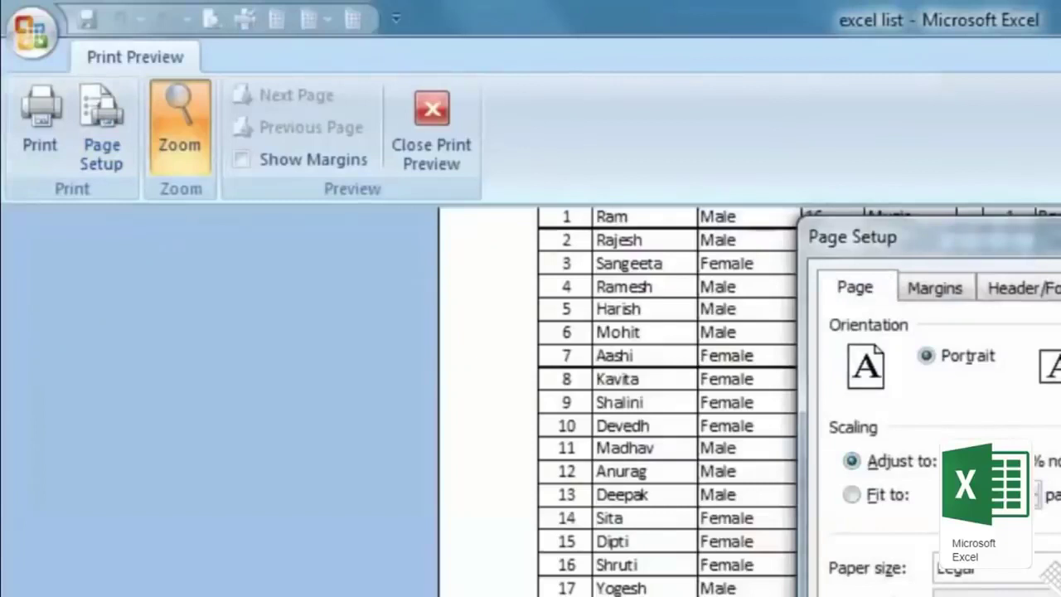
{"action": "key", "text": "Return"}
{"action": "left_click", "coordinate": [460, 139]}
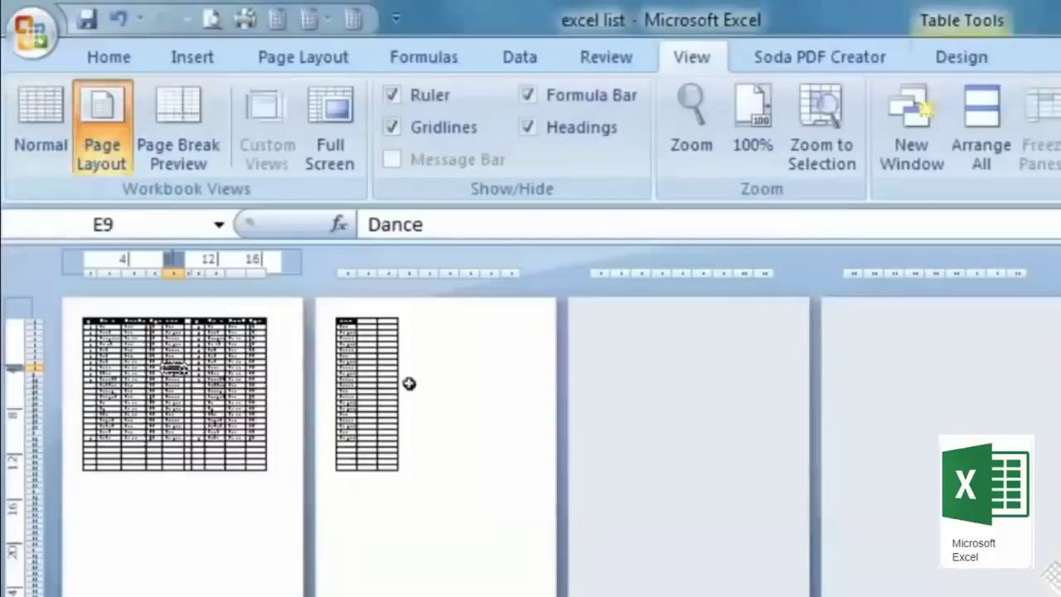
Step: Check cells on both printed pages in Page Layout view, then bring up the Print dialog
{"action": "left_click", "coordinate": [472, 404]}
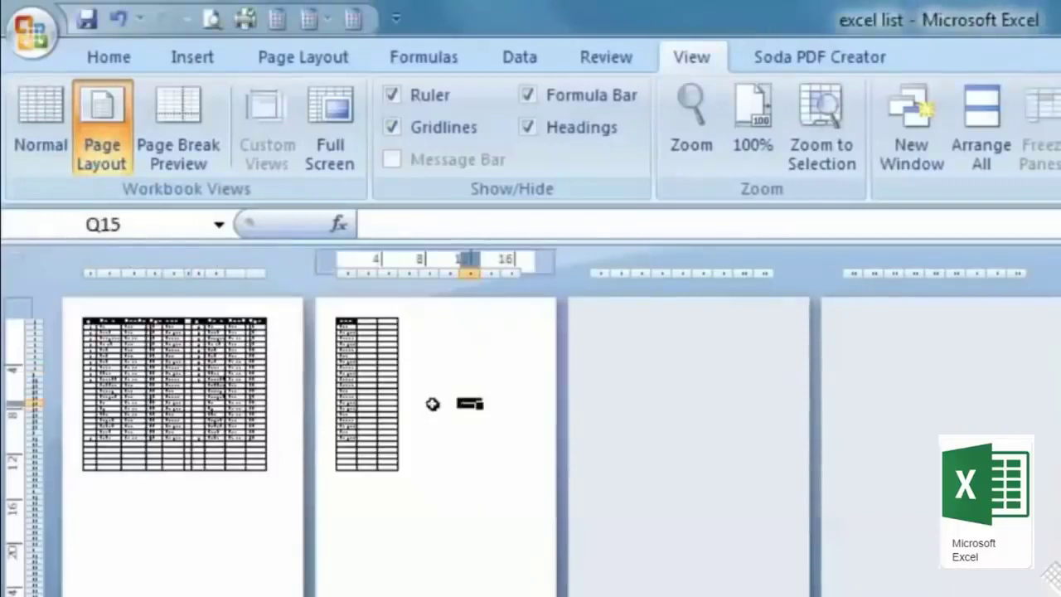
{"action": "left_click", "coordinate": [152, 532]}
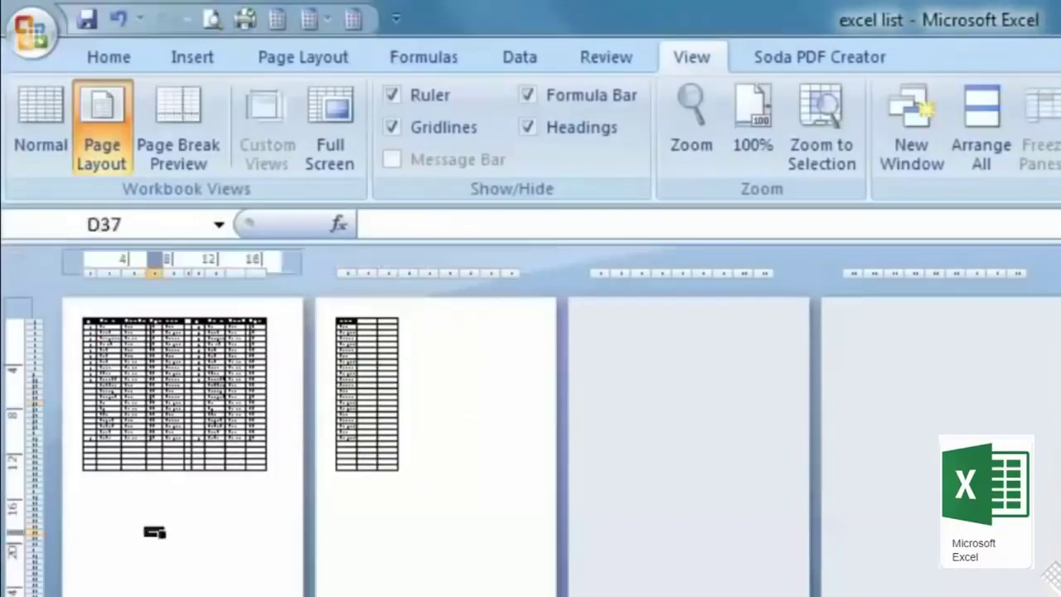
{"action": "left_click", "coordinate": [513, 142]}
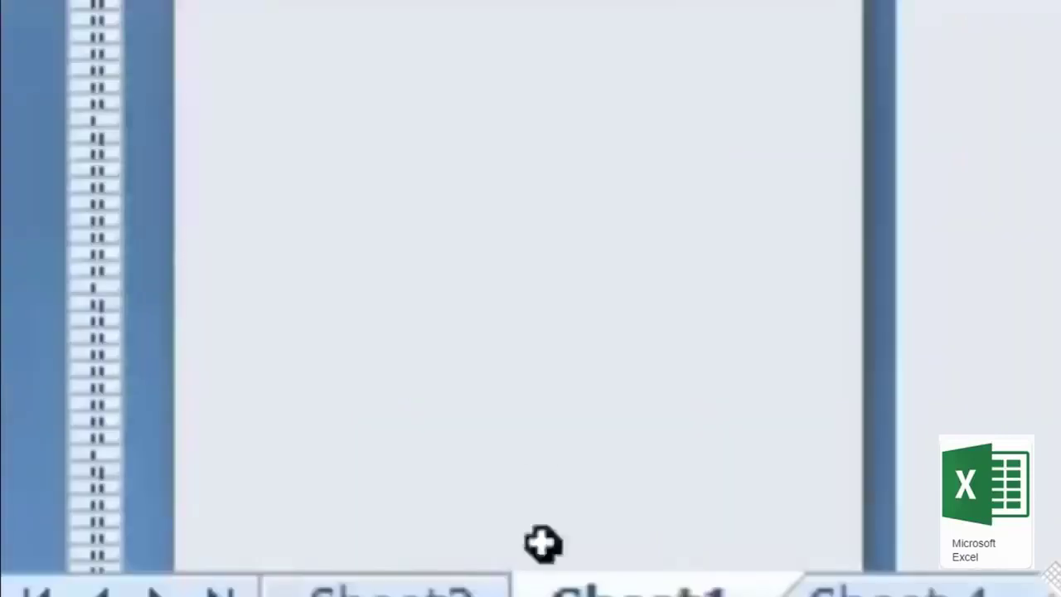
{"action": "left_click", "coordinate": [542, 379]}
{"action": "left_click", "coordinate": [218, 577]}
{"action": "left_click", "coordinate": [200, 557]}
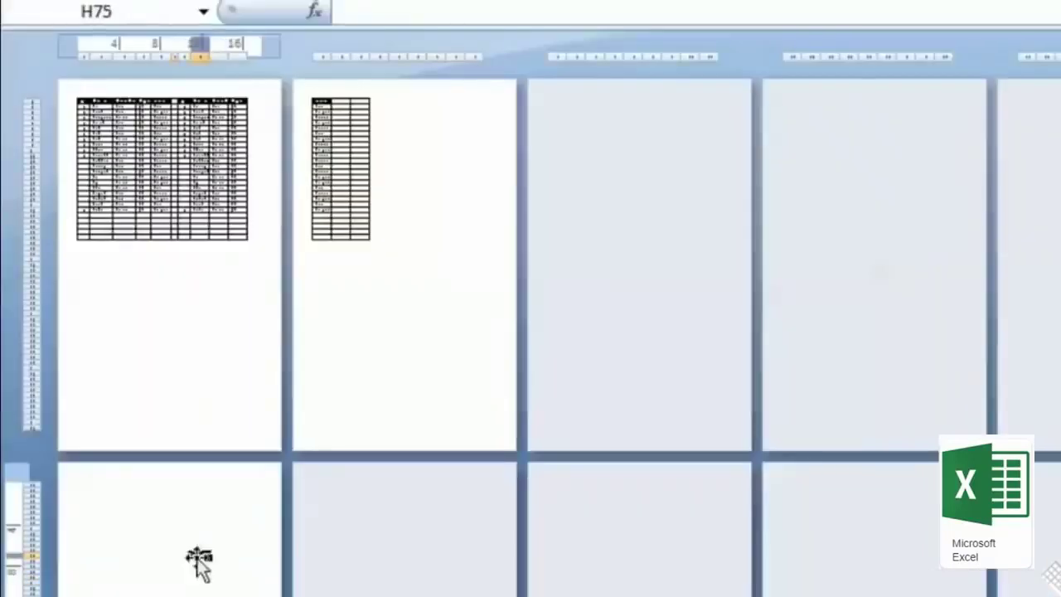
{"action": "left_click", "coordinate": [424, 310]}
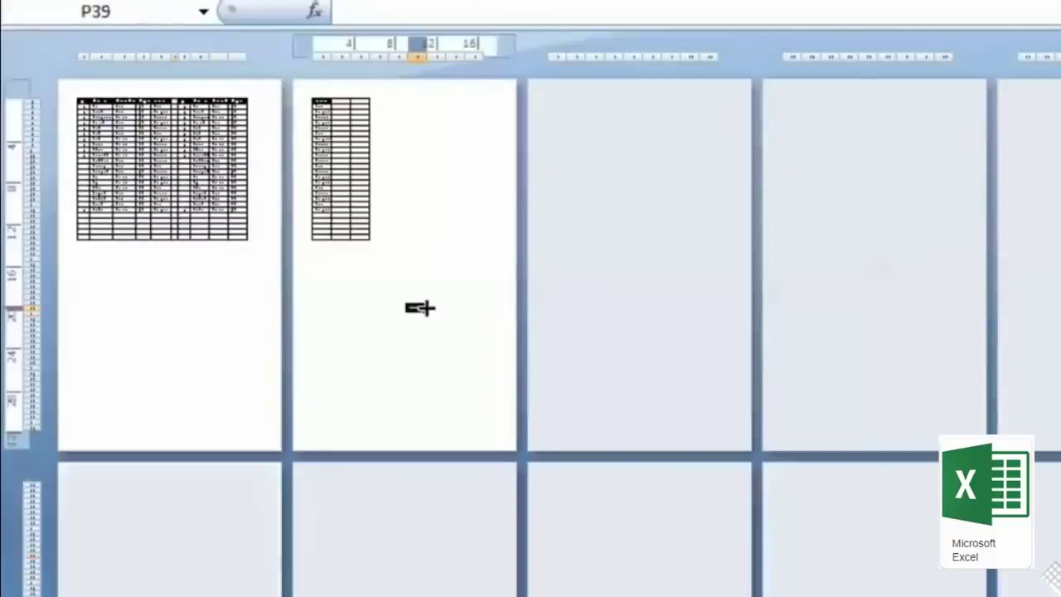
{"action": "left_click", "coordinate": [214, 301]}
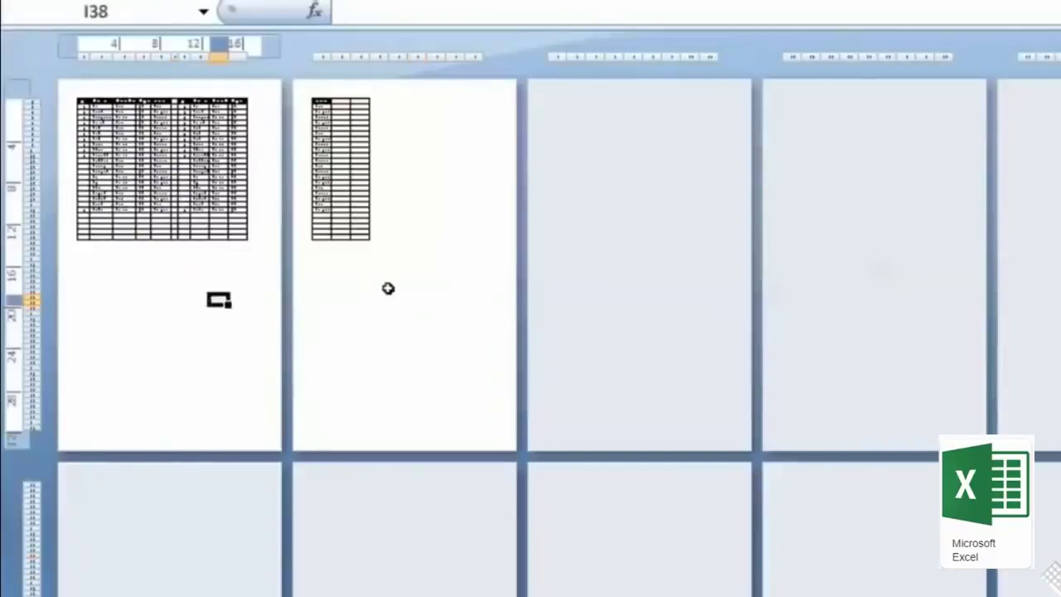
{"action": "left_click", "coordinate": [417, 285]}
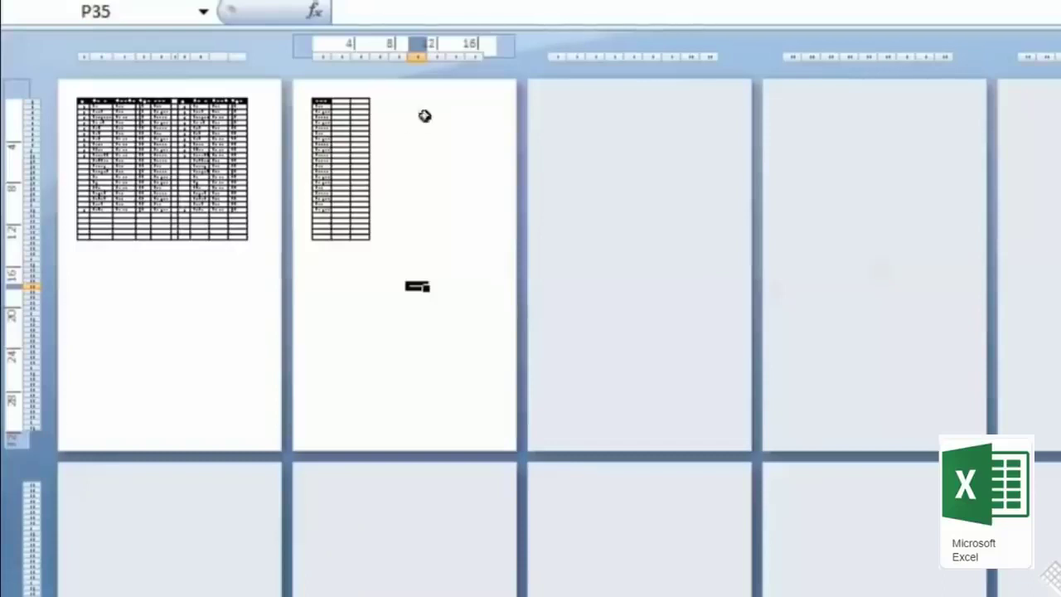
{"action": "scroll", "coordinate": [417, 286], "scroll_direction": "up", "scroll_amount": 5}
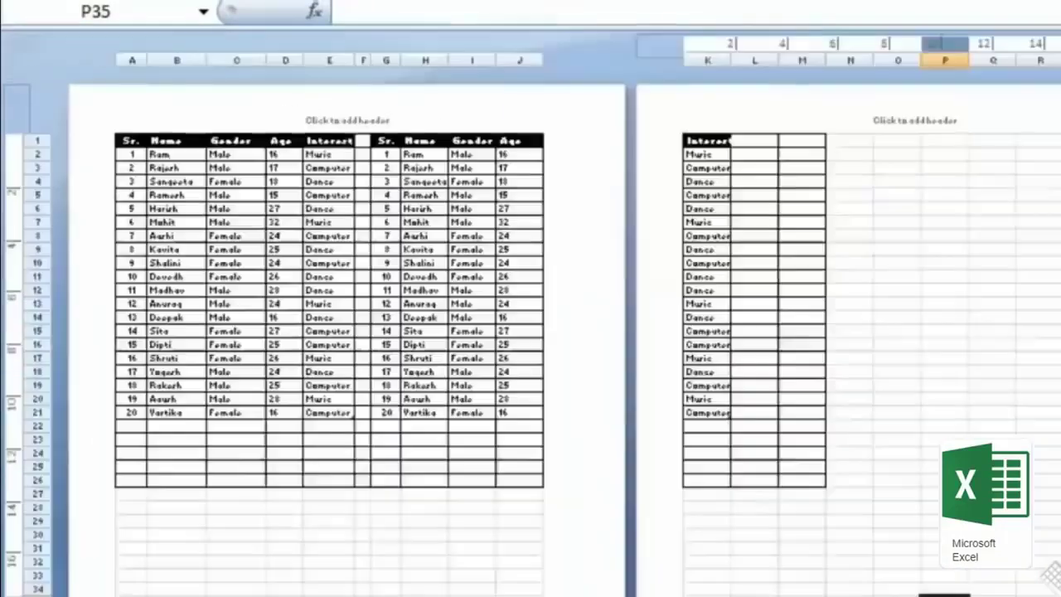
{"action": "scroll", "coordinate": [530, 315], "scroll_direction": "up", "scroll_amount": 2}
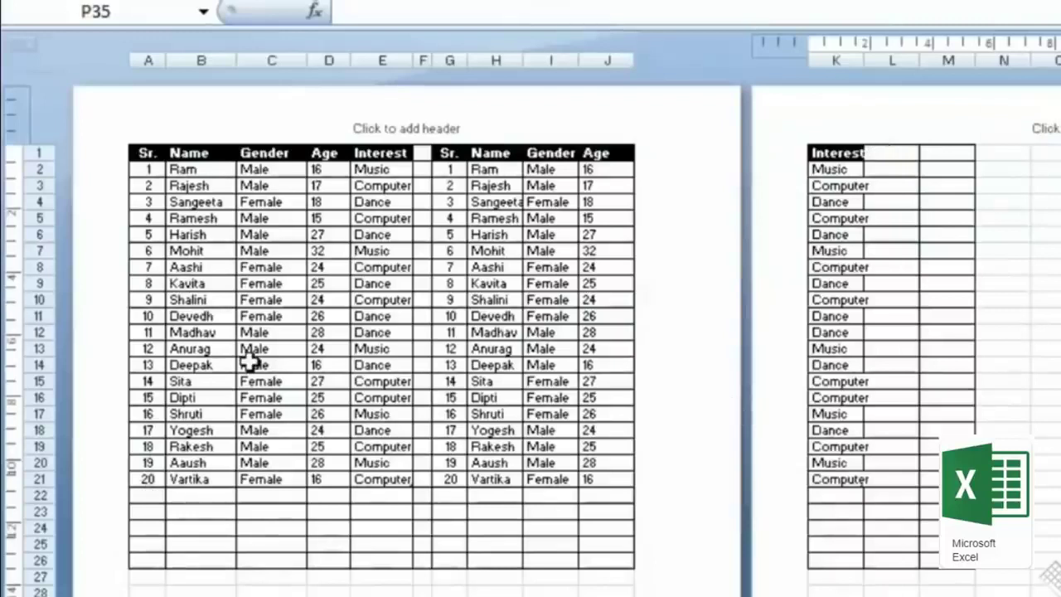
{"action": "key", "text": "ctrl+p"}
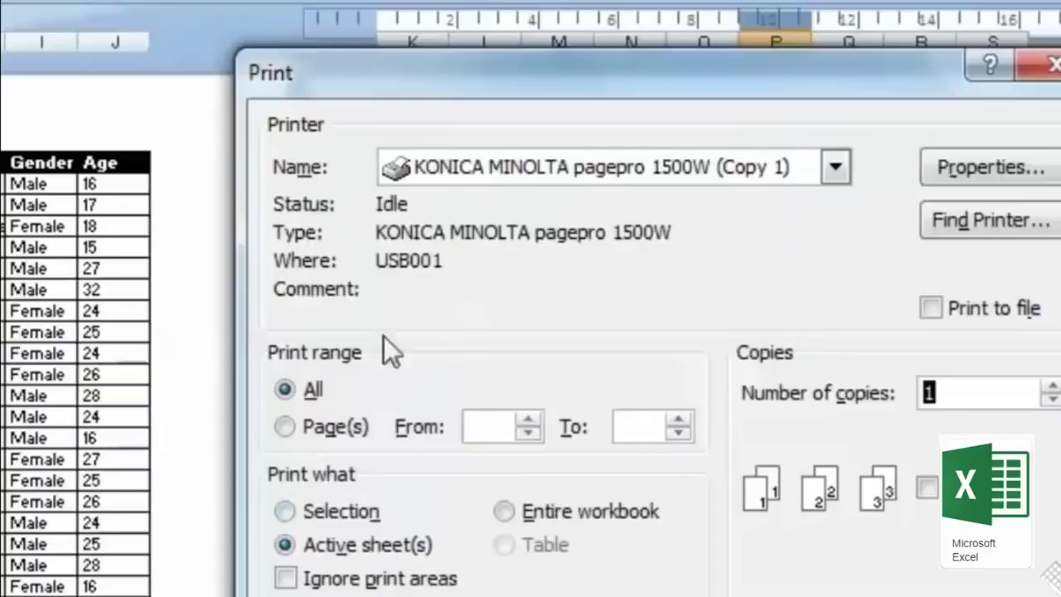
Step: Try a print range of pages 2 to 2, then set the print range back to All
{"action": "left_click", "coordinate": [284, 426]}
{"action": "left_click", "coordinate": [528, 419]}
{"action": "left_click", "coordinate": [527, 419]}
{"action": "left_click", "coordinate": [678, 419]}
{"action": "left_click", "coordinate": [678, 419]}
{"action": "left_click", "coordinate": [680, 433]}
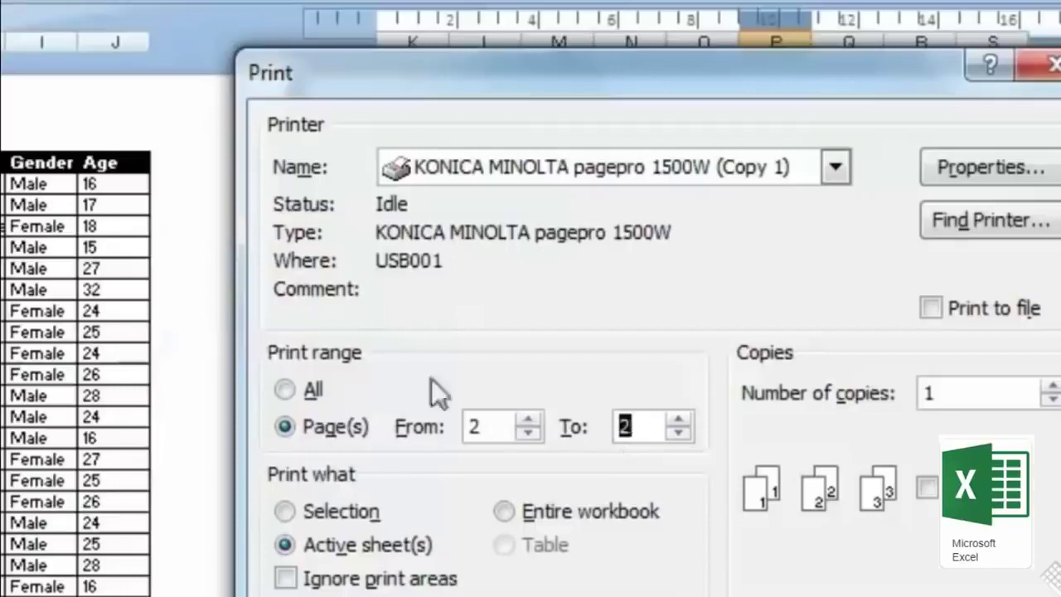
{"action": "left_click", "coordinate": [285, 389]}
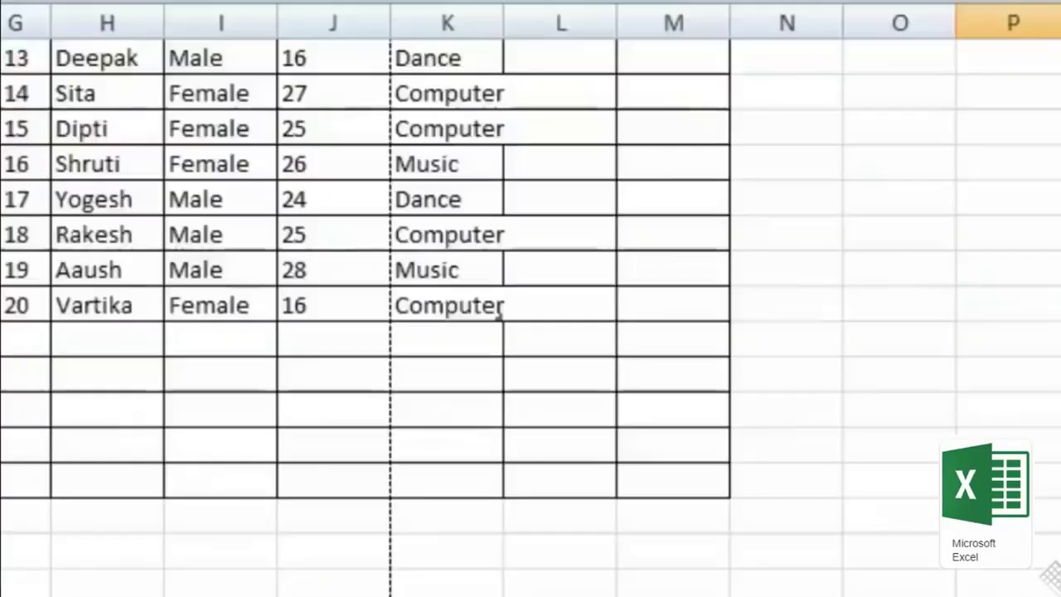
Step: Select the first seven student records A2:E8 and open the Print dialog for that selection
{"action": "scroll", "coordinate": [530, 315], "scroll_direction": "up", "scroll_amount": 5}
{"action": "left_click_drag", "start_coordinate": [286, 267], "coordinate": [355, 381]}
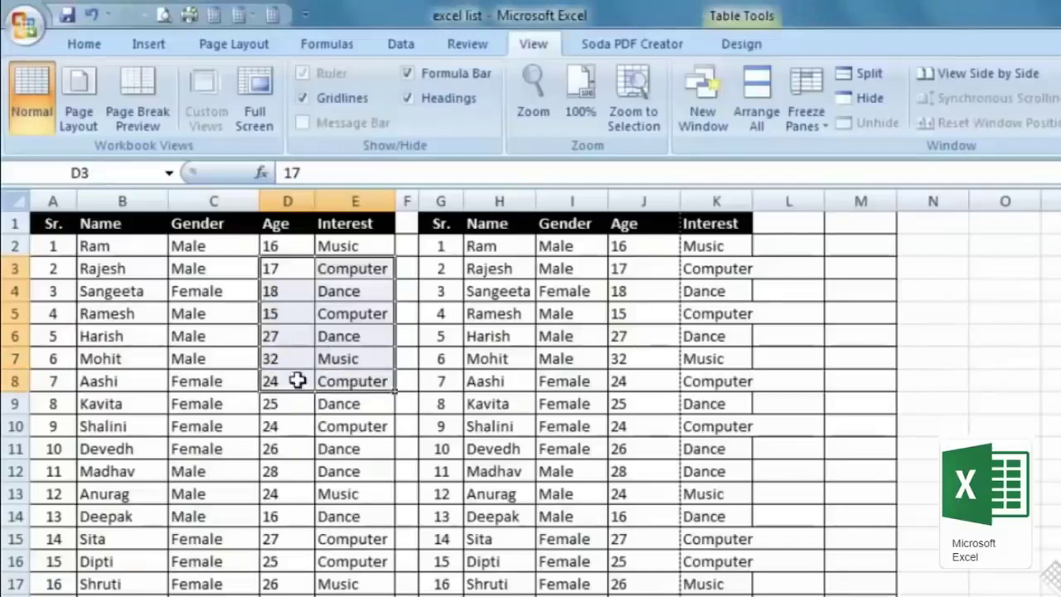
{"action": "left_click_drag", "start_coordinate": [52, 246], "coordinate": [344, 381]}
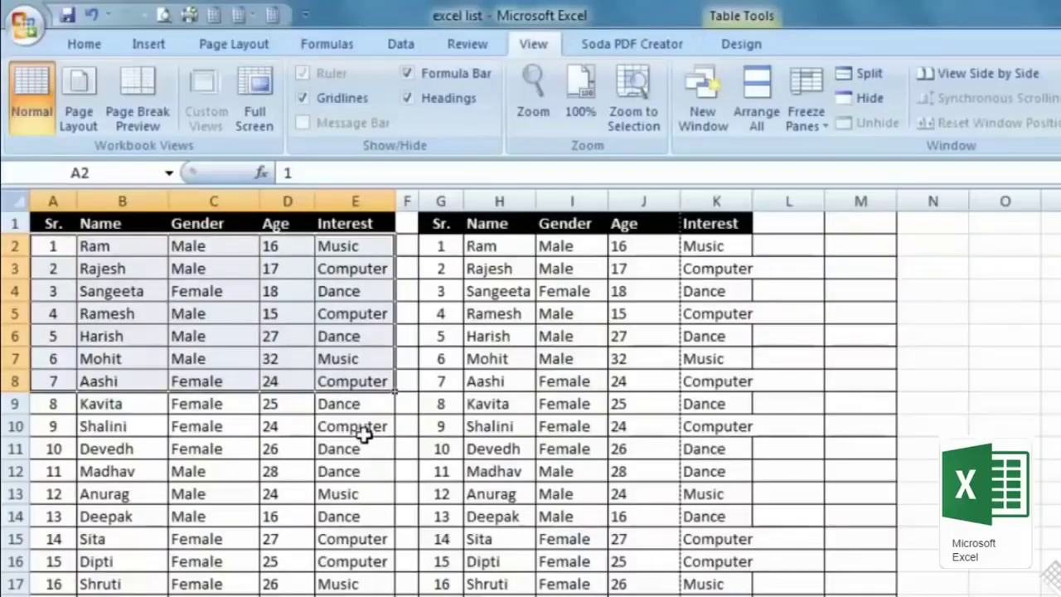
{"action": "key", "text": "ctrl+p"}
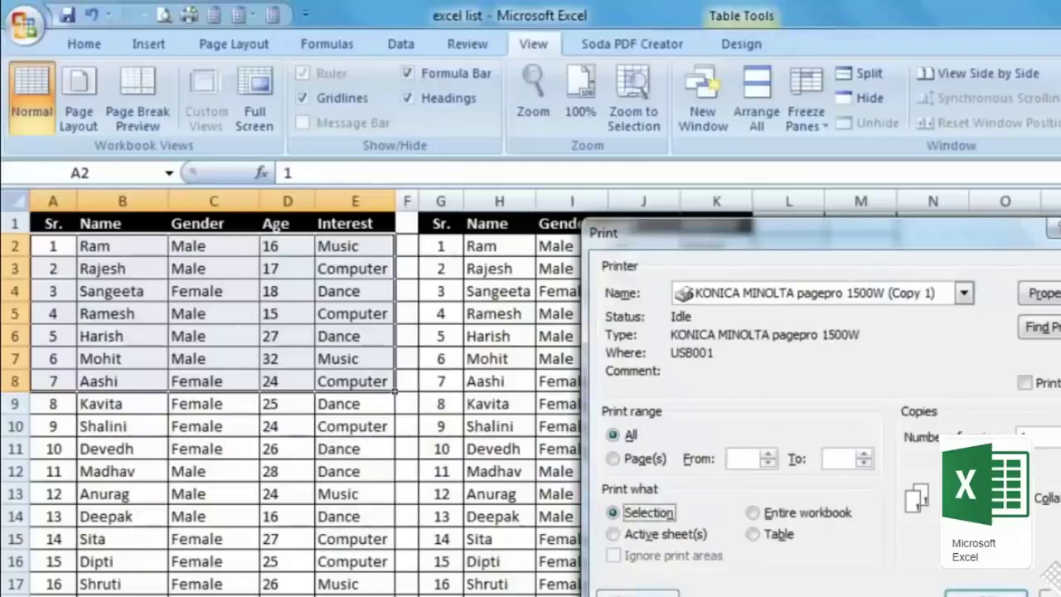
Step: Preview the printout of the seven selected rows, then close the preview
{"action": "left_click", "coordinate": [636, 593]}
{"action": "scroll", "coordinate": [557, 502], "scroll_direction": "up", "scroll_amount": 3}
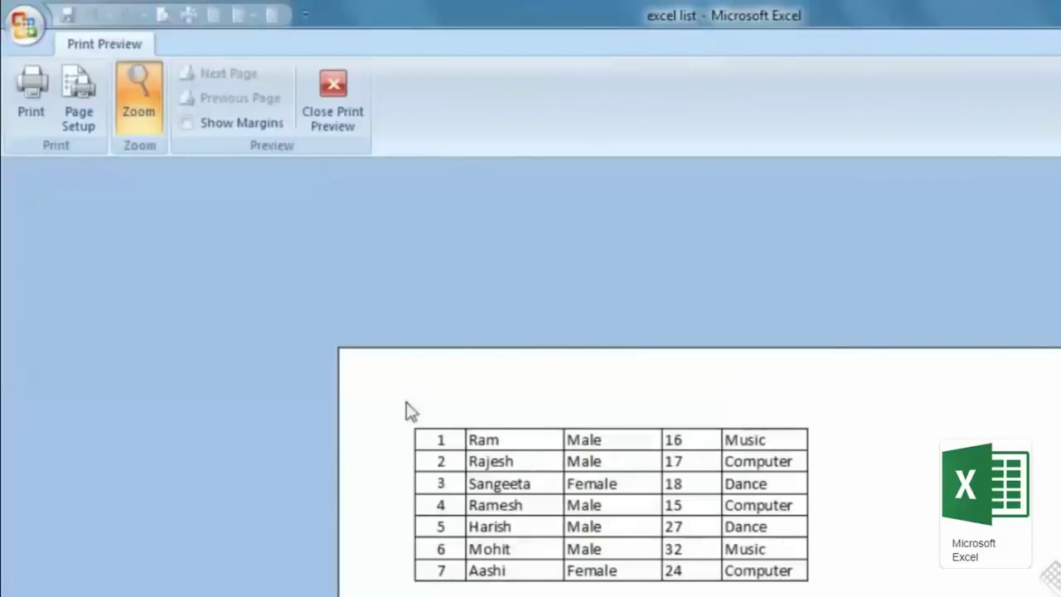
{"action": "left_click", "coordinate": [346, 108]}
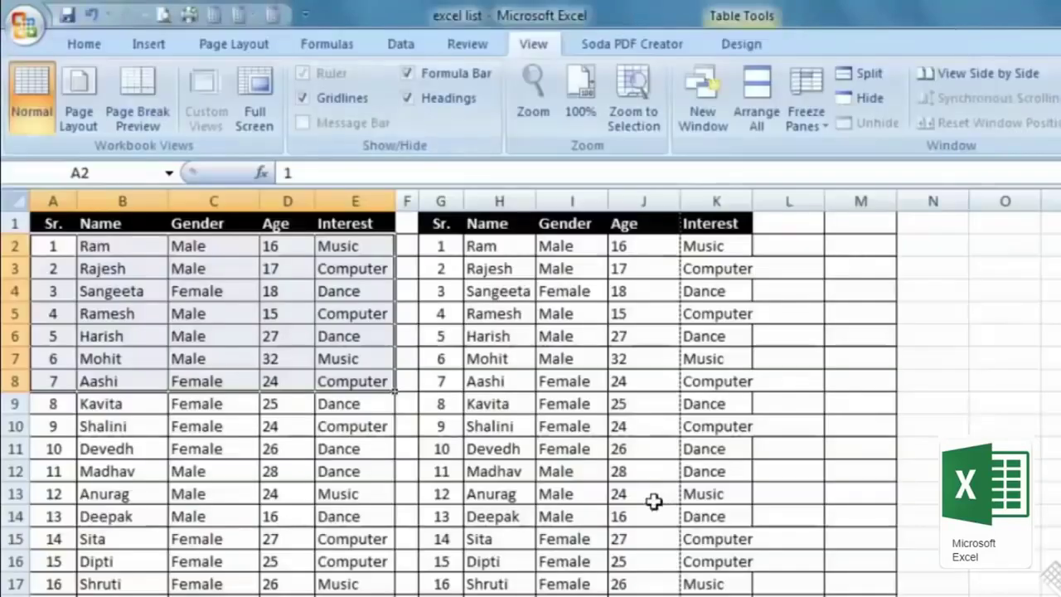
Step: Change the print settings from Selection to Entire workbook
{"action": "key", "text": "ctrl+p"}
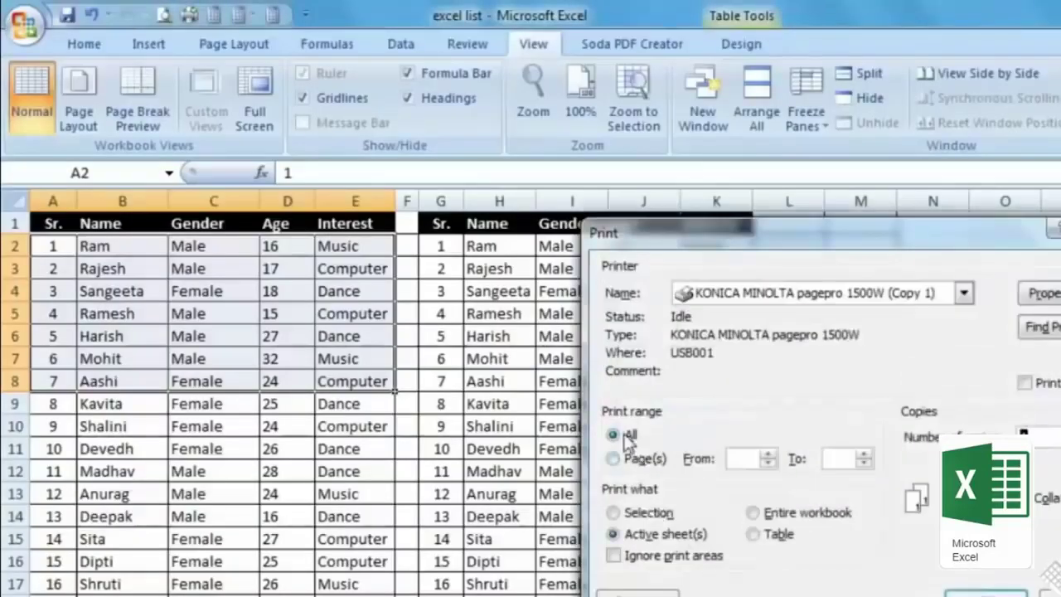
{"action": "left_click", "coordinate": [629, 514]}
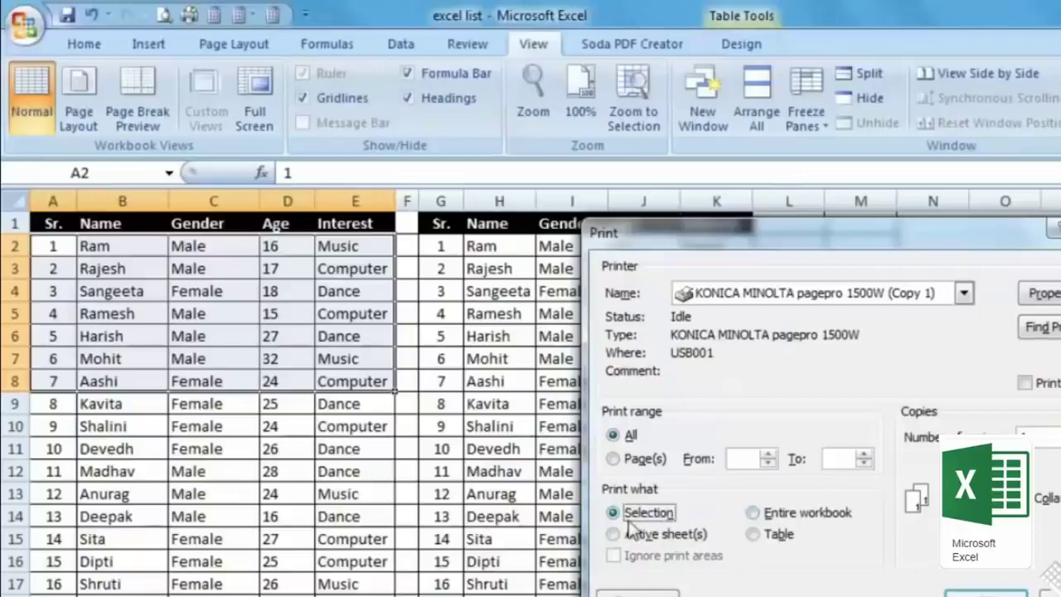
{"action": "left_click", "coordinate": [753, 513]}
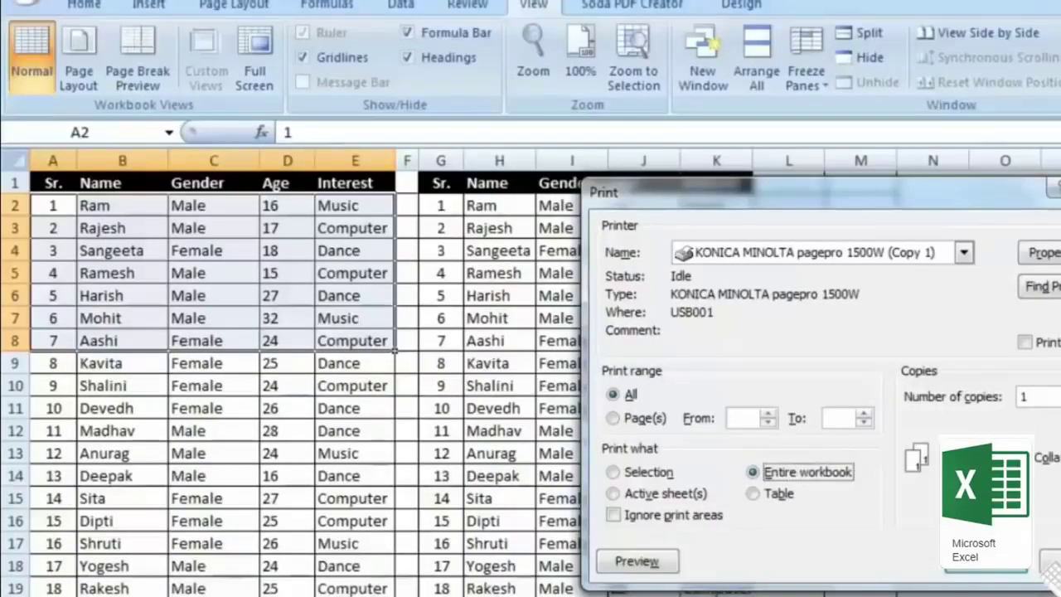
Step: Browse the whole-workbook preview pages, zooming into the salary list and student tables, then close it
{"action": "left_click", "coordinate": [650, 567]}
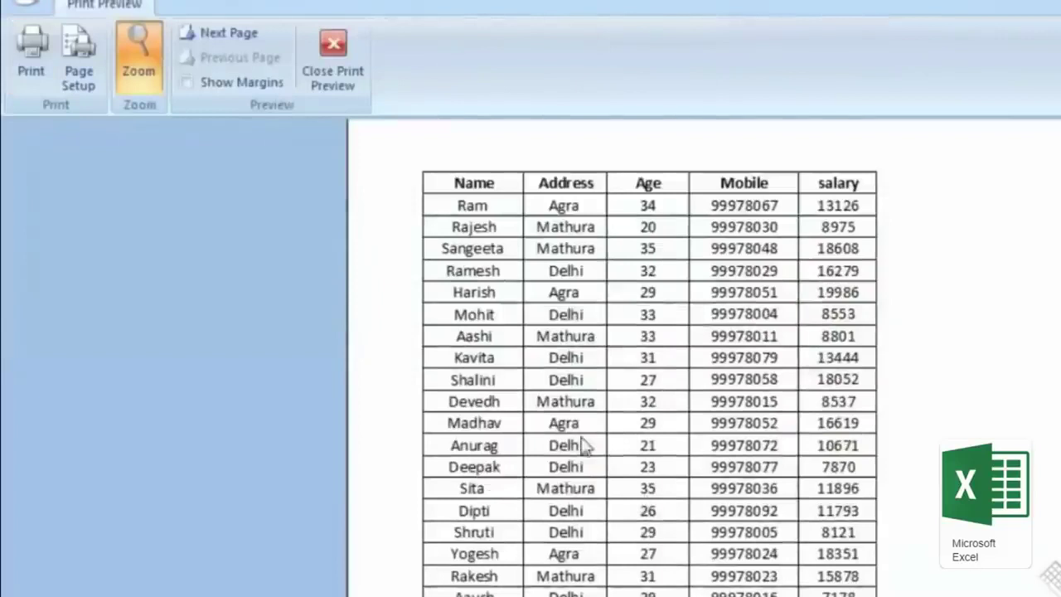
{"action": "left_click", "coordinate": [451, 508]}
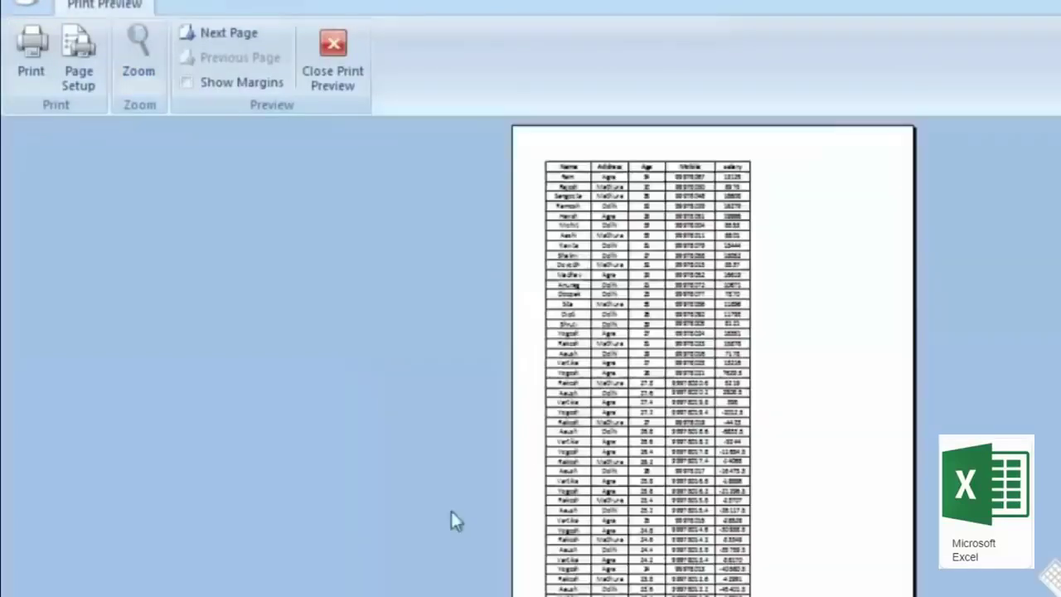
{"action": "scroll", "coordinate": [535, 450], "scroll_direction": "down", "scroll_amount": 4}
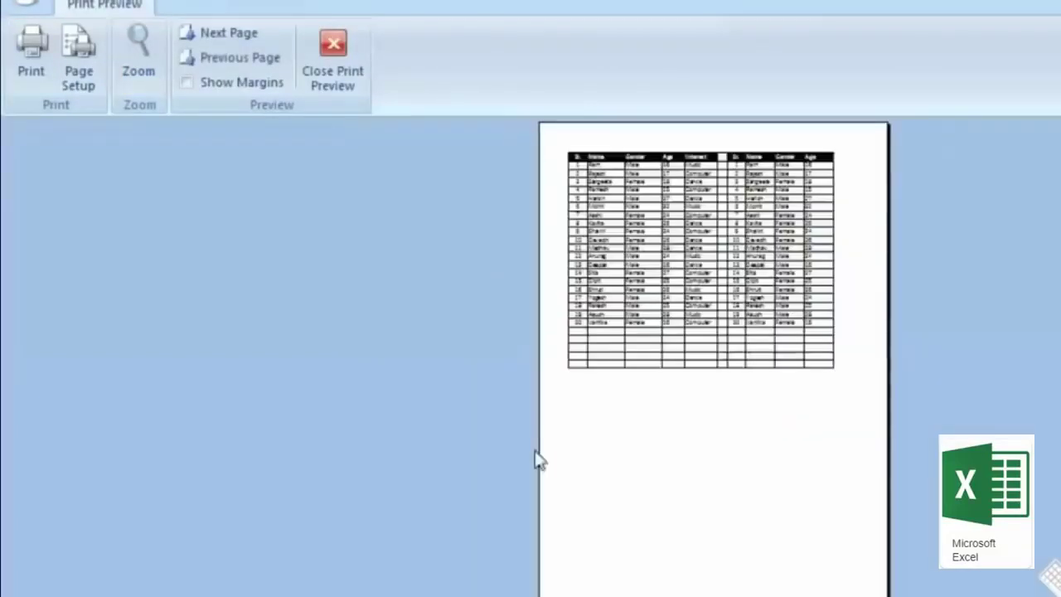
{"action": "scroll", "coordinate": [580, 418], "scroll_direction": "up", "scroll_amount": 2}
{"action": "left_click", "coordinate": [603, 217]}
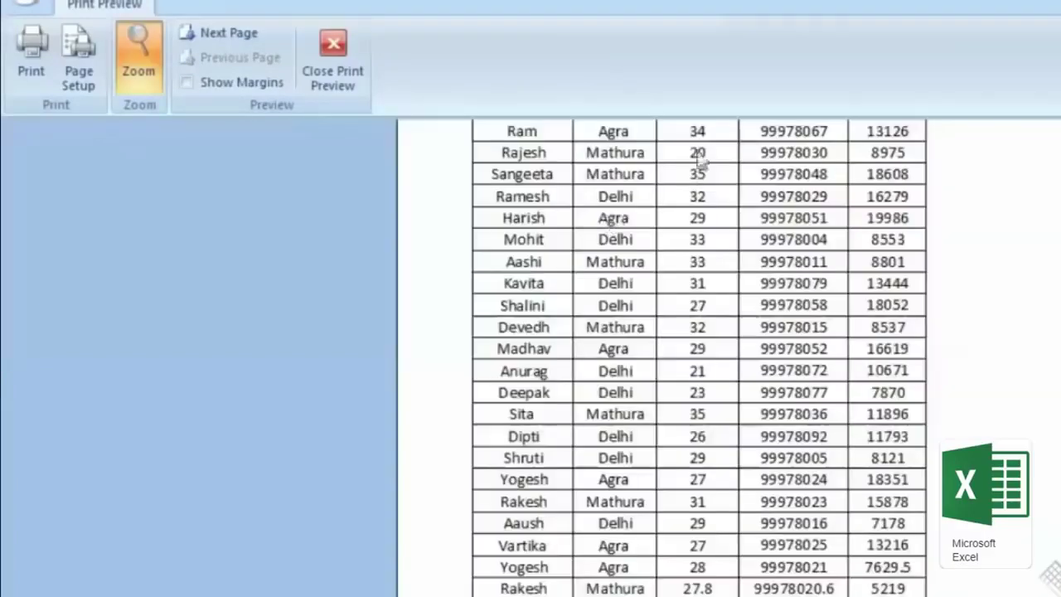
{"action": "scroll", "coordinate": [837, 422], "scroll_direction": "down", "scroll_amount": 5}
{"action": "left_click", "coordinate": [807, 384]}
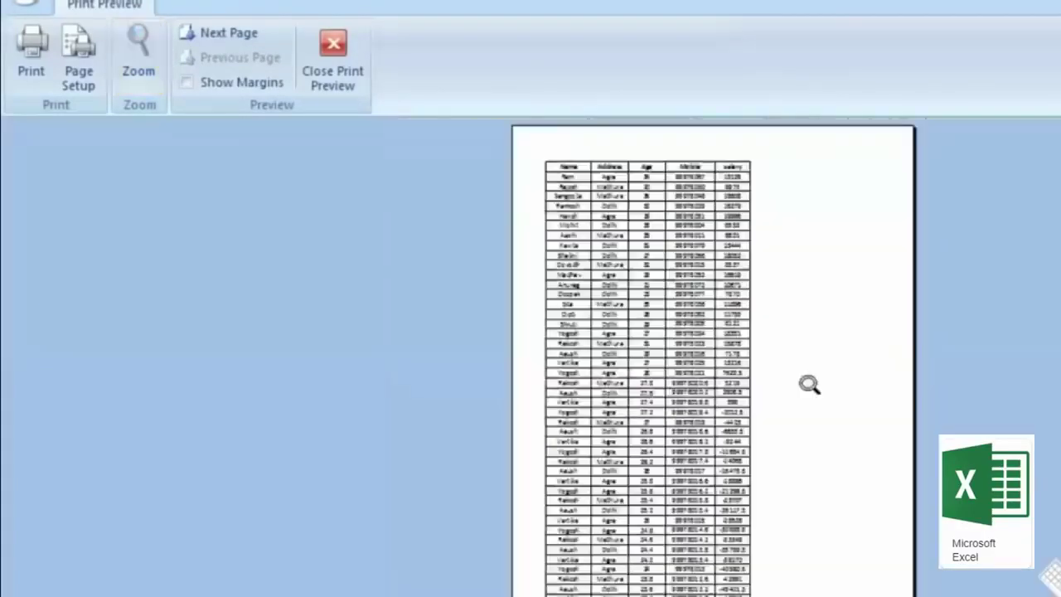
{"action": "scroll", "coordinate": [800, 381], "scroll_direction": "down", "scroll_amount": 1}
{"action": "scroll", "coordinate": [800, 381], "scroll_direction": "down", "scroll_amount": 3}
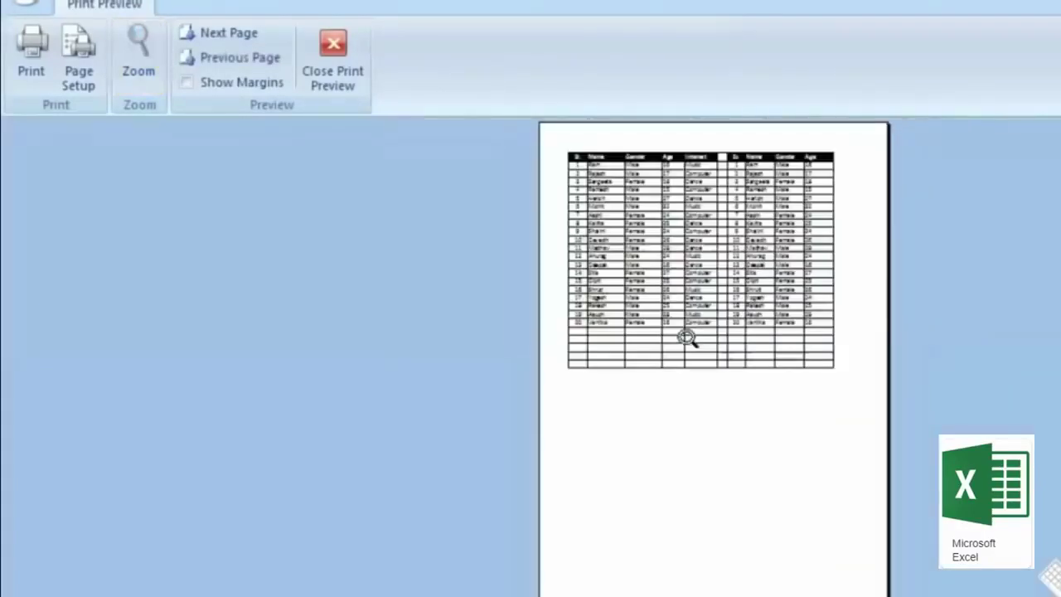
{"action": "left_click", "coordinate": [756, 207]}
{"action": "left_click", "coordinate": [360, 74]}
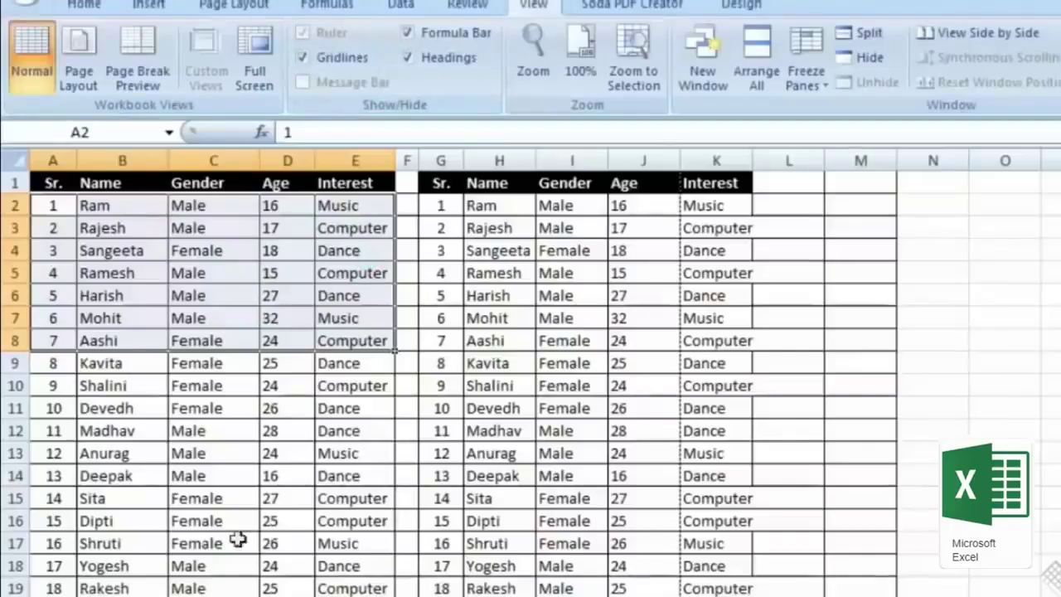
Step: Set the active sheet's printout to 3 copies and close the print settings
{"action": "key", "text": "ctrl+p"}
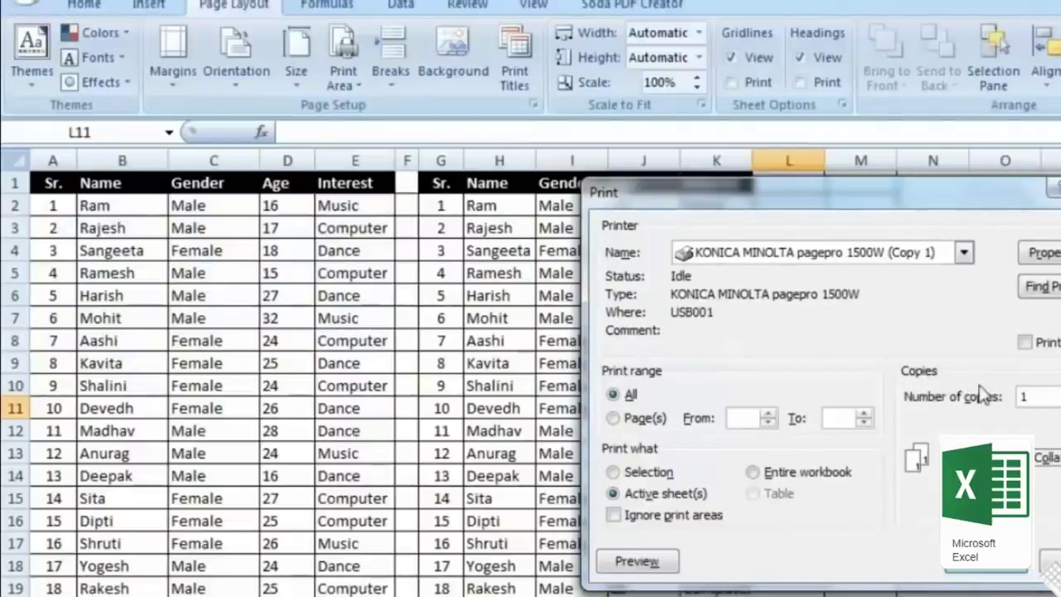
{"action": "key", "text": "Up"}
{"action": "key", "text": "Up"}
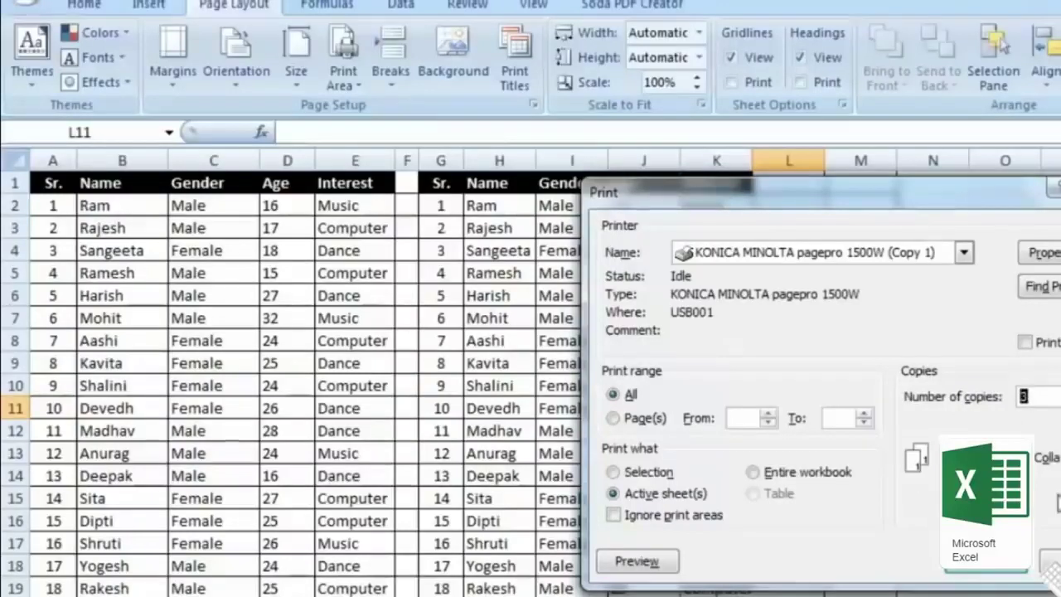
{"action": "left_click", "coordinate": [1034, 478]}
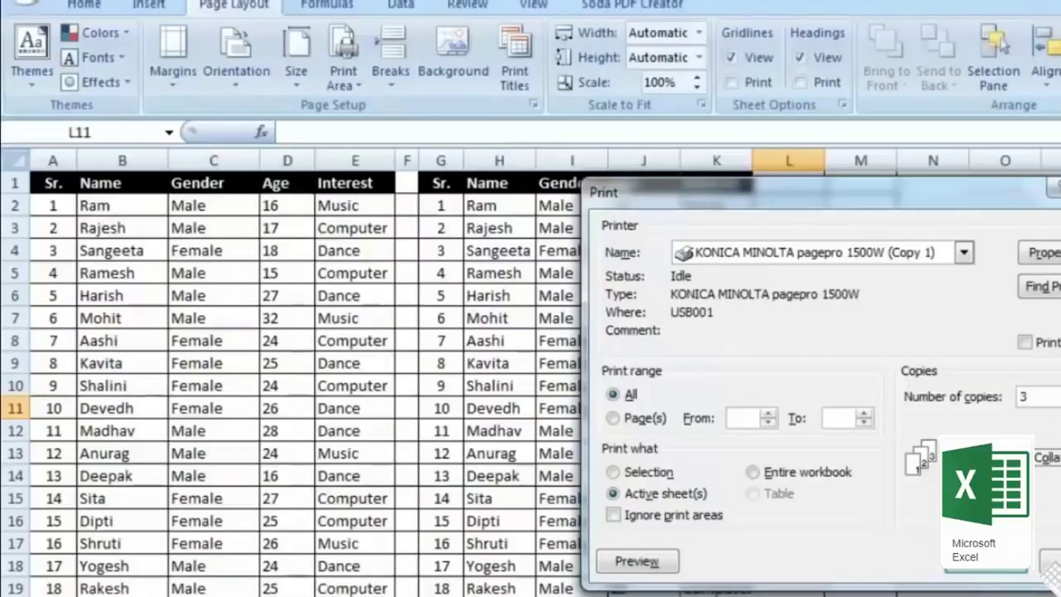
{"action": "key", "text": "Return"}
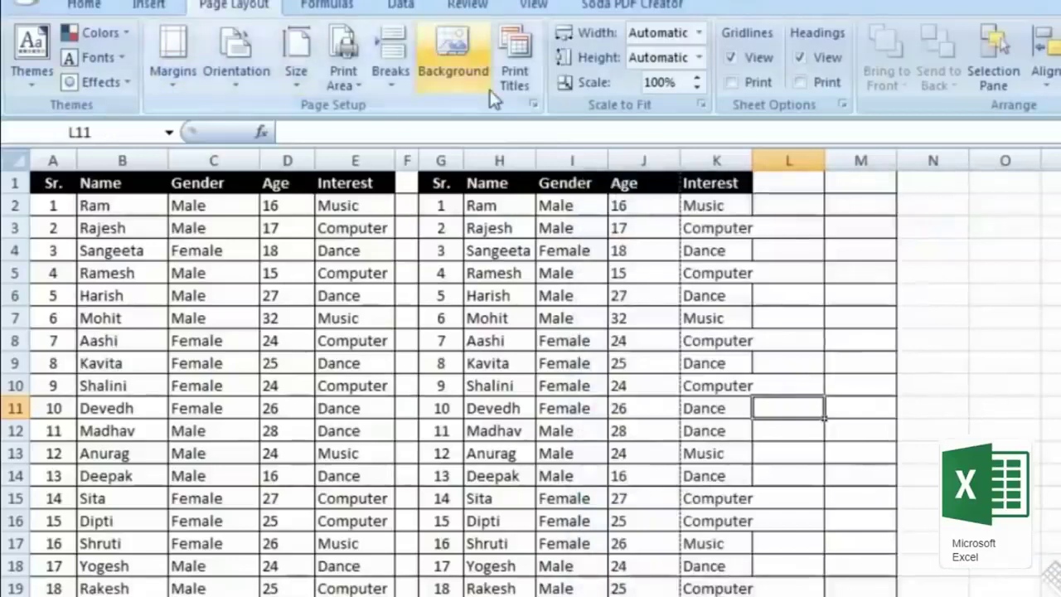
Step: Apply the Normal margin preset from Page Layout
{"action": "left_click", "coordinate": [177, 93]}
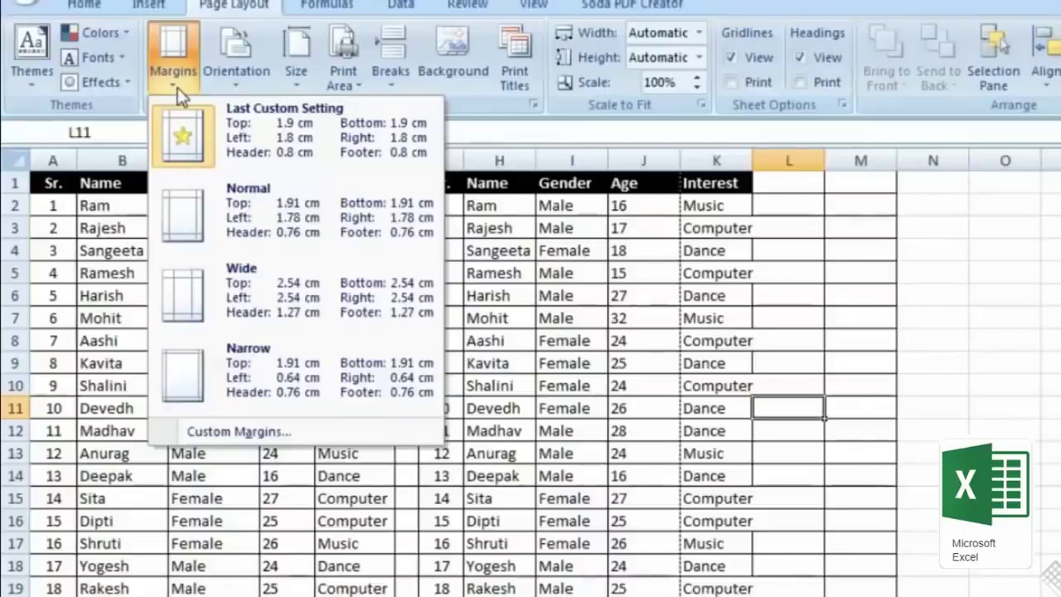
{"action": "left_click", "coordinate": [178, 88]}
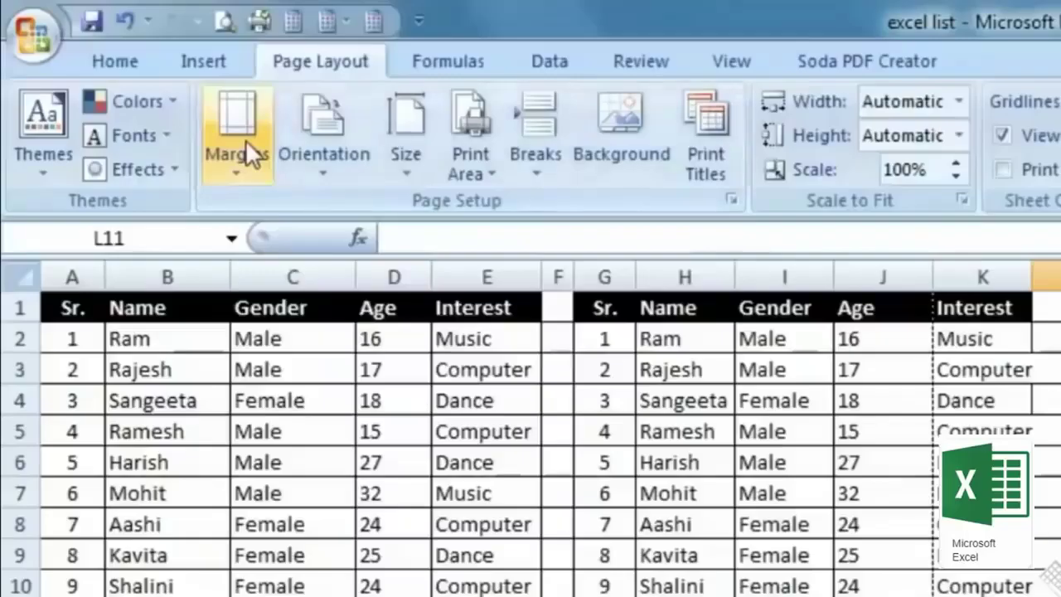
{"action": "left_click", "coordinate": [246, 140]}
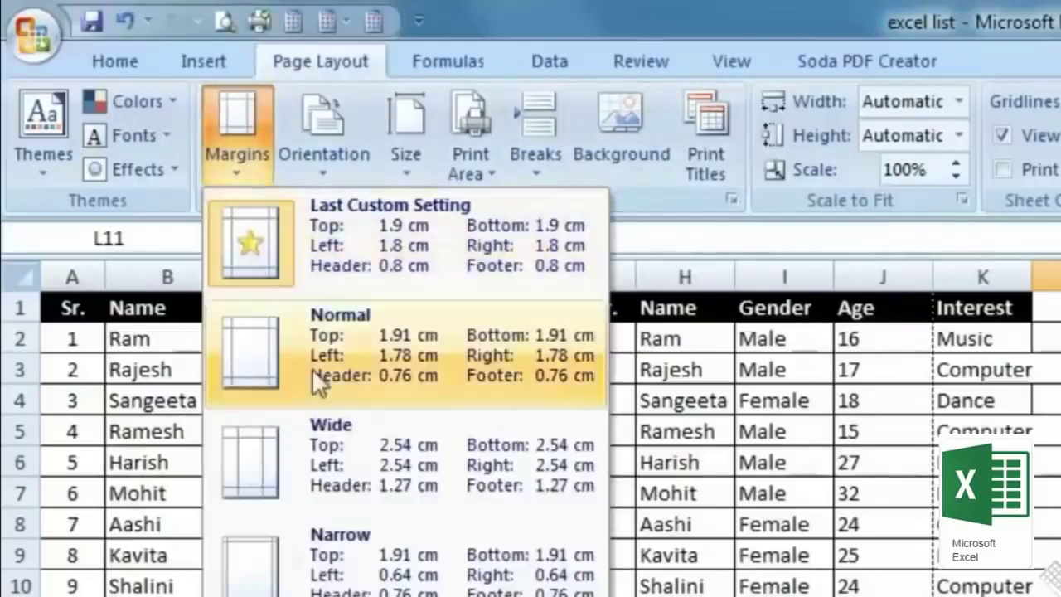
{"action": "left_click", "coordinate": [530, 378]}
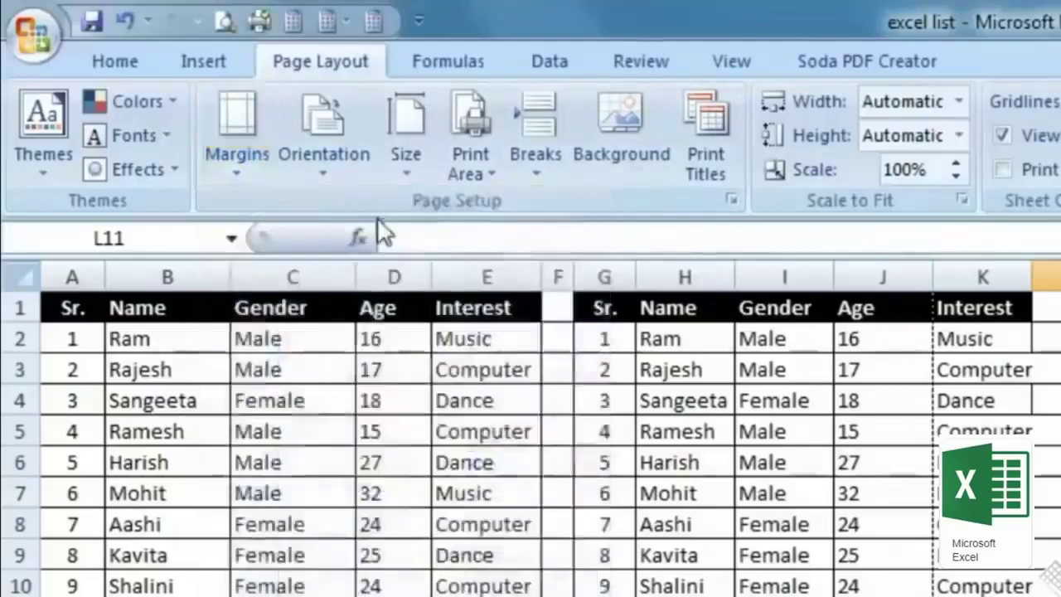
Step: Look over the orientation and paper size choices, then clear the print area
{"action": "left_click", "coordinate": [314, 177]}
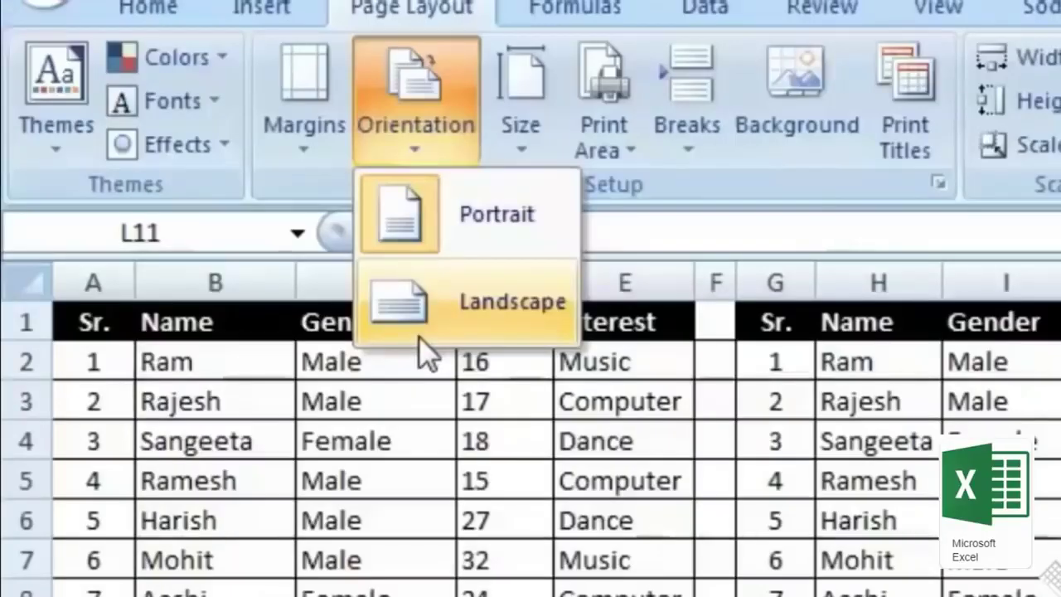
{"action": "left_click", "coordinate": [520, 141]}
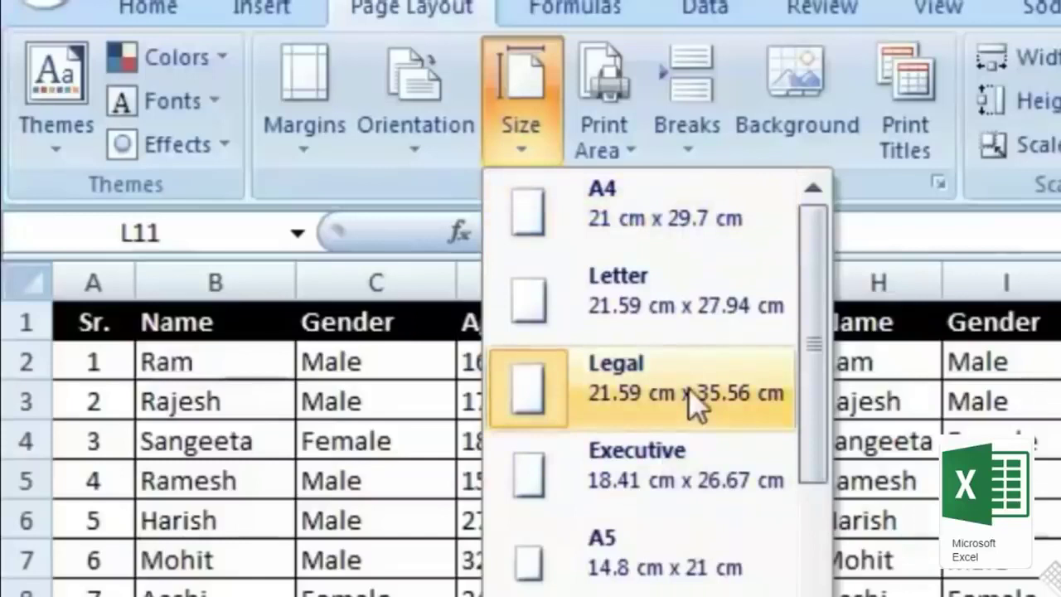
{"action": "left_click", "coordinate": [604, 137]}
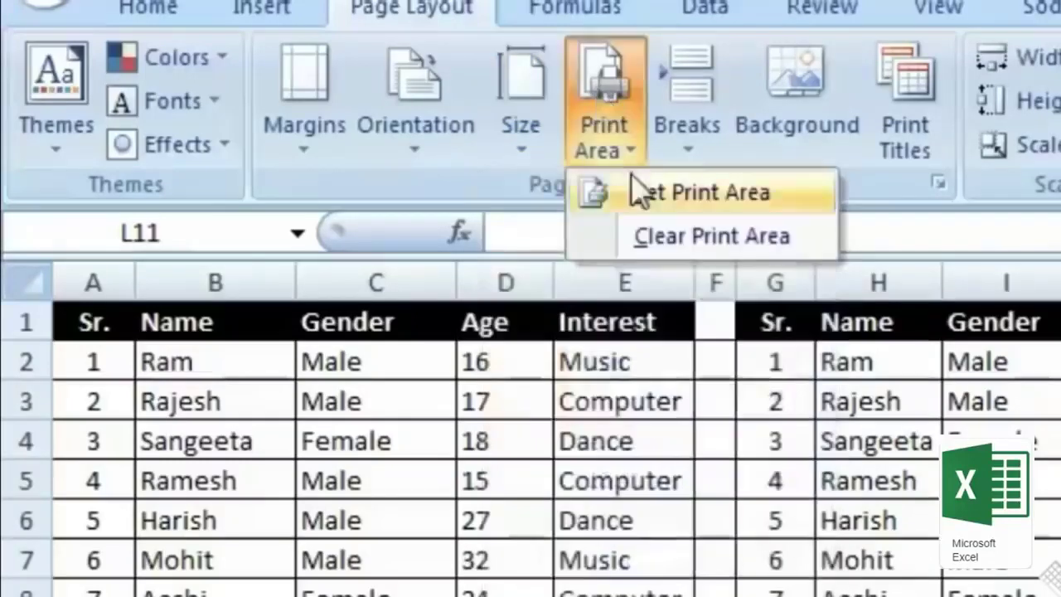
{"action": "left_click", "coordinate": [794, 238]}
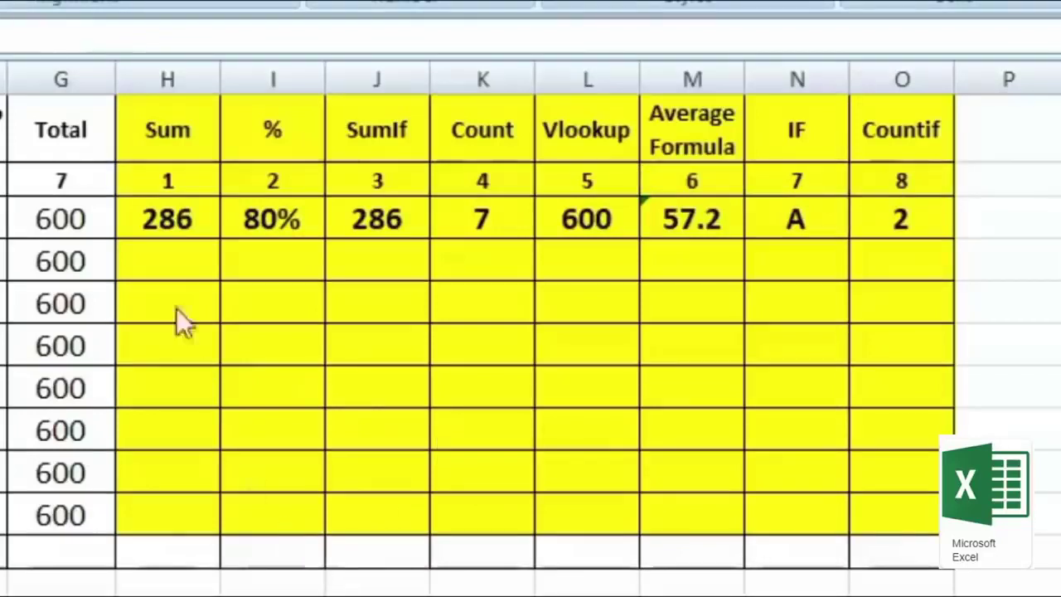
Step: Enter =SUM(B4:F4) in H4 to total the second student's five subject marks
{"action": "left_click", "coordinate": [170, 253]}
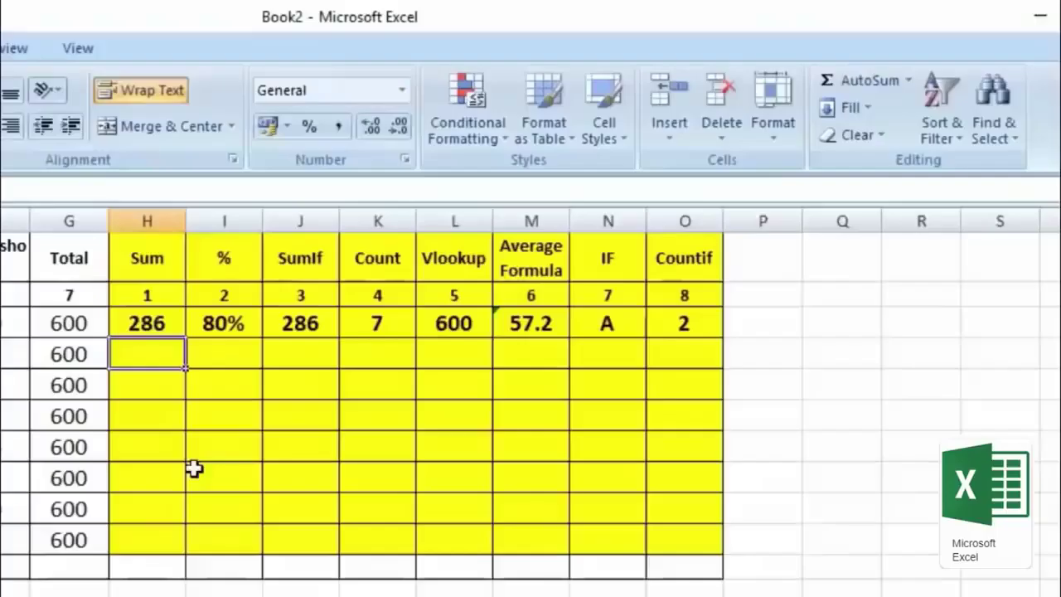
{"action": "left_click", "coordinate": [867, 85]}
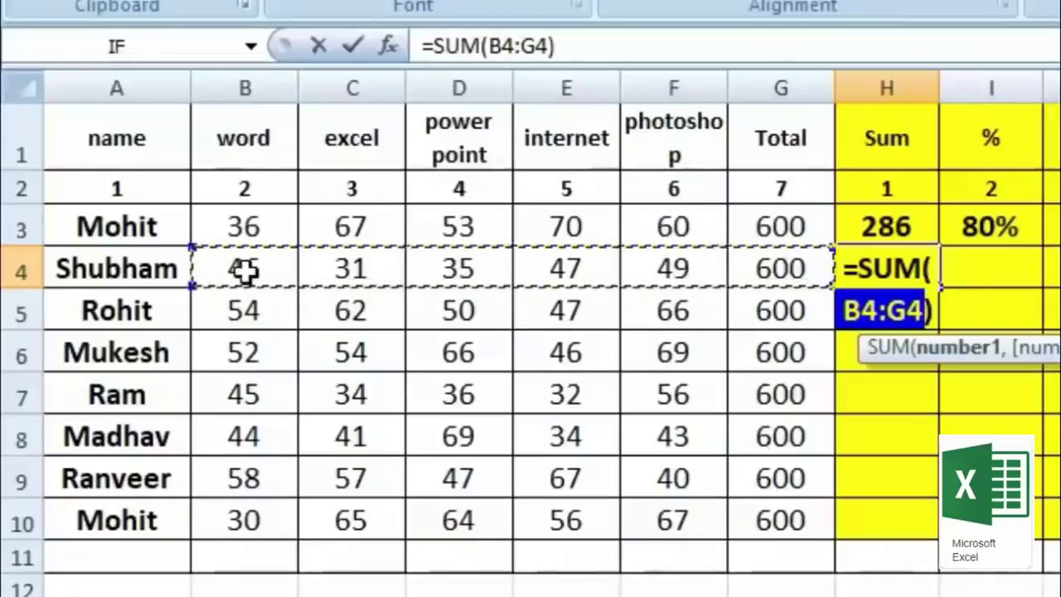
{"action": "left_click_drag", "start_coordinate": [243, 273], "coordinate": [677, 273]}
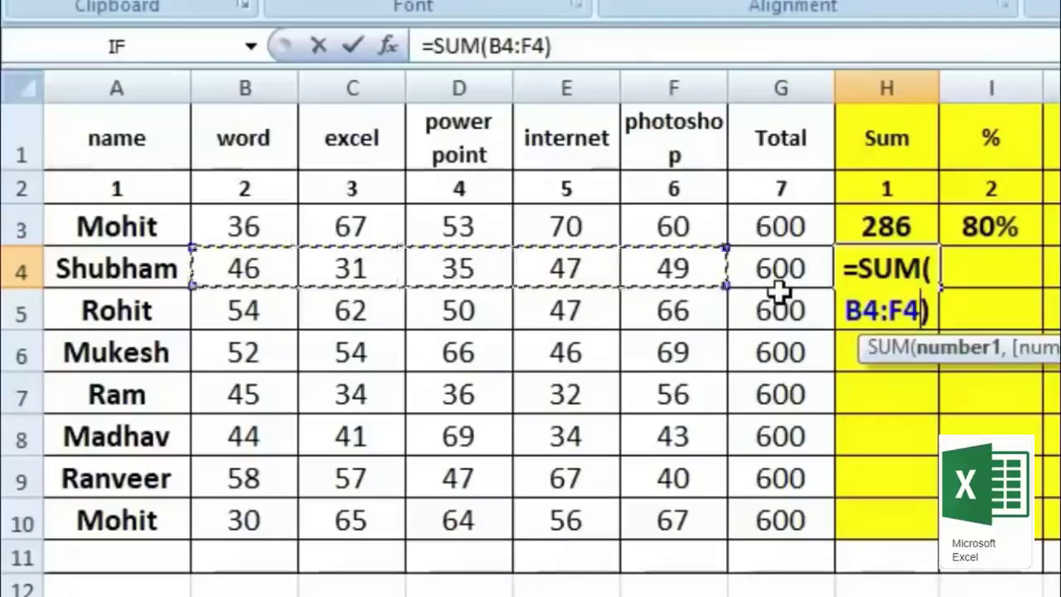
{"action": "key", "text": "Return"}
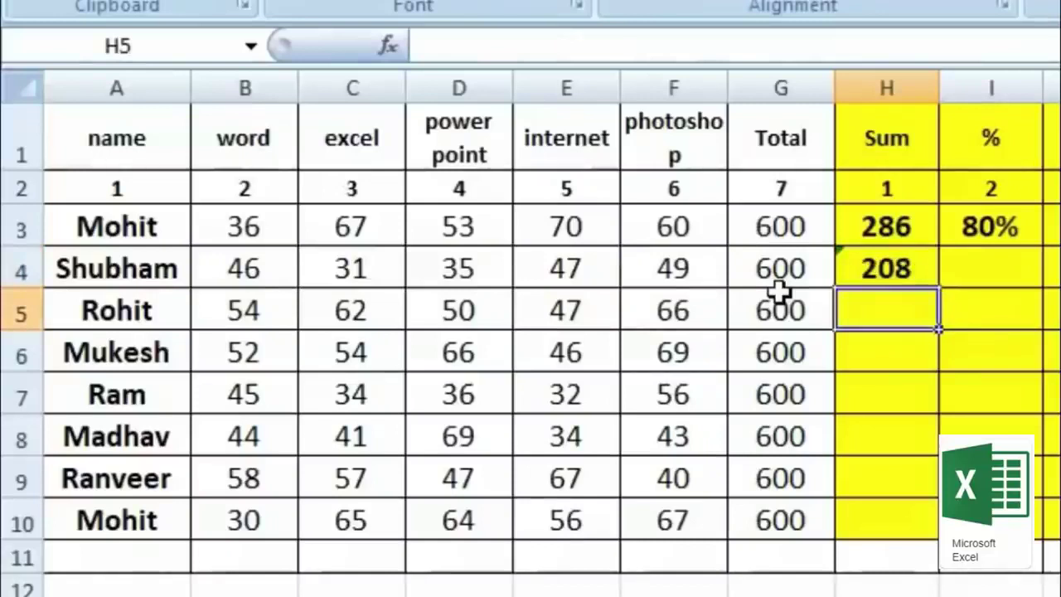
Step: Enter =SUM(B5:F5) in H5 for the next student's total
{"action": "type", "text": "=su"}
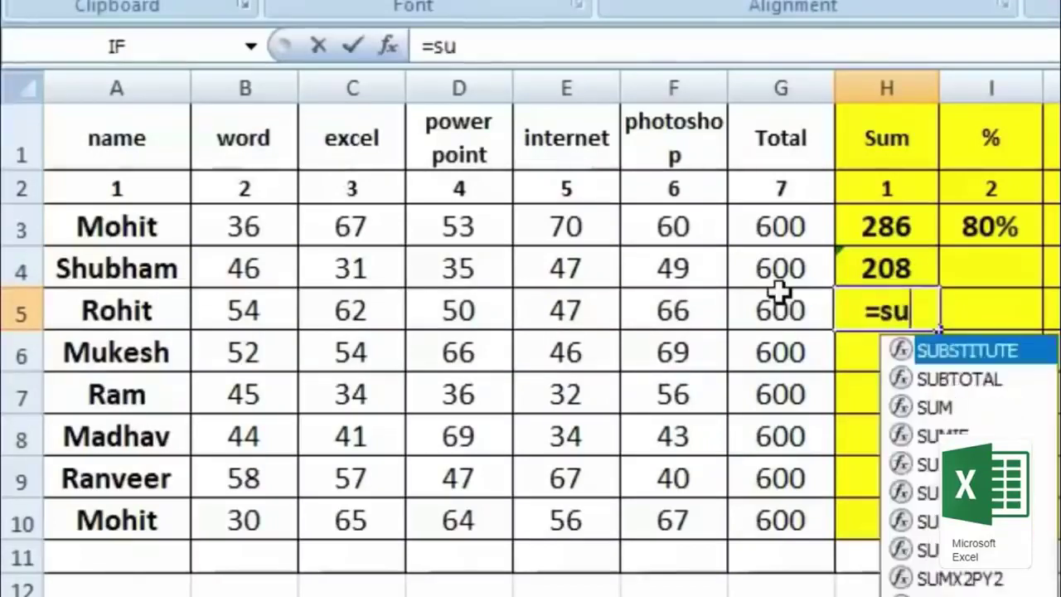
{"action": "type", "text": "m("}
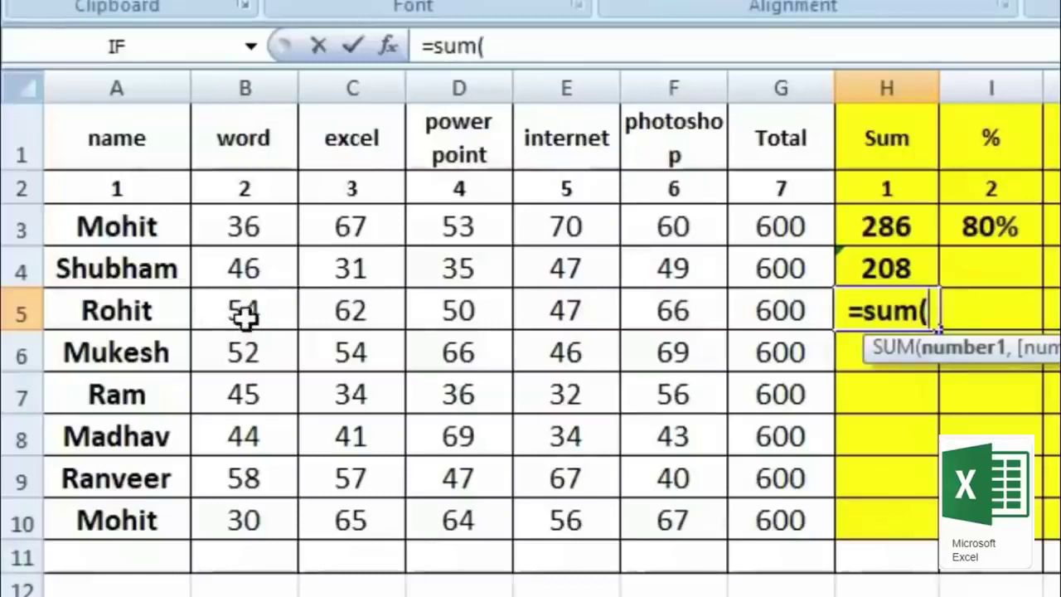
{"action": "type", "text": "b5"}
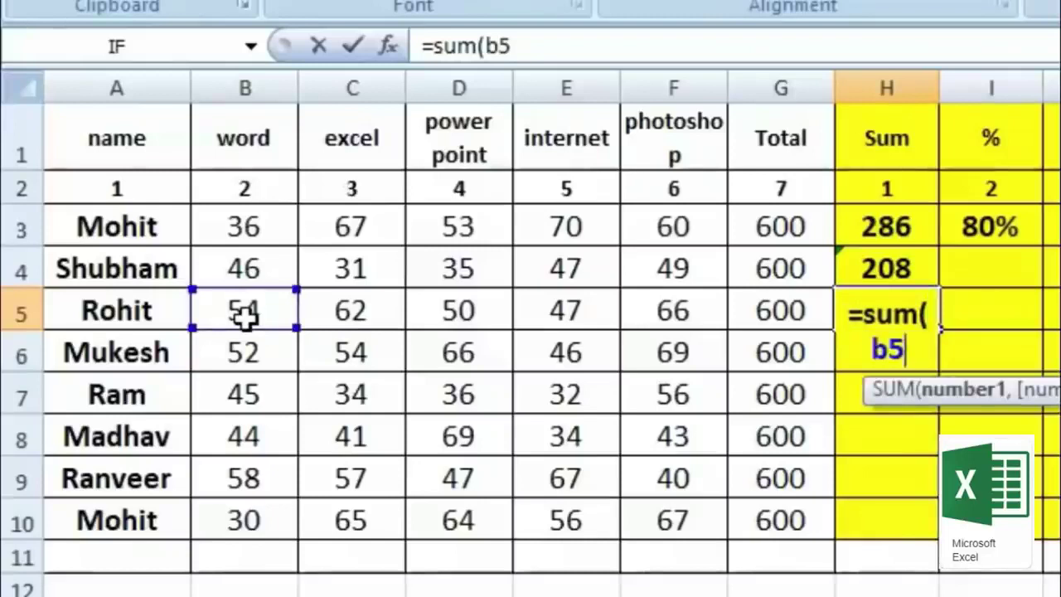
{"action": "type", "text": ":"}
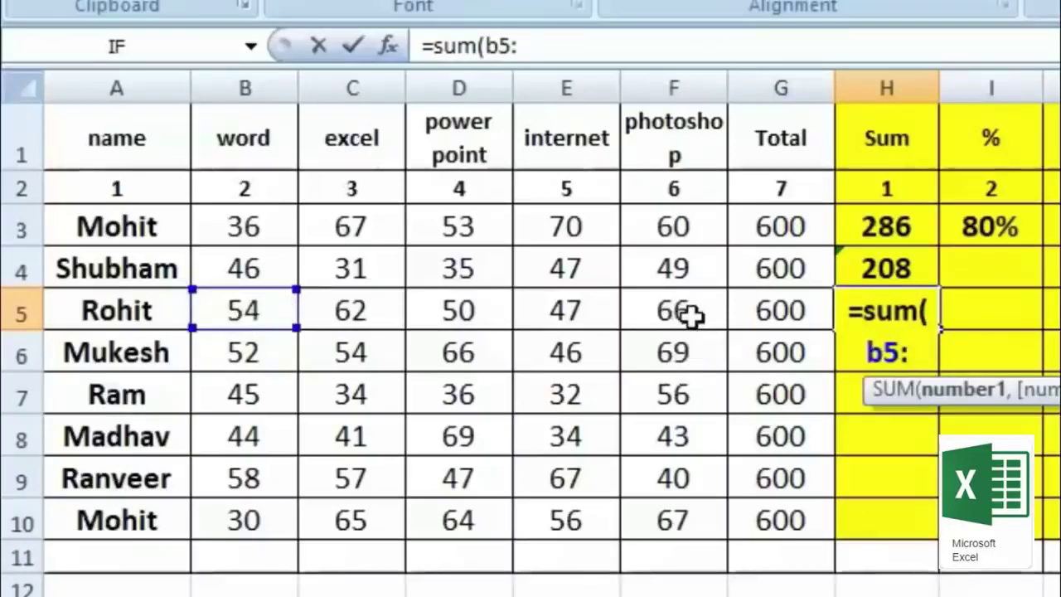
{"action": "type", "text": "f5)"}
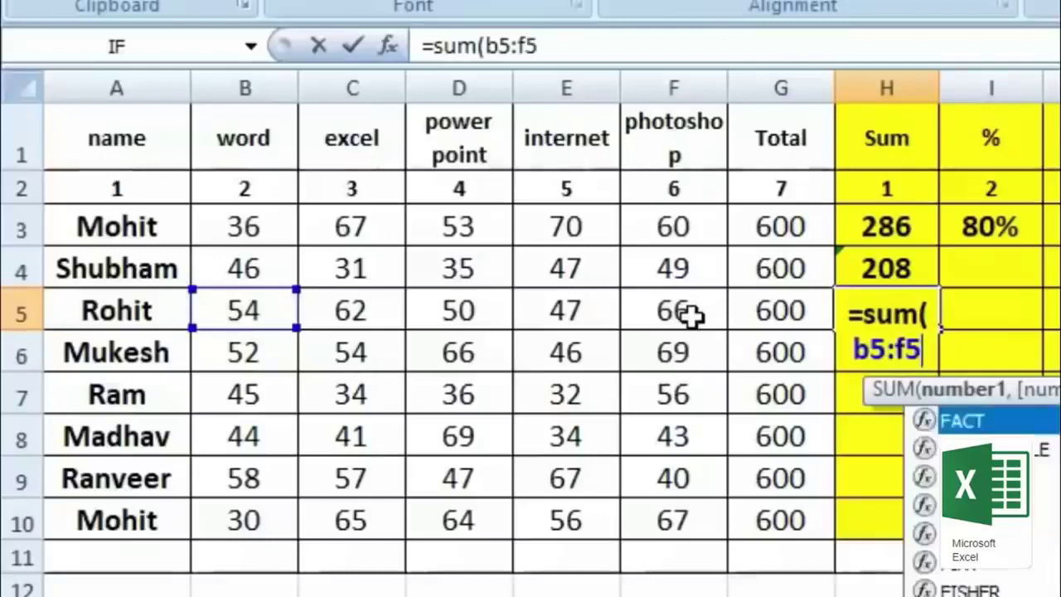
{"action": "key", "text": "Return"}
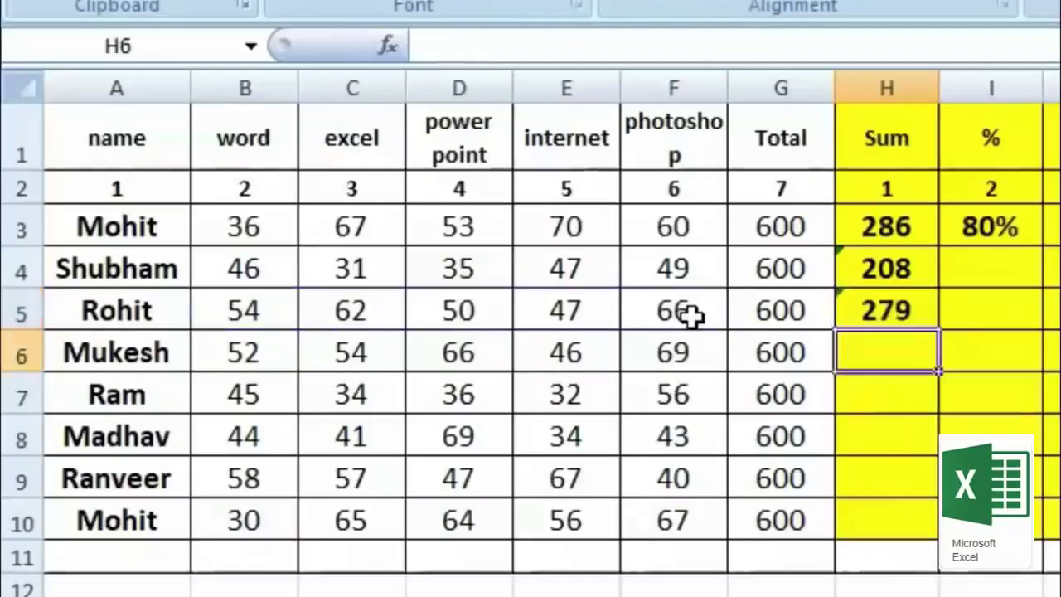
{"action": "key", "text": "Up"}
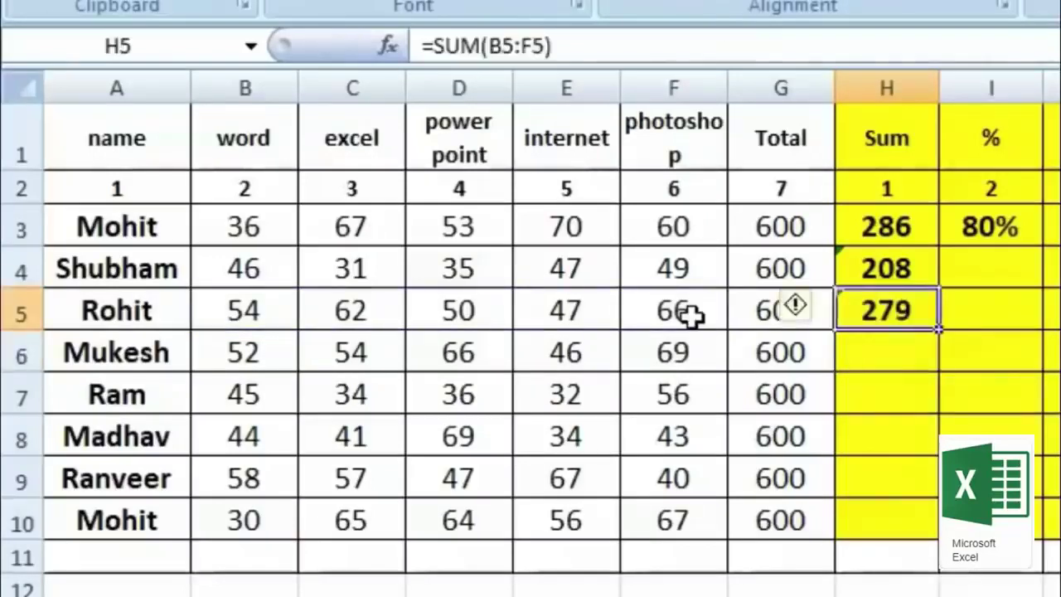
{"action": "key", "text": "Return"}
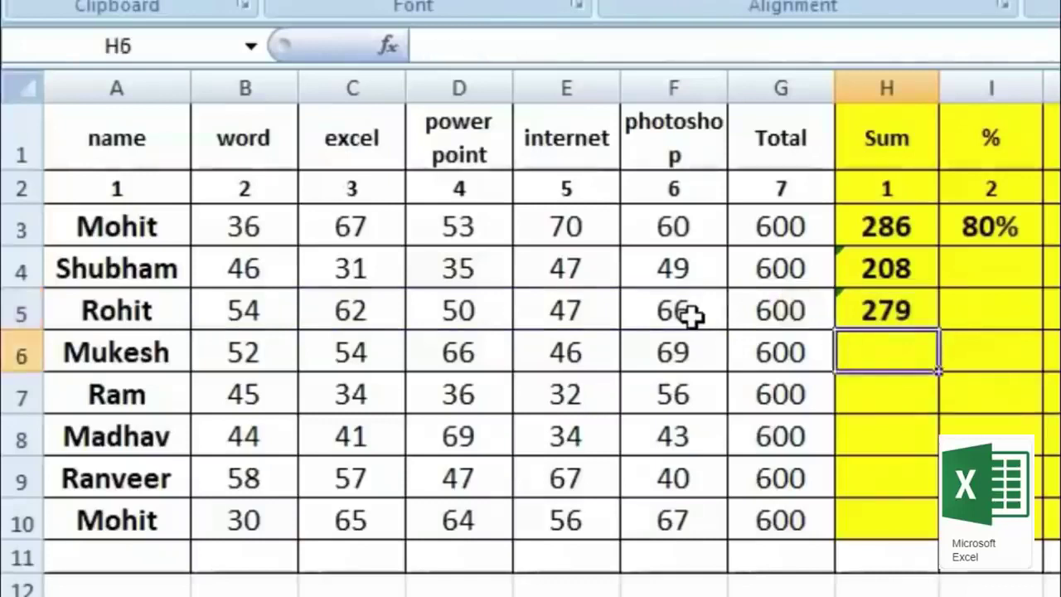
Step: Total the H6 student's marks by adding cells, =B6+C6+E6+F6
{"action": "type", "text": "="}
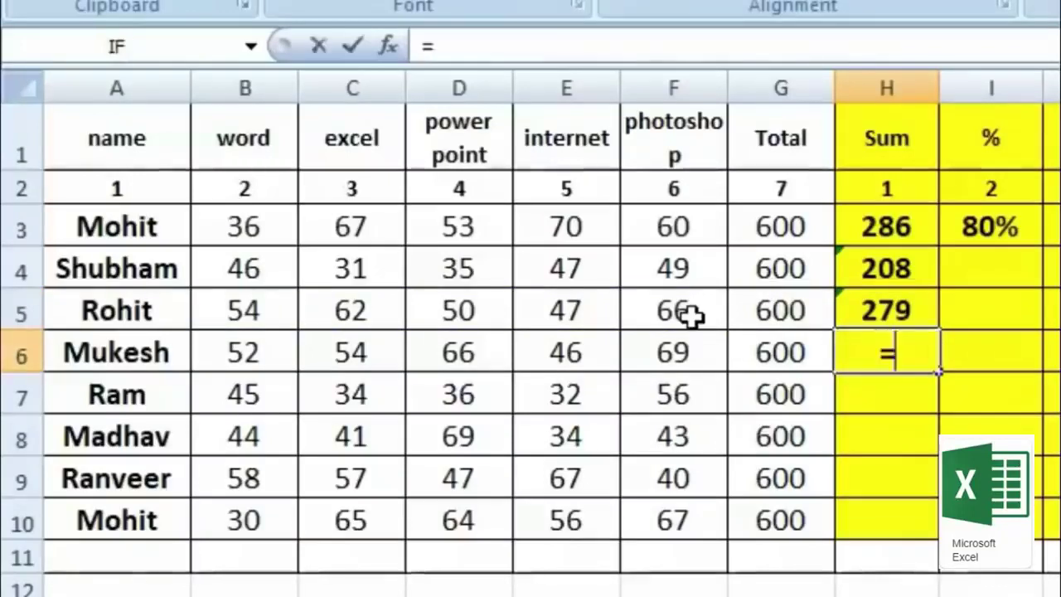
{"action": "left_click", "coordinate": [251, 351]}
{"action": "type", "text": "+"}
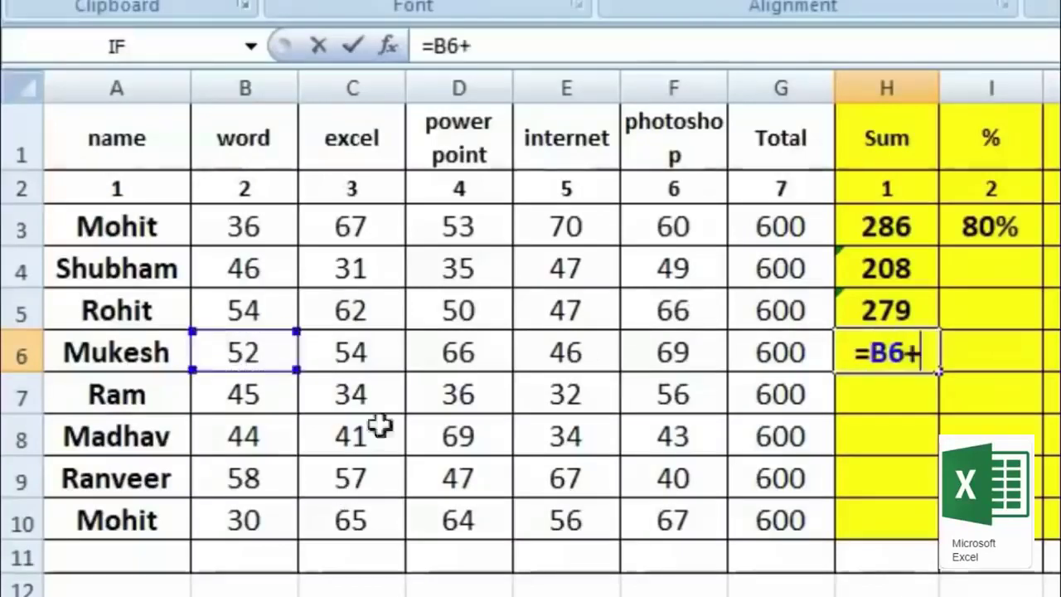
{"action": "left_click", "coordinate": [352, 352]}
{"action": "type", "text": "+"}
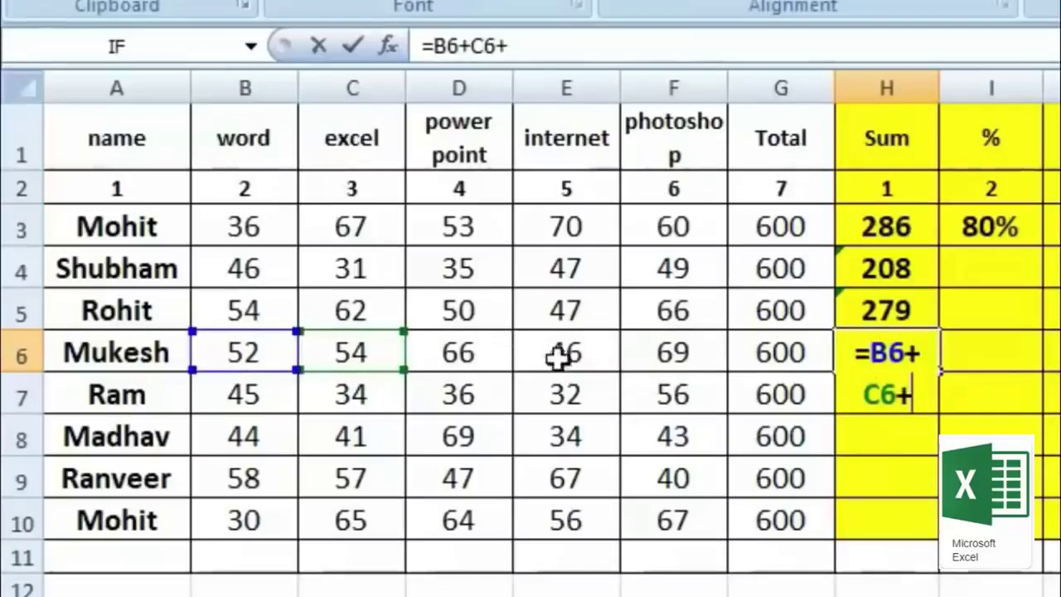
{"action": "left_click", "coordinate": [575, 352]}
{"action": "type", "text": "+"}
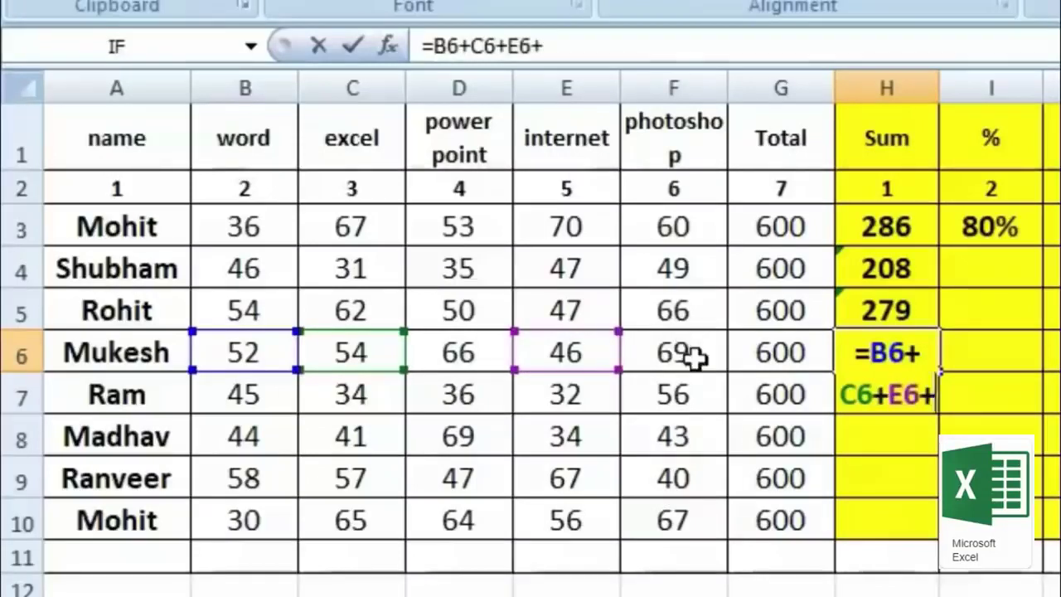
{"action": "left_click", "coordinate": [680, 344]}
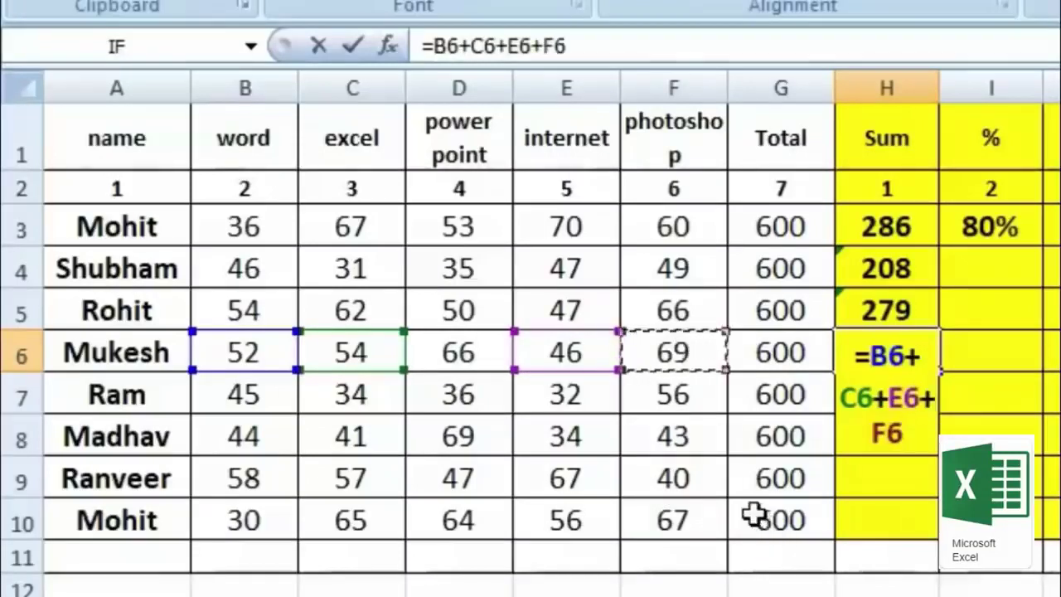
{"action": "key", "text": "Return"}
Step: Check the H6, H4 and copied lower Sum formulas against the subject marks
{"action": "left_click", "coordinate": [884, 352]}
{"action": "left_click", "coordinate": [558, 352]}
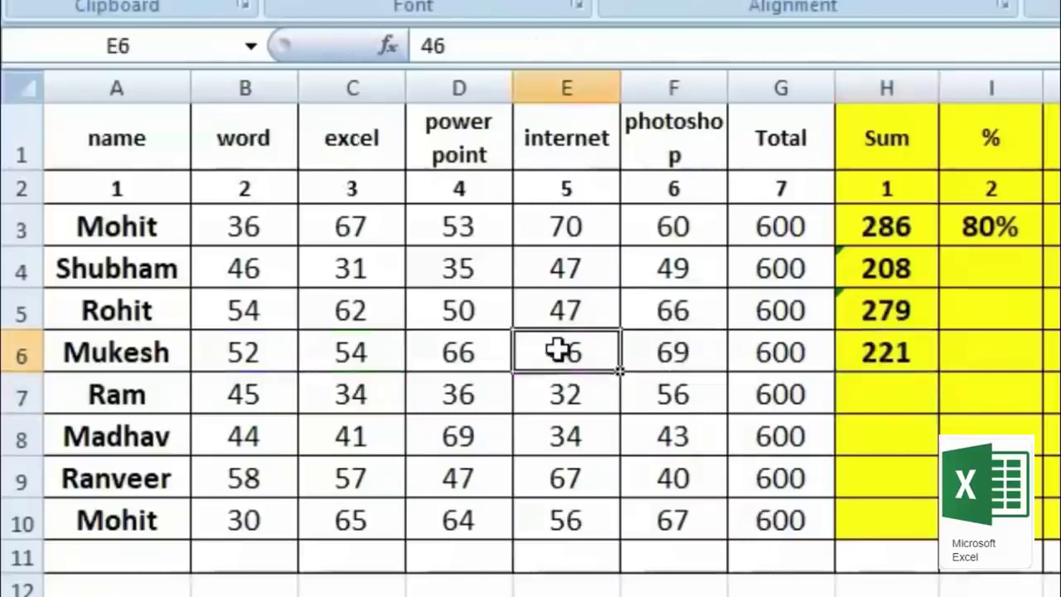
{"action": "left_click", "coordinate": [897, 354]}
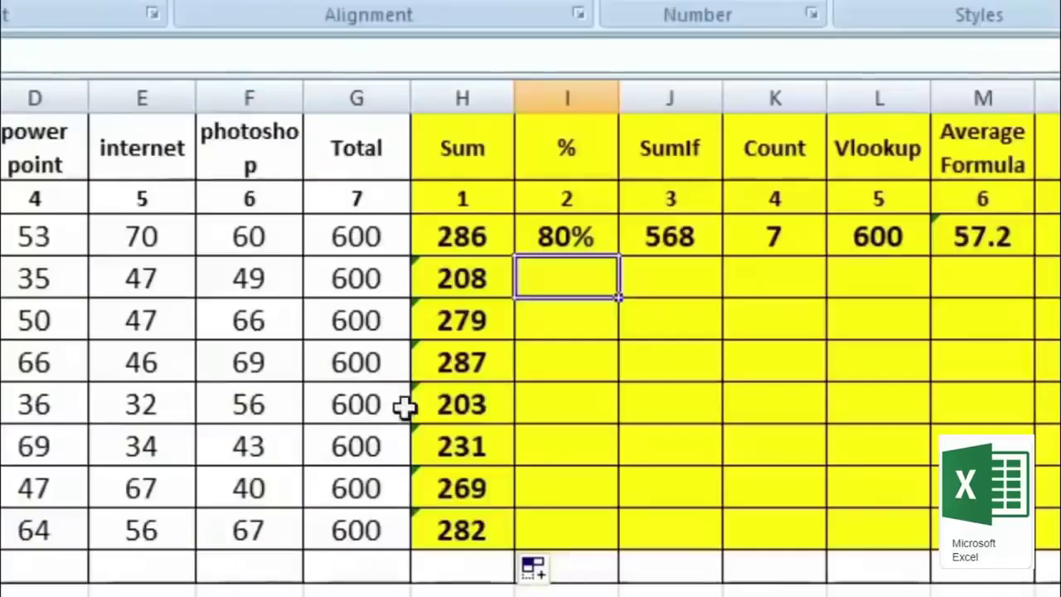
{"action": "left_click", "coordinate": [476, 278]}
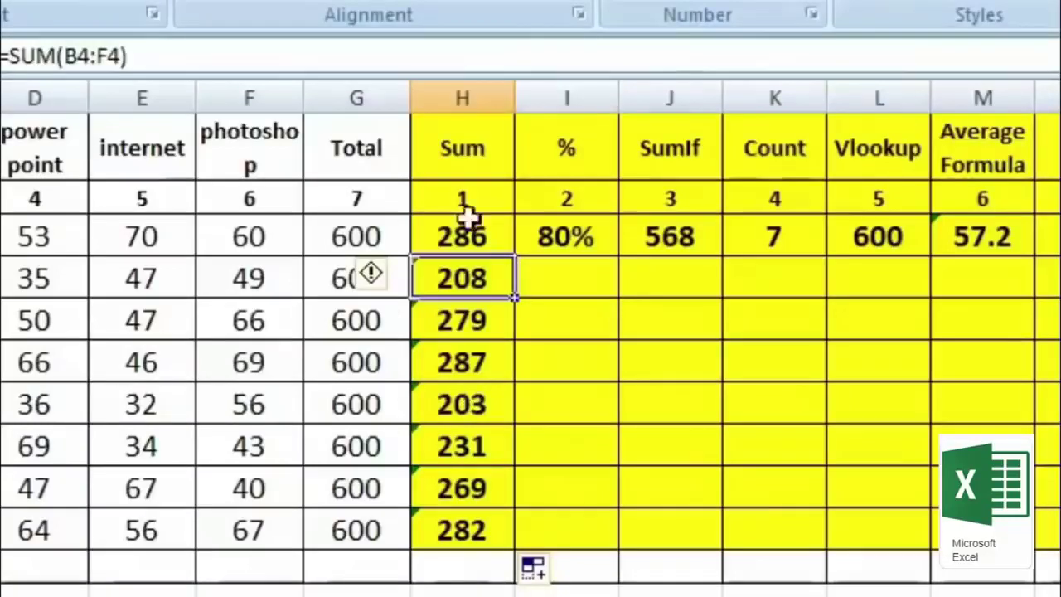
{"action": "left_click", "coordinate": [481, 445]}
{"action": "left_click", "coordinate": [558, 268]}
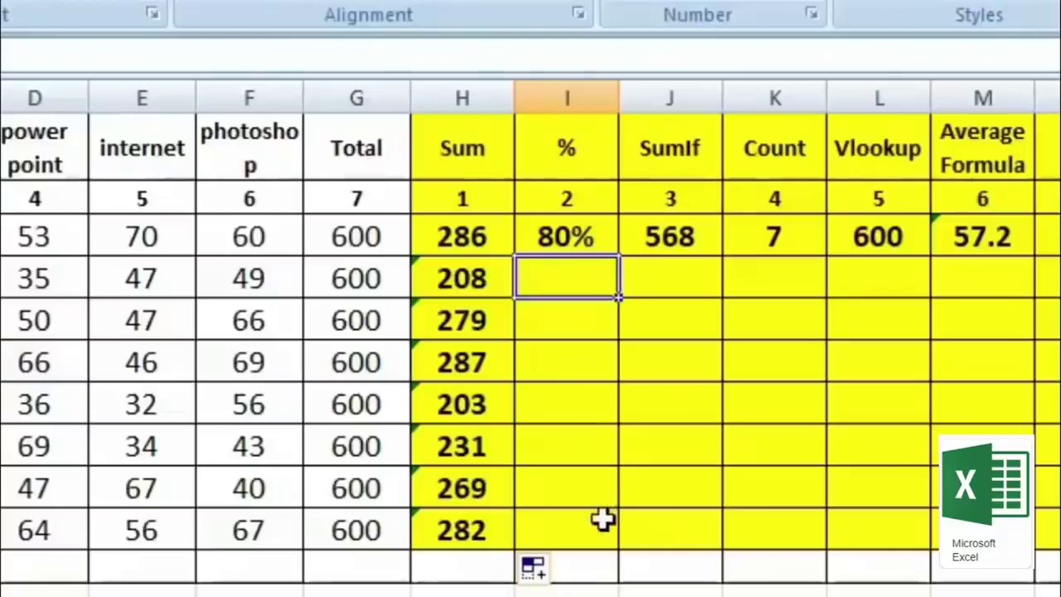
Step: Enter the first percentage as the student's total *100/ maximum marks of 600
{"action": "type", "text": "="}
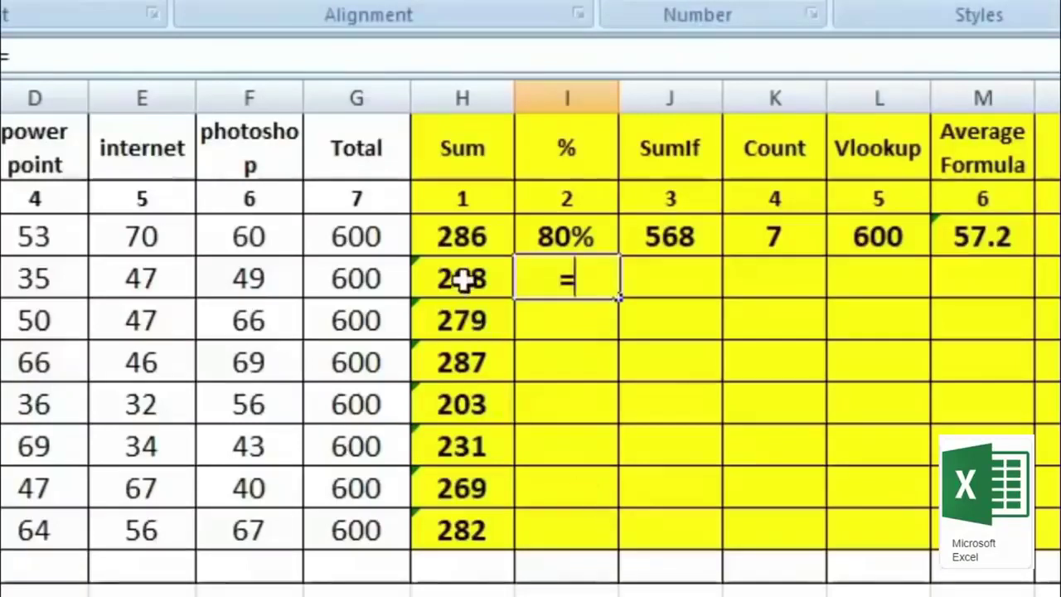
{"action": "left_click", "coordinate": [462, 280]}
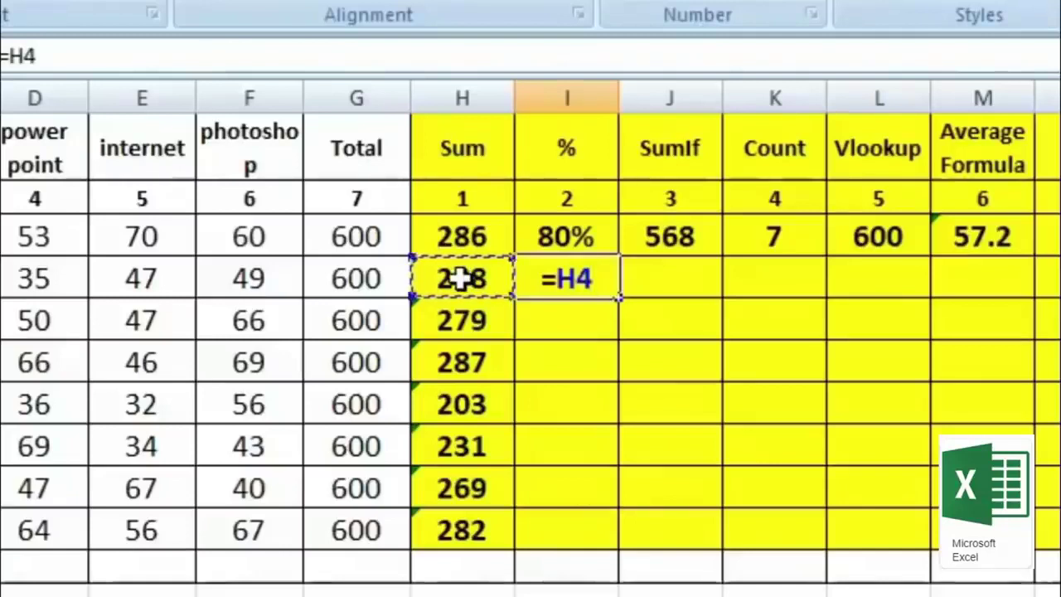
{"action": "type", "text": "*100"}
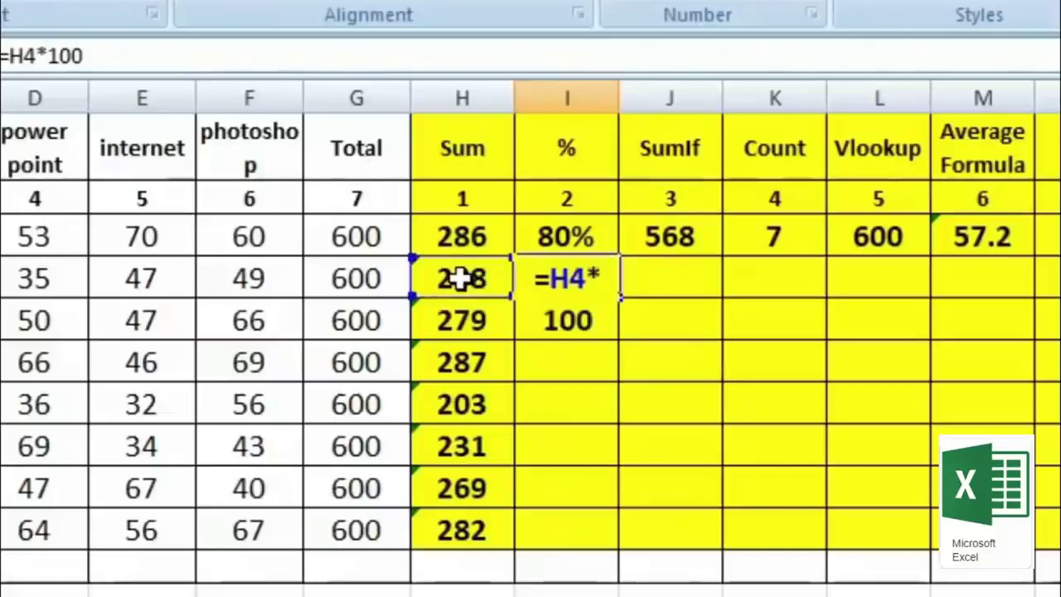
{"action": "type", "text": "/"}
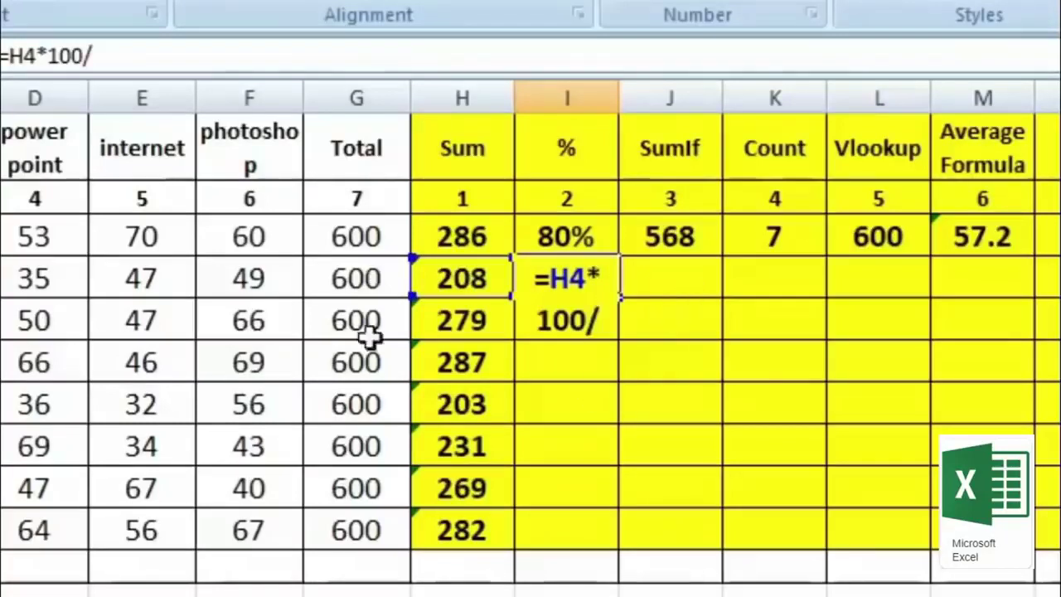
{"action": "left_click", "coordinate": [341, 286]}
{"action": "key", "text": "Return"}
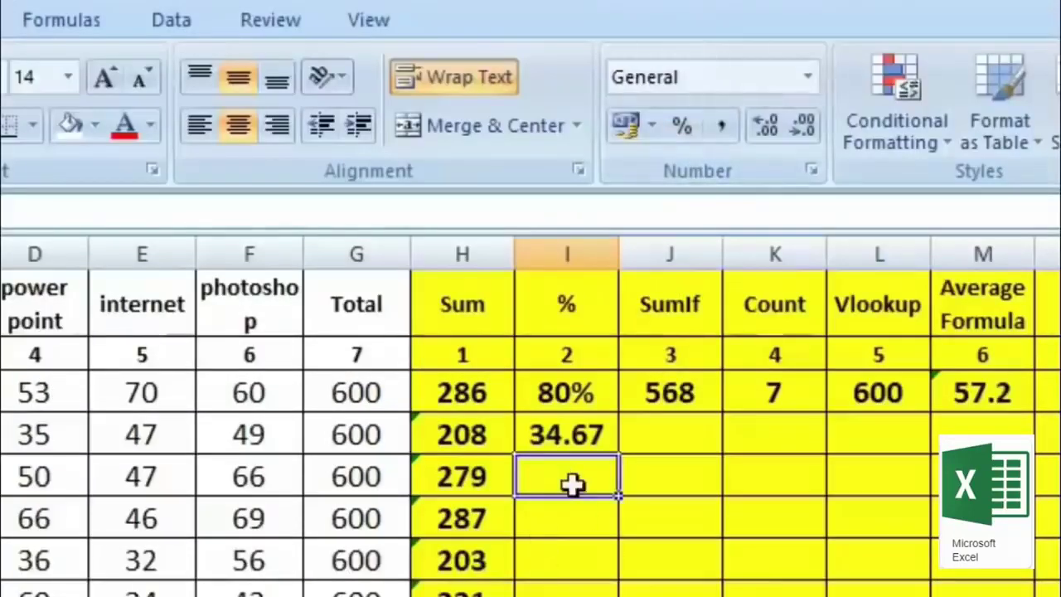
Step: Format the next % cell as a percentage and enter total divided by 600
{"action": "left_click", "coordinate": [681, 126]}
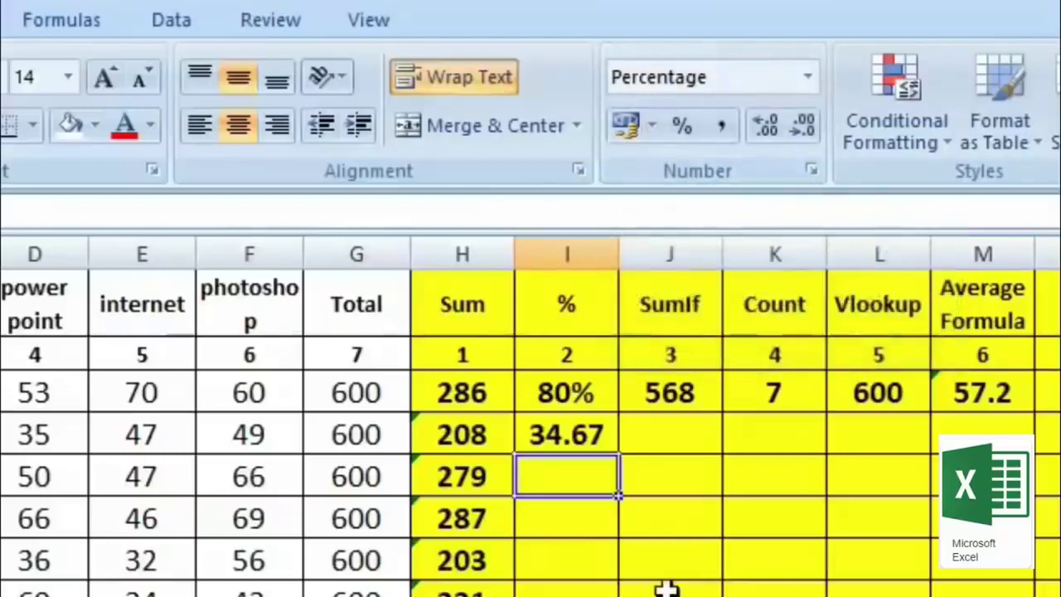
{"action": "type", "text": "="}
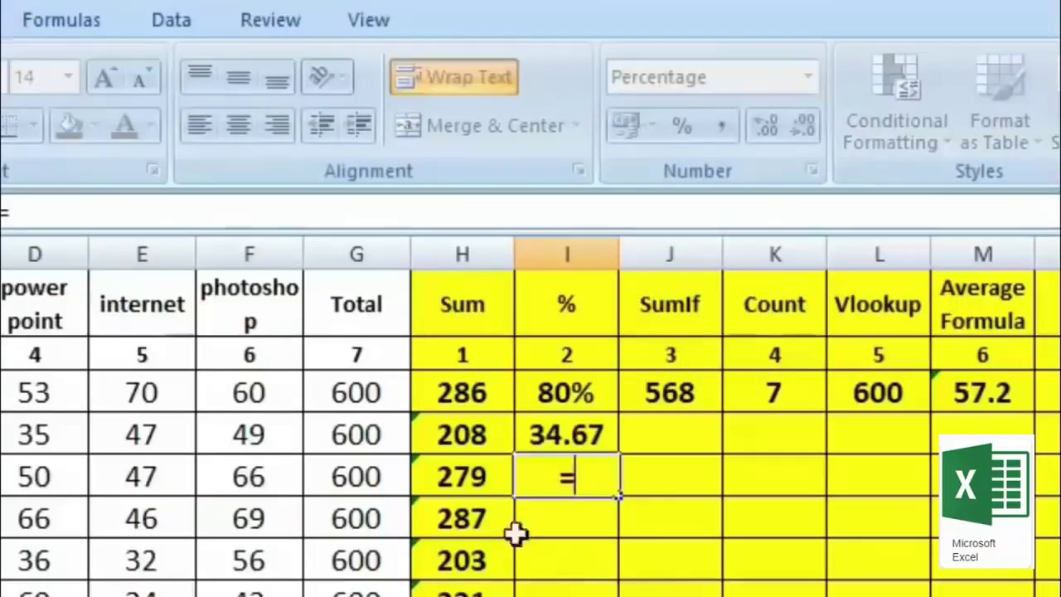
{"action": "left_click", "coordinate": [478, 480]}
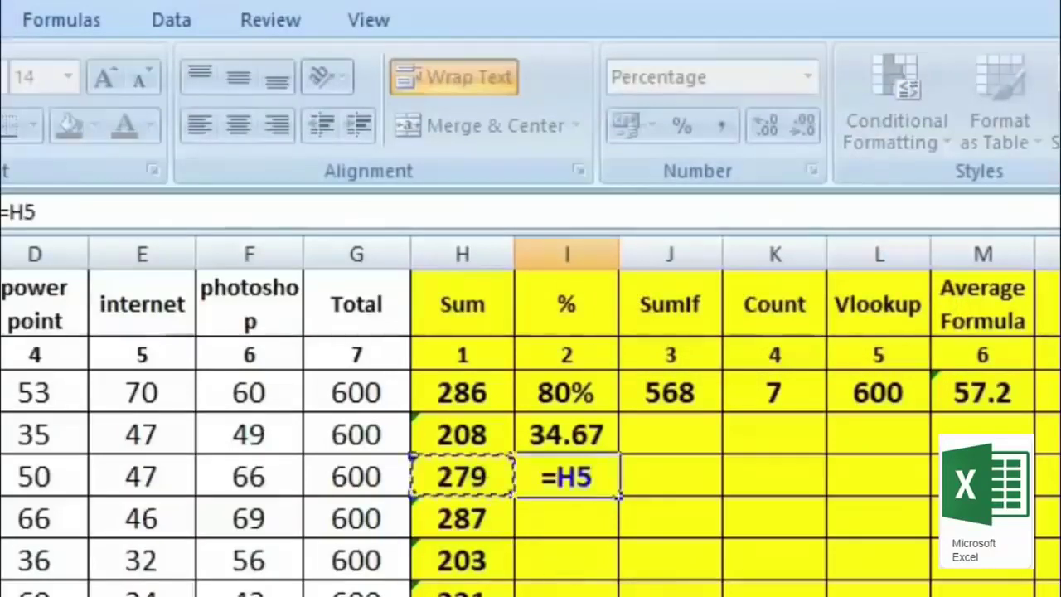
{"action": "type", "text": "/"}
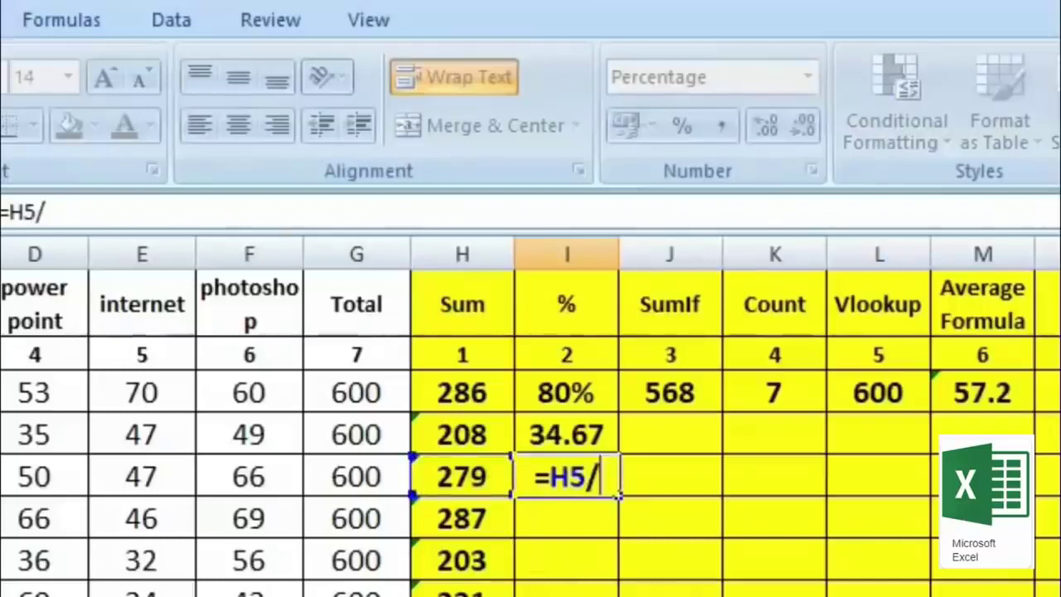
{"action": "left_click", "coordinate": [377, 489]}
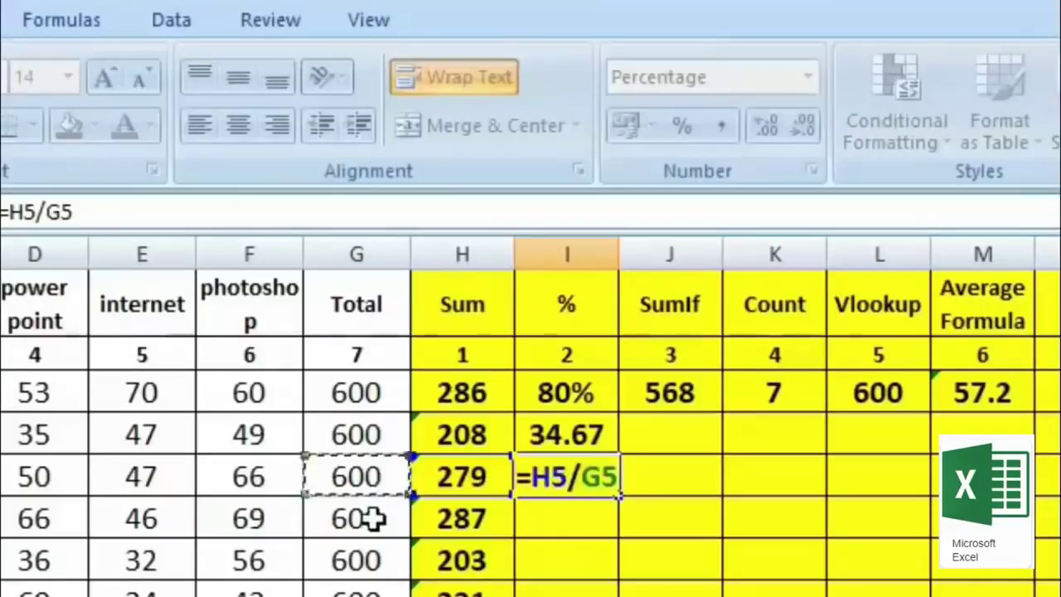
{"action": "key", "text": "Return"}
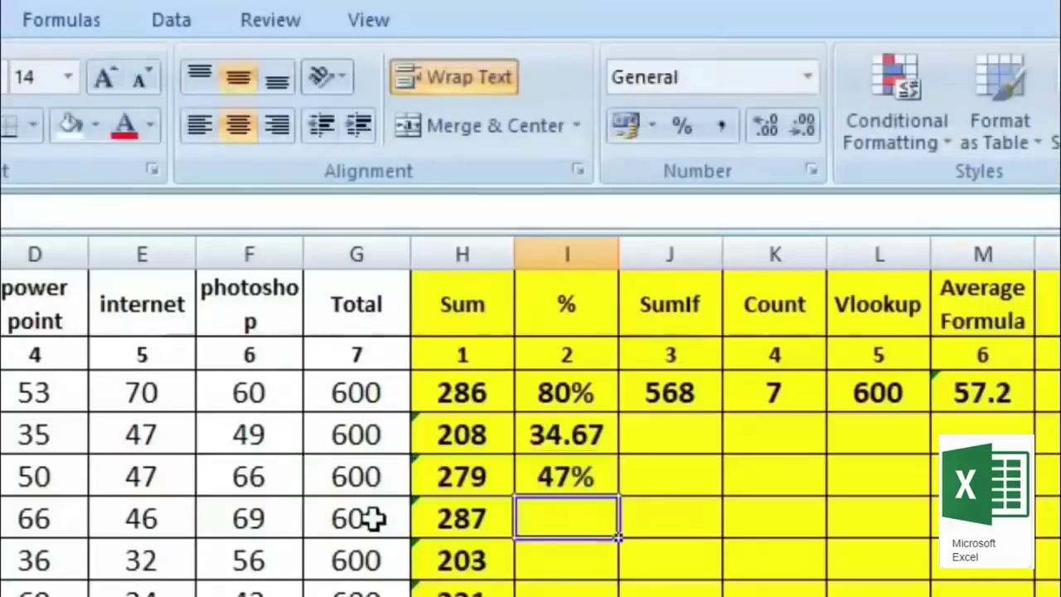
Step: Copy the percentage formula down to the remaining student rows
{"action": "key", "text": "Up"}
{"action": "key", "text": "Up"}
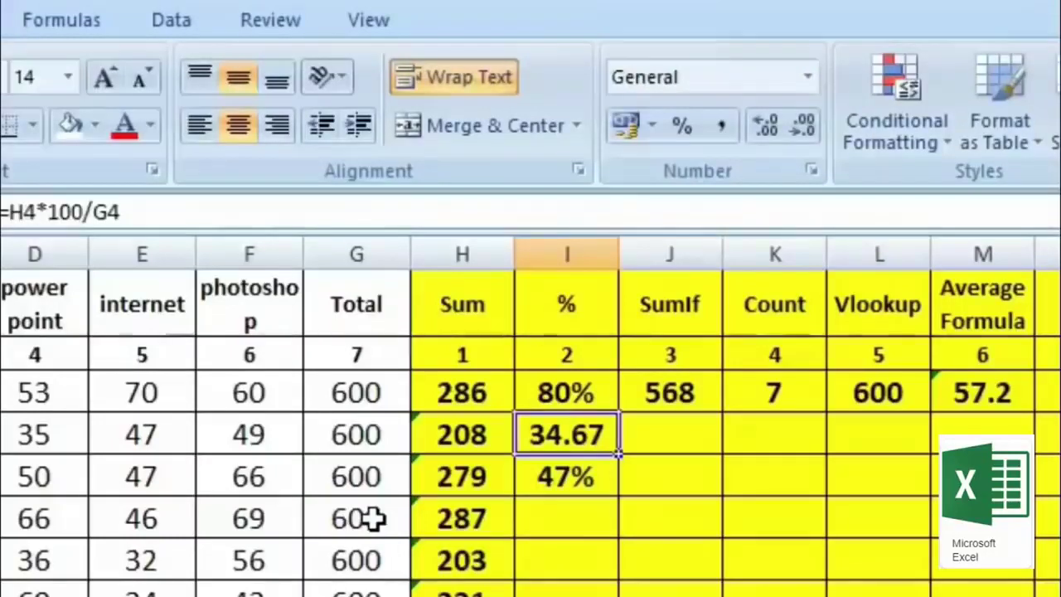
{"action": "key", "text": "Down"}
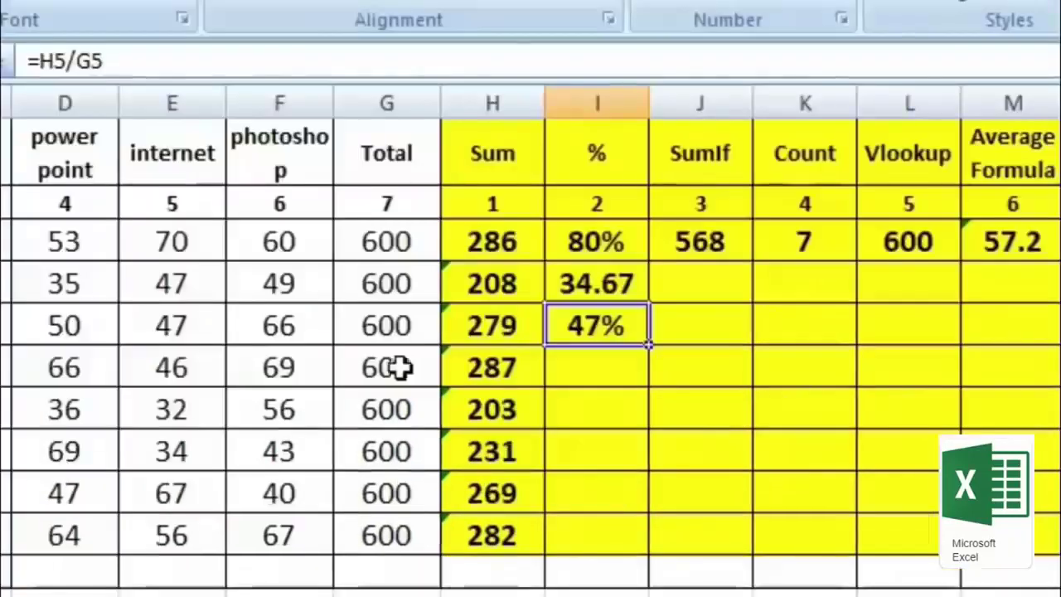
{"action": "left_click_drag", "start_coordinate": [648, 345], "coordinate": [657, 537]}
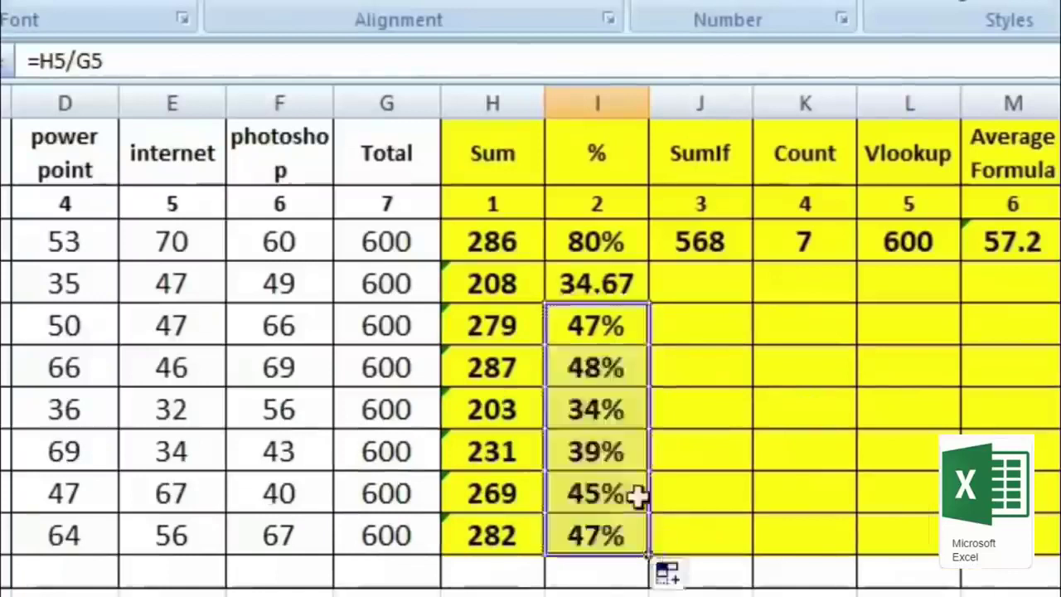
{"action": "left_click", "coordinate": [655, 369]}
{"action": "key", "text": "Up"}
{"action": "key", "text": "Up"}
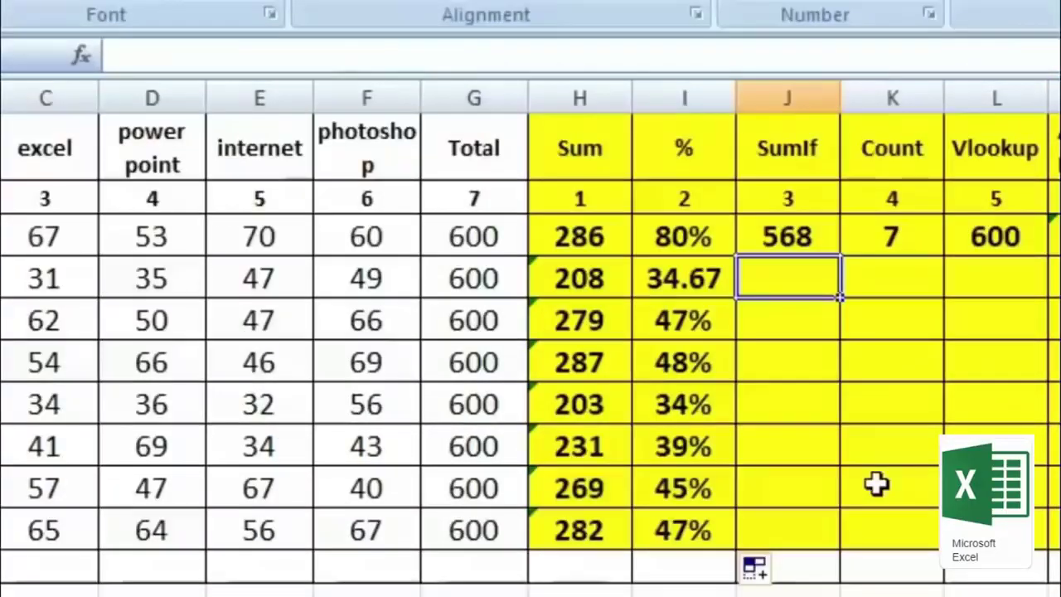
Step: Enter =SUMIF(A3:A10, a student's name, H3:H10) in J4, giving 568
{"action": "type", "text": "="}
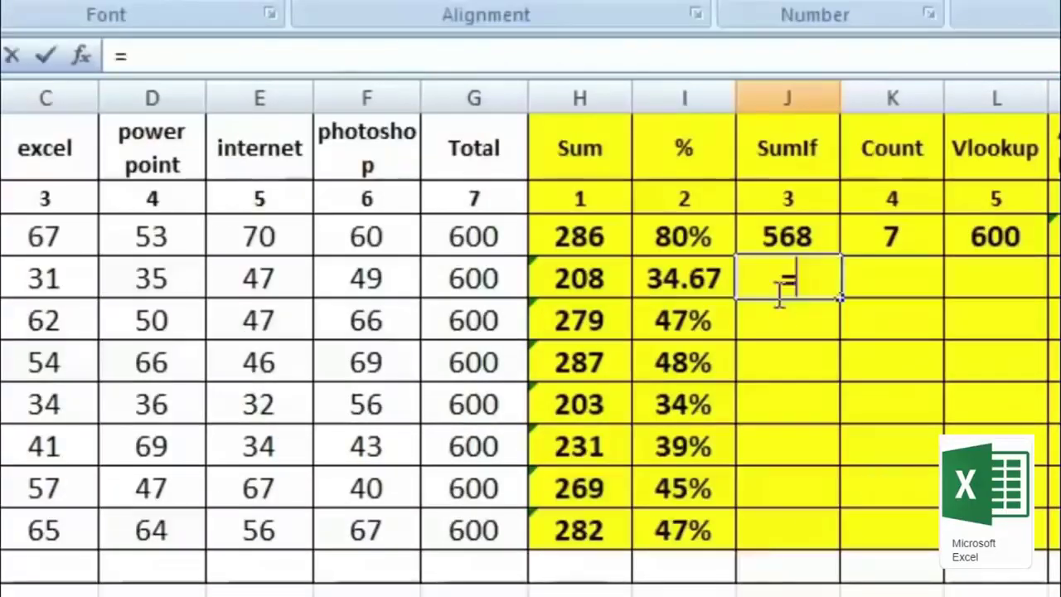
{"action": "type", "text": "sumif("}
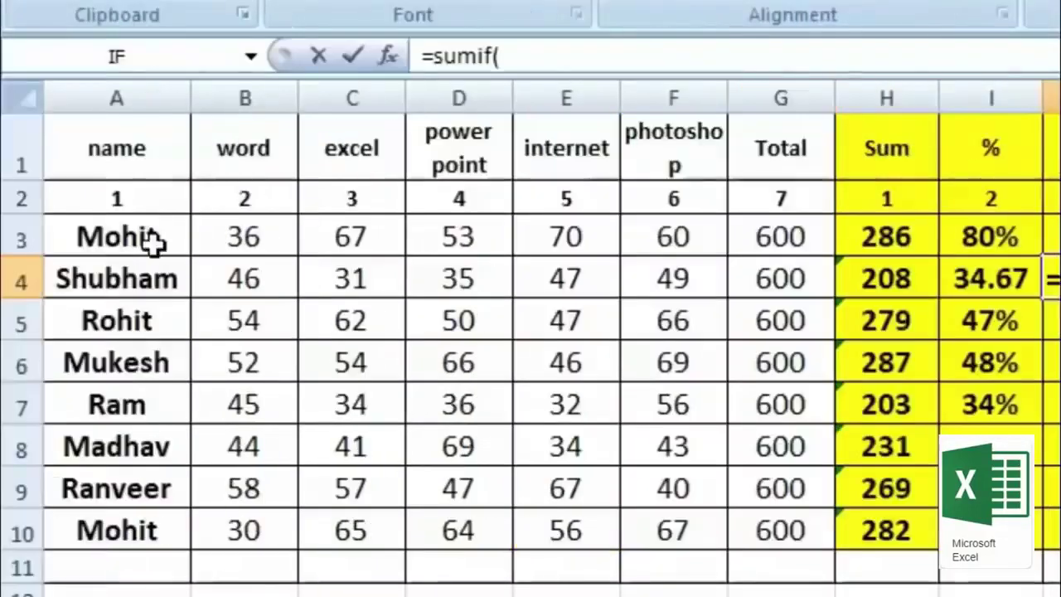
{"action": "left_click_drag", "start_coordinate": [150, 241], "coordinate": [154, 527]}
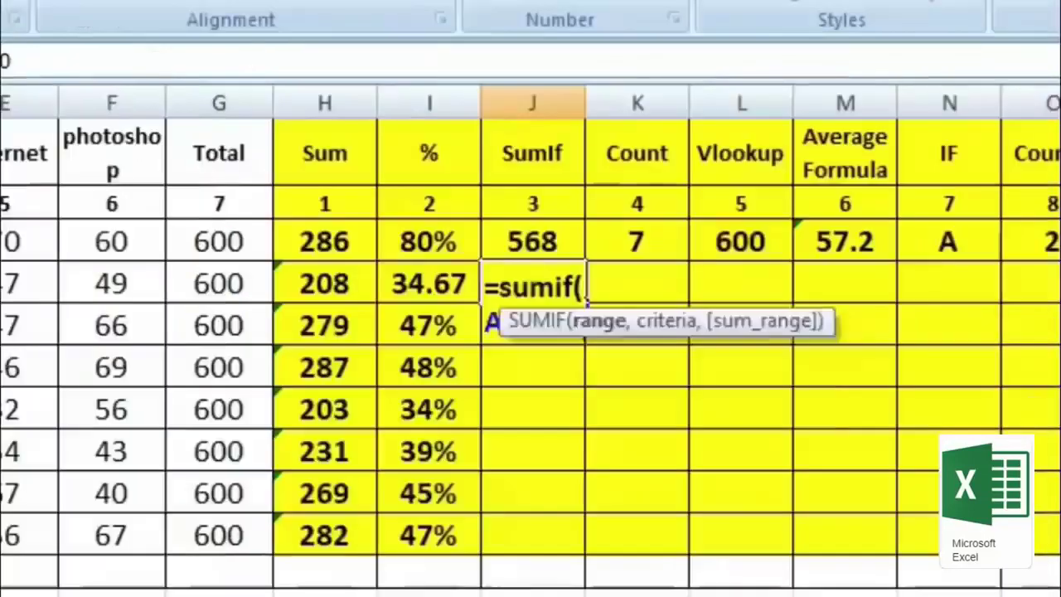
{"action": "type", "text": ","}
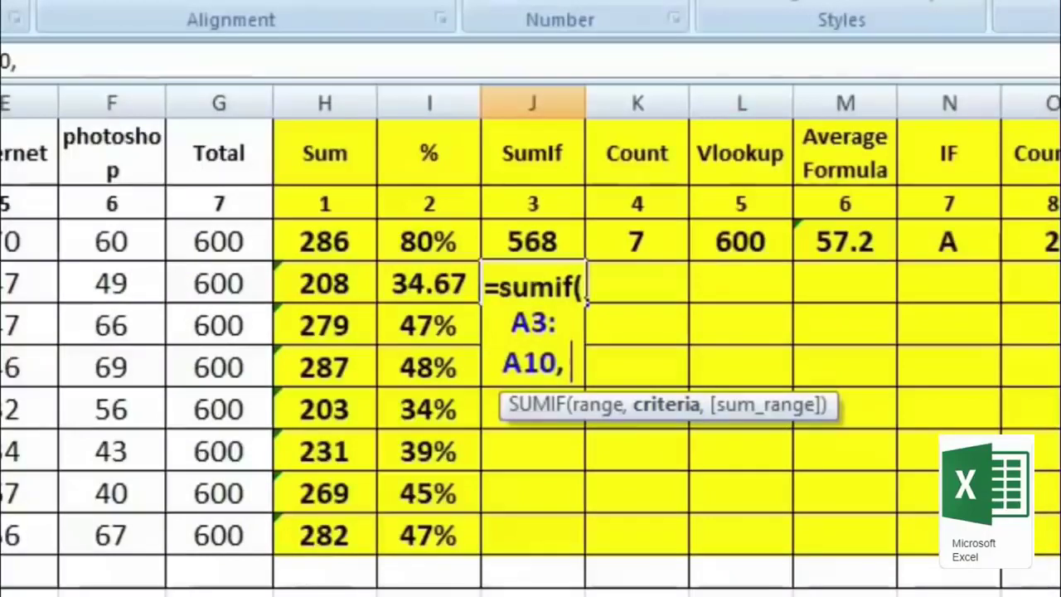
{"action": "type", "text": "\"Moh"}
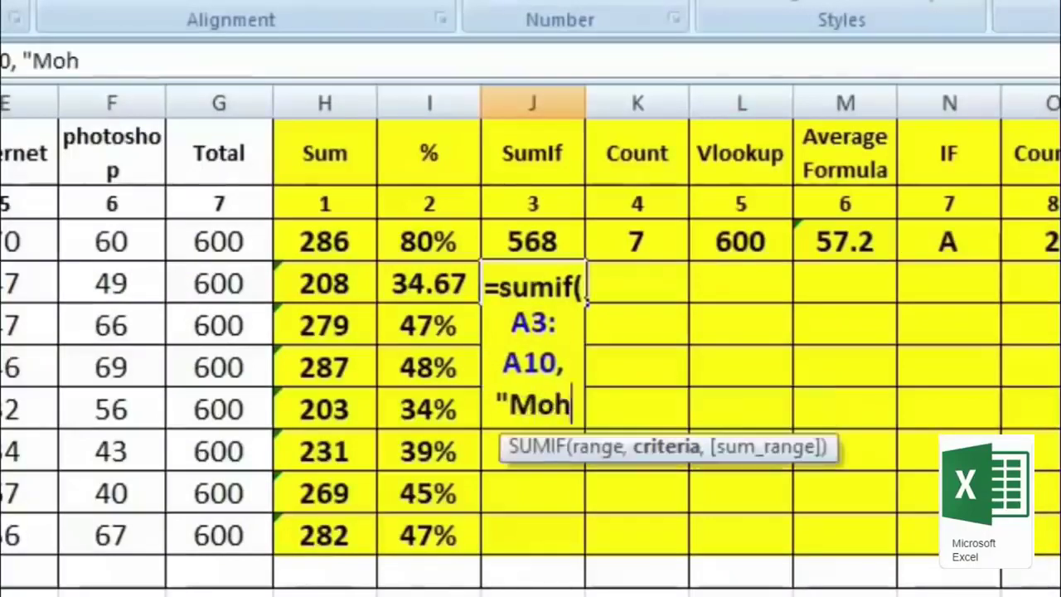
{"action": "type", "text": "it\","}
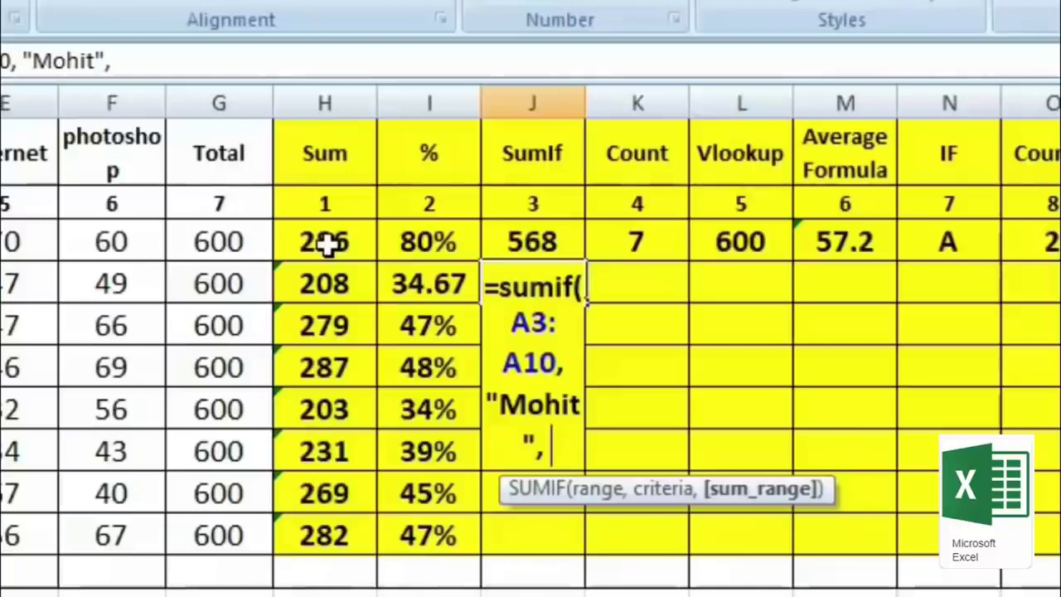
{"action": "left_click_drag", "start_coordinate": [340, 241], "coordinate": [349, 538]}
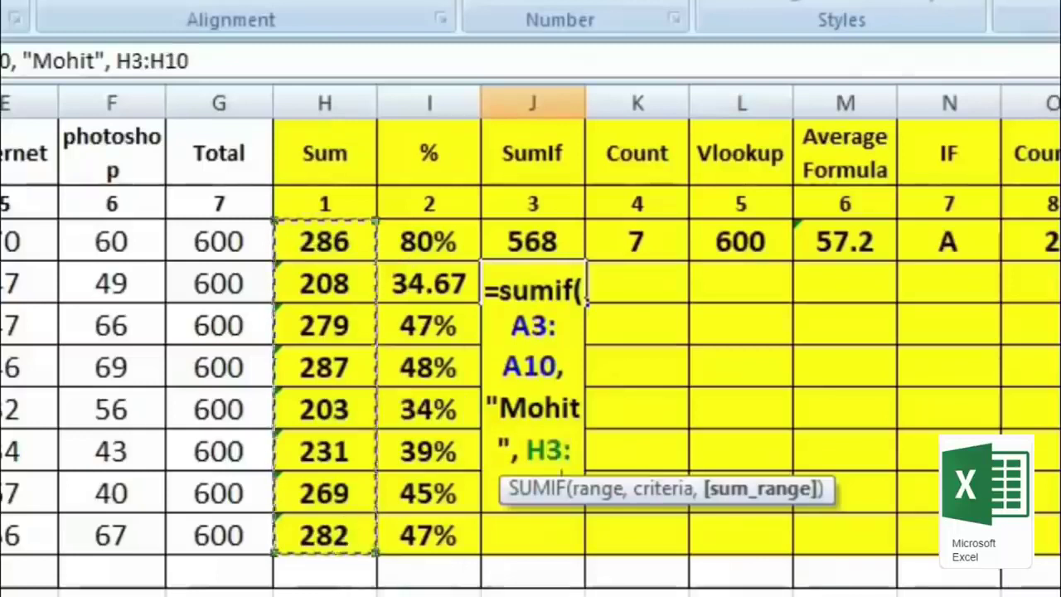
{"action": "type", "text": ")"}
{"action": "key", "text": "Return"}
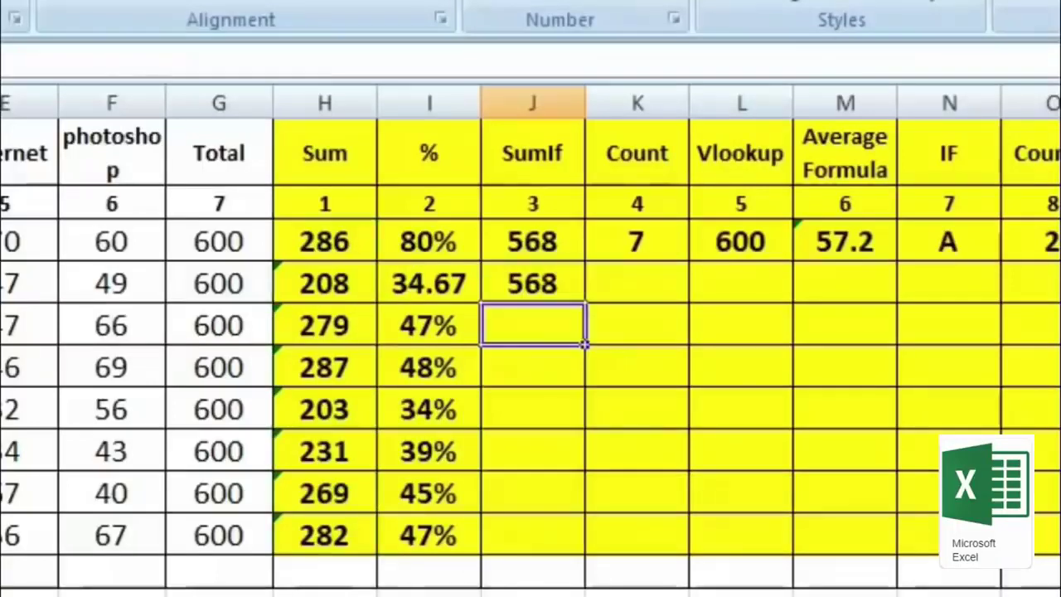
{"action": "left_click", "coordinate": [526, 280]}
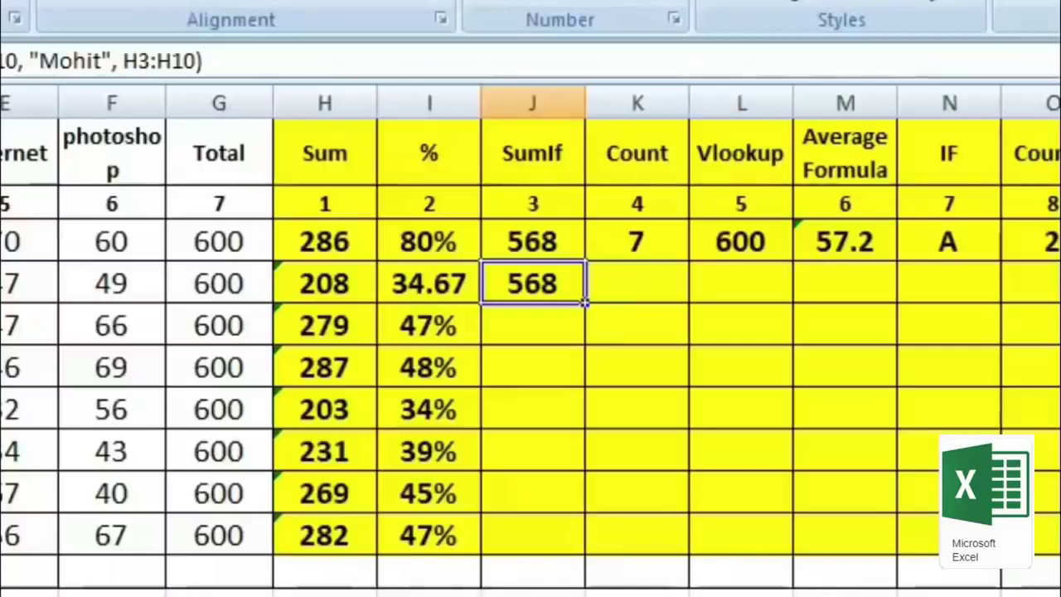
{"action": "left_click", "coordinate": [637, 283]}
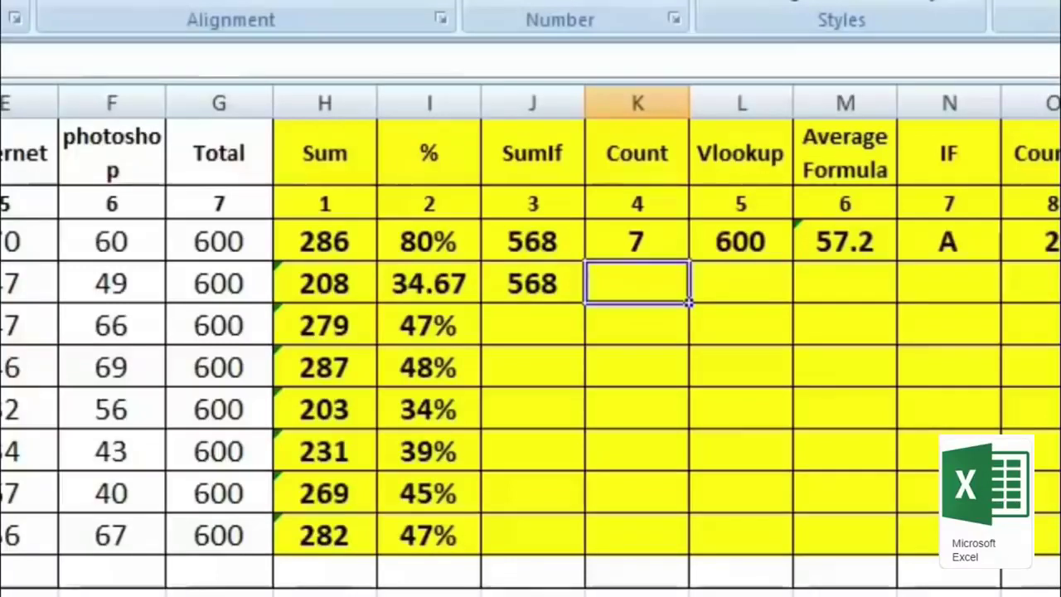
Step: Enter =COUNT(A4:G4) in K4 to count the second student's numeric entries, giving 6
{"action": "type", "text": "="}
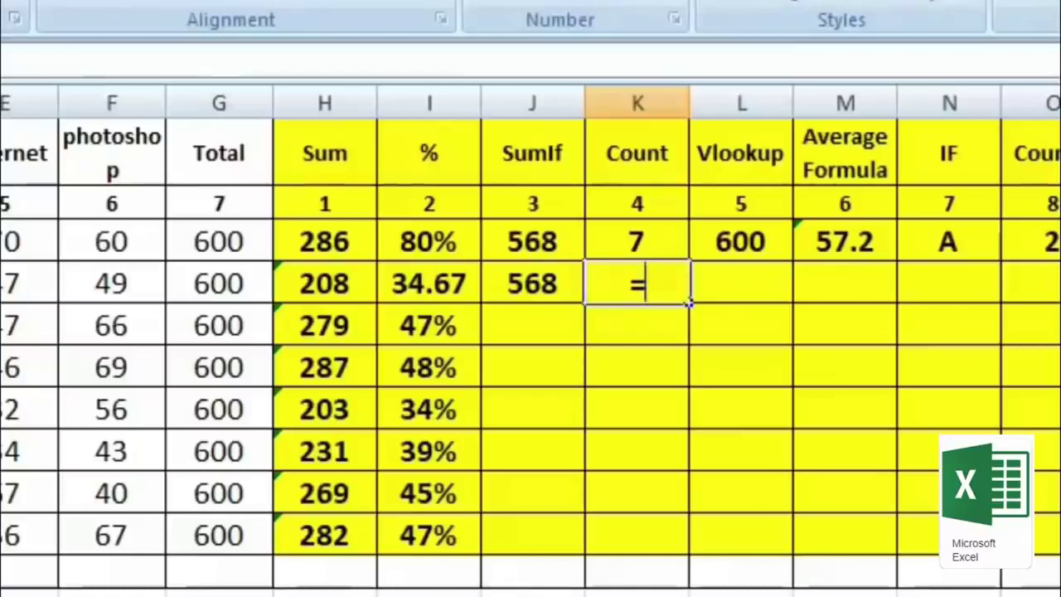
{"action": "type", "text": "count"}
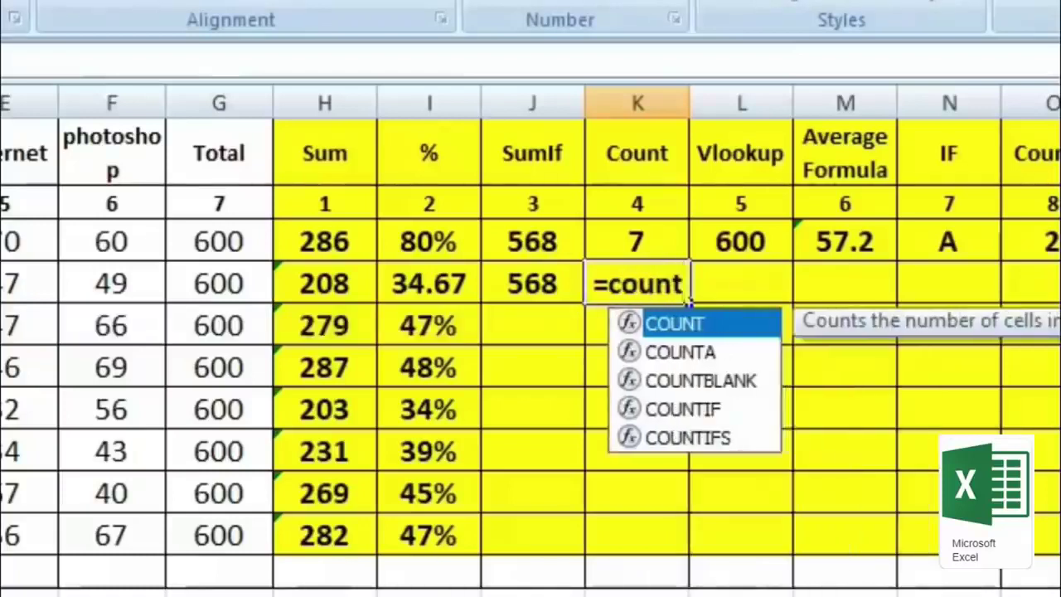
{"action": "type", "text": "("}
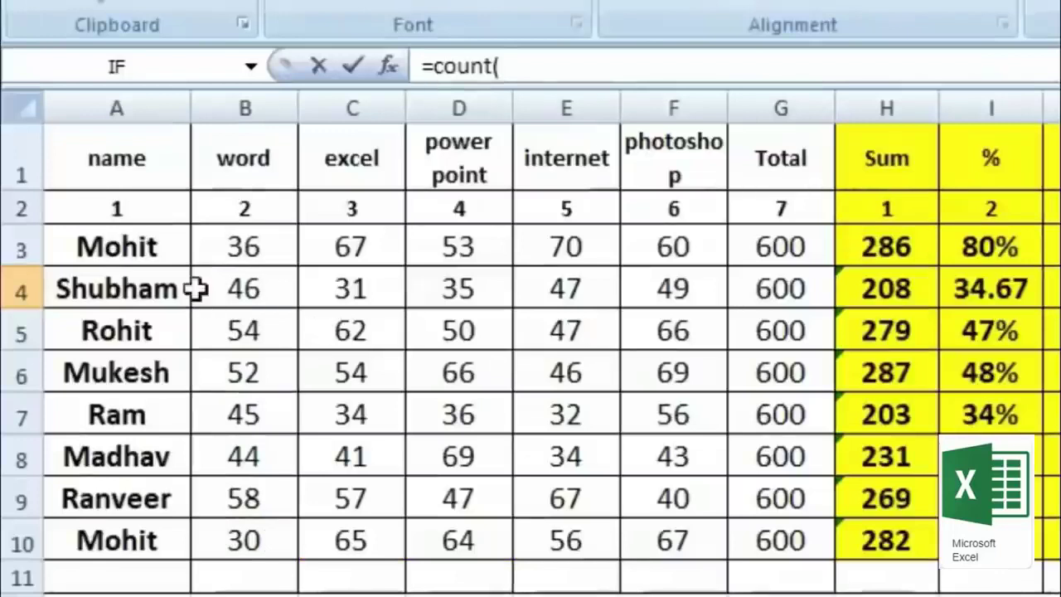
{"action": "left_click_drag", "start_coordinate": [96, 287], "coordinate": [779, 290]}
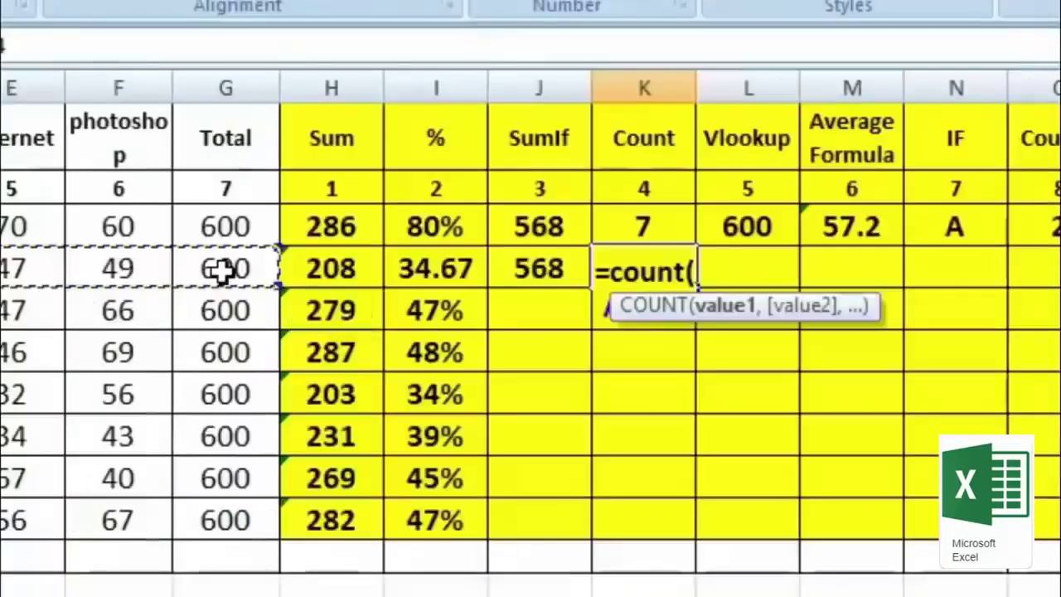
{"action": "type", "text": ")"}
{"action": "key", "text": "Return"}
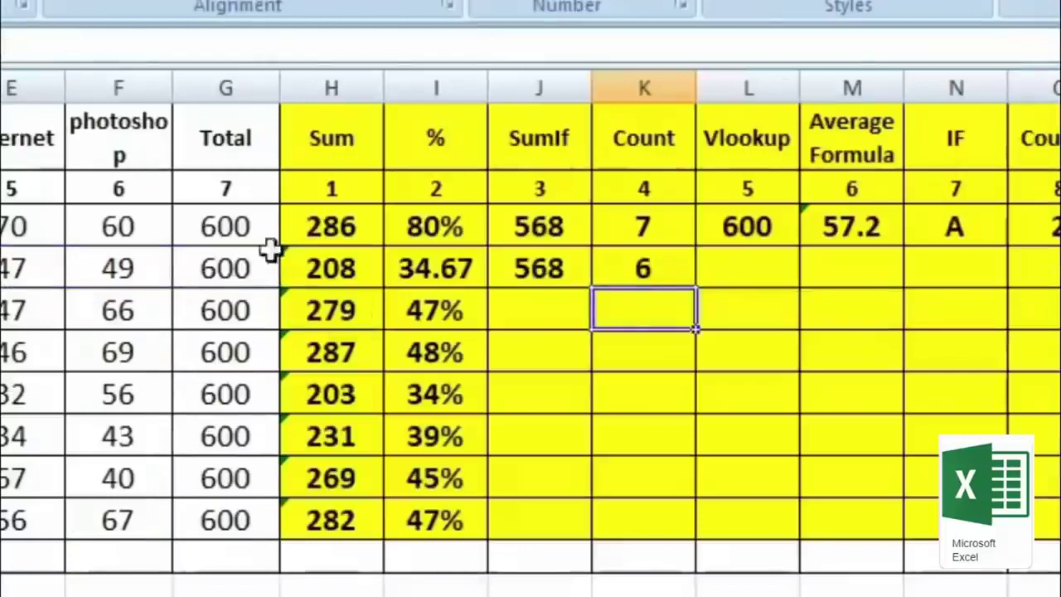
{"action": "left_click", "coordinate": [680, 260]}
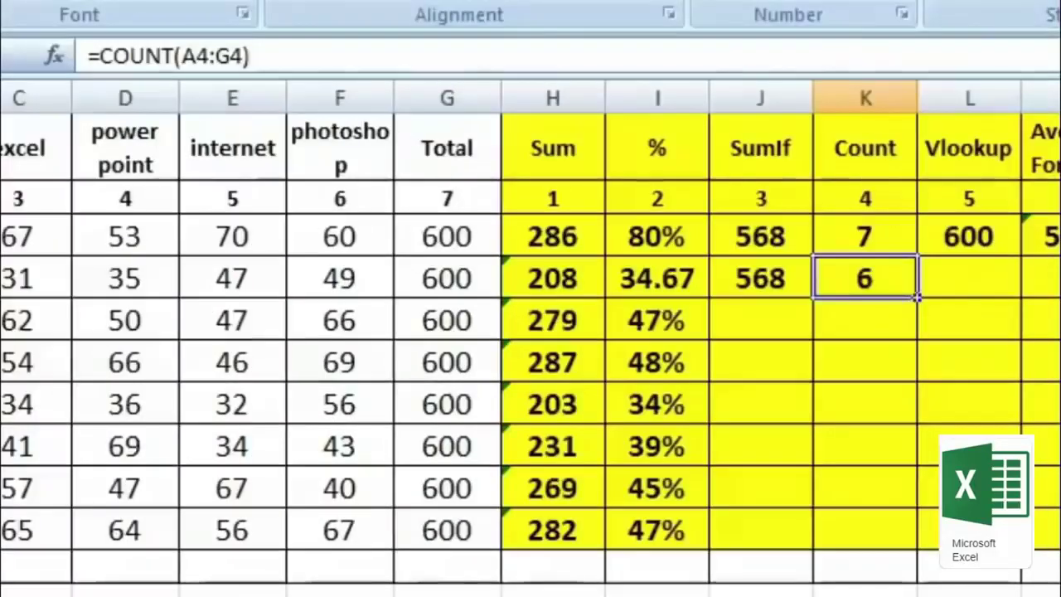
{"action": "left_click", "coordinate": [3, 507]}
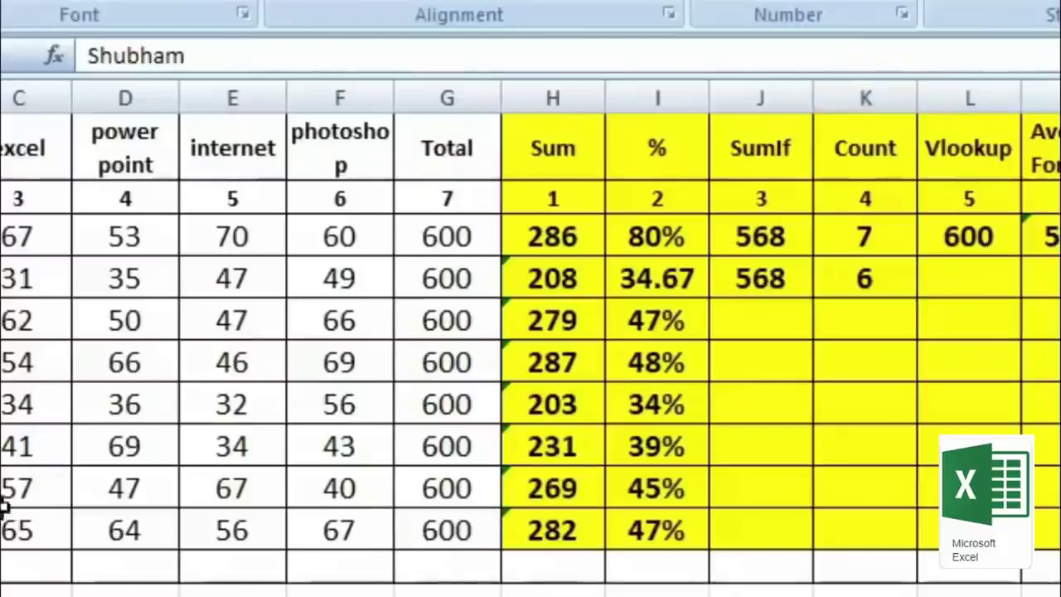
{"action": "left_click", "coordinate": [112, 286]}
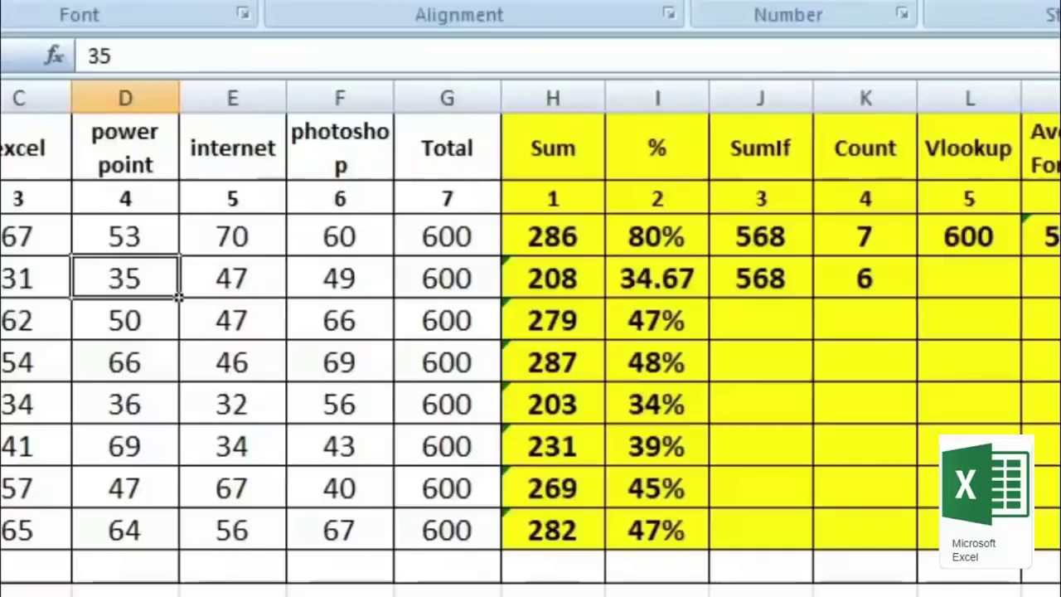
Step: Replace the second student's power point mark 35 with 25, making Sum 198 and 33%
{"action": "key", "text": "Delete"}
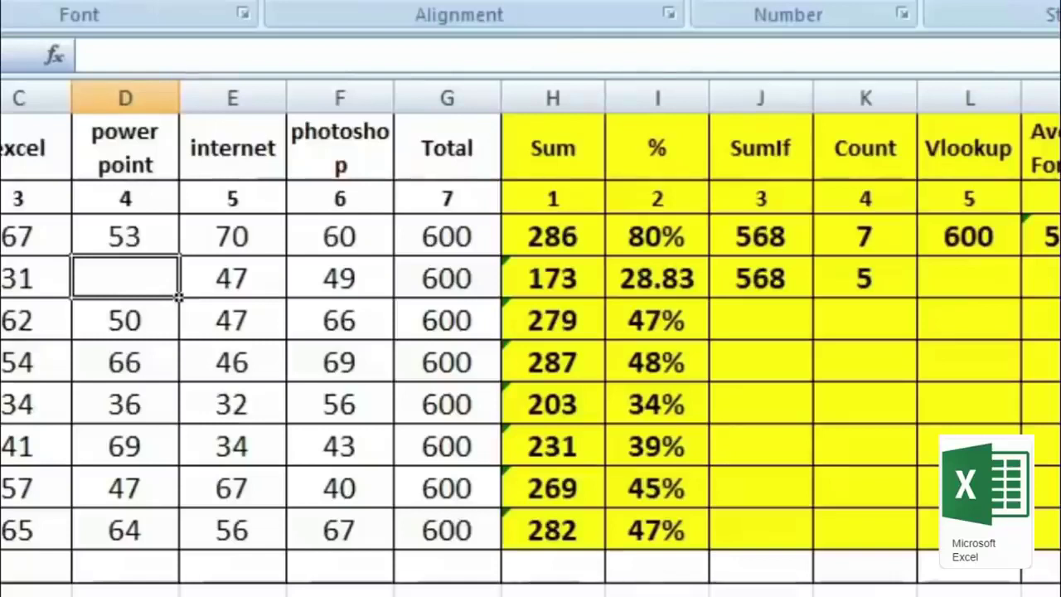
{"action": "type", "text": "25"}
{"action": "key", "text": "Return"}
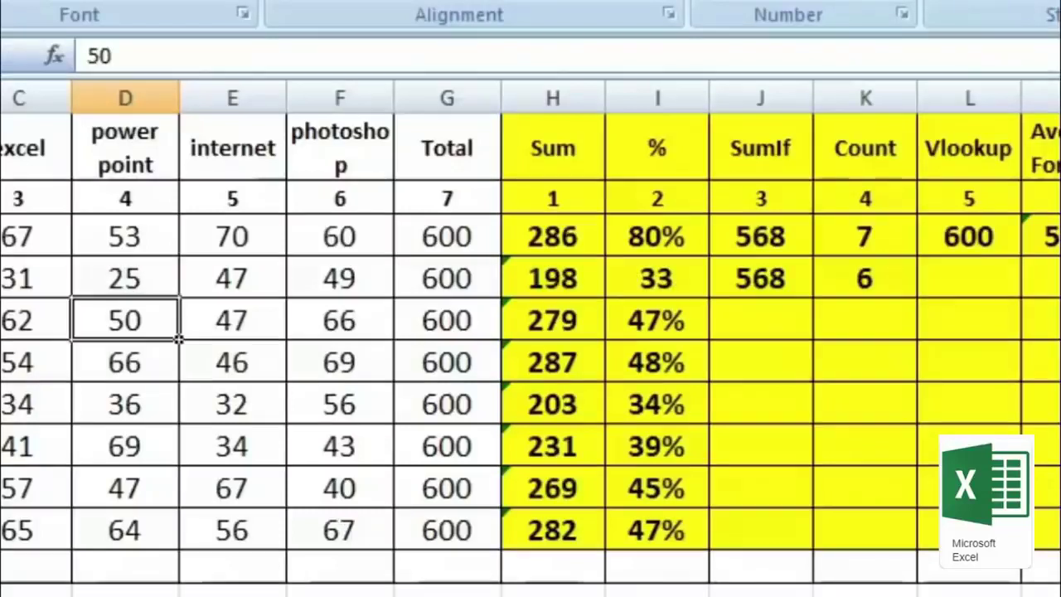
{"action": "left_click", "coordinate": [987, 279]}
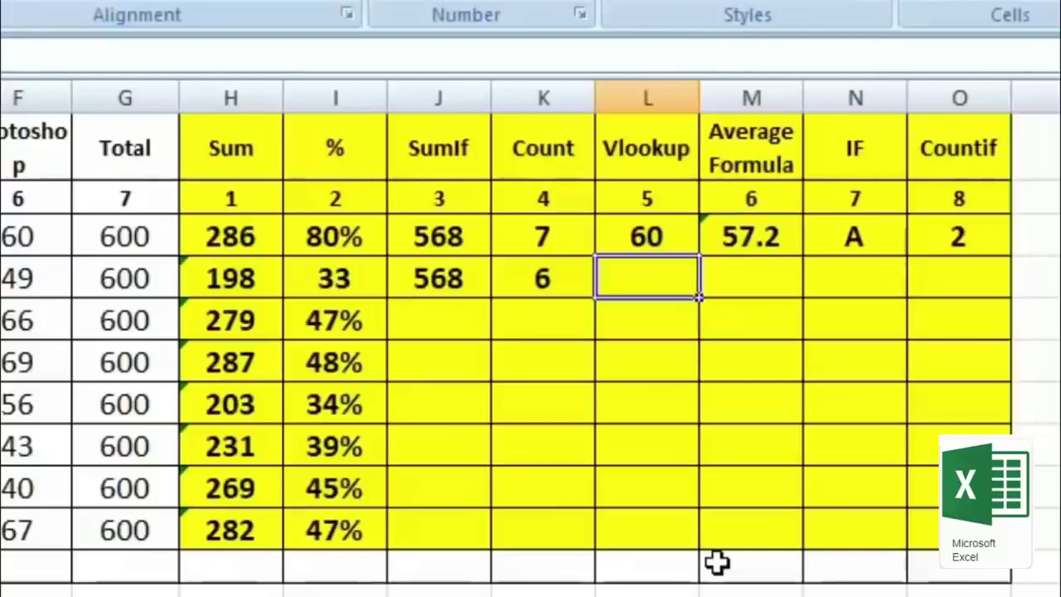
Step: Enter a VLOOKUP in L4 on a student's name over A1:G10, column 5, exact match, returning 32
{"action": "type", "text": "="}
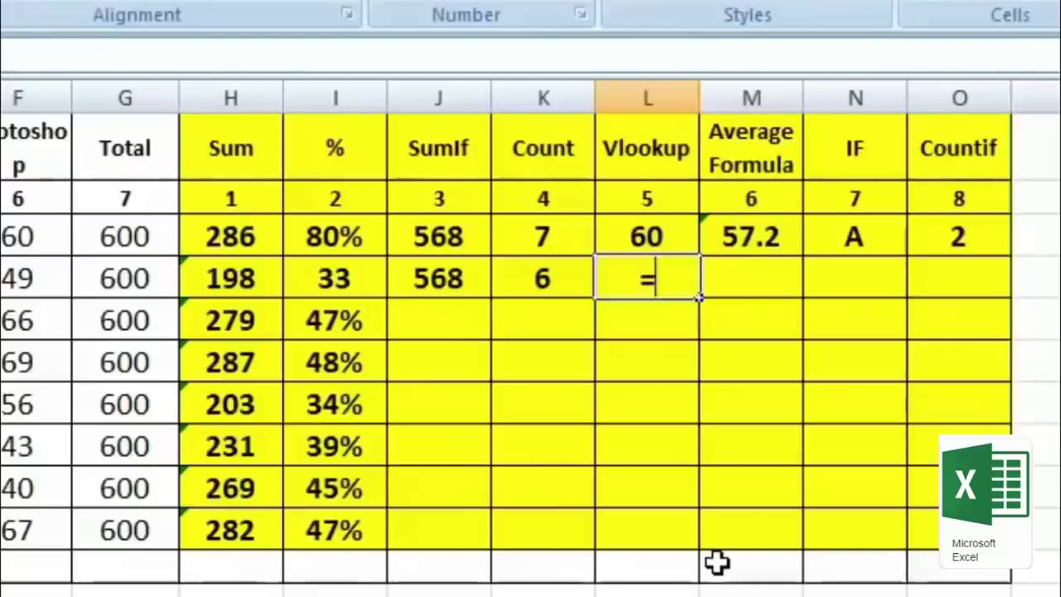
{"action": "type", "text": "vlo"}
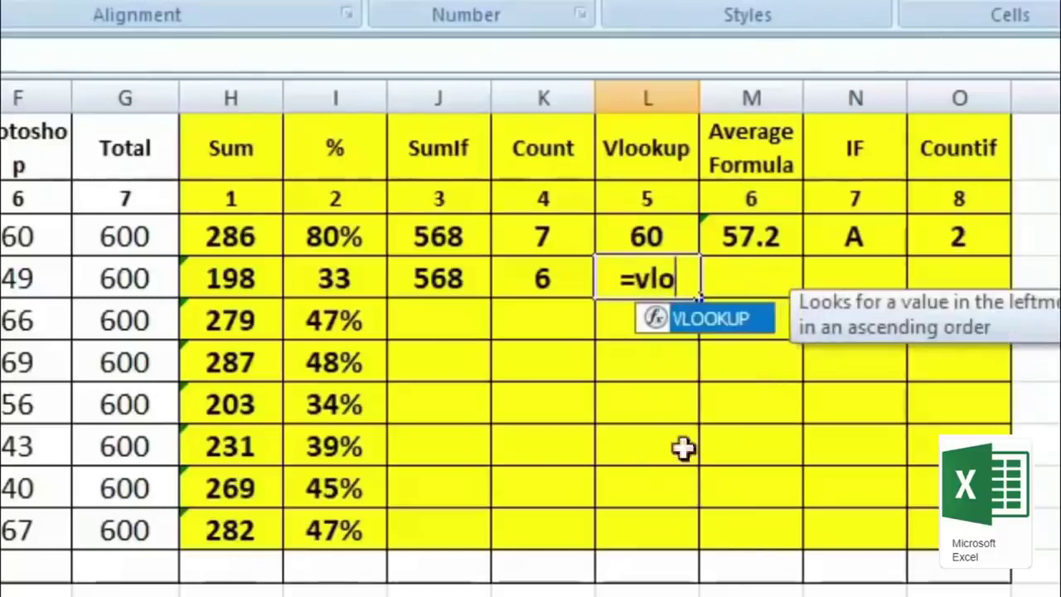
{"action": "double_click", "coordinate": [719, 321]}
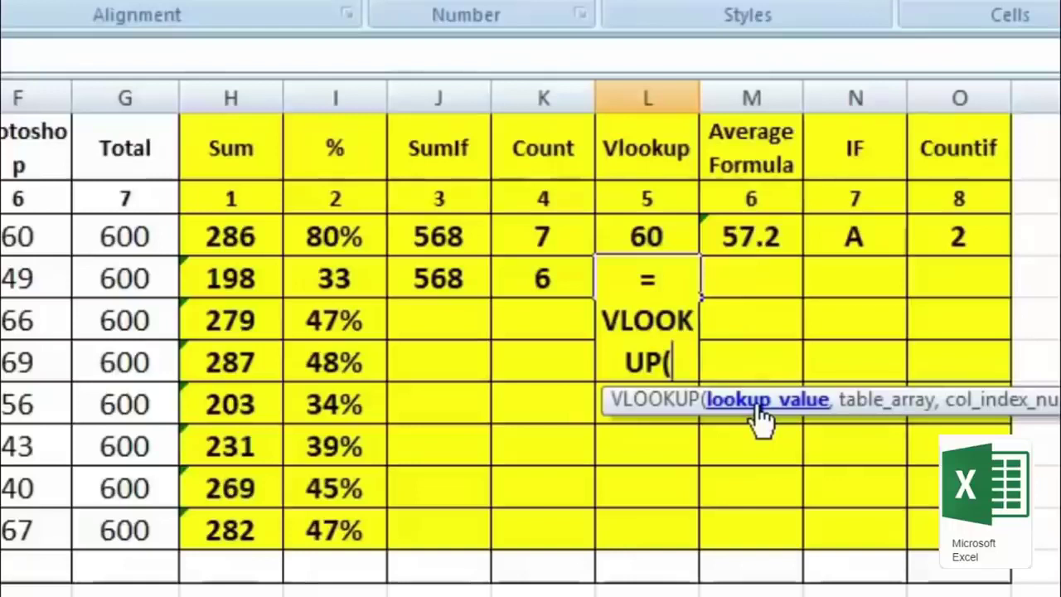
{"action": "type", "text": "\""}
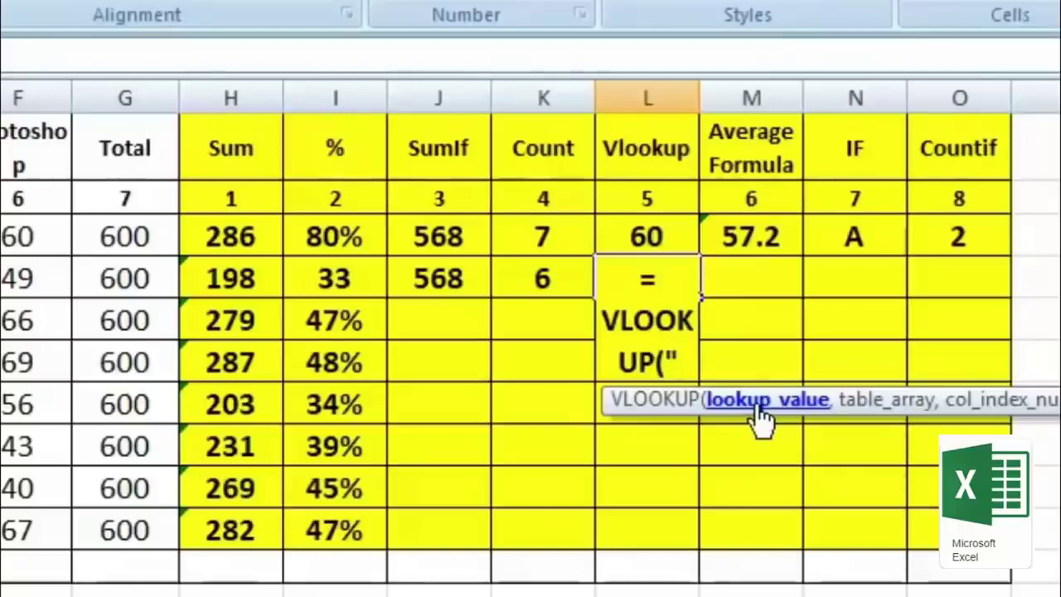
{"action": "type", "text": "Ram"}
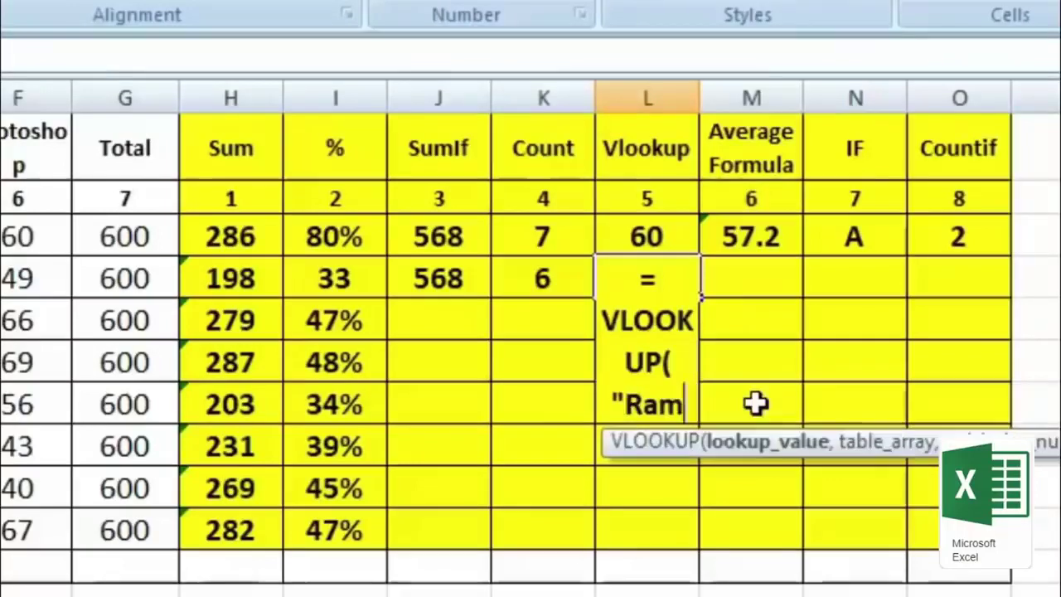
{"action": "type", "text": "\""}
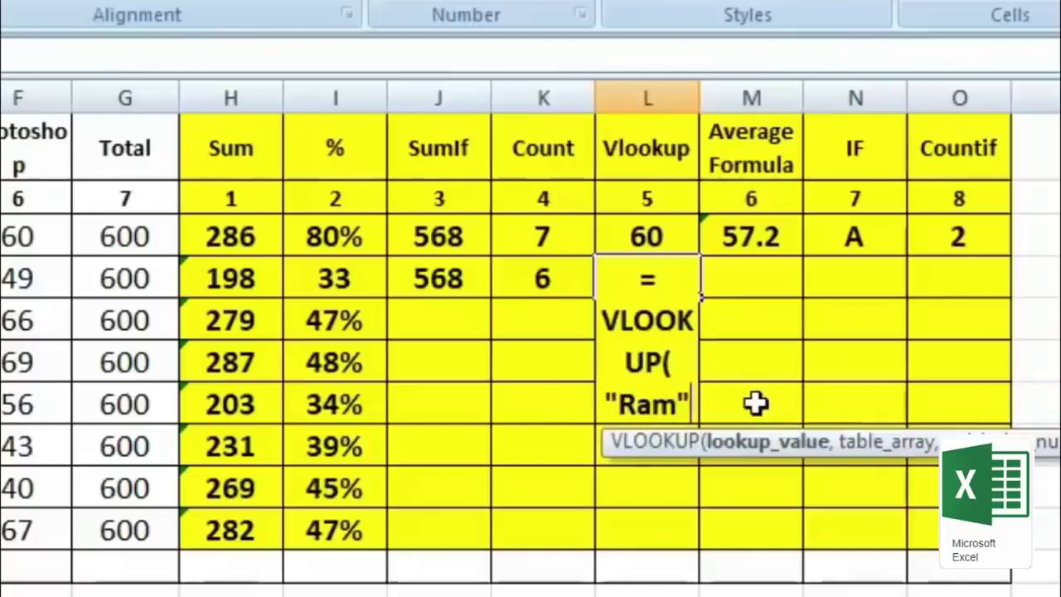
{"action": "type", "text": ","}
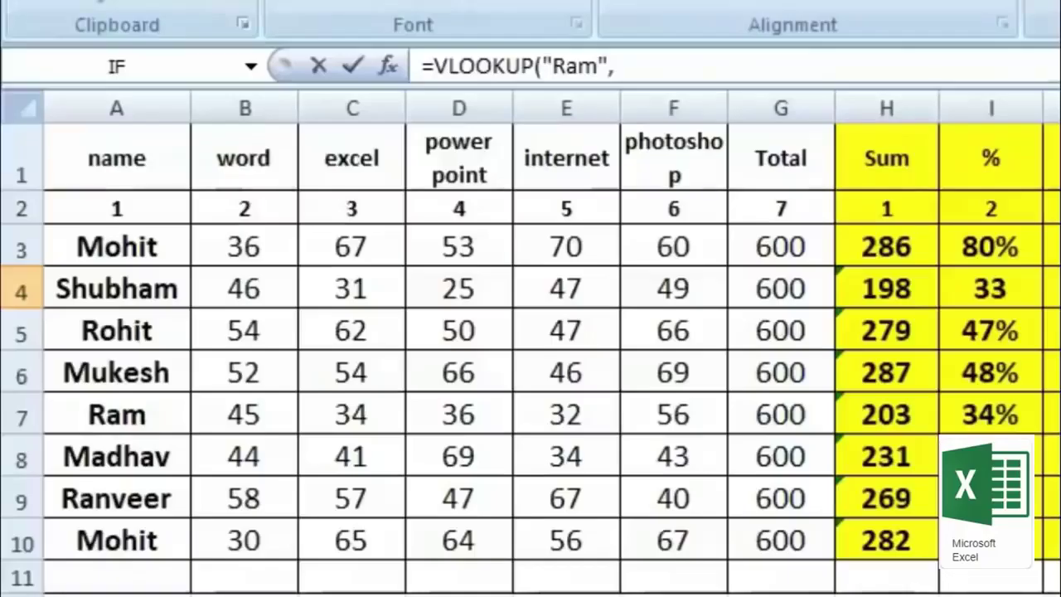
{"action": "left_click_drag", "start_coordinate": [88, 152], "coordinate": [750, 543]}
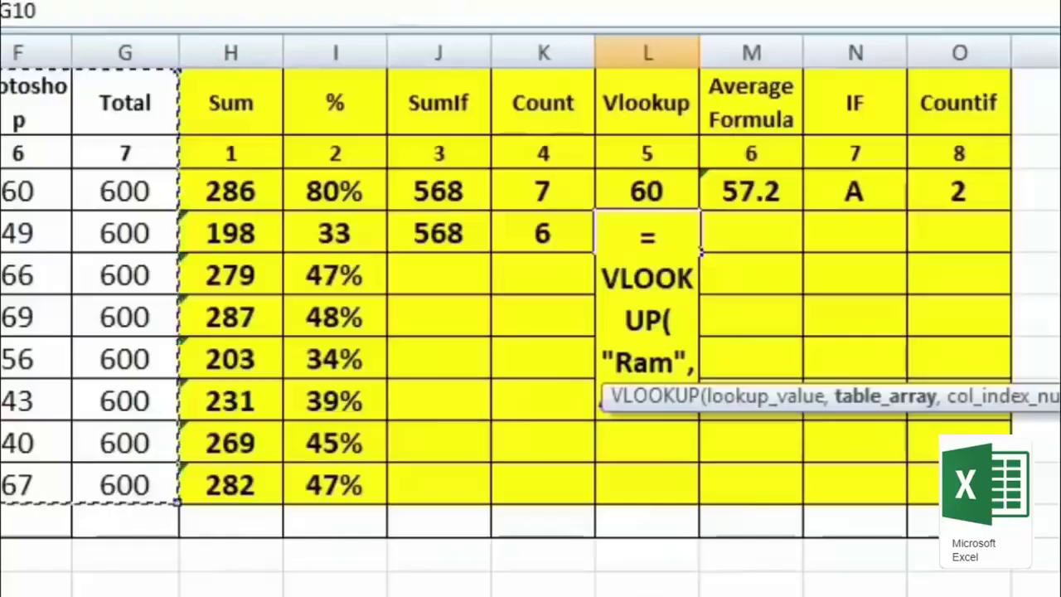
{"action": "type", "text": ","}
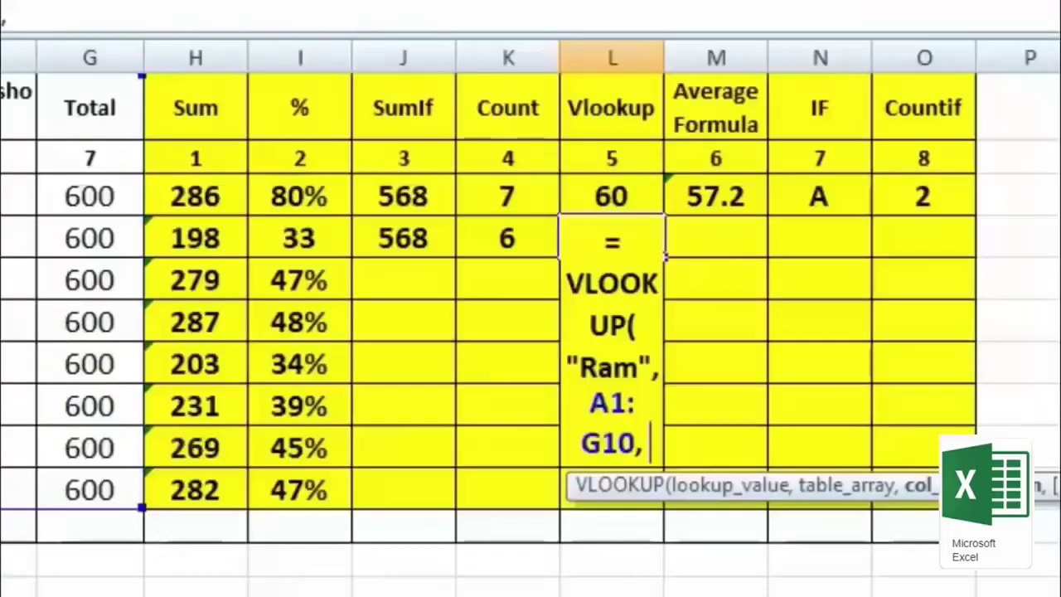
{"action": "type", "text": "5, 1"}
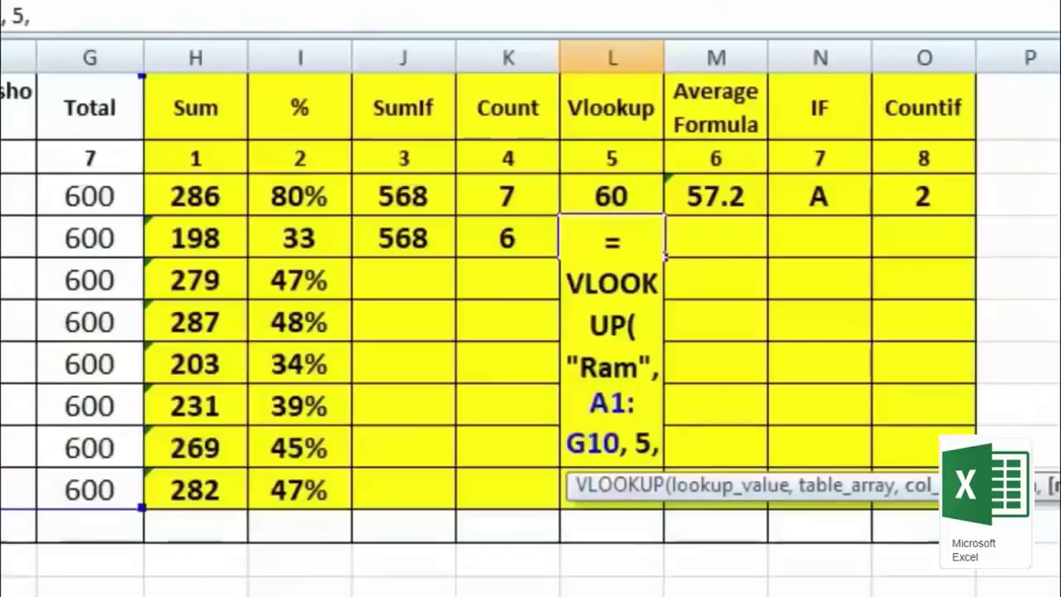
{"action": "key", "text": "BackSpace"}
{"action": "type", "text": "0"}
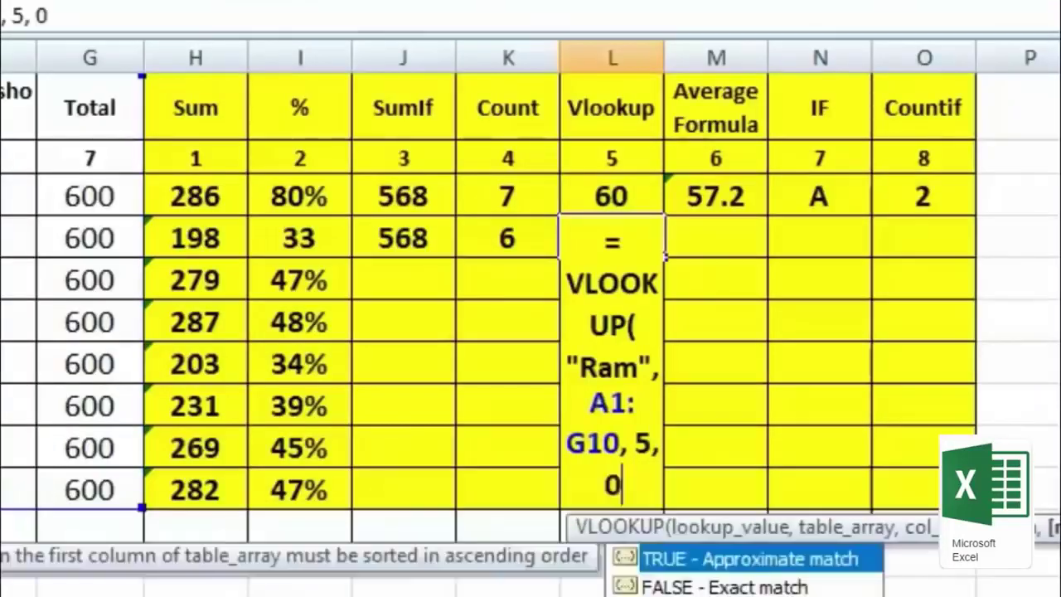
{"action": "type", "text": ")"}
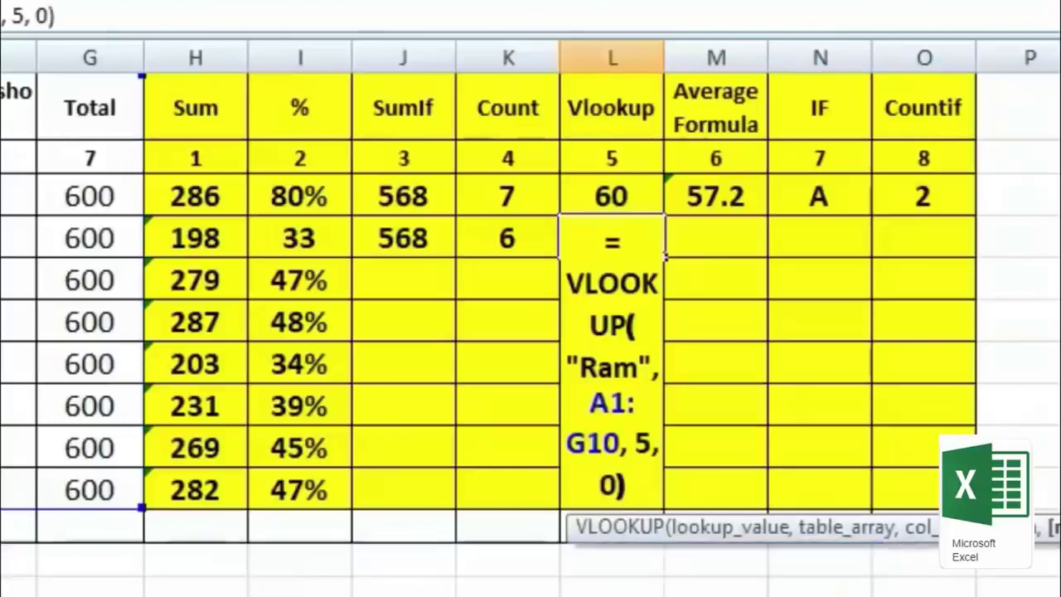
{"action": "key", "text": "Return"}
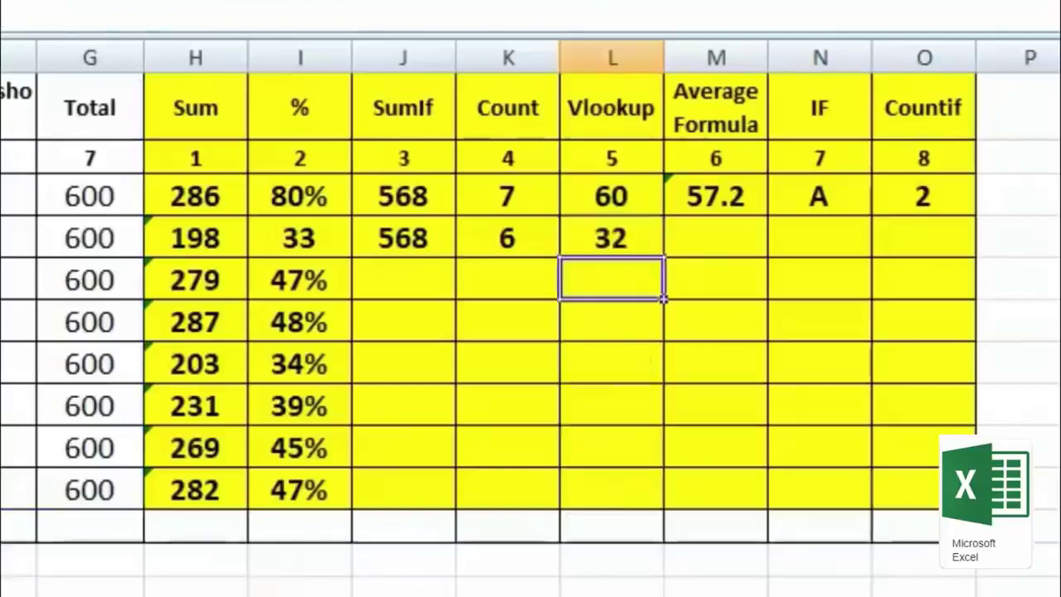
{"action": "left_click", "coordinate": [566, 363]}
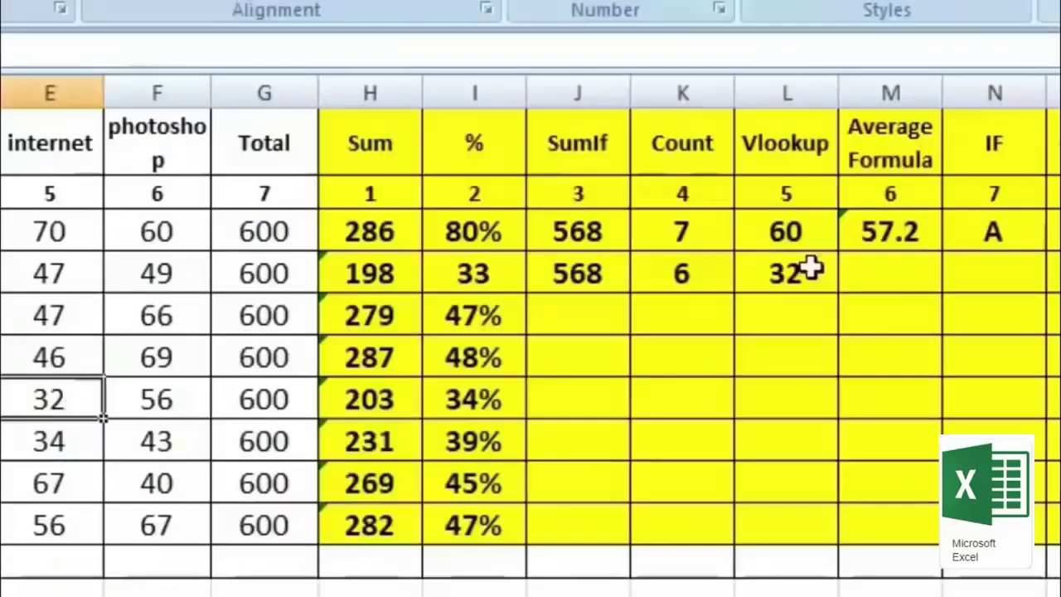
{"action": "left_click", "coordinate": [808, 270]}
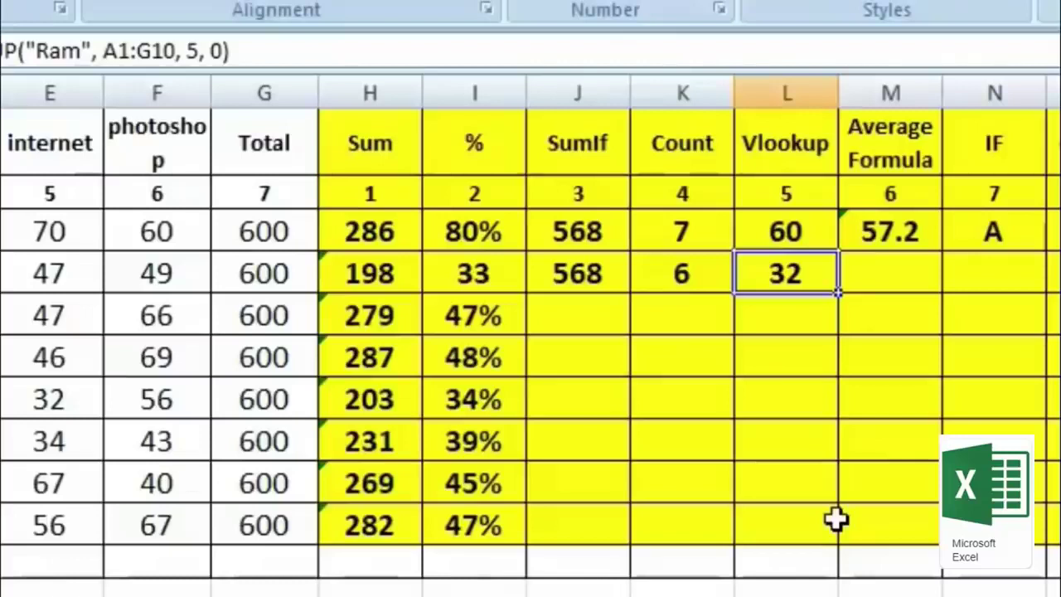
{"action": "key", "text": "F2"}
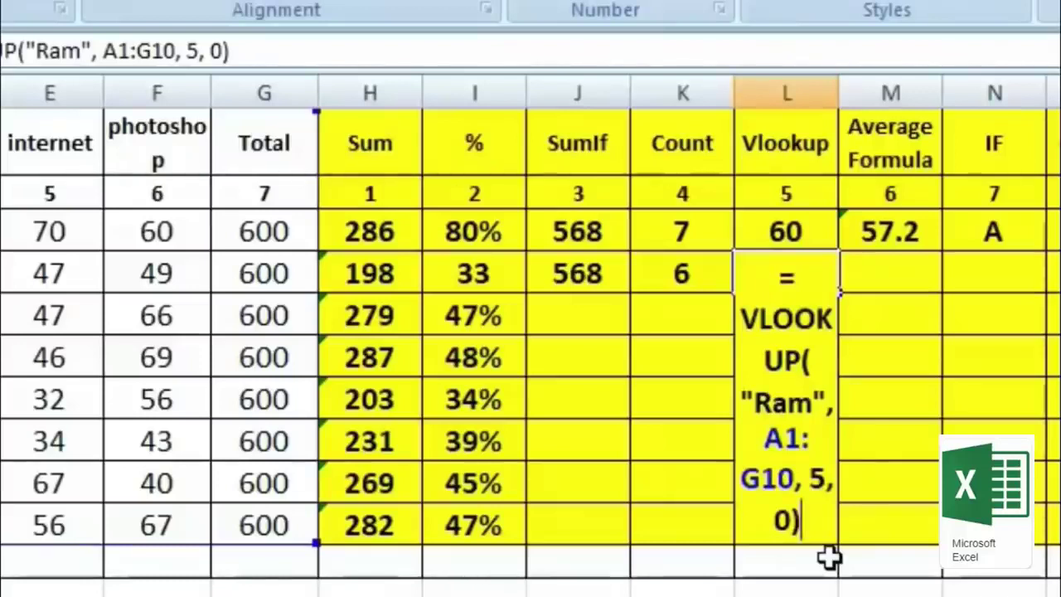
{"action": "key", "text": "ctrl+Return"}
{"action": "key", "text": "Right"}
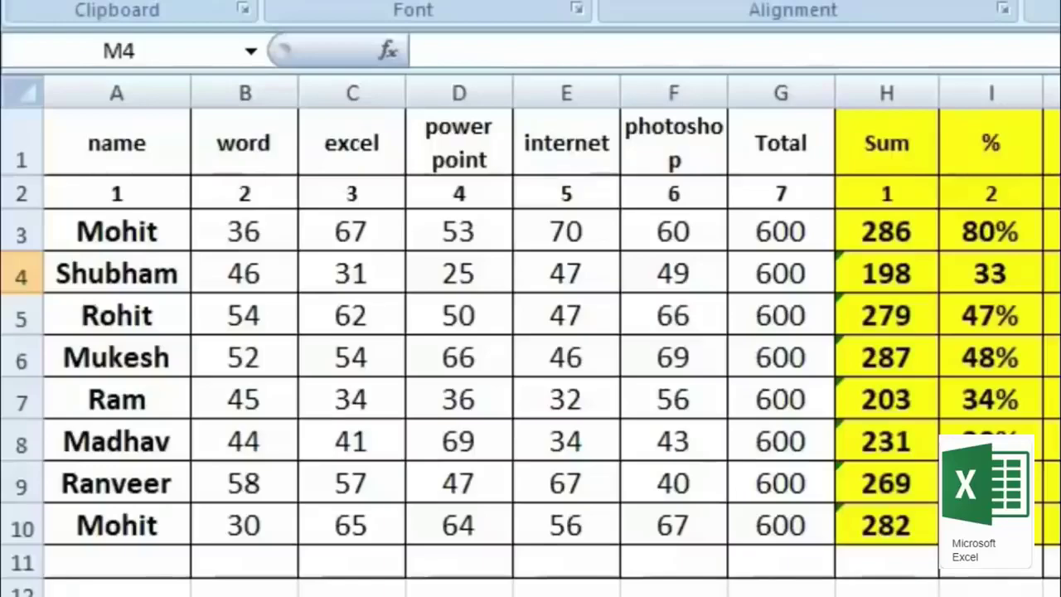
Step: Enter =AVERAGE(B4:F4) in M4 to get the first student's average of 39.6
{"action": "type", "text": "=a"}
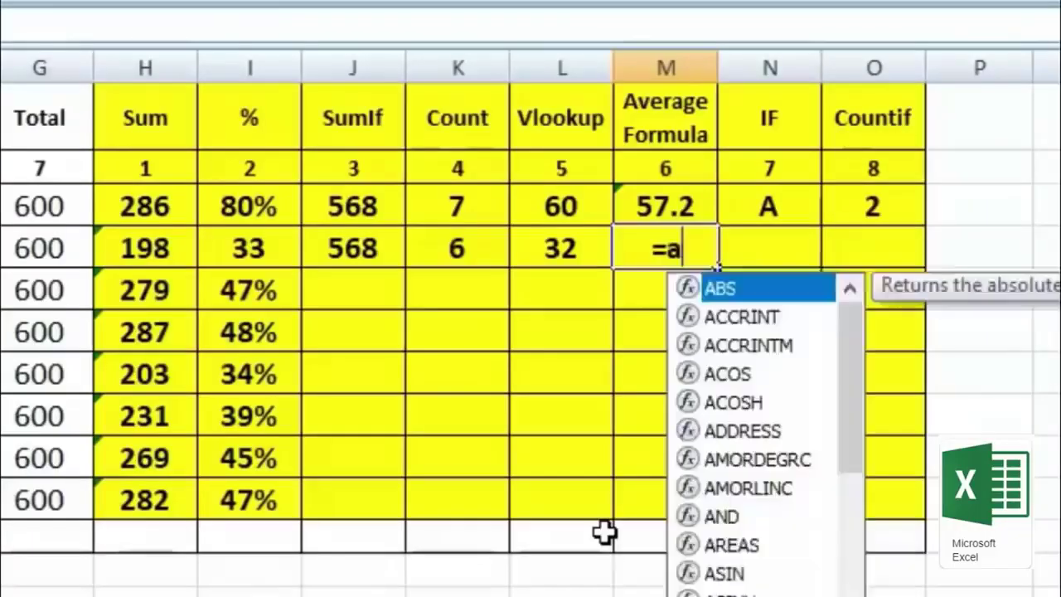
{"action": "type", "text": "ve"}
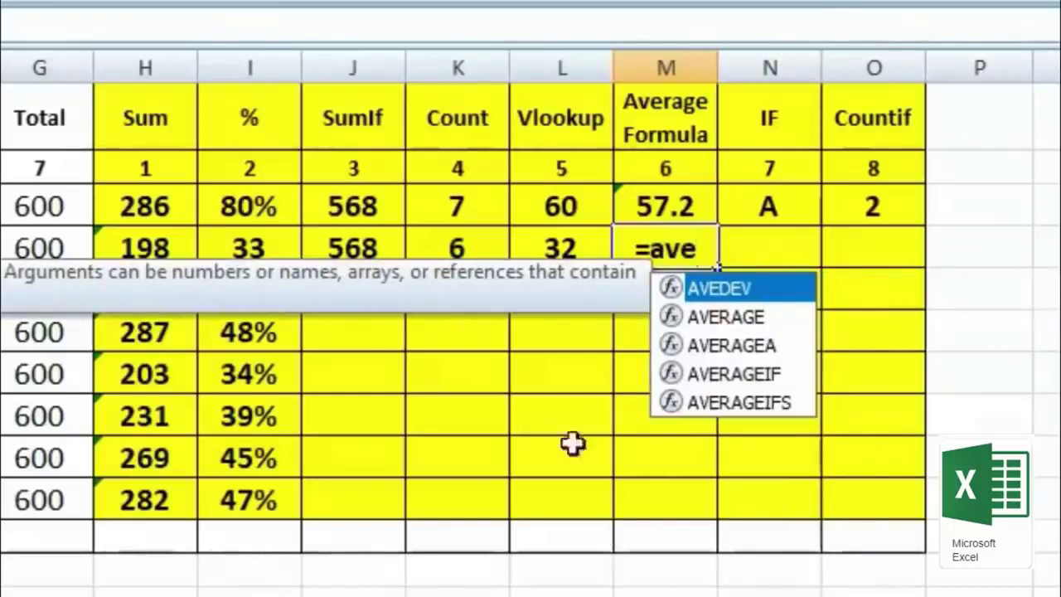
{"action": "double_click", "coordinate": [750, 319]}
{"action": "left_click", "coordinate": [259, 233]}
{"action": "left_click_drag", "start_coordinate": [259, 233], "coordinate": [689, 233]}
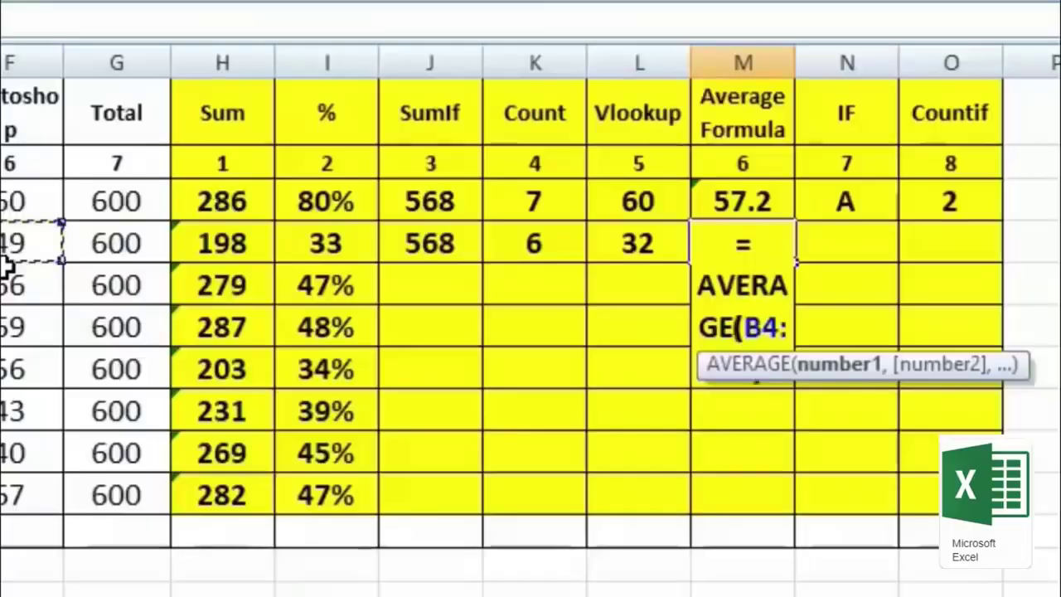
{"action": "type", "text": ")"}
{"action": "key", "text": "Return"}
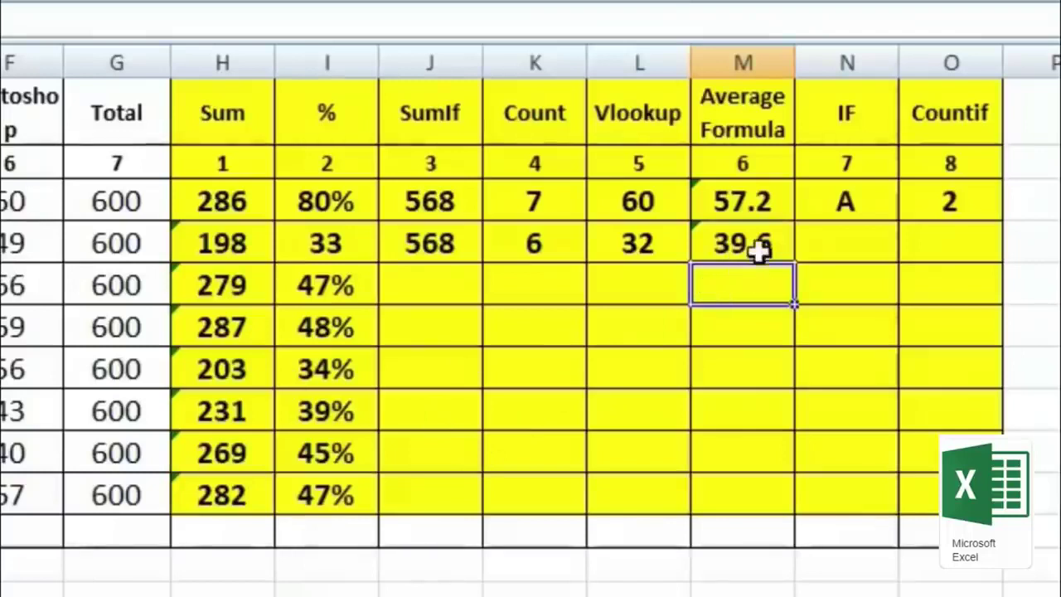
Step: Fill the average formula from M4 down to M11
{"action": "left_click", "coordinate": [756, 250]}
{"action": "left_click_drag", "start_coordinate": [795, 265], "coordinate": [807, 512]}
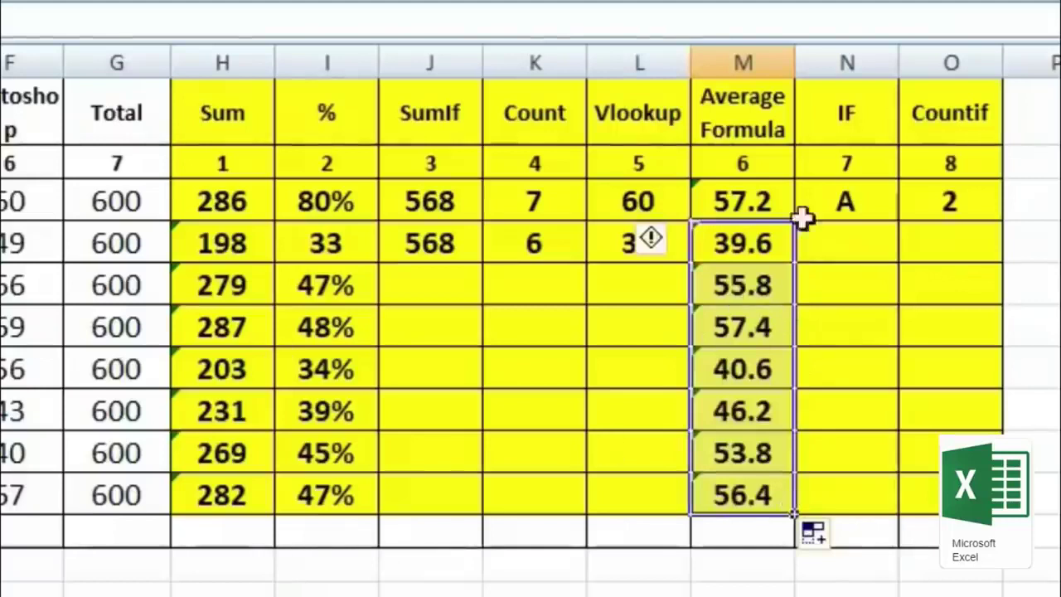
{"action": "left_click", "coordinate": [846, 242]}
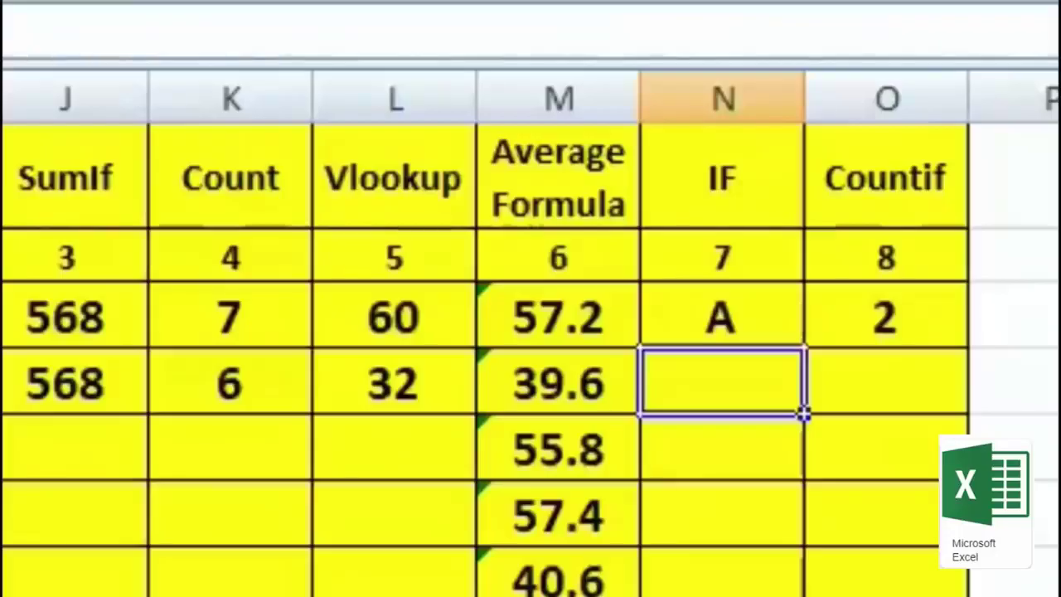
Step: Enter =IF(I4>=75%,"A",IF(I4>=60%,"B",IF(I4>=45%,"C","D"))) so the grade shows D
{"action": "type", "text": "="}
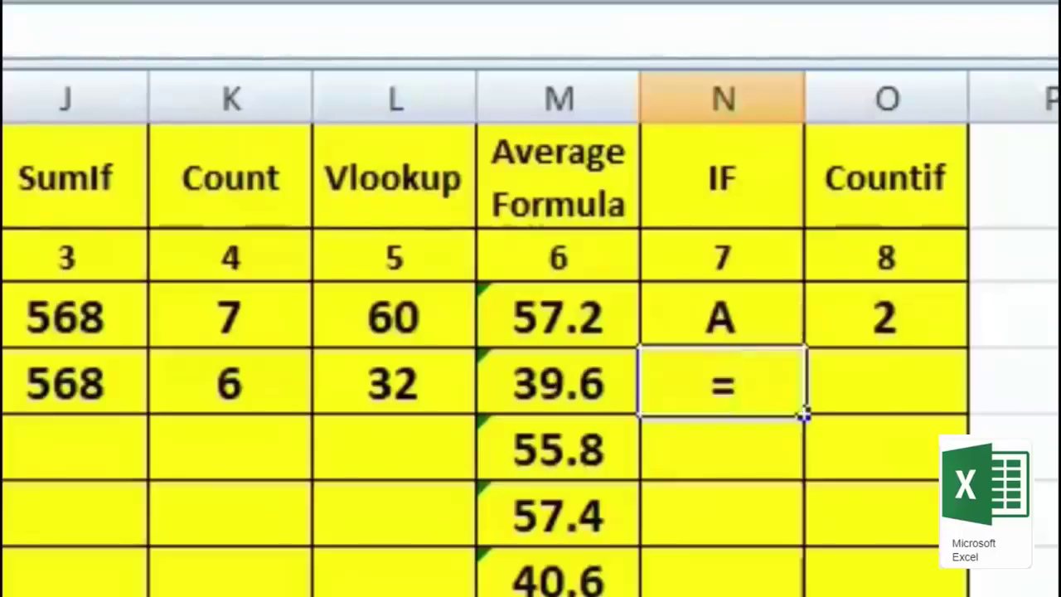
{"action": "type", "text": "if("}
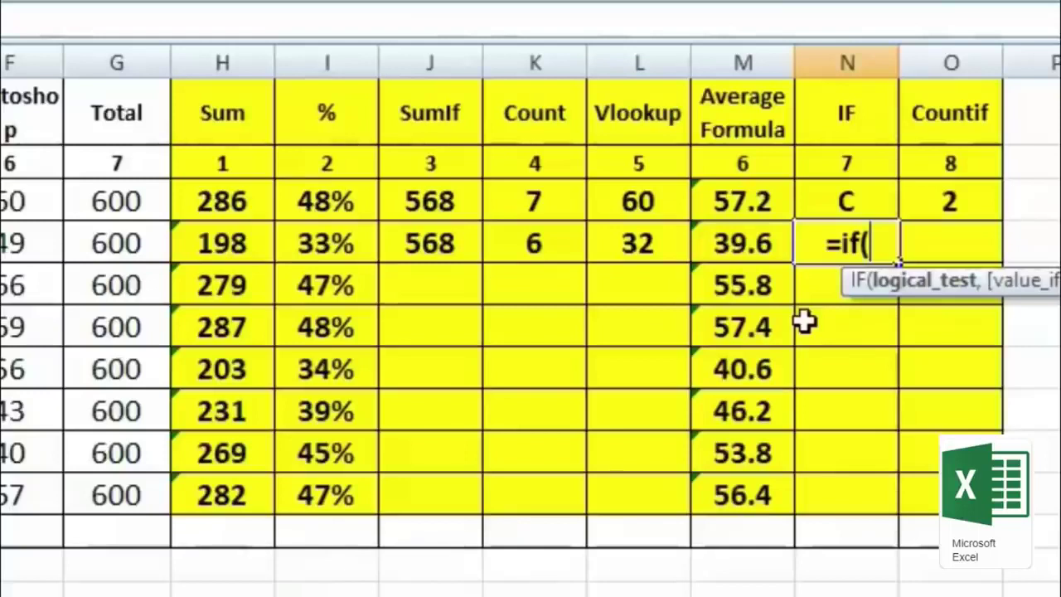
{"action": "left_click", "coordinate": [309, 248]}
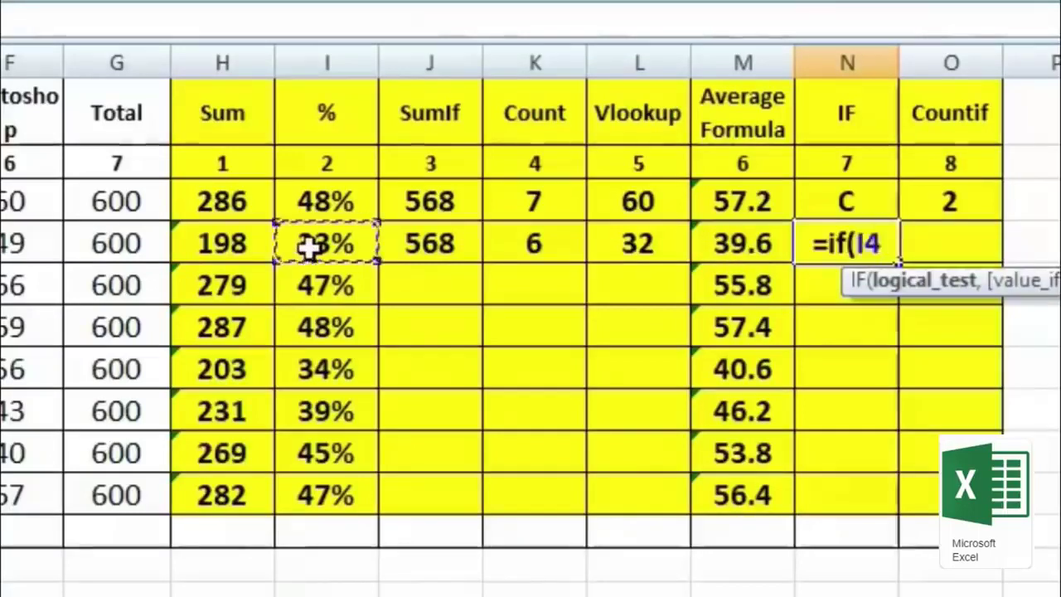
{"action": "type", "text": ">"}
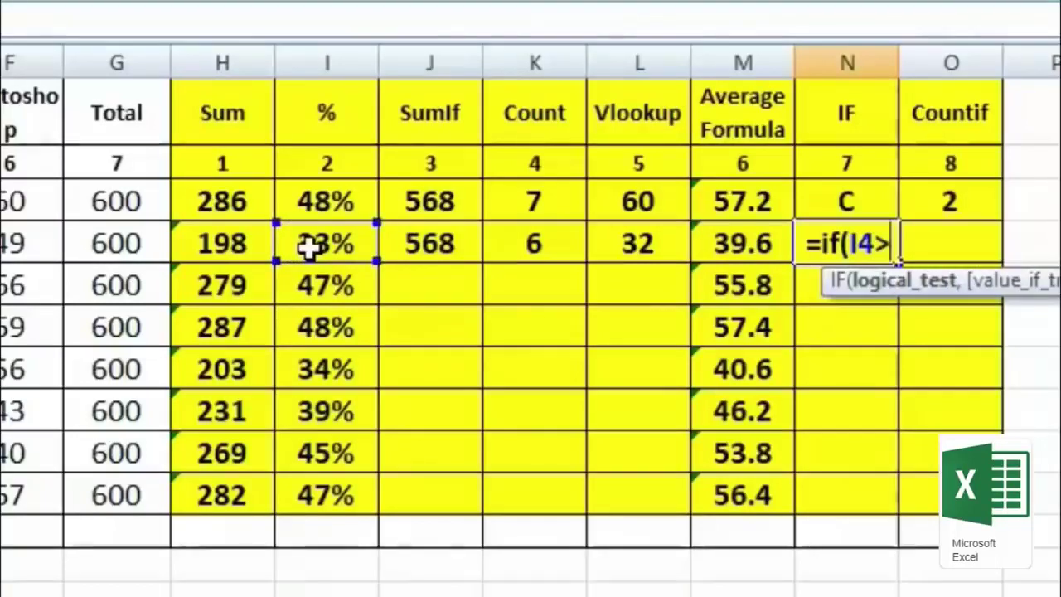
{"action": "type", "text": "="}
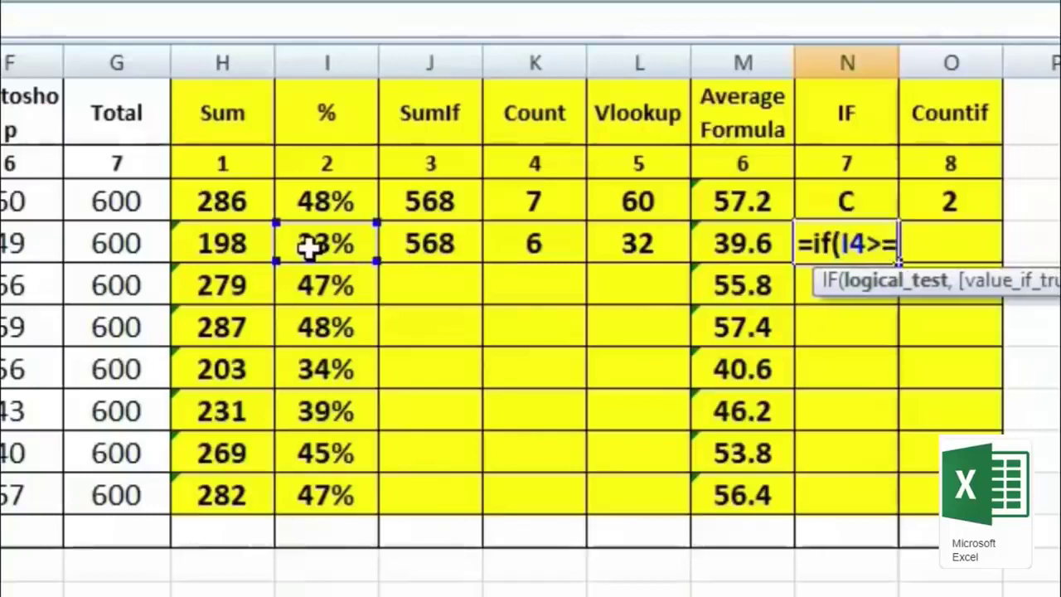
{"action": "type", "text": "75"}
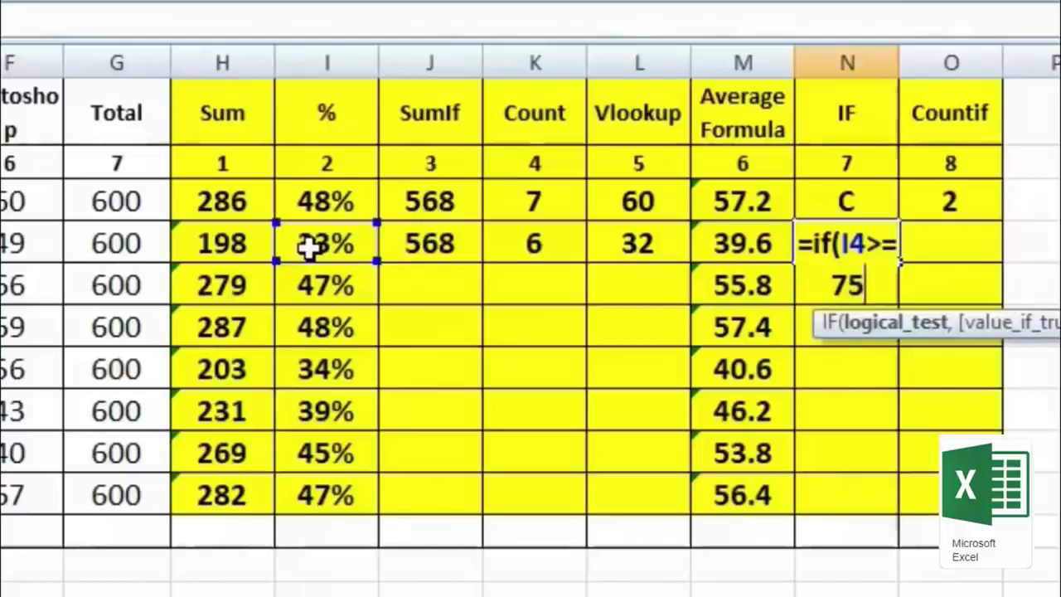
{"action": "type", "text": "%"}
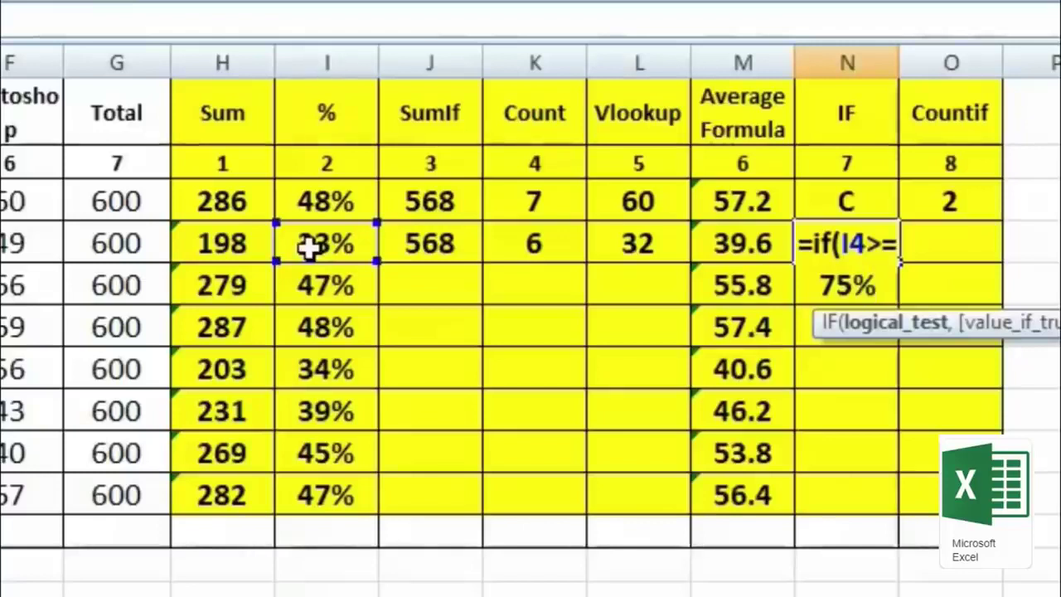
{"action": "type", "text": ", \""}
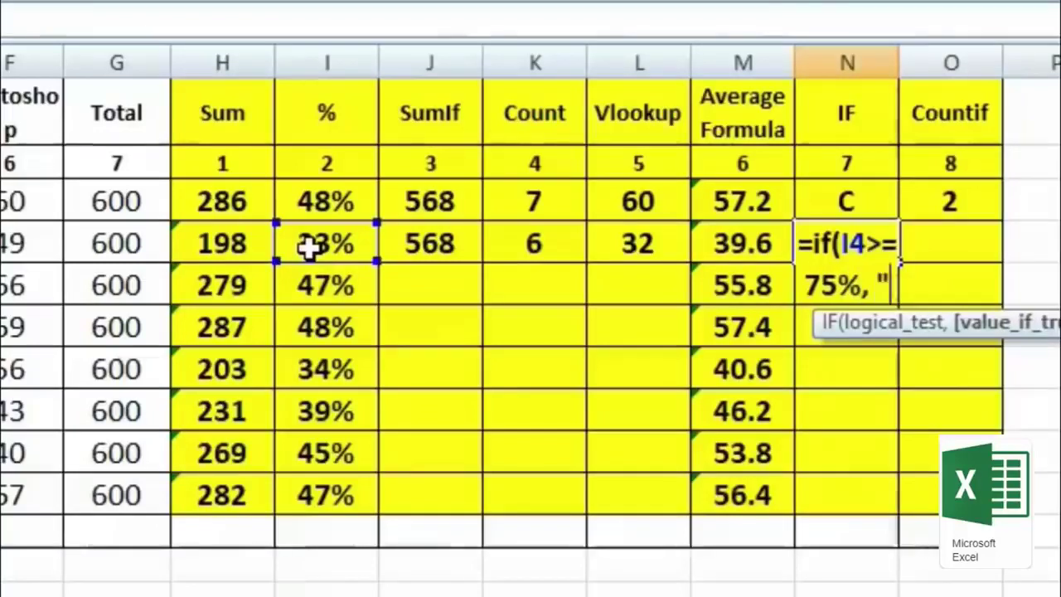
{"action": "type", "text": "A\""}
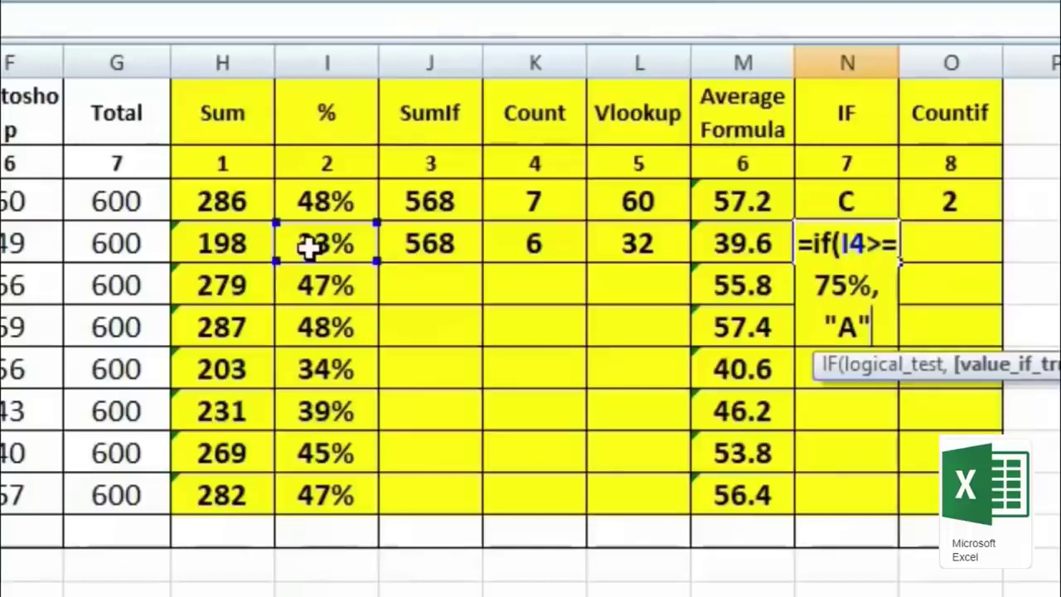
{"action": "type", "text": ","}
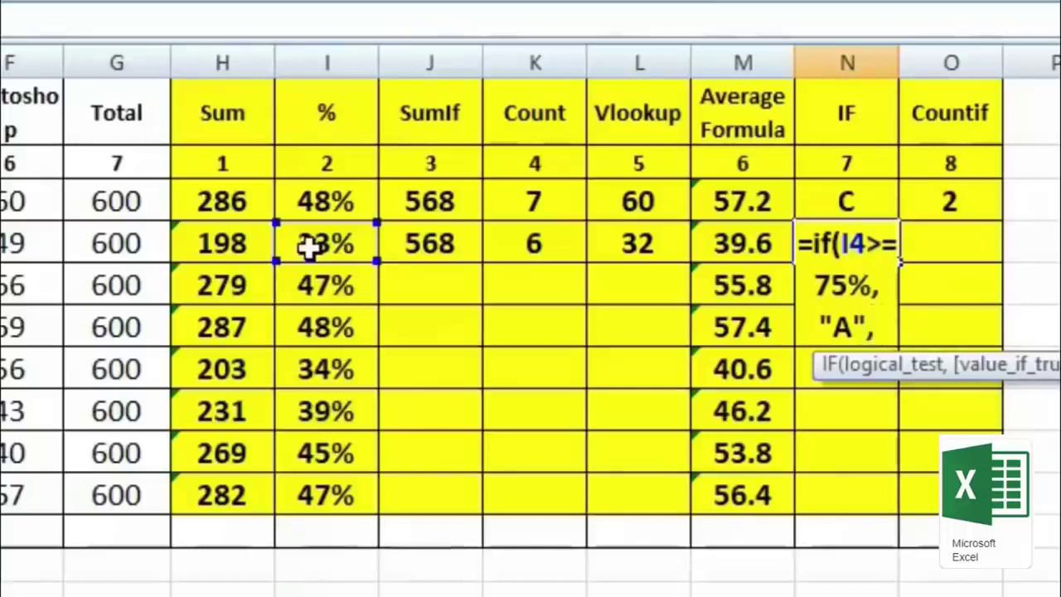
{"action": "type", "text": " i"}
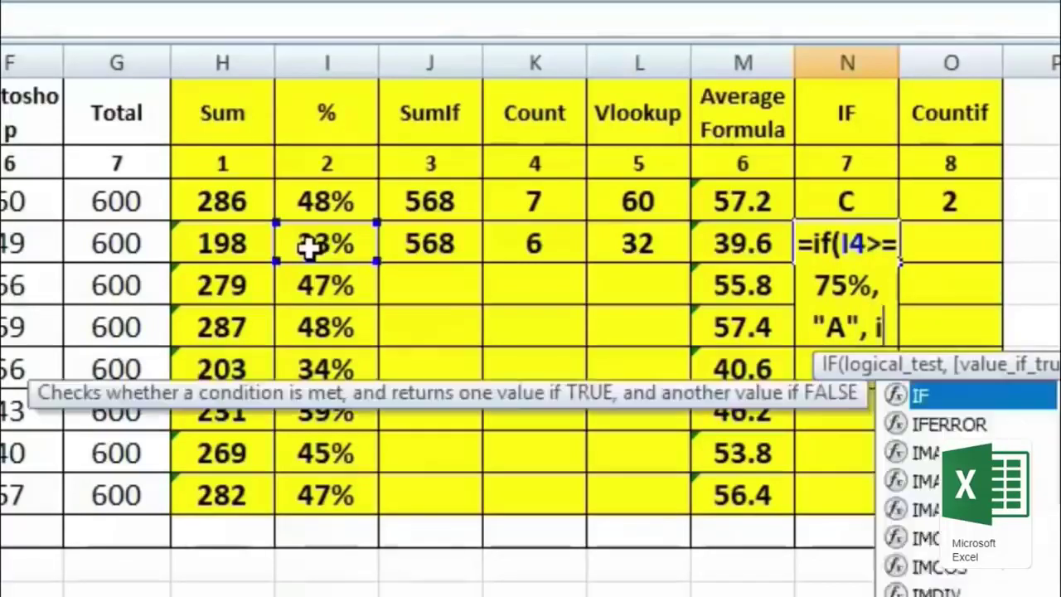
{"action": "type", "text": "f("}
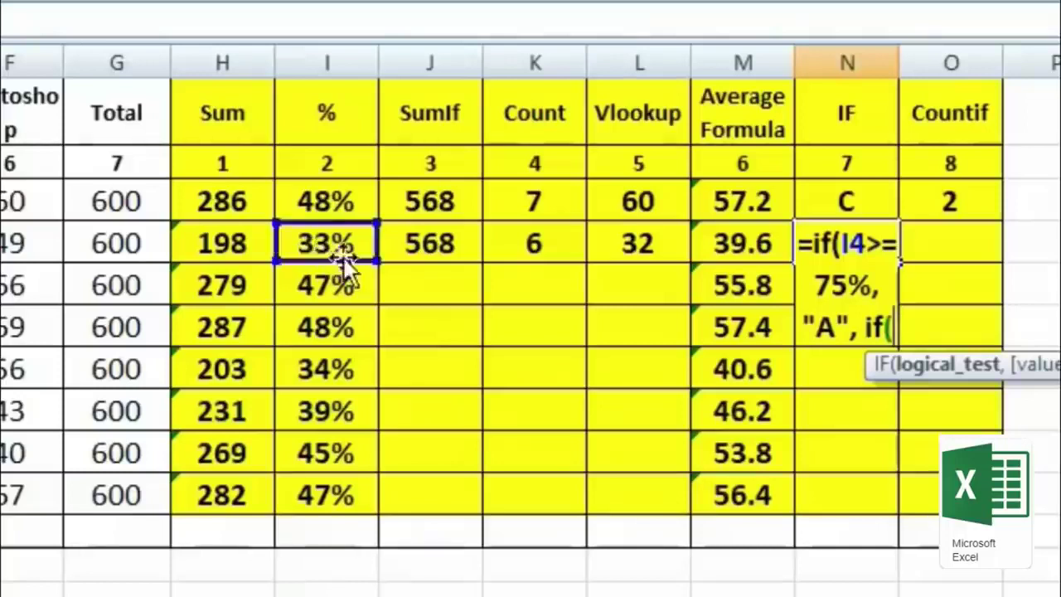
{"action": "left_click", "coordinate": [339, 242]}
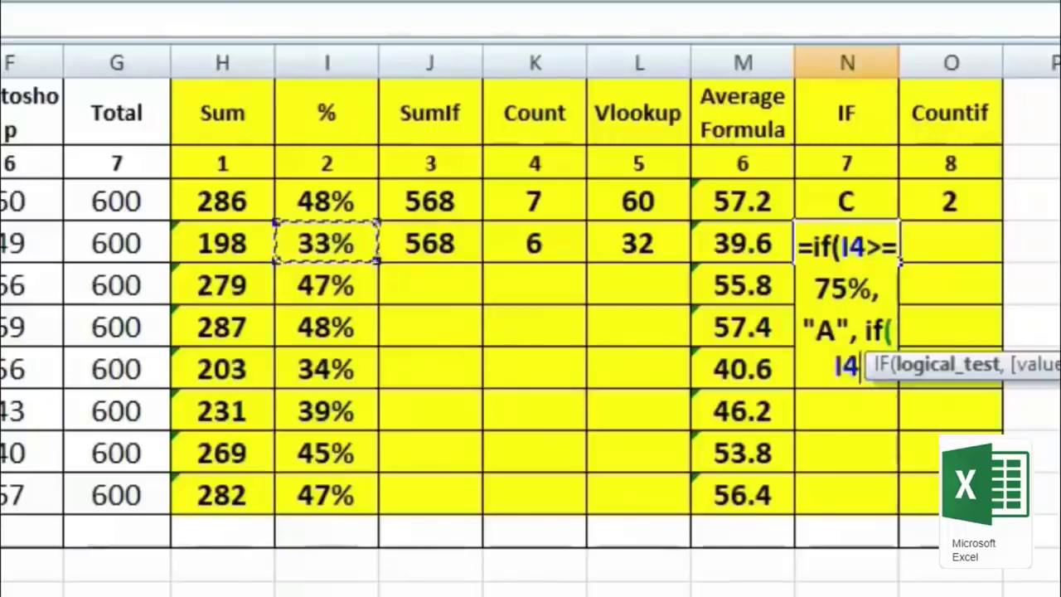
{"action": "type", "text": ">"}
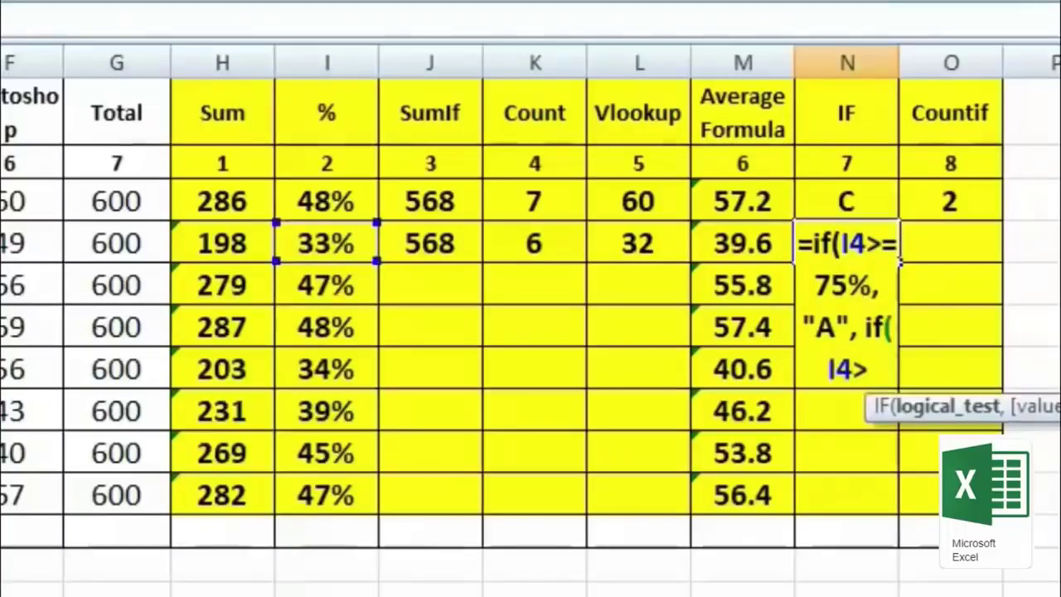
{"action": "type", "text": "="}
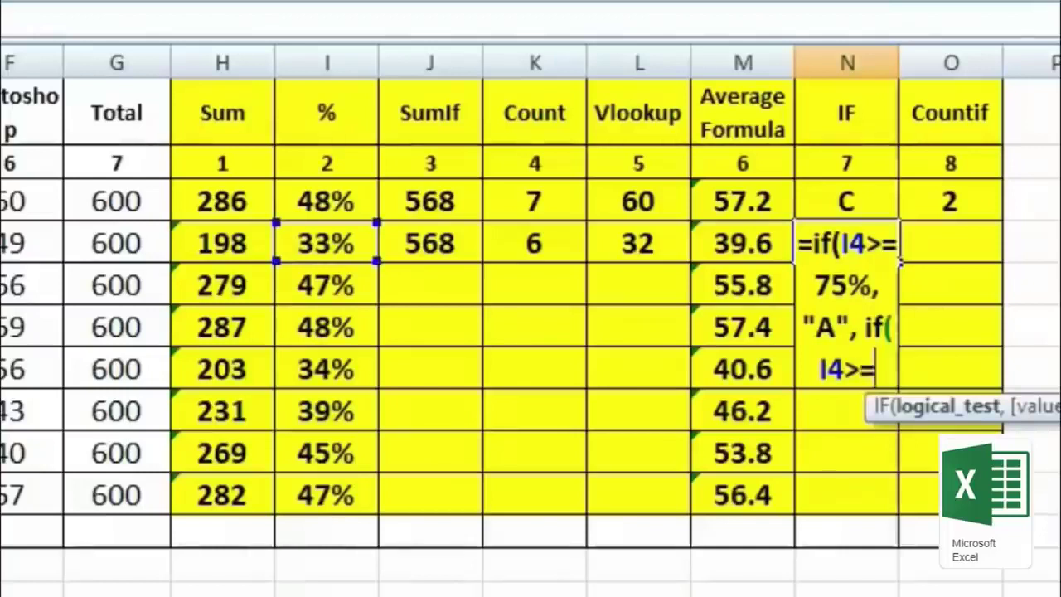
{"action": "type", "text": "60"}
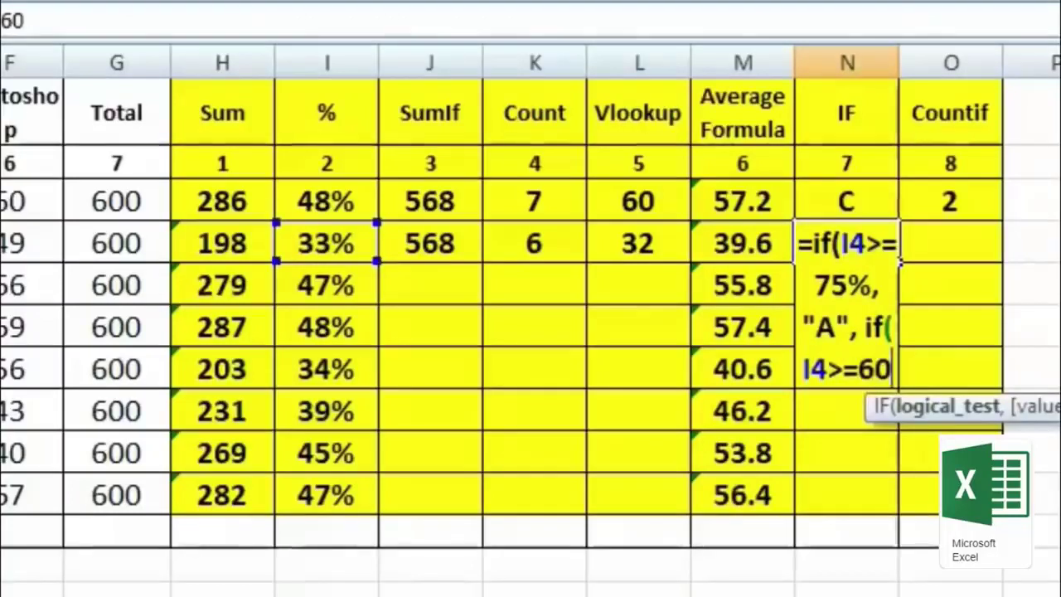
{"action": "type", "text": "%"}
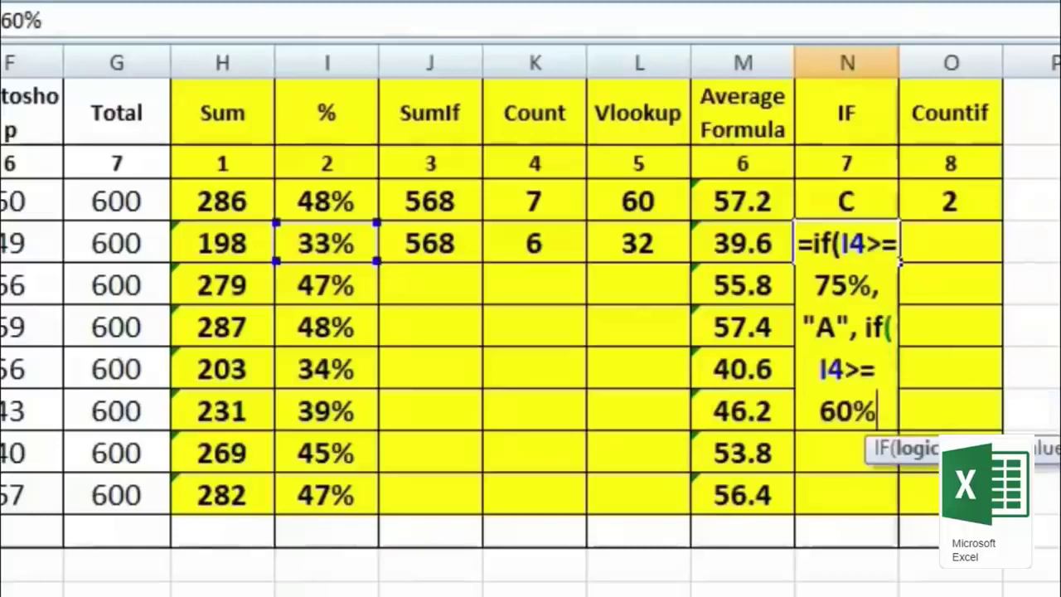
{"action": "type", "text": ", \""}
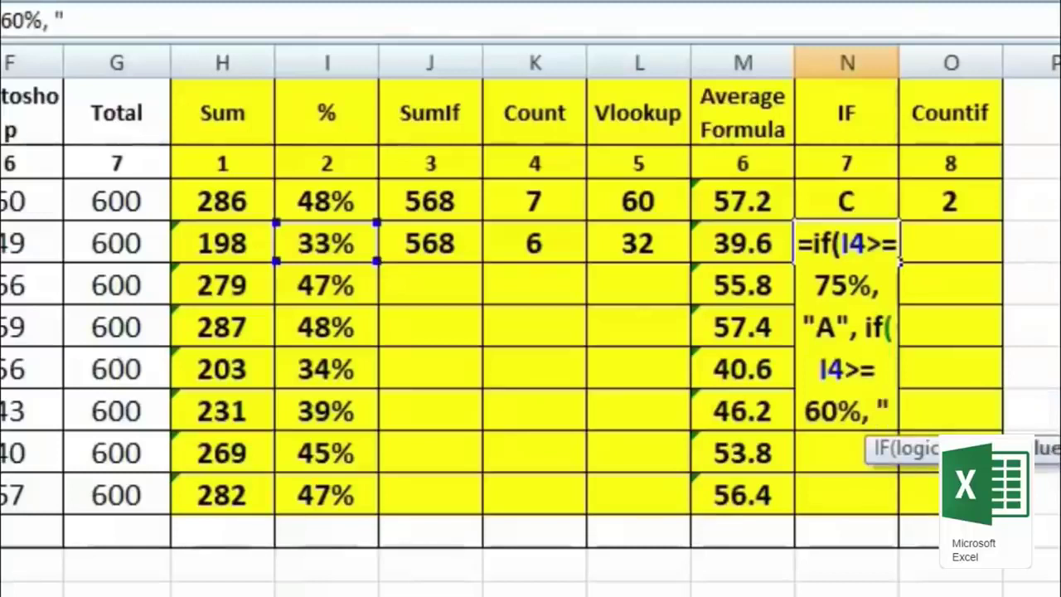
{"action": "type", "text": "B\""}
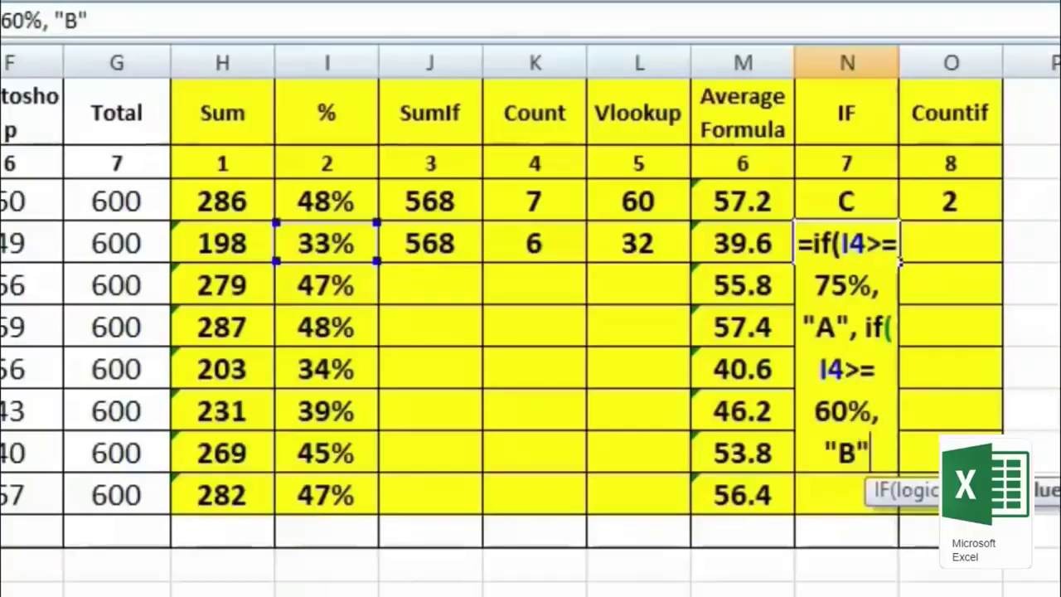
{"action": "type", "text": ", "}
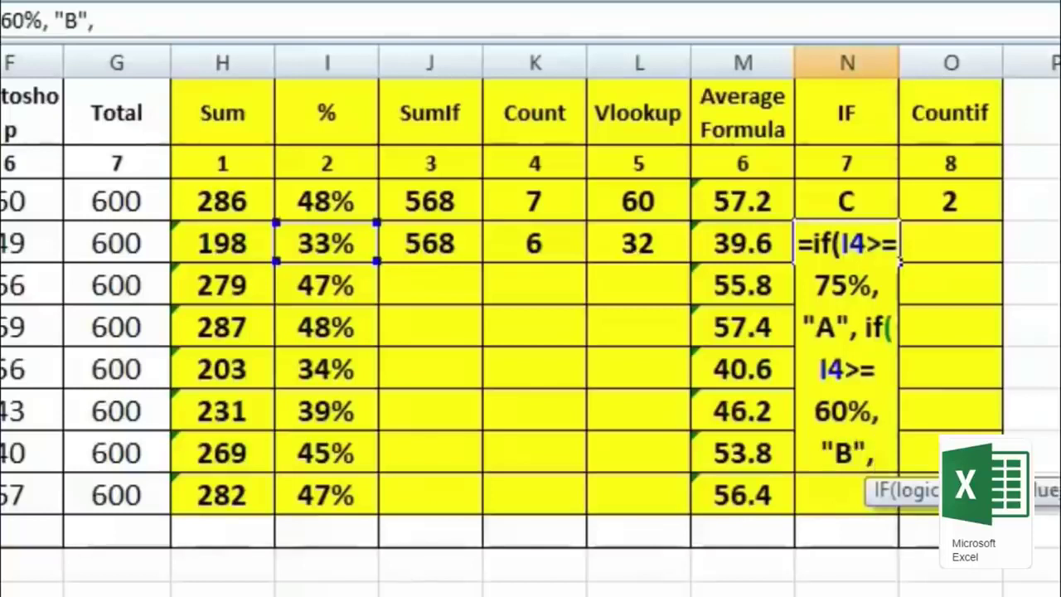
{"action": "type", "text": "i"}
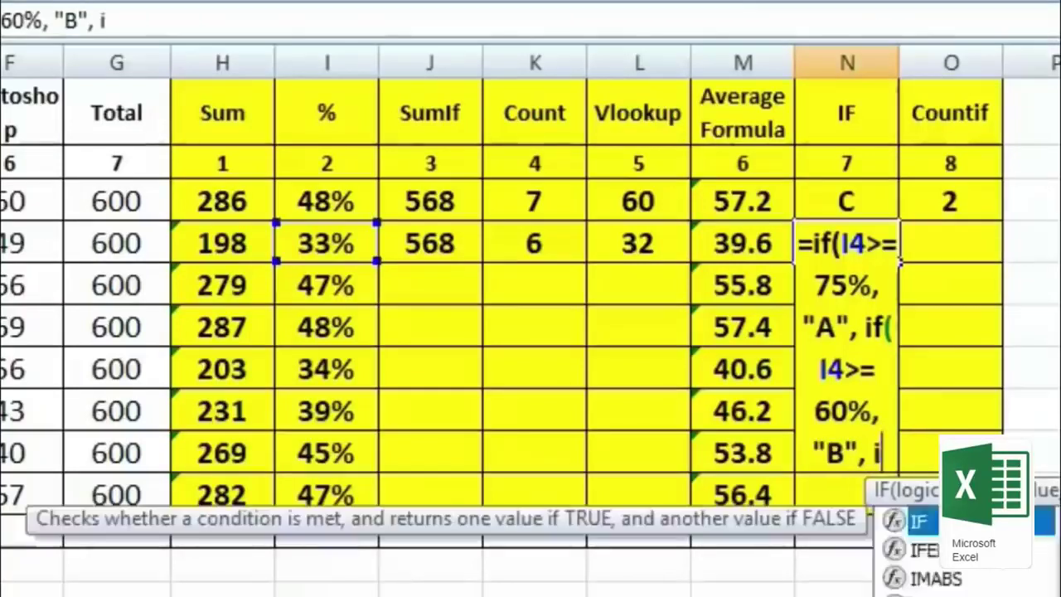
{"action": "type", "text": "f("}
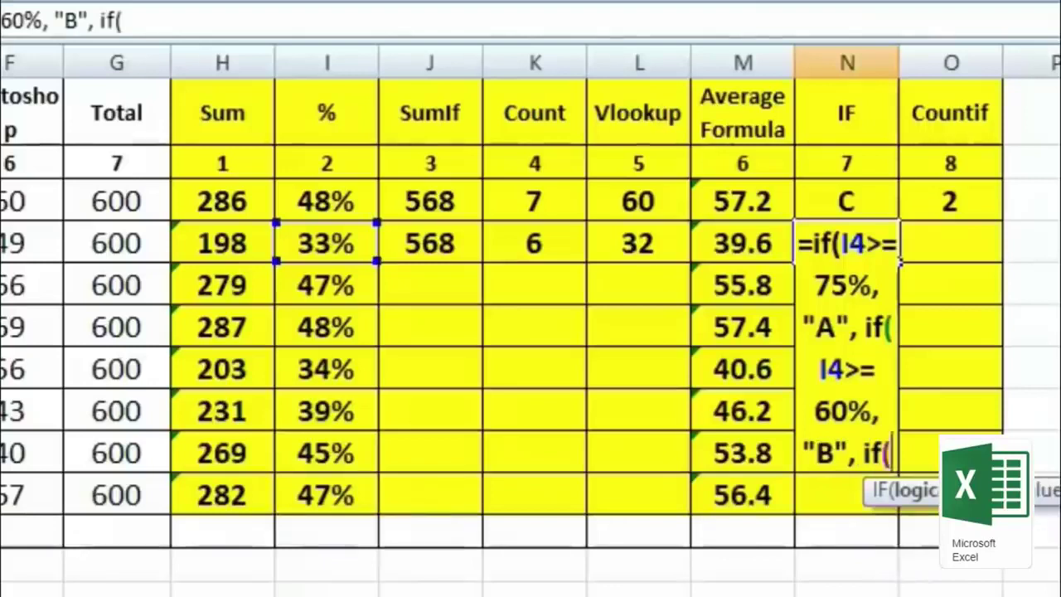
{"action": "left_click", "coordinate": [329, 242]}
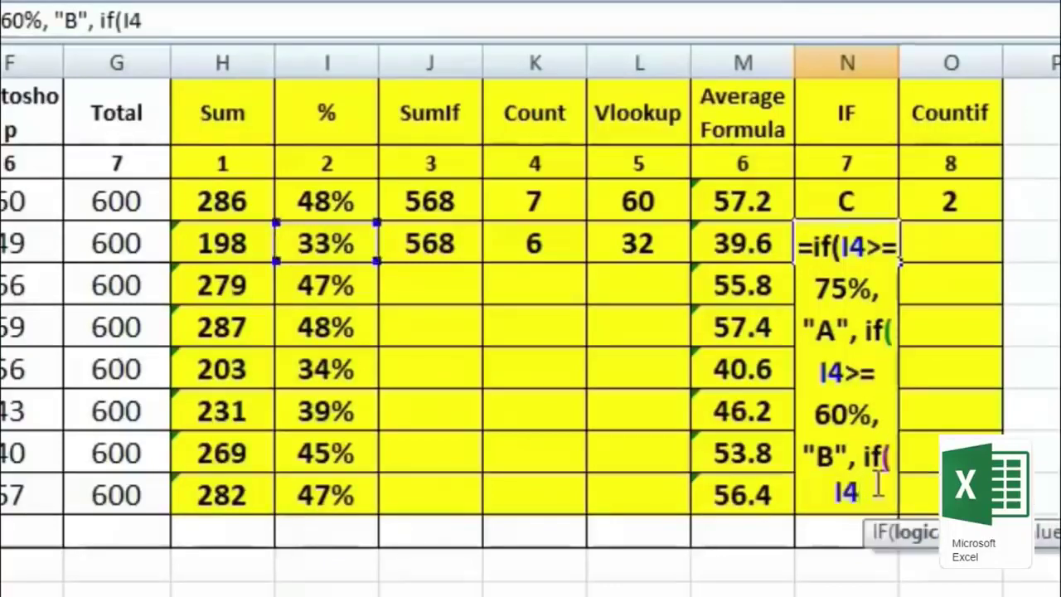
{"action": "type", "text": ">"}
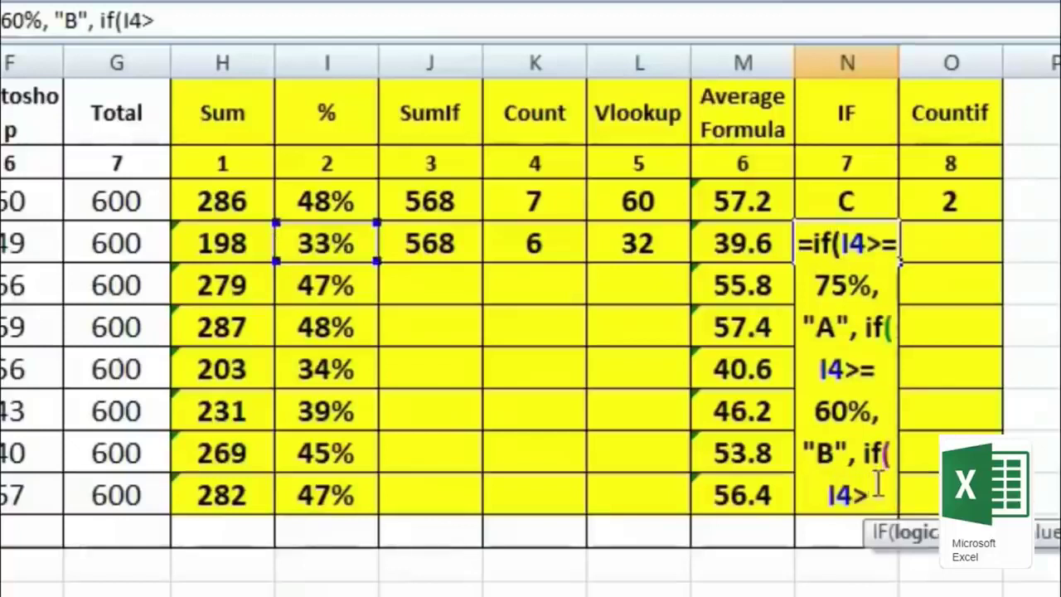
{"action": "type", "text": "="}
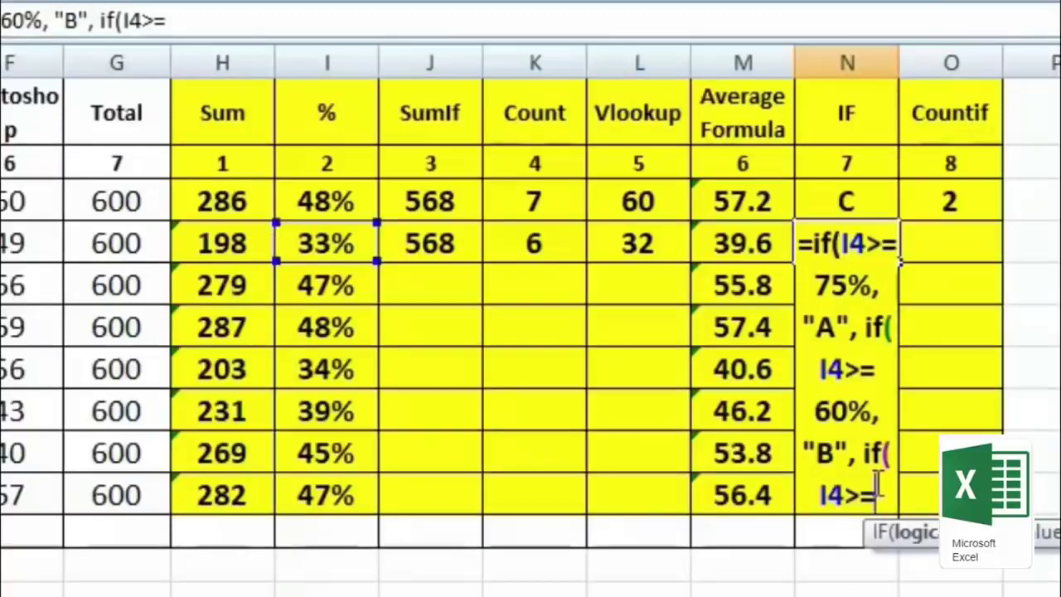
{"action": "type", "text": "45"}
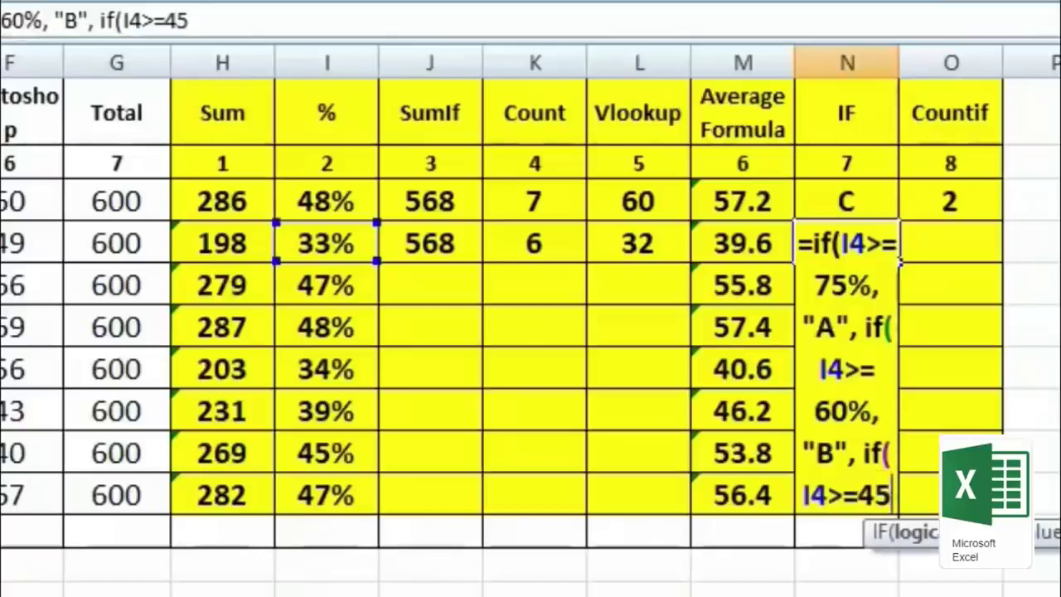
{"action": "type", "text": "%"}
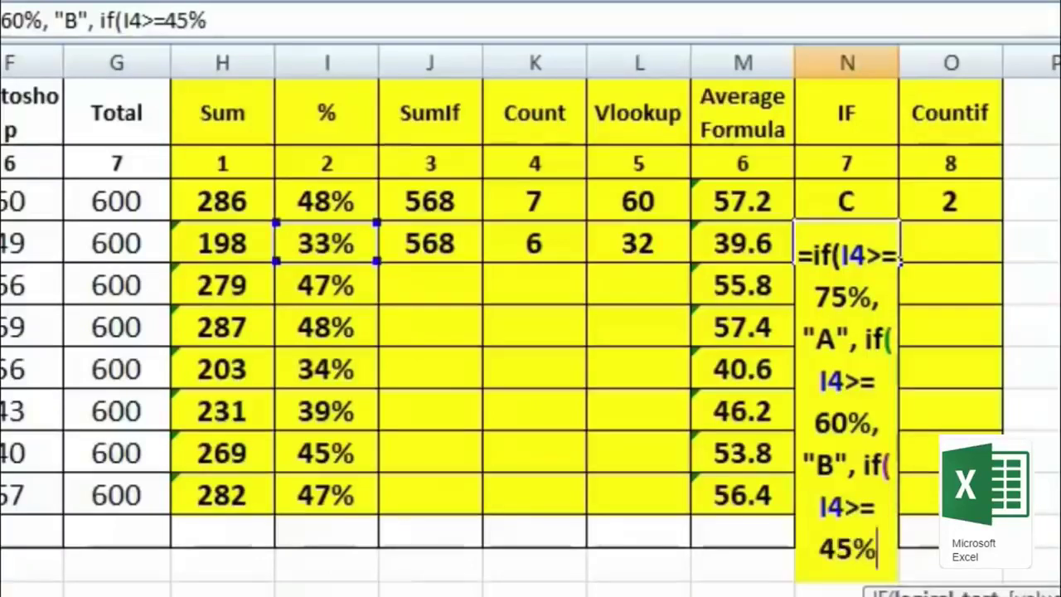
{"action": "type", "text": ","}
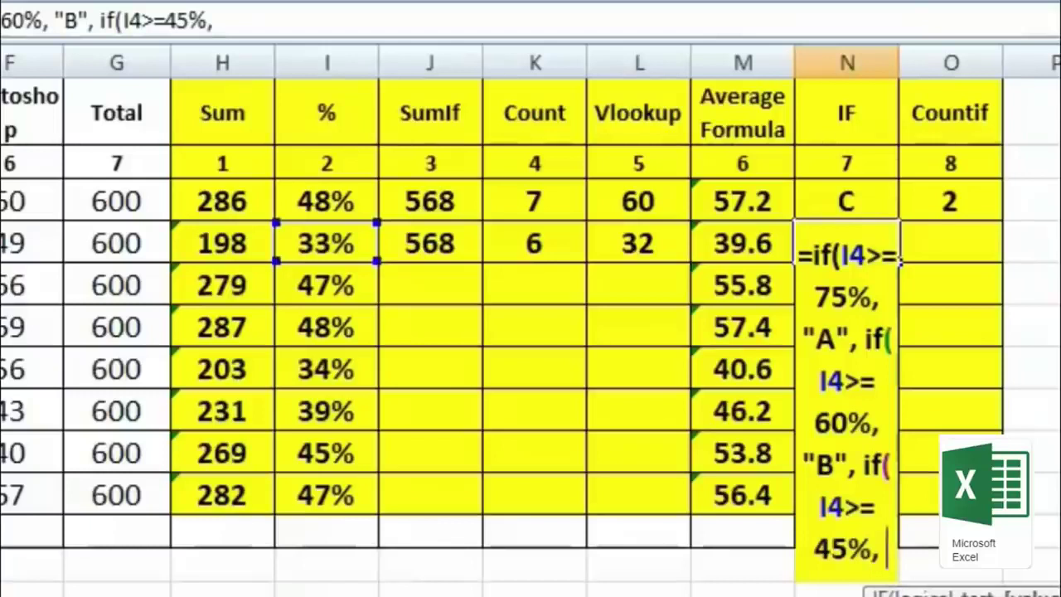
{"action": "type", "text": " \"C\""}
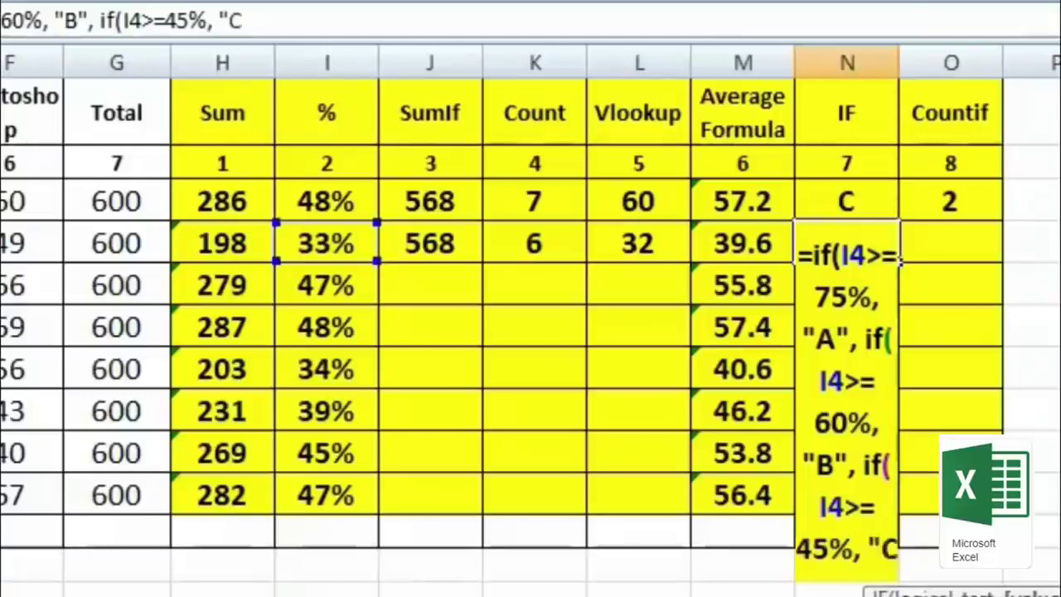
{"action": "type", "text": ","}
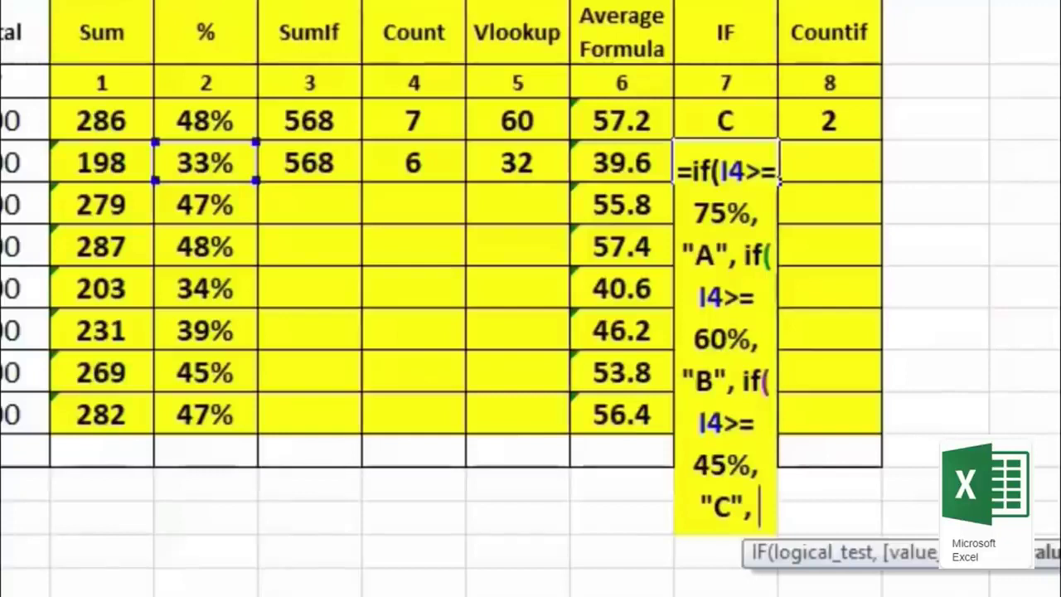
{"action": "type", "text": "\"D\""}
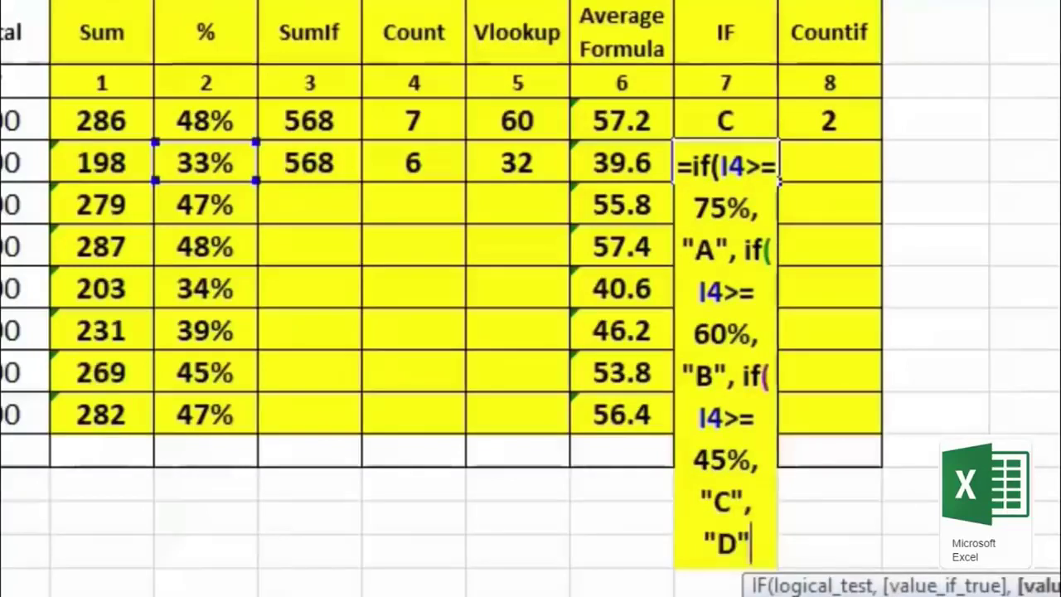
{"action": "type", "text": ")))"}
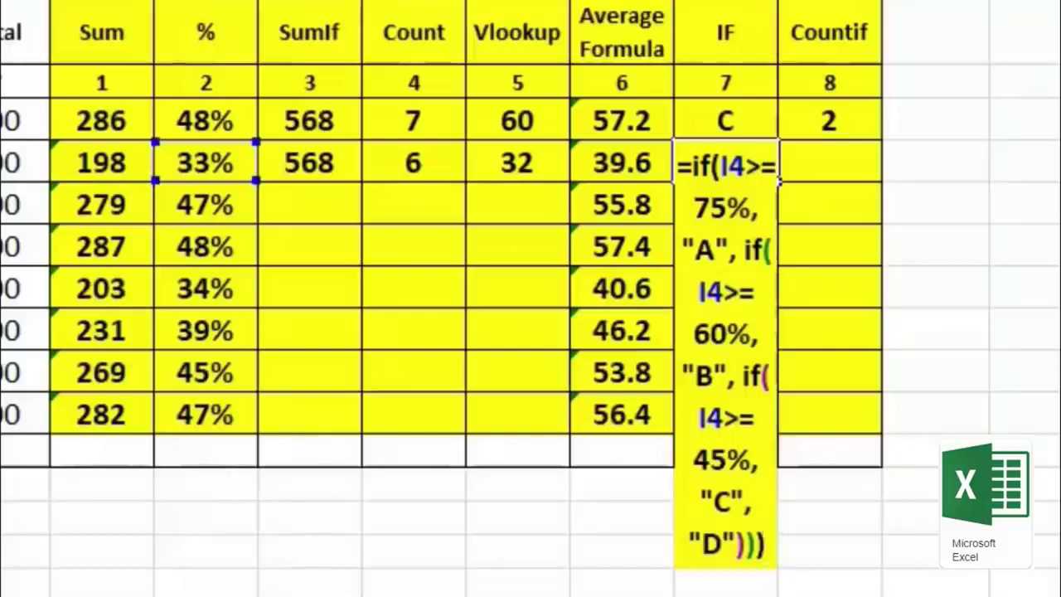
{"action": "key", "text": "Return"}
Step: Check the D grade against its 33% percentage, then fill the grade formula down to the last student
{"action": "left_click", "coordinate": [734, 172]}
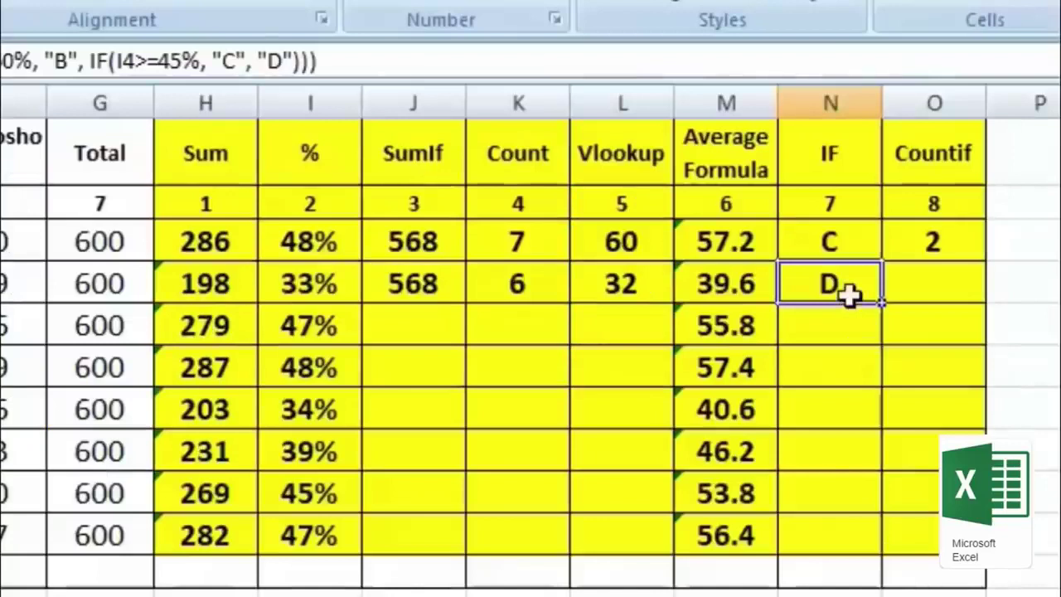
{"action": "left_click", "coordinate": [344, 292]}
{"action": "left_click", "coordinate": [847, 282]}
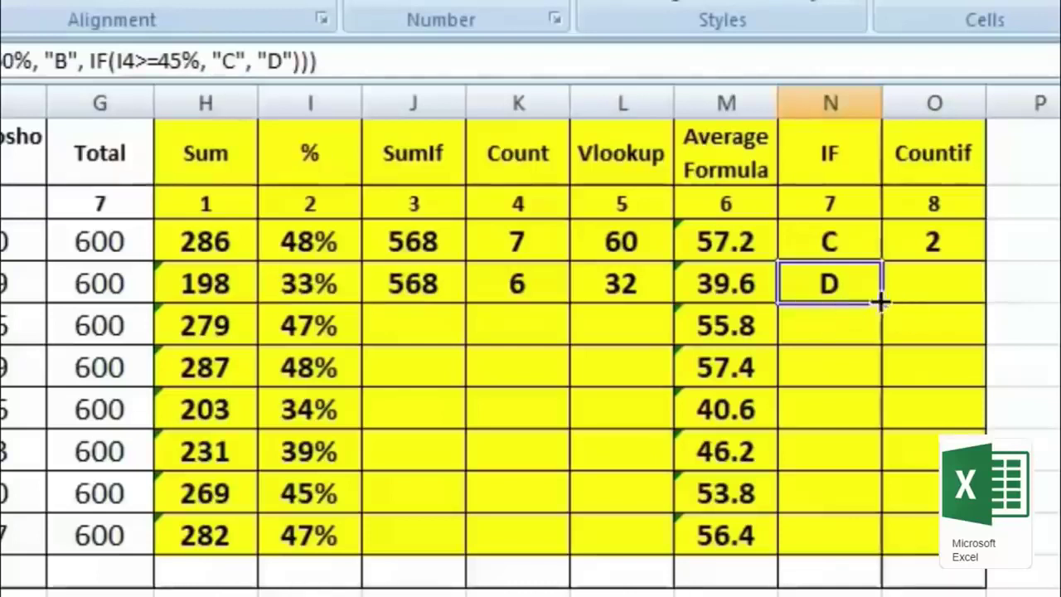
{"action": "left_click_drag", "start_coordinate": [882, 303], "coordinate": [880, 554]}
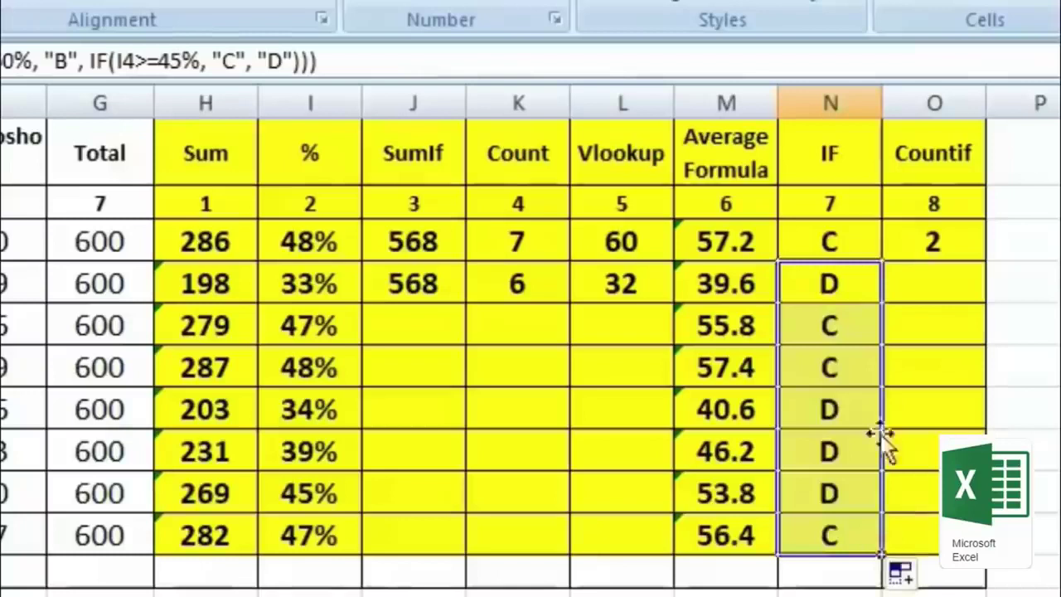
{"action": "left_click", "coordinate": [795, 334]}
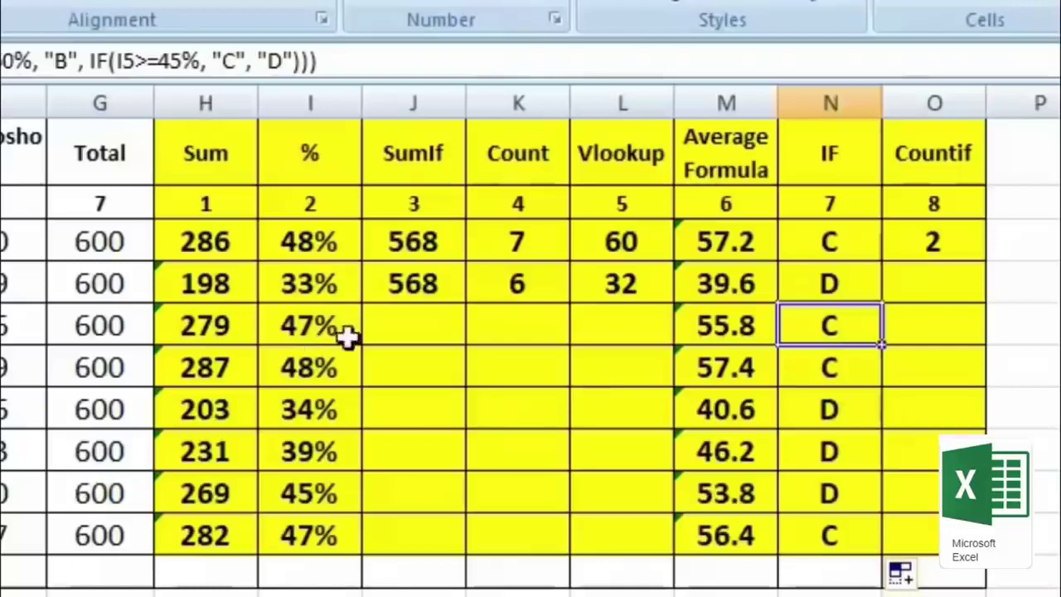
Step: Verify the copied grades against their percentages, e.g. 83% and 71% earning a B
{"action": "left_click", "coordinate": [845, 372]}
{"action": "left_click", "coordinate": [335, 404]}
{"action": "left_click", "coordinate": [829, 410]}
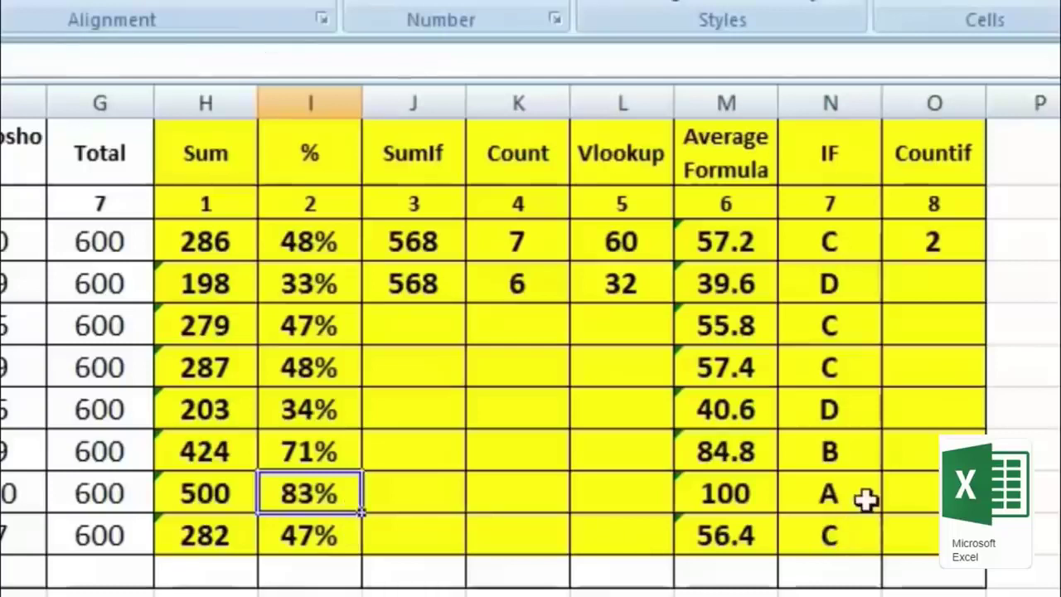
{"action": "left_click", "coordinate": [828, 494]}
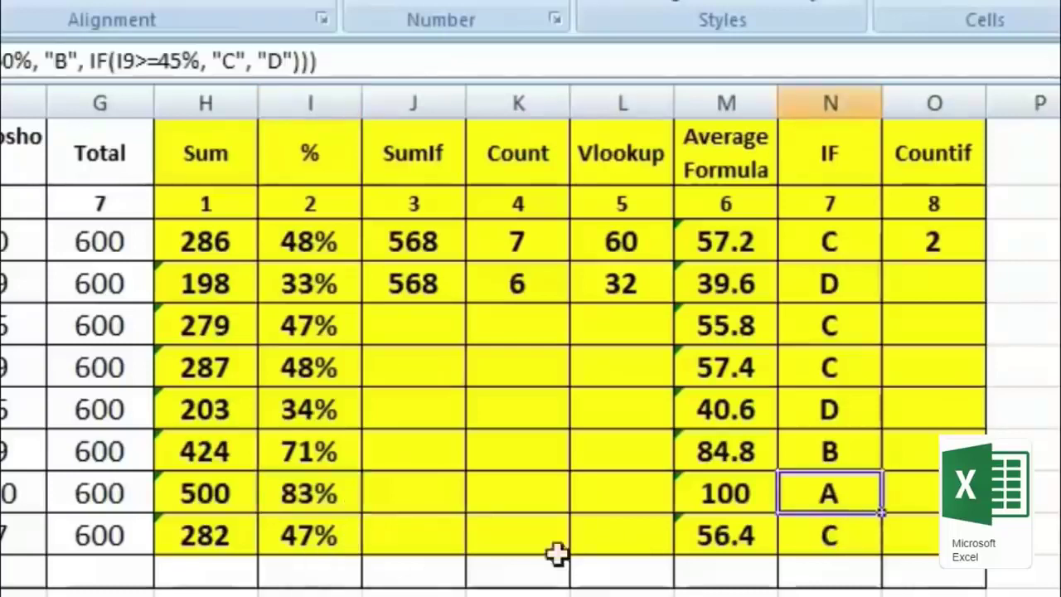
{"action": "left_click", "coordinate": [314, 450]}
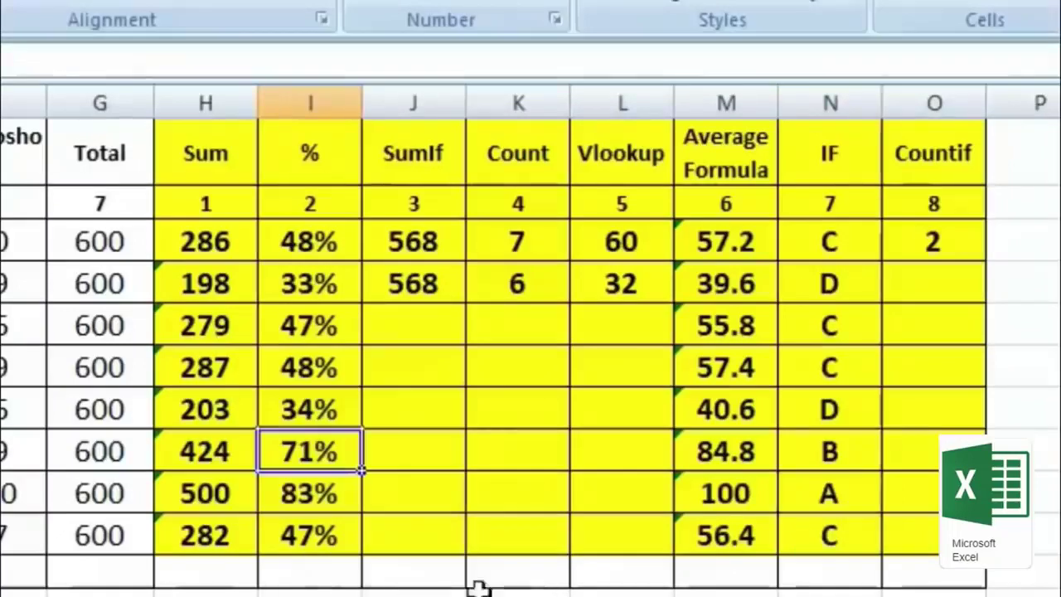
{"action": "left_click", "coordinate": [802, 450]}
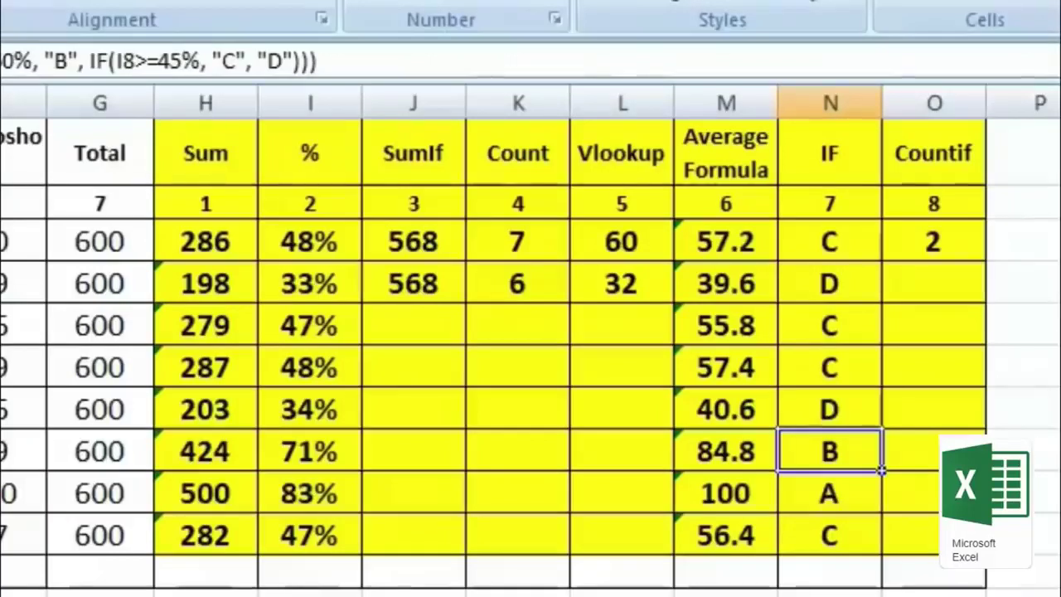
{"action": "left_click", "coordinate": [934, 282]}
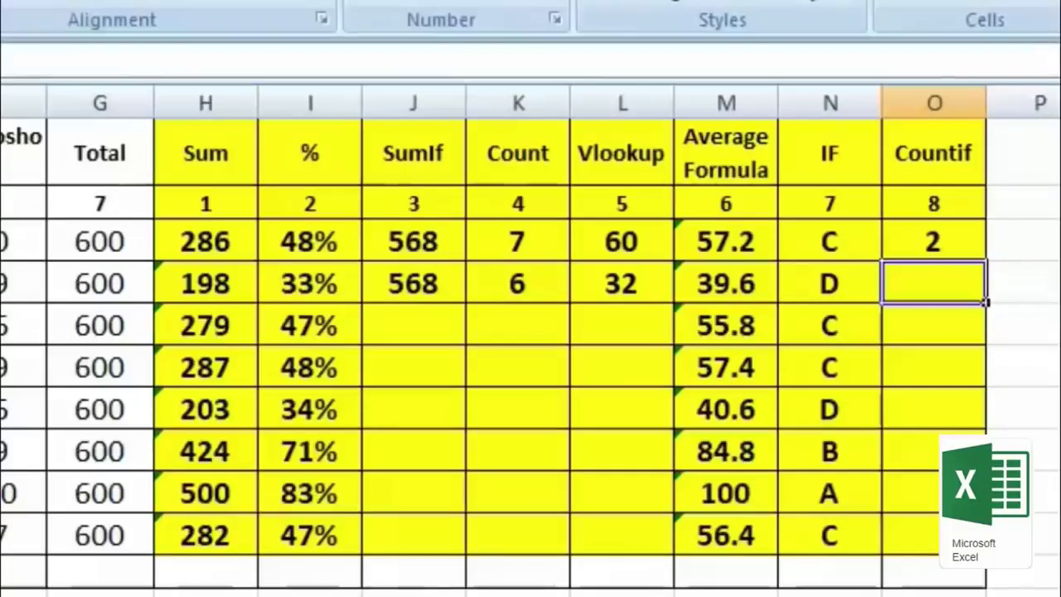
Step: Enter =COUNTIF(B3:G10,"70") in O4
{"action": "type", "text": "="}
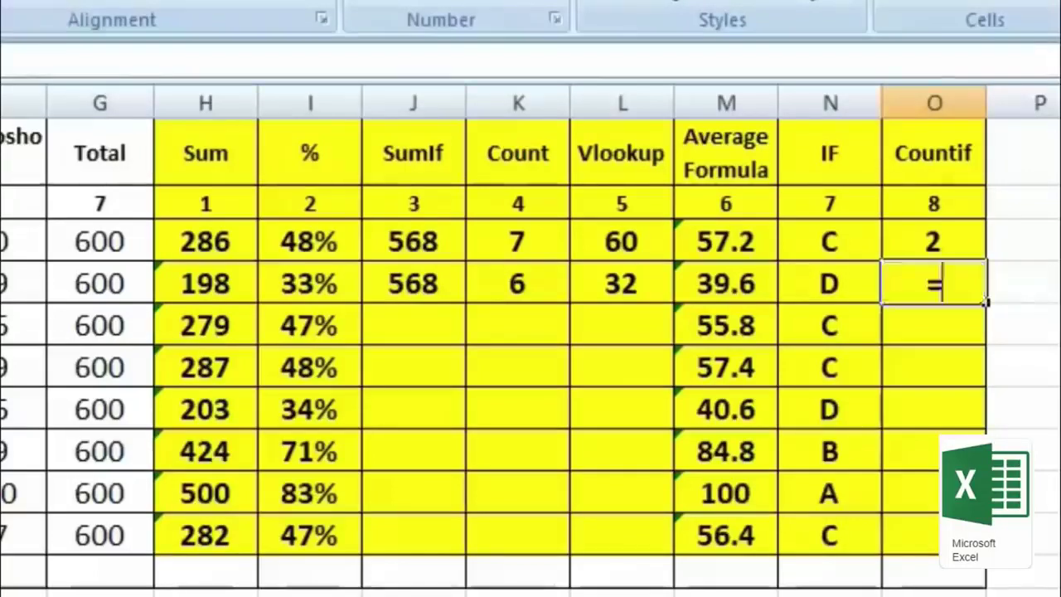
{"action": "type", "text": "count"}
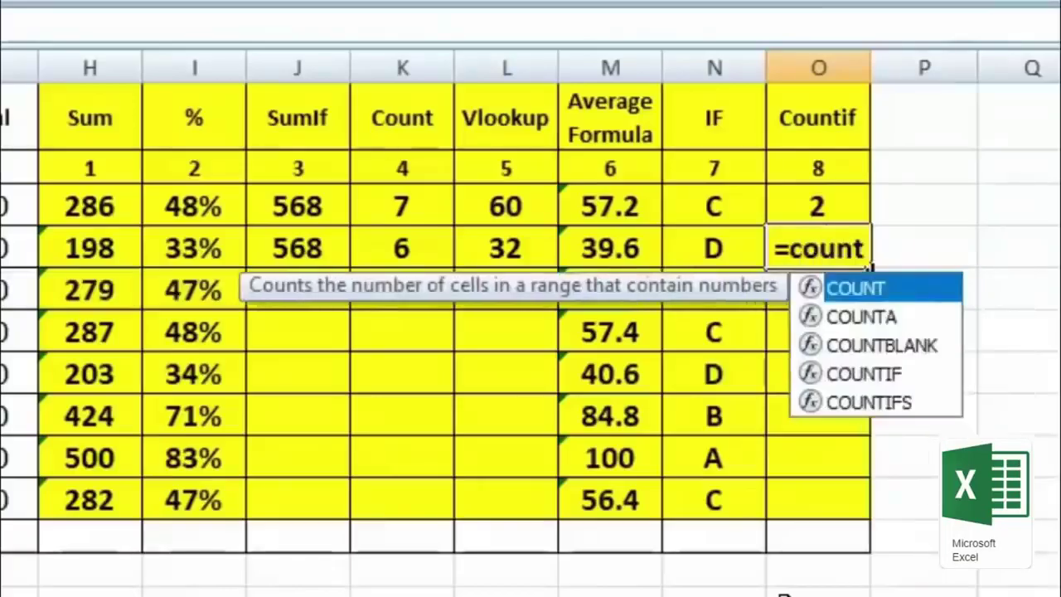
{"action": "type", "text": "if("}
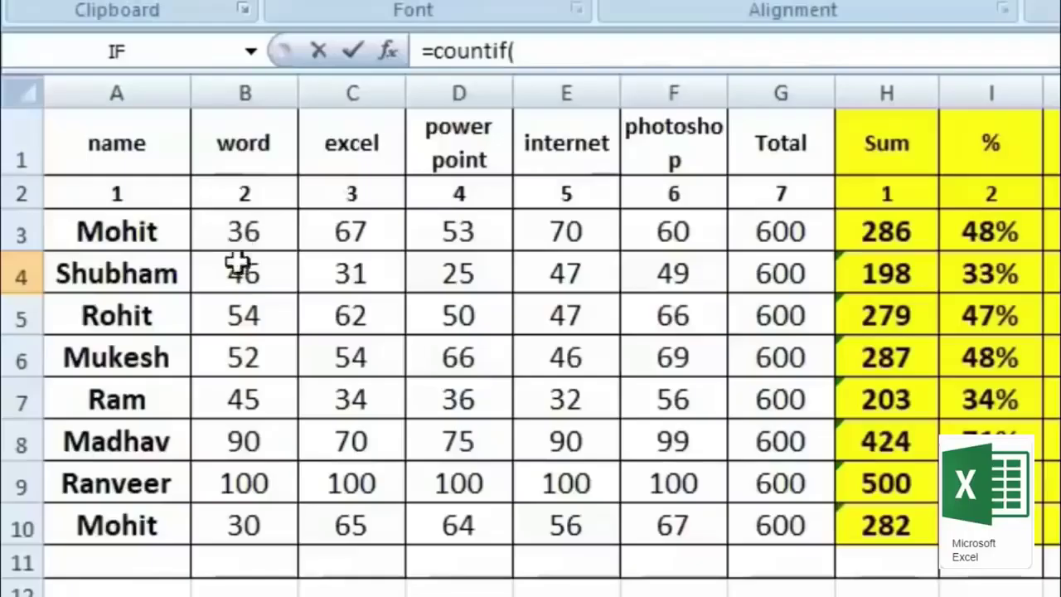
{"action": "left_click_drag", "start_coordinate": [240, 232], "coordinate": [796, 559]}
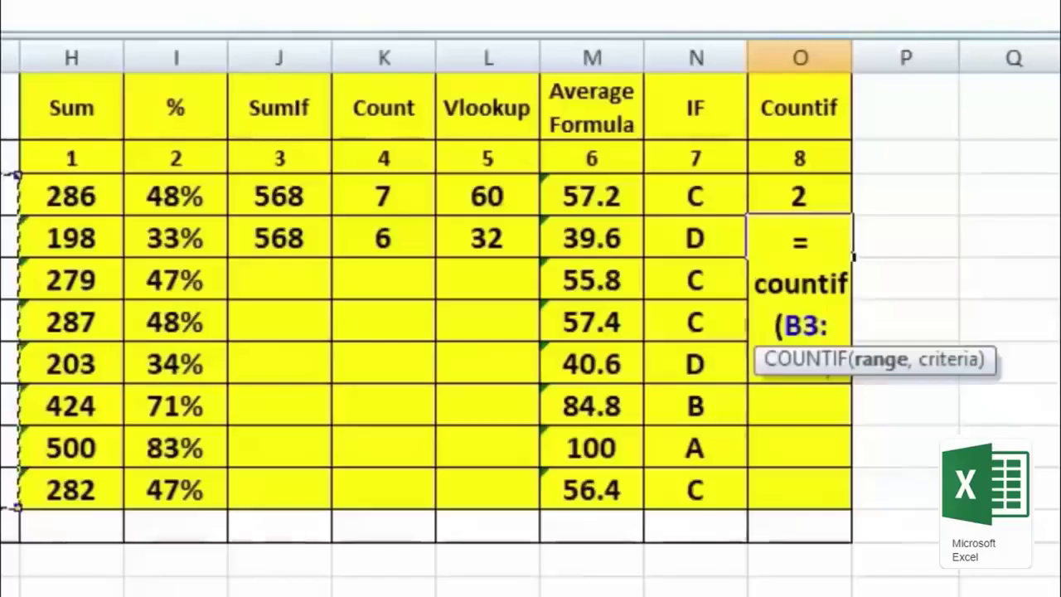
{"action": "type", "text": ","}
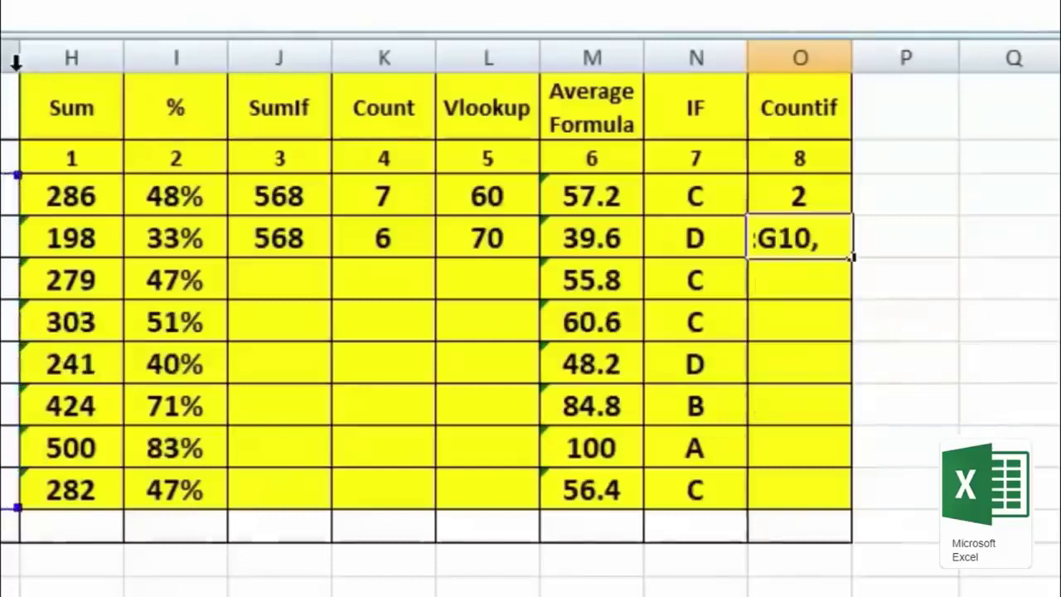
{"action": "type", "text": "\"70"}
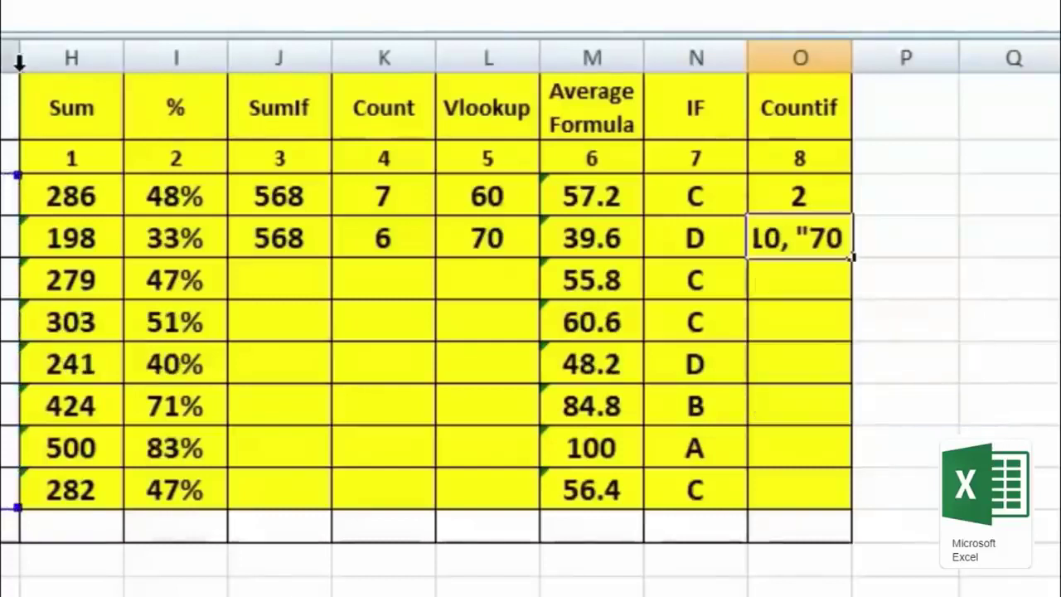
{"action": "type", "text": "\")"}
{"action": "key", "text": "Return"}
{"action": "key", "text": "Up"}
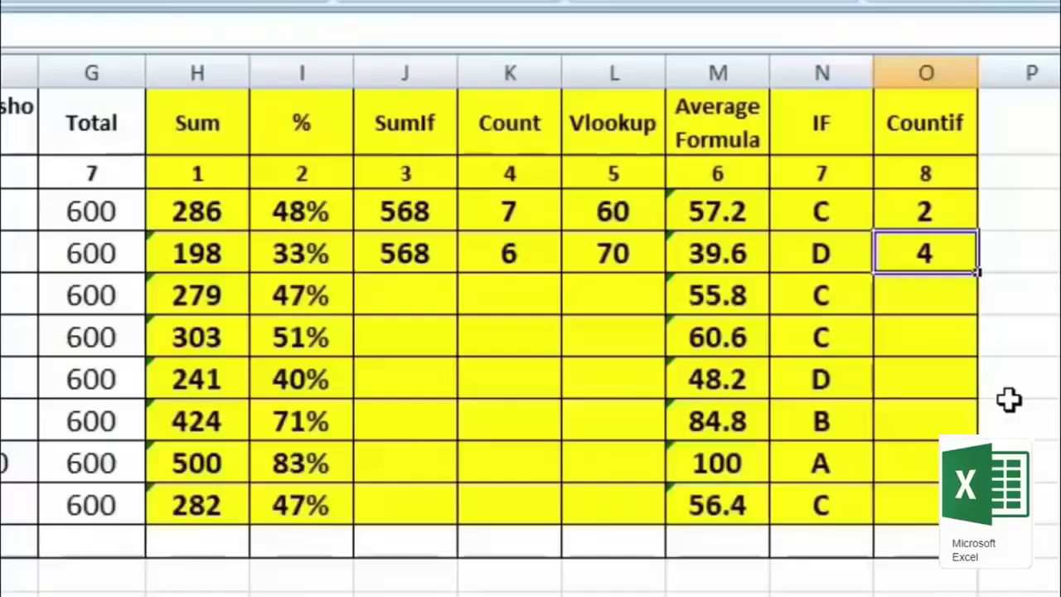
Step: Change O4's COUNTIF criterion from 70 to 100 so it shows 5
{"action": "key", "text": "F2"}
{"action": "left_click_drag", "start_coordinate": [942, 423], "coordinate": [897, 436]}
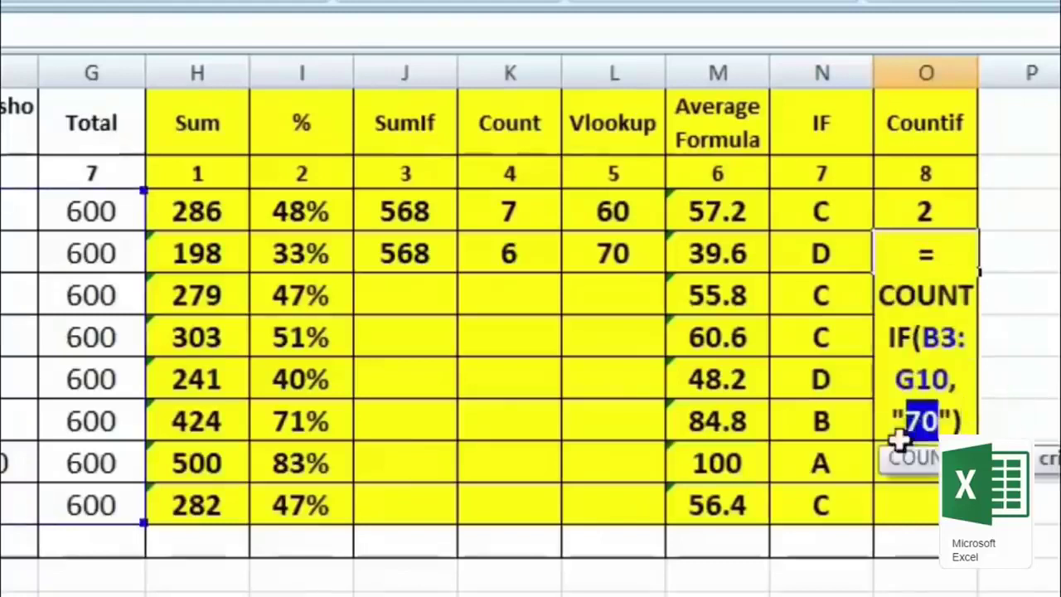
{"action": "type", "text": "100"}
{"action": "key", "text": "Return"}
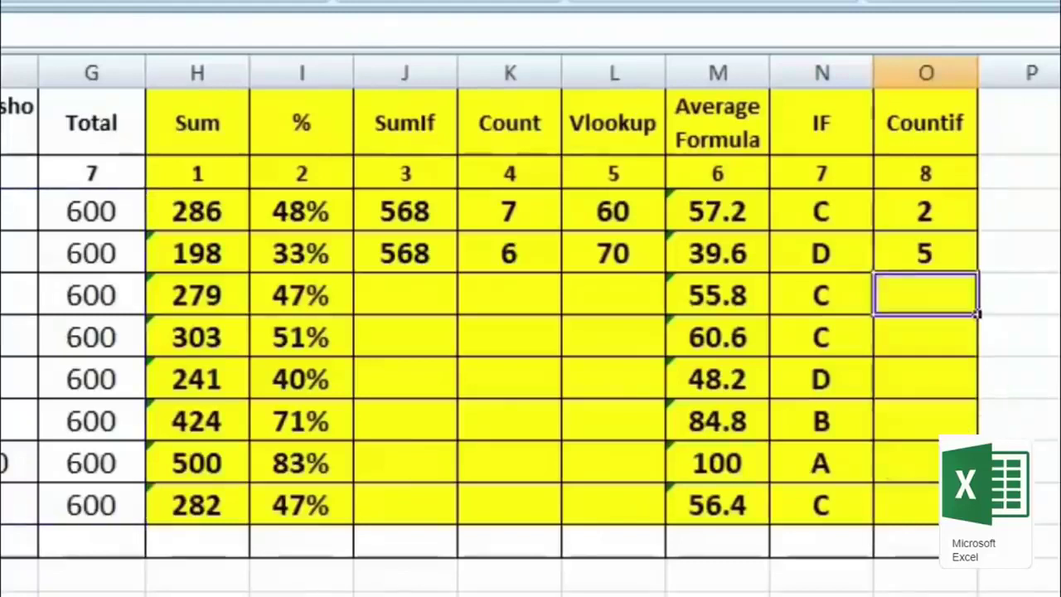
{"action": "key", "text": "Up"}
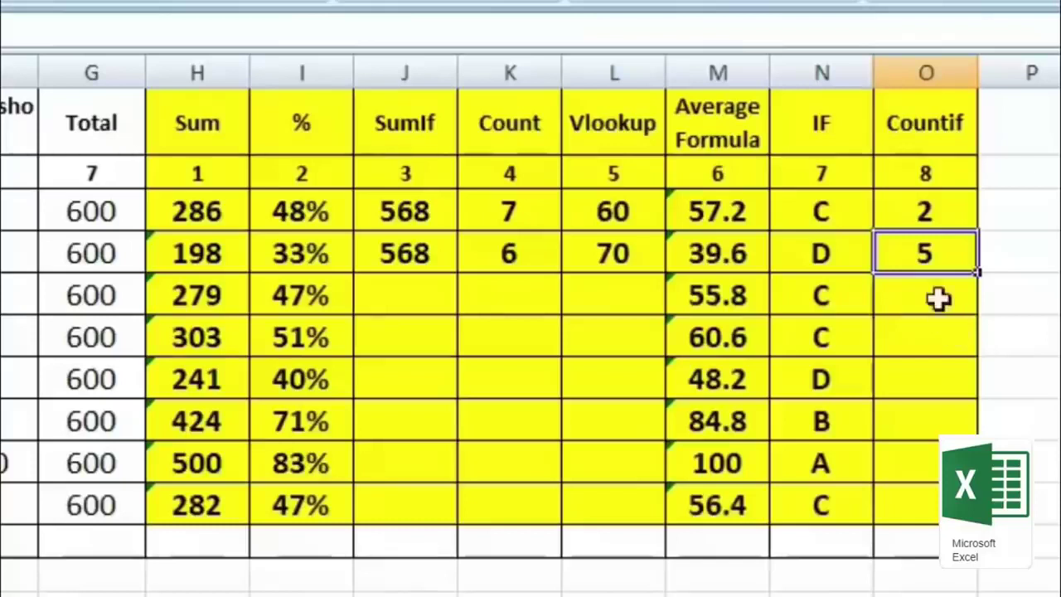
{"action": "left_click", "coordinate": [939, 299]}
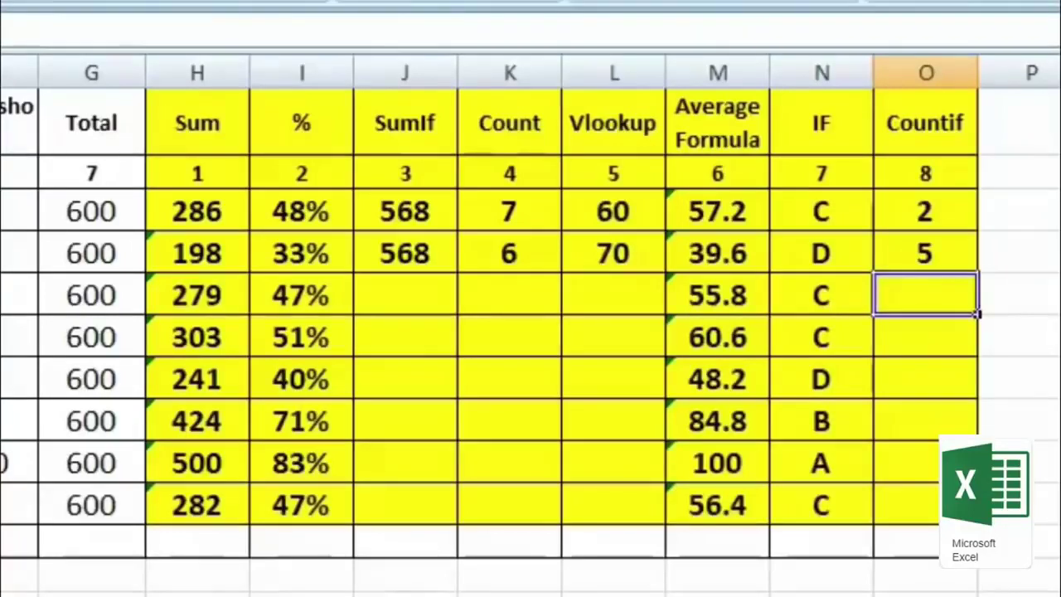
Step: Enter a COUNTIF in O5 counting the first student's name across A1:G10
{"action": "type", "text": "="}
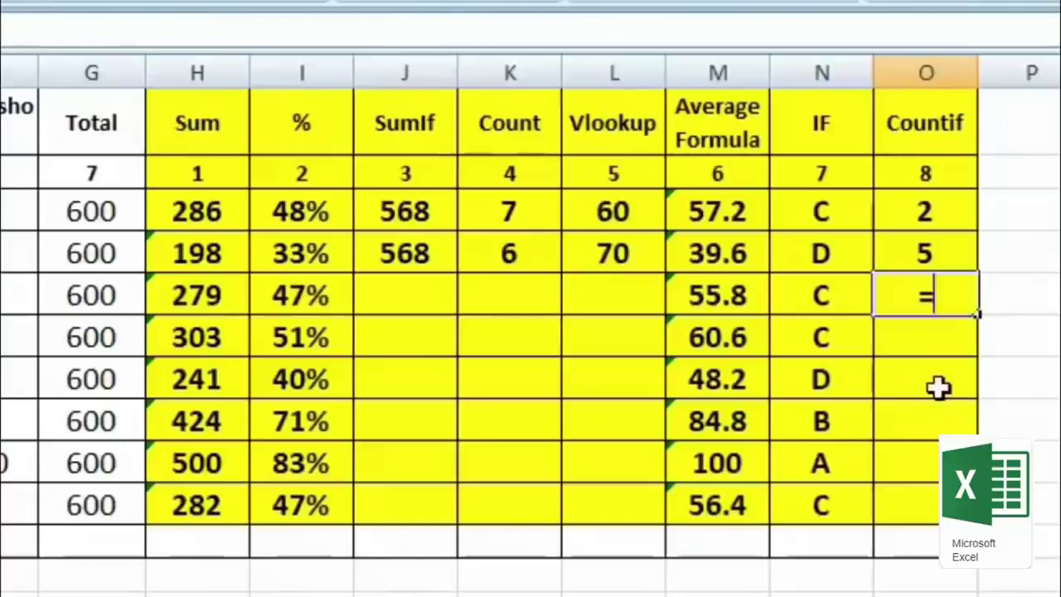
{"action": "type", "text": "coun"}
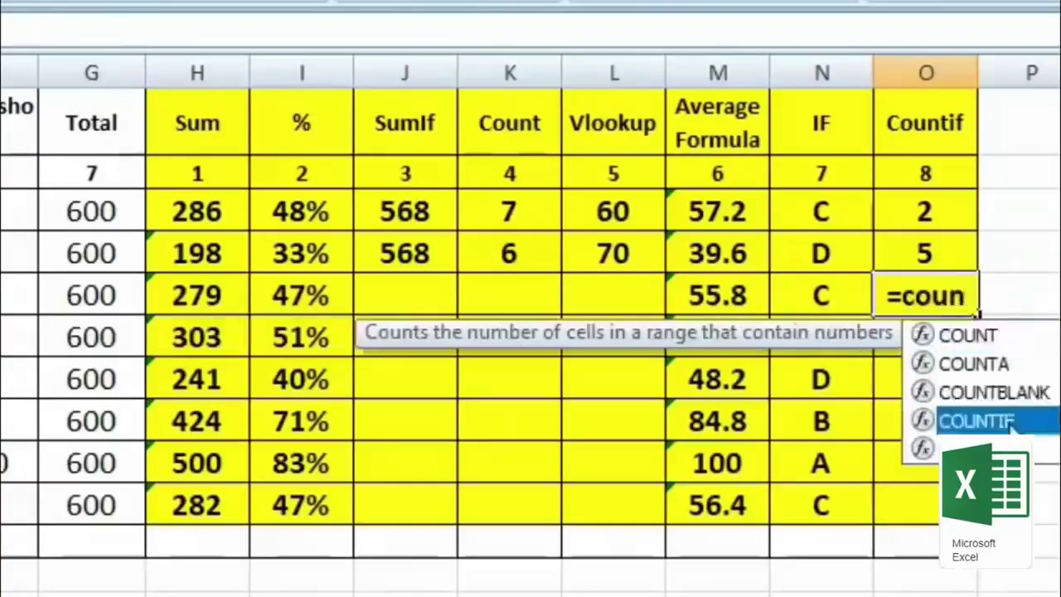
{"action": "double_click", "coordinate": [976, 421]}
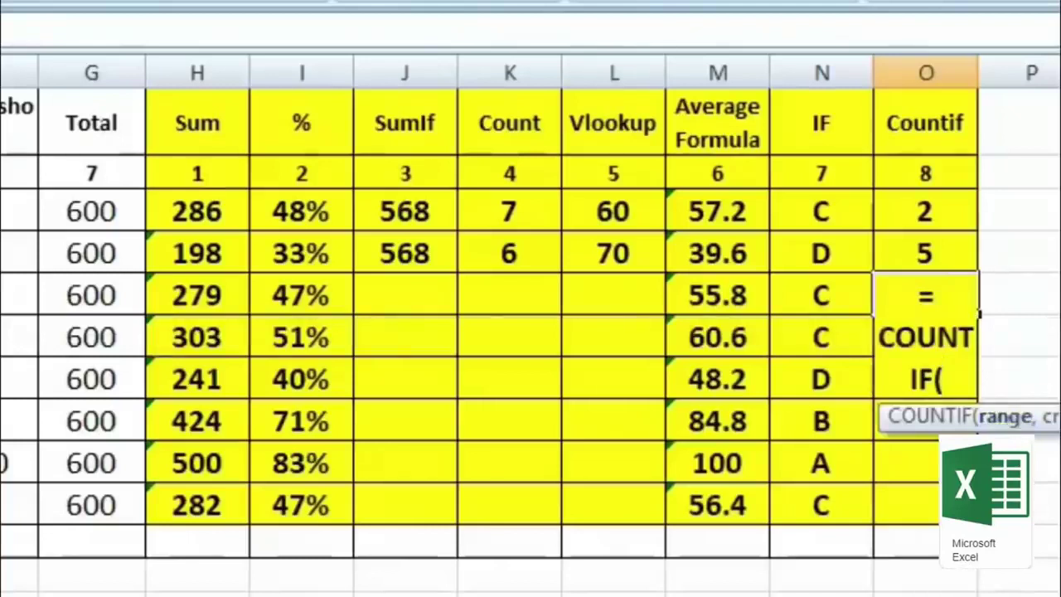
{"action": "left_click_drag", "start_coordinate": [116, 147], "coordinate": [799, 529]}
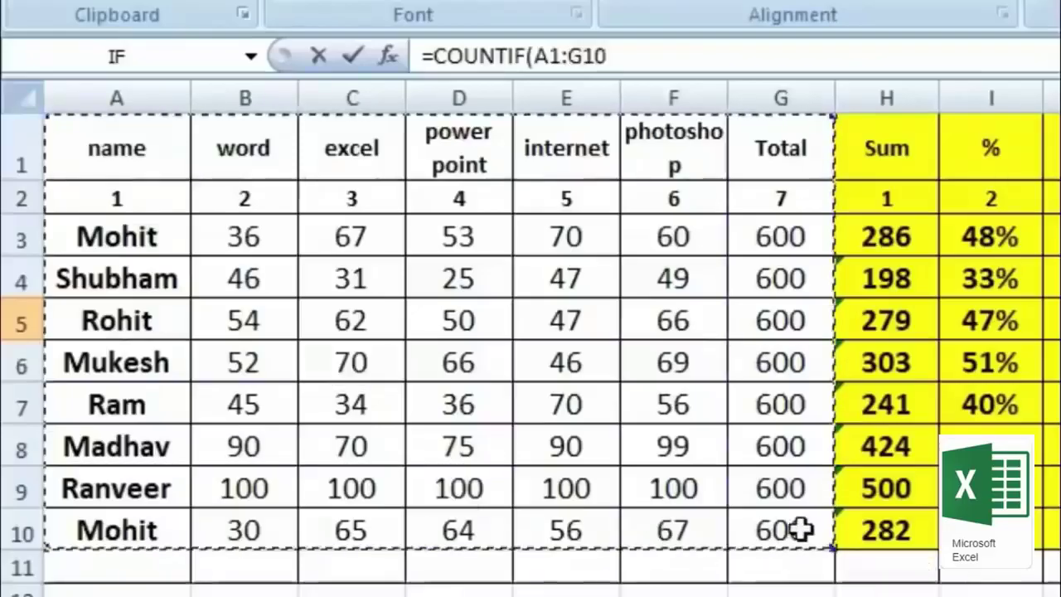
{"action": "type", "text": ", "}
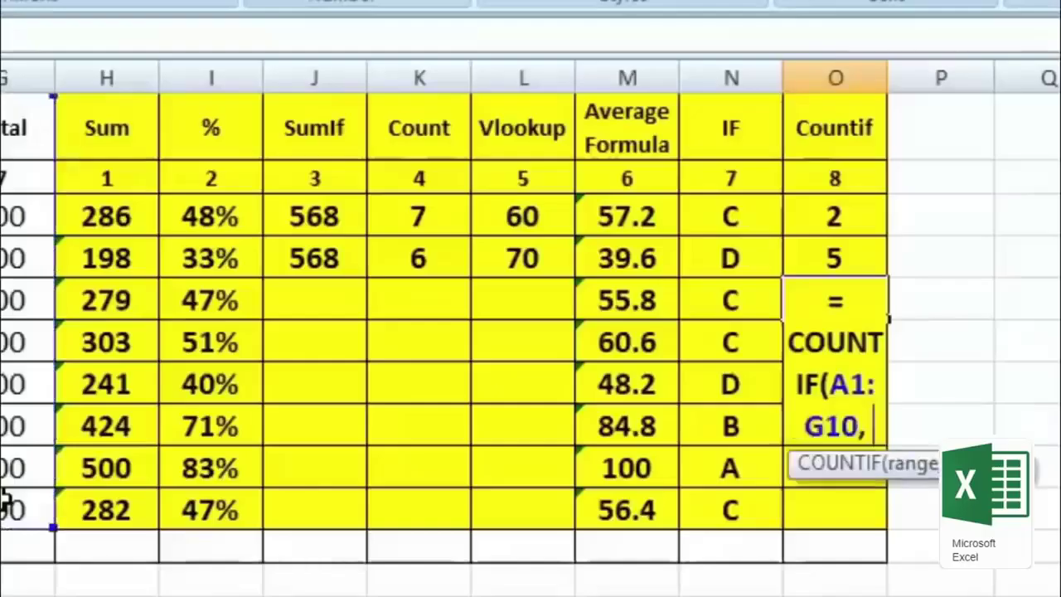
{"action": "type", "text": "\"Mohit"}
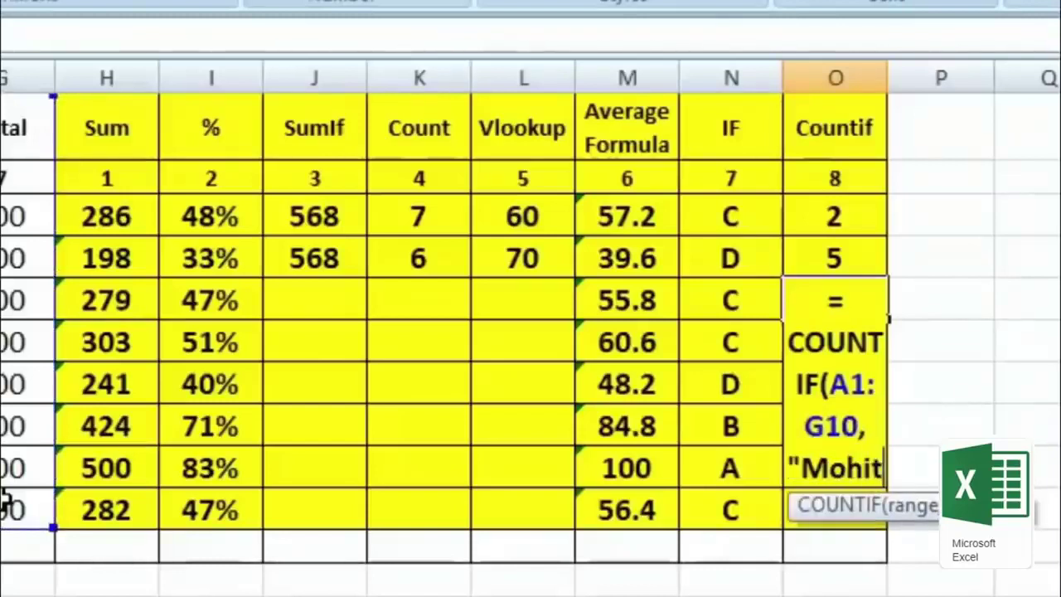
{"action": "type", "text": "\")"}
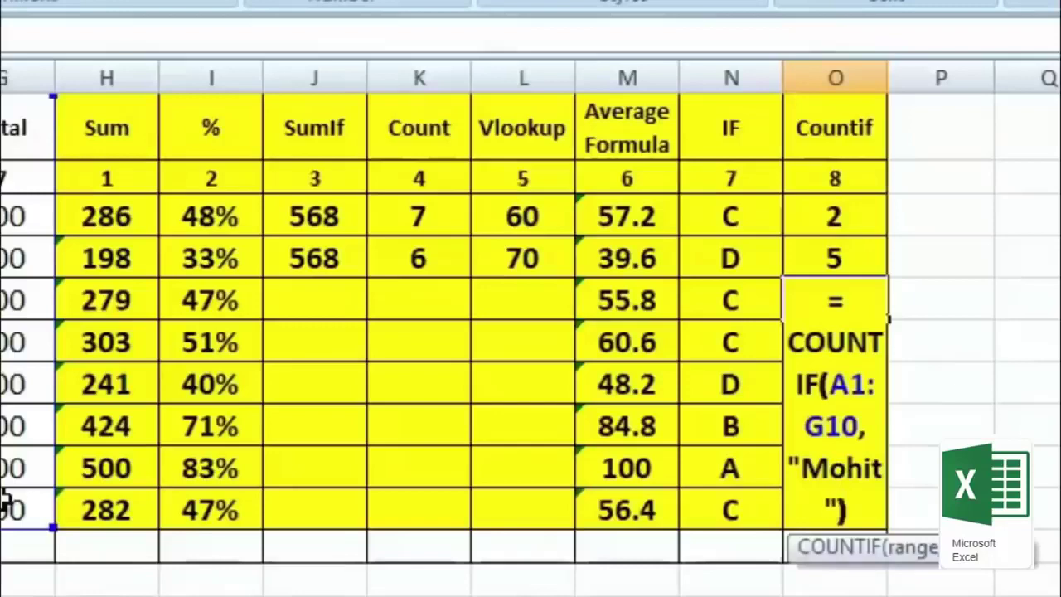
{"action": "key", "text": "Return"}
{"action": "key", "text": "Up"}
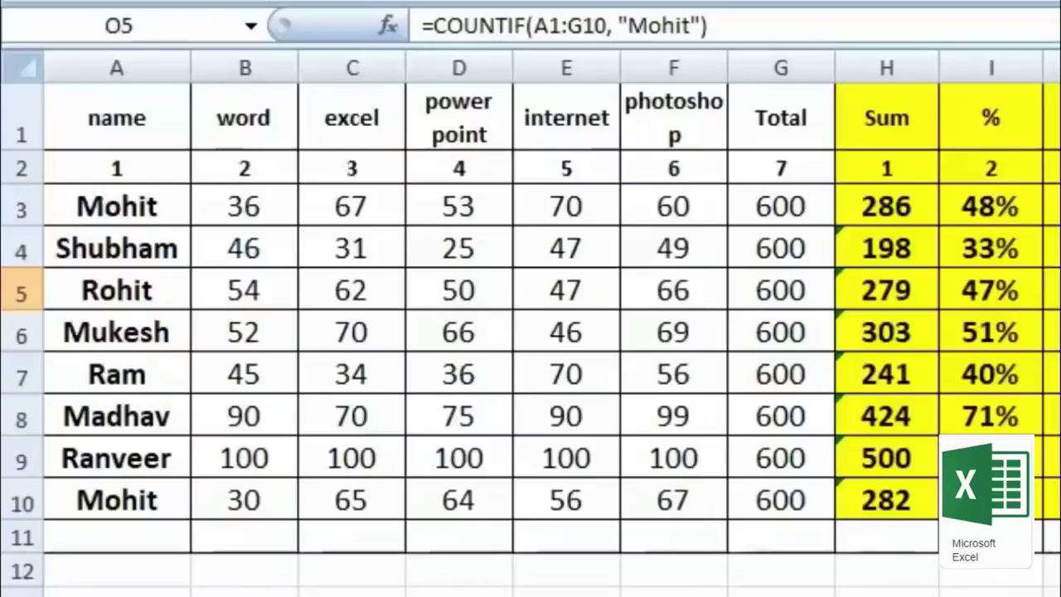
Step: Retype A7 as the same student name so the count becomes 3
{"action": "left_click", "coordinate": [153, 374]}
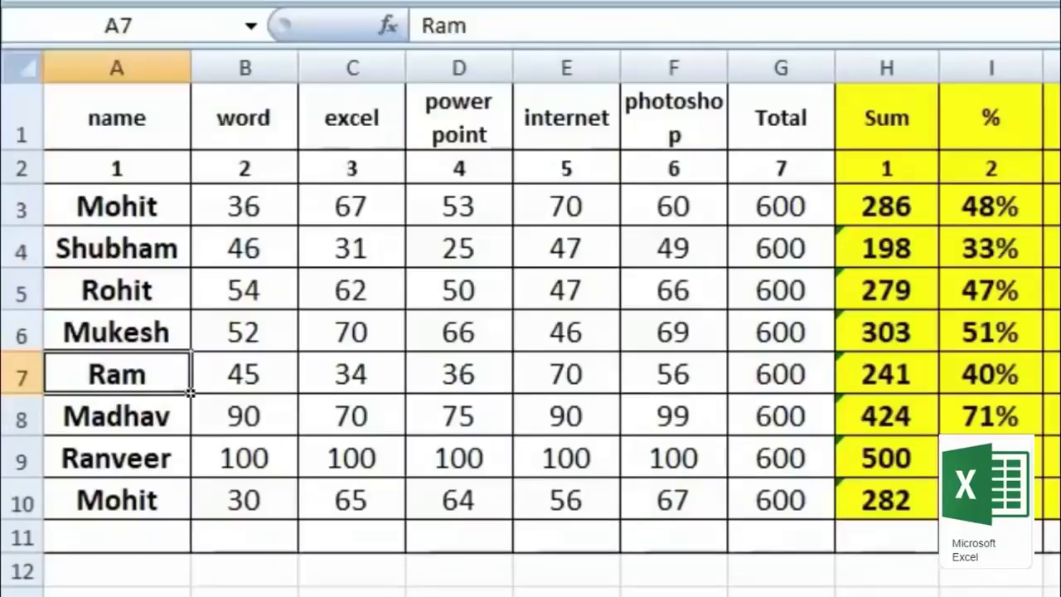
{"action": "type", "text": "MOhit"}
{"action": "key", "text": "Return"}
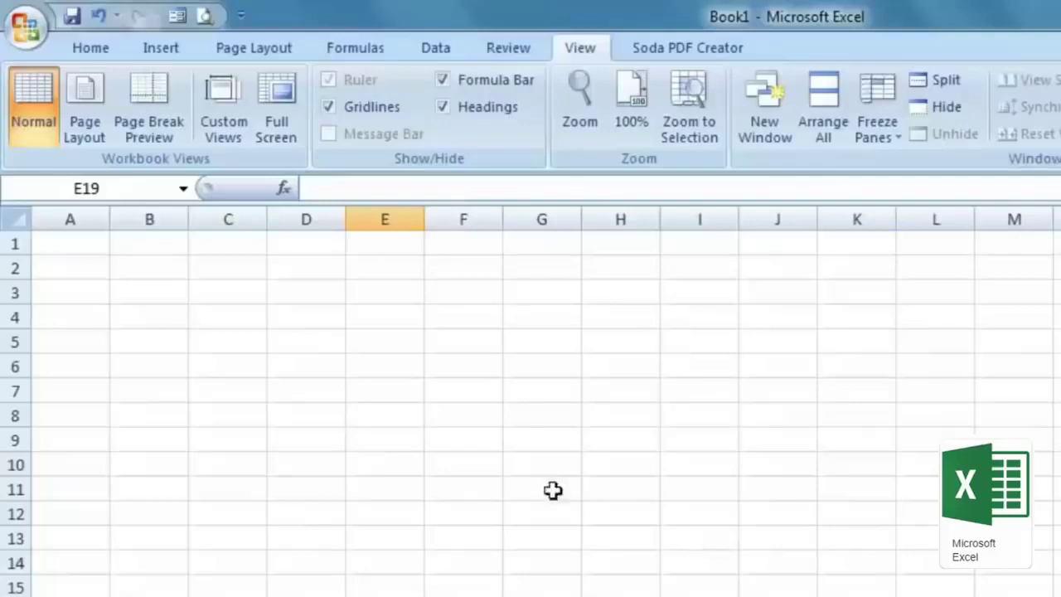
Step: Turn on 'Show Developer tab in the Ribbon' in Excel Options and confirm with OK
{"action": "left_click", "coordinate": [20, 33]}
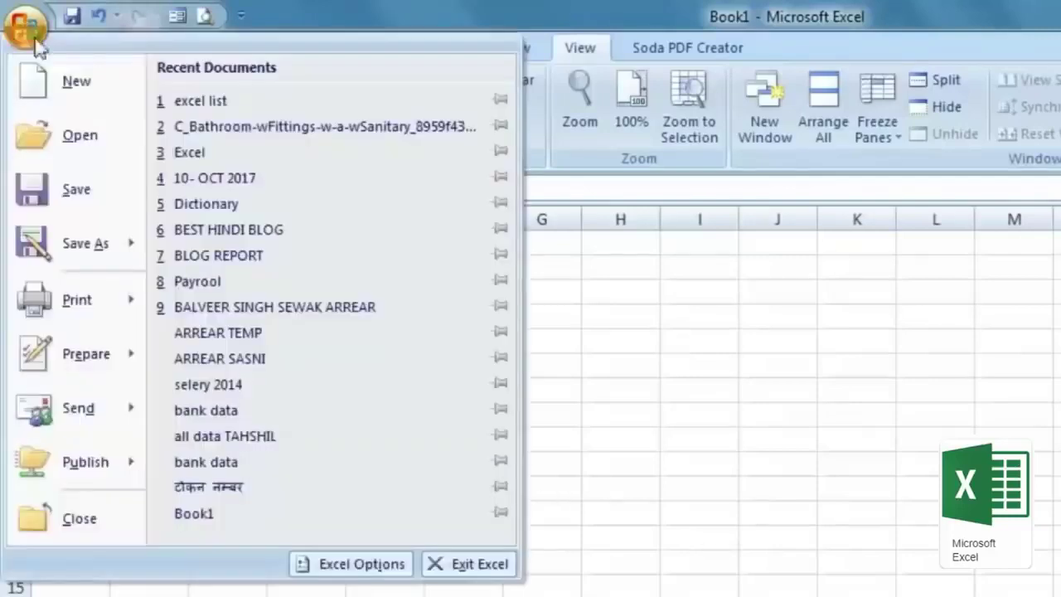
{"action": "left_click", "coordinate": [348, 564]}
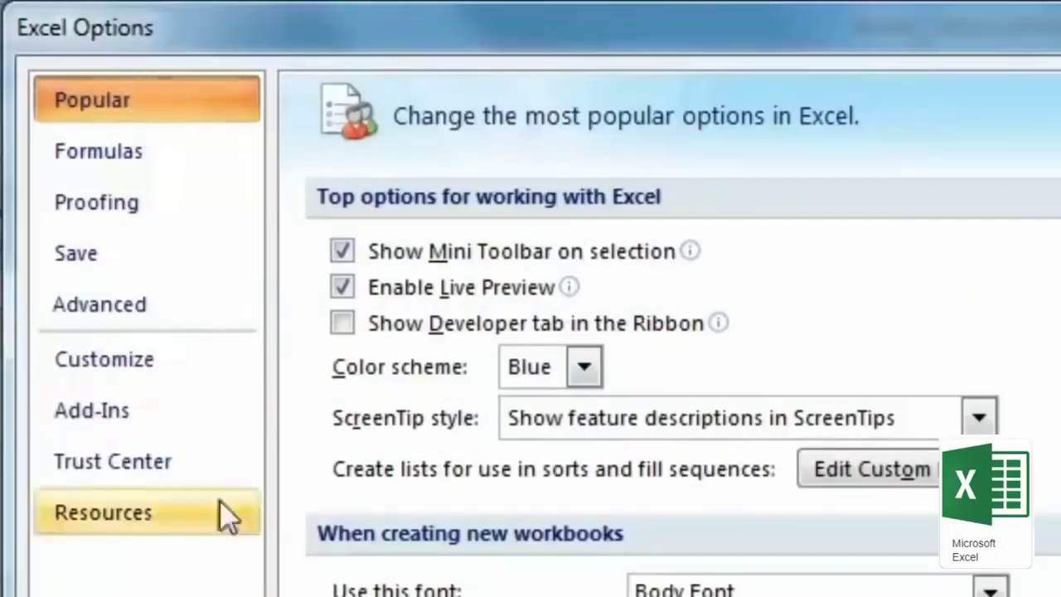
{"action": "left_click", "coordinate": [342, 323]}
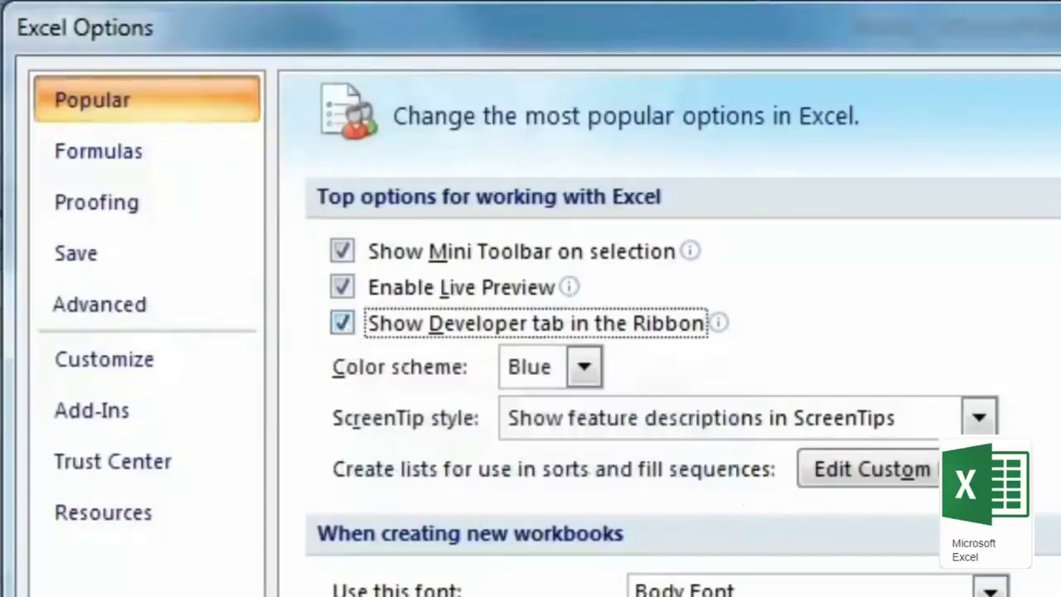
{"action": "left_click", "coordinate": [728, 543]}
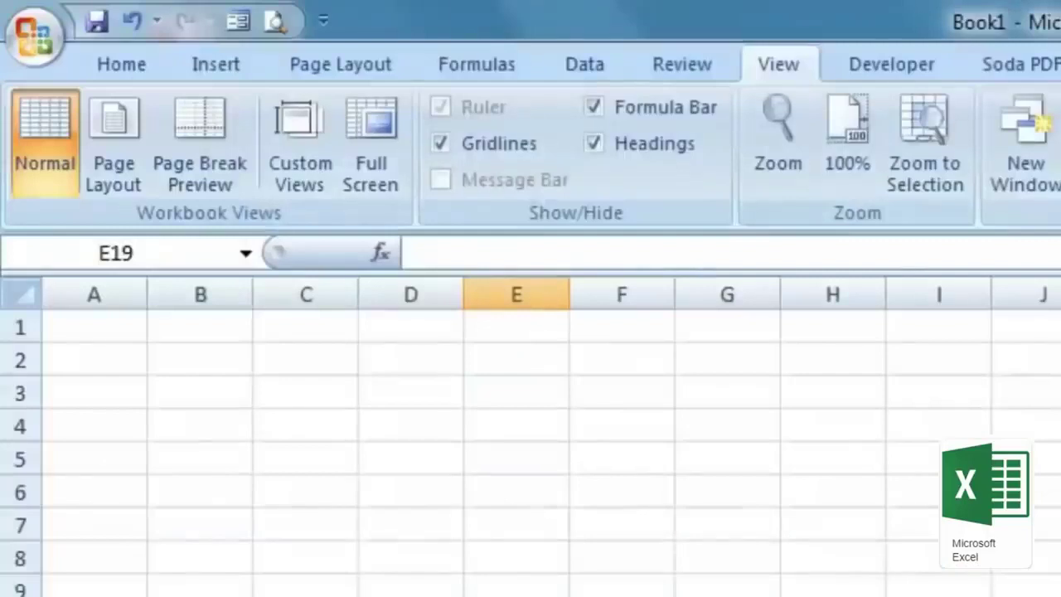
Step: Switch to the Developer tab and enable Use Relative References for macro recording
{"action": "left_click", "coordinate": [892, 72]}
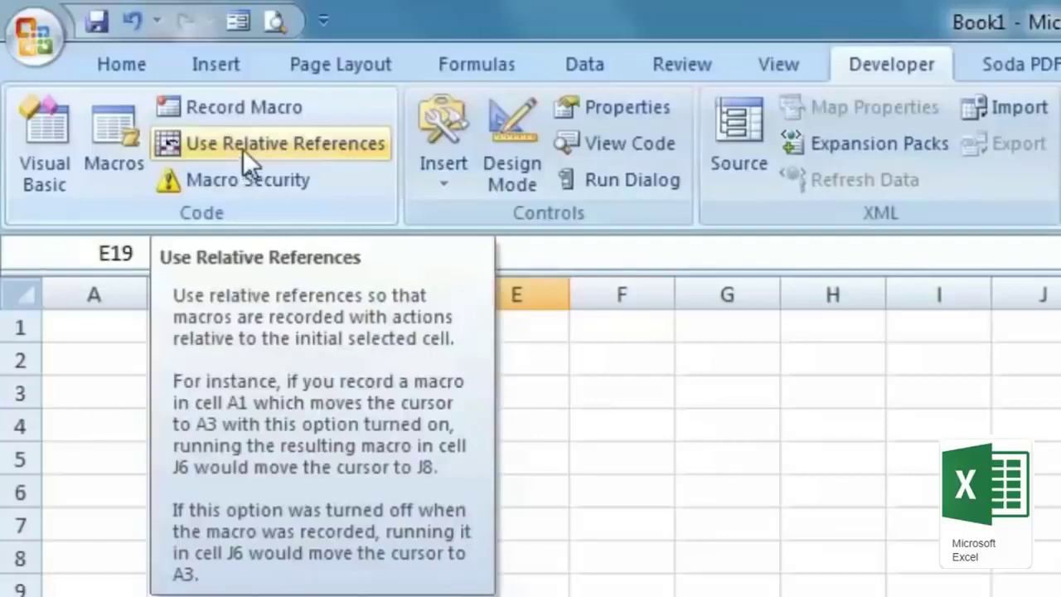
{"action": "left_click", "coordinate": [243, 150]}
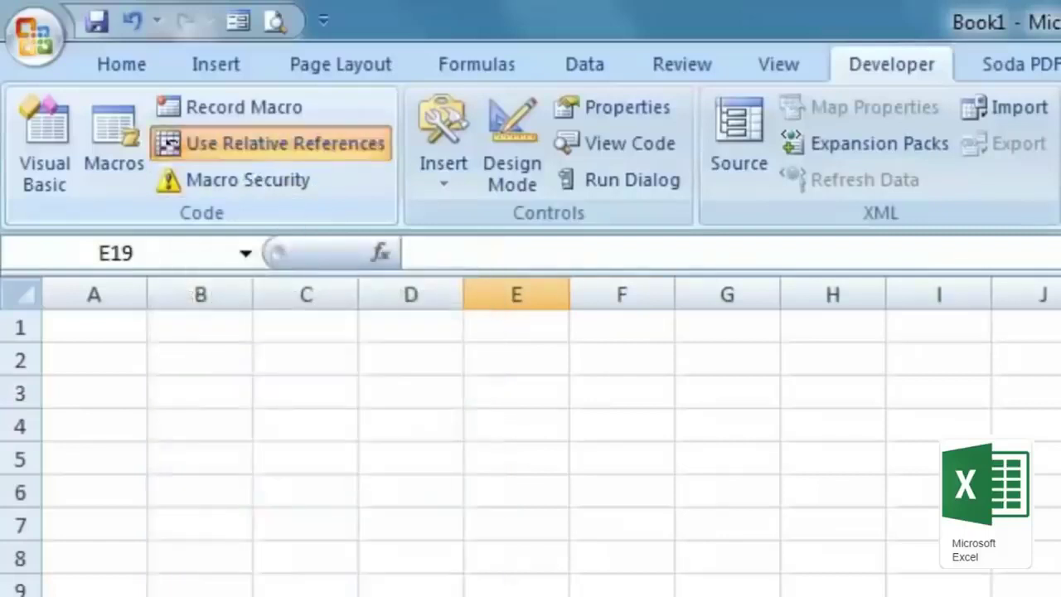
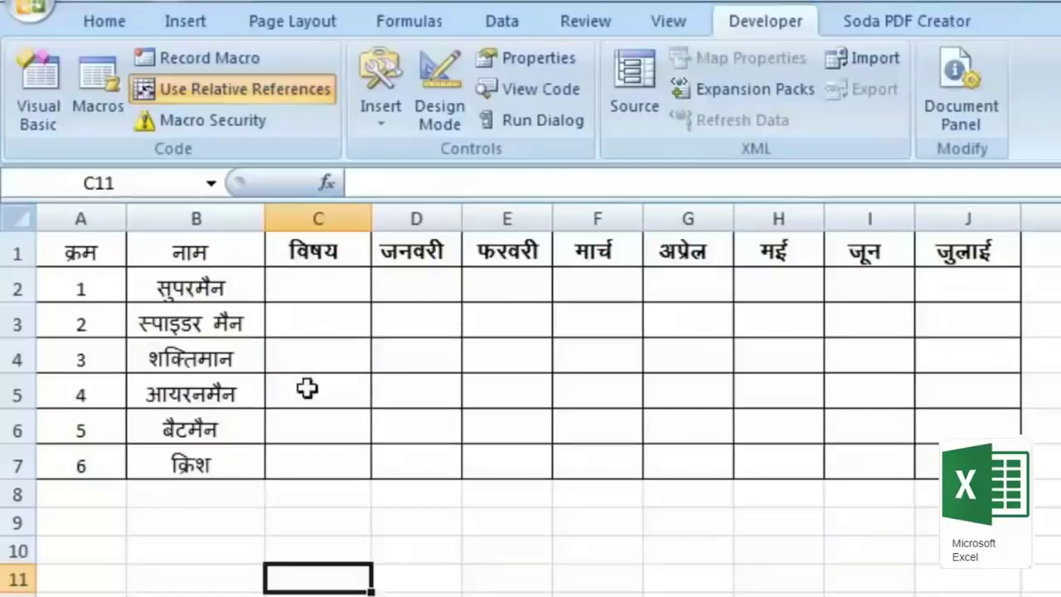
Step: From cell A2, start recording Macro5 with the shortcut Ctrl+Shift+N
{"action": "left_click", "coordinate": [215, 292]}
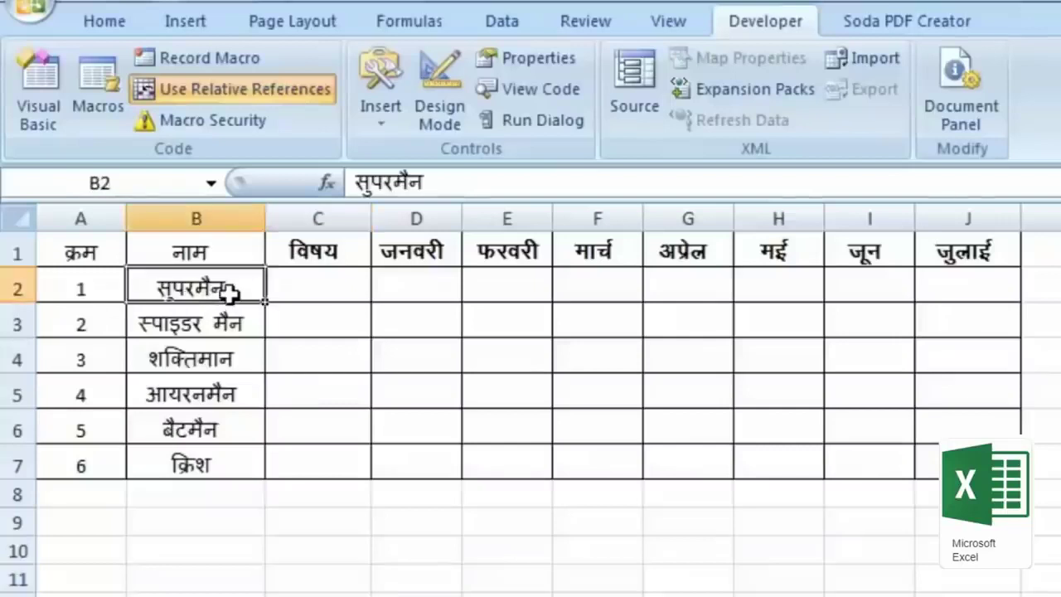
{"action": "left_click", "coordinate": [73, 287]}
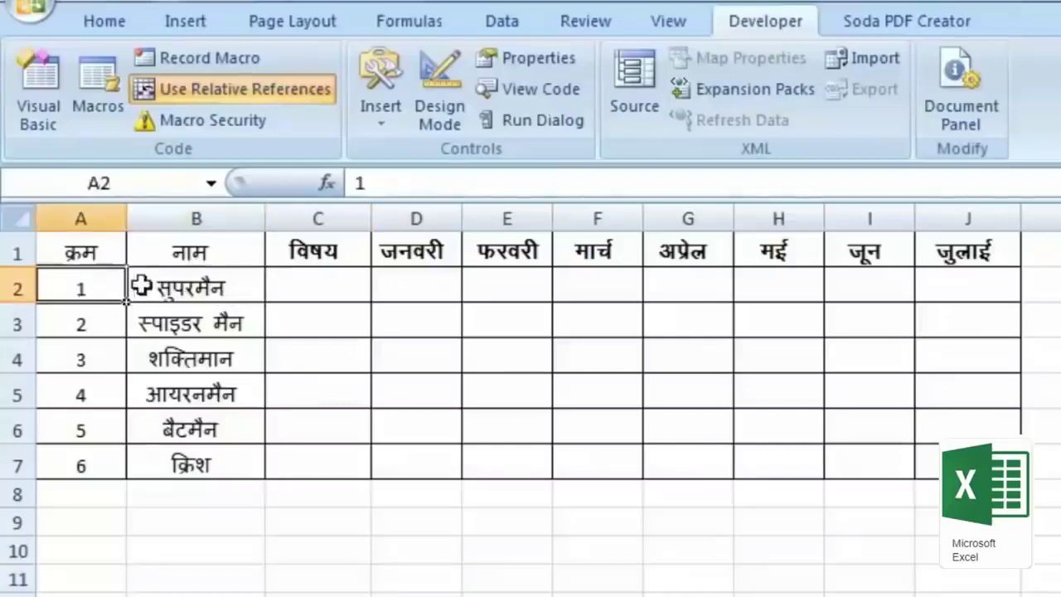
{"action": "left_click", "coordinate": [210, 57]}
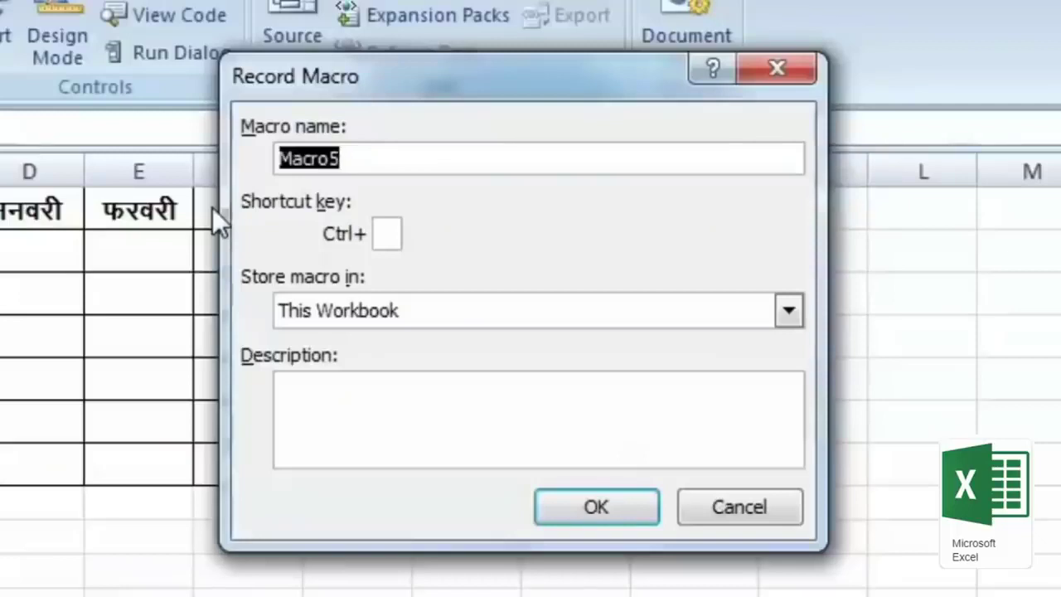
{"action": "left_click", "coordinate": [365, 161]}
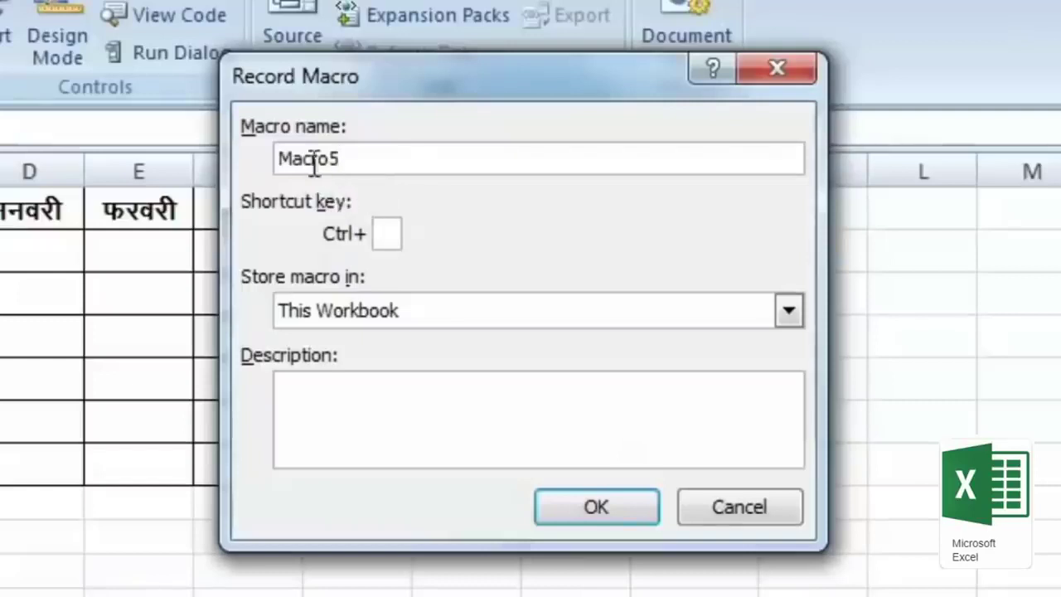
{"action": "left_click_drag", "start_coordinate": [282, 158], "coordinate": [401, 163]}
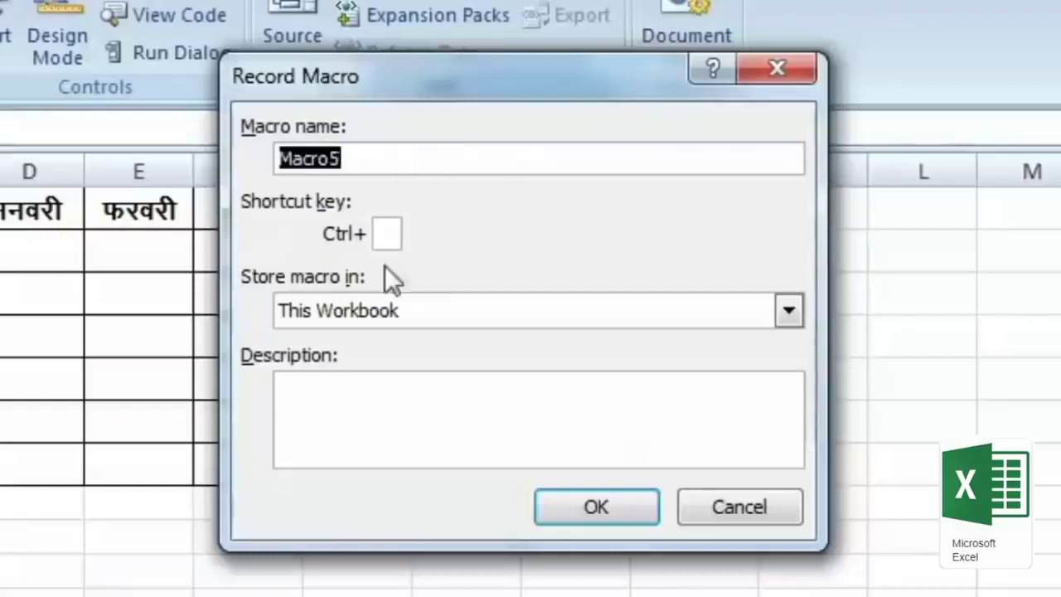
{"action": "left_click", "coordinate": [390, 234]}
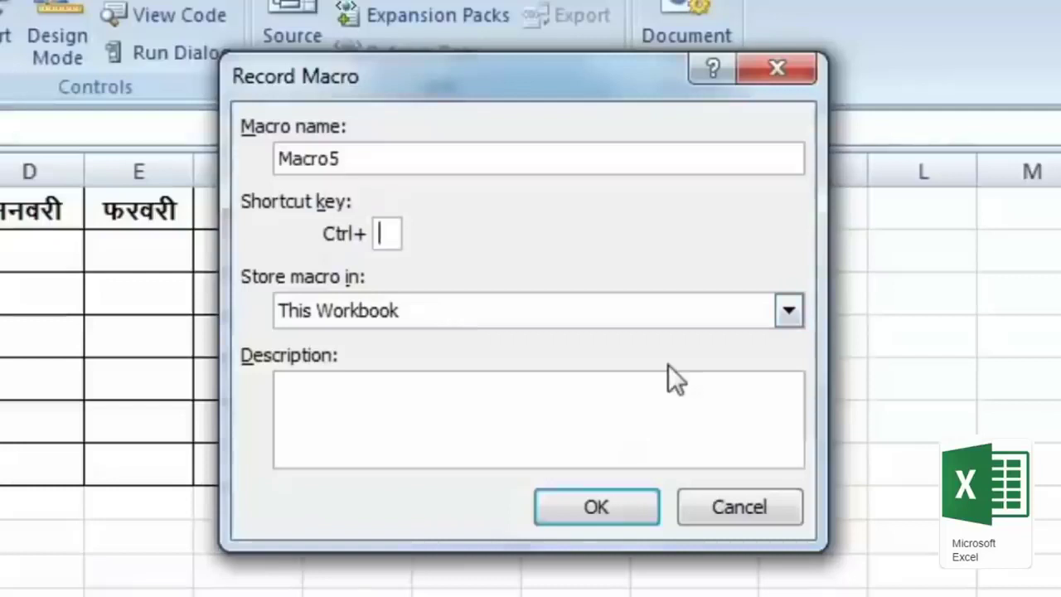
{"action": "type", "text": "N"}
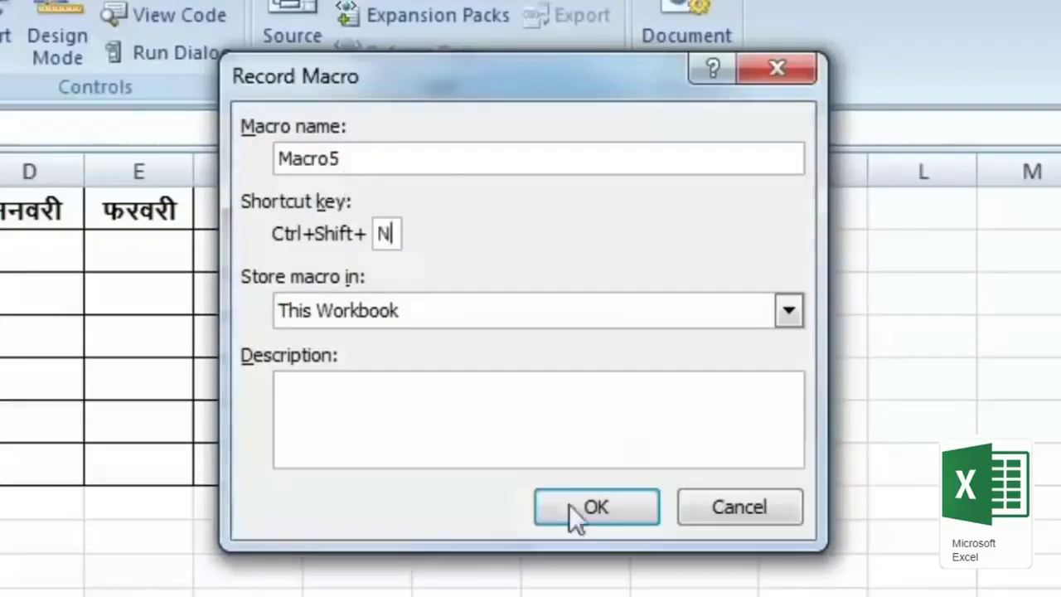
{"action": "left_click", "coordinate": [598, 506]}
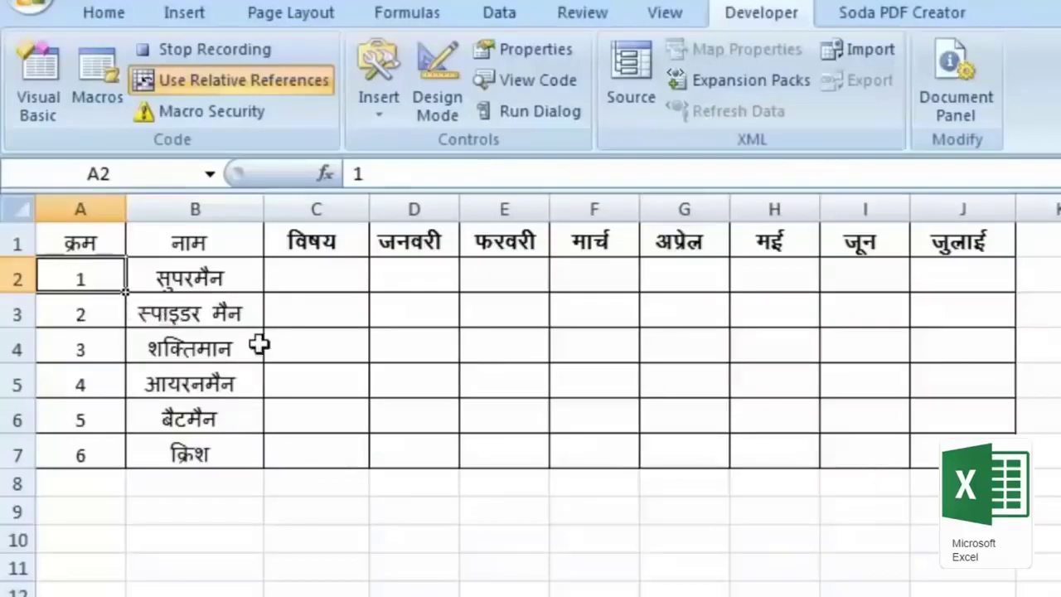
Step: Insert five blank rows (rows 3–7) below the first hero's entry
{"action": "left_click", "coordinate": [112, 311]}
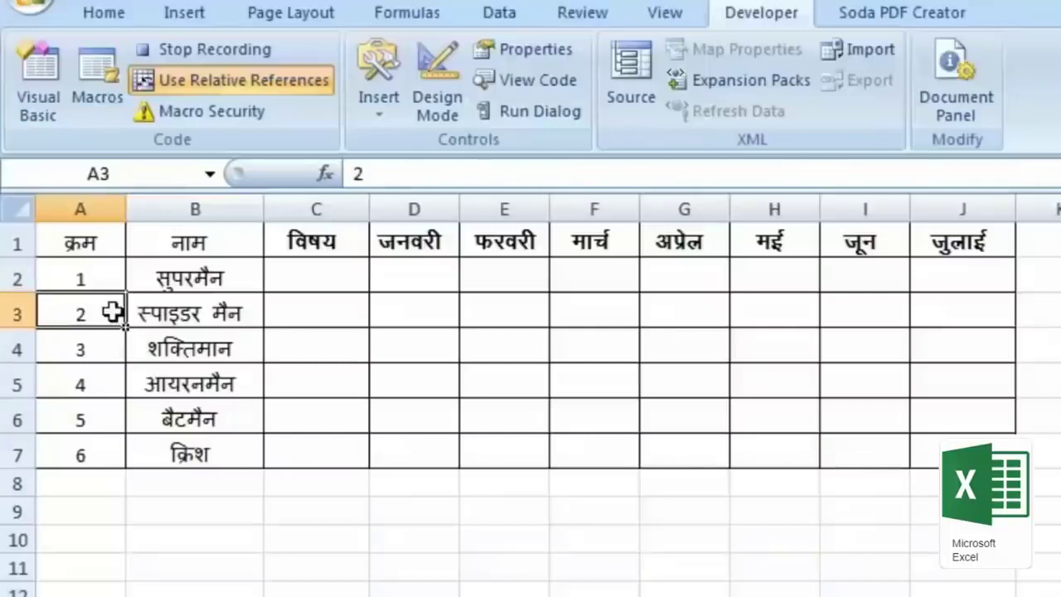
{"action": "left_click_drag", "start_coordinate": [17, 314], "coordinate": [16, 454]}
{"action": "right_click", "coordinate": [16, 454]}
{"action": "key", "text": "Escape"}
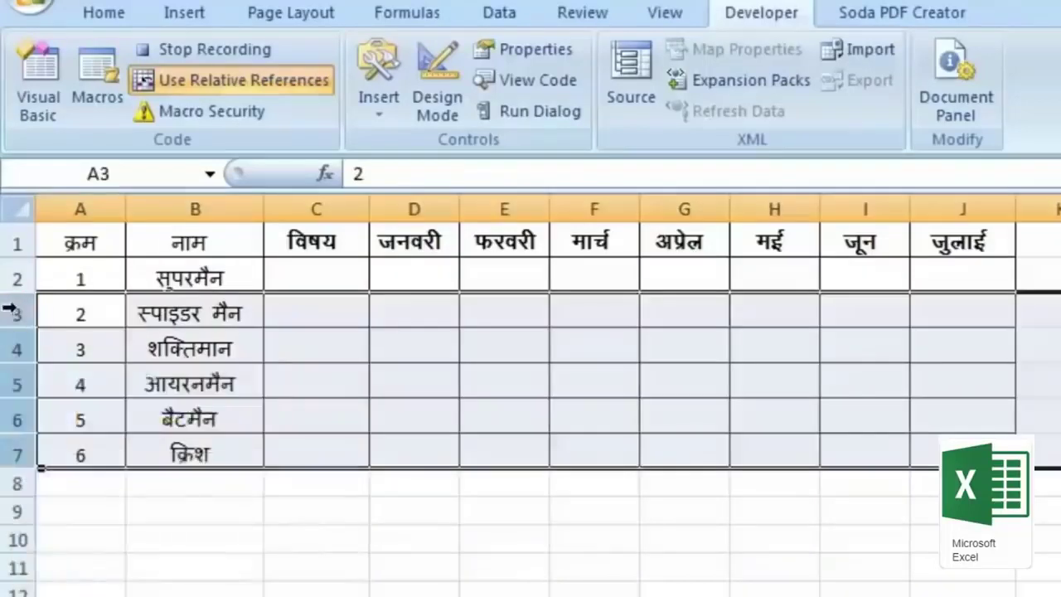
{"action": "right_click", "coordinate": [25, 452]}
{"action": "left_click", "coordinate": [143, 587]}
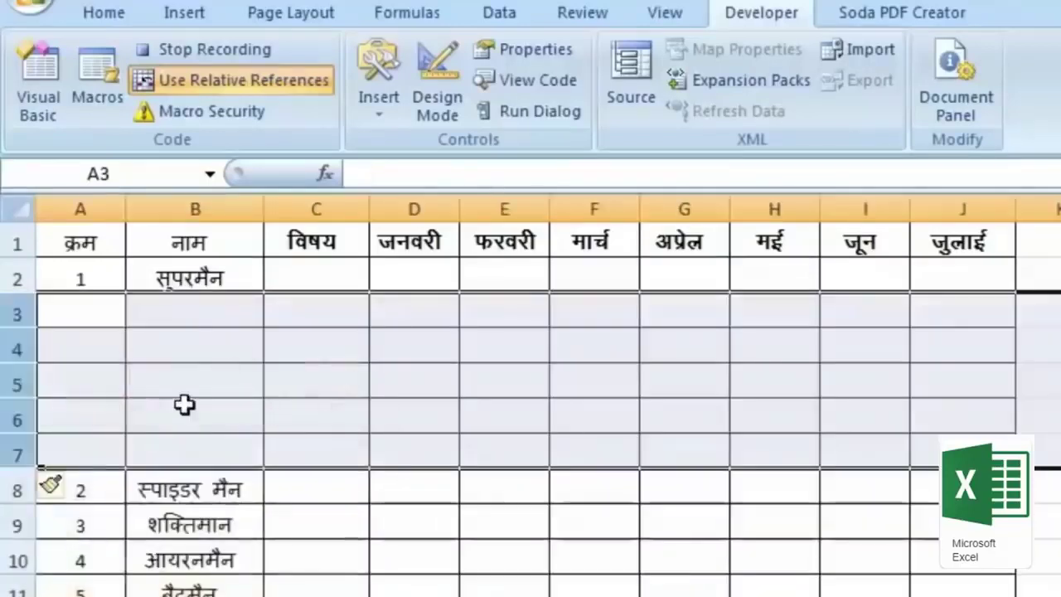
Step: Enter गणित, विज्ञान, अंग्रेजी, हिंदी, कंप्यूटर in C2:C6 and योग in C7
{"action": "left_click", "coordinate": [335, 278]}
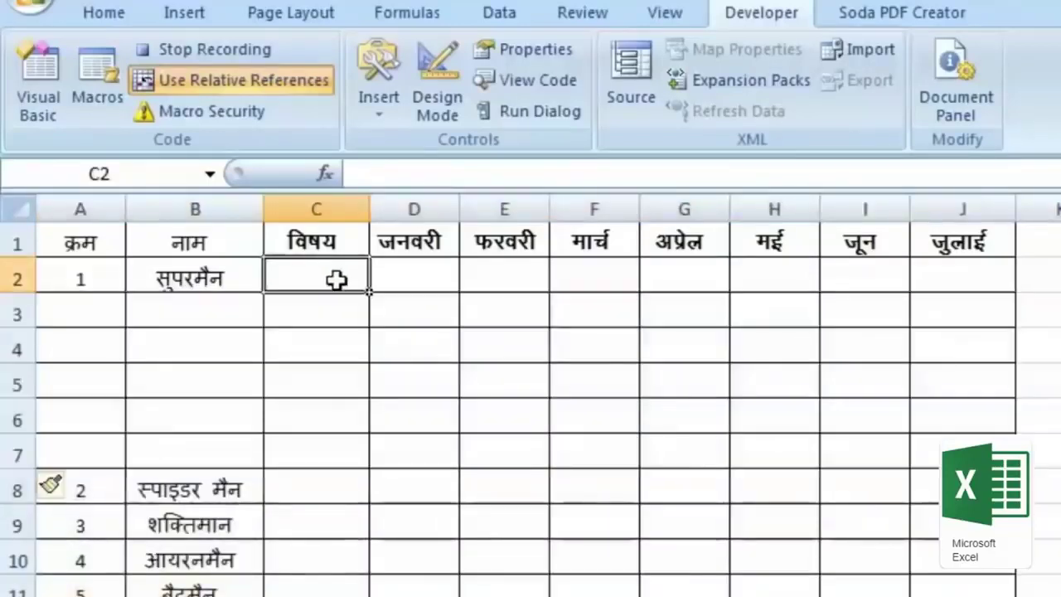
{"action": "type", "text": "x.kfr"}
{"action": "key", "text": "Return"}
{"action": "type", "text": "foKku"}
{"action": "key", "text": "Return"}
{"action": "type", "text": "vaxzsth"}
{"action": "key", "text": "Return"}
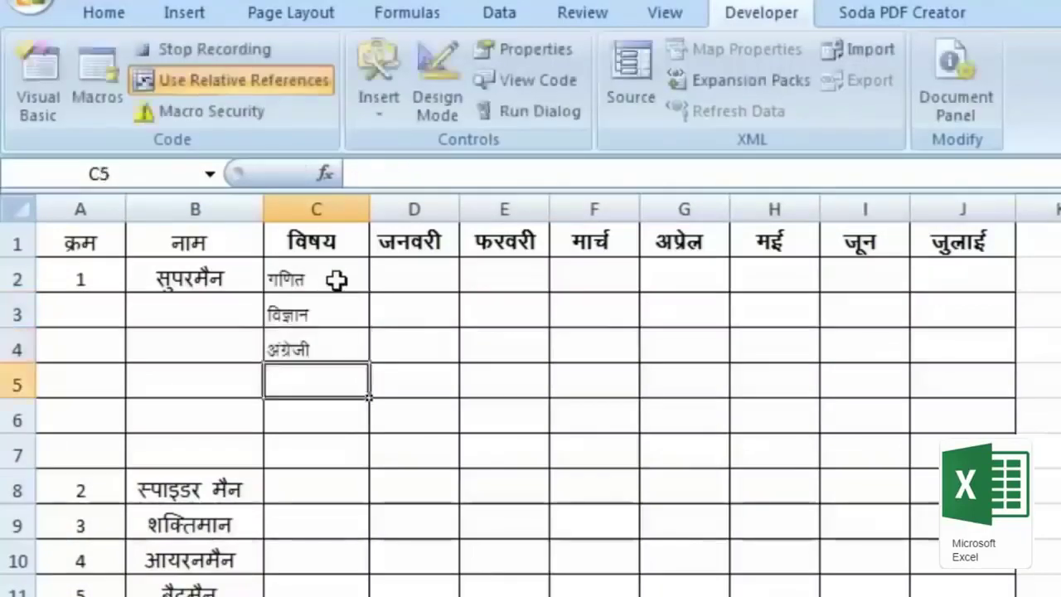
{"action": "type", "text": "fganh"}
{"action": "key", "text": "Return"}
{"action": "type", "text": "dai;wVj"}
{"action": "key", "text": "Return"}
{"action": "type", "text": ";ksx"}
{"action": "key", "text": "Tab"}
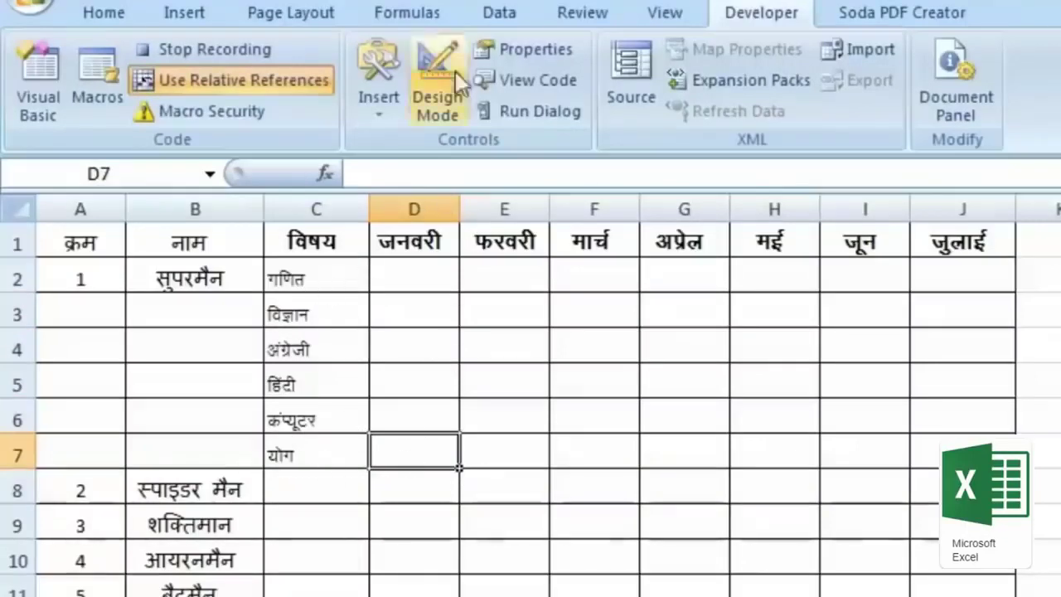
{"action": "left_click", "coordinate": [98, 12]}
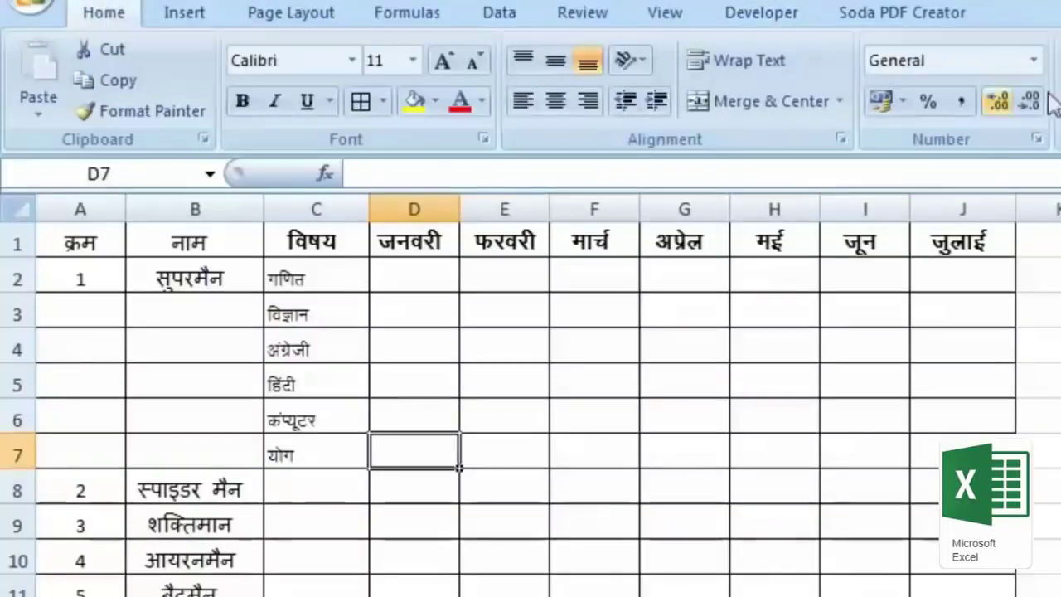
Step: AutoSum D2:D6 into D7 and fill the total formula across to J7
{"action": "key", "text": "alt+equal"}
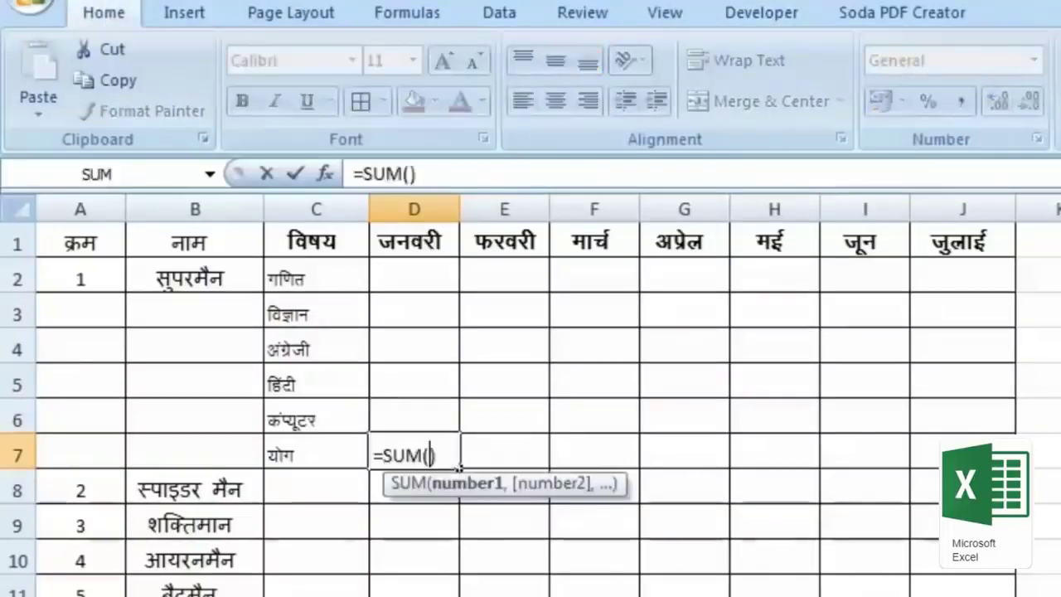
{"action": "left_click_drag", "start_coordinate": [407, 268], "coordinate": [421, 407]}
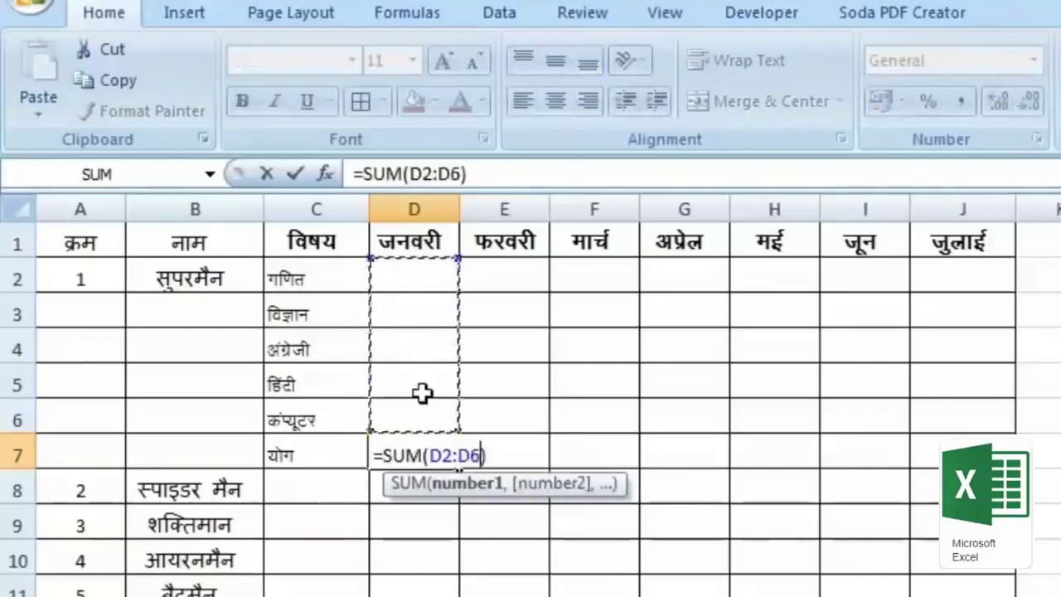
{"action": "key", "text": "Return"}
{"action": "left_click", "coordinate": [403, 469]}
{"action": "left_click", "coordinate": [407, 460]}
{"action": "left_click_drag", "start_coordinate": [459, 469], "coordinate": [937, 487]}
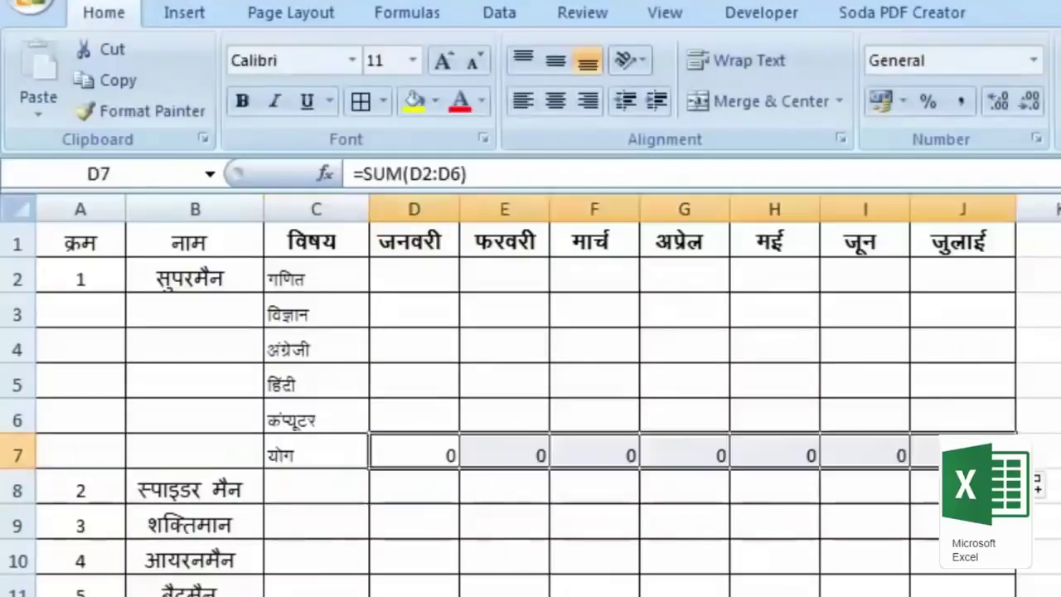
Step: Make the total row A7:J7 bold, font size 14, with a grey fill
{"action": "left_click", "coordinate": [34, 450]}
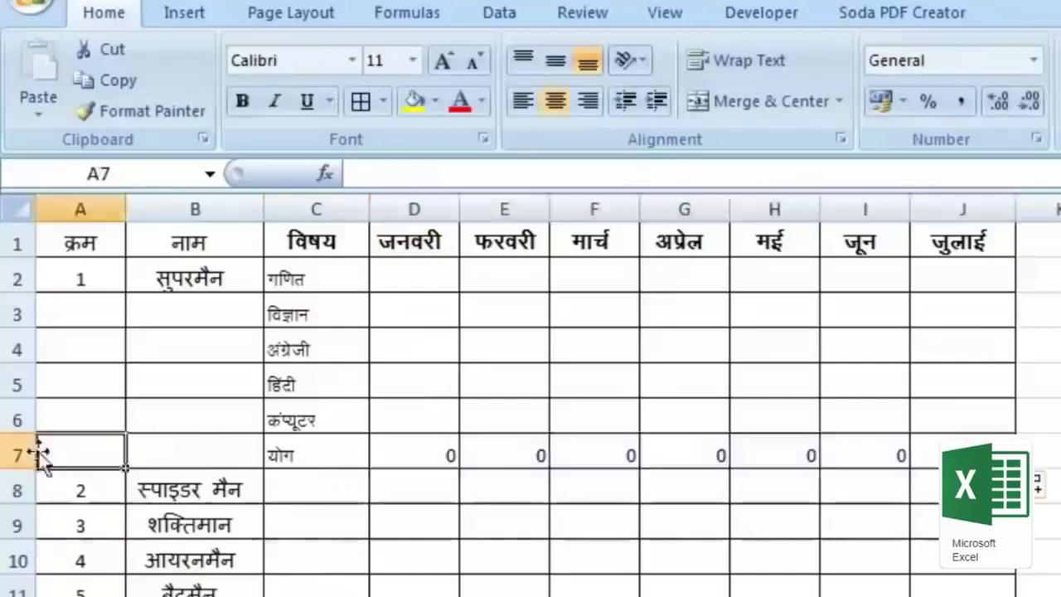
{"action": "left_click_drag", "start_coordinate": [107, 450], "coordinate": [961, 456]}
{"action": "left_click", "coordinate": [443, 60]}
{"action": "left_click", "coordinate": [442, 61]}
{"action": "left_click", "coordinate": [242, 101]}
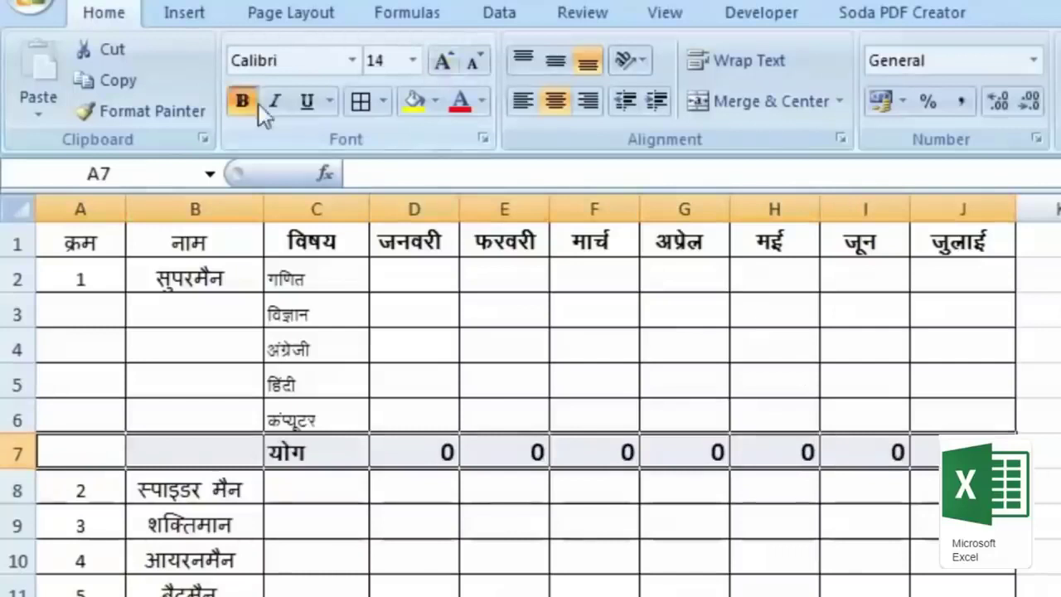
{"action": "left_click", "coordinate": [437, 96]}
{"action": "left_click", "coordinate": [404, 203]}
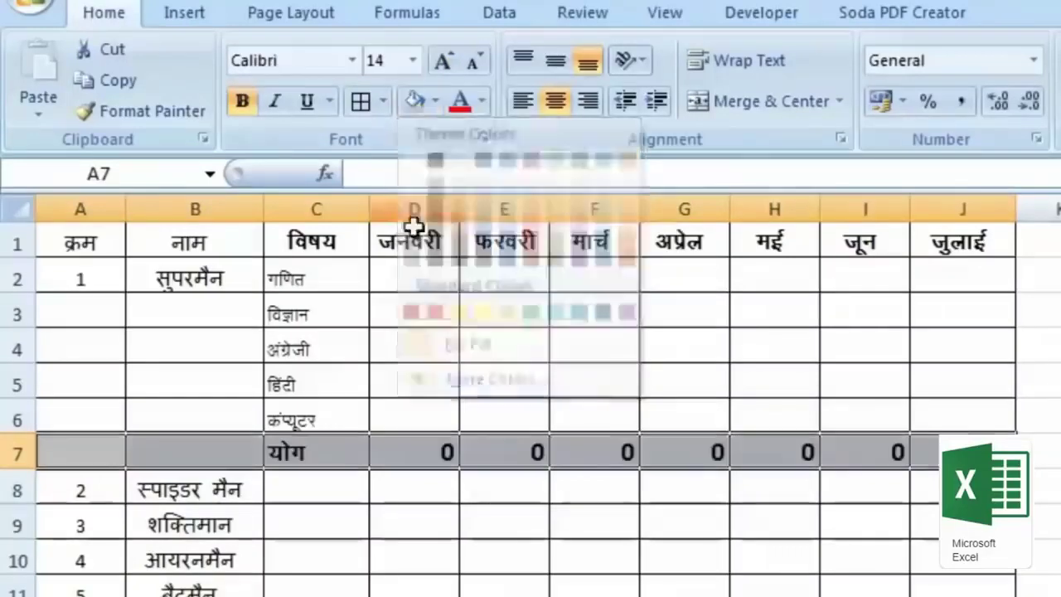
Step: Enlarge the font of the subject names in C2:C6
{"action": "left_click_drag", "start_coordinate": [326, 279], "coordinate": [332, 418]}
{"action": "left_click", "coordinate": [444, 60]}
{"action": "left_click", "coordinate": [444, 61]}
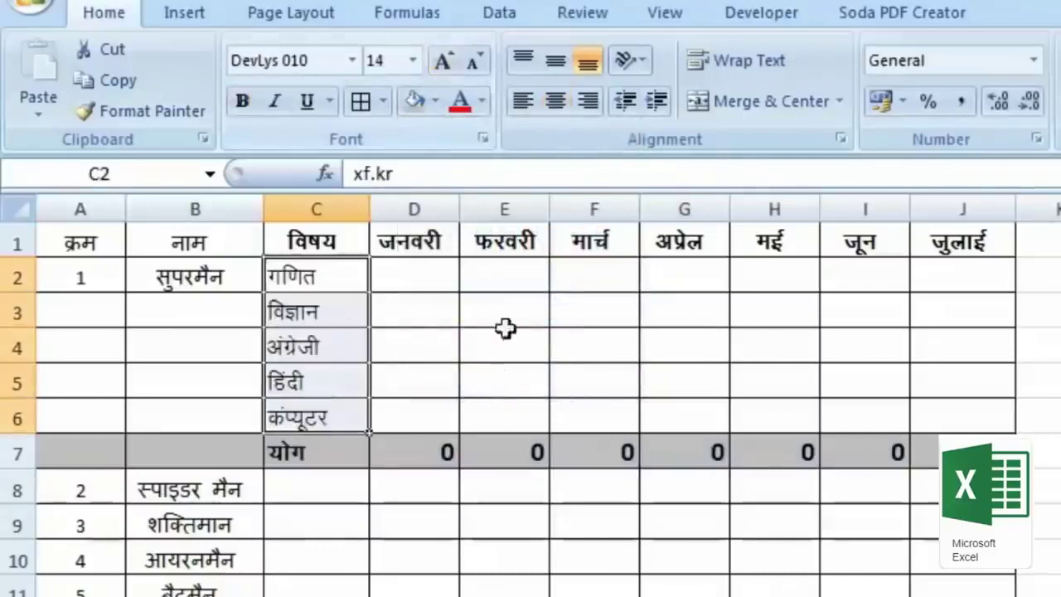
{"action": "left_click", "coordinate": [692, 461]}
{"action": "key", "text": "Right"}
{"action": "key", "text": "Right"}
{"action": "key", "text": "Right"}
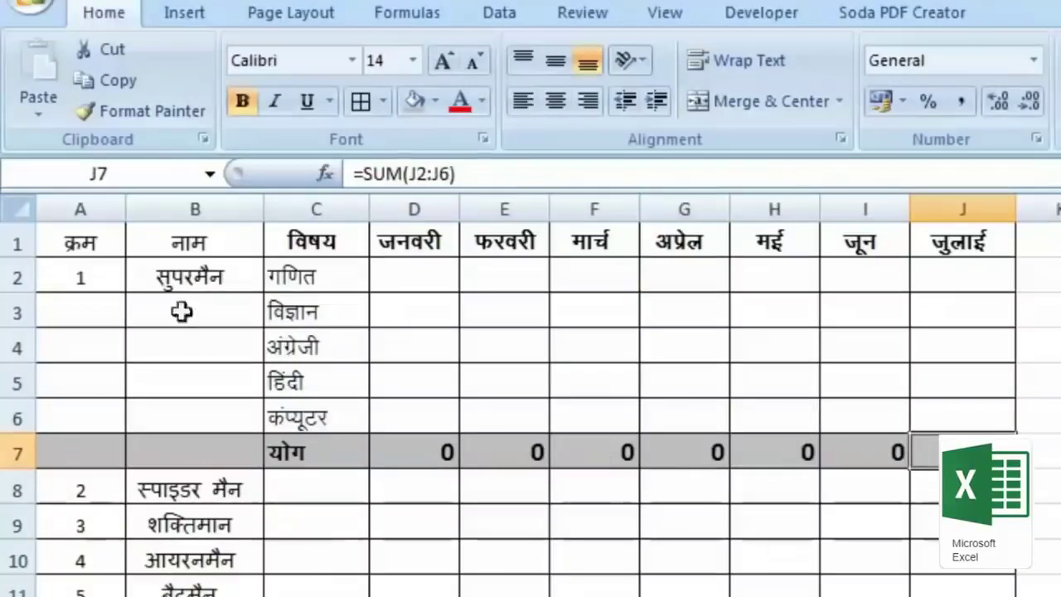
{"action": "left_click", "coordinate": [784, 18]}
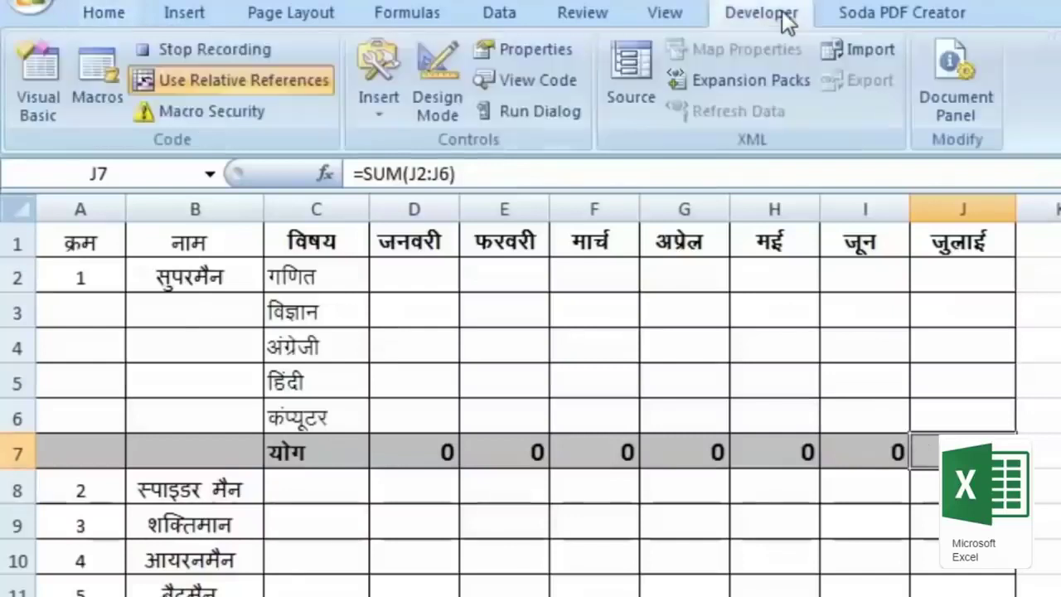
Step: Stop the Macro5 recording and select the second hero's serial cell A8
{"action": "left_click", "coordinate": [214, 51]}
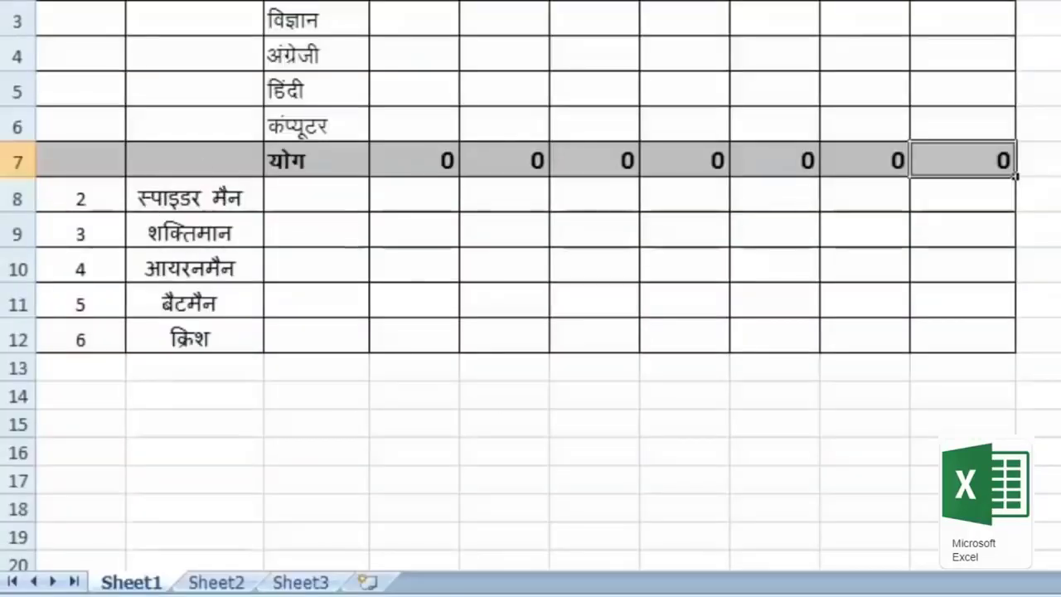
{"action": "left_click", "coordinate": [86, 197]}
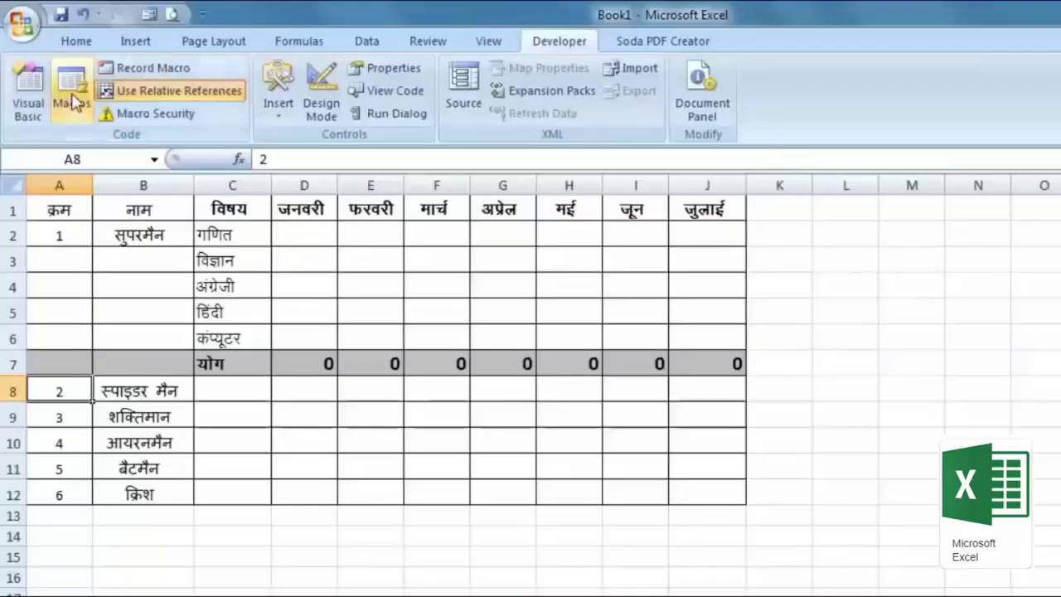
{"action": "left_click", "coordinate": [71, 91]}
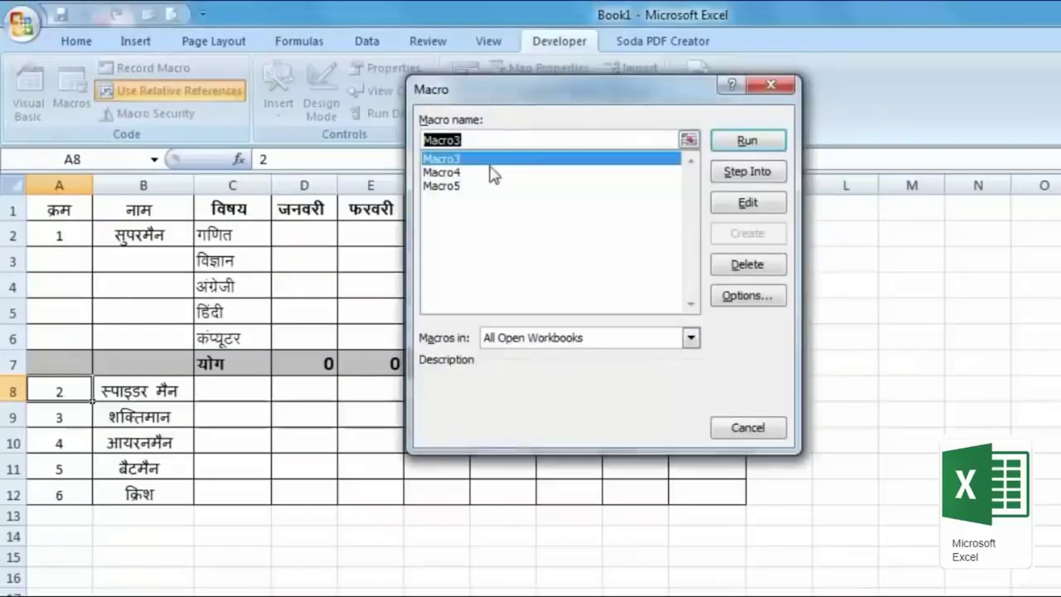
Step: Run Macro5 for the second hero and for शक्तिमान to add their subject blocks
{"action": "left_click", "coordinate": [458, 188]}
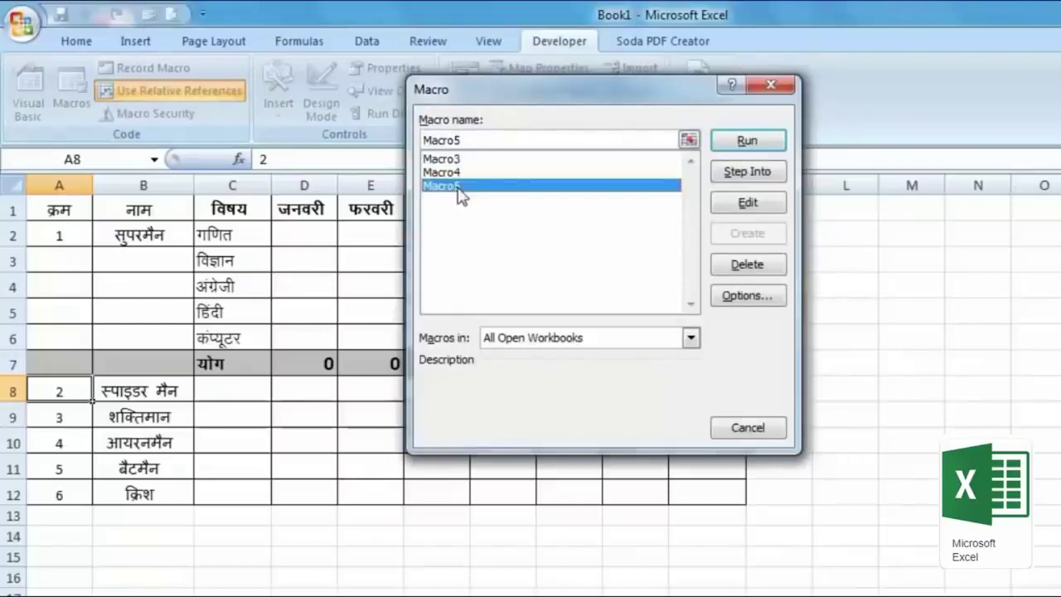
{"action": "left_click", "coordinate": [748, 142]}
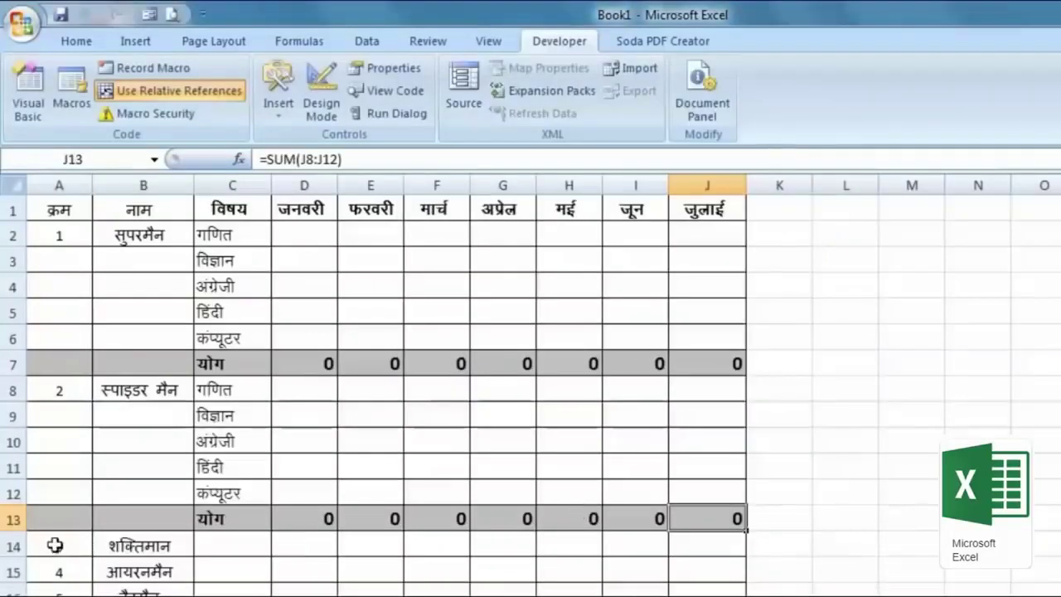
{"action": "scroll", "coordinate": [54, 544], "scroll_direction": "down", "scroll_amount": 1}
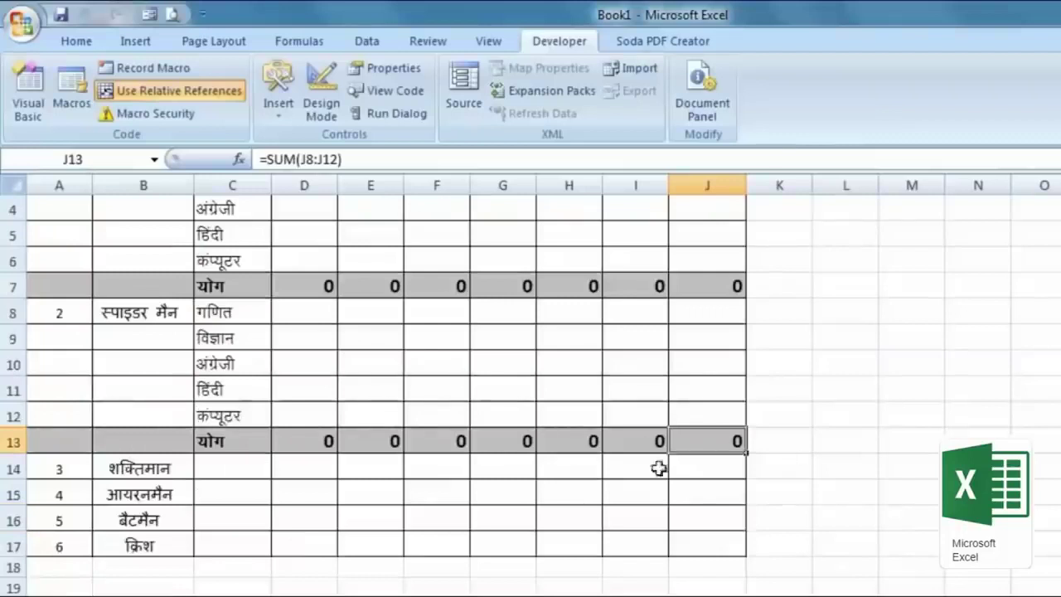
{"action": "left_click", "coordinate": [76, 469]}
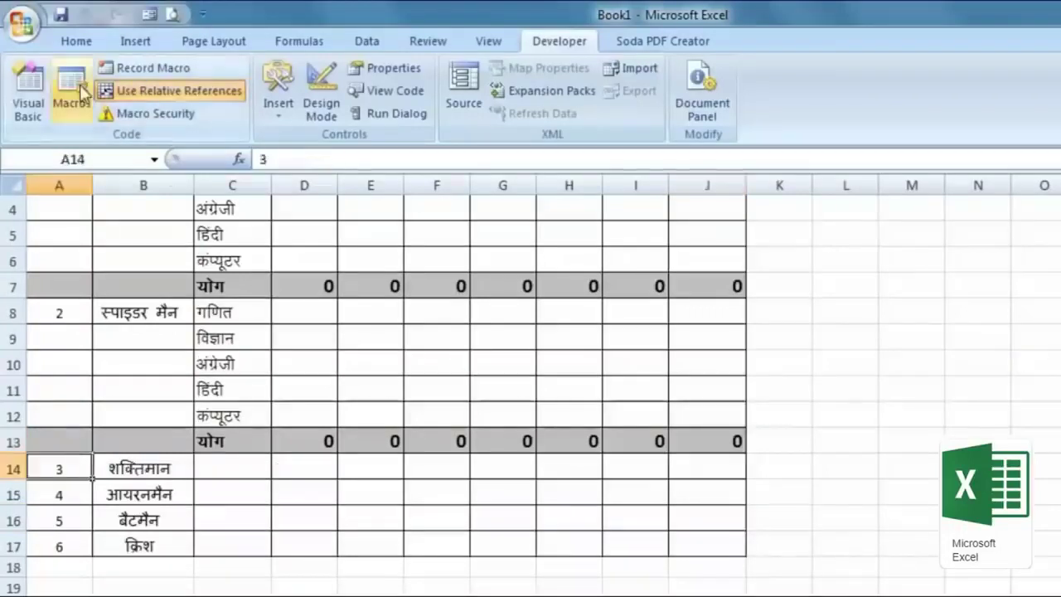
{"action": "left_click", "coordinate": [80, 84]}
{"action": "left_click", "coordinate": [465, 186]}
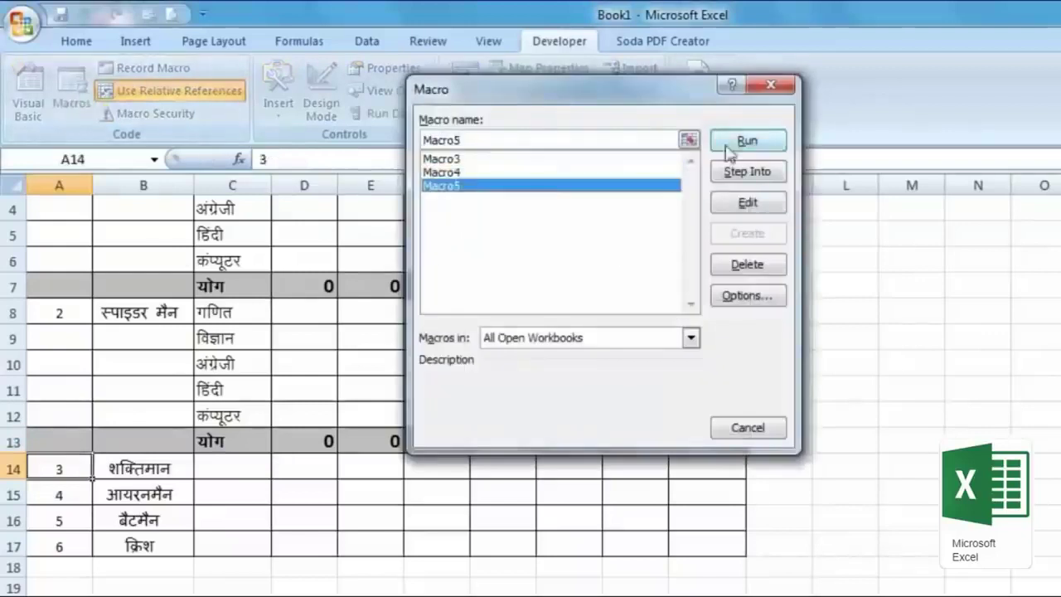
{"action": "left_click", "coordinate": [745, 141]}
{"action": "scroll", "coordinate": [365, 356], "scroll_direction": "down", "scroll_amount": 3}
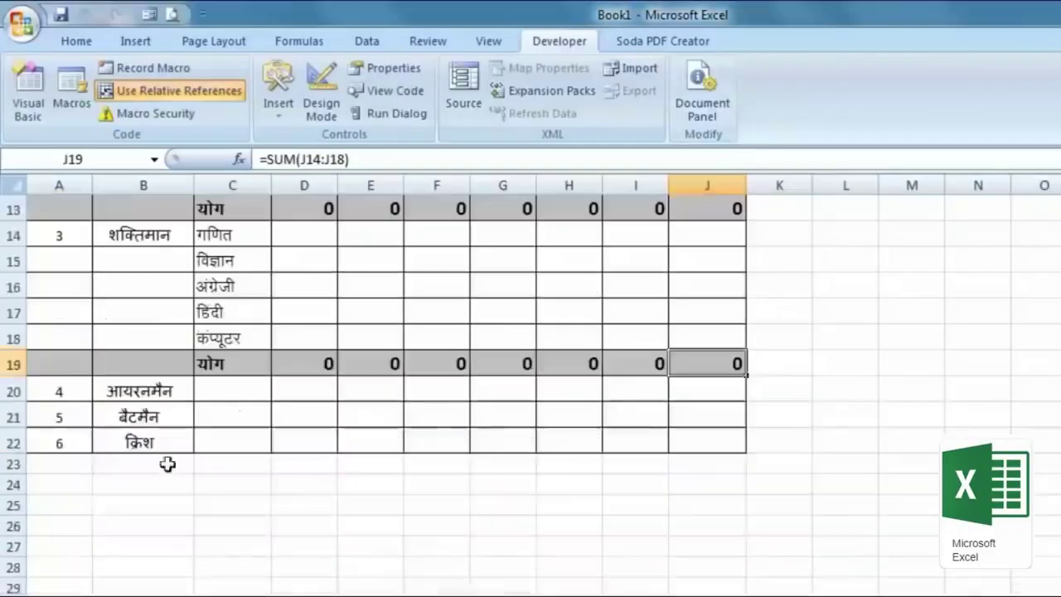
Step: Run Macro5 for आयरनमैन and बैटमैन, then select student 6's serial cell
{"action": "left_click", "coordinate": [54, 393]}
{"action": "left_click", "coordinate": [71, 86]}
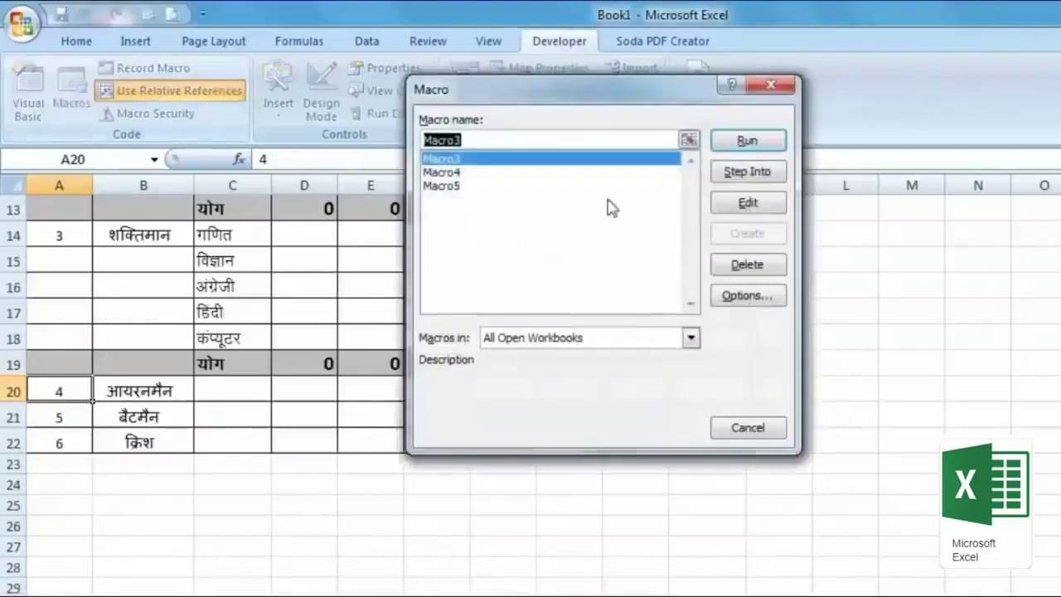
{"action": "left_click", "coordinate": [512, 186]}
{"action": "left_click", "coordinate": [737, 146]}
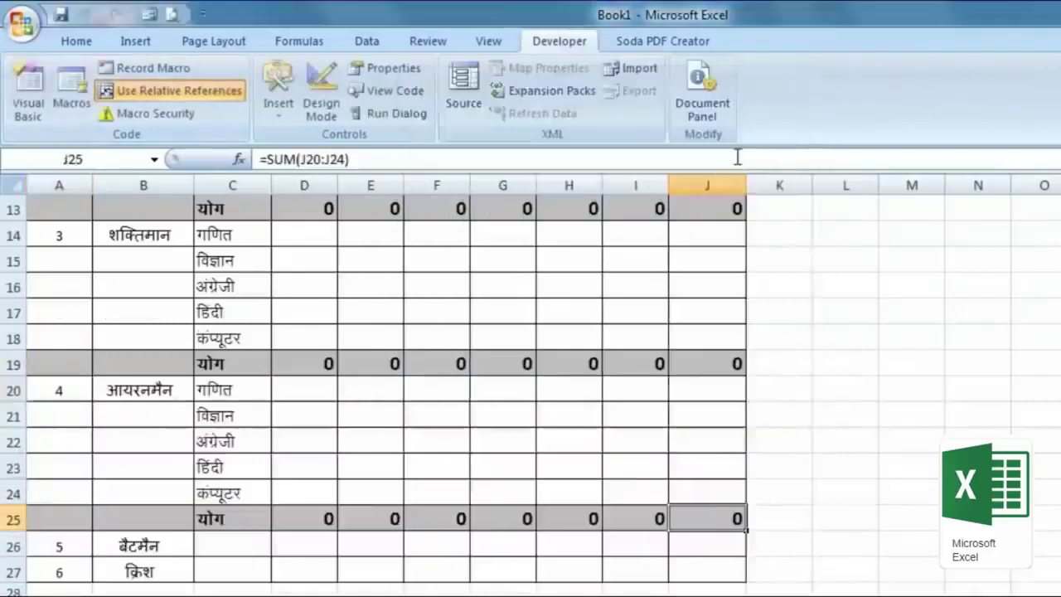
{"action": "left_click", "coordinate": [85, 533]}
{"action": "left_click", "coordinate": [81, 106]}
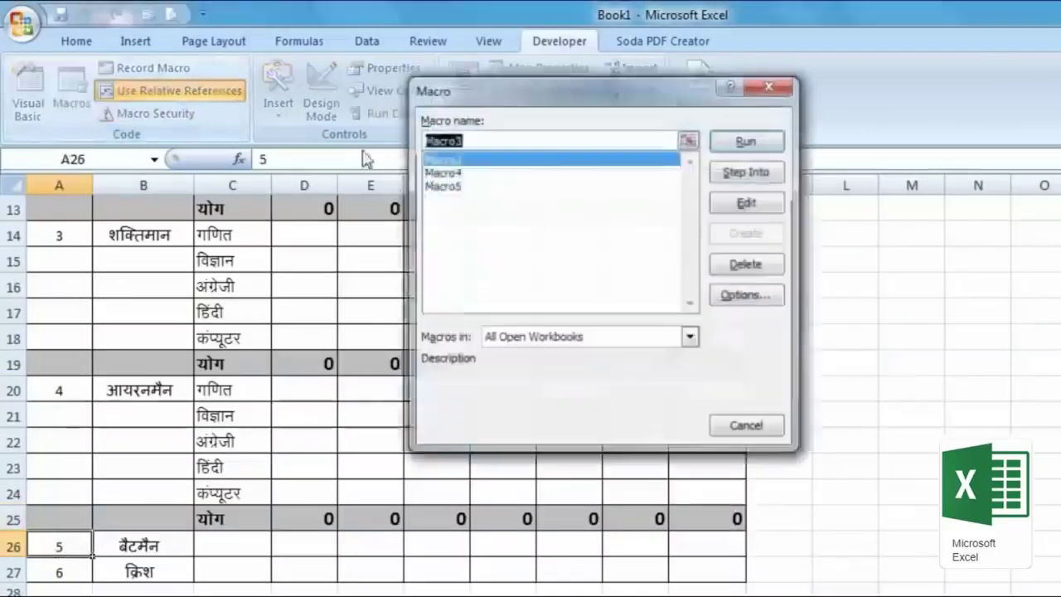
{"action": "left_click", "coordinate": [497, 187]}
{"action": "left_click", "coordinate": [742, 146]}
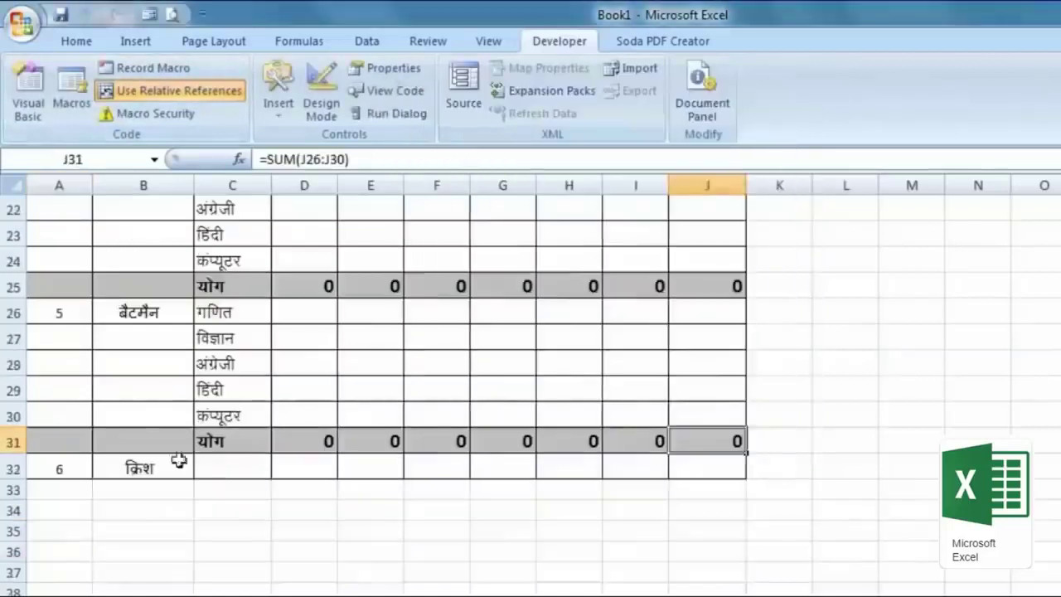
{"action": "left_click", "coordinate": [70, 470]}
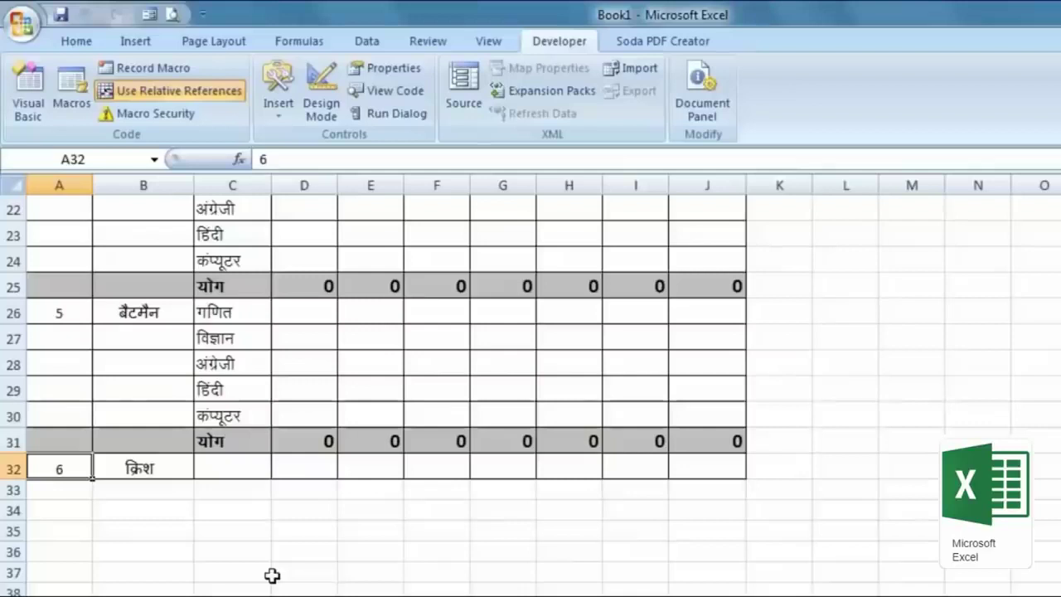
Step: Run the macro with Ctrl+M to add क्रिश's subject and योग rows
{"action": "key", "text": "ctrl+m"}
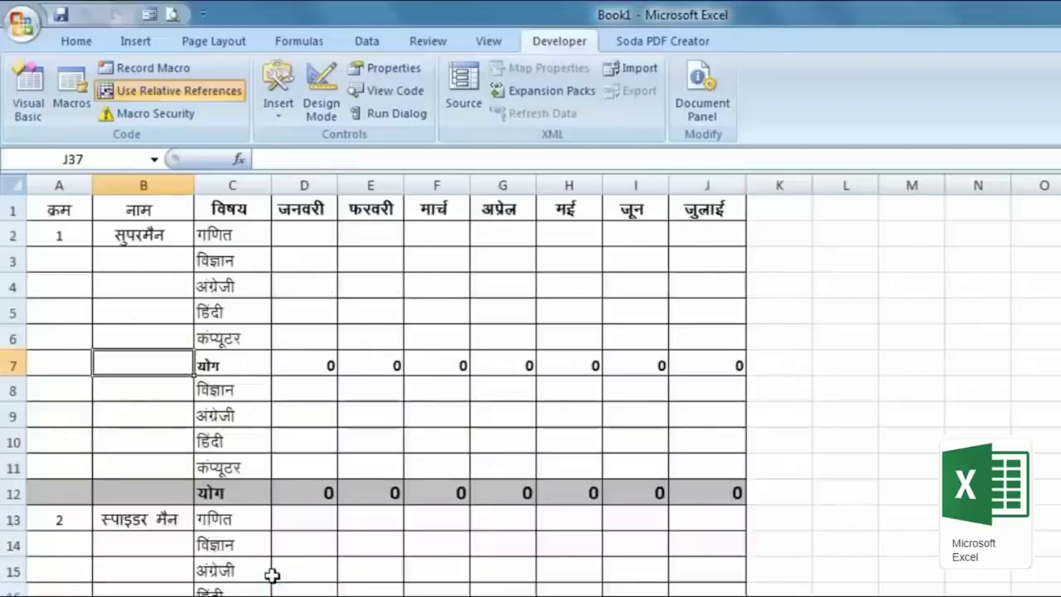
{"action": "key", "text": "ctrl+m"}
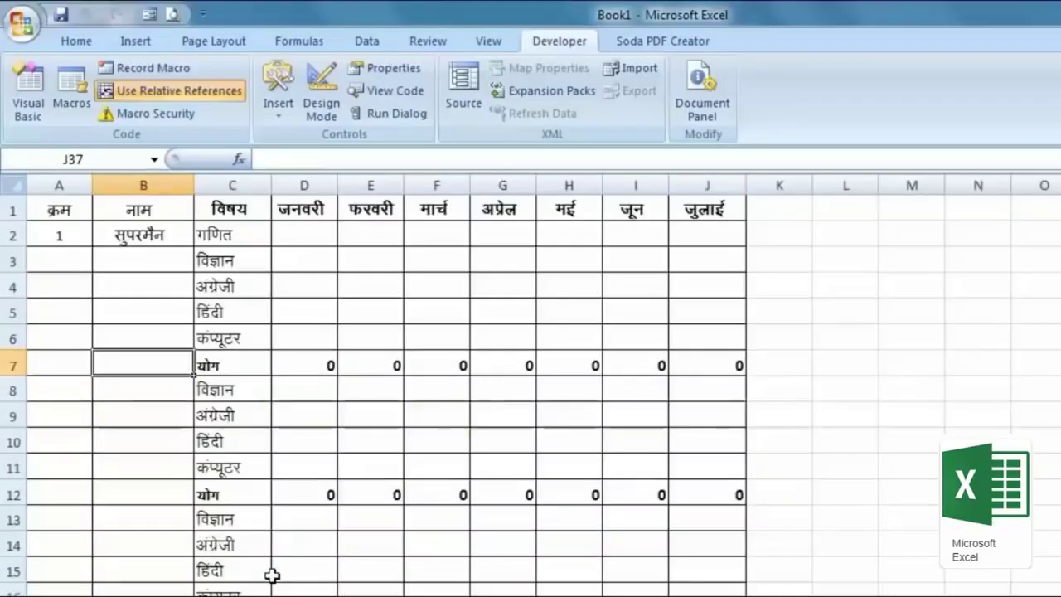
{"action": "scroll", "coordinate": [746, 357], "scroll_direction": "down", "scroll_amount": 13}
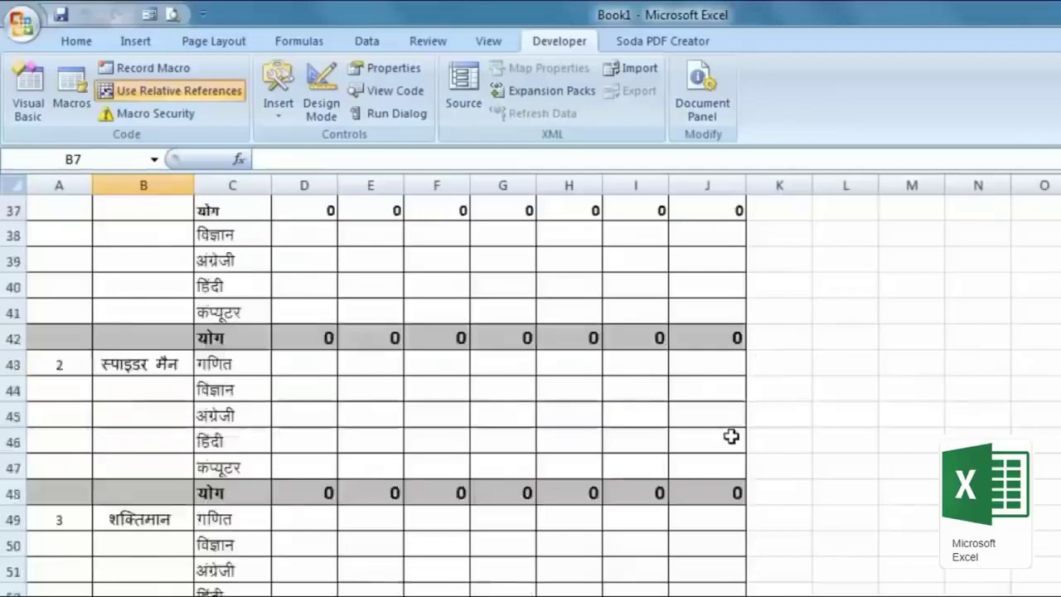
{"action": "scroll", "coordinate": [431, 369], "scroll_direction": "down", "scroll_amount": 8}
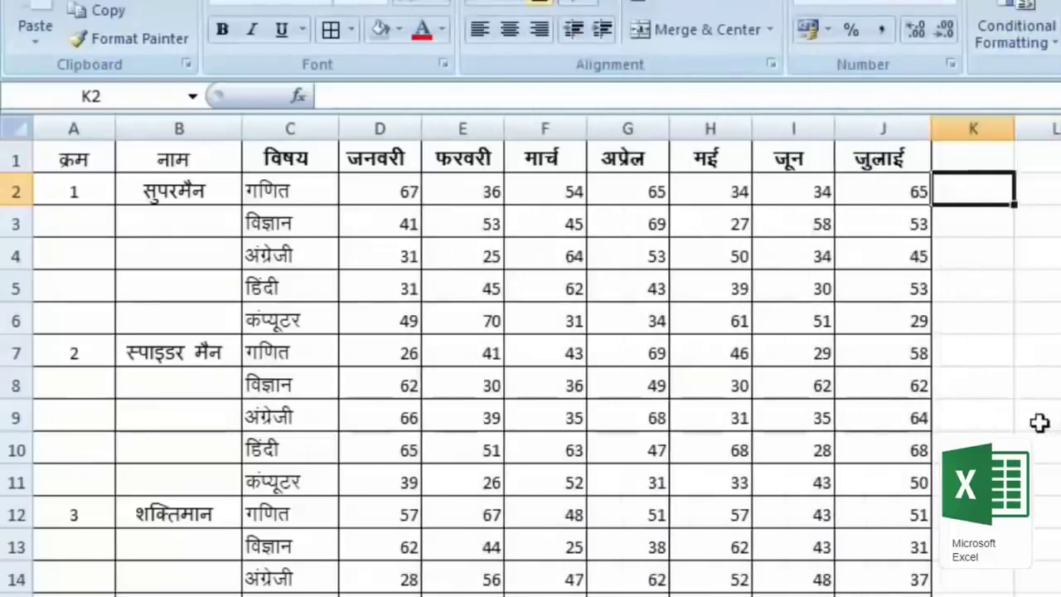
{"action": "scroll", "coordinate": [318, 493], "scroll_direction": "down", "scroll_amount": 5}
{"action": "scroll", "coordinate": [317, 494], "scroll_direction": "up", "scroll_amount": 5}
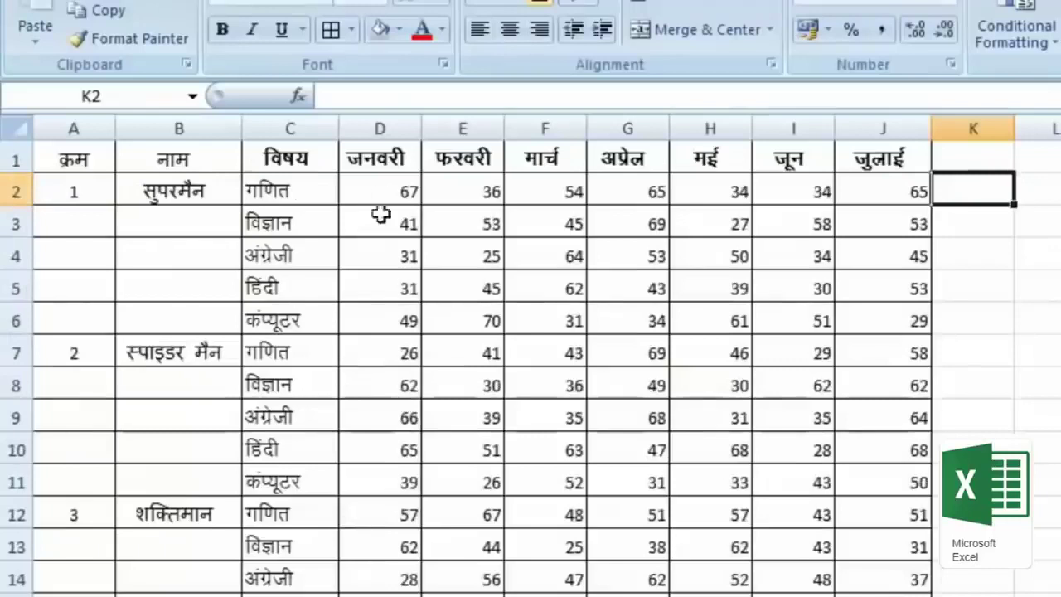
{"action": "left_click", "coordinate": [147, 194]}
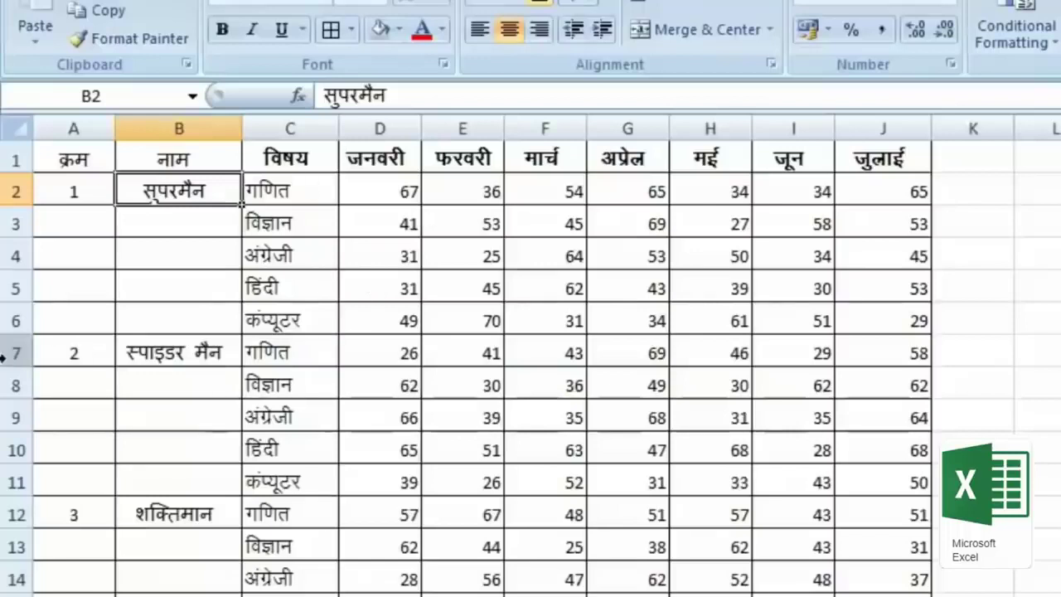
{"action": "key", "text": "Right"}
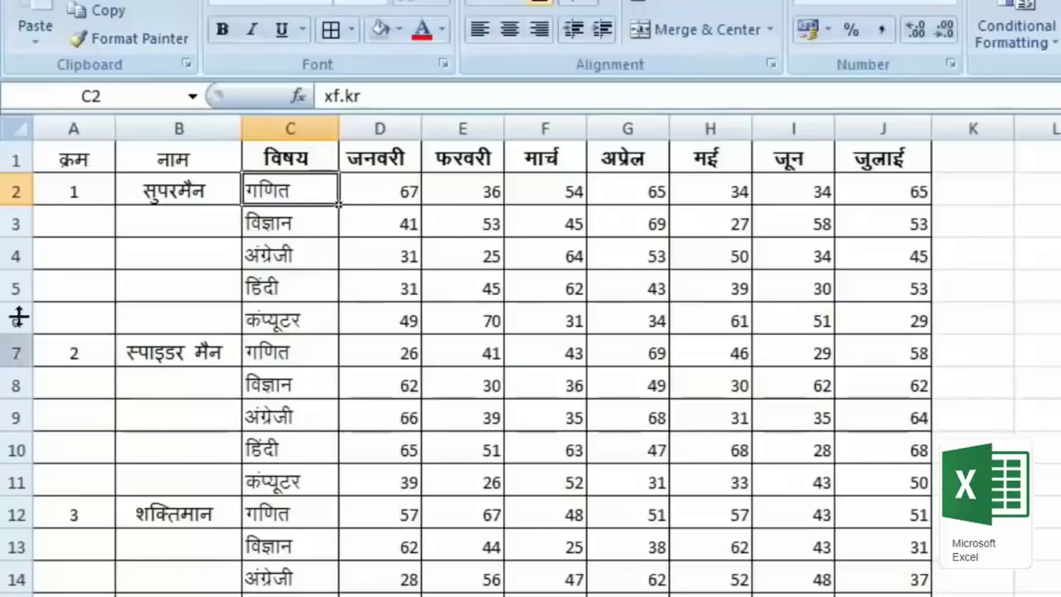
{"action": "right_click", "coordinate": [13, 353]}
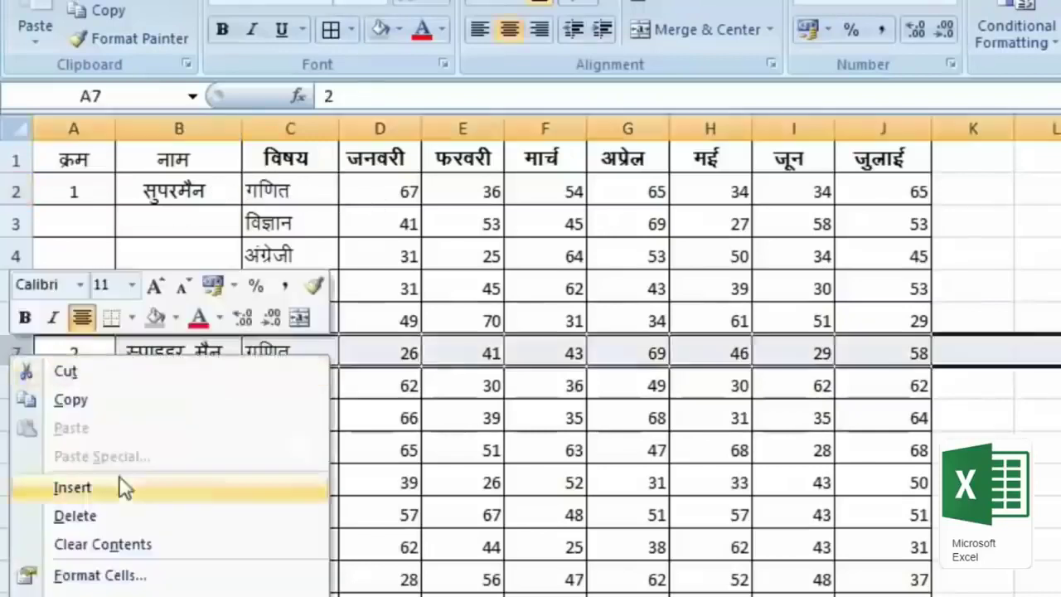
{"action": "left_click", "coordinate": [122, 488]}
{"action": "left_click", "coordinate": [305, 352]}
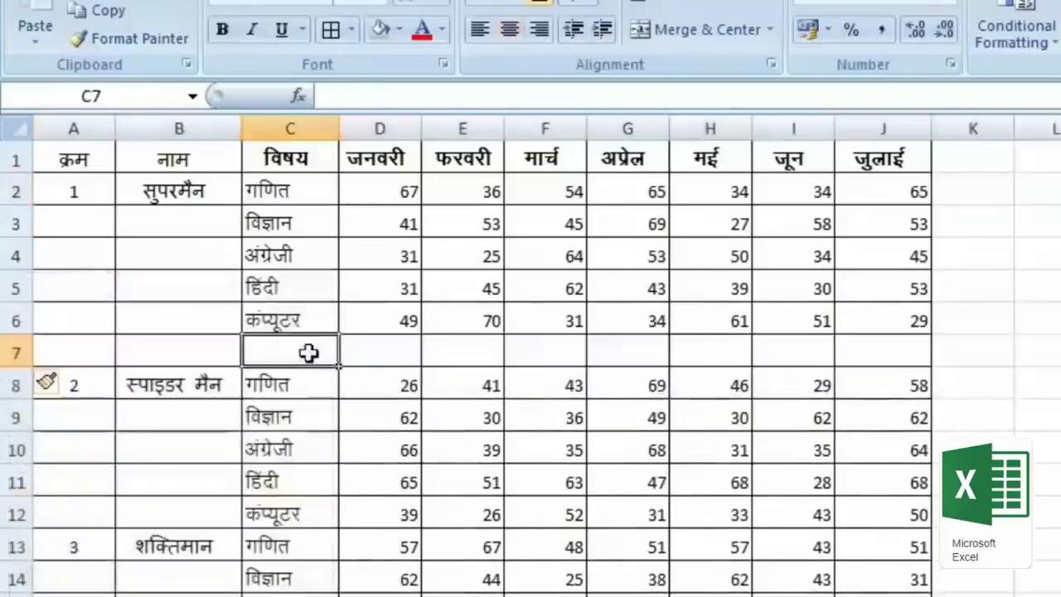
{"action": "left_click", "coordinate": [401, 356]}
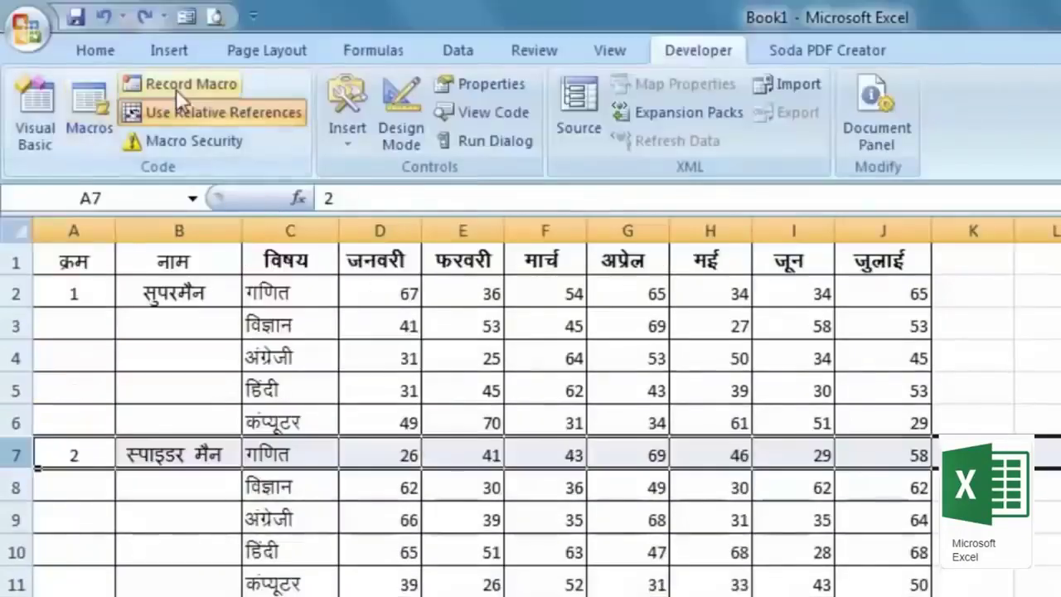
Step: From cell A2, start recording a macro named sum with the shortcut Ctrl+Shift+L
{"action": "left_click", "coordinate": [154, 294]}
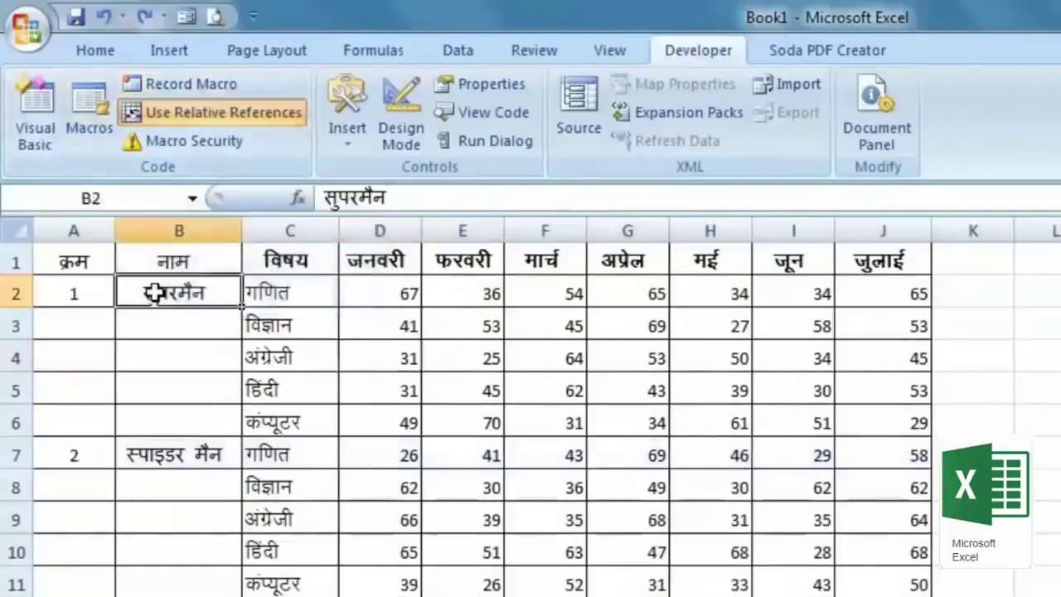
{"action": "left_click", "coordinate": [66, 294]}
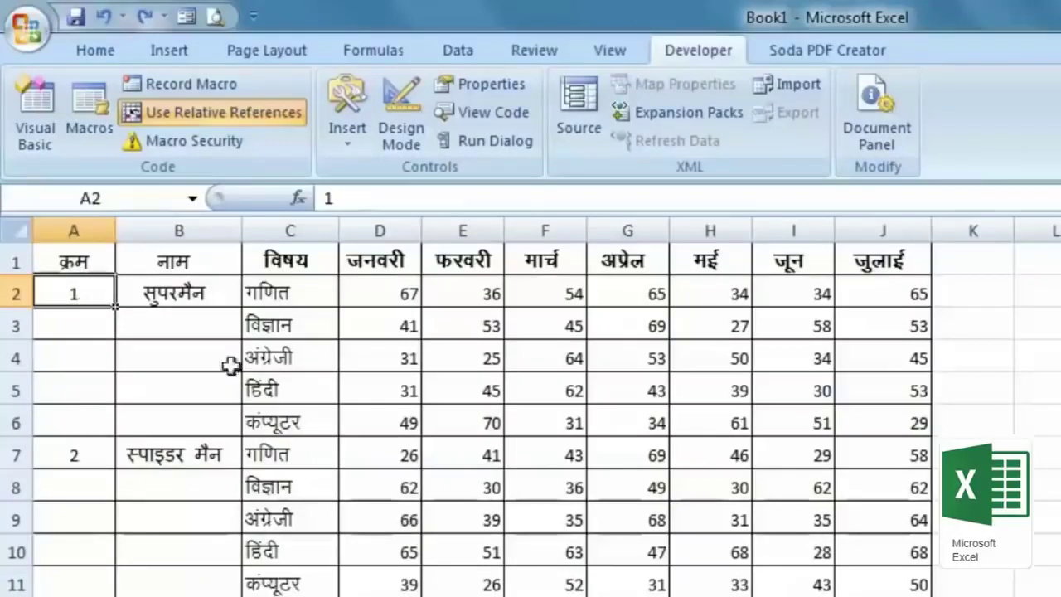
{"action": "left_click", "coordinate": [176, 81]}
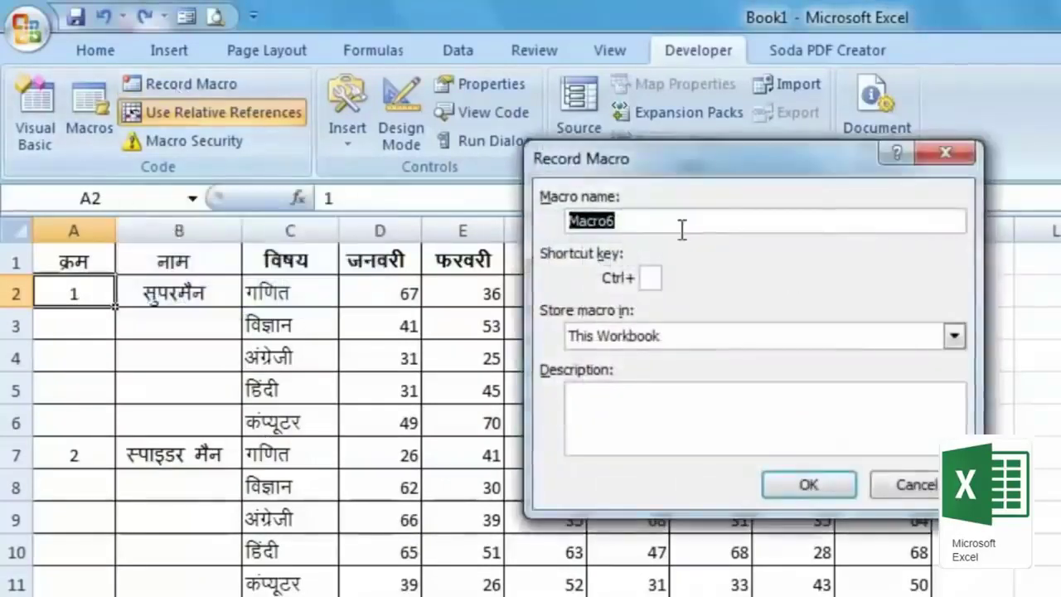
{"action": "type", "text": "sum"}
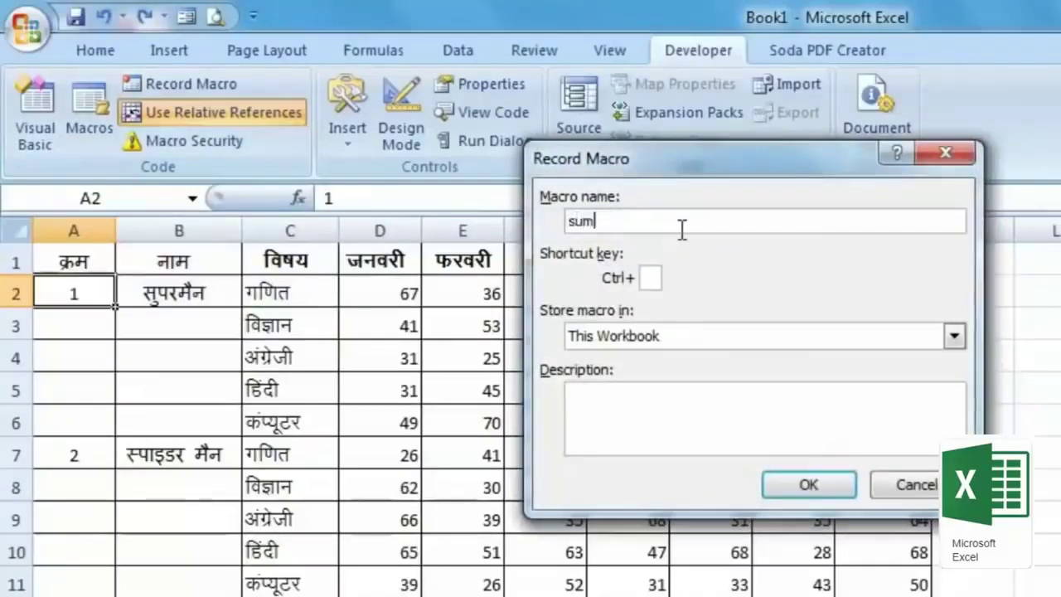
{"action": "left_click", "coordinate": [652, 279]}
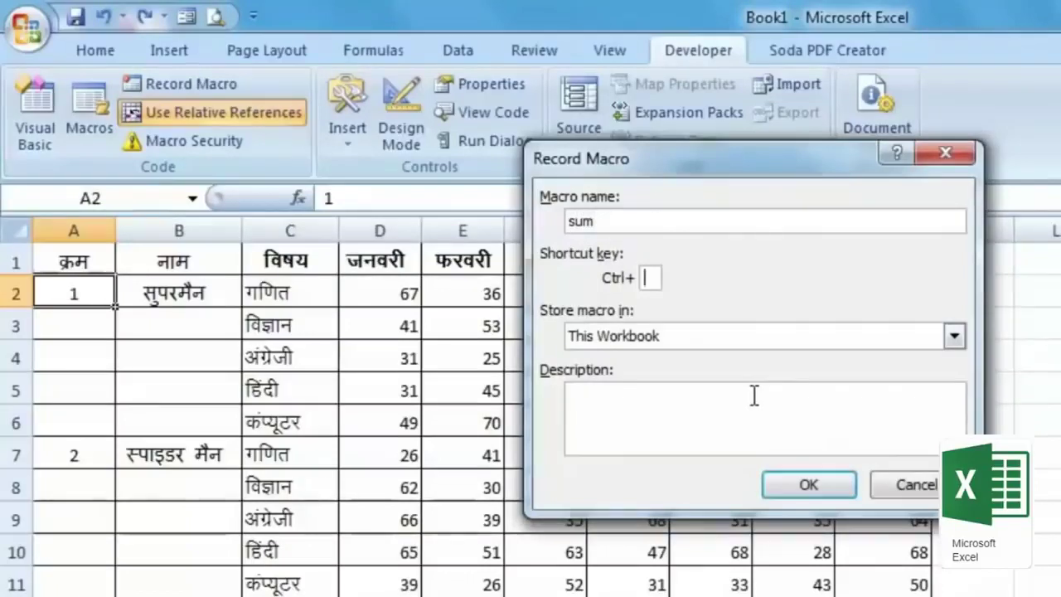
{"action": "type", "text": "L"}
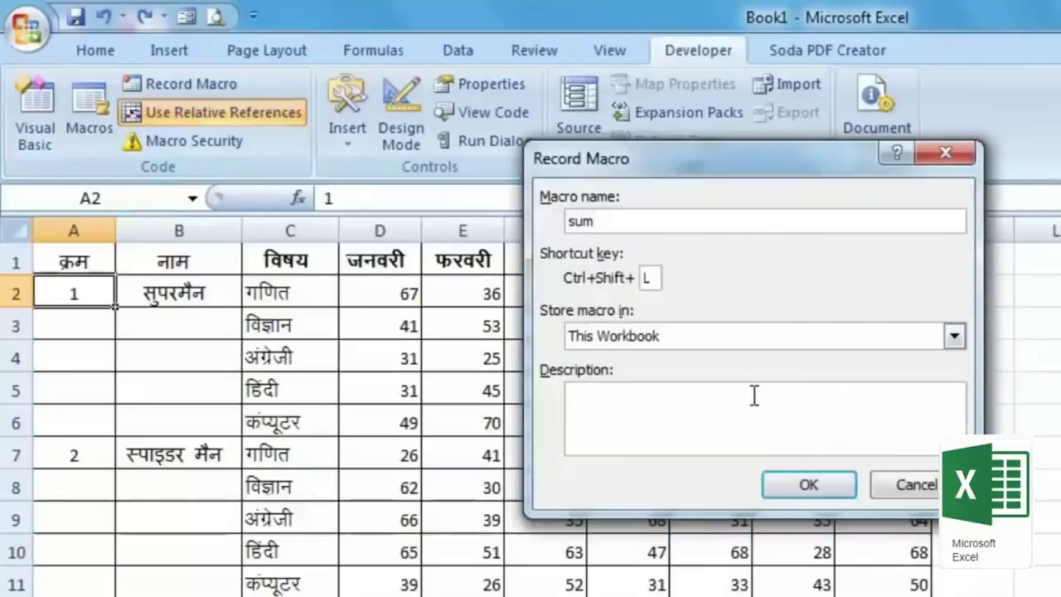
{"action": "left_click", "coordinate": [810, 486]}
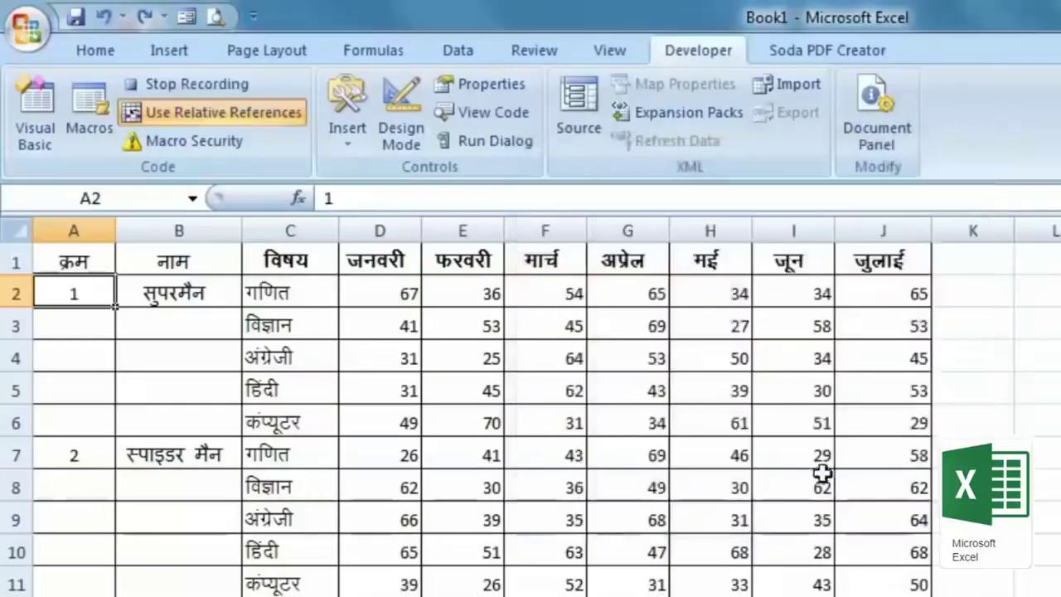
Step: Insert a blank row 7 above स्पाइडर मैन and label it योग in C7
{"action": "key", "text": "Down"}
{"action": "key", "text": "Down"}
{"action": "key", "text": "Down"}
{"action": "key", "text": "Down"}
{"action": "key", "text": "Down"}
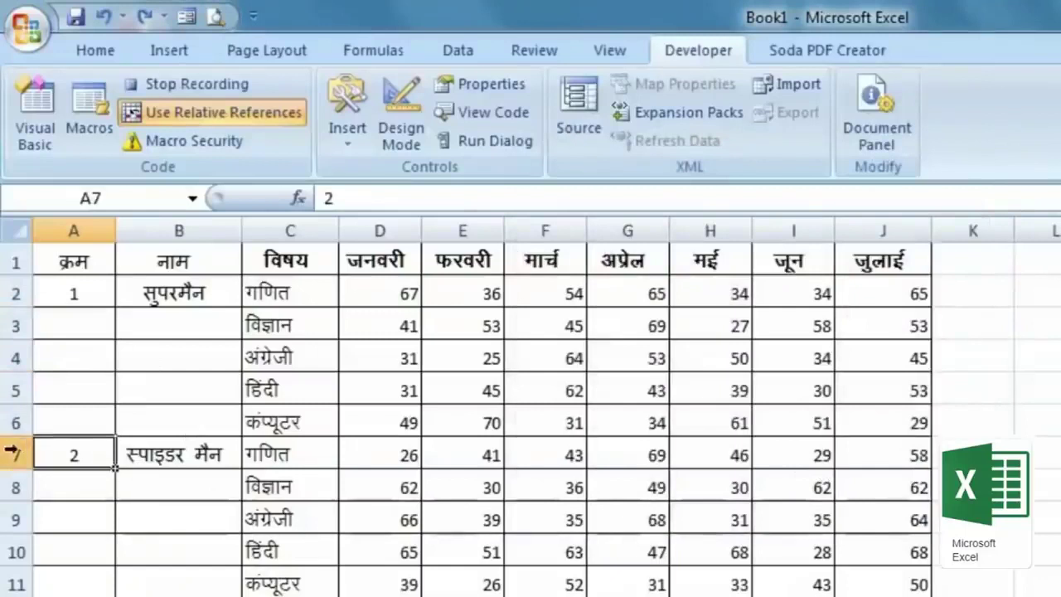
{"action": "right_click", "coordinate": [12, 450]}
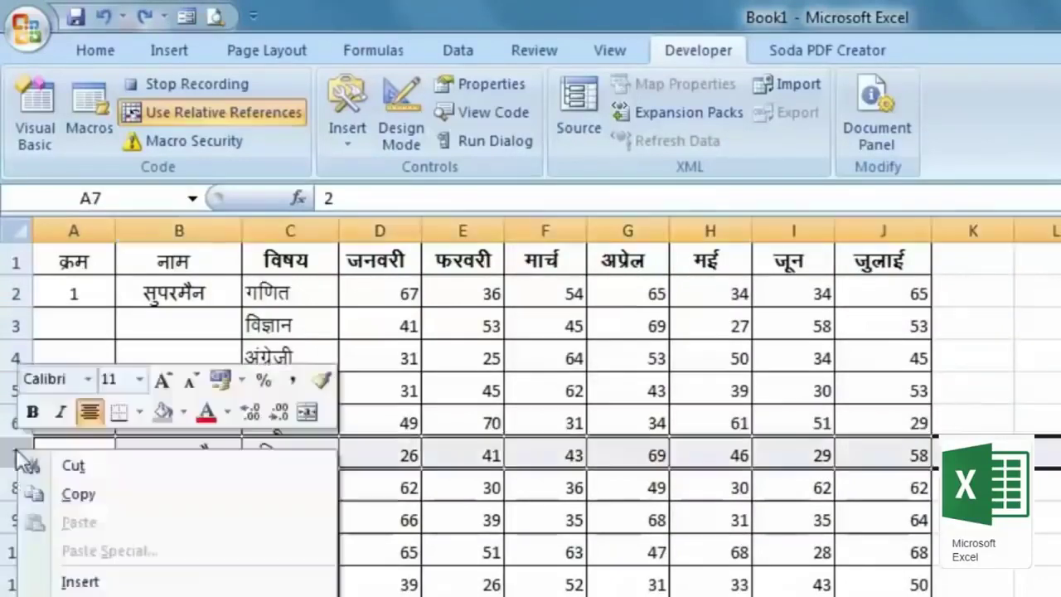
{"action": "left_click", "coordinate": [133, 586]}
{"action": "left_click", "coordinate": [312, 455]}
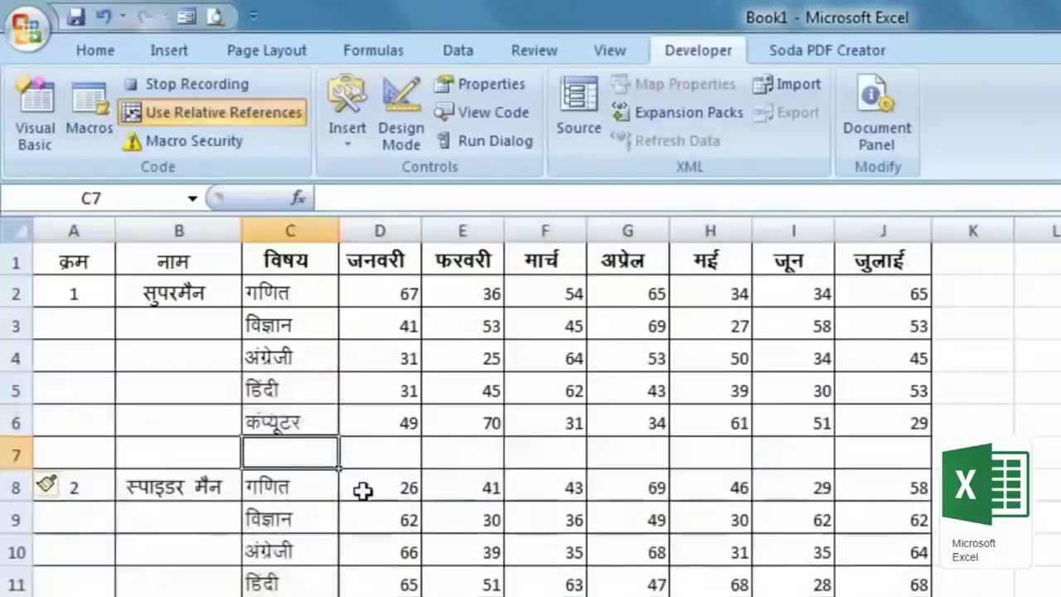
{"action": "type", "text": ";ksx"}
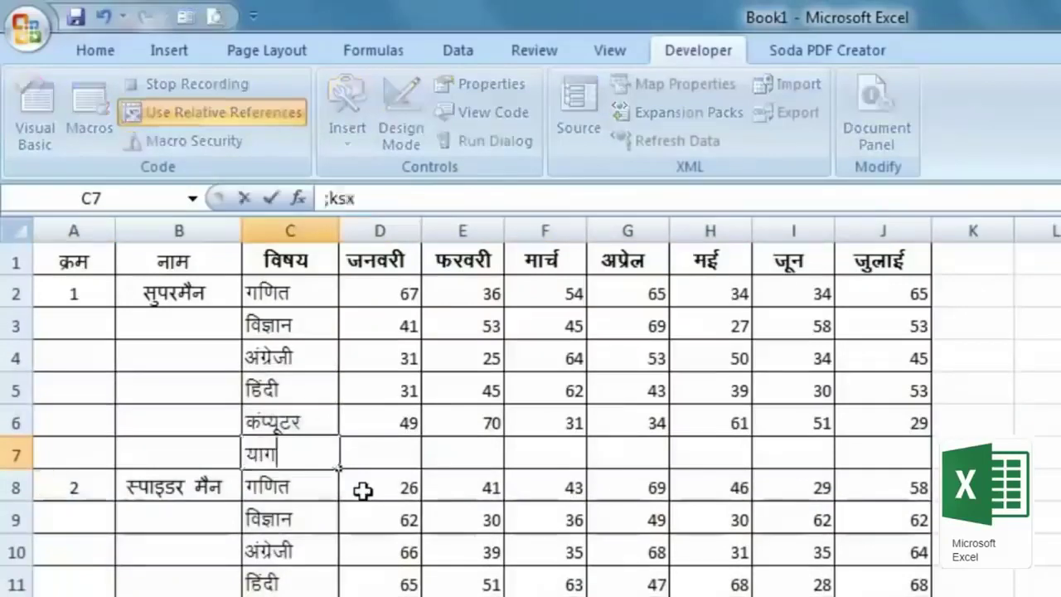
{"action": "key", "text": "Tab"}
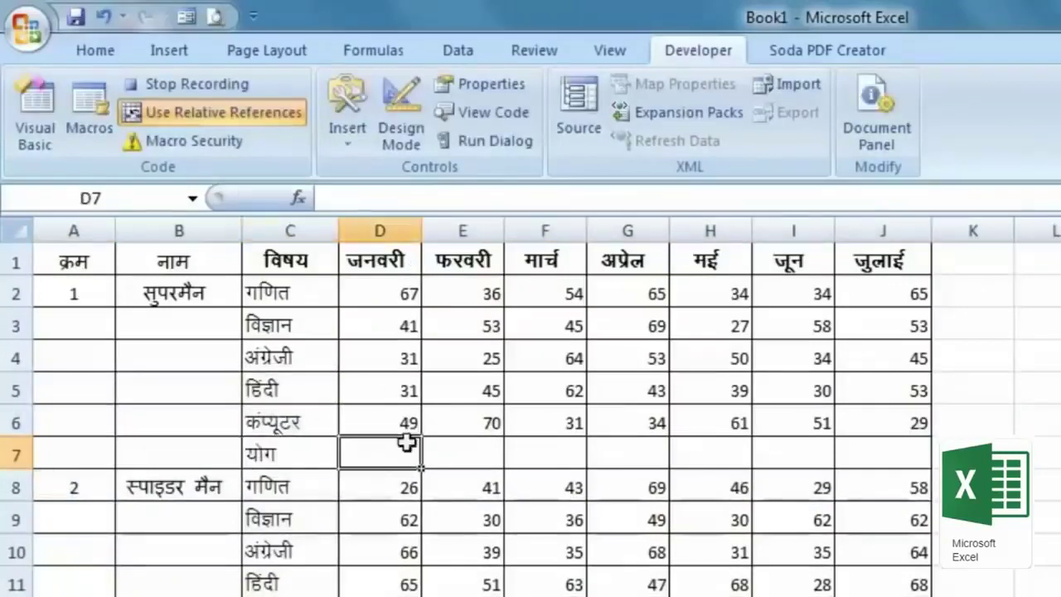
Step: AutoSum the subject marks into D7, fill across to J7, and make row 7 bold
{"action": "left_click", "coordinate": [95, 49]}
{"action": "key", "text": "alt+equal"}
{"action": "key", "text": "Return"}
{"action": "left_click", "coordinate": [412, 462]}
{"action": "left_click_drag", "start_coordinate": [412, 462], "coordinate": [928, 469]}
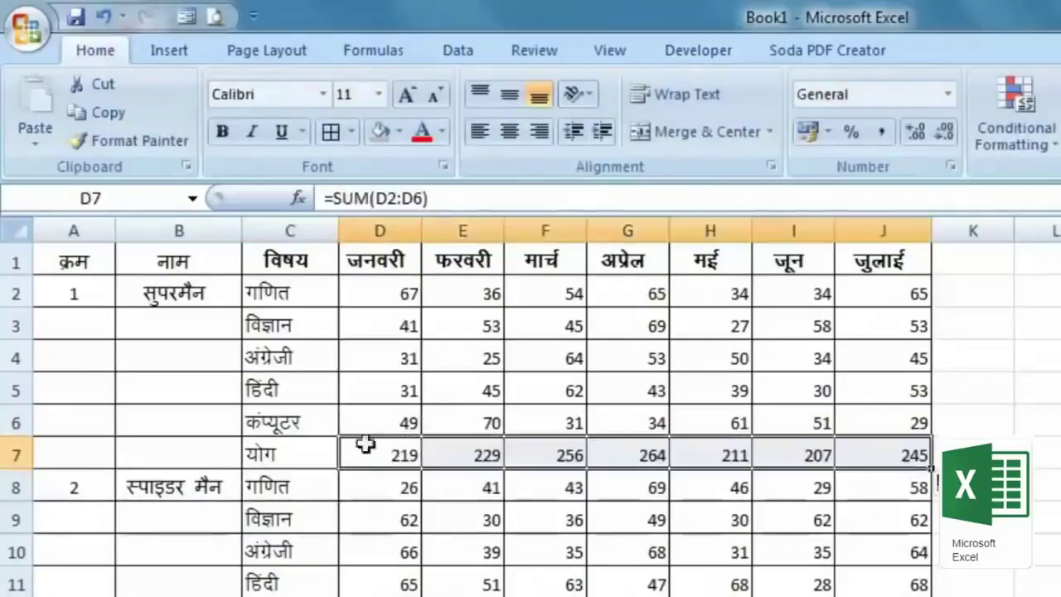
{"action": "left_click", "coordinate": [17, 454]}
{"action": "left_click", "coordinate": [222, 132]}
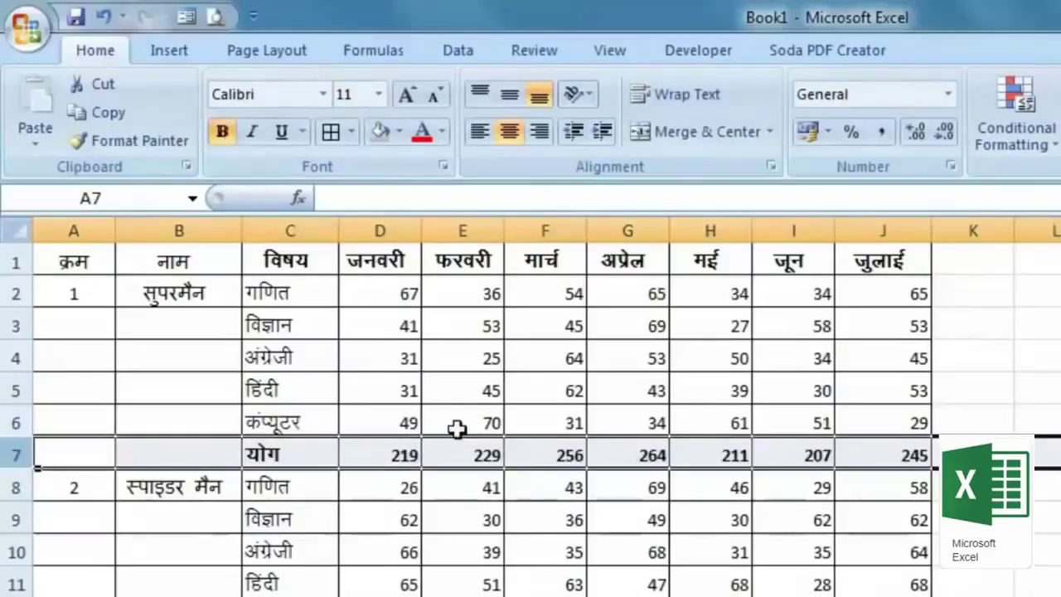
{"action": "left_click", "coordinate": [903, 452]}
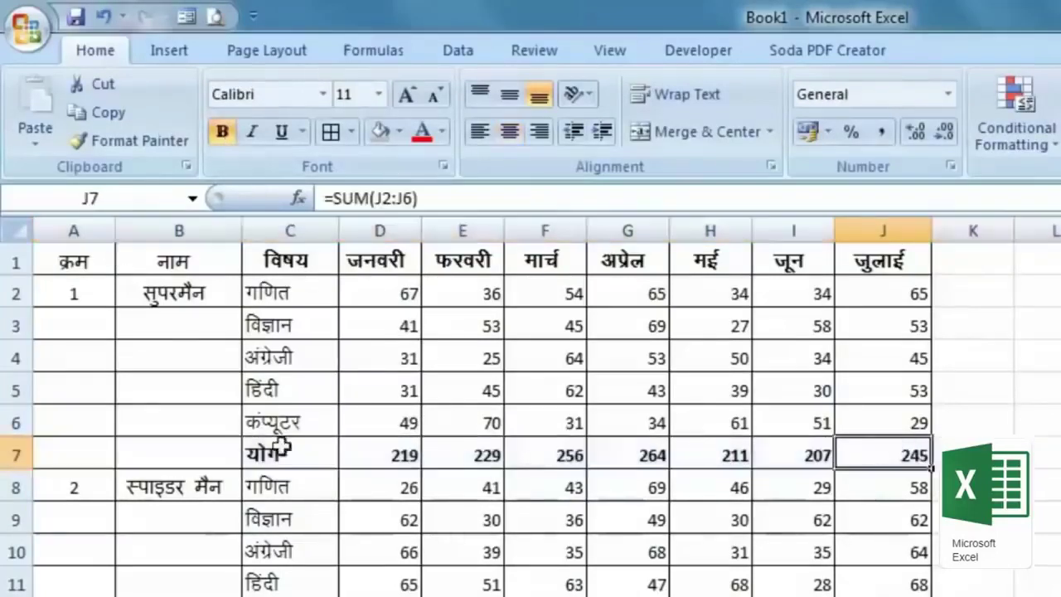
{"action": "left_click", "coordinate": [699, 51]}
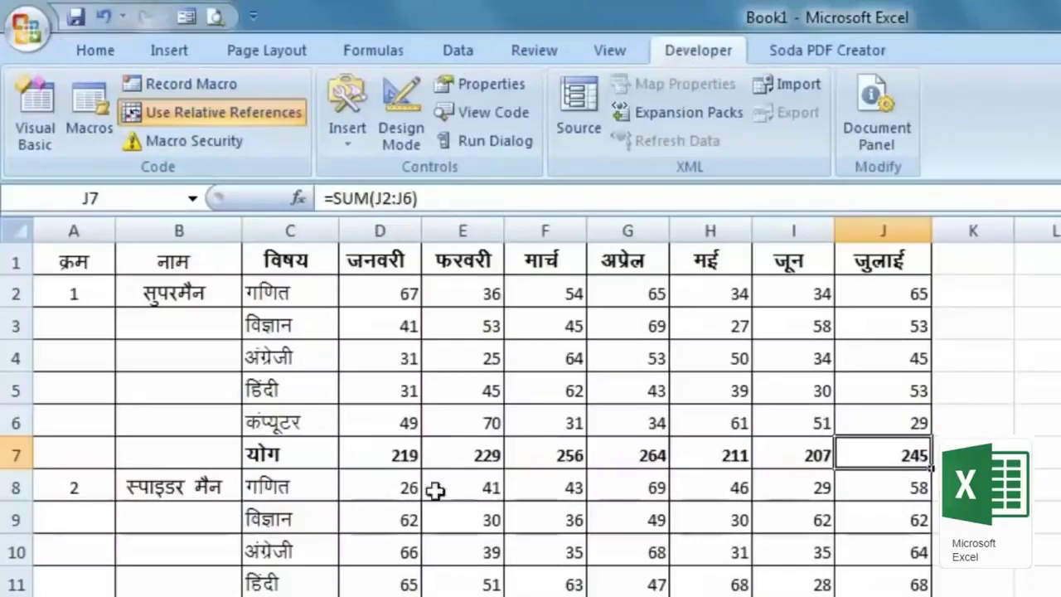
Step: Run the sum macro for the second person from cell A8
{"action": "left_click", "coordinate": [83, 488]}
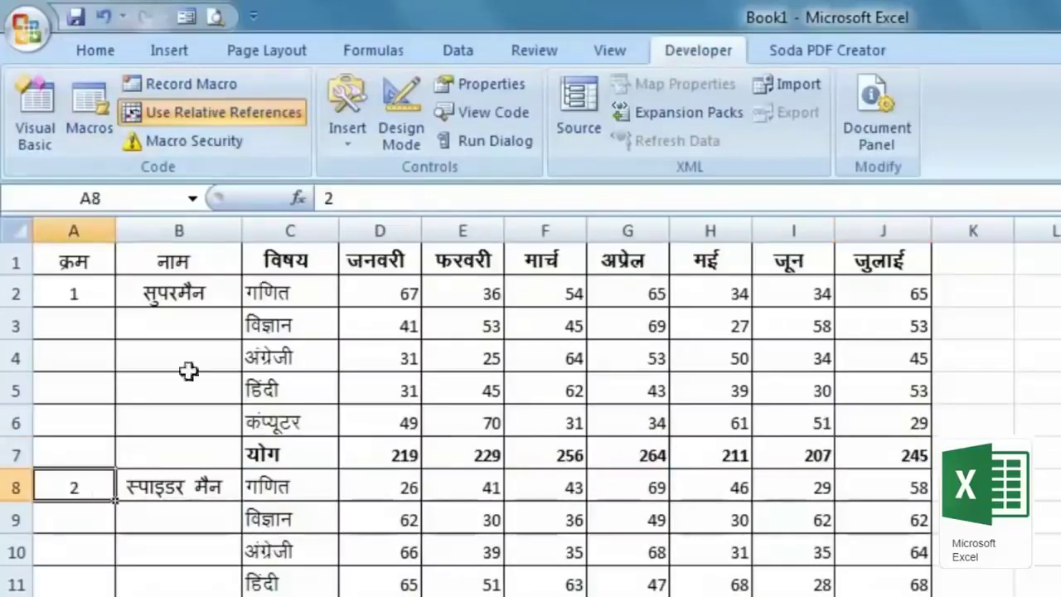
{"action": "left_click", "coordinate": [88, 130]}
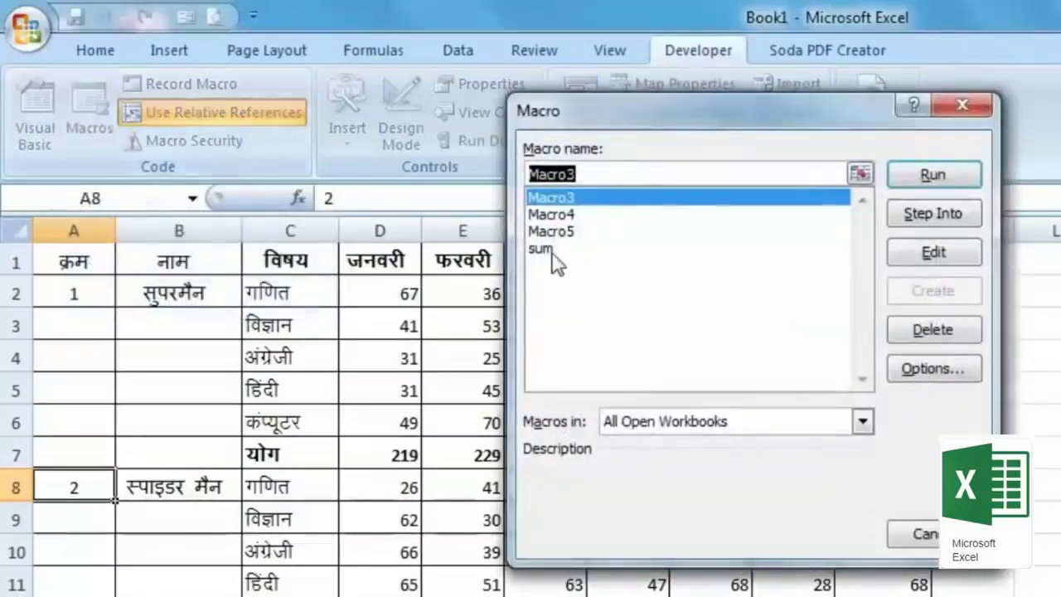
{"action": "left_click", "coordinate": [543, 249]}
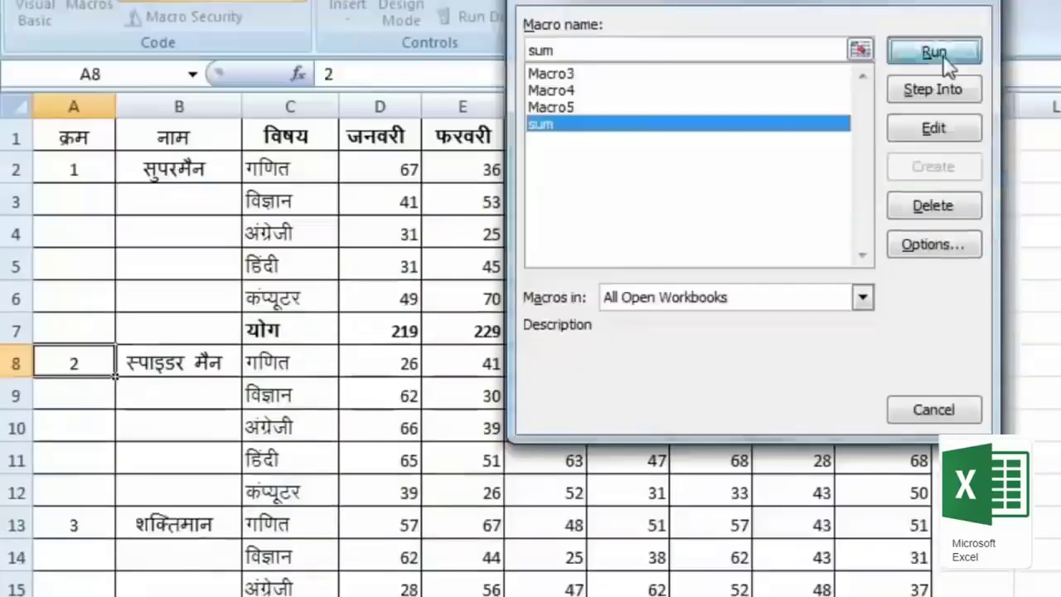
{"action": "left_click", "coordinate": [934, 175]}
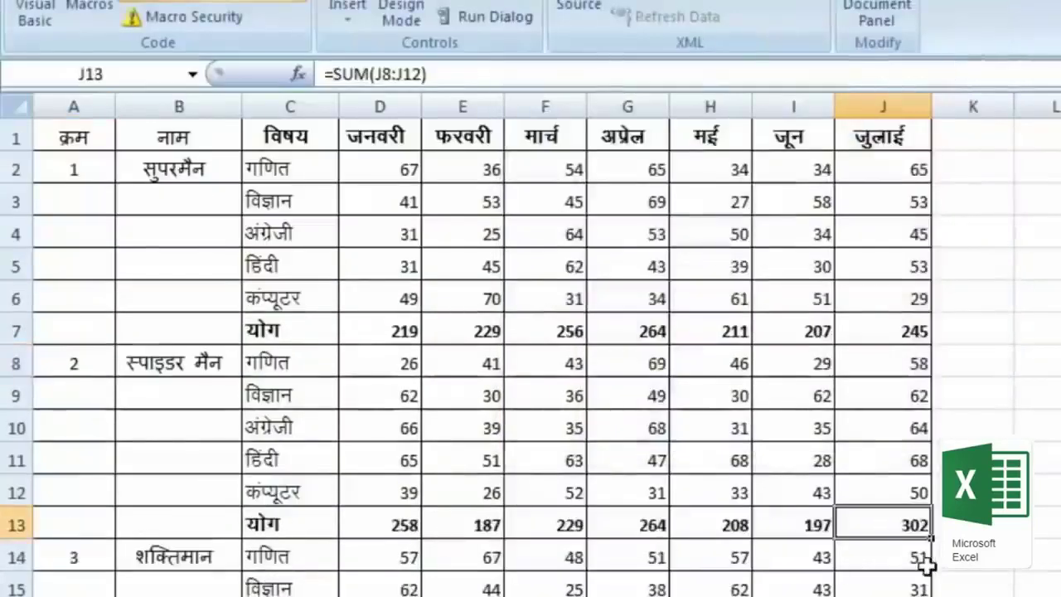
Step: Replay the totals macro with Ctrl+Q for the third, fourth and fifth people
{"action": "left_click", "coordinate": [79, 551]}
{"action": "scroll", "coordinate": [450, 561], "scroll_direction": "down", "scroll_amount": 2}
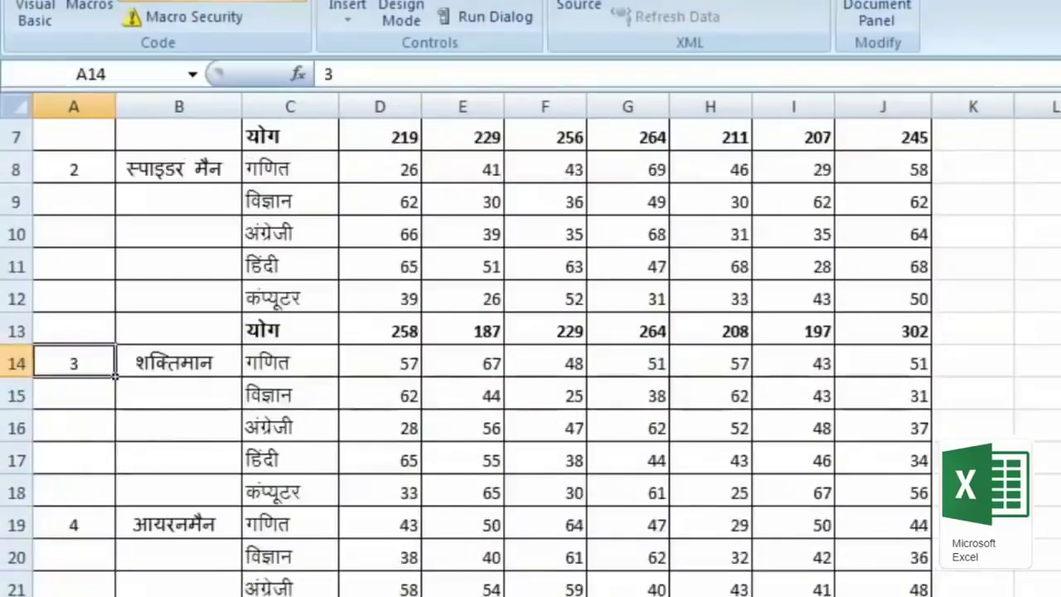
{"action": "key", "text": "ctrl+q"}
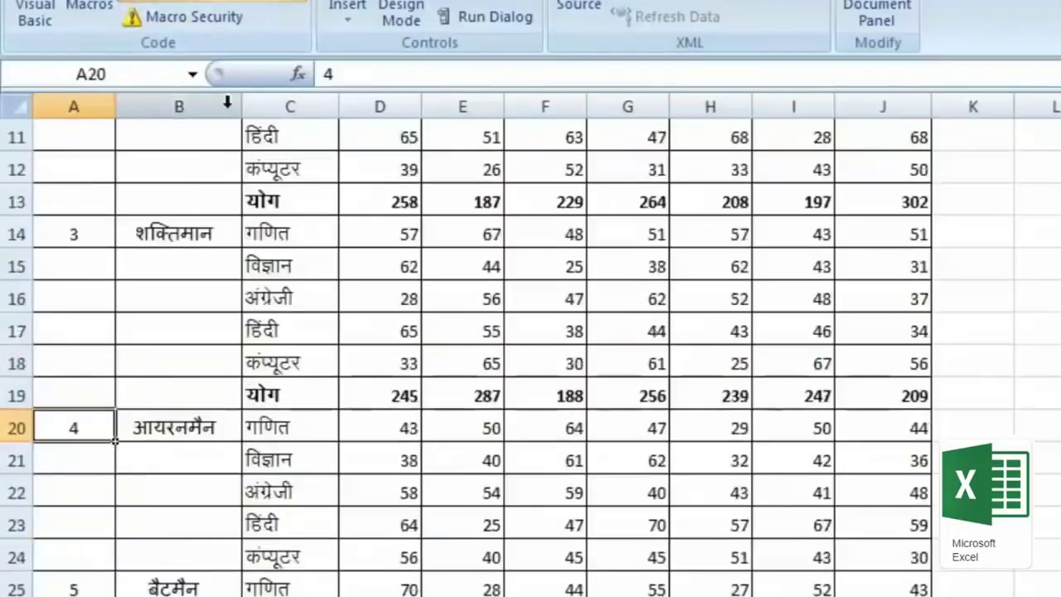
{"action": "key", "text": "ctrl+q"}
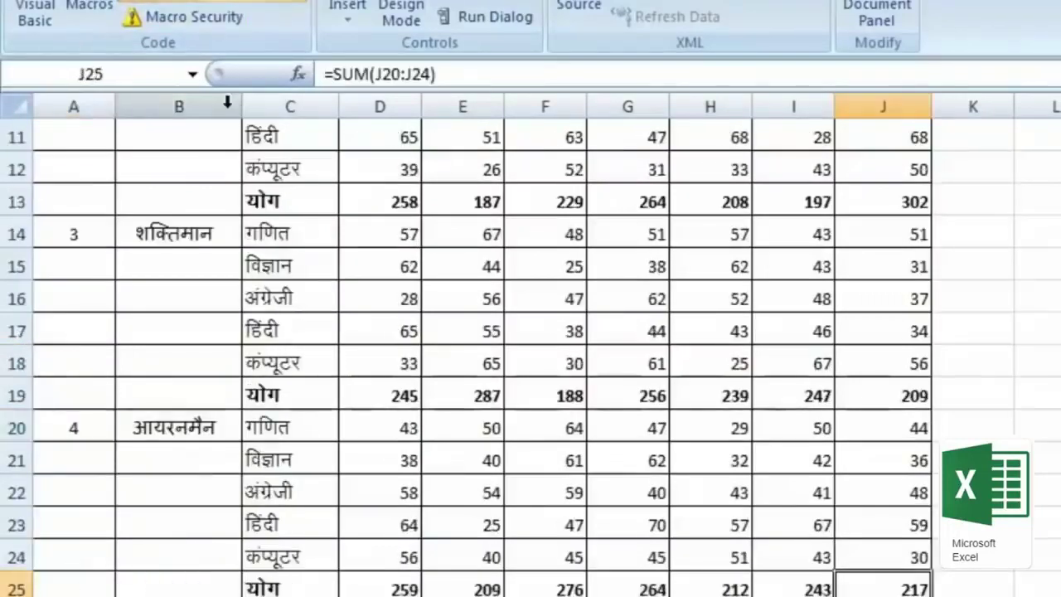
{"action": "scroll", "coordinate": [118, 124], "scroll_direction": "down", "scroll_amount": 2}
{"action": "left_click", "coordinate": [87, 429]}
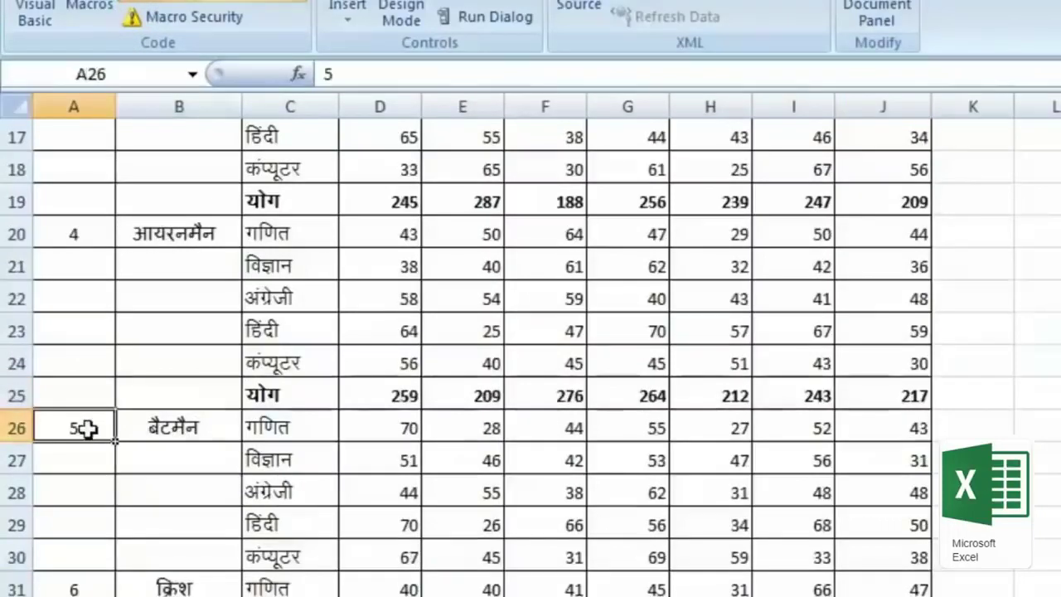
{"action": "key", "text": "ctrl+q"}
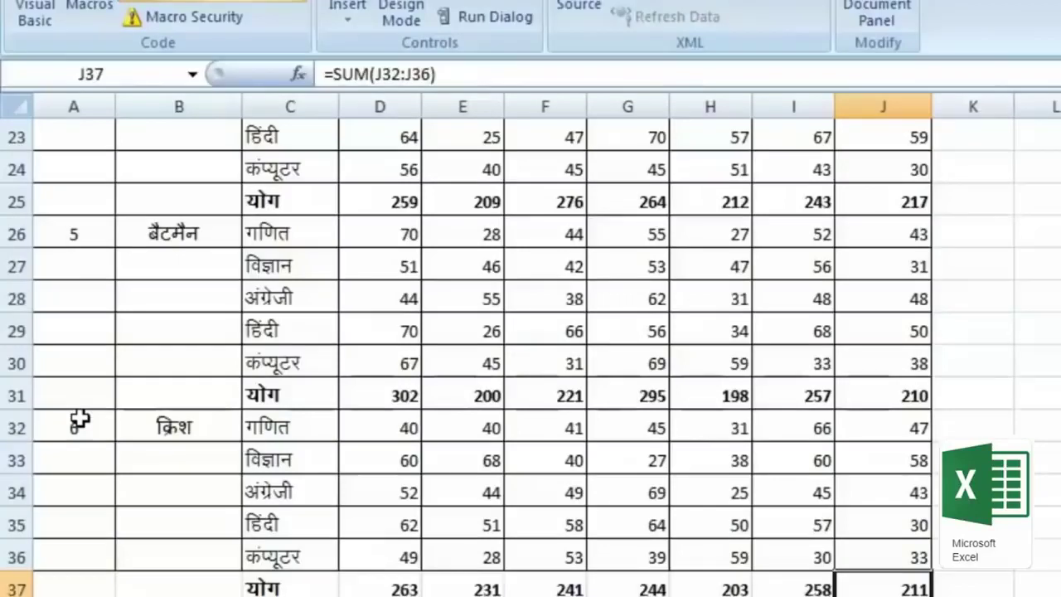
{"action": "scroll", "coordinate": [260, 547], "scroll_direction": "up", "scroll_amount": 8}
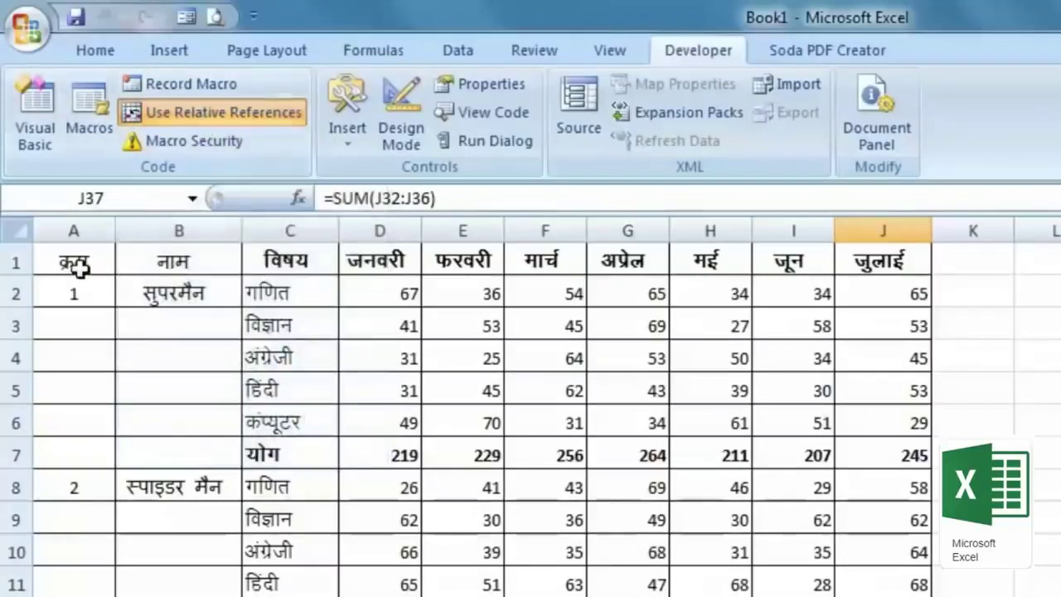
Step: Record Macro7 with fixed references, inserting a blank row at row 5
{"action": "left_click", "coordinate": [206, 114]}
{"action": "left_click", "coordinate": [104, 298]}
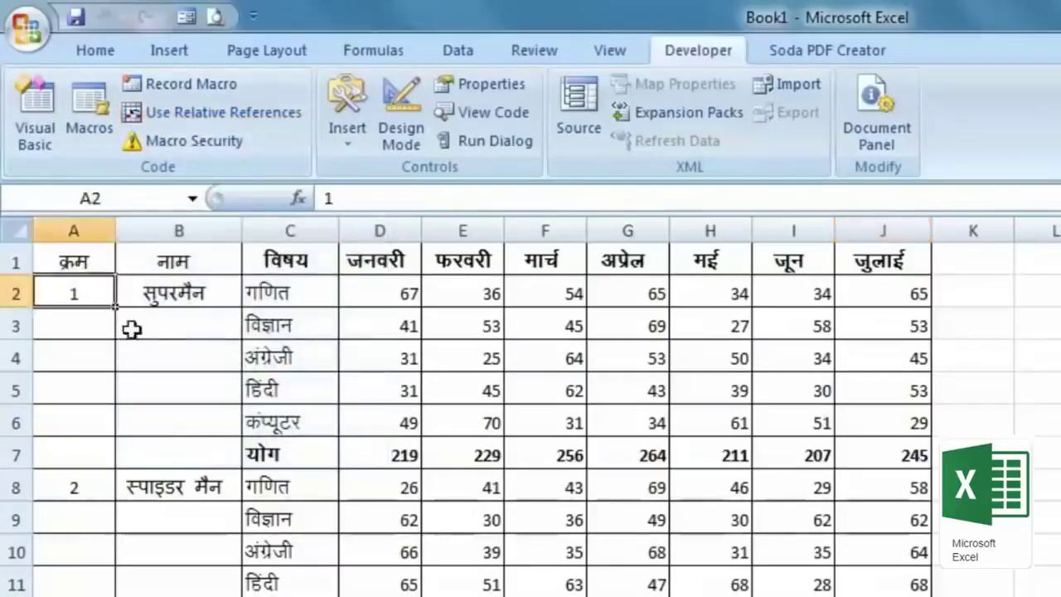
{"action": "left_click", "coordinate": [85, 257]}
{"action": "left_click", "coordinate": [232, 87]}
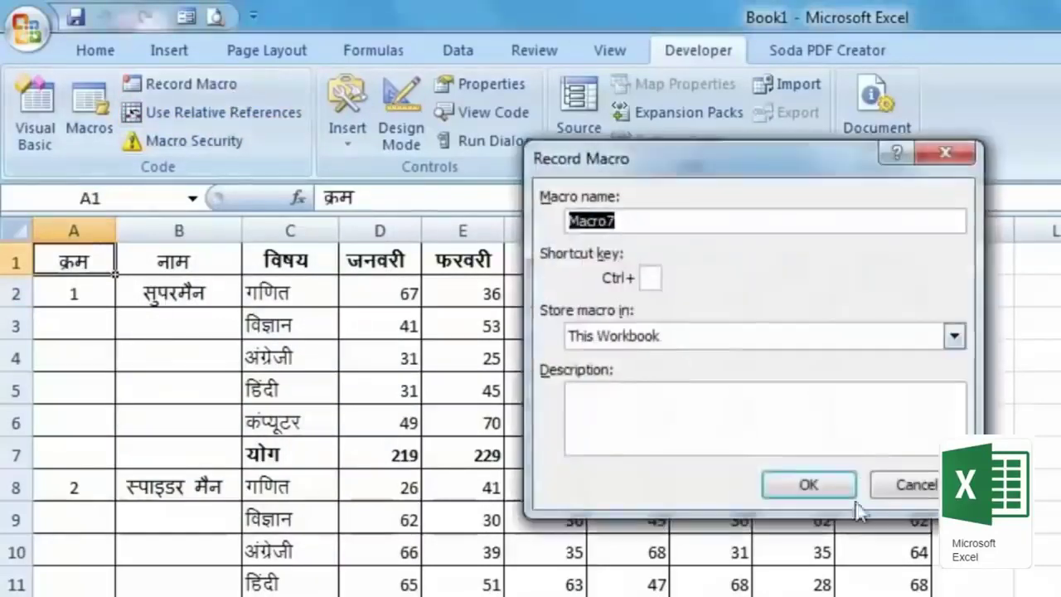
{"action": "left_click", "coordinate": [810, 486]}
{"action": "left_click", "coordinate": [15, 390]}
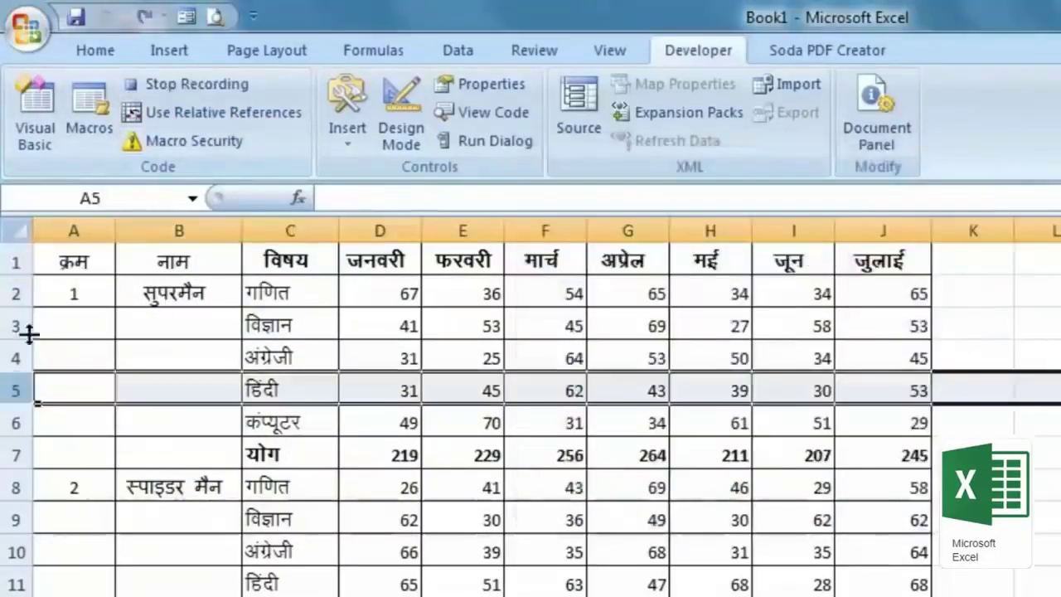
{"action": "right_click", "coordinate": [13, 388]}
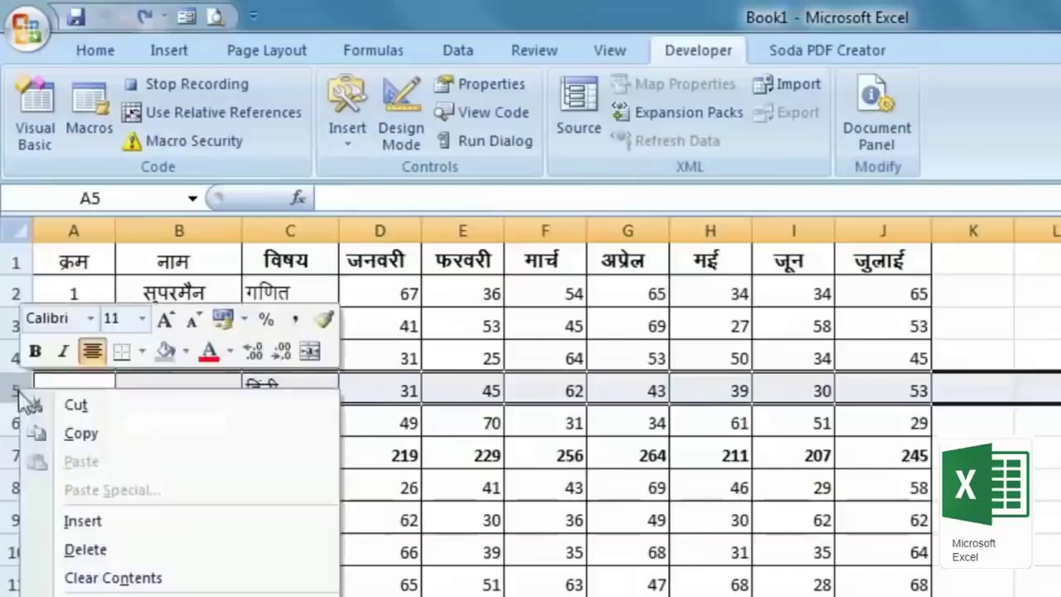
{"action": "left_click", "coordinate": [135, 520]}
{"action": "left_click", "coordinate": [166, 83]}
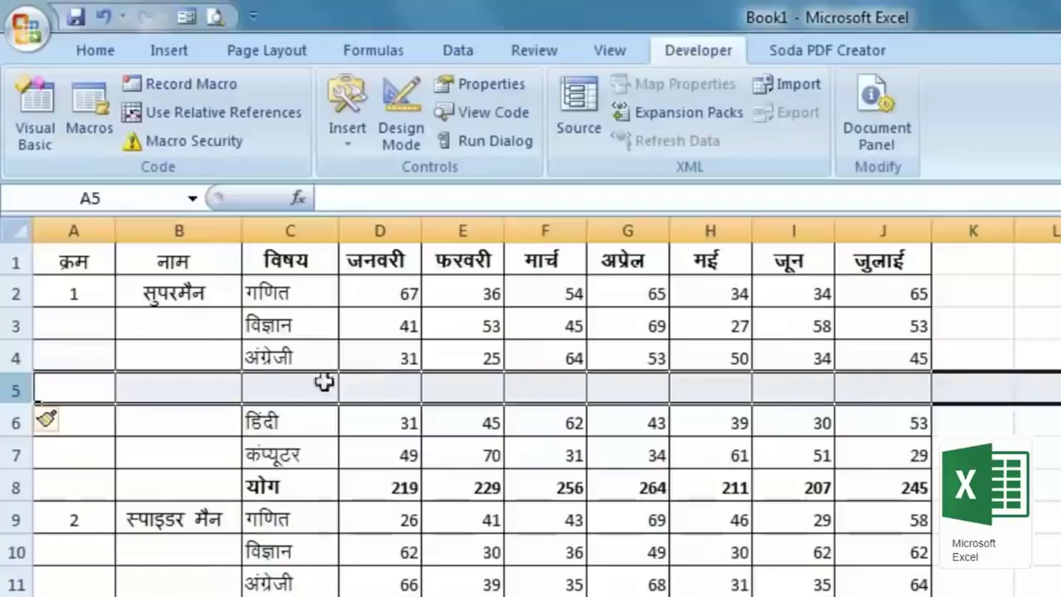
Step: Run Macro7 again to insert a second blank row at row 5
{"action": "left_click", "coordinate": [204, 334]}
{"action": "key", "text": "Left"}
{"action": "key", "text": "Down"}
{"action": "key", "text": "Down"}
{"action": "key", "text": "Down"}
{"action": "key", "text": "Down"}
{"action": "key", "text": "Down"}
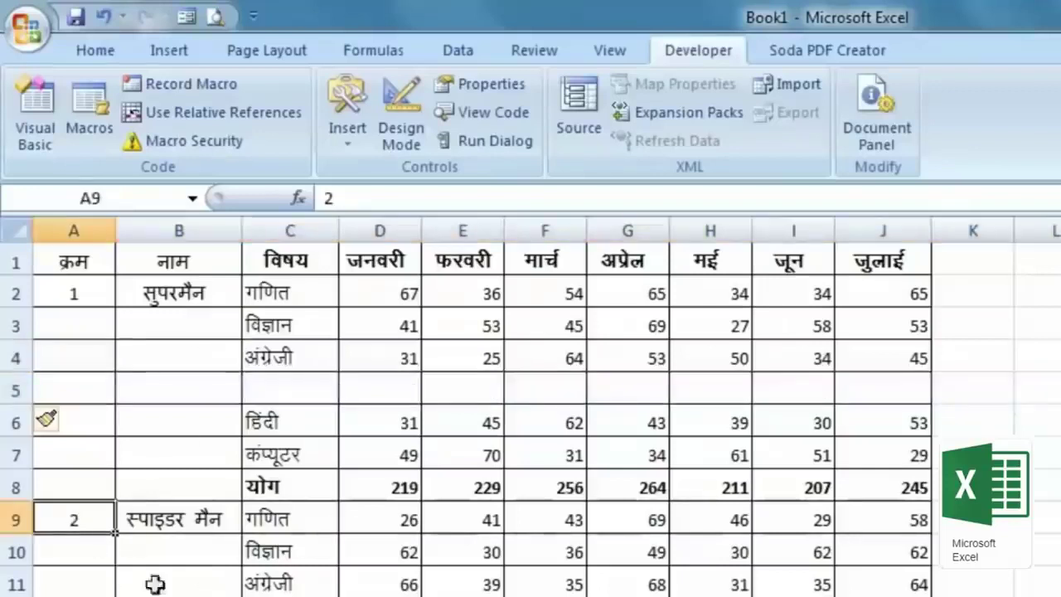
{"action": "left_click", "coordinate": [197, 79]}
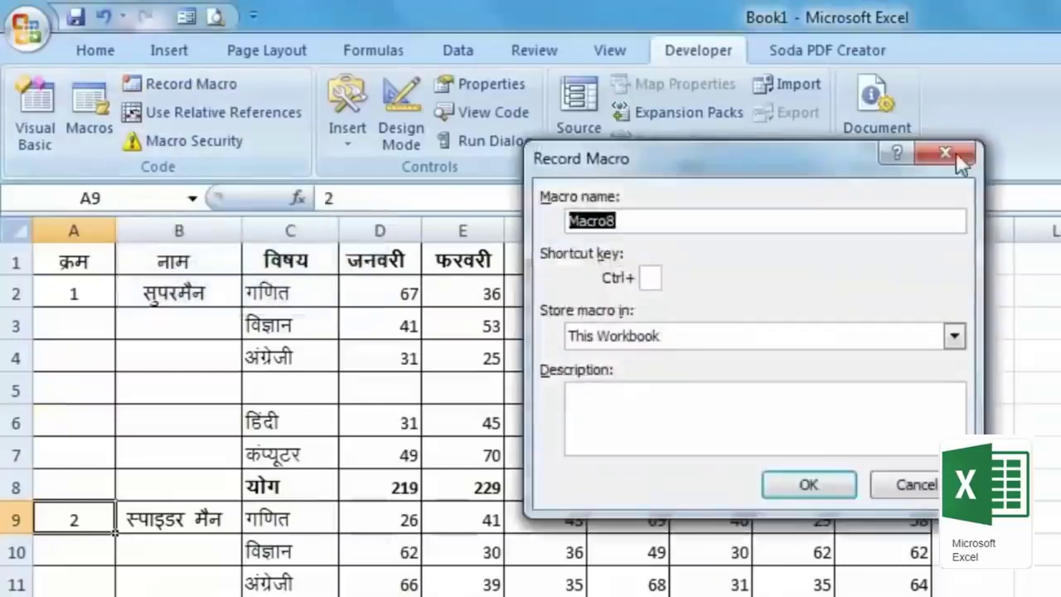
{"action": "left_click", "coordinate": [956, 156]}
{"action": "left_click", "coordinate": [98, 111]}
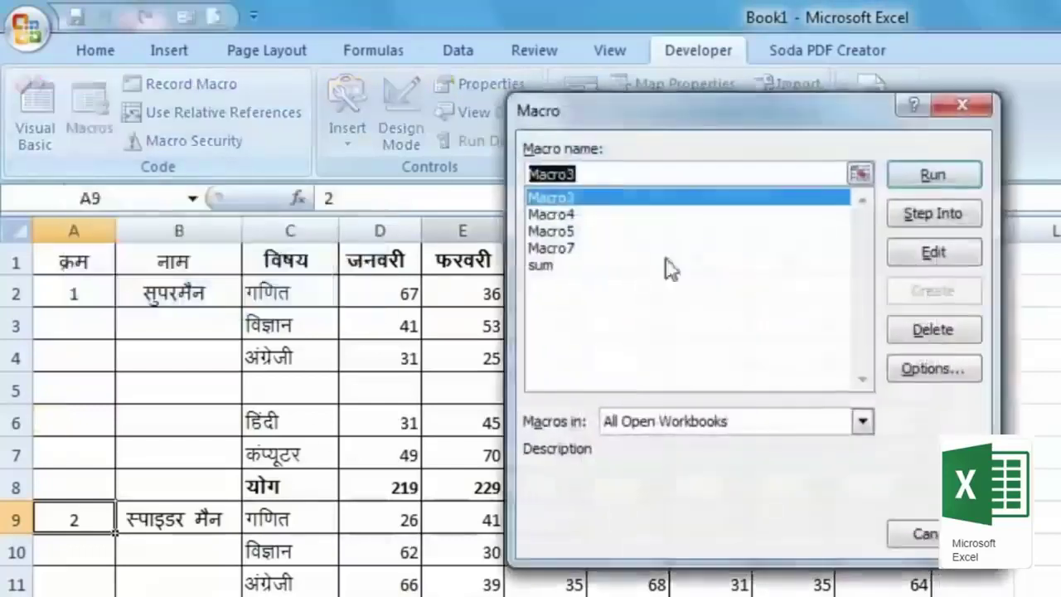
{"action": "left_click", "coordinate": [580, 248]}
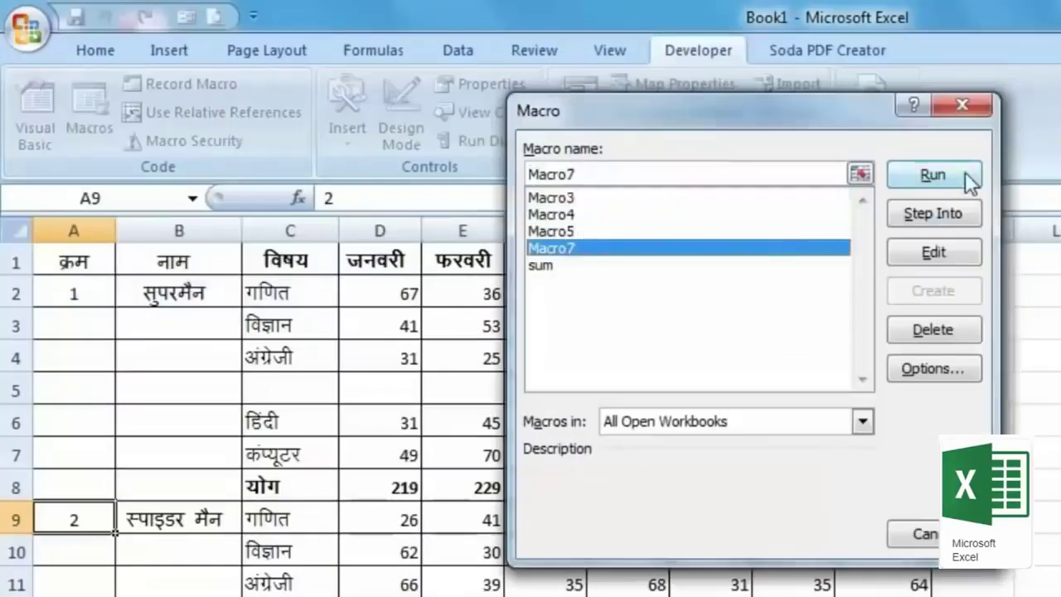
{"action": "left_click", "coordinate": [965, 172]}
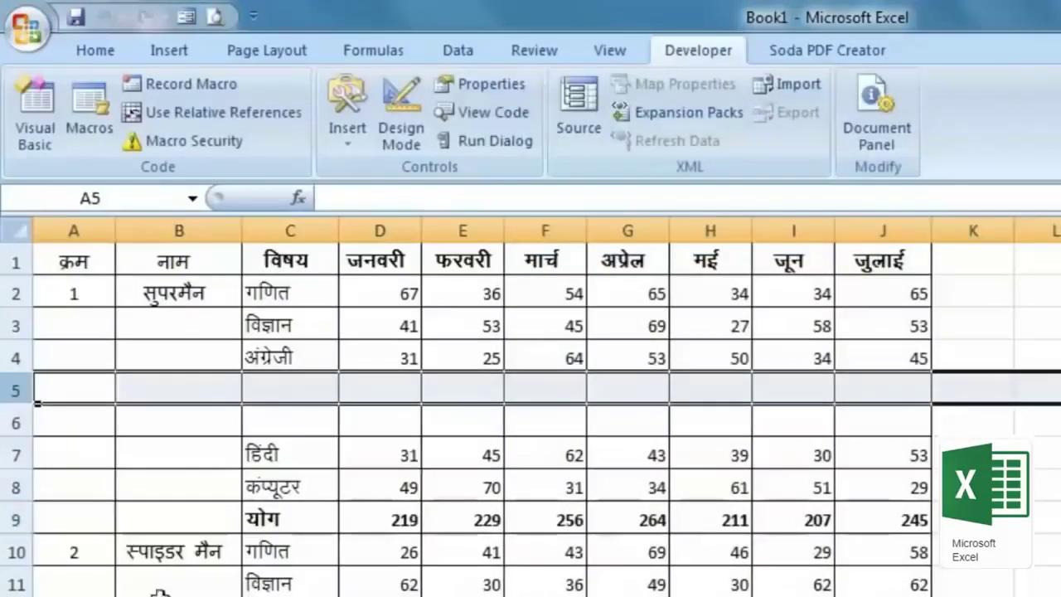
{"action": "left_click", "coordinate": [71, 556]}
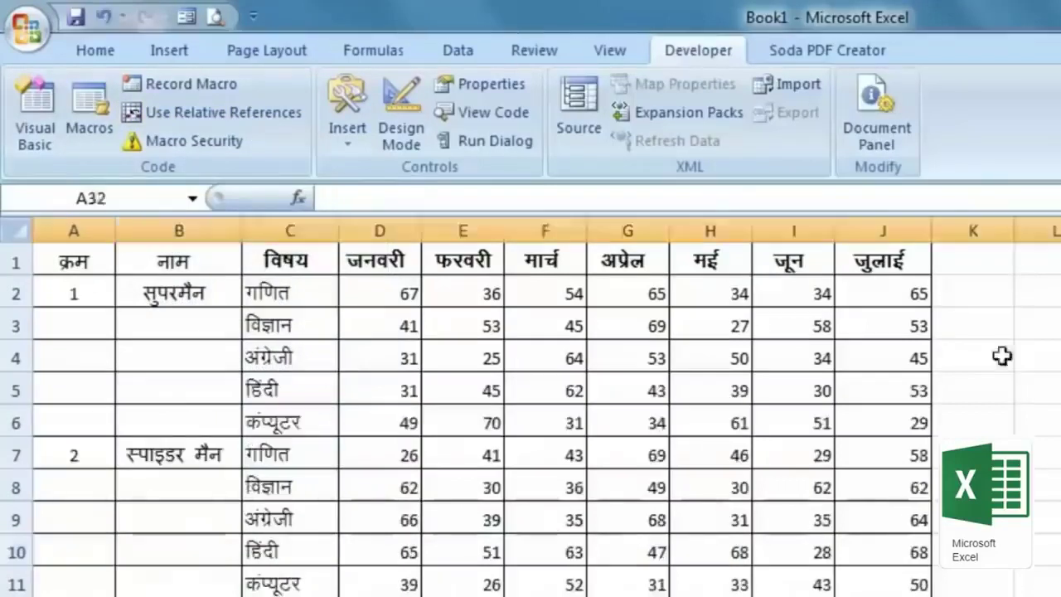
{"action": "left_click", "coordinate": [1006, 356]}
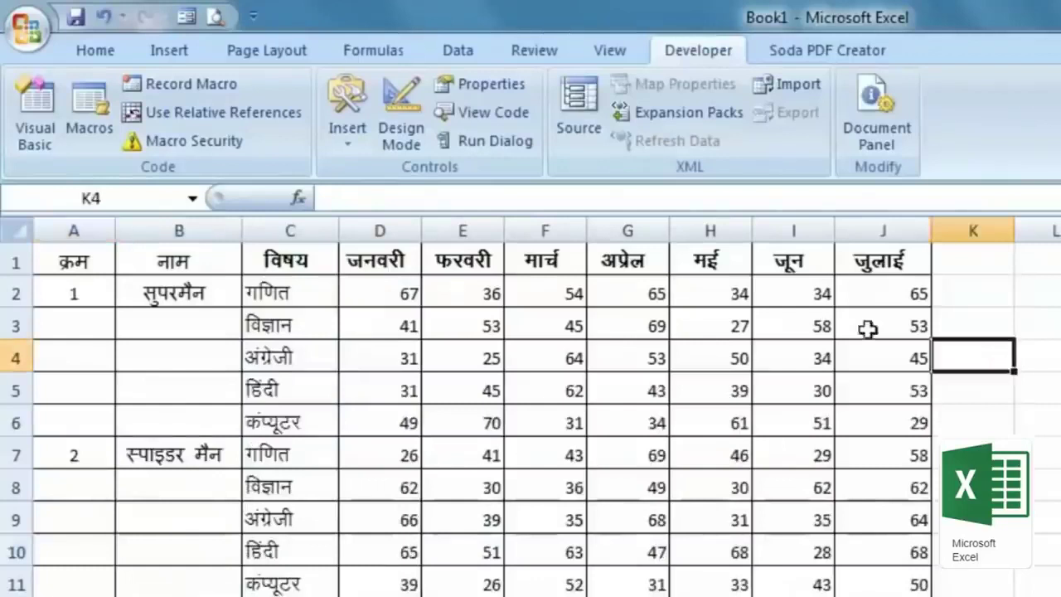
Step: Draw a form button over K2:M4 and assign the sum macro to it
{"action": "left_click", "coordinate": [354, 137]}
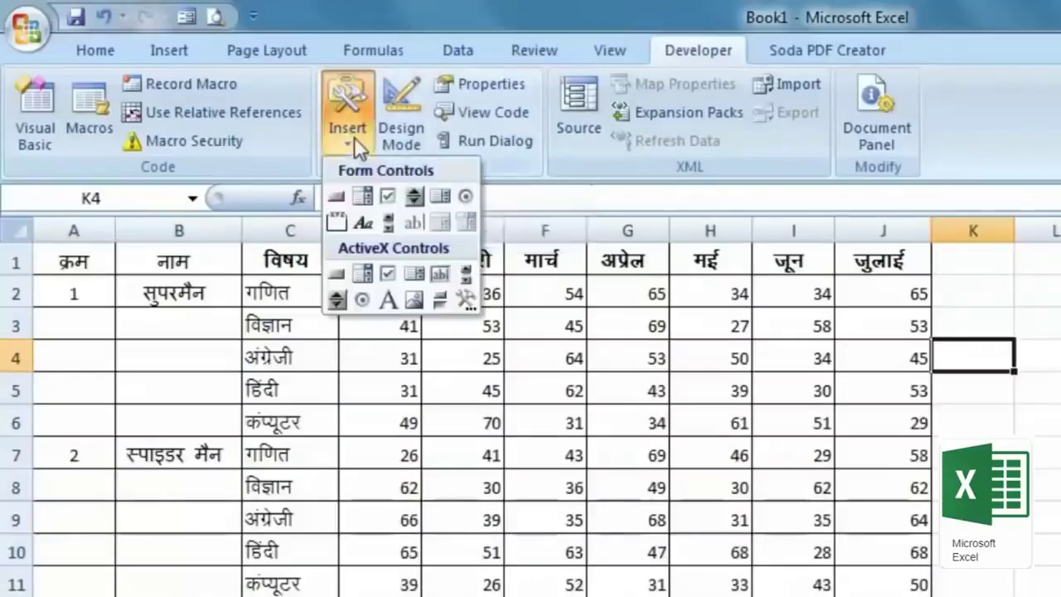
{"action": "left_click", "coordinate": [340, 198]}
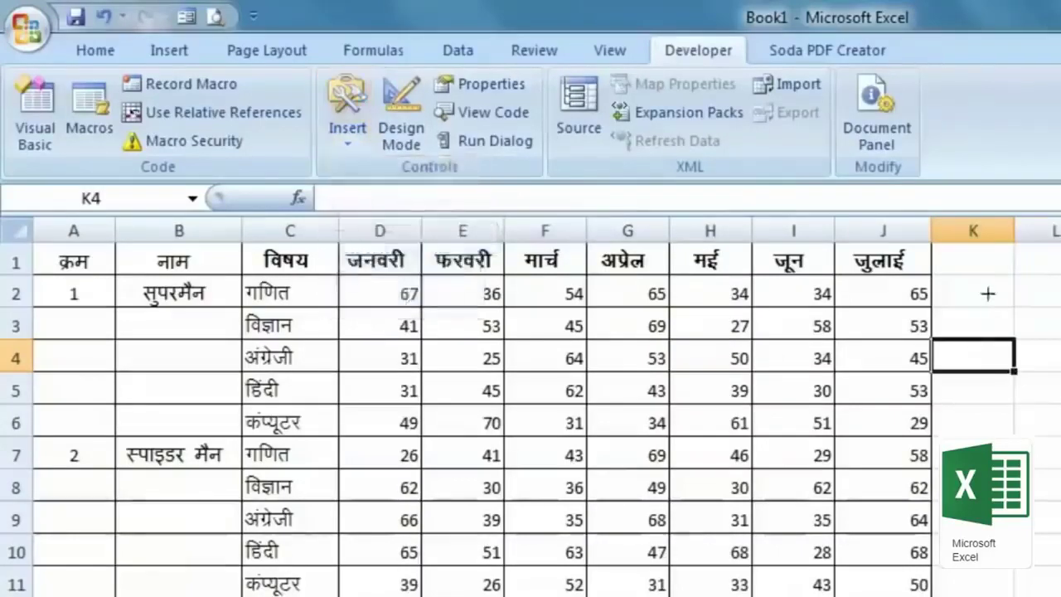
{"action": "mouse_move", "coordinate": [867, 227]}
{"action": "left_mouse_down"}
{"action": "mouse_move", "coordinate": [942, 291]}
{"action": "mouse_move", "coordinate": [1054, 300]}
{"action": "left_mouse_up"}
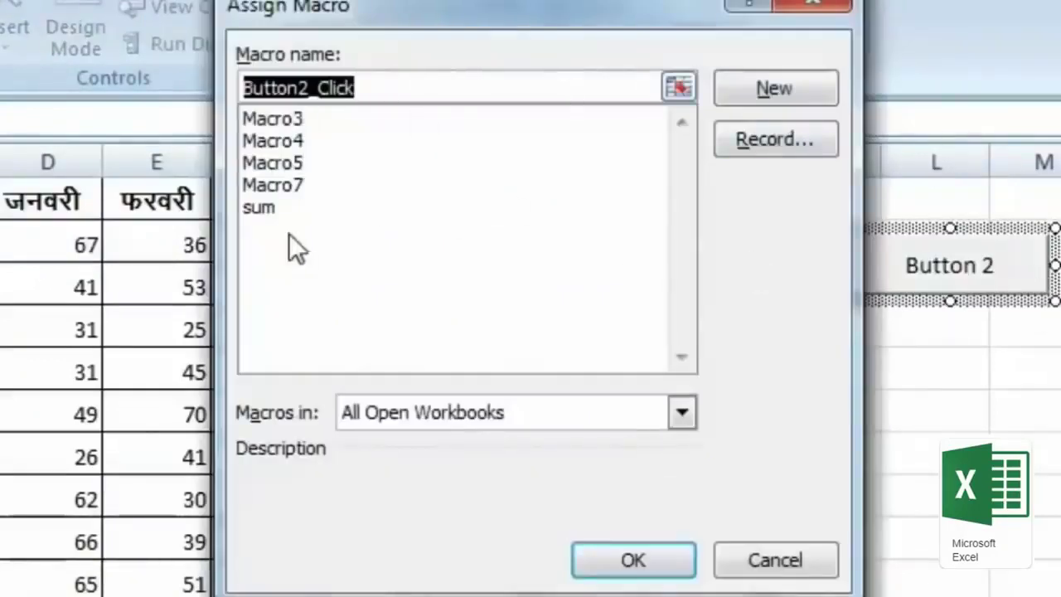
{"action": "left_click", "coordinate": [272, 206]}
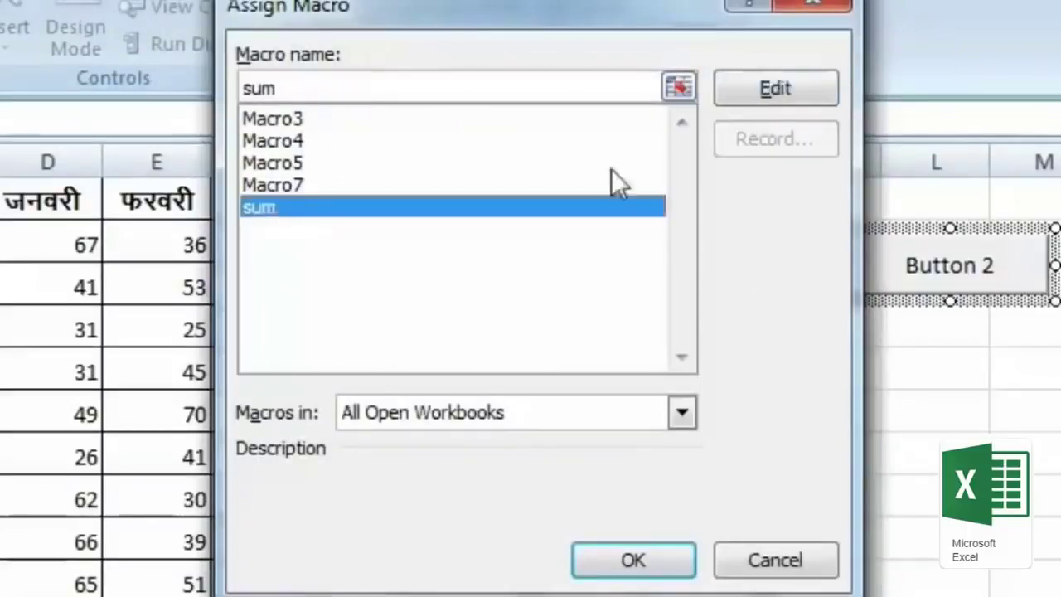
{"action": "left_click", "coordinate": [634, 562]}
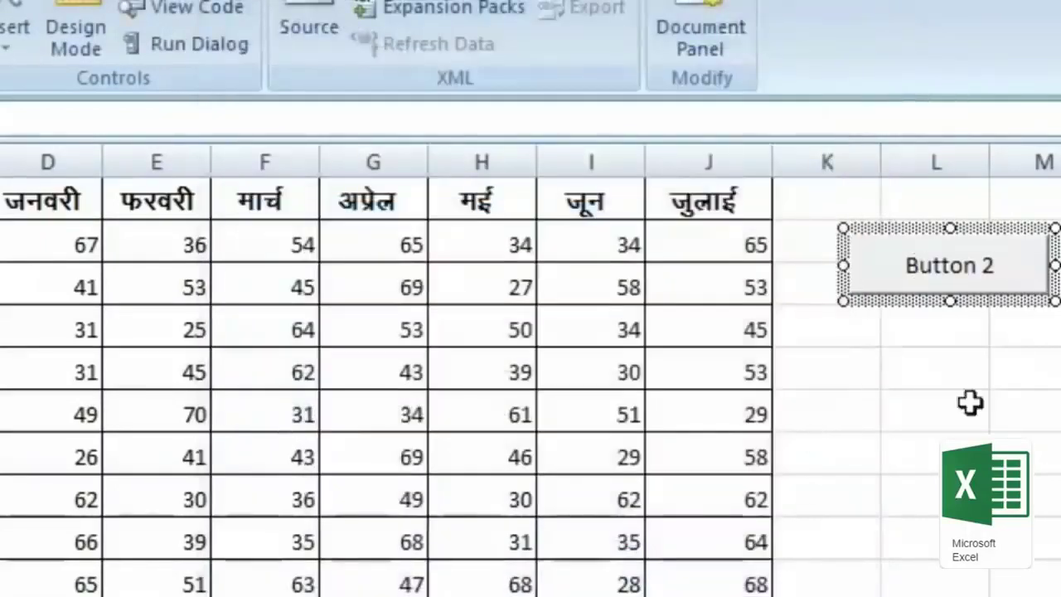
{"action": "left_click", "coordinate": [969, 402]}
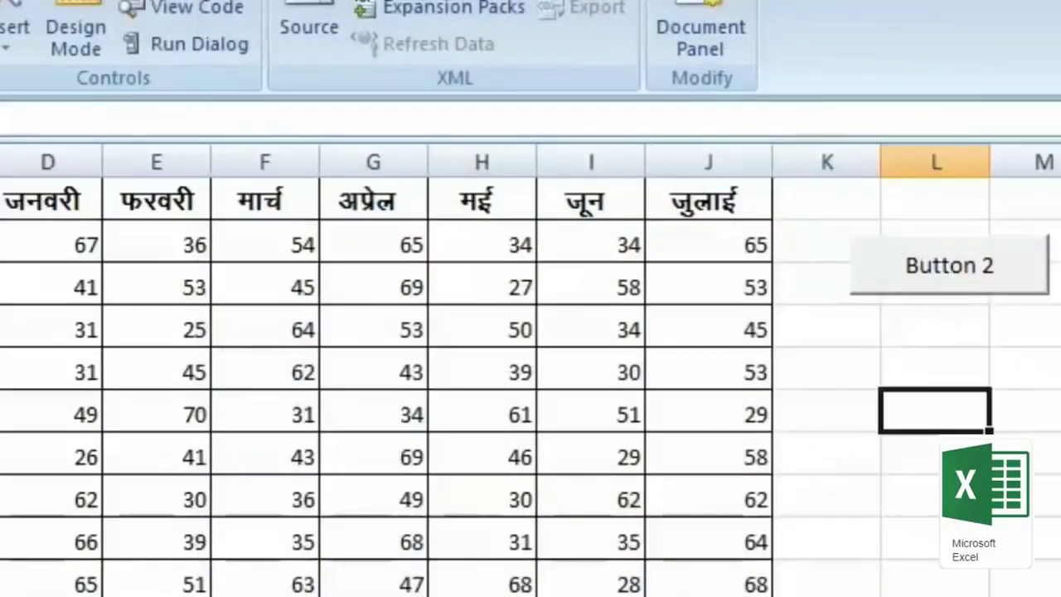
Step: Run the sum macro for the students at A2, A8 and A14 to add योग total rows
{"action": "left_click", "coordinate": [83, 220]}
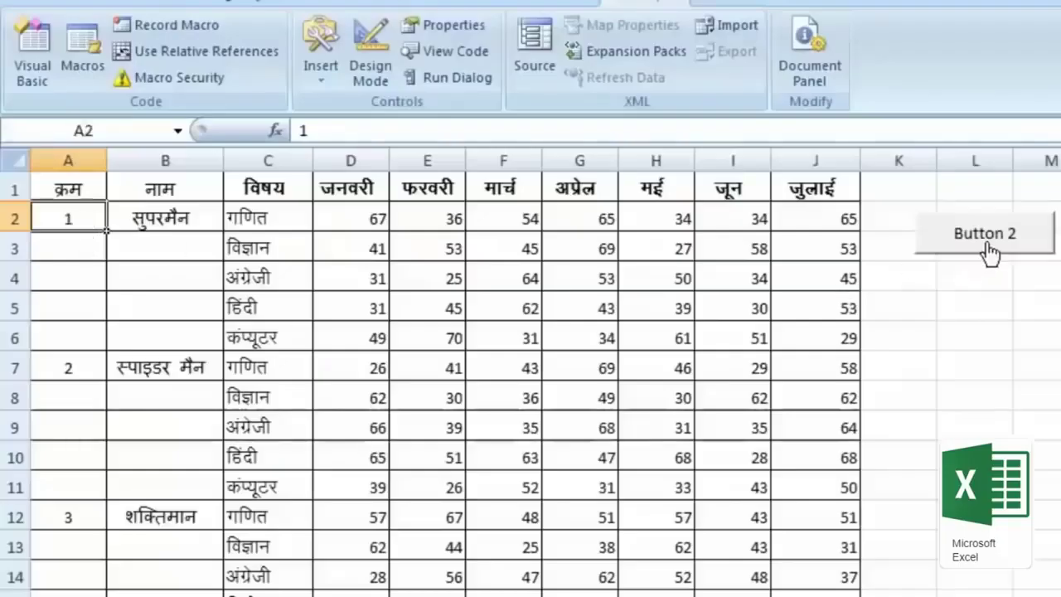
{"action": "left_click", "coordinate": [988, 246]}
{"action": "left_click", "coordinate": [52, 400]}
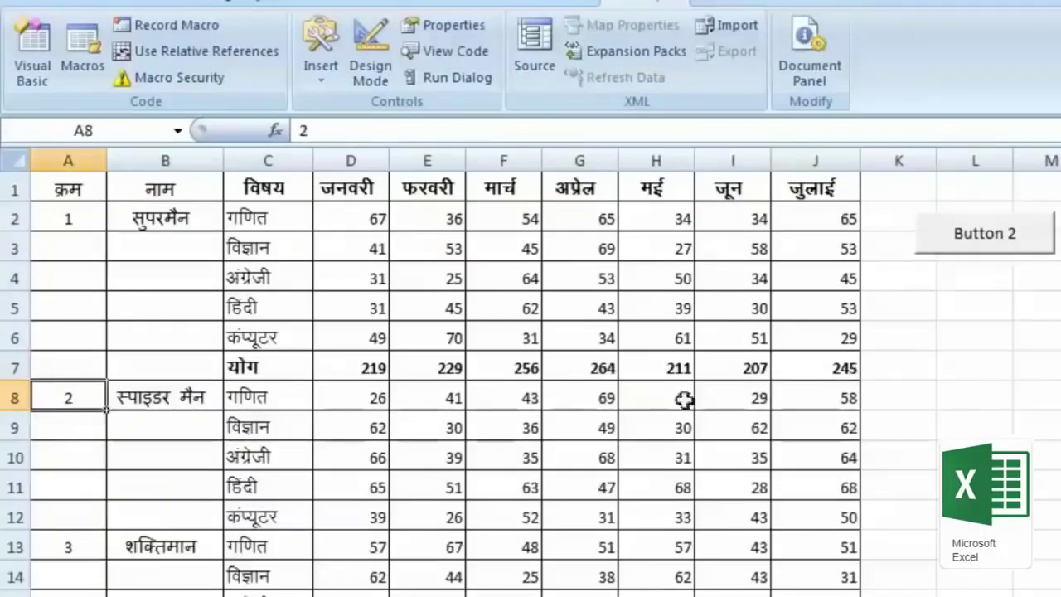
{"action": "left_click", "coordinate": [999, 246]}
{"action": "scroll", "coordinate": [159, 572], "scroll_direction": "down", "scroll_amount": 2}
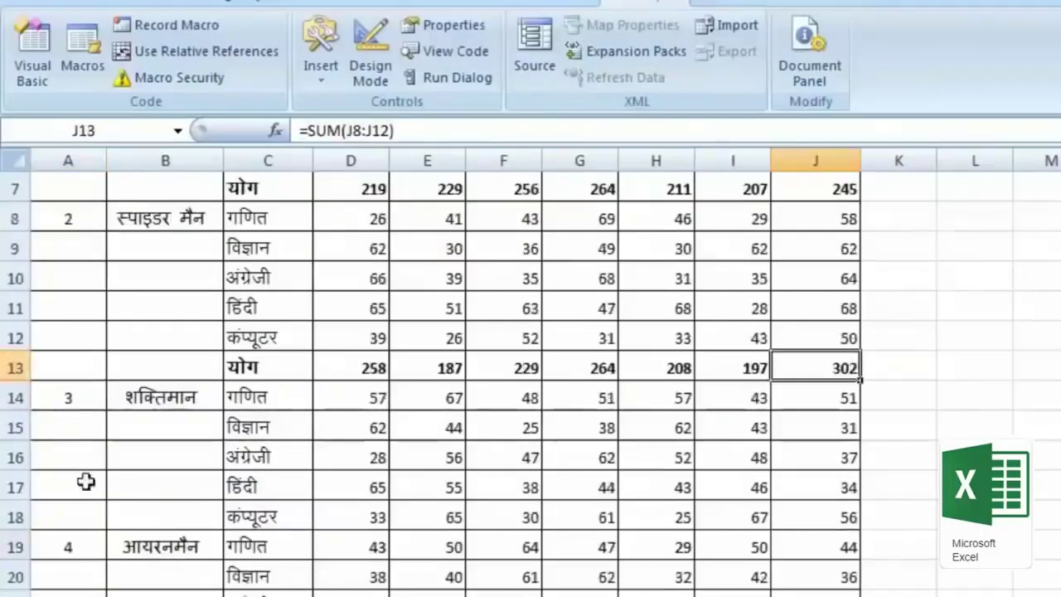
{"action": "left_click", "coordinate": [67, 400]}
{"action": "scroll", "coordinate": [812, 422], "scroll_direction": "up", "scroll_amount": 2}
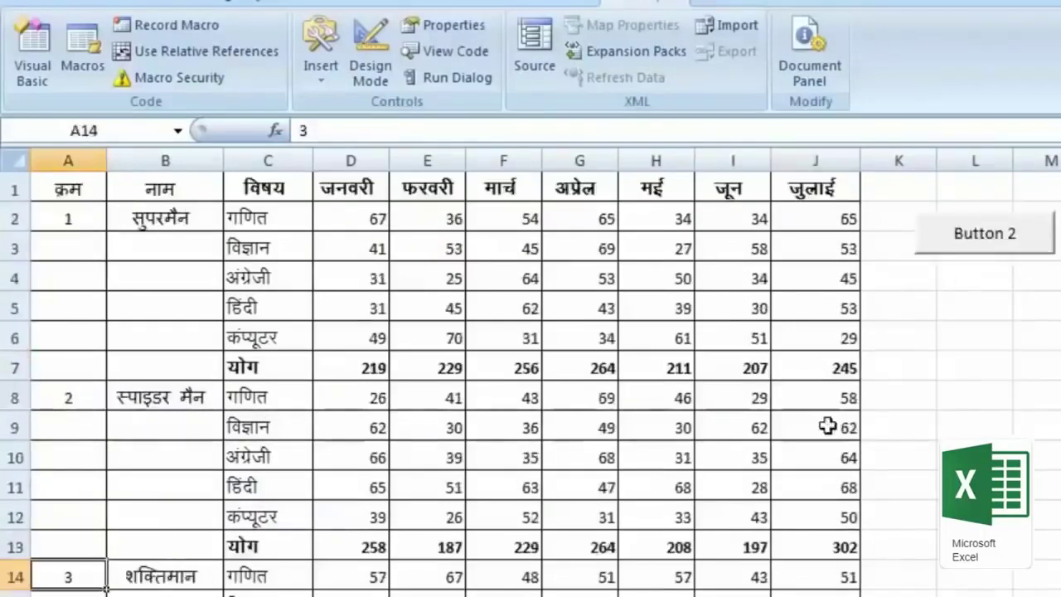
{"action": "left_click", "coordinate": [982, 248]}
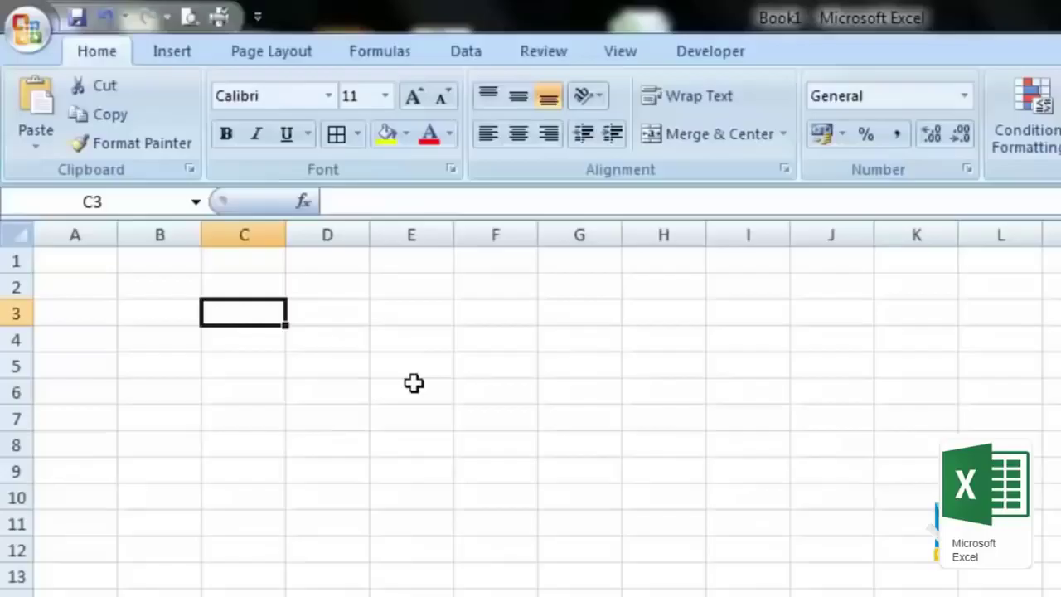
Step: Enter 25, 25, 252 and 252 down cells C4 to C7 of Book1
{"action": "key", "text": "Right"}
{"action": "key", "text": "Right"}
{"action": "key", "text": "Right"}
{"action": "key", "text": "Right"}
{"action": "key", "text": "Right"}
{"action": "key", "text": "Right"}
{"action": "key", "text": "Right"}
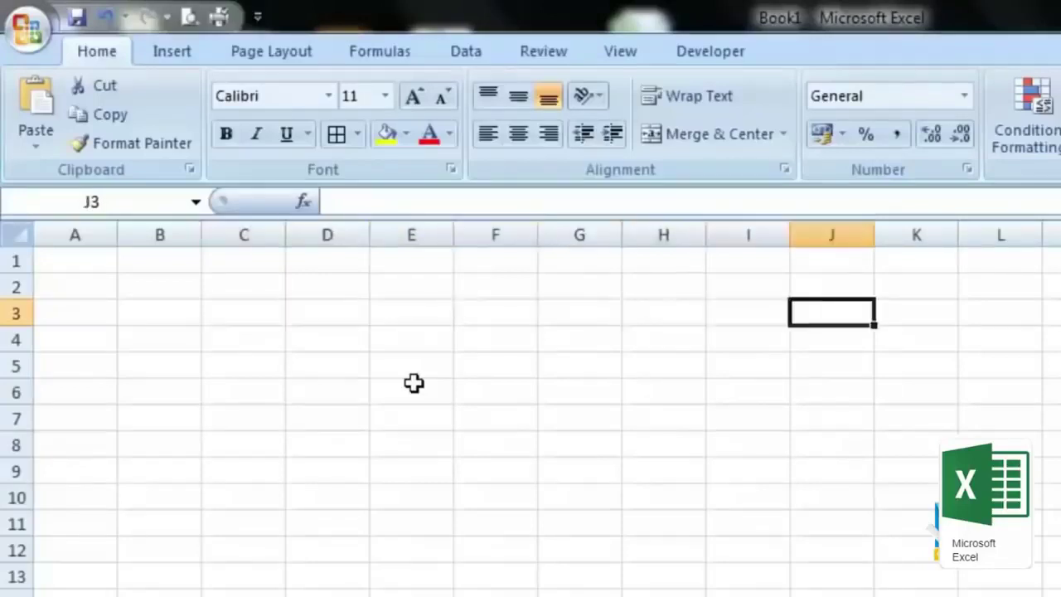
{"action": "key", "text": "Return"}
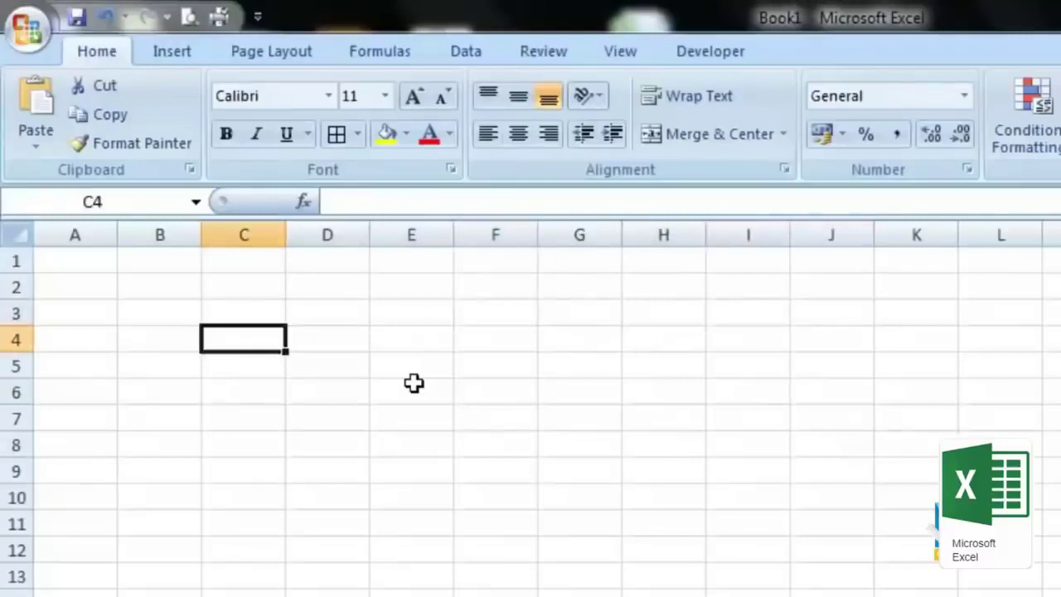
{"action": "type", "text": "25"}
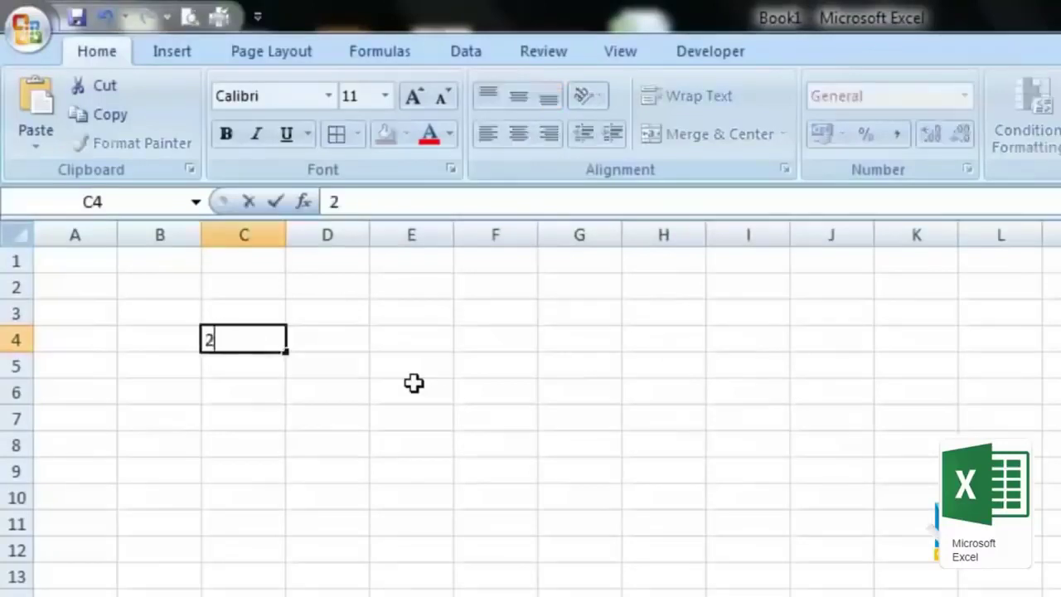
{"action": "key", "text": "Return"}
{"action": "type", "text": "252"}
{"action": "key", "text": "Return"}
{"action": "type", "text": "252"}
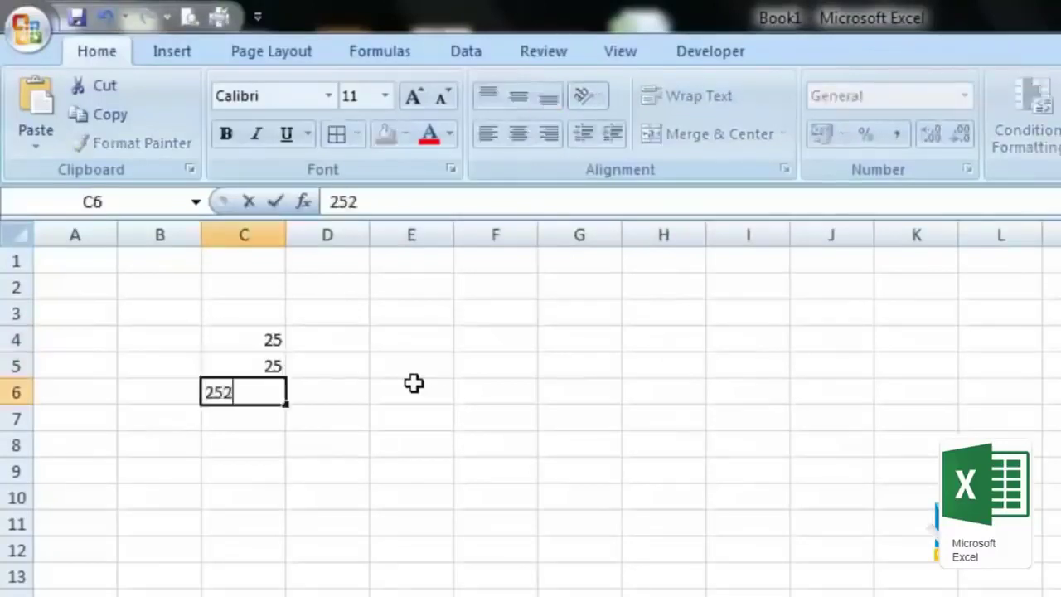
{"action": "key", "text": "Return"}
{"action": "type", "text": "252"}
{"action": "key", "text": "Return"}
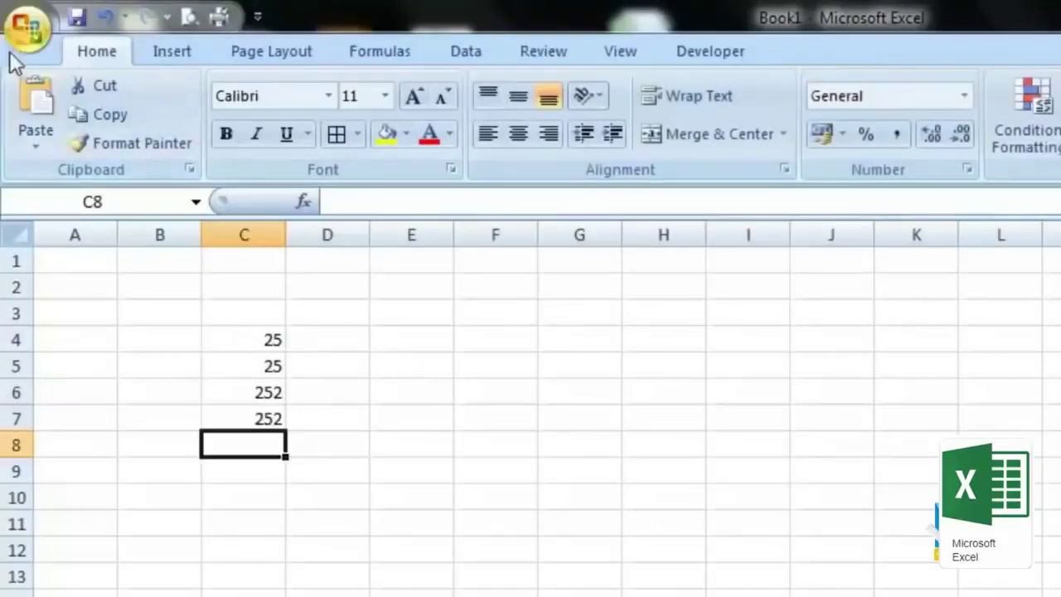
{"action": "left_click", "coordinate": [48, 42]}
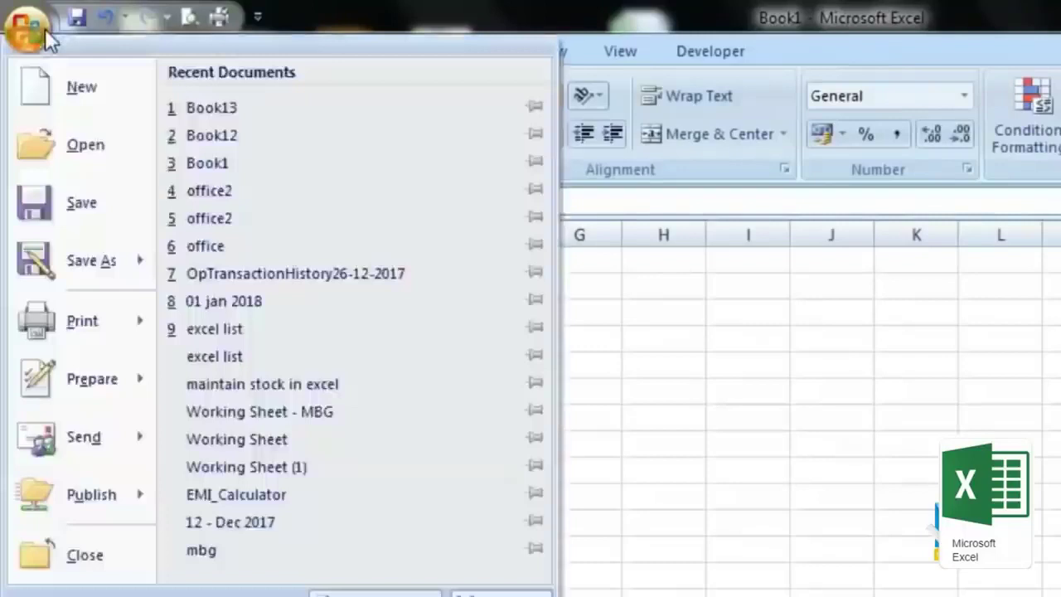
Step: In Excel Options > Advanced, set the after-Enter selection direction to Right
{"action": "left_click", "coordinate": [352, 593]}
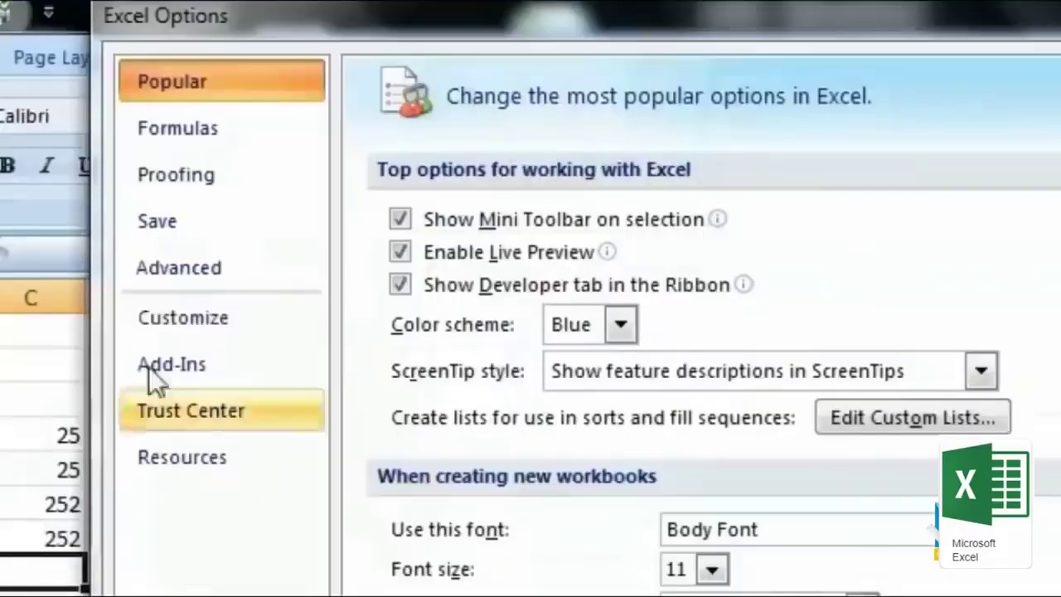
{"action": "left_click", "coordinate": [155, 278]}
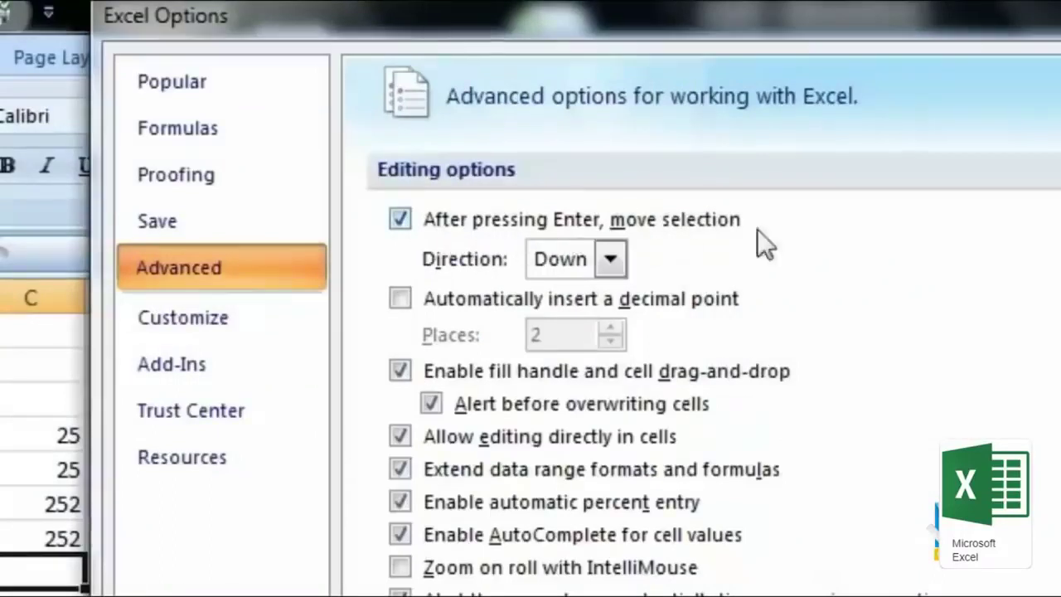
{"action": "left_click", "coordinate": [614, 260]}
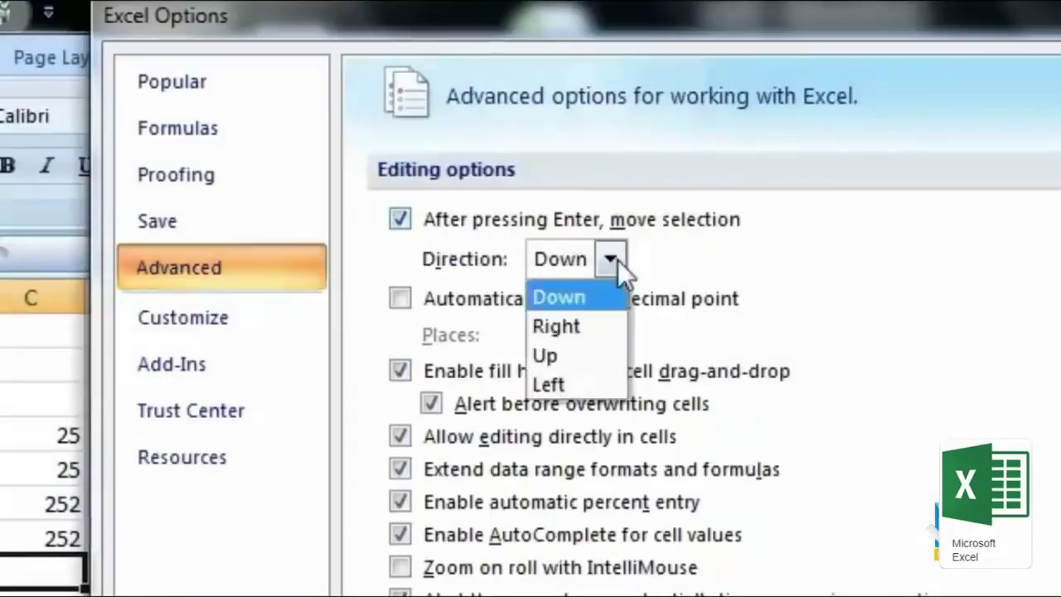
{"action": "left_click", "coordinate": [590, 332]}
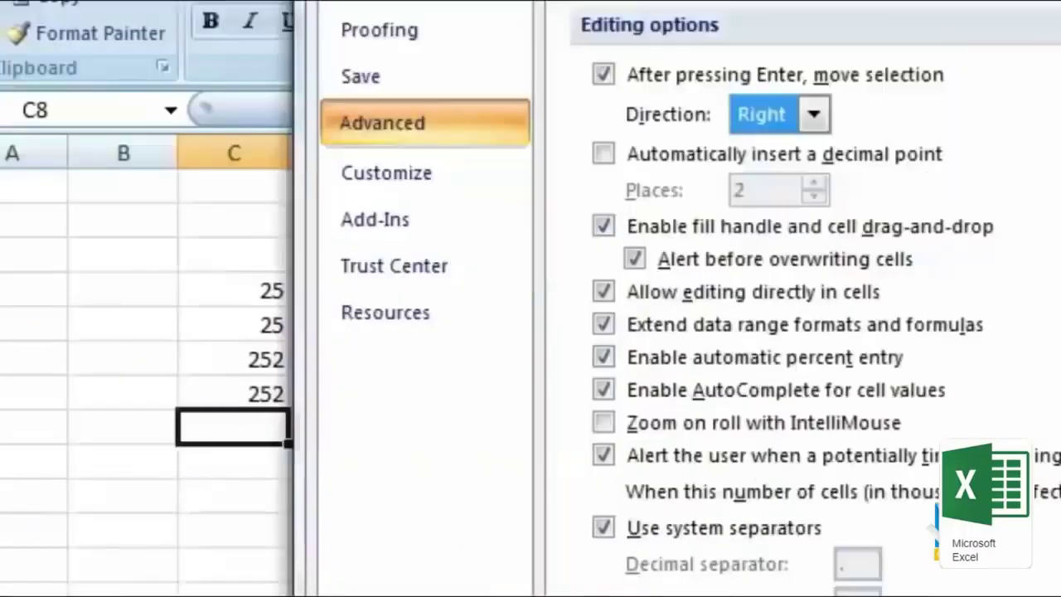
{"action": "key", "text": "Return"}
Step: Fill C8:J8 with 25, 252, 252, 52, 252, 252, 525, 252
{"action": "type", "text": "25"}
{"action": "key", "text": "Return"}
{"action": "type", "text": "252"}
{"action": "key", "text": "Return"}
{"action": "type", "text": "252"}
{"action": "key", "text": "Return"}
{"action": "type", "text": "52"}
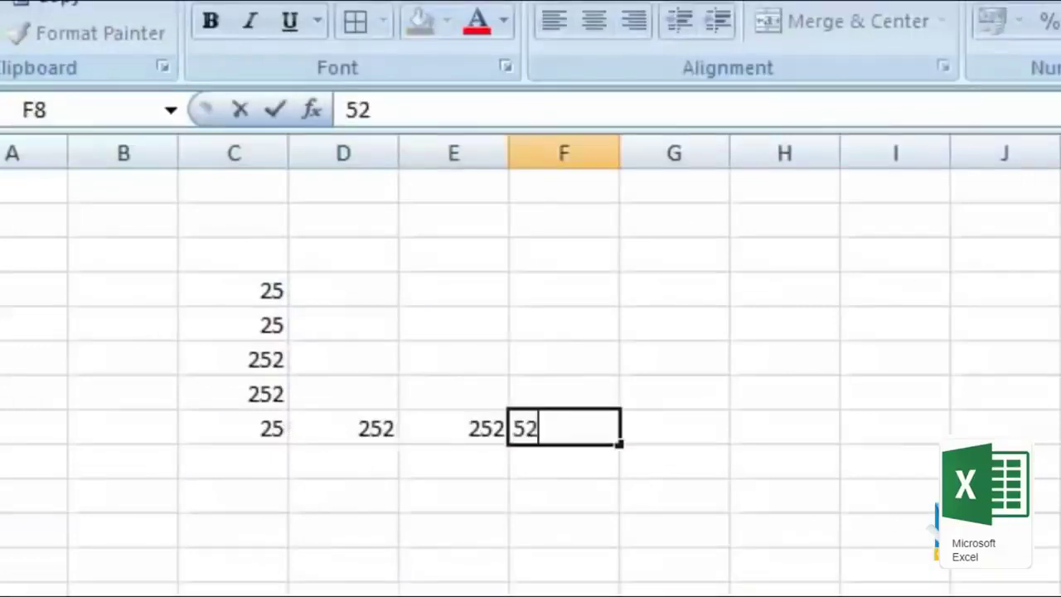
{"action": "key", "text": "Return"}
{"action": "type", "text": "252"}
{"action": "key", "text": "Return"}
{"action": "type", "text": "25"}
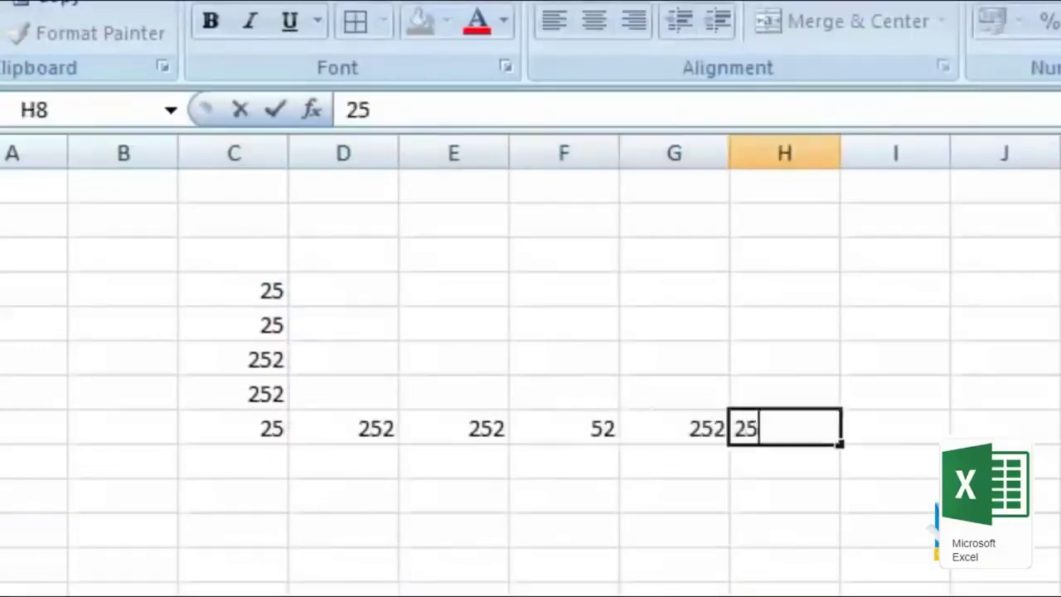
{"action": "type", "text": "2"}
{"action": "key", "text": "Return"}
{"action": "type", "text": "525"}
{"action": "key", "text": "Return"}
{"action": "type", "text": "252"}
{"action": "key", "text": "Return"}
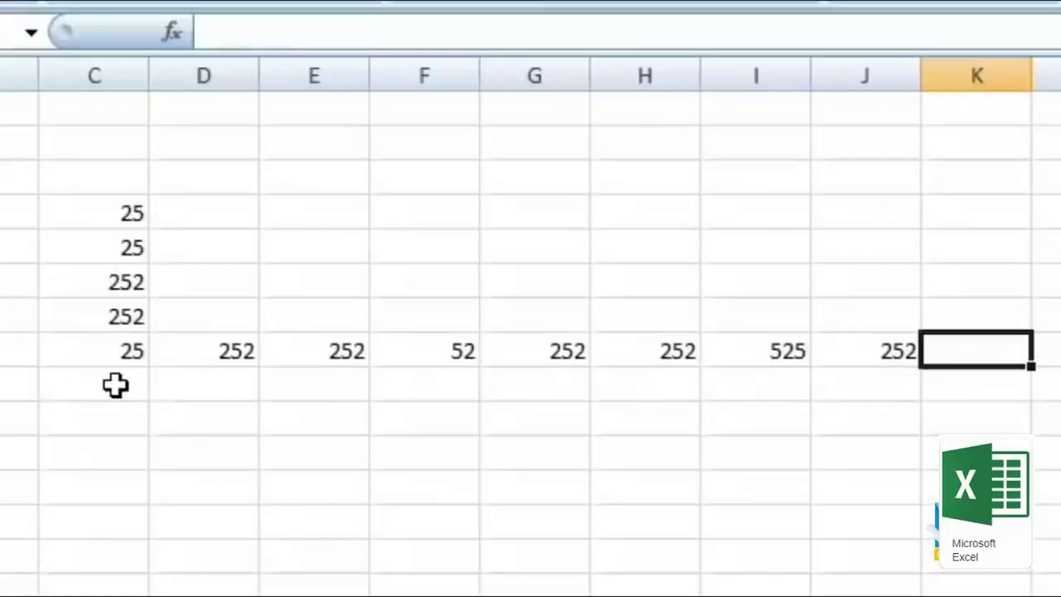
Step: Clear all the entered values from C4:J13
{"action": "left_click", "coordinate": [115, 385]}
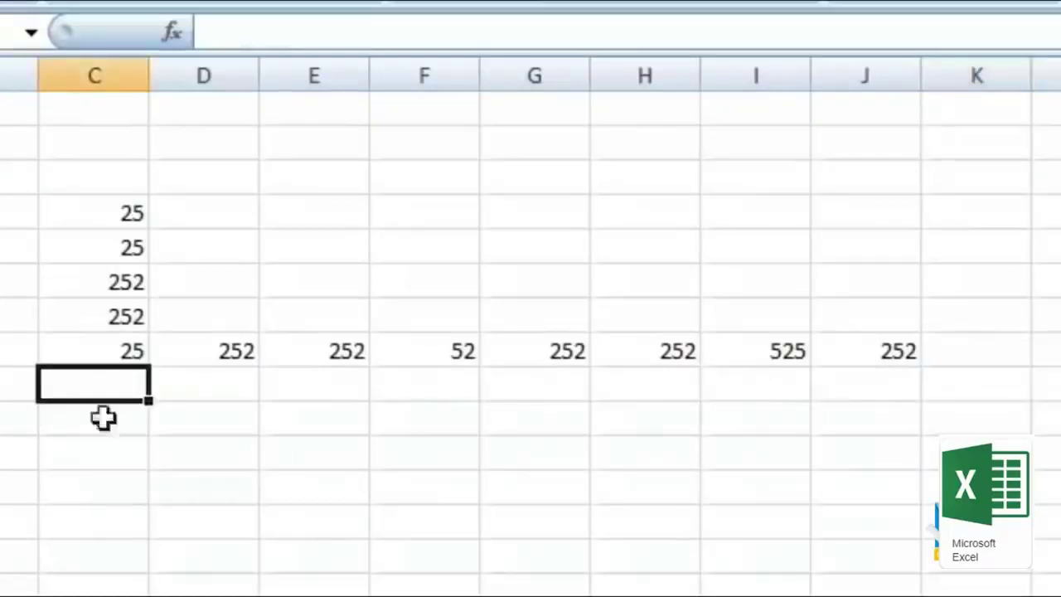
{"action": "left_click_drag", "start_coordinate": [75, 180], "coordinate": [869, 488]}
{"action": "key", "text": "Delete"}
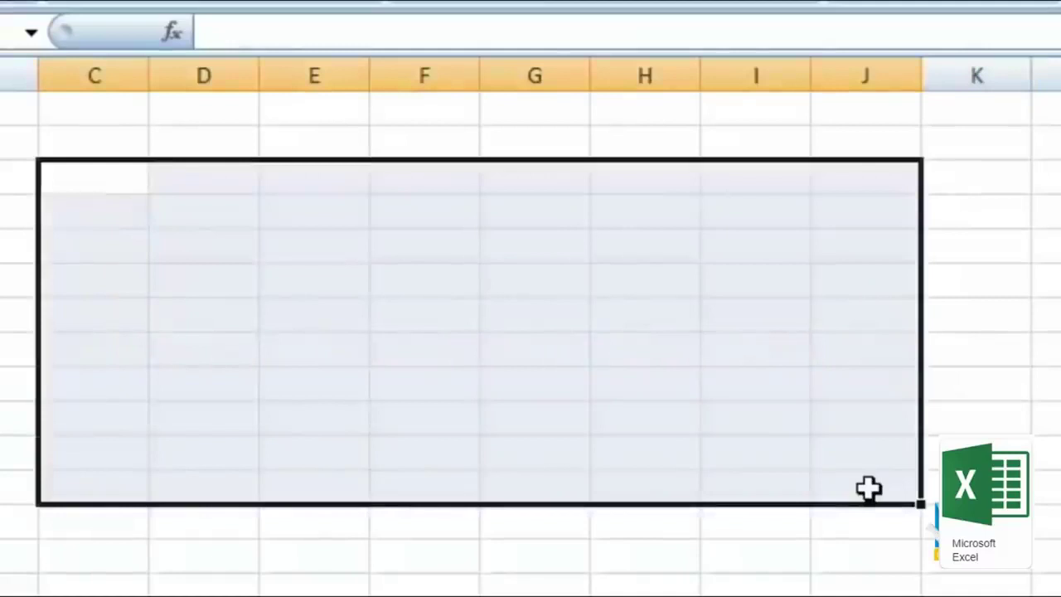
Step: Type 25 into E4 and the next four cells across row 4
{"action": "left_click", "coordinate": [335, 256]}
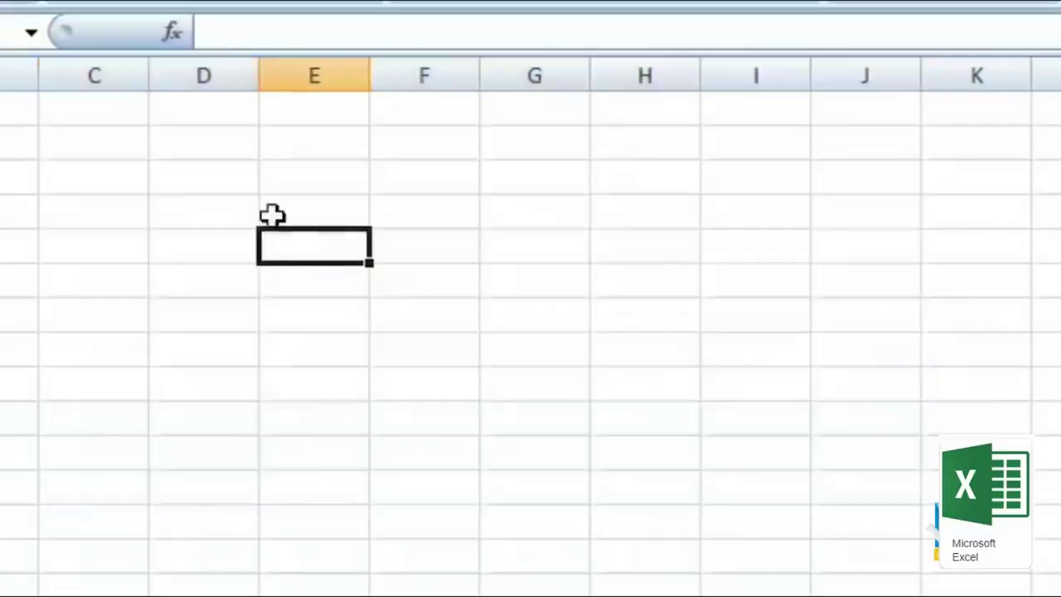
{"action": "left_click", "coordinate": [307, 171]}
{"action": "type", "text": "25"}
{"action": "key", "text": "Tab"}
{"action": "type", "text": "2"}
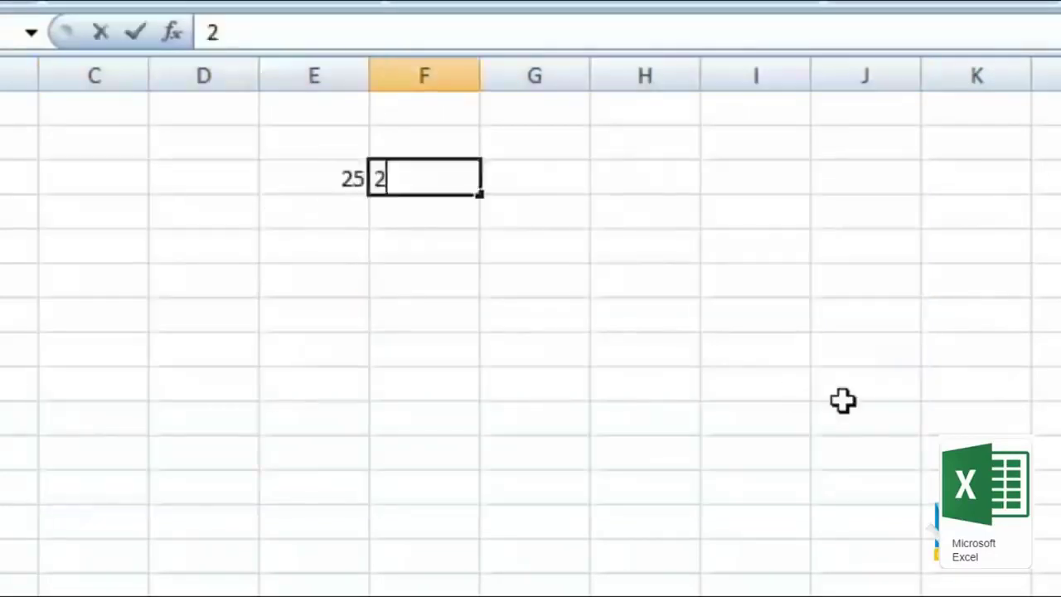
{"action": "type", "text": "5\t25\t25\t25"}
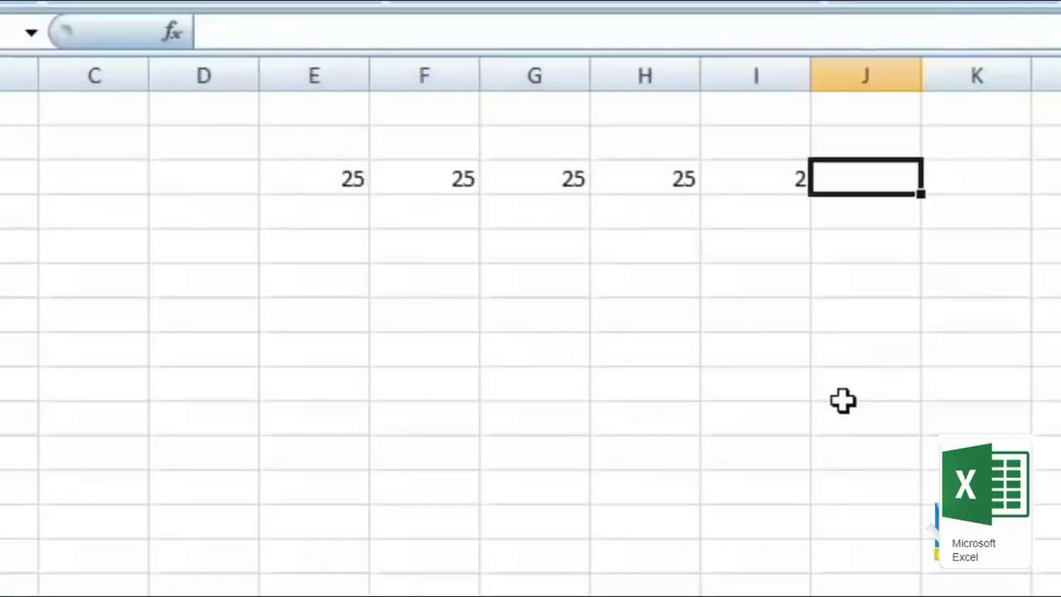
Step: Select E4:F13 as an entry range and enter 25, 25, 285 and 25 in its first cells
{"action": "left_click", "coordinate": [829, 396]}
{"action": "left_click_drag", "start_coordinate": [329, 178], "coordinate": [440, 444]}
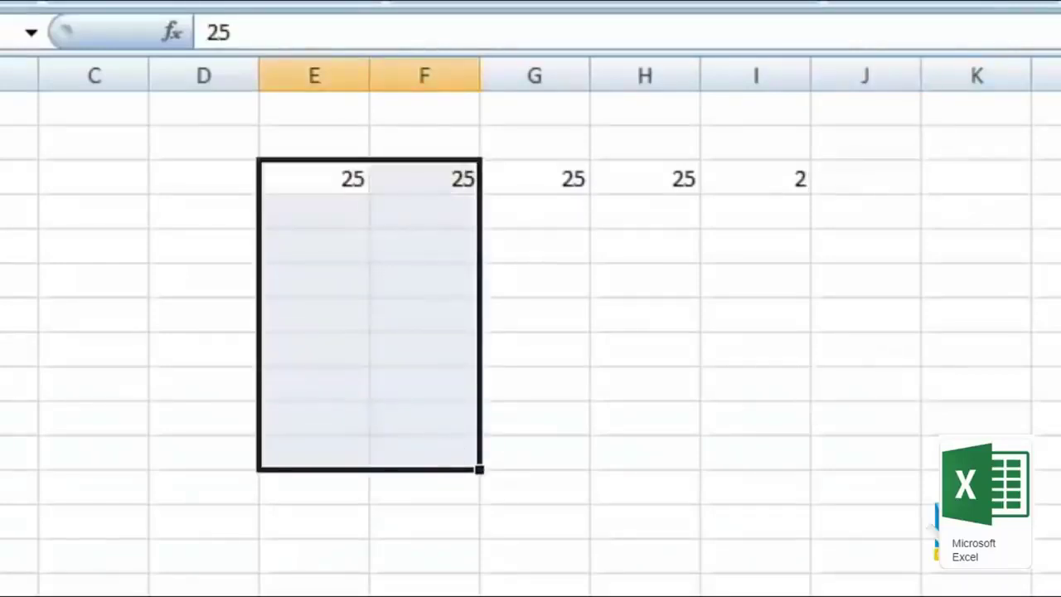
{"action": "left_click_drag", "start_coordinate": [306, 177], "coordinate": [454, 488]}
{"action": "type", "text": "25"}
{"action": "key", "text": "Tab"}
{"action": "key", "text": "Tab"}
{"action": "type", "text": "25"}
{"action": "key", "text": "Tab"}
{"action": "type", "text": "285"}
{"action": "key", "text": "Tab"}
{"action": "type", "text": "25"}
{"action": "key", "text": "Tab"}
Step: Complete the E4:F13 entries with 252, a run of 52s, and a mix of 5s and 2s
{"action": "type", "text": "252"}
{"action": "key", "text": "Tab"}
{"action": "type", "text": "52"}
{"action": "key", "text": "Tab"}
{"action": "type", "text": "52"}
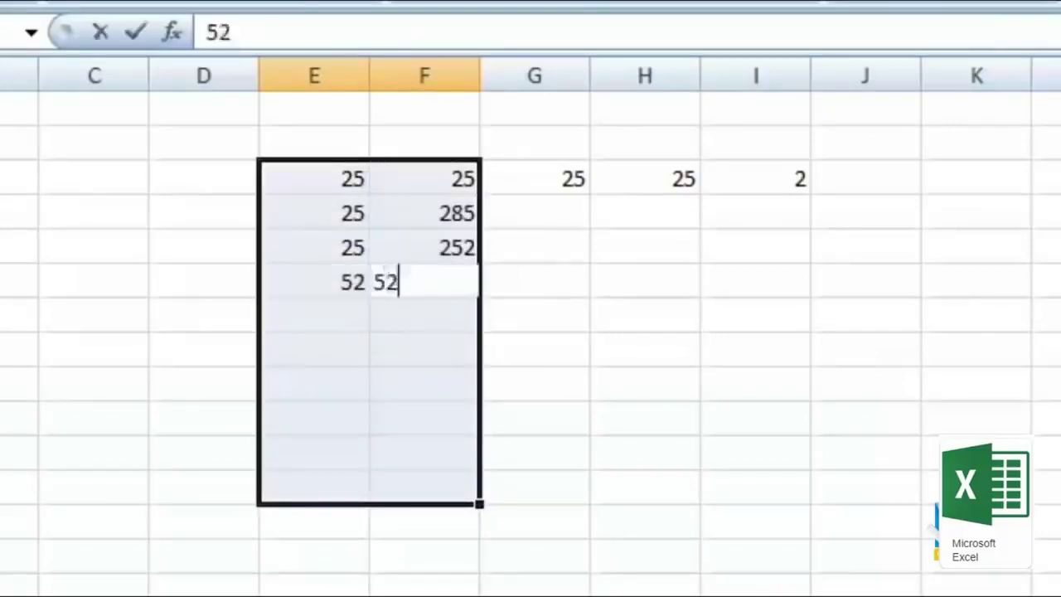
{"action": "key", "text": "Tab"}
{"action": "type", "text": "52\t52\t52\t52\t52\t5\t2\t5\t2\t5\t2\t5\t"}
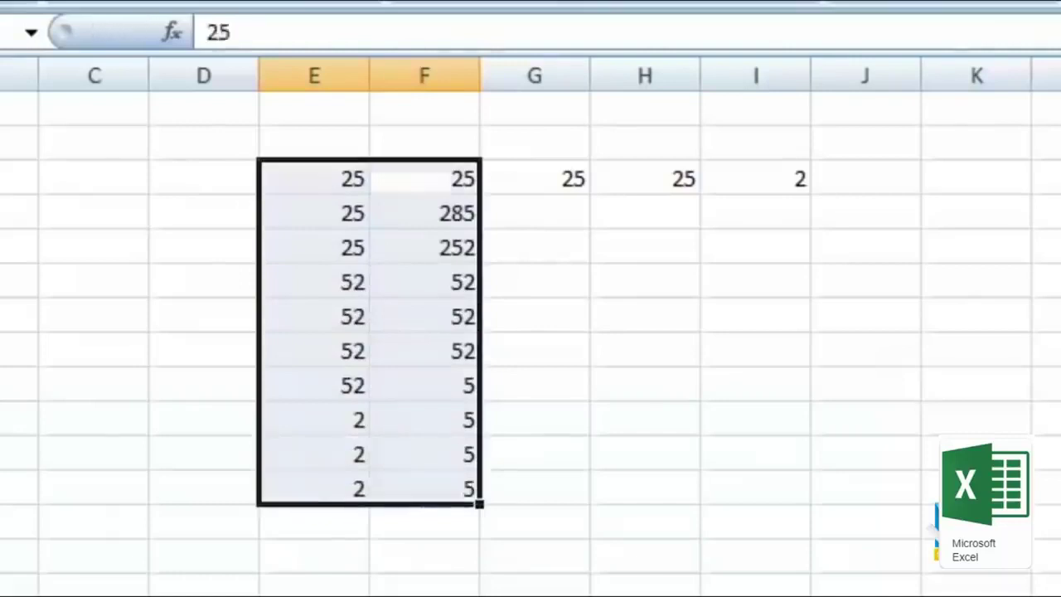
{"action": "type", "text": "5\t2\t5\t5\t2\t5\t2\t2\t2\t2\t2\t2\t2\t2\t2\t2\t2\t2\t2"}
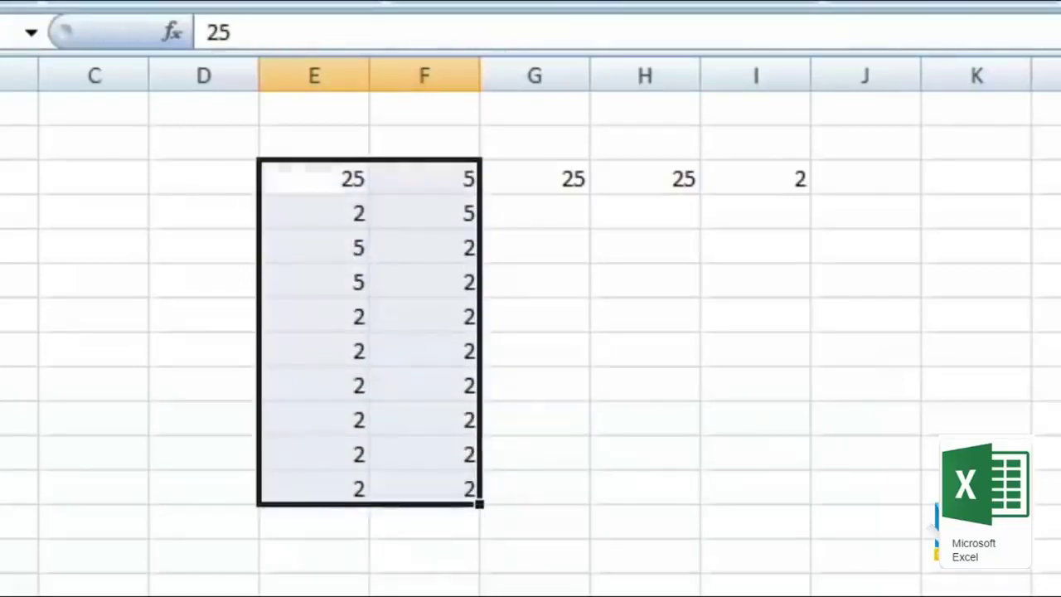
Step: Fill the three-row G–K block with 2s and one 5, then select a cell below the Hindi table
{"action": "left_click_drag", "start_coordinate": [514, 178], "coordinate": [1028, 247]}
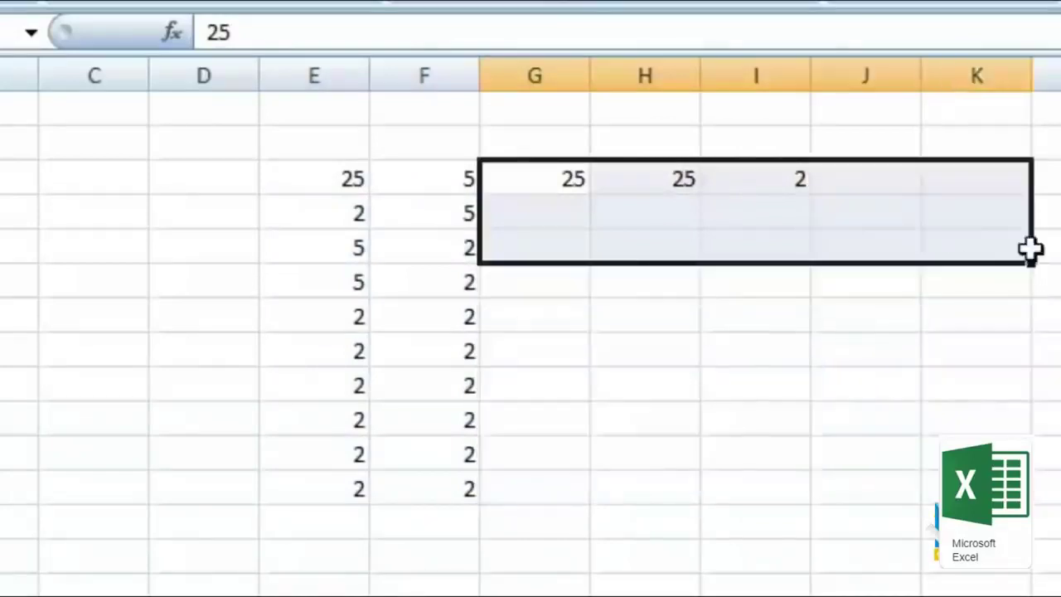
{"action": "key", "text": "BackSpace"}
{"action": "key", "text": "Tab"}
{"action": "key", "text": "Tab"}
{"action": "type", "text": "5"}
{"action": "key", "text": "Tab"}
{"action": "type", "text": "2"}
{"action": "key", "text": "Tab"}
{"action": "type", "text": "2"}
{"action": "key", "text": "Tab"}
{"action": "type", "text": "2\t2\t2\t2\t2\t2\t2\t2\t2"}
{"action": "key", "text": "F2"}
{"action": "key", "text": "BackSpace"}
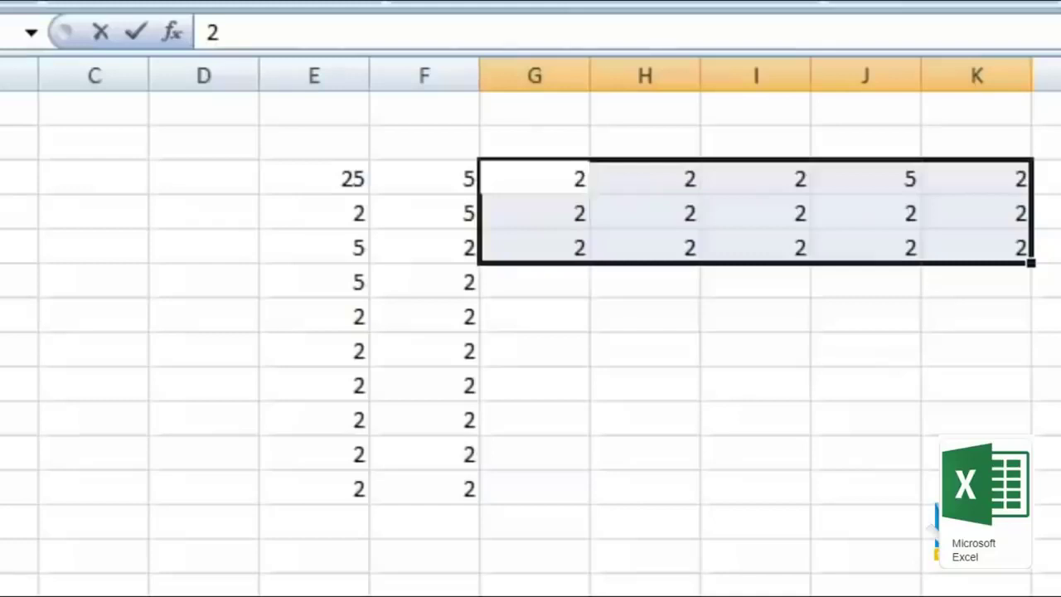
{"action": "left_click", "coordinate": [472, 419]}
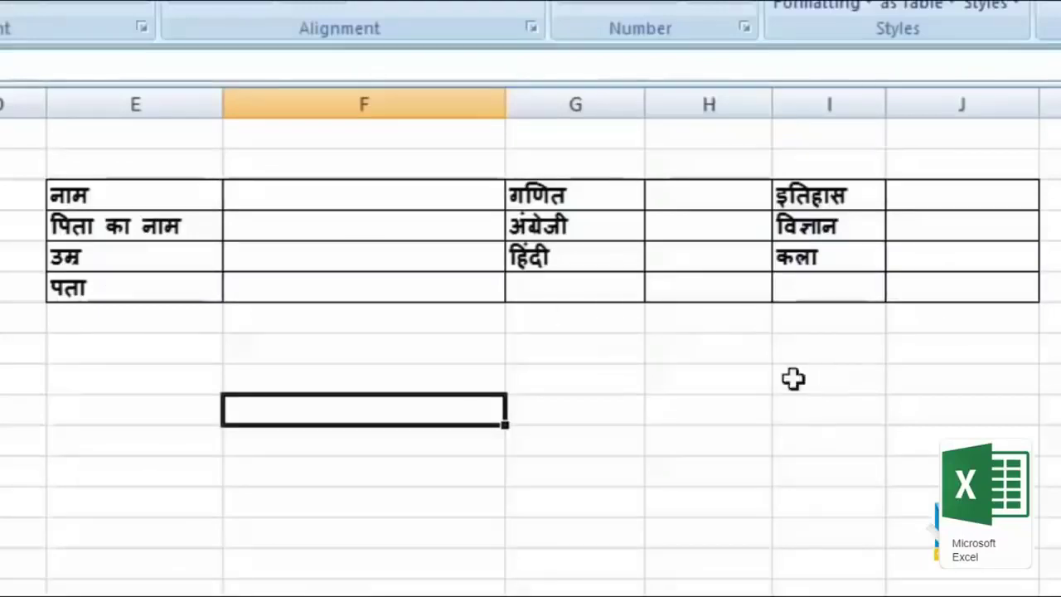
Step: Ctrl-select the empty cells beside नाम, पिता का नाम, उम्र, पता and the six subject labels
{"action": "left_click", "coordinate": [385, 206]}
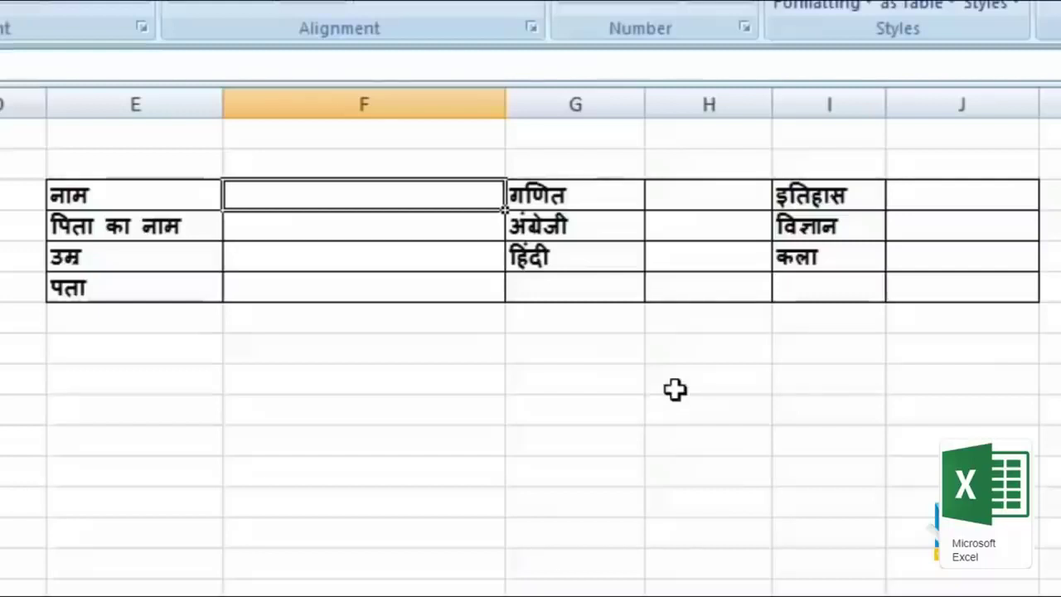
{"action": "left_click", "coordinate": [357, 226], "text": "ctrl"}
{"action": "left_click", "coordinate": [368, 258], "text": "ctrl"}
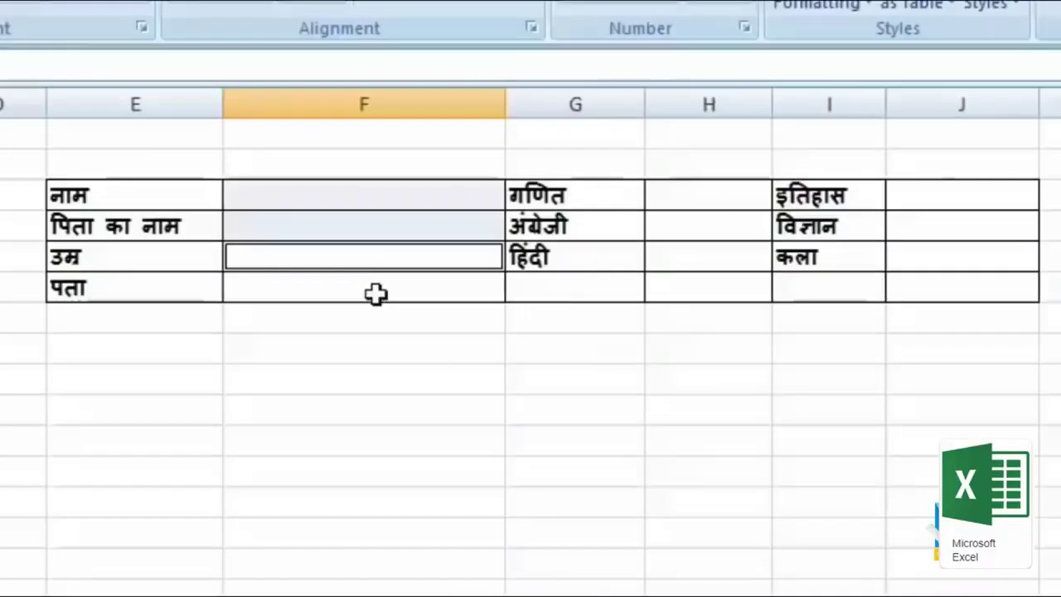
{"action": "left_click", "coordinate": [378, 299], "text": "ctrl"}
{"action": "left_click", "coordinate": [736, 201], "text": "ctrl"}
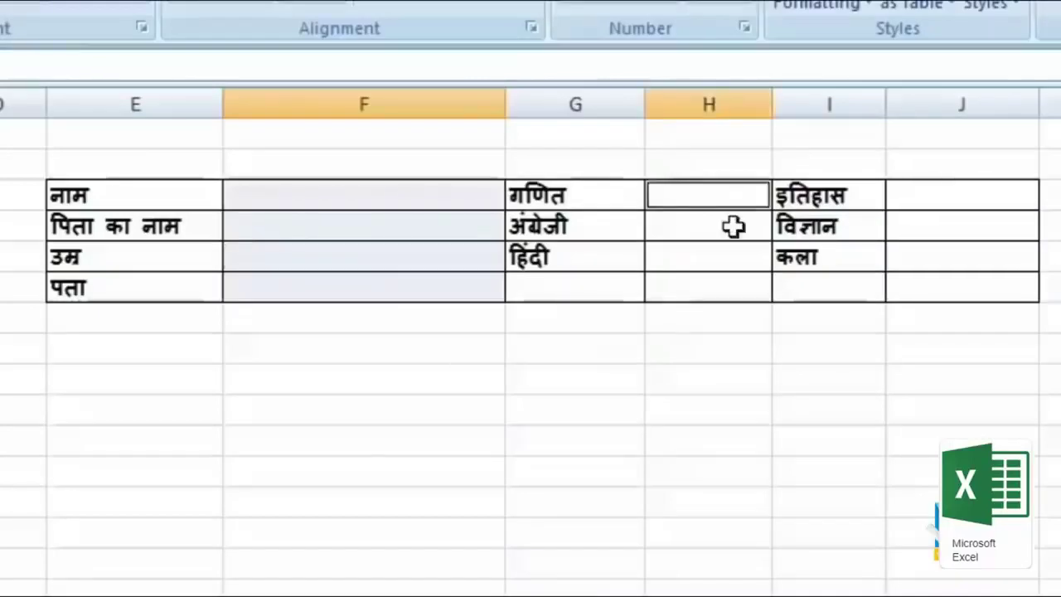
{"action": "left_click", "coordinate": [734, 227], "text": "ctrl"}
{"action": "left_click", "coordinate": [734, 259], "text": "ctrl"}
{"action": "left_click", "coordinate": [914, 196], "text": "ctrl"}
{"action": "left_click", "coordinate": [928, 229], "text": "ctrl"}
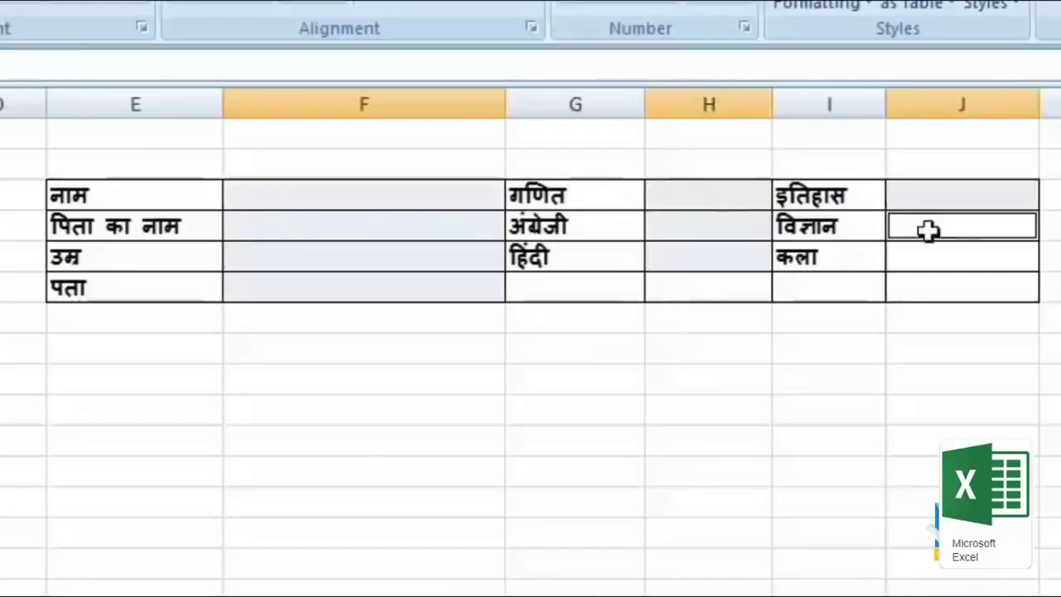
{"action": "left_click", "coordinate": [944, 259], "text": "ctrl"}
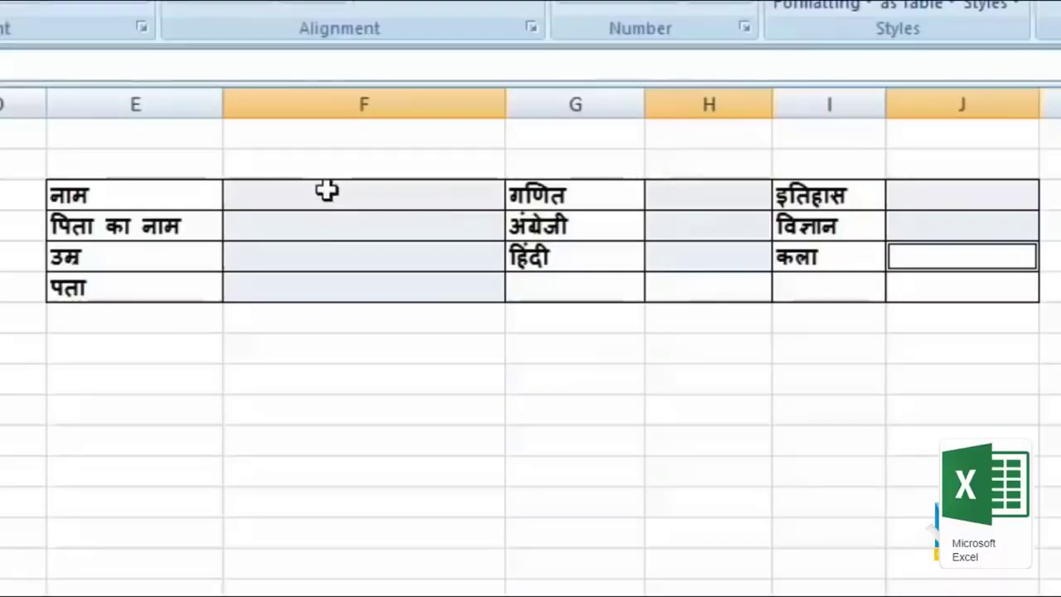
{"action": "left_click", "coordinate": [332, 194], "text": "ctrl"}
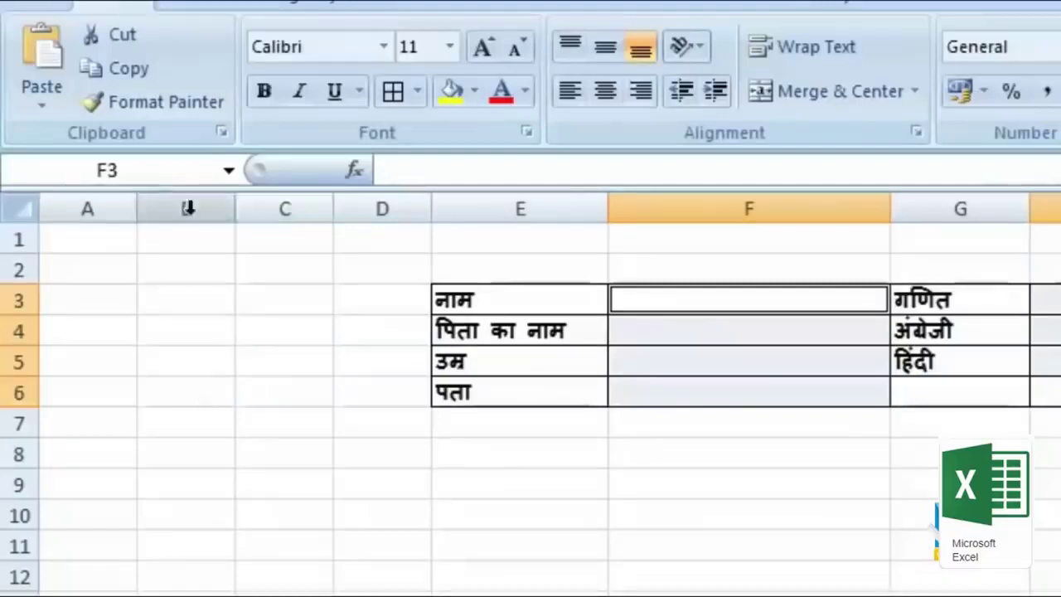
{"action": "left_click", "coordinate": [165, 171]}
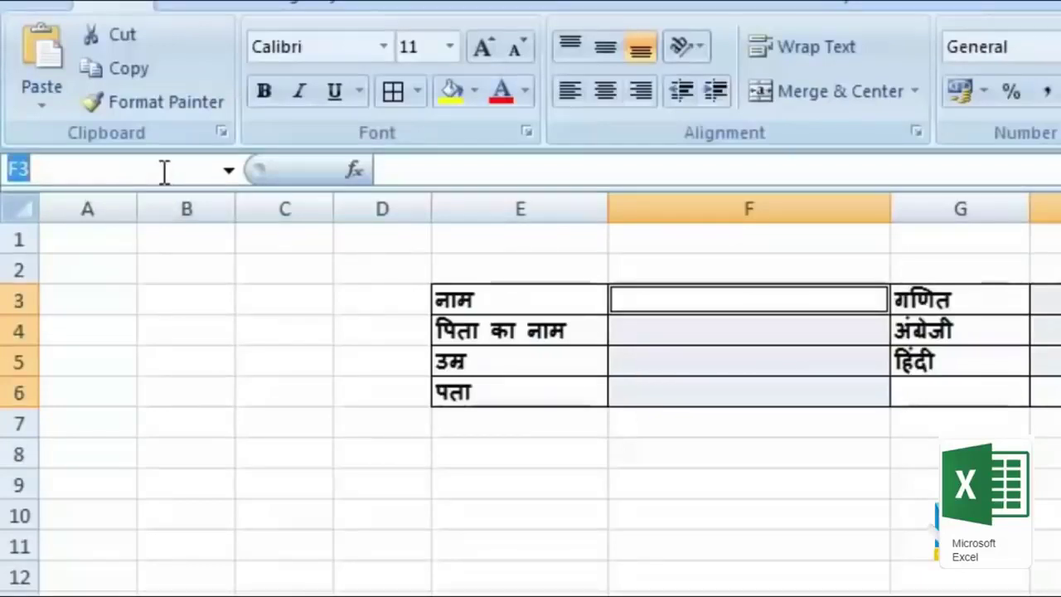
Step: Name the selected answer cells 'name' and check it in the defined-names list
{"action": "type", "text": "name"}
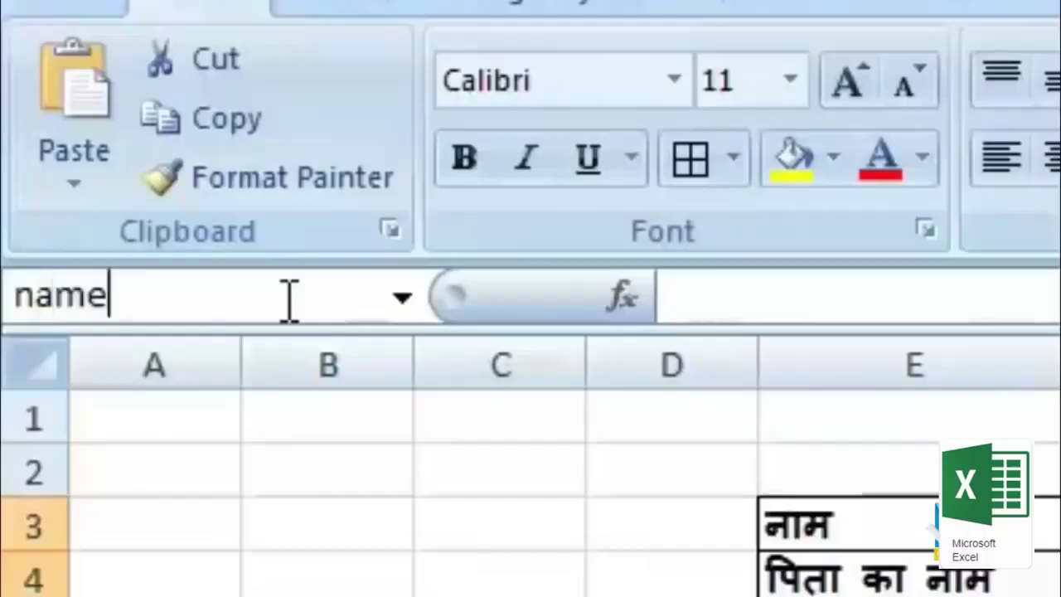
{"action": "key", "text": "Escape"}
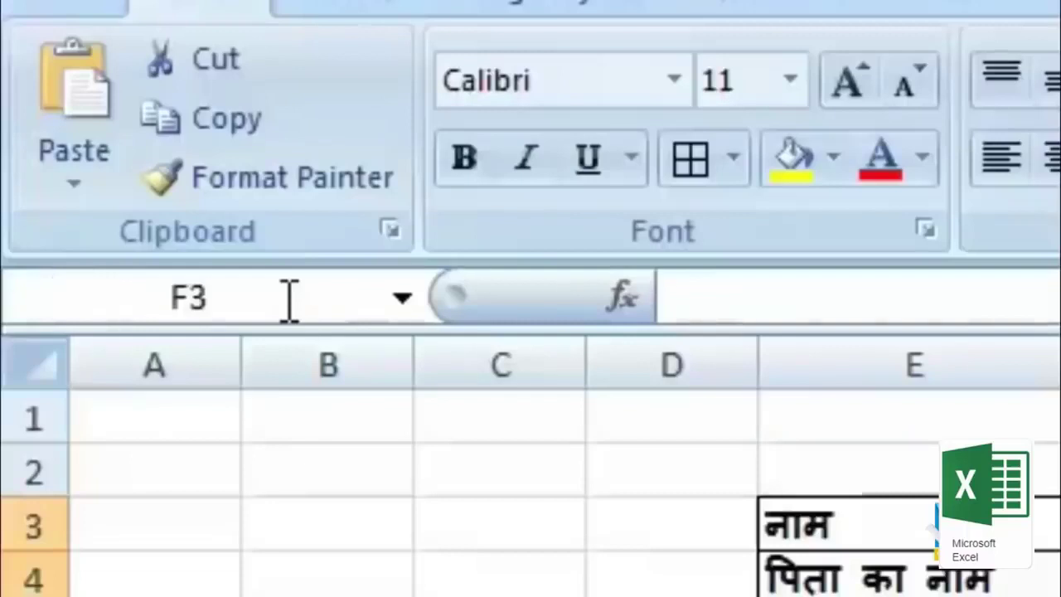
{"action": "left_click", "coordinate": [401, 300]}
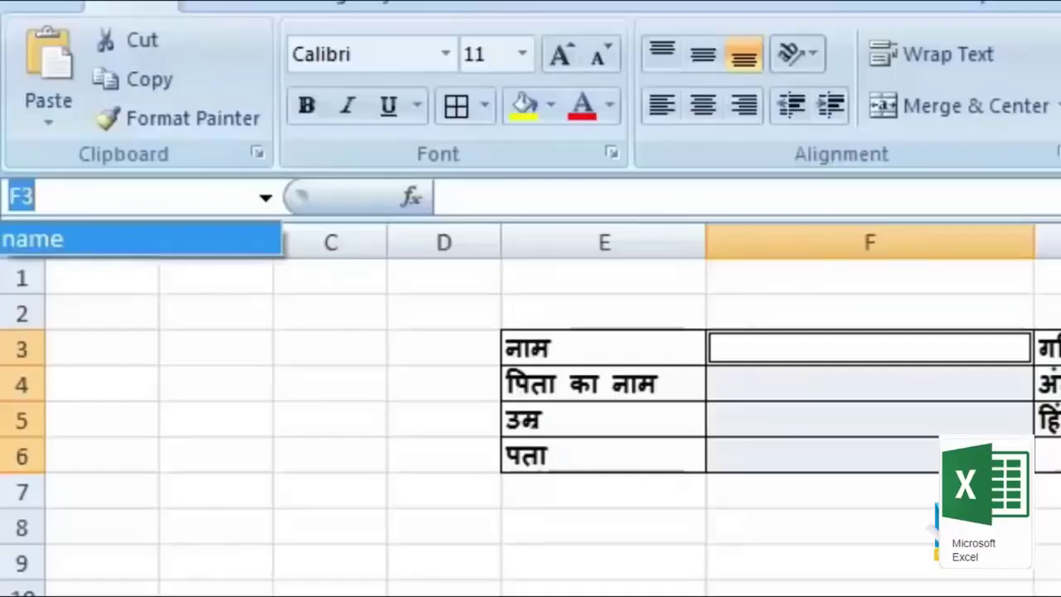
{"action": "left_click", "coordinate": [869, 589]}
{"action": "key", "text": "Right"}
{"action": "key", "text": "Right"}
{"action": "key", "text": "Right"}
{"action": "key", "text": "Right"}
{"action": "key", "text": "Right"}
{"action": "key", "text": "Down"}
{"action": "key", "text": "Left"}
{"action": "key", "text": "Left"}
{"action": "key", "text": "Left"}
{"action": "key", "text": "Left"}
{"action": "key", "text": "Left"}
{"action": "key", "text": "Up"}
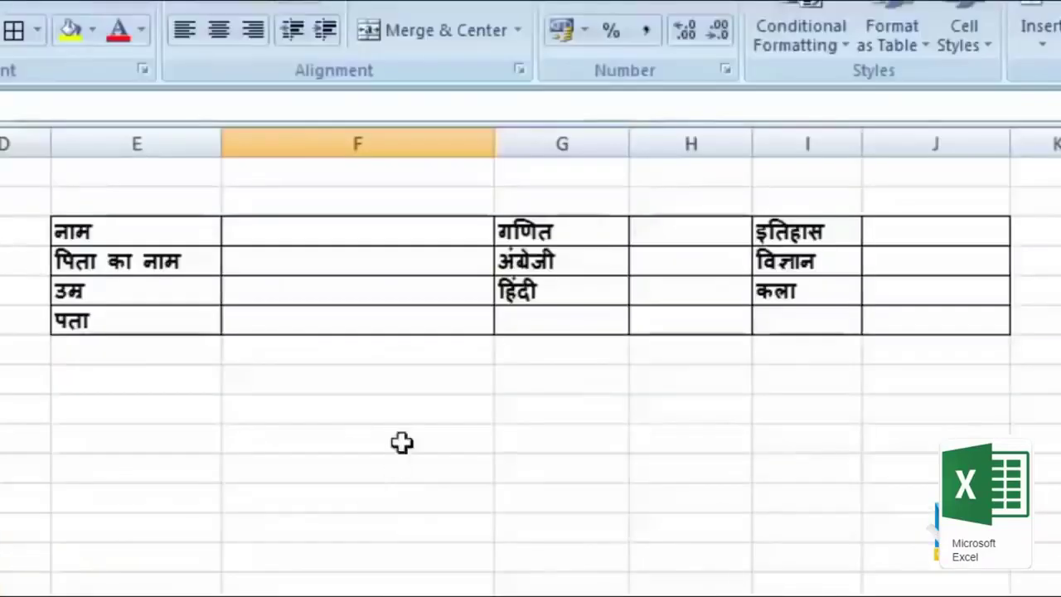
Step: Enter 25, 25, 2, 52, 2, 2, 5, 2, 2 down F10:F18
{"action": "left_click", "coordinate": [402, 443]}
{"action": "type", "text": "25"}
{"action": "key", "text": "Return"}
{"action": "type", "text": "25"}
{"action": "key", "text": "Return"}
{"action": "type", "text": "2"}
{"action": "key", "text": "Return"}
{"action": "type", "text": "52"}
{"action": "key", "text": "Return"}
{"action": "type", "text": "2"}
{"action": "key", "text": "Return"}
{"action": "type", "text": "2"}
{"action": "key", "text": "Return"}
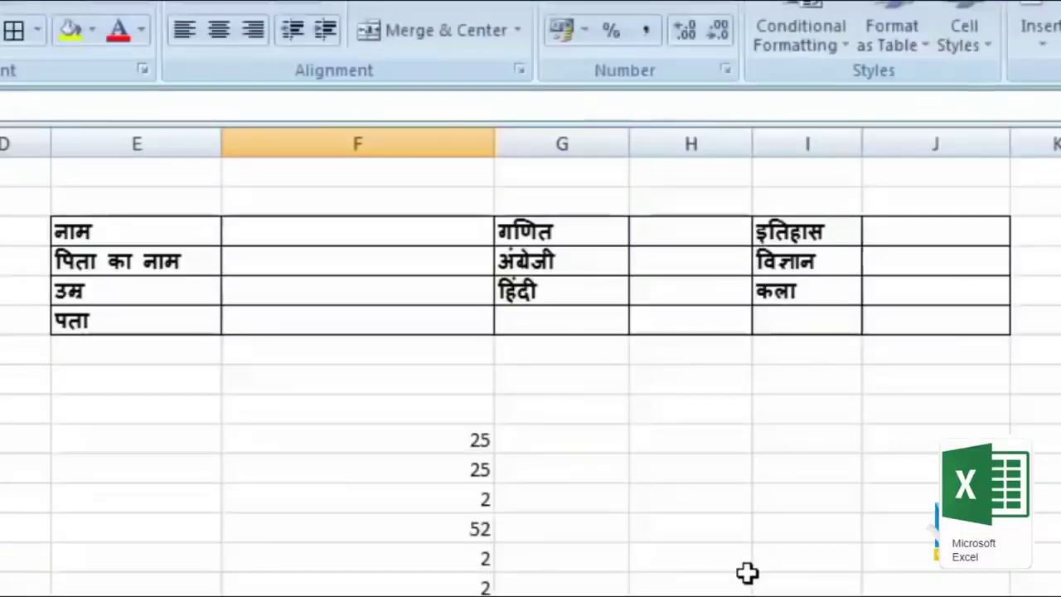
{"action": "type", "text": "5"}
{"action": "key", "text": "Return"}
{"action": "type", "text": "2"}
{"action": "key", "text": "Return"}
{"action": "type", "text": "2"}
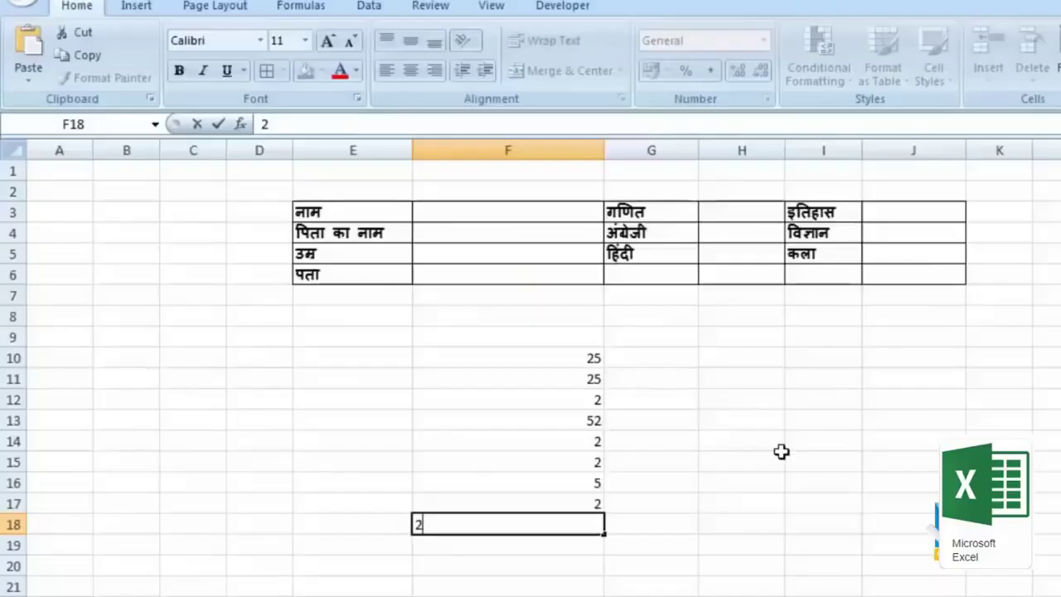
{"action": "key", "text": "Return"}
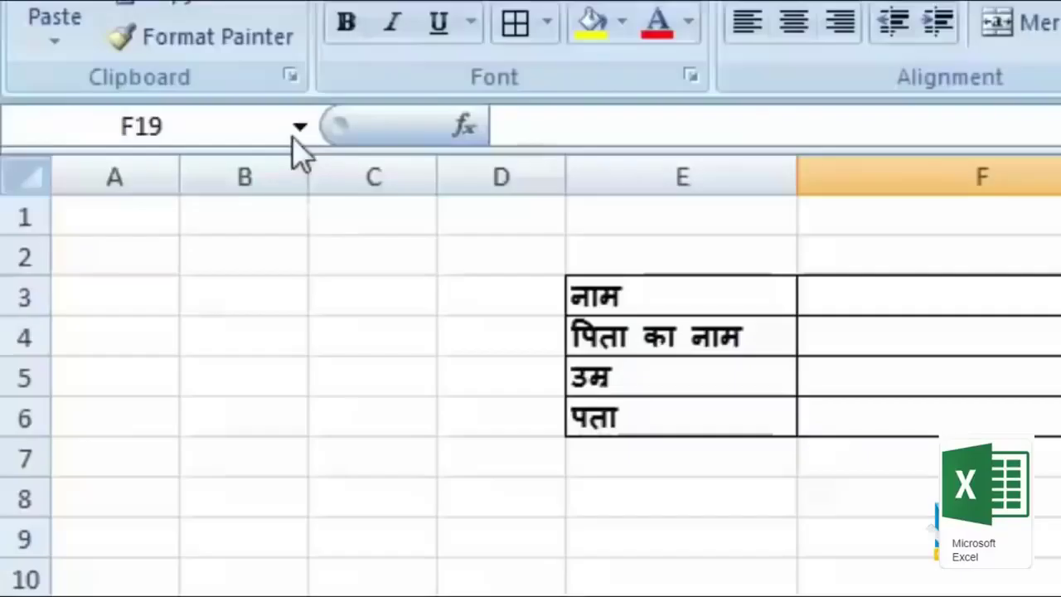
{"action": "left_click", "coordinate": [151, 126]}
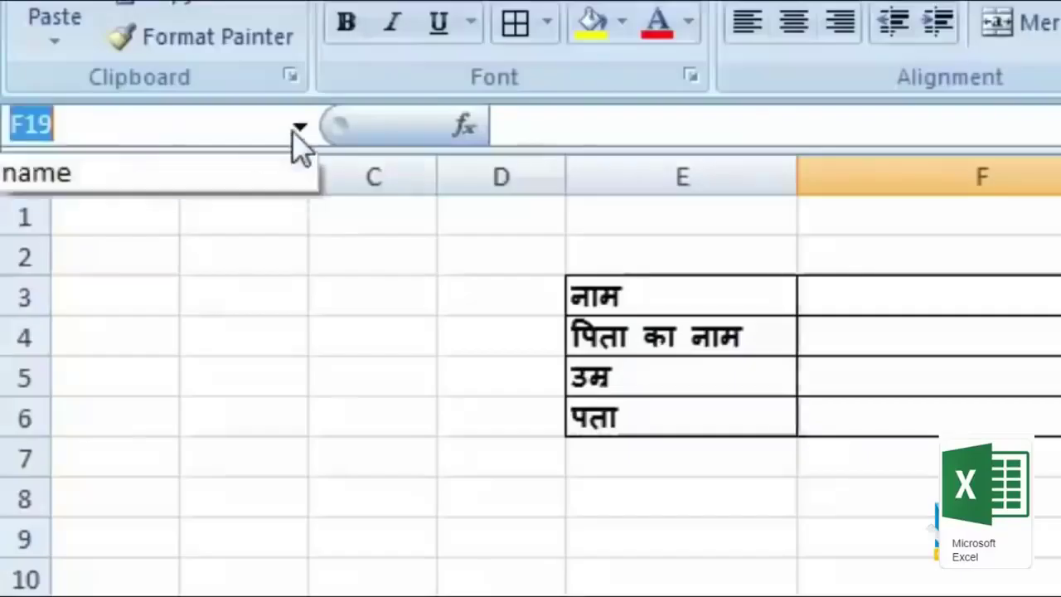
Step: Jump to the 'name' range and enter the student's name, father's name, age 25 and address
{"action": "left_click", "coordinate": [265, 180]}
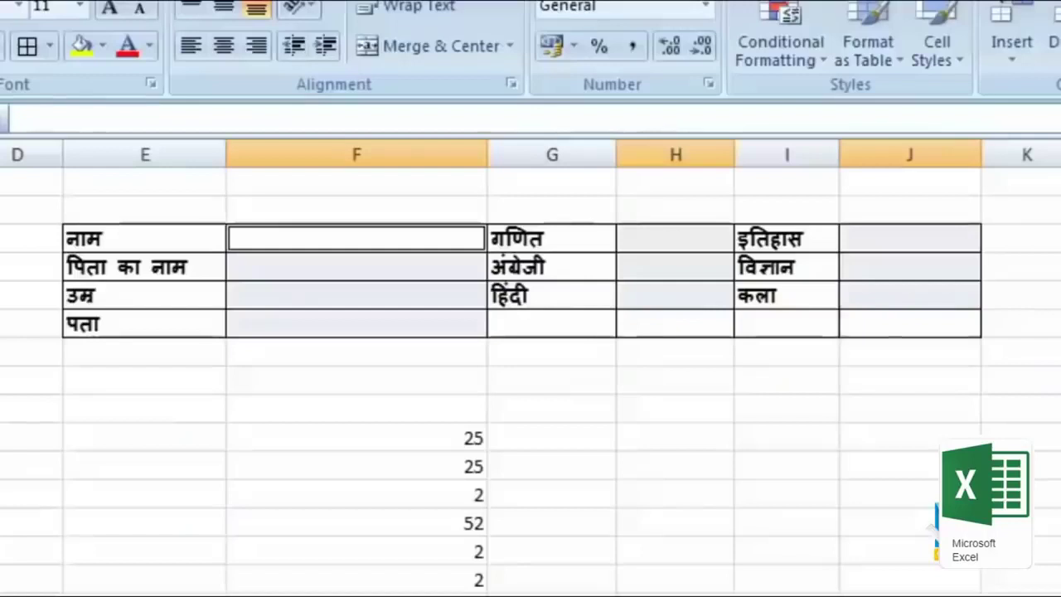
{"action": "type", "text": "ram"}
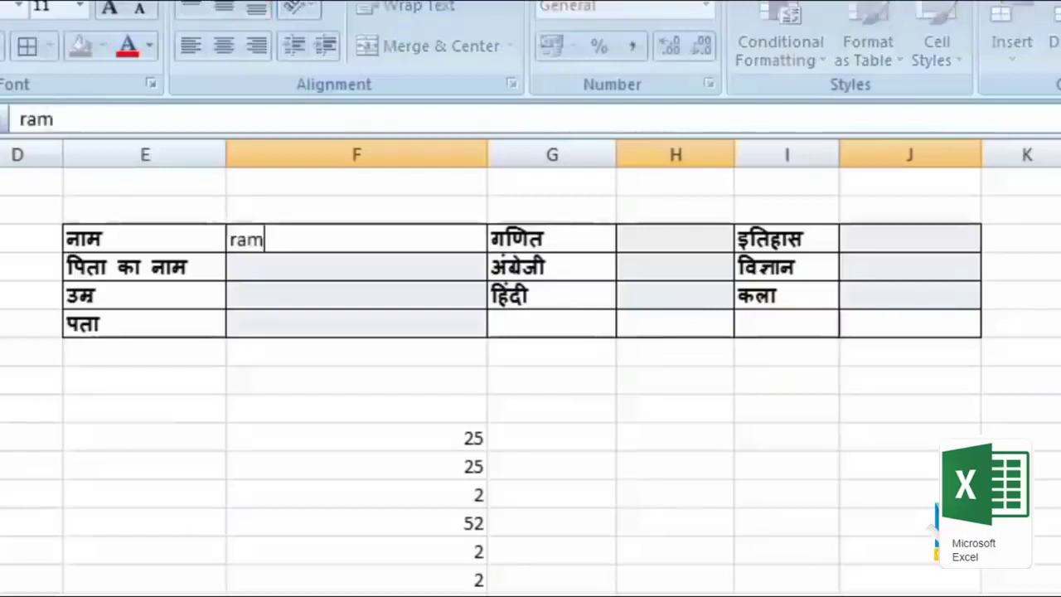
{"action": "key", "text": "Return"}
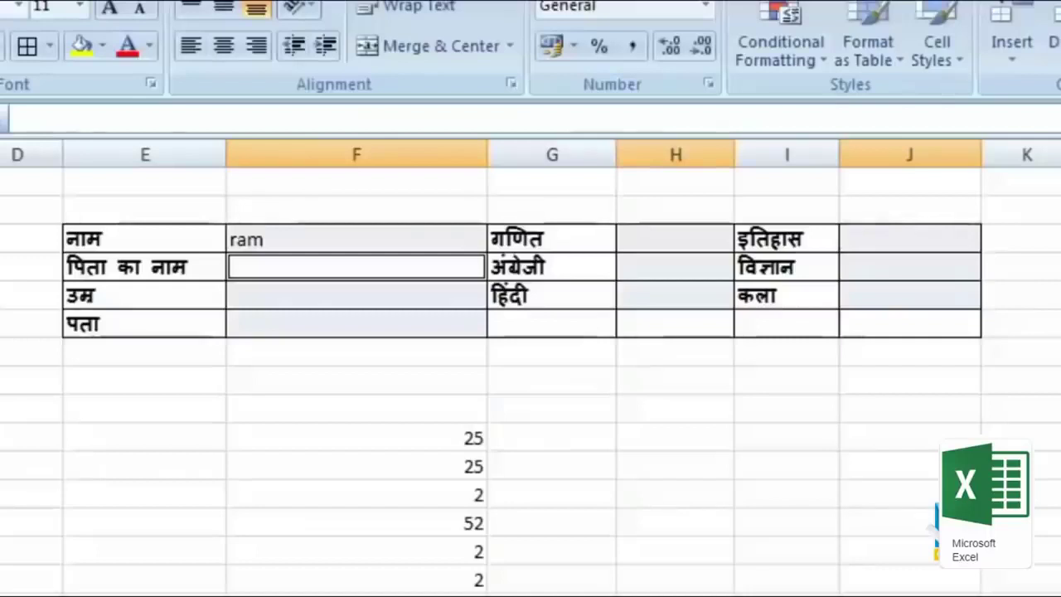
{"action": "type", "text": "ku"}
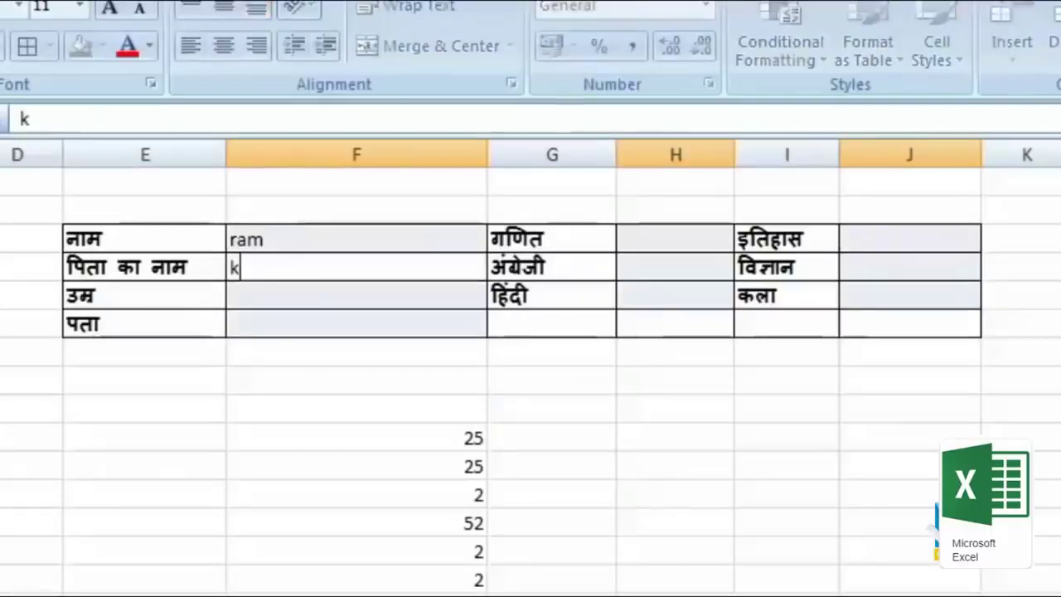
{"action": "type", "text": "ar"}
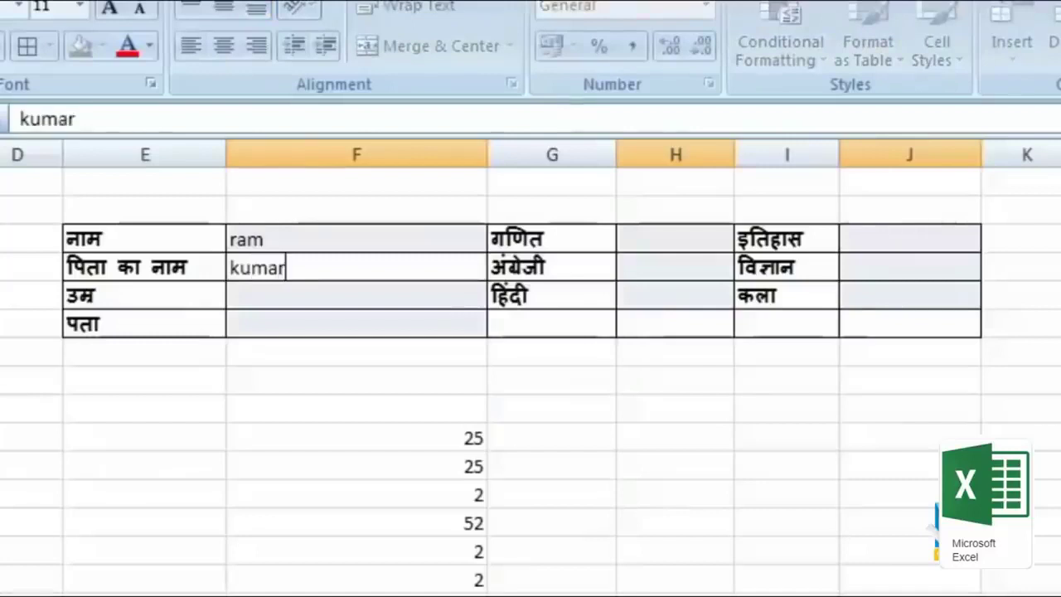
{"action": "key", "text": "Return"}
{"action": "type", "text": "25"}
{"action": "key", "text": "Return"}
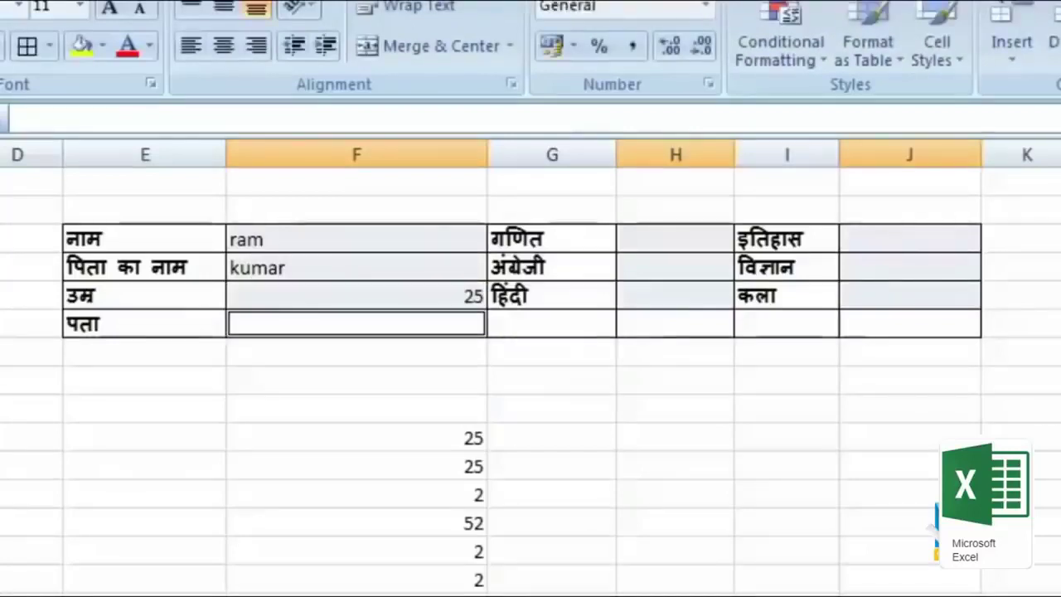
{"action": "type", "text": "agra"}
Step: Enter the subject marks 25, 25, 25, 25, 25 and 252, then continue in the blank Word document
{"action": "left_click", "coordinate": [675, 239]}
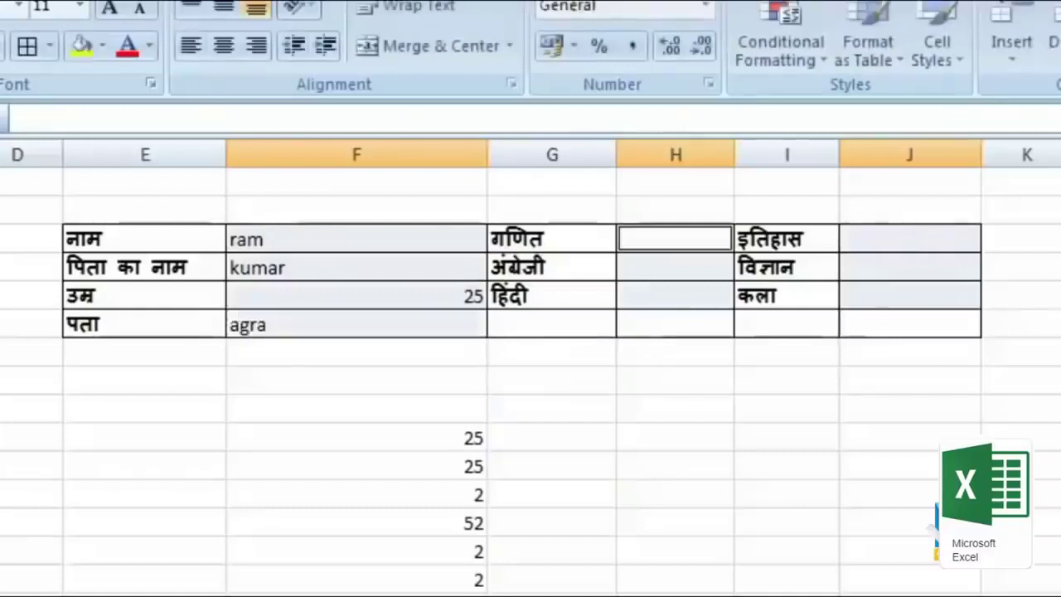
{"action": "type", "text": "25"}
{"action": "key", "text": "Return"}
{"action": "type", "text": "25"}
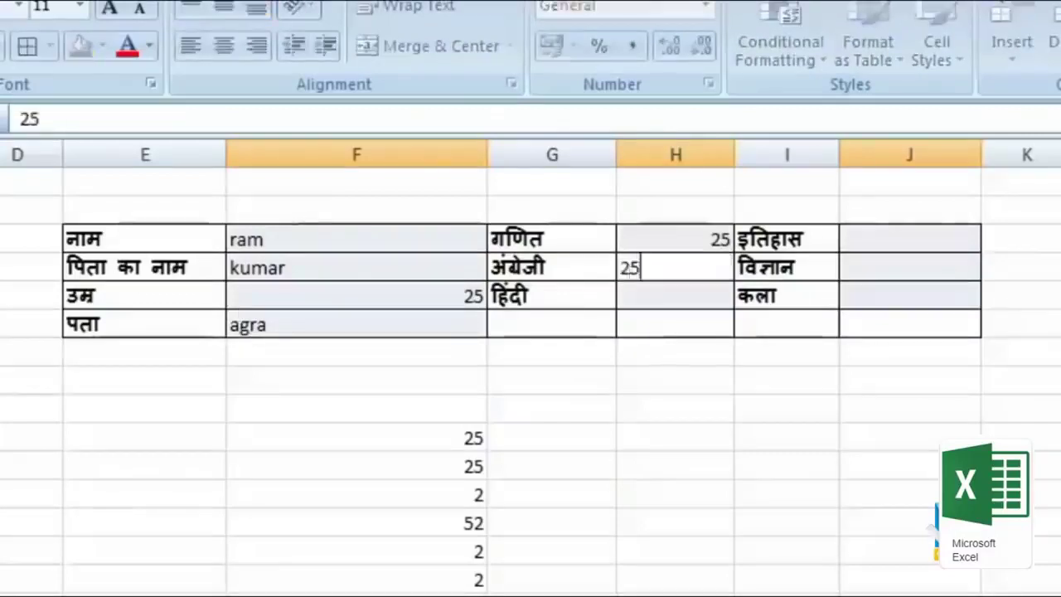
{"action": "key", "text": "Return"}
{"action": "type", "text": "25"}
{"action": "left_click", "coordinate": [909, 239]}
{"action": "type", "text": "25"}
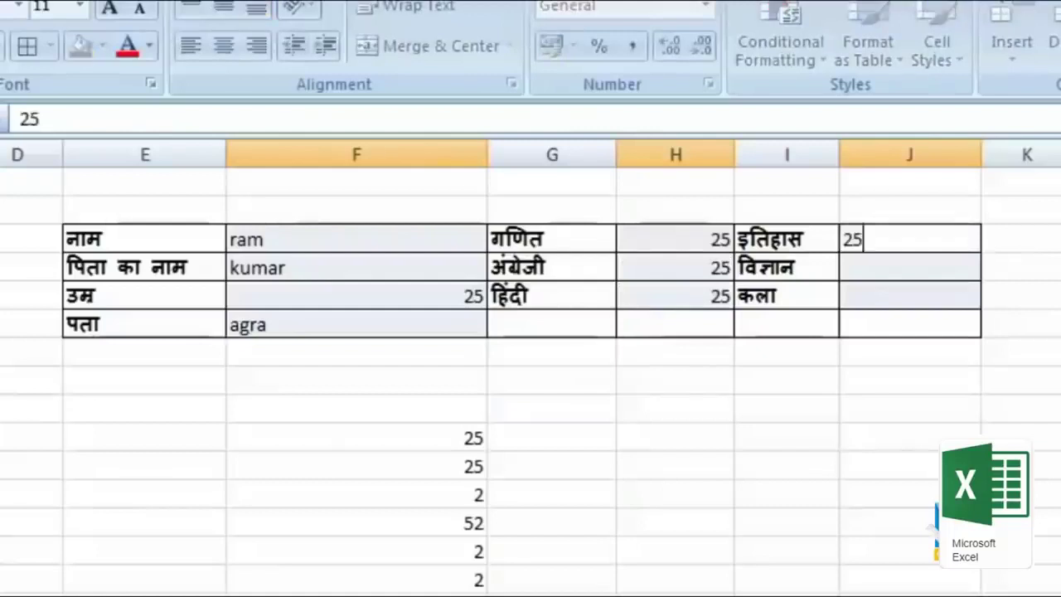
{"action": "key", "text": "Return"}
{"action": "type", "text": "25"}
{"action": "key", "text": "Return"}
{"action": "type", "text": "252"}
{"action": "left_click", "coordinate": [356, 239]}
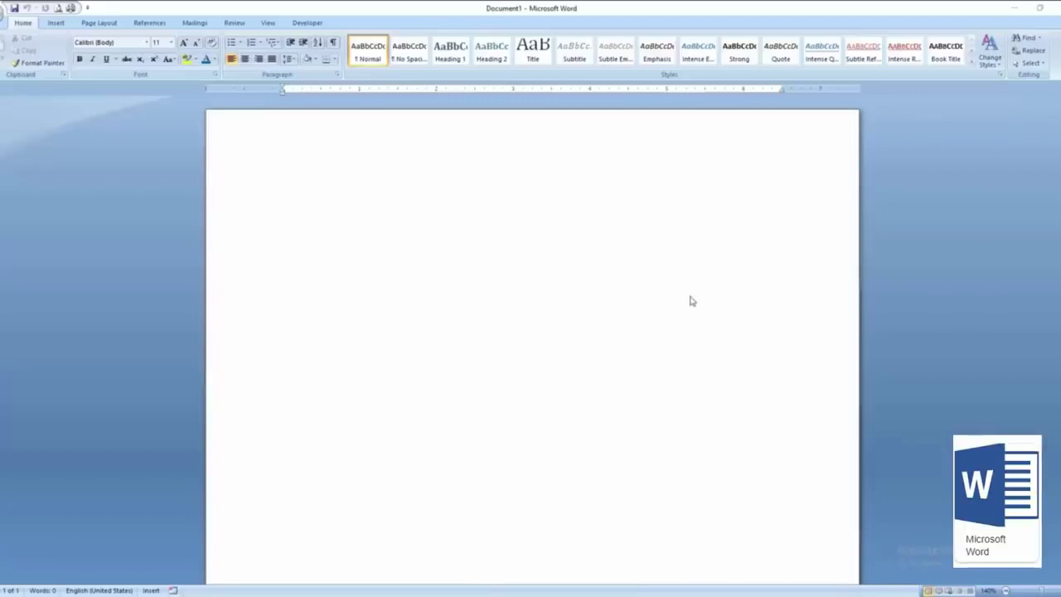
{"action": "left_click", "coordinate": [702, 315]}
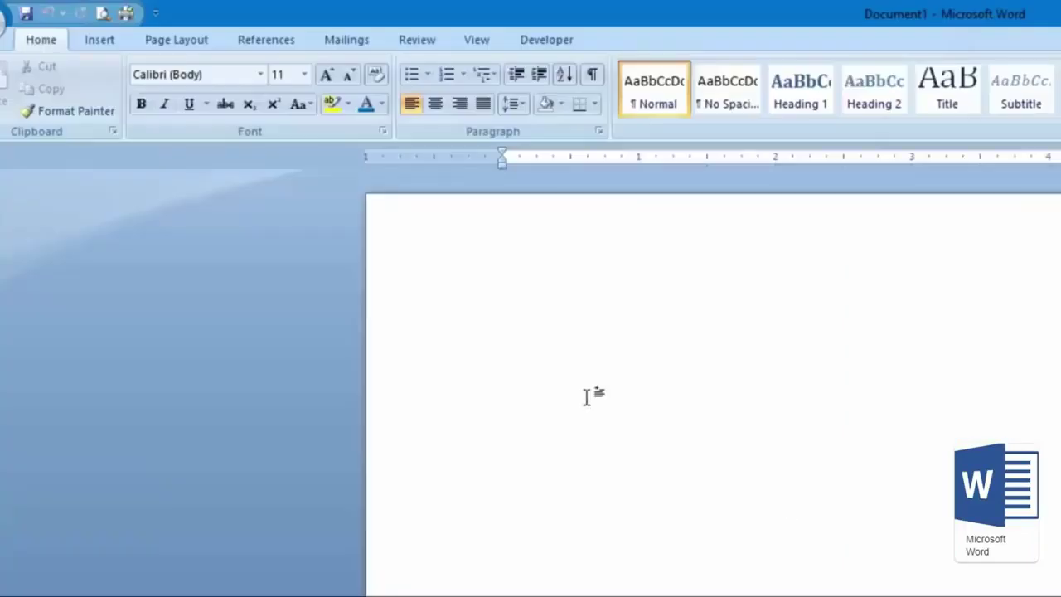
Step: Open the paper size list under Page Layout, then dismiss it so the page stays Letter size
{"action": "left_click", "coordinate": [187, 43]}
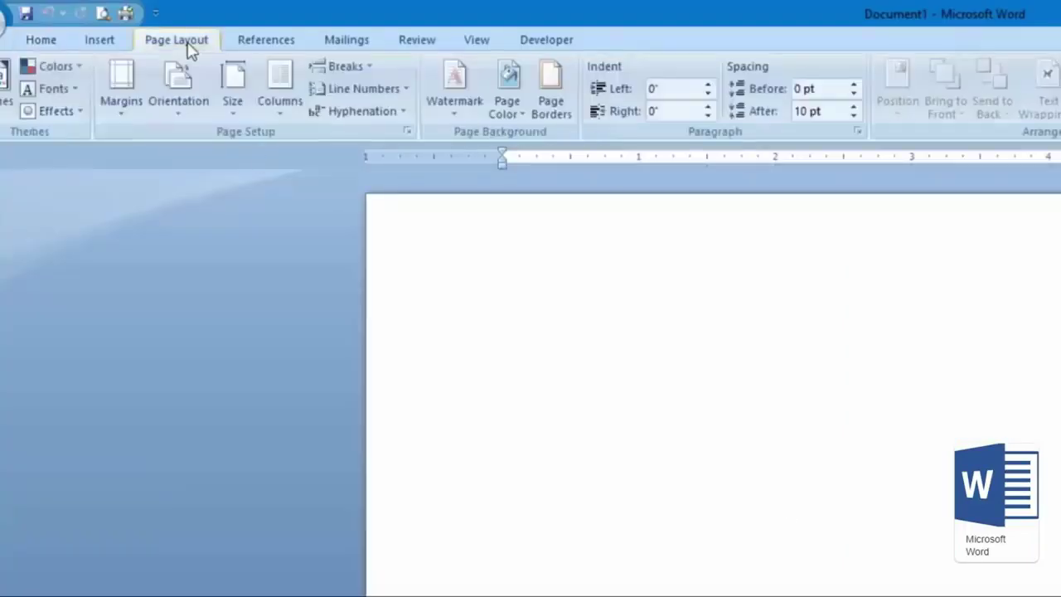
{"action": "left_click", "coordinate": [237, 116]}
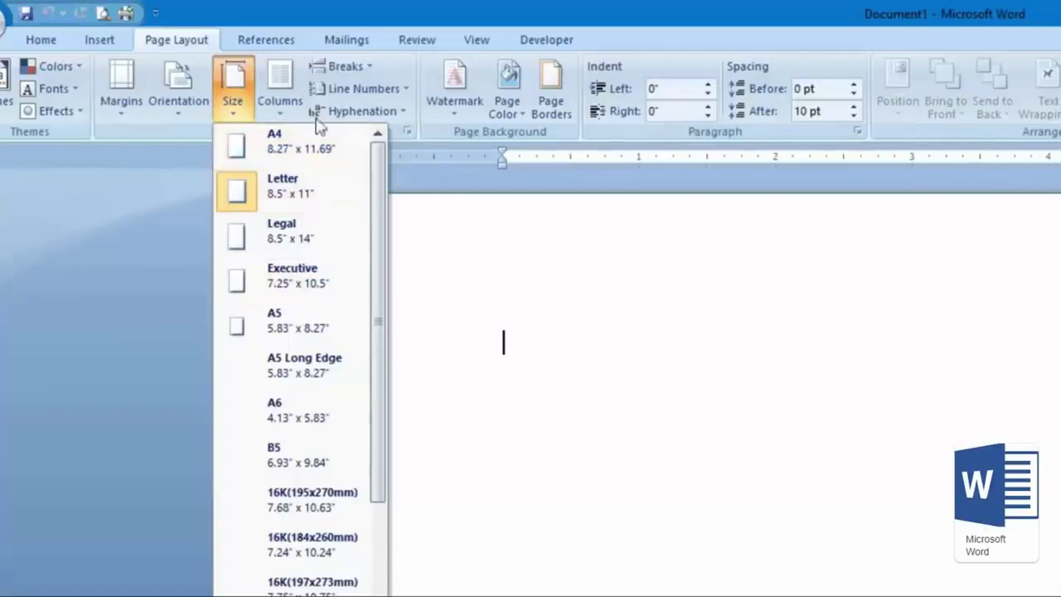
{"action": "left_click", "coordinate": [608, 366]}
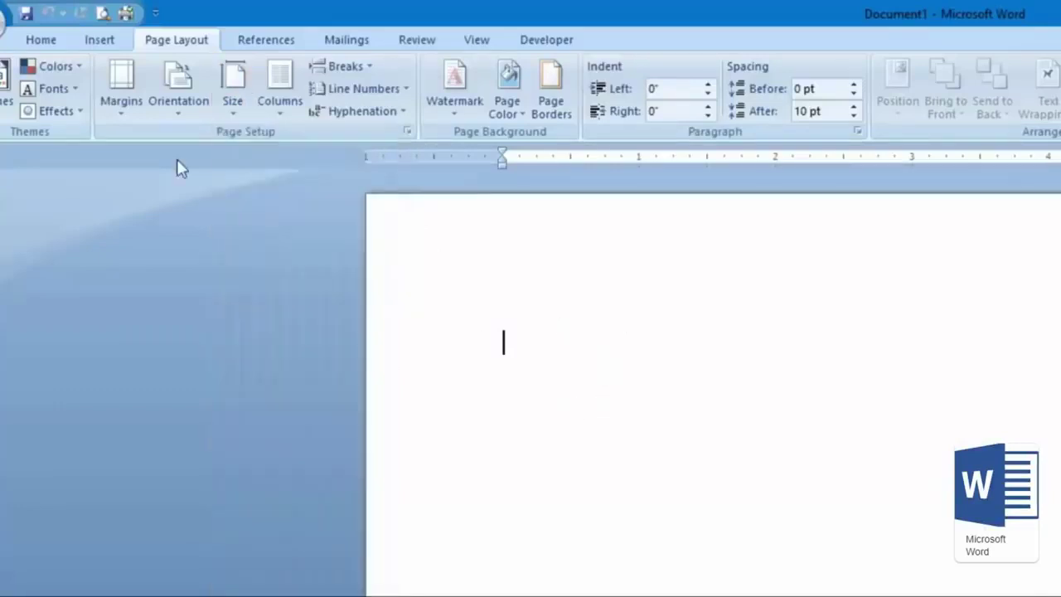
{"action": "left_click", "coordinate": [39, 54]}
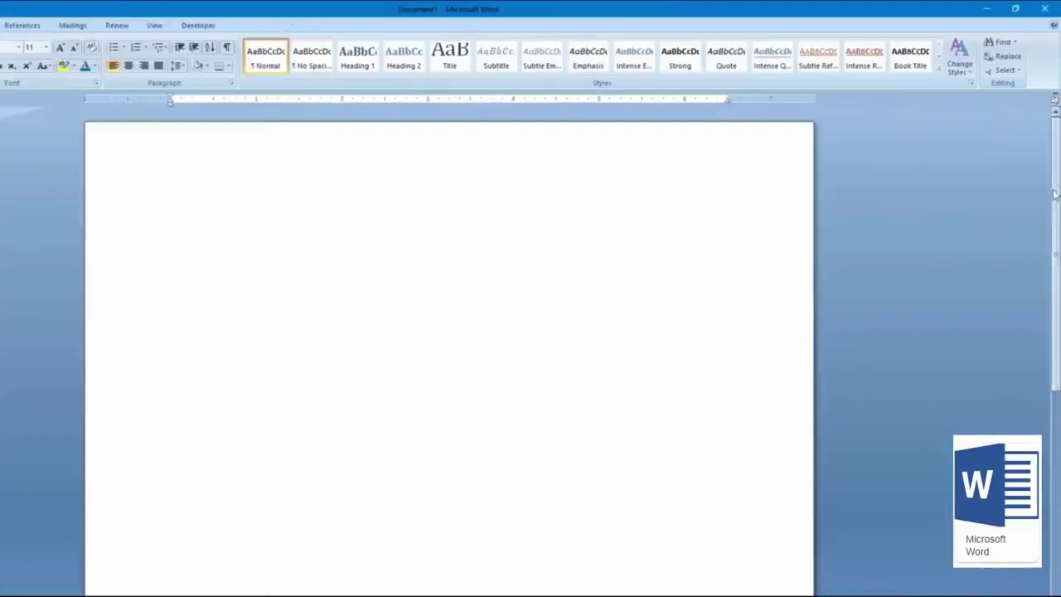
{"action": "scroll", "coordinate": [1055, 322], "scroll_direction": "down", "scroll_amount": 1}
{"action": "scroll", "coordinate": [1055, 322], "scroll_direction": "up", "scroll_amount": 1}
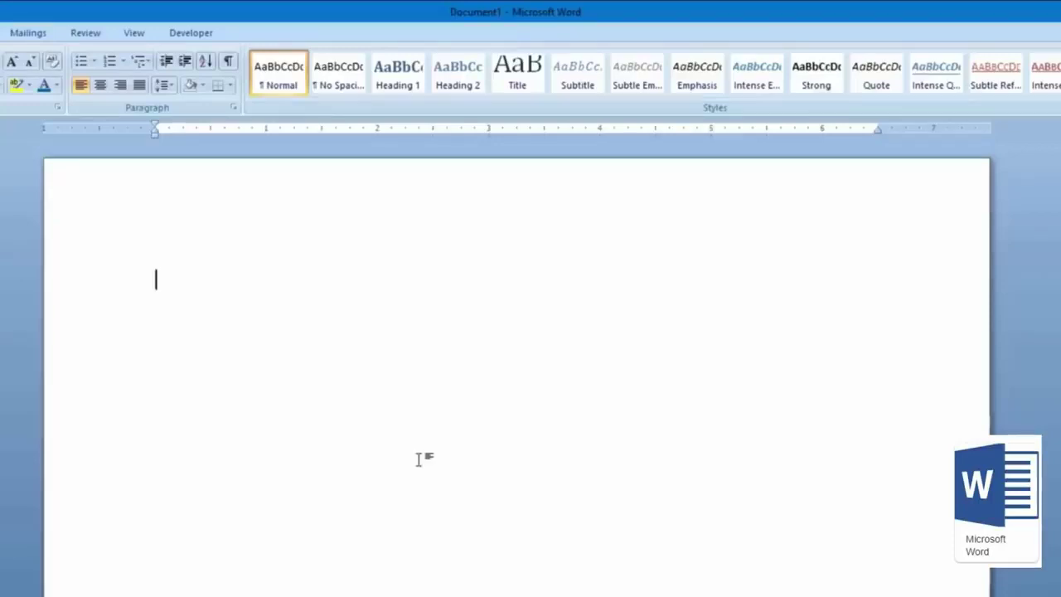
{"action": "type", "text": "./,/., f;'[;lf' ';l"}
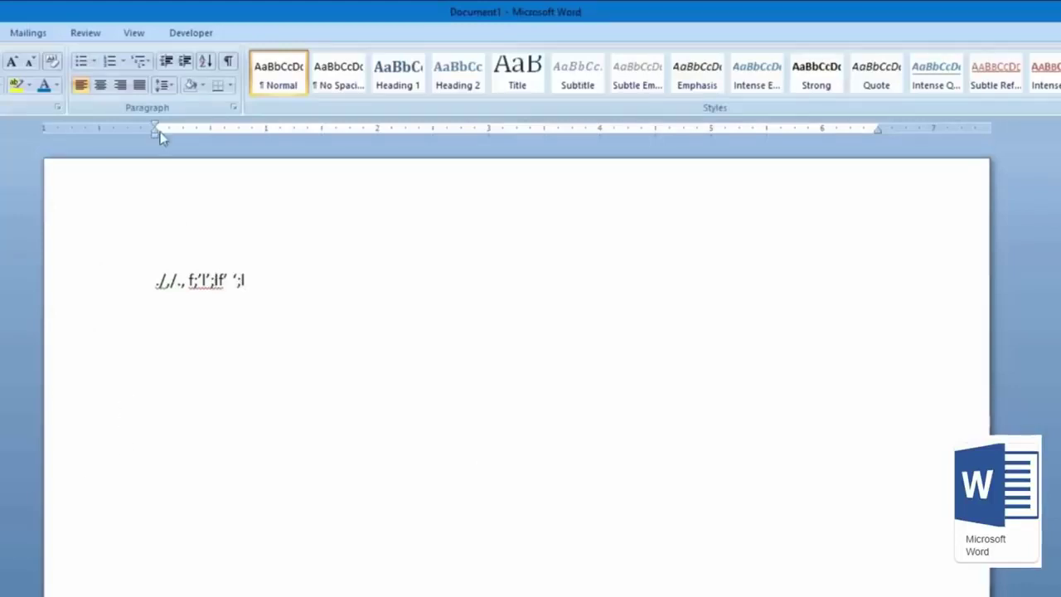
Step: Drag the ruler markers to shift the indent and widen the margins, then delete the test line
{"action": "mouse_move", "coordinate": [155, 133]}
{"action": "left_mouse_down"}
{"action": "mouse_move", "coordinate": [182, 131]}
{"action": "mouse_move", "coordinate": [150, 131]}
{"action": "left_mouse_up"}
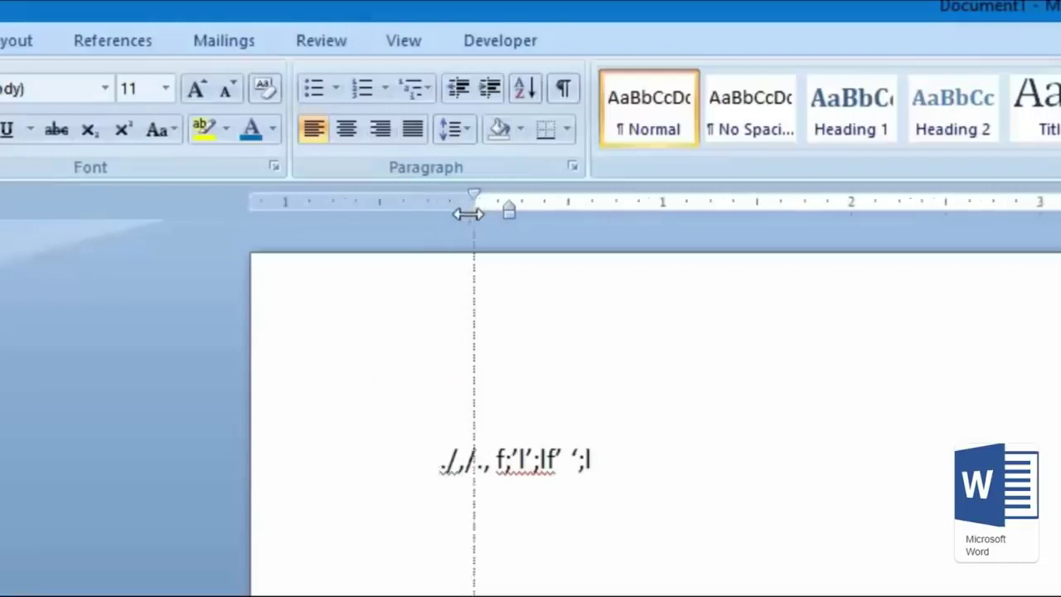
{"action": "mouse_move", "coordinate": [469, 214]}
{"action": "left_mouse_down"}
{"action": "mouse_move", "coordinate": [602, 230]}
{"action": "mouse_move", "coordinate": [521, 237]}
{"action": "mouse_move", "coordinate": [760, 246]}
{"action": "mouse_move", "coordinate": [506, 246]}
{"action": "mouse_move", "coordinate": [439, 235]}
{"action": "mouse_move", "coordinate": [556, 252]}
{"action": "mouse_move", "coordinate": [534, 249]}
{"action": "left_mouse_up"}
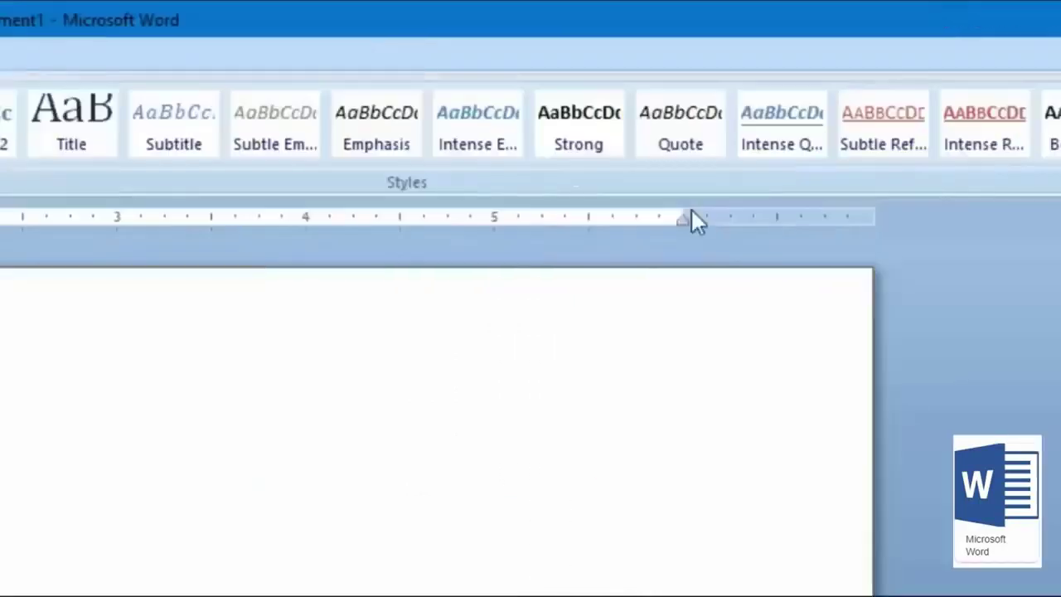
{"action": "mouse_move", "coordinate": [691, 221]}
{"action": "left_mouse_down"}
{"action": "mouse_move", "coordinate": [682, 217]}
{"action": "mouse_move", "coordinate": [763, 220]}
{"action": "mouse_move", "coordinate": [783, 232]}
{"action": "left_mouse_up"}
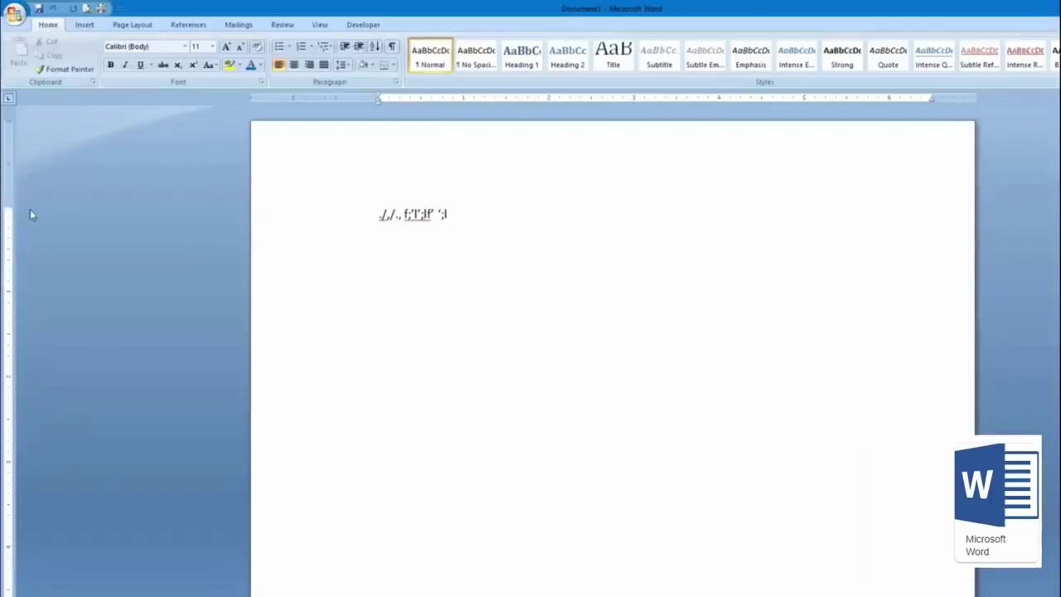
{"action": "mouse_move", "coordinate": [4, 204]}
{"action": "left_mouse_down"}
{"action": "mouse_move", "coordinate": [4, 165]}
{"action": "mouse_move", "coordinate": [4, 208]}
{"action": "left_mouse_up"}
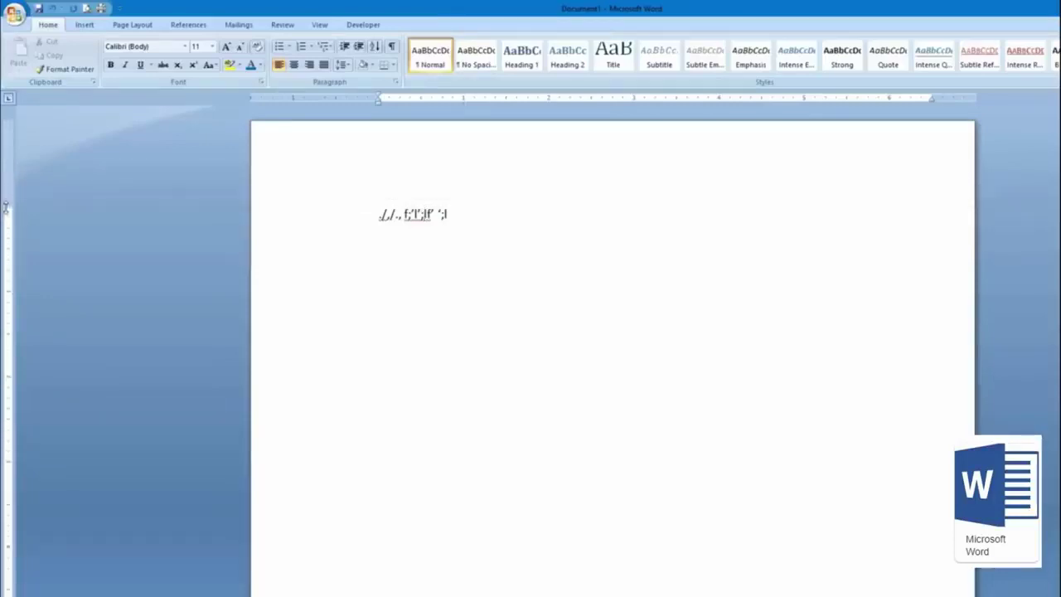
{"action": "left_click_drag", "start_coordinate": [466, 209], "coordinate": [370, 213]}
{"action": "key", "text": "Delete"}
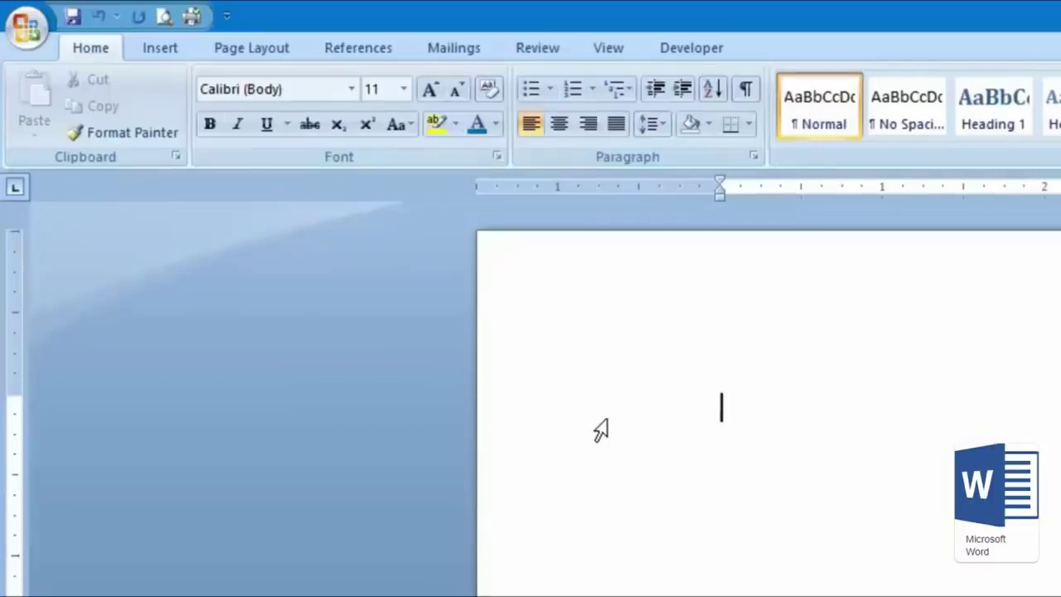
Step: Generate sample text with =rand(1,1) for one sentence, then =rand(2,2) for two paragraphs
{"action": "type", "text": "=ran"}
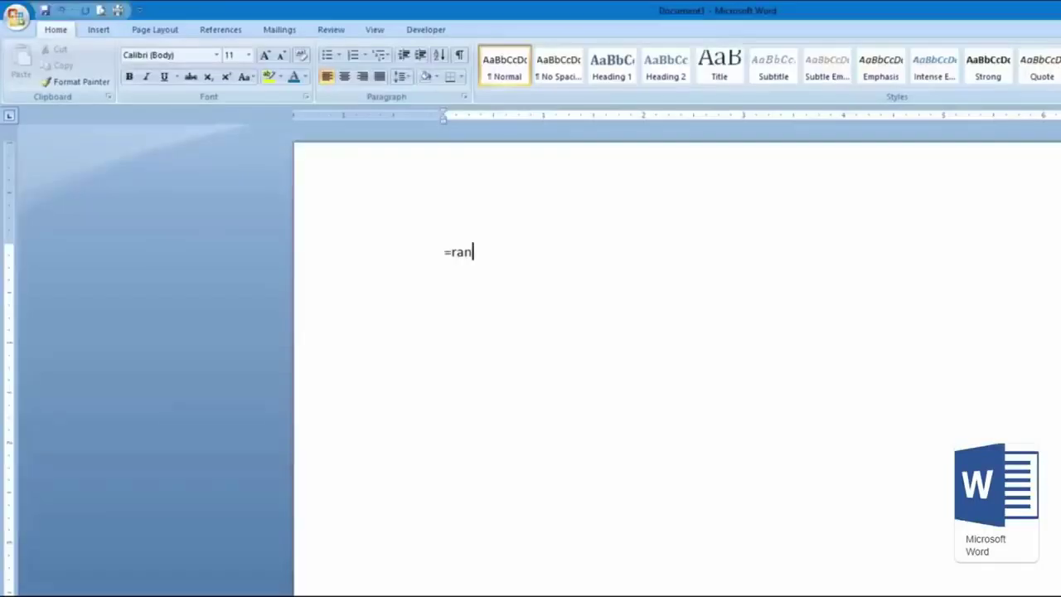
{"action": "type", "text": "d(1,1)"}
{"action": "key", "text": "Return"}
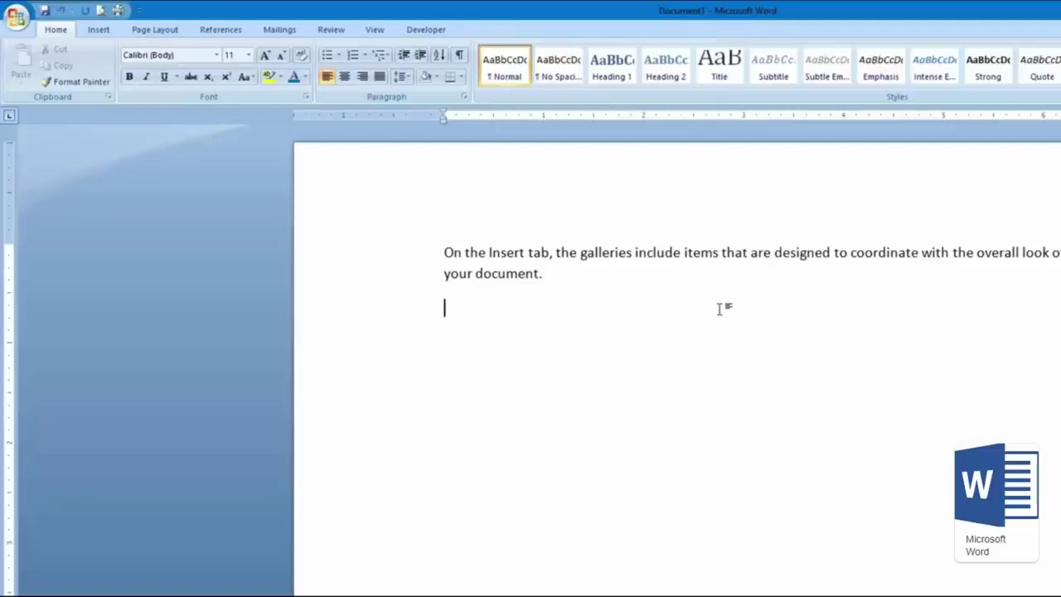
{"action": "type", "text": "=e"}
{"action": "type", "text": "and(2,"}
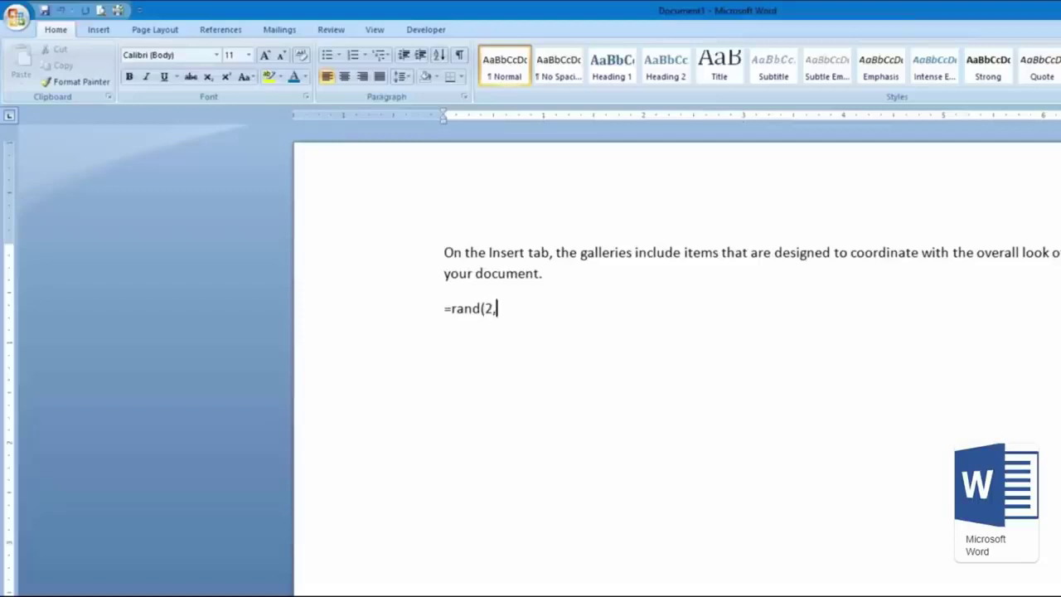
{"action": "key", "text": "BackSpace"}
{"action": "key", "text": "Return"}
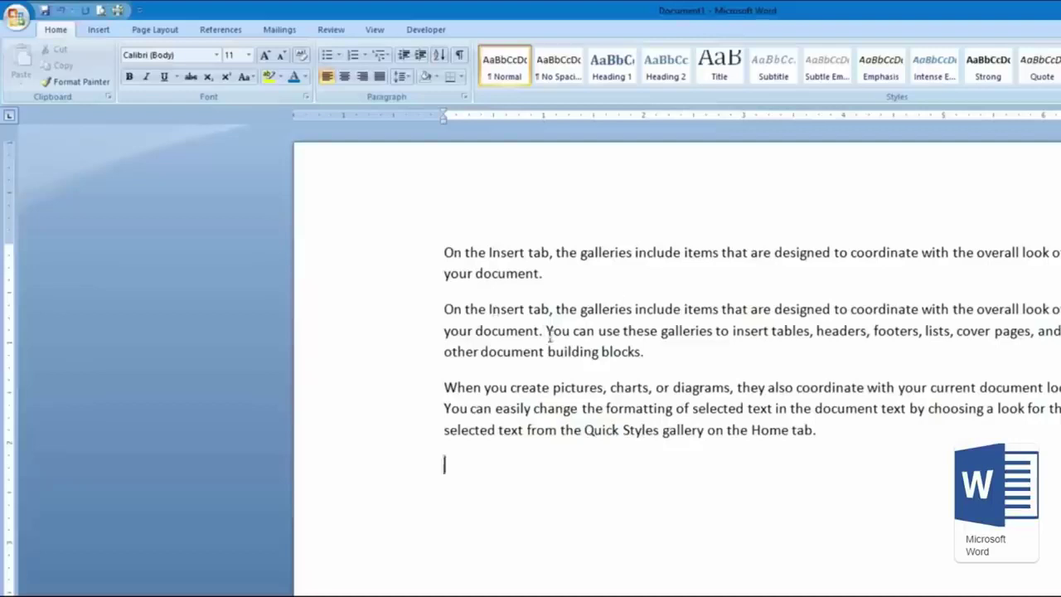
Step: Select the opening word On and grow its font size up to 20 pt
{"action": "left_click_drag", "start_coordinate": [550, 335], "coordinate": [389, 309]}
{"action": "left_click", "coordinate": [779, 408]}
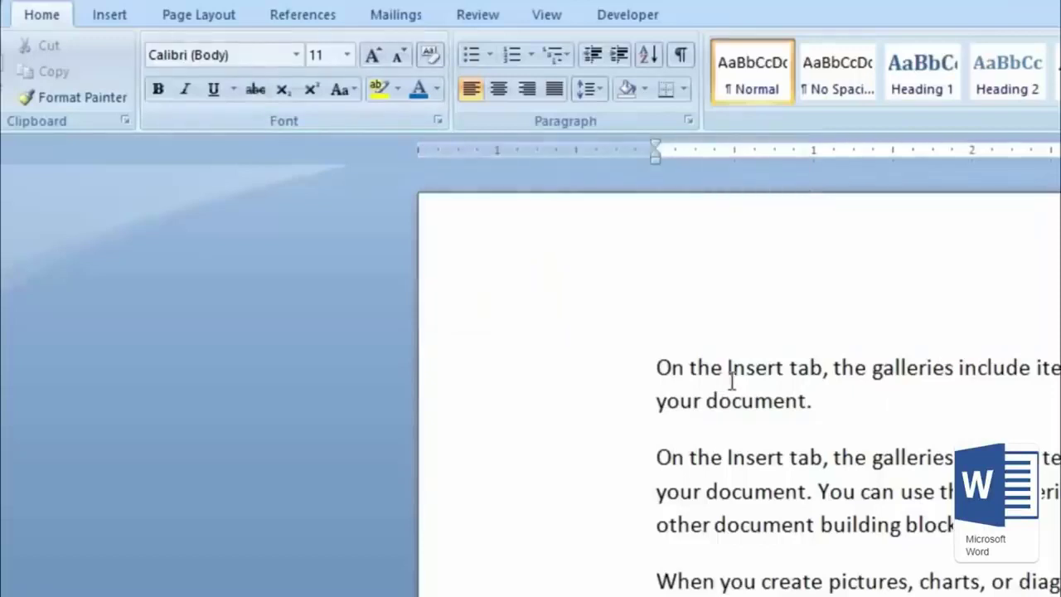
{"action": "left_click_drag", "start_coordinate": [686, 370], "coordinate": [644, 373]}
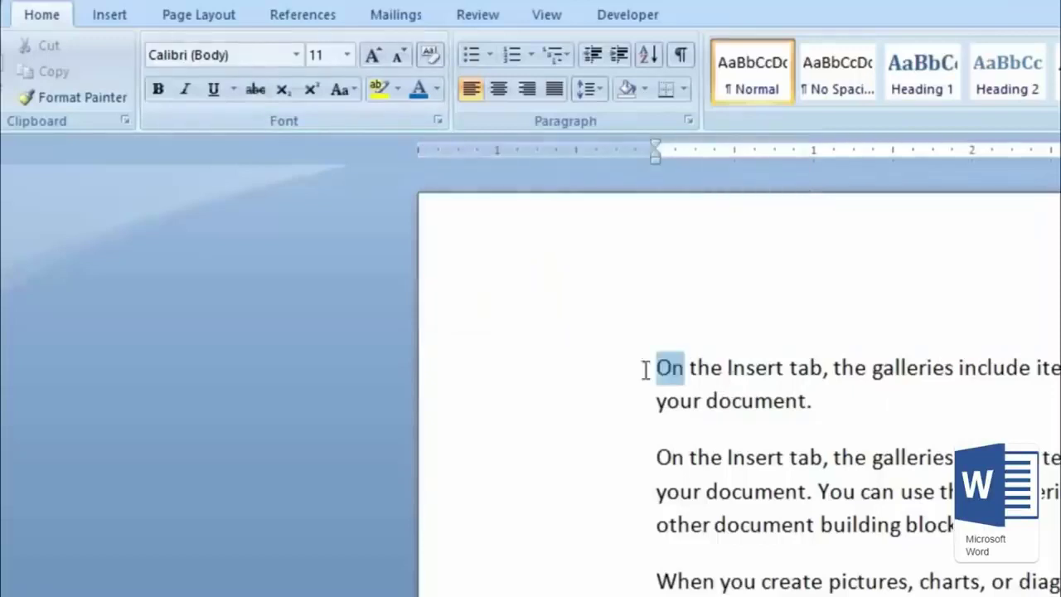
{"action": "left_click", "coordinate": [349, 90]}
{"action": "left_click", "coordinate": [373, 62]}
{"action": "left_click", "coordinate": [373, 63]}
{"action": "left_click", "coordinate": [373, 62]}
{"action": "left_click", "coordinate": [373, 62]}
{"action": "left_click", "coordinate": [373, 62]}
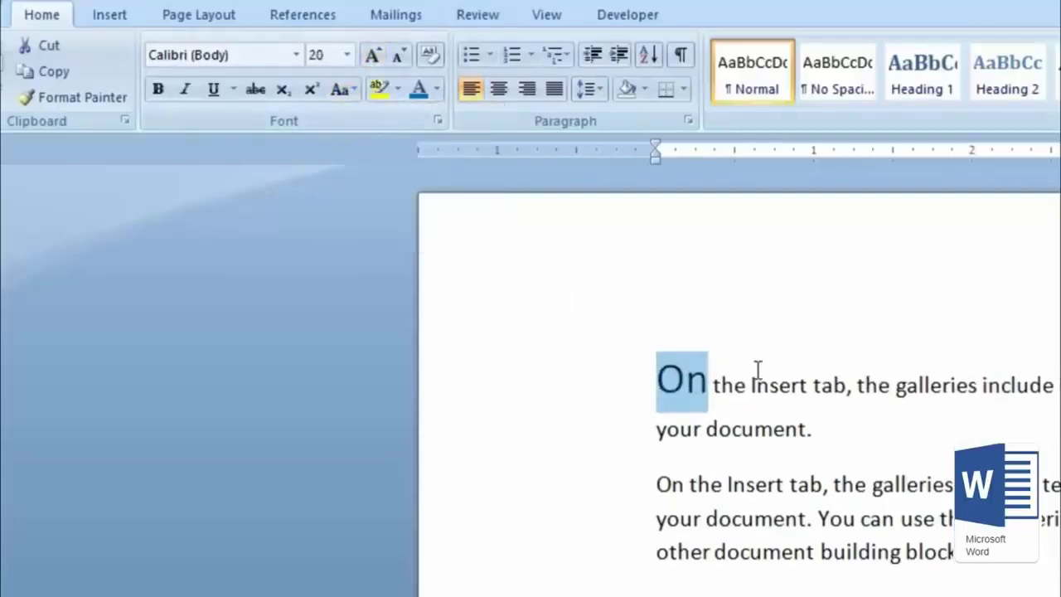
Step: Set the opening word ON in the Mr Grieves font
{"action": "left_click", "coordinate": [294, 56]}
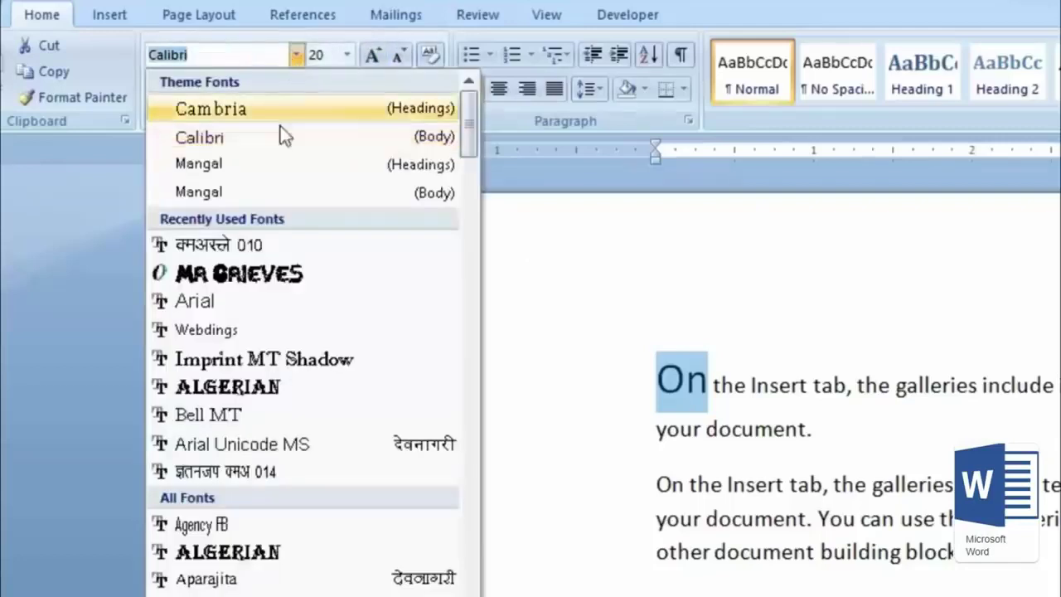
{"action": "left_click", "coordinate": [286, 276]}
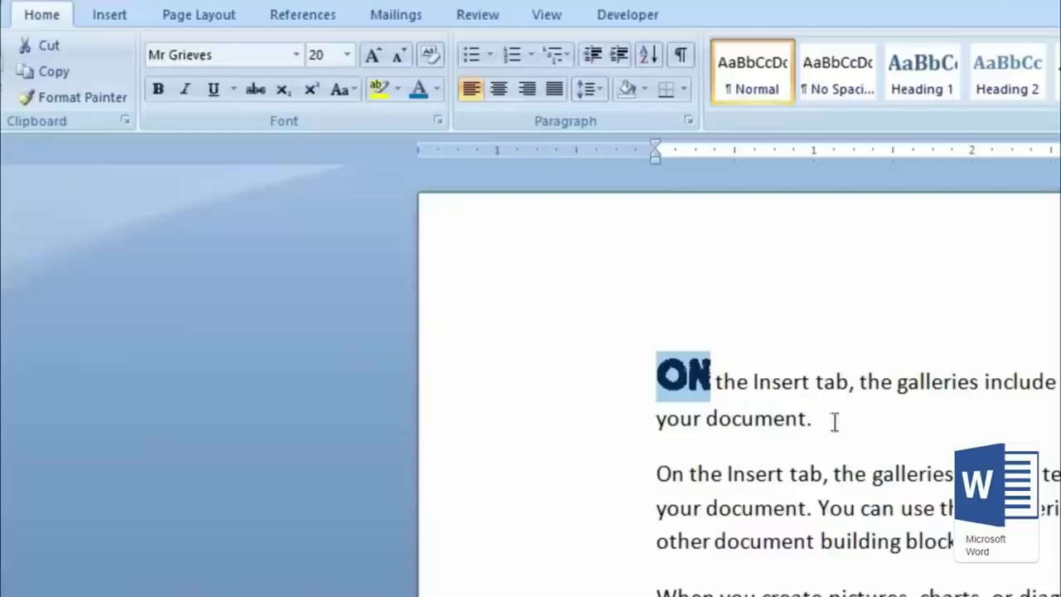
{"action": "left_click", "coordinate": [874, 499]}
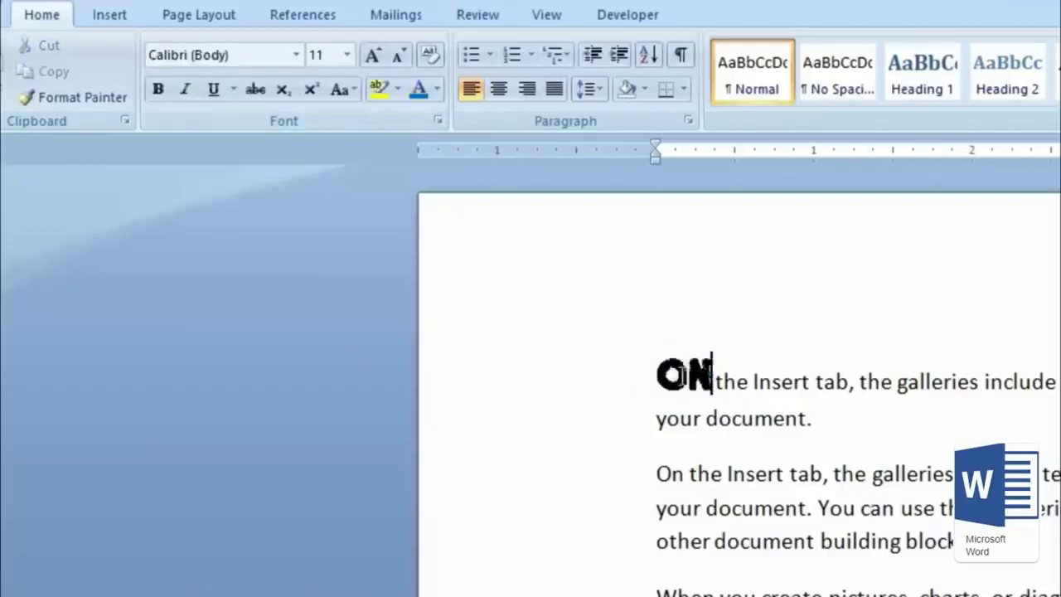
{"action": "left_click_drag", "start_coordinate": [712, 375], "coordinate": [656, 375]}
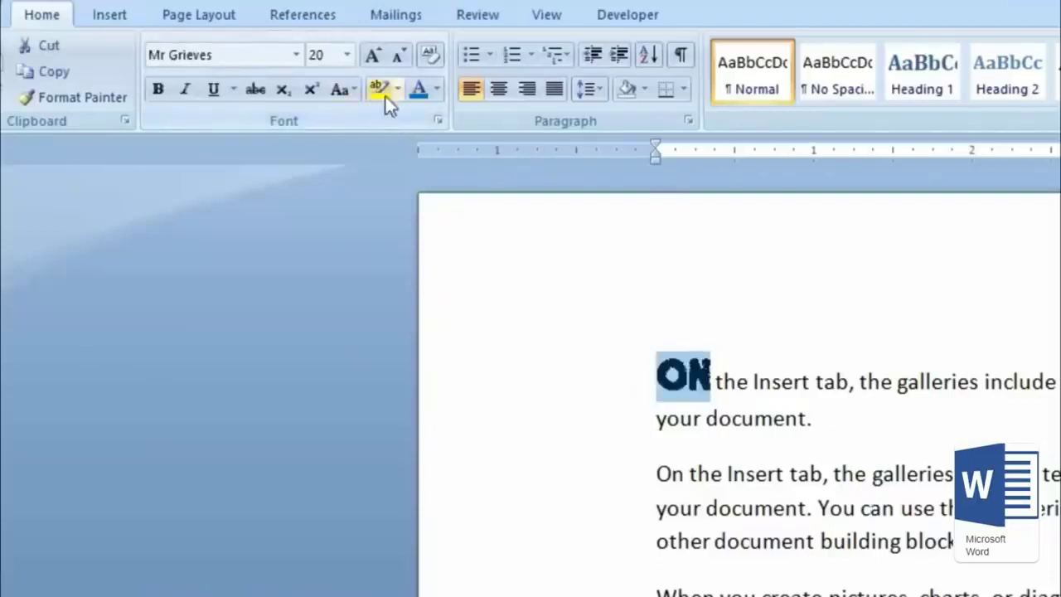
Step: Colour the word ON red using Font Color
{"action": "left_click", "coordinate": [437, 92]}
{"action": "left_click", "coordinate": [436, 299]}
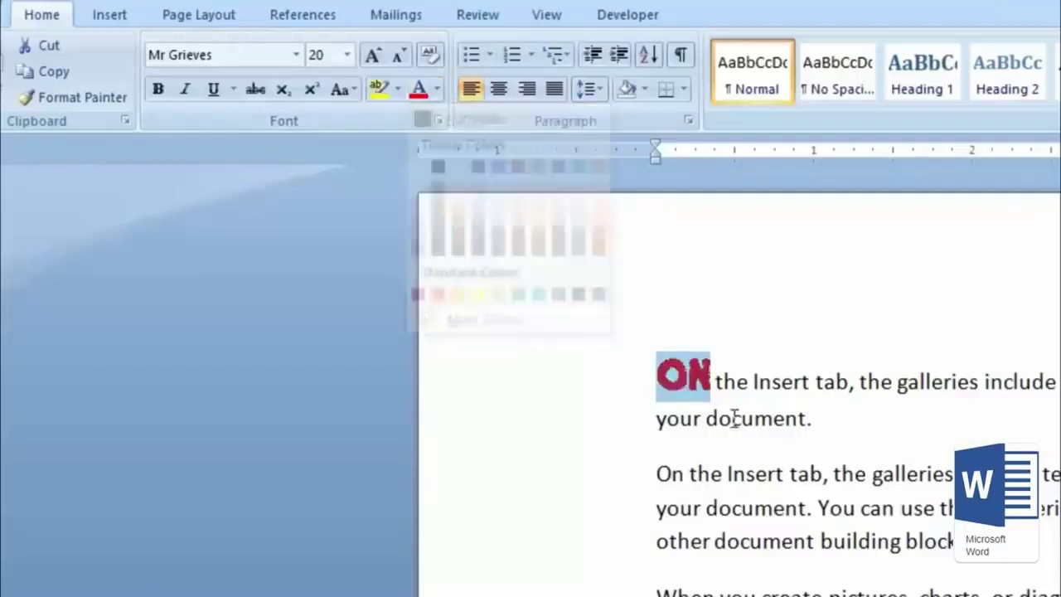
{"action": "left_click", "coordinate": [959, 409]}
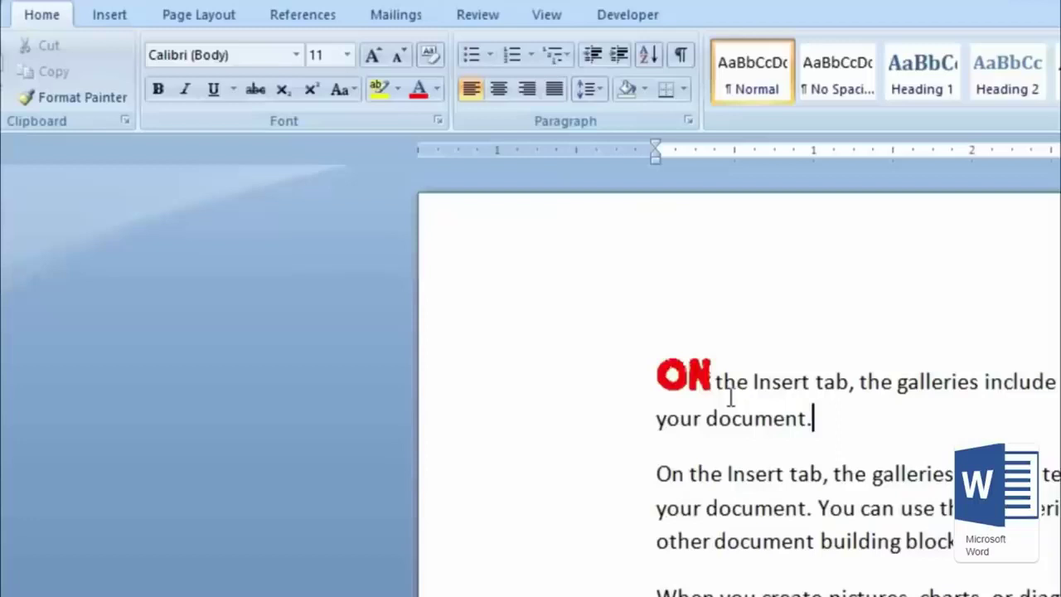
{"action": "left_click_drag", "start_coordinate": [712, 378], "coordinate": [656, 377]}
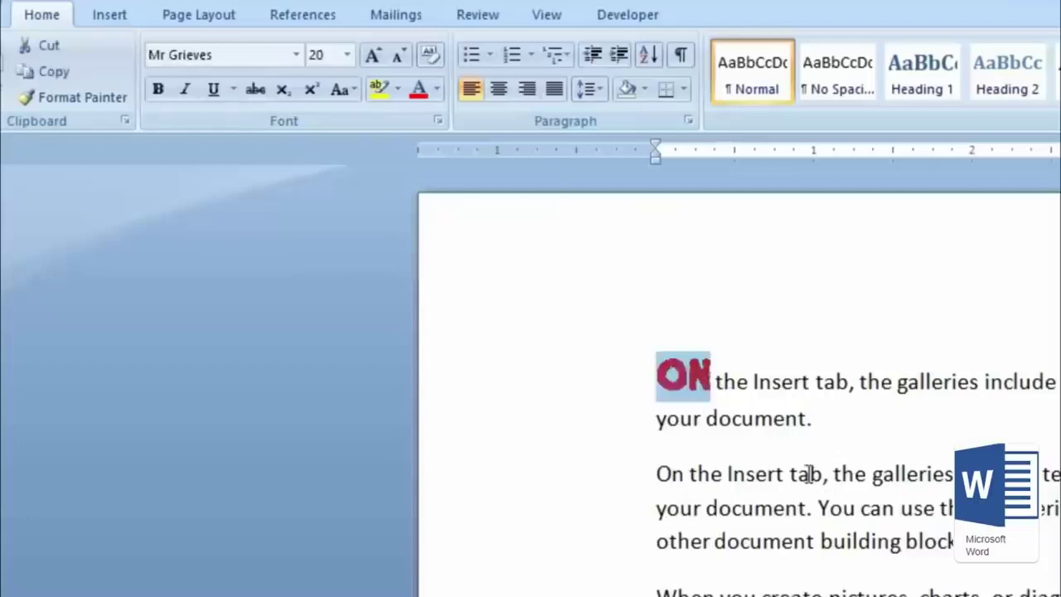
{"action": "left_click", "coordinate": [89, 105]}
{"action": "left_click_drag", "start_coordinate": [711, 377], "coordinate": [656, 377]}
{"action": "left_click", "coordinate": [58, 105]}
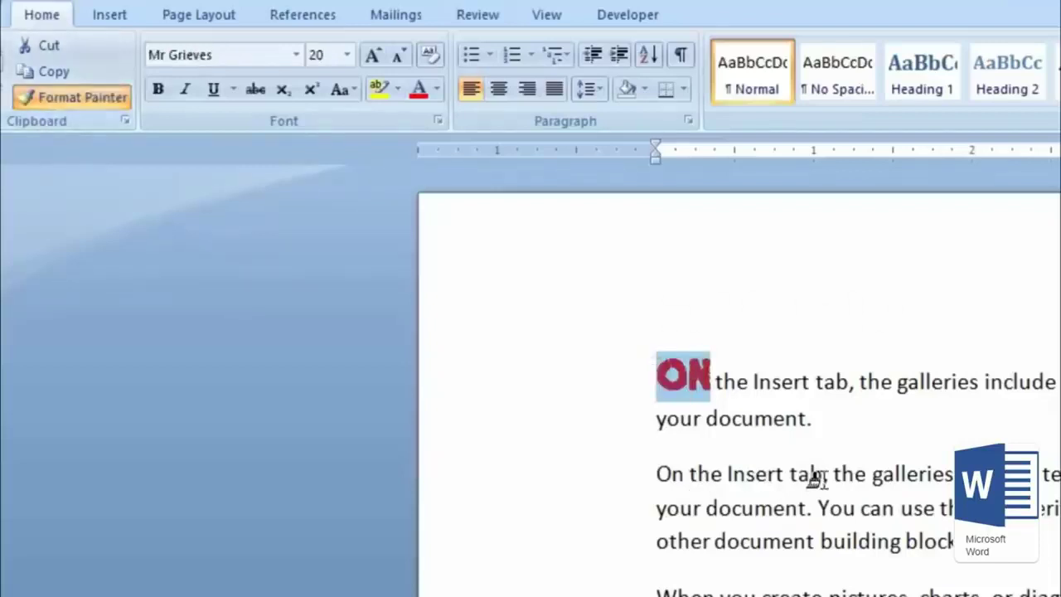
{"action": "left_click_drag", "start_coordinate": [825, 477], "coordinate": [727, 476]}
{"action": "left_click", "coordinate": [688, 377]}
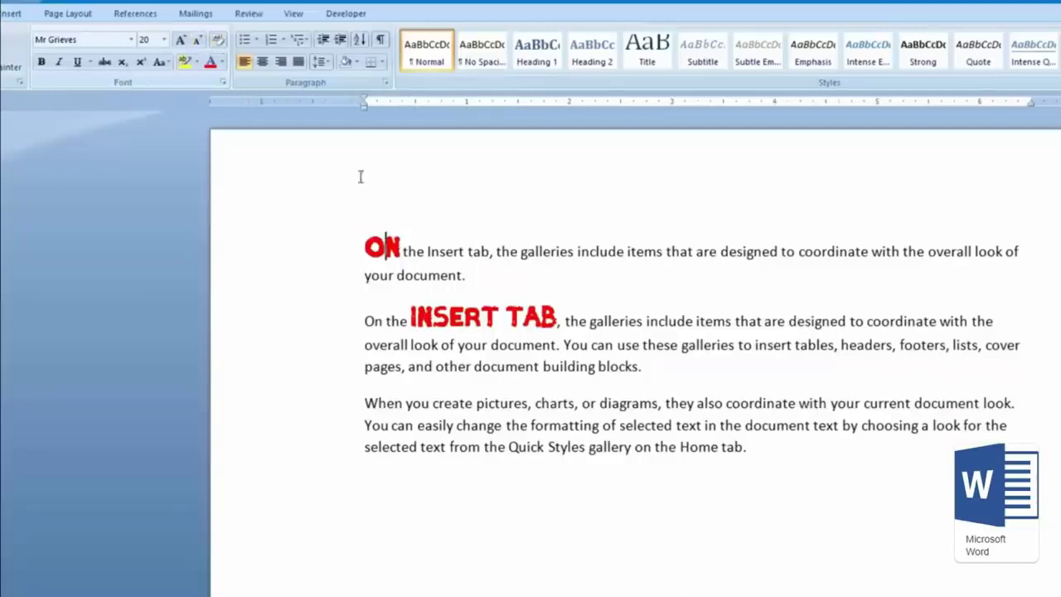
{"action": "left_click_drag", "start_coordinate": [557, 315], "coordinate": [411, 315]}
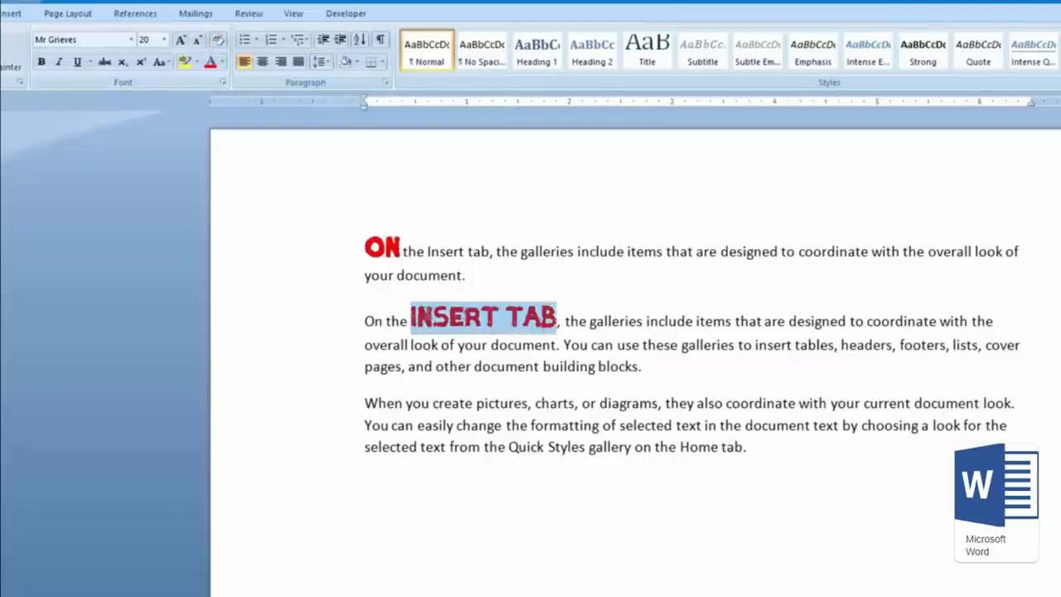
{"action": "left_click", "coordinate": [222, 47]}
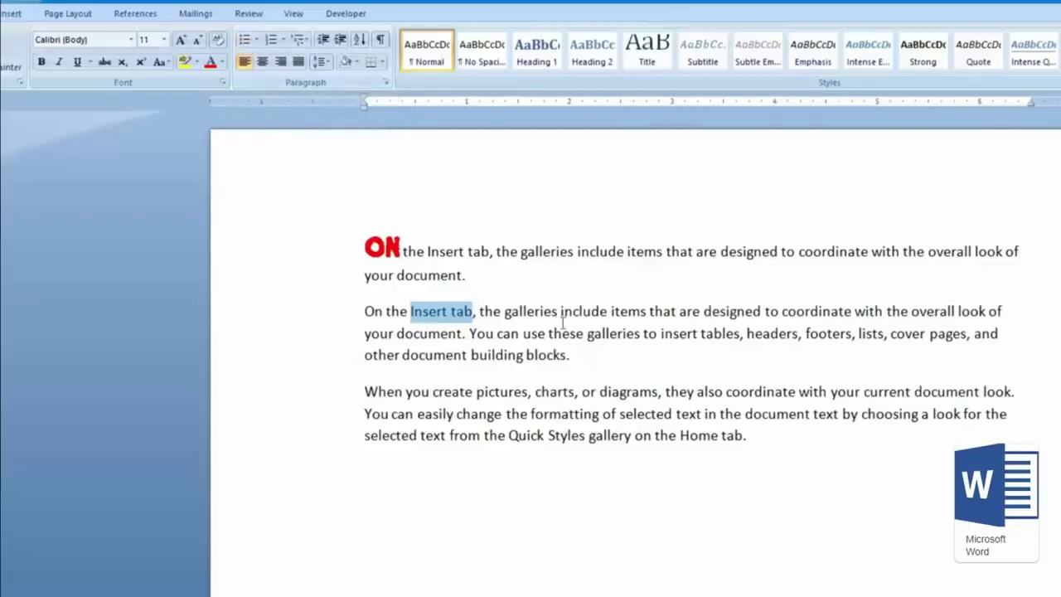
Step: Below the second paragraph, type the bulleted Hindi items कंप्यूटर, प्रिंटर, प्रिटर and कीबोर्ड
{"action": "left_click", "coordinate": [588, 359]}
{"action": "key", "text": "Return"}
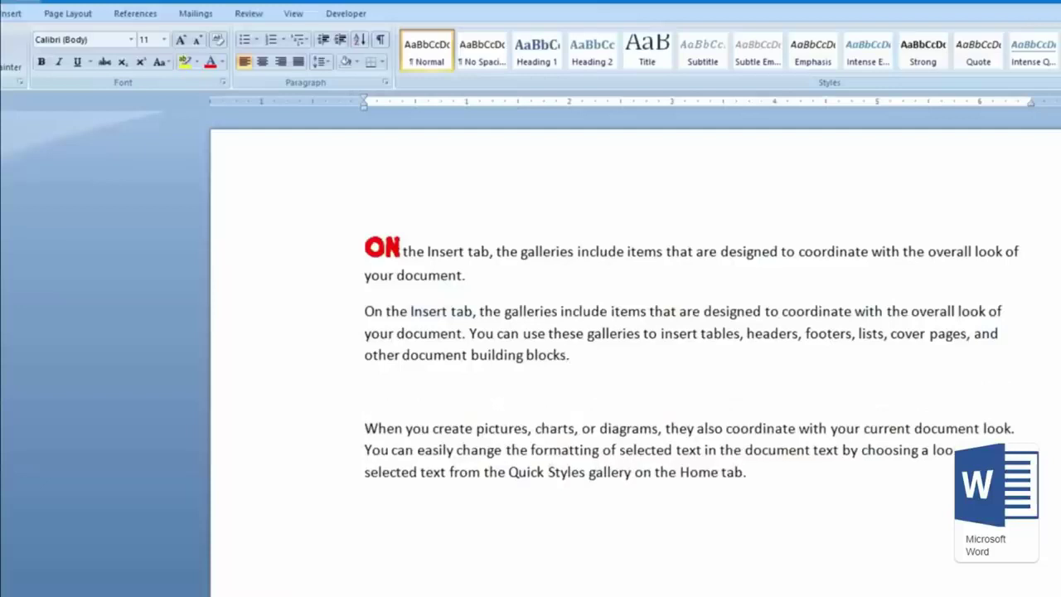
{"action": "left_click", "coordinate": [245, 39]}
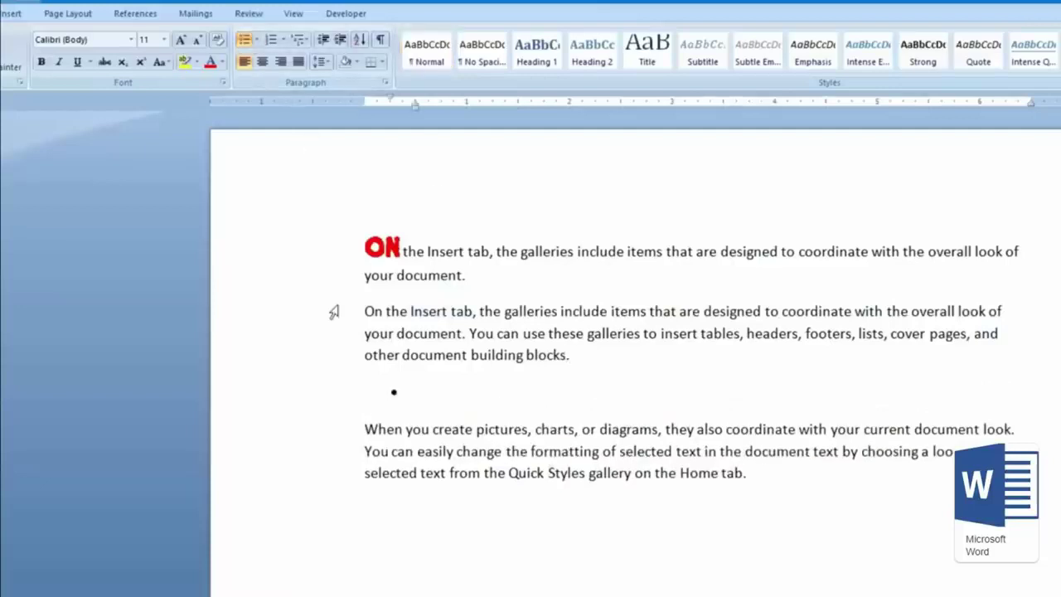
{"action": "key", "text": "alt+shift"}
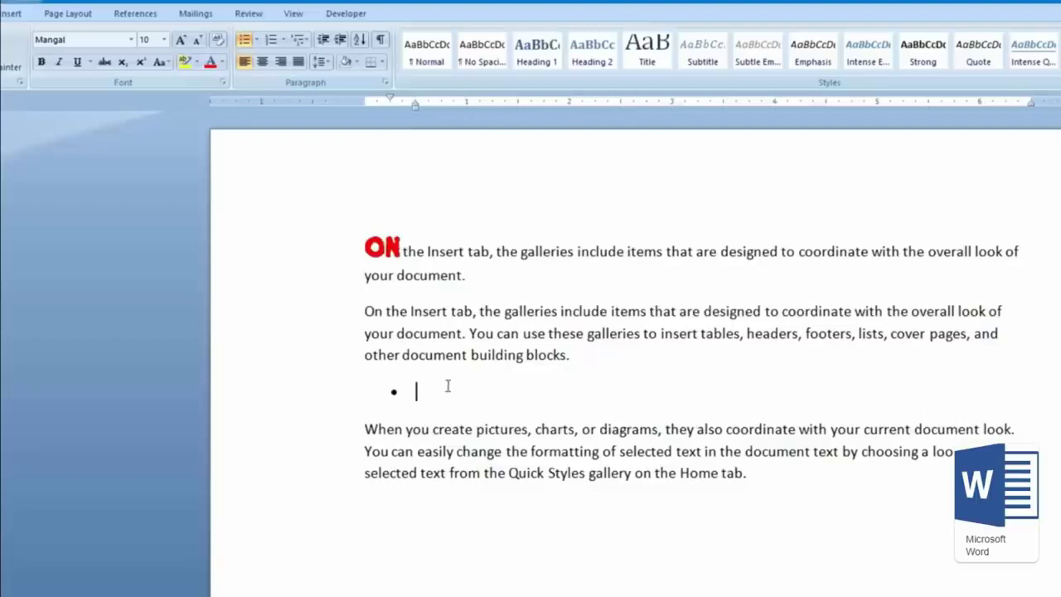
{"action": "type", "text": "कंप्यूटर"}
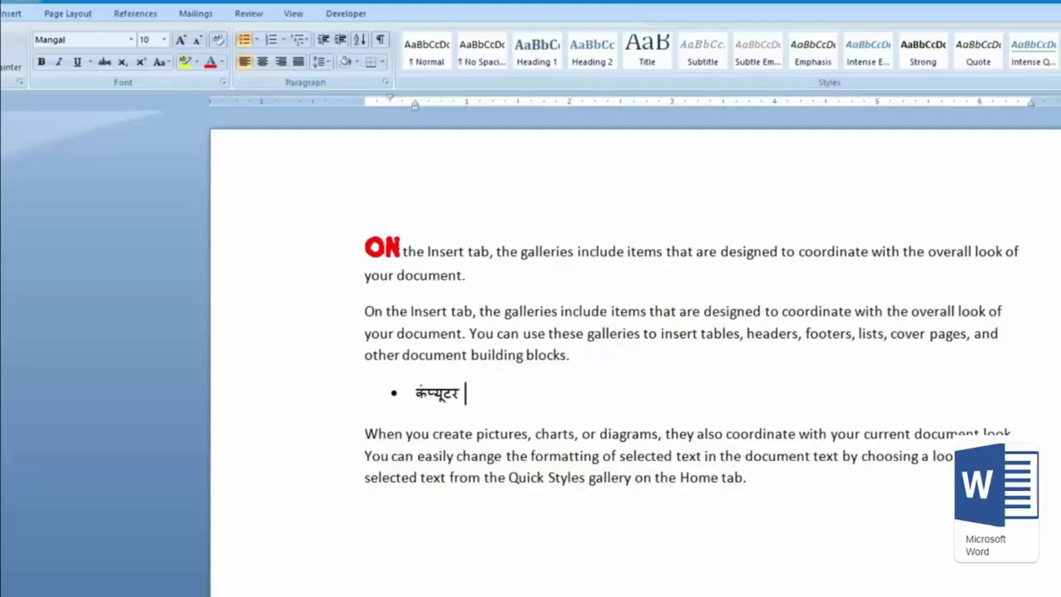
{"action": "key", "text": "Return"}
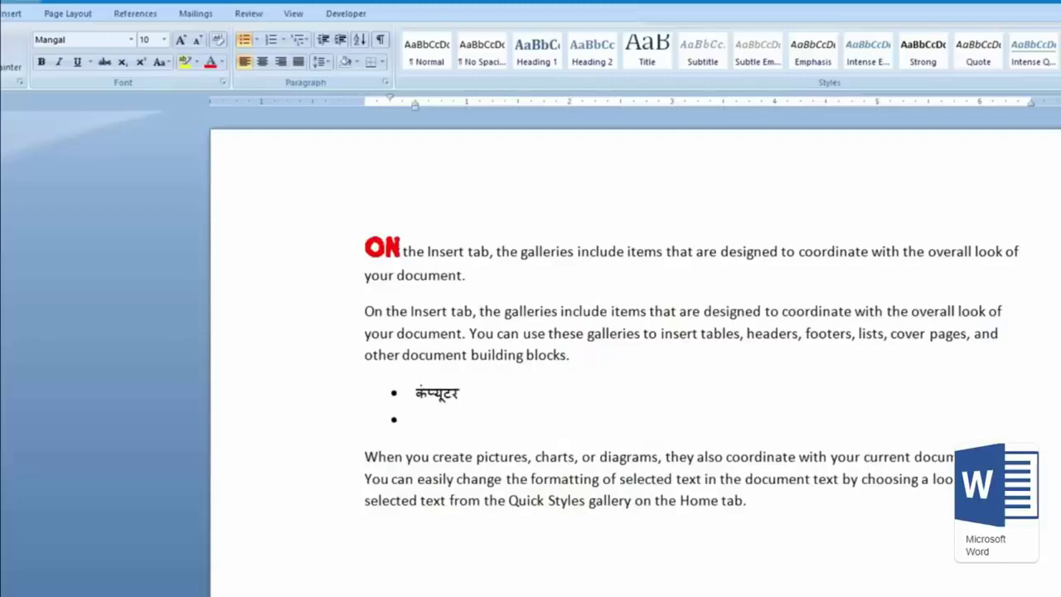
{"action": "type", "text": "प्रिंटर"}
{"action": "key", "text": "Return"}
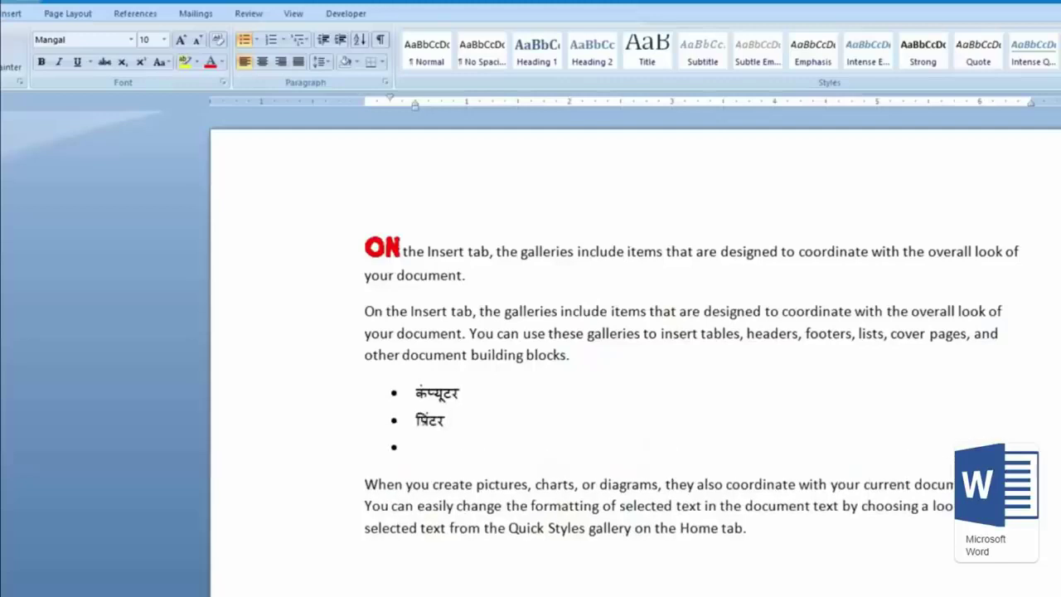
{"action": "type", "text": "िटर"}
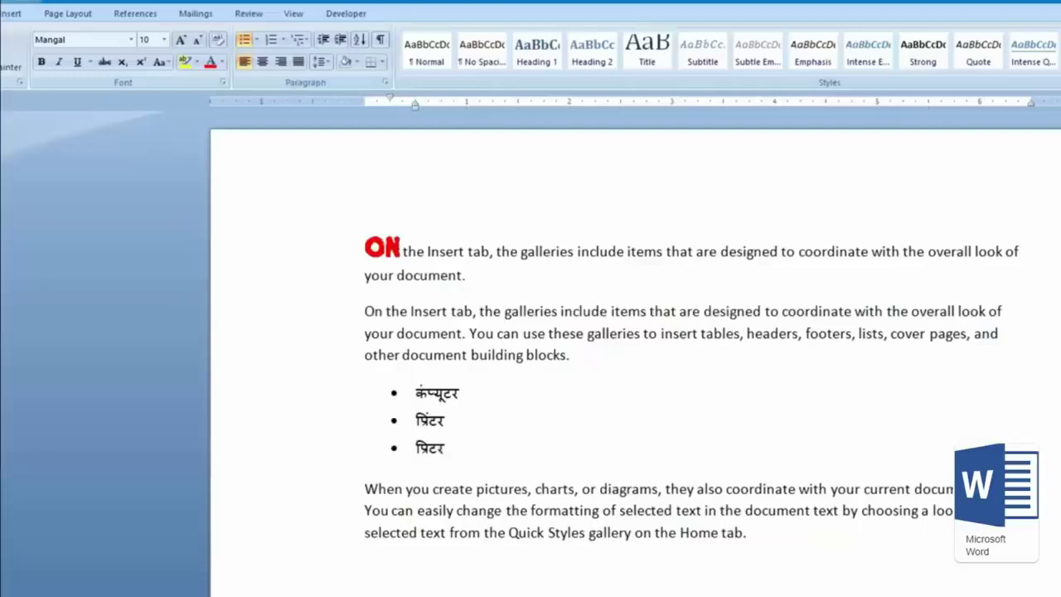
{"action": "key", "text": "Return"}
{"action": "type", "text": "की्"}
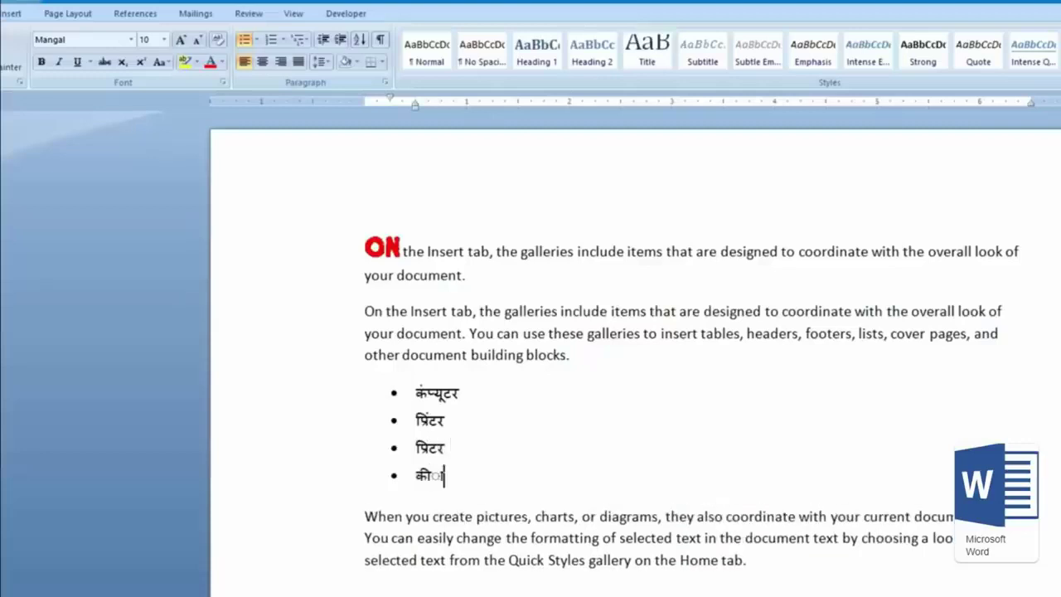
{"action": "type", "text": "बोर्ड"}
Step: Convert the four bulleted items into a list numbered 1 to 4
{"action": "left_click_drag", "start_coordinate": [458, 475], "coordinate": [359, 393]}
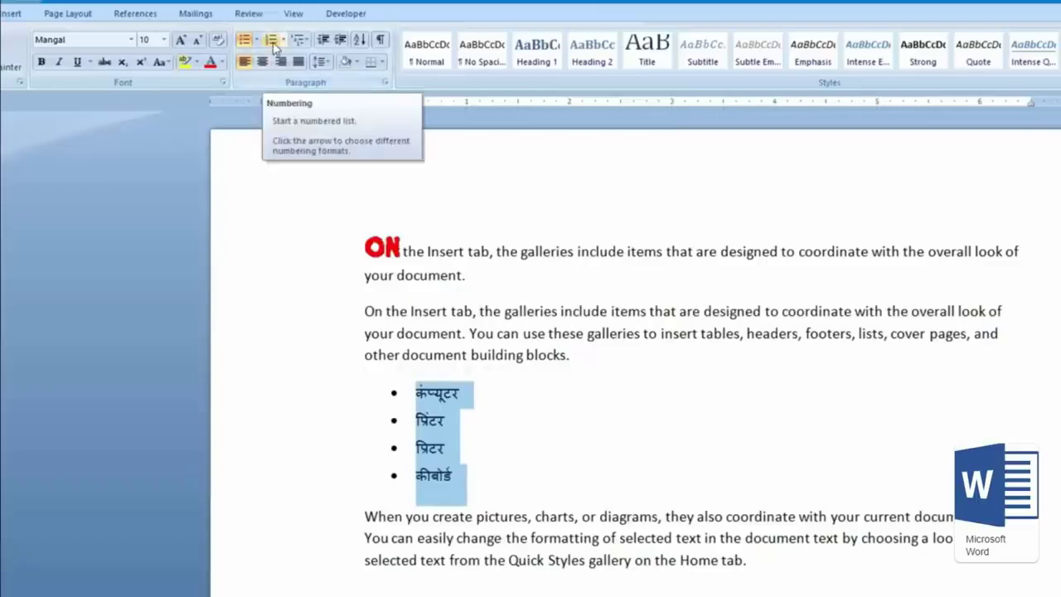
{"action": "left_click", "coordinate": [271, 42]}
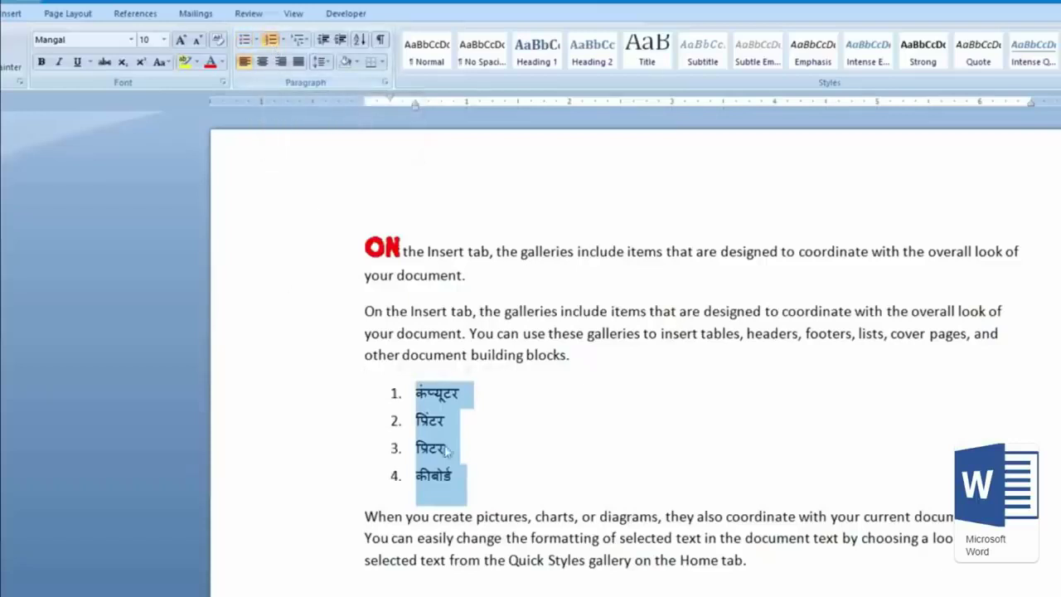
{"action": "left_click", "coordinate": [539, 426]}
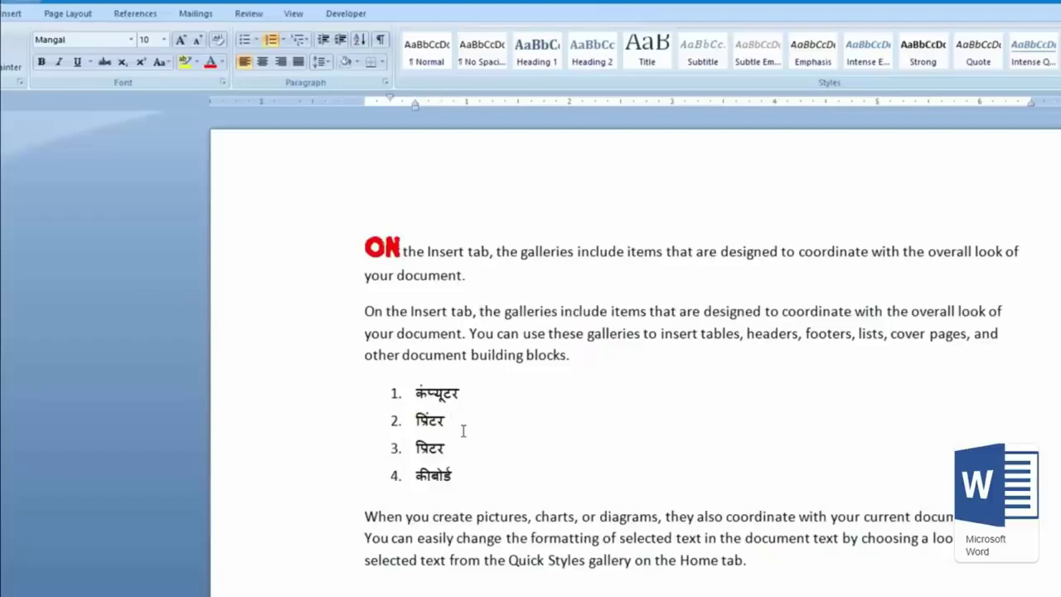
Step: Add indented sub-items कलर प्रिंटर and लेजर प्रिंटर under item 2, then return to the main level
{"action": "key", "text": "Return"}
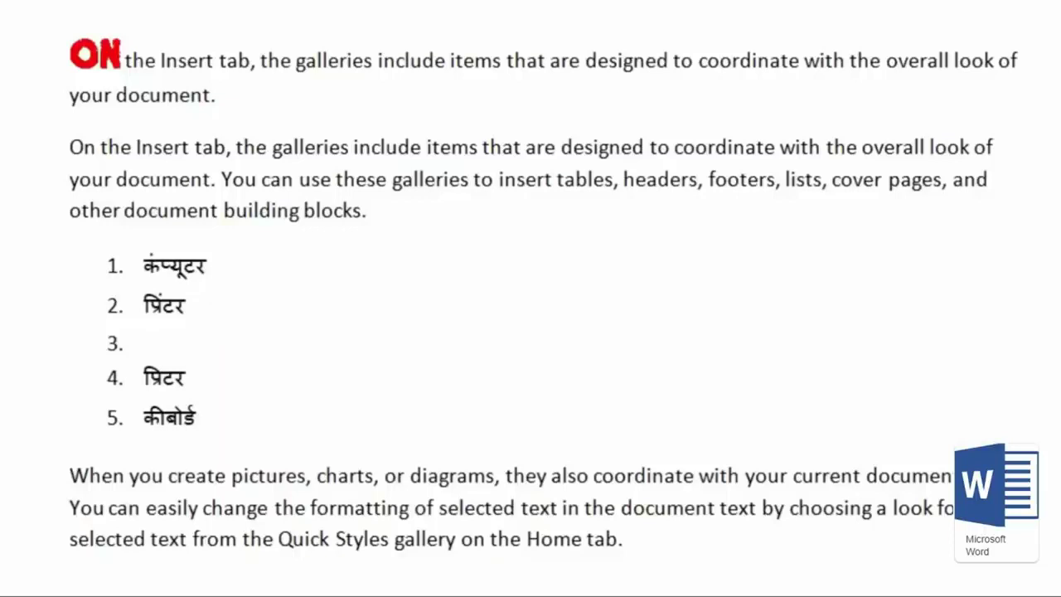
{"action": "key", "text": "Tab"}
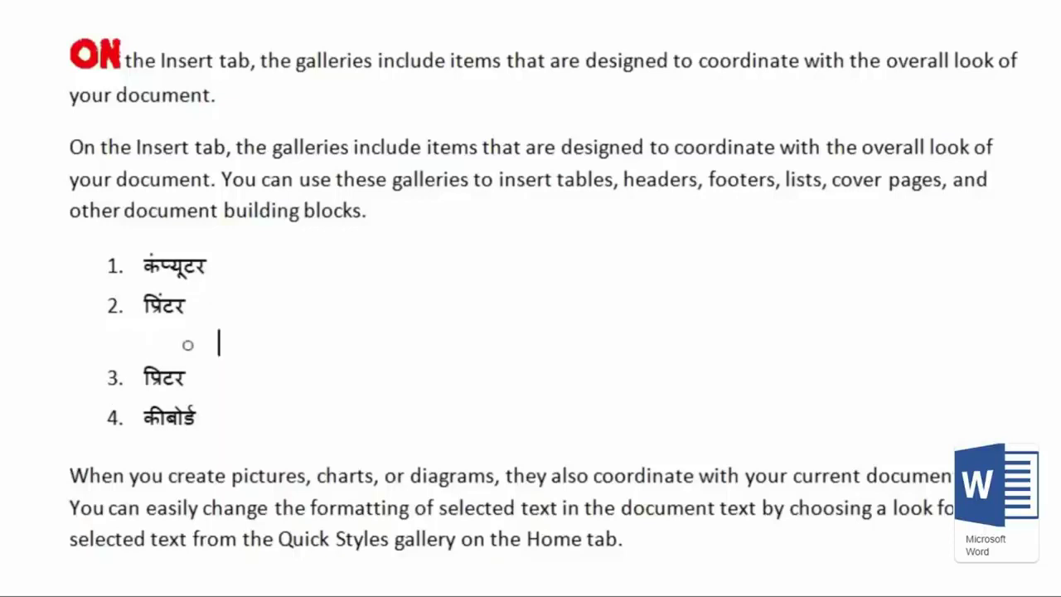
{"action": "type", "text": "कलर प्रिंटर"}
{"action": "key", "text": "Return"}
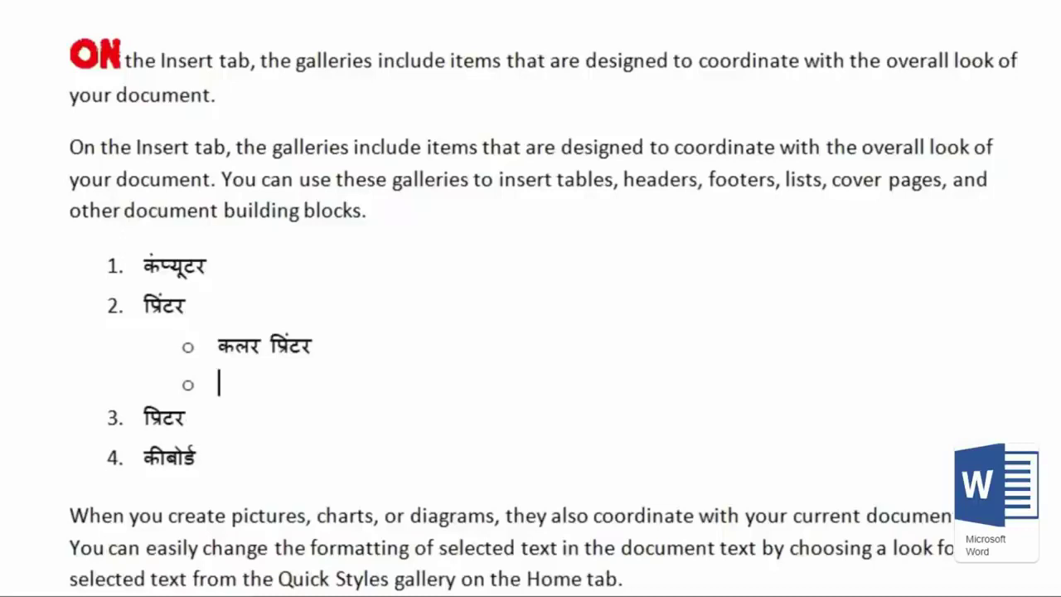
{"action": "type", "text": "लेजर प्रिंटर"}
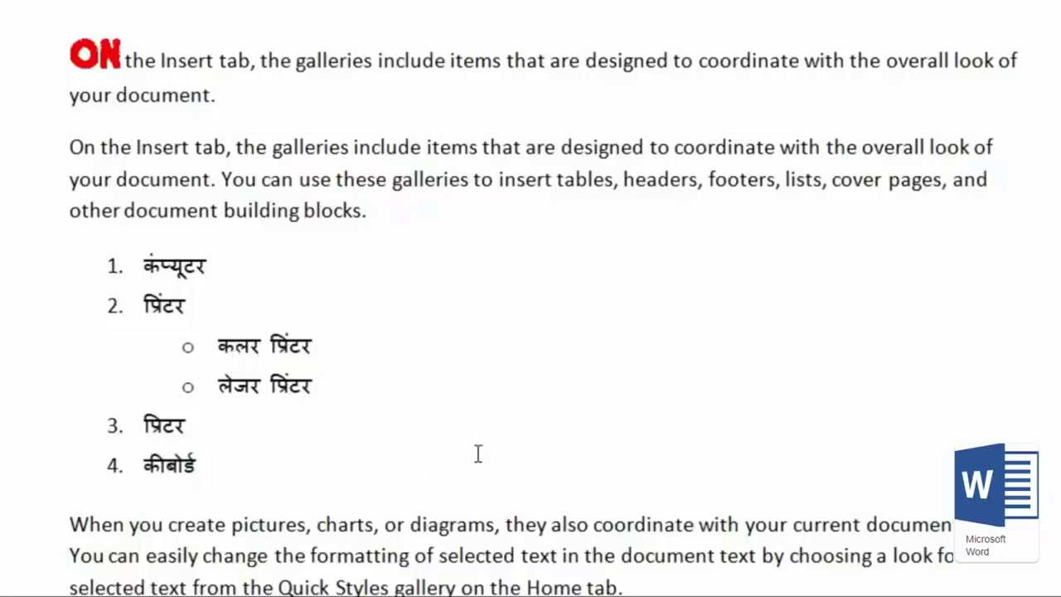
{"action": "key", "text": "Return"}
{"action": "key", "text": "shift+Tab"}
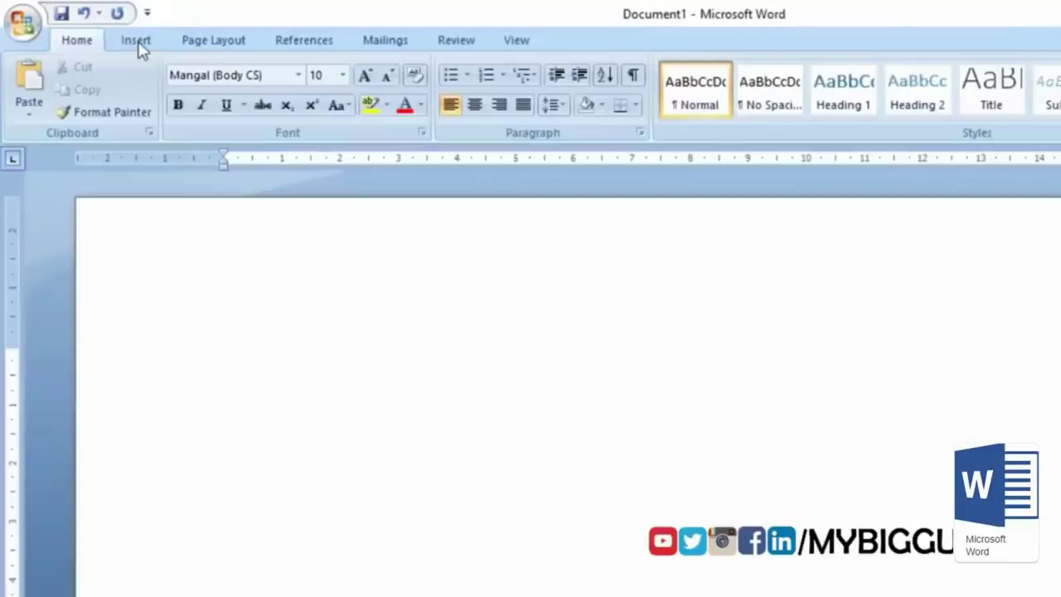
Step: Insert a table of 10 columns by 4 rows from the Insert > Table grid
{"action": "left_click", "coordinate": [138, 43]}
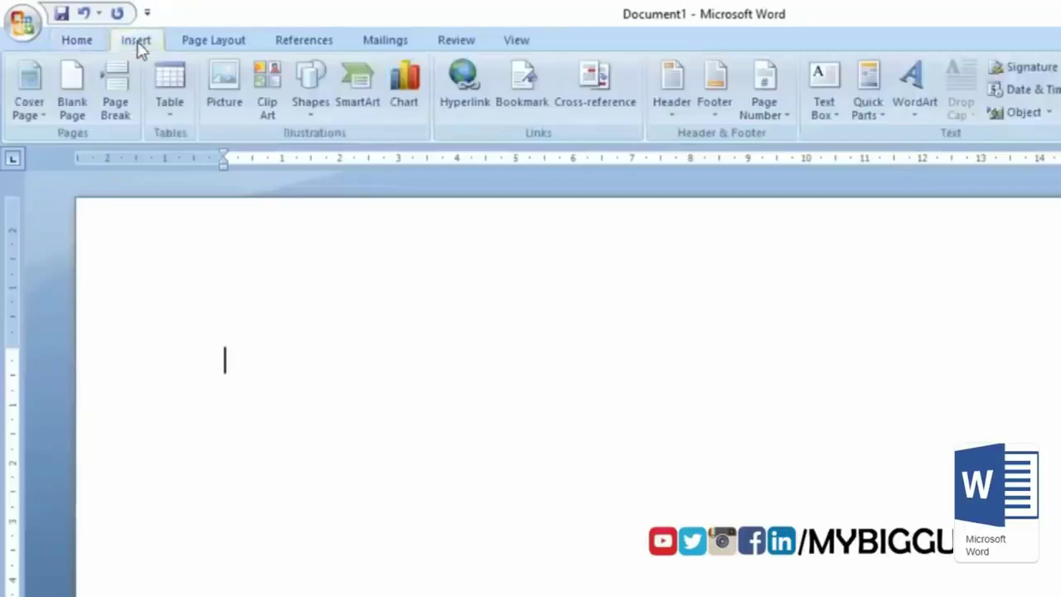
{"action": "left_click", "coordinate": [175, 113]}
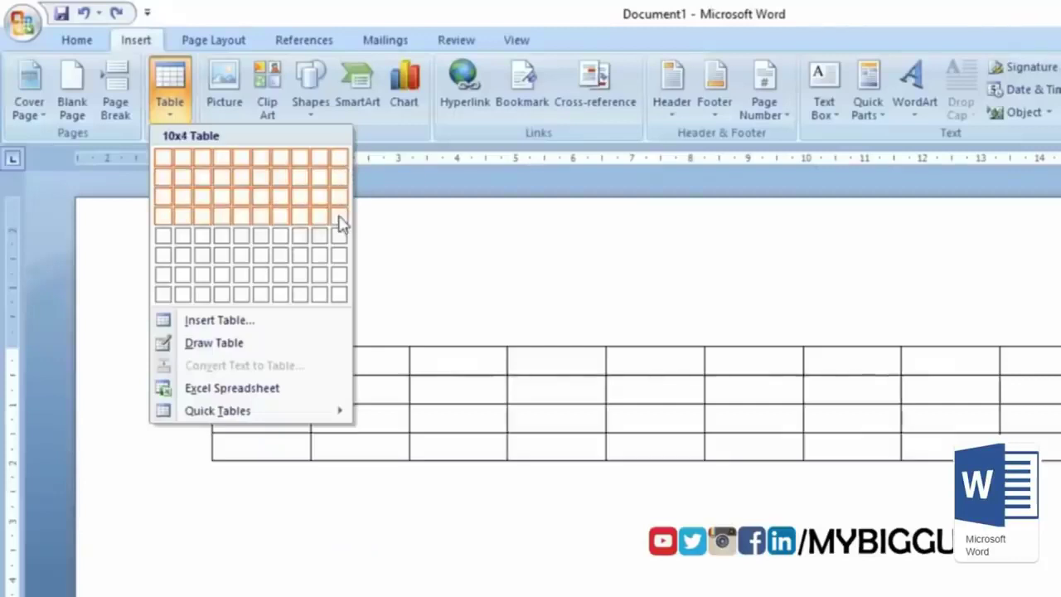
{"action": "left_click", "coordinate": [340, 216]}
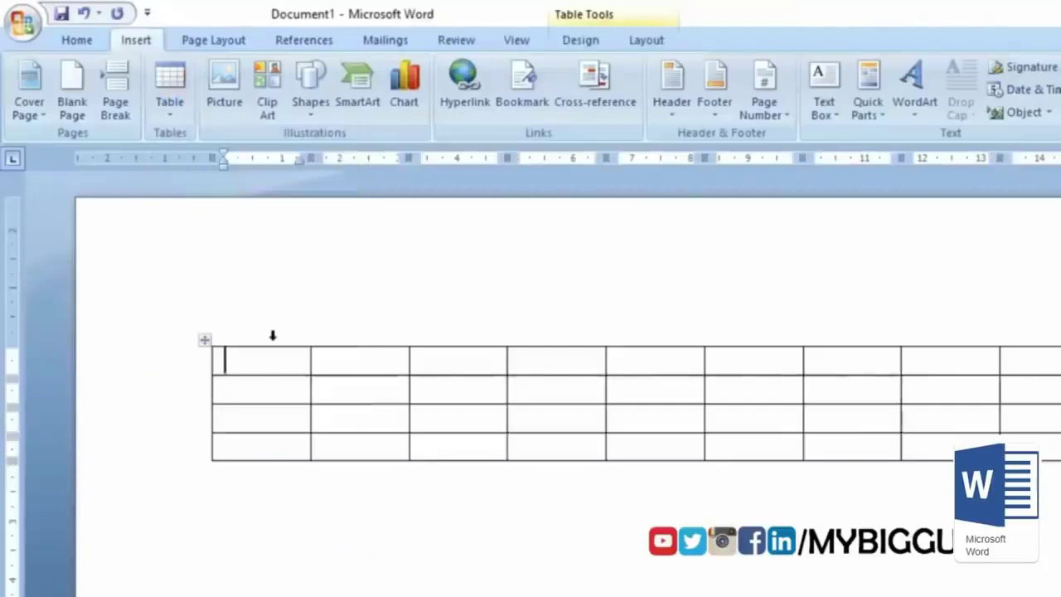
{"action": "left_click", "coordinate": [317, 495]}
{"action": "key", "text": "Return"}
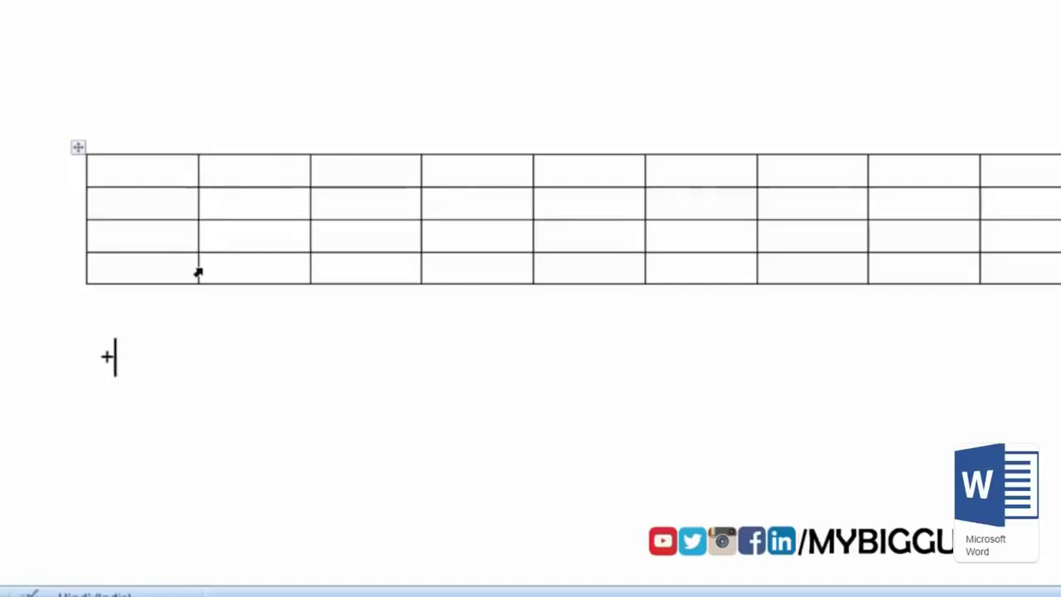
{"action": "type", "text": "----------------"}
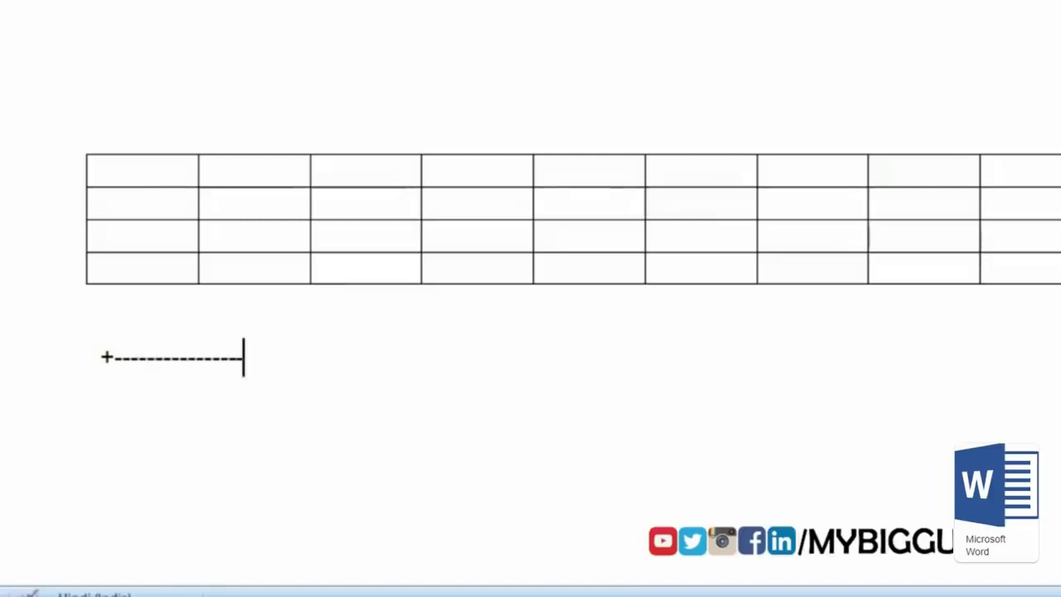
{"action": "type", "text": "+"}
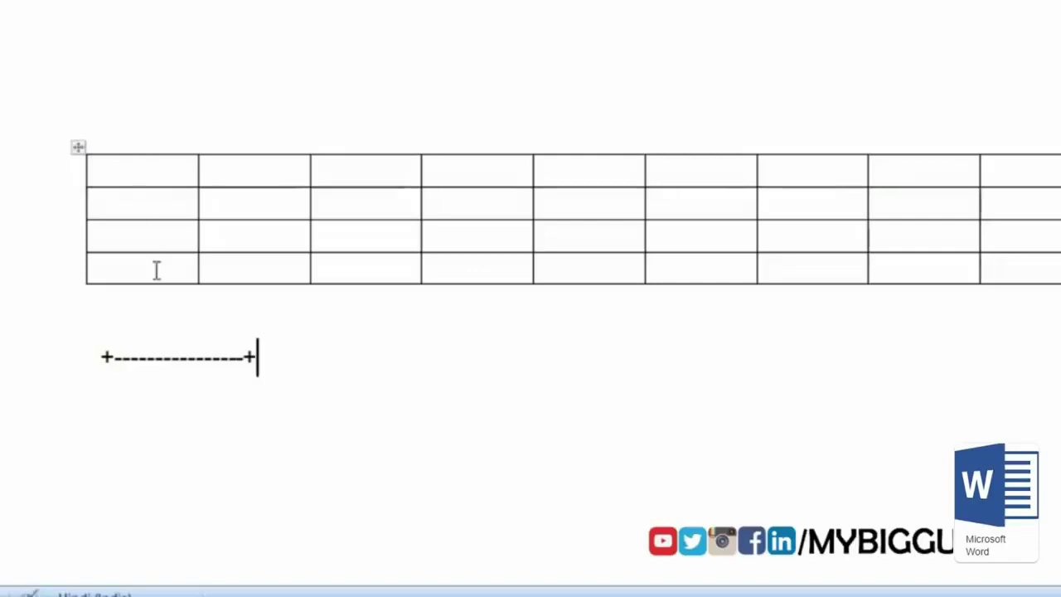
{"action": "type", "text": "----------------+-----------------"}
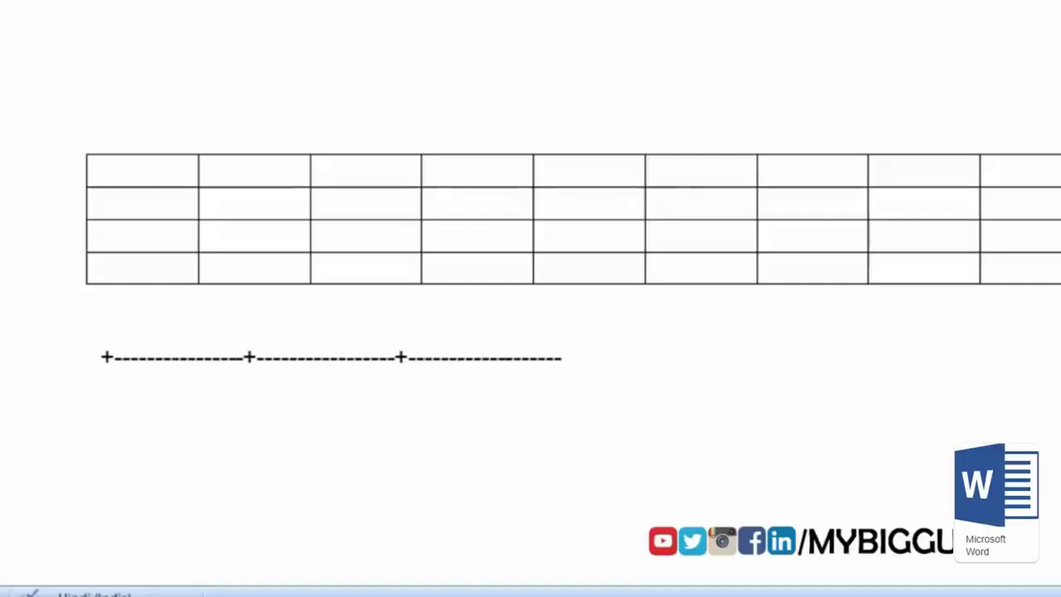
{"action": "type", "text": "+-"}
{"action": "type", "text": "----------------+--"}
{"action": "type", "text": "------------------------+"}
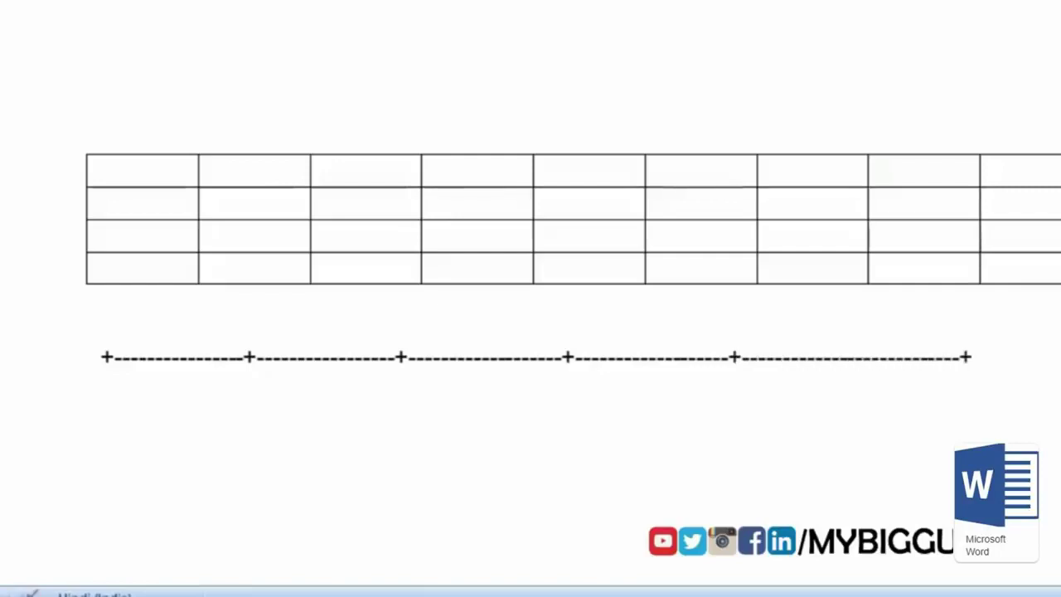
{"action": "key", "text": "Return"}
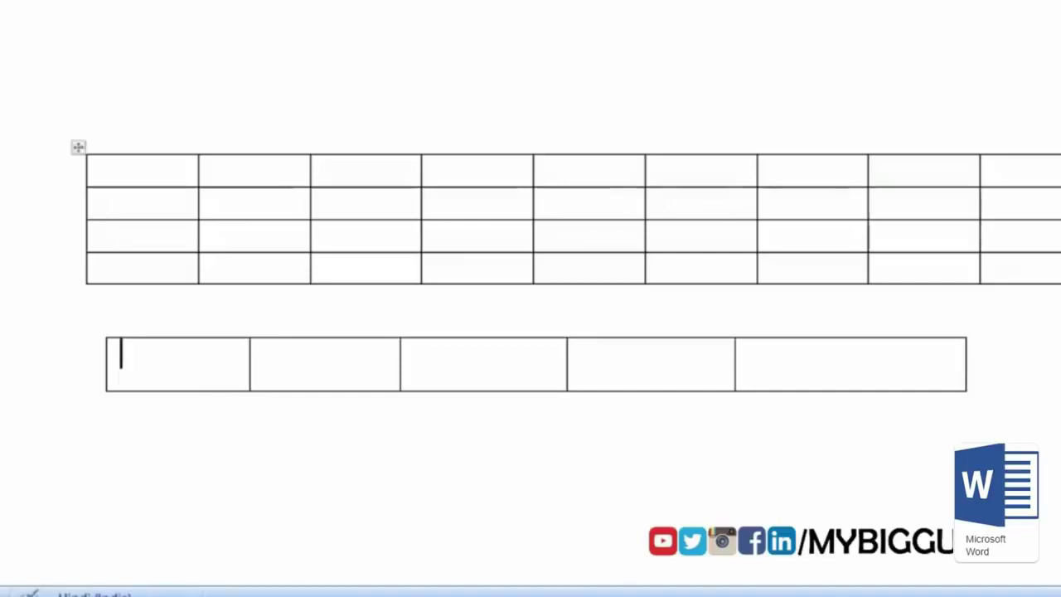
{"action": "left_click_drag", "start_coordinate": [748, 364], "coordinate": [213, 378]}
{"action": "left_click", "coordinate": [210, 372]}
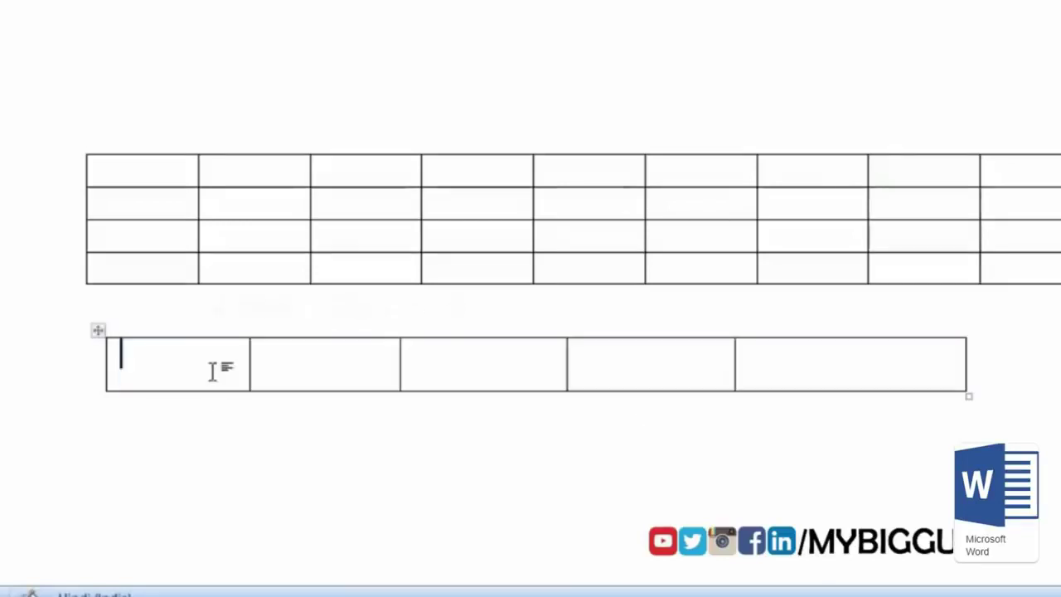
{"action": "key", "text": "ctrl+z"}
{"action": "key", "text": "ctrl+z"}
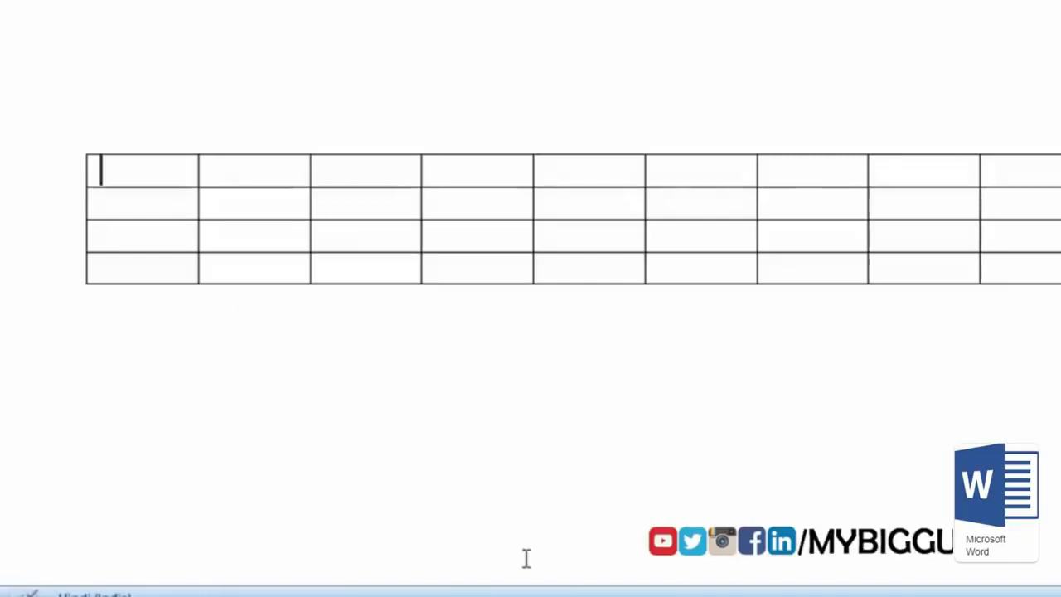
Step: Enter 25 in cells one through four of the top row, ending in the fifth cell
{"action": "type", "text": "25"}
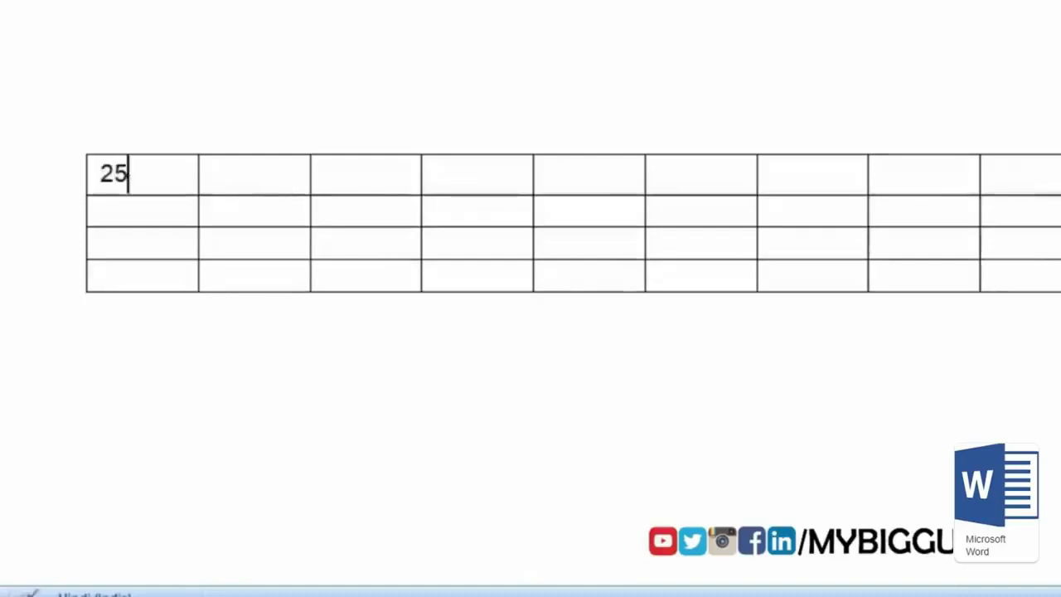
{"action": "key", "text": "Tab"}
{"action": "type", "text": "25"}
{"action": "key", "text": "Tab"}
{"action": "type", "text": "25"}
{"action": "key", "text": "Tab"}
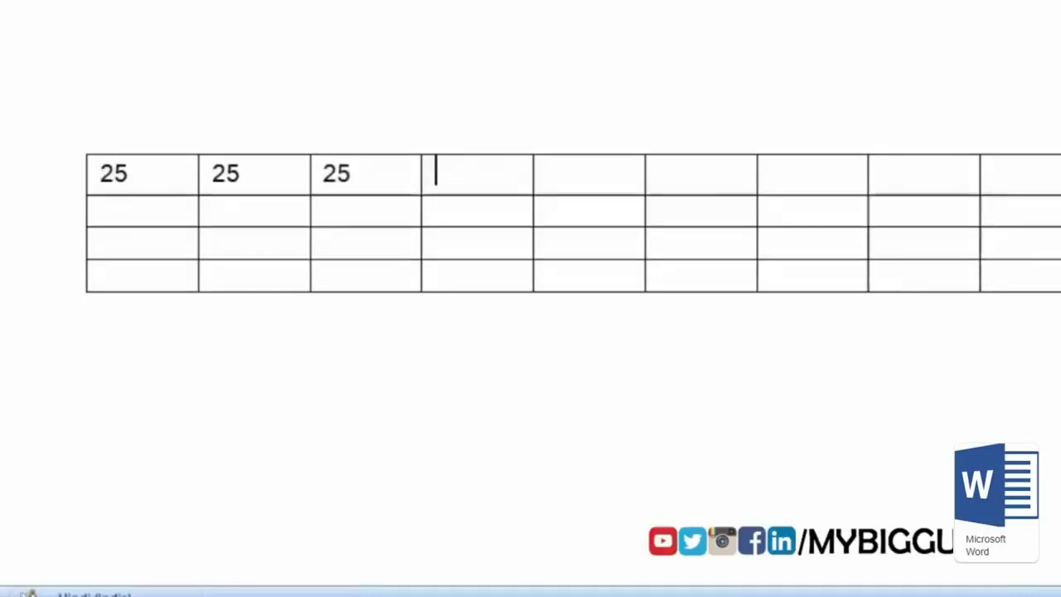
{"action": "type", "text": "25"}
{"action": "key", "text": "Tab"}
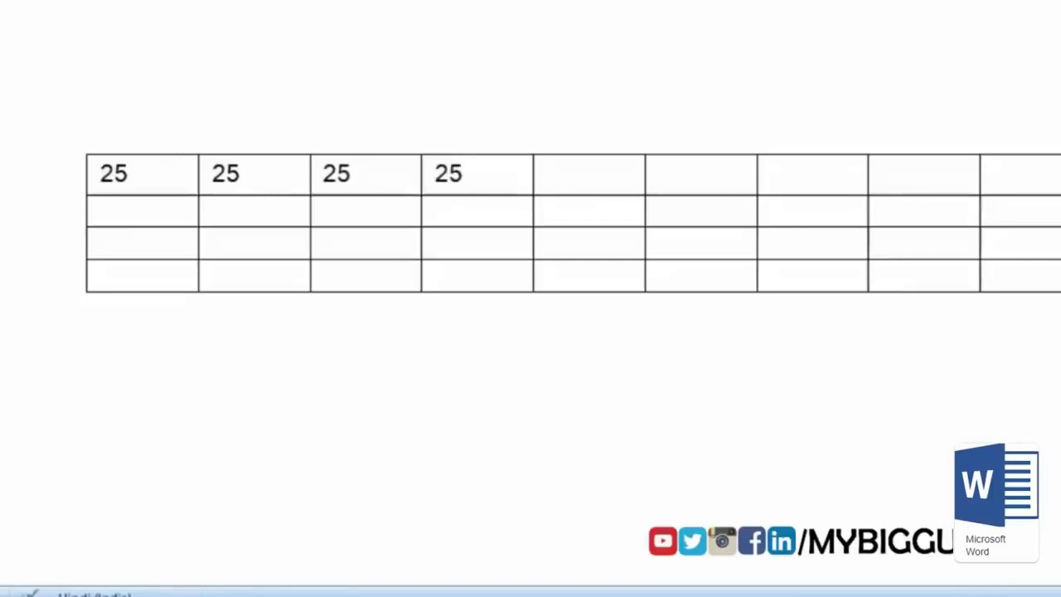
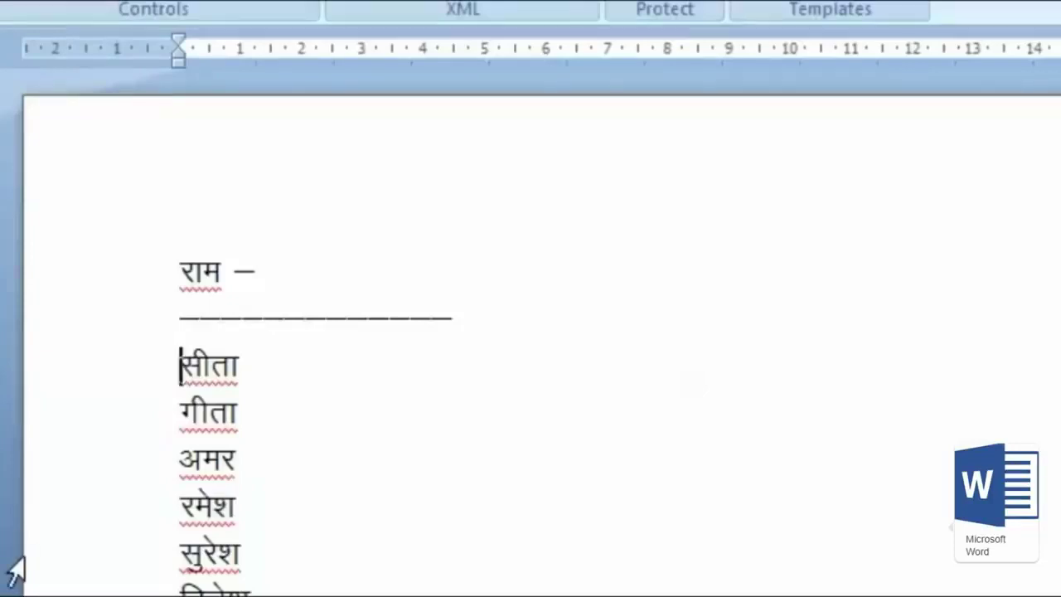
Step: Paste the dash and underline blank after सीता, गीता, अमर and रमेश
{"action": "key", "text": "End"}
{"action": "key", "text": "ctrl+v"}
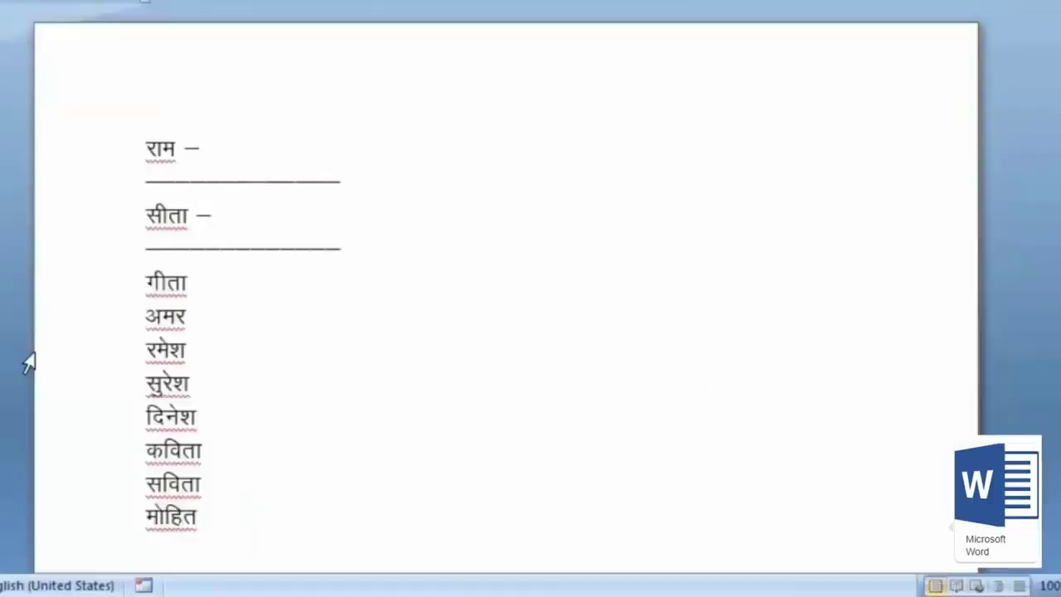
{"action": "key", "text": "End"}
{"action": "key", "text": "ctrl+v"}
{"action": "key", "text": "End"}
{"action": "key", "text": "ctrl+v"}
{"action": "key", "text": "End"}
{"action": "key", "text": "ctrl+v"}
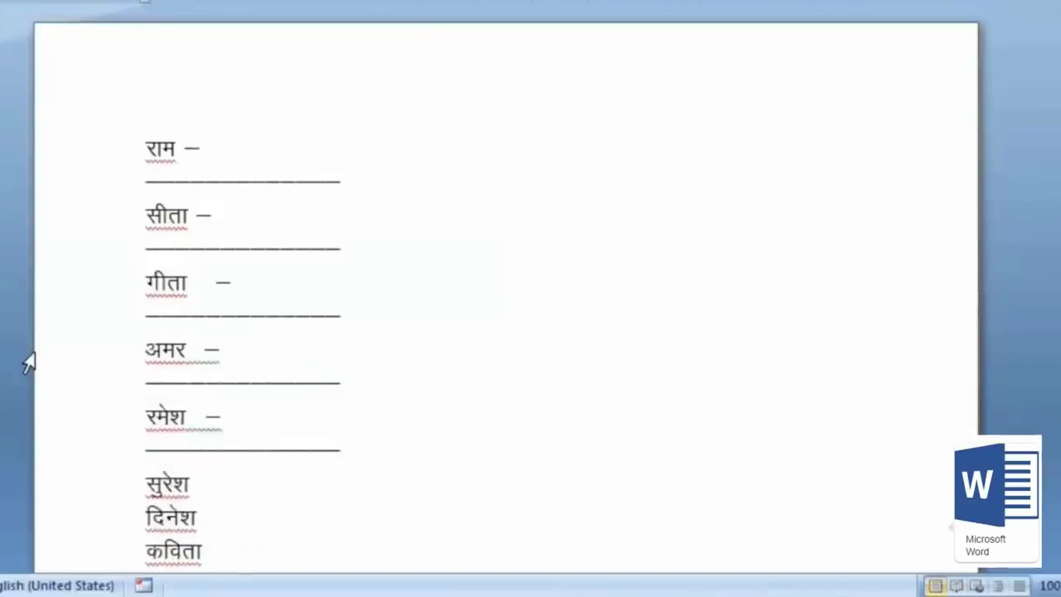
{"action": "key", "text": "End"}
{"action": "key", "text": "ctrl+v"}
{"action": "key", "text": "End"}
{"action": "key", "text": "ctrl+v"}
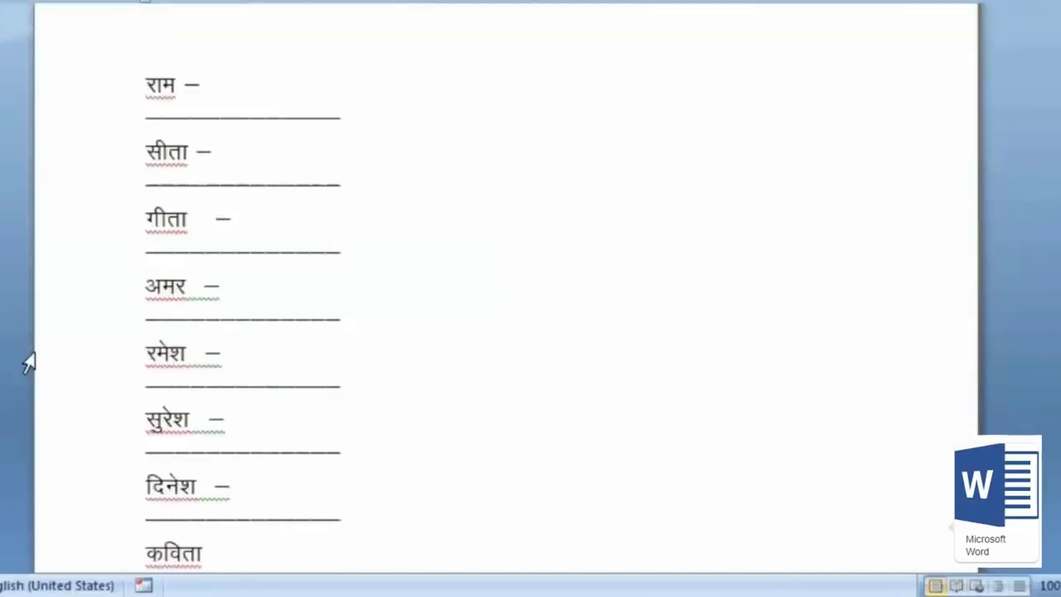
Step: Paste the dash and underline blank after कविता, सविता and मोहित
{"action": "scroll", "coordinate": [30, 373], "scroll_direction": "down", "scroll_amount": 2}
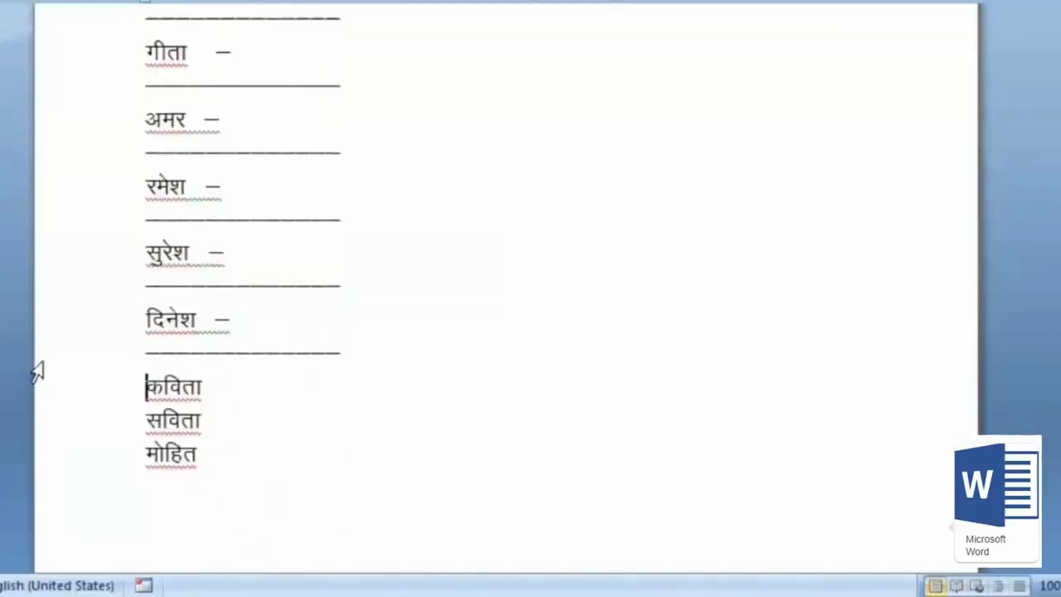
{"action": "key", "text": "End"}
{"action": "key", "text": "ctrl+v"}
{"action": "key", "text": "End"}
{"action": "key", "text": "ctrl+v"}
{"action": "key", "text": "End"}
{"action": "type", "text": "–"}
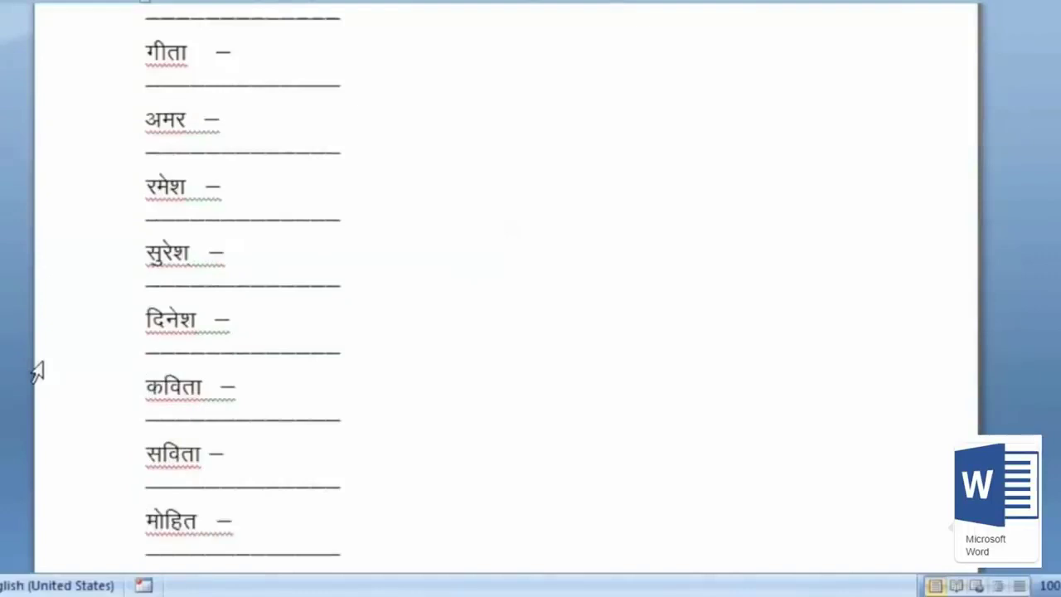
{"action": "scroll", "coordinate": [50, 381], "scroll_direction": "down", "scroll_amount": 2}
{"action": "scroll", "coordinate": [348, 384], "scroll_direction": "up", "scroll_amount": 5}
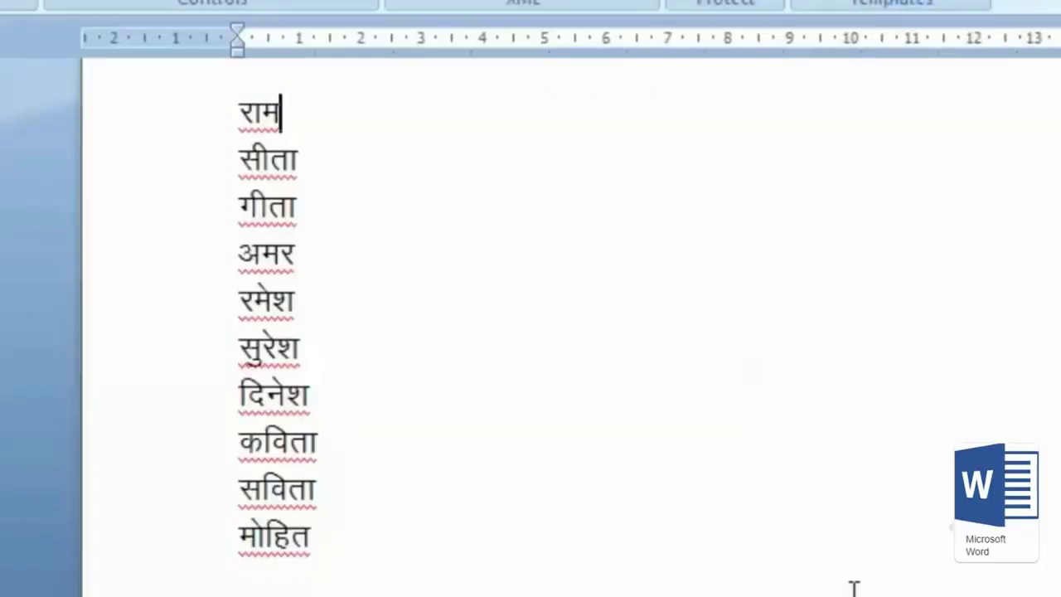
Step: From the start of राम, begin recording Macro3 with Ctrl+Shift+N assigned as its shortcut
{"action": "key", "text": "Home"}
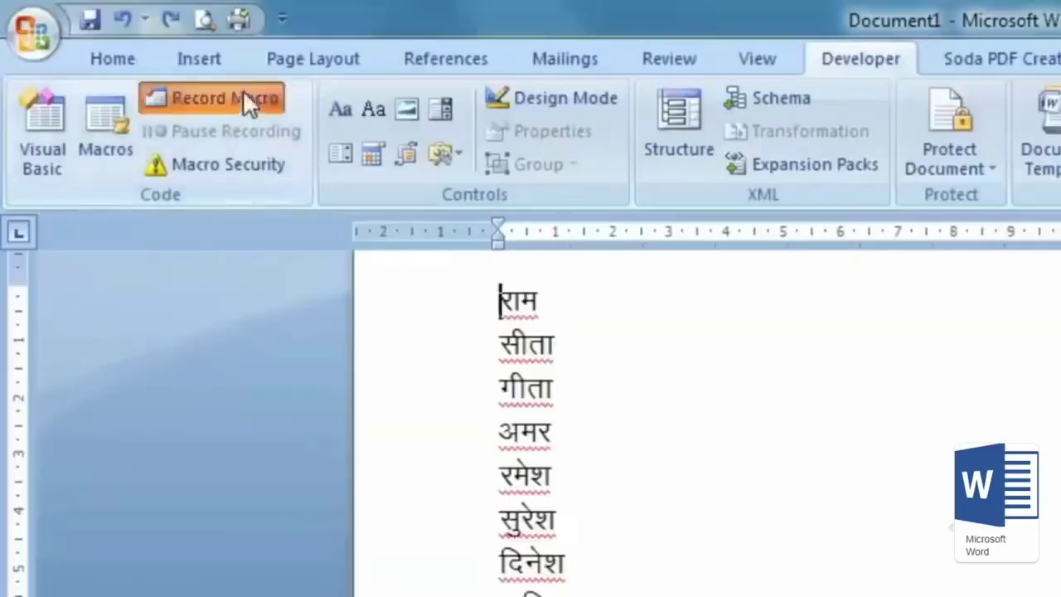
{"action": "left_click", "coordinate": [243, 92]}
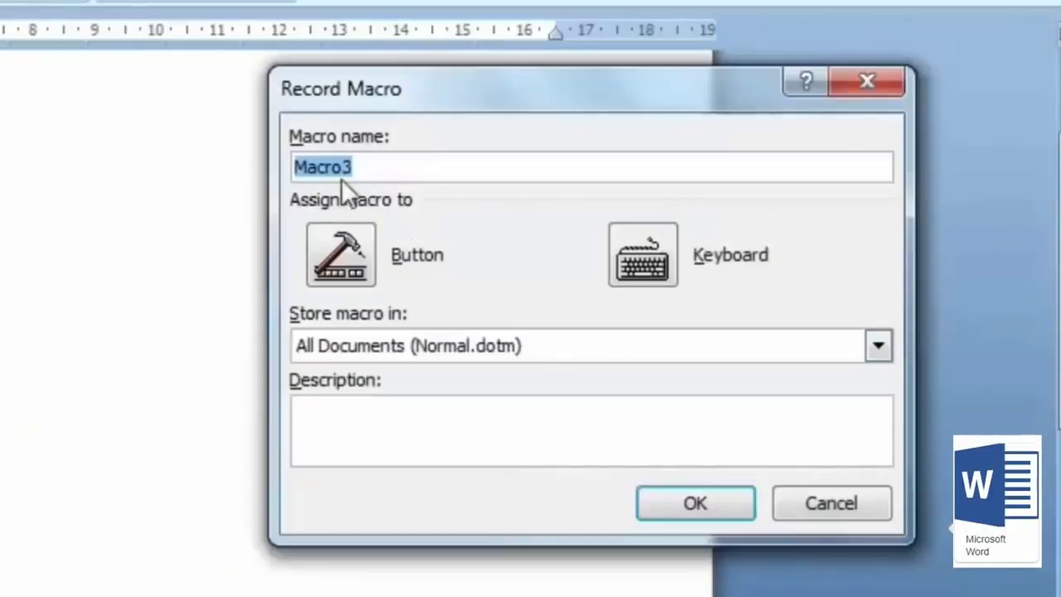
{"action": "left_click", "coordinate": [630, 257]}
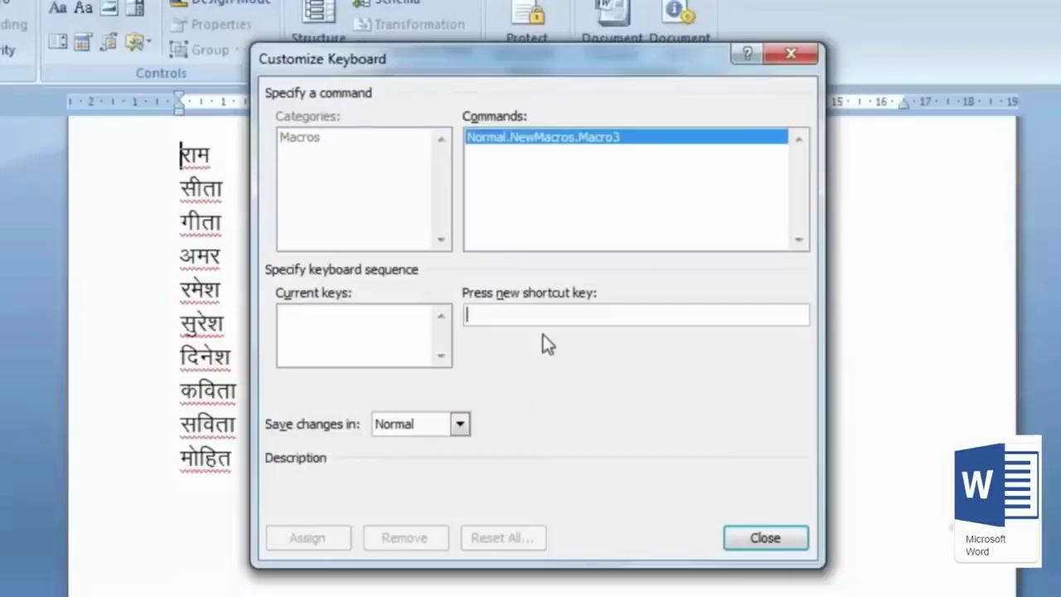
{"action": "key", "text": "ctrl+shift+n"}
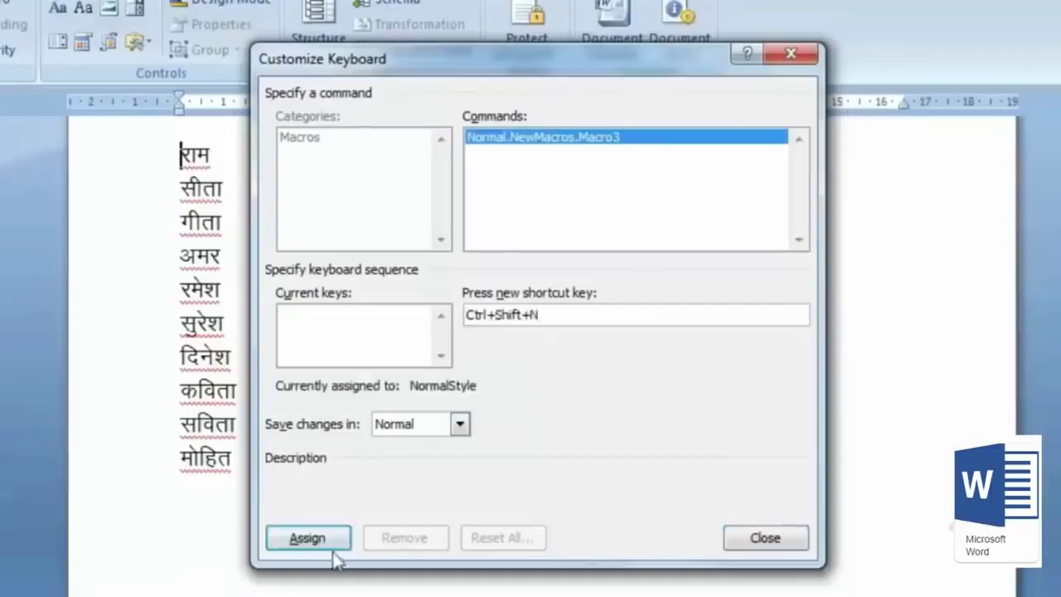
{"action": "left_click", "coordinate": [330, 543]}
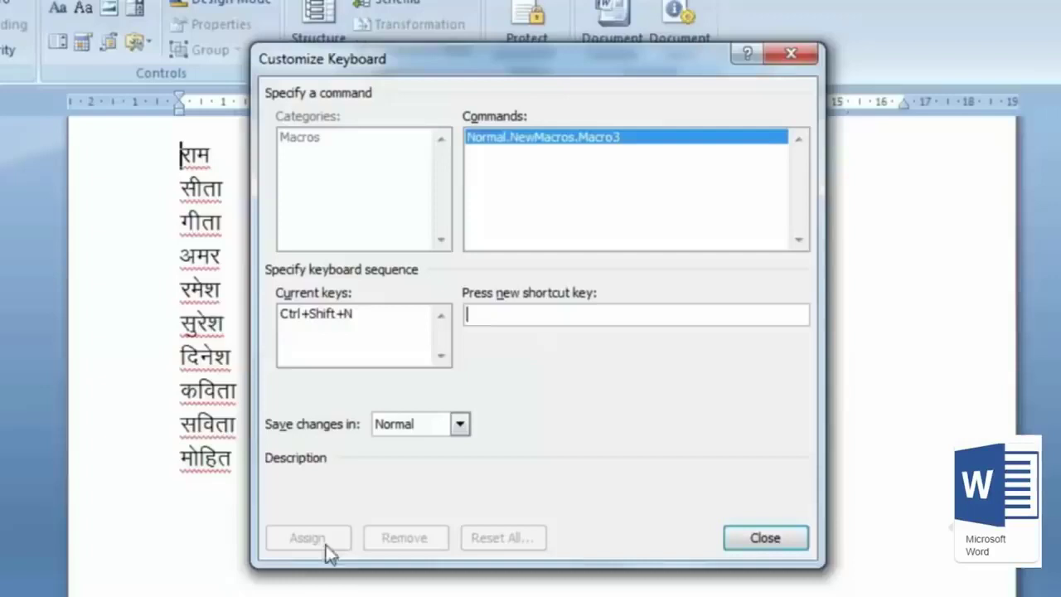
{"action": "left_click", "coordinate": [768, 541]}
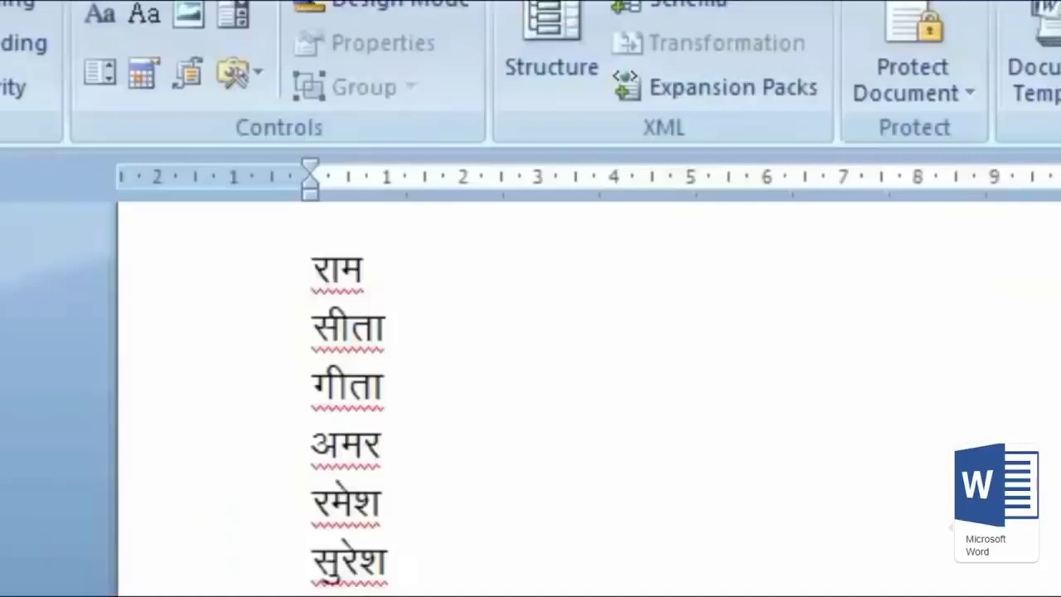
Step: Record the macro wrapping राम in parentheses, then run it with Ctrl+Shift+B on the next names
{"action": "type", "text": "("}
{"action": "left_click", "coordinate": [377, 270]}
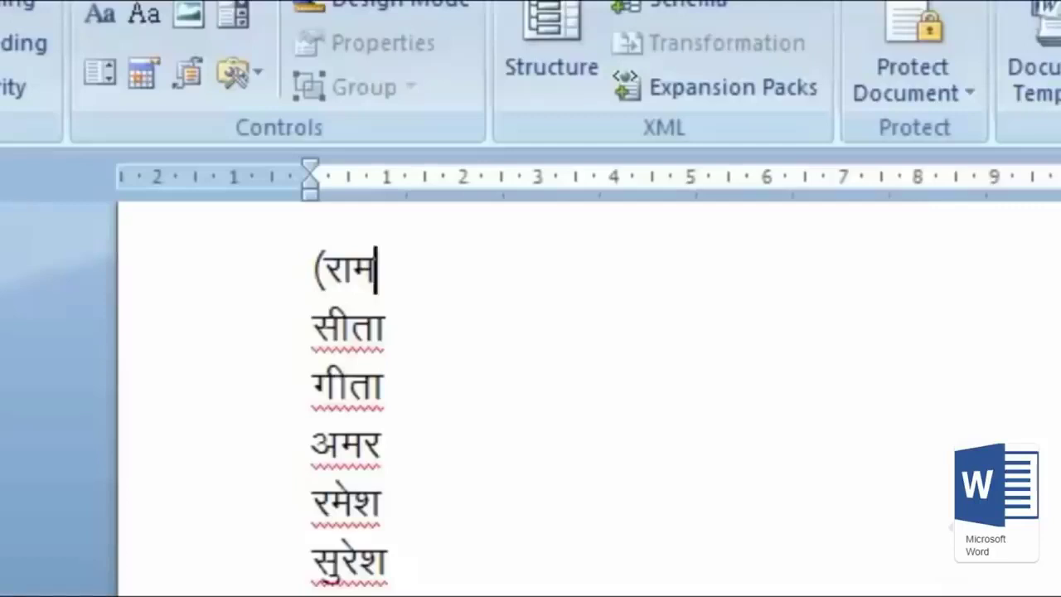
{"action": "type", "text": ")"}
{"action": "left_click", "coordinate": [387, 327]}
{"action": "left_click", "coordinate": [311, 327]}
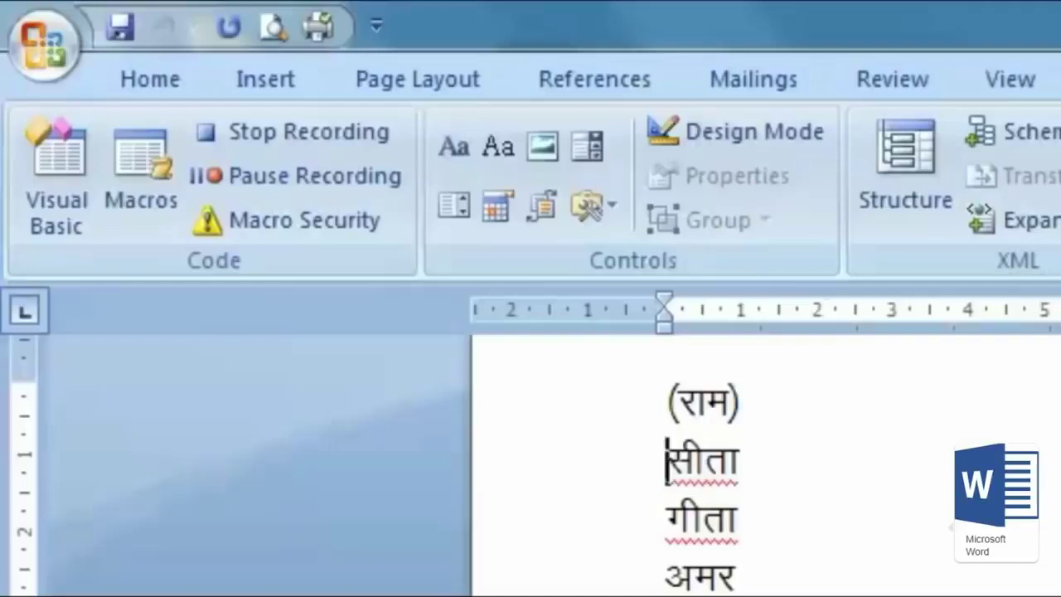
{"action": "left_click", "coordinate": [335, 139]}
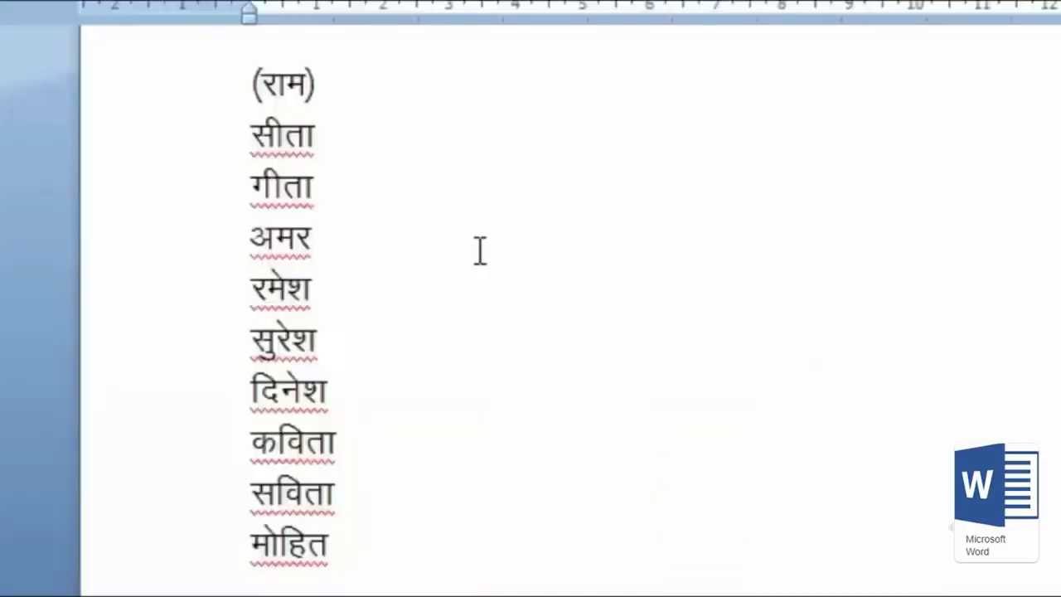
{"action": "key", "text": "ctrl+shift+b"}
{"action": "key", "text": "ctrl+shift+b"}
{"action": "key", "text": "ctrl+shift+b"}
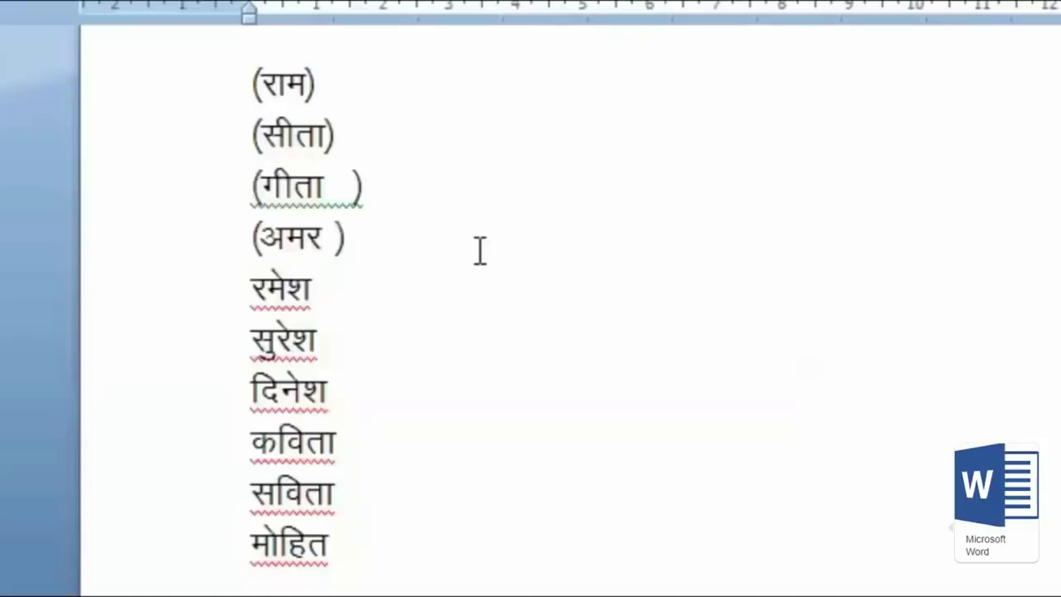
{"action": "key", "text": "ctrl+shift+b"}
{"action": "key", "text": "ctrl+shift+b"}
{"action": "key", "text": "ctrl+shift+b"}
{"action": "key", "text": "ctrl+shift+b"}
{"action": "key", "text": "ctrl+shift+b"}
{"action": "key", "text": "ctrl+shift+b"}
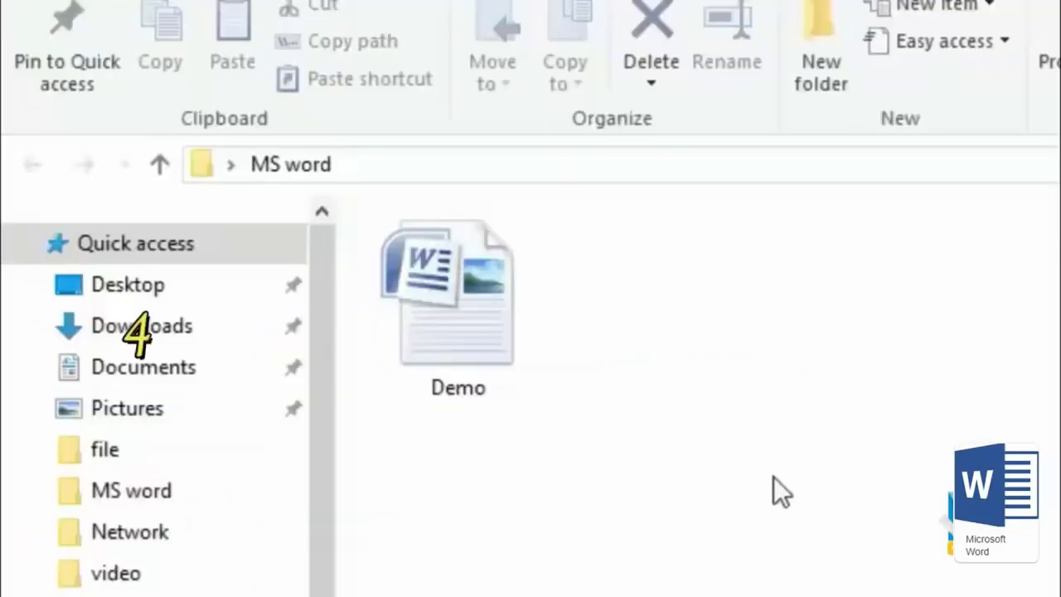
Step: Open the Demo file from the MS word folder in Word 2007
{"action": "double_click", "coordinate": [486, 324]}
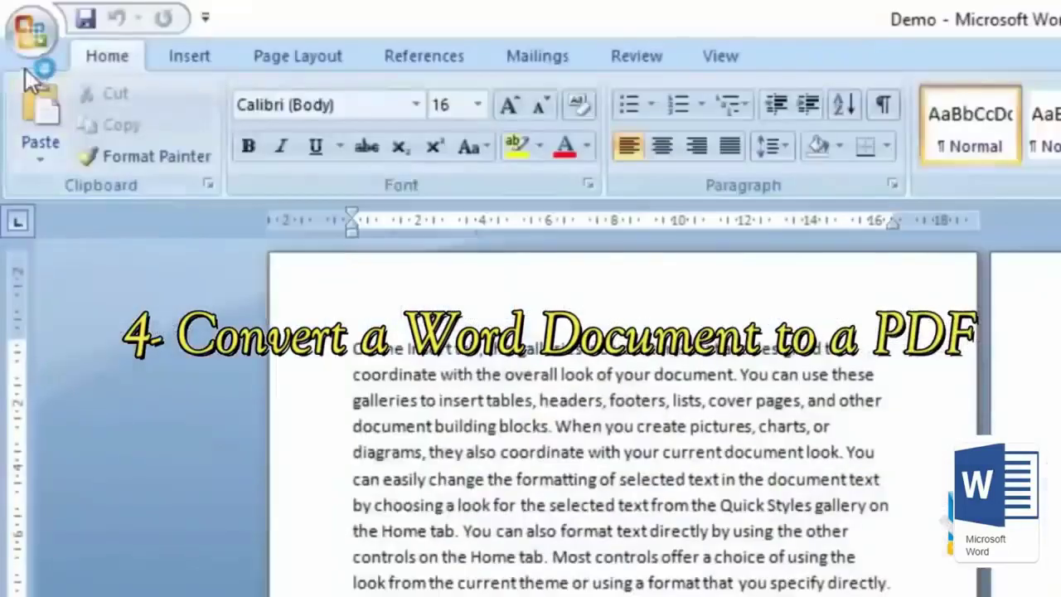
Step: Save Demo as a PDF with page range From 1 To 1 and publish it
{"action": "left_click", "coordinate": [32, 34]}
{"action": "mouse_move", "coordinate": [143, 302]}
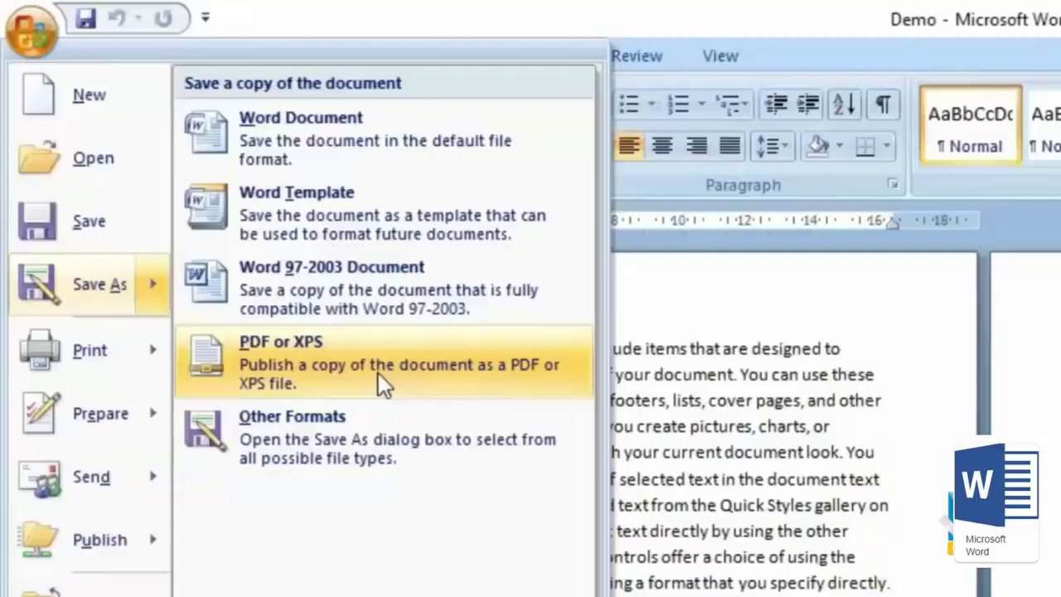
{"action": "left_click", "coordinate": [378, 373]}
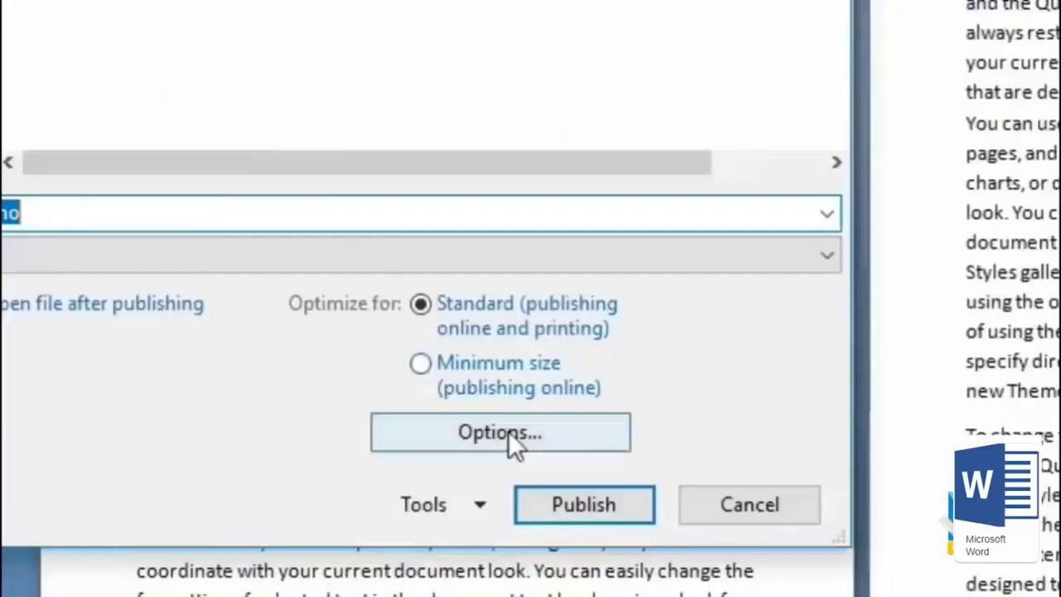
{"action": "left_click", "coordinate": [508, 432]}
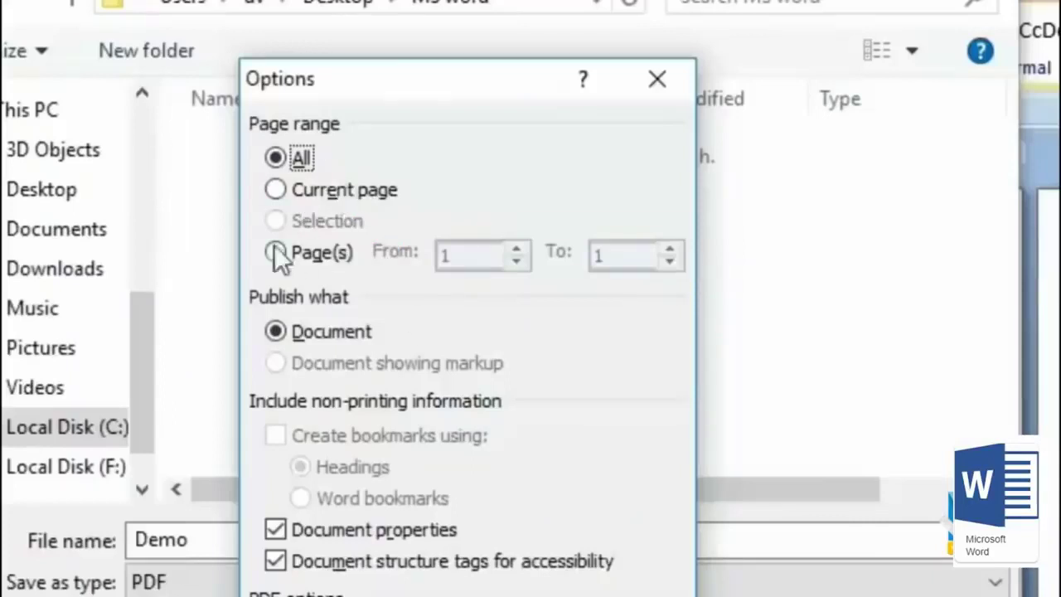
{"action": "left_click", "coordinate": [283, 187]}
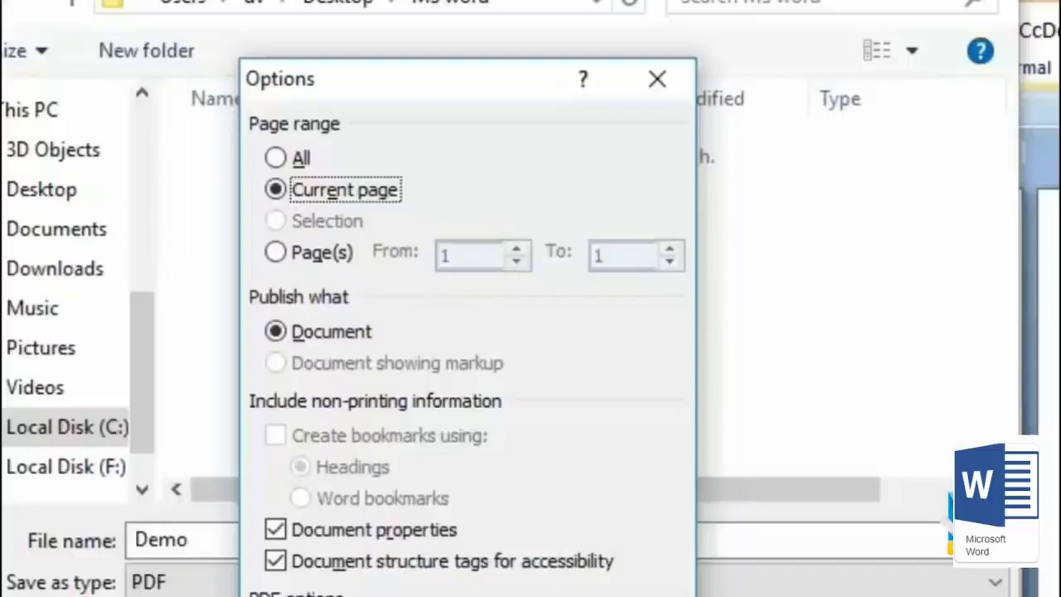
{"action": "left_click", "coordinate": [276, 253]}
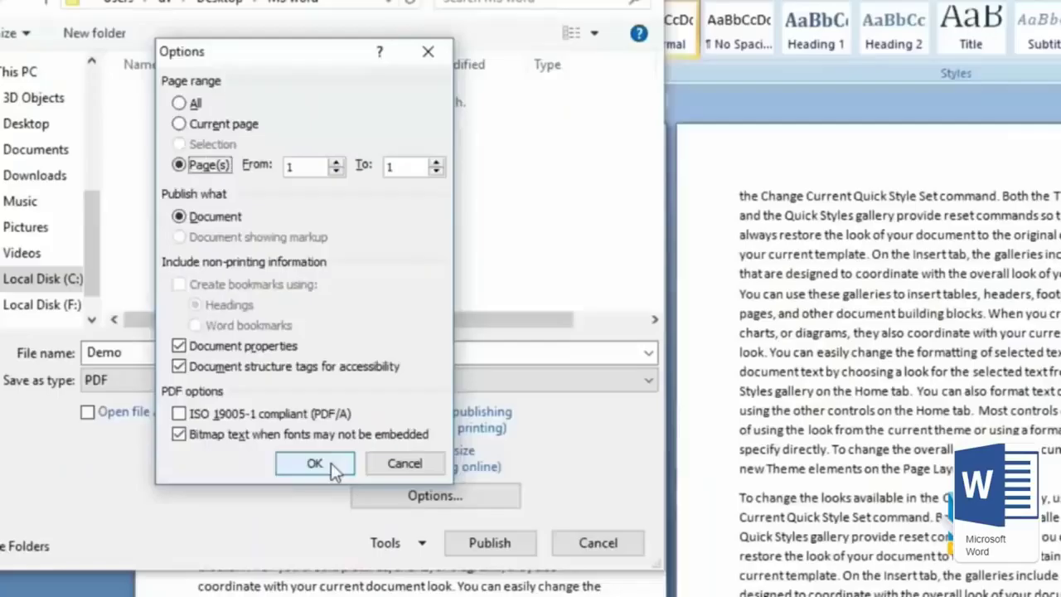
{"action": "left_click", "coordinate": [319, 464]}
{"action": "left_click", "coordinate": [502, 551]}
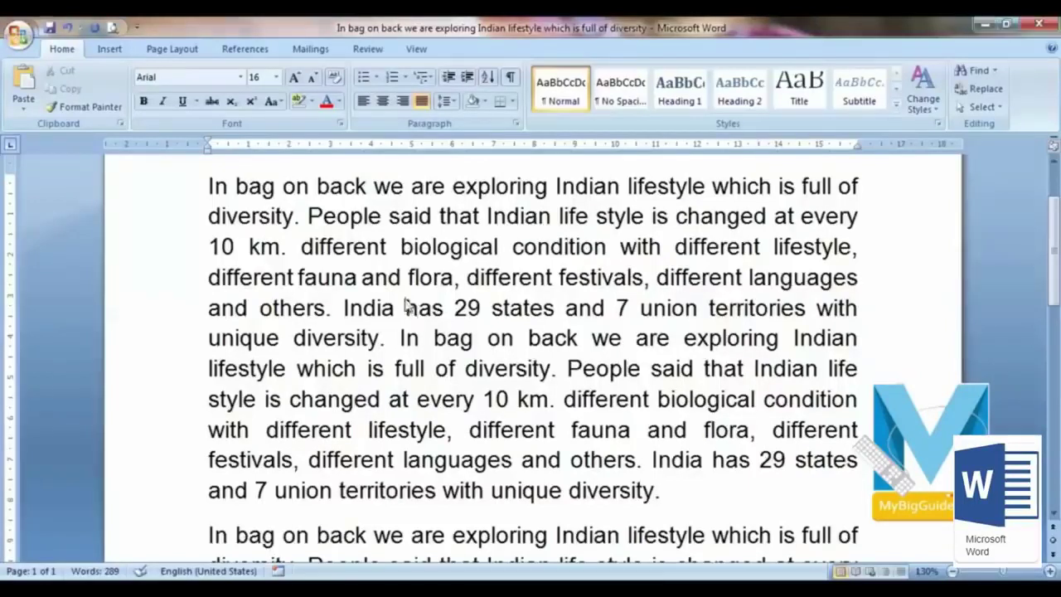
Step: Zoom the India lifestyle document out to 40% and back, then show Page Layout settings
{"action": "scroll", "coordinate": [466, 404], "scroll_direction": "up", "scroll_amount": 2}
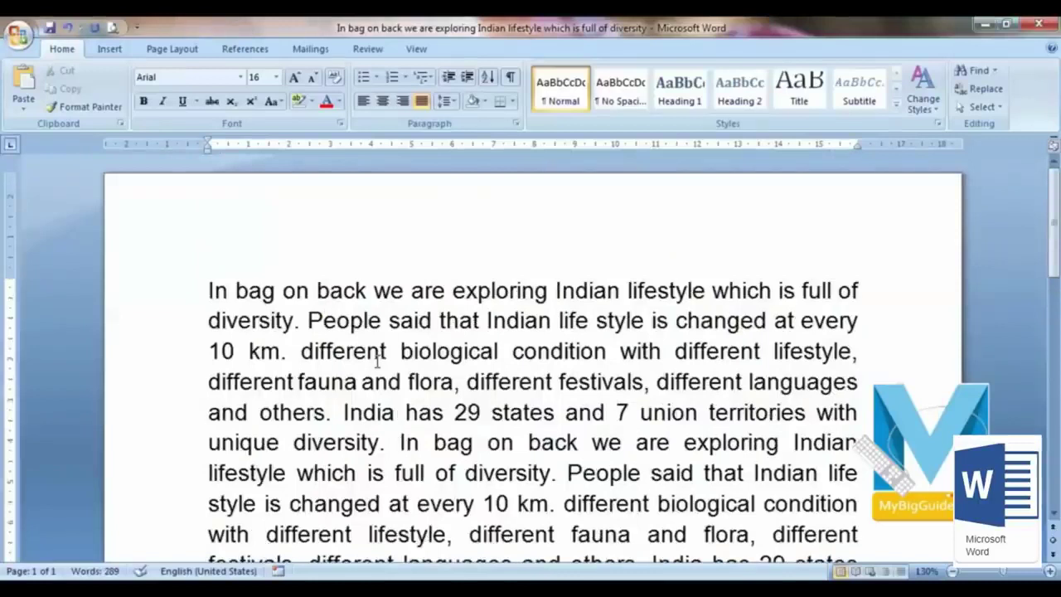
{"action": "scroll", "coordinate": [282, 356], "scroll_direction": "down", "scroll_amount": 7, "text": "ctrl"}
{"action": "scroll", "coordinate": [287, 356], "scroll_direction": "down", "scroll_amount": 2, "text": "ctrl"}
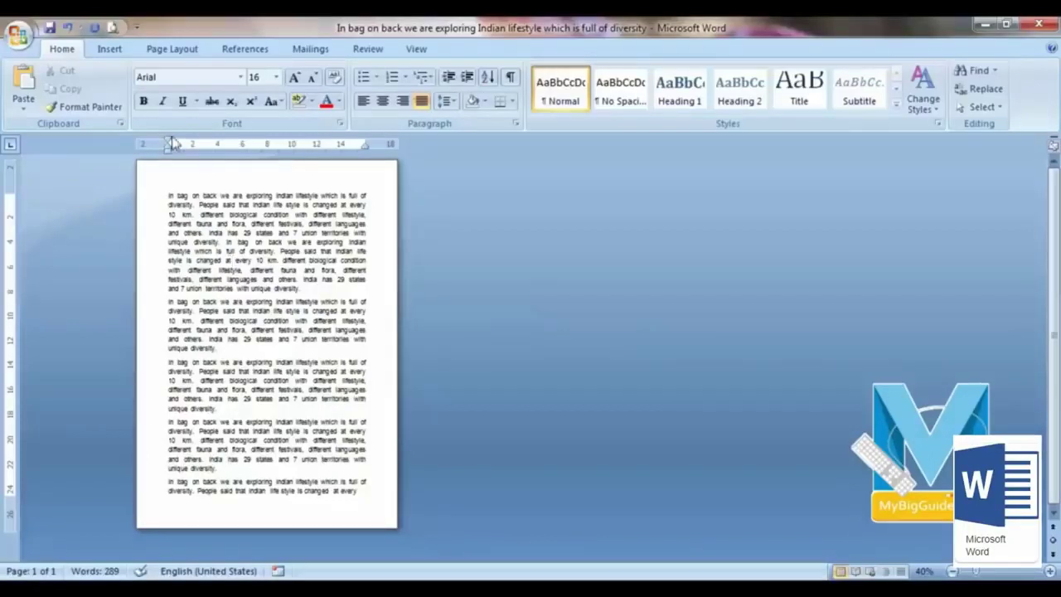
{"action": "scroll", "coordinate": [230, 343], "scroll_direction": "up", "scroll_amount": 3}
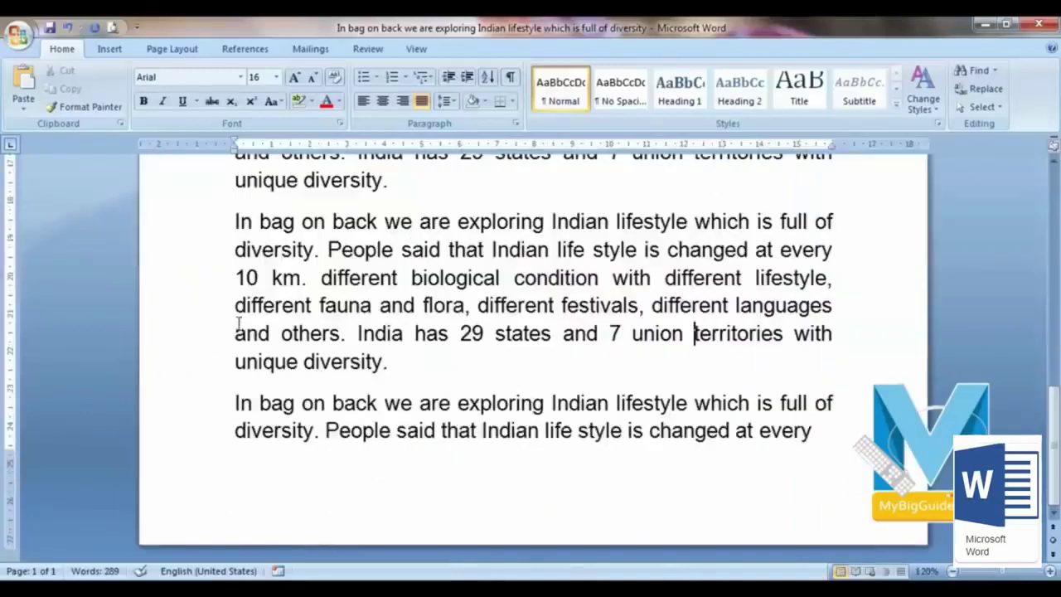
{"action": "left_click", "coordinate": [192, 48]}
Step: Browse the Page Layout paper size list twice without changing the size
{"action": "left_click", "coordinate": [218, 87]}
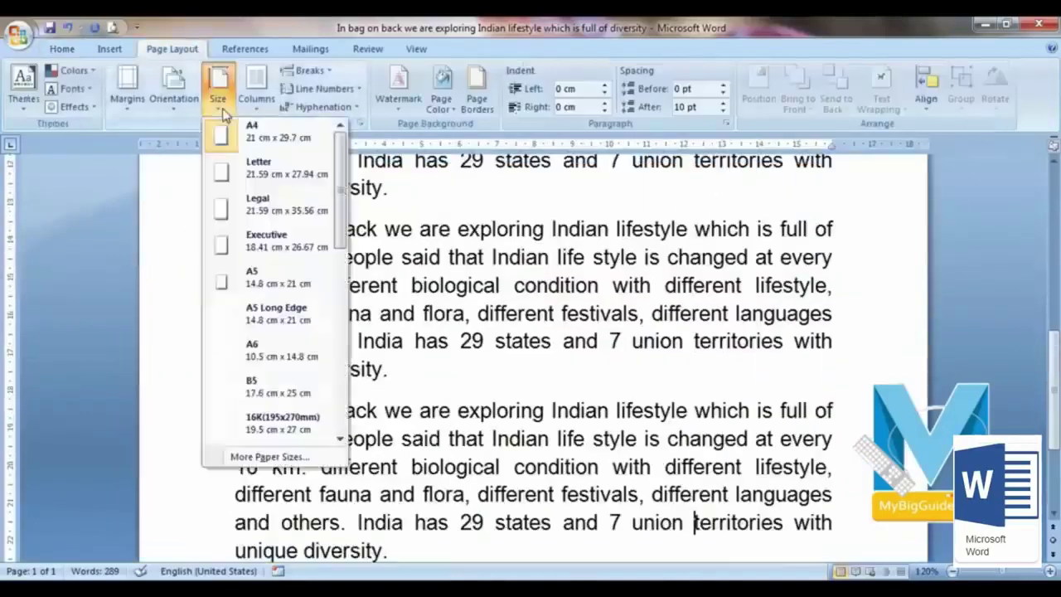
{"action": "left_click", "coordinate": [422, 194]}
{"action": "scroll", "coordinate": [368, 333], "scroll_direction": "down", "scroll_amount": 4}
{"action": "scroll", "coordinate": [337, 279], "scroll_direction": "up", "scroll_amount": 6}
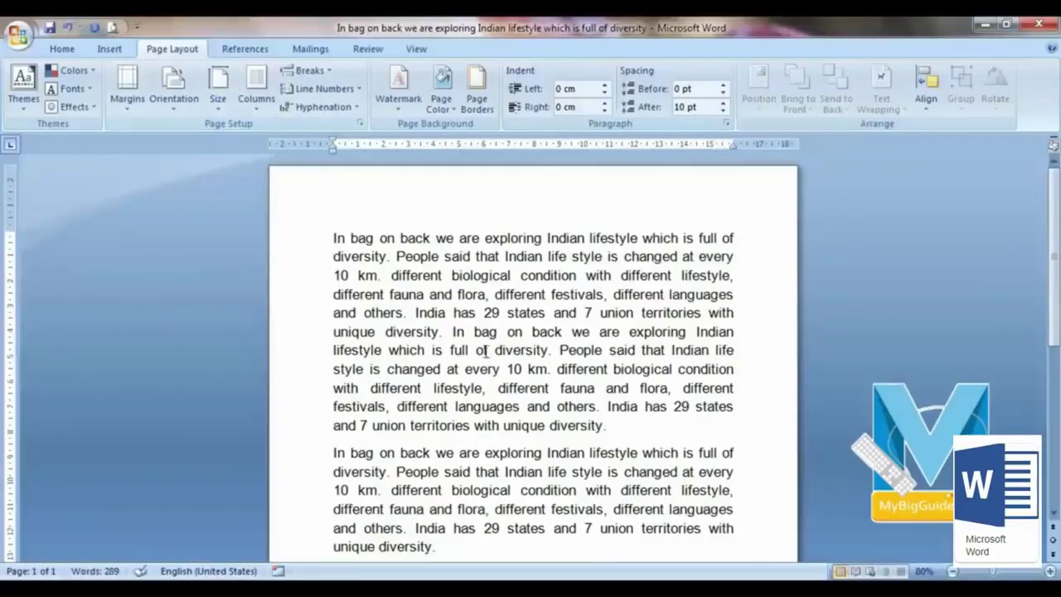
{"action": "left_click", "coordinate": [221, 90]}
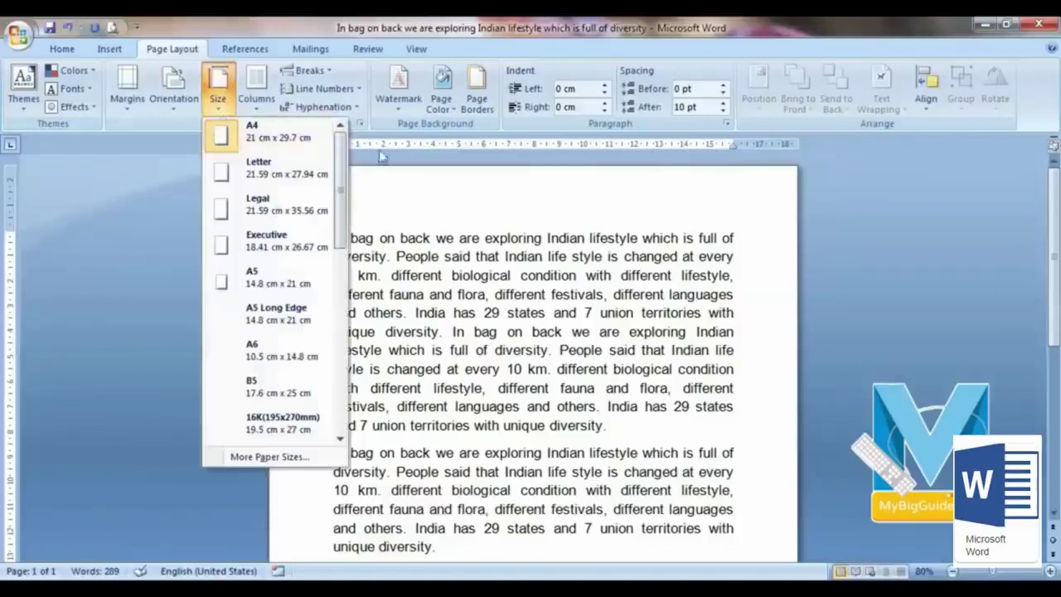
{"action": "left_click", "coordinate": [596, 364]}
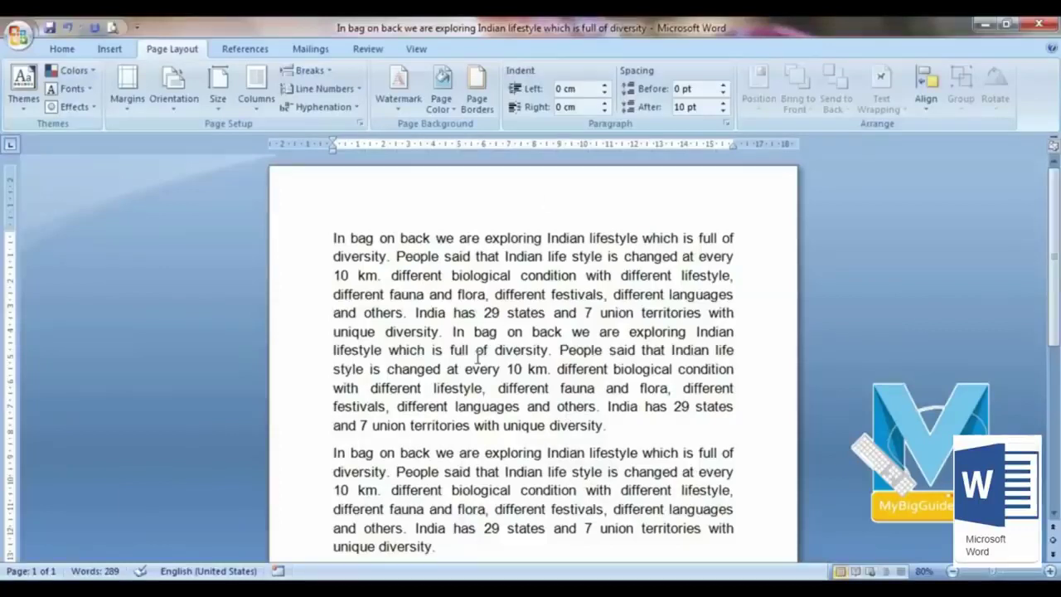
{"action": "left_click", "coordinate": [53, 52]}
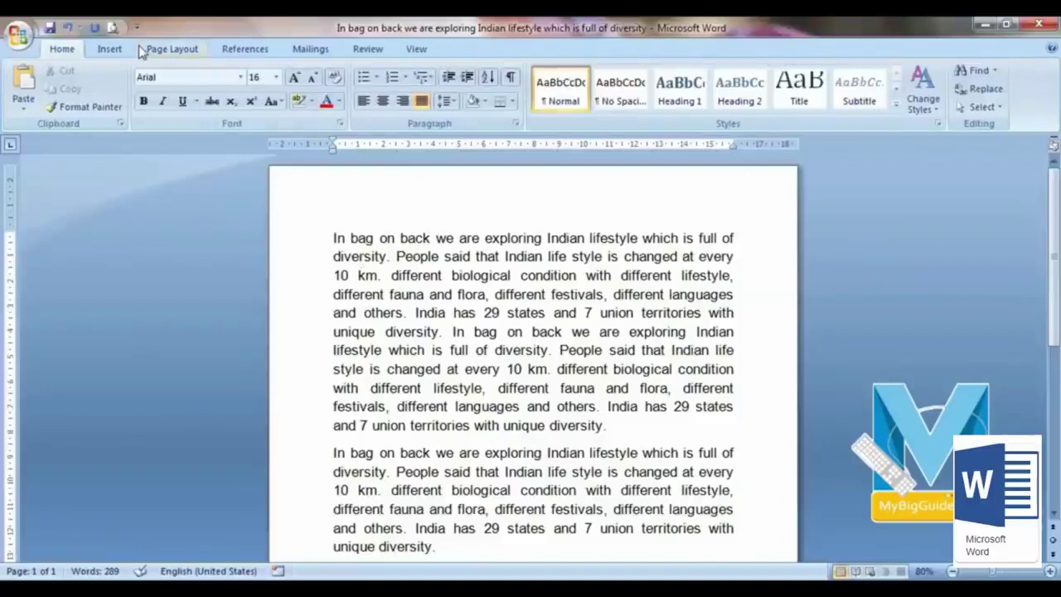
{"action": "left_click", "coordinate": [166, 49]}
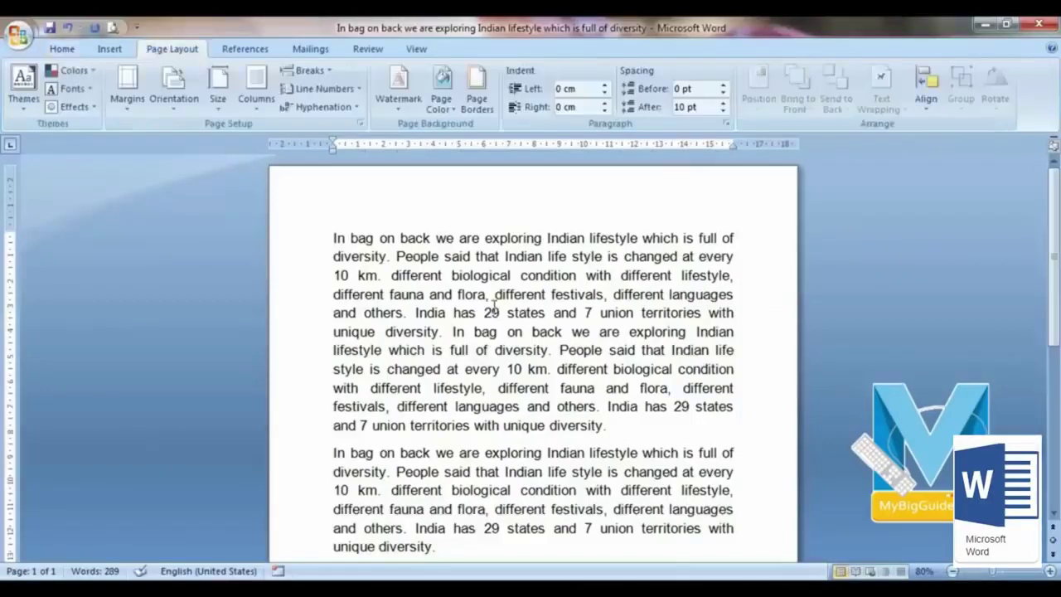
Step: Under More Paper Sizes, set a custom 21 cm wide paper with reduced height
{"action": "left_click", "coordinate": [218, 91]}
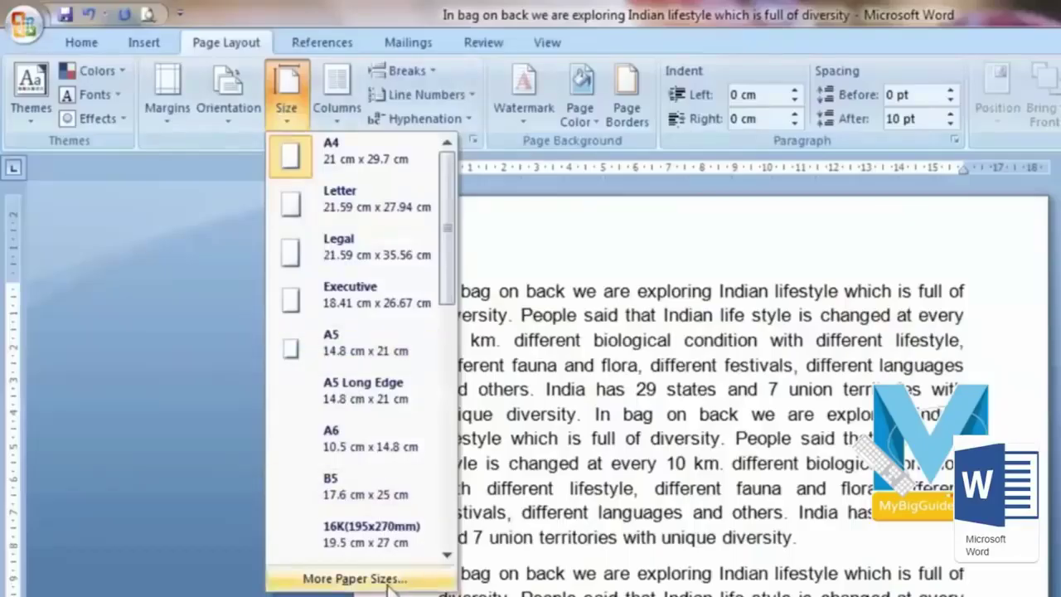
{"action": "left_click", "coordinate": [390, 580]}
{"action": "left_click_drag", "start_coordinate": [655, 83], "coordinate": [256, 108]}
{"action": "double_click", "coordinate": [169, 218]}
{"action": "left_click", "coordinate": [165, 242]}
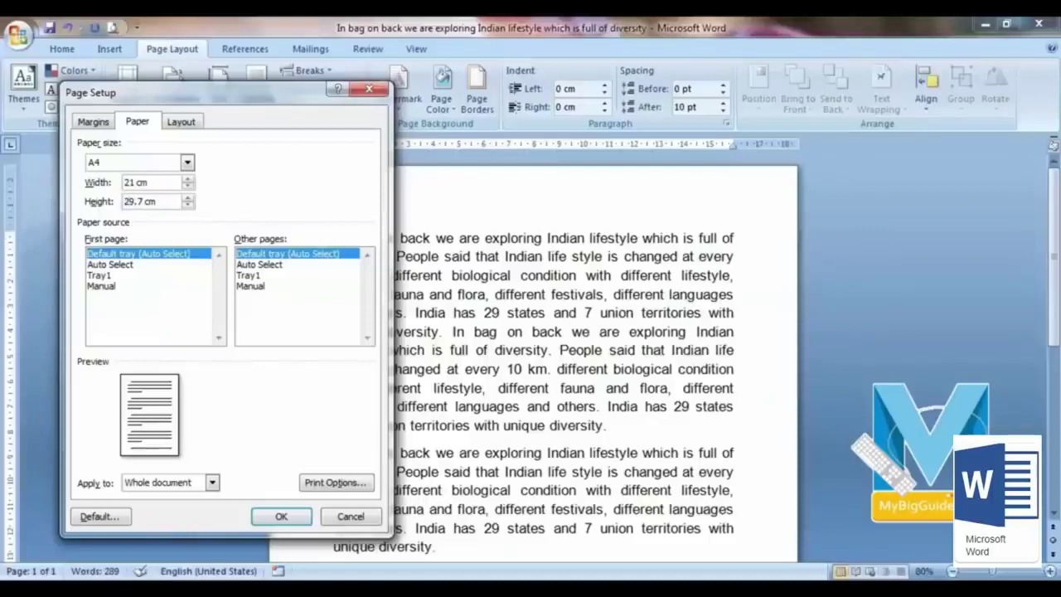
{"action": "left_click", "coordinate": [281, 516]}
{"action": "scroll", "coordinate": [495, 278], "scroll_direction": "down", "scroll_amount": 4}
{"action": "scroll", "coordinate": [495, 277], "scroll_direction": "down", "scroll_amount": 4}
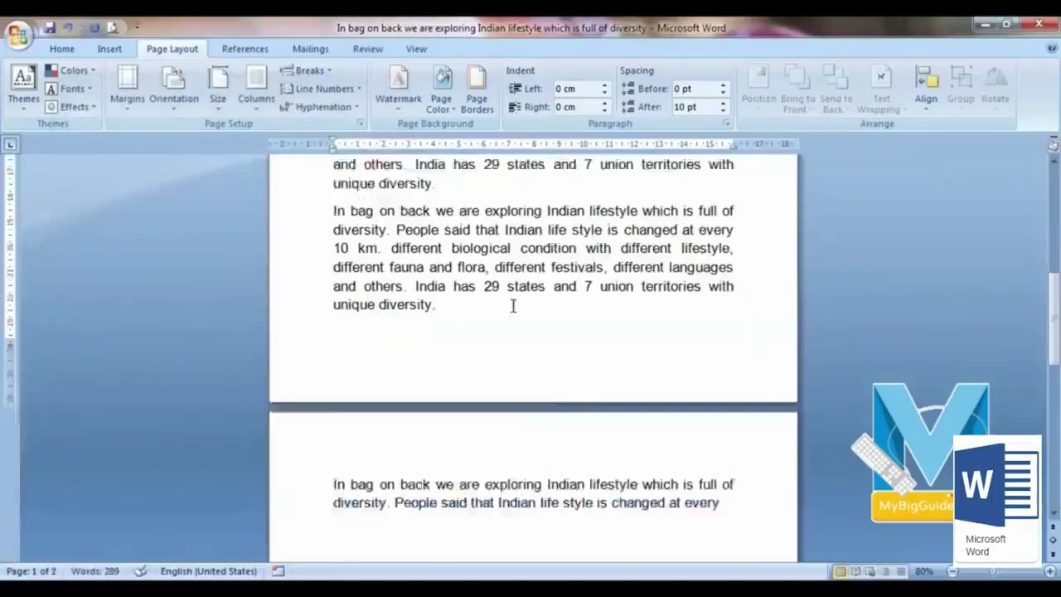
{"action": "scroll", "coordinate": [442, 330], "scroll_direction": "up", "scroll_amount": 10}
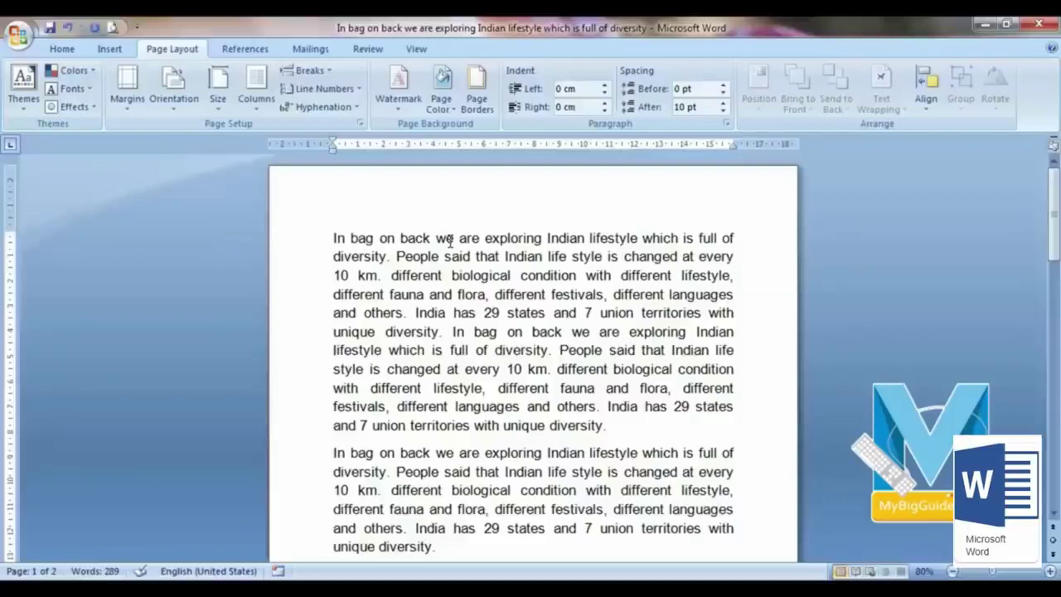
Step: View the document in Print Preview, magnify the page, then close the preview
{"action": "left_click", "coordinate": [62, 49]}
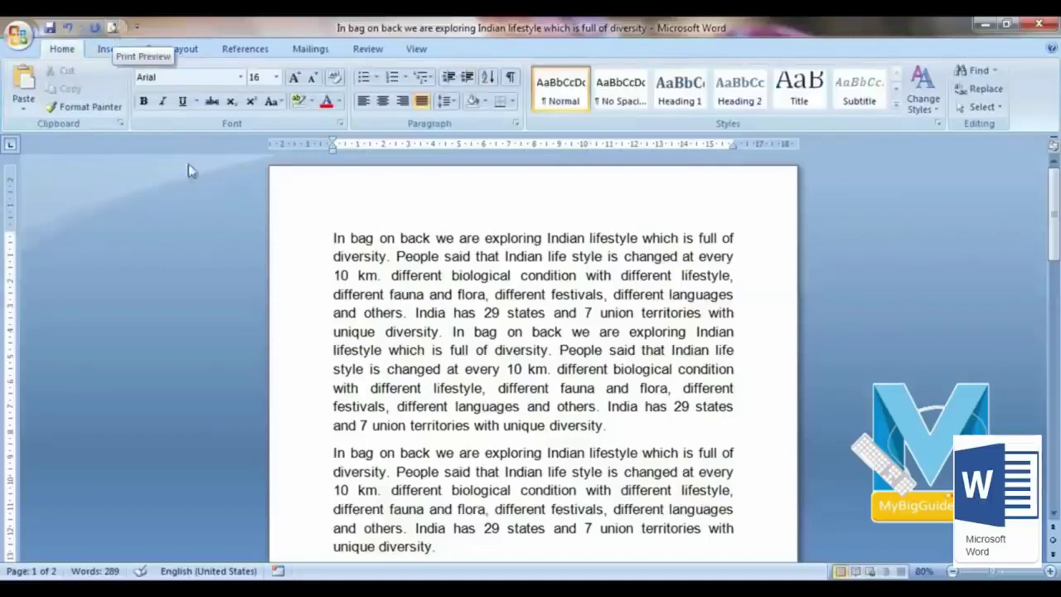
{"action": "scroll", "coordinate": [421, 389], "scroll_direction": "down", "scroll_amount": 6}
{"action": "scroll", "coordinate": [421, 379], "scroll_direction": "up", "scroll_amount": 5}
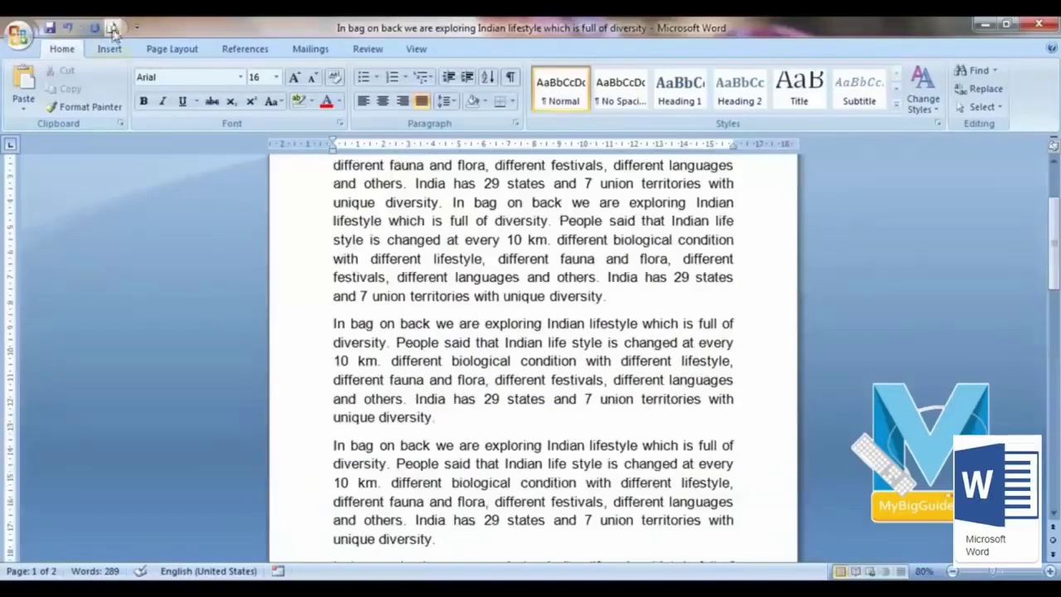
{"action": "scroll", "coordinate": [199, 172], "scroll_direction": "down", "scroll_amount": 1}
{"action": "scroll", "coordinate": [199, 172], "scroll_direction": "up", "scroll_amount": 1}
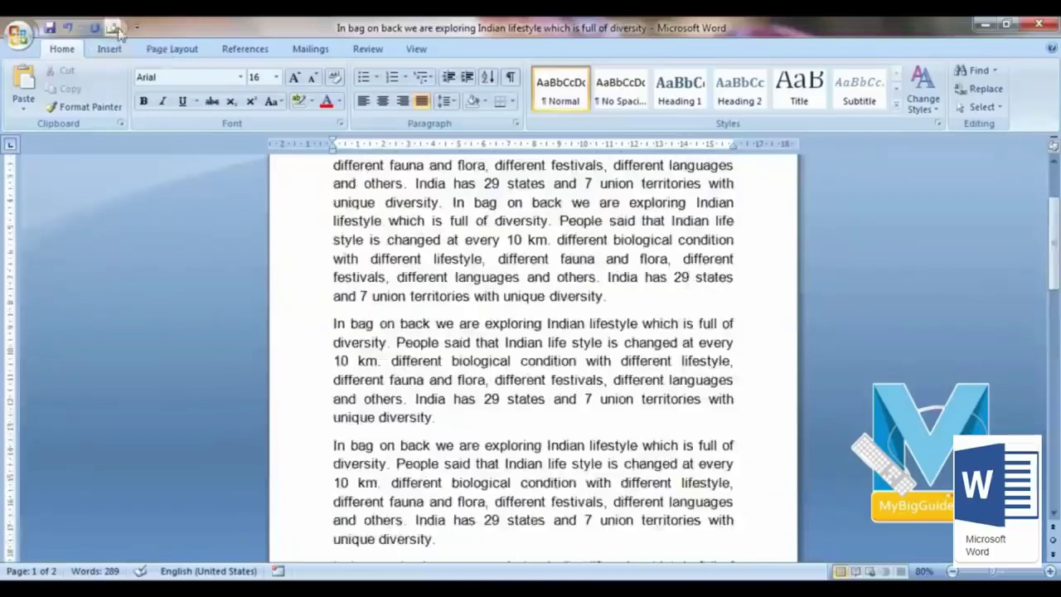
{"action": "left_click", "coordinate": [112, 27]}
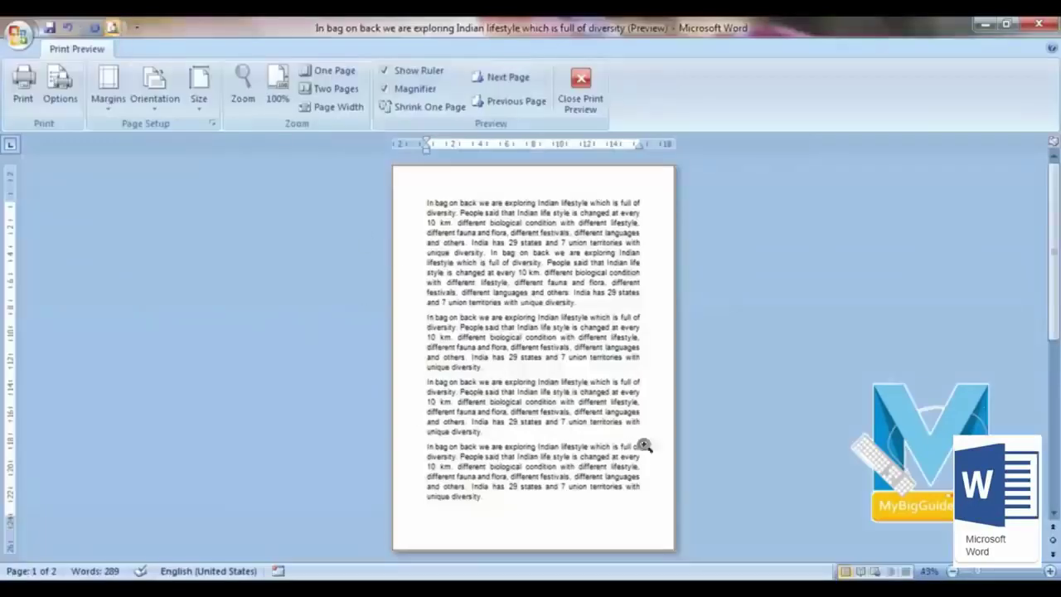
{"action": "left_click", "coordinate": [523, 406]}
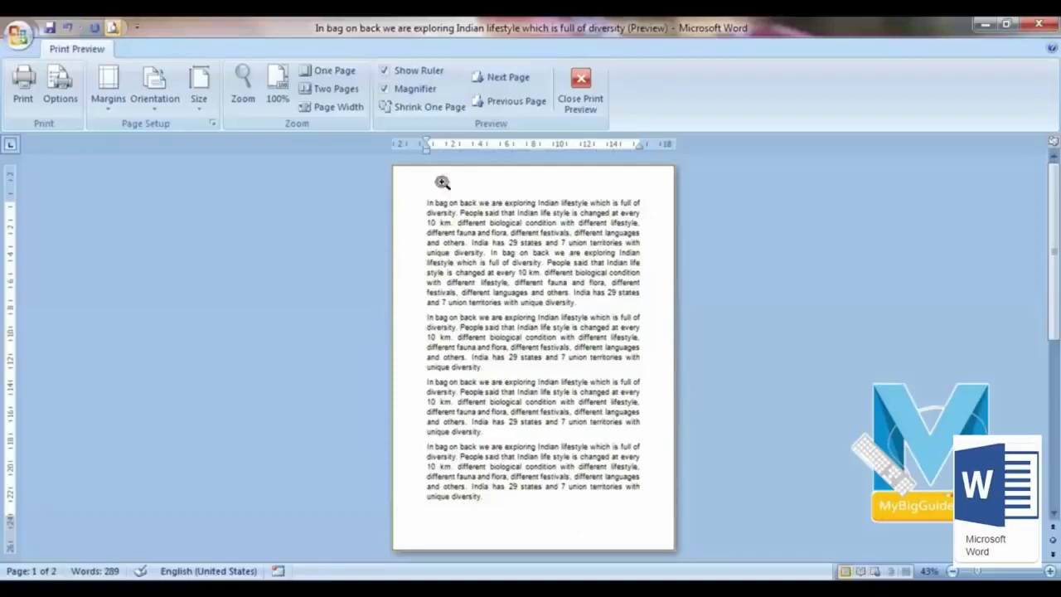
{"action": "left_click", "coordinate": [580, 91]}
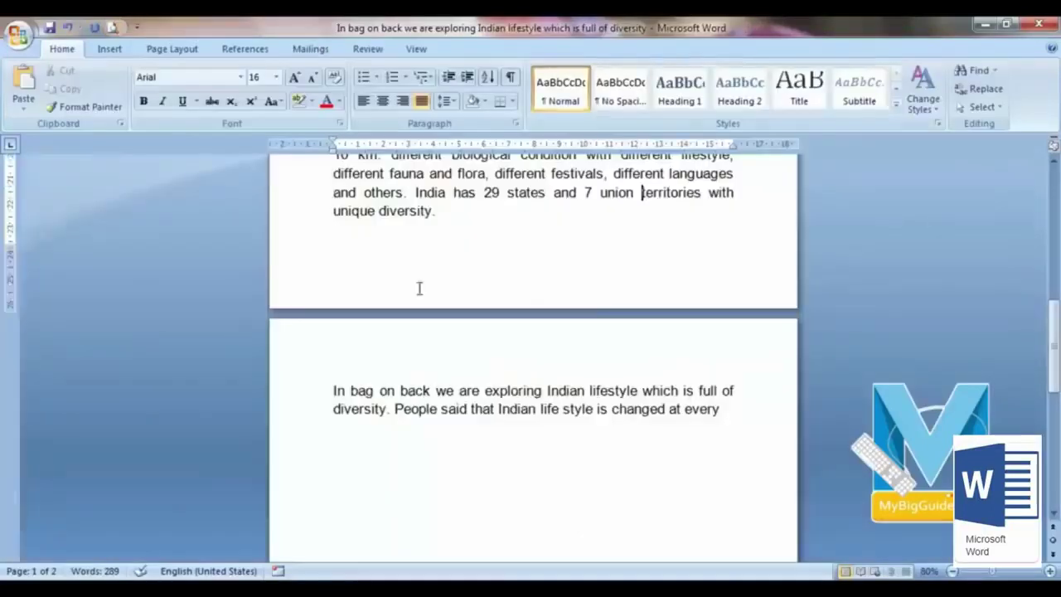
{"action": "scroll", "coordinate": [419, 289], "scroll_direction": "up", "scroll_amount": 10}
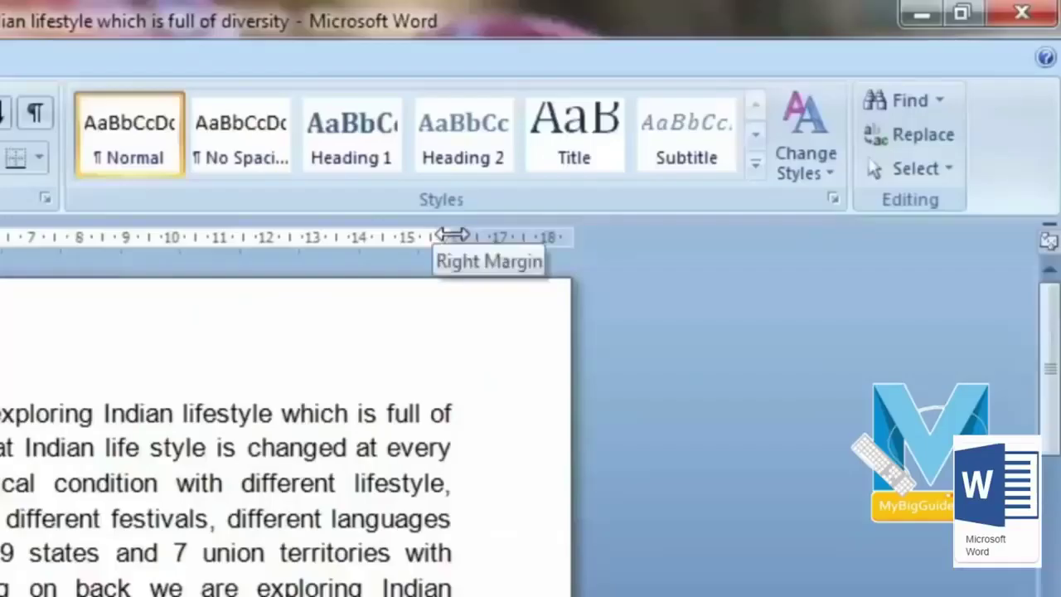
Step: Drag ruler margin markers to widen the left margin and lower the top margin, undoing the bottom-margin change
{"action": "mouse_move", "coordinate": [451, 236]}
{"action": "left_mouse_down"}
{"action": "mouse_move", "coordinate": [524, 238]}
{"action": "mouse_move", "coordinate": [514, 246]}
{"action": "left_mouse_up"}
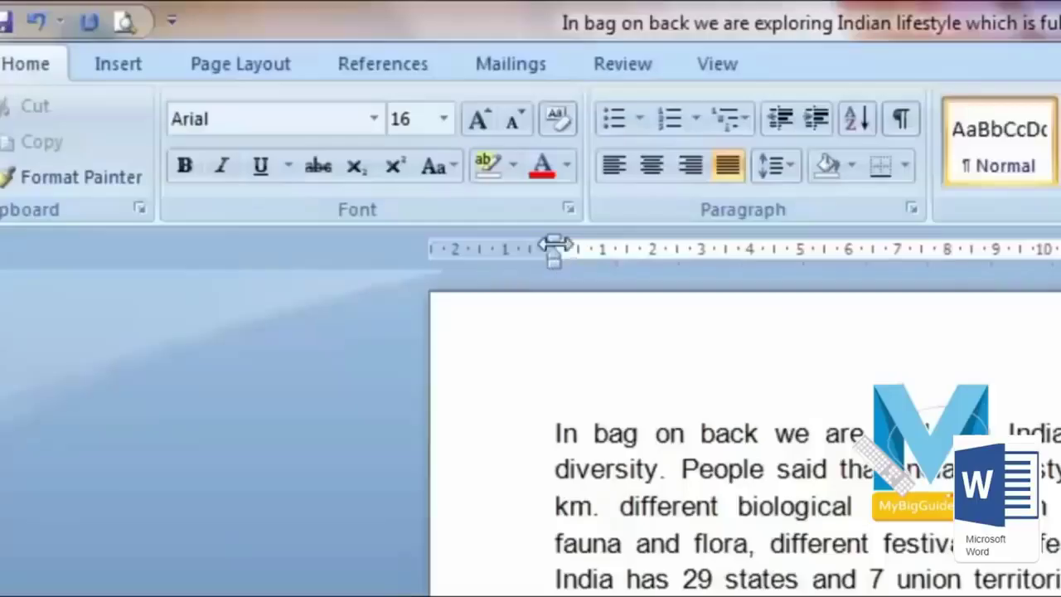
{"action": "left_click_drag", "start_coordinate": [301, 133], "coordinate": [271, 136]}
{"action": "mouse_move", "coordinate": [498, 253]}
{"action": "left_mouse_down"}
{"action": "mouse_move", "coordinate": [476, 254]}
{"action": "mouse_move", "coordinate": [626, 256]}
{"action": "left_mouse_up"}
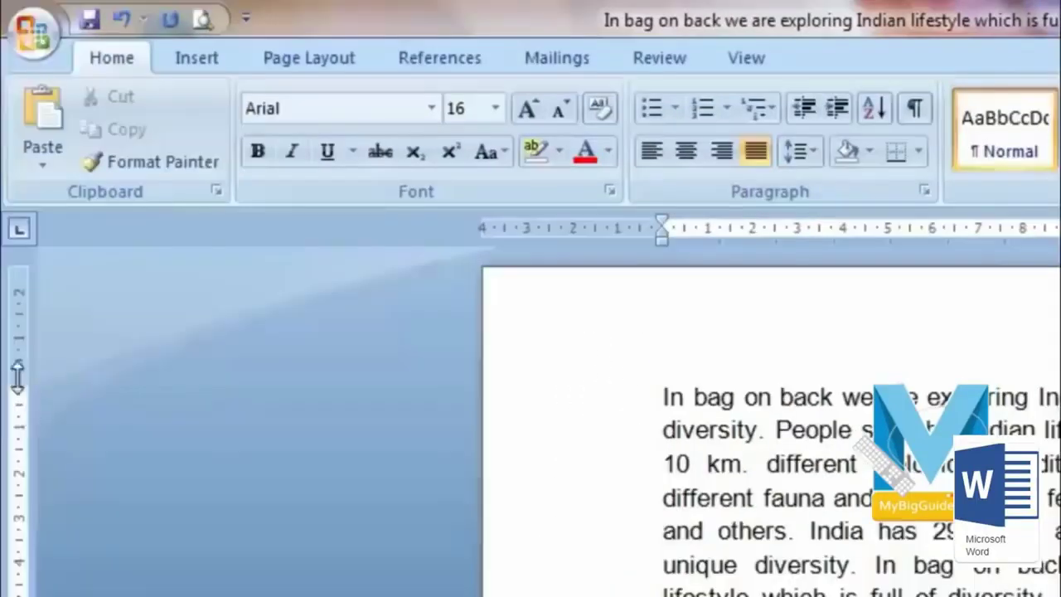
{"action": "mouse_move", "coordinate": [18, 377]}
{"action": "left_mouse_down"}
{"action": "mouse_move", "coordinate": [24, 327]}
{"action": "mouse_move", "coordinate": [19, 399]}
{"action": "left_mouse_up"}
{"action": "scroll", "coordinate": [25, 566], "scroll_direction": "down", "scroll_amount": 2}
{"action": "scroll", "coordinate": [25, 566], "scroll_direction": "down", "scroll_amount": 3}
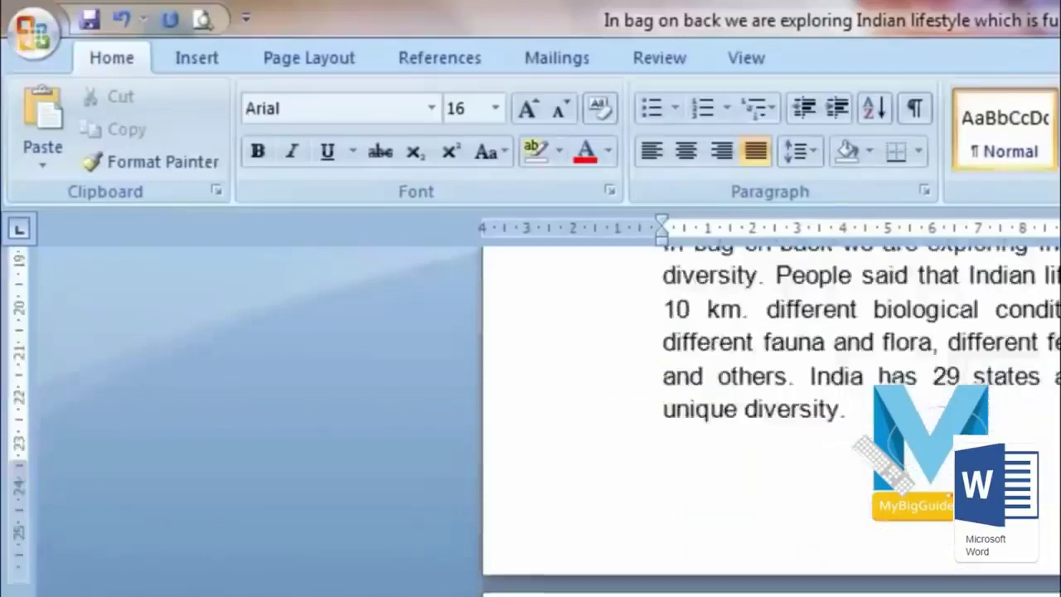
{"action": "left_click_drag", "start_coordinate": [10, 493], "coordinate": [27, 411]}
{"action": "key", "text": "ctrl+z"}
{"action": "key", "text": "ctrl+z"}
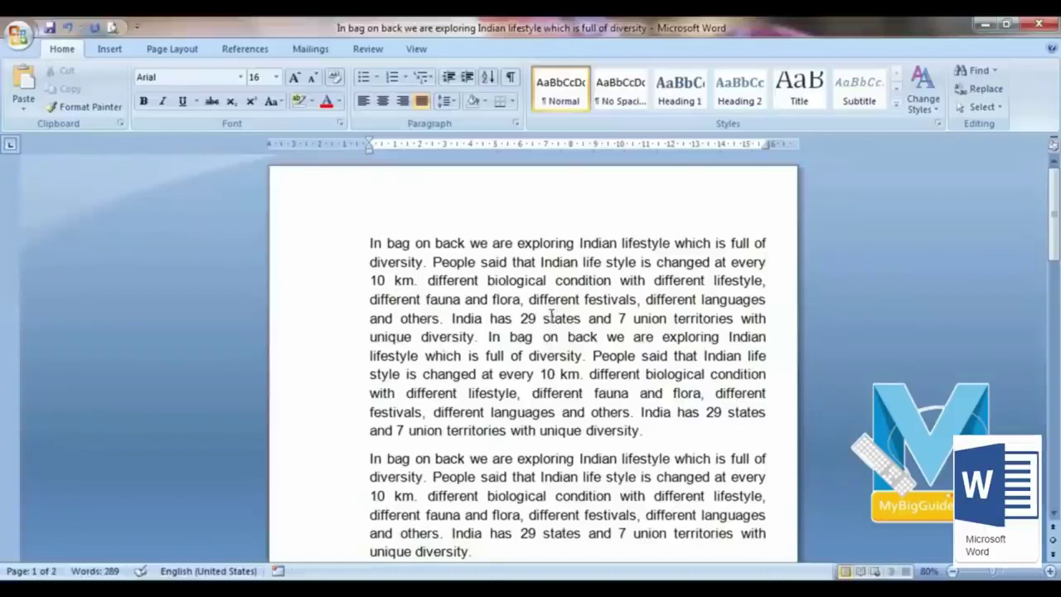
Step: In Print Preview, look over the Margins presets, then choose Landscape orientation
{"action": "left_click", "coordinate": [113, 27]}
{"action": "left_click", "coordinate": [109, 112]}
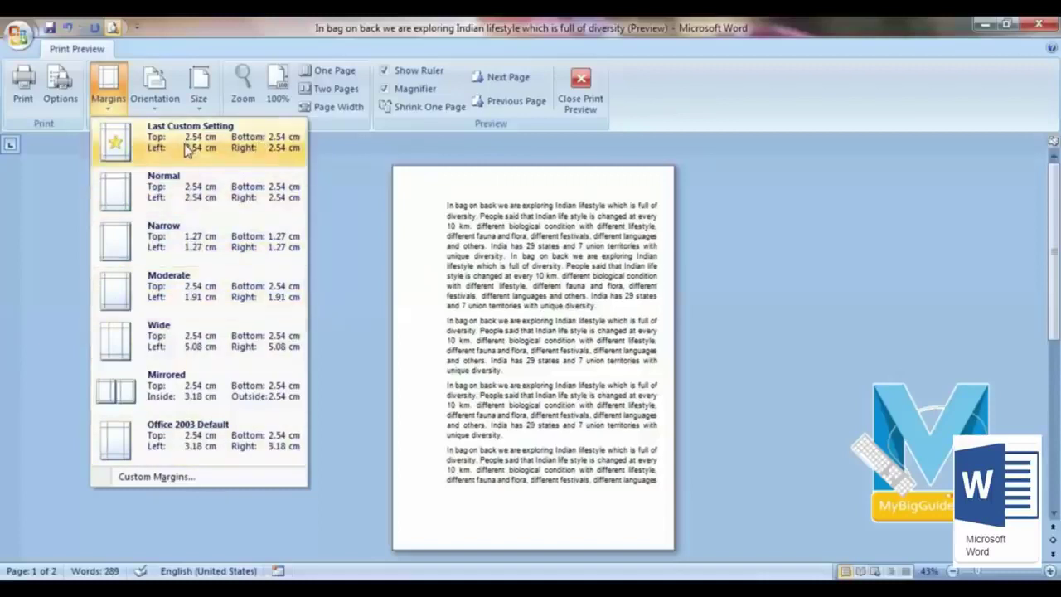
{"action": "left_click", "coordinate": [410, 301]}
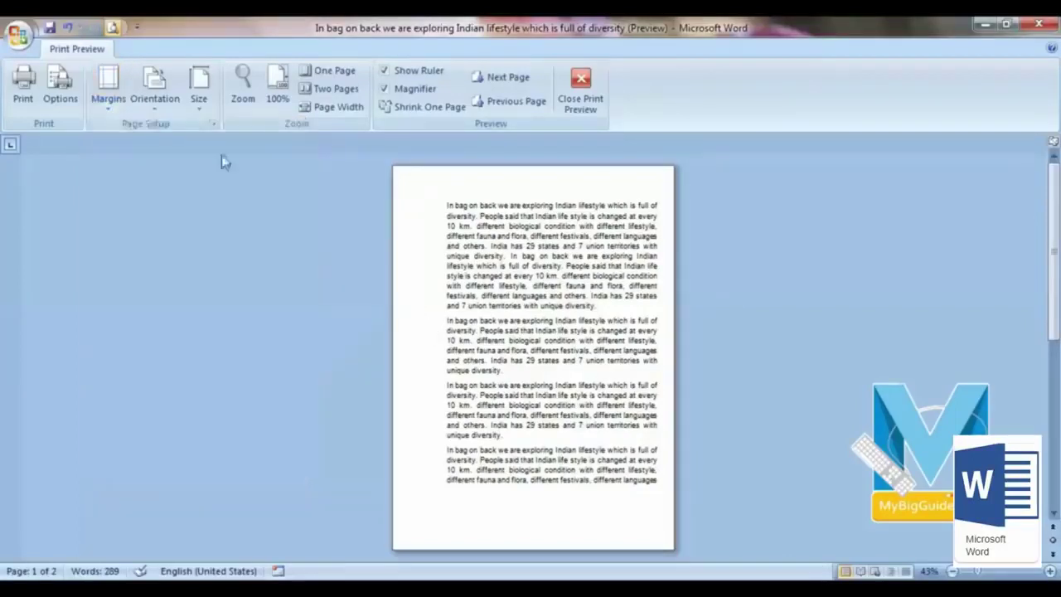
{"action": "left_click", "coordinate": [142, 106]}
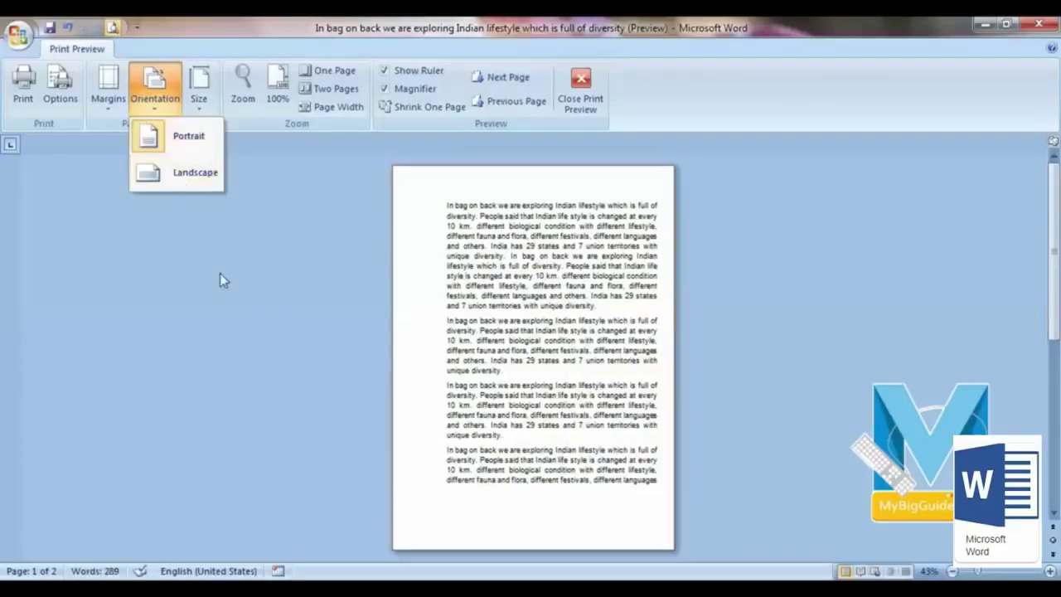
{"action": "left_click", "coordinate": [189, 181]}
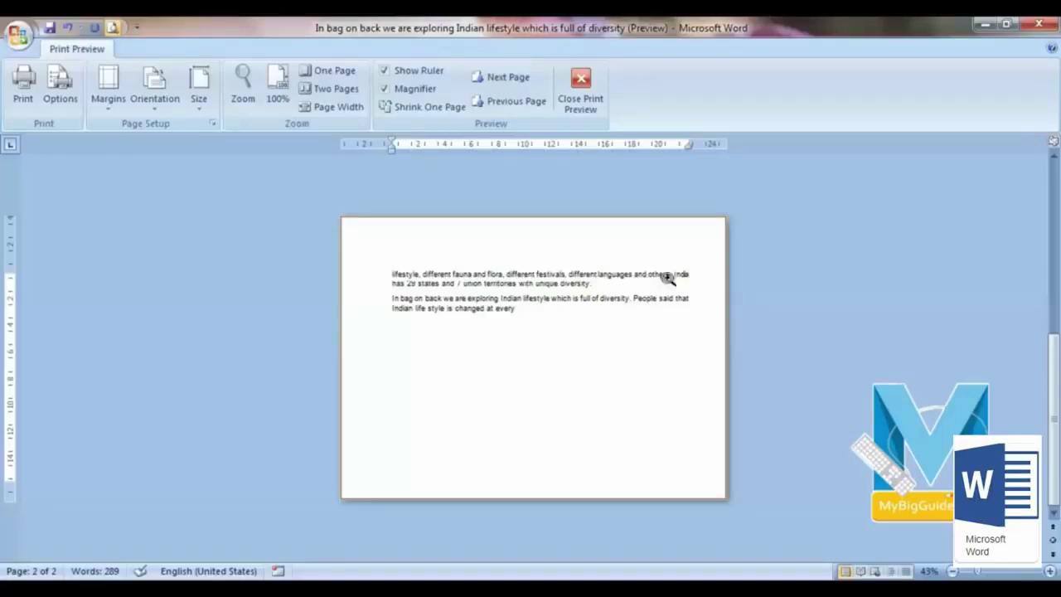
Step: Set orientation back to Portrait, check the Size list, and exit Print Preview
{"action": "left_click", "coordinate": [155, 91]}
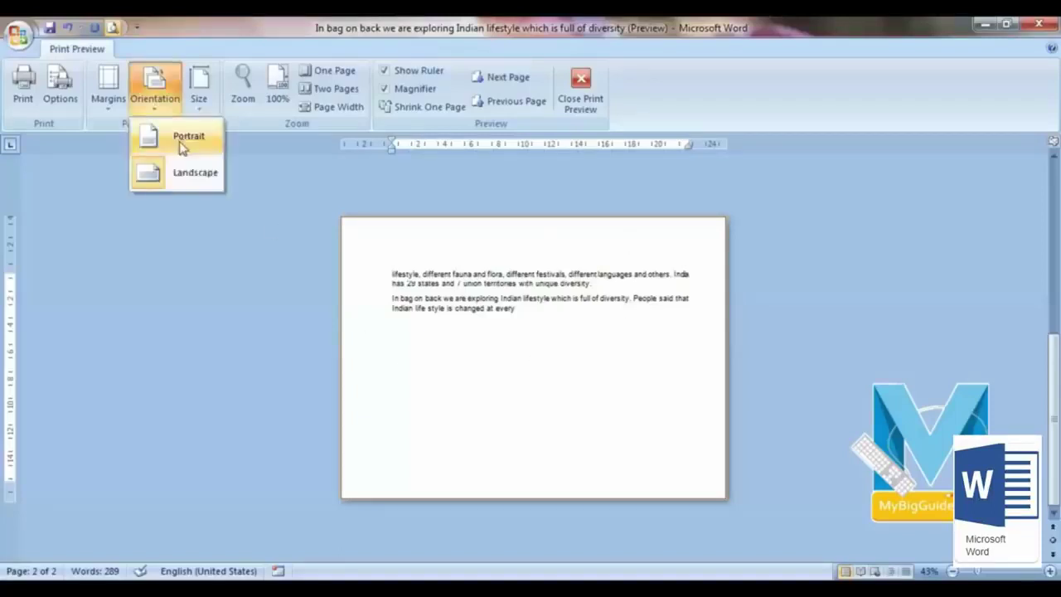
{"action": "left_click", "coordinate": [184, 139]}
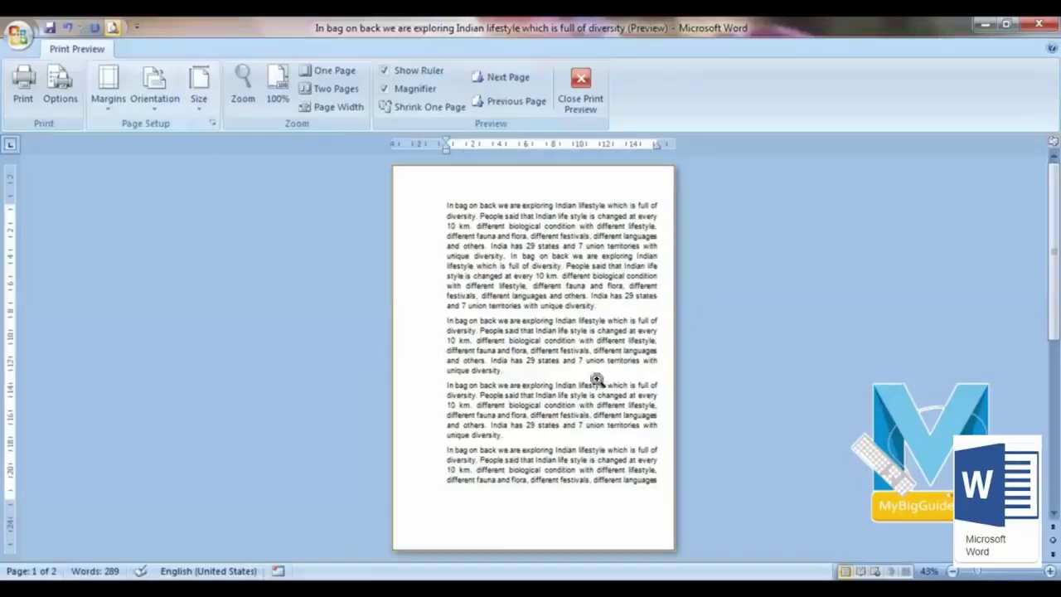
{"action": "left_click", "coordinate": [202, 114]}
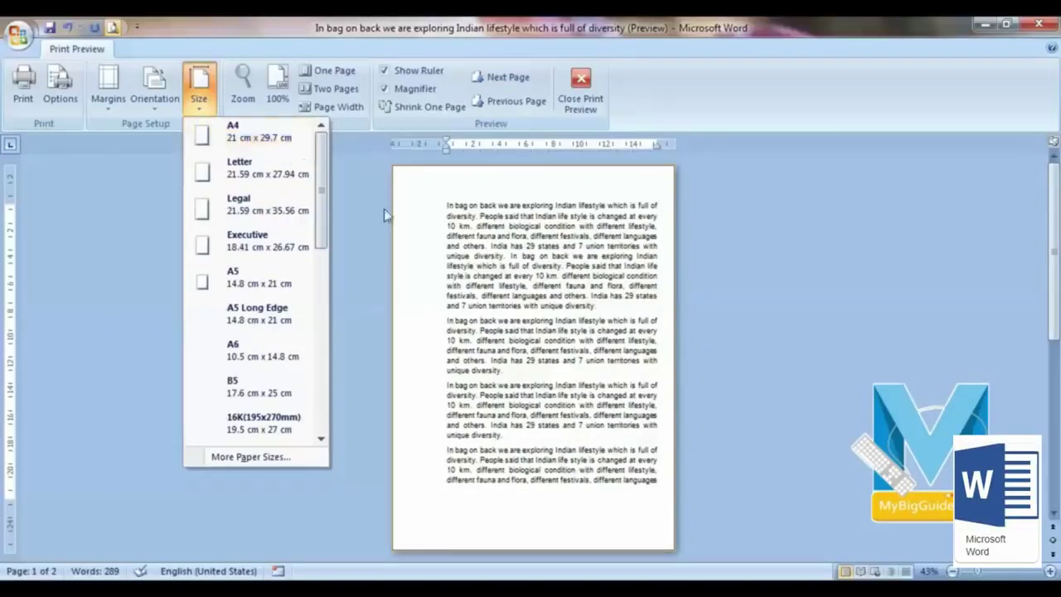
{"action": "left_click", "coordinate": [590, 92]}
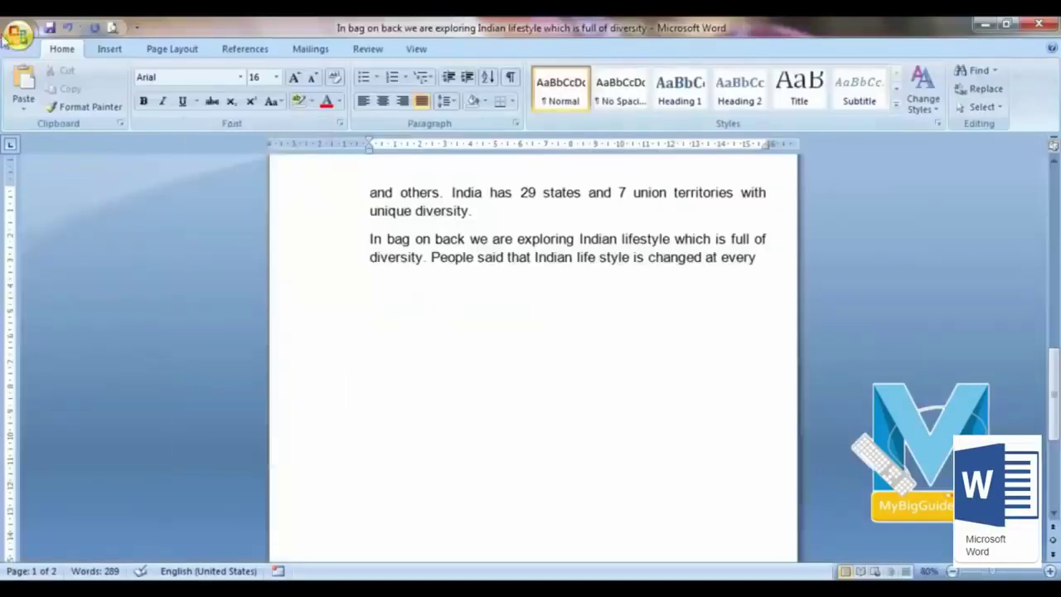
Step: Open the Print dialog, check the printer list without changing printers, and cancel without printing
{"action": "scroll", "coordinate": [160, 353], "scroll_direction": "up", "scroll_amount": 15}
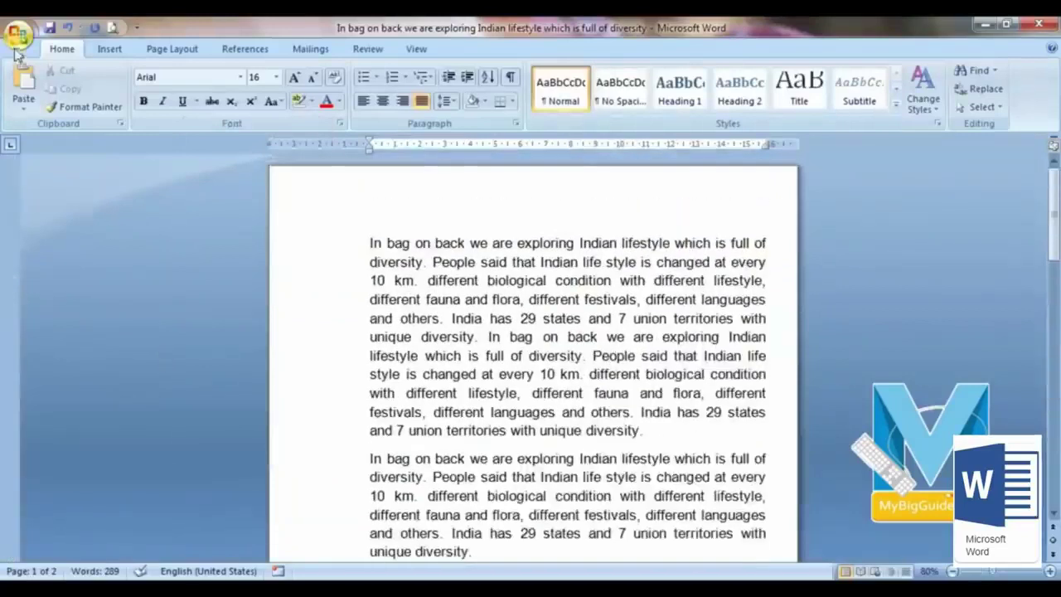
{"action": "left_click", "coordinate": [17, 35]}
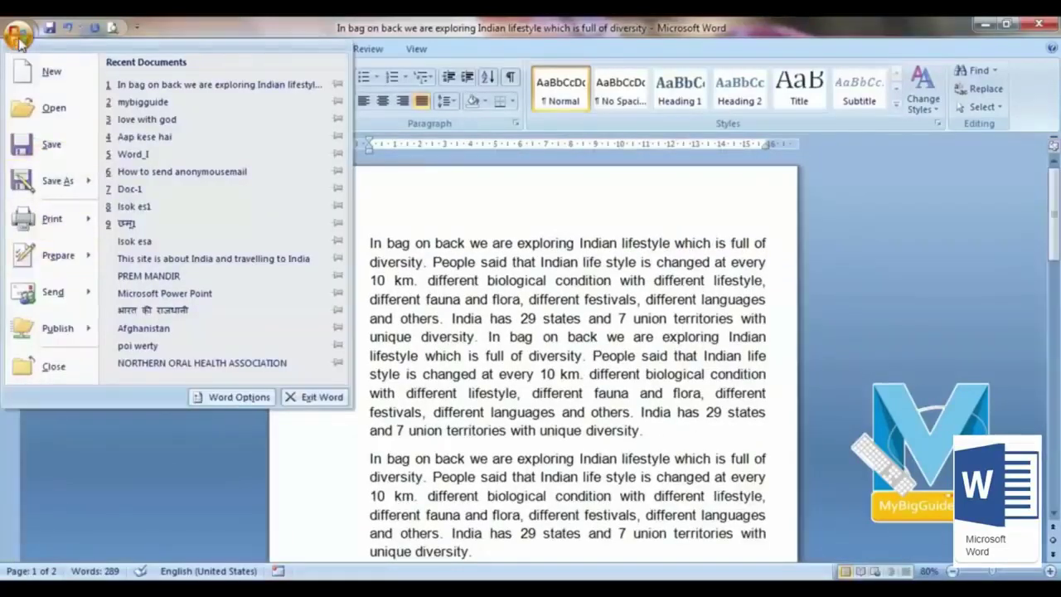
{"action": "left_click", "coordinate": [55, 221]}
{"action": "left_click_drag", "start_coordinate": [517, 133], "coordinate": [267, 111]}
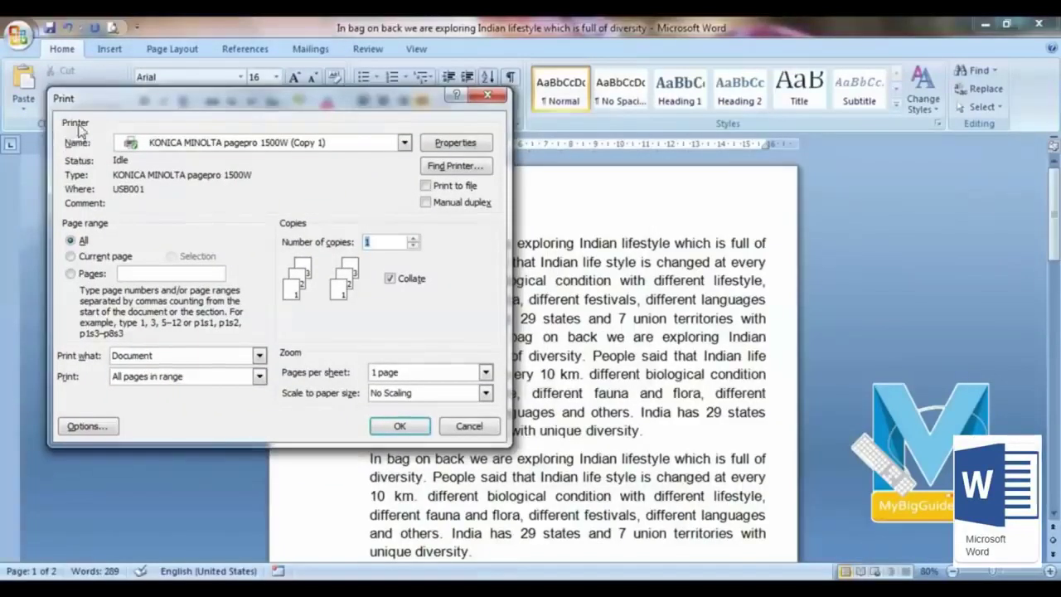
{"action": "left_click", "coordinate": [404, 144]}
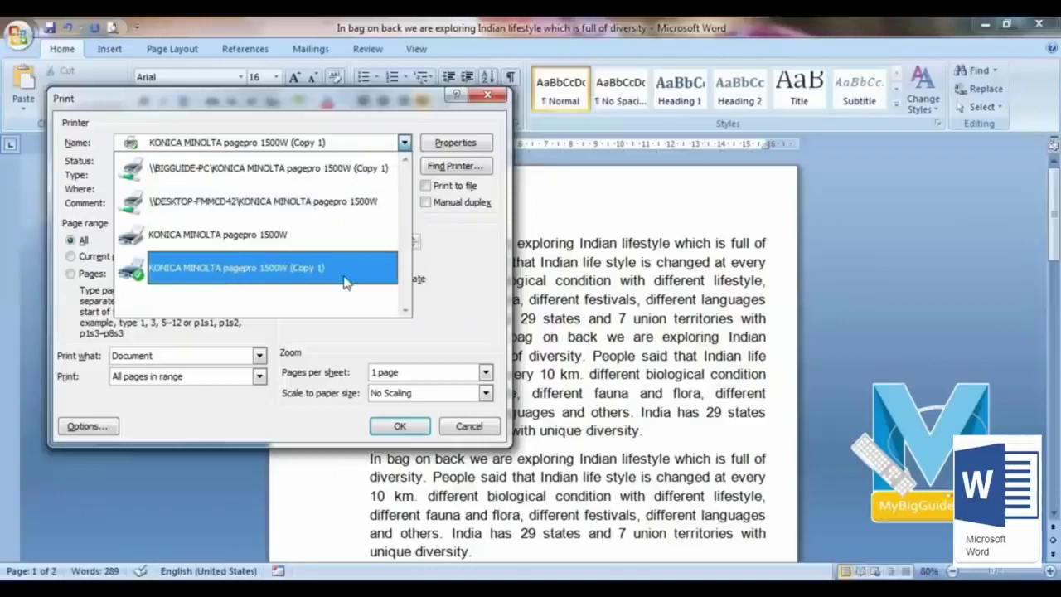
{"action": "left_click", "coordinate": [461, 286]}
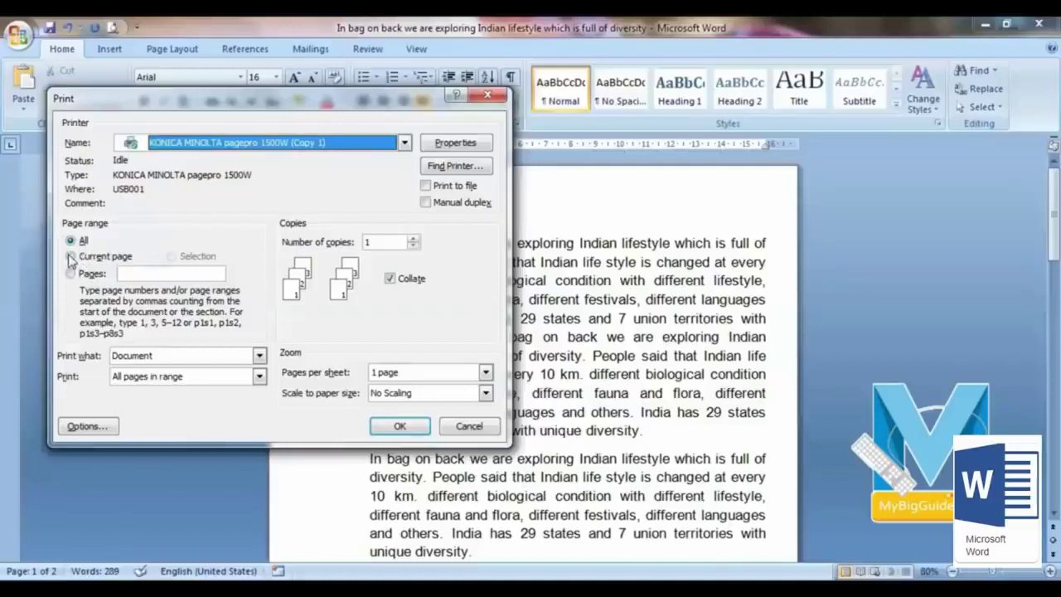
{"action": "left_click", "coordinate": [460, 435]}
{"action": "scroll", "coordinate": [415, 280], "scroll_direction": "down", "scroll_amount": 1}
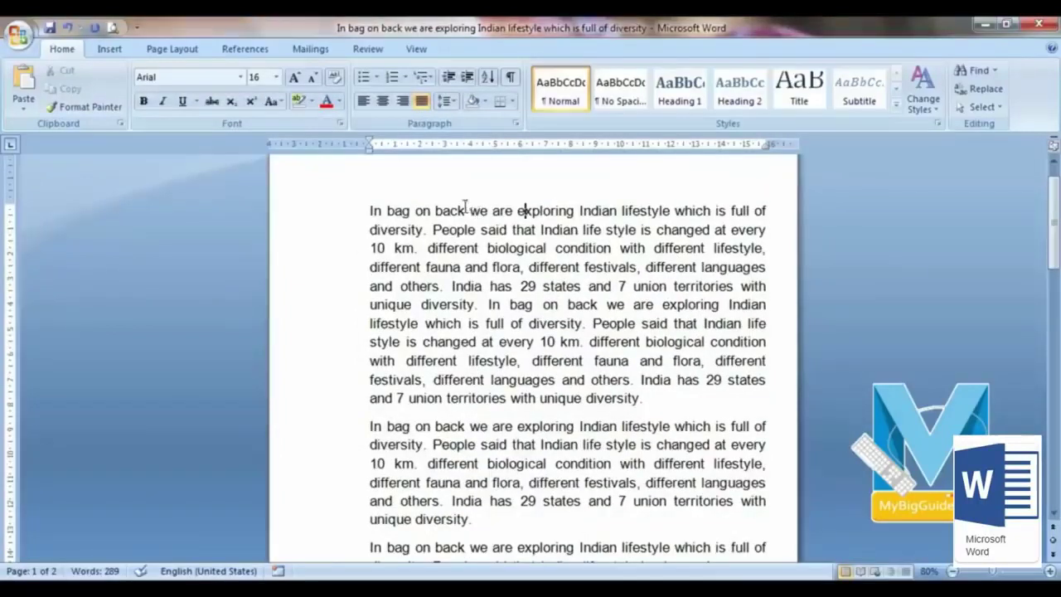
Step: In the Print dialog choose Current page as the range, then cancel without printing
{"action": "left_click", "coordinate": [18, 35]}
{"action": "left_click", "coordinate": [59, 236]}
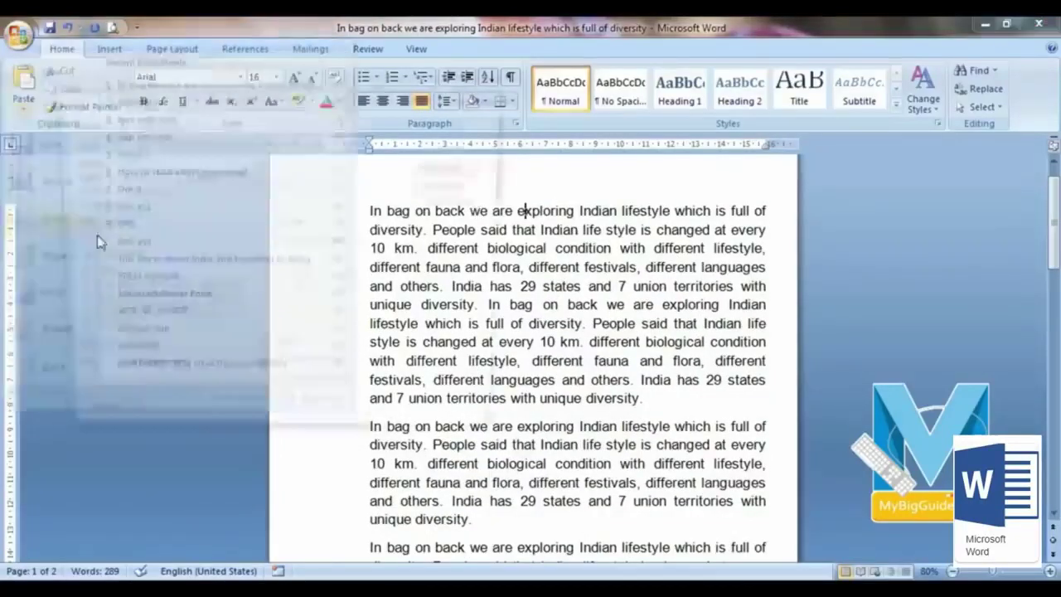
{"action": "left_click", "coordinate": [89, 258]}
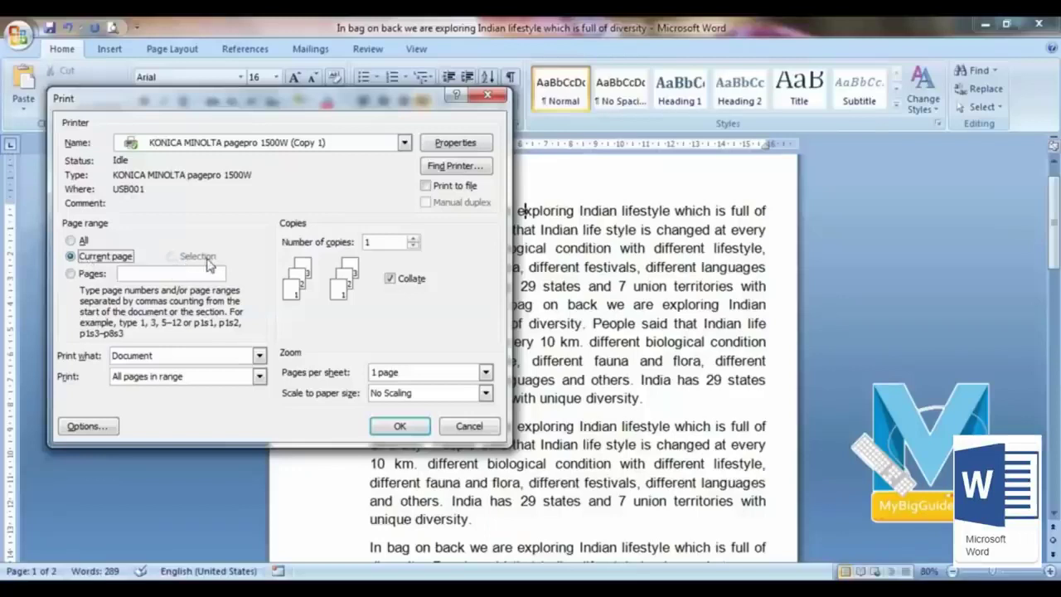
{"action": "left_click", "coordinate": [468, 427]}
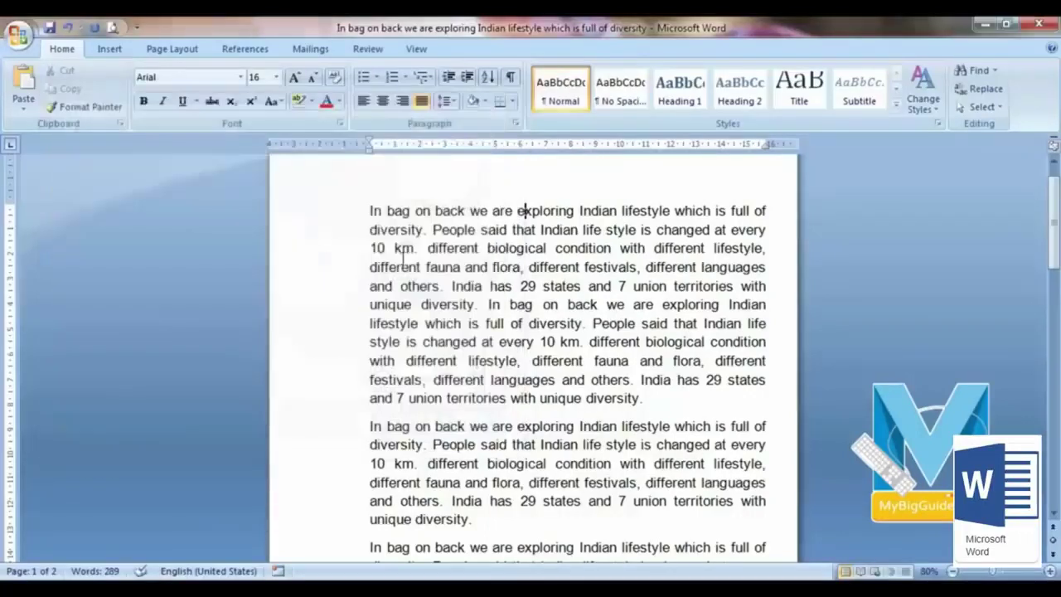
Step: Select the whole first paragraph of text, then bring up the Office menu
{"action": "left_click_drag", "start_coordinate": [371, 207], "coordinate": [660, 397]}
{"action": "left_click", "coordinate": [389, 213]}
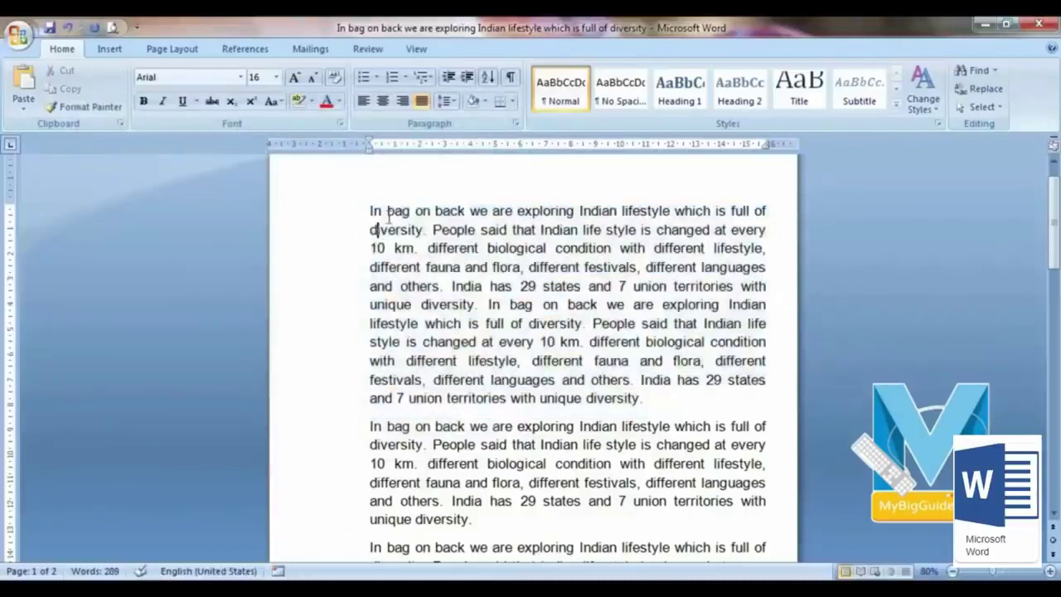
{"action": "left_click_drag", "start_coordinate": [371, 210], "coordinate": [652, 400]}
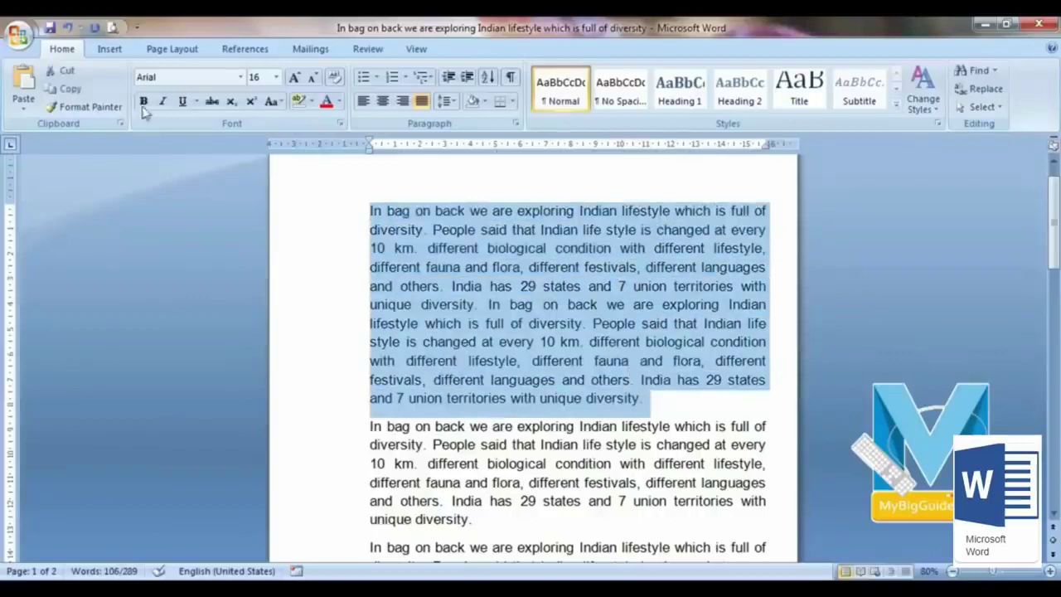
{"action": "left_click", "coordinate": [18, 35]}
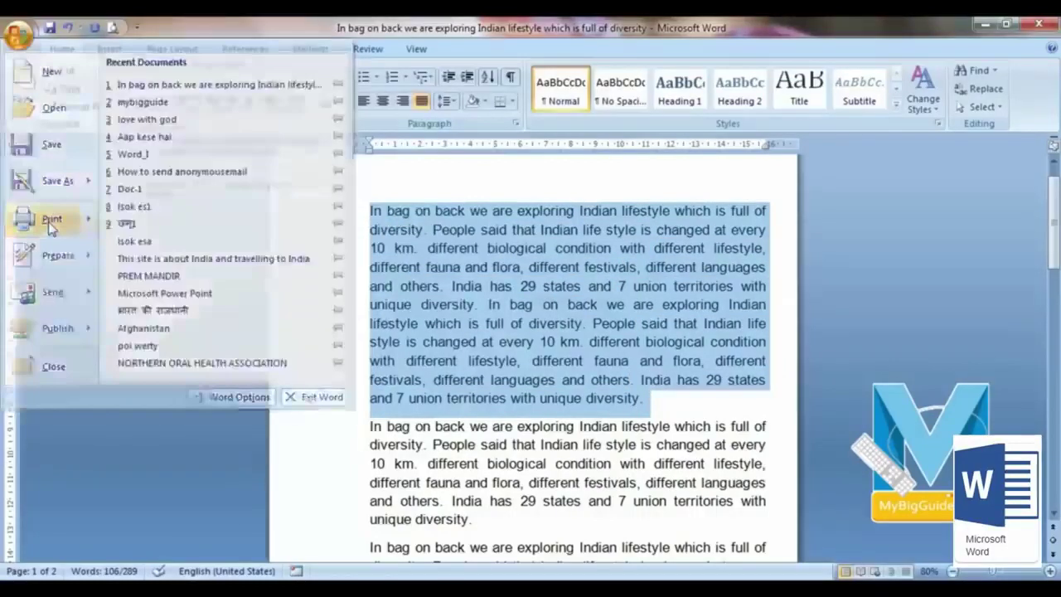
Step: In the Print dialog, switch the page range from Selection to Pages 10-15
{"action": "left_click", "coordinate": [50, 221]}
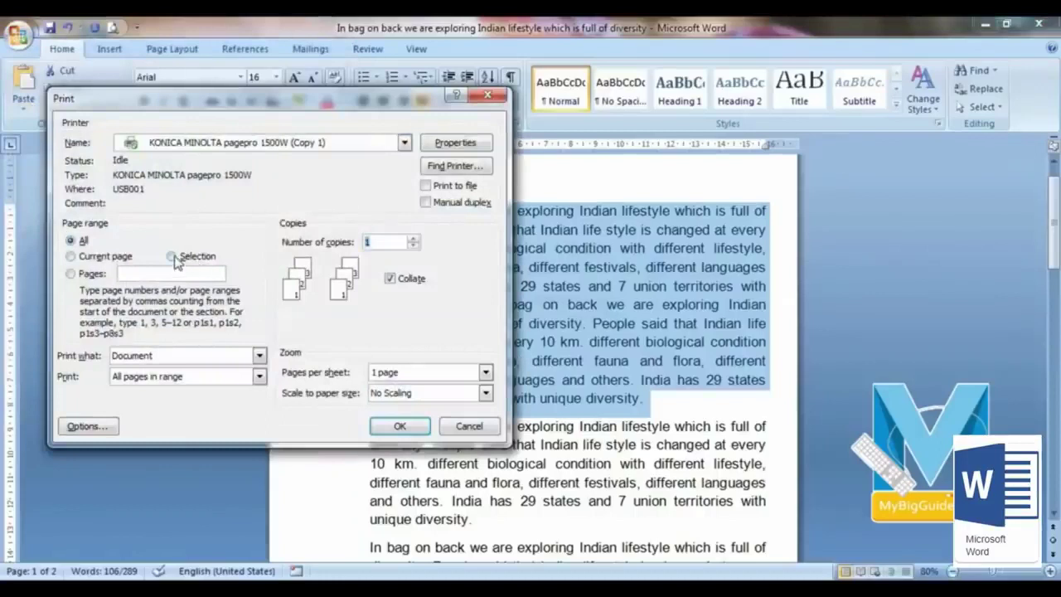
{"action": "left_click", "coordinate": [171, 257]}
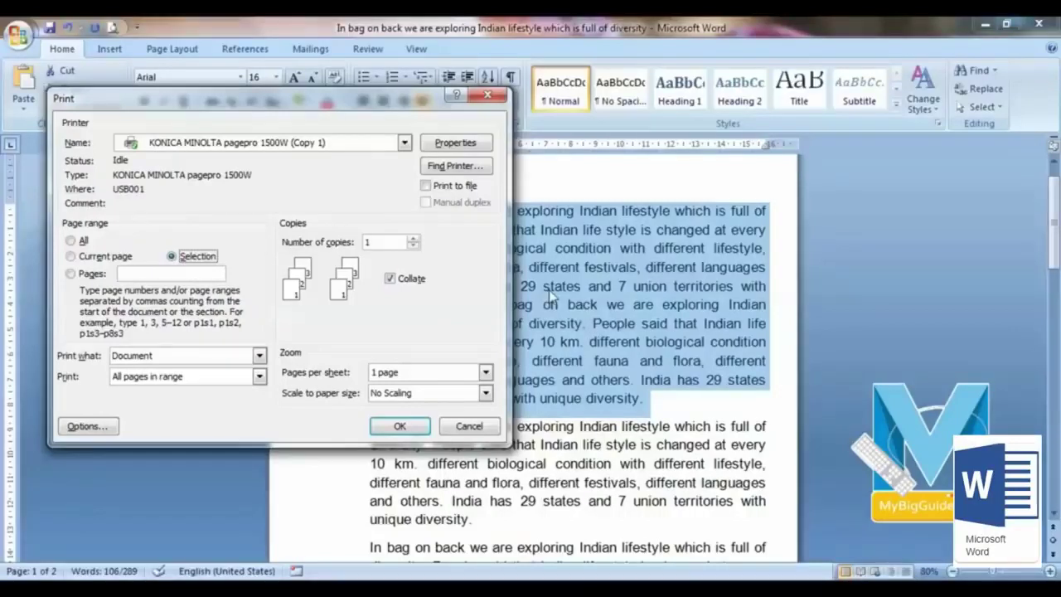
{"action": "left_click", "coordinate": [71, 274]}
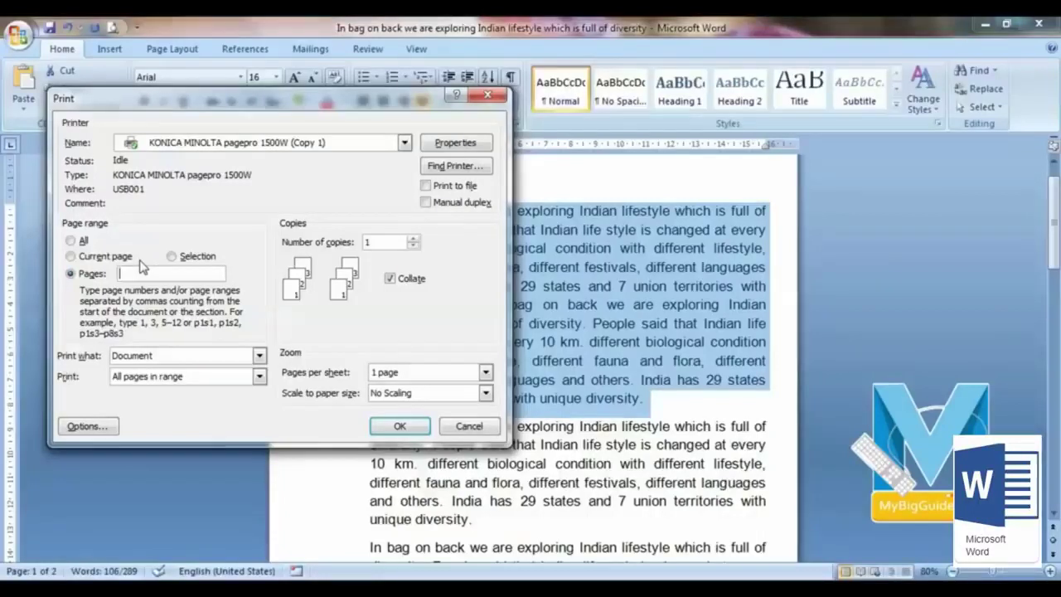
{"action": "type", "text": ","}
{"action": "type", "text": "1"}
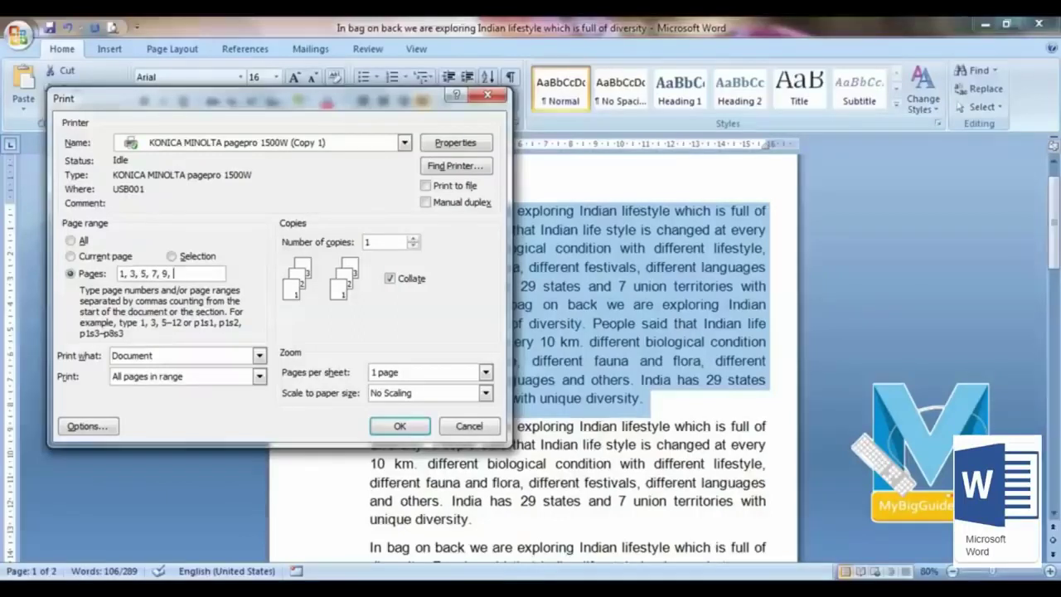
{"action": "key", "text": "BackSpace"}
{"action": "key", "text": "BackSpace"}
{"action": "key", "text": "BackSpace"}
{"action": "key", "text": "BackSpace"}
{"action": "key", "text": "BackSpace"}
{"action": "key", "text": "BackSpace"}
{"action": "key", "text": "BackSpace"}
{"action": "key", "text": "BackSpace"}
{"action": "key", "text": "BackSpace"}
{"action": "key", "text": "BackSpace"}
{"action": "key", "text": "BackSpace"}
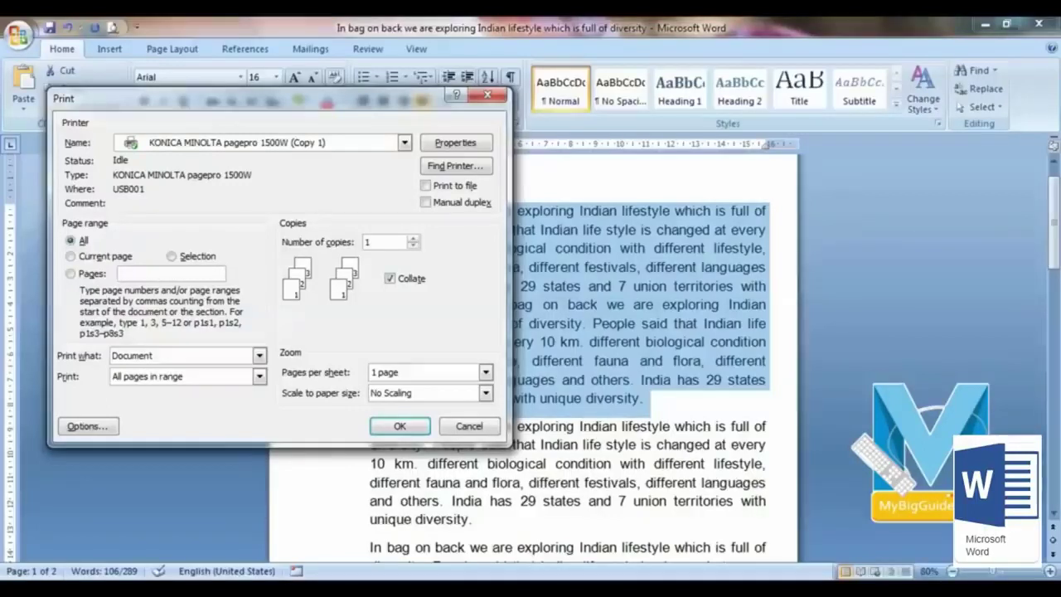
{"action": "type", "text": "10-15"}
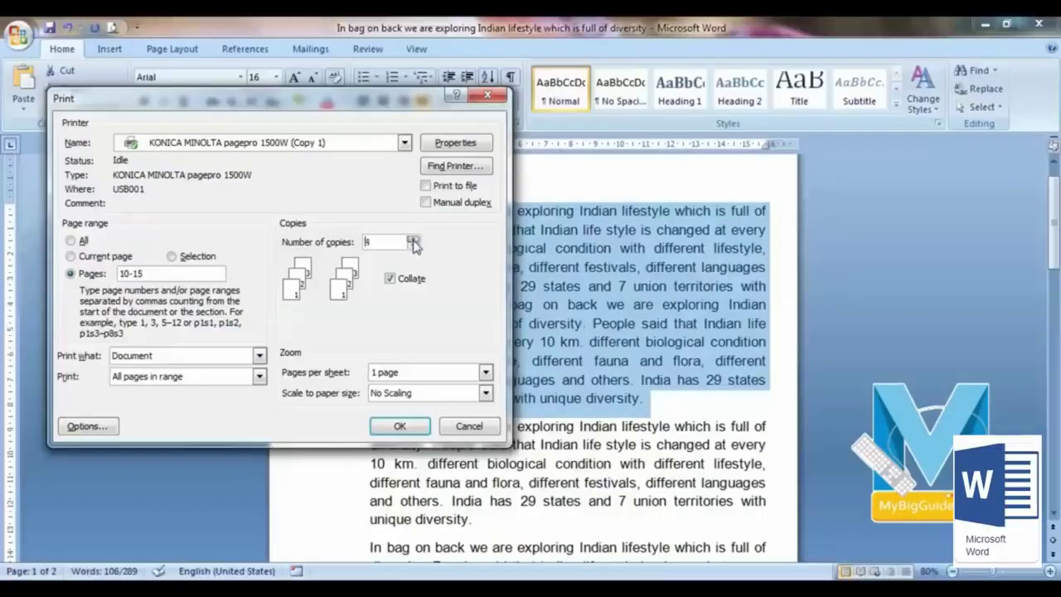
Step: Set Number of copies to 2, then switch Collate off and back on
{"action": "left_click", "coordinate": [413, 241]}
{"action": "left_click", "coordinate": [413, 245]}
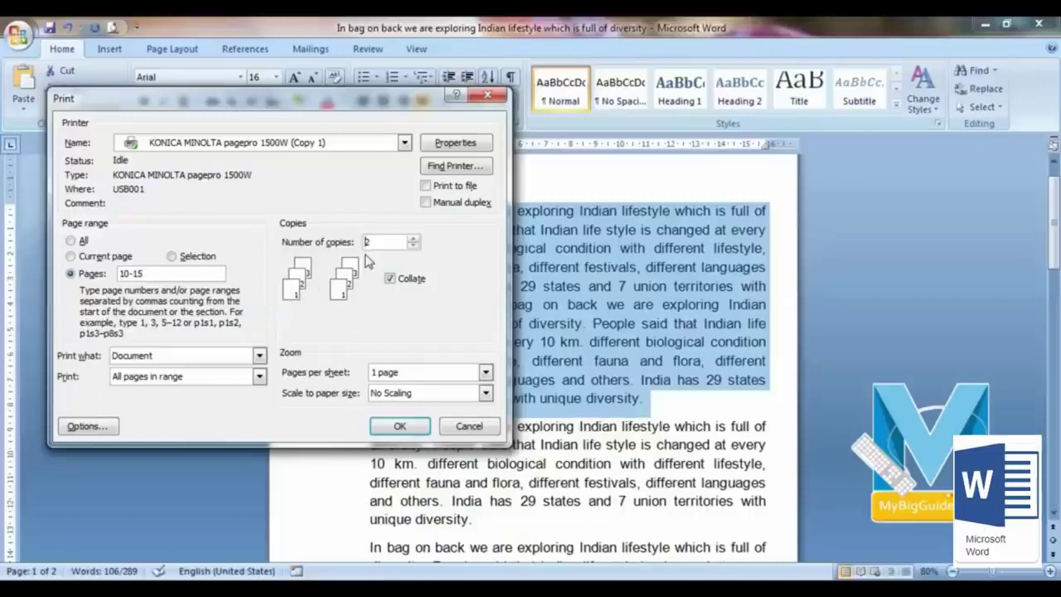
{"action": "left_click", "coordinate": [391, 278]}
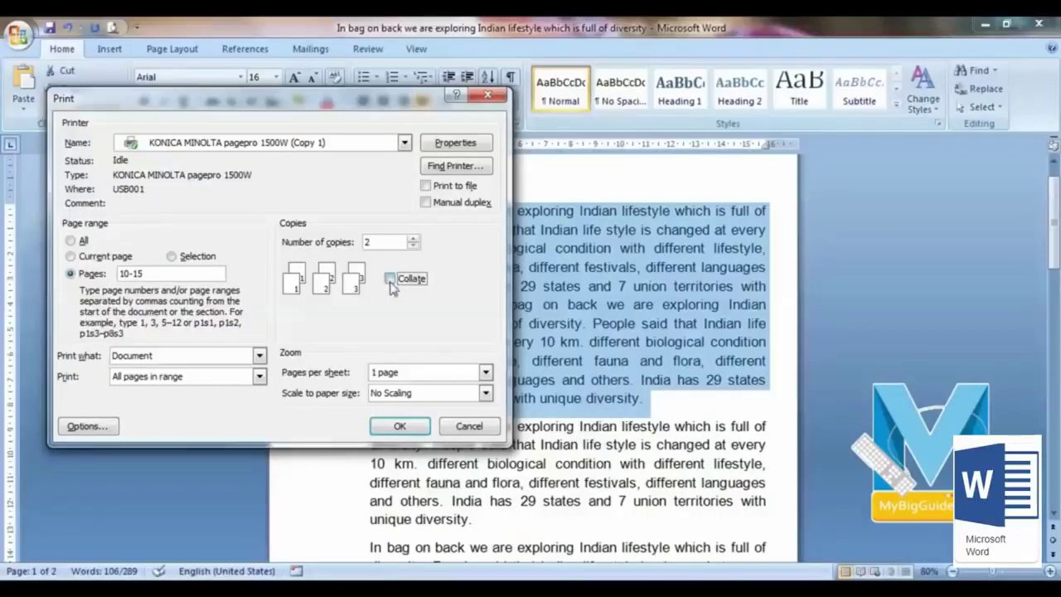
{"action": "left_click", "coordinate": [392, 283]}
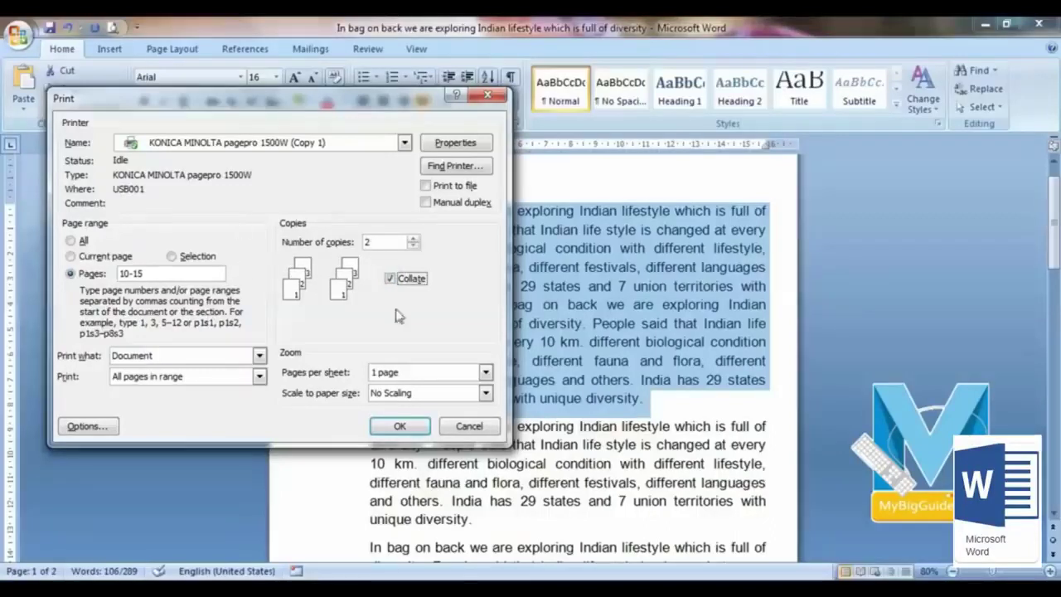
Step: Set the printer properties to A4 paper, 1 copy and Plain Paper media, then accept them
{"action": "left_click", "coordinate": [464, 146]}
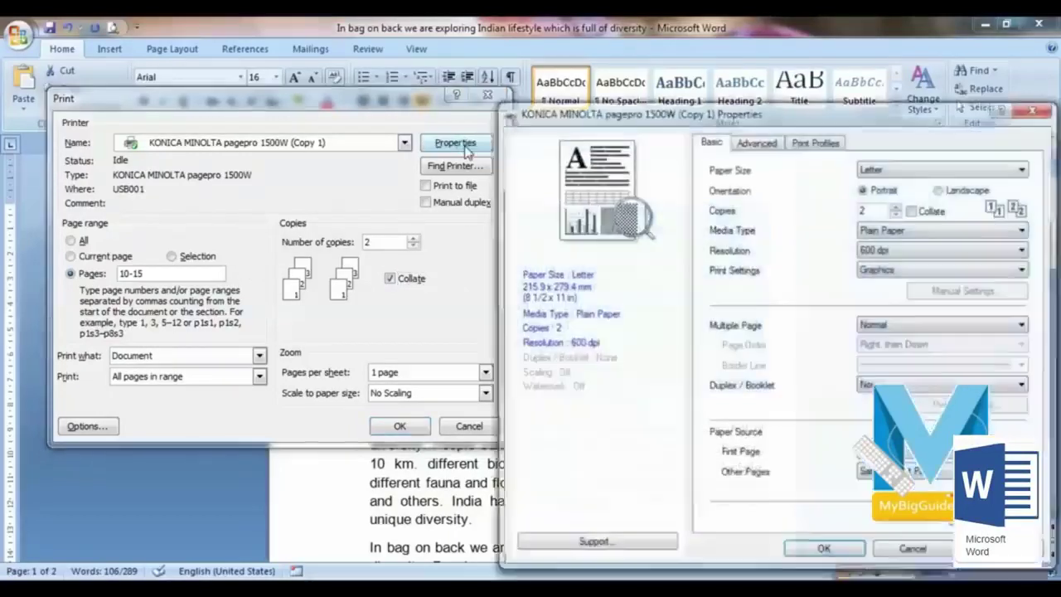
{"action": "left_click_drag", "start_coordinate": [642, 107], "coordinate": [218, 65]}
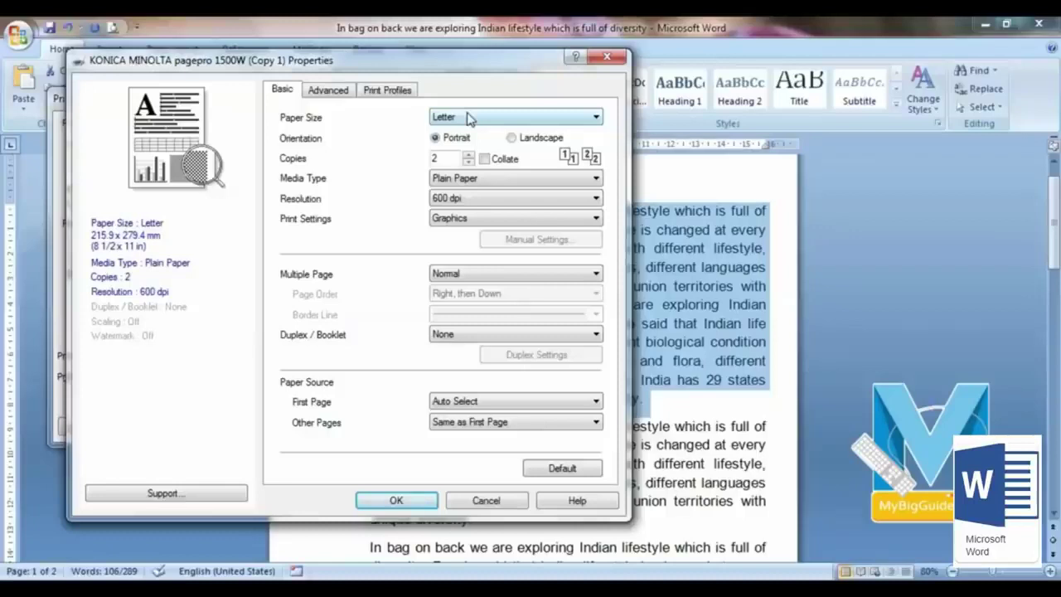
{"action": "left_click", "coordinate": [485, 121]}
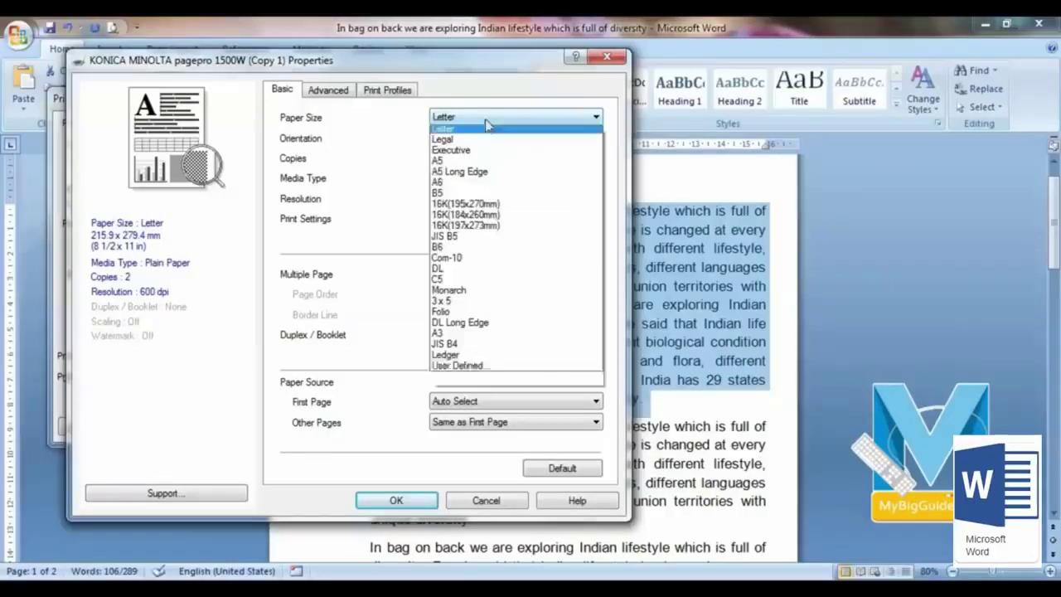
{"action": "left_click", "coordinate": [465, 132]}
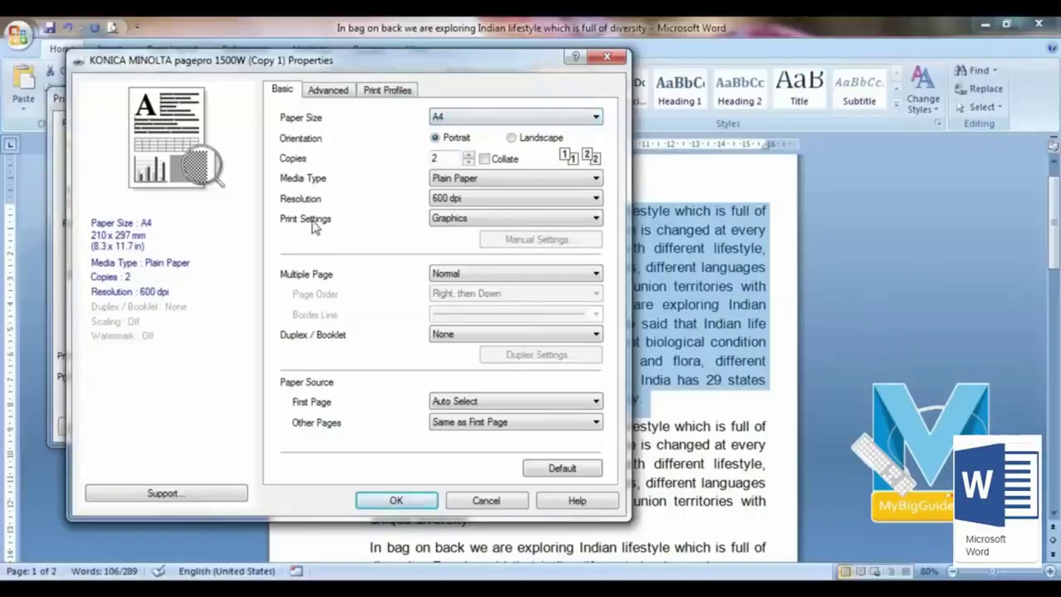
{"action": "left_click", "coordinate": [469, 162]}
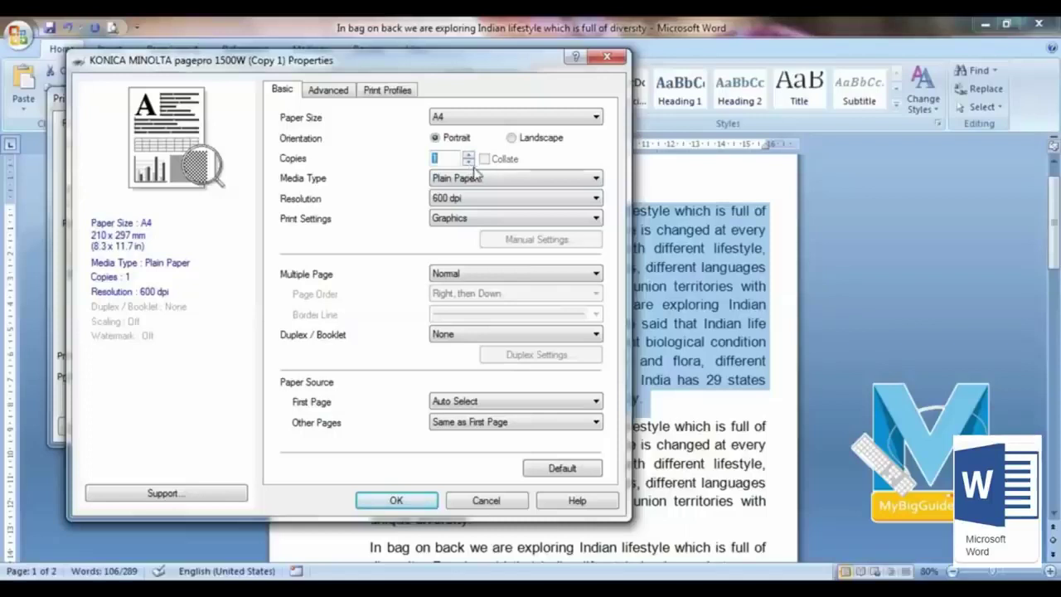
{"action": "left_click", "coordinate": [488, 179]}
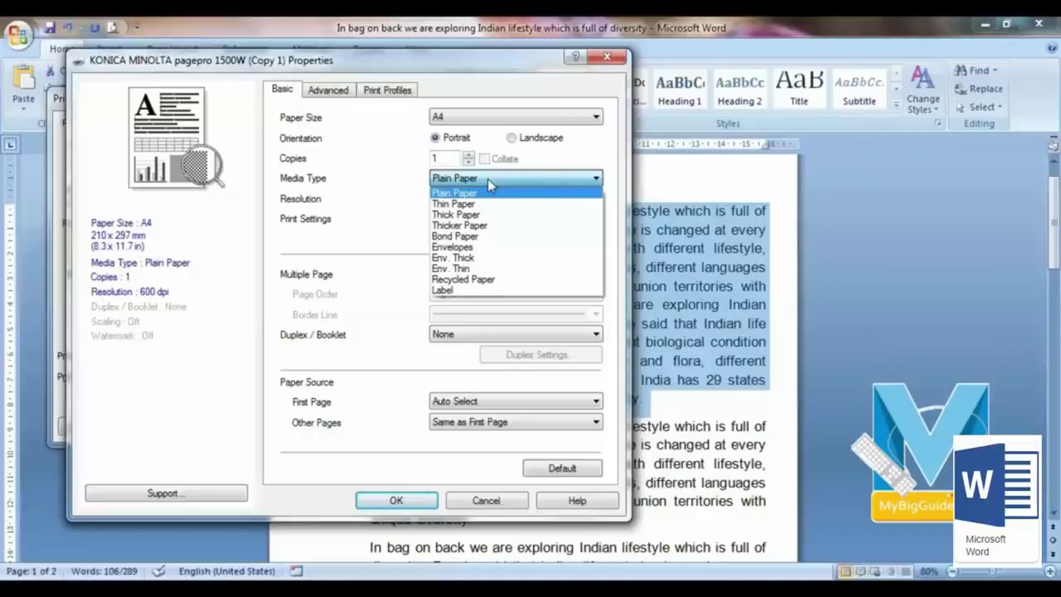
{"action": "left_click", "coordinate": [488, 179]}
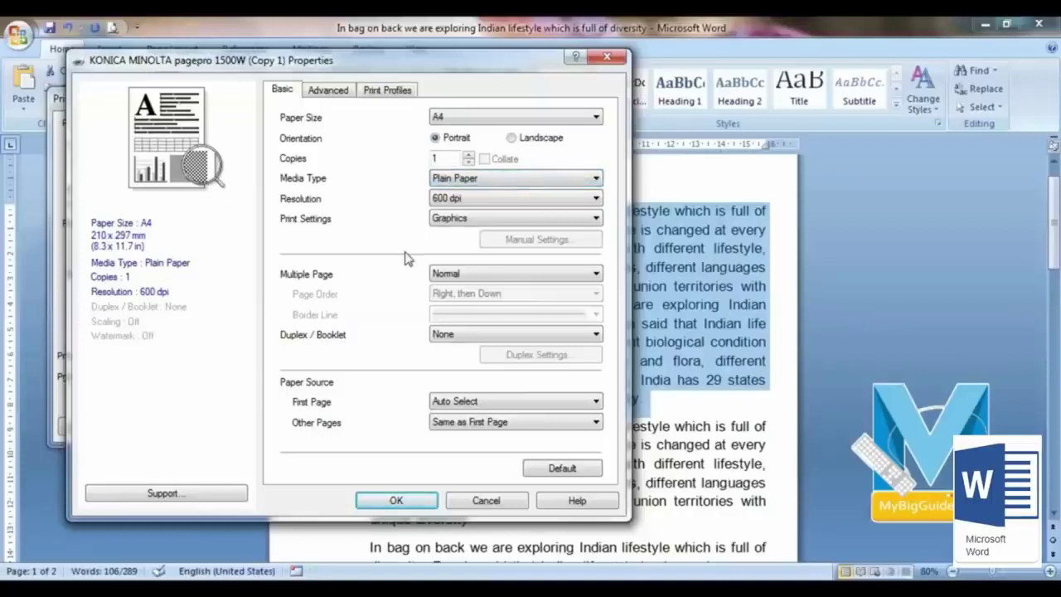
{"action": "left_click", "coordinate": [568, 469]}
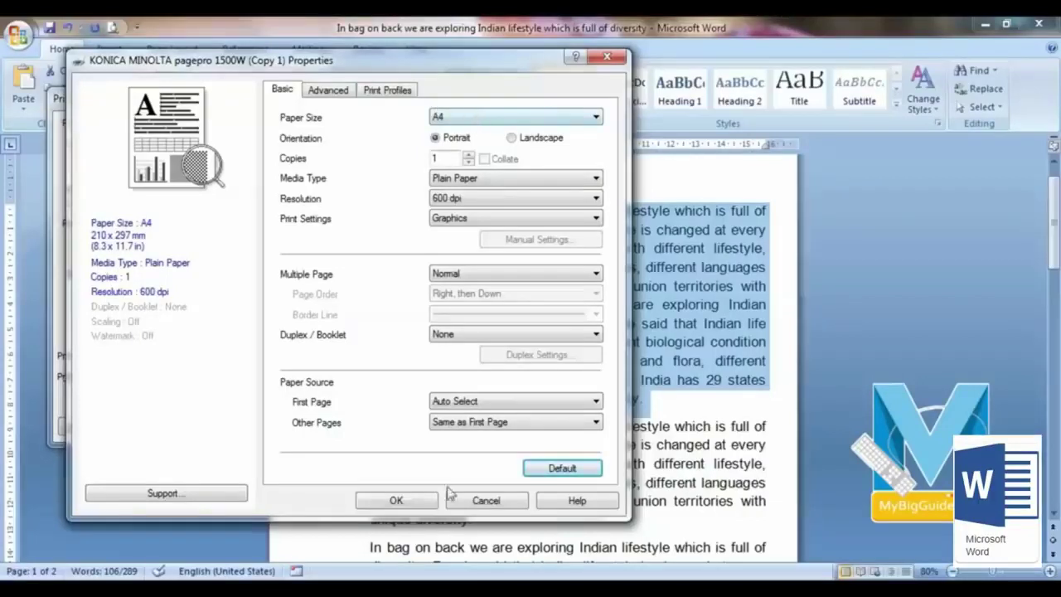
{"action": "left_click", "coordinate": [417, 501]}
Step: Confirm the print job, then scroll through the Hindi Planning Commission document in Word 2013
{"action": "left_click", "coordinate": [399, 427]}
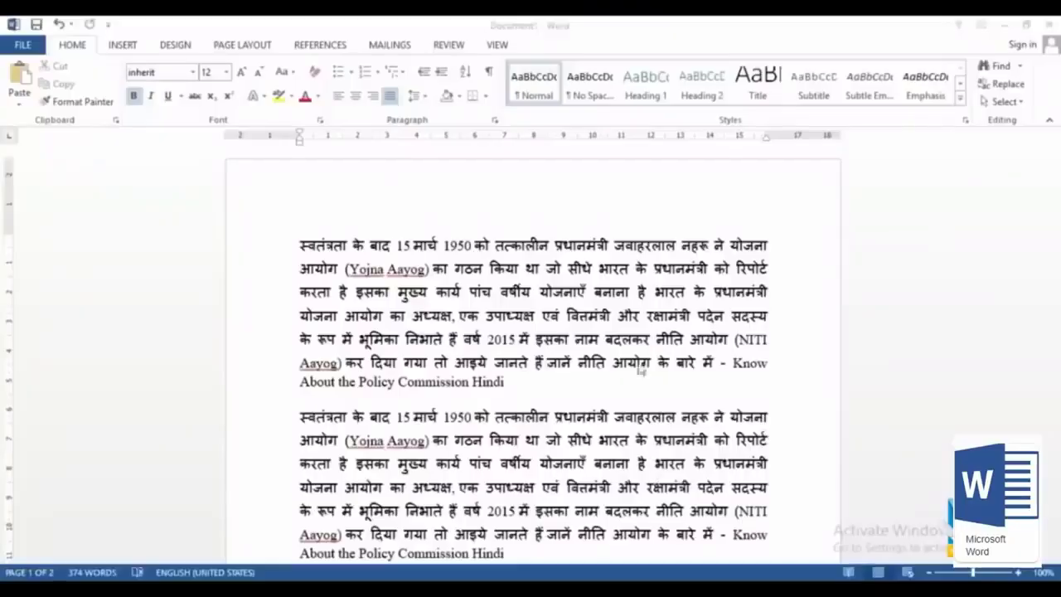
{"action": "scroll", "coordinate": [637, 362], "scroll_direction": "down", "scroll_amount": 9}
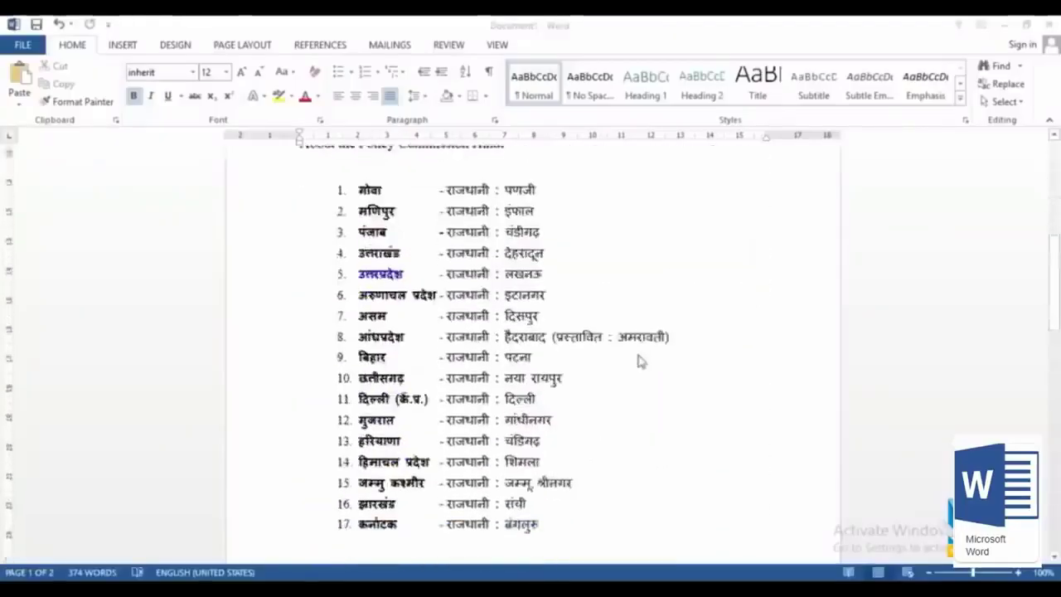
{"action": "scroll", "coordinate": [637, 360], "scroll_direction": "up", "scroll_amount": 3}
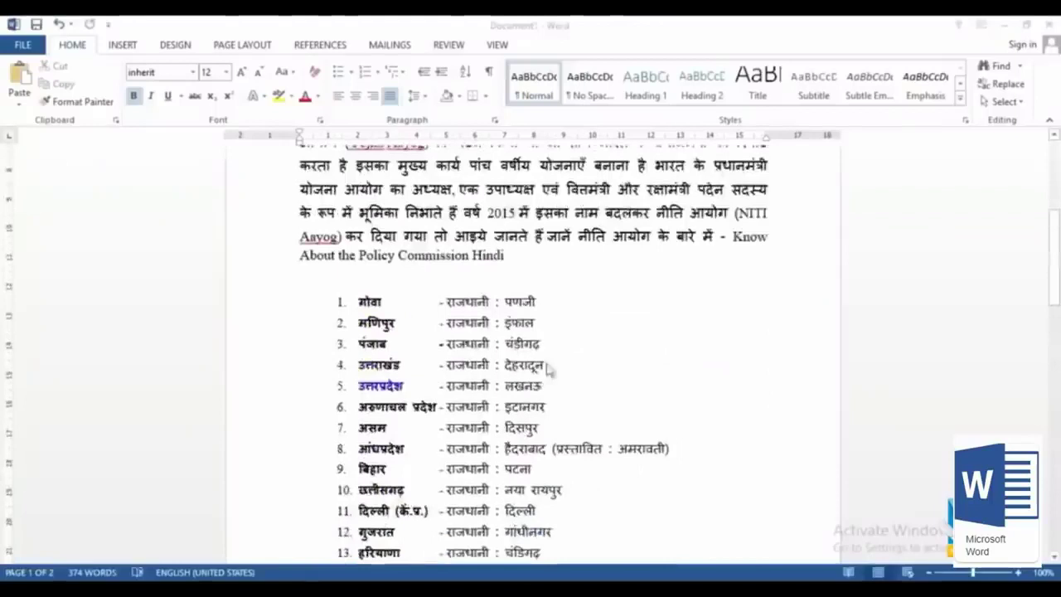
{"action": "scroll", "coordinate": [557, 389], "scroll_direction": "down", "scroll_amount": 1}
{"action": "scroll", "coordinate": [558, 400], "scroll_direction": "down", "scroll_amount": 3}
{"action": "scroll", "coordinate": [559, 398], "scroll_direction": "up", "scroll_amount": 9}
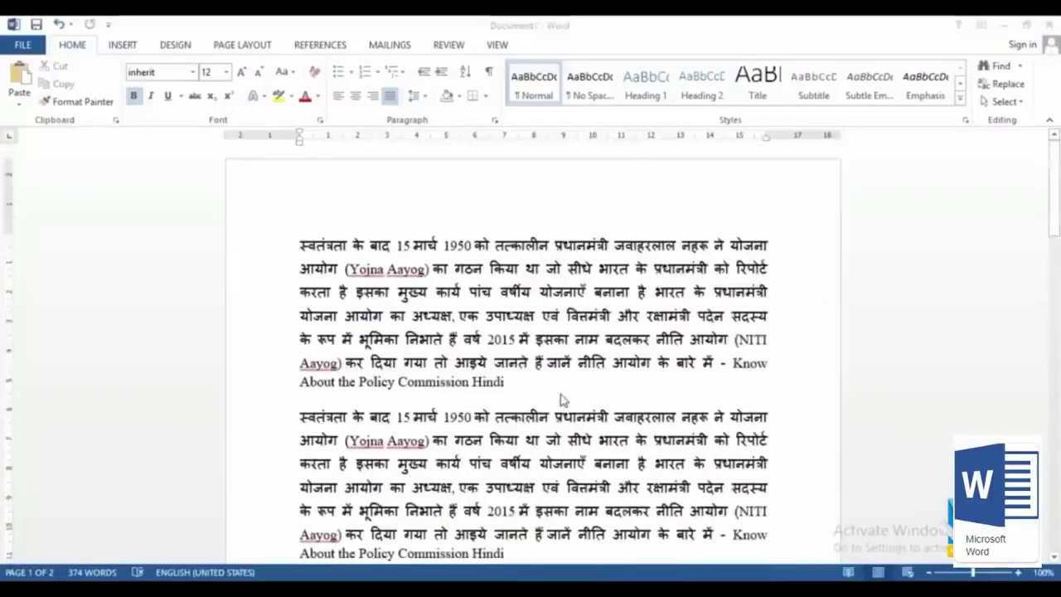
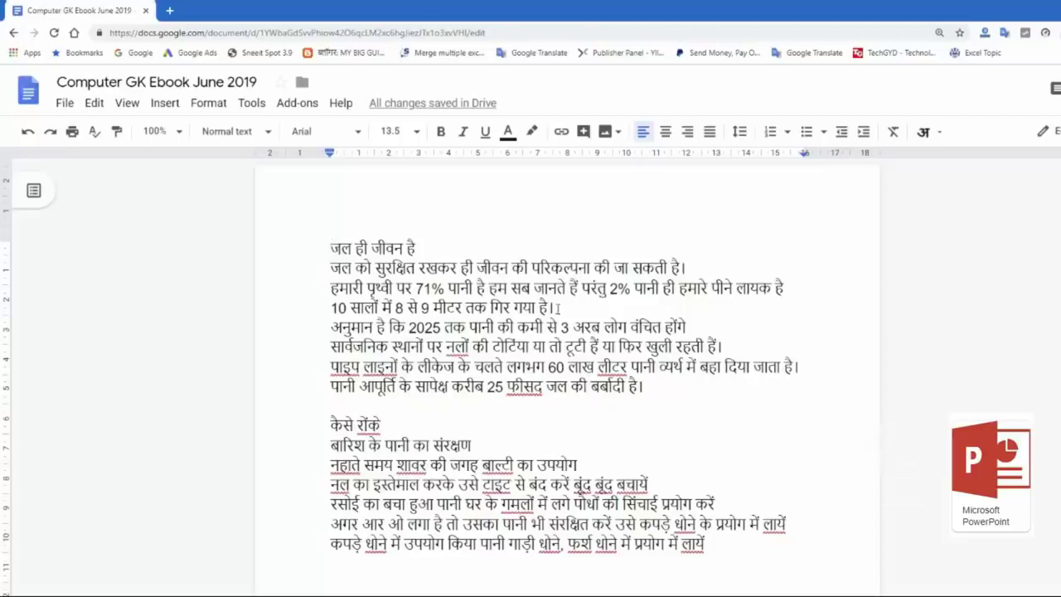
Step: Leave the Google Docs notes for the new blank PowerPoint presentation's empty title slide
{"action": "left_click", "coordinate": [336, 252]}
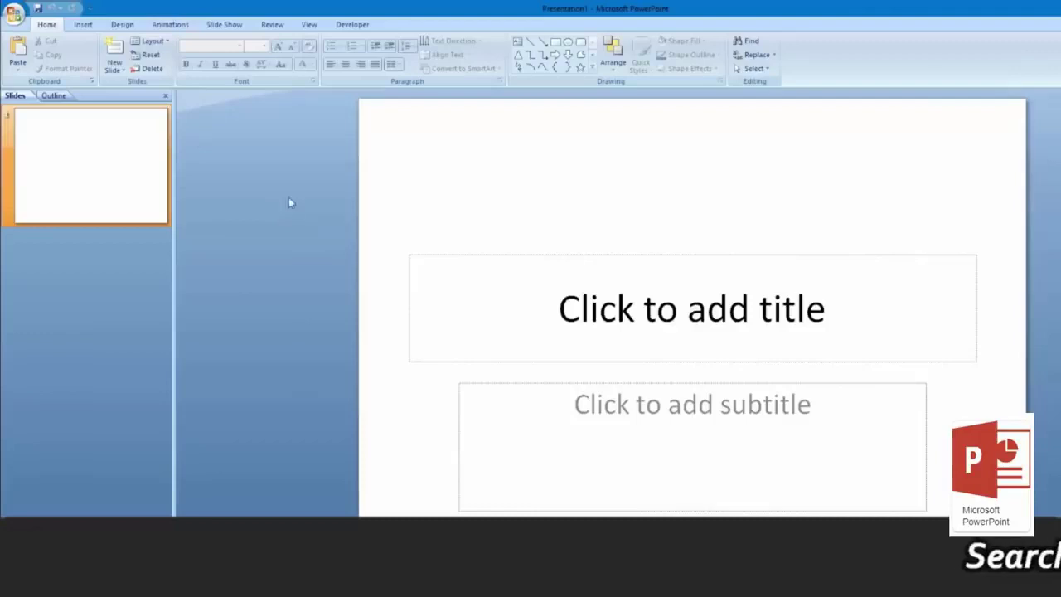
{"action": "left_click", "coordinate": [18, 22]}
{"action": "left_click", "coordinate": [17, 22]}
{"action": "left_click", "coordinate": [17, 23]}
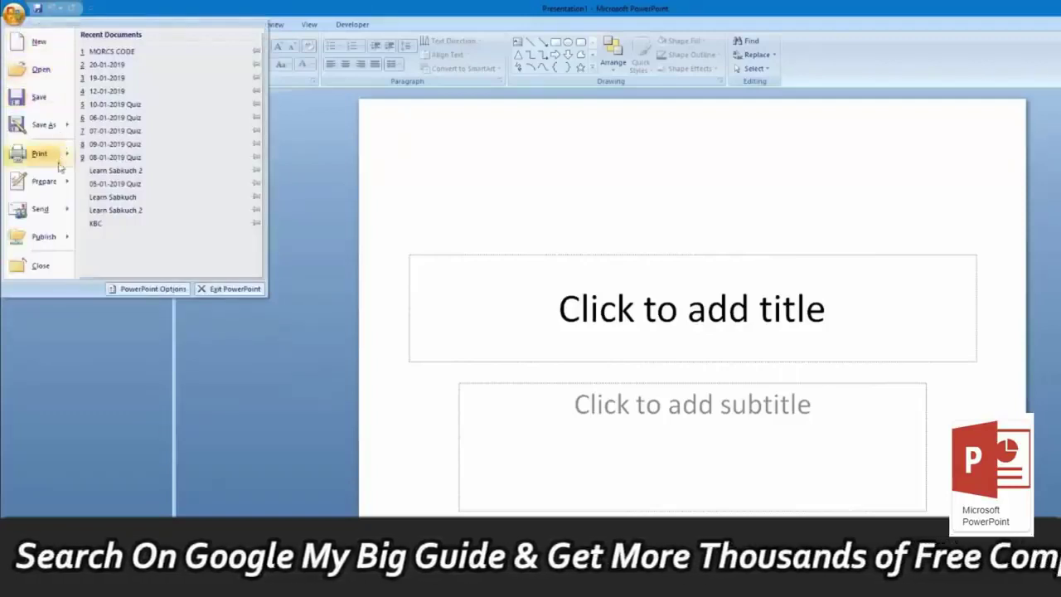
{"action": "mouse_move", "coordinate": [50, 155]}
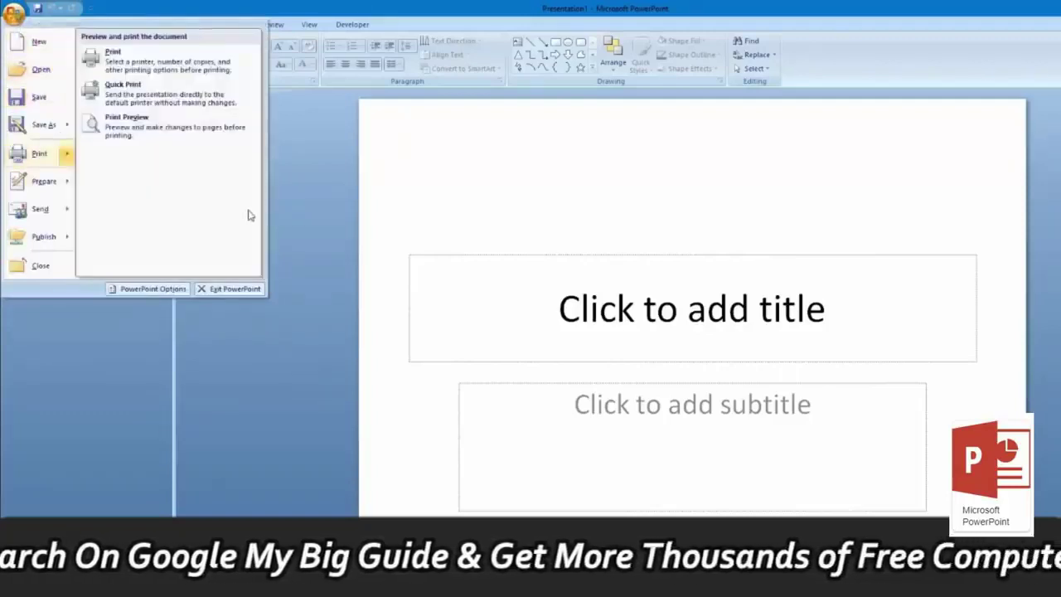
{"action": "left_click", "coordinate": [297, 202]}
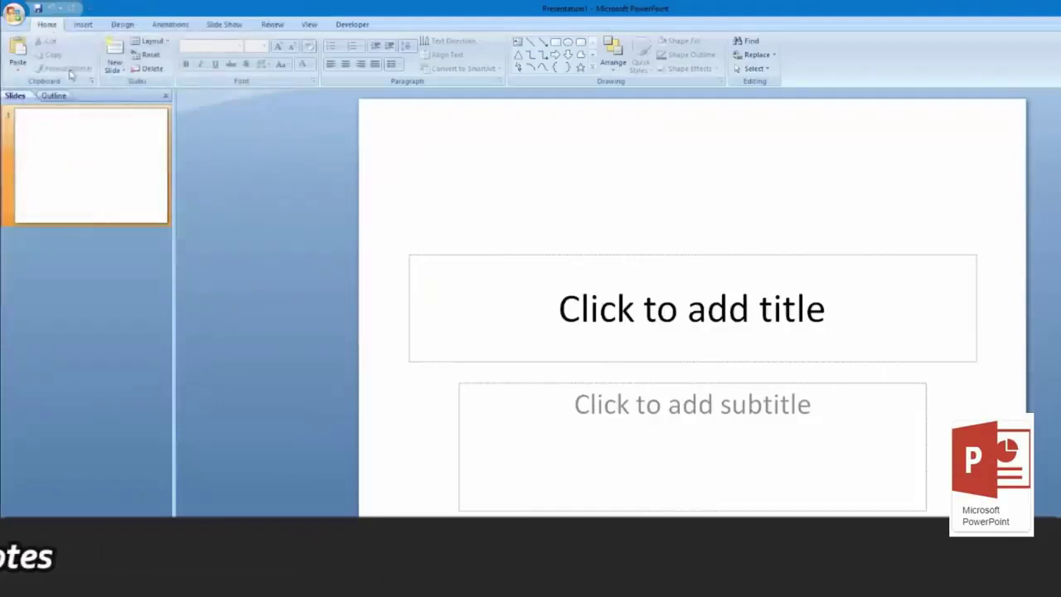
Step: Type a name as the slide title in 44-point Calibri, then select the whole word
{"action": "left_click", "coordinate": [635, 306]}
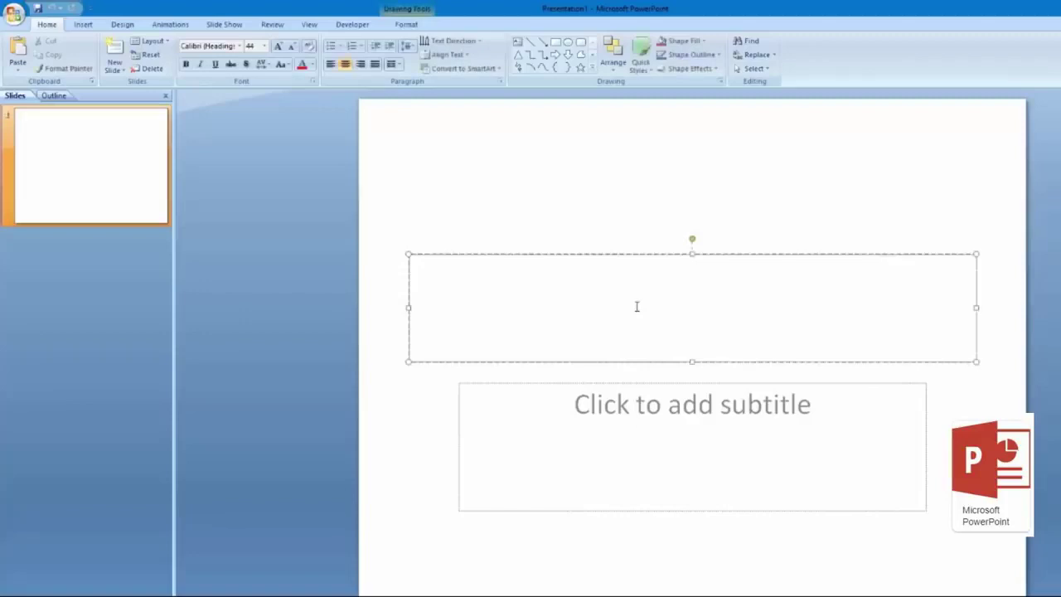
{"action": "type", "text": "g"}
{"action": "key", "text": "BackSpace"}
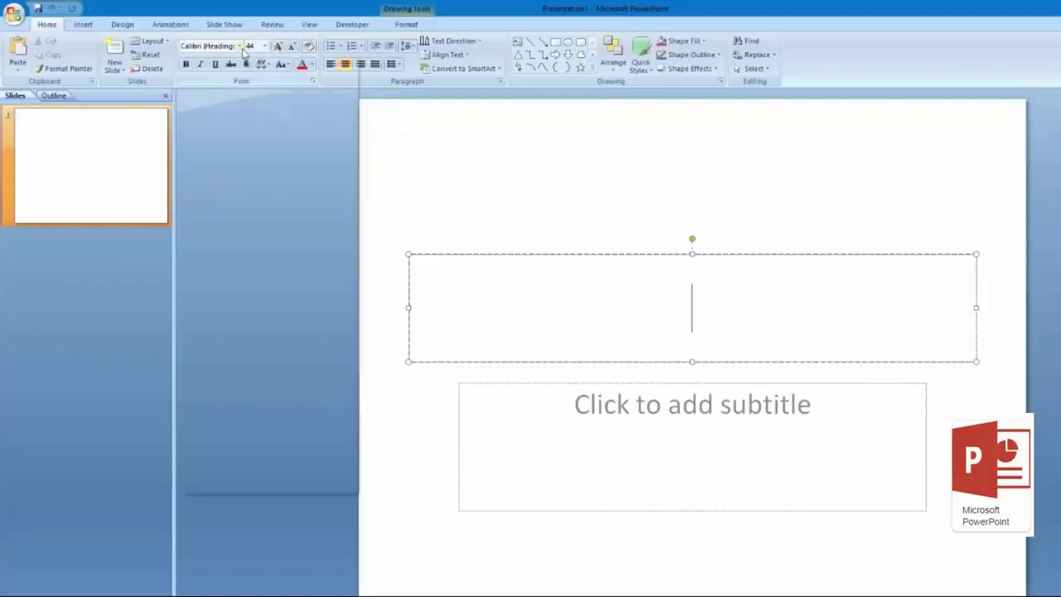
{"action": "left_click", "coordinate": [241, 47]}
{"action": "left_click", "coordinate": [263, 48]}
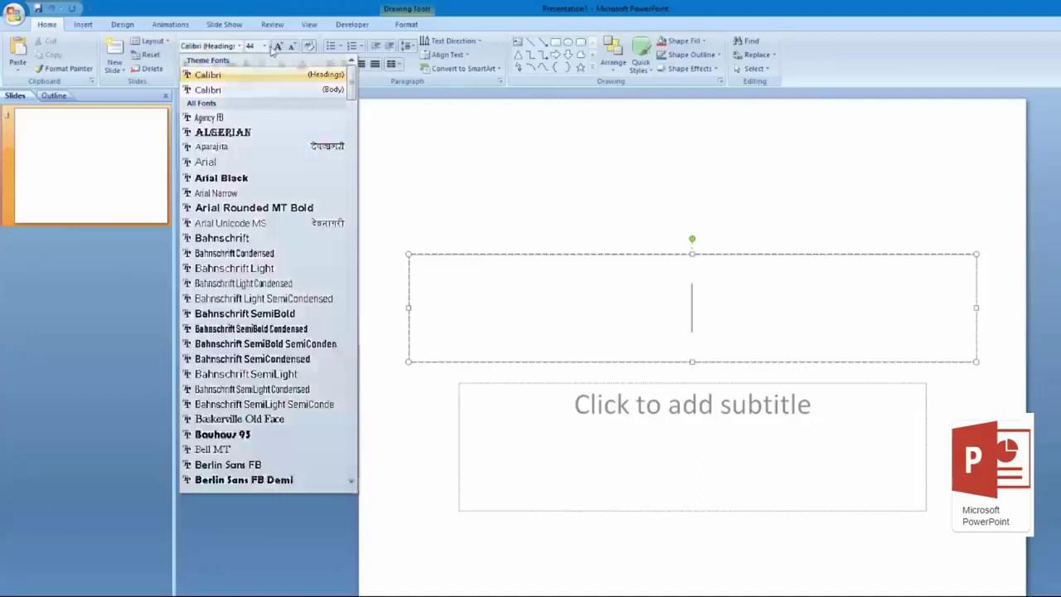
{"action": "left_click", "coordinate": [262, 48]}
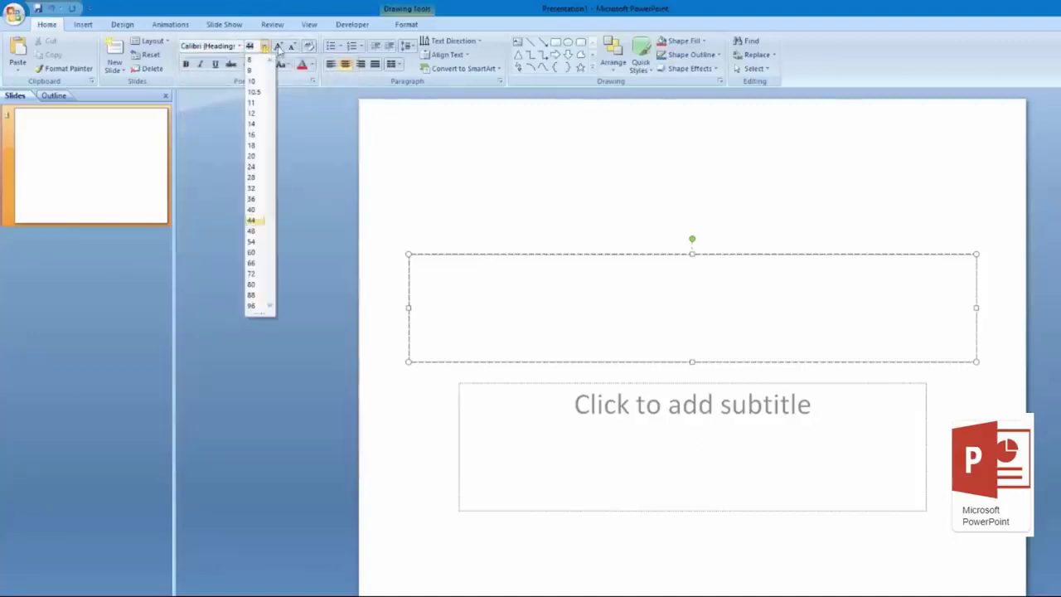
{"action": "left_click", "coordinate": [280, 62]}
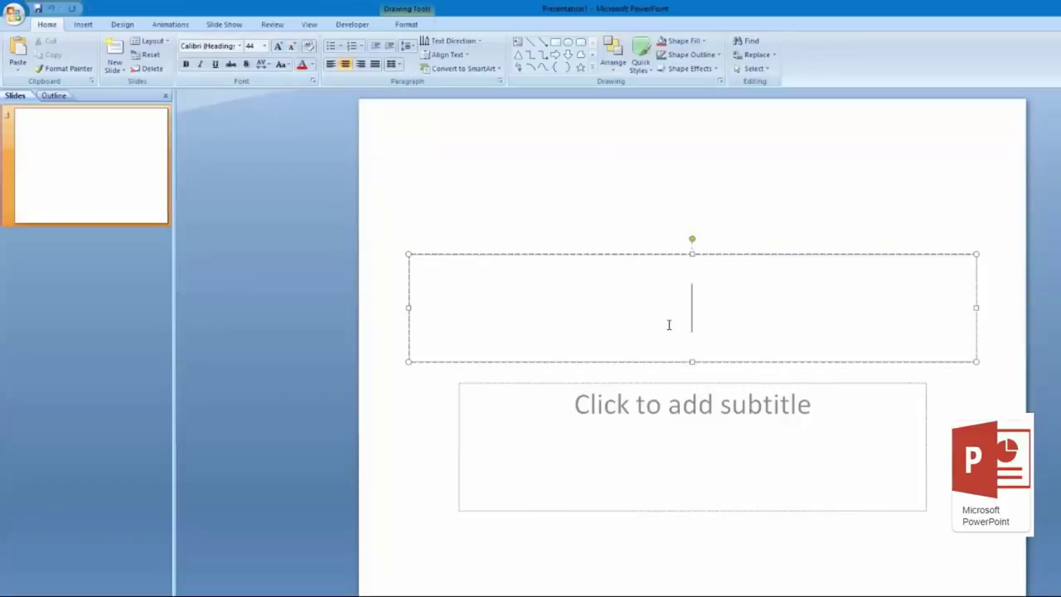
{"action": "type", "text": "abhi"}
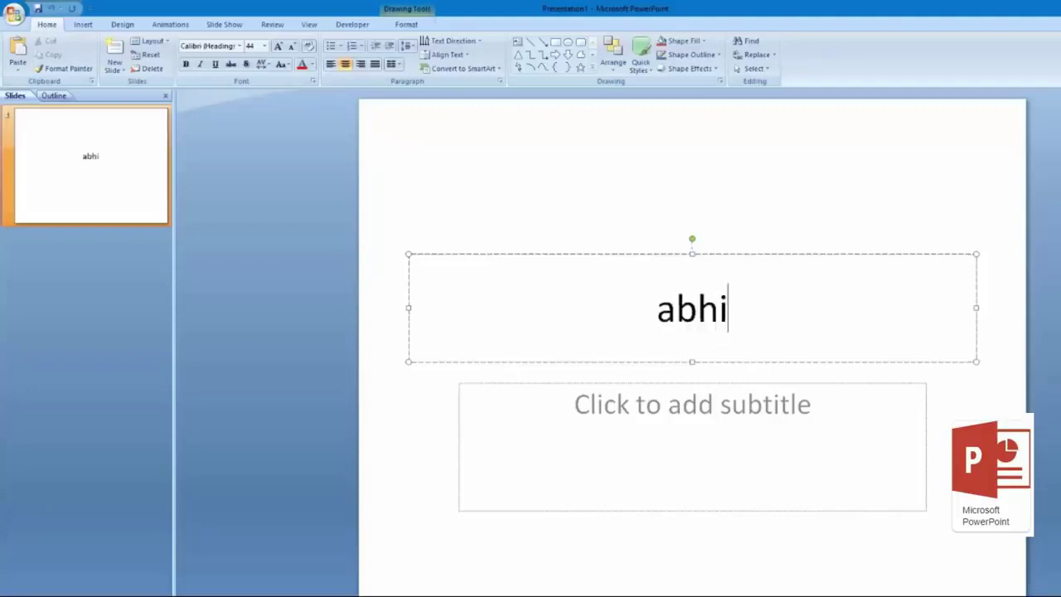
{"action": "type", "text": "manyu"}
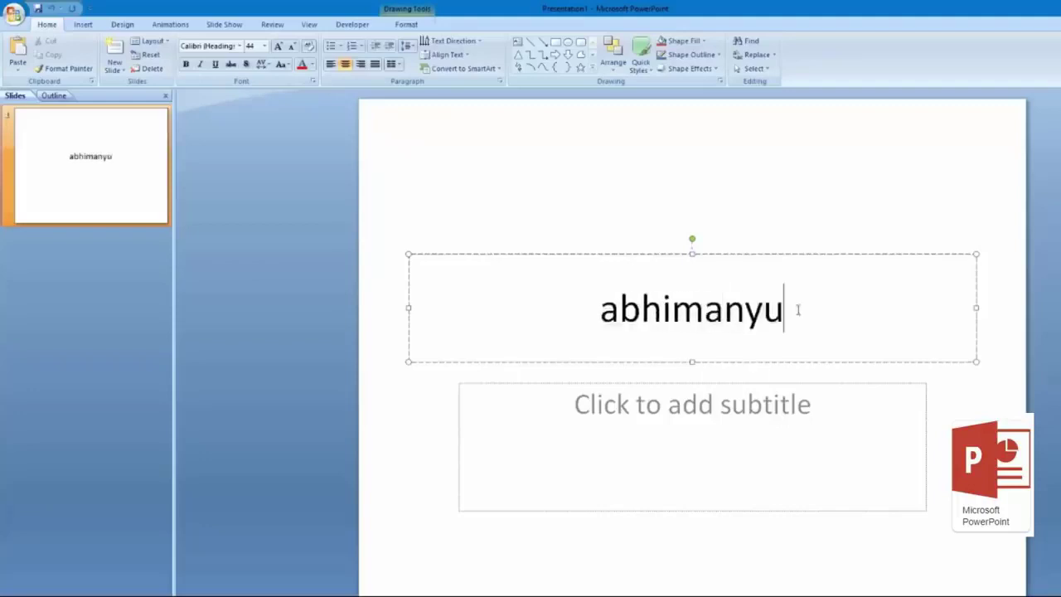
{"action": "left_click_drag", "start_coordinate": [797, 308], "coordinate": [599, 308]}
{"action": "double_click", "coordinate": [592, 305]}
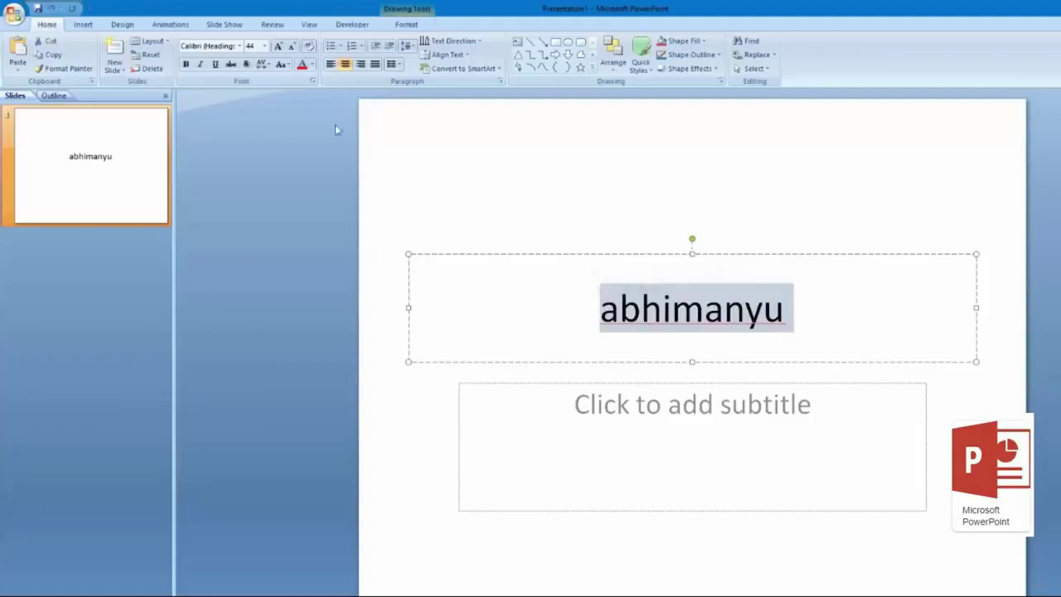
{"action": "left_click", "coordinate": [301, 65]}
{"action": "left_click", "coordinate": [245, 64]}
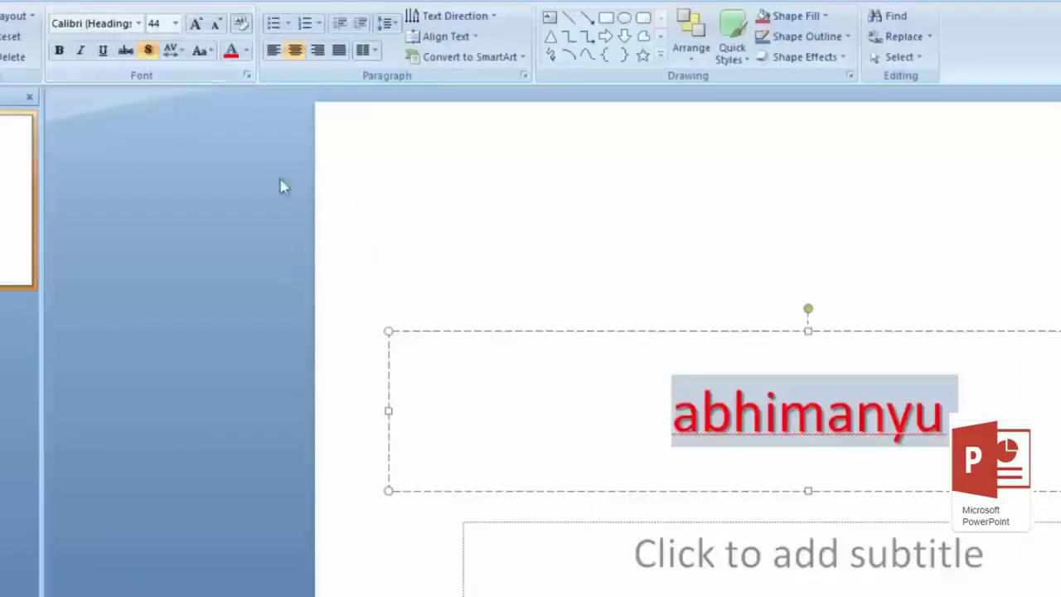
{"action": "left_click", "coordinate": [239, 25]}
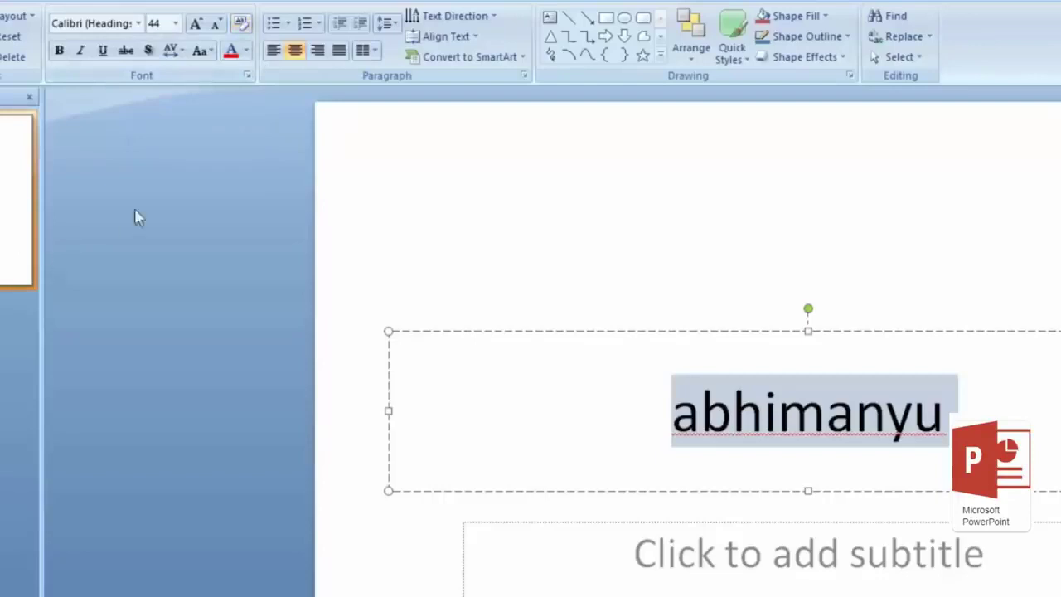
{"action": "left_click", "coordinate": [59, 51]}
{"action": "left_click", "coordinate": [82, 54]}
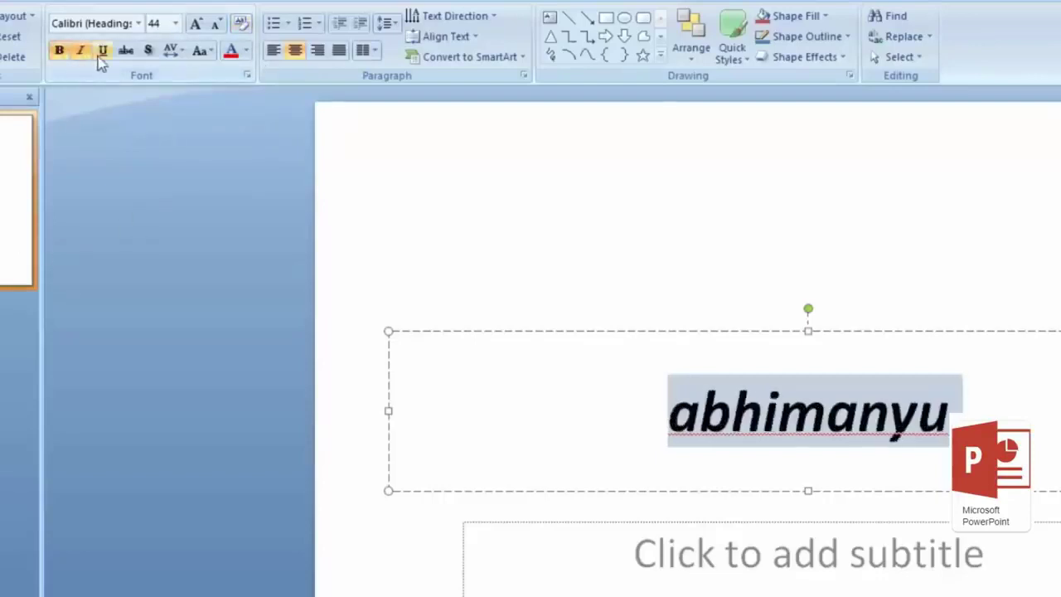
{"action": "left_click", "coordinate": [103, 51]}
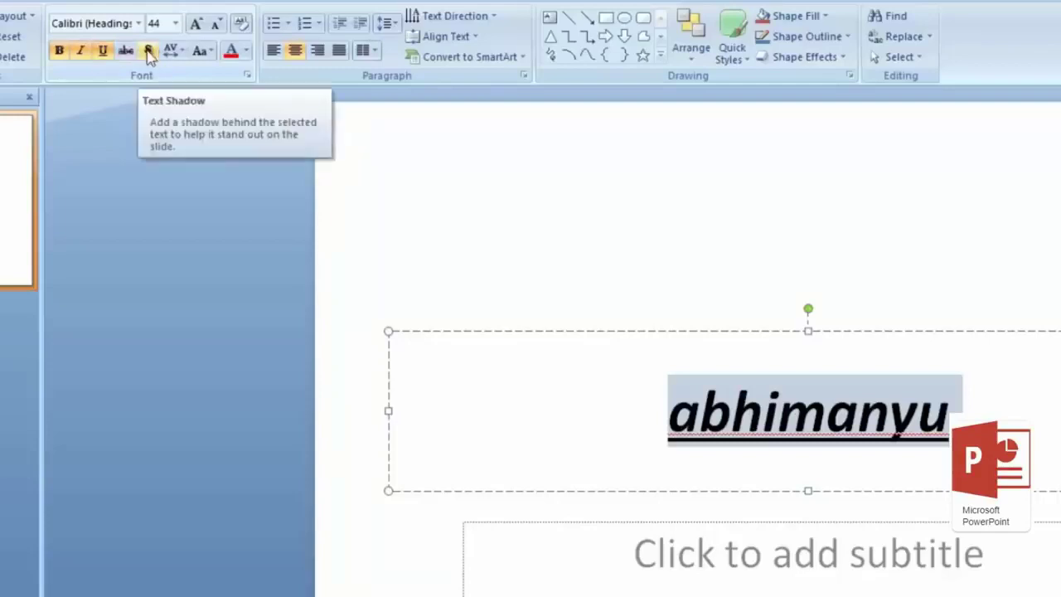
{"action": "left_click", "coordinate": [149, 51]}
{"action": "left_click", "coordinate": [777, 410]}
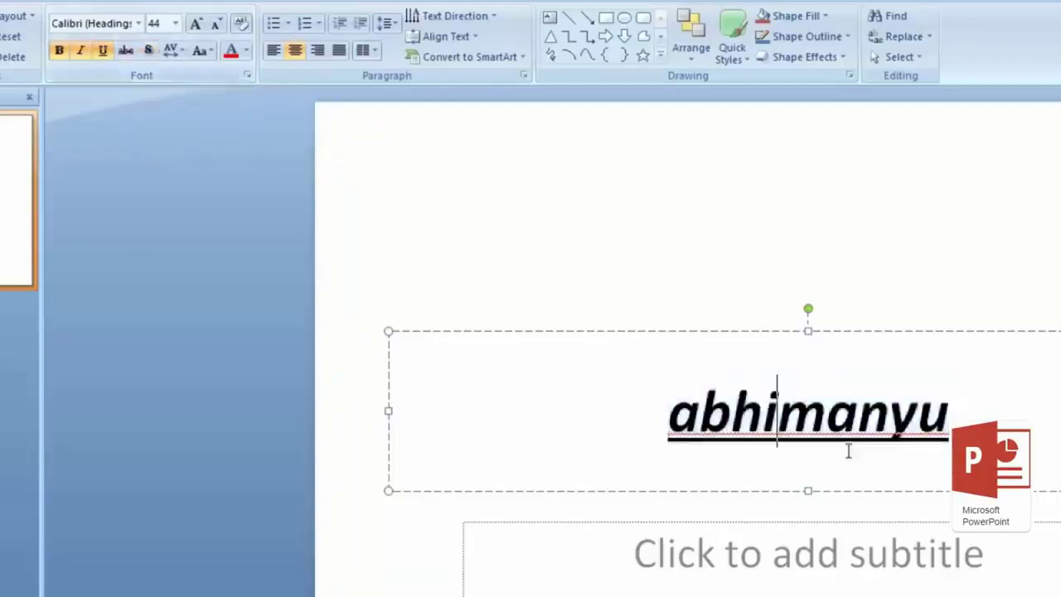
{"action": "key", "text": "ctrl+a"}
{"action": "left_click", "coordinate": [59, 51]}
{"action": "left_click", "coordinate": [81, 50]}
{"action": "left_click", "coordinate": [103, 51]}
{"action": "left_click", "coordinate": [667, 327]}
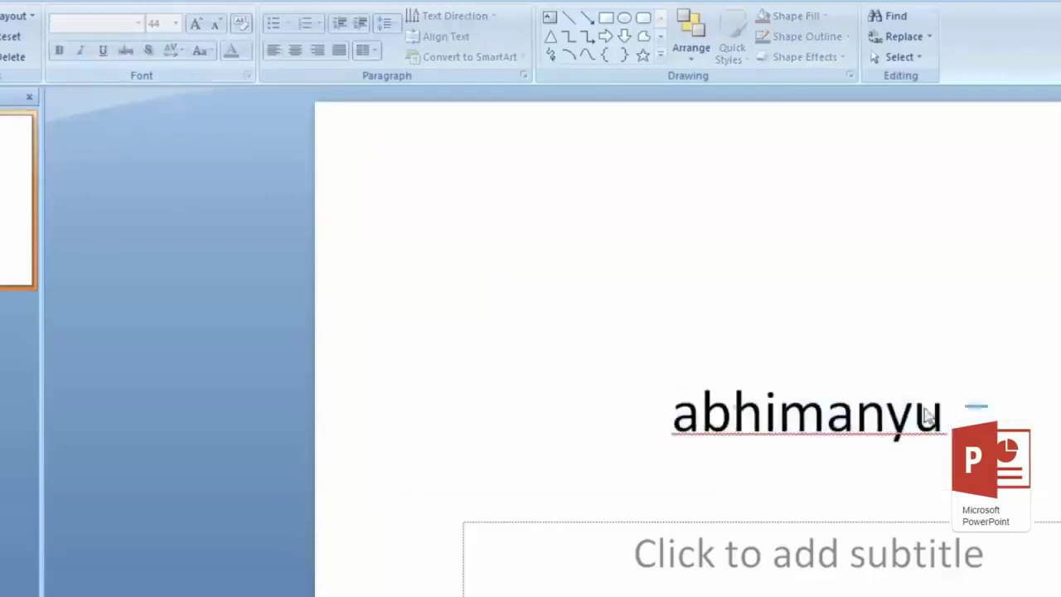
{"action": "left_click", "coordinate": [750, 428]}
{"action": "left_click_drag", "start_coordinate": [672, 414], "coordinate": [951, 418]}
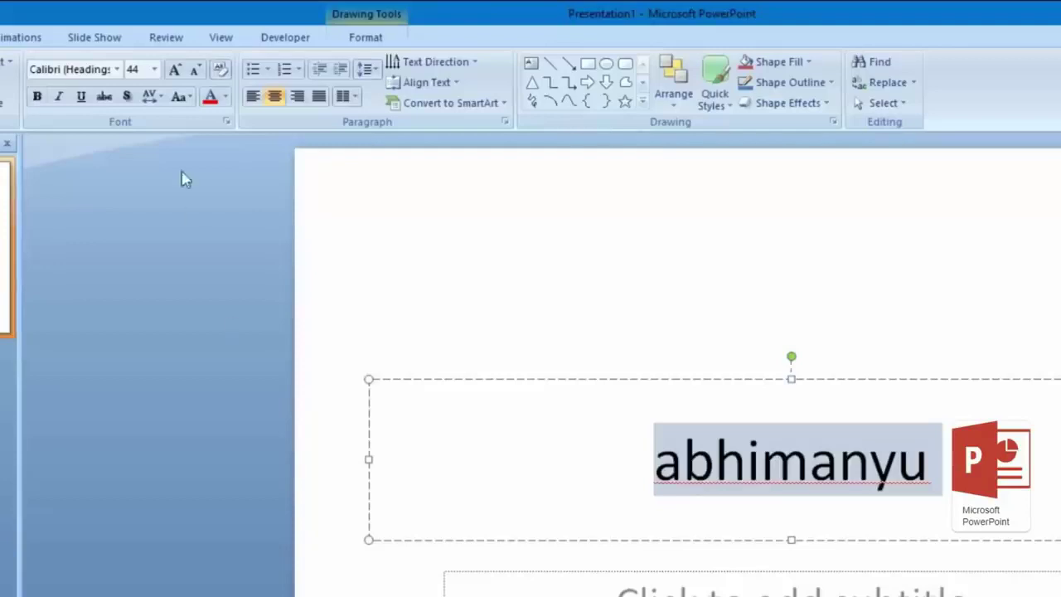
{"action": "left_click", "coordinate": [150, 96]}
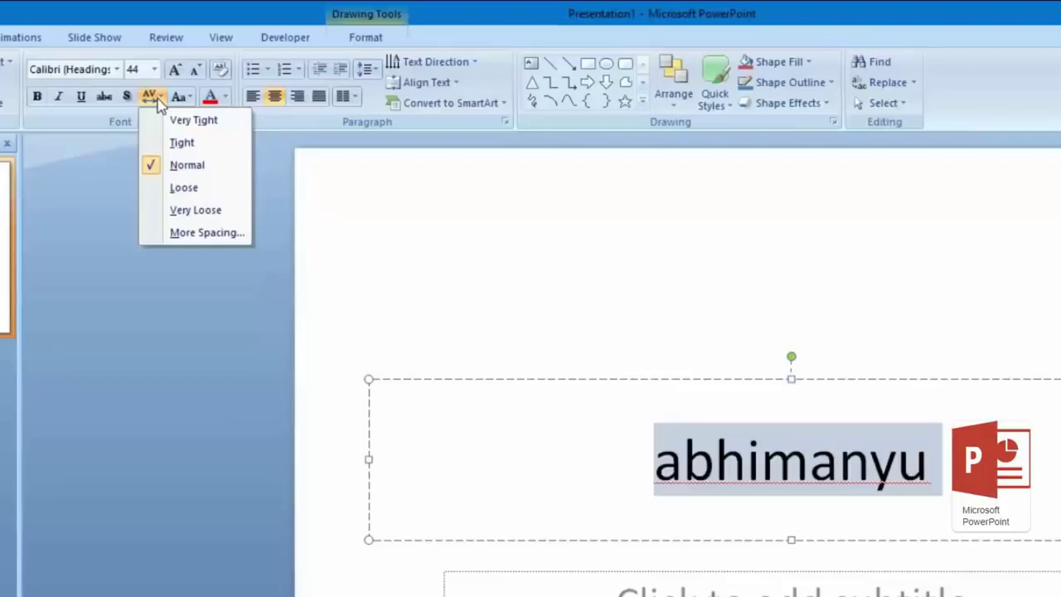
{"action": "left_click", "coordinate": [196, 211]}
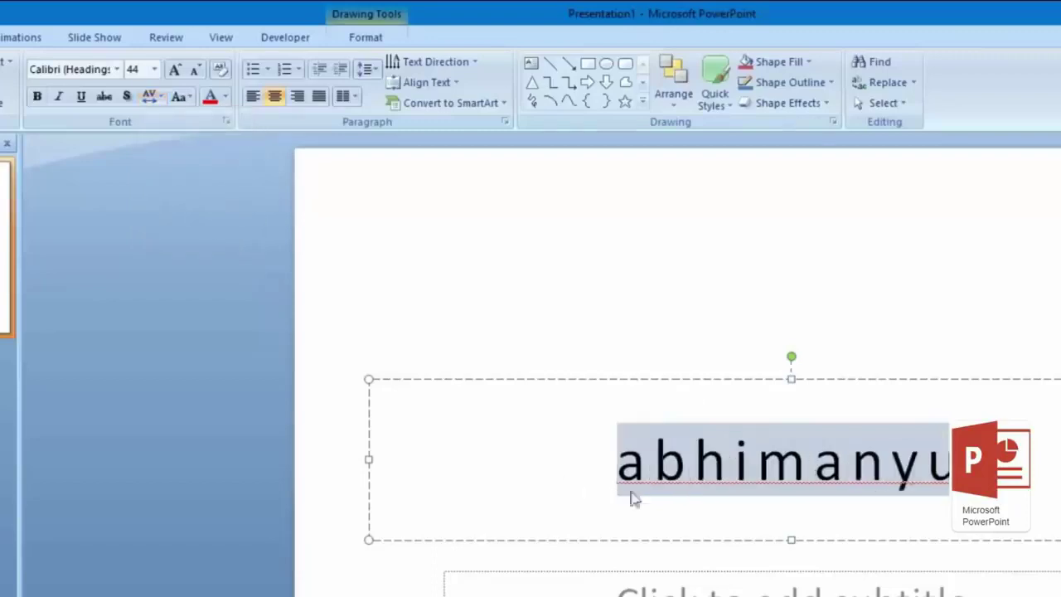
{"action": "left_click", "coordinate": [157, 104]}
{"action": "left_click", "coordinate": [171, 124]}
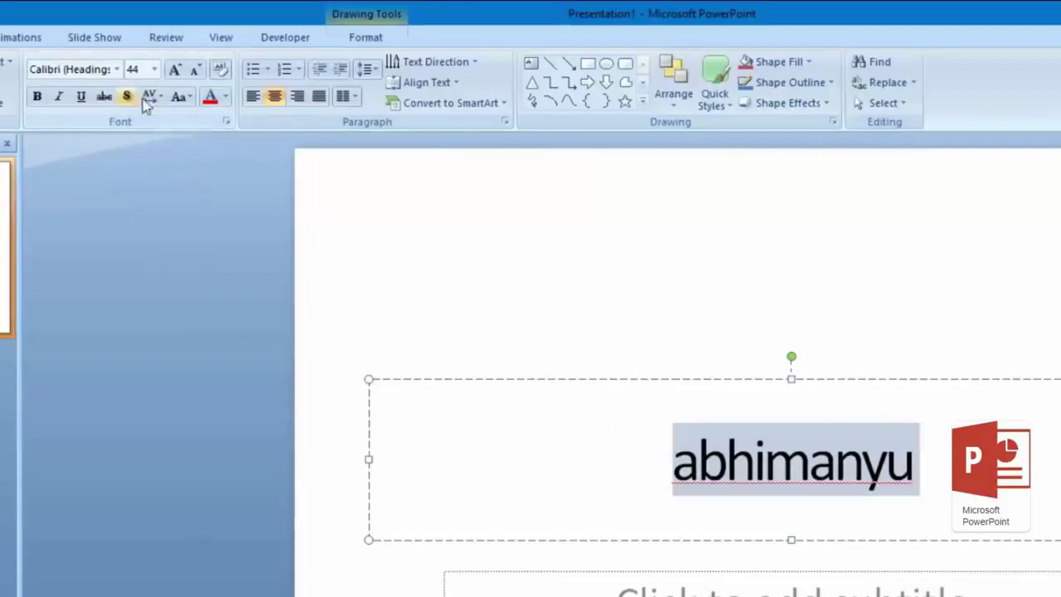
{"action": "left_click", "coordinate": [150, 96]}
{"action": "left_click", "coordinate": [186, 167]}
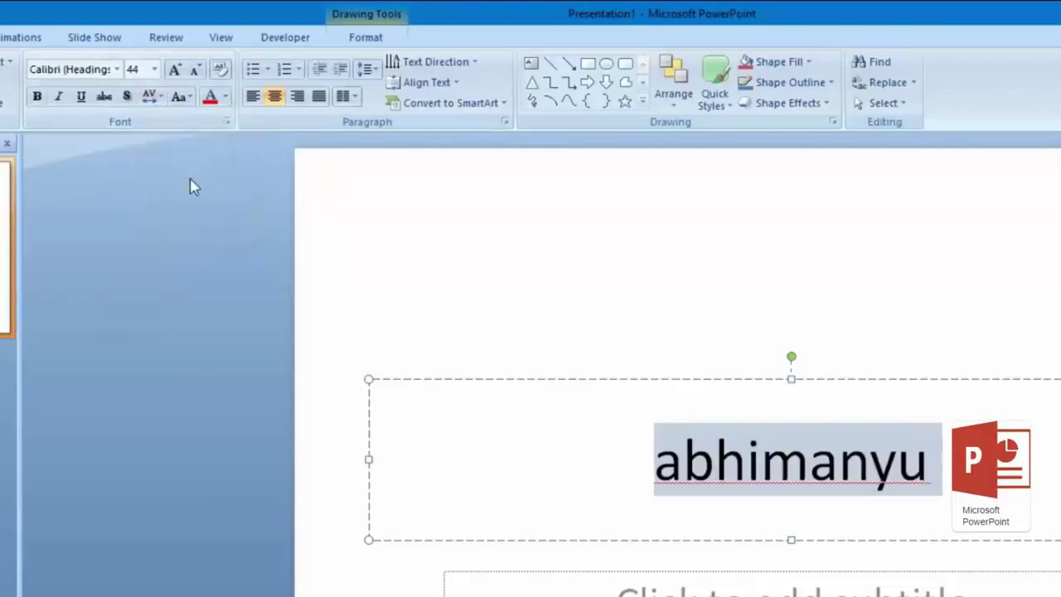
{"action": "left_click", "coordinate": [182, 100]}
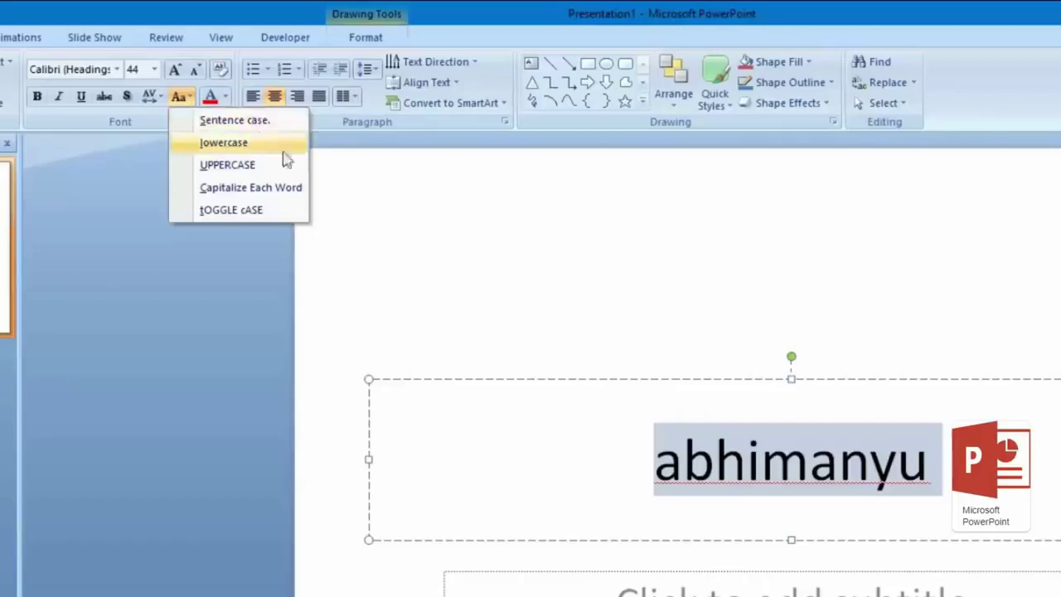
{"action": "left_click", "coordinate": [446, 289]}
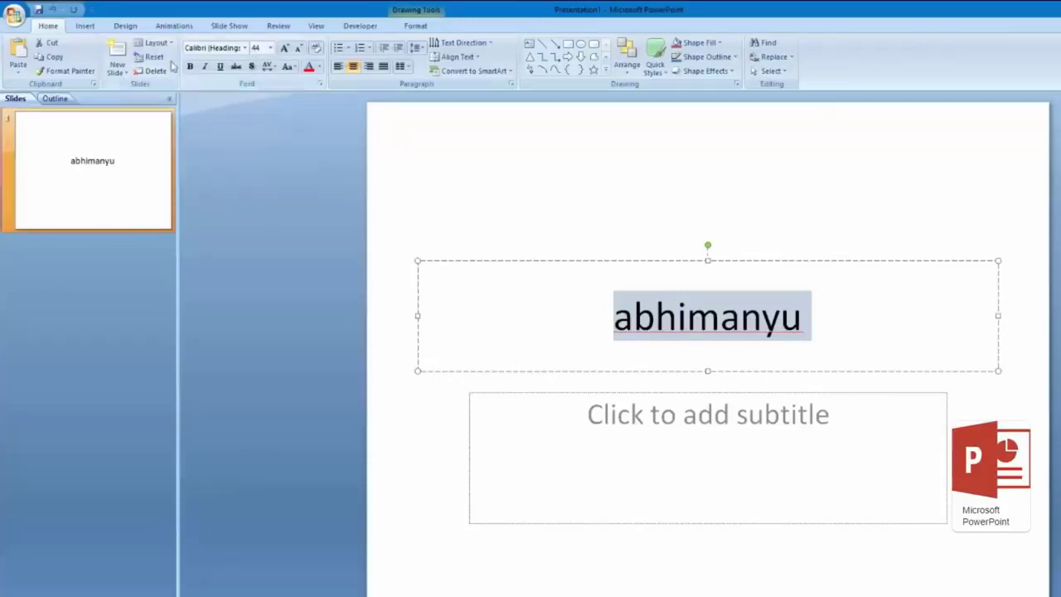
Step: Deselect the title and show the Office Theme slide layout choices from the Layout dropdown
{"action": "left_click", "coordinate": [976, 242]}
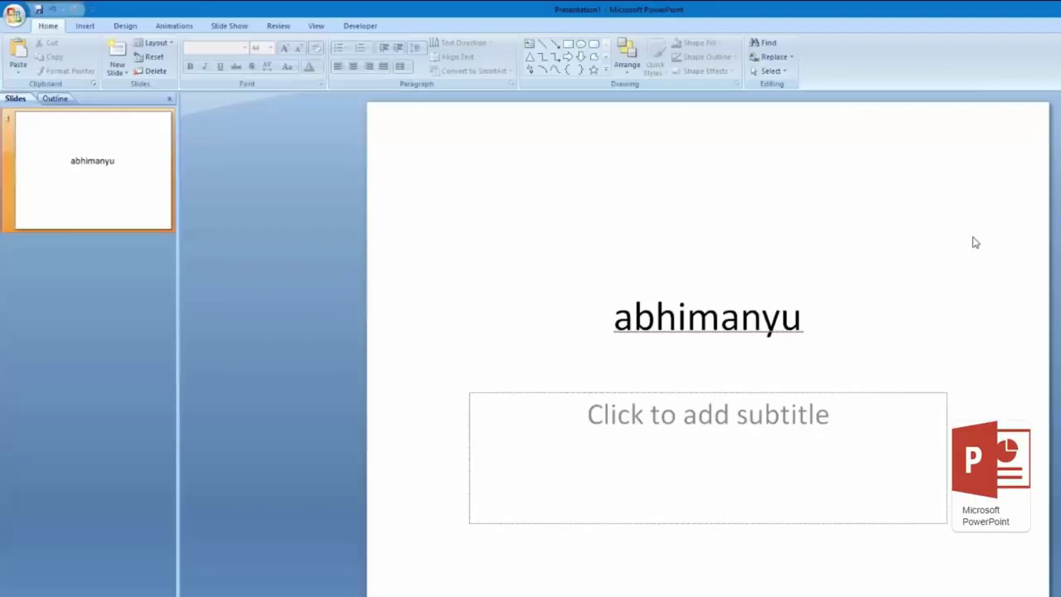
{"action": "left_click", "coordinate": [167, 46]}
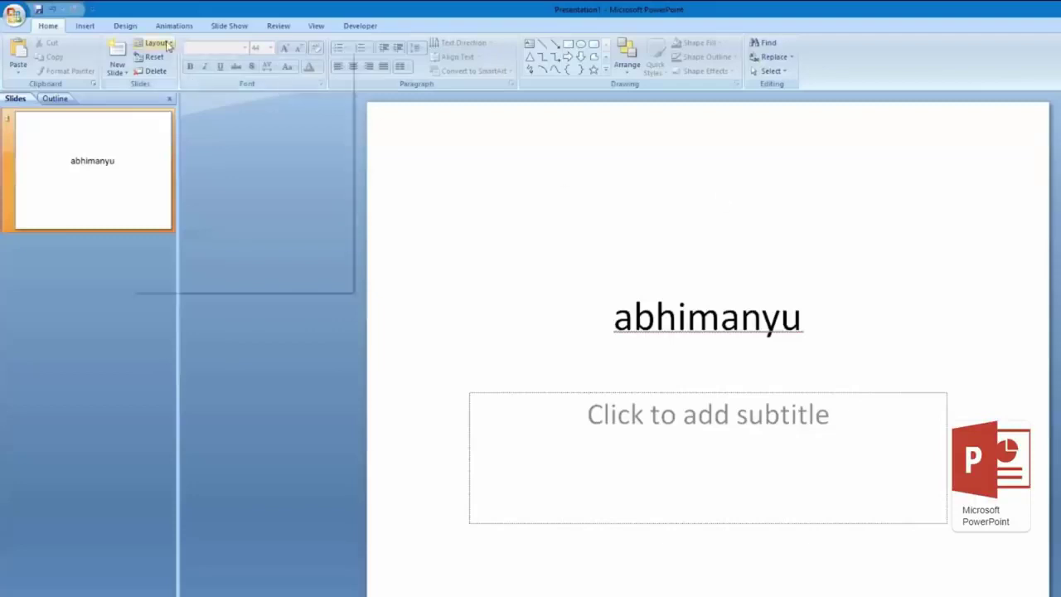
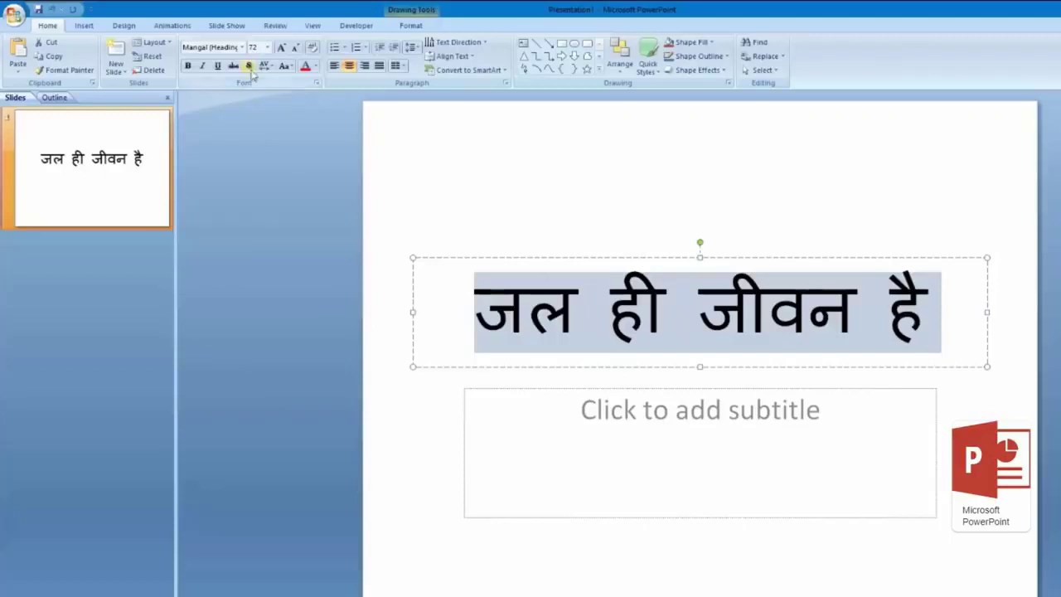
Step: Delete the empty subtitle placeholder from the title slide
{"action": "left_click", "coordinate": [441, 385]}
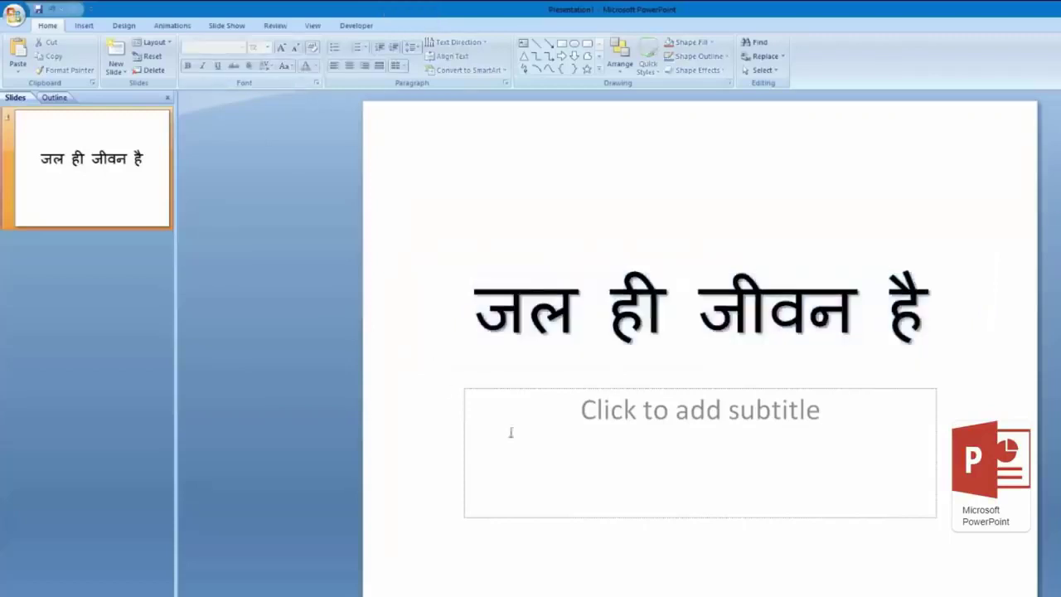
{"action": "left_click", "coordinate": [715, 414]}
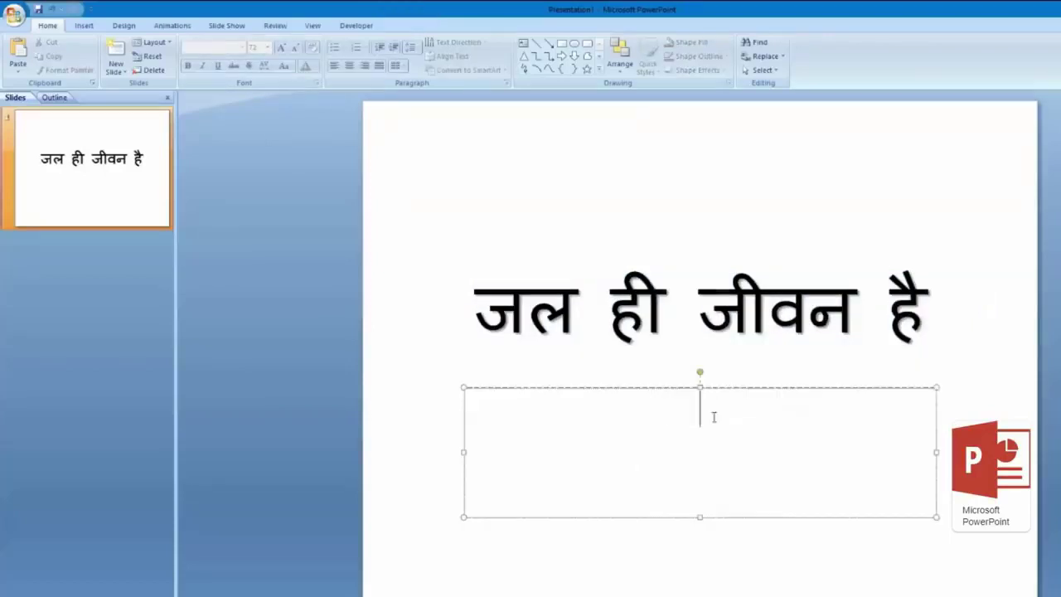
{"action": "left_click", "coordinate": [763, 387]}
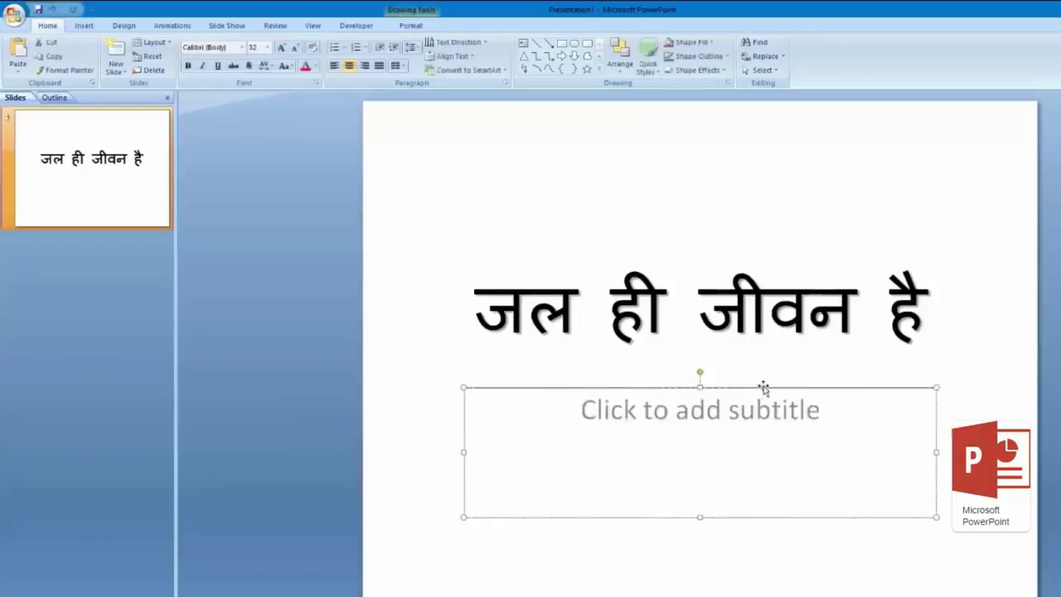
{"action": "key", "text": "Delete"}
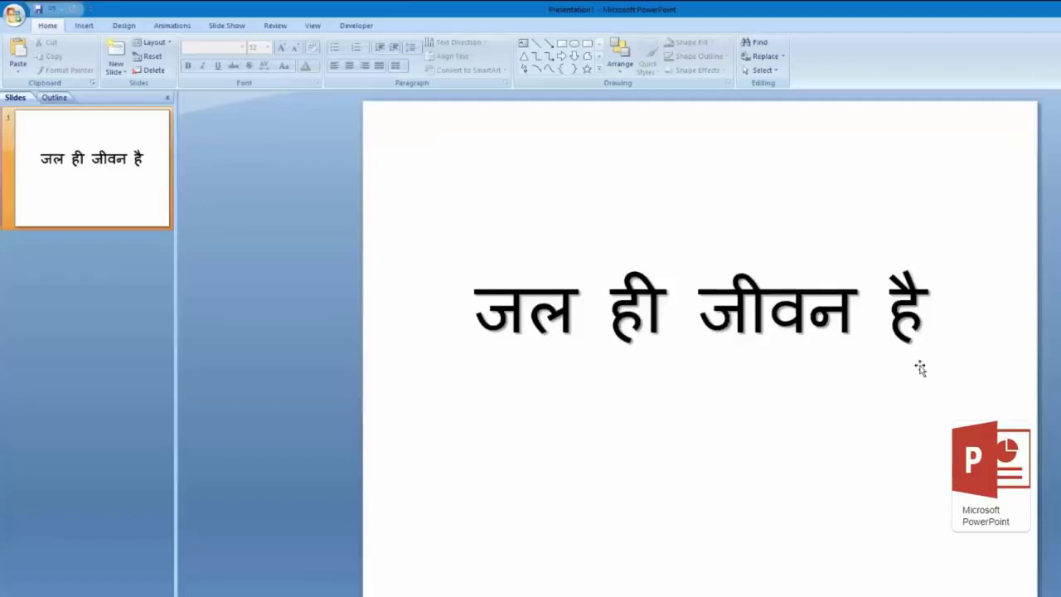
Step: Move the 'जल ही जीवन है' title slightly lower on the slide
{"action": "left_click", "coordinate": [807, 318]}
{"action": "left_click_drag", "start_coordinate": [801, 256], "coordinate": [799, 276]}
{"action": "left_click", "coordinate": [1046, 292]}
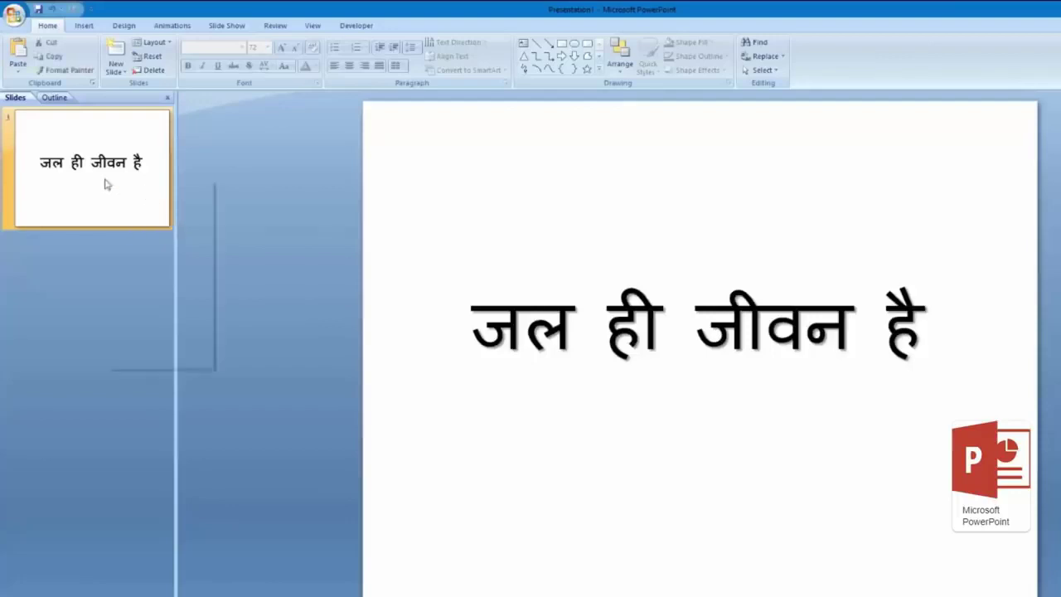
Step: Duplicate the title slide, then delete the duplicated second slide
{"action": "right_click", "coordinate": [106, 179]}
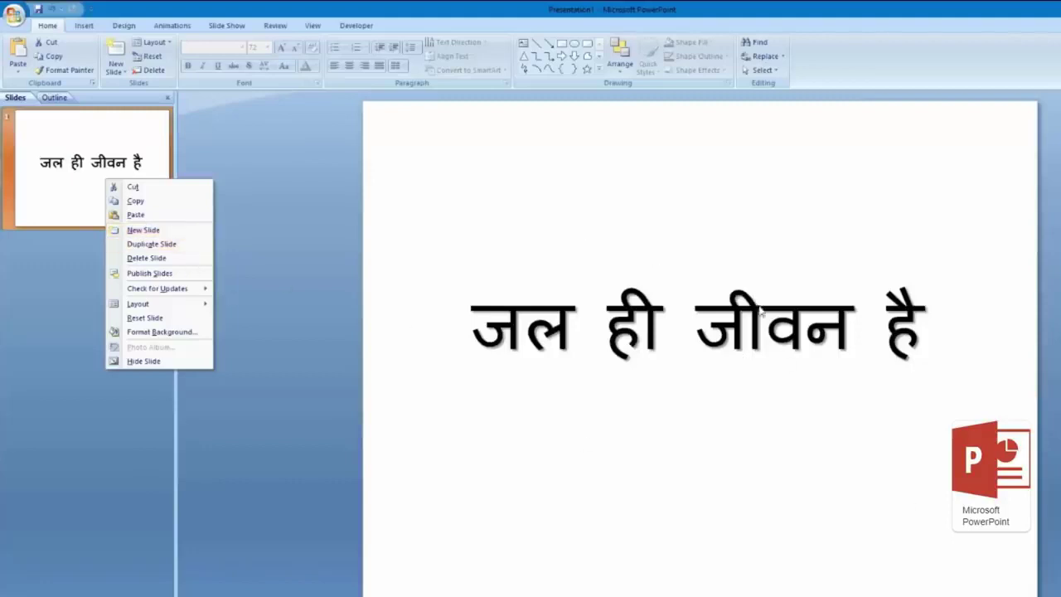
{"action": "left_click", "coordinate": [152, 244]}
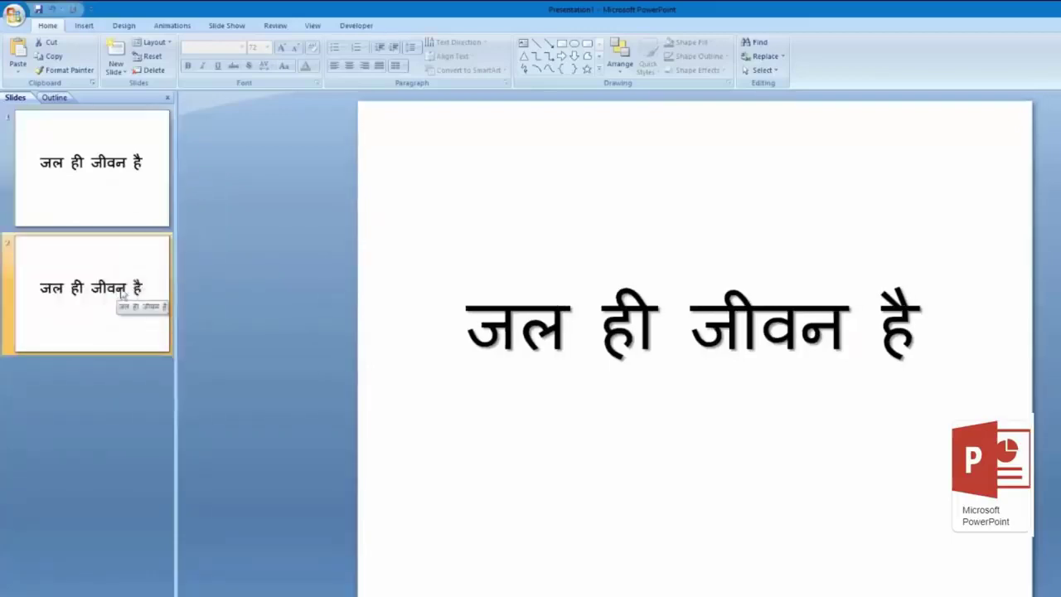
{"action": "right_click", "coordinate": [141, 275]}
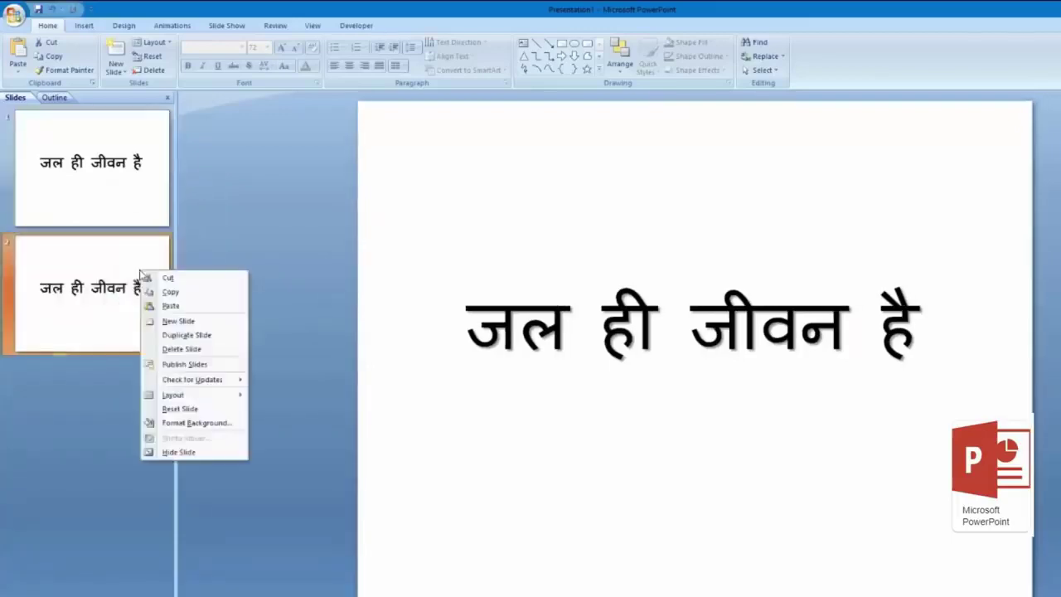
{"action": "left_click", "coordinate": [207, 349]}
Step: Add a new second slide and give it the Title Only layout
{"action": "right_click", "coordinate": [145, 141]}
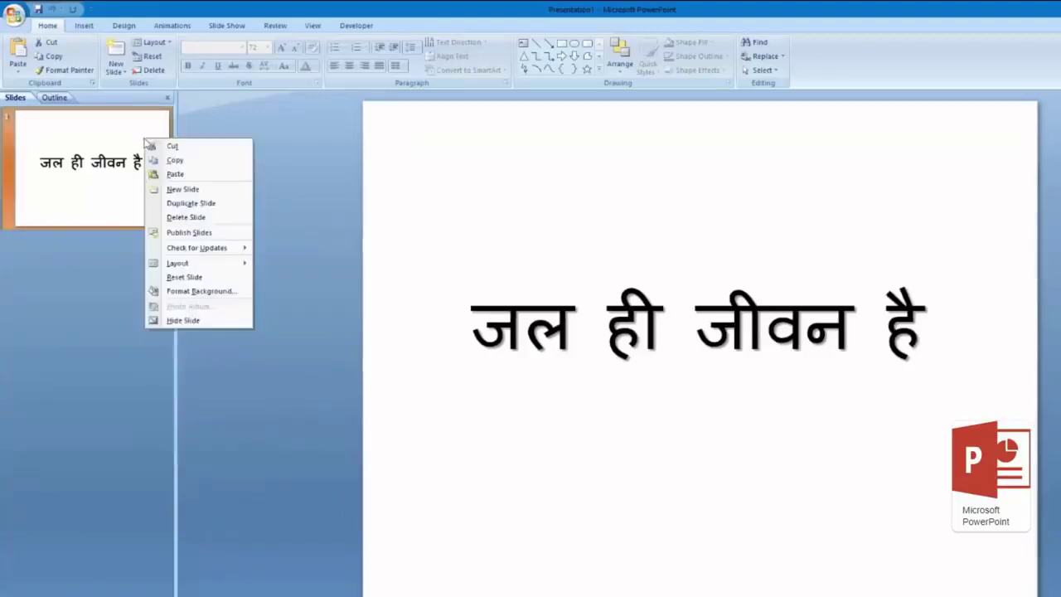
{"action": "left_click", "coordinate": [183, 189]}
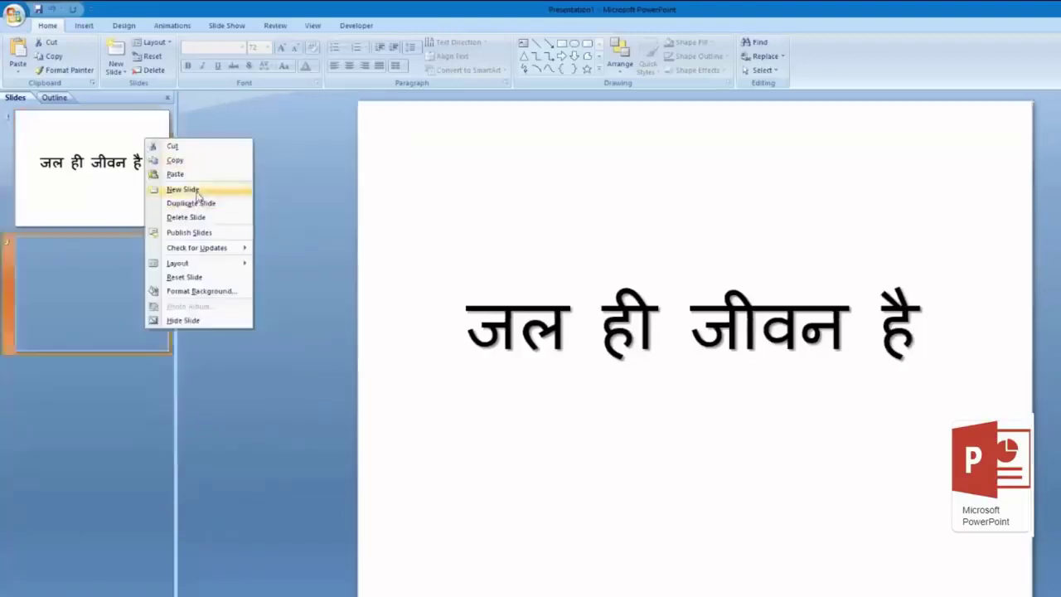
{"action": "left_click", "coordinate": [166, 43]}
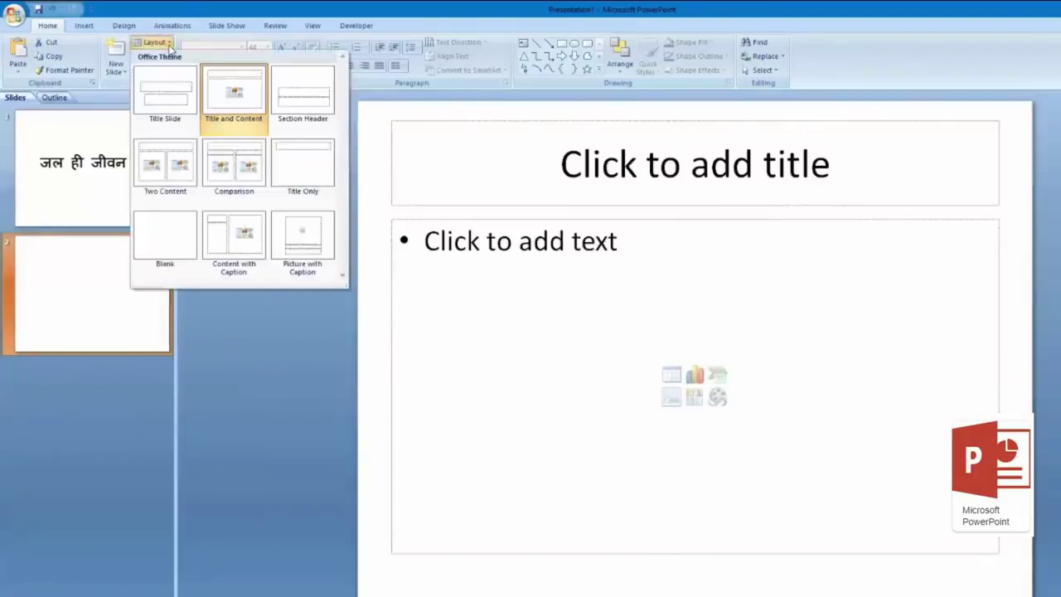
{"action": "left_click", "coordinate": [309, 170]}
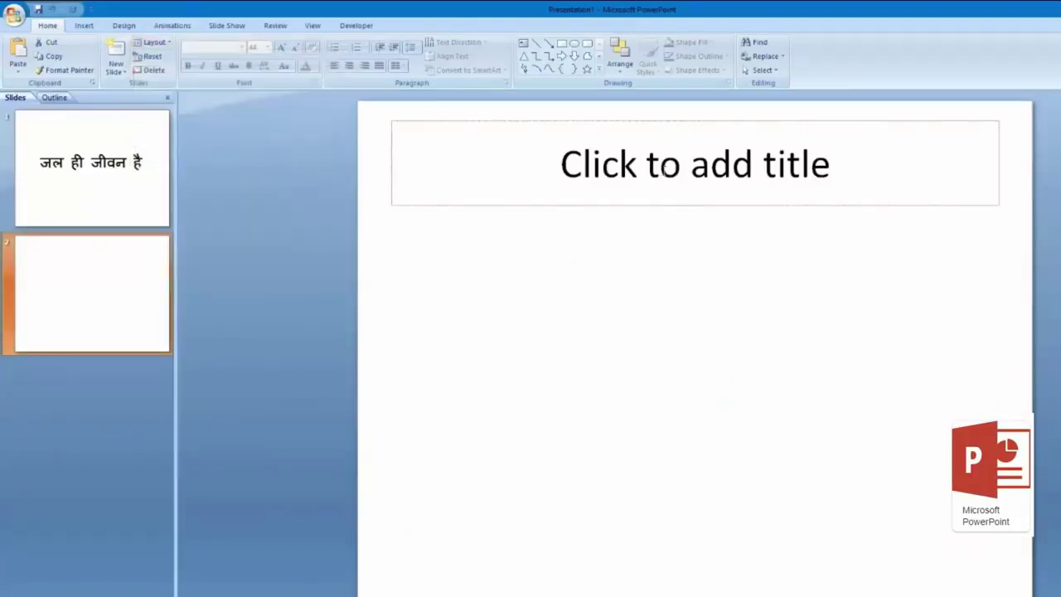
Step: Copy the Google Doc's second-line sentence and place the caret in slide 2's title
{"action": "key", "text": "alt+Tab"}
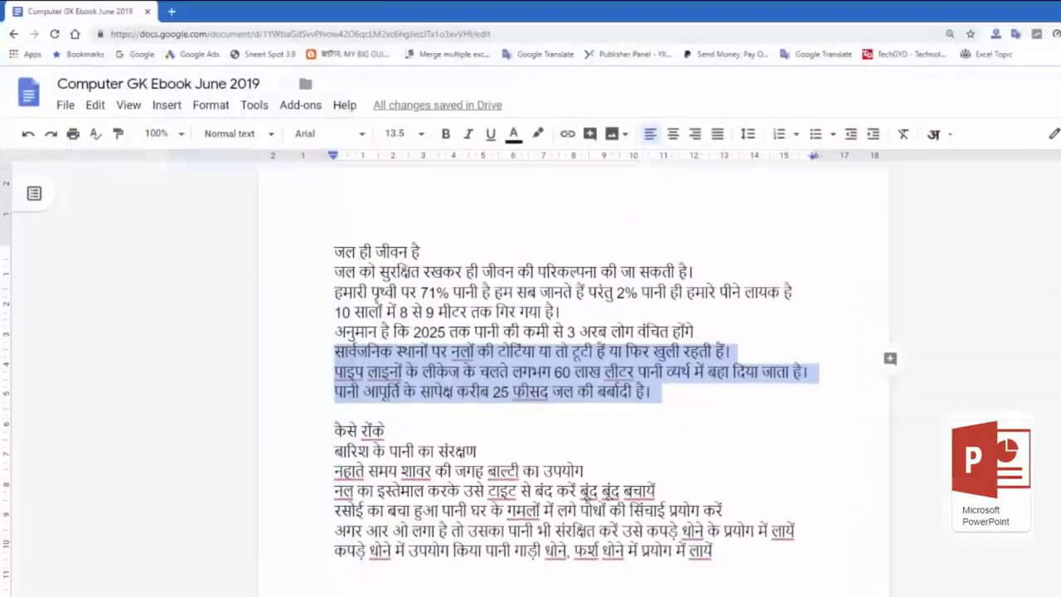
{"action": "left_click_drag", "start_coordinate": [335, 272], "coordinate": [705, 274]}
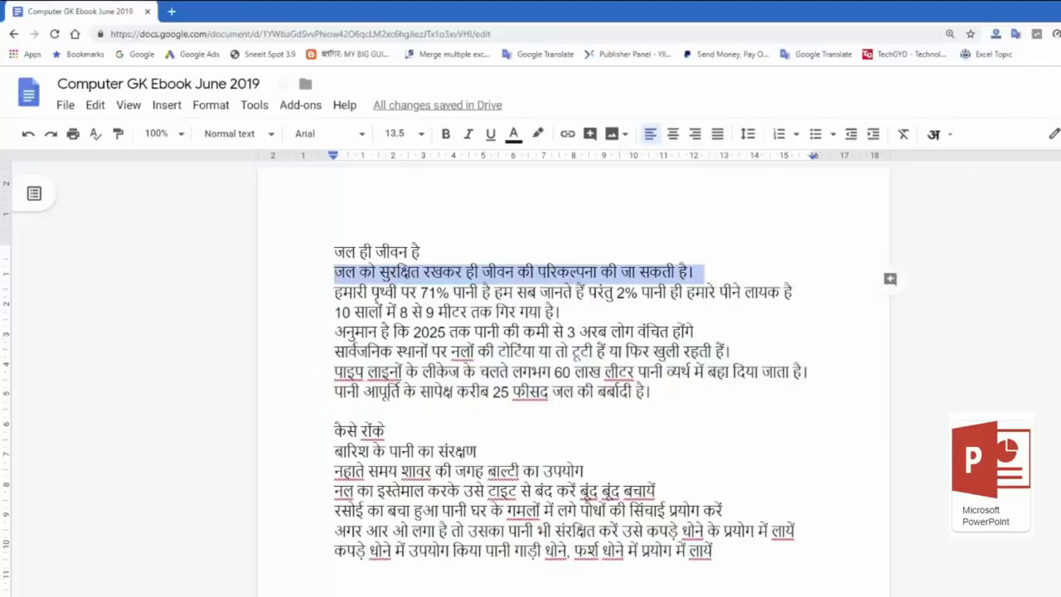
{"action": "key", "text": "alt+Tab"}
{"action": "left_click", "coordinate": [674, 172]}
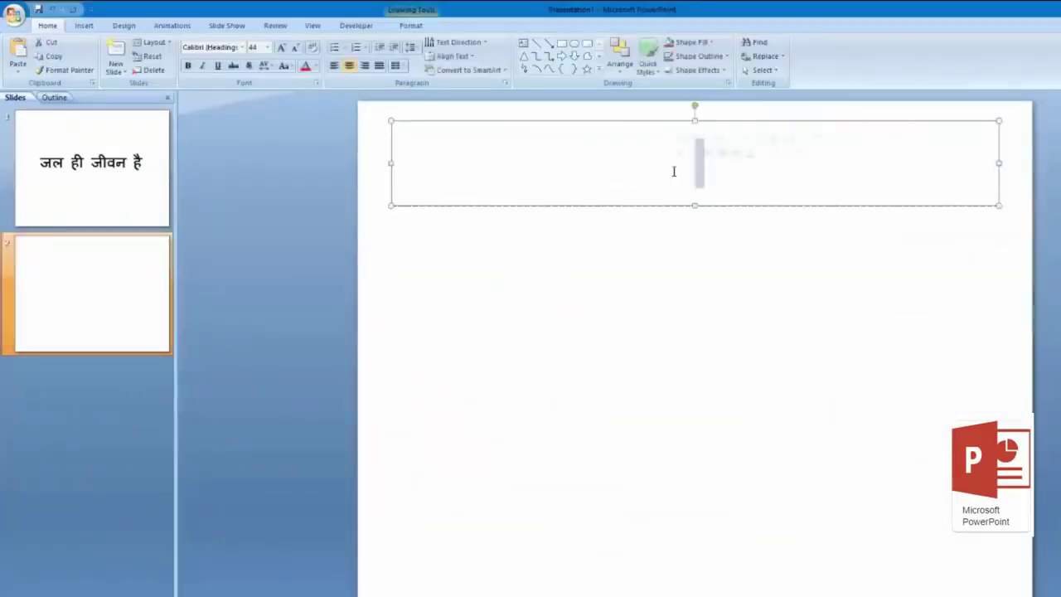
Step: Paste the sentence into slide 2's title and stretch the title box down the slide
{"action": "type", "text": "जल को सुरक्षित रखकर ही जीवन की परिकल्पना की जा सकती है।"}
{"action": "left_click", "coordinate": [693, 217]}
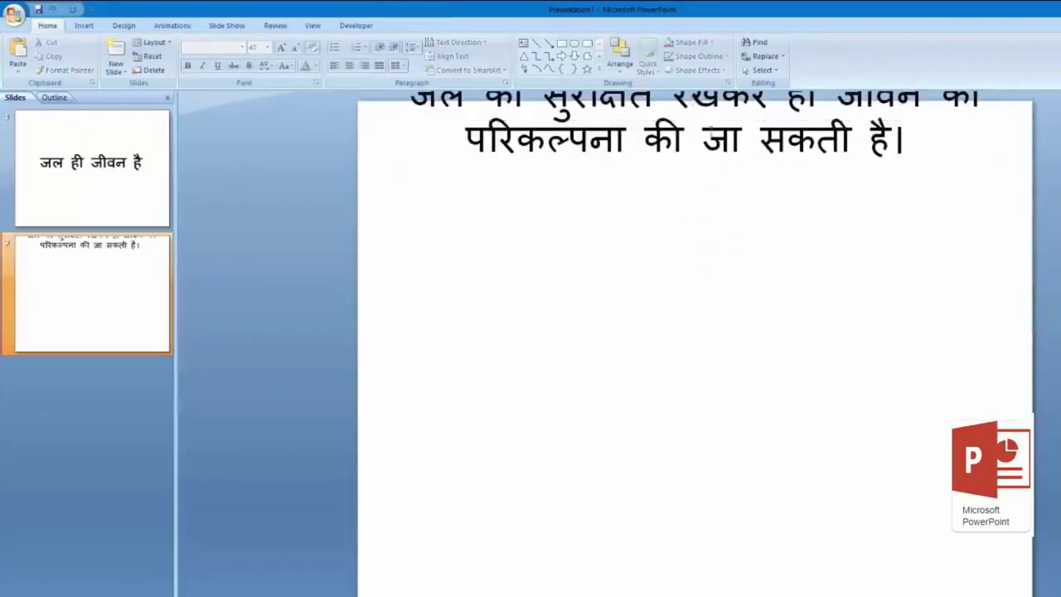
{"action": "left_click", "coordinate": [706, 196]}
{"action": "left_click_drag", "start_coordinate": [695, 206], "coordinate": [695, 539]}
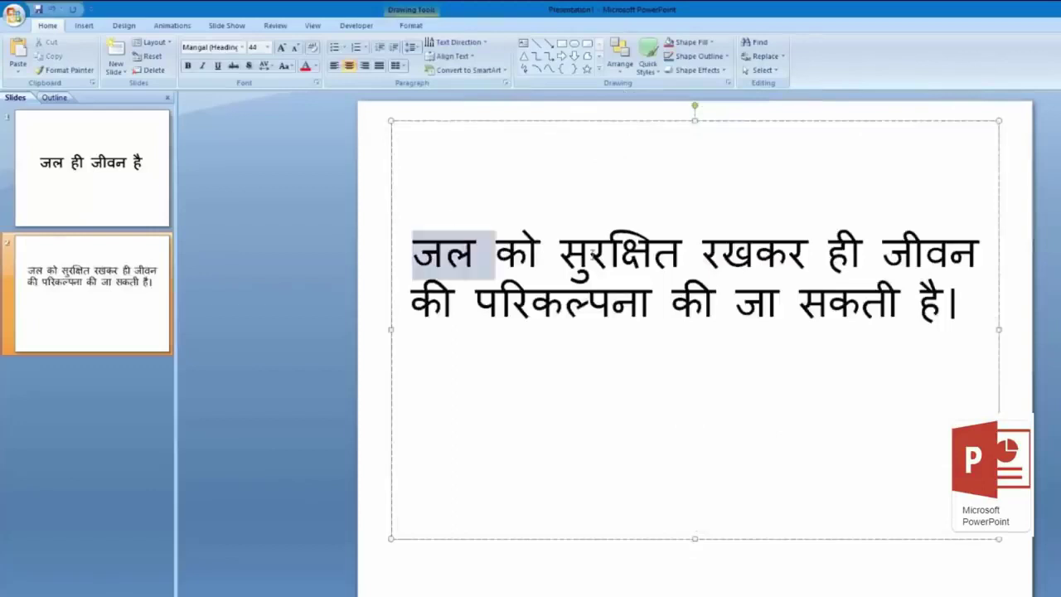
Step: Push the sentence down with a leading blank line and give it a text shadow
{"action": "left_click_drag", "start_coordinate": [427, 239], "coordinate": [979, 314]}
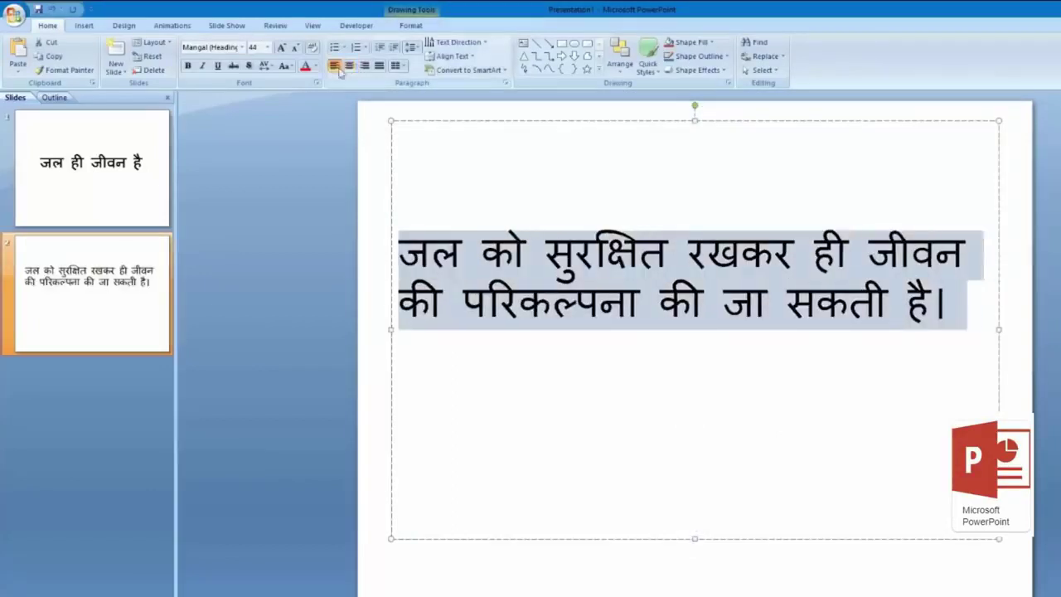
{"action": "left_click", "coordinate": [534, 172]}
{"action": "key", "text": "Home"}
{"action": "key", "text": "Return"}
{"action": "key", "text": "Return"}
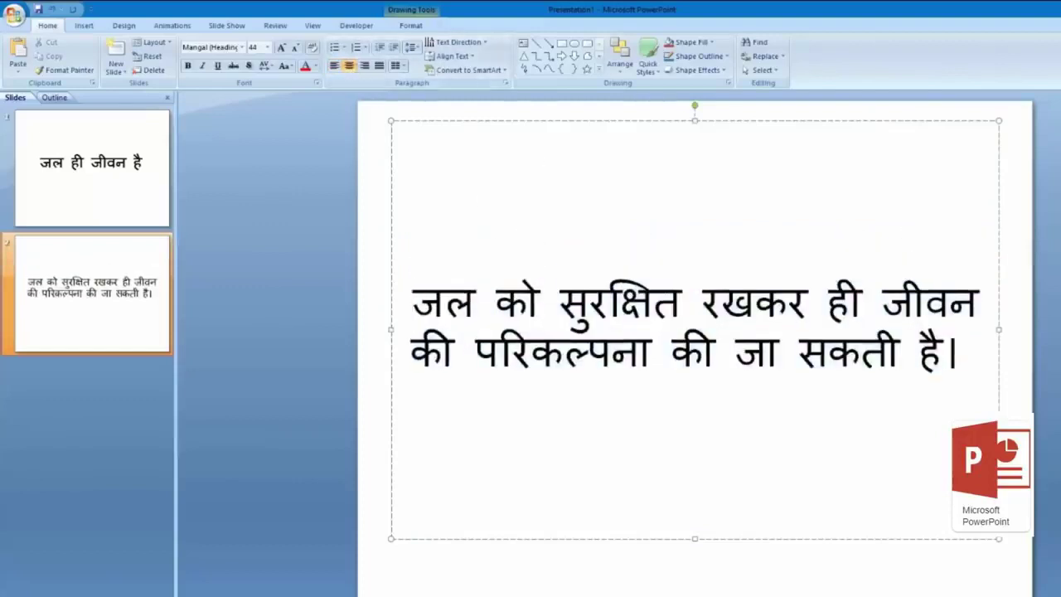
{"action": "left_click", "coordinate": [249, 65]}
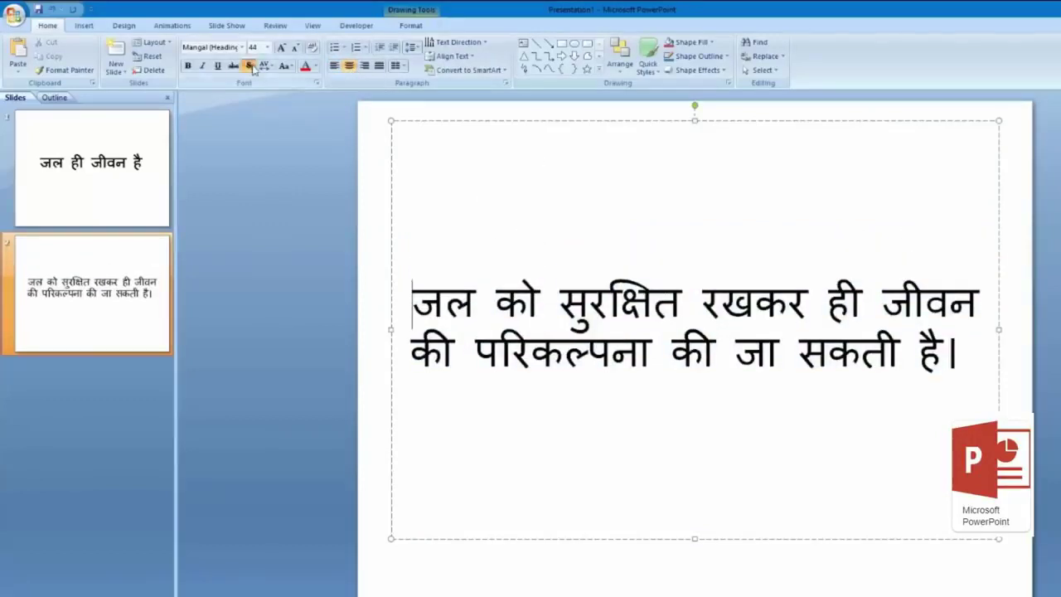
{"action": "left_click_drag", "start_coordinate": [413, 304], "coordinate": [1040, 356]}
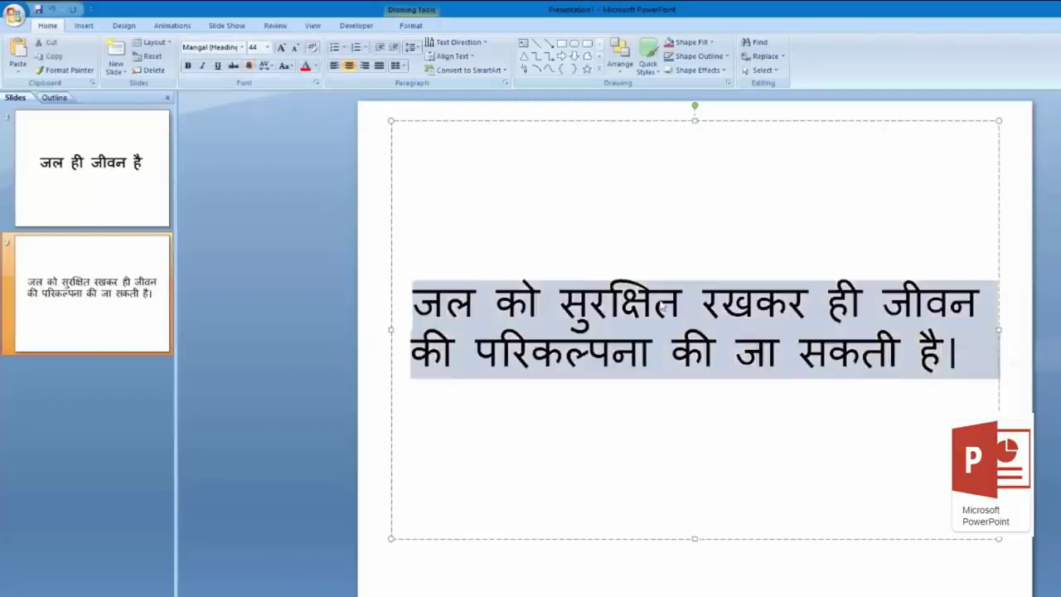
{"action": "left_click", "coordinate": [249, 66]}
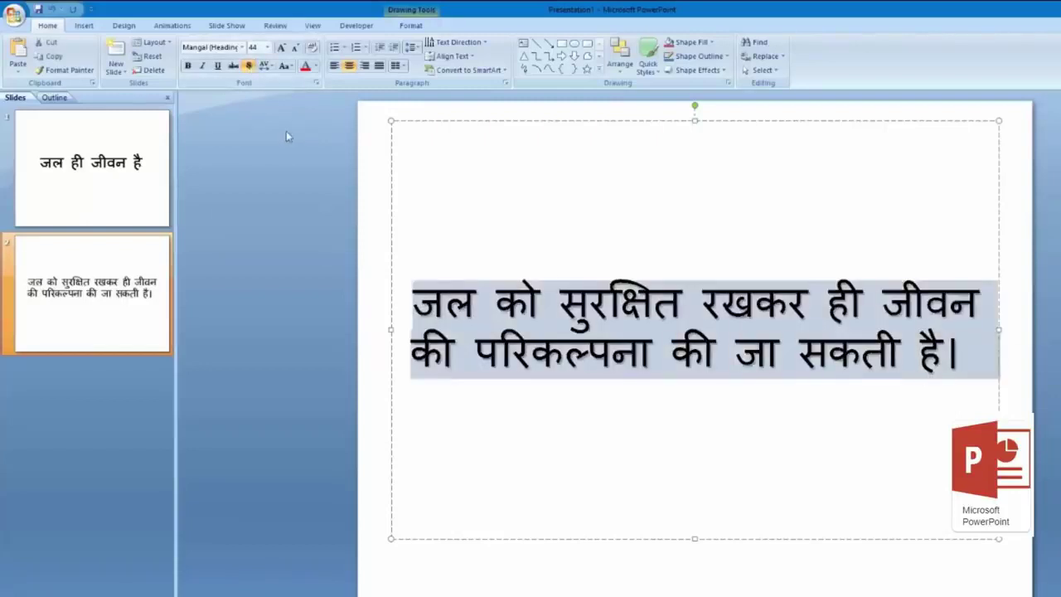
{"action": "left_click", "coordinate": [1055, 252]}
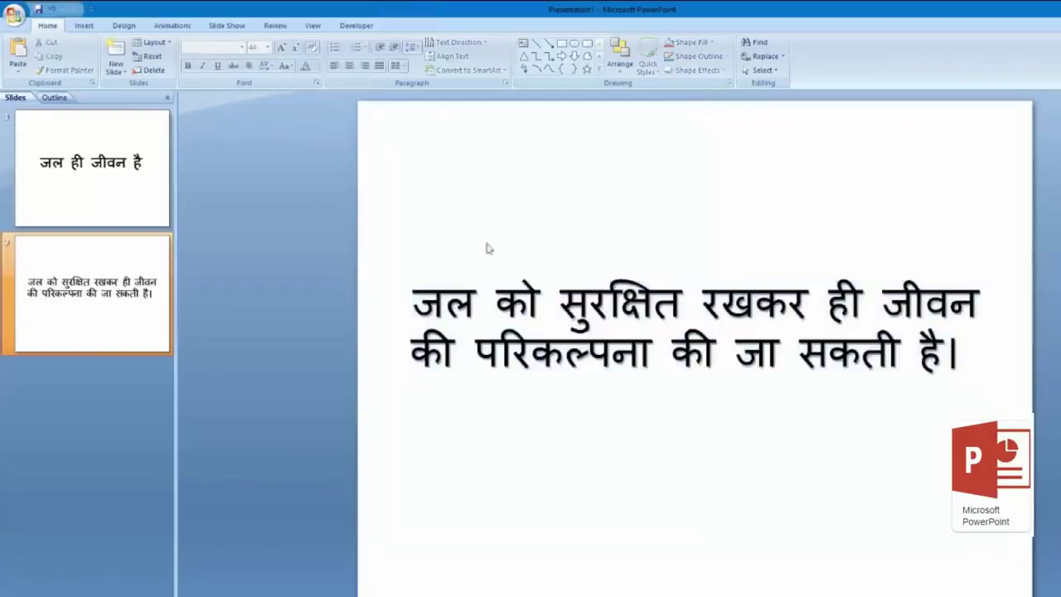
Step: Duplicate slide 2 as slide 3 and copy the Google Doc's line about 71% water
{"action": "right_click", "coordinate": [136, 257]}
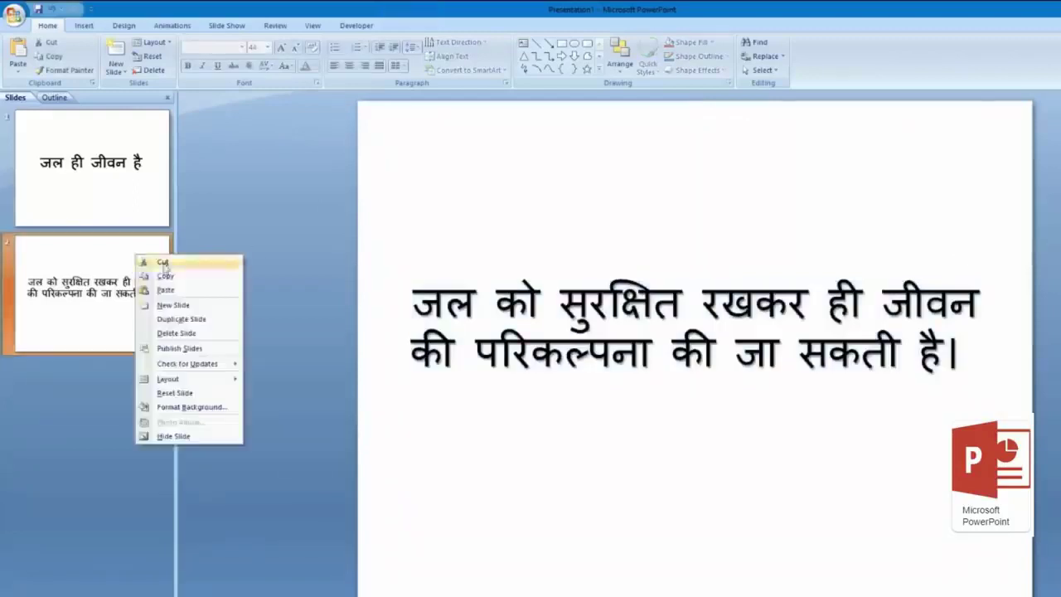
{"action": "left_click", "coordinate": [226, 322]}
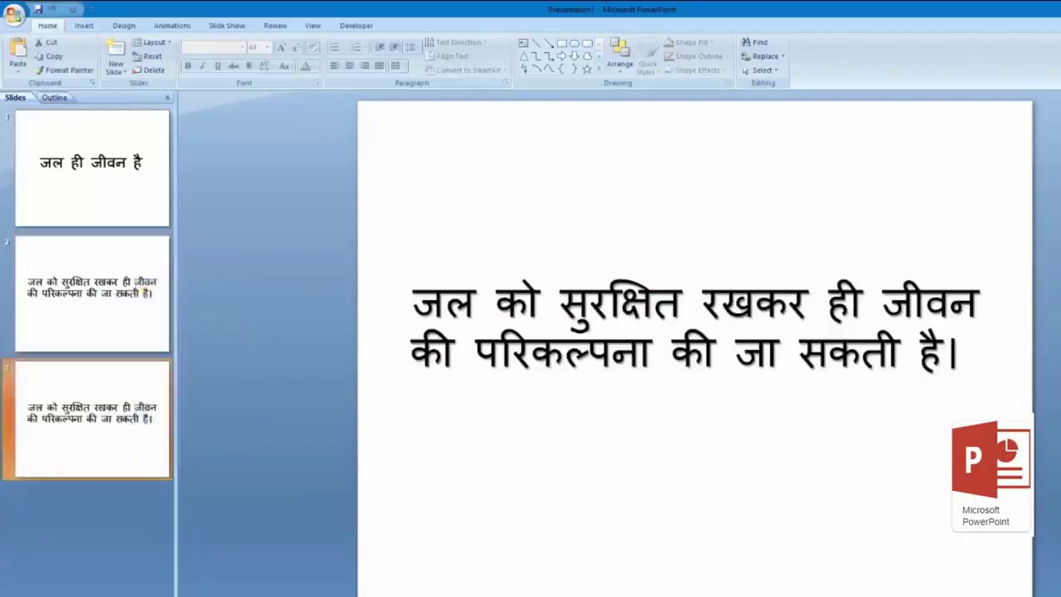
{"action": "left_click", "coordinate": [425, 581]}
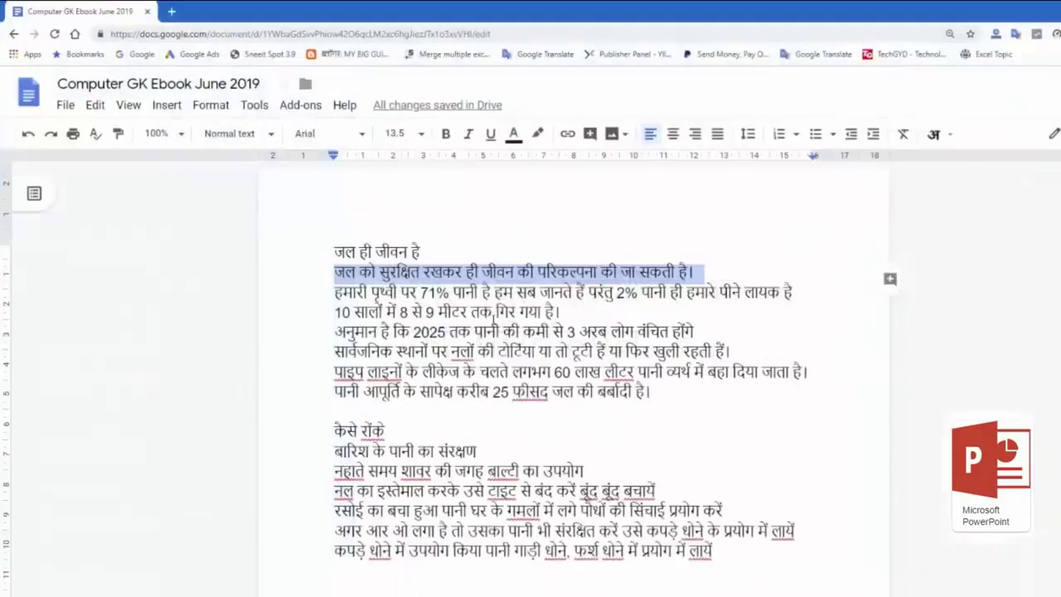
{"action": "left_click_drag", "start_coordinate": [810, 283], "coordinate": [341, 300]}
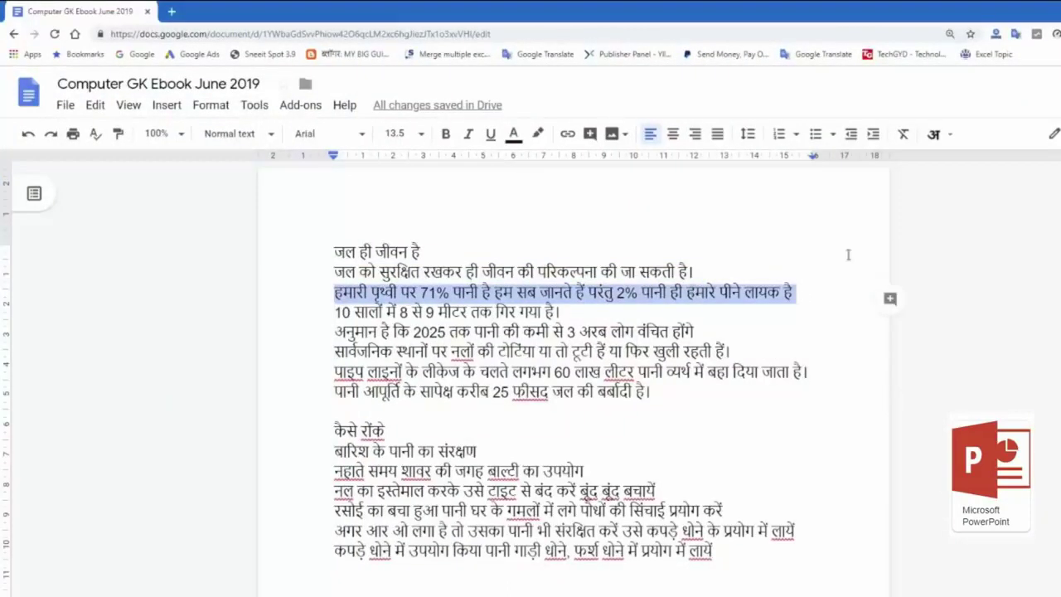
{"action": "key", "text": "alt+Tab"}
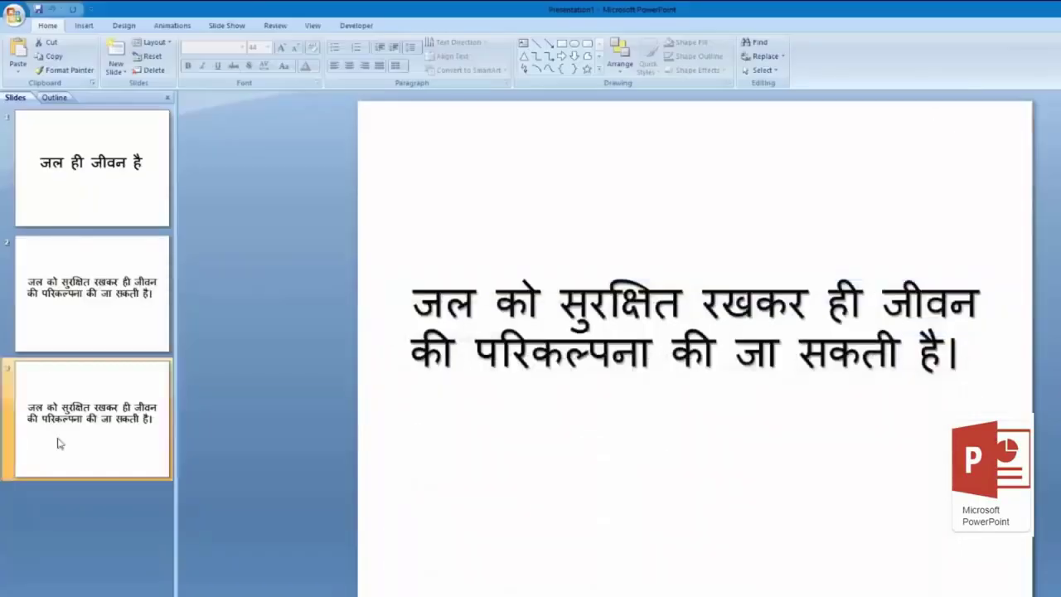
{"action": "left_click", "coordinate": [424, 302]}
Step: Replace slide 3's text with the pasted sentence about 71% water
{"action": "key", "text": "ctrl+a"}
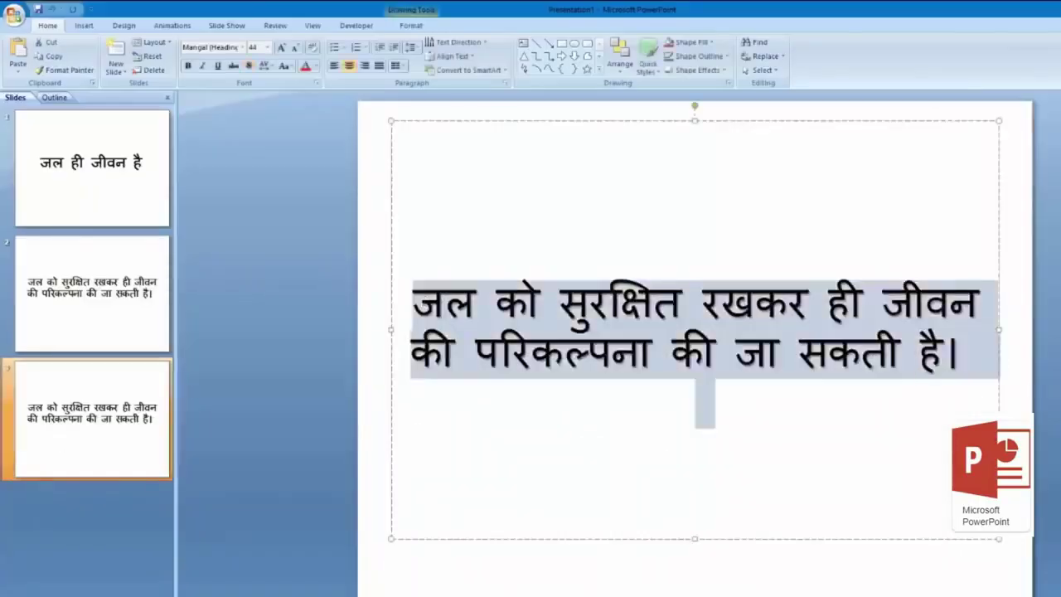
{"action": "key", "text": "ctrl+v"}
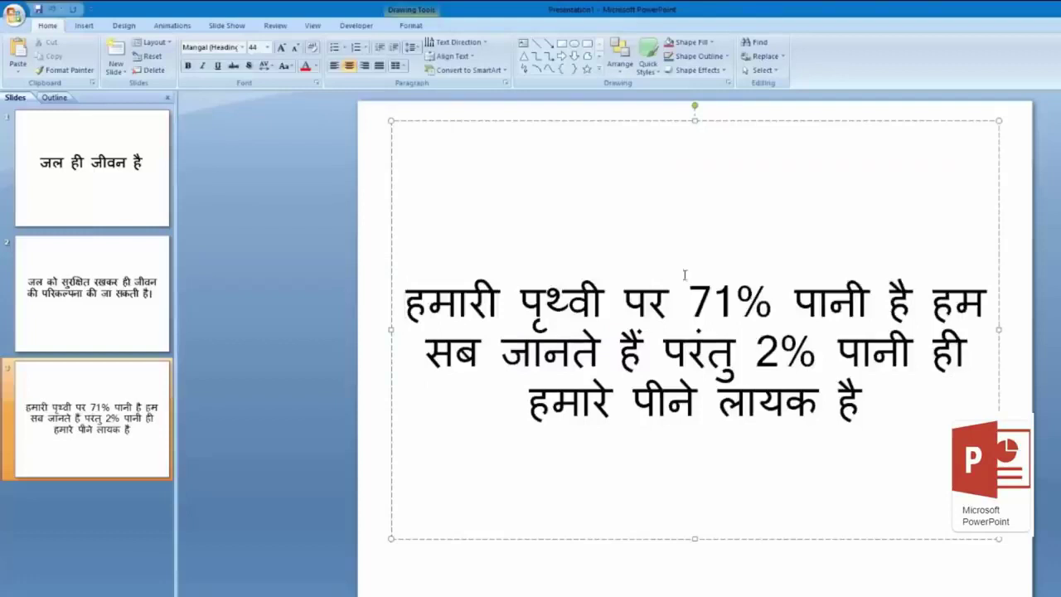
{"action": "key", "text": "Escape"}
{"action": "key", "text": "Escape"}
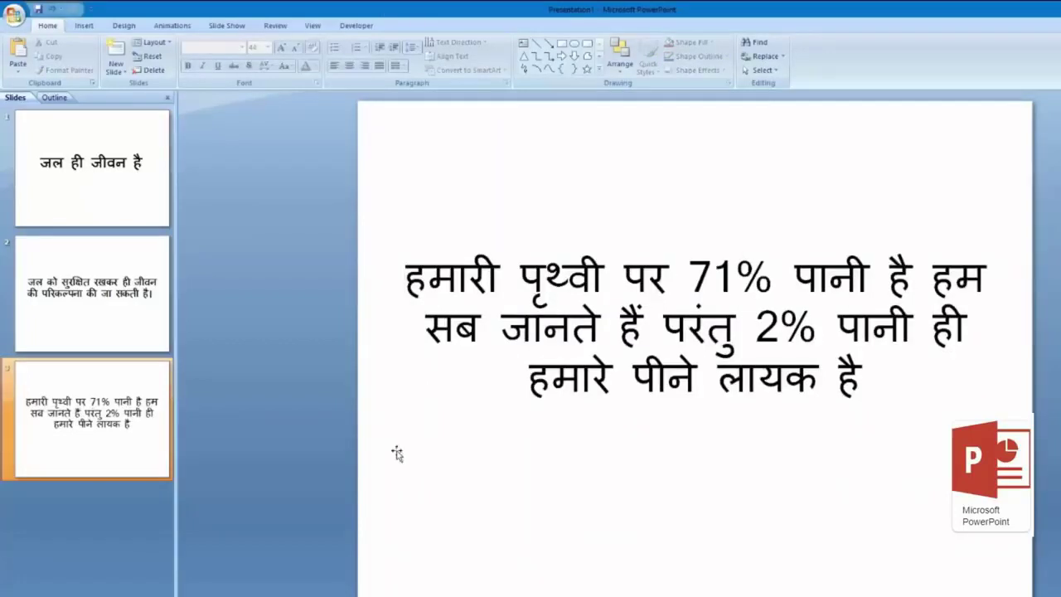
Step: Add a Two Content slide after slide 3
{"action": "right_click", "coordinate": [126, 424]}
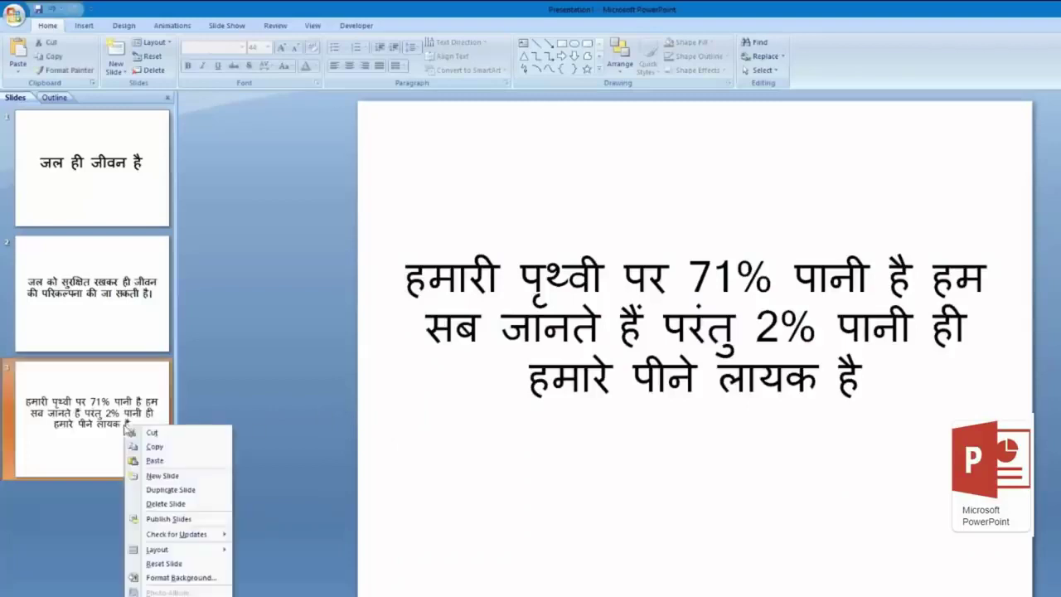
{"action": "left_click", "coordinate": [297, 158]}
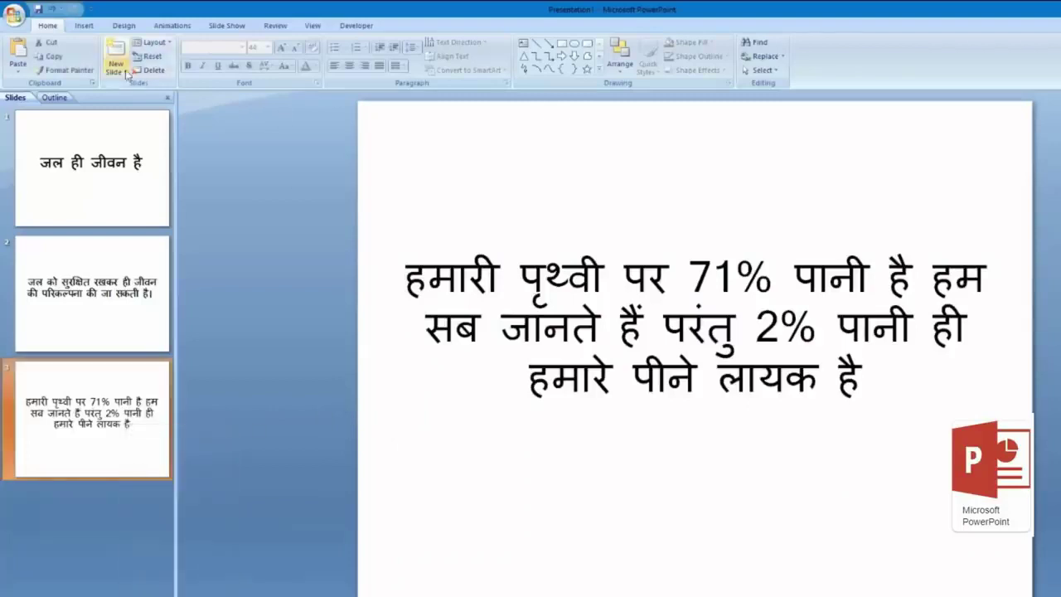
{"action": "left_click", "coordinate": [119, 71]}
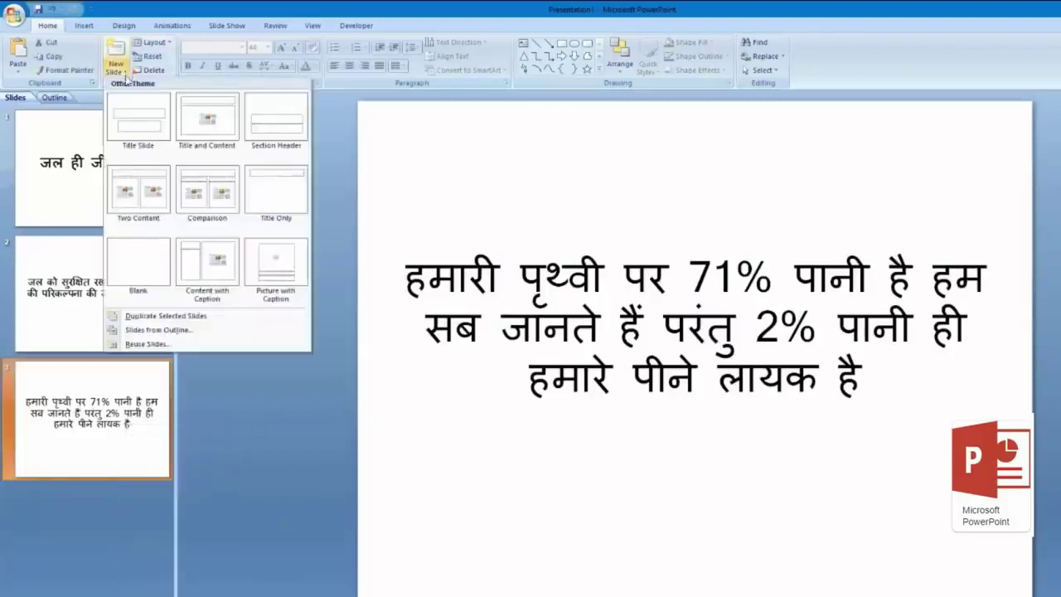
{"action": "left_click", "coordinate": [147, 214]}
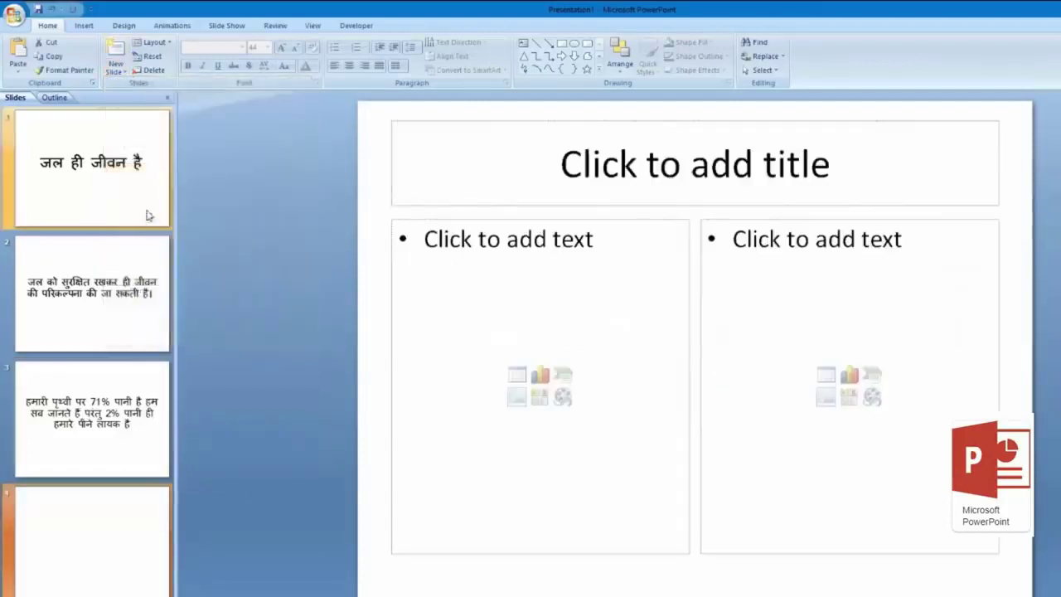
Step: Copy the Google Doc's line about an 8–9 metre fall
{"action": "key", "text": "alt+Tab"}
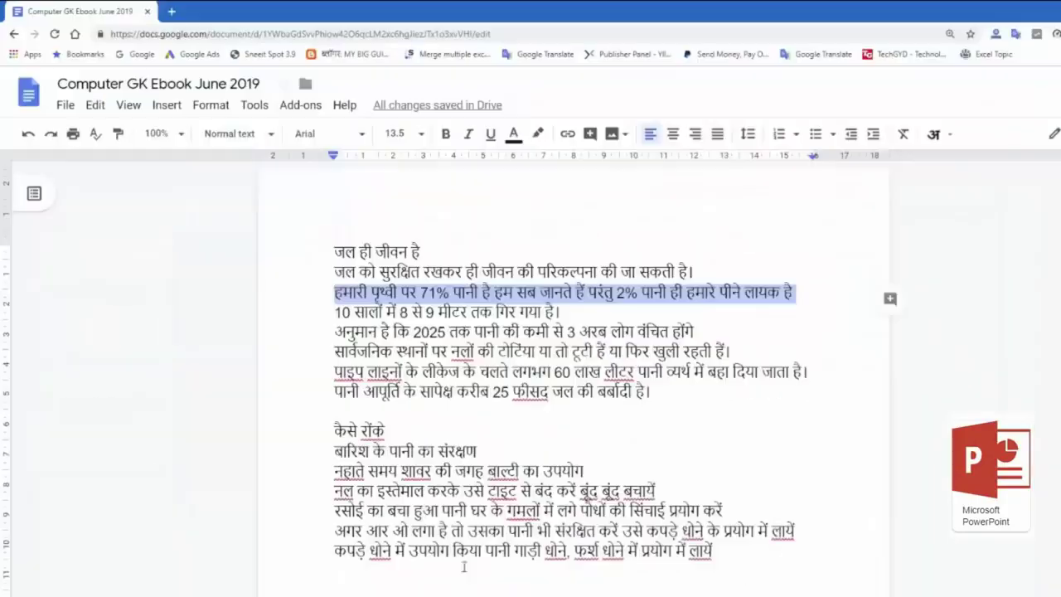
{"action": "left_click_drag", "start_coordinate": [334, 311], "coordinate": [572, 315]}
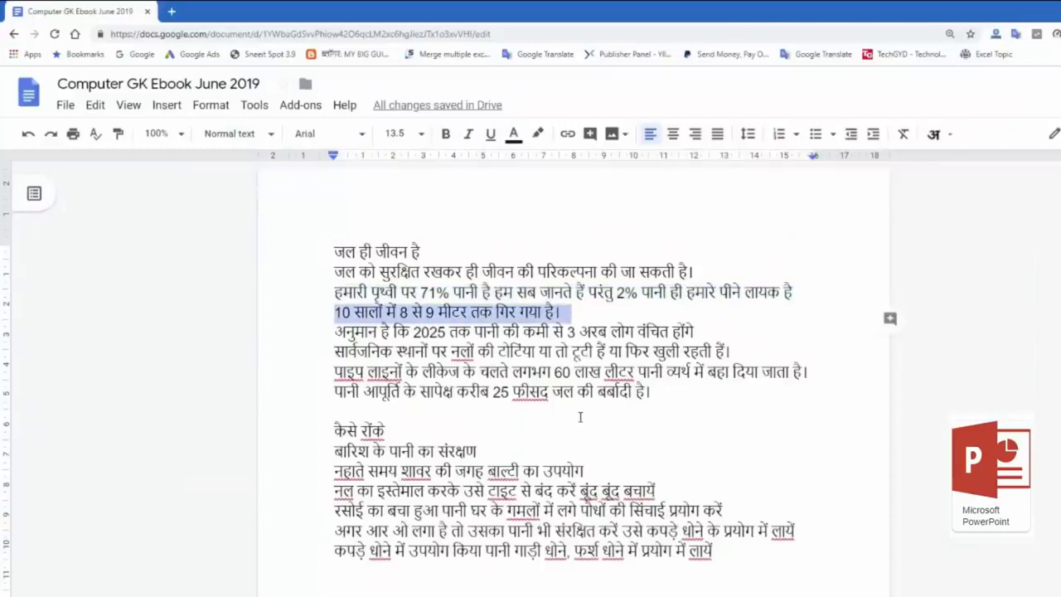
{"action": "key", "text": "ctrl+c"}
{"action": "key", "text": "alt+Tab"}
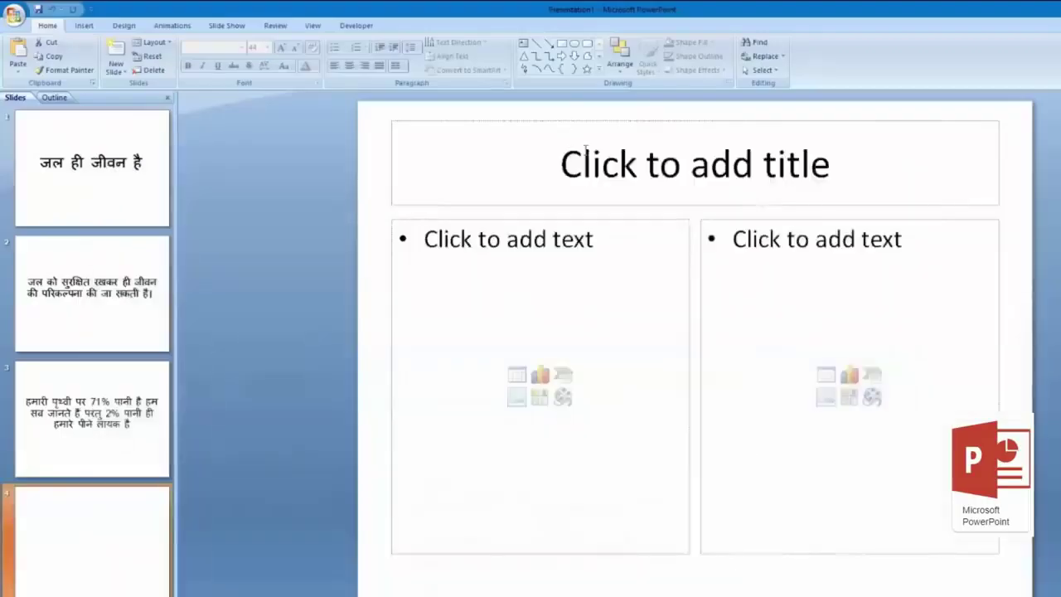
Step: Paste the 8–9 metre line as slide 4's title, shrink it to one line, and bold it
{"action": "left_click", "coordinate": [580, 170]}
{"action": "key", "text": "ctrl+v"}
{"action": "left_click_drag", "start_coordinate": [764, 137], "coordinate": [342, 91]}
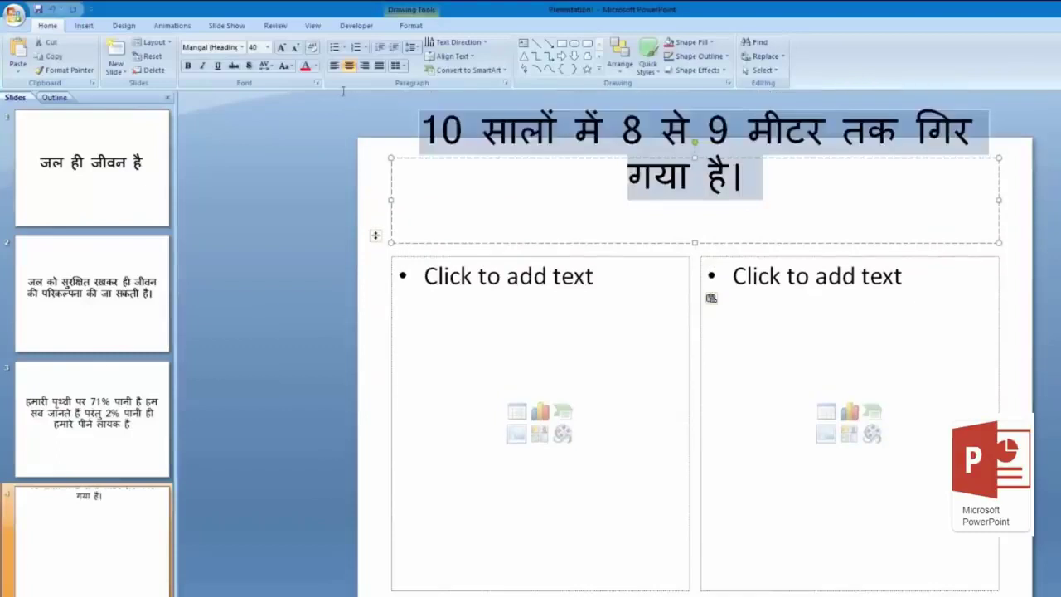
{"action": "left_click", "coordinate": [294, 48]}
{"action": "left_click", "coordinate": [294, 48]}
{"action": "left_click", "coordinate": [294, 48]}
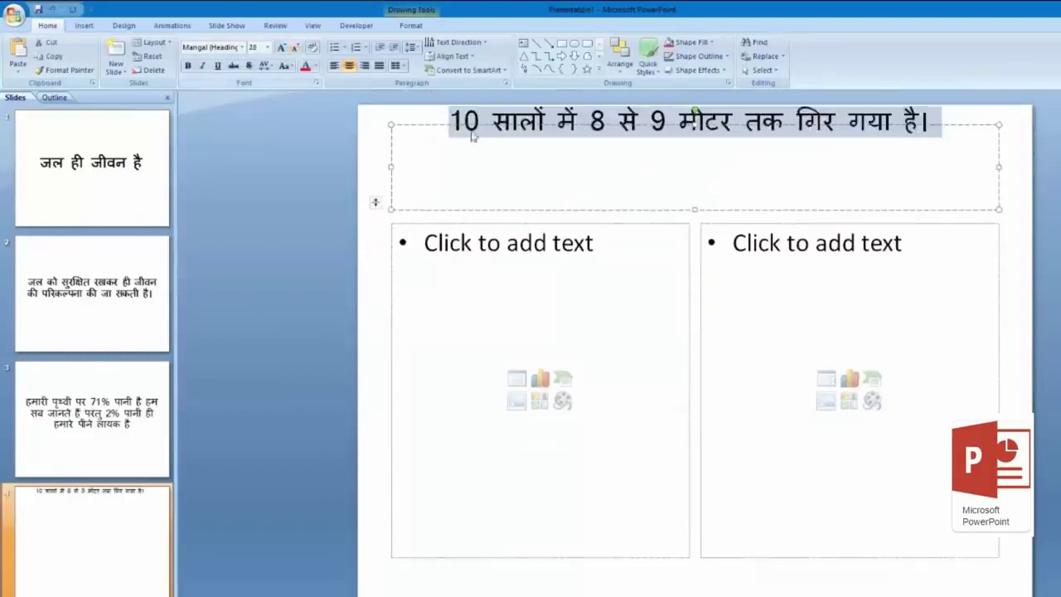
{"action": "left_click", "coordinate": [626, 190]}
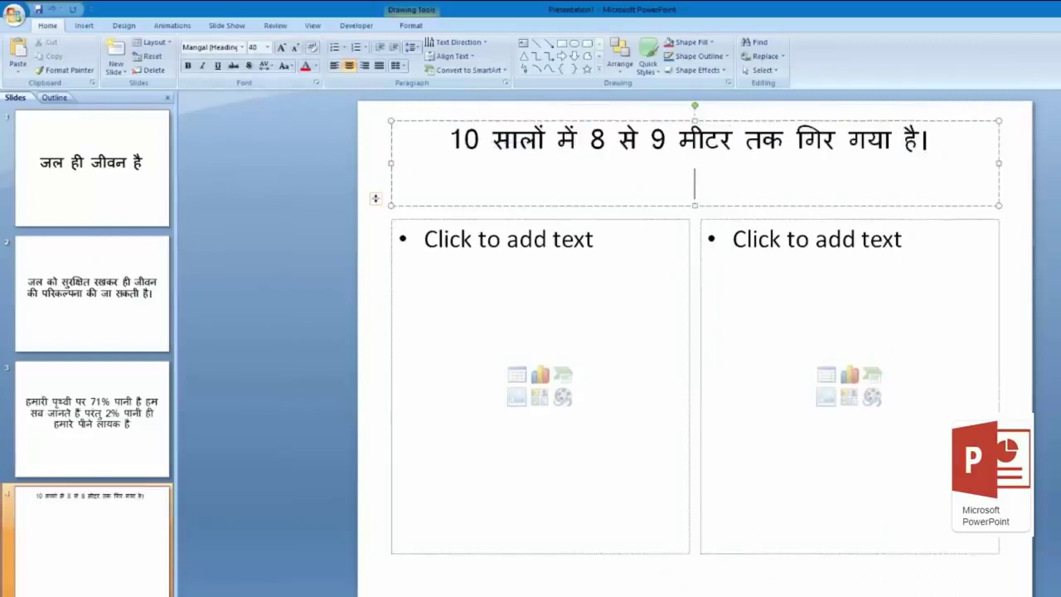
{"action": "left_click", "coordinate": [948, 139]}
{"action": "key", "text": "Delete"}
{"action": "left_click_drag", "start_coordinate": [422, 158], "coordinate": [996, 163]}
{"action": "left_click", "coordinate": [188, 66]}
Step: Copy the four Google Doc lines about water waste for the right column
{"action": "left_click", "coordinate": [825, 230]}
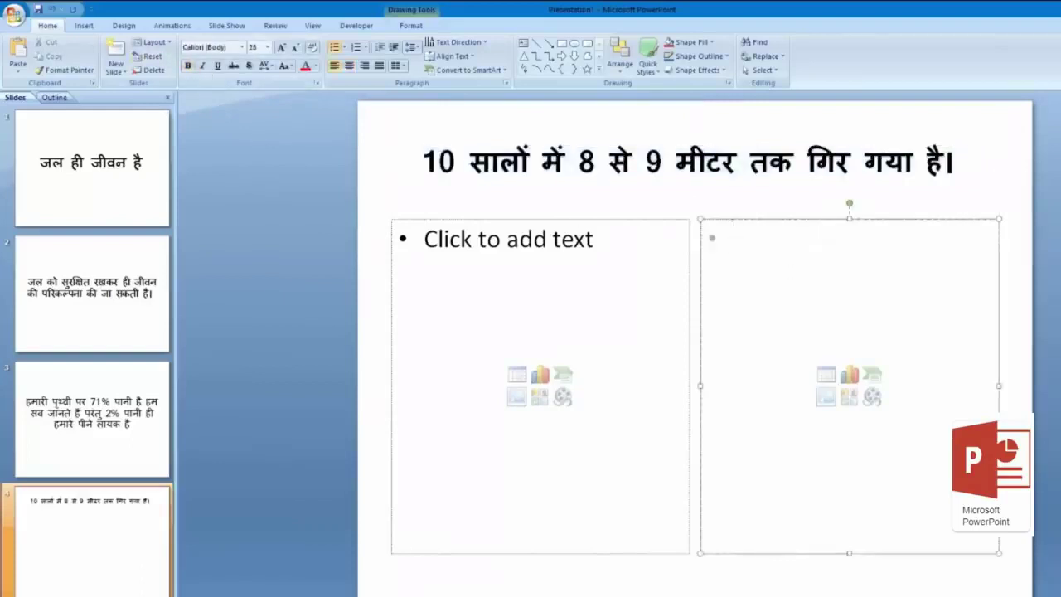
{"action": "key", "text": "alt+Tab"}
{"action": "left_click", "coordinate": [472, 373]}
{"action": "left_click_drag", "start_coordinate": [335, 331], "coordinate": [667, 389]}
{"action": "key", "text": "ctrl+c"}
{"action": "key", "text": "alt+Tab"}
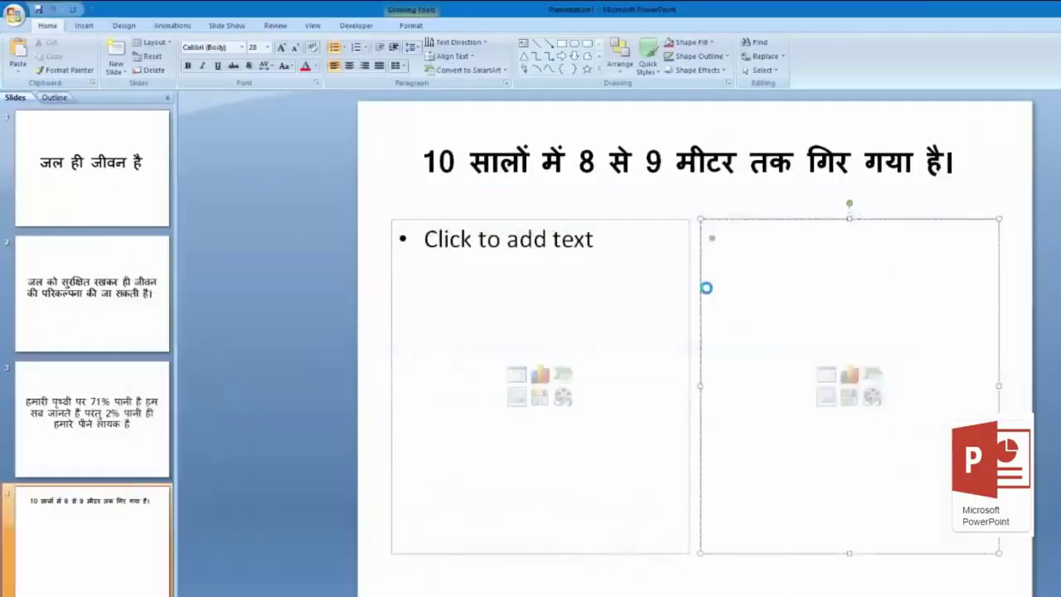
Step: Paste the four lines as bullets in the right column and size them to 22 pt
{"action": "key", "text": "ctrl+v"}
{"action": "key", "text": "ctrl+a"}
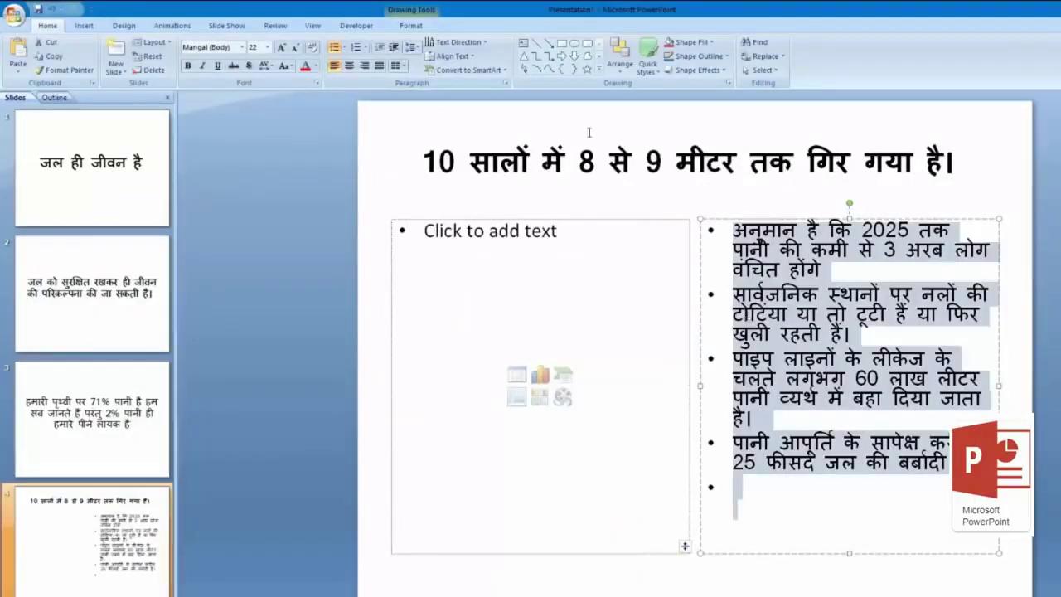
{"action": "left_click", "coordinate": [298, 48]}
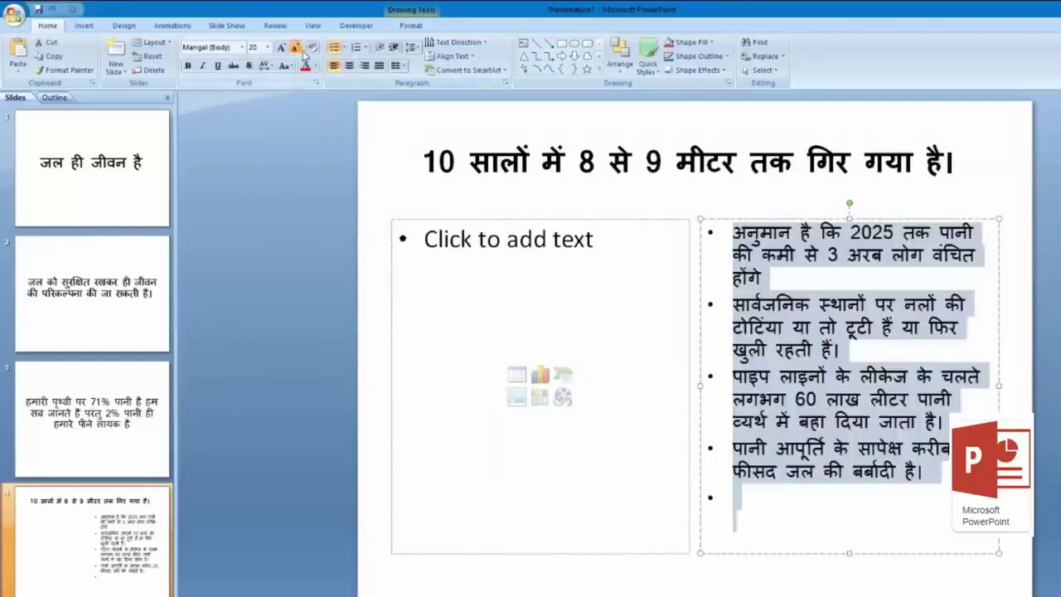
{"action": "left_click", "coordinate": [300, 50]}
{"action": "left_click", "coordinate": [742, 467]}
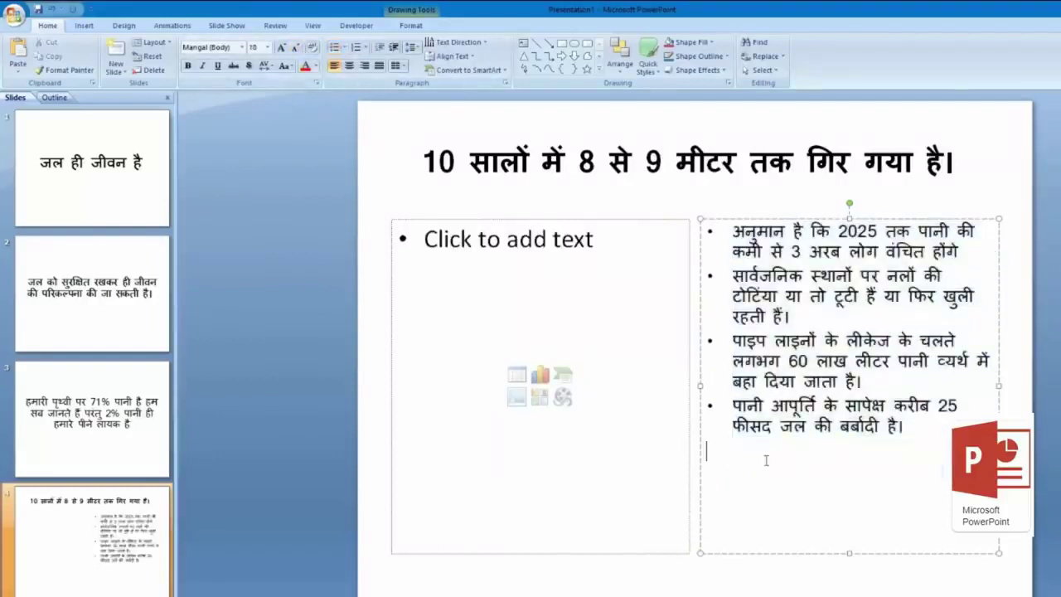
{"action": "left_click_drag", "start_coordinate": [912, 427], "coordinate": [686, 223]}
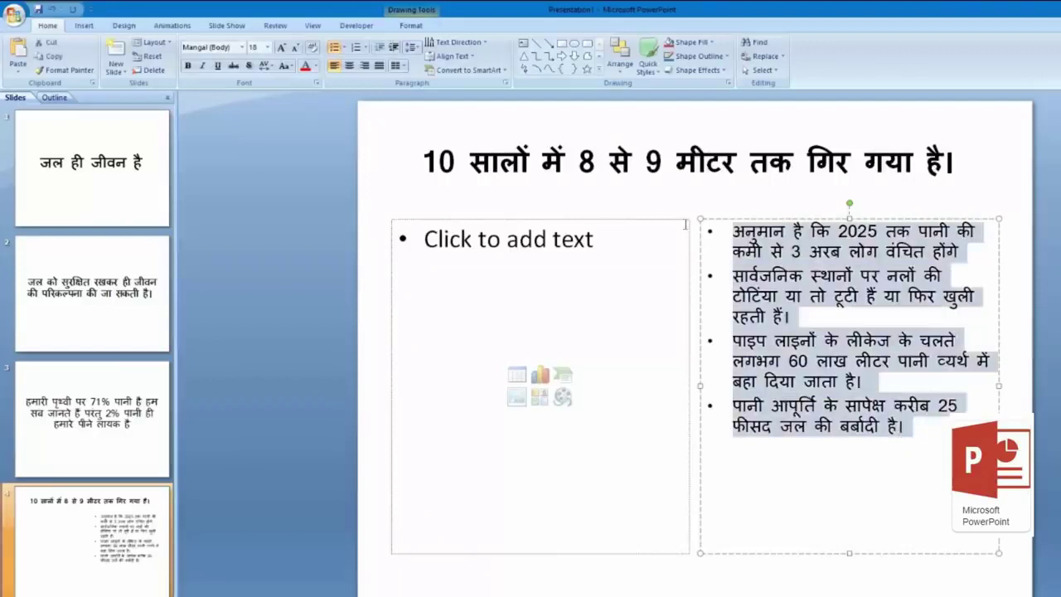
{"action": "left_click", "coordinate": [282, 48]}
{"action": "left_click", "coordinate": [282, 47]}
{"action": "left_click", "coordinate": [1051, 398]}
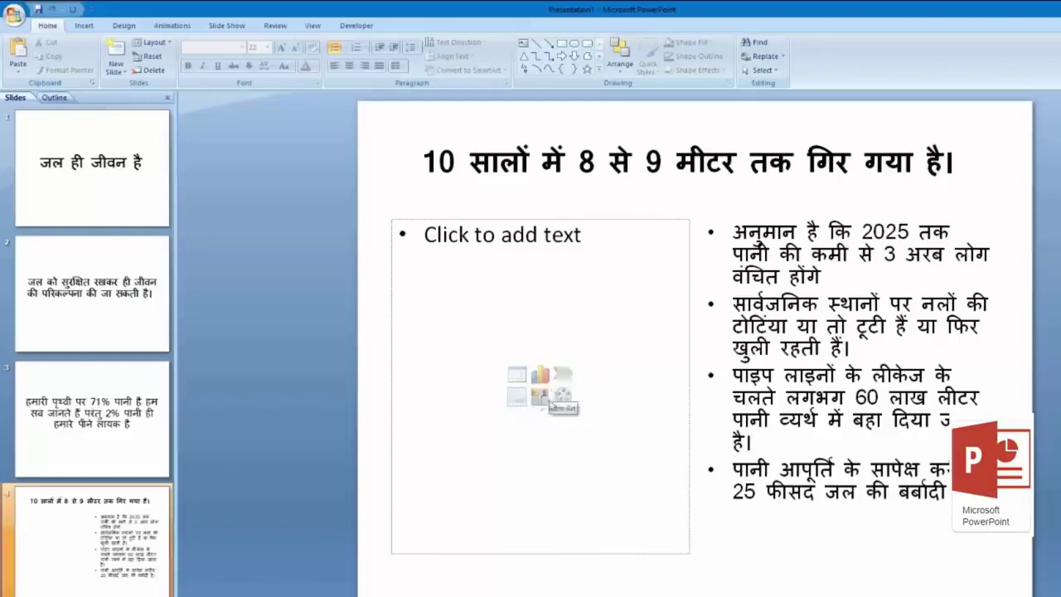
Step: Search clip art for 'water' and insert the blue splash picture into slide 4's left column
{"action": "left_click", "coordinate": [545, 397]}
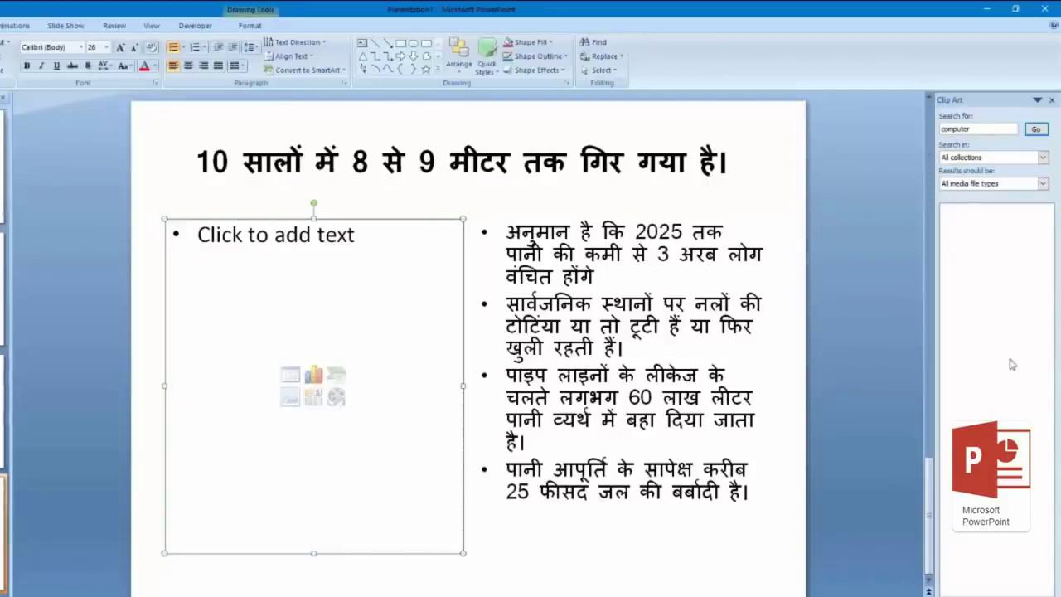
{"action": "double_click", "coordinate": [1005, 130]}
{"action": "type", "text": "water"}
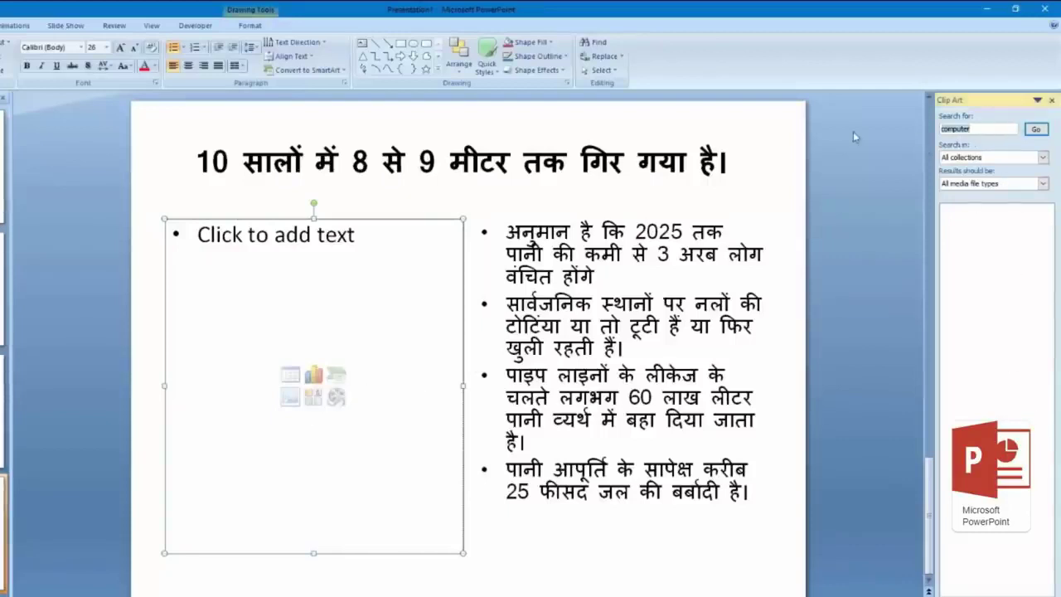
{"action": "key", "text": "Return"}
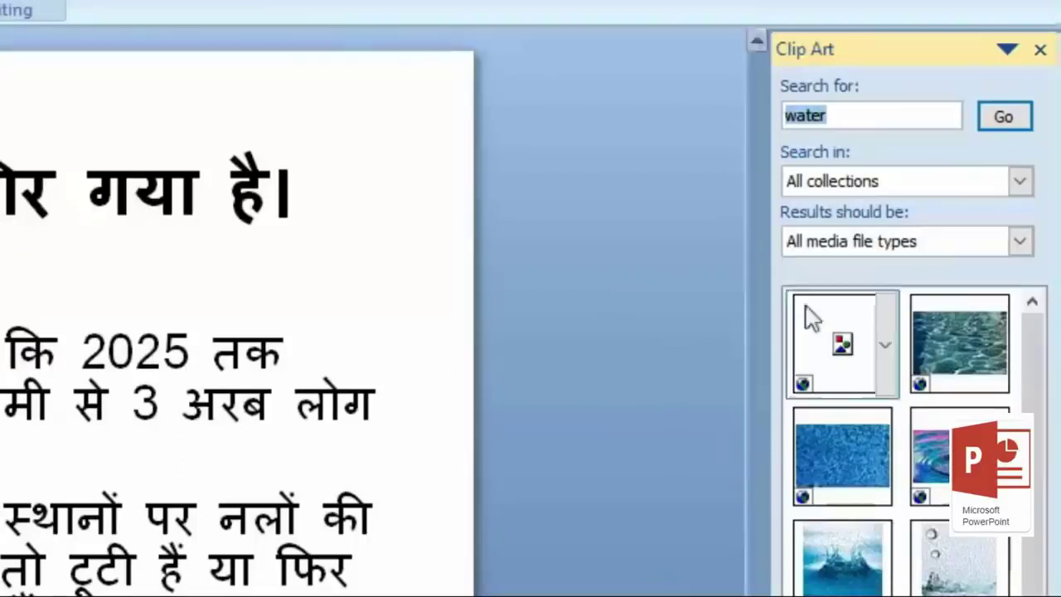
{"action": "left_click", "coordinate": [851, 114]}
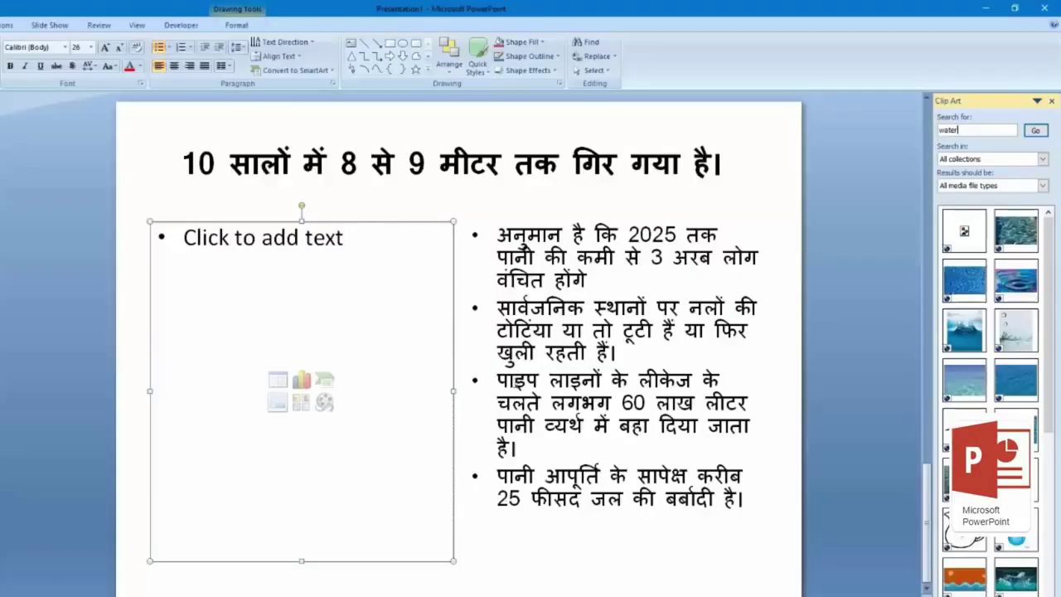
{"action": "left_click", "coordinate": [964, 332]}
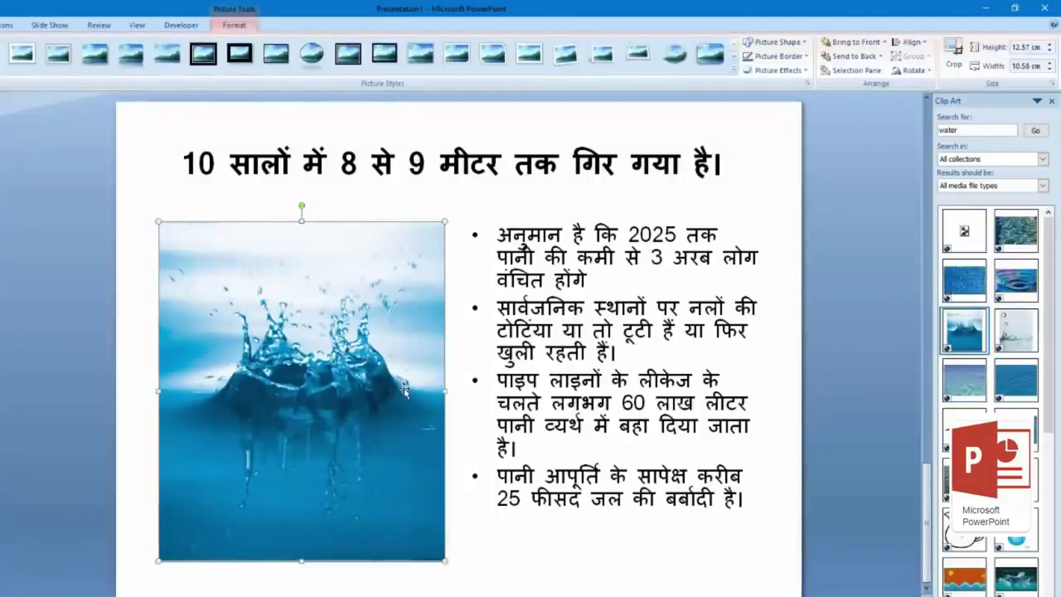
{"action": "left_click", "coordinate": [812, 379]}
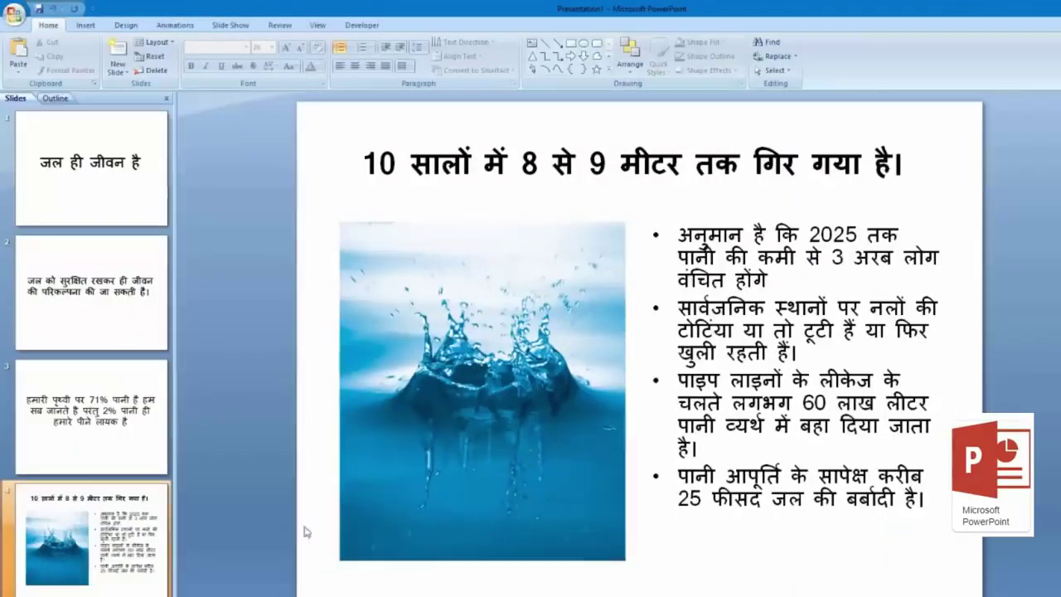
Step: Select slide 4 and show the new-slide layout choices
{"action": "left_click", "coordinate": [158, 549]}
{"action": "right_click", "coordinate": [158, 549]}
{"action": "left_click", "coordinate": [197, 158]}
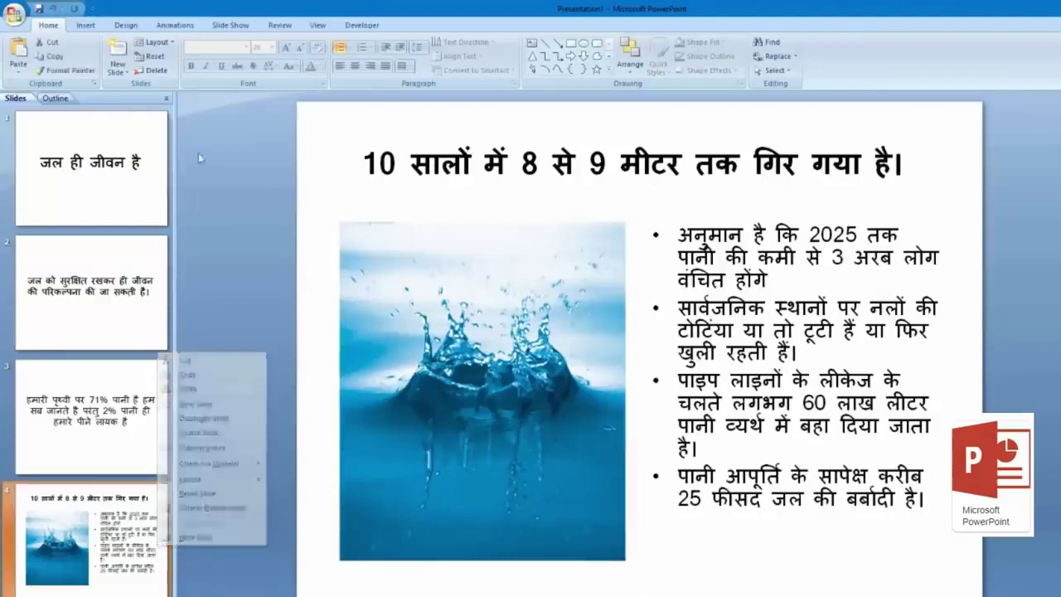
{"action": "left_click", "coordinate": [130, 73]}
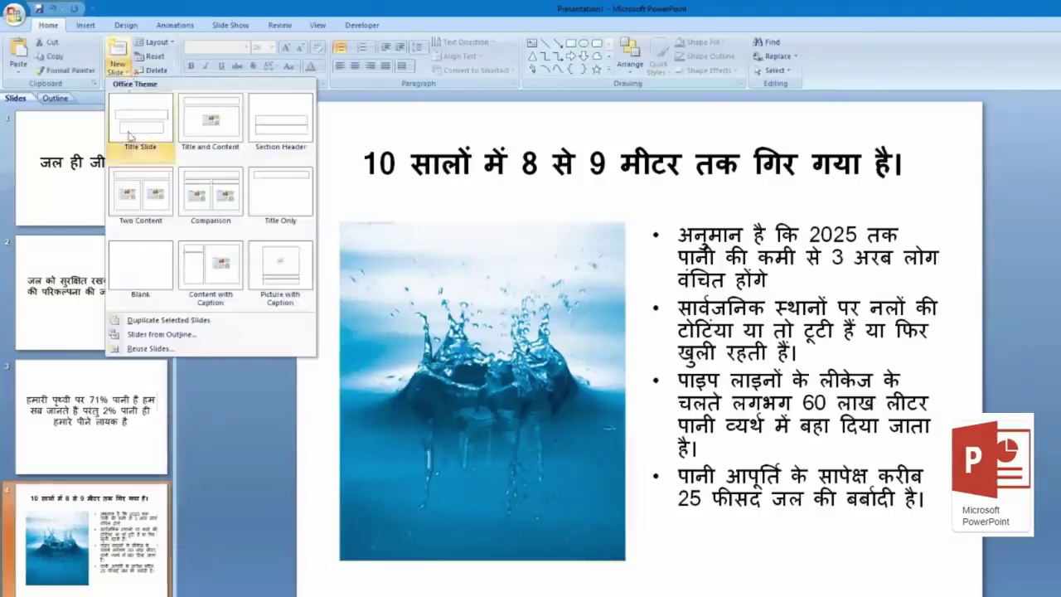
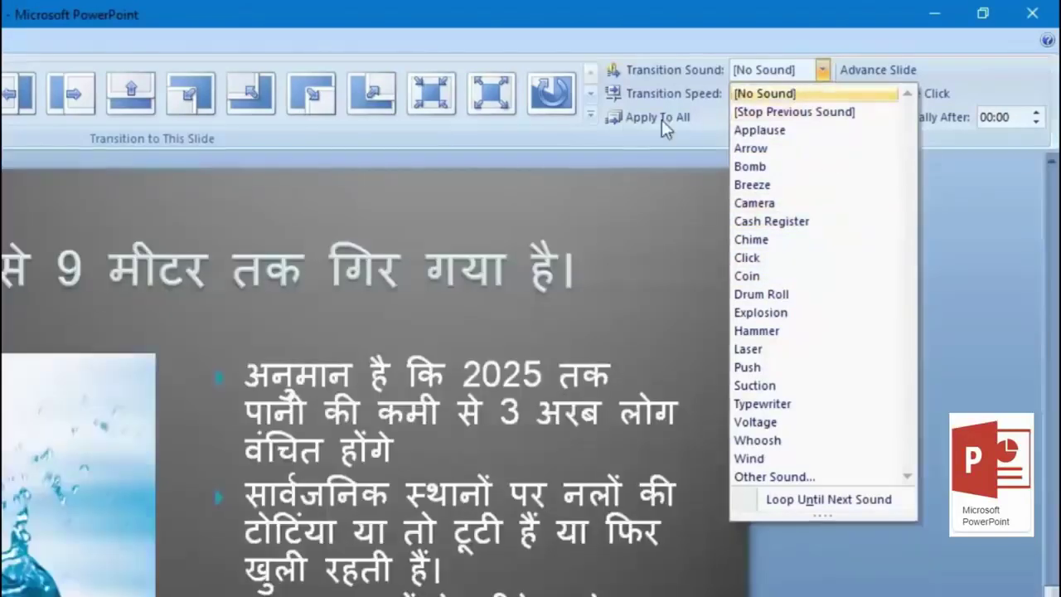
Step: Leave the transition sound unchanged and set the transition speed to Medium
{"action": "left_click", "coordinate": [744, 24]}
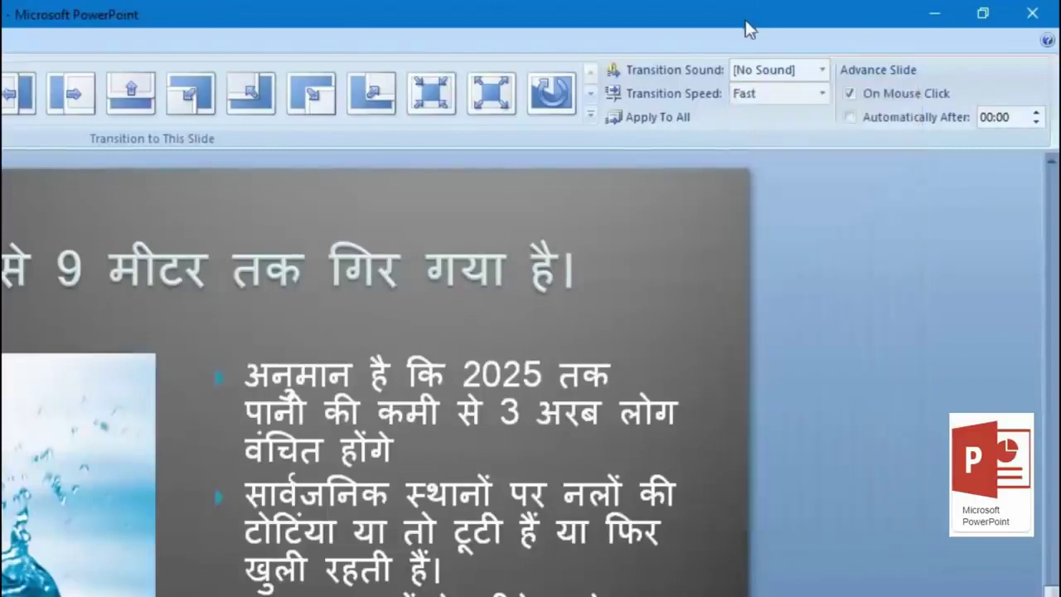
{"action": "left_click", "coordinate": [775, 106]}
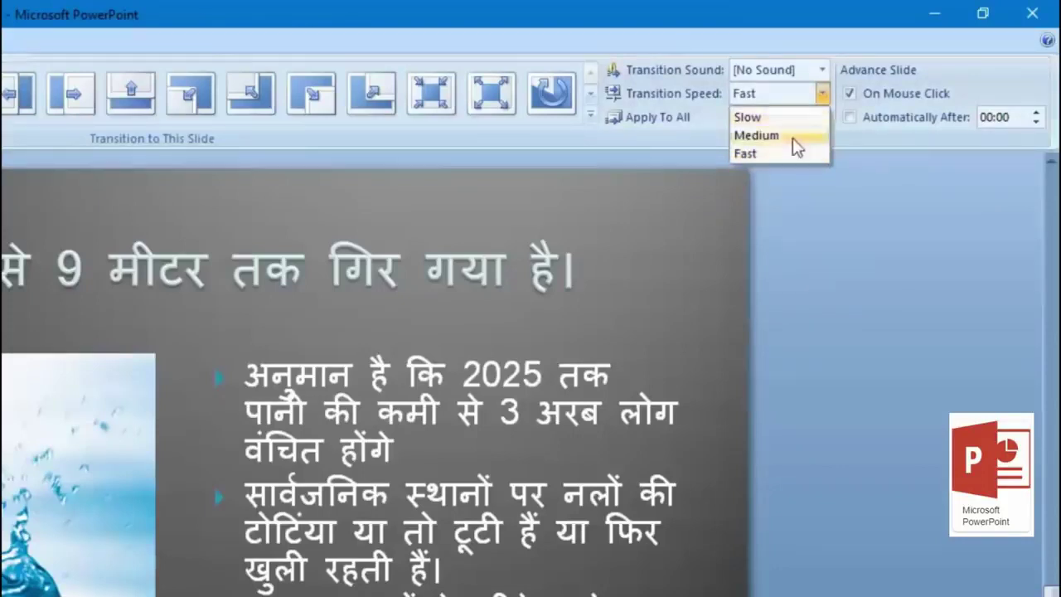
{"action": "left_click", "coordinate": [792, 138]}
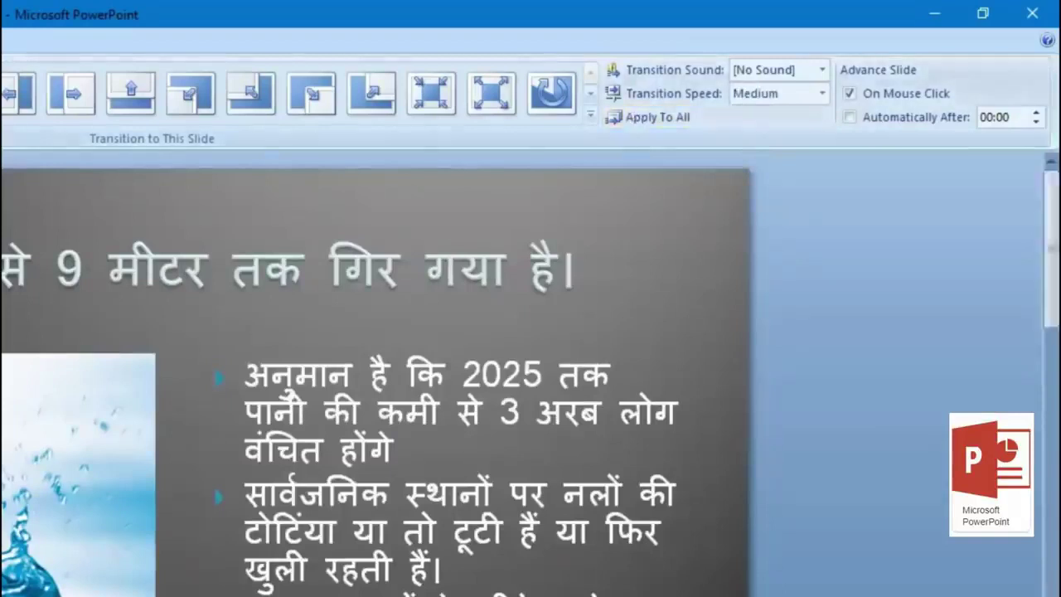
Step: Preview the slide show from the title slide, then exit it when it ends
{"action": "key", "text": "ctrl+Home"}
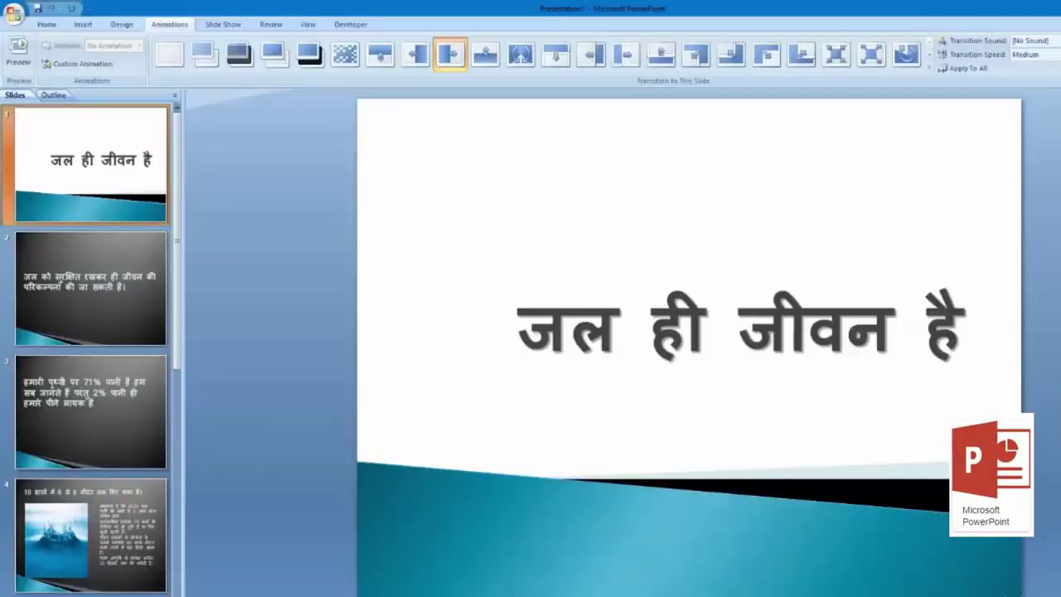
{"action": "key", "text": "F5"}
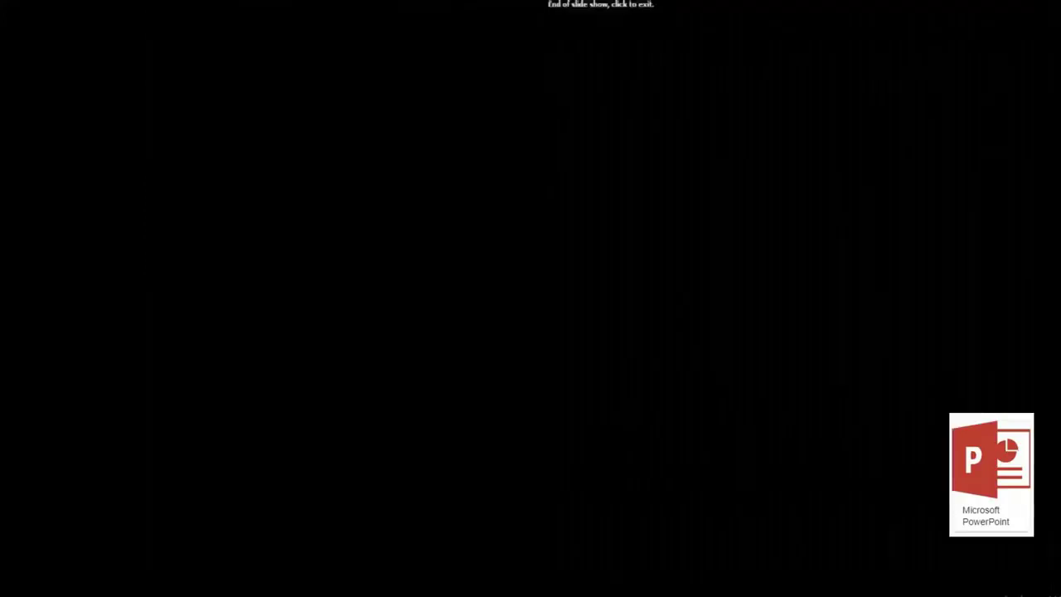
{"action": "left_click", "coordinate": [934, 459]}
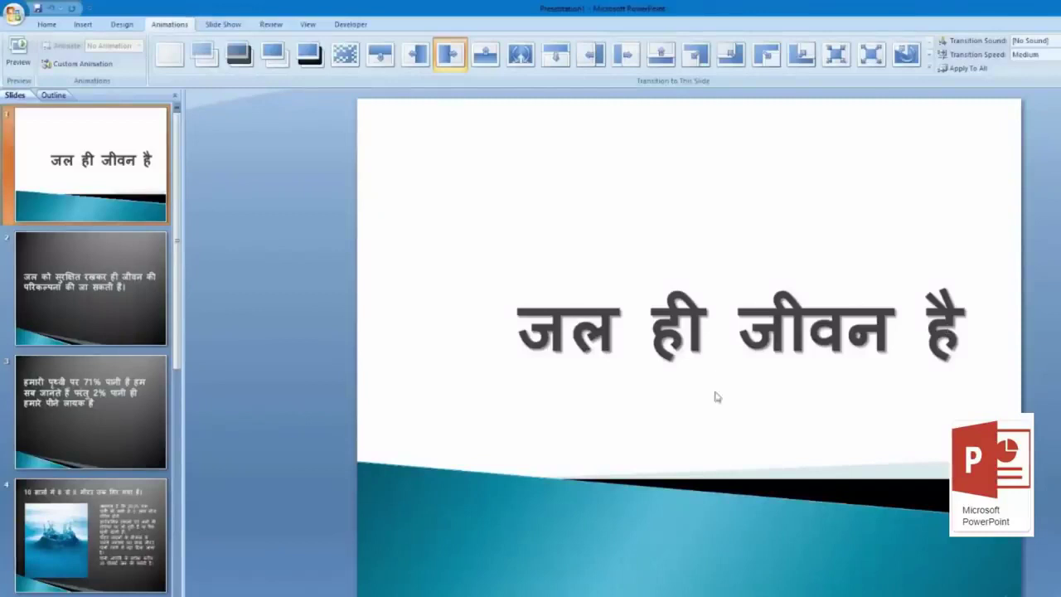
Step: Add a Fly In entrance effect to the title 'जल ही जीवन है' from the Custom Animation pane
{"action": "left_click", "coordinate": [762, 305]}
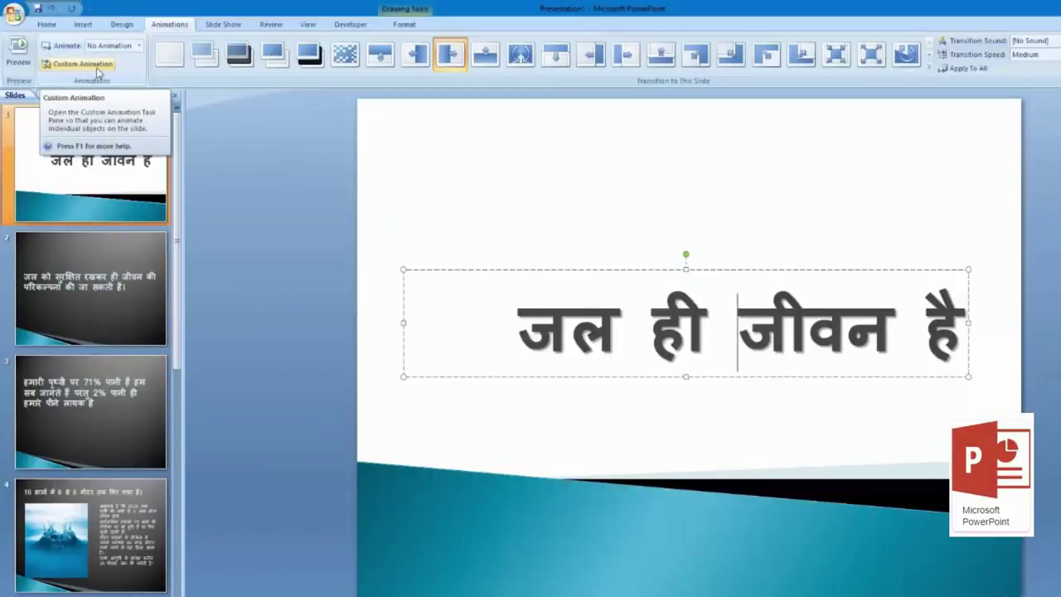
{"action": "left_click", "coordinate": [97, 73]}
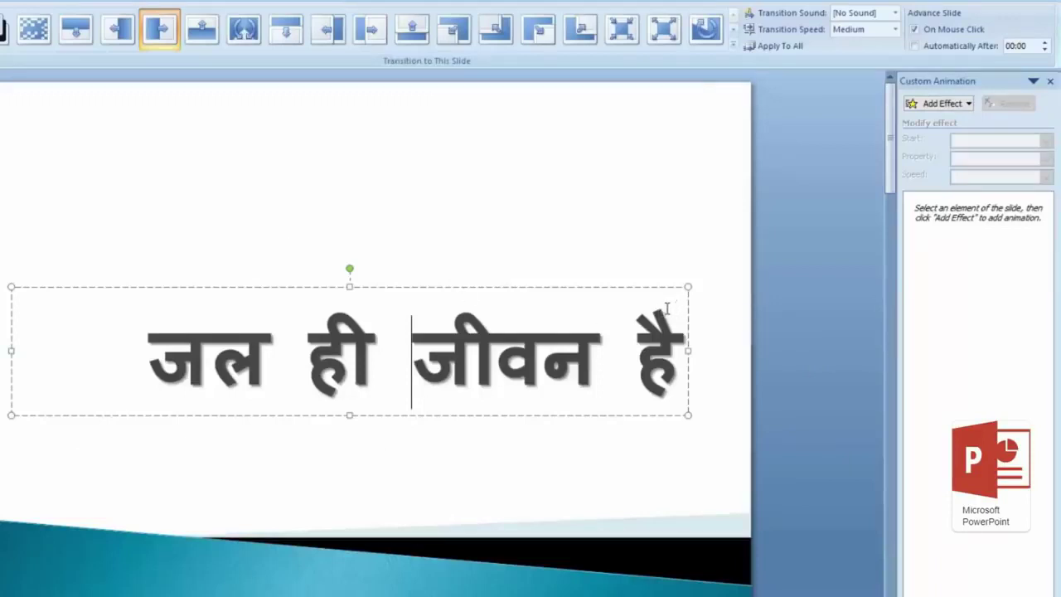
{"action": "left_click", "coordinate": [939, 105]}
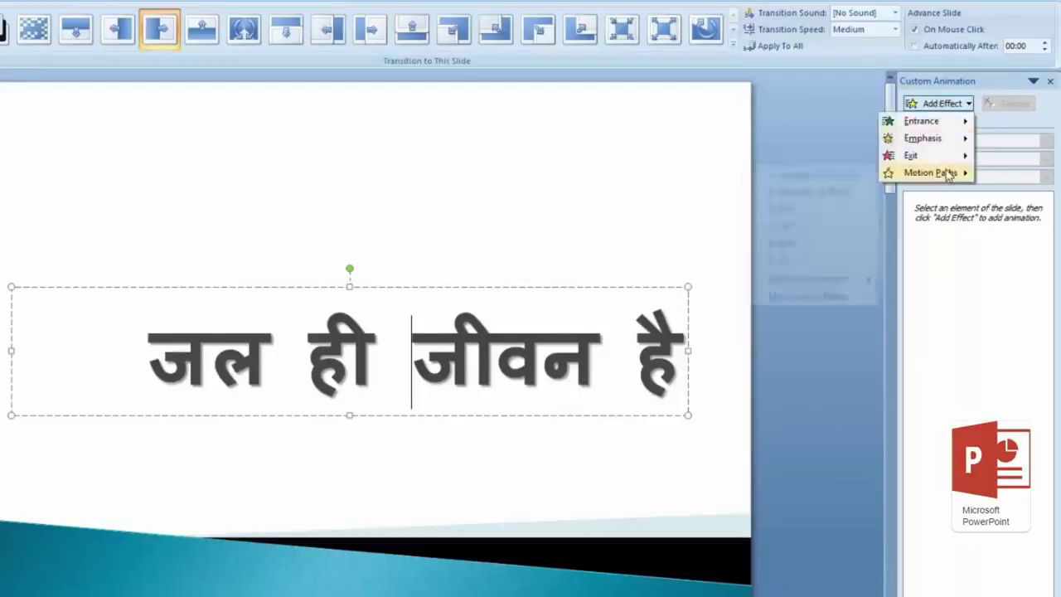
{"action": "mouse_move", "coordinate": [948, 174]}
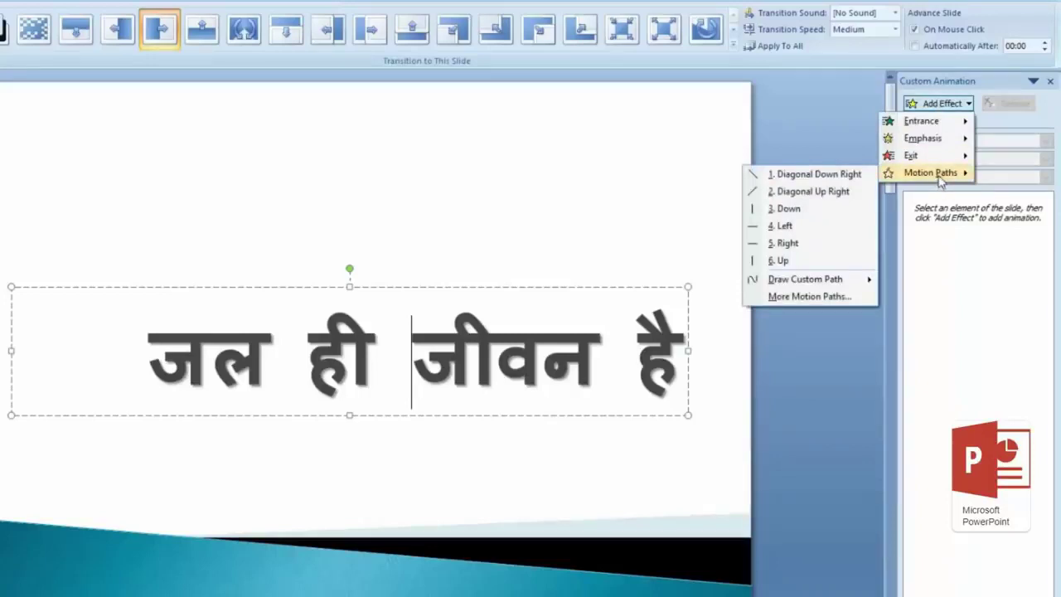
{"action": "mouse_move", "coordinate": [932, 126]}
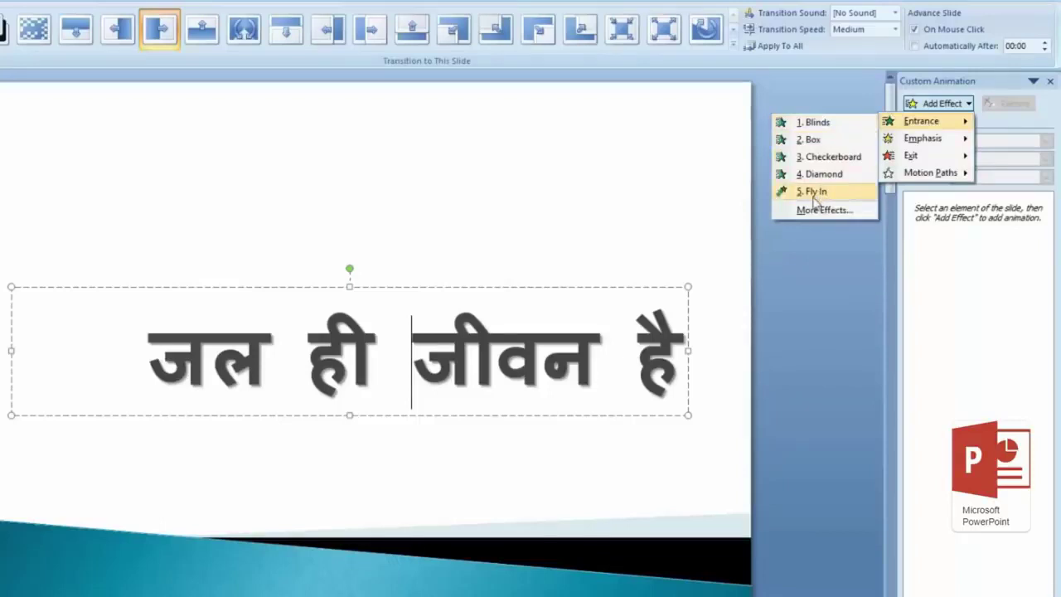
{"action": "left_click", "coordinate": [815, 196]}
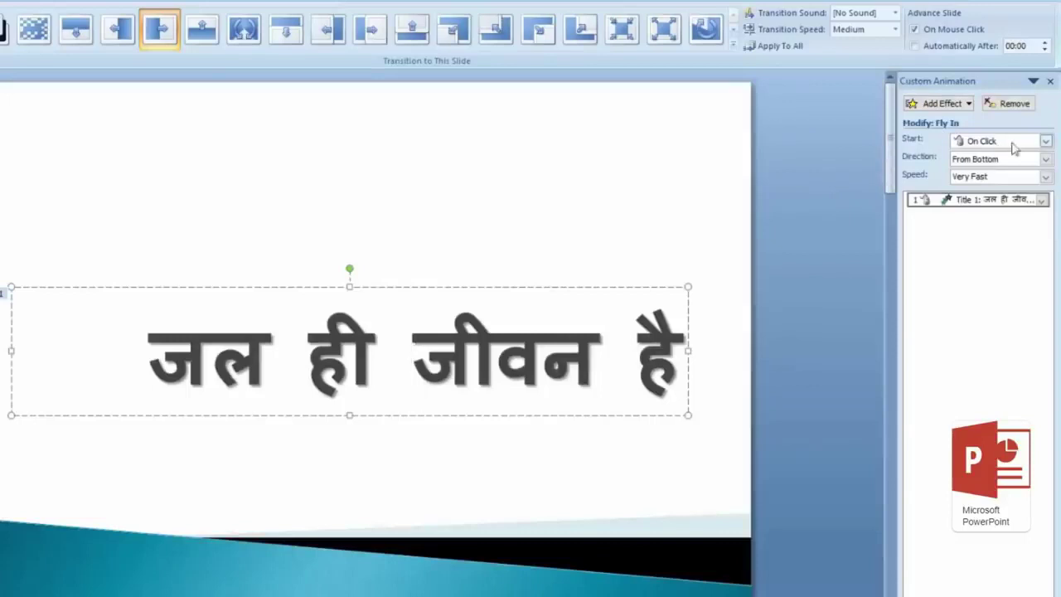
Step: Try the Fly In directions From Top and From Bottom, then settle on From Right
{"action": "left_click", "coordinate": [1045, 142]}
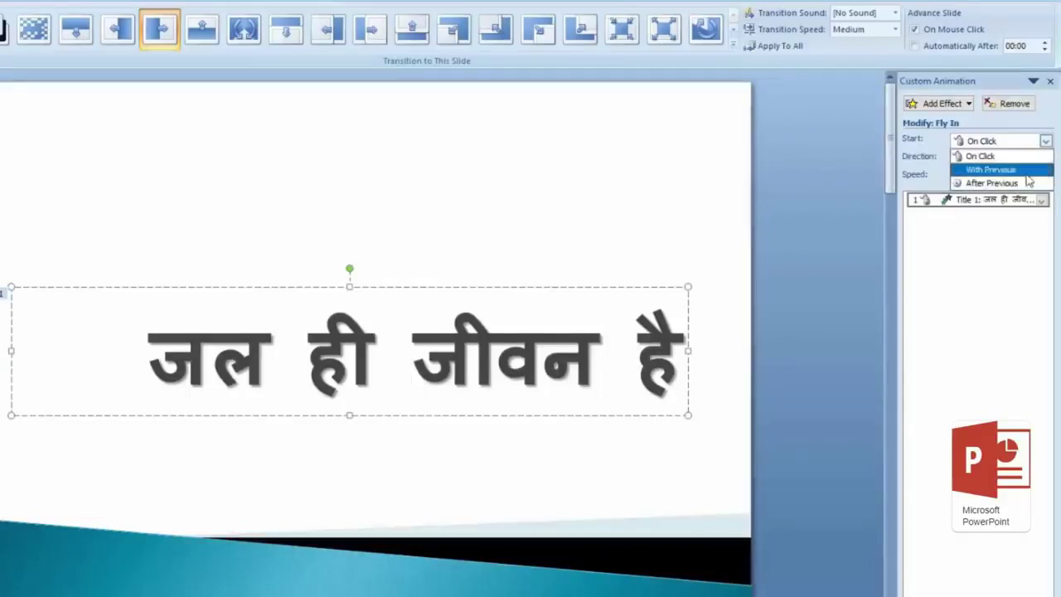
{"action": "left_click", "coordinate": [910, 160]}
{"action": "left_click", "coordinate": [1045, 159]}
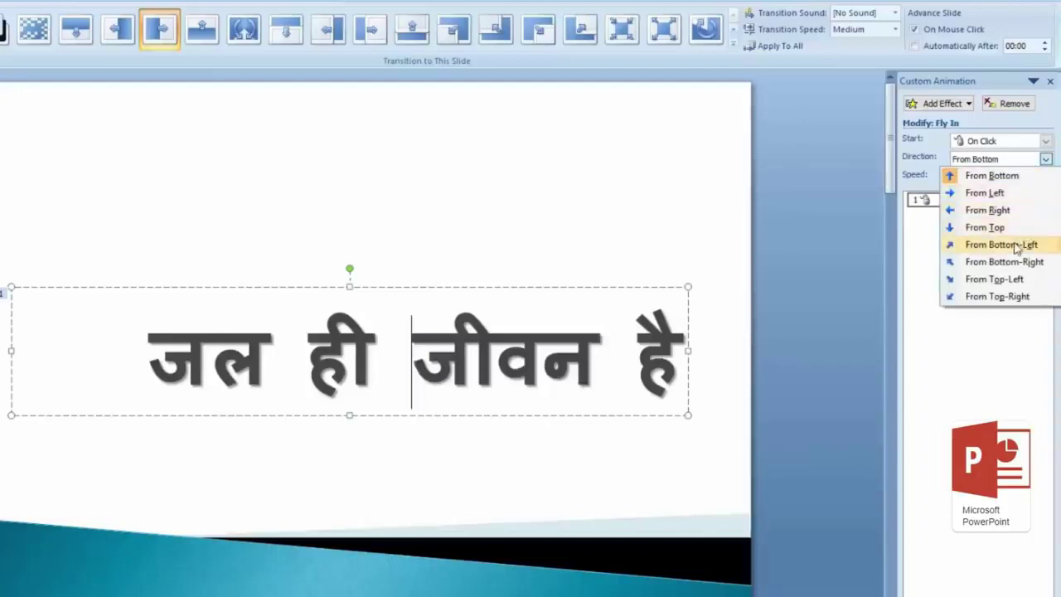
{"action": "left_click", "coordinate": [985, 227]}
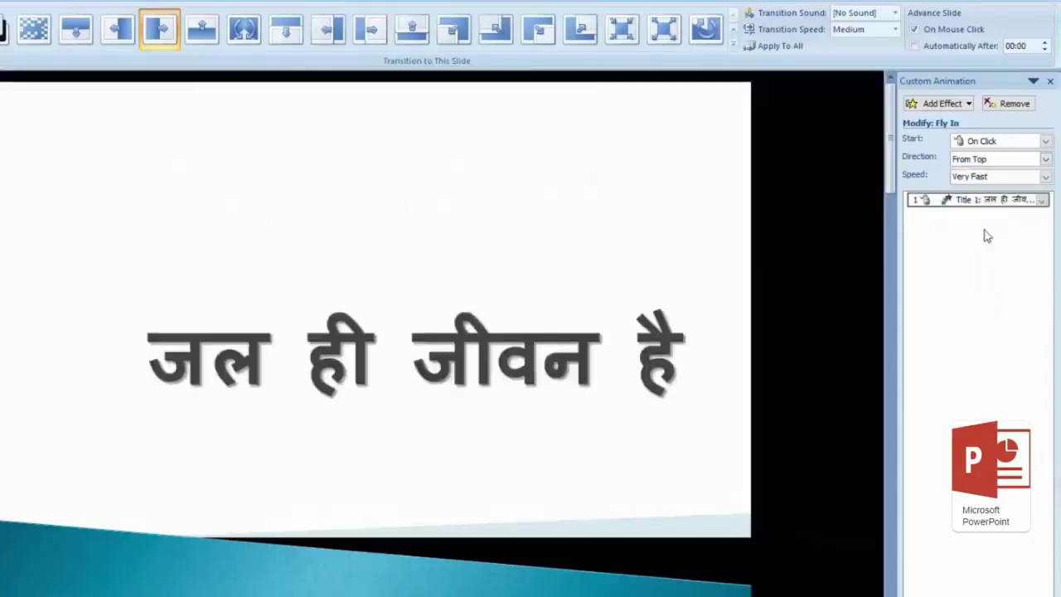
{"action": "left_click", "coordinate": [969, 161]}
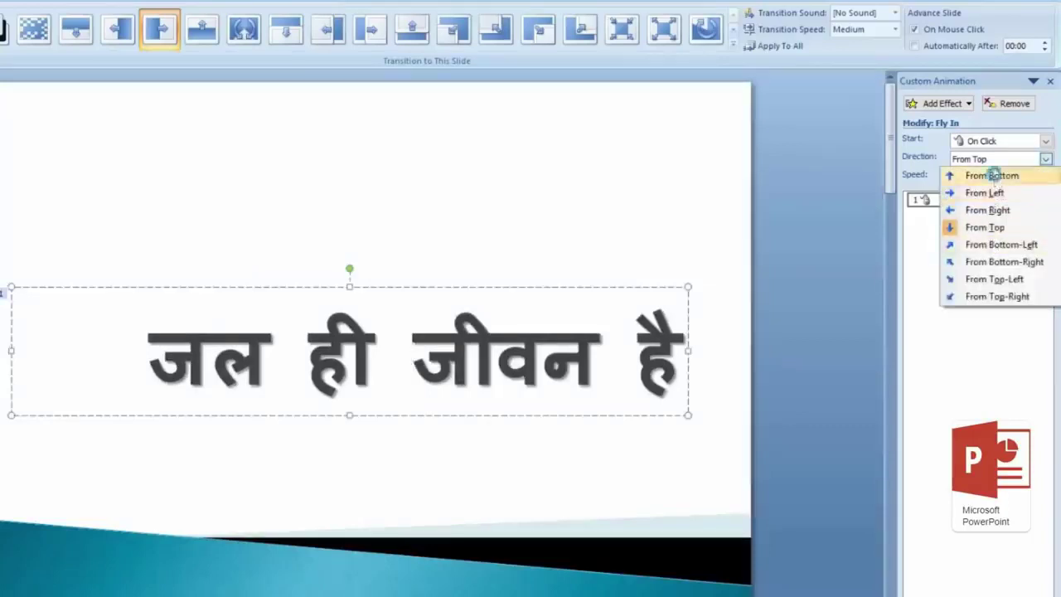
{"action": "left_click", "coordinate": [994, 174]}
{"action": "left_click", "coordinate": [996, 162]}
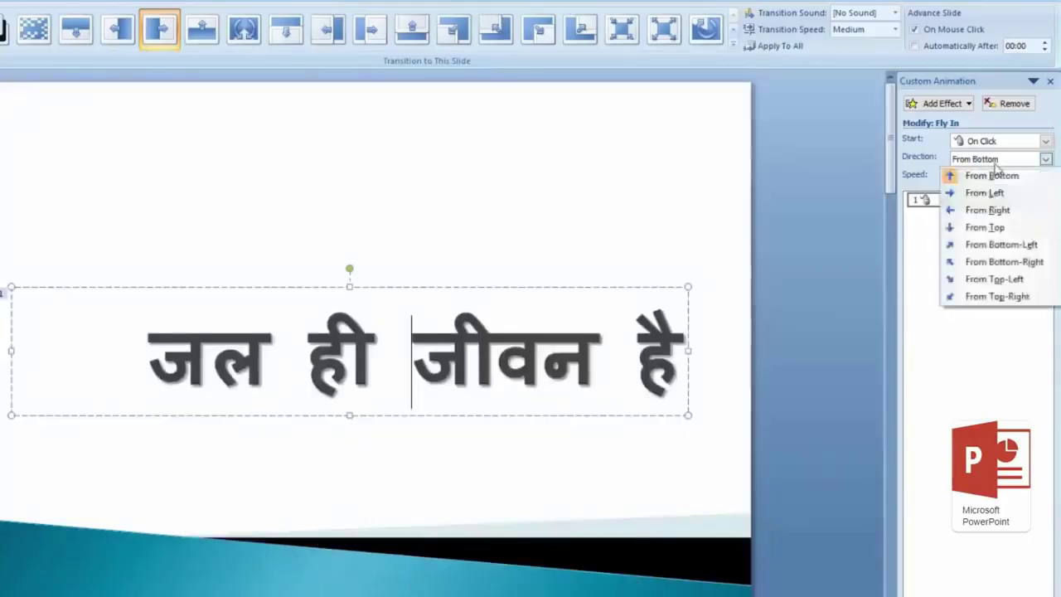
{"action": "left_click", "coordinate": [986, 210]}
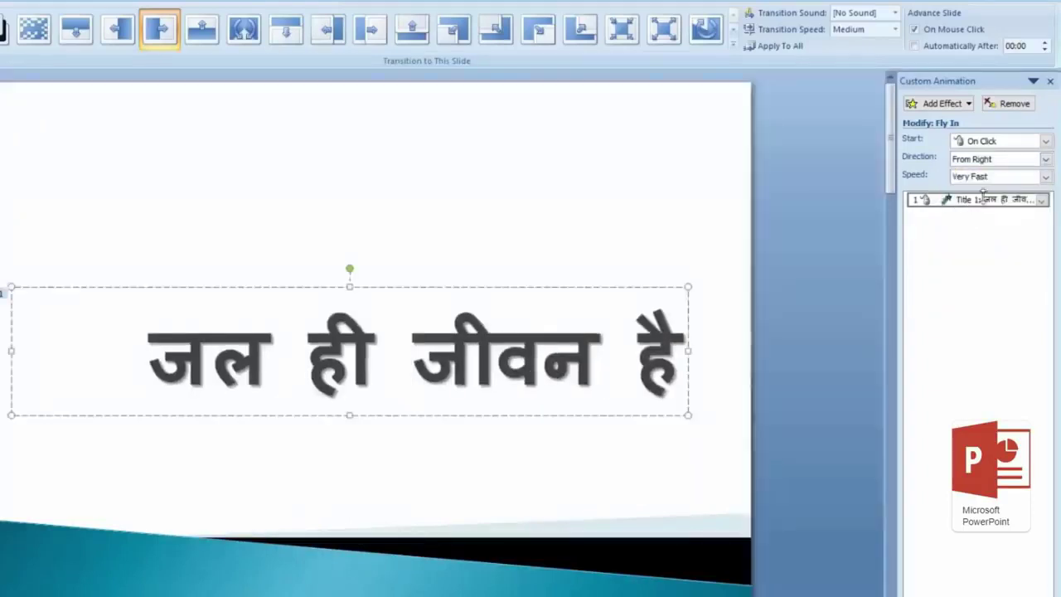
Step: Try the Fly In at Very Slow speed, then return it to Very Fast
{"action": "left_click", "coordinate": [1011, 177]}
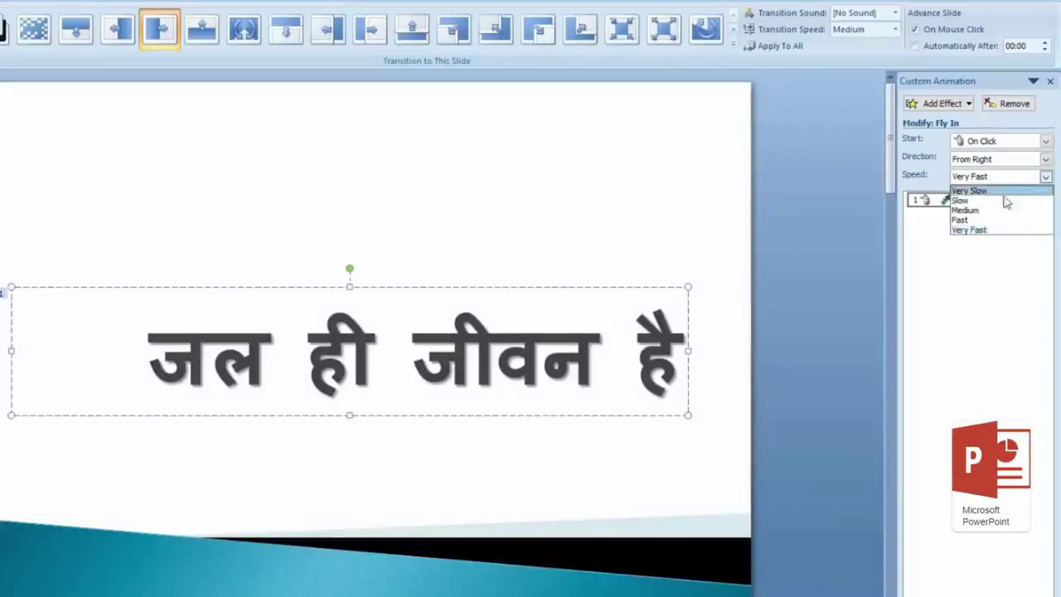
{"action": "left_click", "coordinate": [1007, 191]}
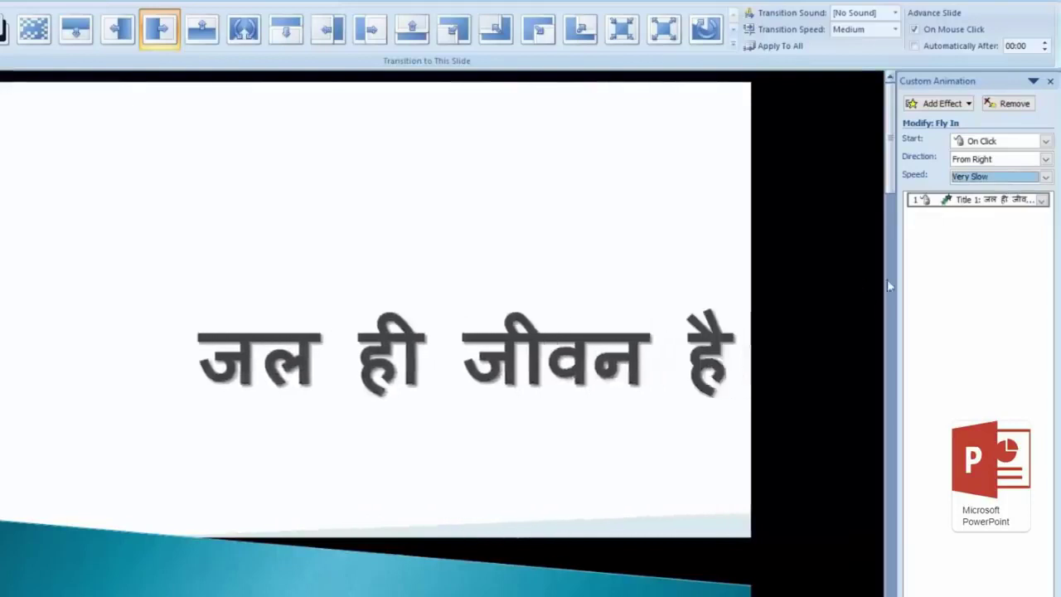
{"action": "left_click", "coordinate": [1045, 176]}
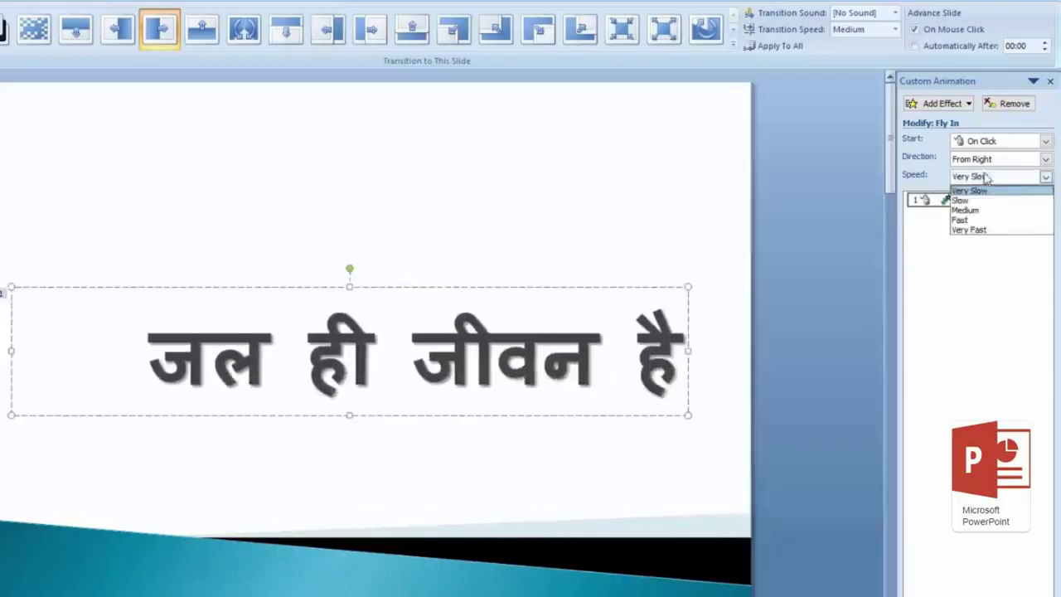
{"action": "left_click", "coordinate": [992, 230]}
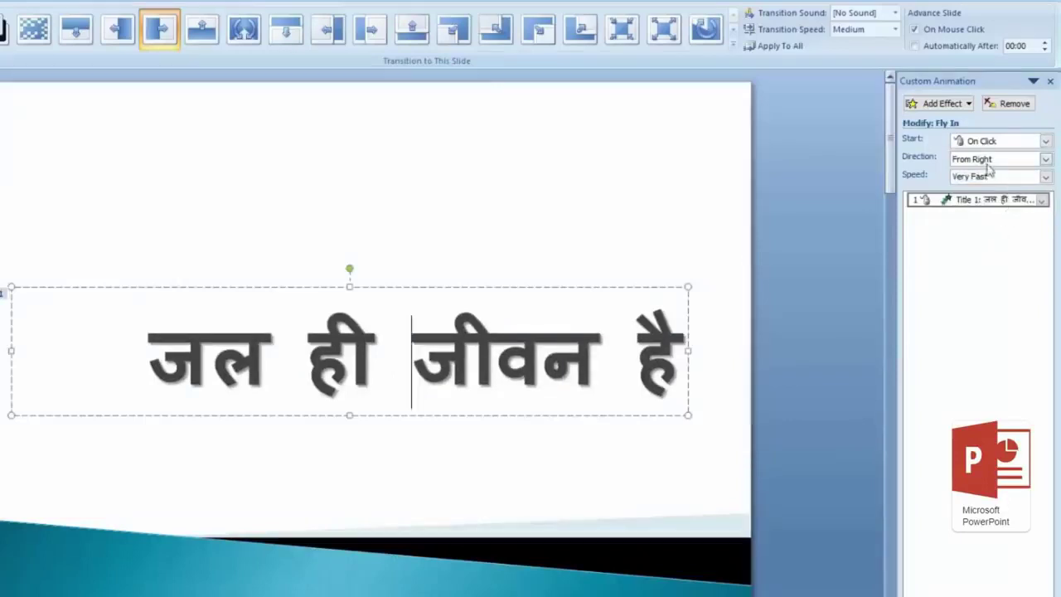
Step: Confirm the animation stays On Click, From Right, Very Fast
{"action": "left_click", "coordinate": [991, 142]}
{"action": "left_click", "coordinate": [1005, 142]}
{"action": "left_click", "coordinate": [1005, 159]}
{"action": "left_click", "coordinate": [1003, 161]}
{"action": "left_click", "coordinate": [999, 177]}
{"action": "left_click", "coordinate": [965, 229]}
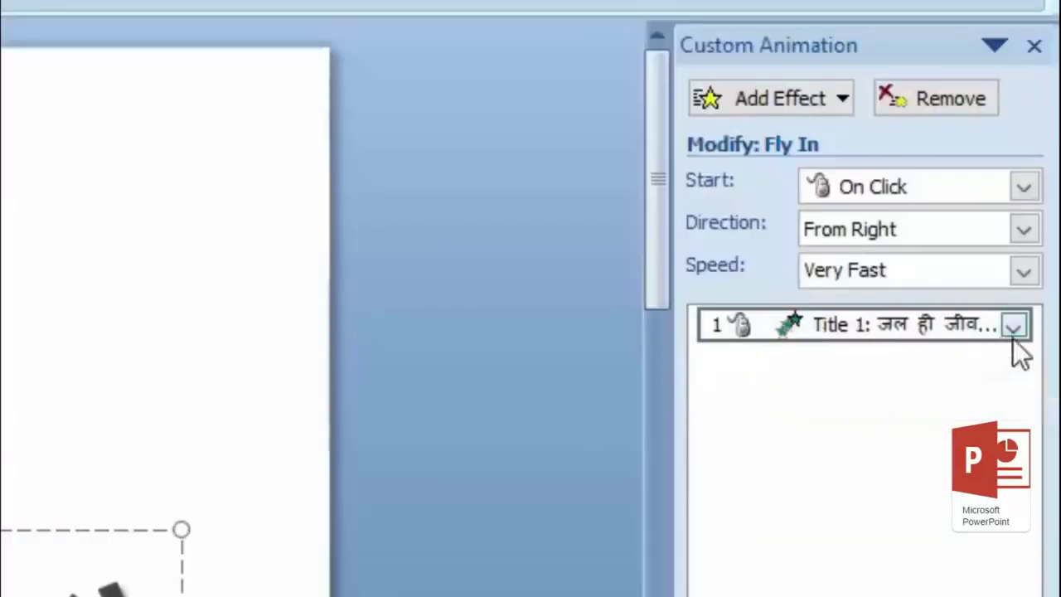
Step: In the title animation's Effect Options, turn on Smooth start and Smooth end
{"action": "left_click", "coordinate": [1013, 329]}
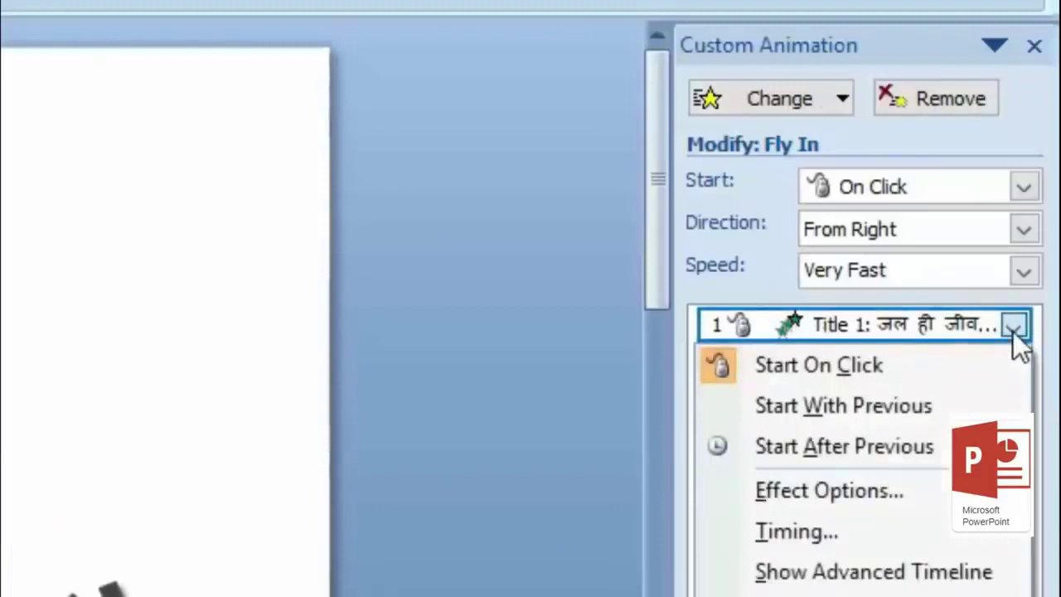
{"action": "left_click", "coordinate": [908, 499]}
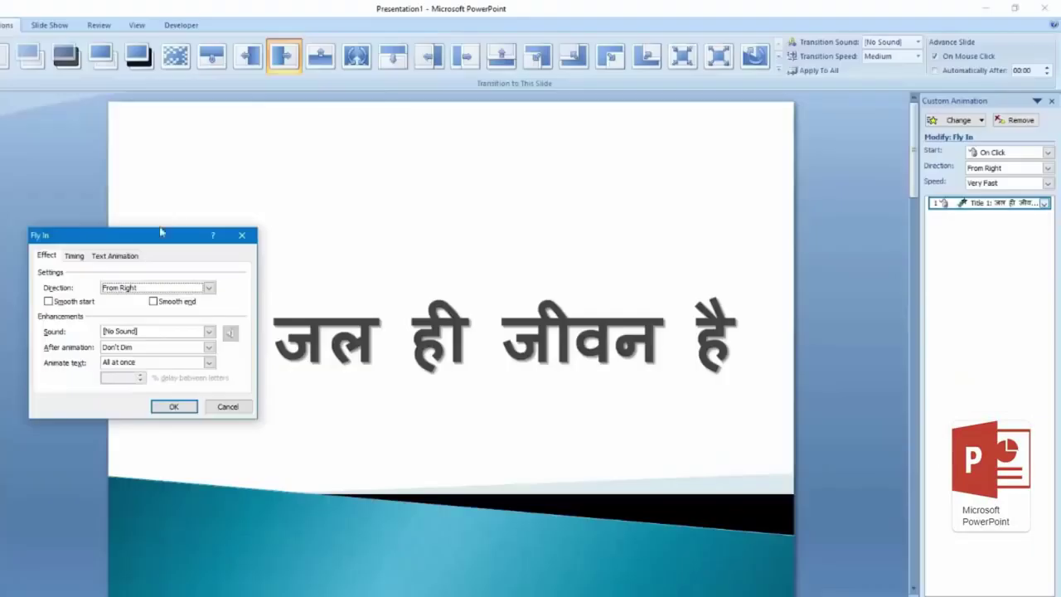
{"action": "left_click_drag", "start_coordinate": [163, 232], "coordinate": [166, 105]}
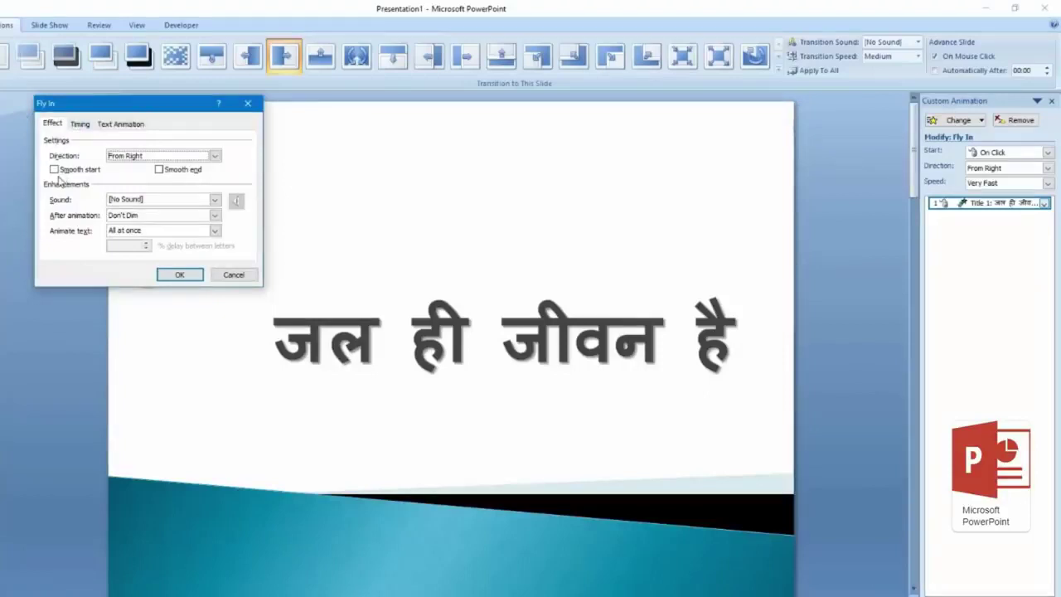
{"action": "left_click", "coordinate": [54, 169]}
{"action": "left_click", "coordinate": [159, 170]}
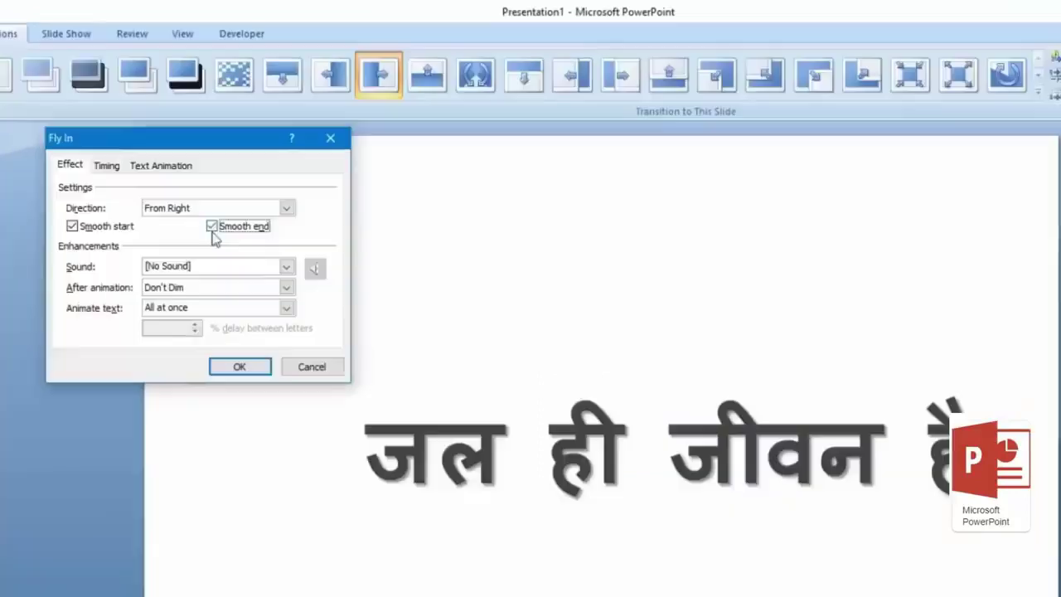
Step: Keep the animation silent, dim the title to red afterward, and animate the text by word
{"action": "left_click", "coordinate": [204, 270]}
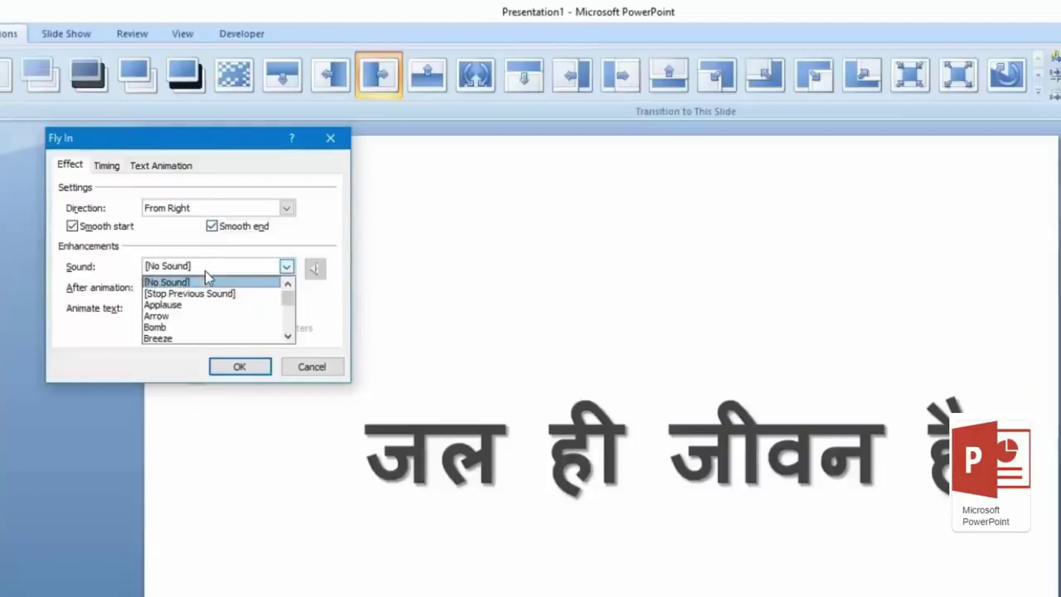
{"action": "left_click", "coordinate": [332, 314]}
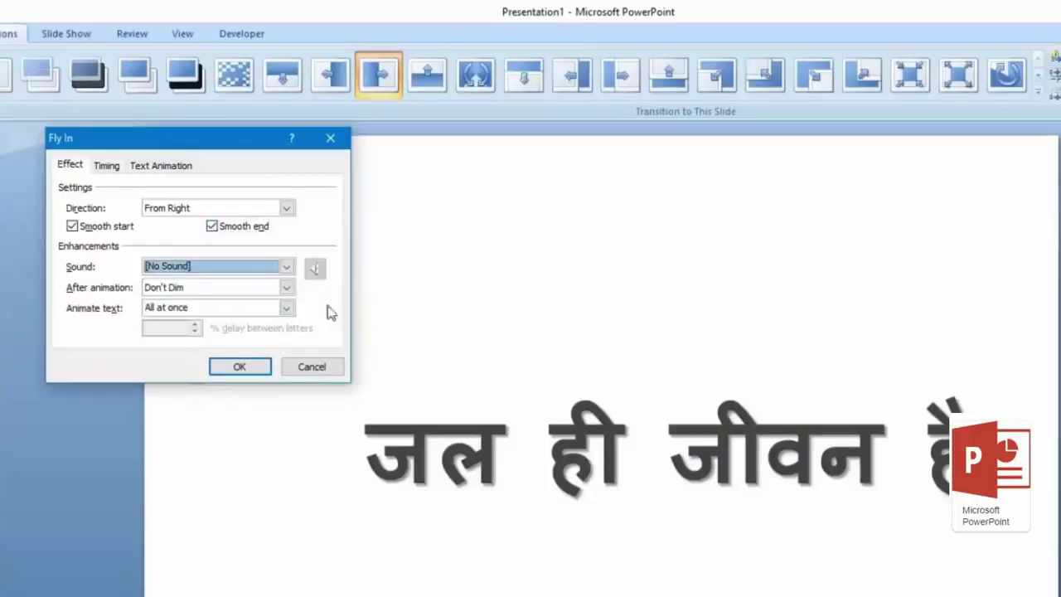
{"action": "left_click", "coordinate": [217, 289]}
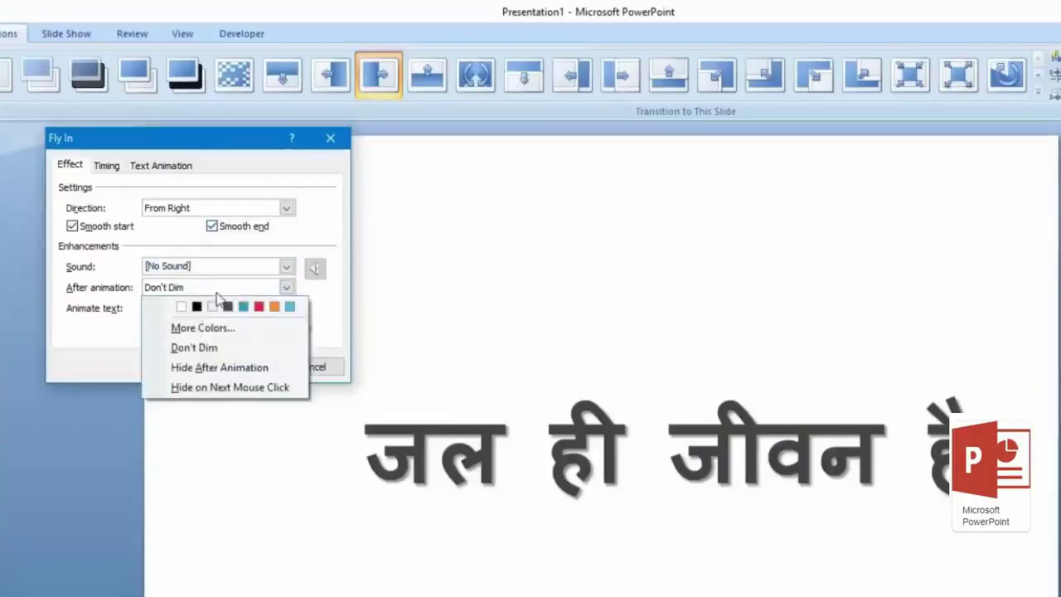
{"action": "left_click", "coordinate": [259, 306]}
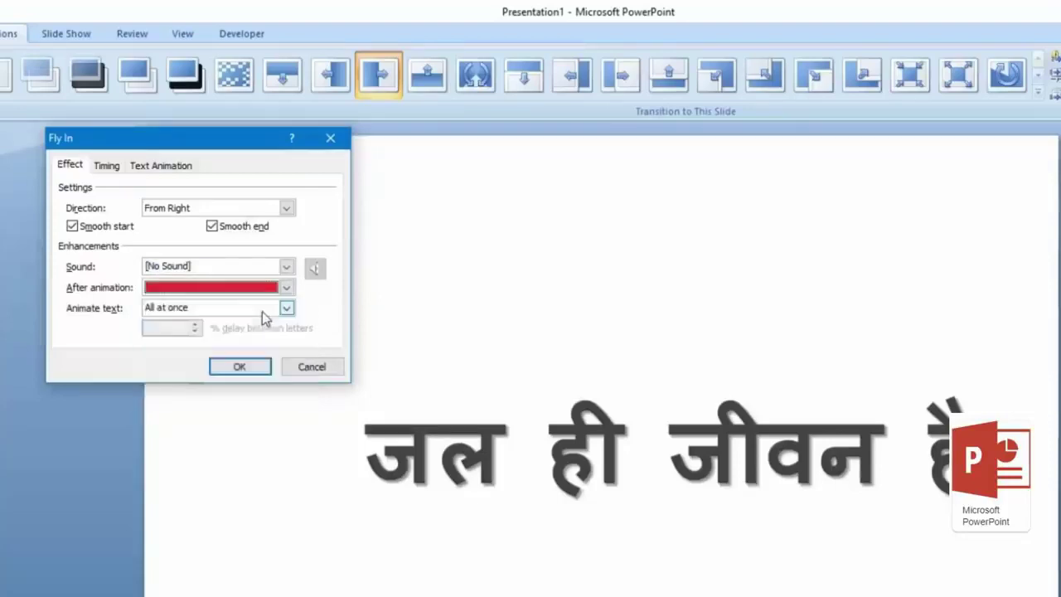
{"action": "left_click", "coordinate": [247, 371]}
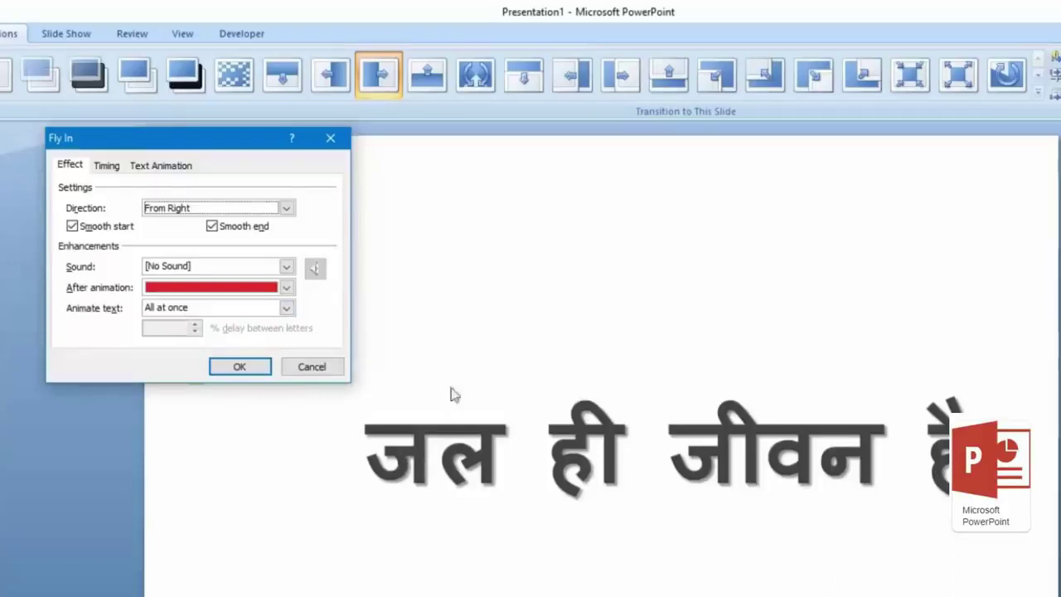
{"action": "left_click", "coordinate": [286, 308]}
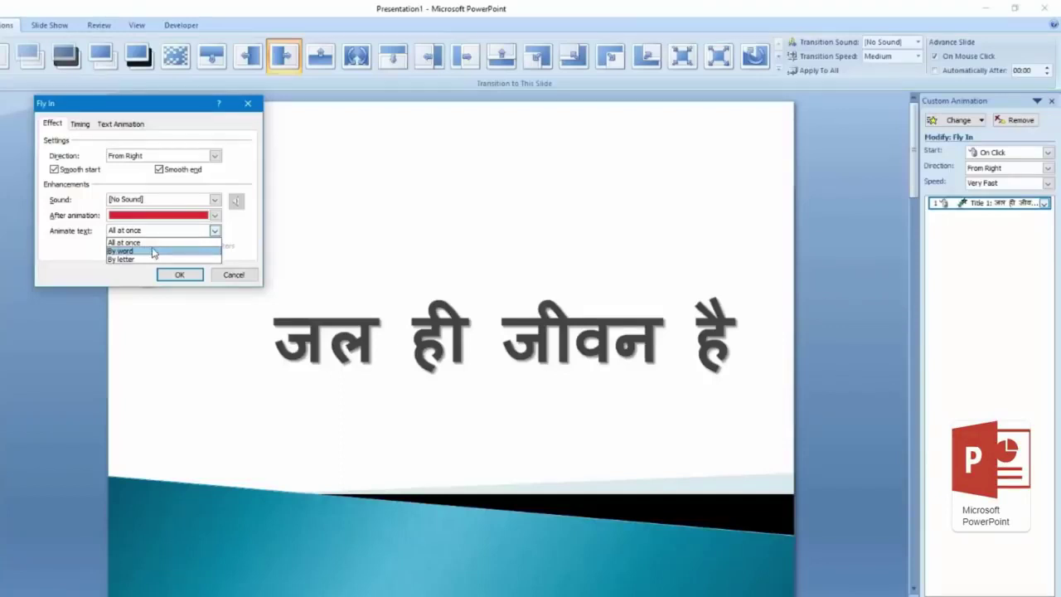
{"action": "left_click", "coordinate": [153, 251]}
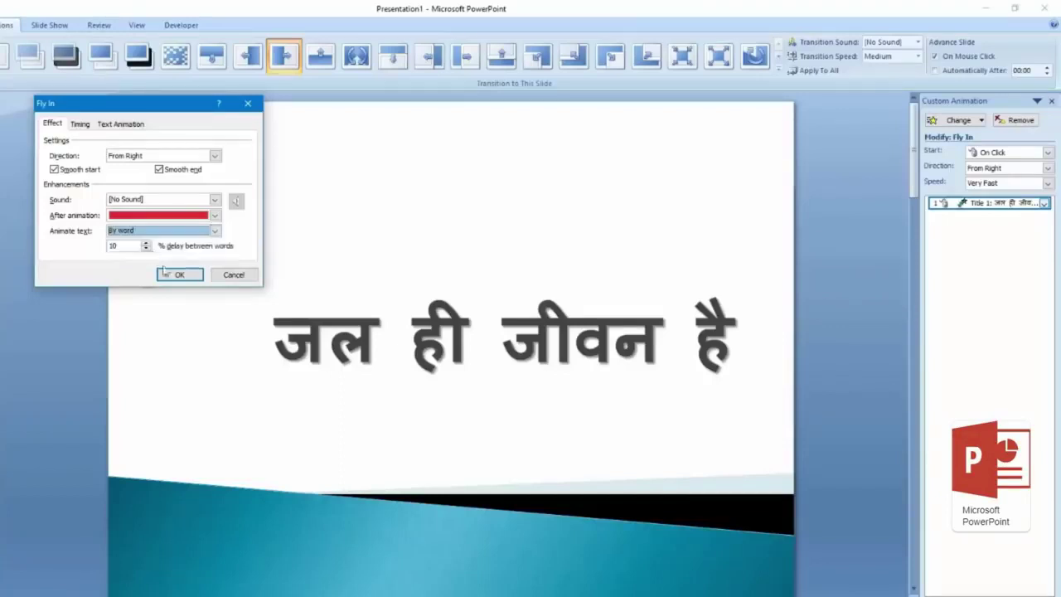
{"action": "left_click", "coordinate": [176, 275]}
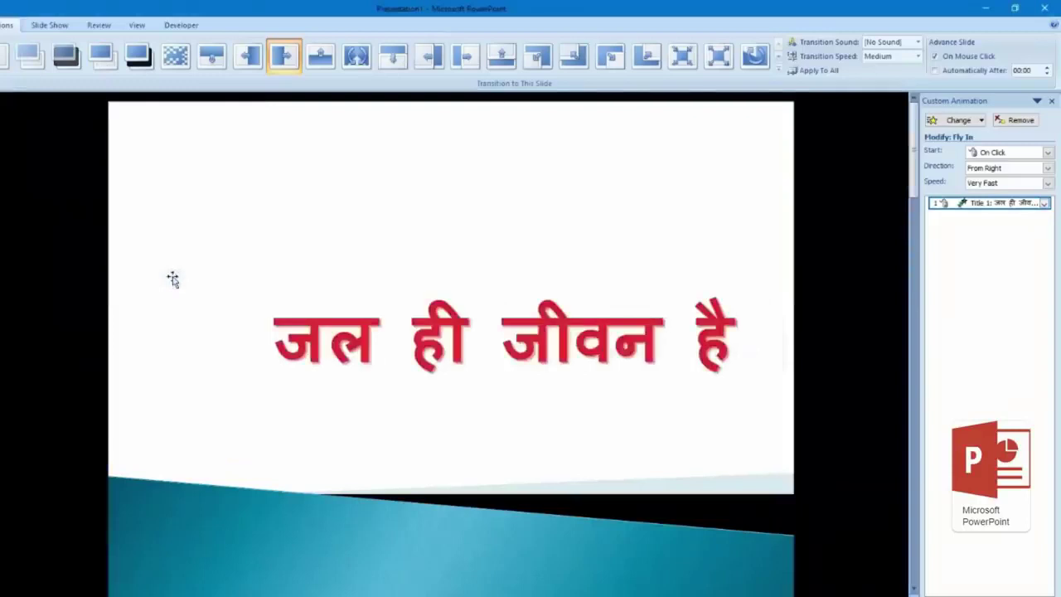
Step: Try the title animation at Slow, then at Very Slow speed
{"action": "left_click", "coordinate": [1019, 184]}
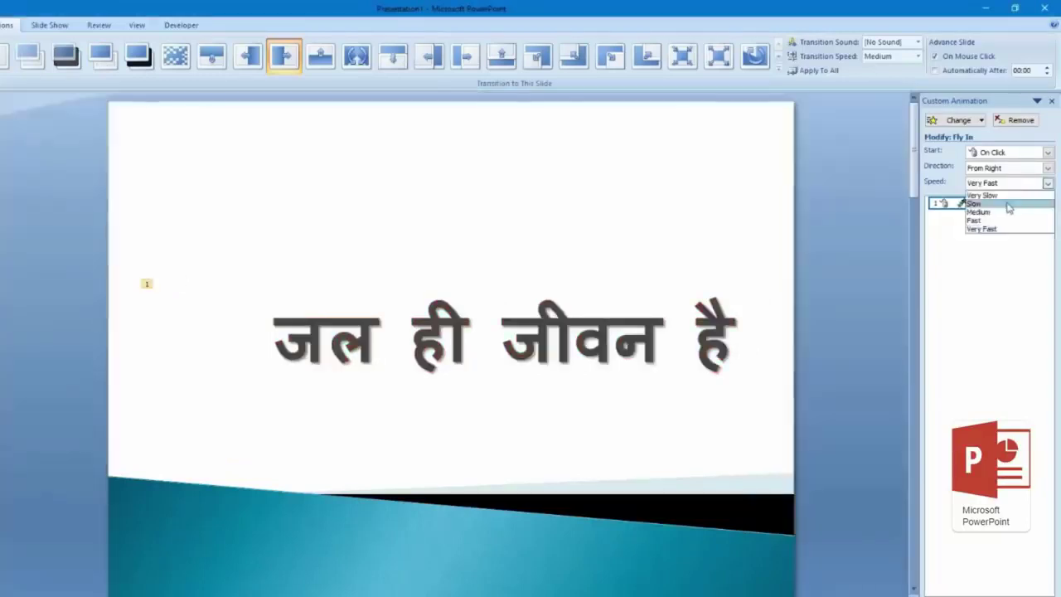
{"action": "left_click", "coordinate": [1009, 204]}
{"action": "left_click", "coordinate": [1002, 183]}
{"action": "left_click", "coordinate": [995, 194]}
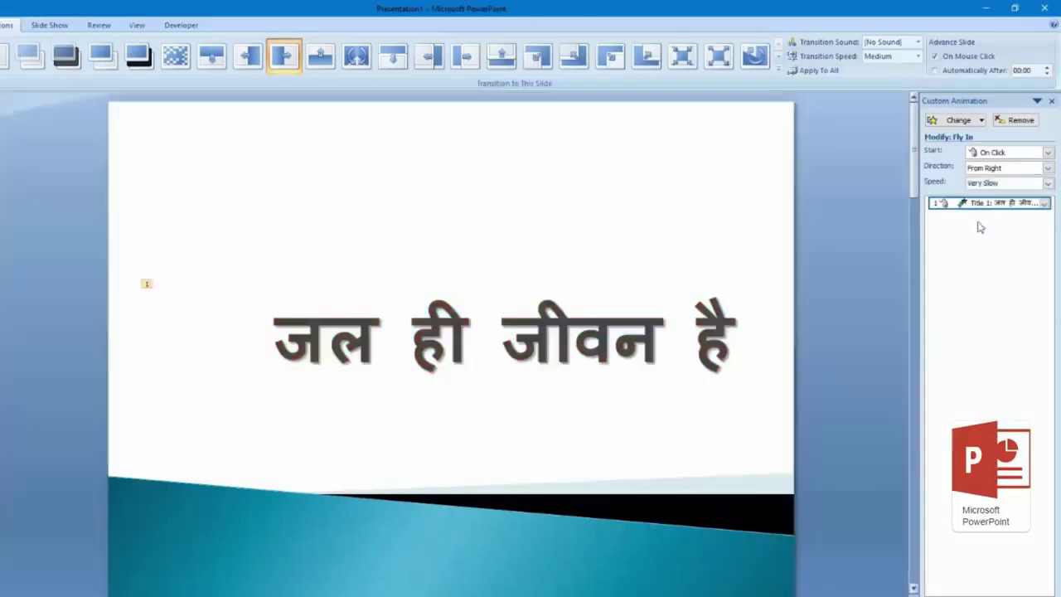
Step: Animate the title by letter with 100% delay between letters, at Medium speed
{"action": "left_click", "coordinate": [1044, 203]}
{"action": "left_click", "coordinate": [976, 263]}
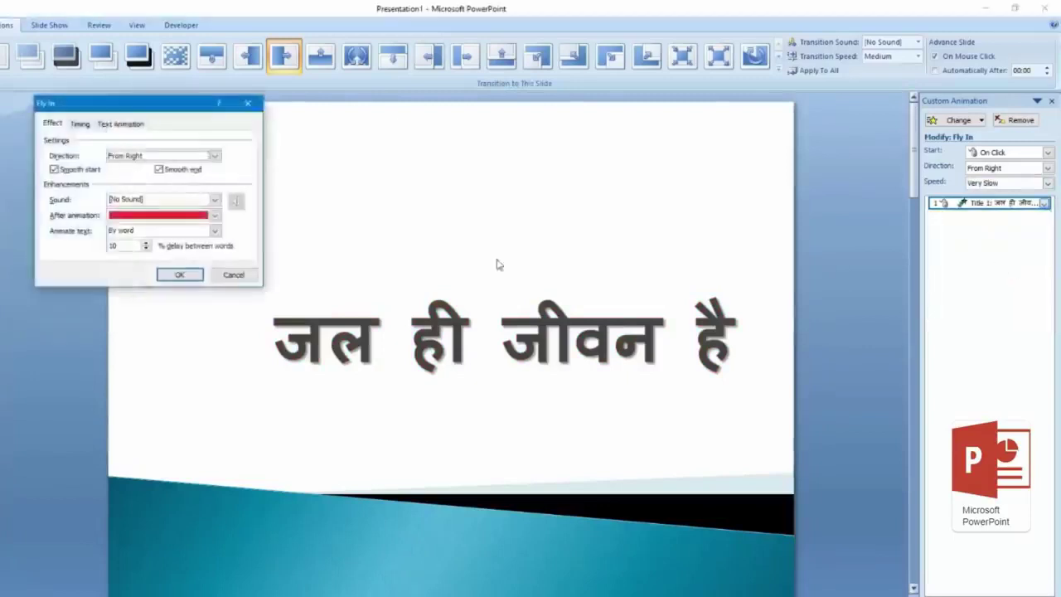
{"action": "left_click", "coordinate": [215, 232]}
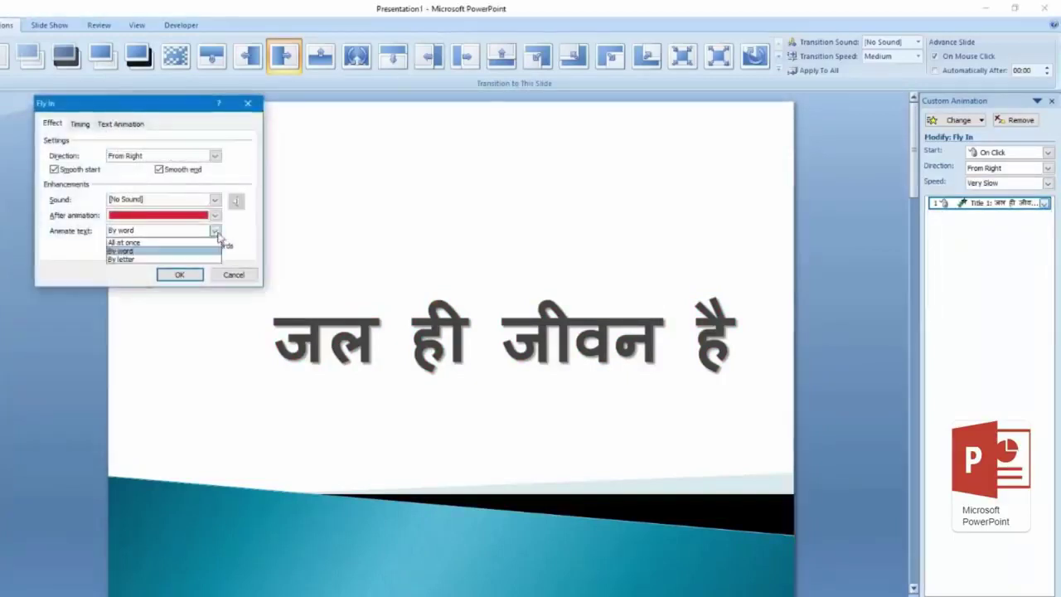
{"action": "left_click", "coordinate": [184, 257]}
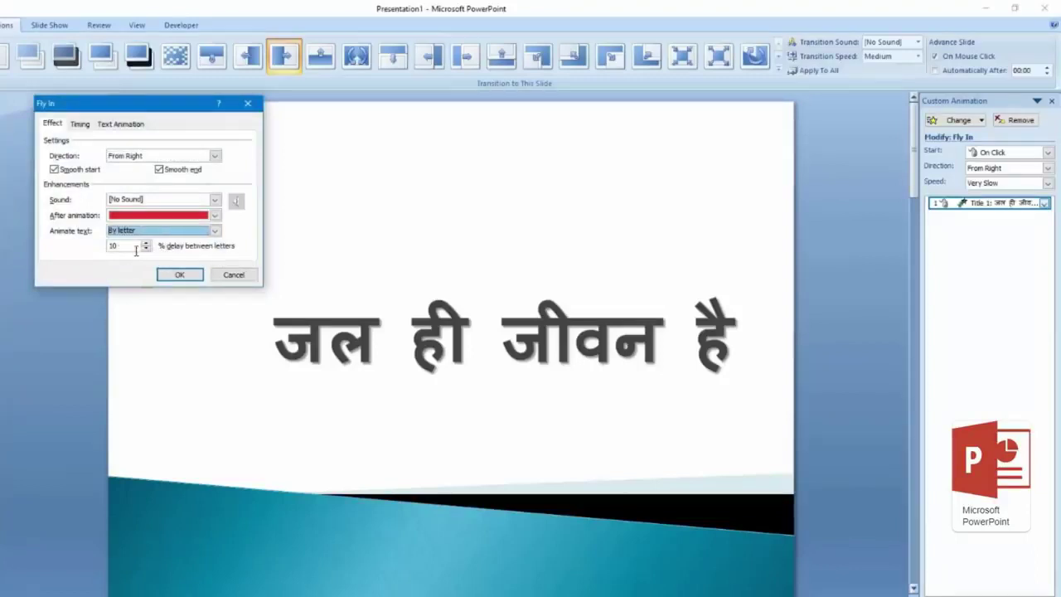
{"action": "left_click", "coordinate": [127, 246]}
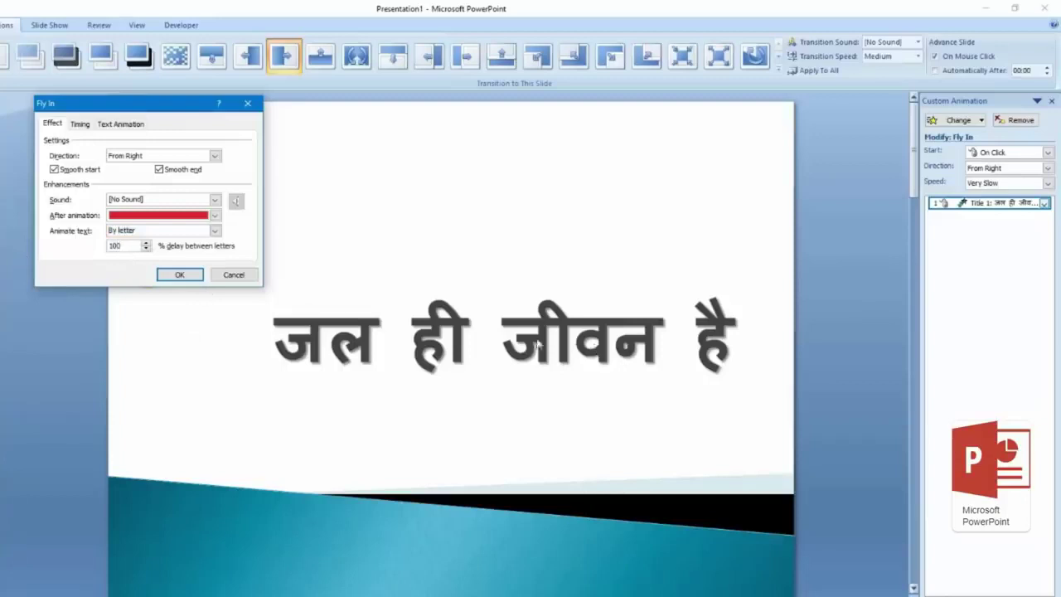
{"action": "left_click", "coordinate": [182, 277]}
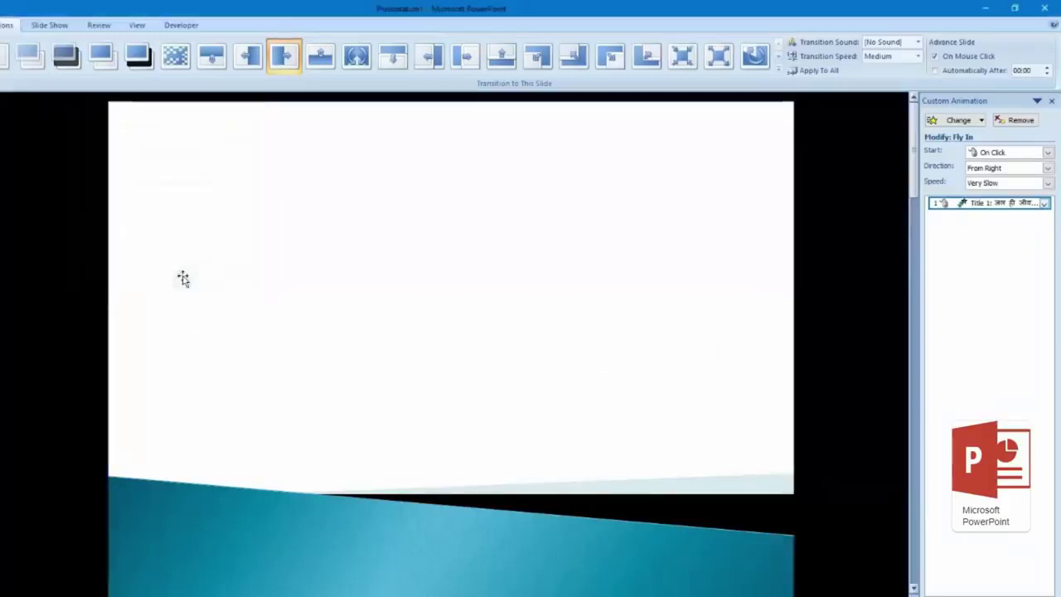
{"action": "left_click", "coordinate": [988, 184]}
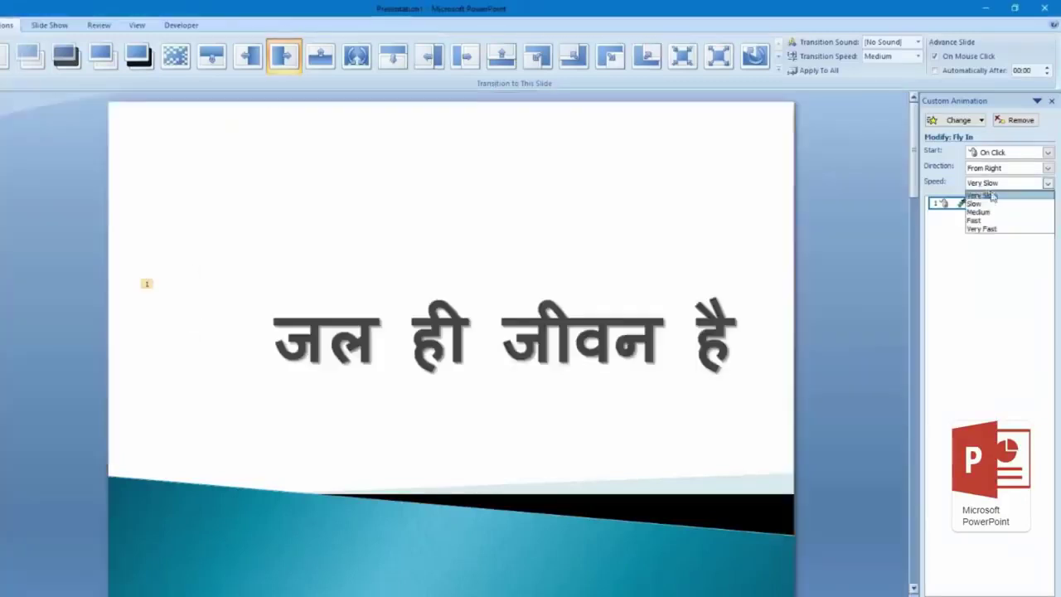
{"action": "left_click", "coordinate": [986, 212]}
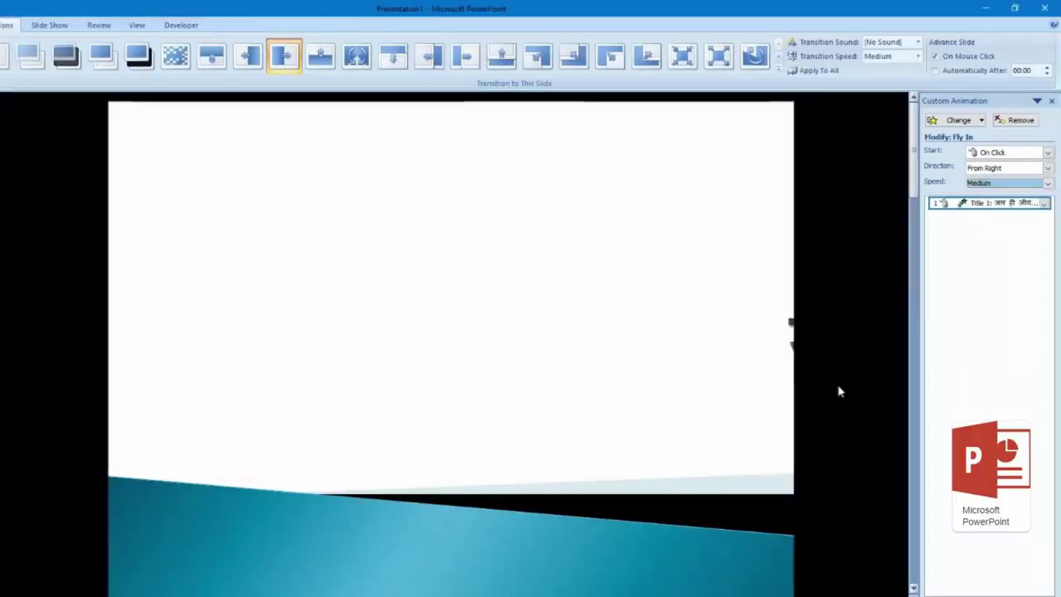
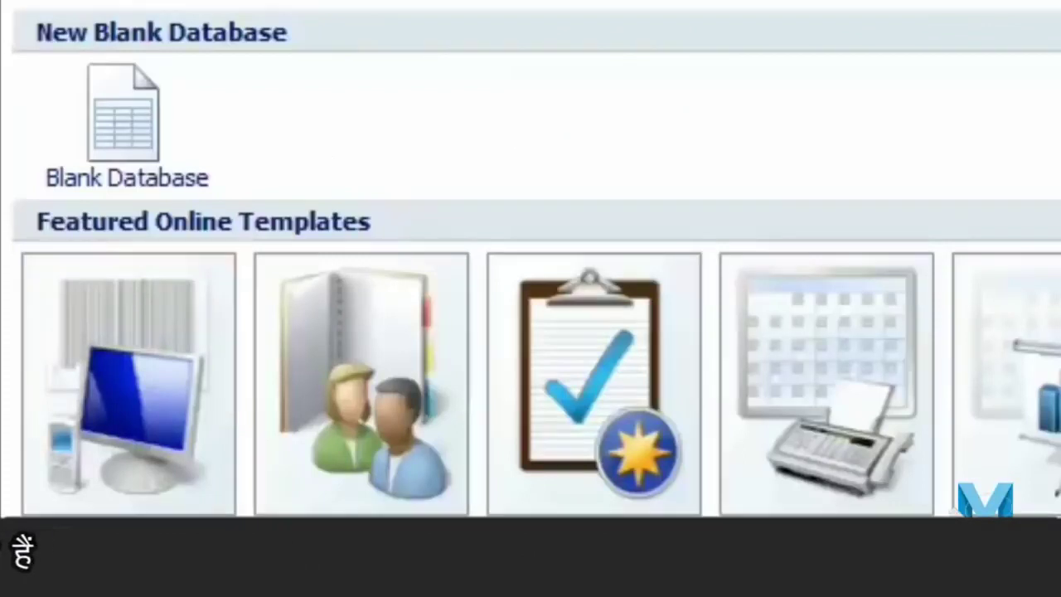
Step: Start a blank database, rename it mbg, set the Desktop as its location, and create it
{"action": "left_click", "coordinate": [153, 100]}
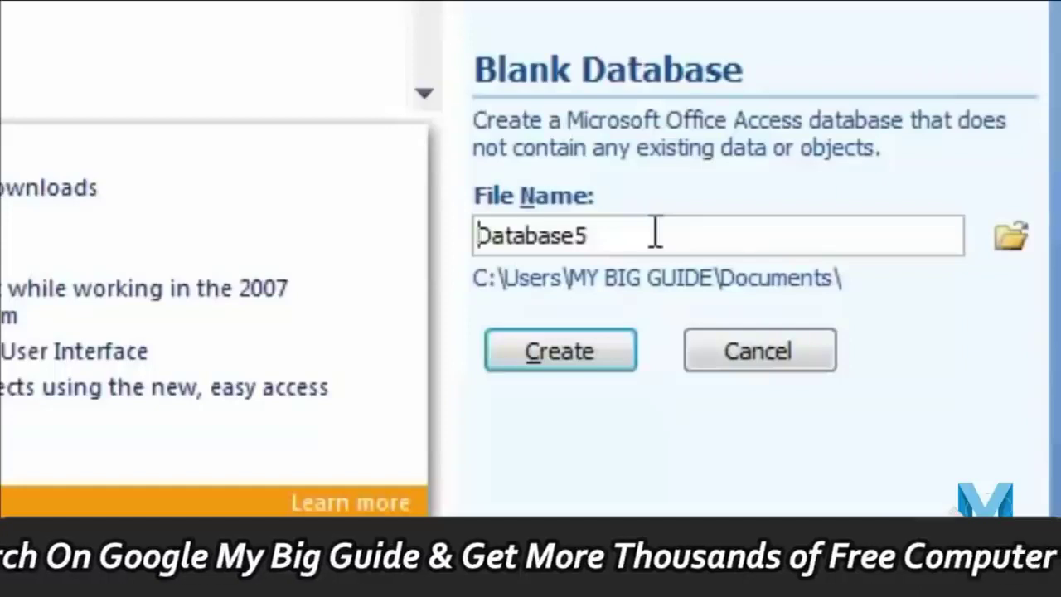
{"action": "left_click_drag", "start_coordinate": [654, 234], "coordinate": [286, 249]}
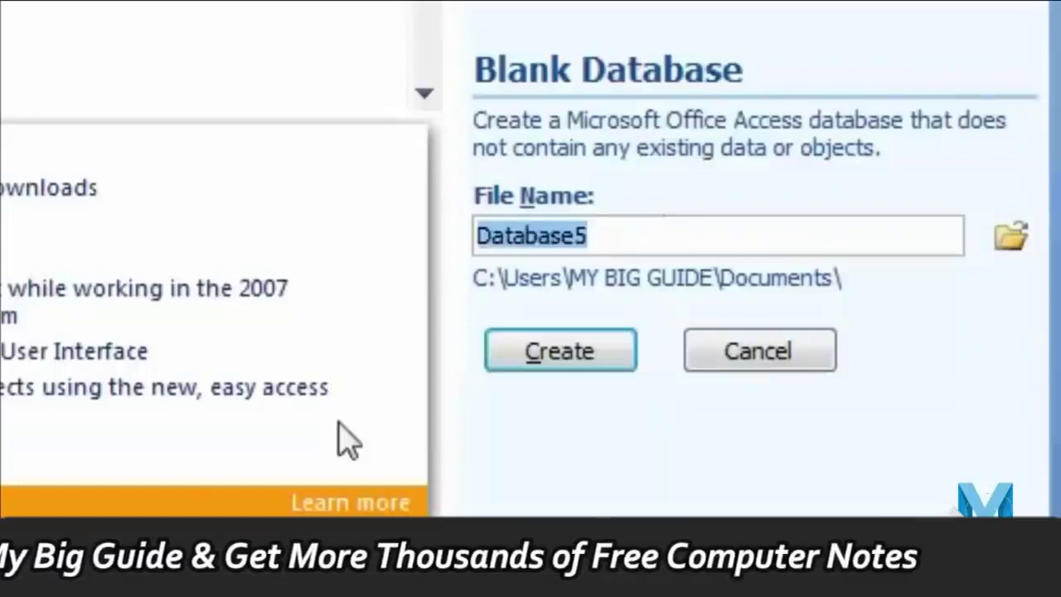
{"action": "type", "text": "mbg"}
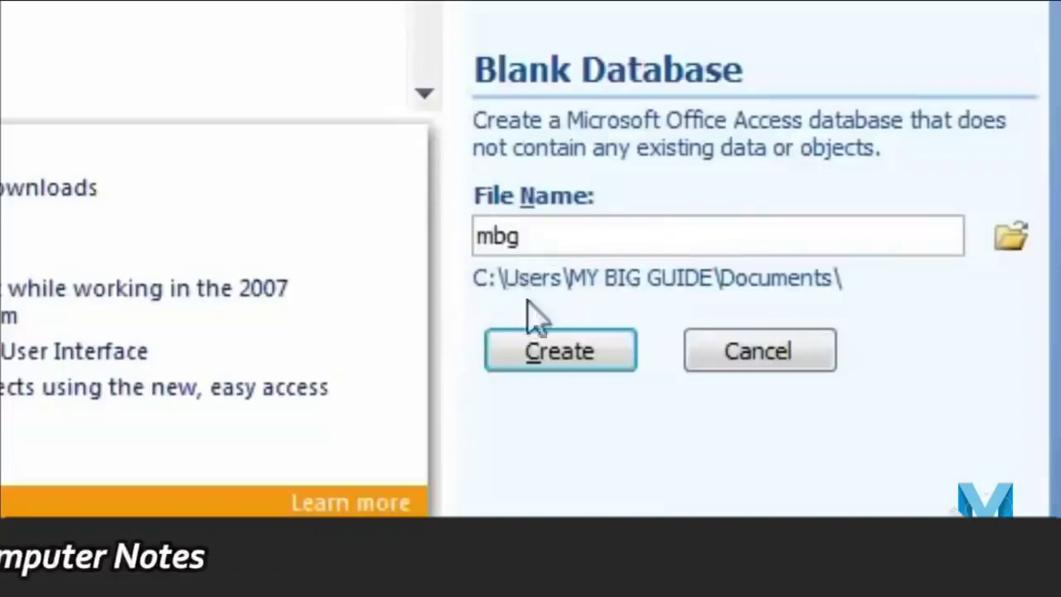
{"action": "left_click", "coordinate": [1021, 260]}
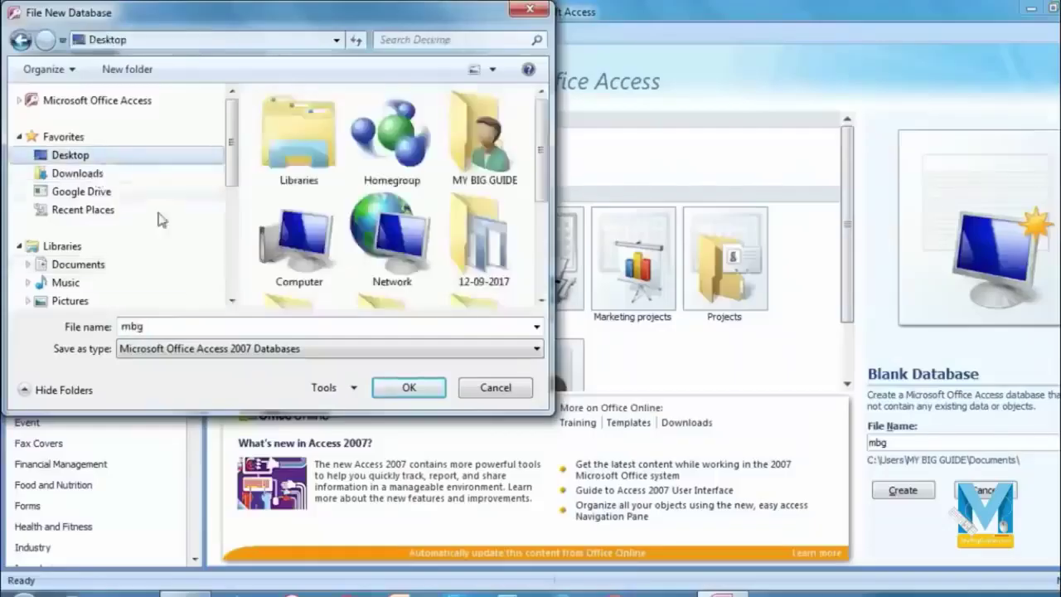
{"action": "left_click", "coordinate": [94, 154]}
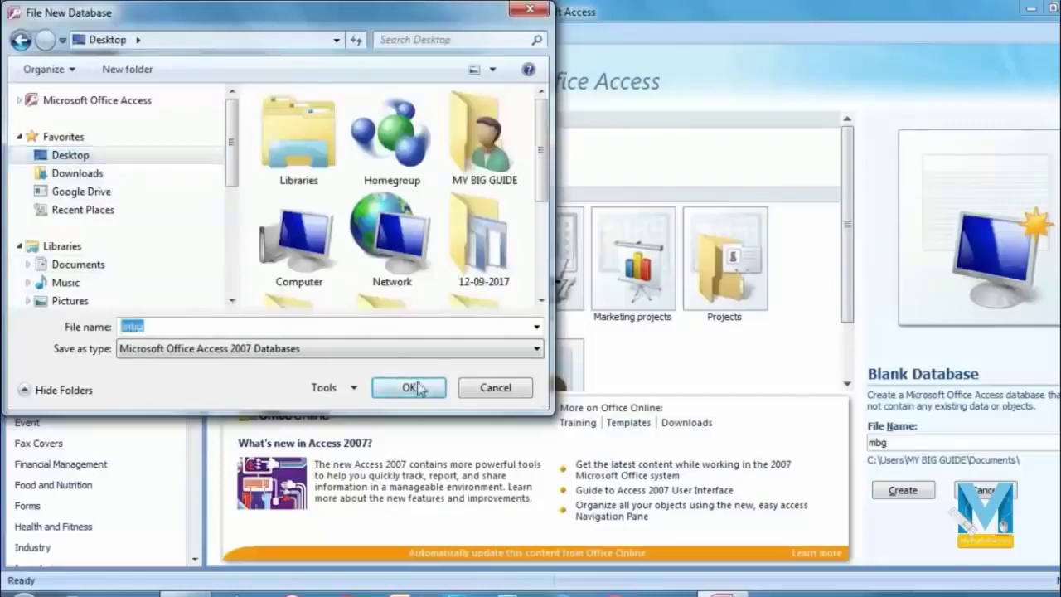
{"action": "left_click", "coordinate": [409, 388]}
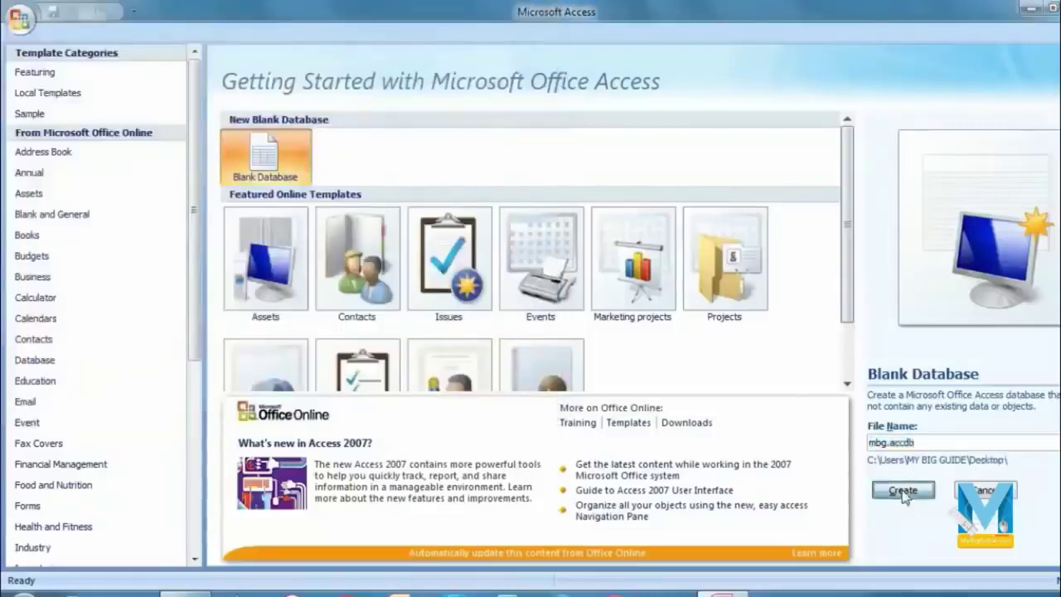
{"action": "left_click", "coordinate": [902, 489]}
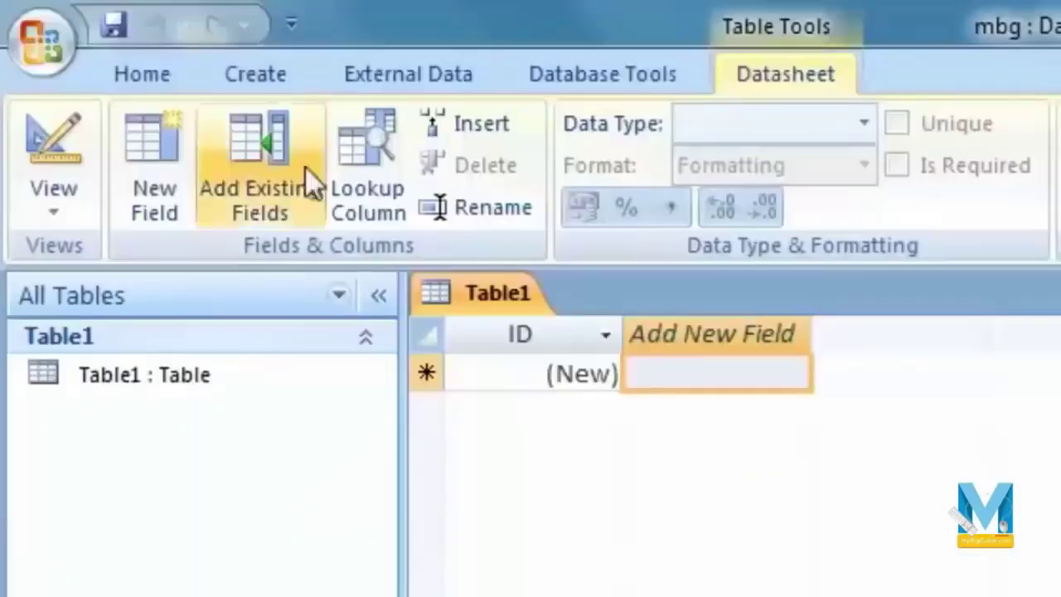
{"action": "left_click", "coordinate": [60, 196]}
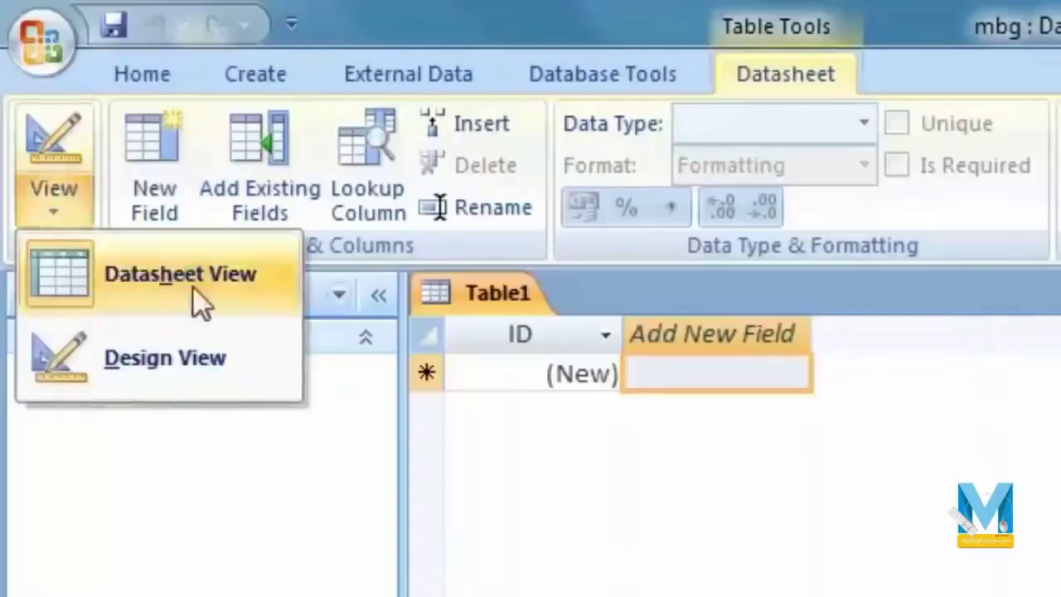
{"action": "left_click", "coordinate": [935, 431]}
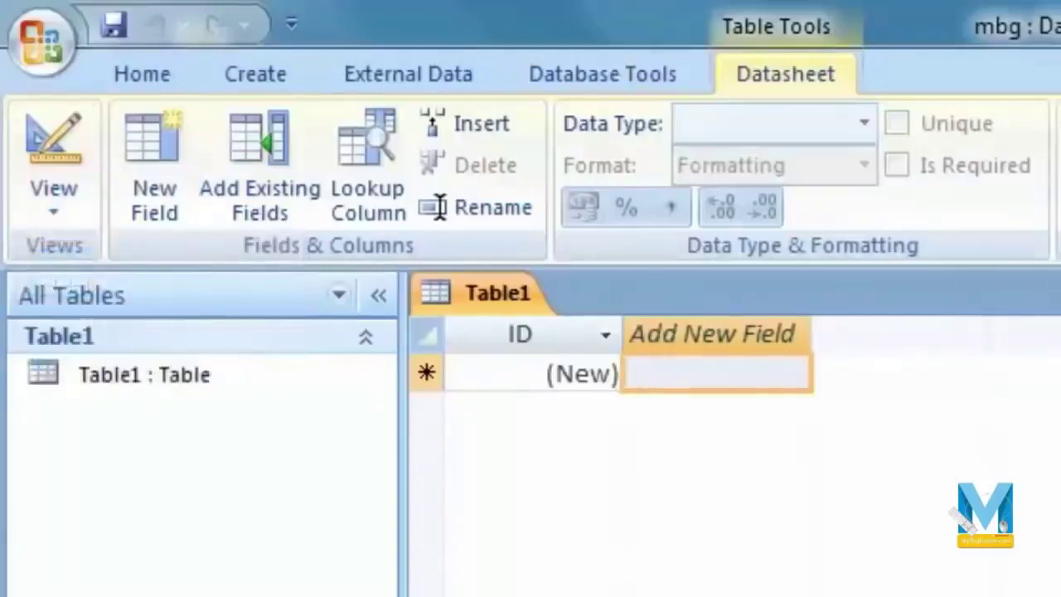
{"action": "left_click", "coordinate": [43, 211]}
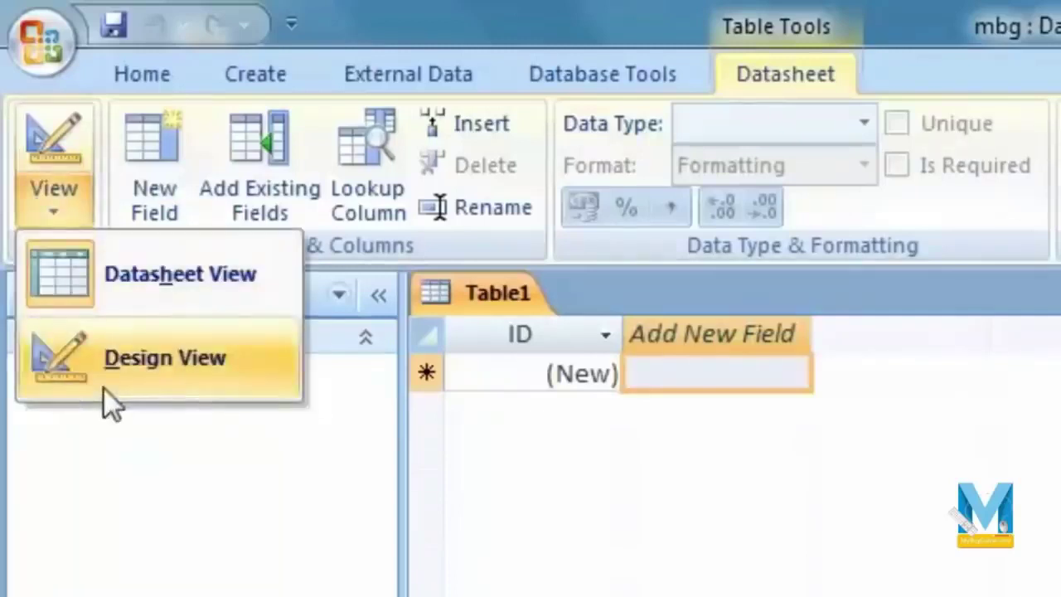
{"action": "left_click", "coordinate": [147, 389]}
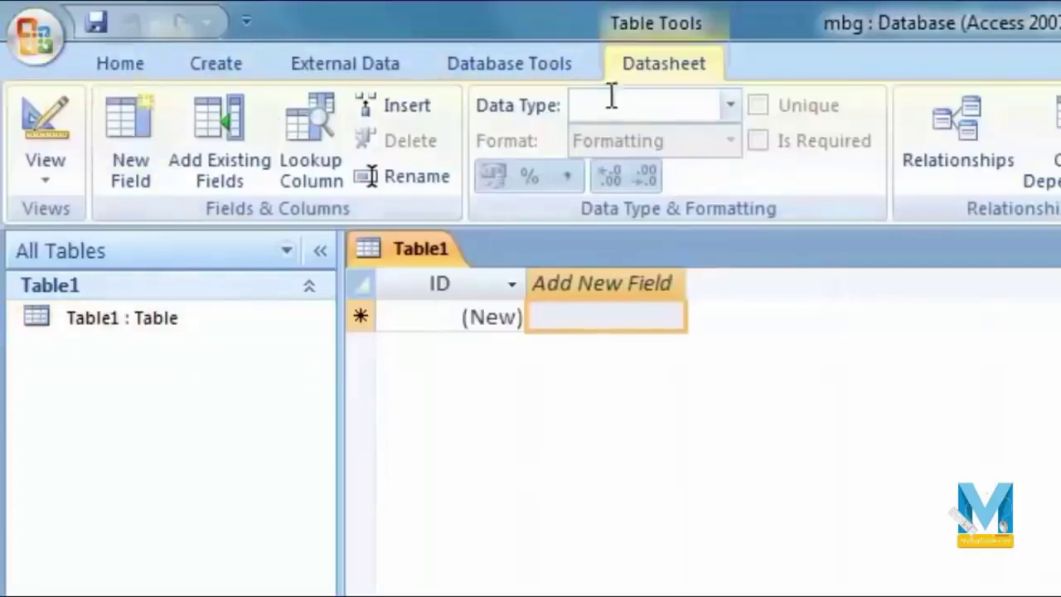
Step: Switch Table1 to Design View, saving it under the name officedata
{"action": "left_click", "coordinate": [45, 174]}
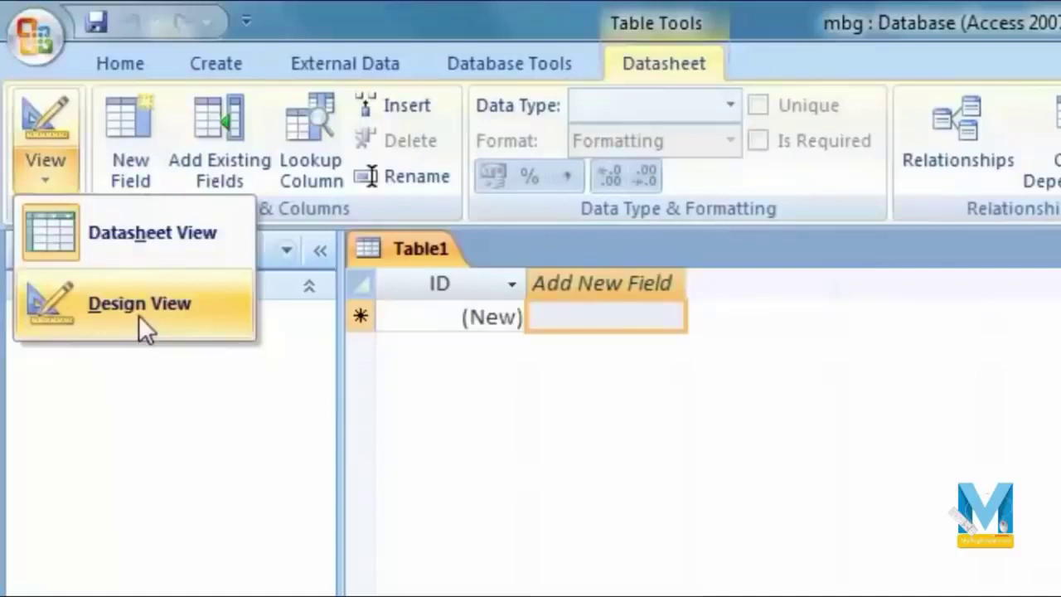
{"action": "left_click", "coordinate": [138, 315]}
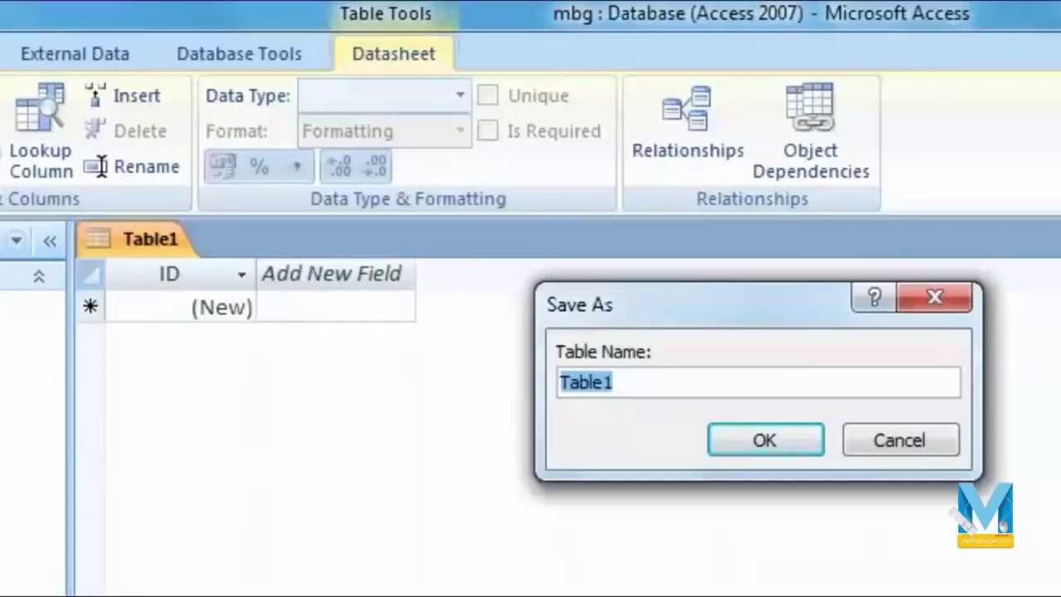
{"action": "type", "text": "O"}
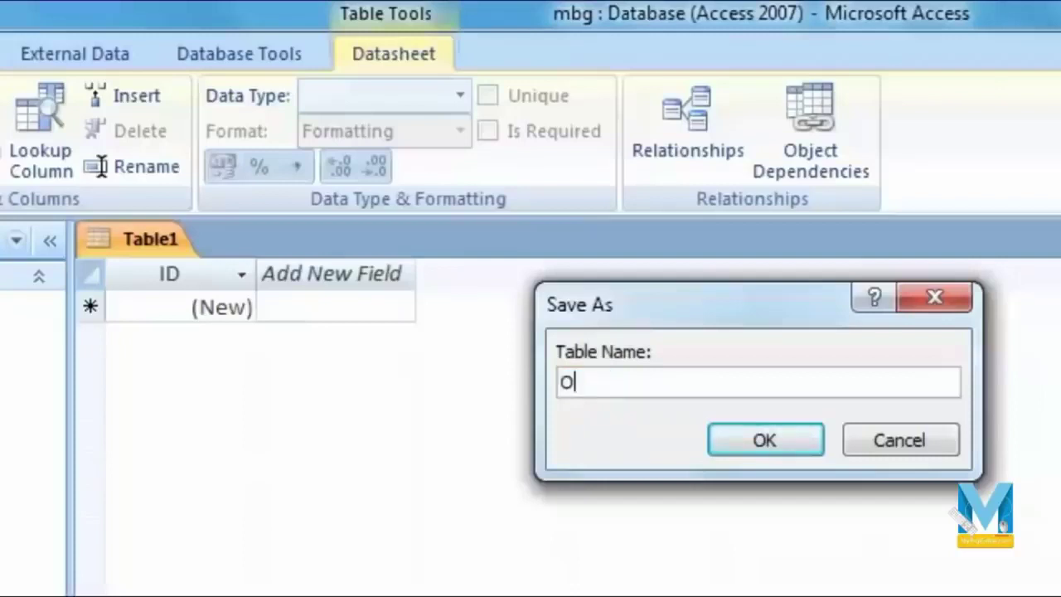
{"action": "key", "text": "BackSpace"}
{"action": "type", "text": "officedata"}
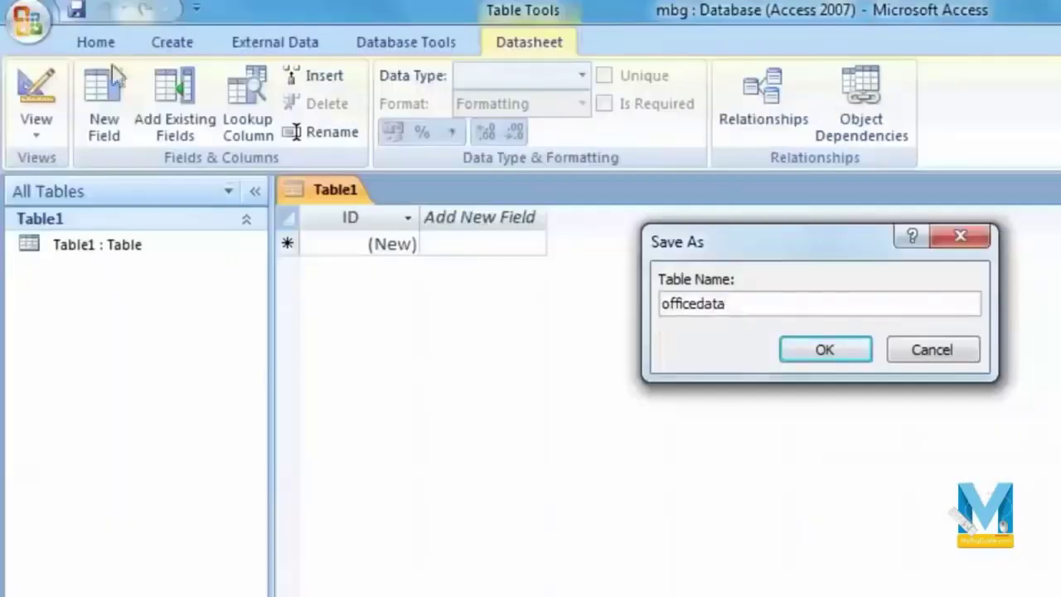
{"action": "left_click", "coordinate": [824, 351]}
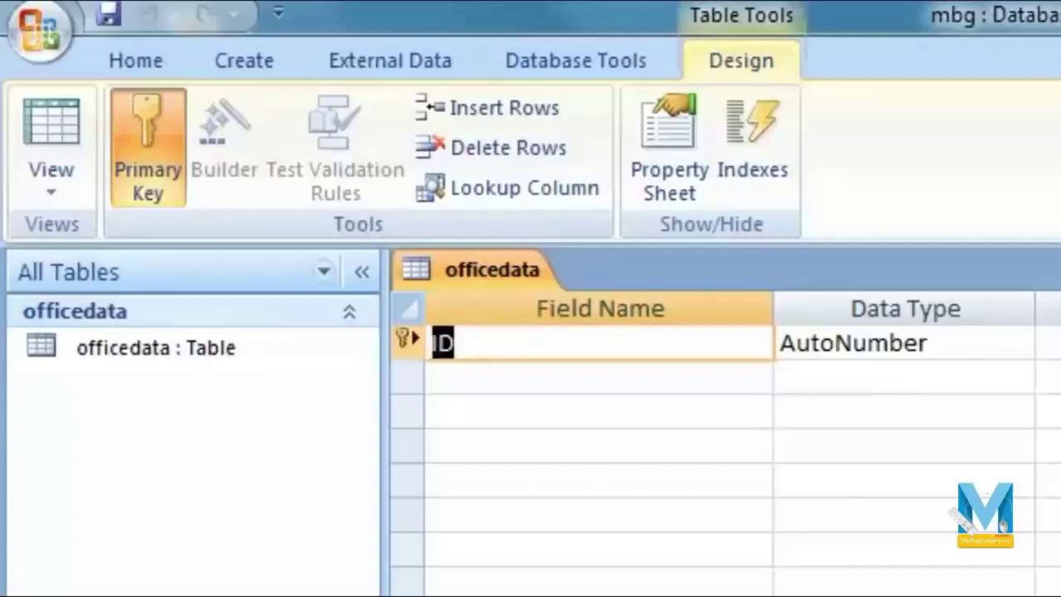
{"action": "left_click", "coordinate": [807, 518]}
{"action": "left_click", "coordinate": [547, 356]}
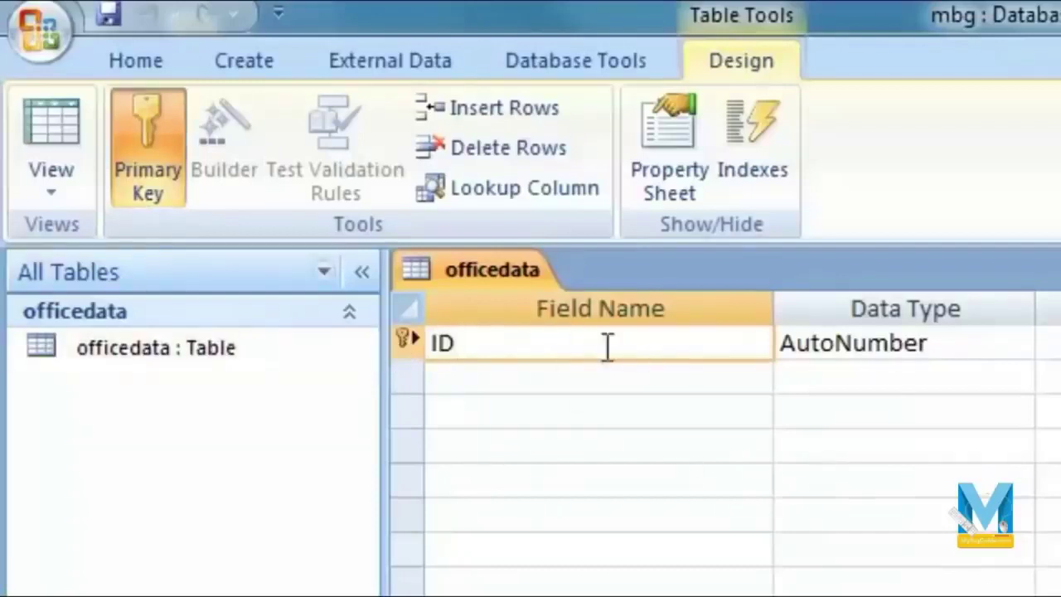
{"action": "left_click", "coordinate": [1003, 348]}
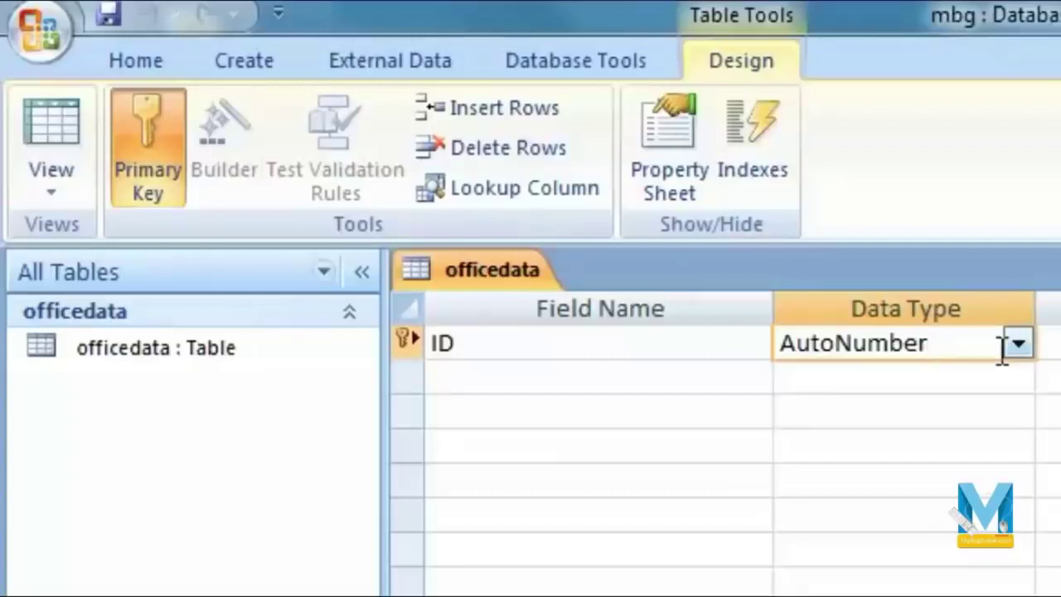
{"action": "left_click", "coordinate": [737, 355]}
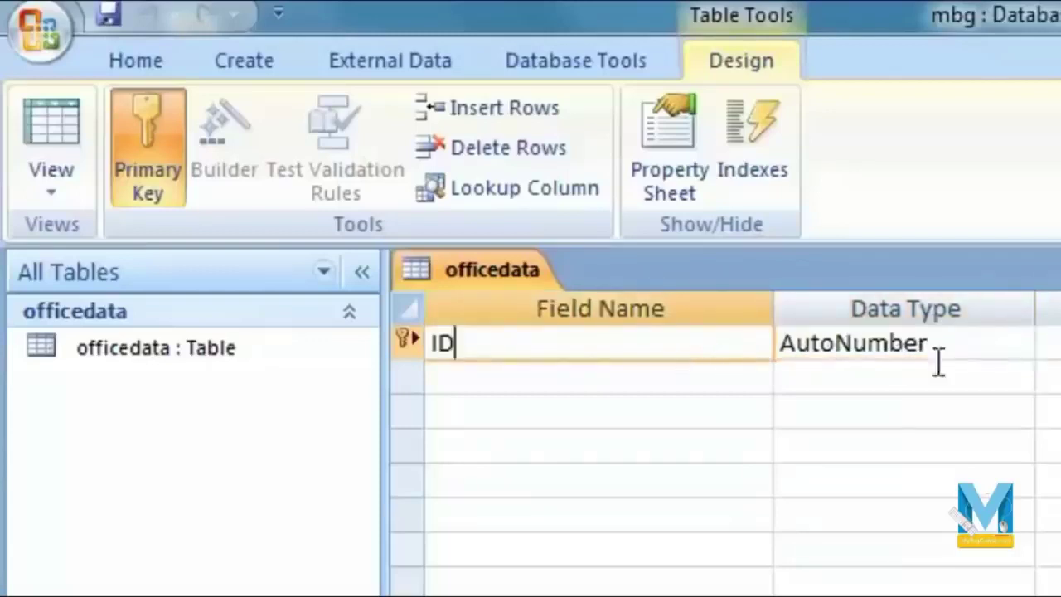
{"action": "left_click", "coordinate": [975, 348]}
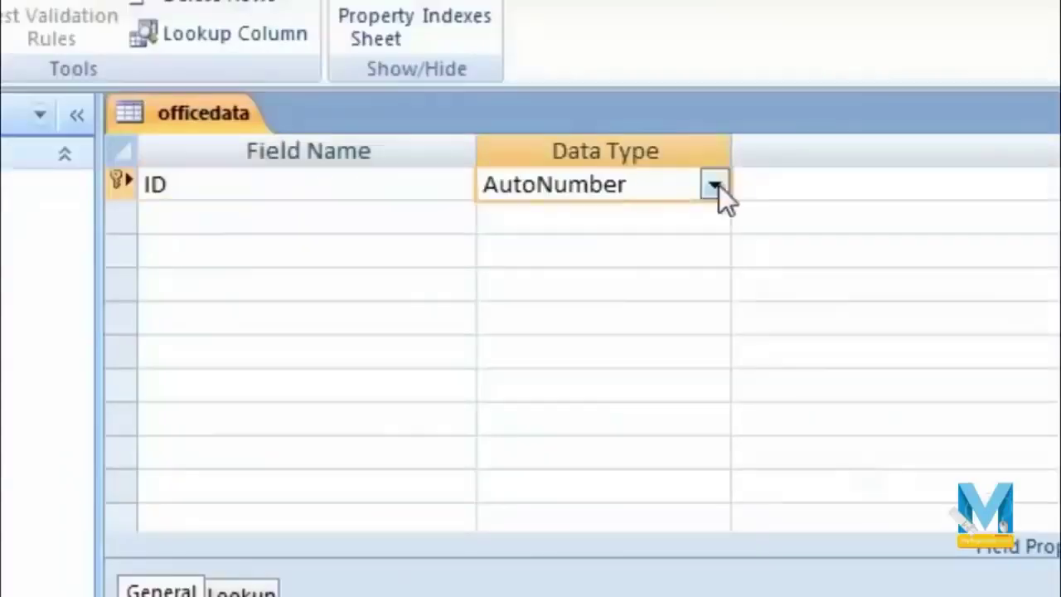
{"action": "left_click", "coordinate": [1013, 344]}
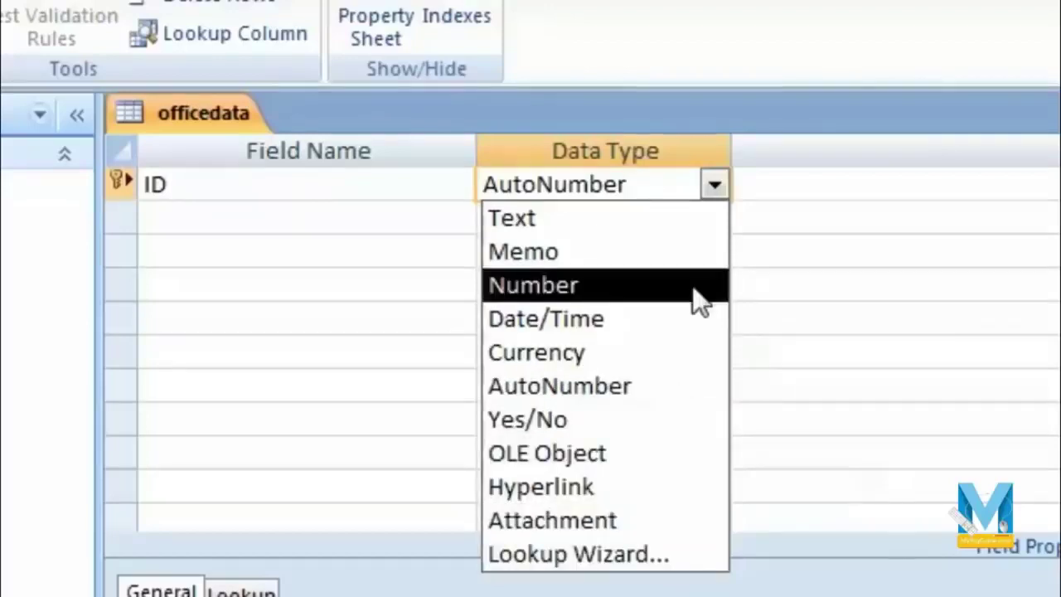
{"action": "left_click", "coordinate": [319, 222]}
{"action": "left_click", "coordinate": [237, 185]}
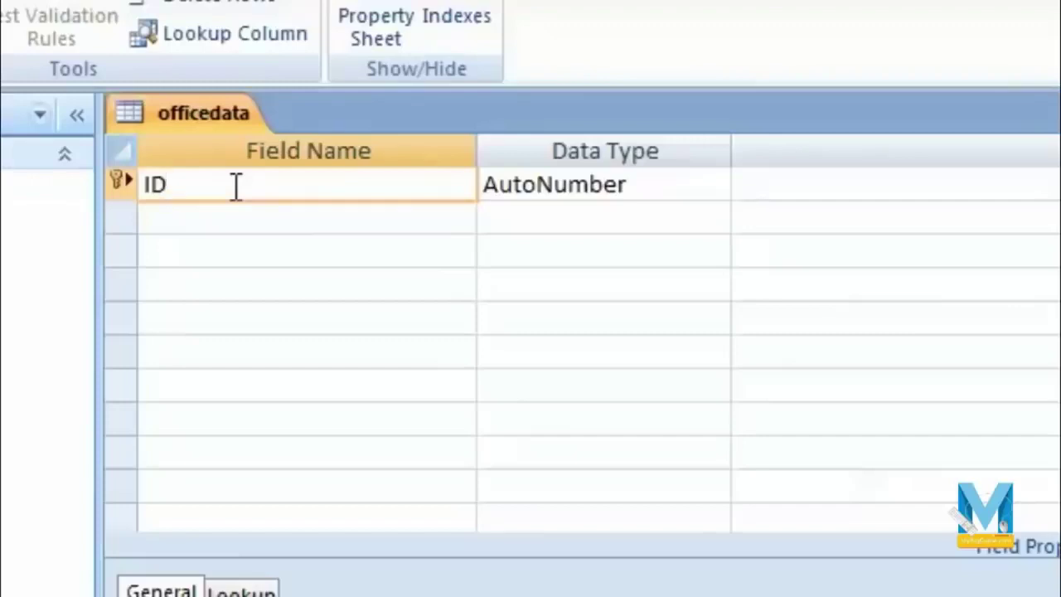
{"action": "left_click", "coordinate": [679, 181]}
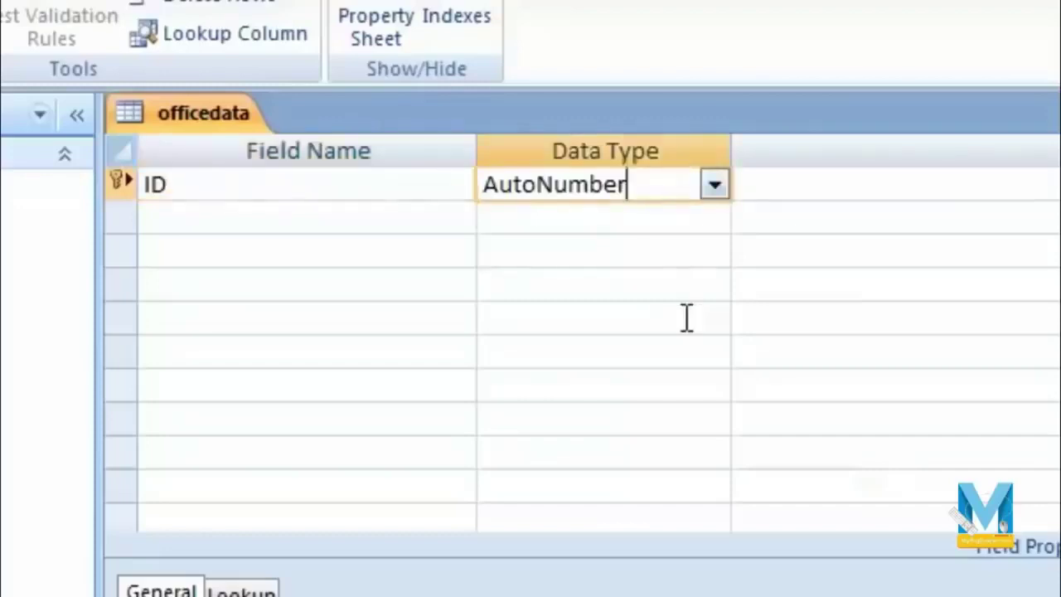
{"action": "left_click", "coordinate": [423, 197]}
{"action": "left_click", "coordinate": [424, 241]}
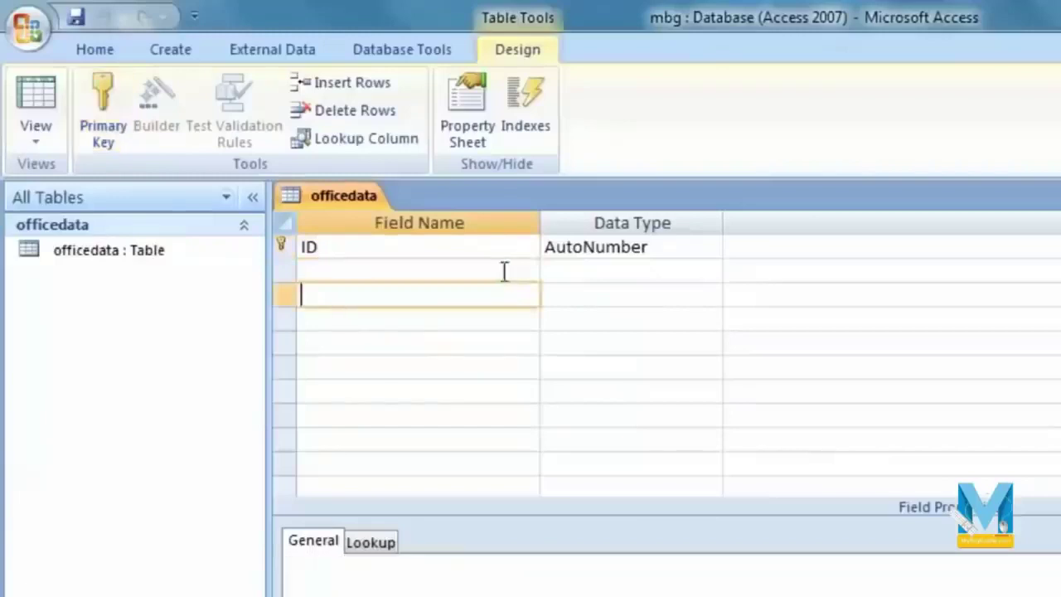
{"action": "left_click", "coordinate": [503, 269]}
Step: Add a Name field of type Text, dismissing the reserved-word warning
{"action": "type", "text": "Name"}
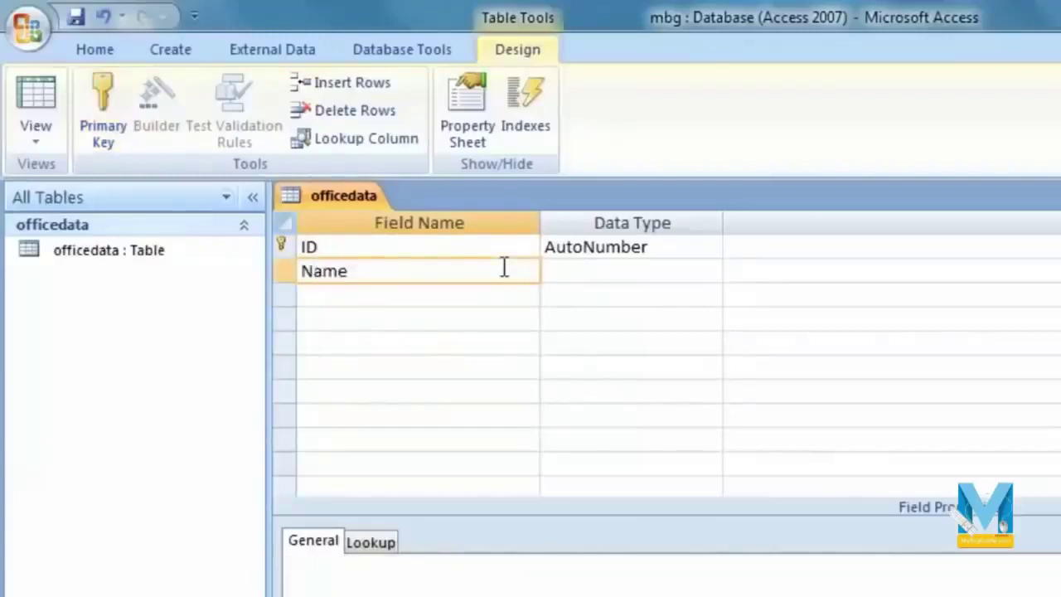
{"action": "key", "text": "Tab"}
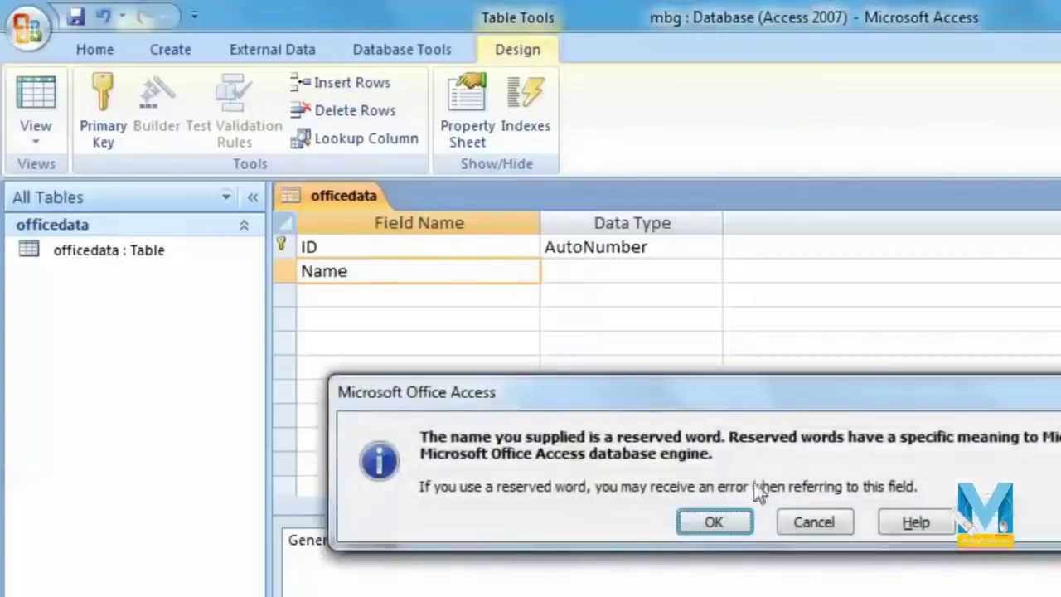
{"action": "left_click", "coordinate": [715, 523]}
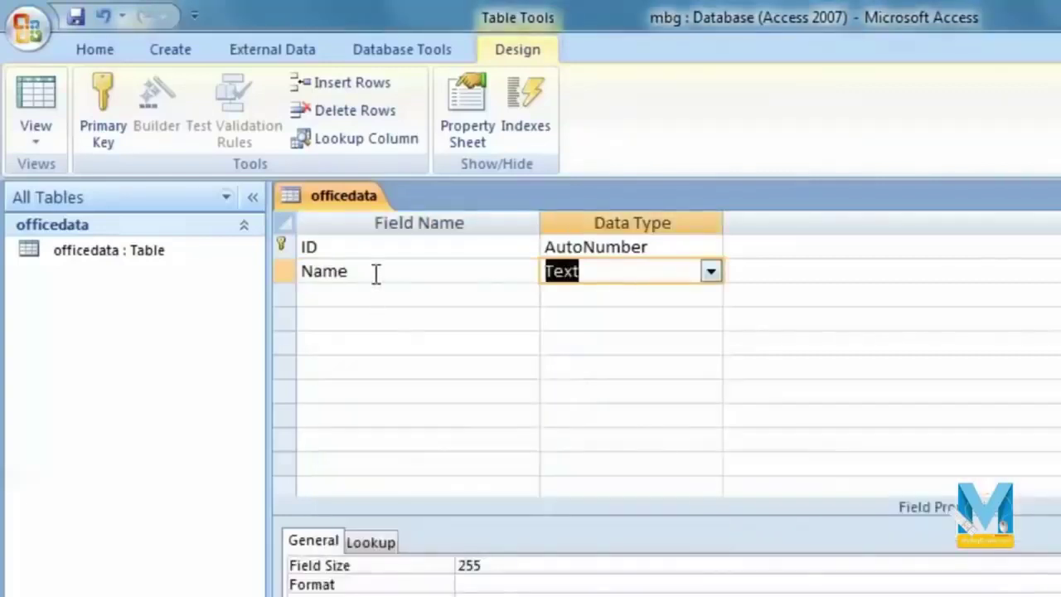
{"action": "left_click", "coordinate": [709, 273]}
{"action": "left_click", "coordinate": [589, 296]}
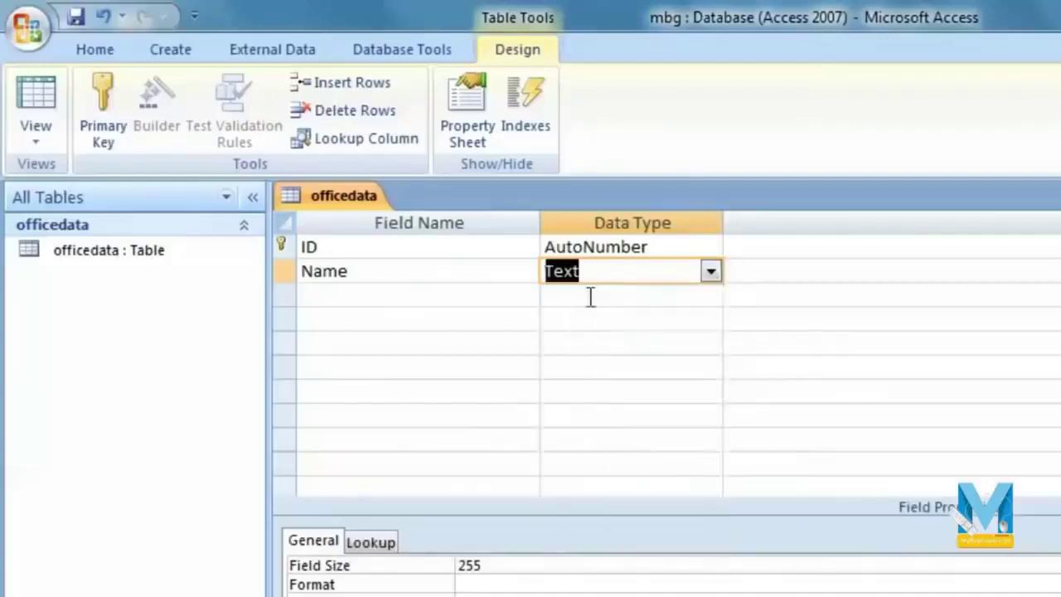
{"action": "left_click", "coordinate": [659, 247]}
{"action": "left_click", "coordinate": [628, 277]}
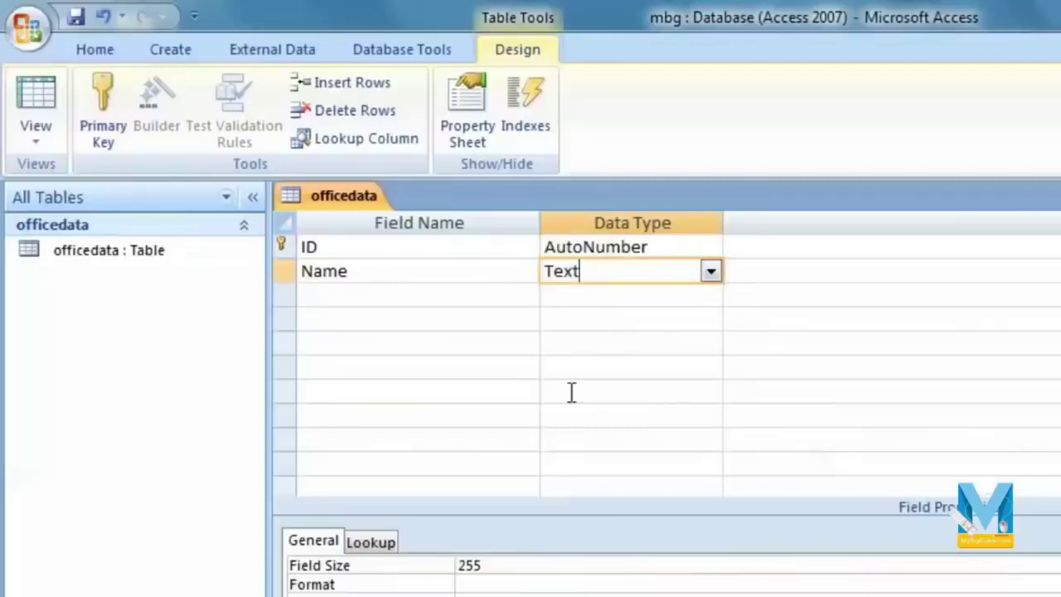
Step: Switch officedata to Datasheet View, agreeing to save the table first
{"action": "left_click", "coordinate": [33, 139]}
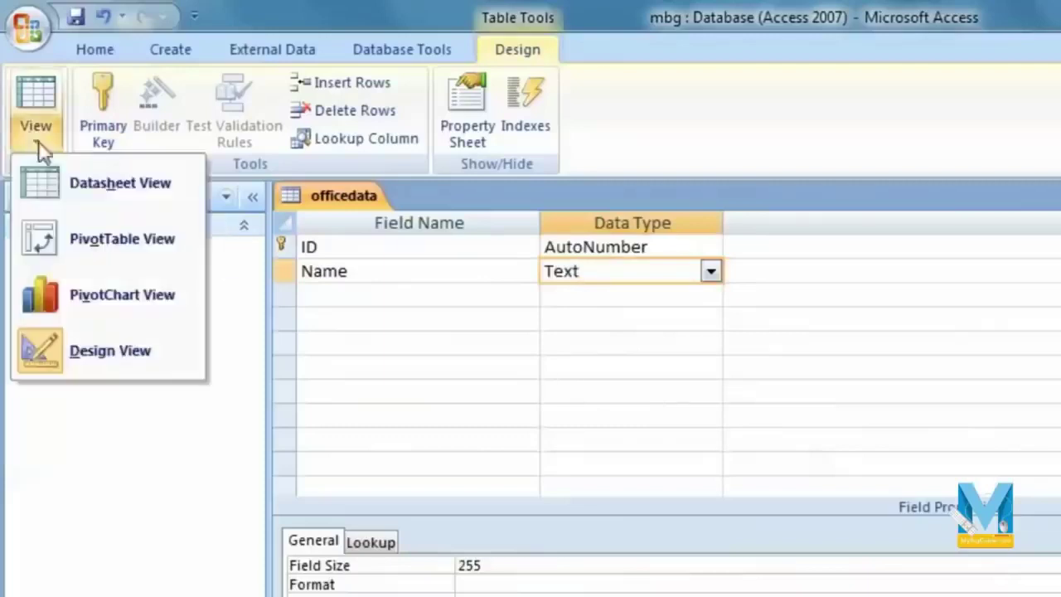
{"action": "left_click", "coordinate": [154, 199]}
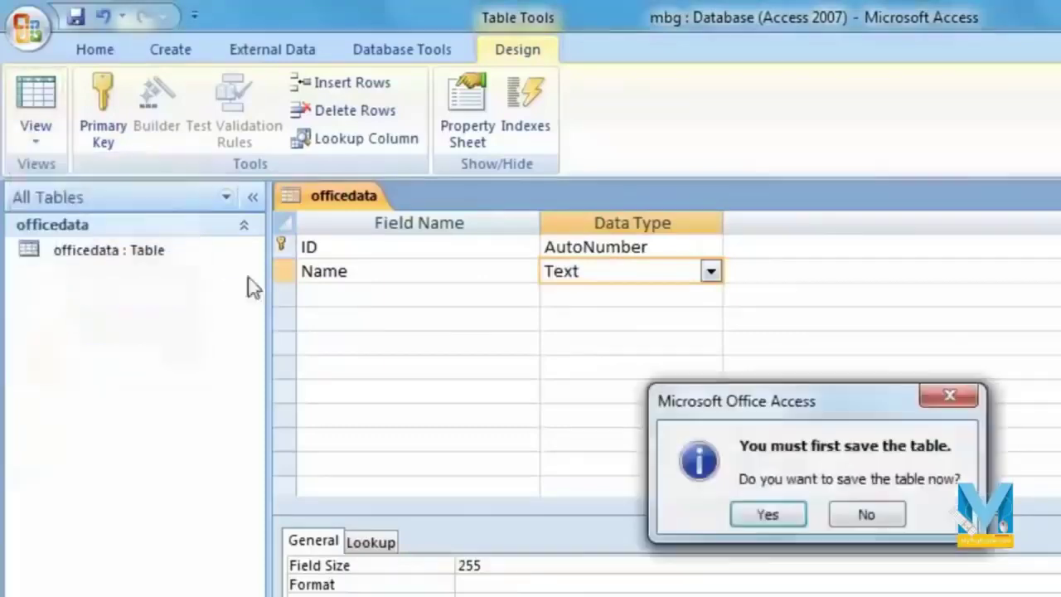
{"action": "left_click", "coordinate": [769, 514]}
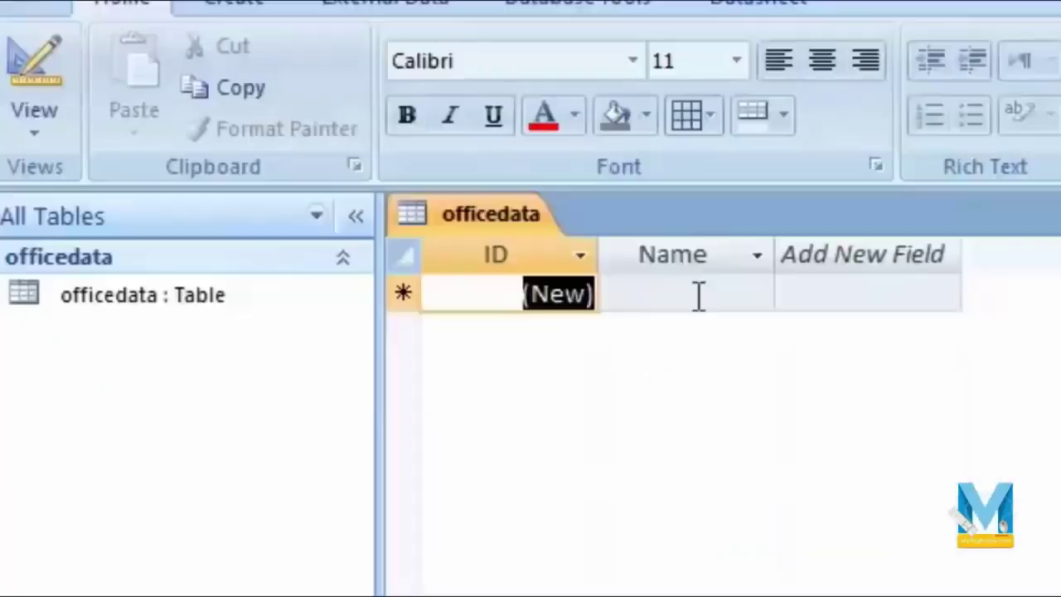
Step: Enter two records by typing a first name into each row's Name cell
{"action": "left_click", "coordinate": [699, 296]}
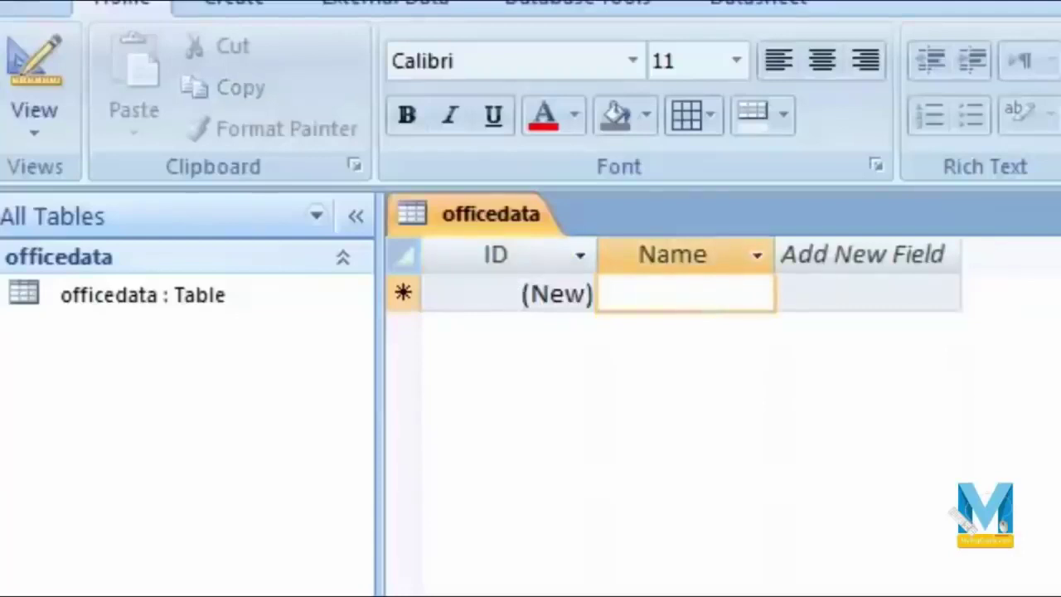
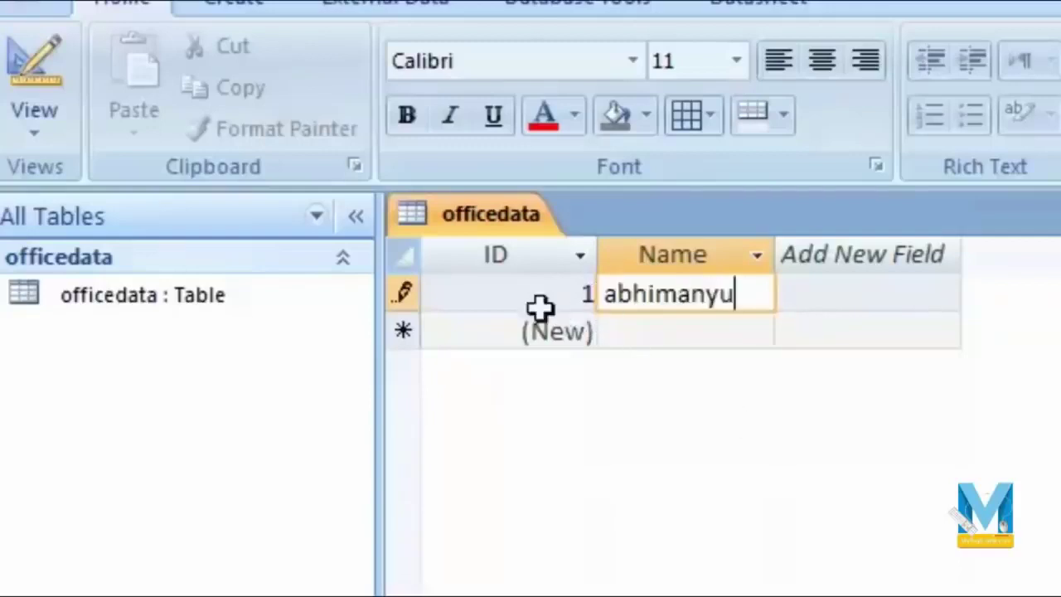
{"action": "left_click", "coordinate": [751, 336]}
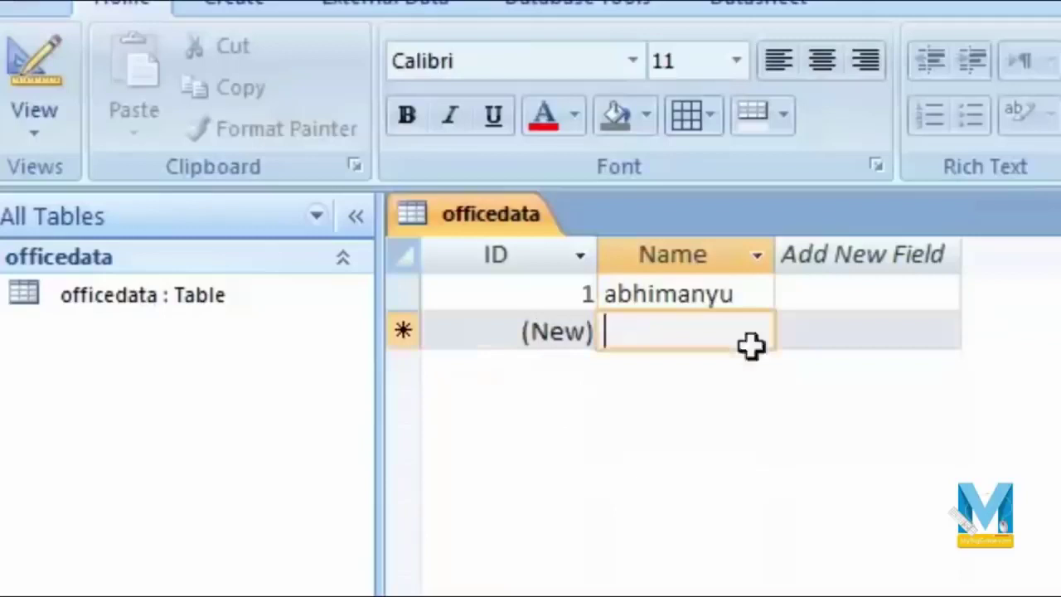
{"action": "left_click", "coordinate": [758, 300]}
{"action": "key", "text": "Tab"}
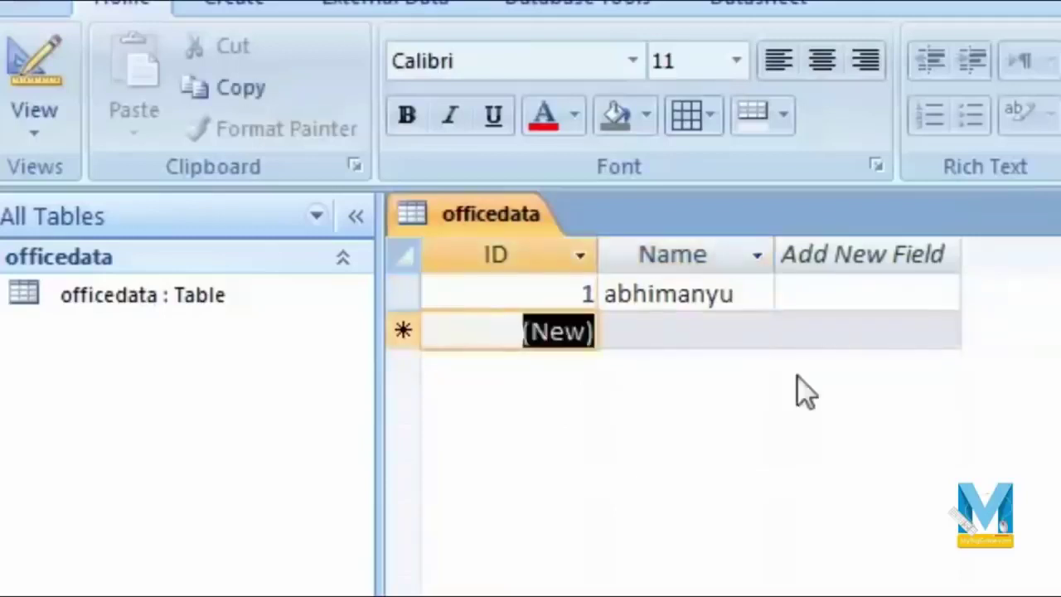
{"action": "key", "text": "Tab"}
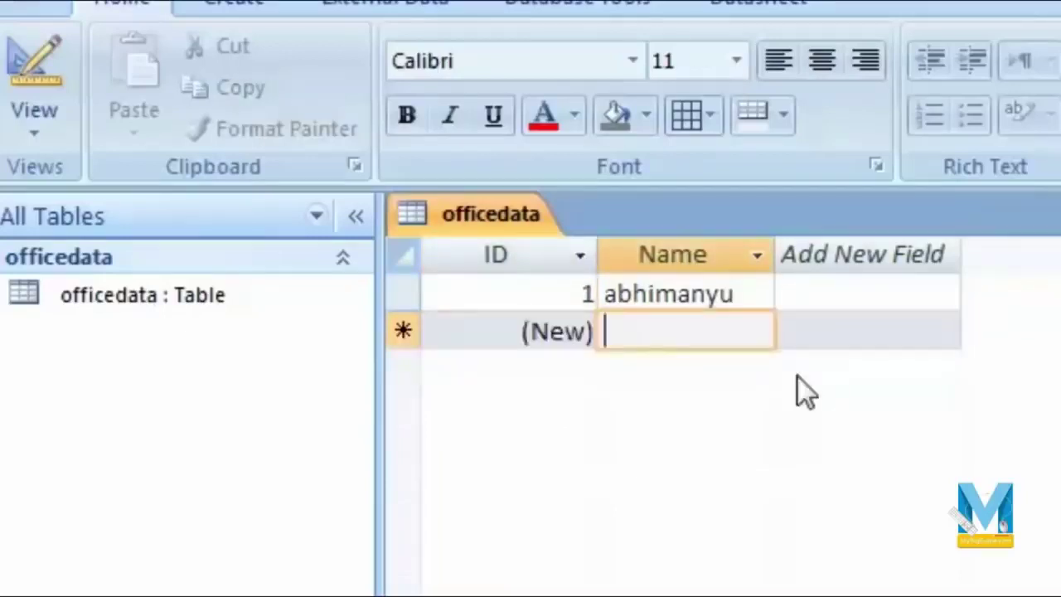
{"action": "type", "text": "abhi"}
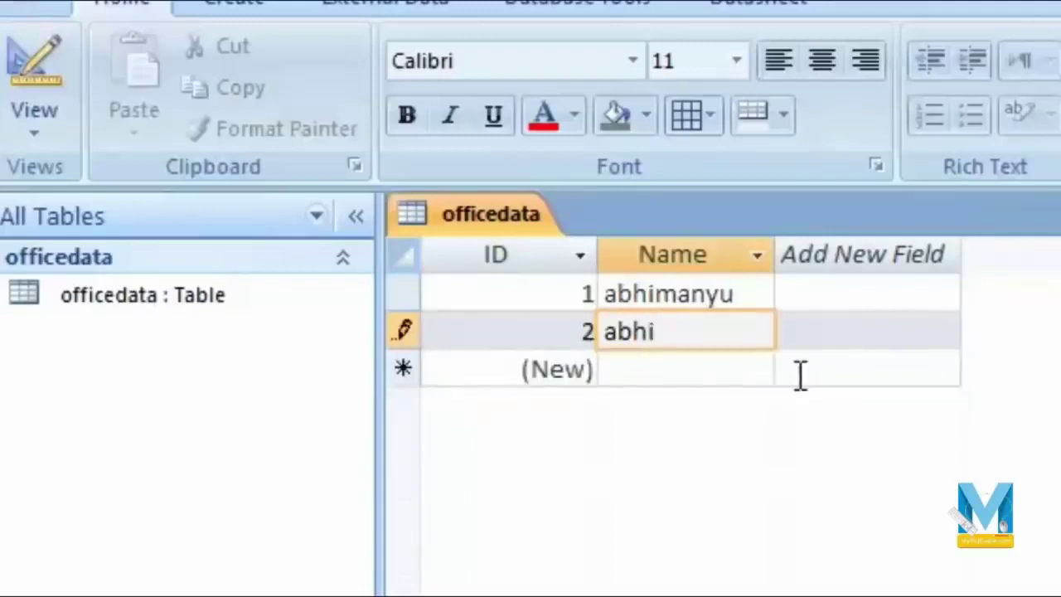
{"action": "left_click", "coordinate": [672, 254]}
{"action": "left_click", "coordinate": [692, 331]}
{"action": "left_click", "coordinate": [688, 338]}
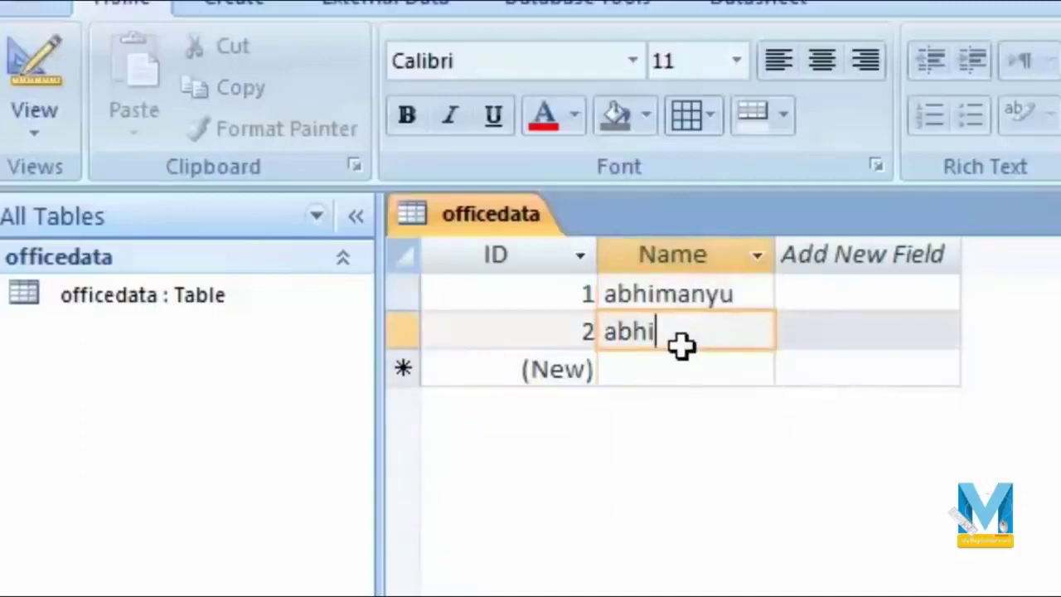
{"action": "left_click", "coordinate": [35, 116]}
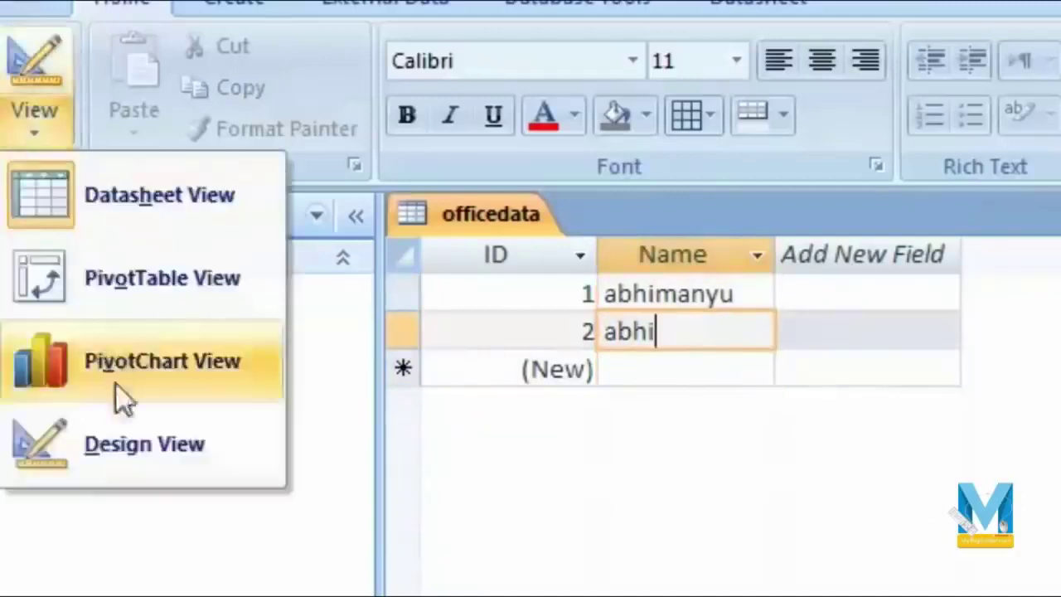
Step: In Design View, add Last Name and Address fields as Text
{"action": "left_click", "coordinate": [192, 458]}
{"action": "left_click", "coordinate": [590, 372]}
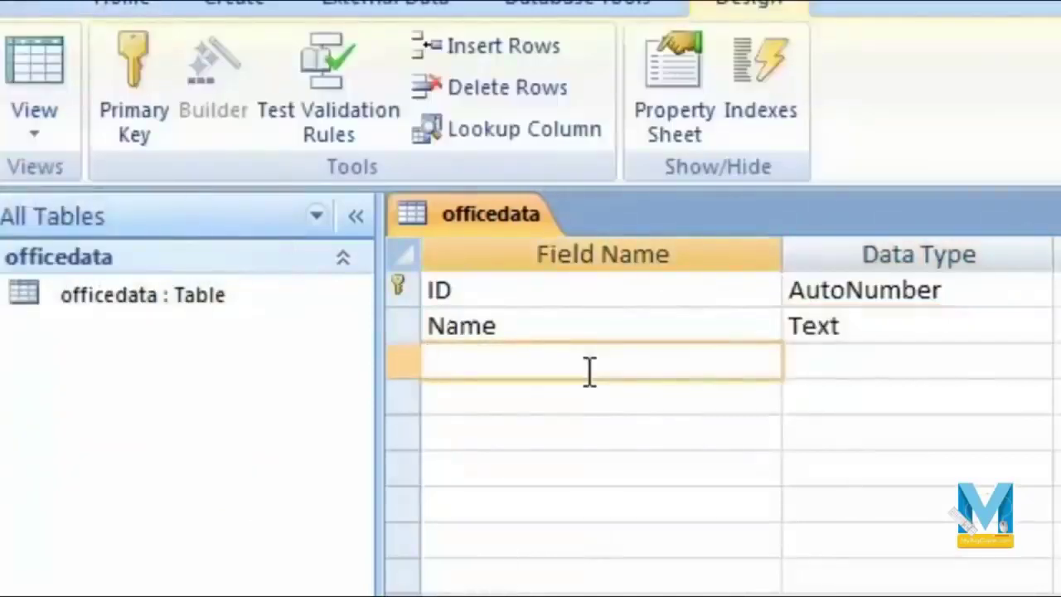
{"action": "type", "text": "Last Na"}
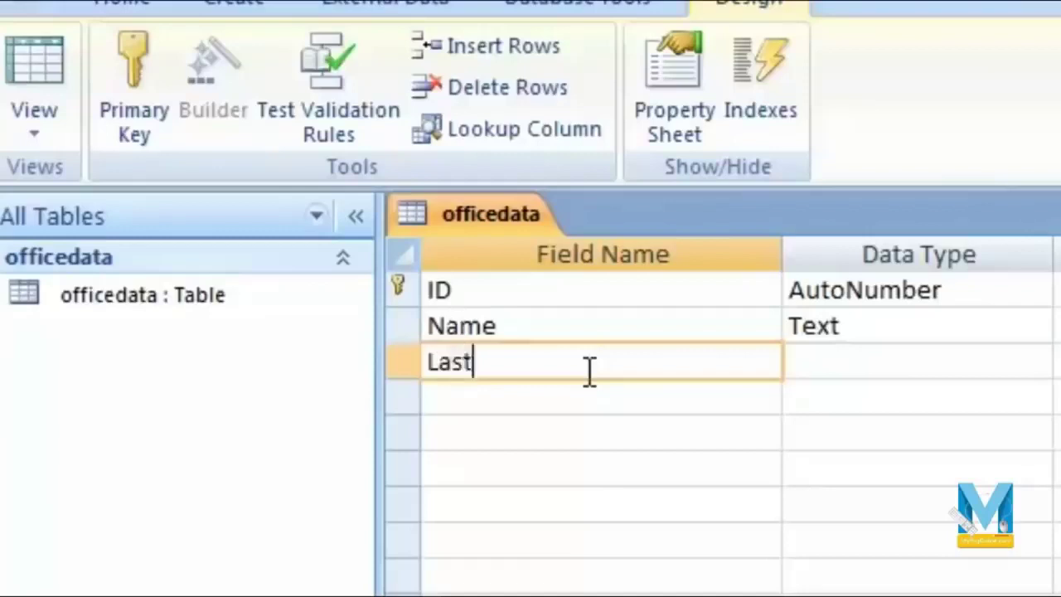
{"action": "type", "text": "me"}
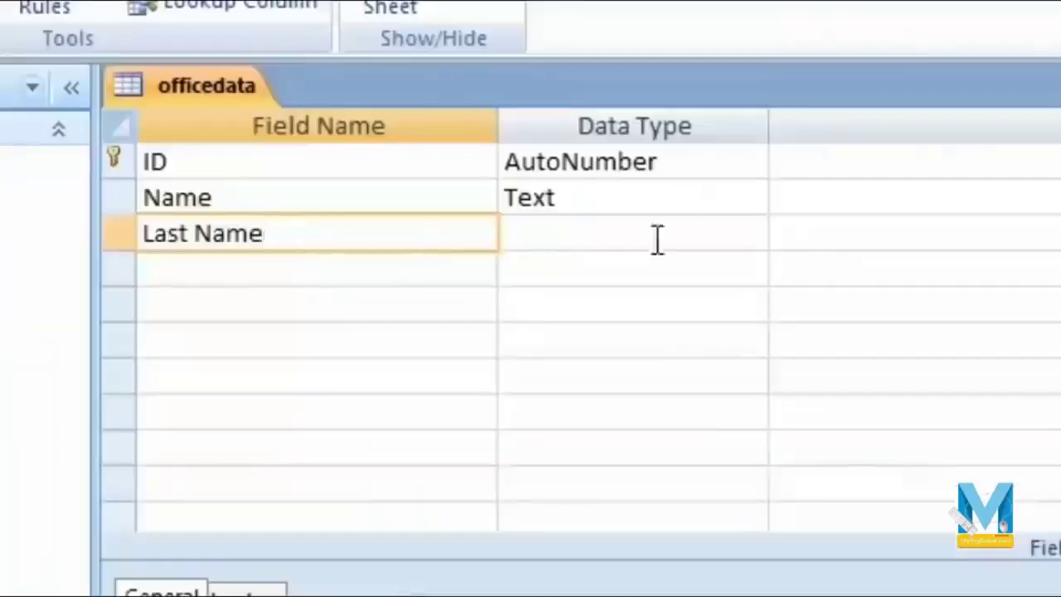
{"action": "left_click", "coordinate": [988, 369]}
{"action": "left_click", "coordinate": [763, 234]}
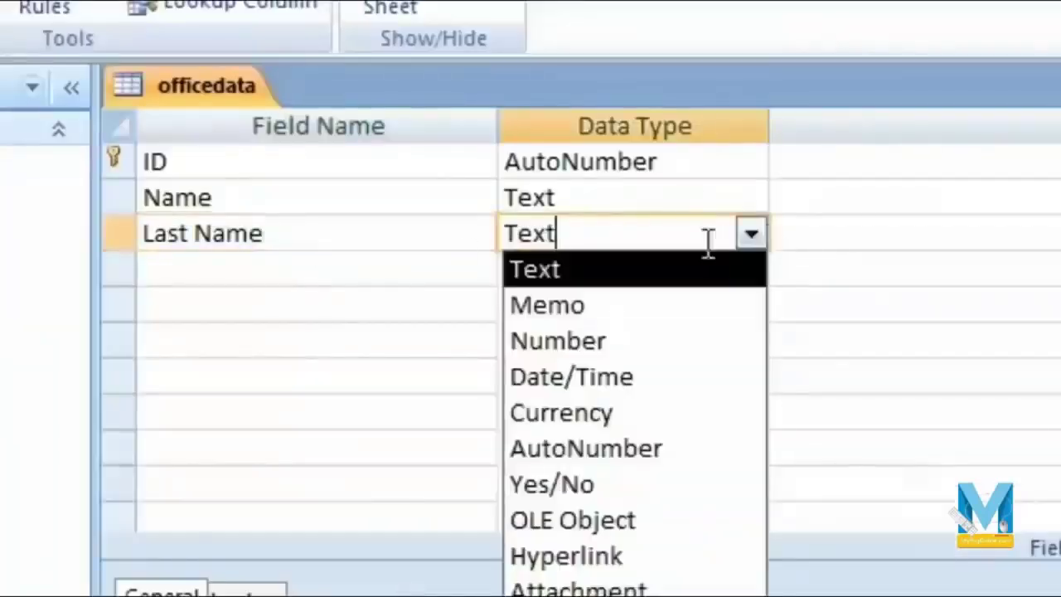
{"action": "left_click", "coordinate": [398, 274]}
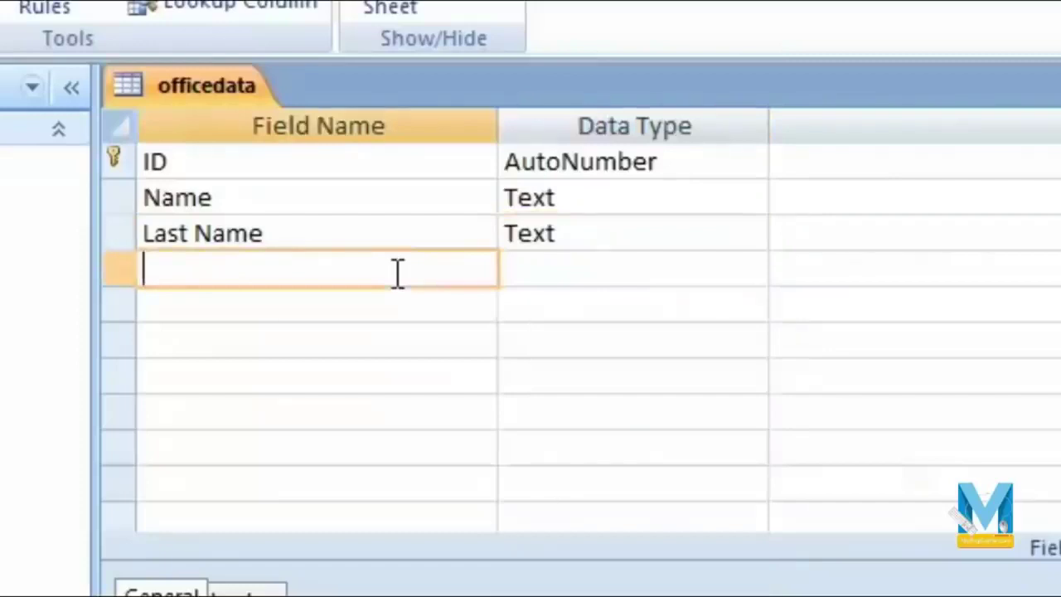
{"action": "type", "text": "Address"}
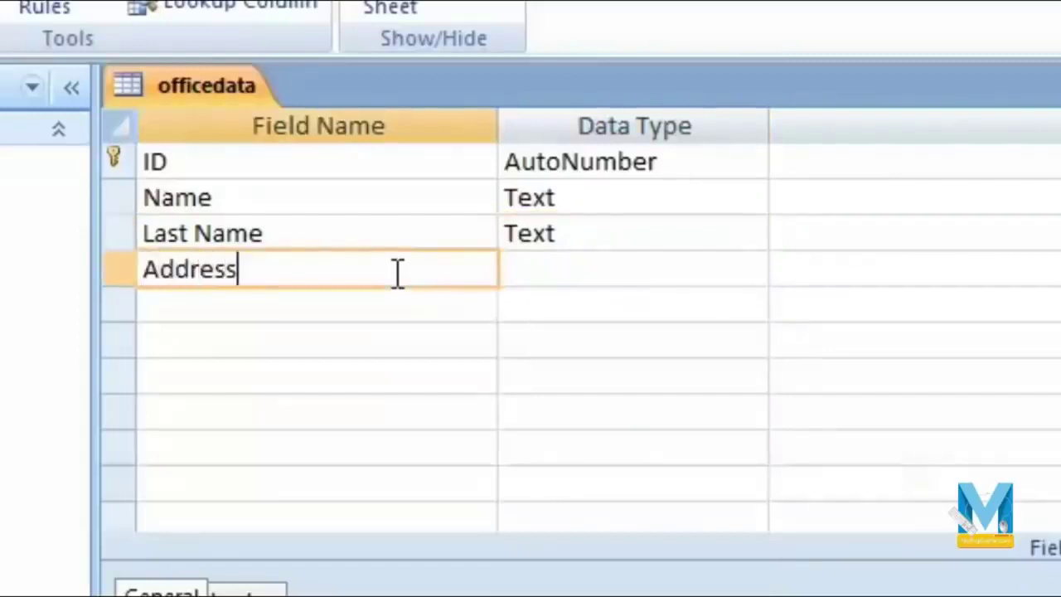
{"action": "key", "text": "Tab"}
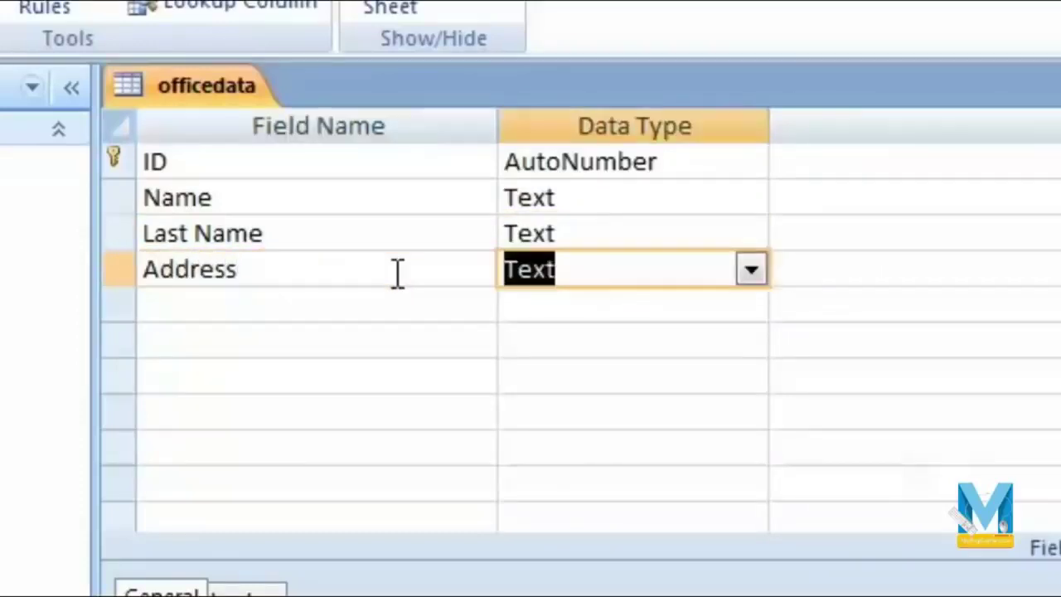
Step: Add a City Text field and a Phone Number field of type Number
{"action": "left_click", "coordinate": [352, 315]}
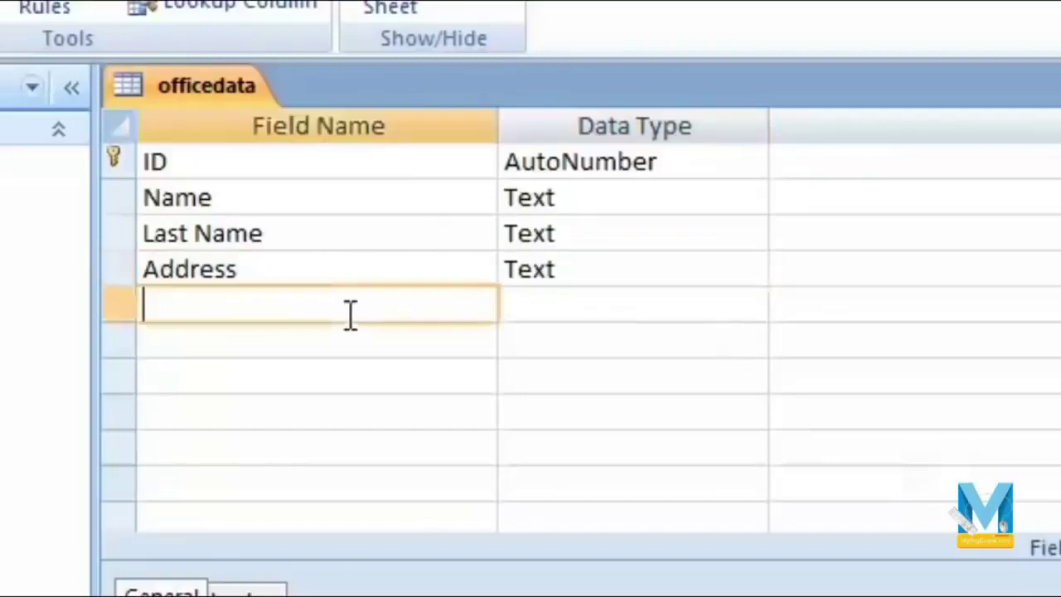
{"action": "type", "text": "City"}
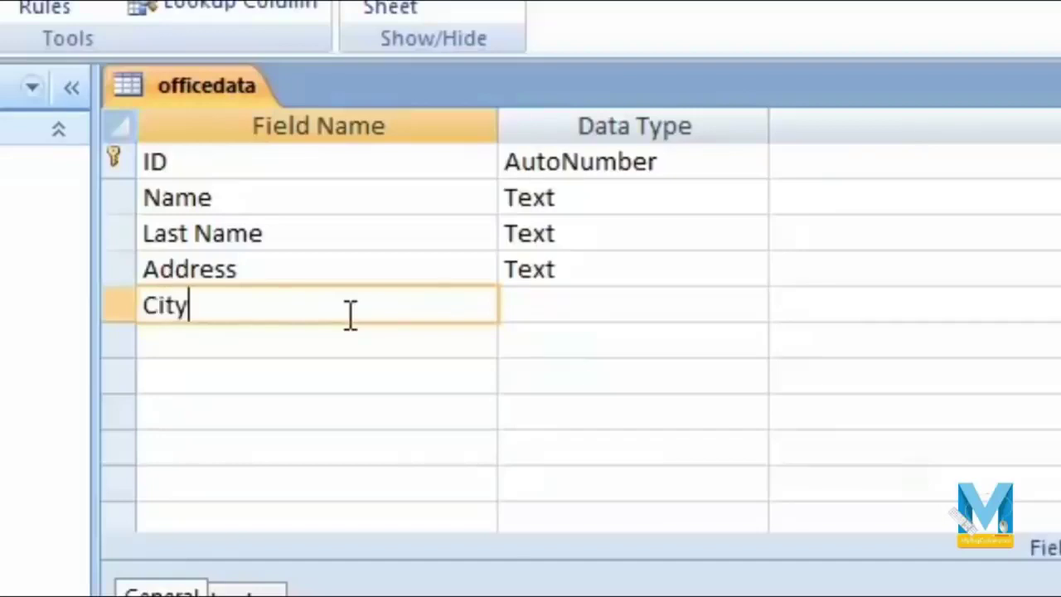
{"action": "key", "text": "Tab"}
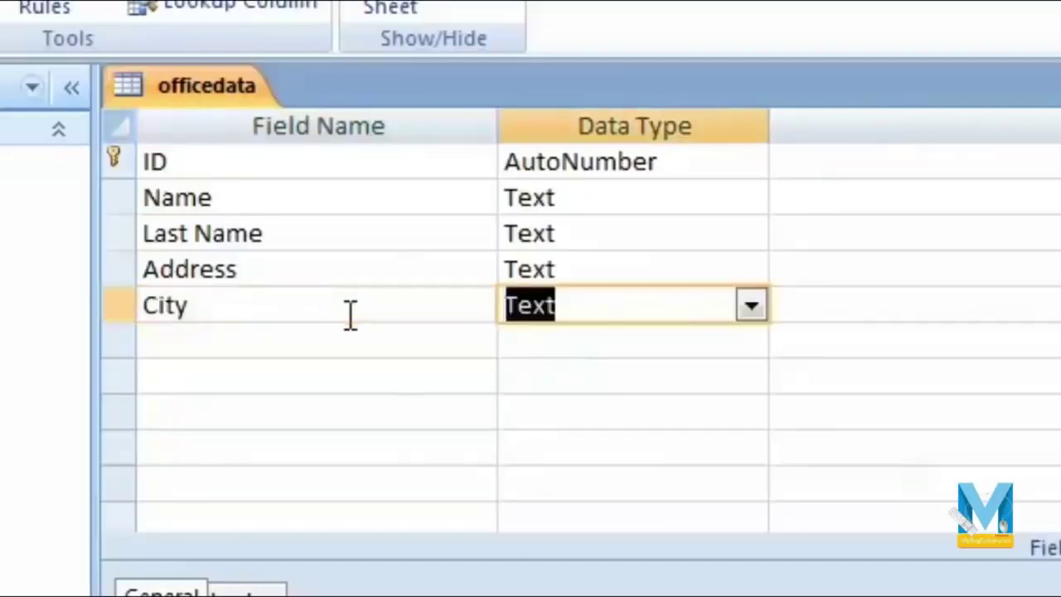
{"action": "left_click", "coordinate": [750, 308]}
{"action": "key", "text": "Tab"}
{"action": "key", "text": "Tab"}
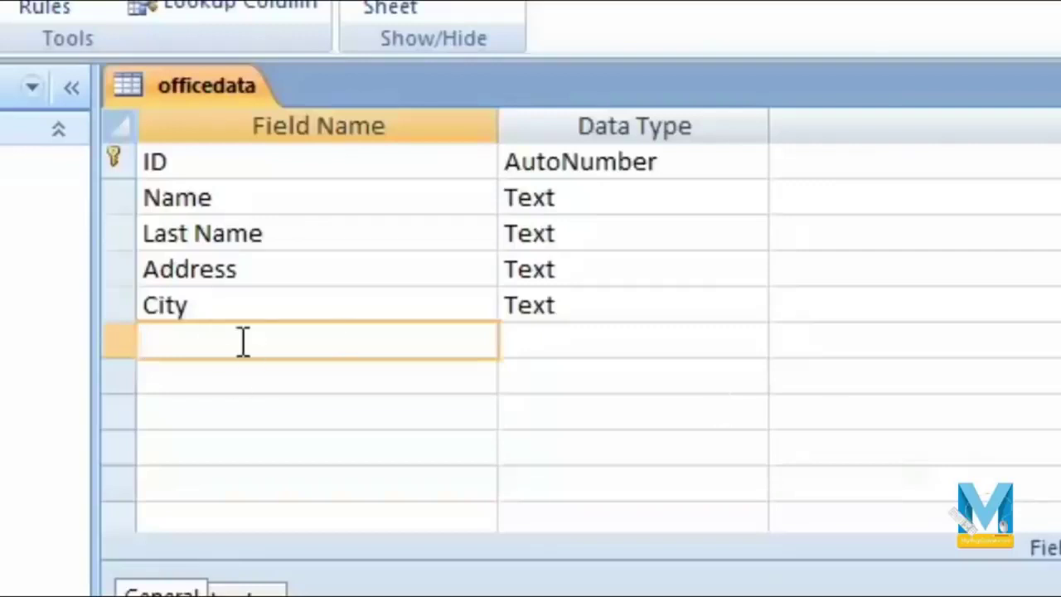
{"action": "type", "text": "Pjh"}
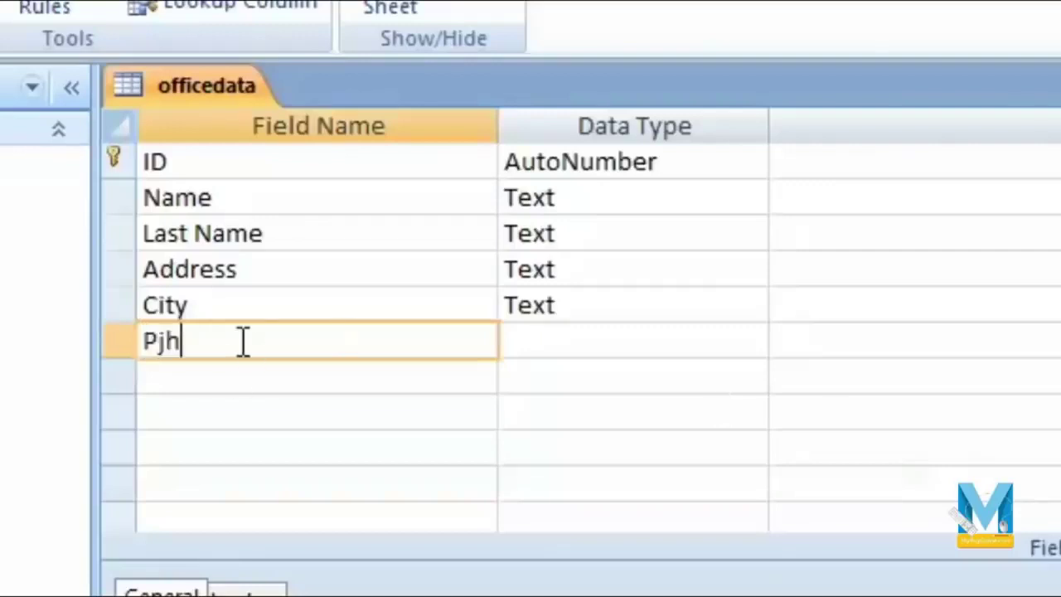
{"action": "key", "text": "BackSpace"}
{"action": "key", "text": "BackSpace"}
{"action": "type", "text": "ho"}
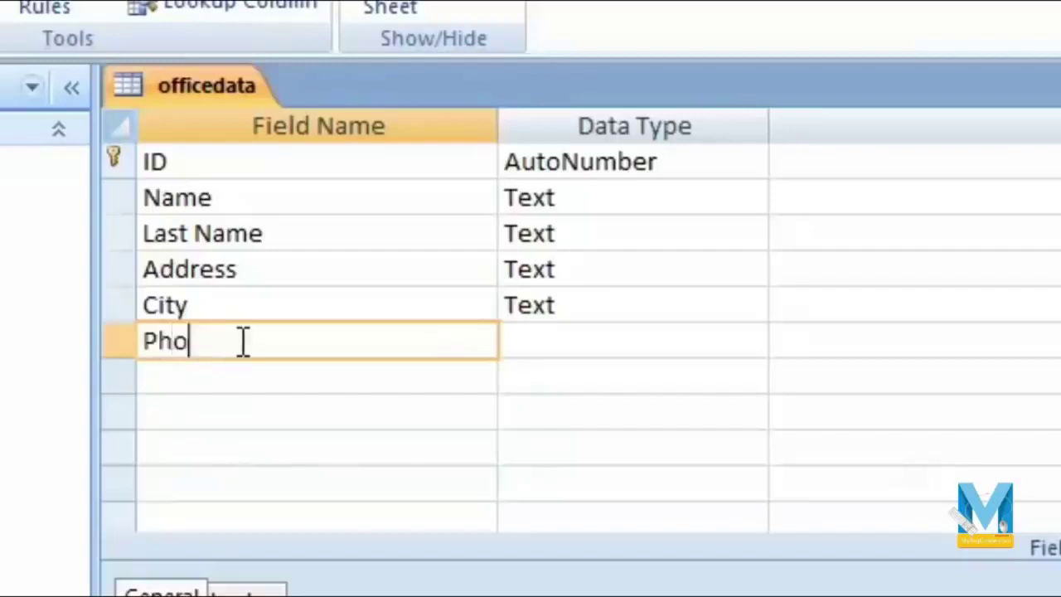
{"action": "type", "text": "ne Nu"}
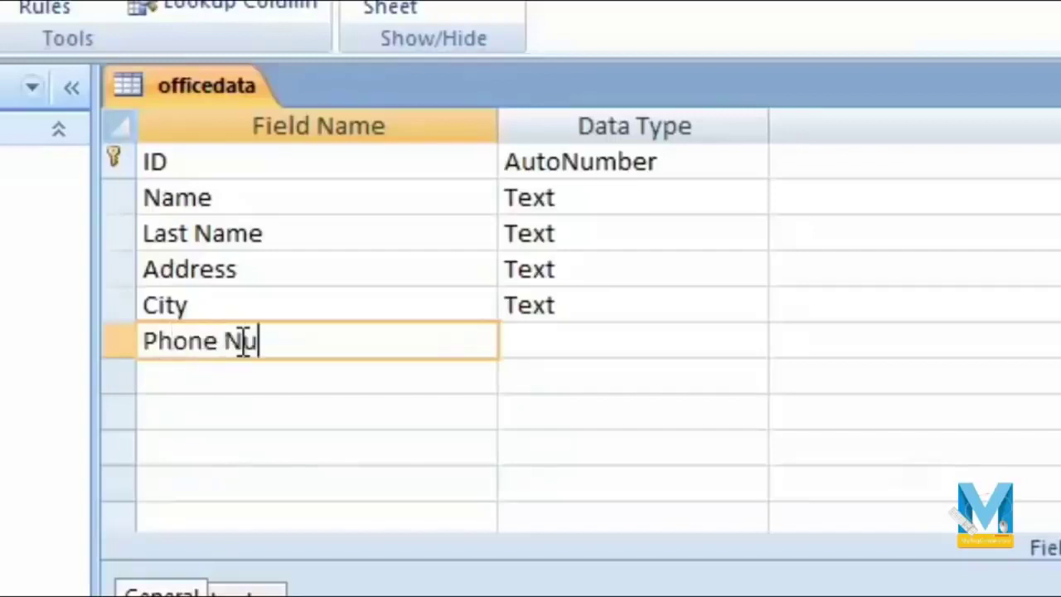
{"action": "type", "text": "mber"}
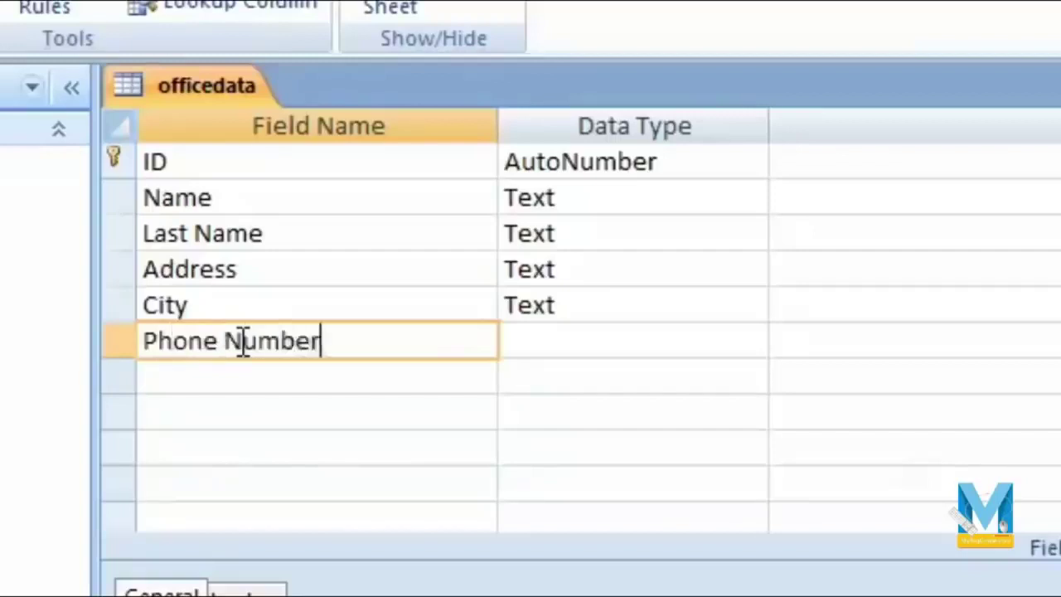
{"action": "key", "text": "Tab"}
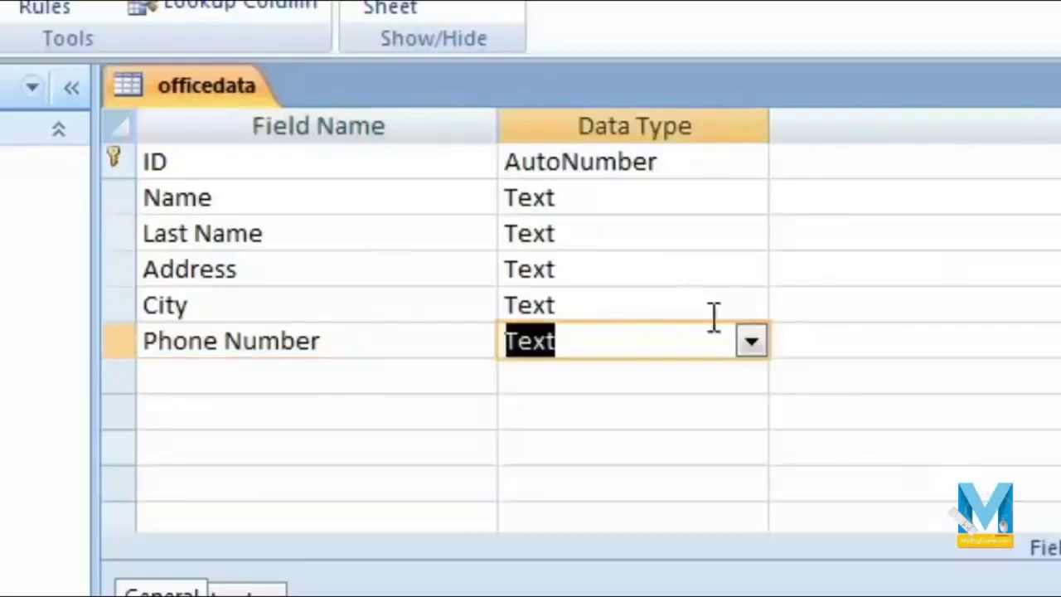
{"action": "left_click", "coordinate": [751, 341]}
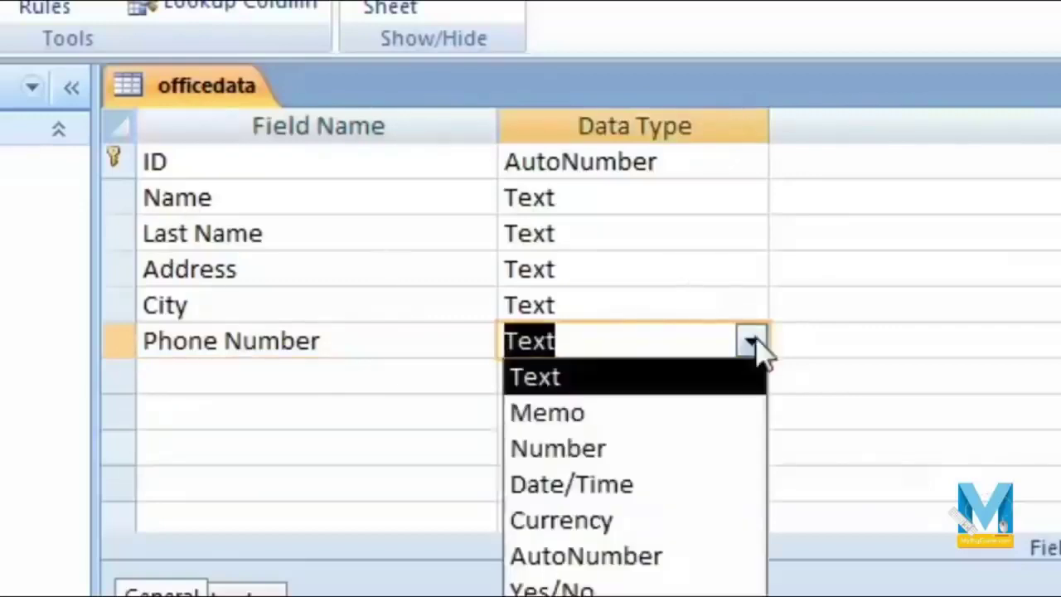
{"action": "left_click", "coordinate": [652, 448]}
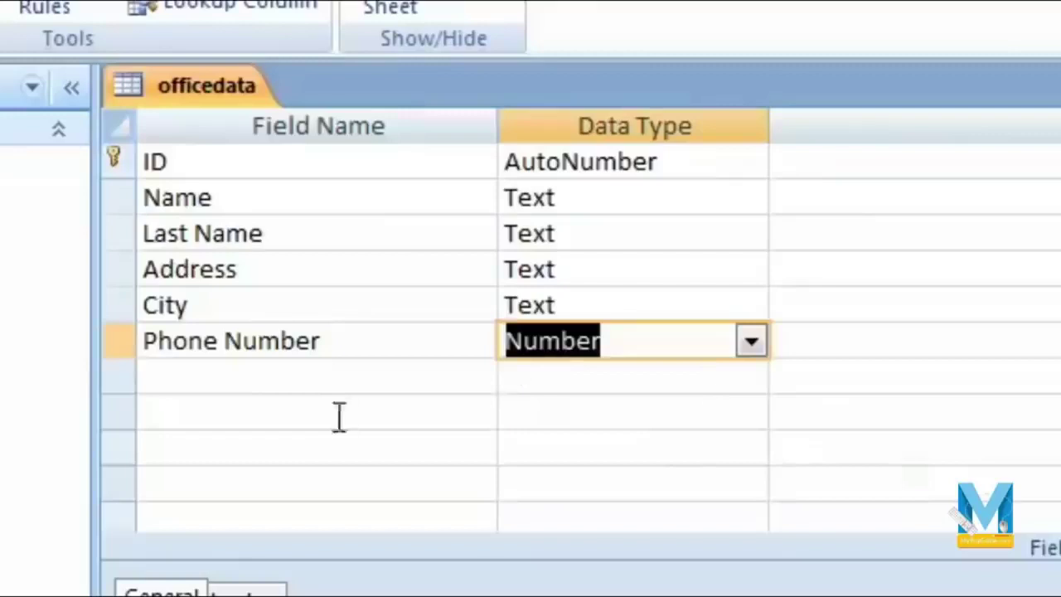
Step: Add an Email id field with the Hyperlink data type
{"action": "left_click", "coordinate": [310, 375]}
{"action": "type", "text": "Email id"}
{"action": "key", "text": "Tab"}
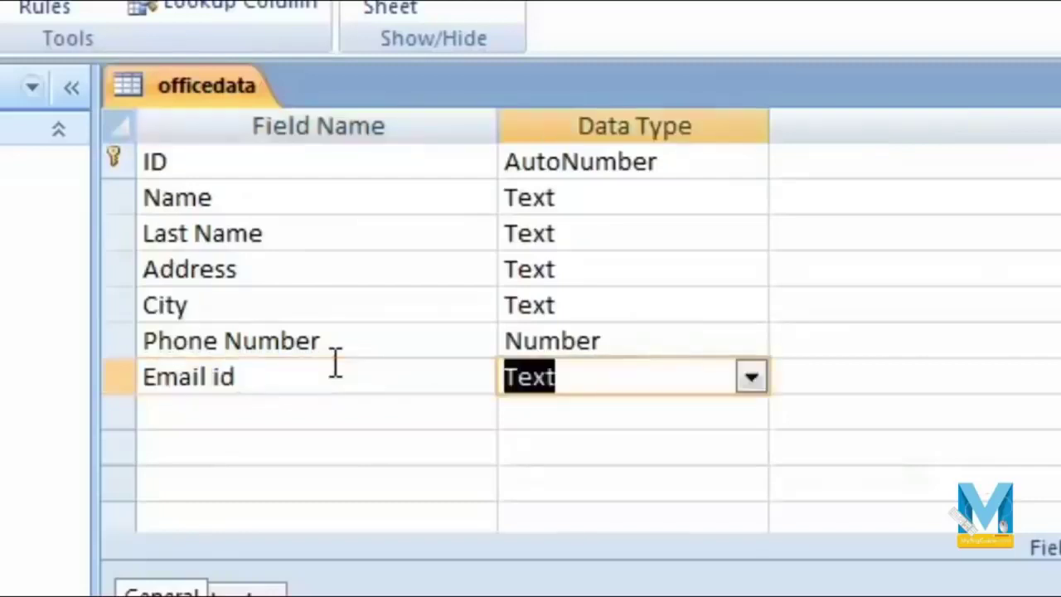
{"action": "left_click", "coordinate": [751, 378]}
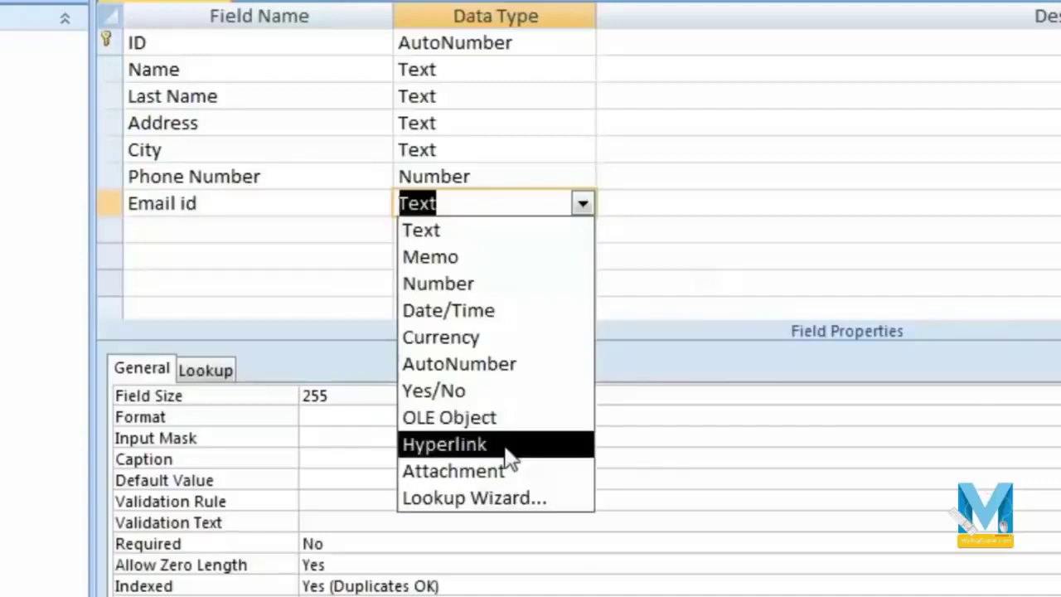
{"action": "left_click", "coordinate": [503, 447]}
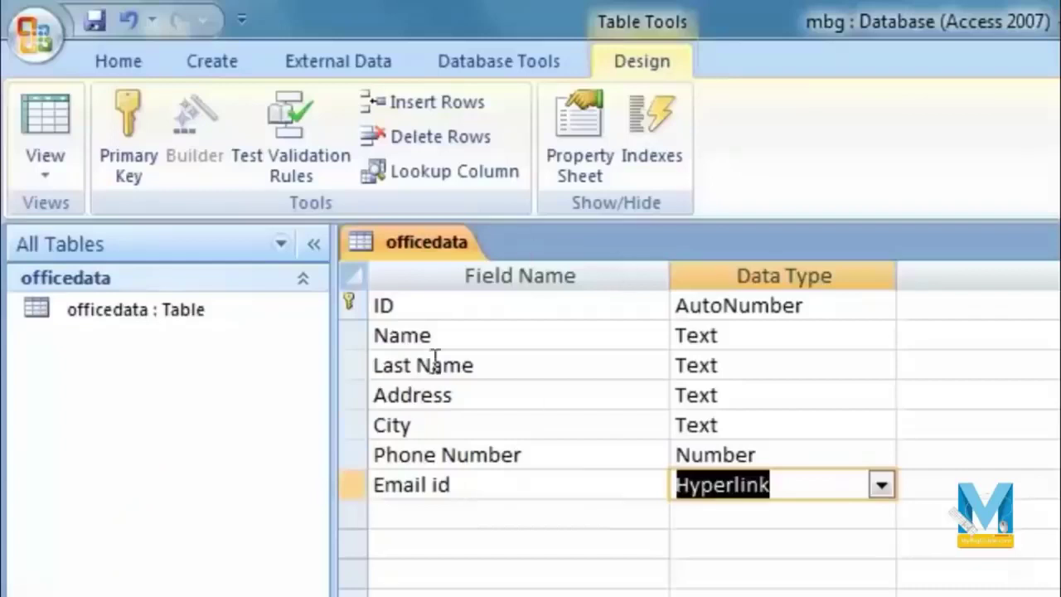
{"action": "left_click", "coordinate": [505, 515]}
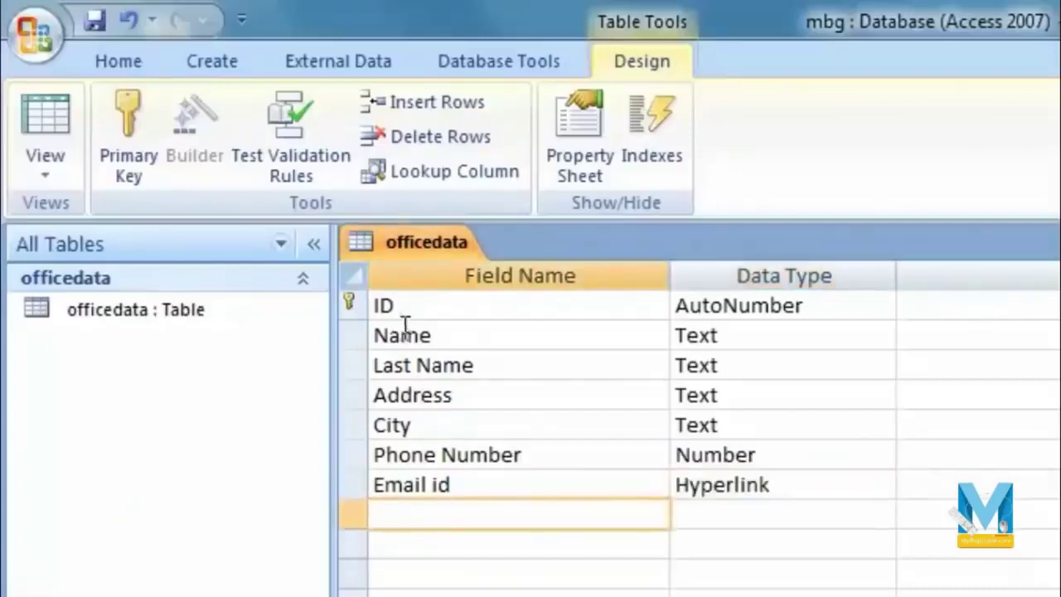
Step: Review the seven fields and save the officedata table design
{"action": "left_click", "coordinate": [454, 306]}
{"action": "left_click", "coordinate": [476, 339]}
{"action": "left_click", "coordinate": [489, 366]}
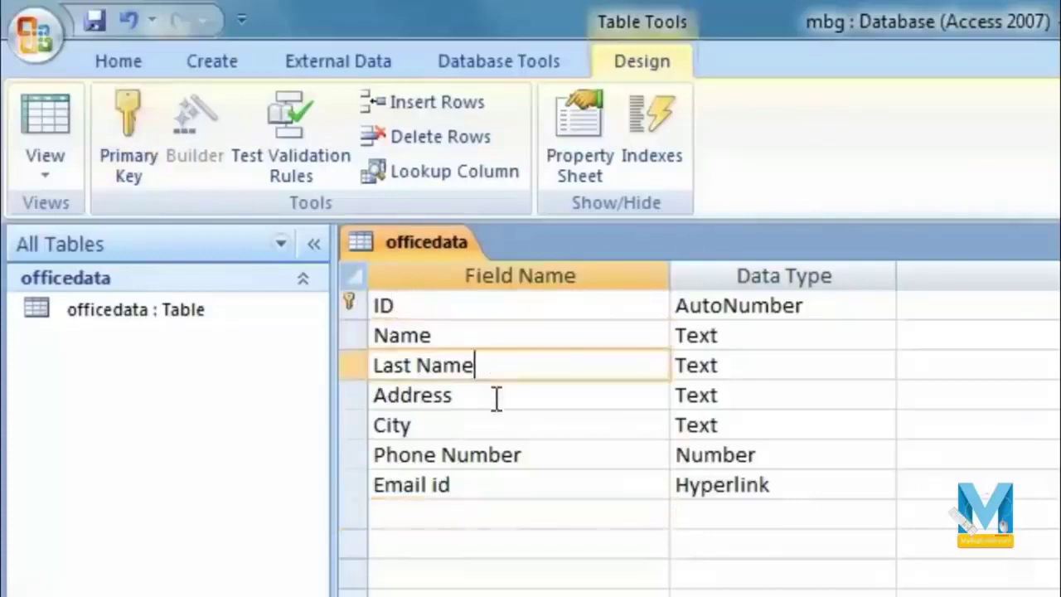
{"action": "left_click", "coordinate": [496, 396]}
{"action": "left_click", "coordinate": [502, 424]}
{"action": "left_click", "coordinate": [549, 455]}
{"action": "left_click", "coordinate": [550, 486]}
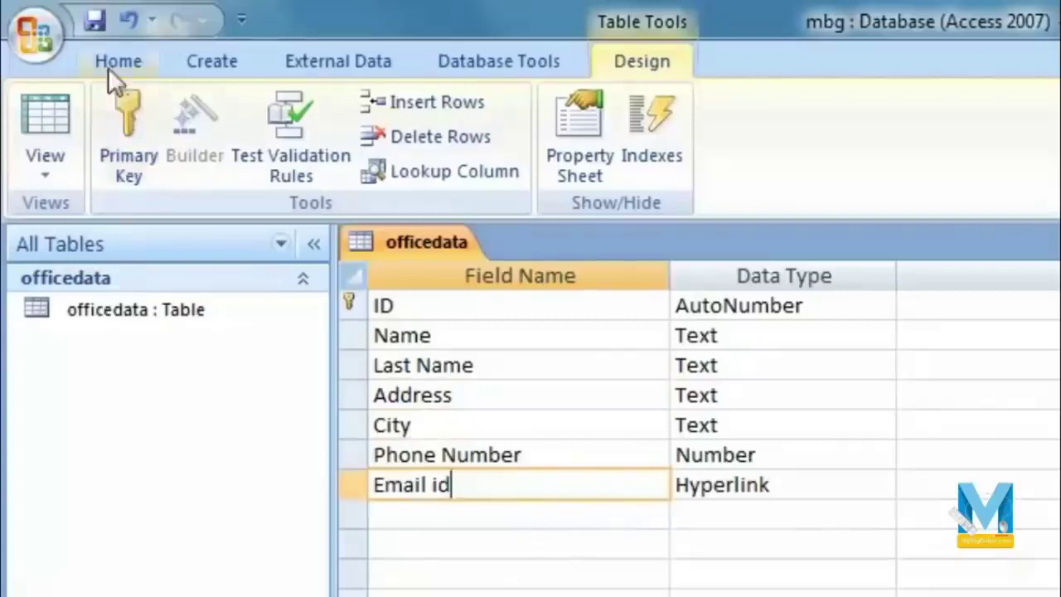
{"action": "left_click", "coordinate": [94, 21]}
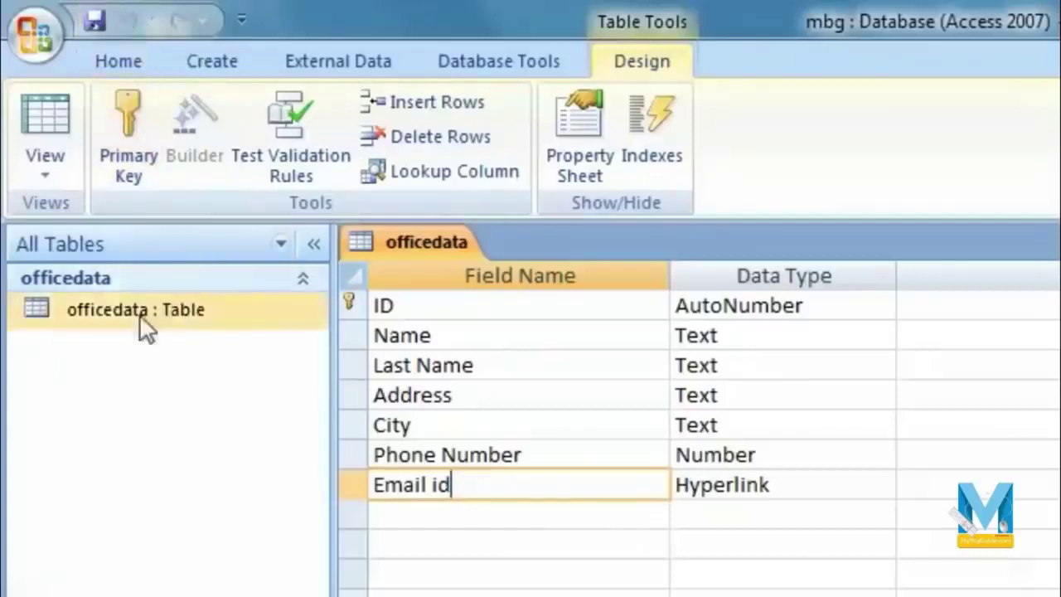
{"action": "left_click", "coordinate": [44, 174]}
Step: In Datasheet View, fill in the first record's last name, with Agra as Address and City
{"action": "left_click", "coordinate": [211, 233]}
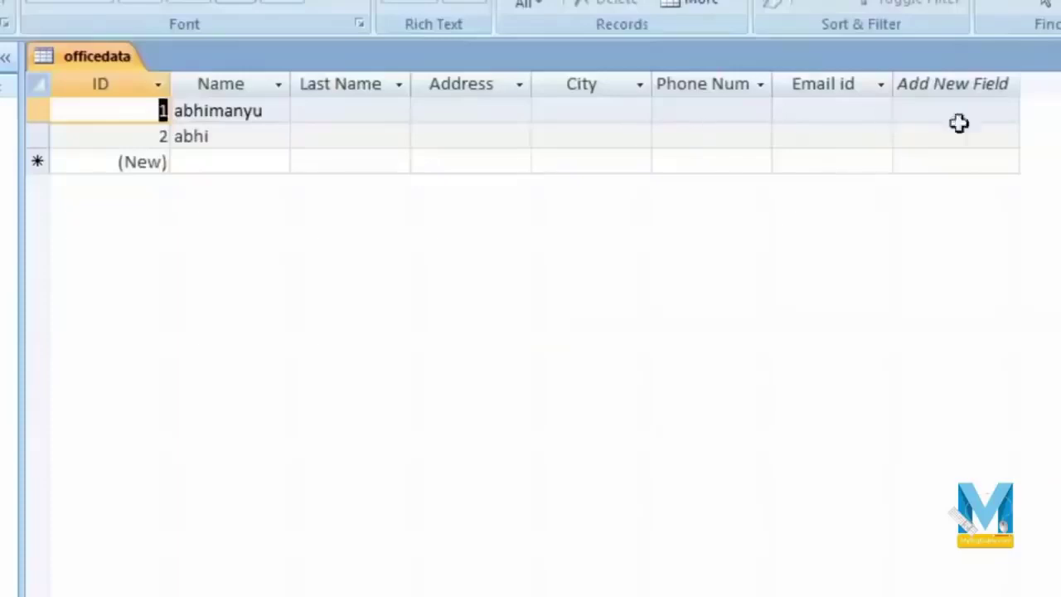
{"action": "left_click", "coordinate": [336, 103]}
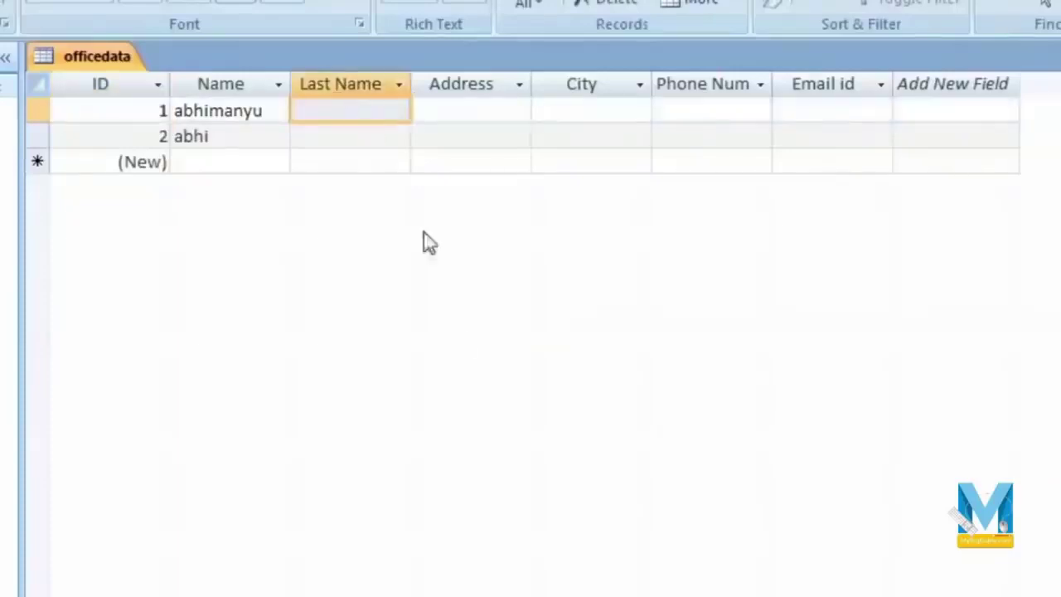
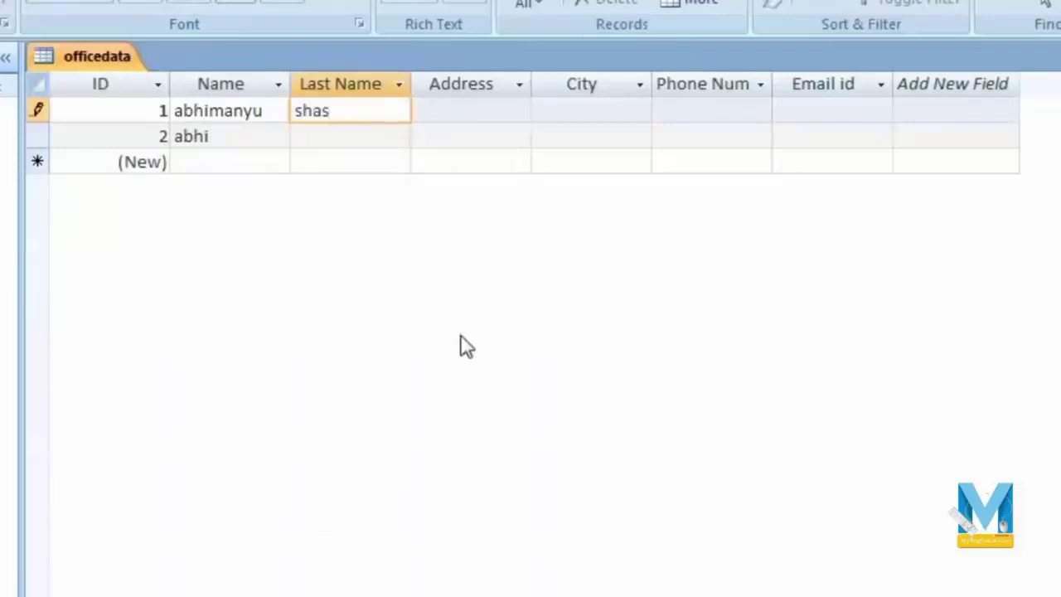
{"action": "key", "text": "Tab"}
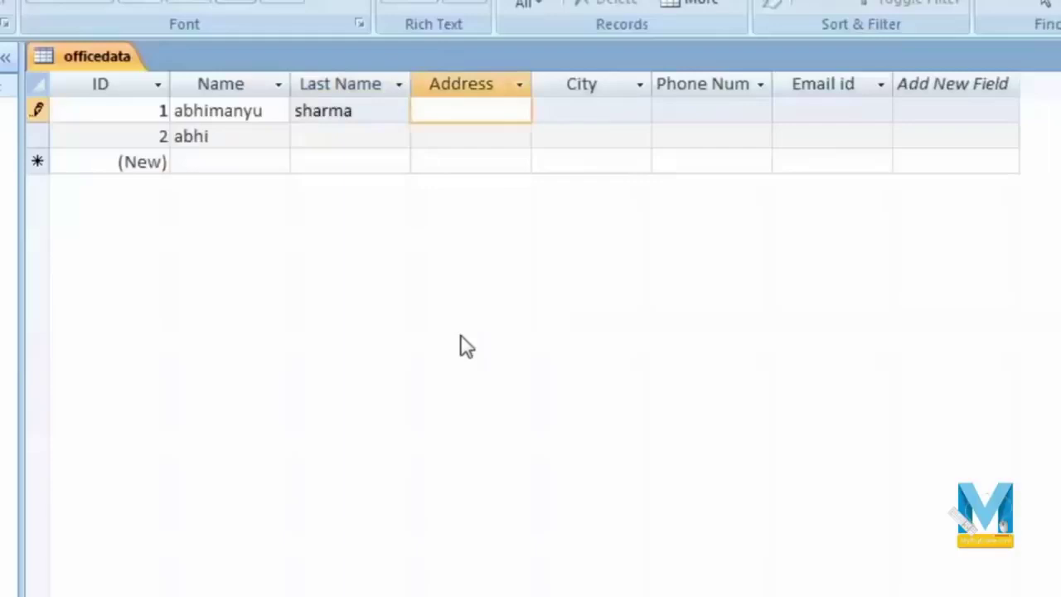
{"action": "key", "text": "Tab"}
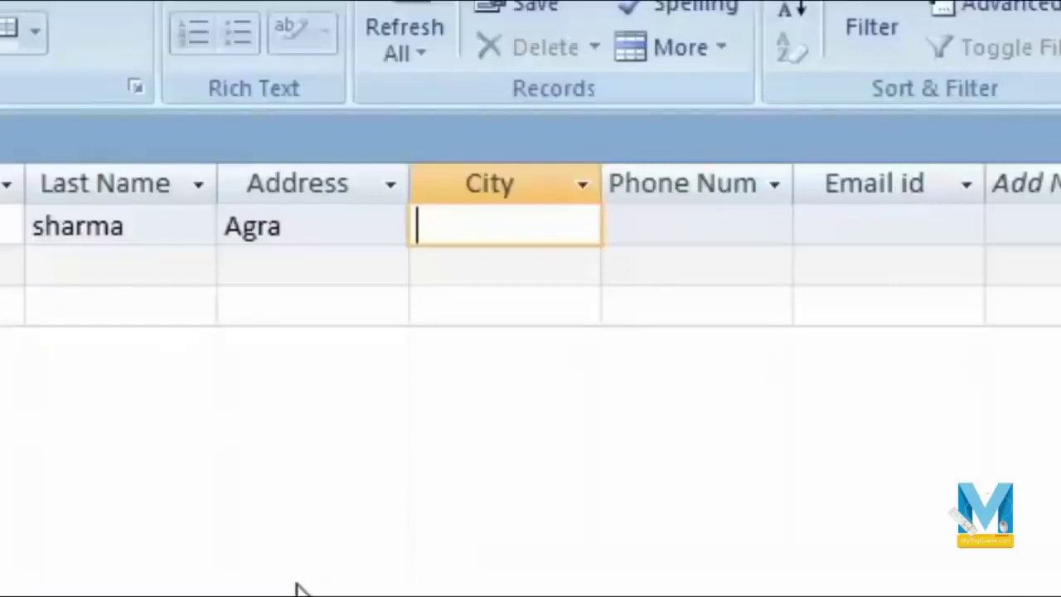
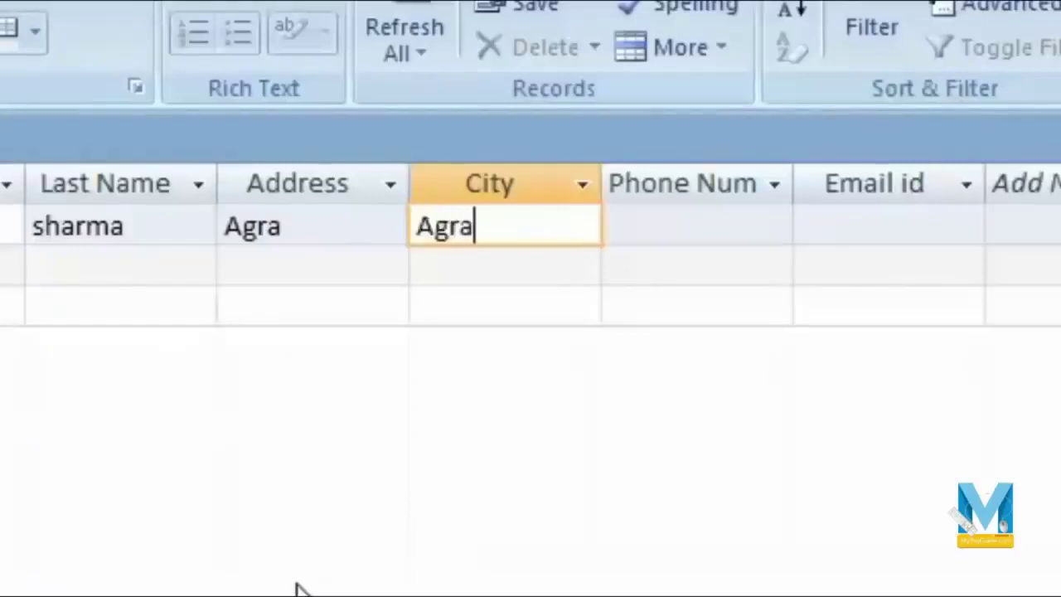
{"action": "key", "text": "Tab"}
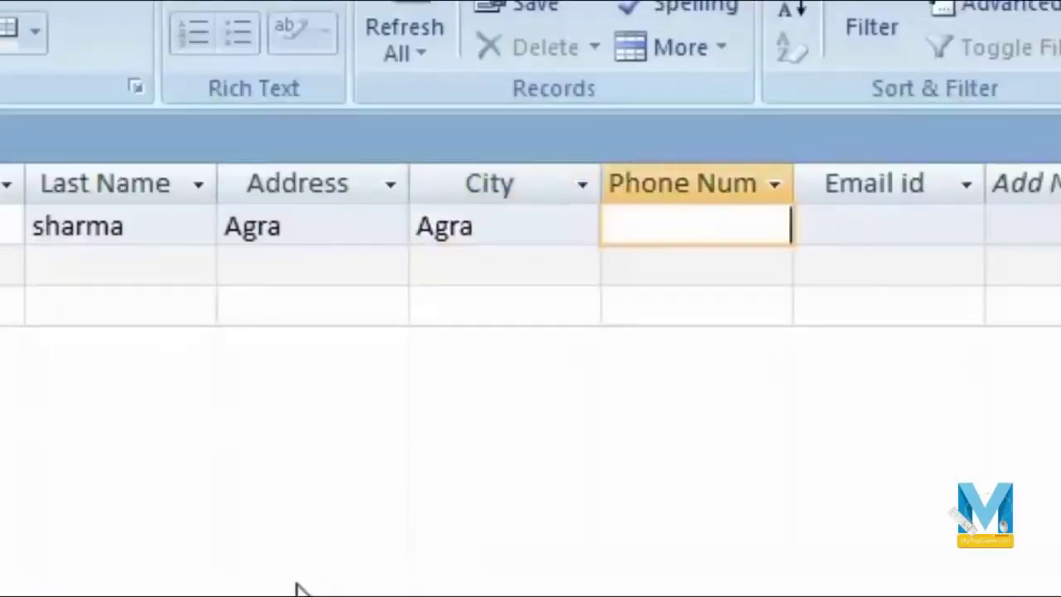
Step: Enter the record's phone number and e-mail address, then widen the Email id column
{"action": "type", "text": "914"}
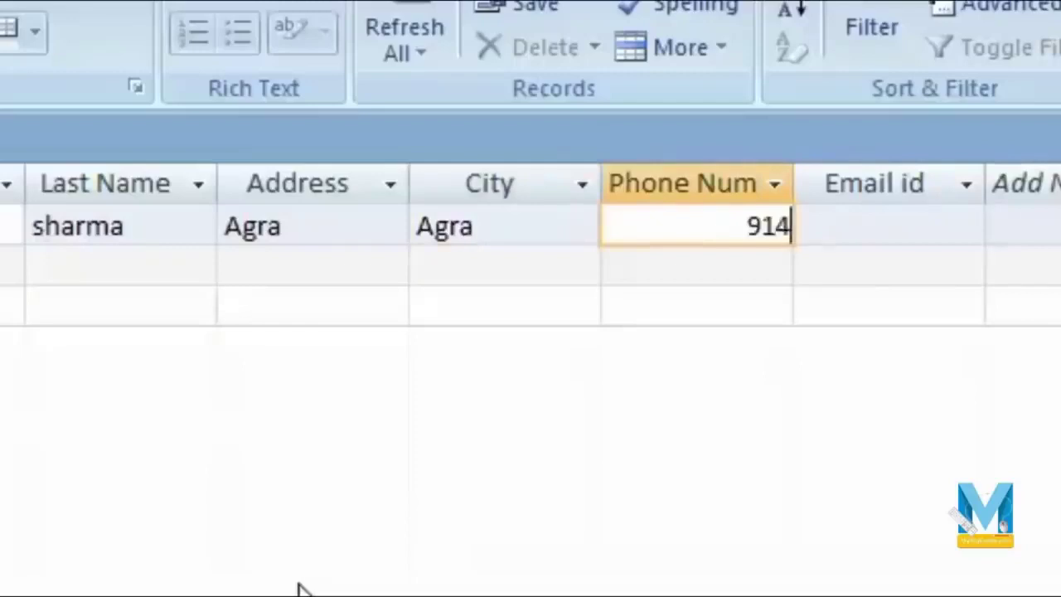
{"action": "key", "text": "BackSpace"}
{"action": "type", "text": "12512"}
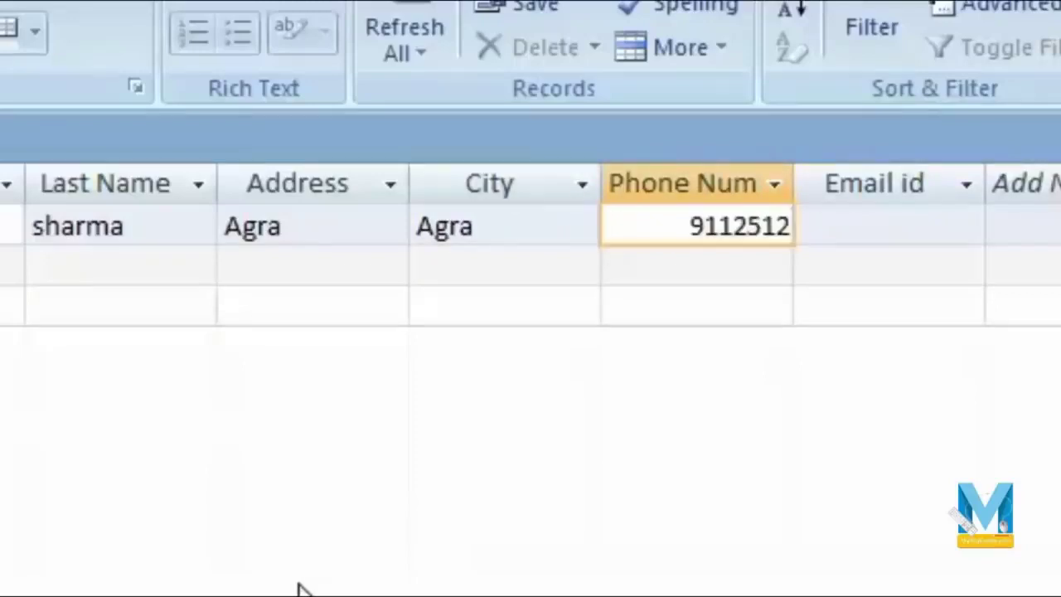
{"action": "key", "text": "Tab"}
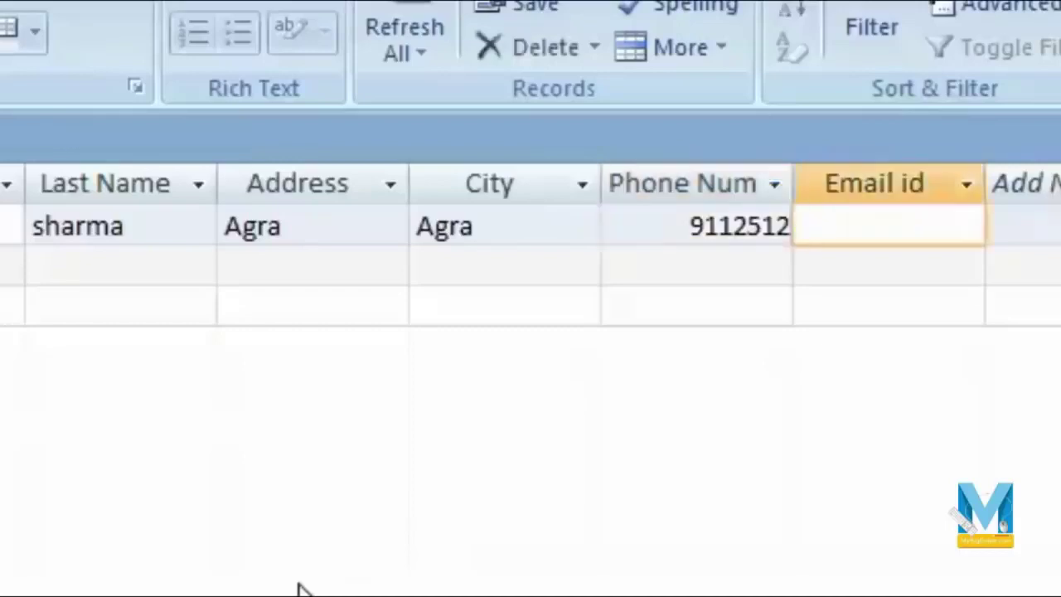
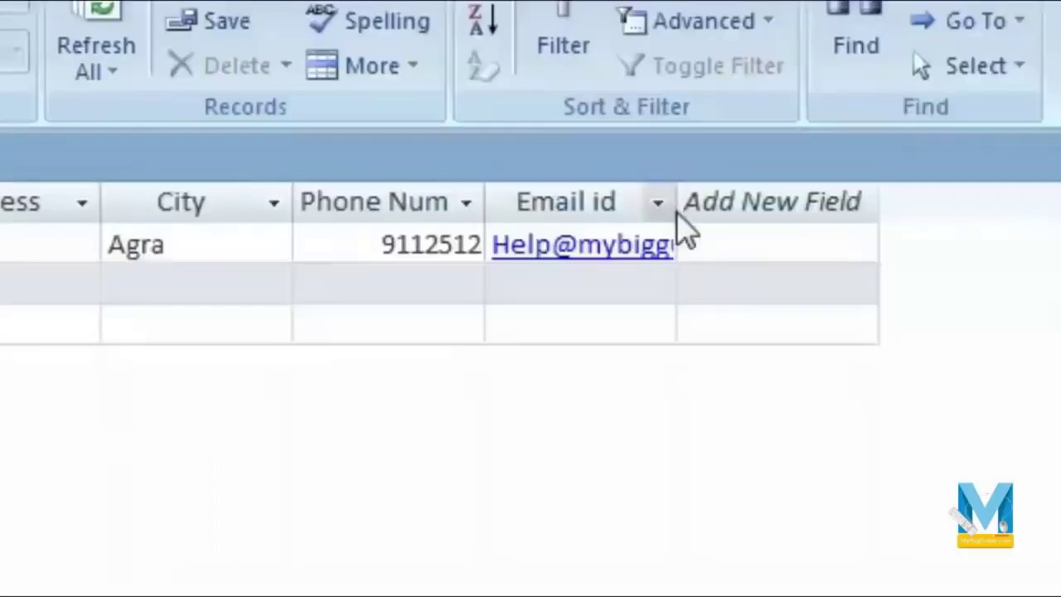
{"action": "left_click_drag", "start_coordinate": [678, 202], "coordinate": [872, 207]}
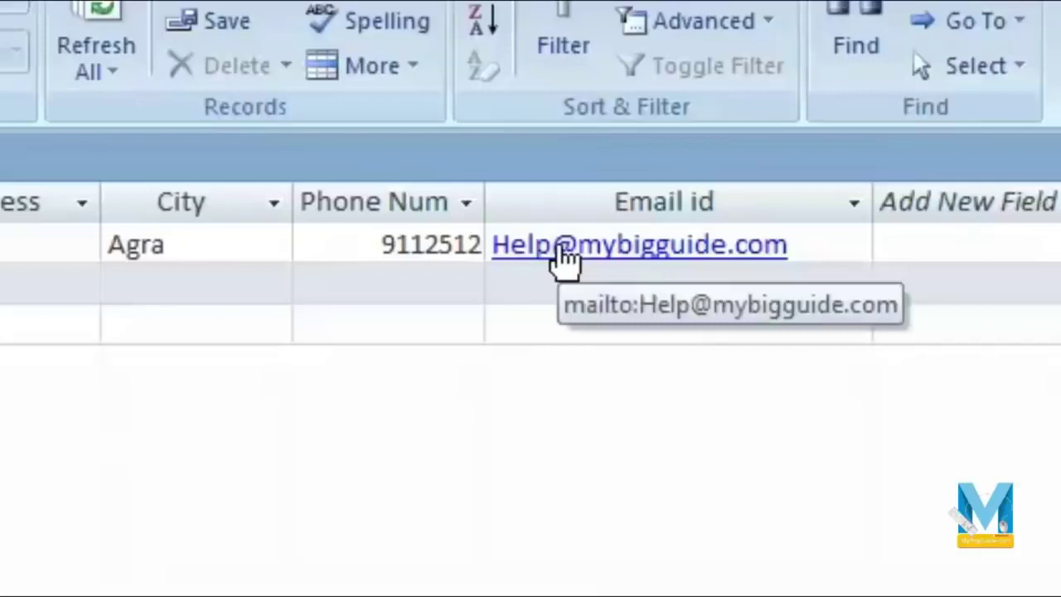
{"action": "left_click", "coordinate": [564, 250]}
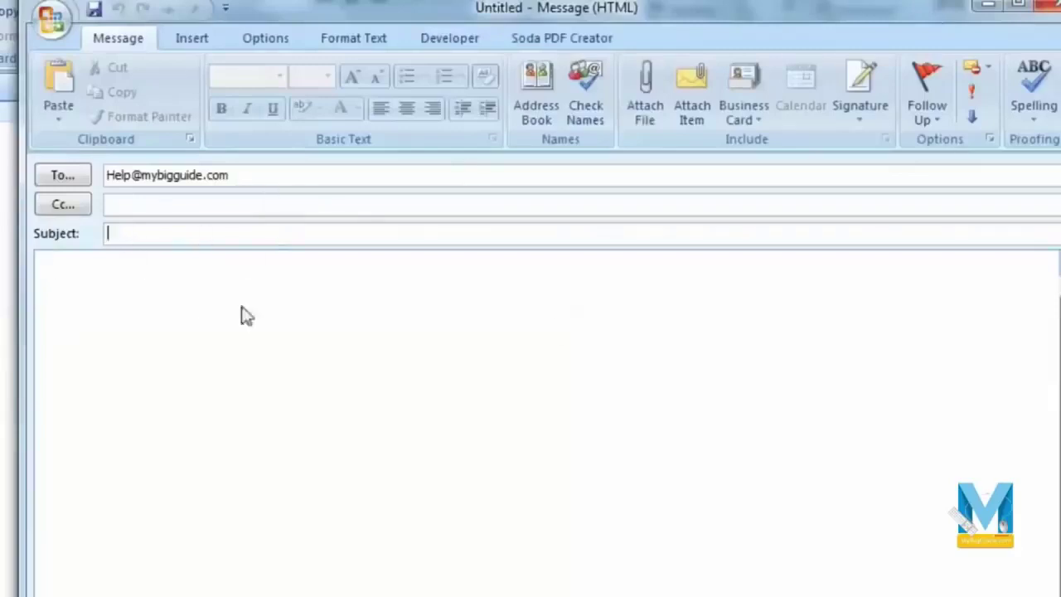
{"action": "left_click", "coordinate": [141, 311]}
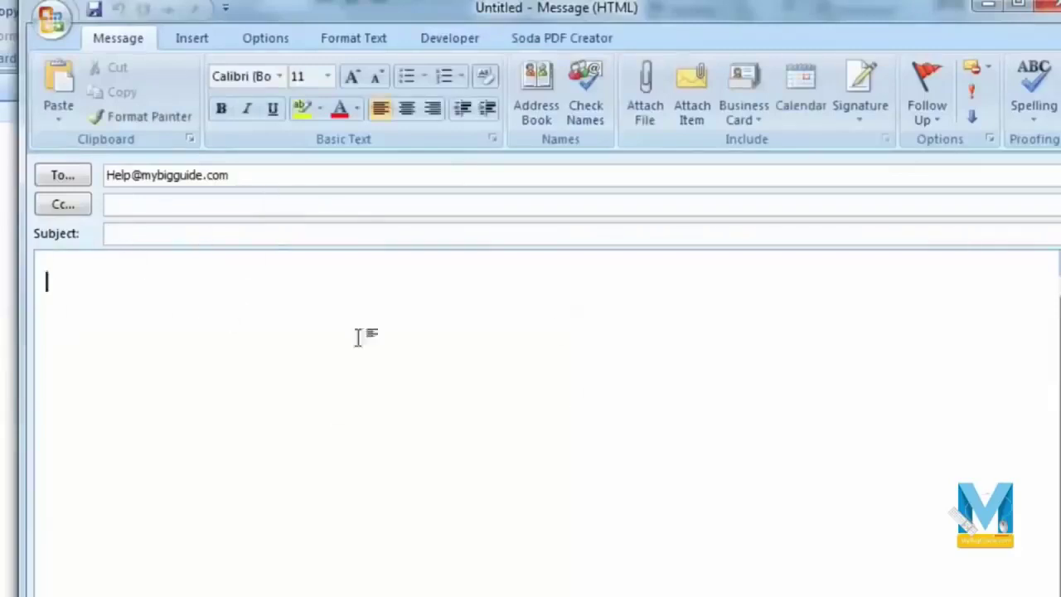
{"action": "key", "text": "alt+F4"}
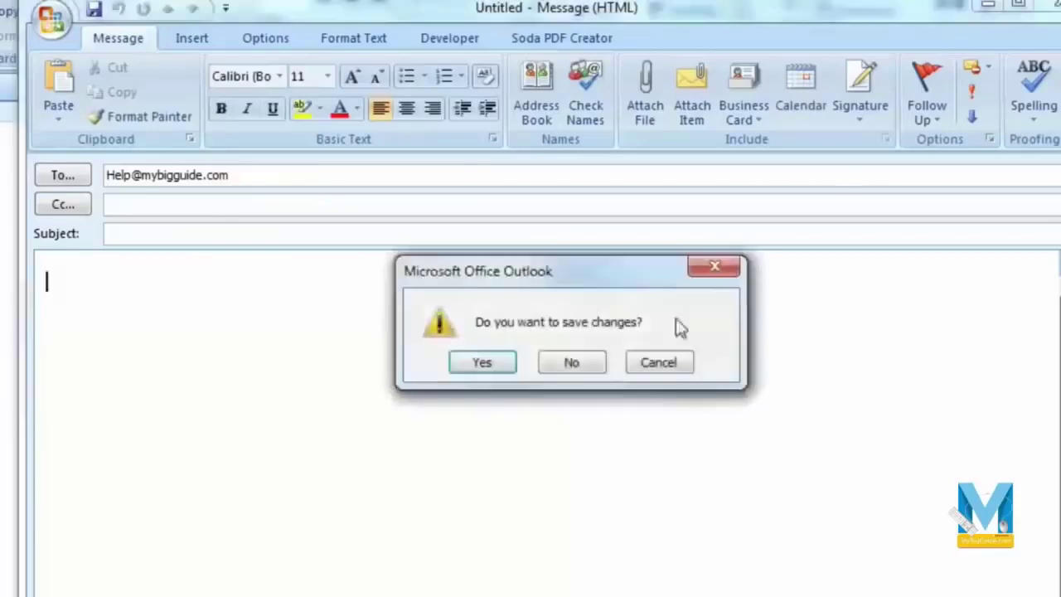
{"action": "left_click", "coordinate": [580, 364]}
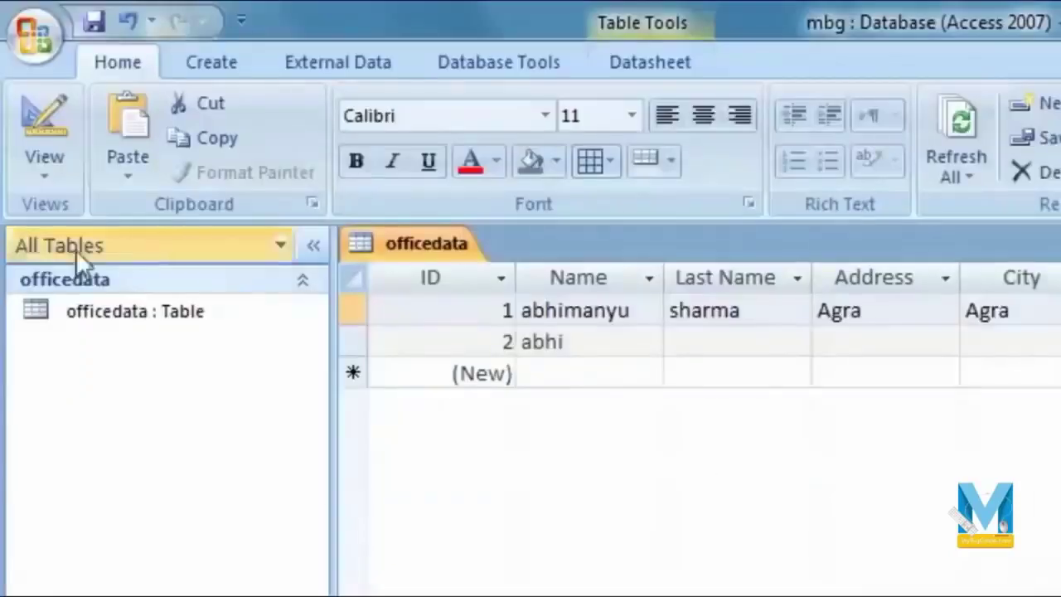
Step: In Design View, add a Photo field with the Attachment data type
{"action": "left_click", "coordinate": [43, 170]}
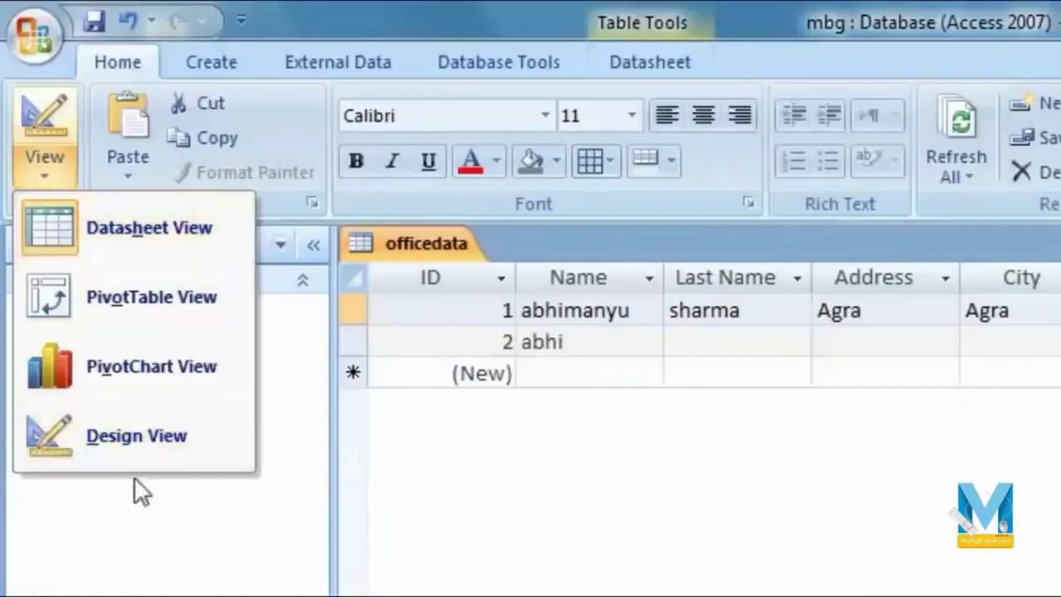
{"action": "left_click", "coordinate": [141, 435]}
{"action": "left_click", "coordinate": [557, 514]}
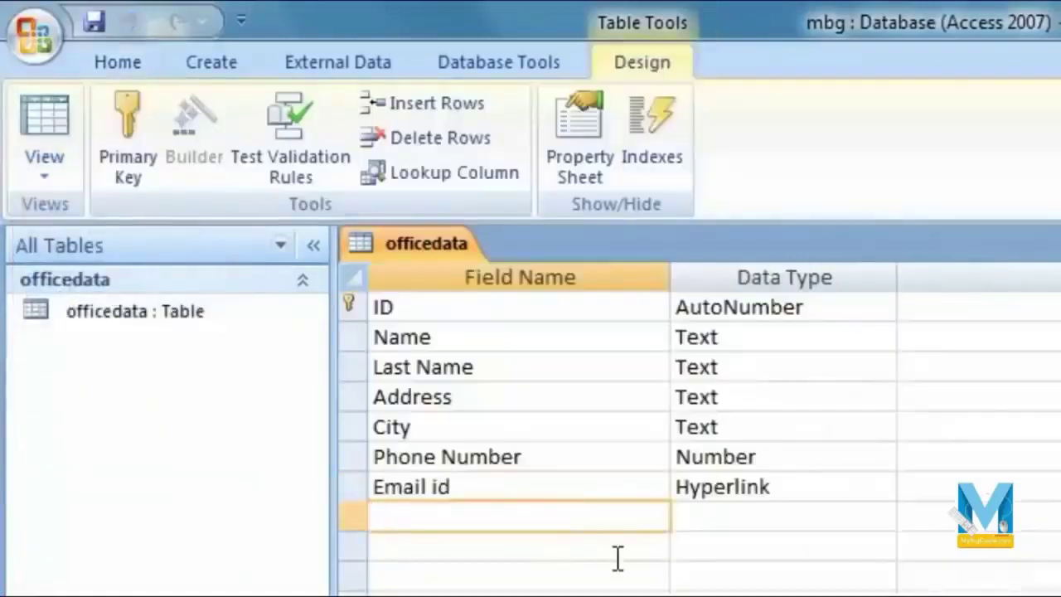
{"action": "type", "text": "Photo"}
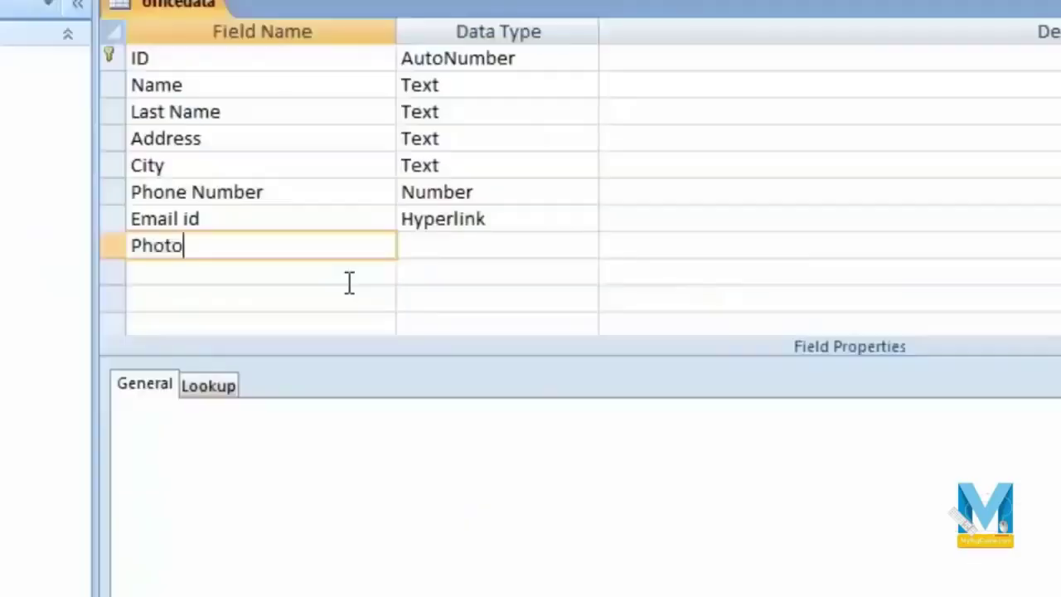
{"action": "key", "text": "Tab"}
{"action": "left_click", "coordinate": [585, 245]}
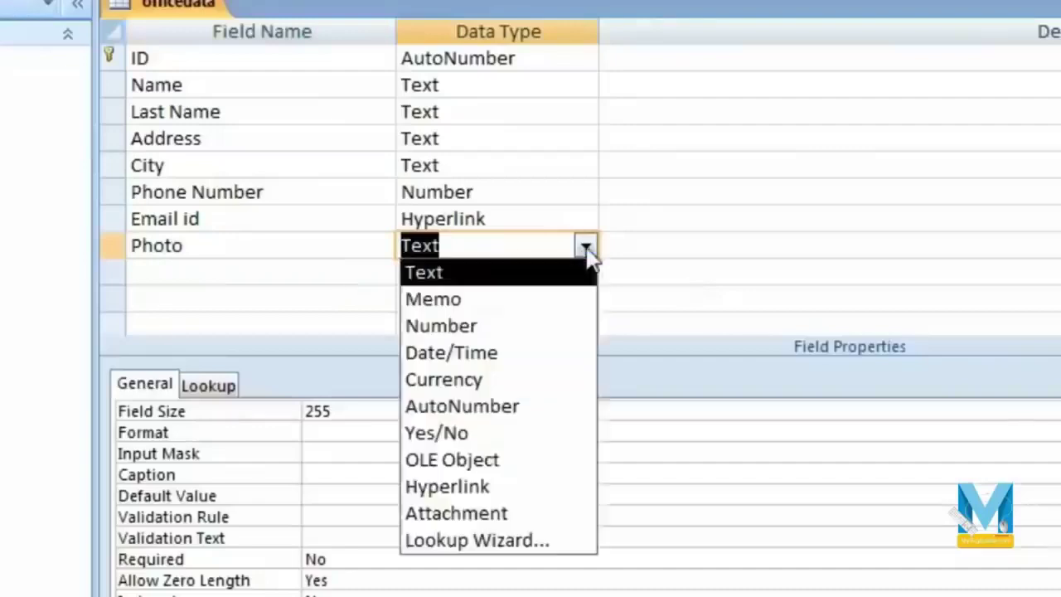
{"action": "left_click", "coordinate": [538, 513]}
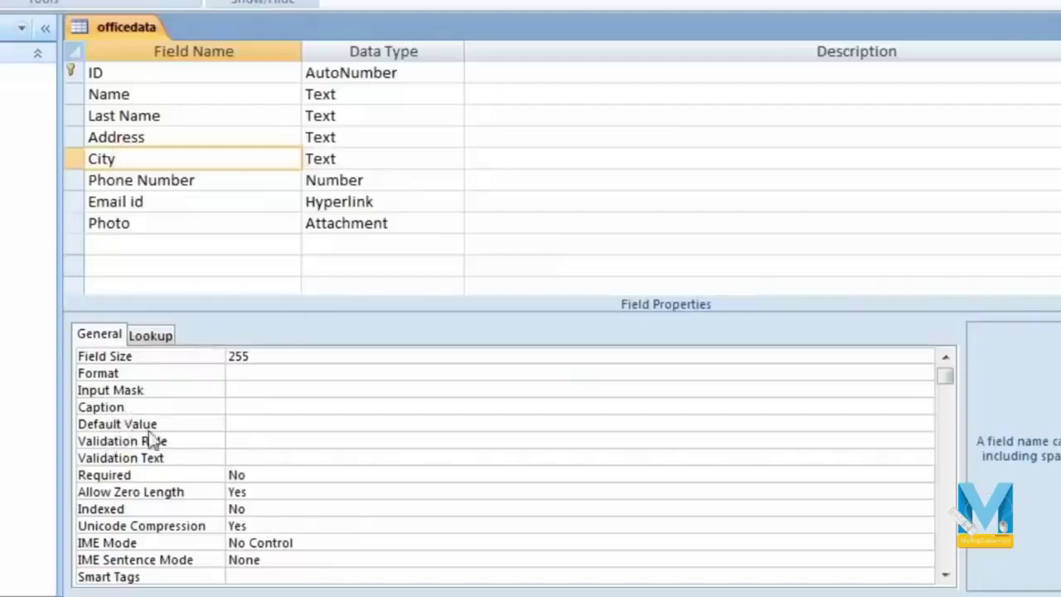
Step: Set City's Default Value to Agra and save the table
{"action": "left_click", "coordinate": [270, 429]}
{"action": "type", "text": "A"}
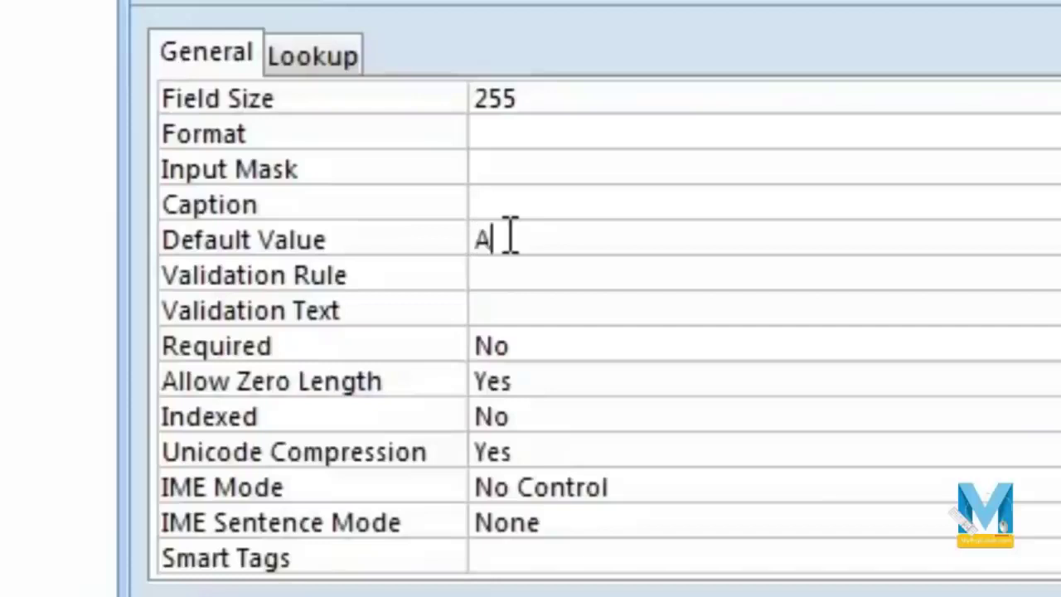
{"action": "type", "text": "gra"}
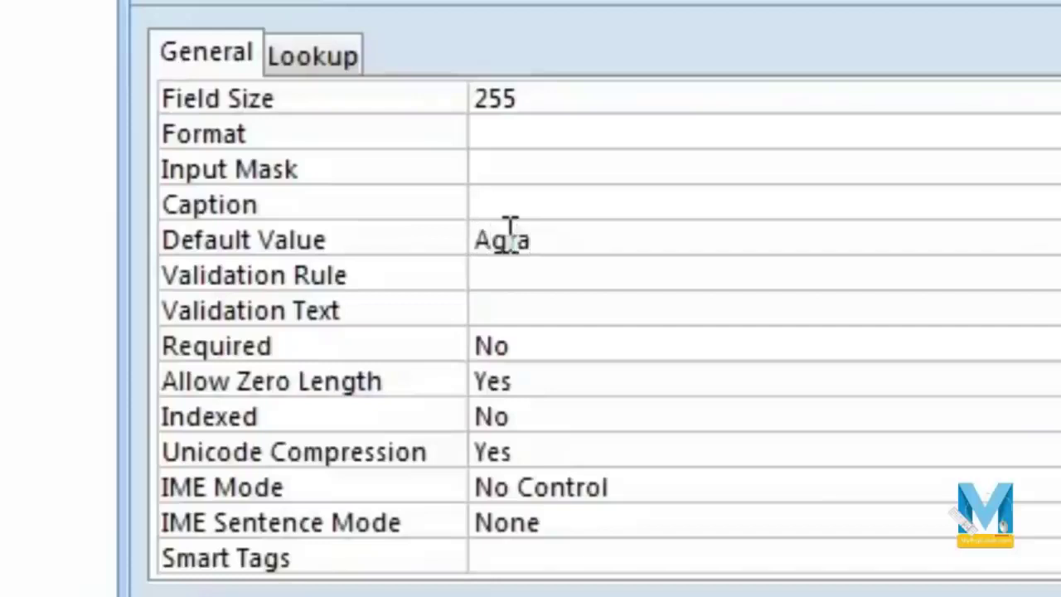
{"action": "key", "text": "Return"}
{"action": "left_click", "coordinate": [668, 240]}
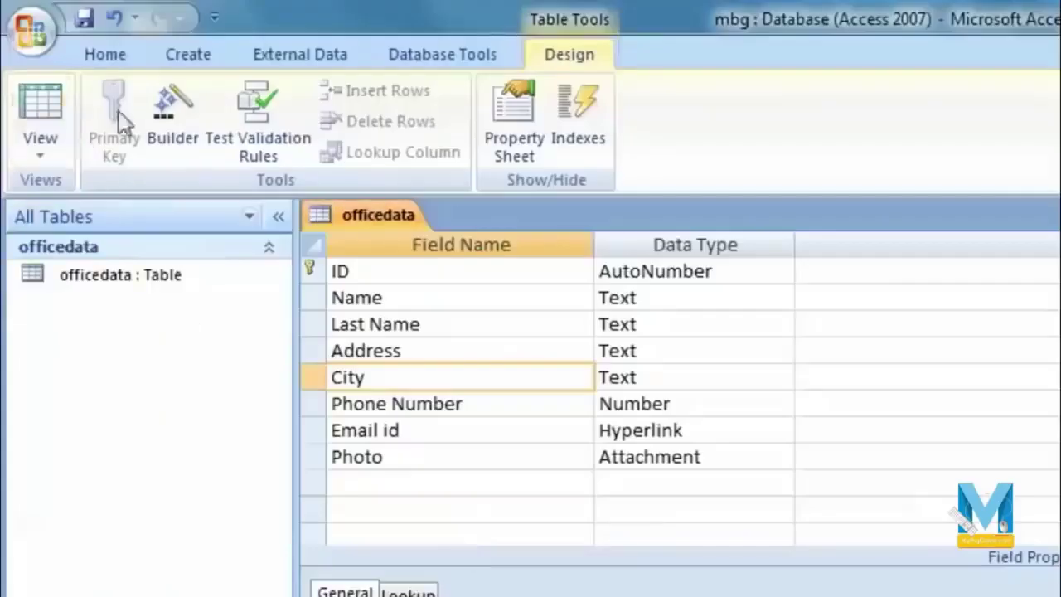
{"action": "left_click", "coordinate": [69, 120]}
Step: Save the table, then enter first names for two new records, with City defaulting to Agra
{"action": "left_click", "coordinate": [854, 570]}
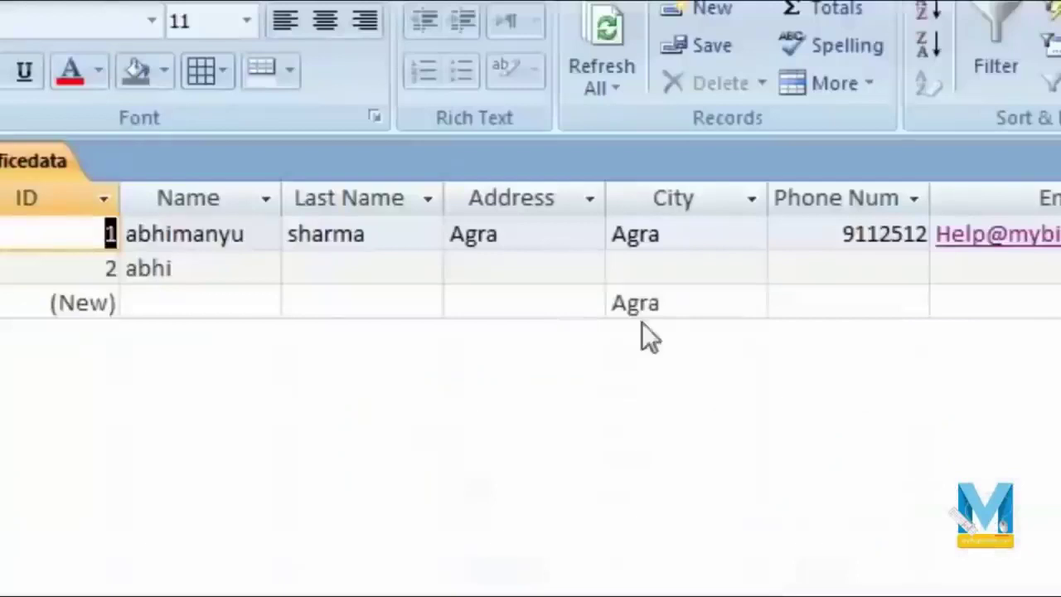
{"action": "left_click", "coordinate": [924, 337]}
{"action": "left_click", "coordinate": [909, 310]}
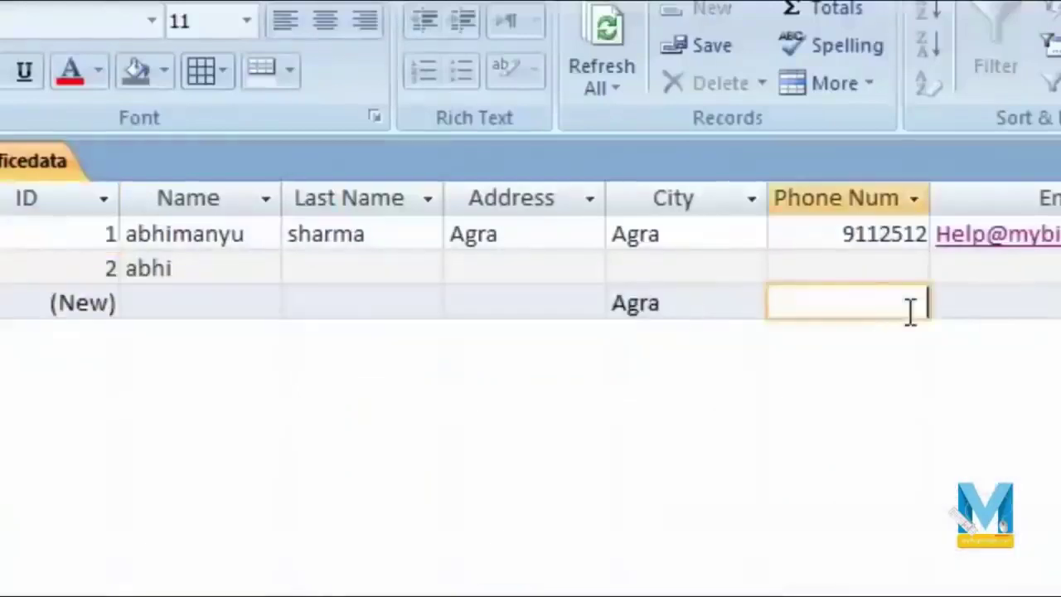
{"action": "left_click", "coordinate": [244, 299]}
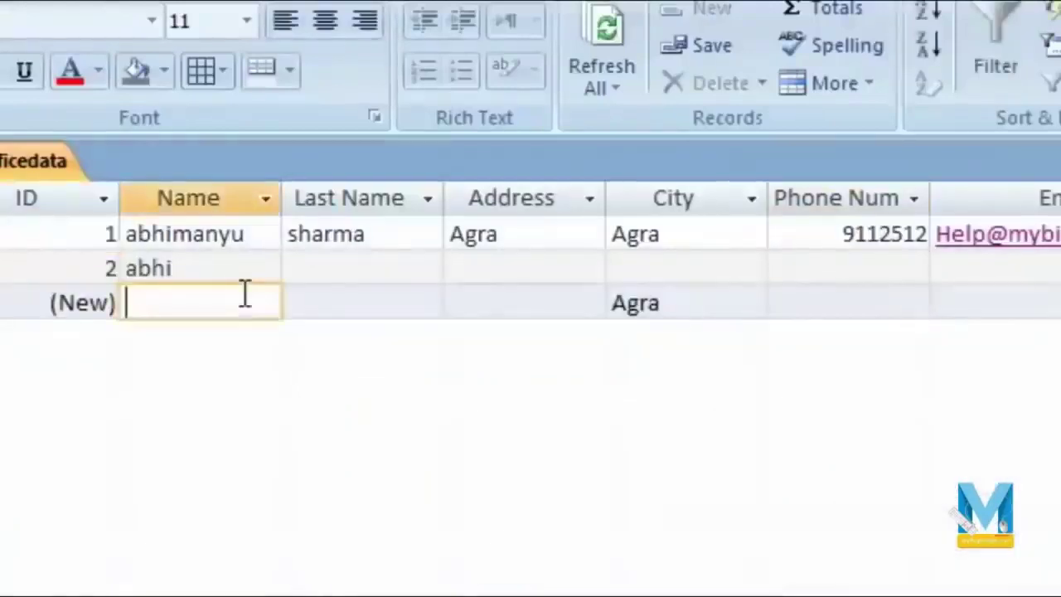
{"action": "type", "text": "Amit"}
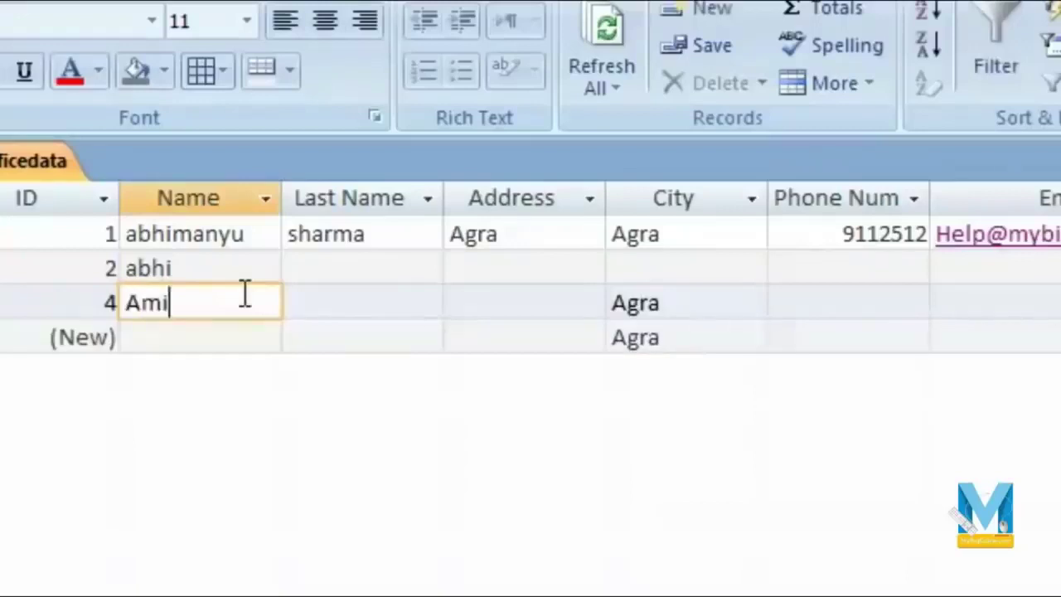
{"action": "key", "text": "Tab"}
{"action": "key", "text": "Tab"}
{"action": "key", "text": "Tab"}
{"action": "key", "text": "Tab"}
{"action": "key", "text": "Tab"}
{"action": "key", "text": "Tab"}
{"action": "key", "text": "Tab"}
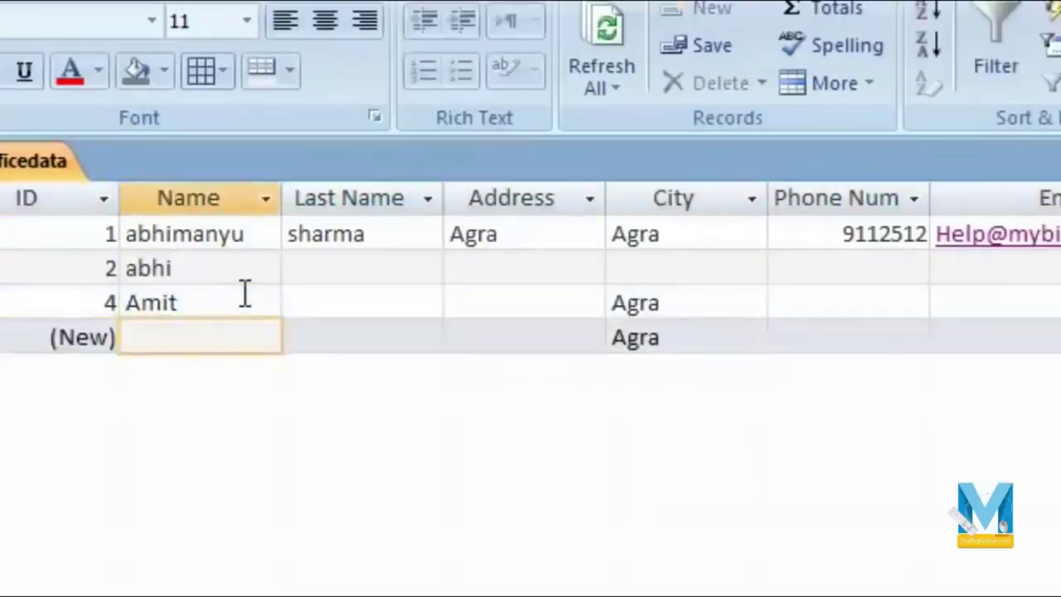
{"action": "type", "text": "A"}
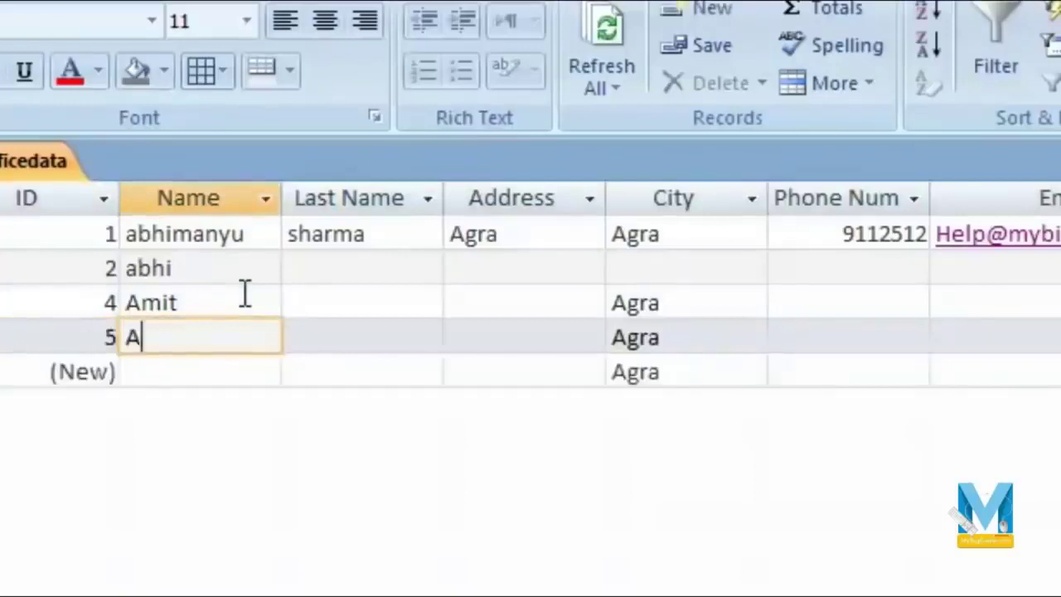
{"action": "type", "text": "nurag"}
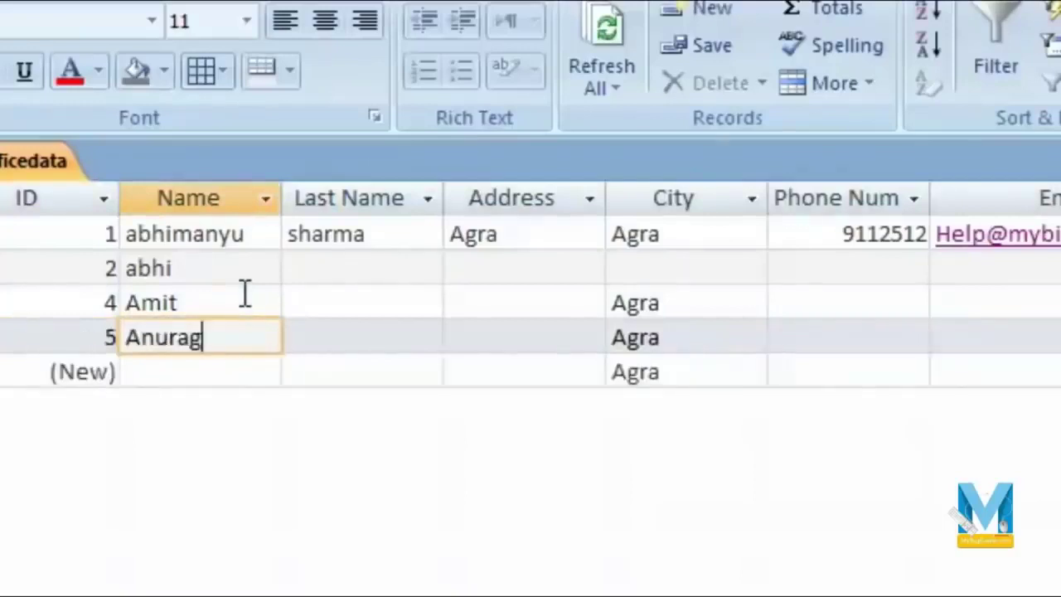
{"action": "key", "text": "Tab"}
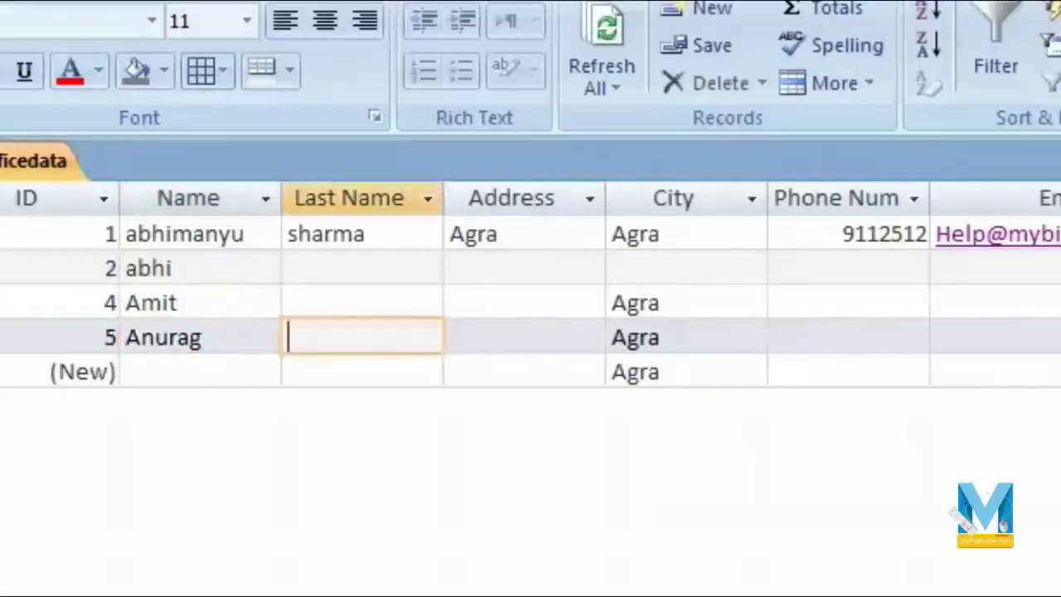
{"action": "left_click", "coordinate": [47, 171]}
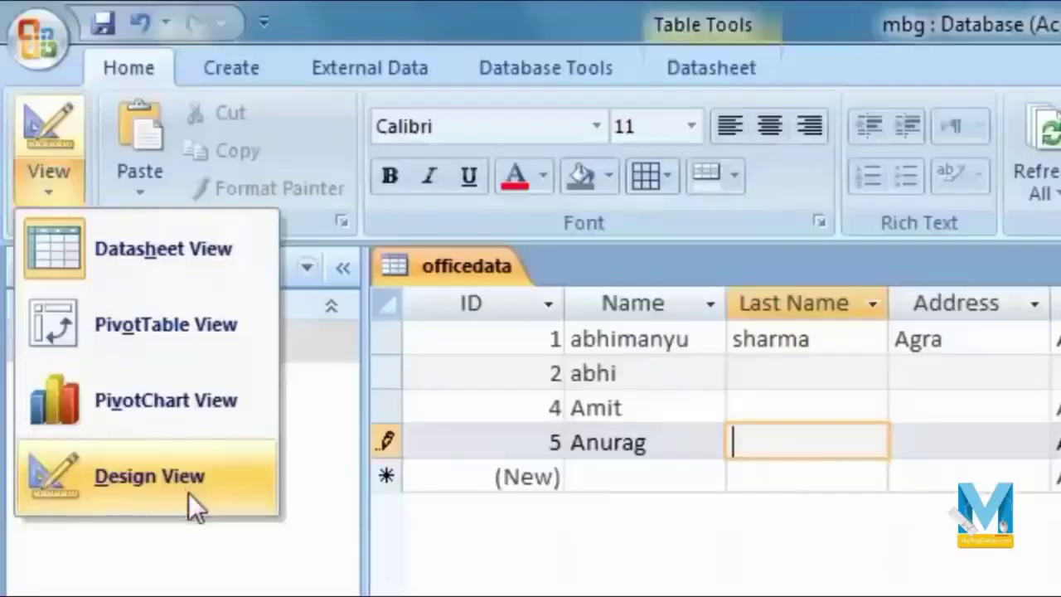
Step: In Design View, start the Lookup Wizard for City with manually typed values
{"action": "left_click", "coordinate": [166, 475]}
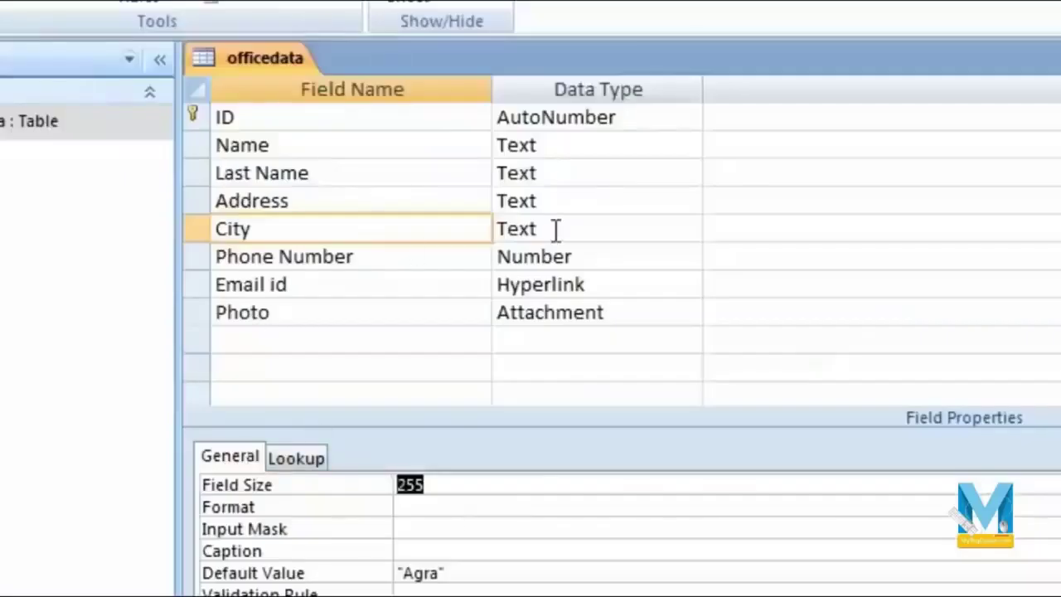
{"action": "left_click", "coordinate": [808, 469]}
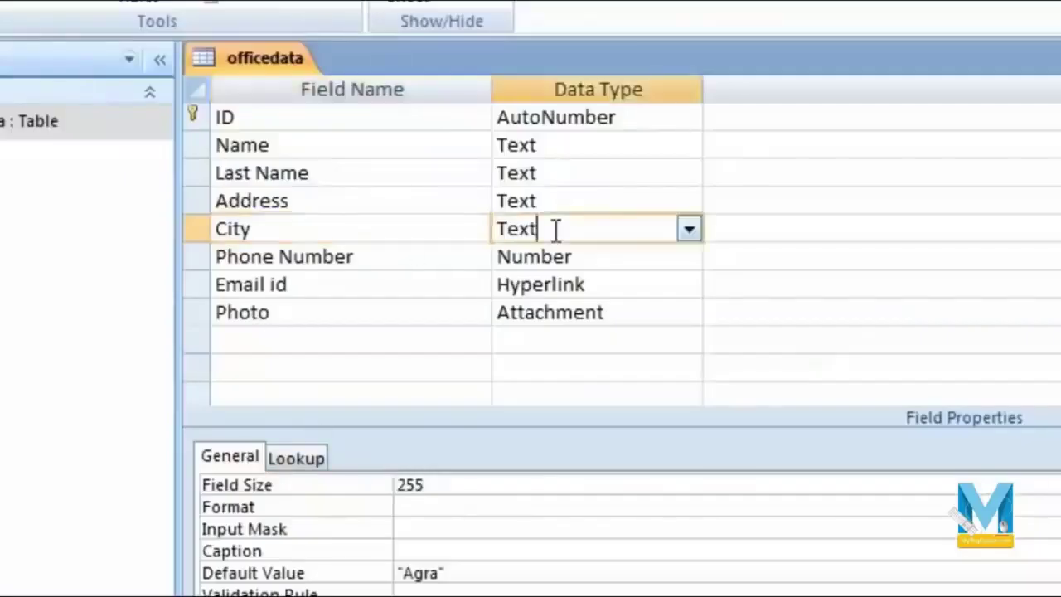
{"action": "left_click", "coordinate": [693, 232]}
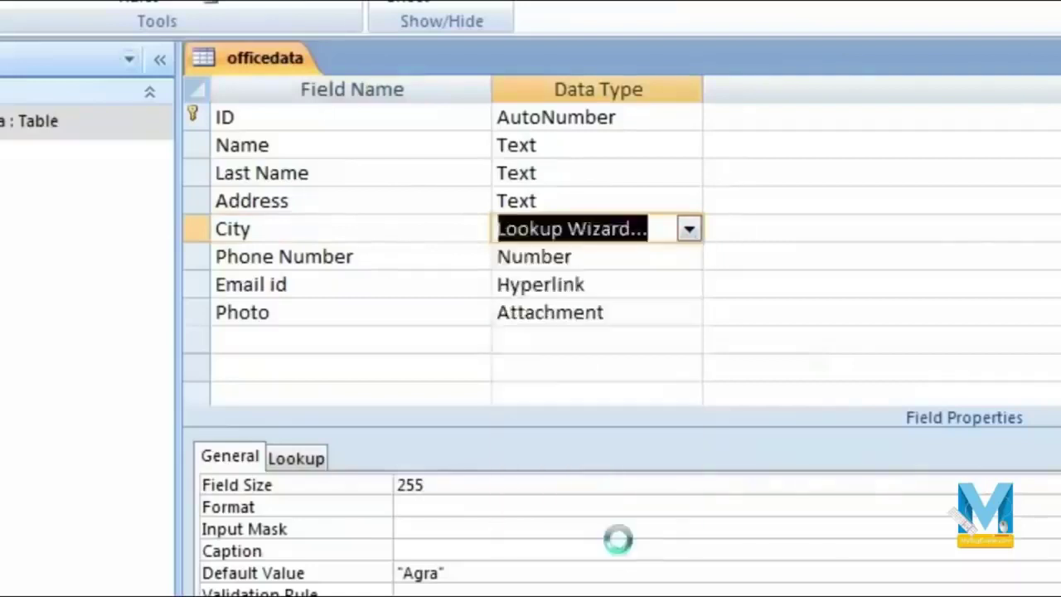
{"action": "left_click", "coordinate": [623, 550]}
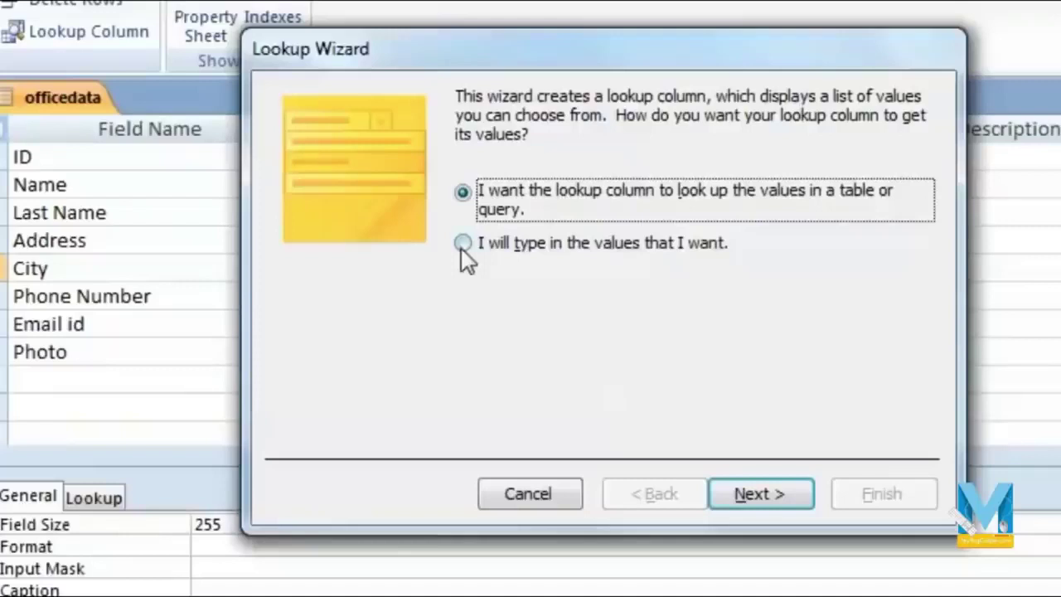
{"action": "left_click", "coordinate": [463, 248]}
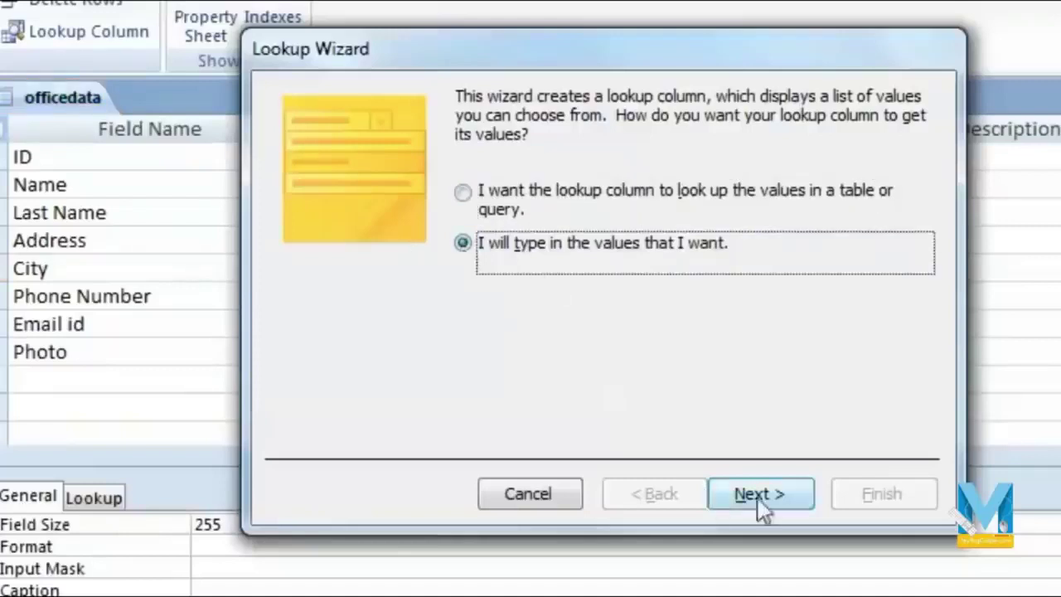
{"action": "left_click", "coordinate": [760, 501]}
Step: Enter Agra, Mathura and Hathras as lookup values, label it City, and finish the wizard
{"action": "left_click", "coordinate": [358, 268]}
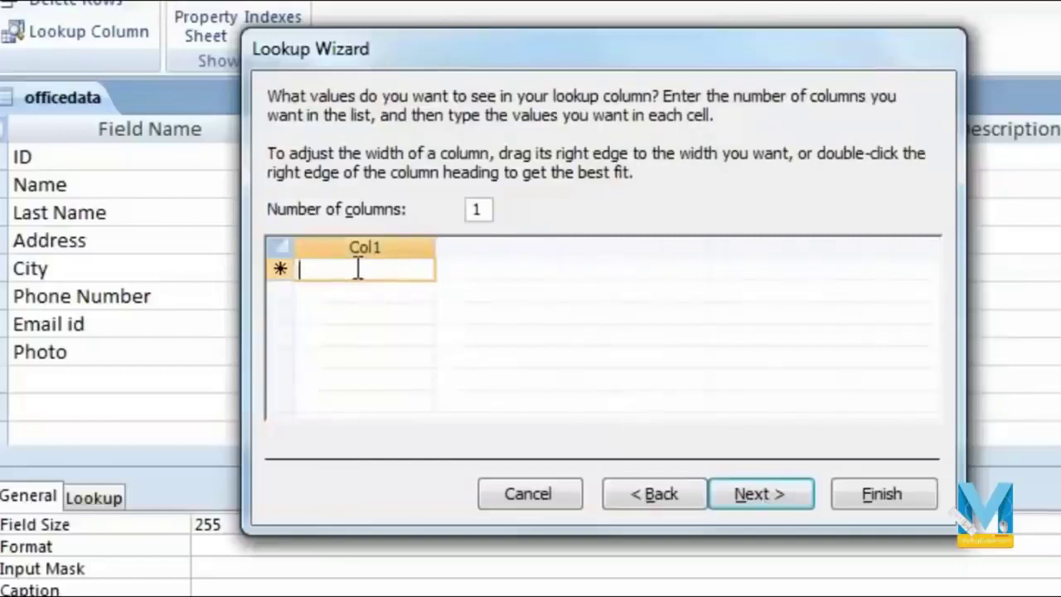
{"action": "type", "text": "Agra"}
{"action": "key", "text": "Return"}
{"action": "type", "text": "Mathura"}
{"action": "key", "text": "Return"}
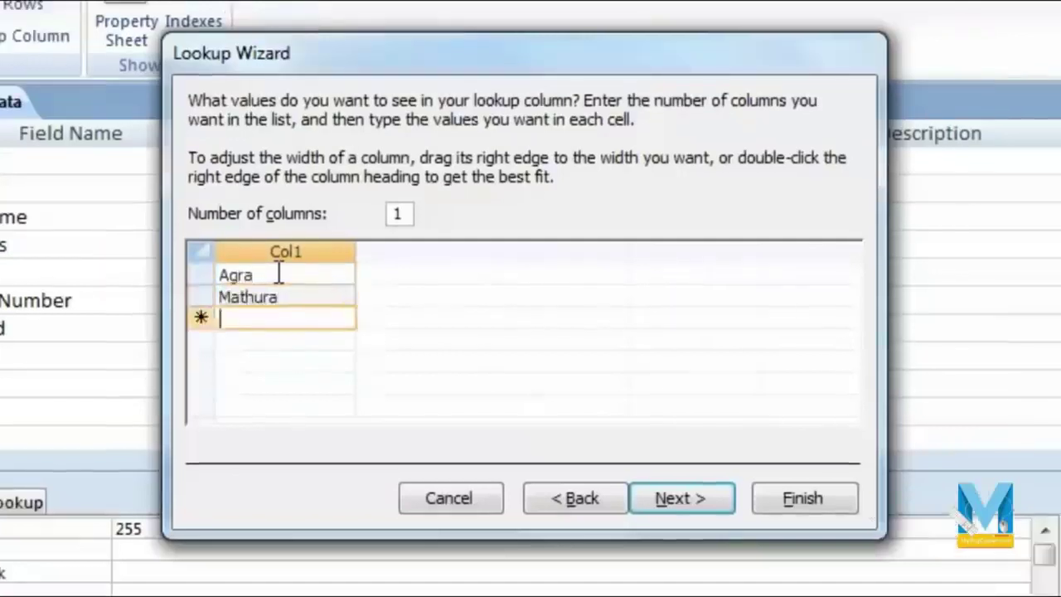
{"action": "type", "text": "Hathras"}
{"action": "key", "text": "Return"}
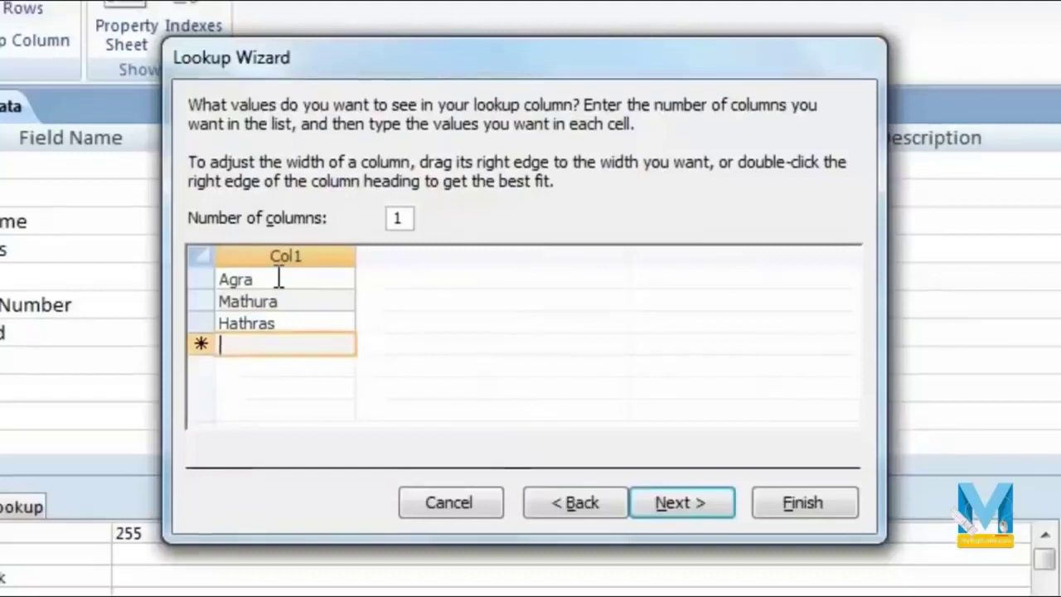
{"action": "left_click", "coordinate": [301, 258]}
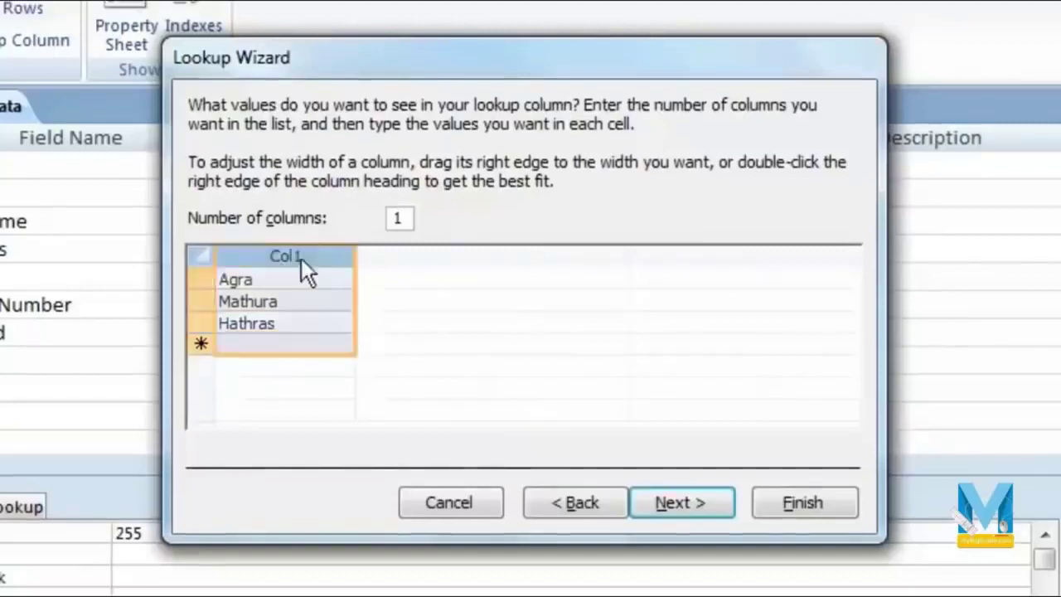
{"action": "left_click", "coordinate": [670, 502]}
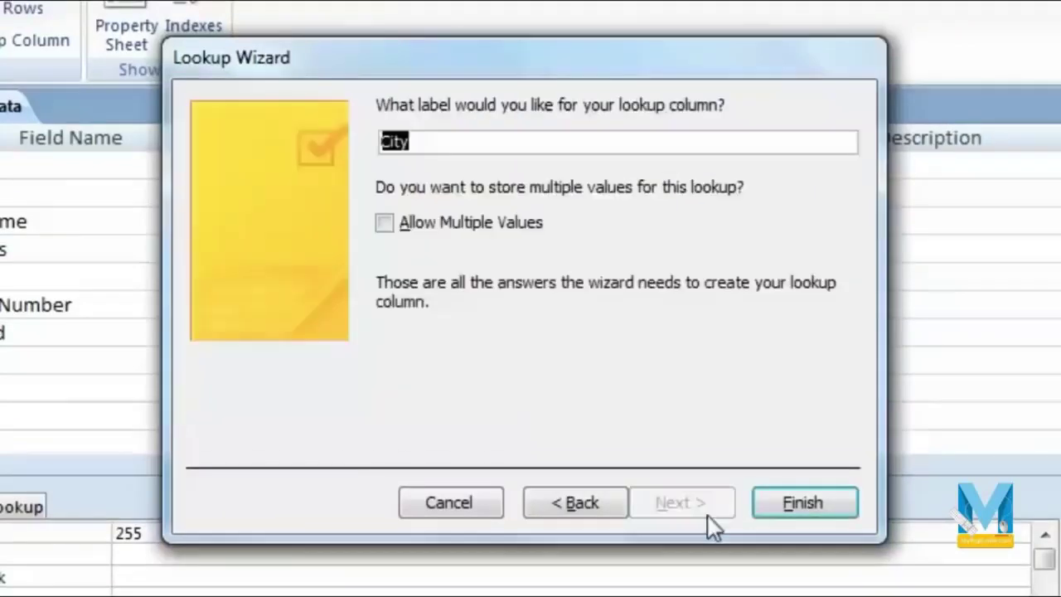
{"action": "type", "text": "City"}
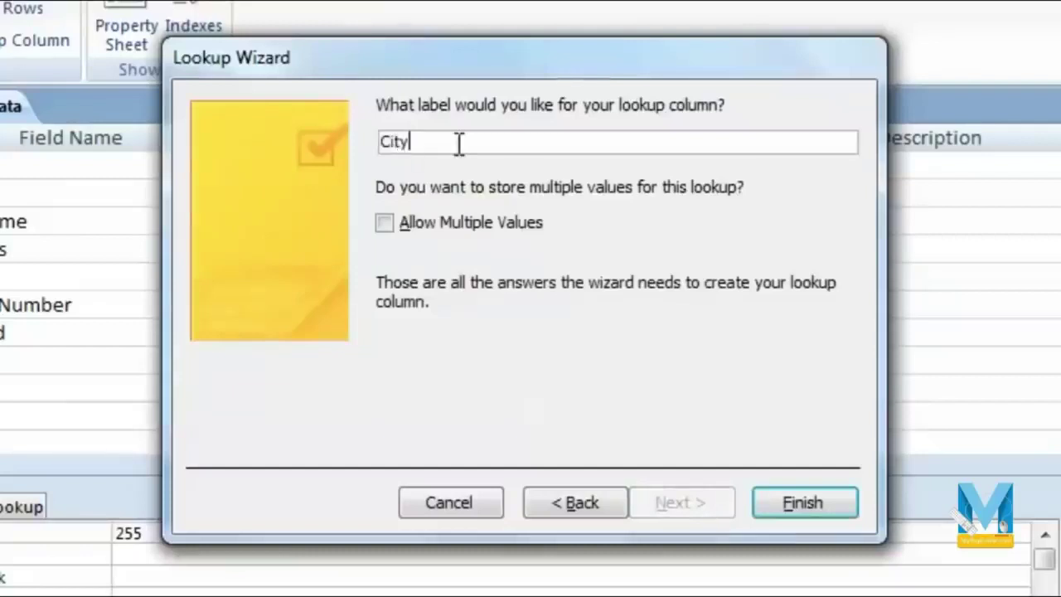
{"action": "left_click", "coordinate": [384, 223]}
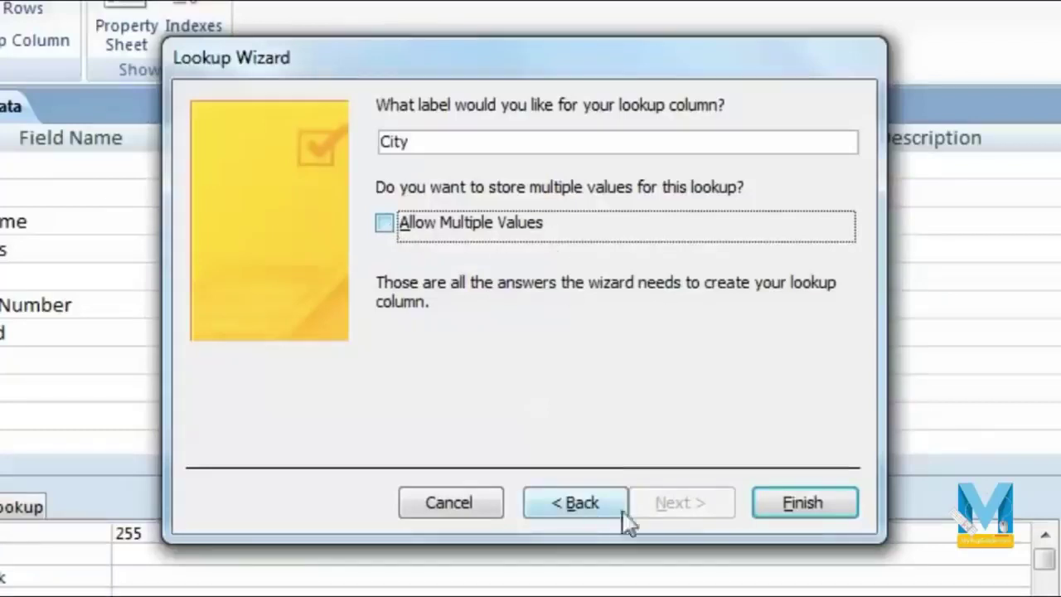
{"action": "left_click", "coordinate": [812, 517]}
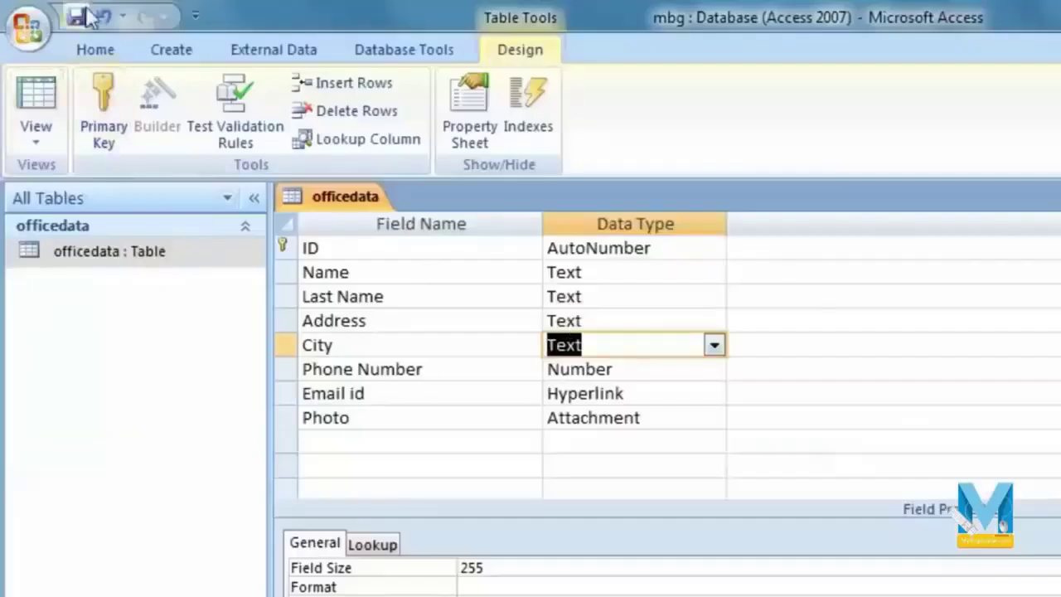
Step: Save the design, return to Datasheet View, and open the last record's City list
{"action": "left_click", "coordinate": [81, 16]}
{"action": "left_click", "coordinate": [38, 134]}
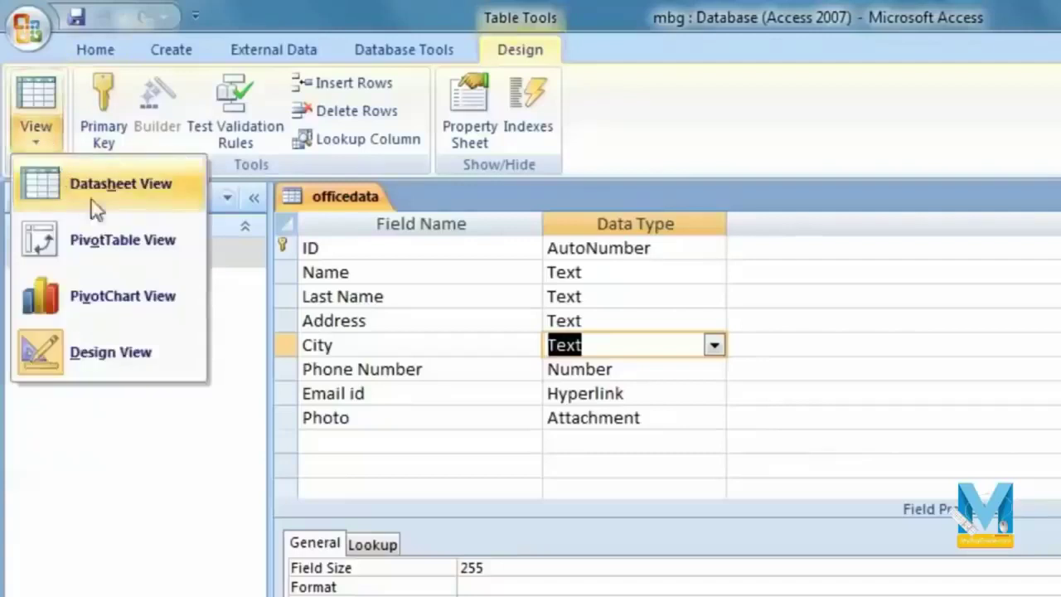
{"action": "left_click", "coordinate": [154, 190]}
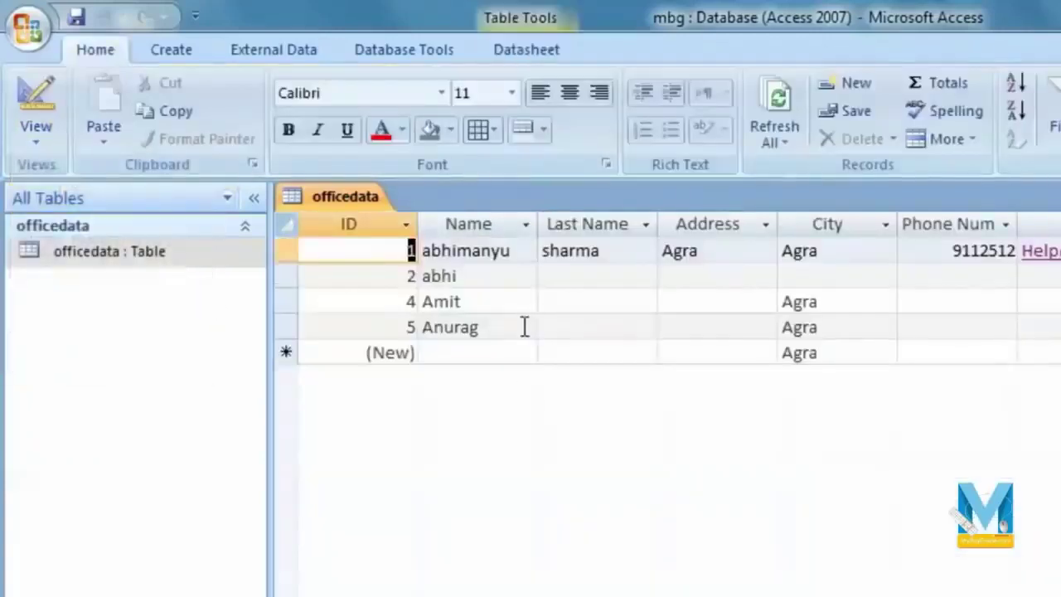
{"action": "left_click", "coordinate": [525, 326]}
{"action": "left_click", "coordinate": [865, 336]}
{"action": "left_click", "coordinate": [883, 328]}
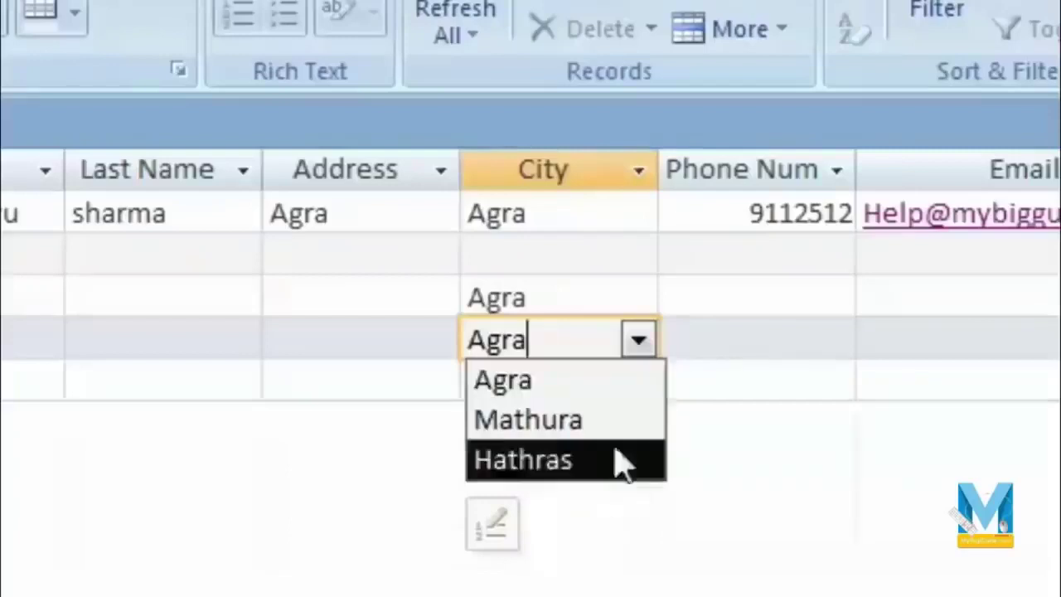
Step: Set the second and fourth records' City to Mathura from the lookup list
{"action": "left_click", "coordinate": [602, 260]}
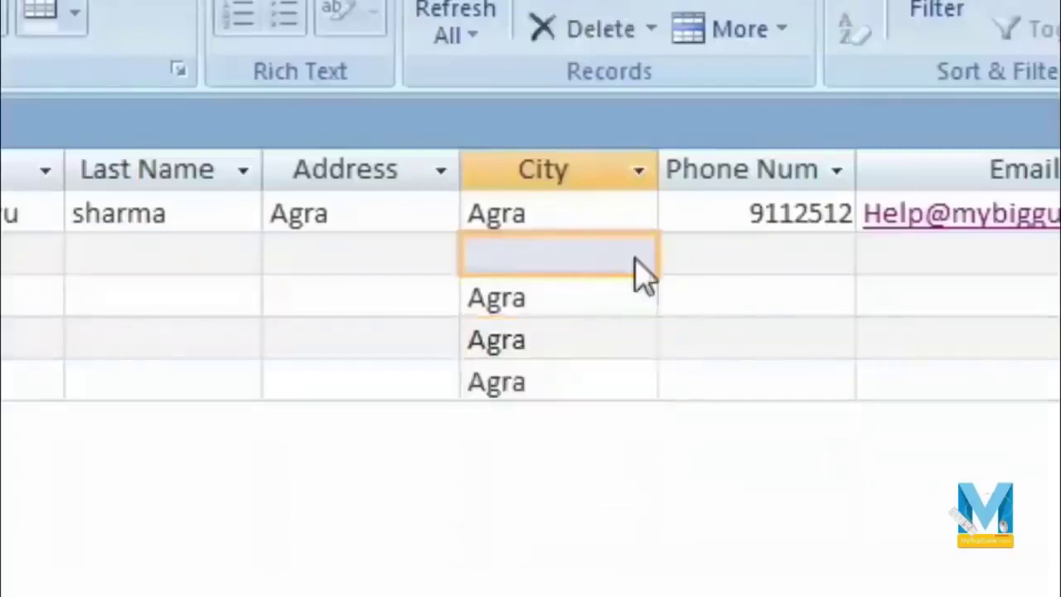
{"action": "left_click", "coordinate": [641, 256]}
{"action": "left_click", "coordinate": [605, 336]}
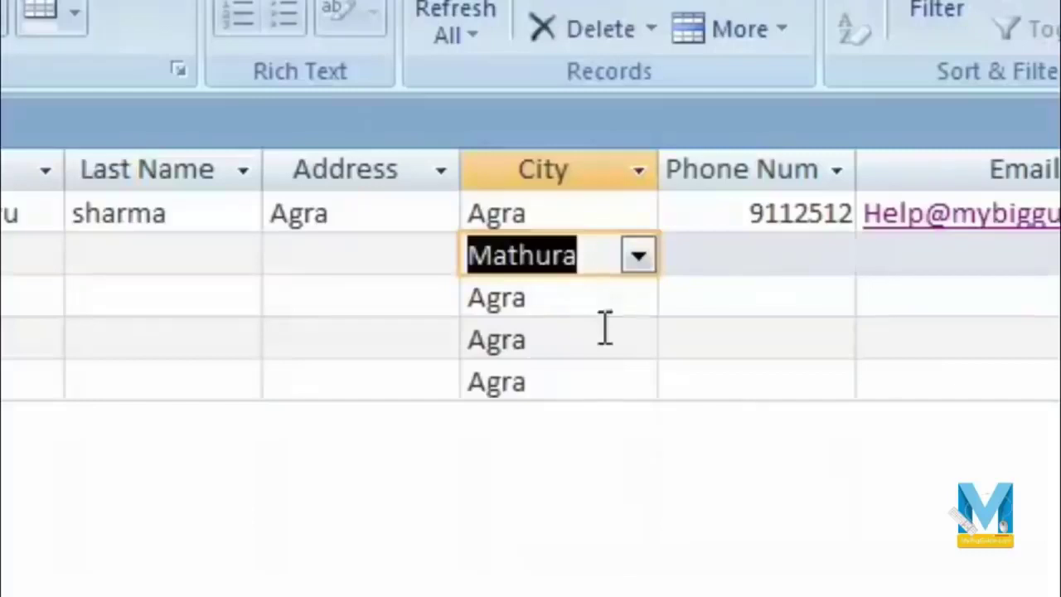
{"action": "left_click", "coordinate": [602, 340]}
{"action": "left_click", "coordinate": [639, 340]}
{"action": "left_click", "coordinate": [646, 419]}
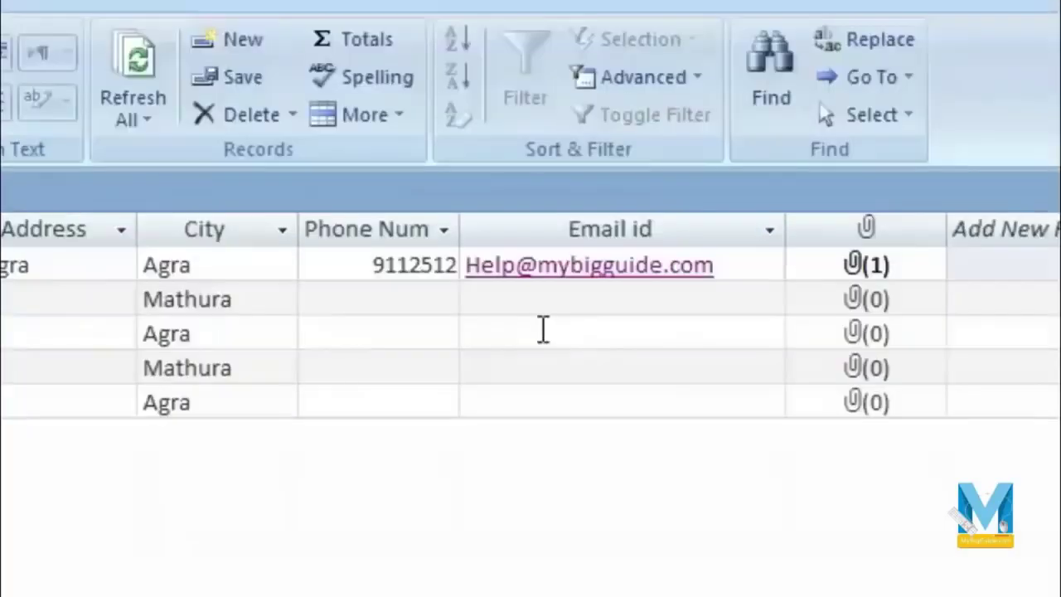
Step: Attach the Desert.jpg sample picture to record 2's Photo field and save the record
{"action": "double_click", "coordinate": [858, 302]}
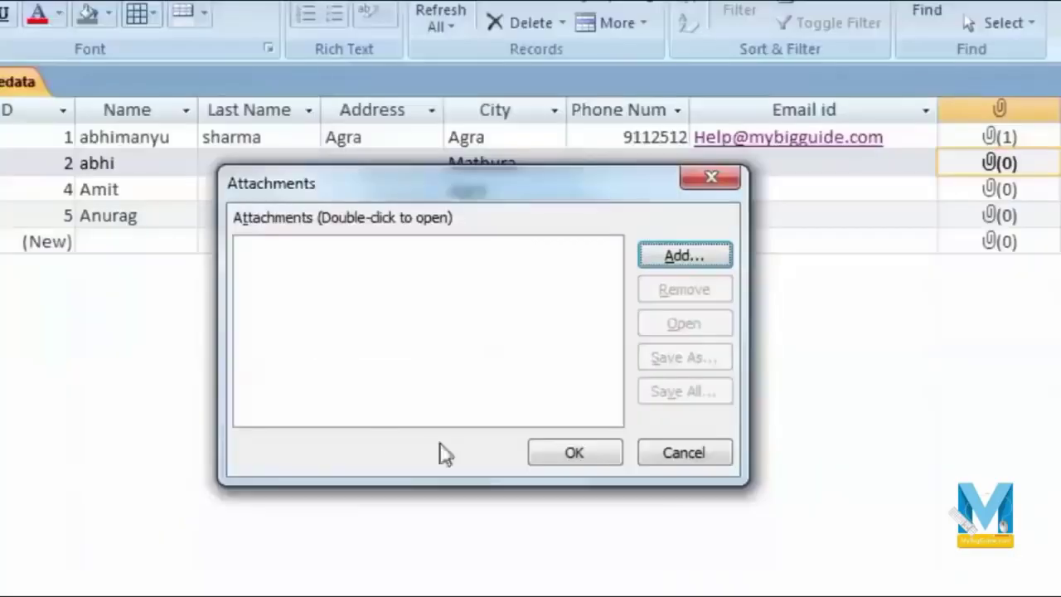
{"action": "left_click", "coordinate": [695, 257]}
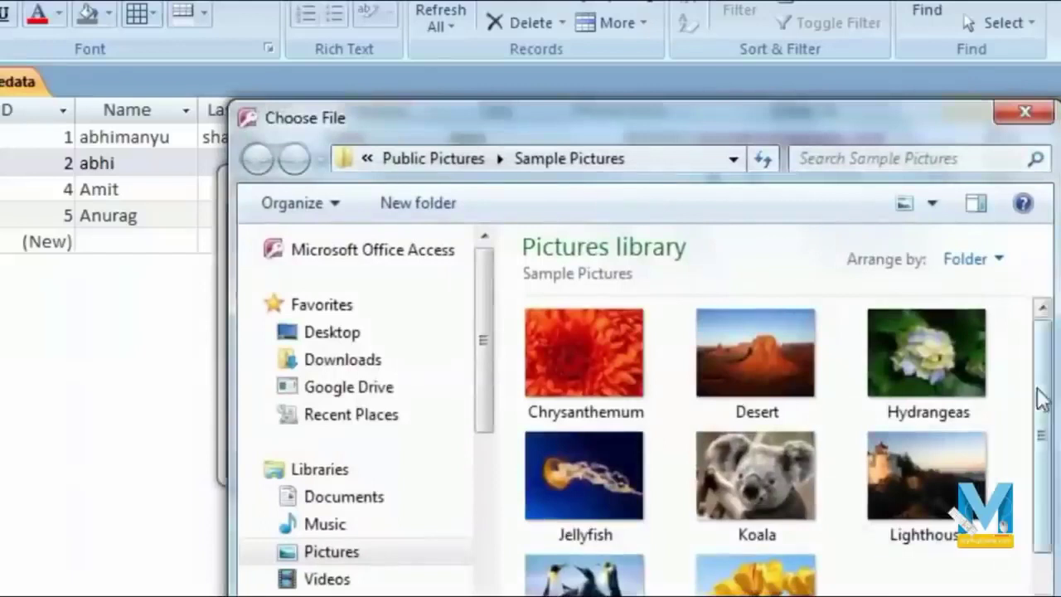
{"action": "scroll", "coordinate": [1042, 498], "scroll_direction": "down", "scroll_amount": 2}
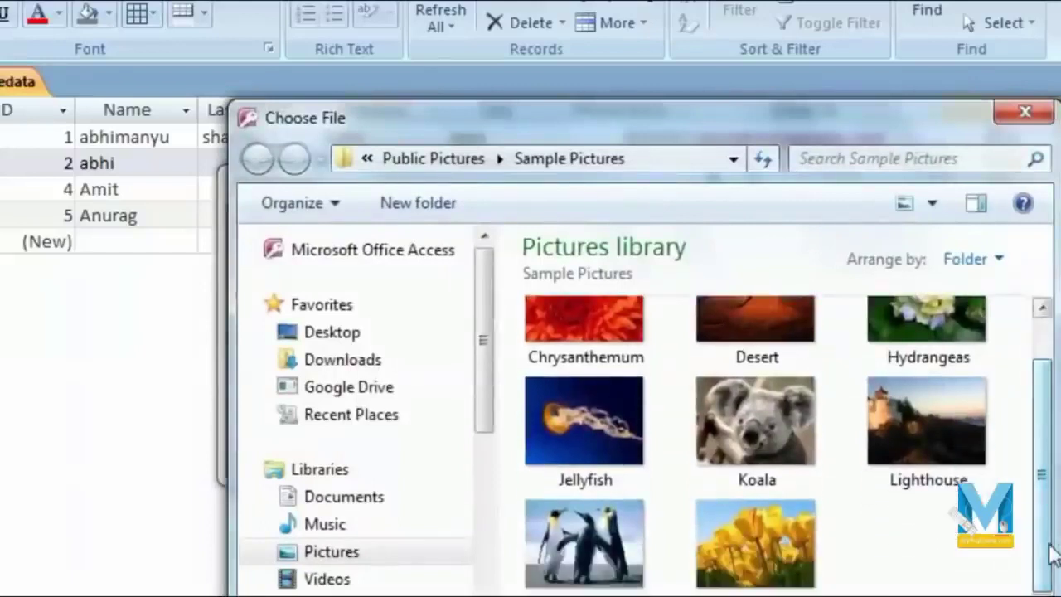
{"action": "scroll", "coordinate": [1042, 489], "scroll_direction": "up", "scroll_amount": 2}
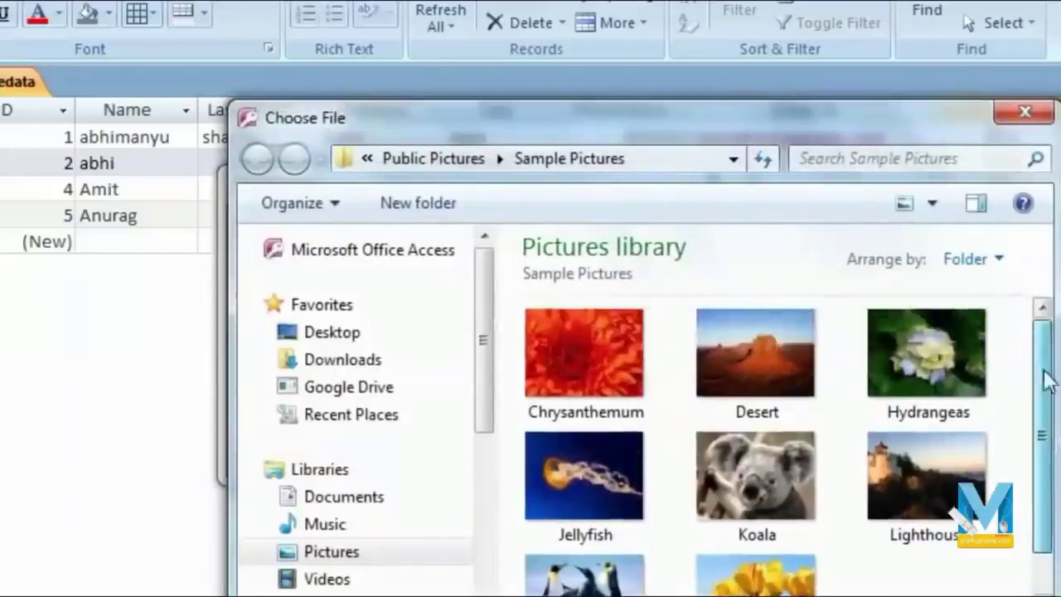
{"action": "left_click", "coordinate": [925, 356]}
{"action": "double_click", "coordinate": [755, 352]}
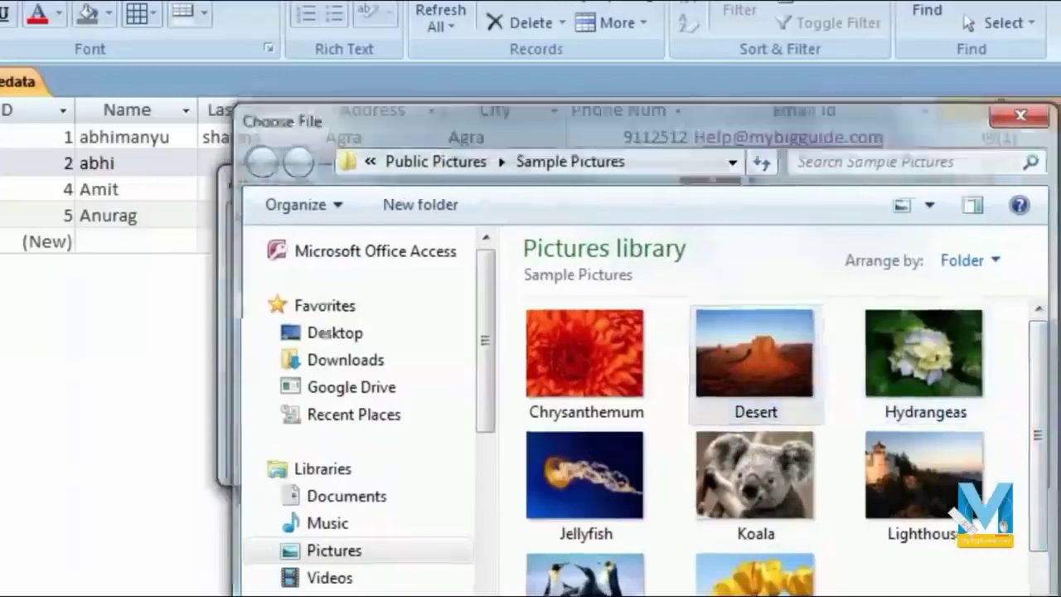
{"action": "left_click", "coordinate": [580, 461]}
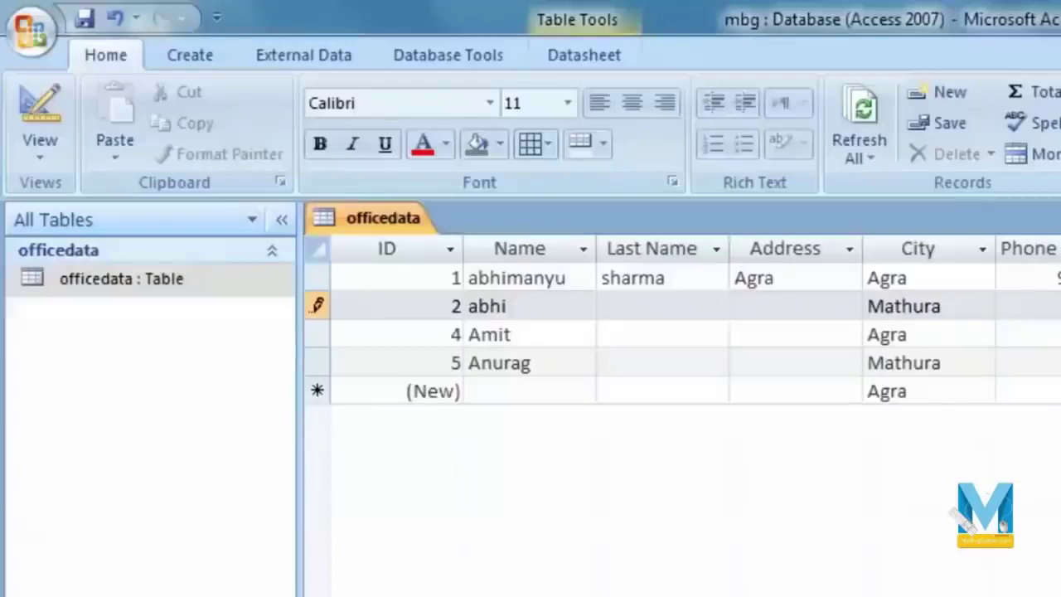
{"action": "left_click", "coordinate": [317, 278]}
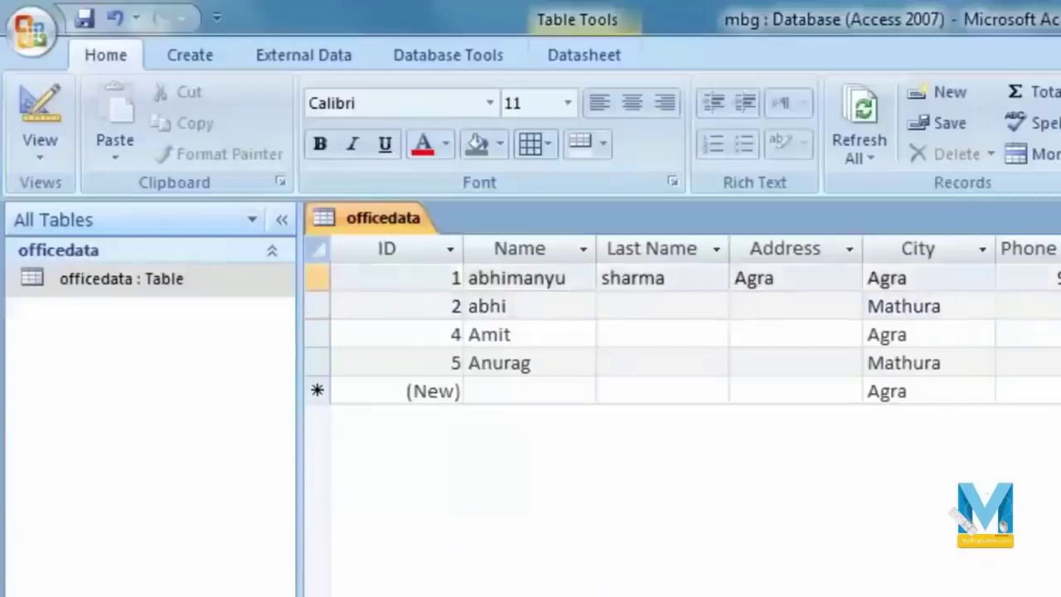
Step: Move down the officedata datasheet to the new row for record 6
{"action": "key", "text": "Down"}
{"action": "key", "text": "Down"}
{"action": "key", "text": "Down"}
{"action": "key", "text": "Down"}
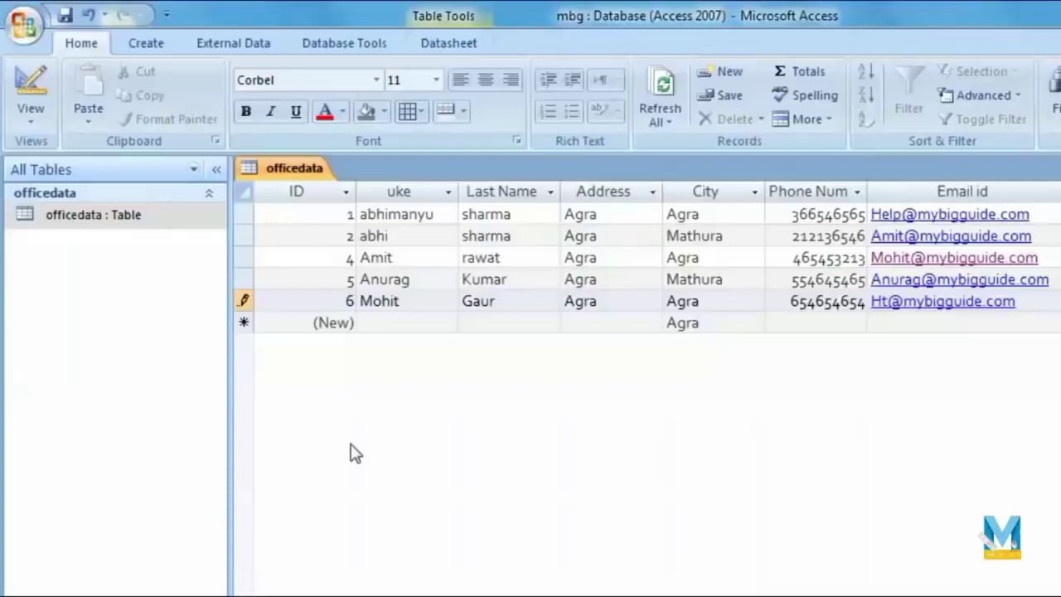
{"action": "left_click", "coordinate": [145, 43]}
{"action": "left_click", "coordinate": [86, 44]}
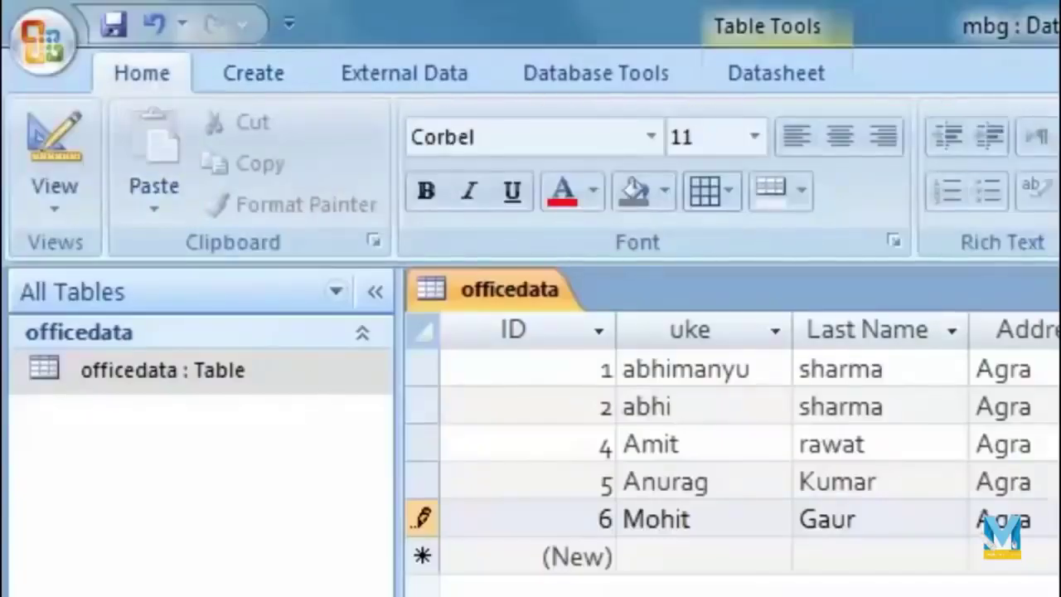
Step: Generate a quick form from the officedata table showing all its fields, including Photo
{"action": "left_click", "coordinate": [270, 80]}
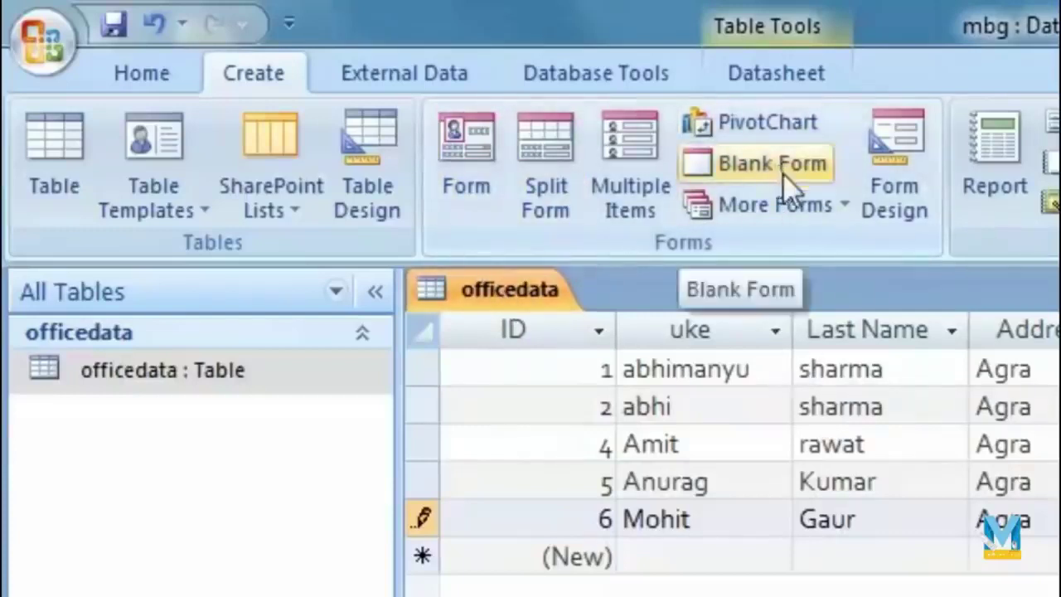
{"action": "left_click", "coordinate": [842, 201]}
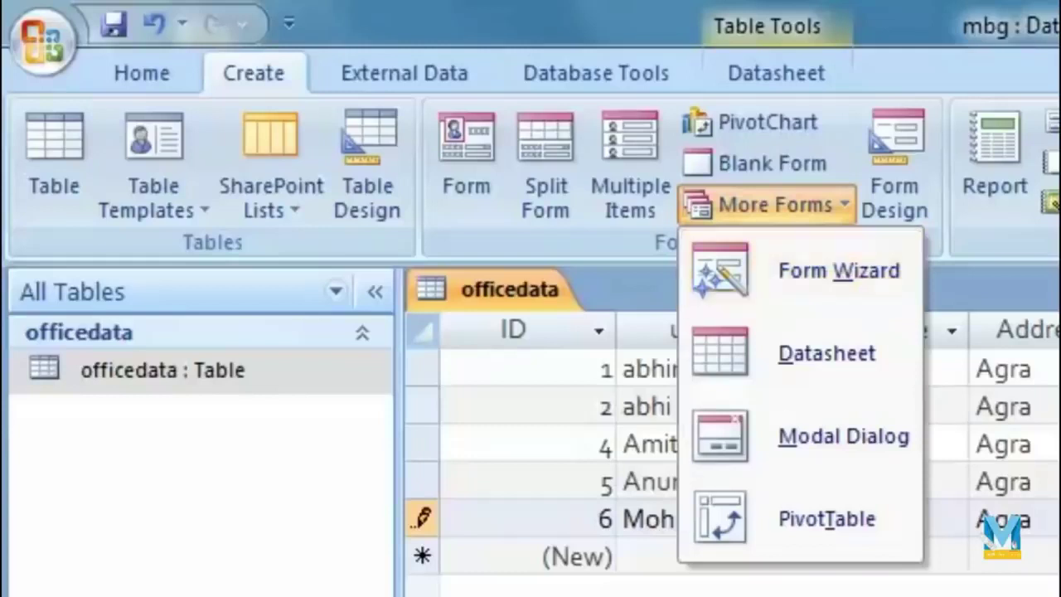
{"action": "left_click", "coordinate": [572, 433]}
{"action": "left_click", "coordinate": [465, 161]}
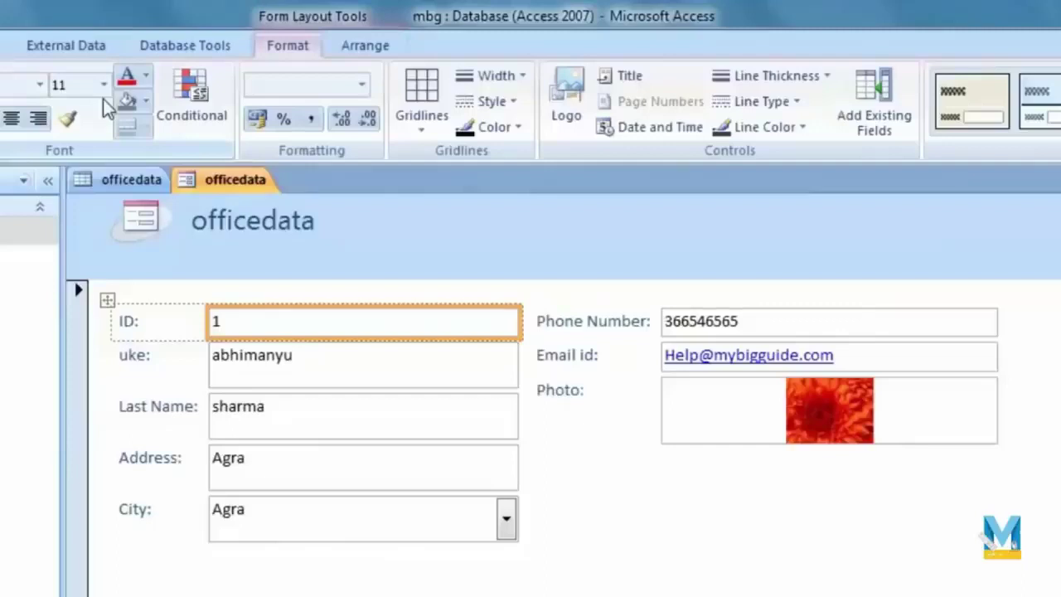
Step: Switch the officedata form to Design View and narrow its text box column
{"action": "left_click", "coordinate": [131, 179]}
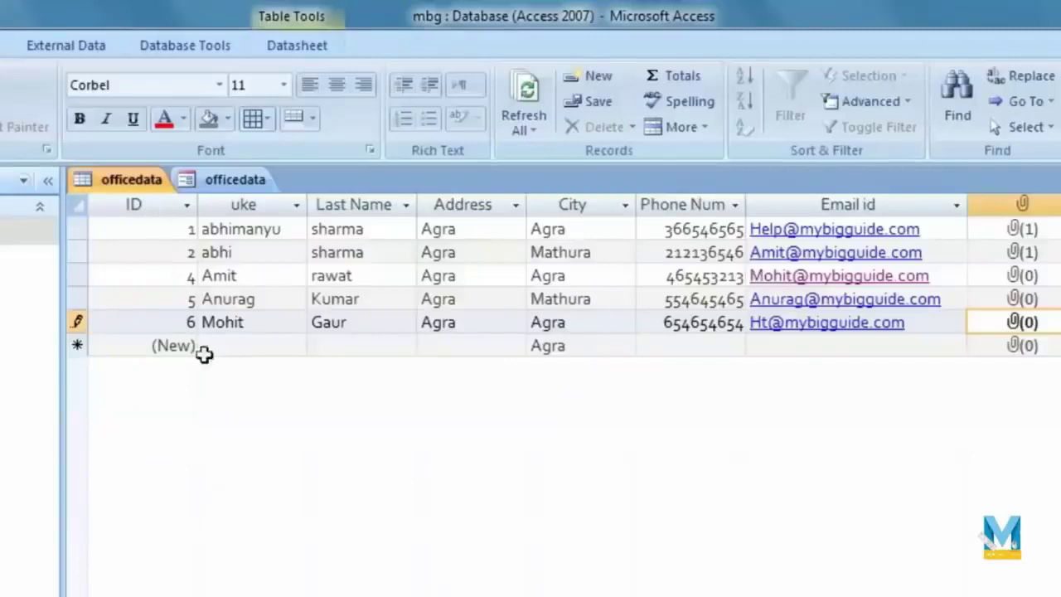
{"action": "left_click", "coordinate": [212, 184]}
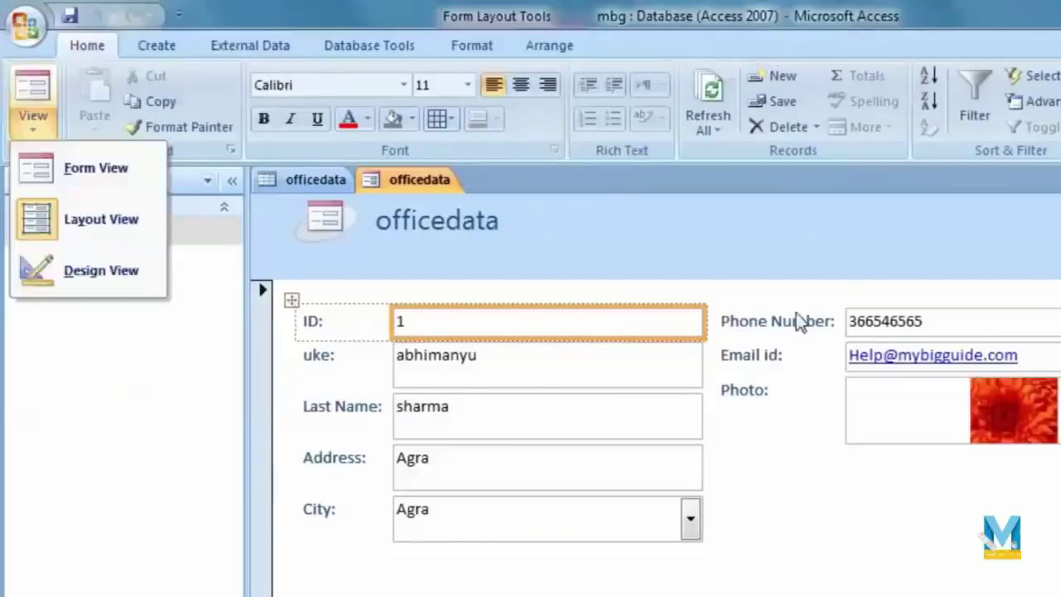
{"action": "left_click", "coordinate": [445, 372]}
{"action": "left_click", "coordinate": [36, 123]}
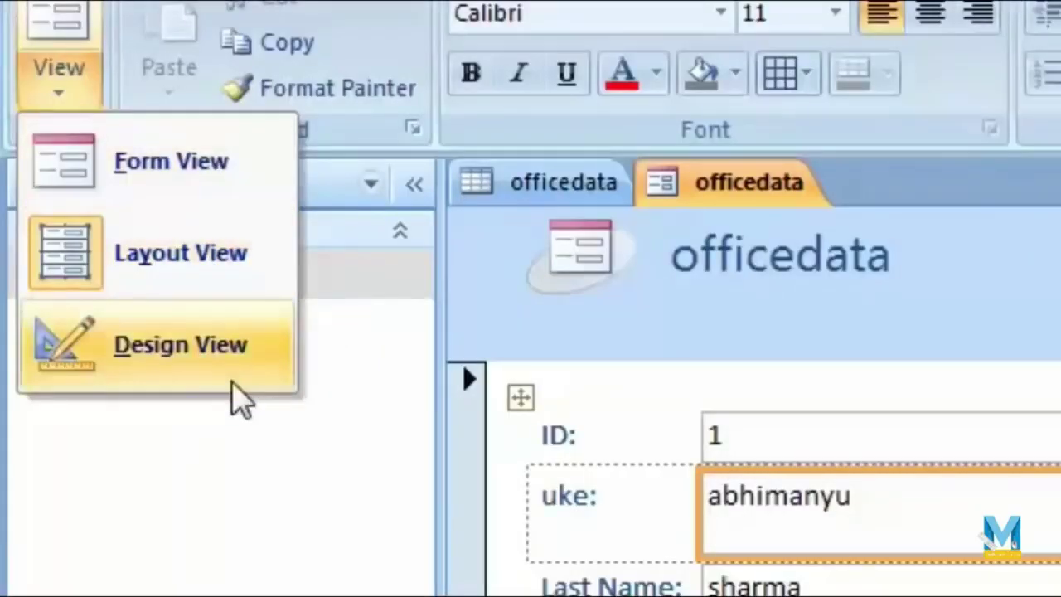
{"action": "left_click", "coordinate": [568, 497]}
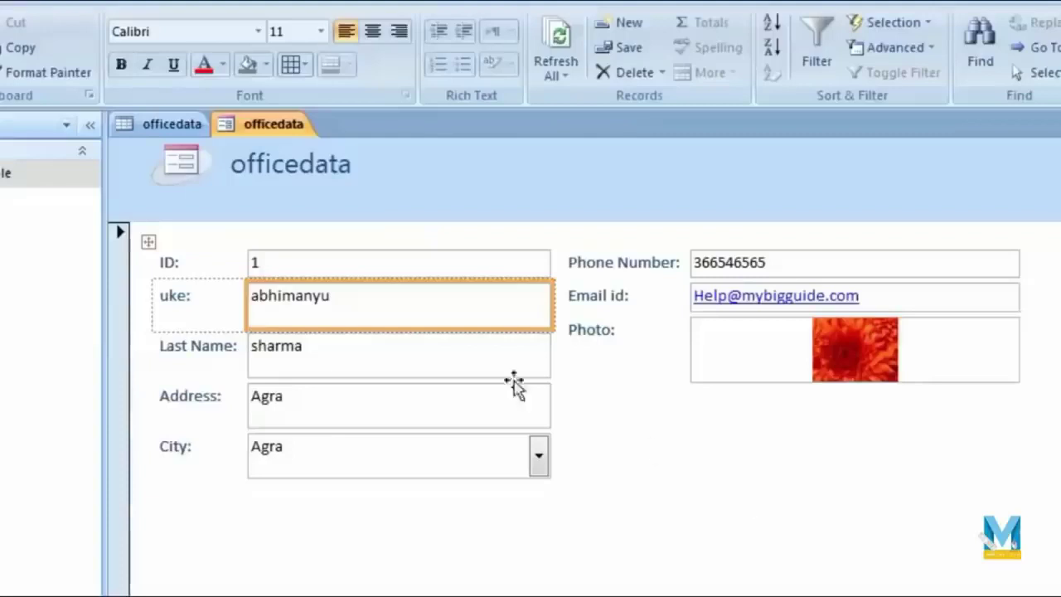
{"action": "left_click_drag", "start_coordinate": [554, 303], "coordinate": [549, 295]}
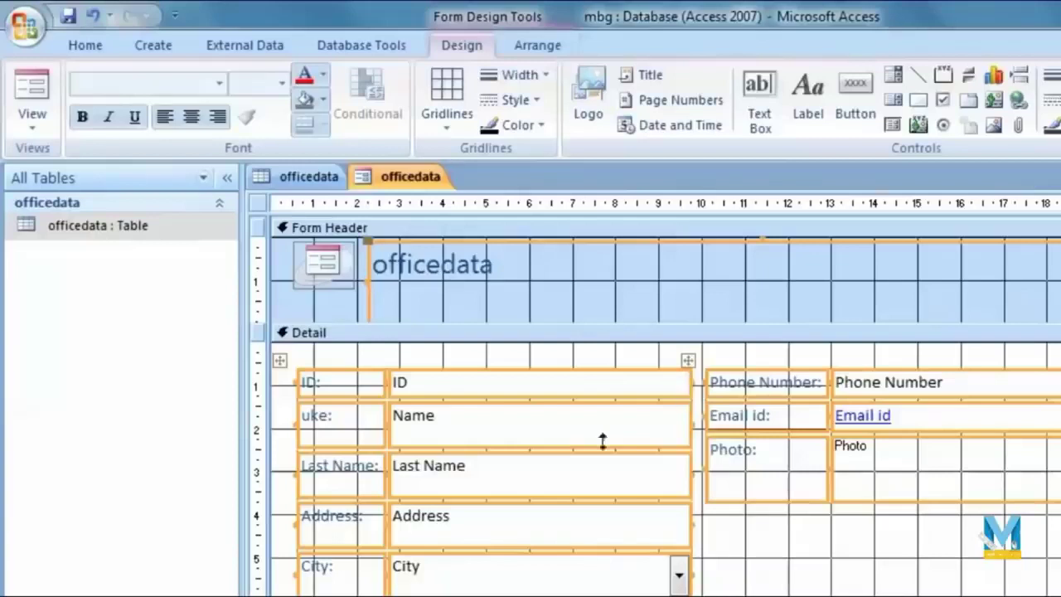
Step: In Layout View, change the form's 'uke' caption to 'Name'
{"action": "left_click", "coordinate": [32, 116]}
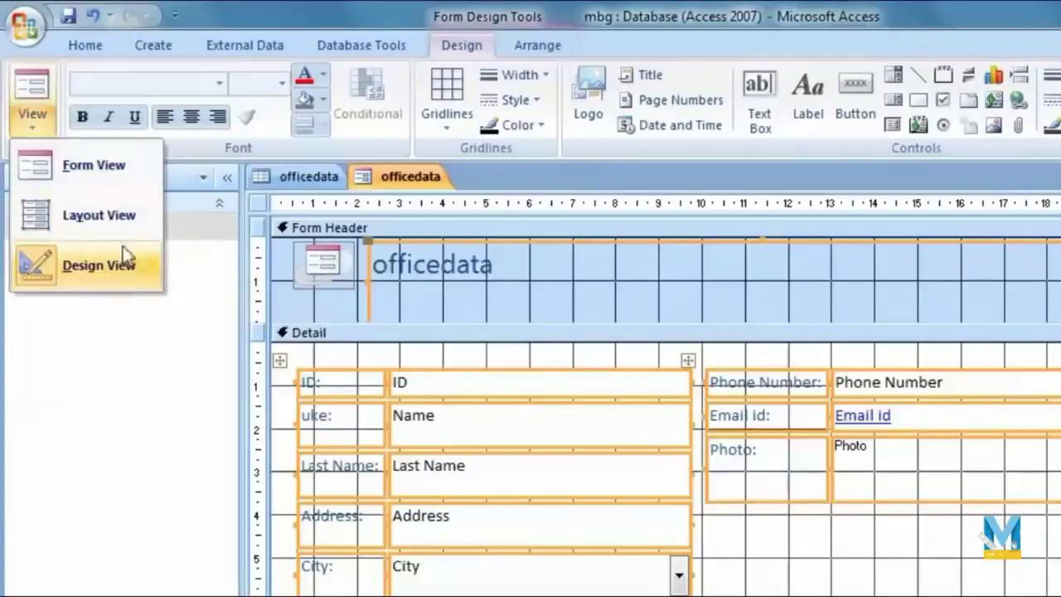
{"action": "left_click", "coordinate": [128, 220]}
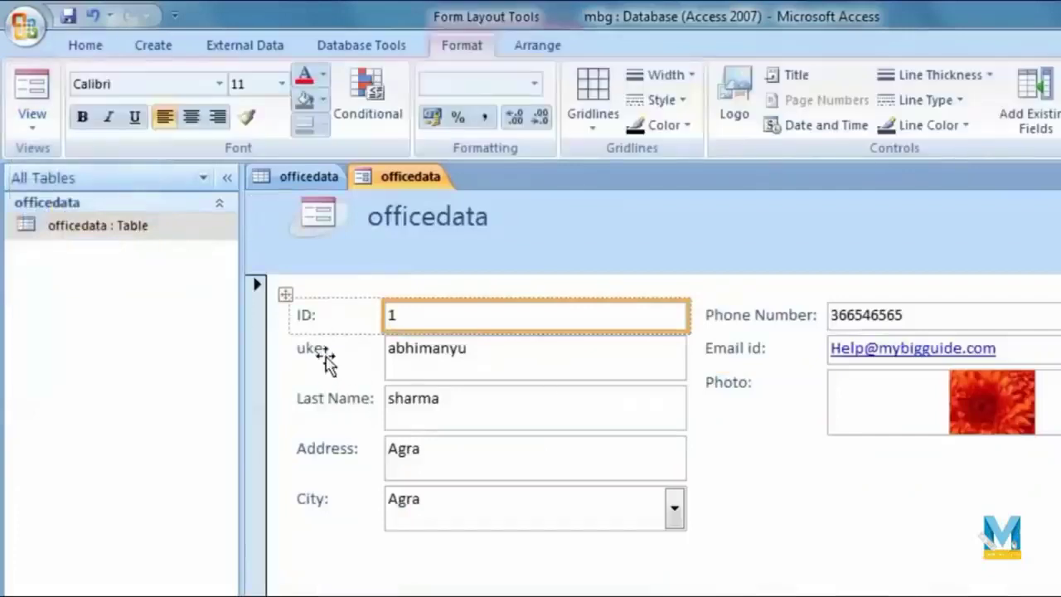
{"action": "left_click", "coordinate": [319, 369]}
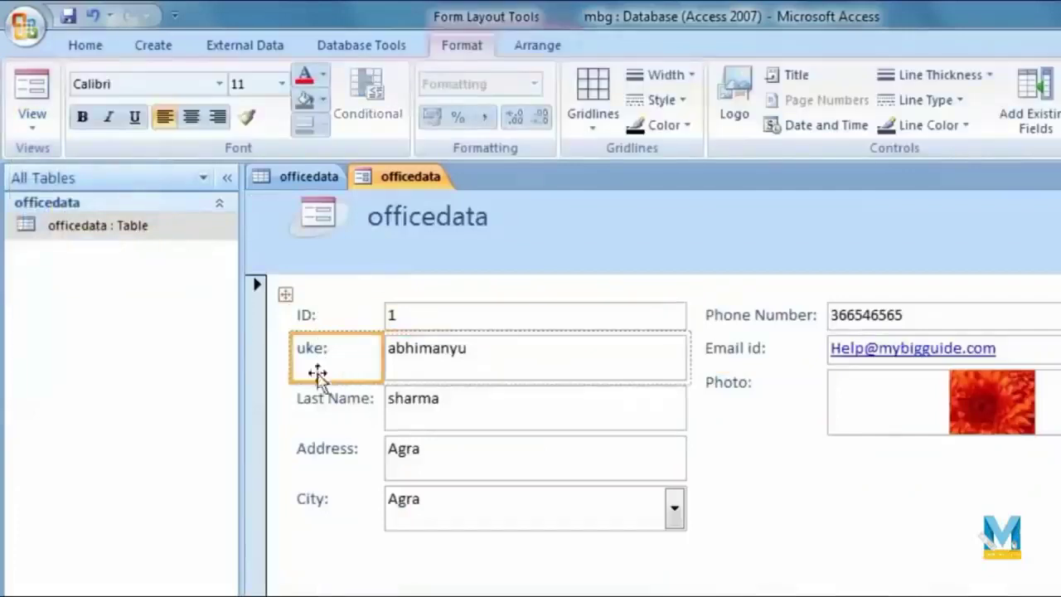
{"action": "left_click", "coordinate": [306, 352]}
{"action": "double_click", "coordinate": [323, 352]}
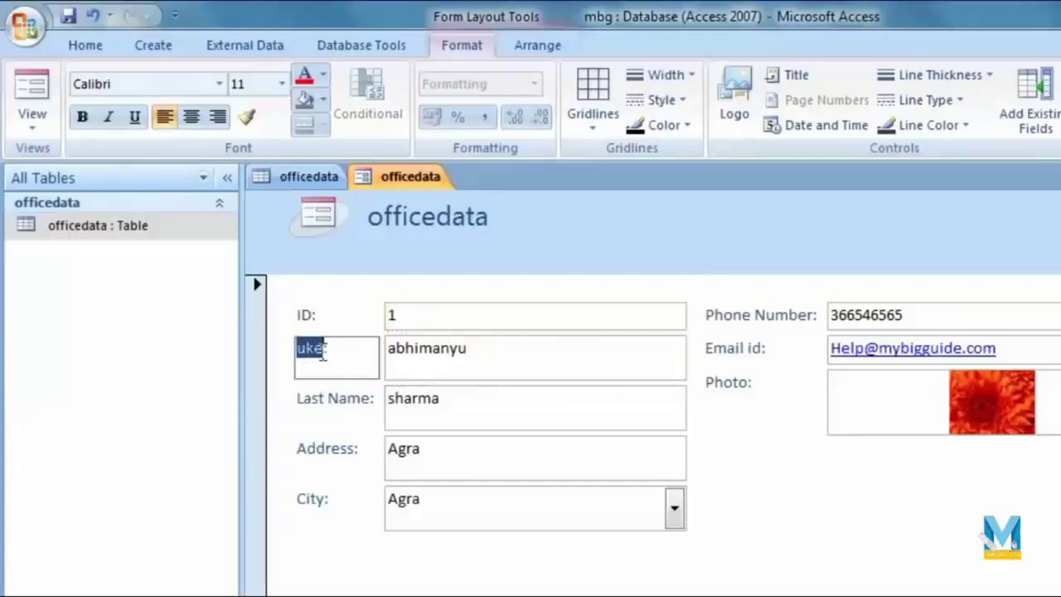
{"action": "type", "text": "Name:"}
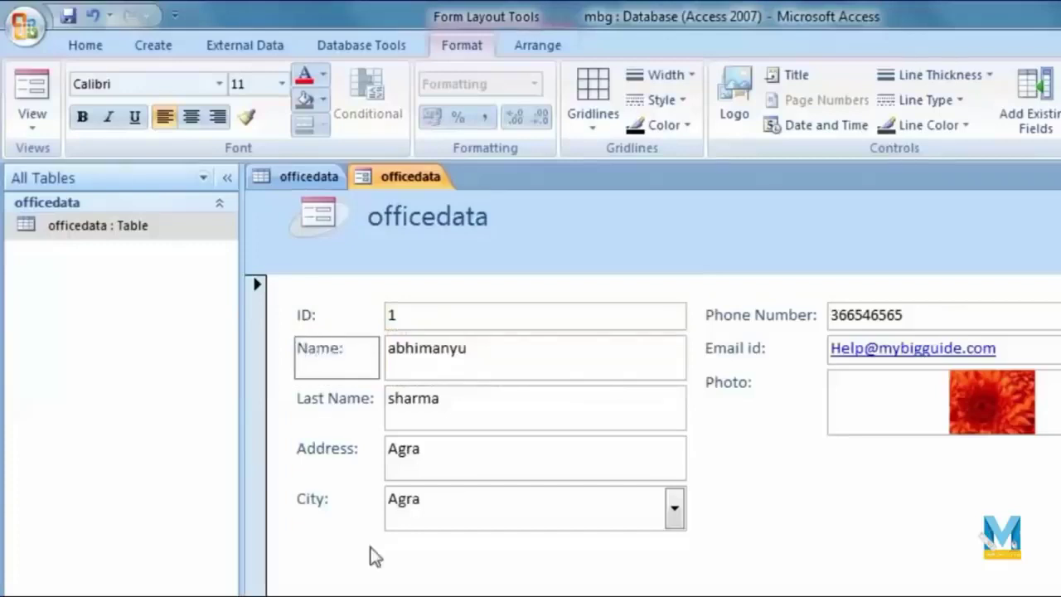
Step: Check the Last Name, Address, City, Phone Number and Photo boxes, then switch to Form View
{"action": "left_click", "coordinate": [374, 557]}
{"action": "left_click", "coordinate": [461, 426]}
{"action": "left_click", "coordinate": [486, 465]}
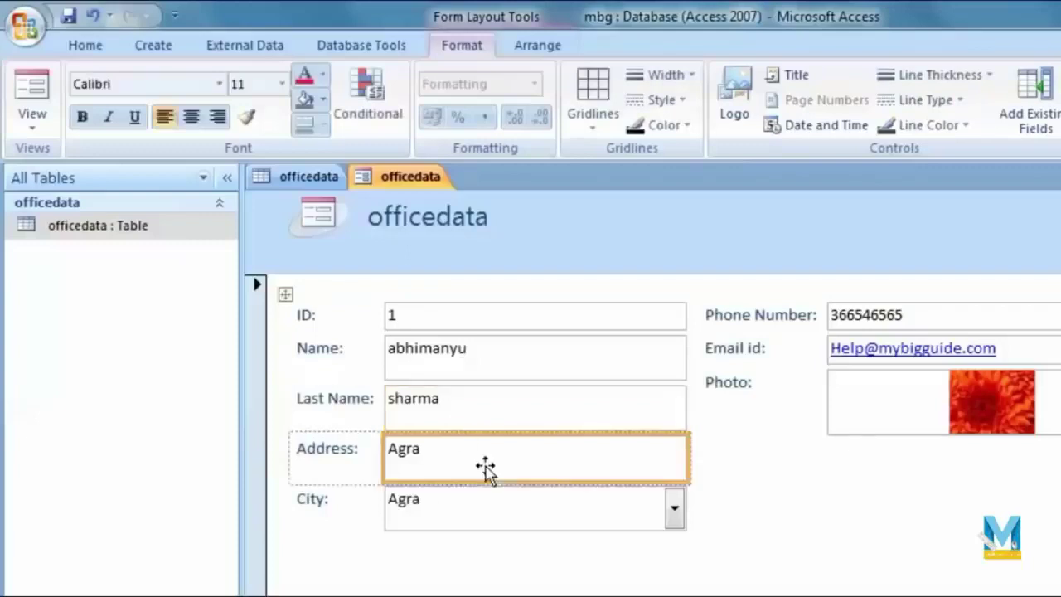
{"action": "left_click", "coordinate": [504, 514]}
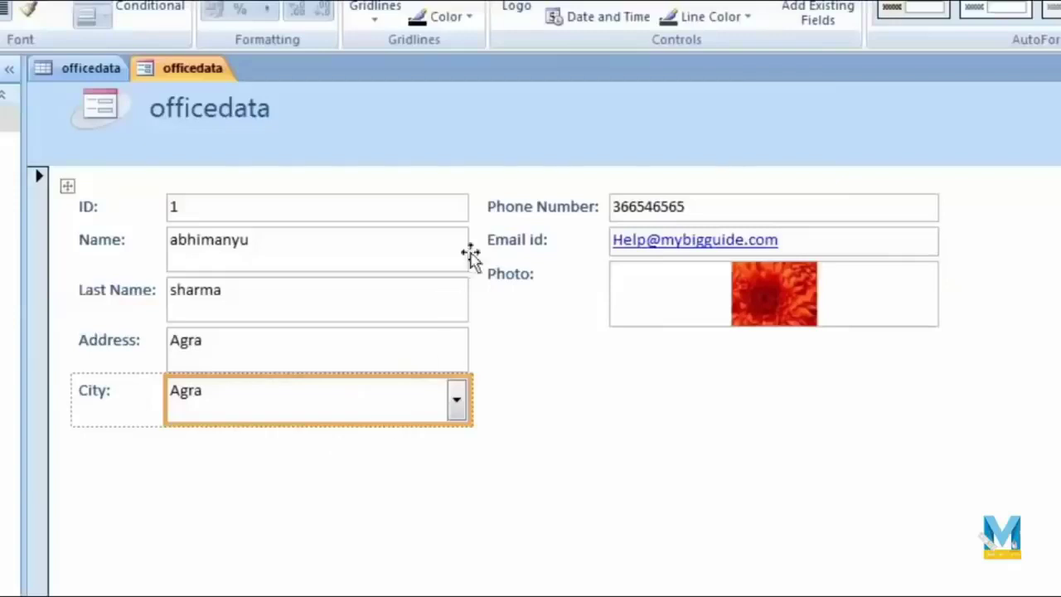
{"action": "left_click", "coordinate": [752, 207]}
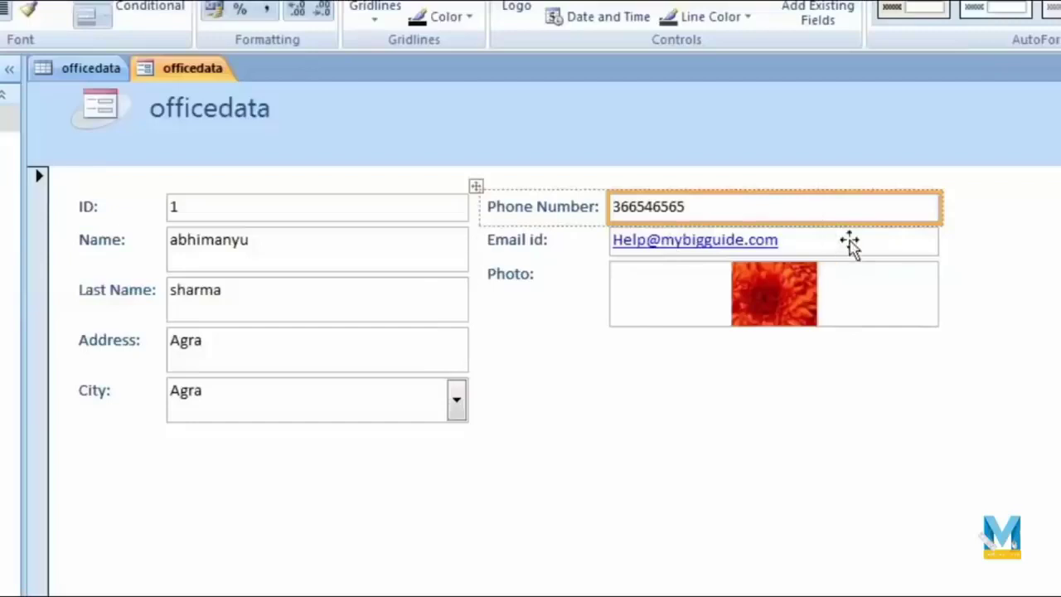
{"action": "left_click", "coordinate": [798, 520]}
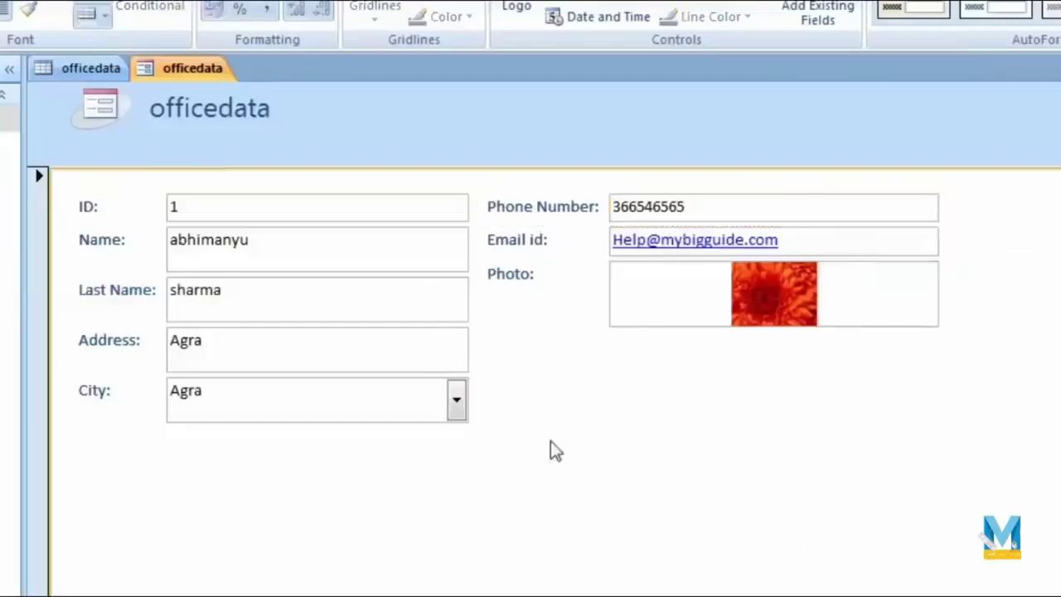
{"action": "left_click", "coordinate": [817, 288]}
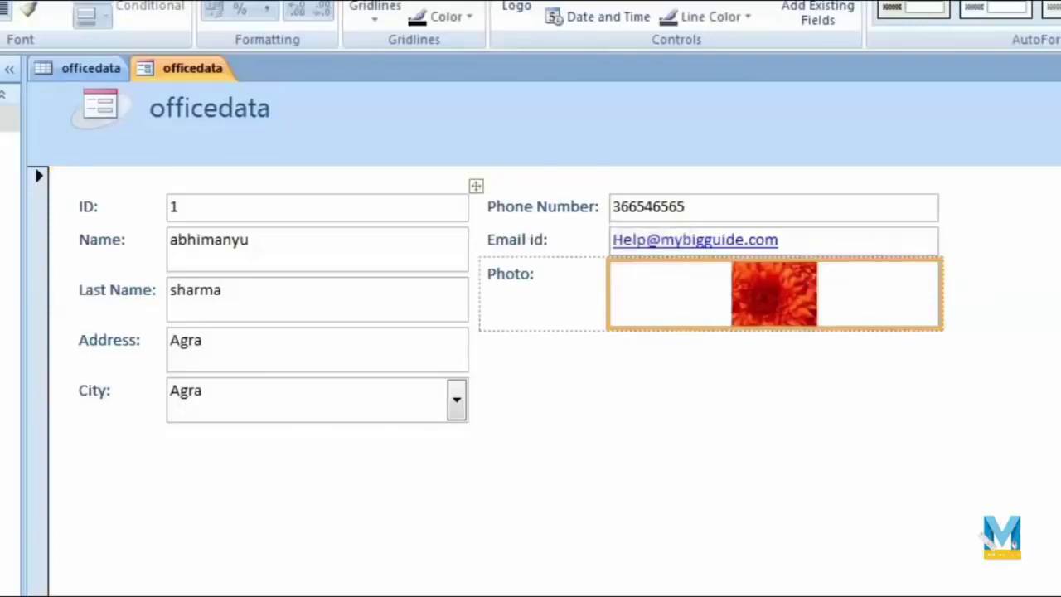
{"action": "left_click", "coordinate": [31, 106]}
{"action": "left_click", "coordinate": [94, 170]}
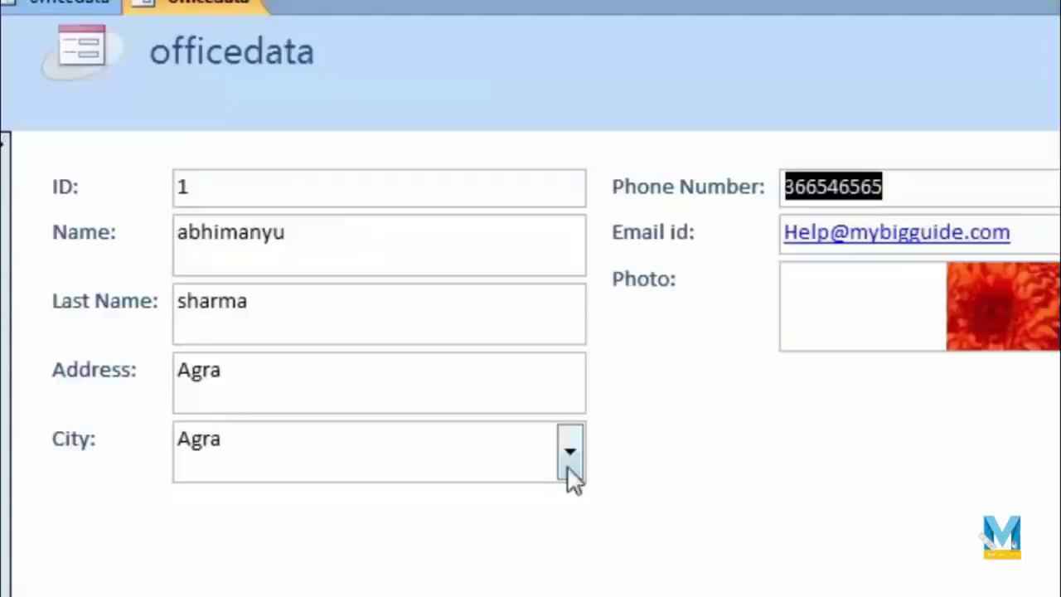
Step: Keep Agra as the City, jump to the last record, then step back to record 2
{"action": "left_click", "coordinate": [673, 518]}
{"action": "left_click", "coordinate": [307, 499]}
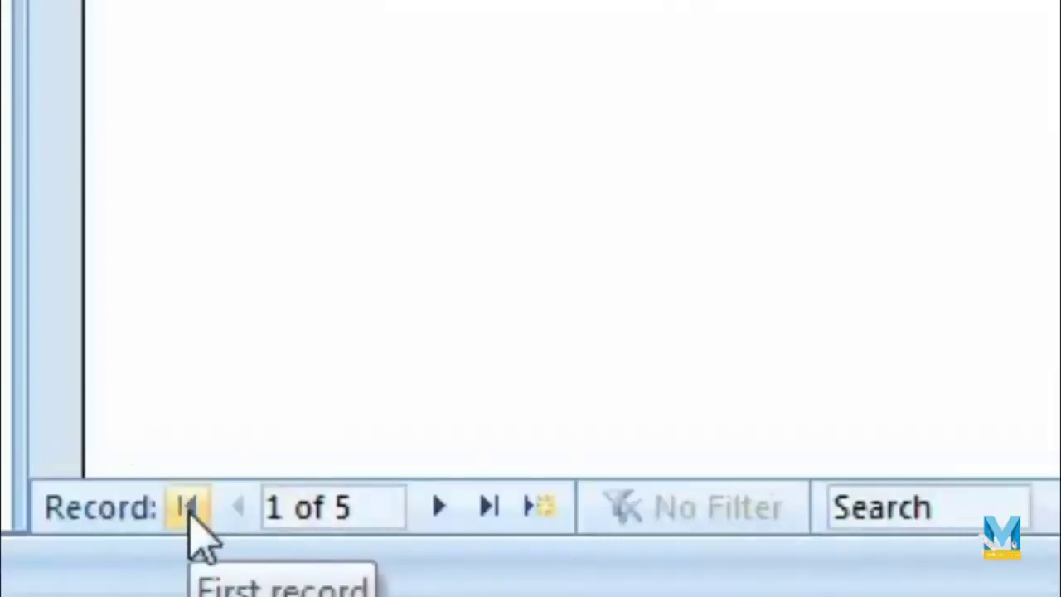
{"action": "left_click", "coordinate": [489, 507]}
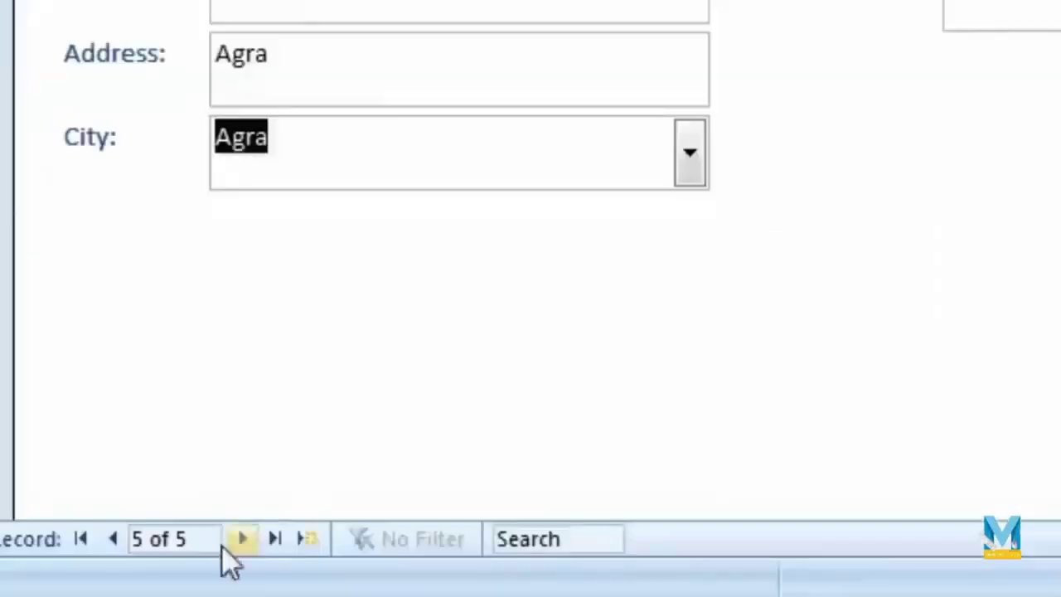
{"action": "left_click", "coordinate": [116, 540]}
{"action": "left_click", "coordinate": [116, 540]}
{"action": "left_click", "coordinate": [116, 541]}
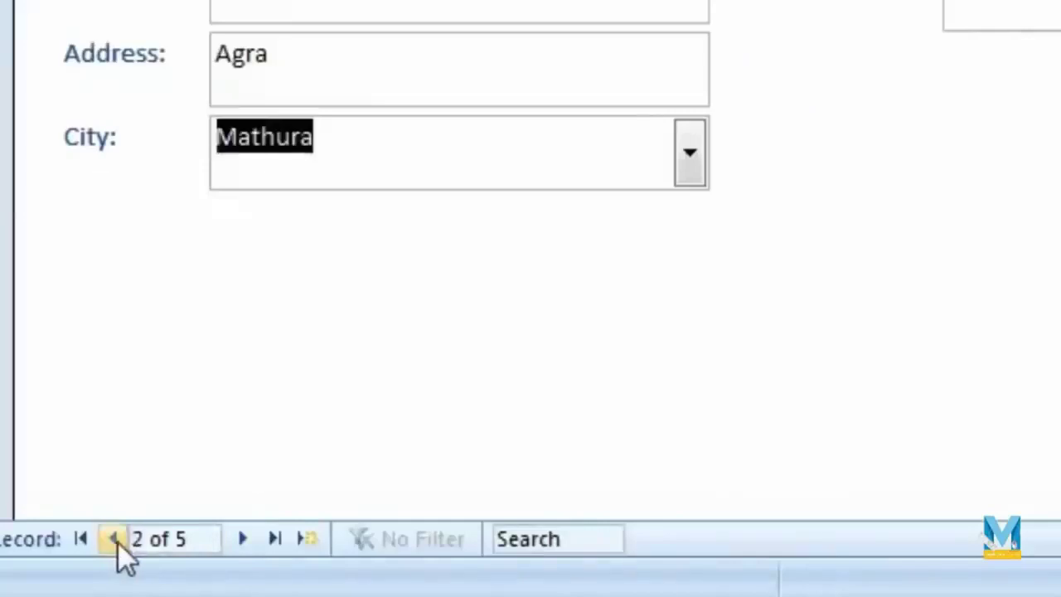
Step: Step forward to record 5 of 5, then start a new blank record 6
{"action": "left_click", "coordinate": [249, 540]}
{"action": "left_click", "coordinate": [249, 539]}
{"action": "left_click", "coordinate": [245, 540]}
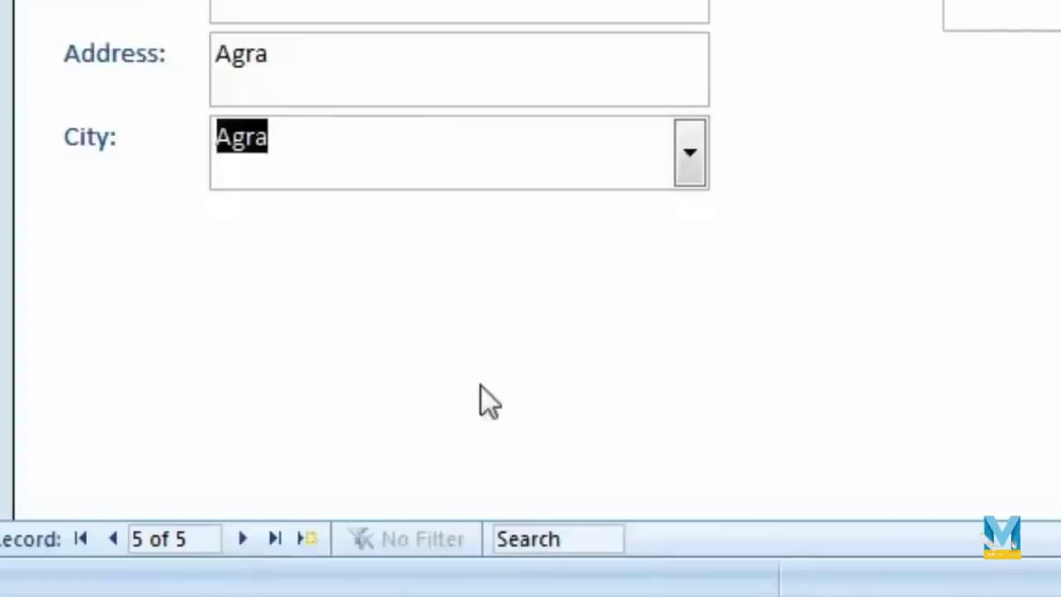
{"action": "left_click", "coordinate": [307, 540]}
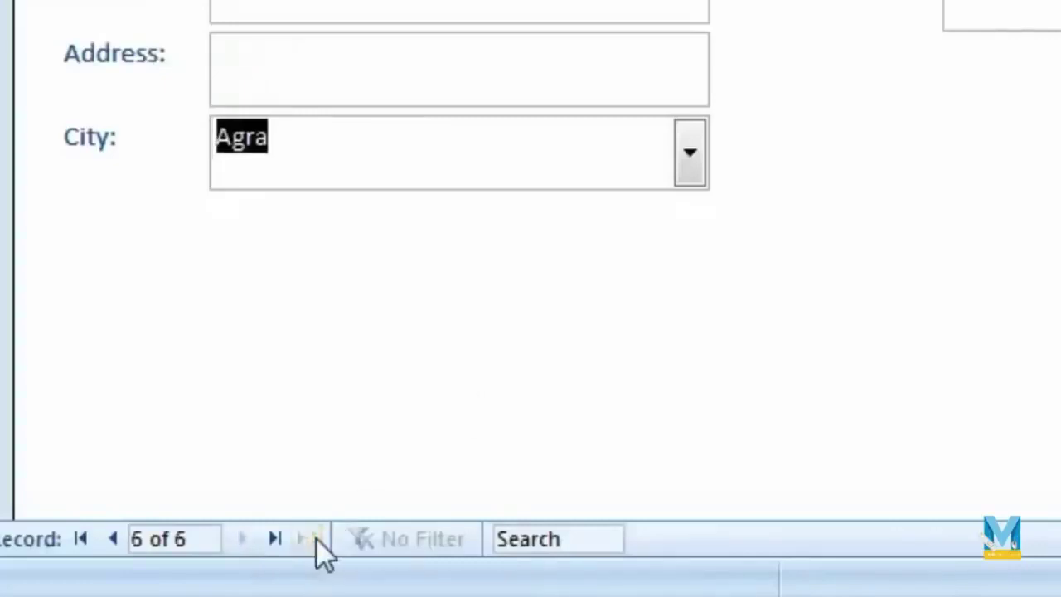
Step: Enter name 'abh', last name 'abhi' and address 'agra' for the new record
{"action": "left_click", "coordinate": [336, 249]}
{"action": "type", "text": "abhi"}
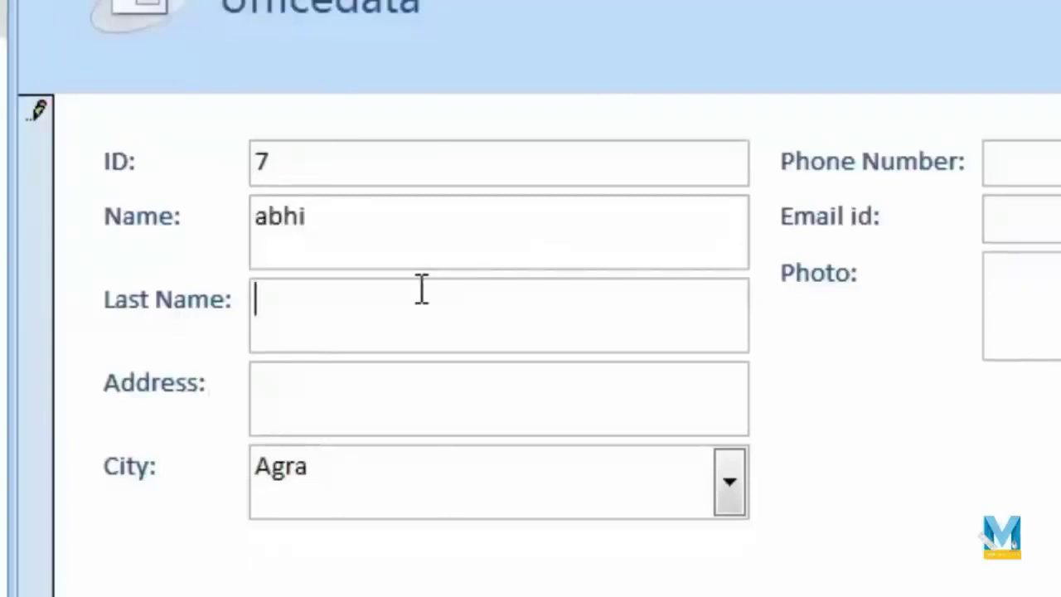
{"action": "left_click", "coordinate": [421, 289]}
{"action": "type", "text": "abhi"}
{"action": "key", "text": "Tab"}
{"action": "type", "text": "agra"}
{"action": "key", "text": "Tab"}
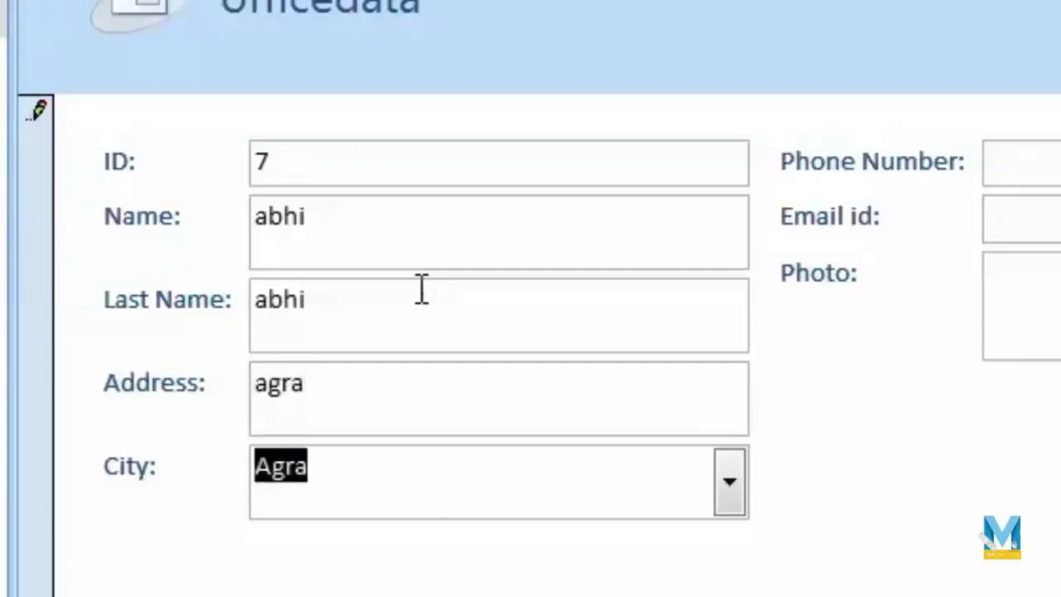
Step: Set City to Mathura and phone number to 985, leaving Photo without an attachment
{"action": "left_click", "coordinate": [729, 481]}
{"action": "left_click", "coordinate": [550, 580]}
{"action": "key", "text": "Tab"}
{"action": "type", "text": "985"}
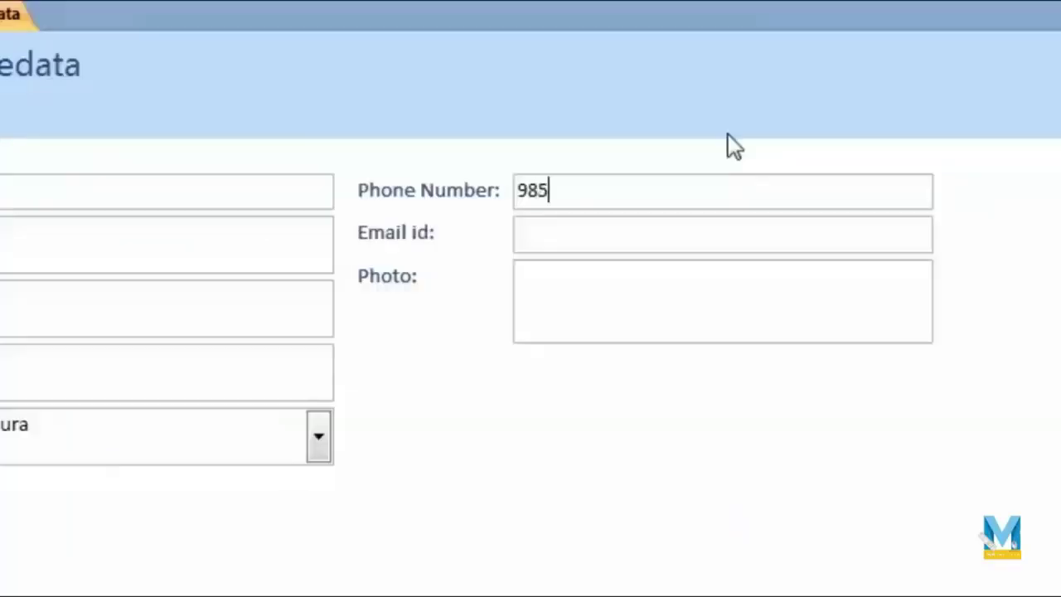
{"action": "key", "text": "Tab"}
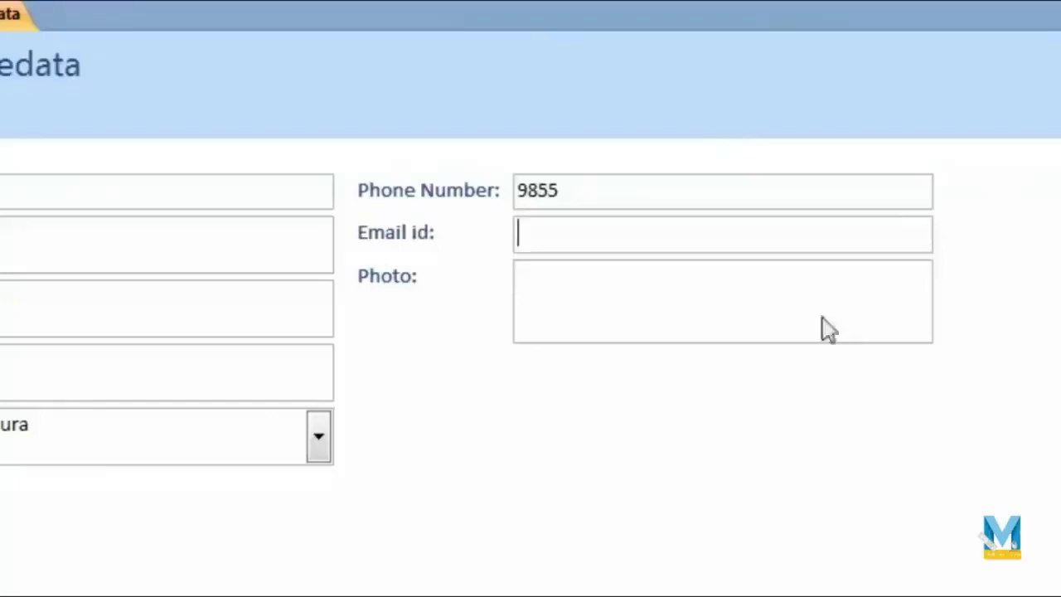
{"action": "left_click", "coordinate": [676, 312]}
{"action": "double_click", "coordinate": [668, 295]}
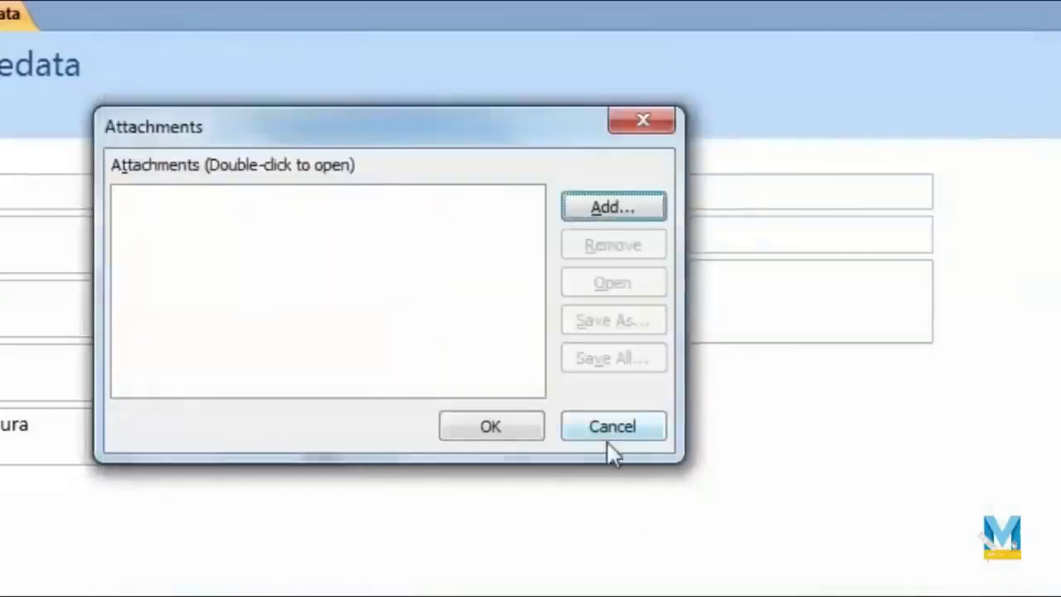
{"action": "left_click", "coordinate": [610, 433]}
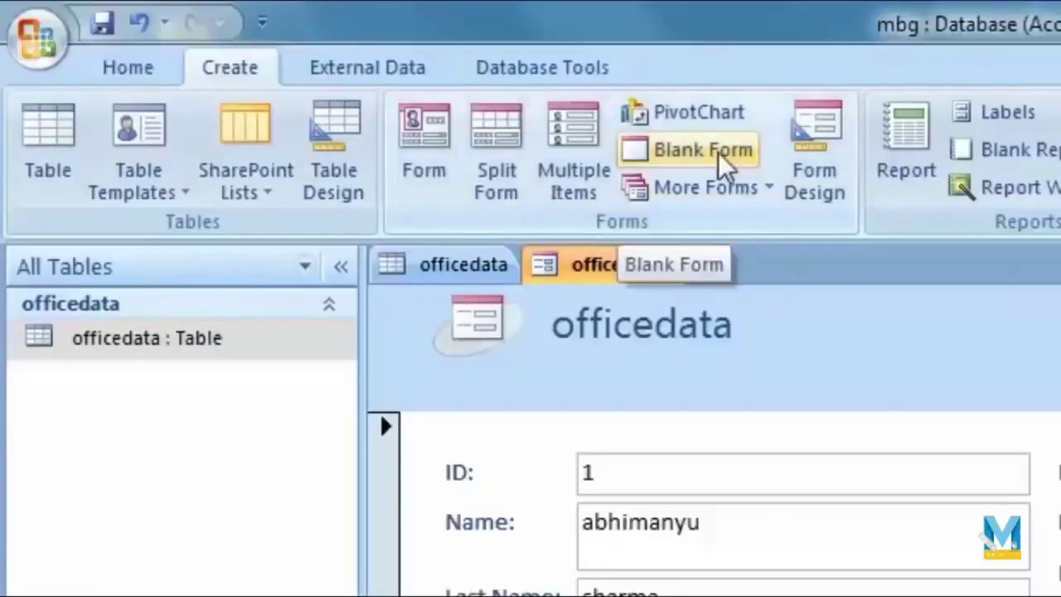
Step: Create blank Form1 listing officedata's fields, switch to Design View and enlarge the Detail area
{"action": "left_click", "coordinate": [721, 154]}
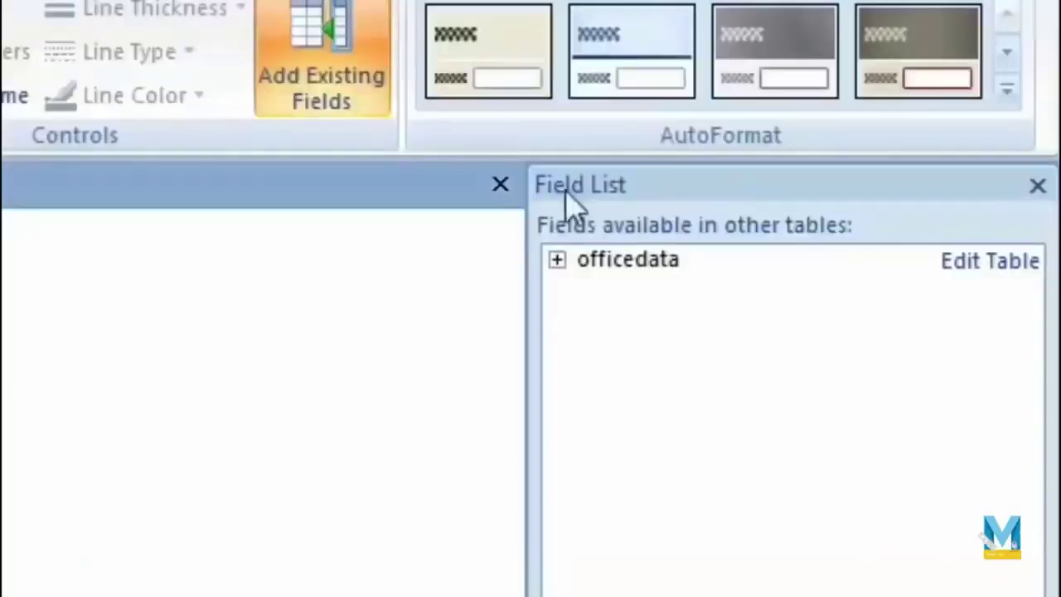
{"action": "left_click", "coordinate": [557, 261]}
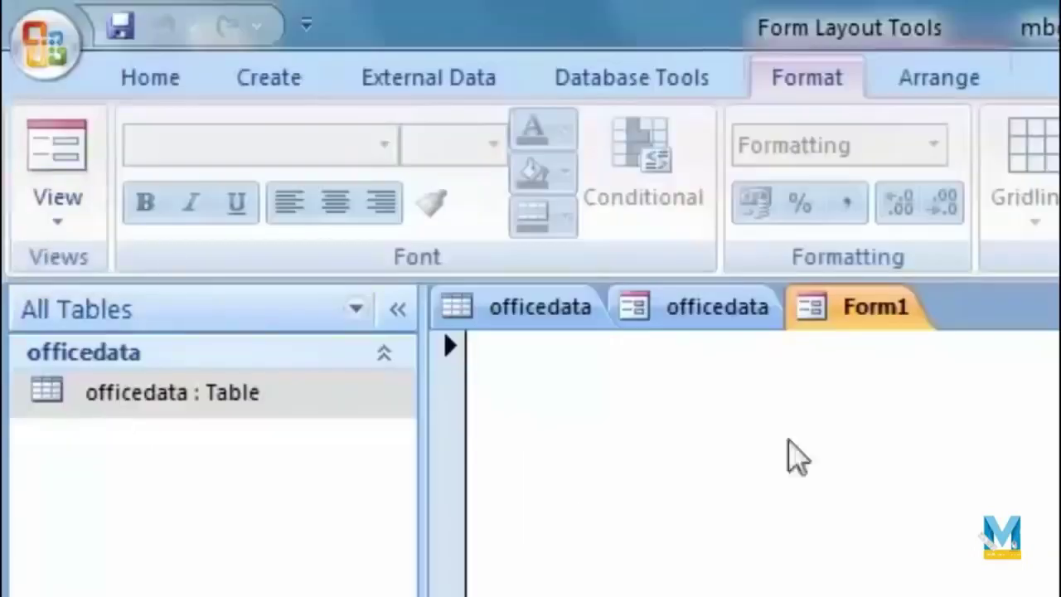
{"action": "left_click", "coordinate": [53, 226]}
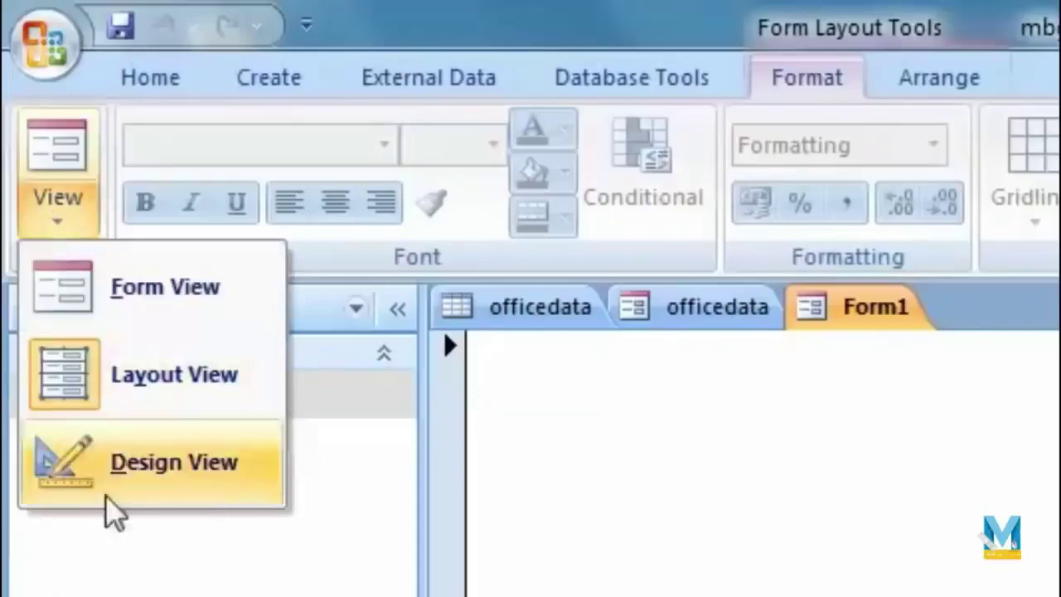
{"action": "left_click", "coordinate": [120, 471]}
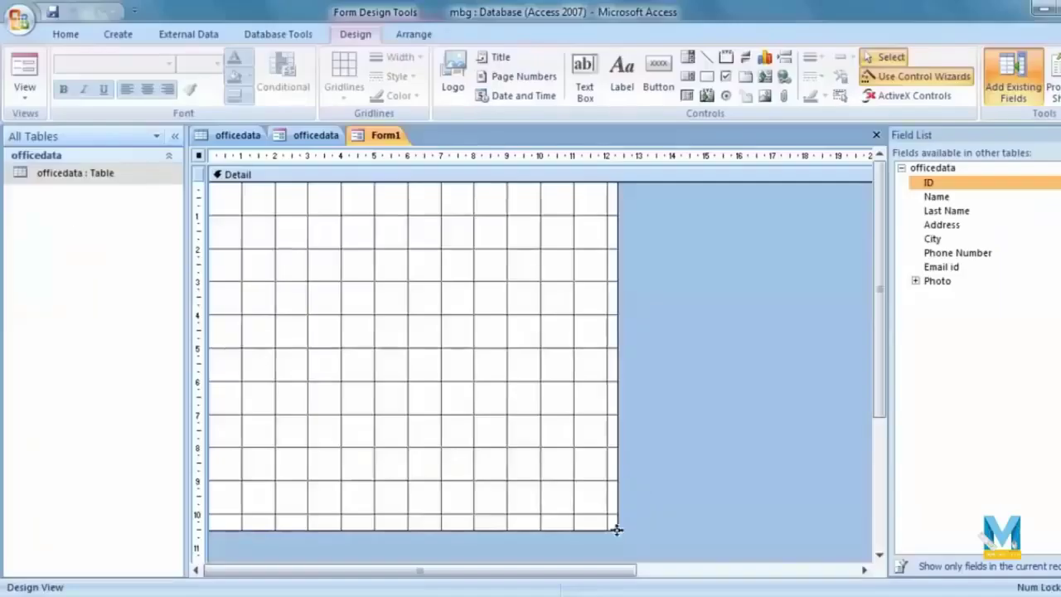
{"action": "left_click_drag", "start_coordinate": [616, 528], "coordinate": [852, 546]}
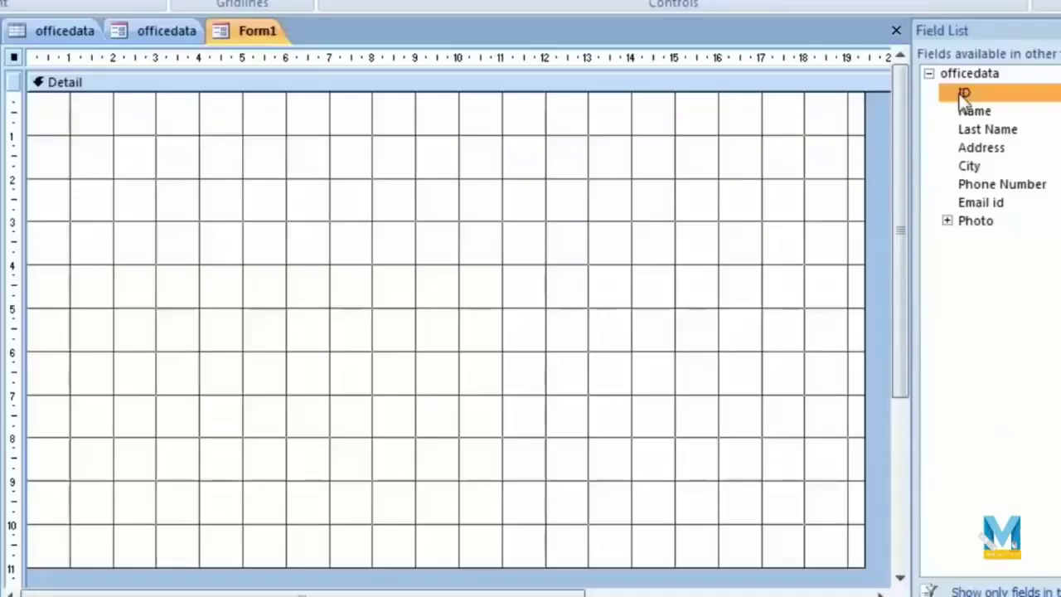
Step: Add the ID and Name fields to Form1, widening the ID label and aligning Name beneath it
{"action": "double_click", "coordinate": [892, 366]}
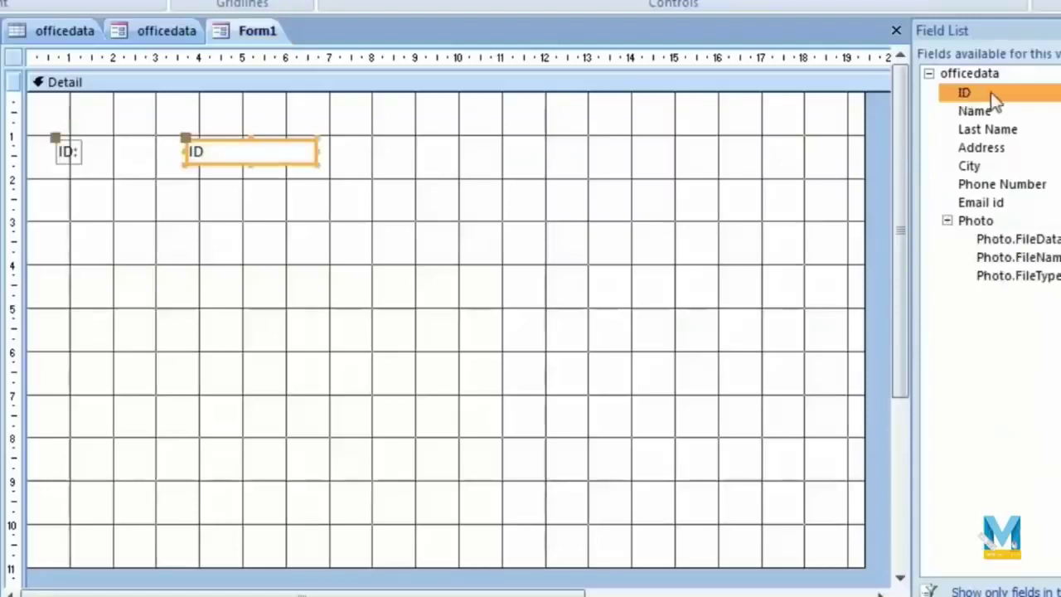
{"action": "left_click", "coordinate": [68, 153]}
{"action": "left_click_drag", "start_coordinate": [78, 152], "coordinate": [145, 193]}
{"action": "left_click", "coordinate": [94, 157]}
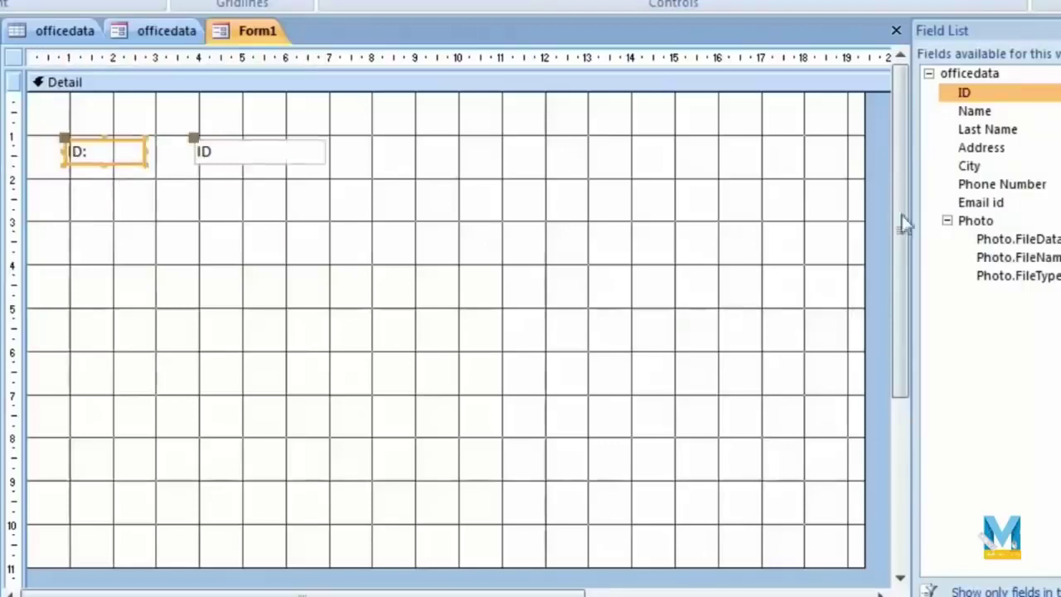
{"action": "double_click", "coordinate": [974, 111]}
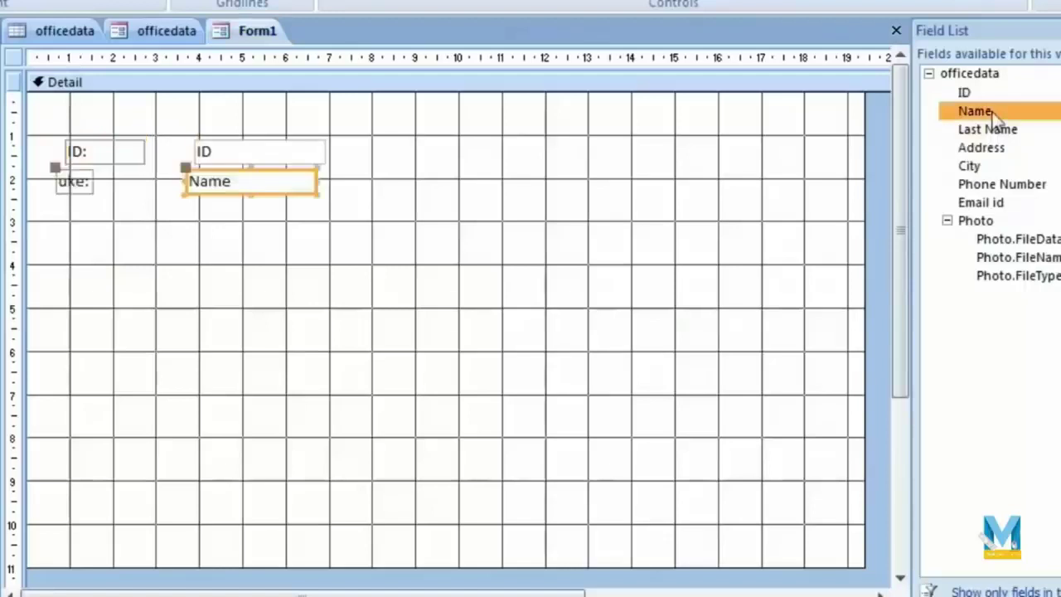
{"action": "left_click_drag", "start_coordinate": [237, 199], "coordinate": [220, 194]}
Step: Add Last Name, Address, City, Phone Number and Email id fields, then select all the controls
{"action": "double_click", "coordinate": [978, 131]}
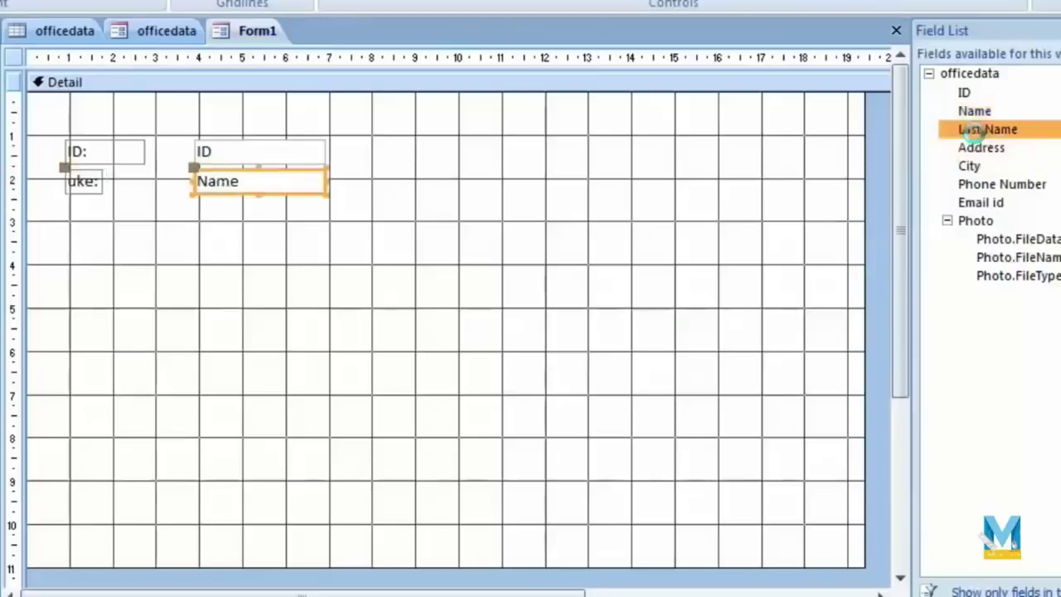
{"action": "left_click", "coordinate": [974, 153]}
{"action": "double_click", "coordinate": [978, 149]}
{"action": "double_click", "coordinate": [971, 166]}
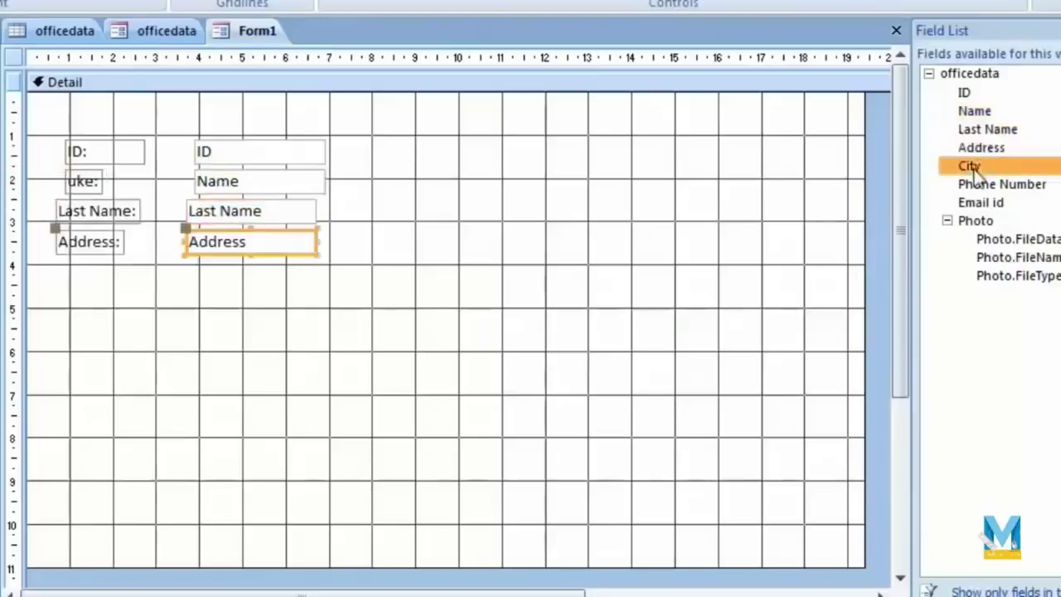
{"action": "double_click", "coordinate": [994, 185]}
{"action": "double_click", "coordinate": [980, 203]}
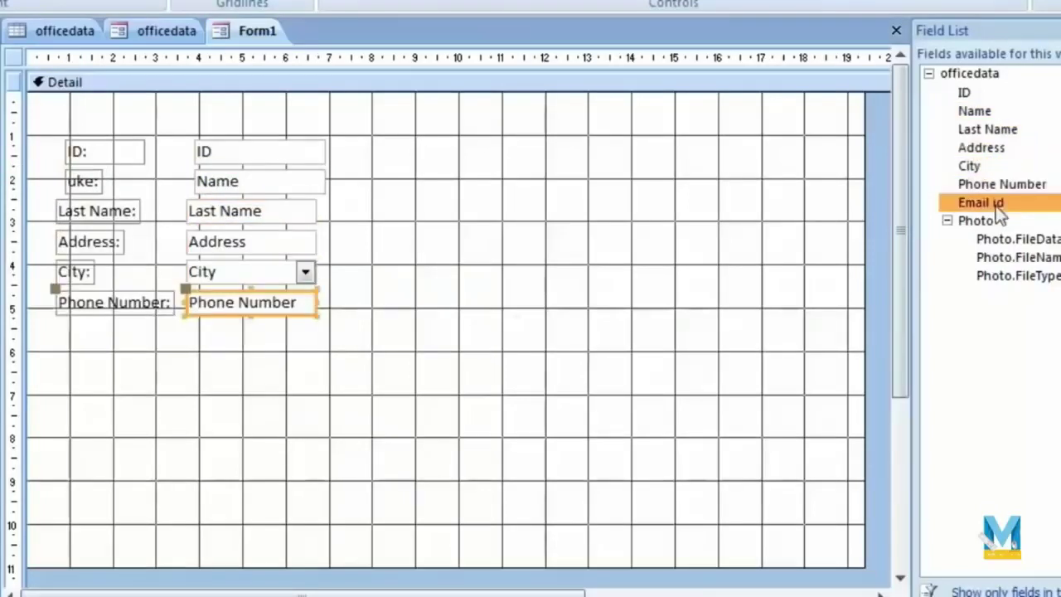
{"action": "left_click", "coordinate": [326, 440]}
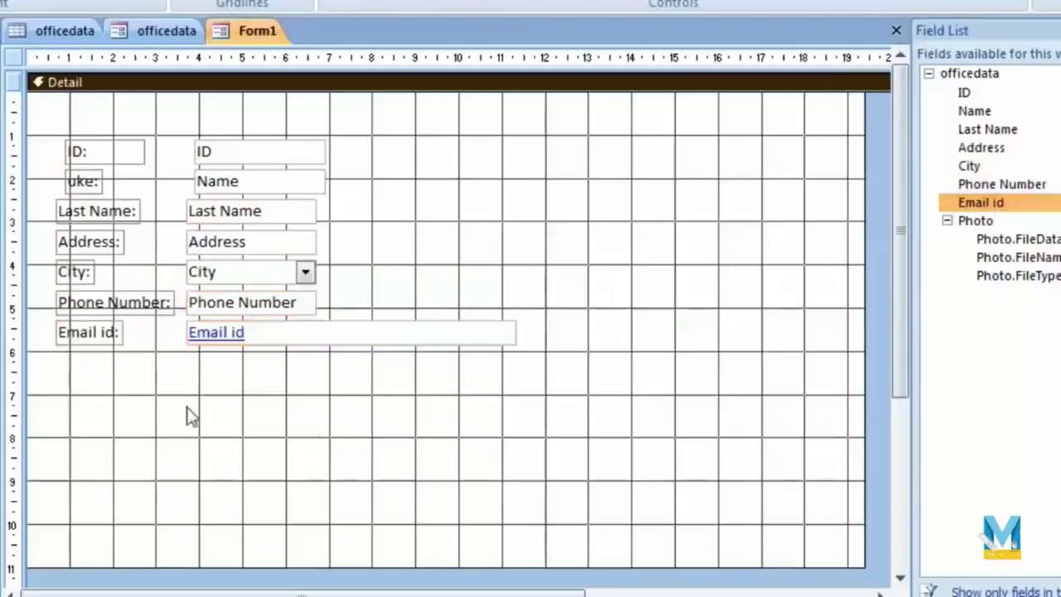
{"action": "left_click", "coordinate": [106, 208]}
{"action": "left_click_drag", "start_coordinate": [421, 113], "coordinate": [91, 381]}
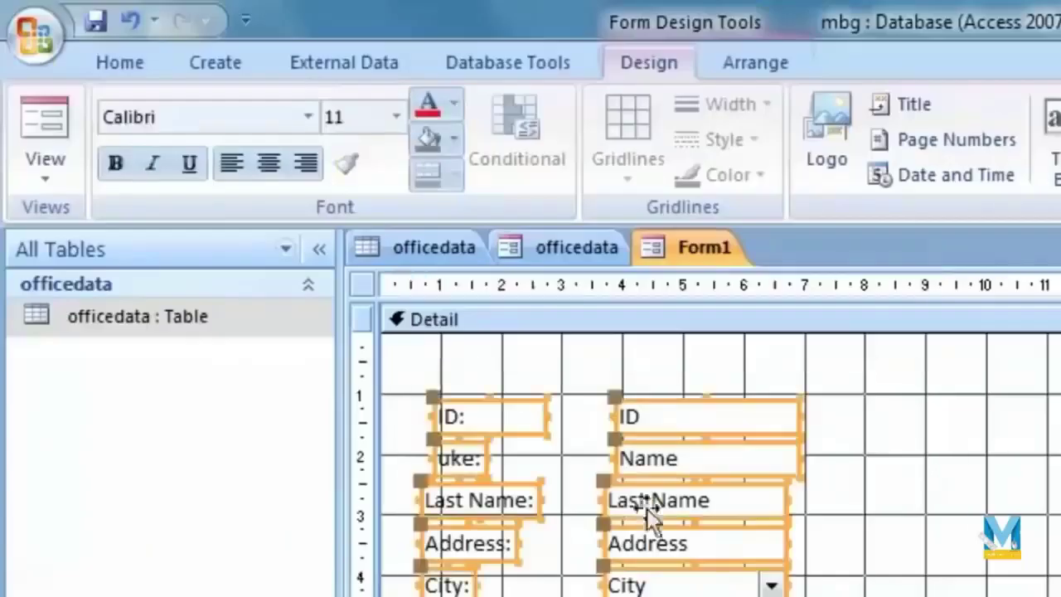
Step: Try centered and right-aligned text on the controls, settling on left alignment
{"action": "left_click", "coordinate": [262, 165]}
{"action": "left_click", "coordinate": [300, 171]}
{"action": "left_click", "coordinate": [279, 172]}
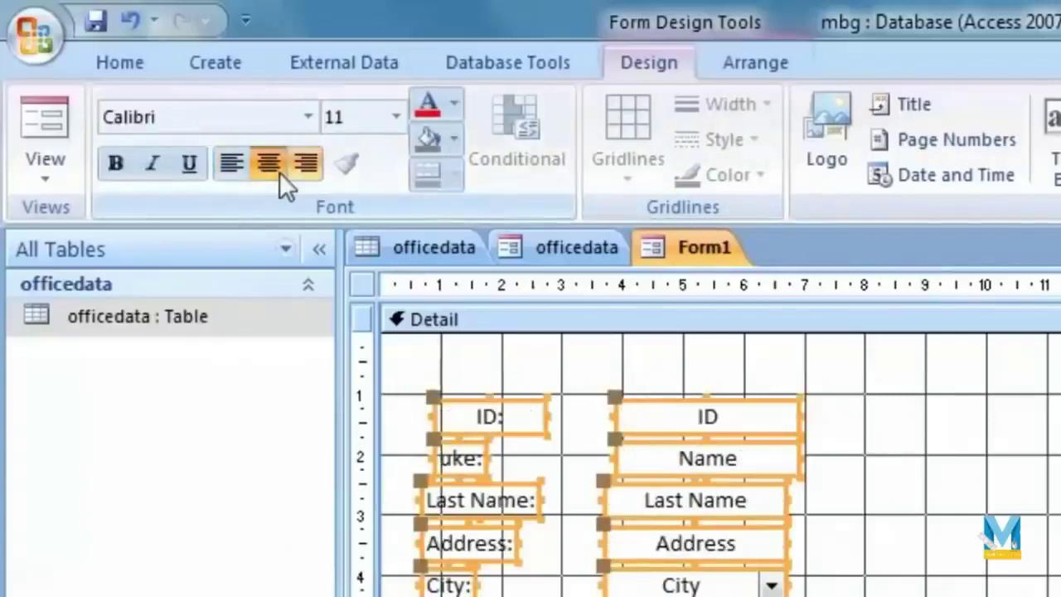
{"action": "left_click", "coordinate": [239, 163]}
{"action": "left_click", "coordinate": [464, 365]}
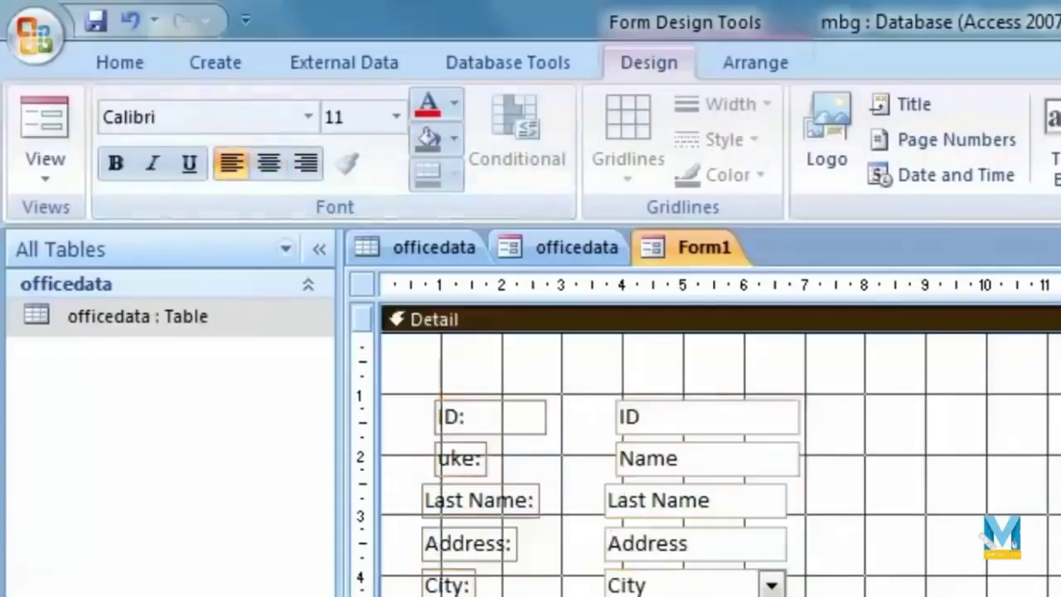
Step: Nudge the Last Name, Address and Email id rows into line with the field column
{"action": "left_click", "coordinate": [480, 462]}
{"action": "left_click_drag", "start_coordinate": [514, 490], "coordinate": [529, 489]}
{"action": "left_click", "coordinate": [514, 543]}
{"action": "left_click_drag", "start_coordinate": [507, 539], "coordinate": [522, 539]}
{"action": "left_click", "coordinate": [476, 585]}
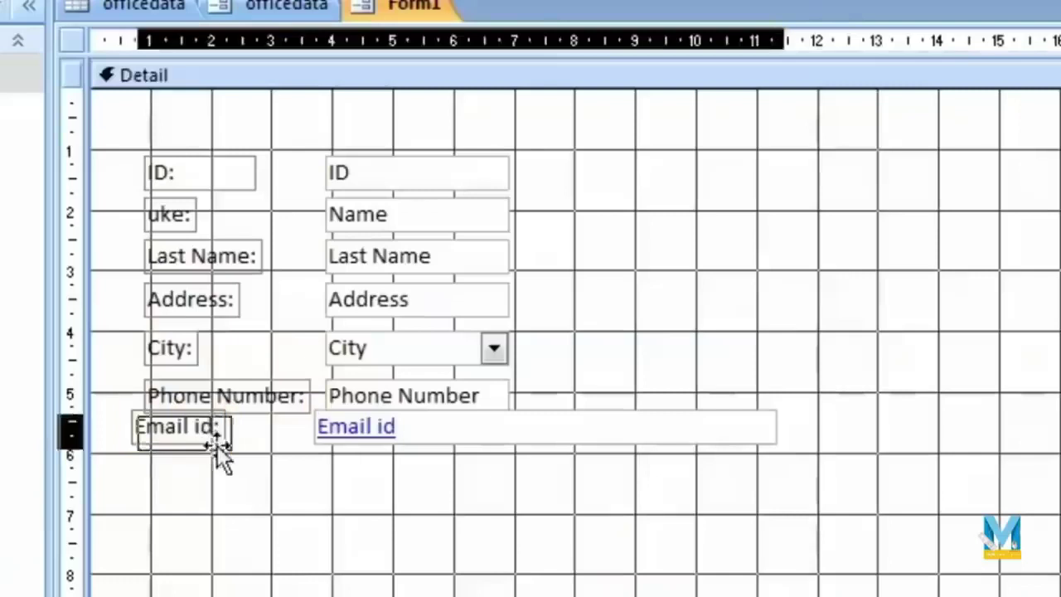
{"action": "left_click_drag", "start_coordinate": [217, 450], "coordinate": [215, 450]}
{"action": "left_click", "coordinate": [357, 475]}
{"action": "left_click", "coordinate": [240, 406]}
{"action": "left_click", "coordinate": [423, 454]}
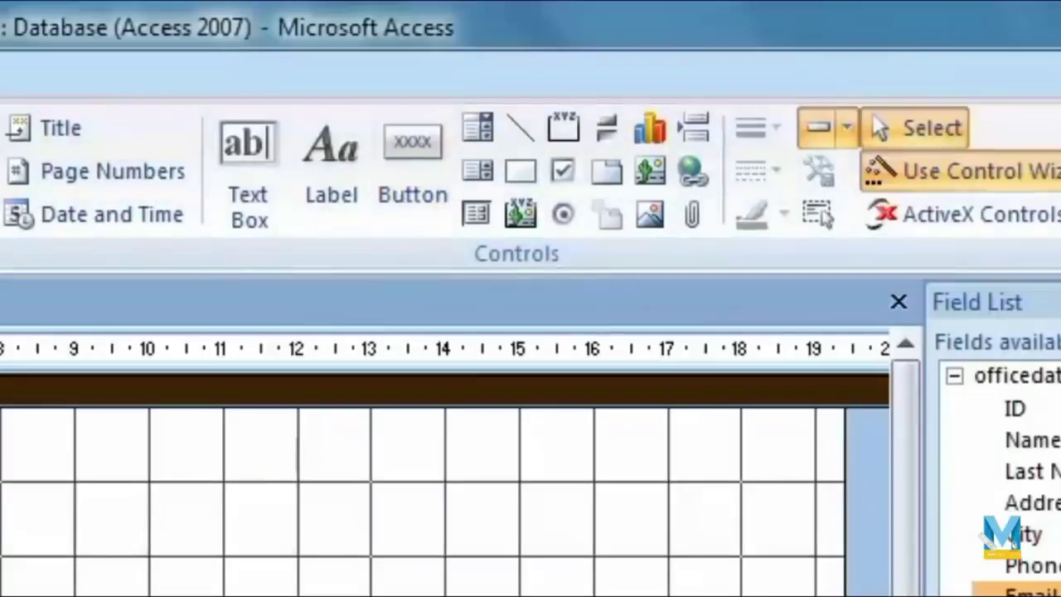
Step: Draw a command button below the Email id row and give it the Go To First Record action
{"action": "left_click", "coordinate": [412, 152]}
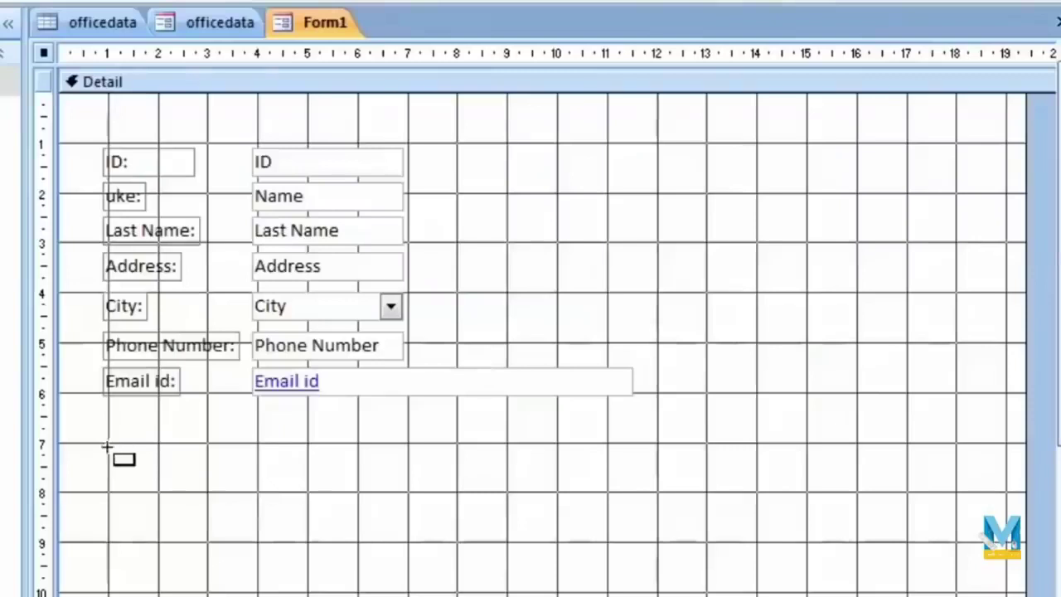
{"action": "left_click_drag", "start_coordinate": [107, 445], "coordinate": [244, 495]}
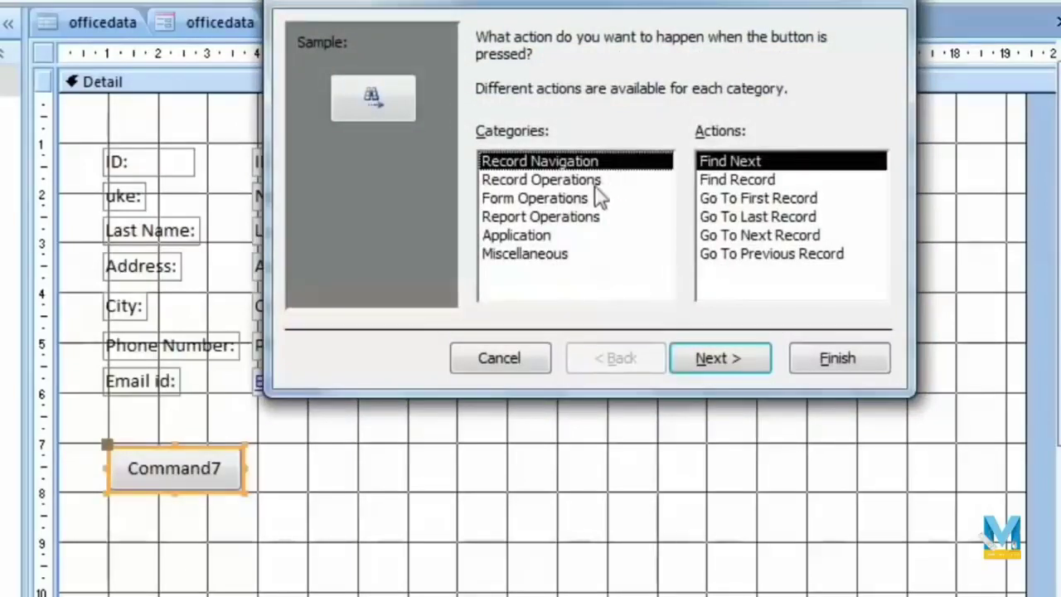
{"action": "left_click", "coordinate": [592, 182]}
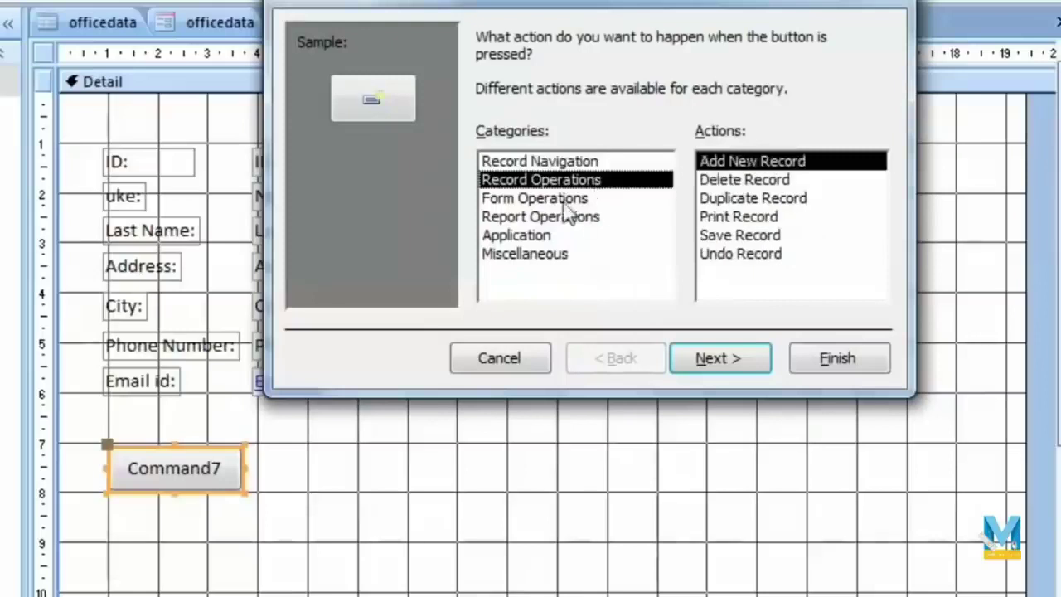
{"action": "left_click", "coordinate": [570, 199]}
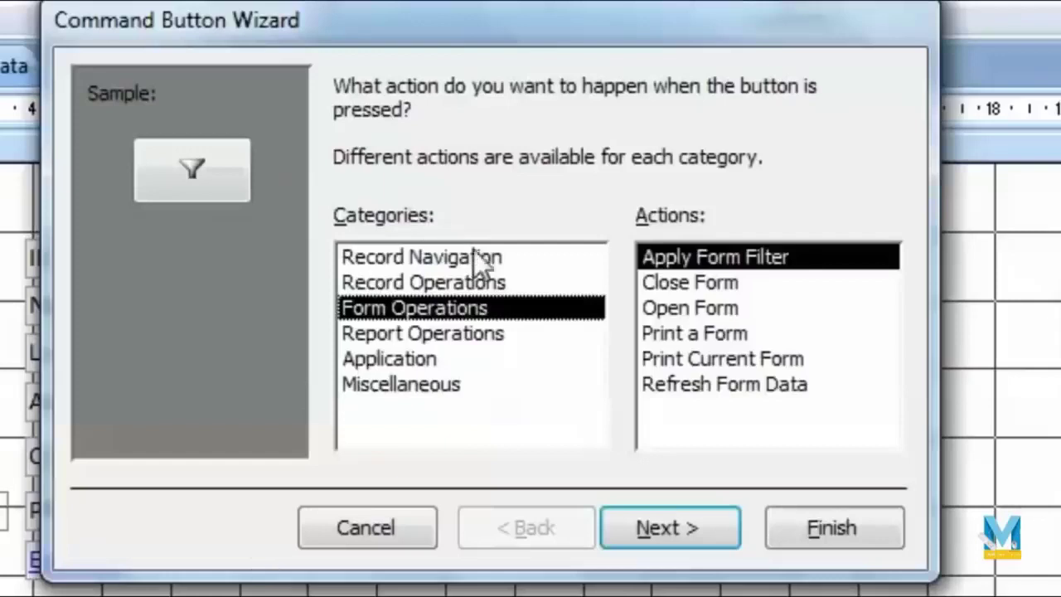
{"action": "left_click", "coordinate": [577, 163]}
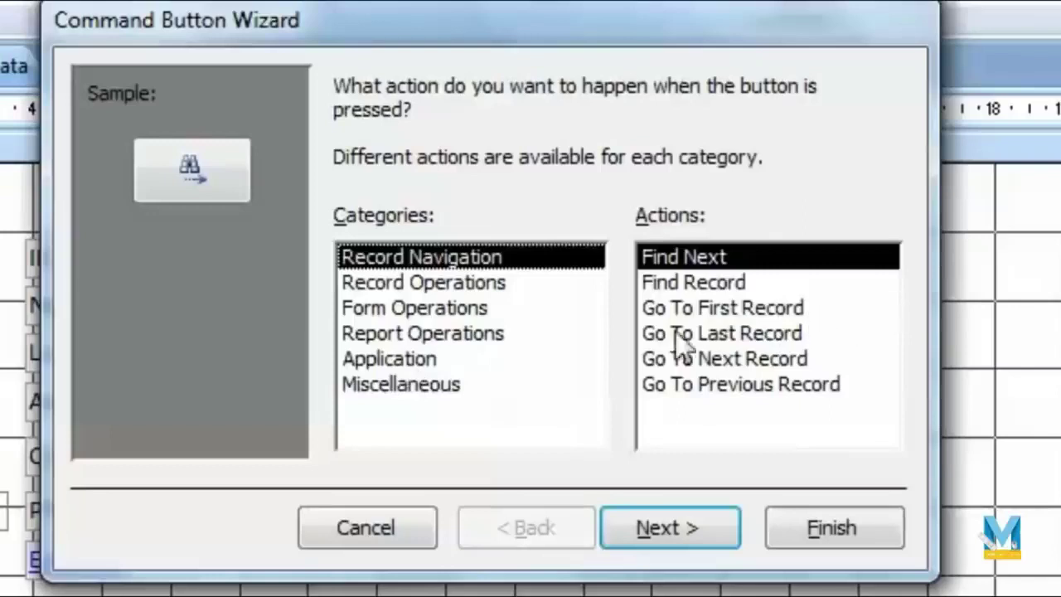
{"action": "left_click", "coordinate": [761, 315]}
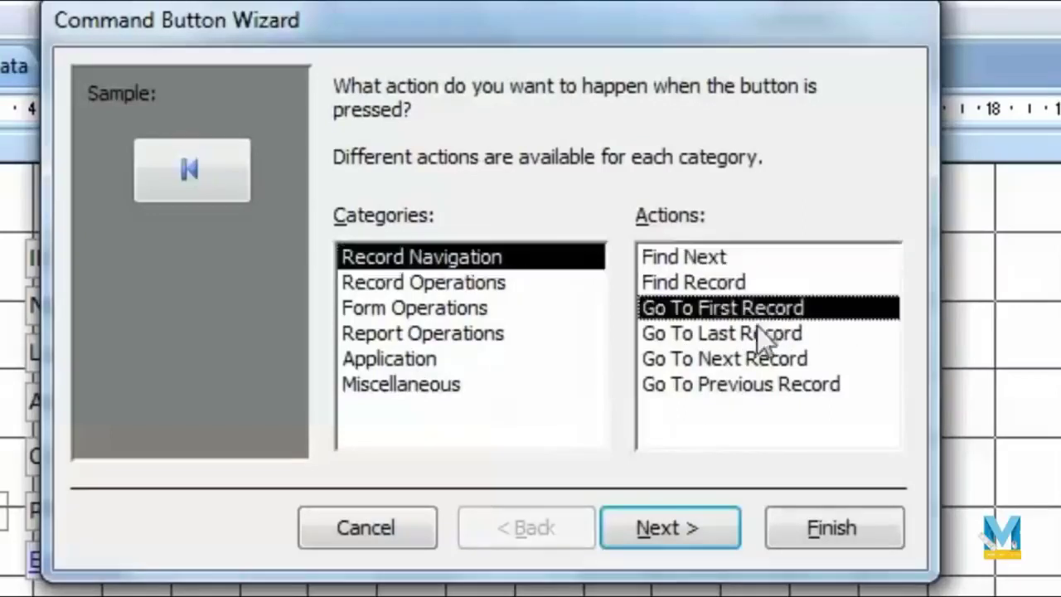
{"action": "left_click", "coordinate": [682, 537]}
Step: Give the first-record button the go-to-first picture and finish the wizard
{"action": "left_click", "coordinate": [344, 232]}
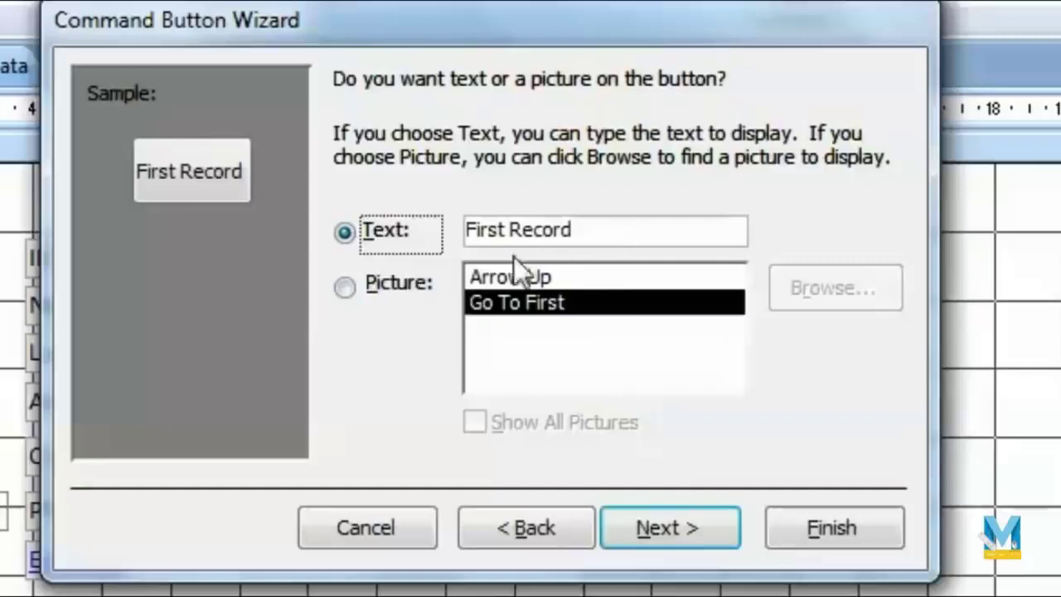
{"action": "left_click", "coordinate": [595, 237]}
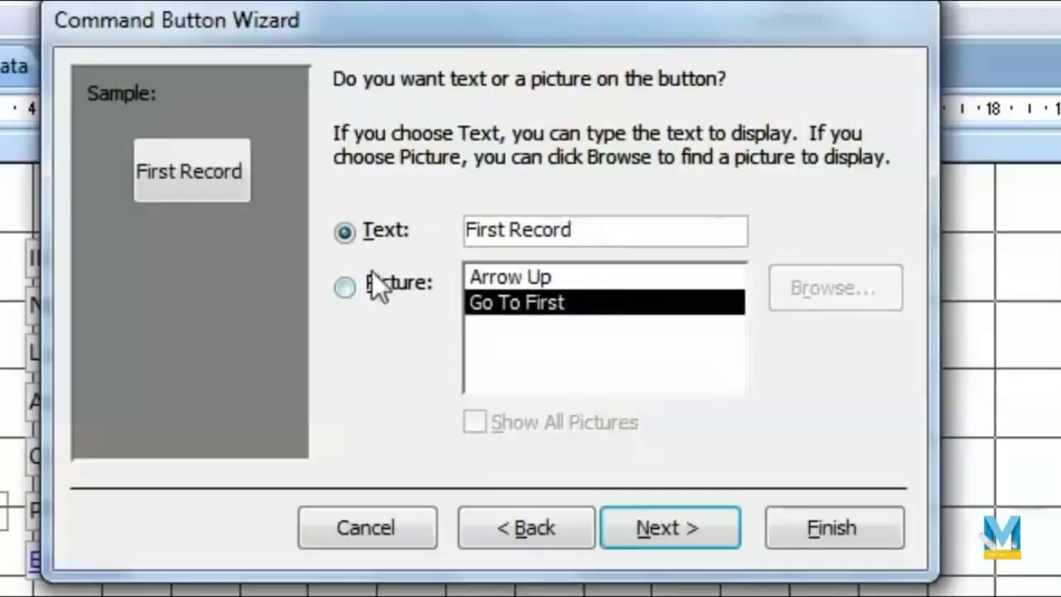
{"action": "left_click", "coordinate": [345, 287]}
{"action": "left_click", "coordinate": [539, 280]}
{"action": "left_click", "coordinate": [541, 301]}
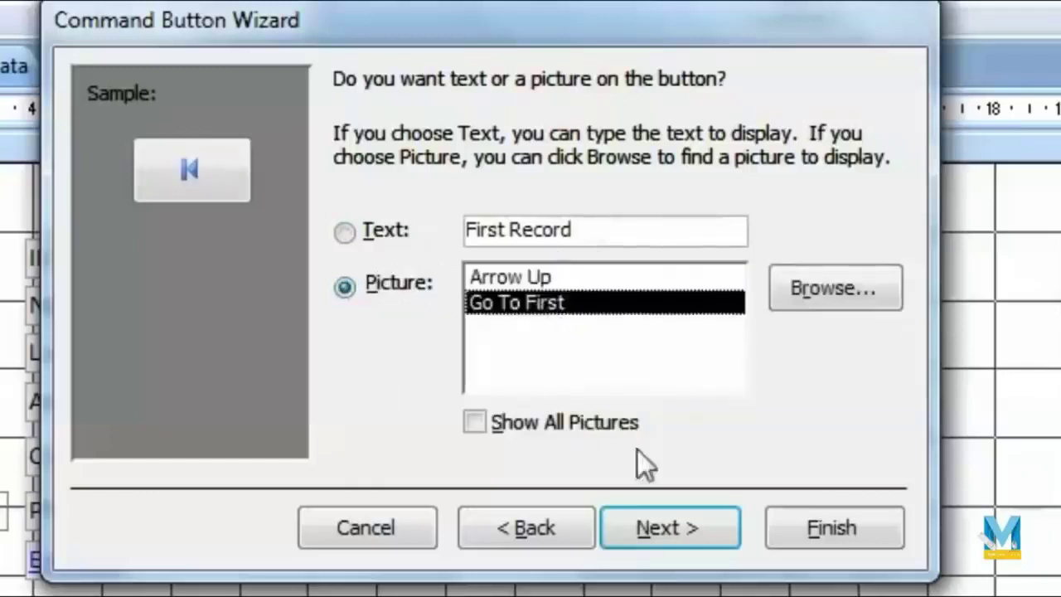
{"action": "left_click", "coordinate": [702, 533]}
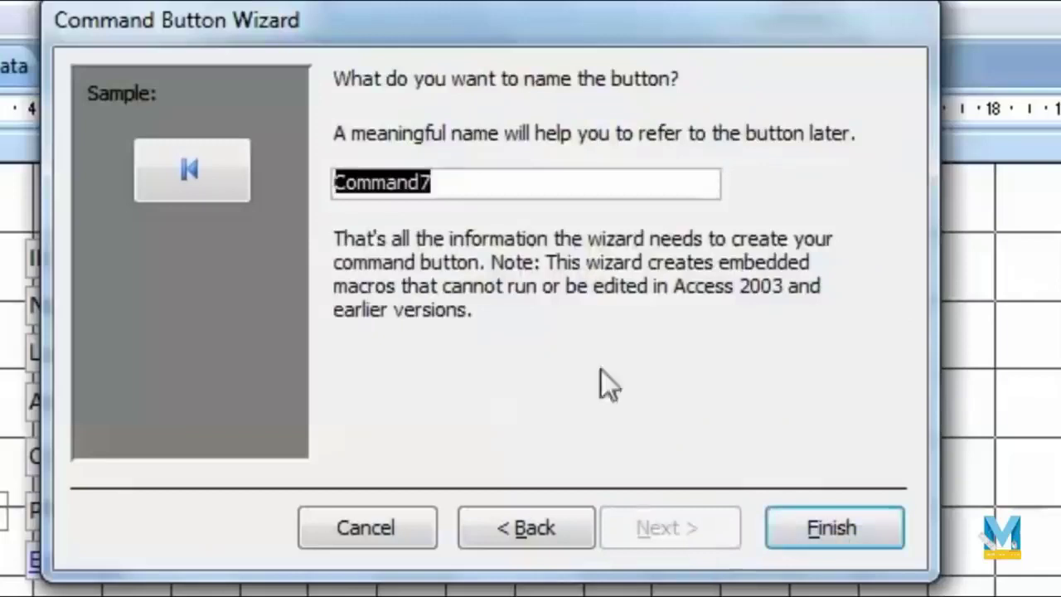
{"action": "left_click", "coordinate": [862, 528]}
{"action": "left_click", "coordinate": [237, 587]}
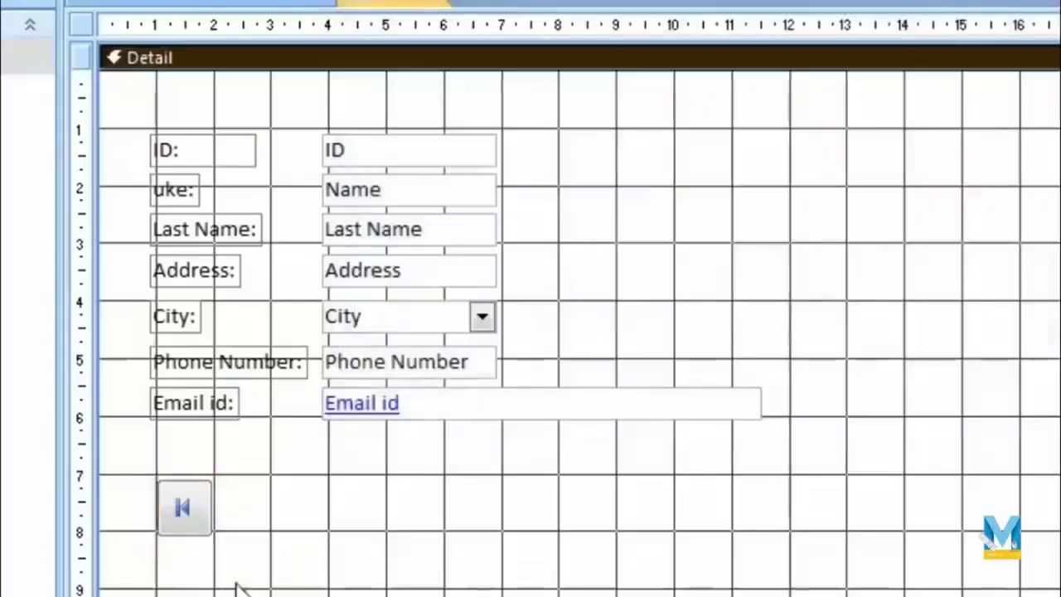
{"action": "key", "text": "ctrl+r"}
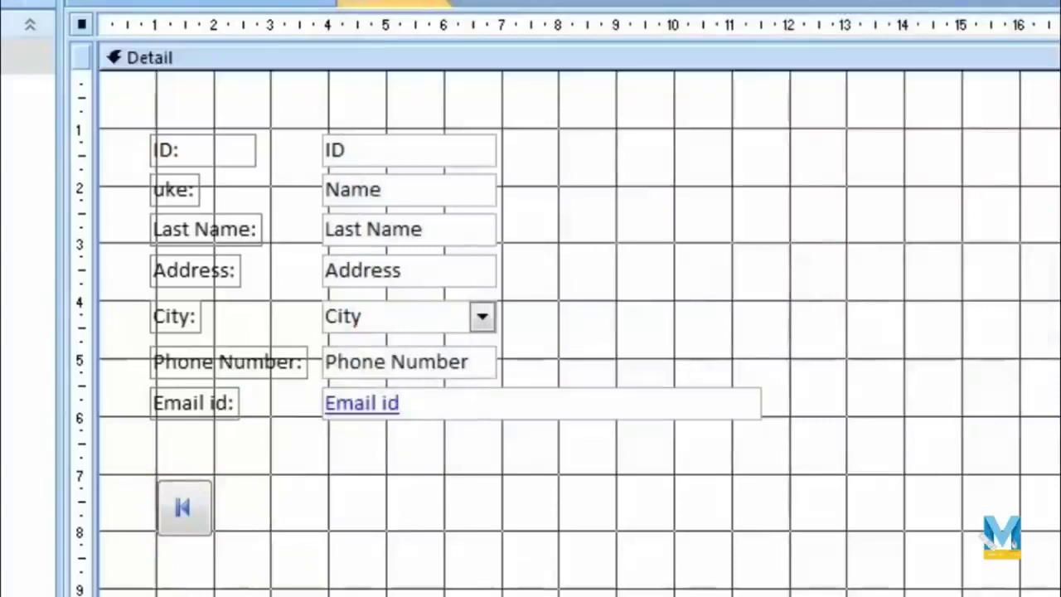
Step: Add a Go To Last Record button and move it well to the right of the first-record button
{"action": "left_click_drag", "start_coordinate": [224, 480], "coordinate": [297, 547]}
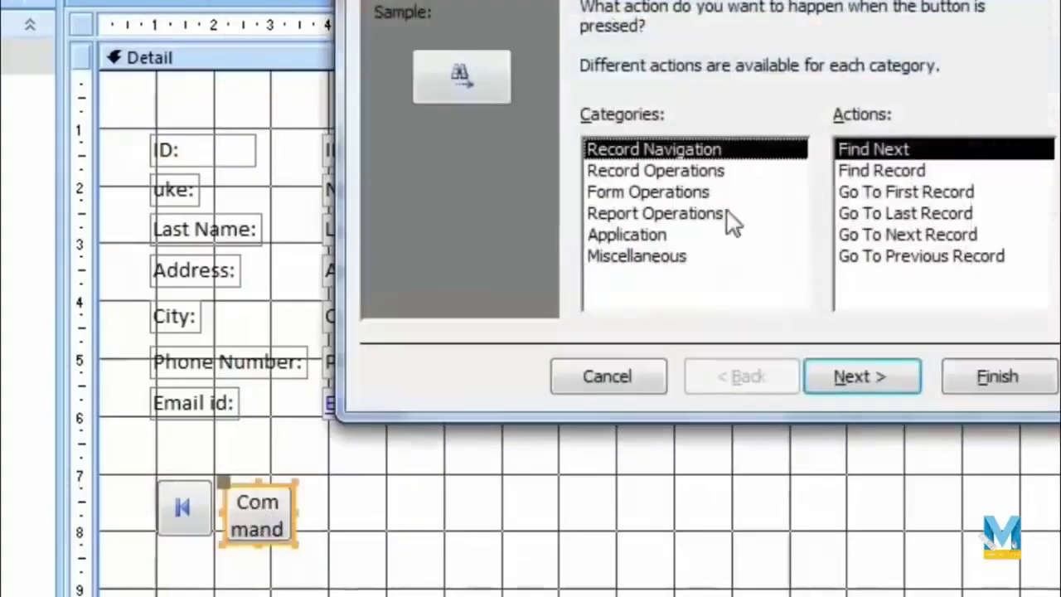
{"action": "left_click", "coordinate": [943, 216]}
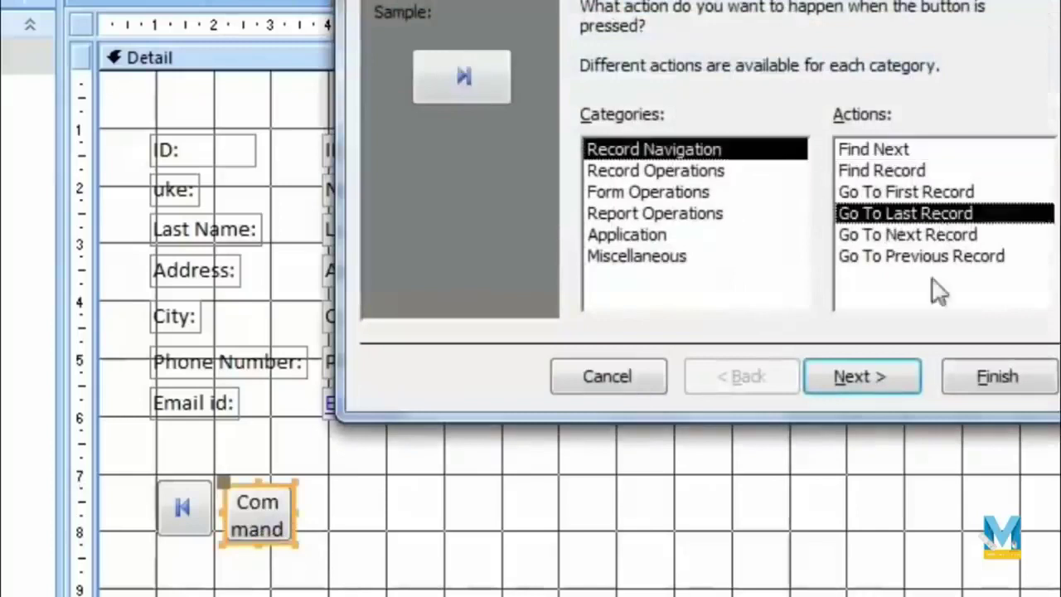
{"action": "left_click", "coordinate": [870, 383]}
{"action": "left_click", "coordinate": [846, 378]}
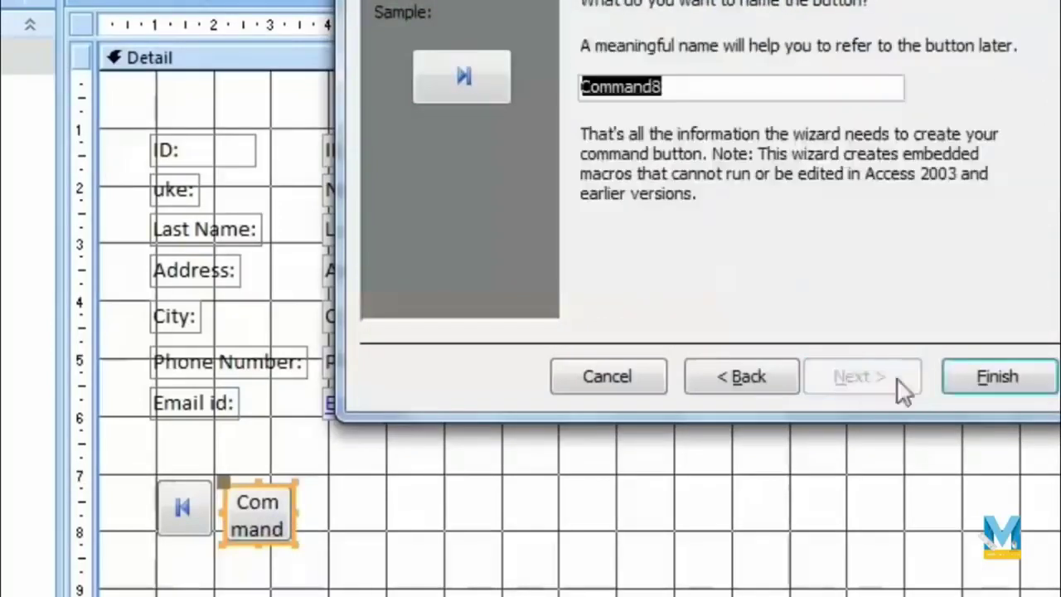
{"action": "left_click", "coordinate": [978, 375]}
{"action": "left_click", "coordinate": [281, 524]}
{"action": "left_click", "coordinate": [348, 501]}
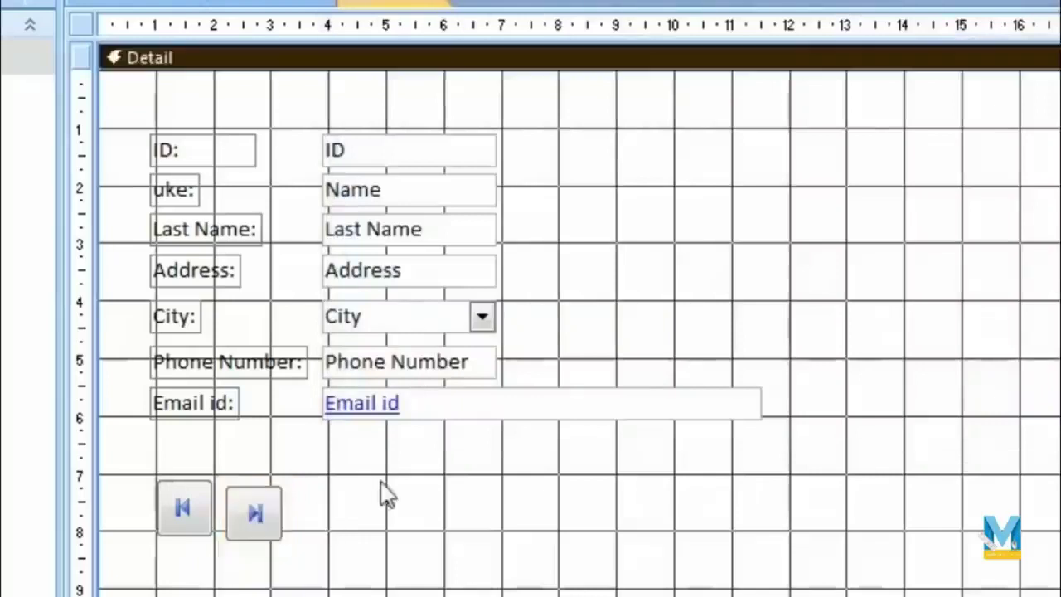
{"action": "left_click", "coordinate": [242, 494]}
{"action": "left_click_drag", "start_coordinate": [266, 489], "coordinate": [665, 474]}
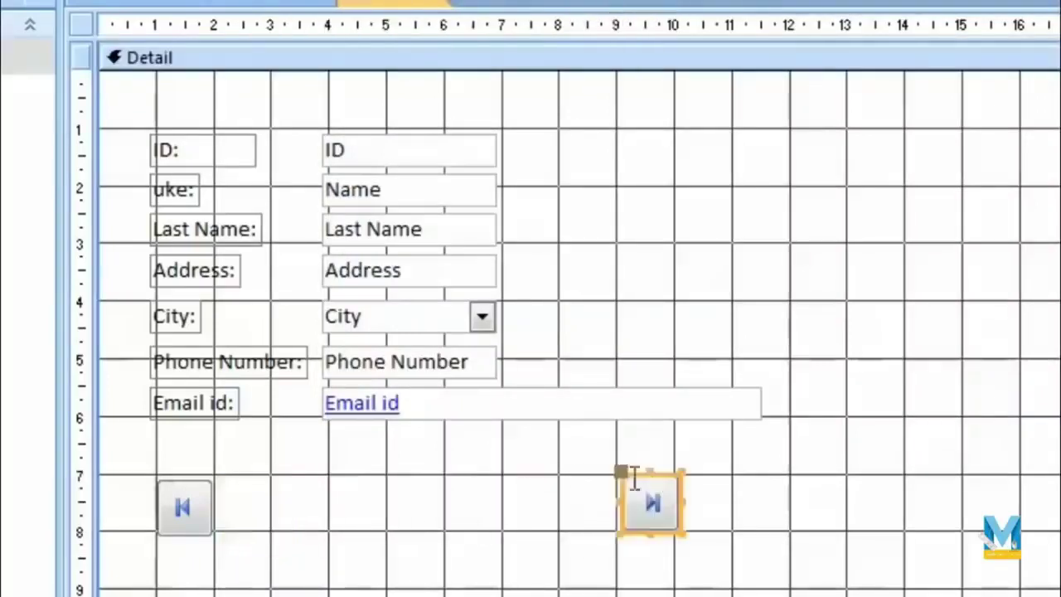
{"action": "left_click", "coordinate": [203, 505]}
{"action": "left_click_drag", "start_coordinate": [203, 484], "coordinate": [259, 480]}
{"action": "left_click", "coordinate": [428, 466]}
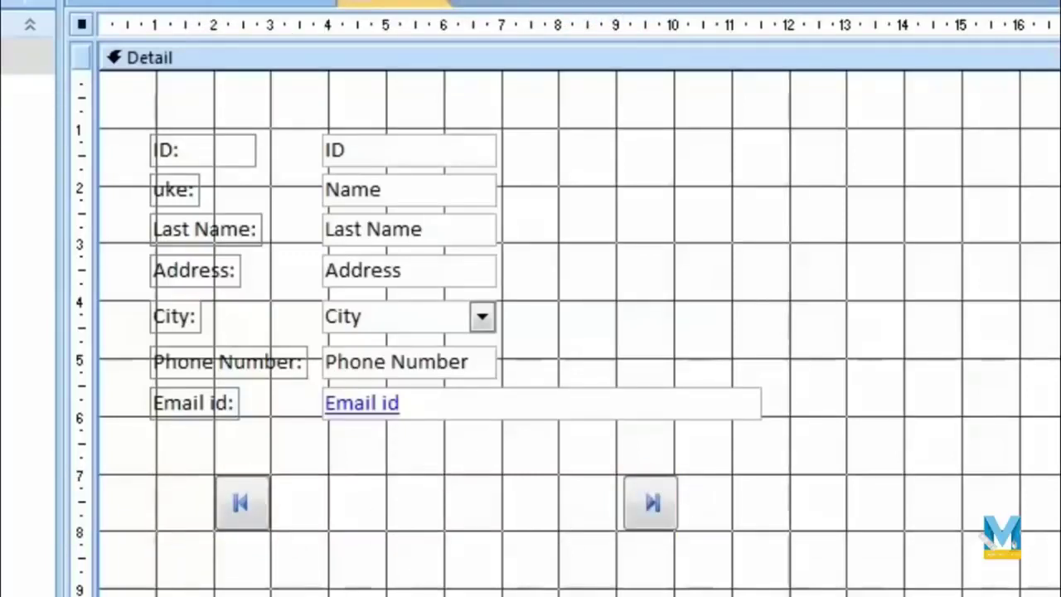
Step: Add a Go To Next Record button between the first and last buttons
{"action": "mouse_move", "coordinate": [503, 476]}
{"action": "left_mouse_down"}
{"action": "mouse_move", "coordinate": [527, 524]}
{"action": "mouse_move", "coordinate": [561, 534]}
{"action": "left_mouse_up"}
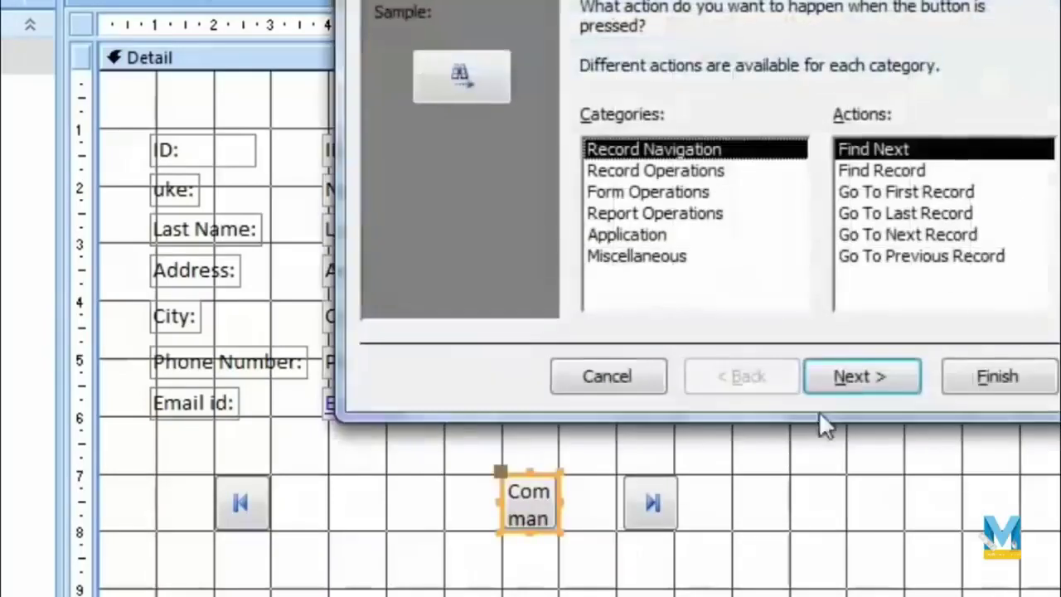
{"action": "left_click", "coordinate": [903, 235]}
{"action": "left_click", "coordinate": [878, 383]}
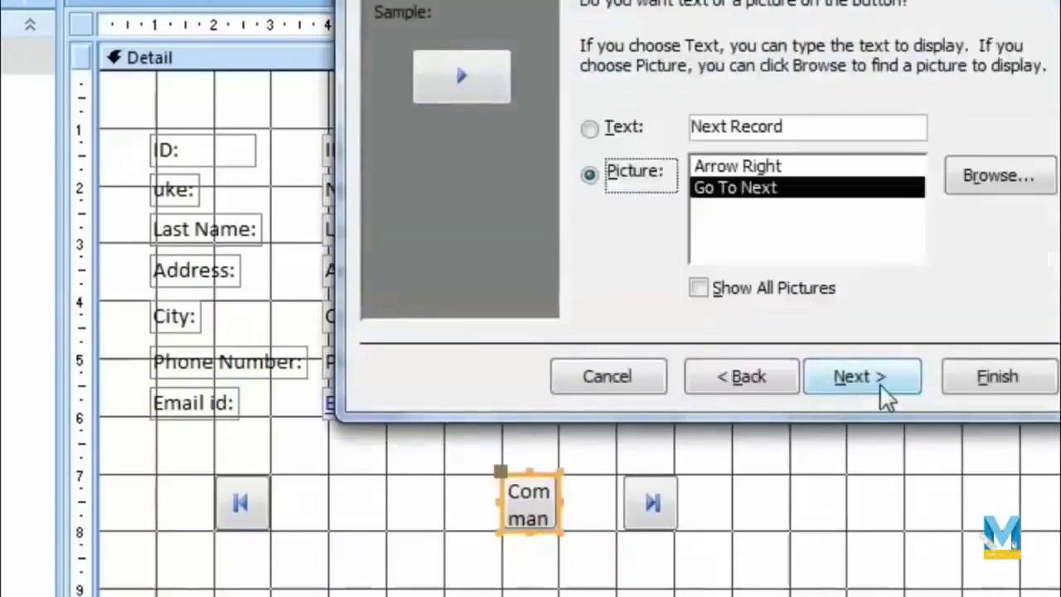
{"action": "left_click", "coordinate": [879, 383]}
{"action": "left_click", "coordinate": [994, 378]}
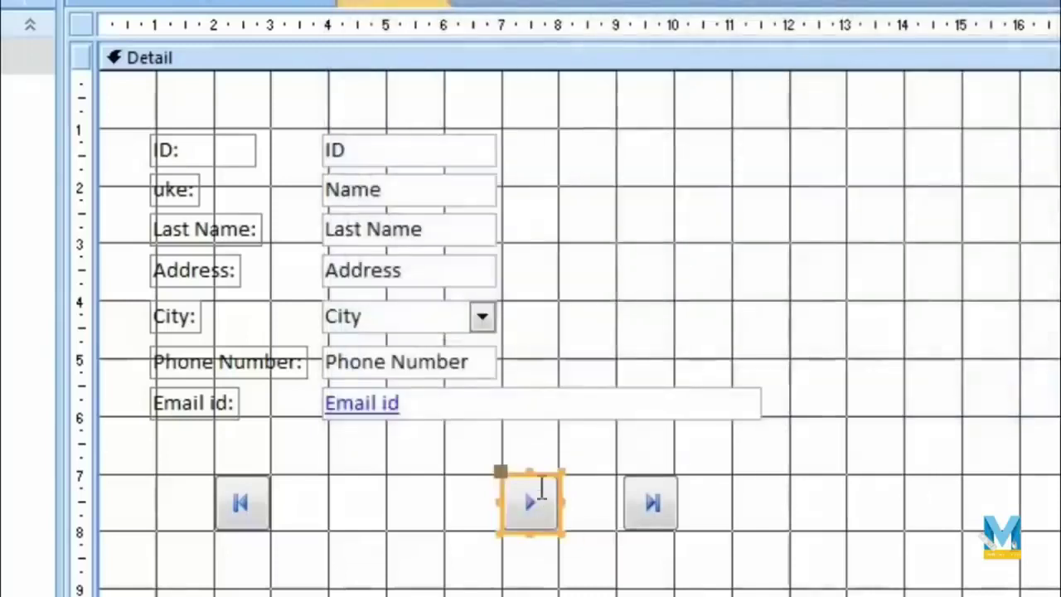
{"action": "left_click_drag", "start_coordinate": [547, 472], "coordinate": [559, 481]}
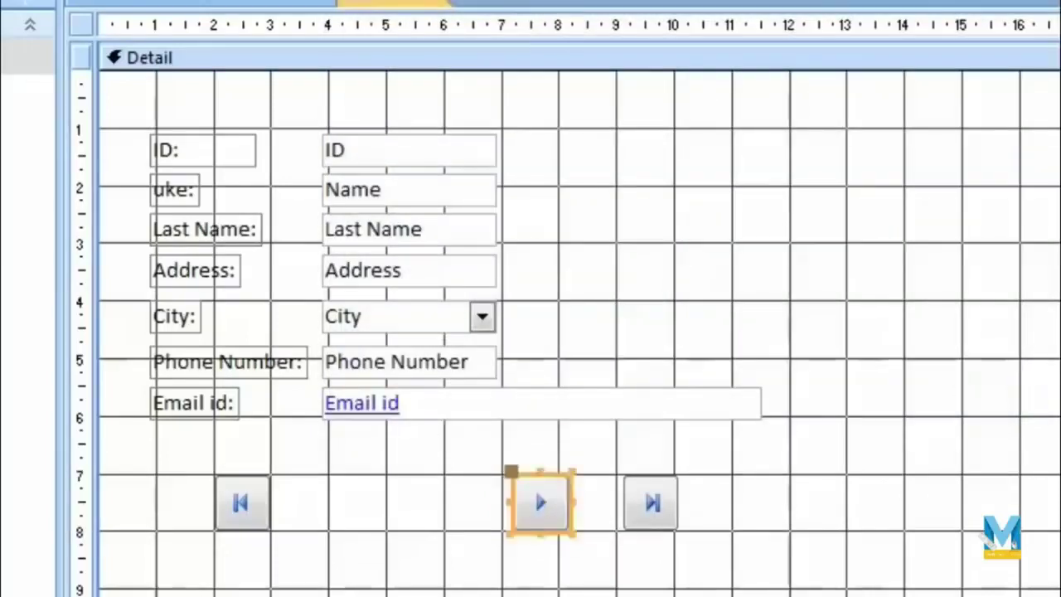
Step: Add a Go To Previous Record button left of the next-record button
{"action": "left_click", "coordinate": [938, 2]}
{"action": "left_click_drag", "start_coordinate": [330, 484], "coordinate": [388, 530]}
{"action": "left_click", "coordinate": [932, 256]}
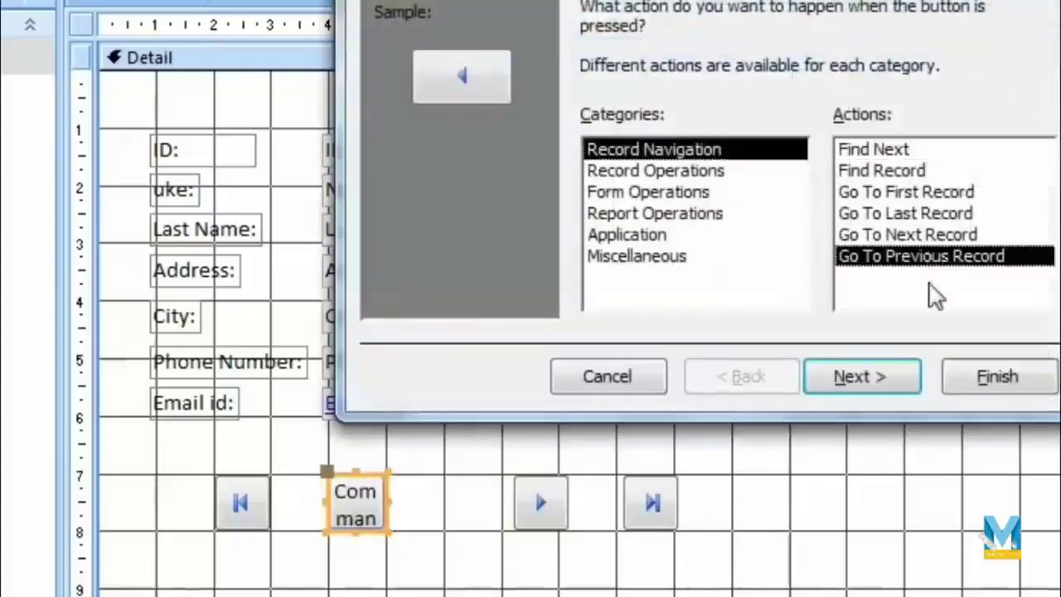
{"action": "left_click", "coordinate": [876, 386]}
{"action": "left_click", "coordinate": [876, 386]}
{"action": "left_click", "coordinate": [999, 378]}
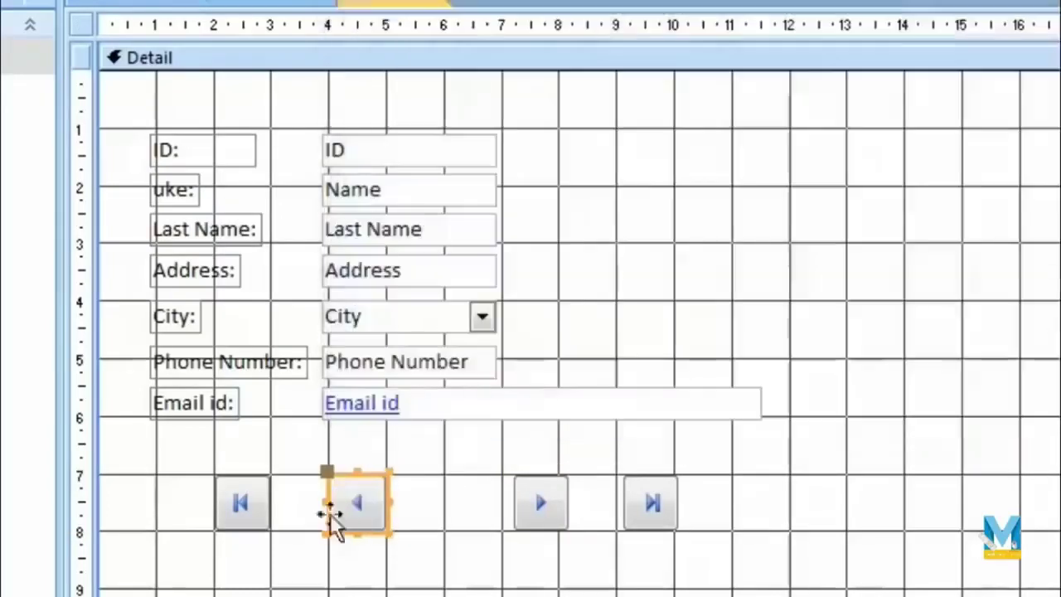
Step: Line up the first, previous, next and last buttons evenly in one row
{"action": "left_click", "coordinate": [249, 512]}
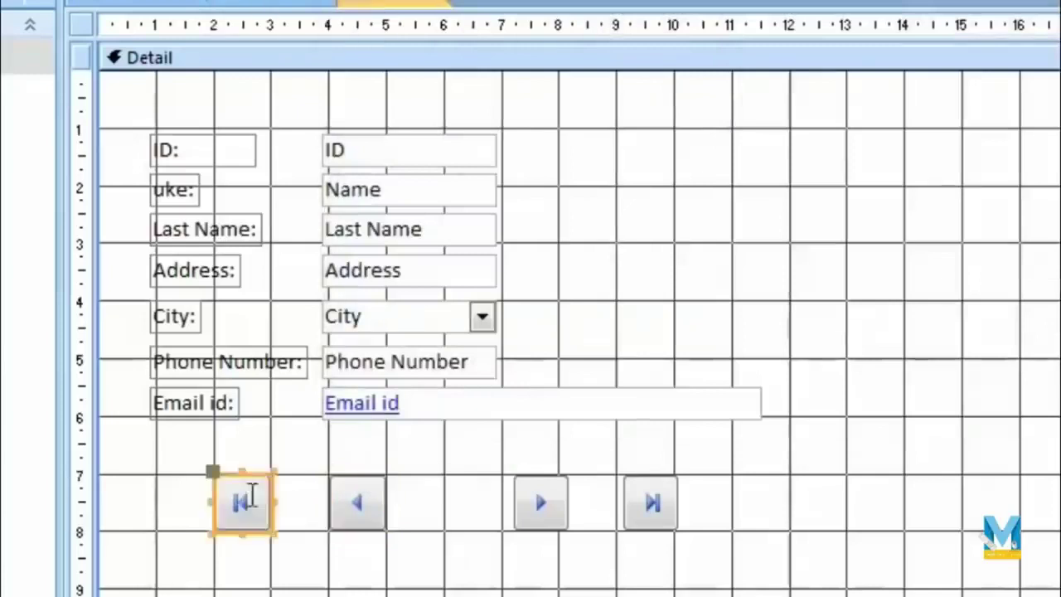
{"action": "left_click_drag", "start_coordinate": [256, 481], "coordinate": [295, 477]}
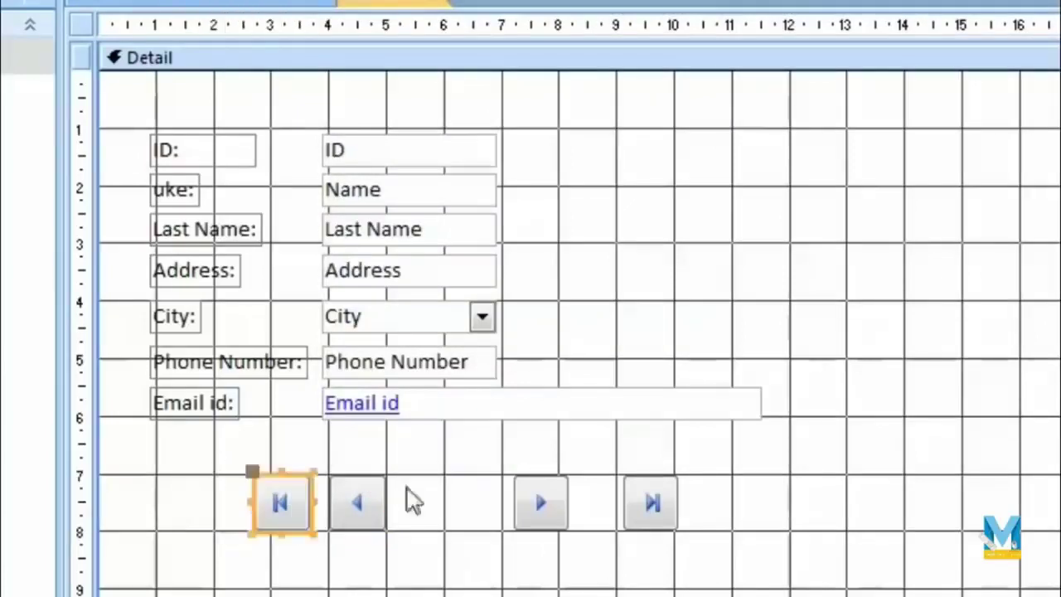
{"action": "left_click", "coordinate": [550, 482]}
{"action": "left_click_drag", "start_coordinate": [562, 476], "coordinate": [461, 474]}
{"action": "left_click", "coordinate": [663, 479]}
{"action": "left_click_drag", "start_coordinate": [663, 479], "coordinate": [539, 479]}
{"action": "left_click", "coordinate": [627, 525]}
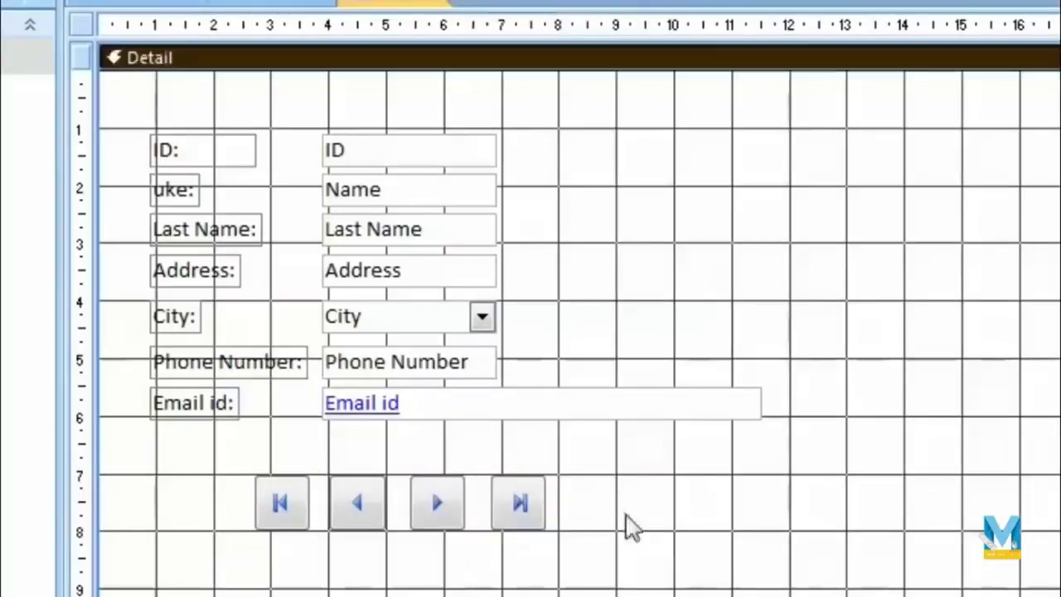
{"action": "left_click", "coordinate": [919, 4]}
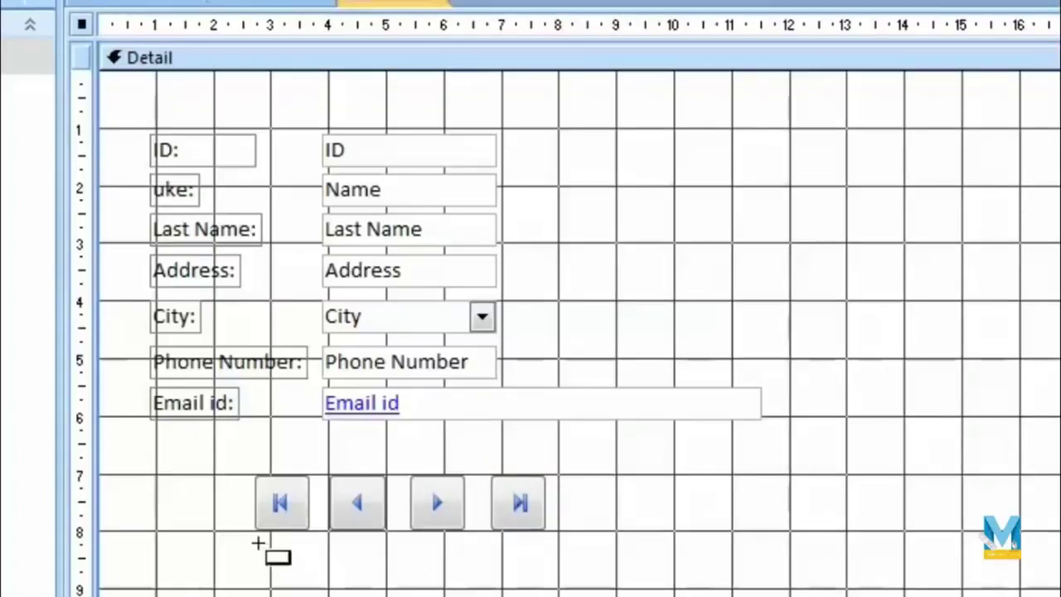
Step: Add an Add New Record button captioned 'Add Record' and place it after the navigation buttons
{"action": "left_click_drag", "start_coordinate": [254, 543], "coordinate": [544, 595]}
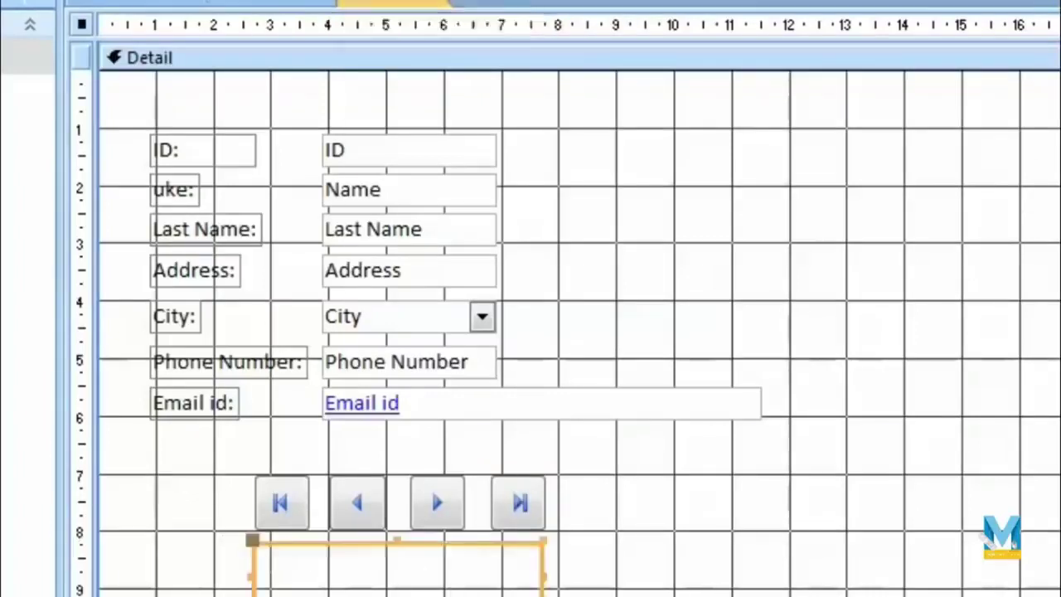
{"action": "left_click", "coordinate": [706, 172]}
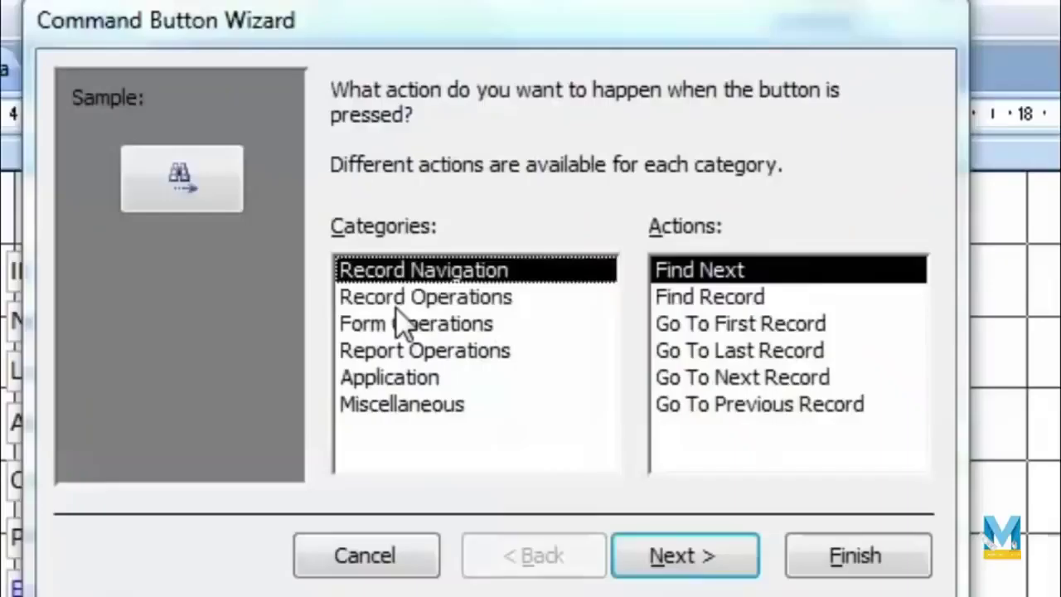
{"action": "left_click", "coordinate": [400, 300]}
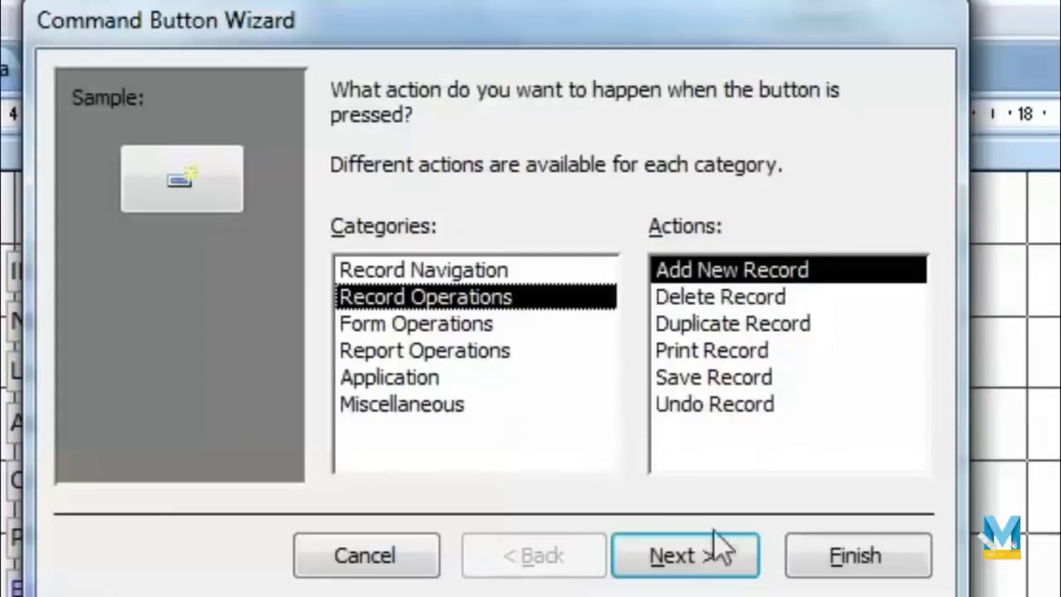
{"action": "left_click", "coordinate": [707, 555]}
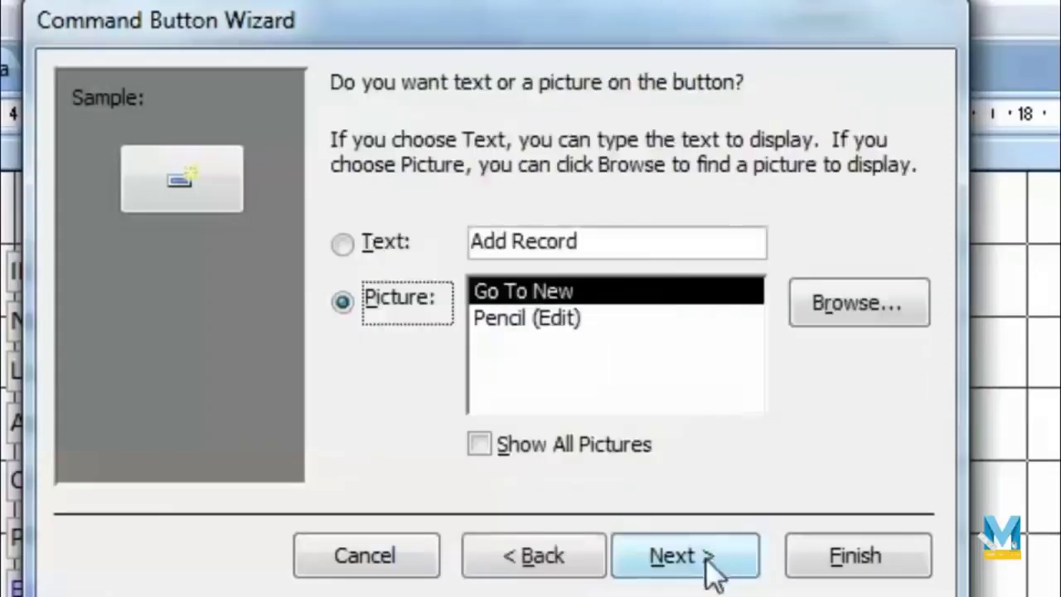
{"action": "left_click", "coordinate": [340, 244]}
{"action": "left_click", "coordinate": [504, 320]}
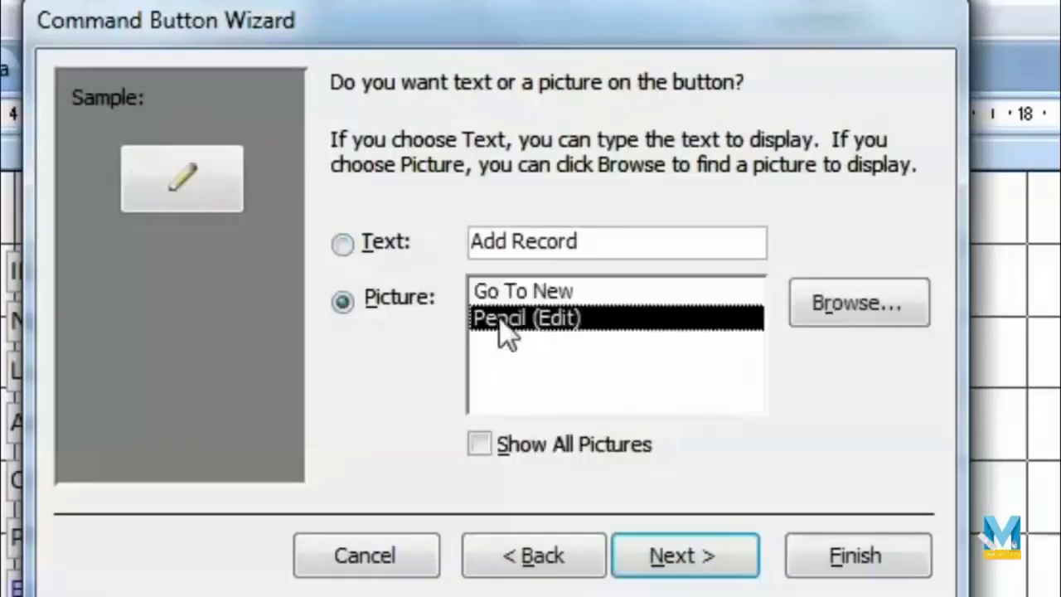
{"action": "left_click", "coordinate": [524, 292]}
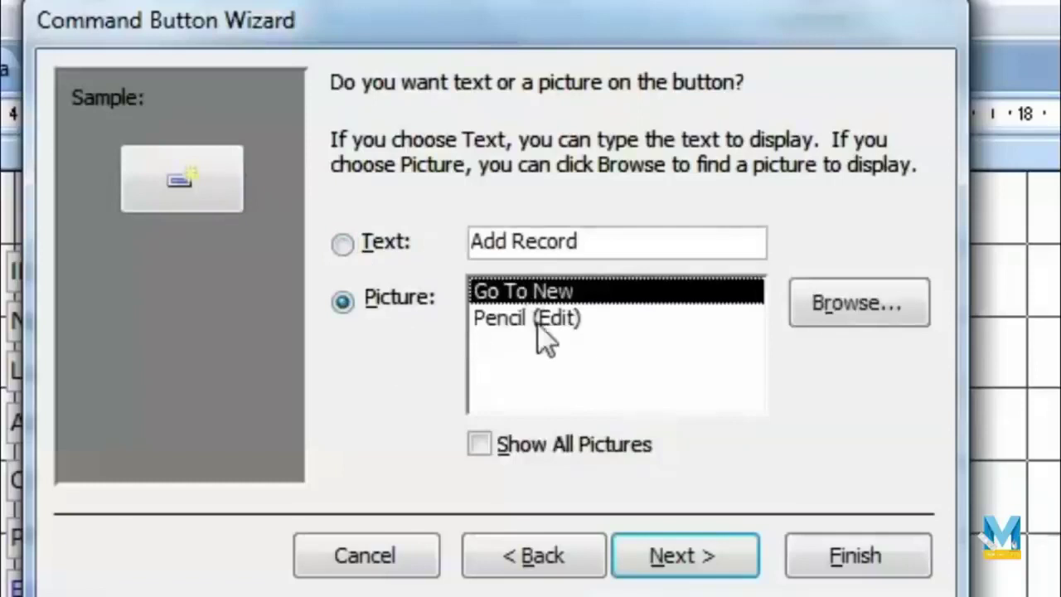
{"action": "left_click", "coordinate": [522, 319]}
{"action": "left_click", "coordinate": [363, 248]}
{"action": "left_click", "coordinate": [685, 555]}
{"action": "left_click", "coordinate": [860, 559]}
{"action": "left_click_drag", "start_coordinate": [240, 517], "coordinate": [498, 467]}
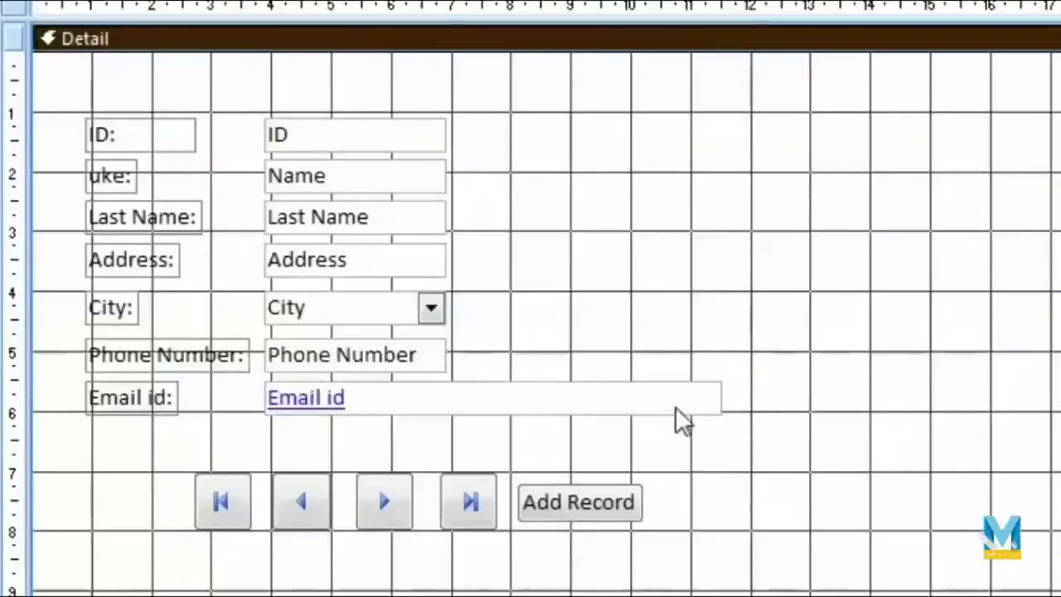
{"action": "left_click", "coordinate": [696, 402]}
Step: Narrow the Email id box, then add the Photo field, moved up-left and enlarged
{"action": "left_click_drag", "start_coordinate": [722, 397], "coordinate": [452, 395]}
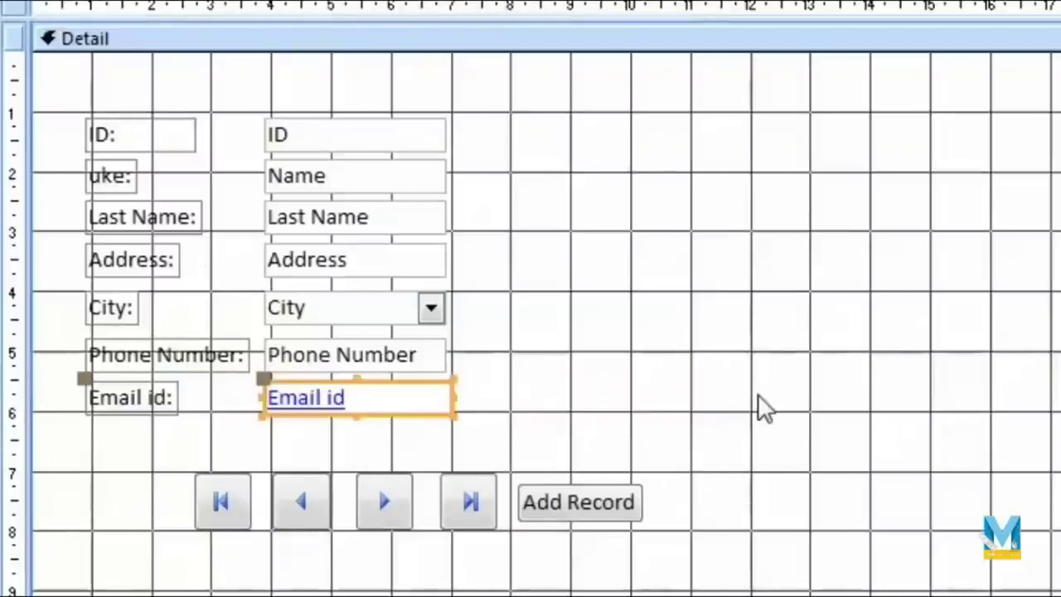
{"action": "left_click", "coordinate": [763, 407]}
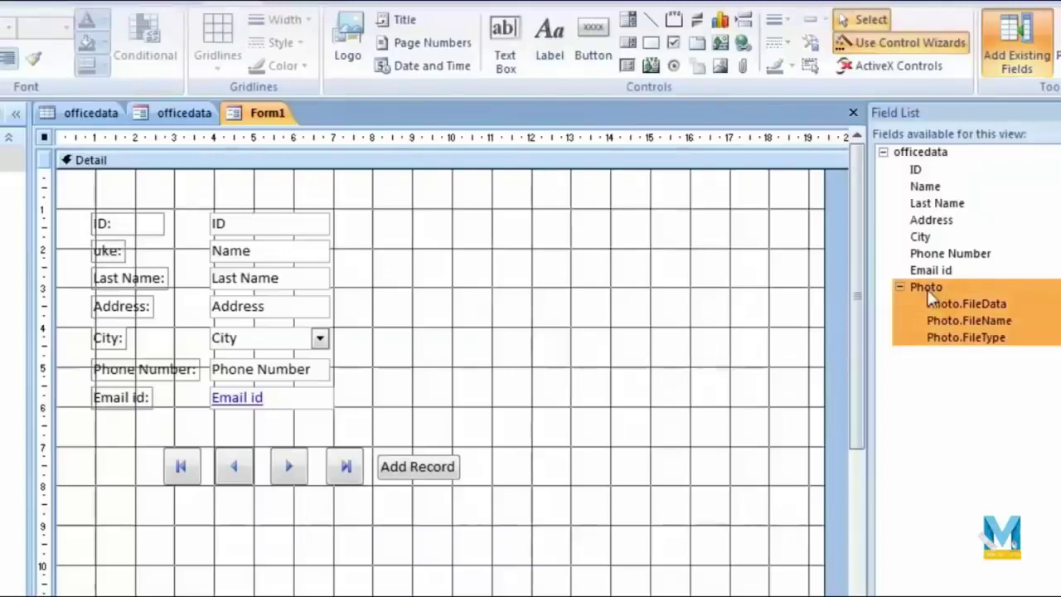
{"action": "left_click_drag", "start_coordinate": [926, 291], "coordinate": [556, 234]}
{"action": "left_click", "coordinate": [681, 336]}
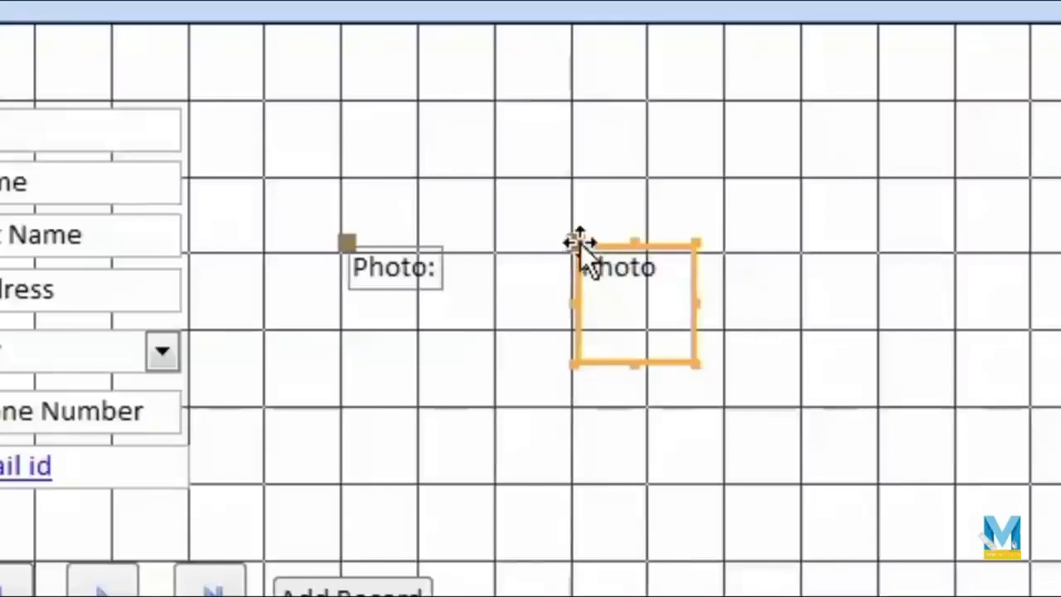
{"action": "left_click_drag", "start_coordinate": [580, 243], "coordinate": [337, 104]}
{"action": "left_click_drag", "start_coordinate": [457, 233], "coordinate": [503, 272]}
{"action": "left_click", "coordinate": [485, 397]}
Step: Move the Photo: label down and display Form1 with its record data
{"action": "left_click", "coordinate": [390, 220]}
{"action": "left_click_drag", "start_coordinate": [389, 221], "coordinate": [411, 299]}
{"action": "left_click", "coordinate": [249, 336]}
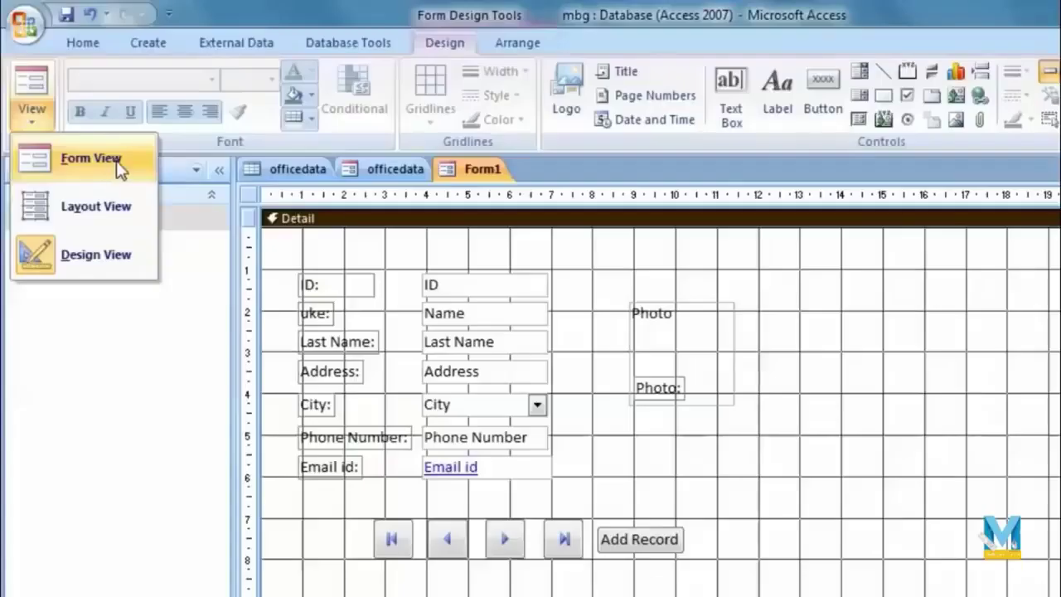
{"action": "left_click", "coordinate": [119, 165]}
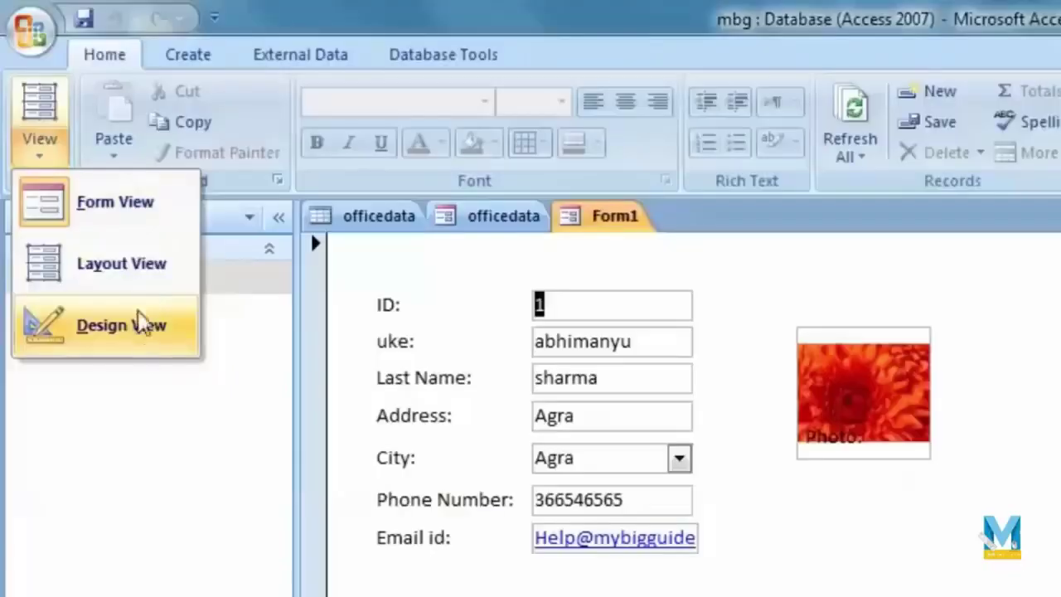
Step: In Layout View, widen the Email id box to fit the full address
{"action": "left_click", "coordinate": [136, 265]}
{"action": "left_click", "coordinate": [651, 561]}
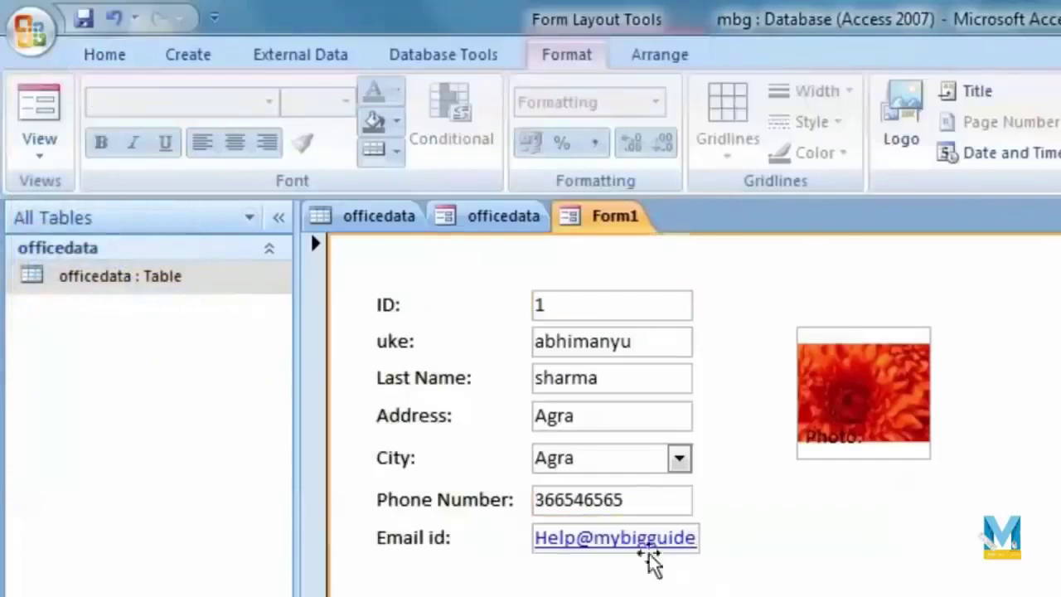
{"action": "left_click", "coordinate": [698, 540]}
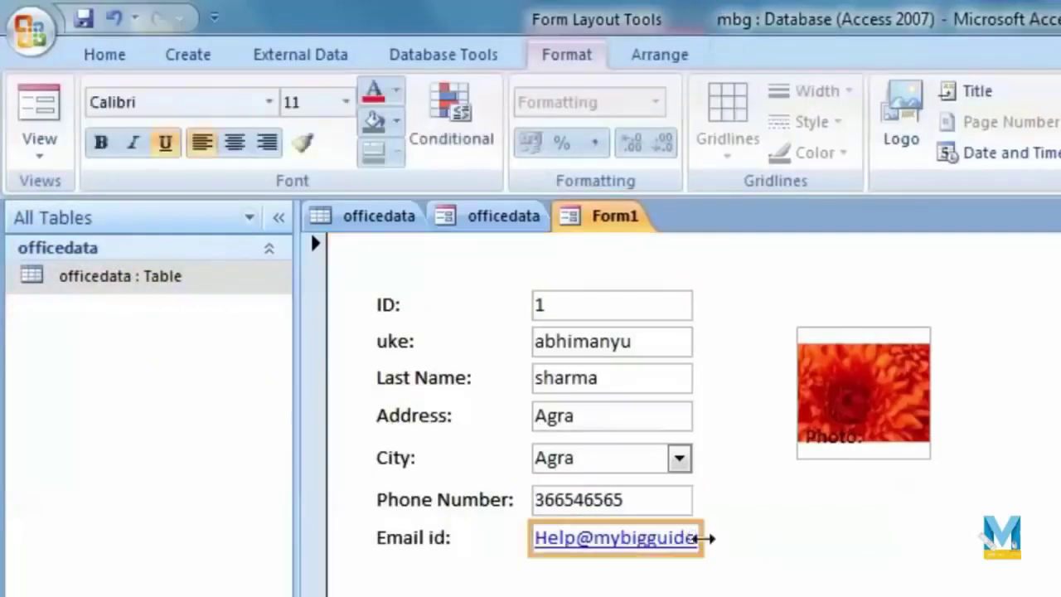
{"action": "left_click_drag", "start_coordinate": [702, 537], "coordinate": [771, 539]}
{"action": "left_click", "coordinate": [978, 582]}
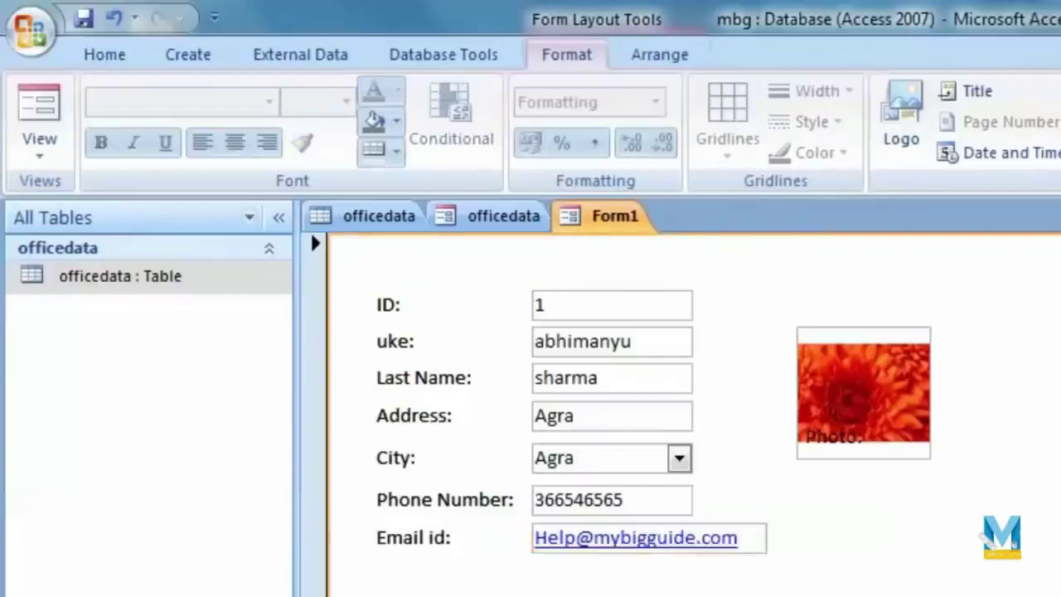
Step: Move the Photo: label below the picture, widen it, and save the form
{"action": "left_click", "coordinate": [853, 441]}
{"action": "left_click_drag", "start_coordinate": [862, 450], "coordinate": [924, 491]}
{"action": "left_click_drag", "start_coordinate": [824, 490], "coordinate": [795, 490]}
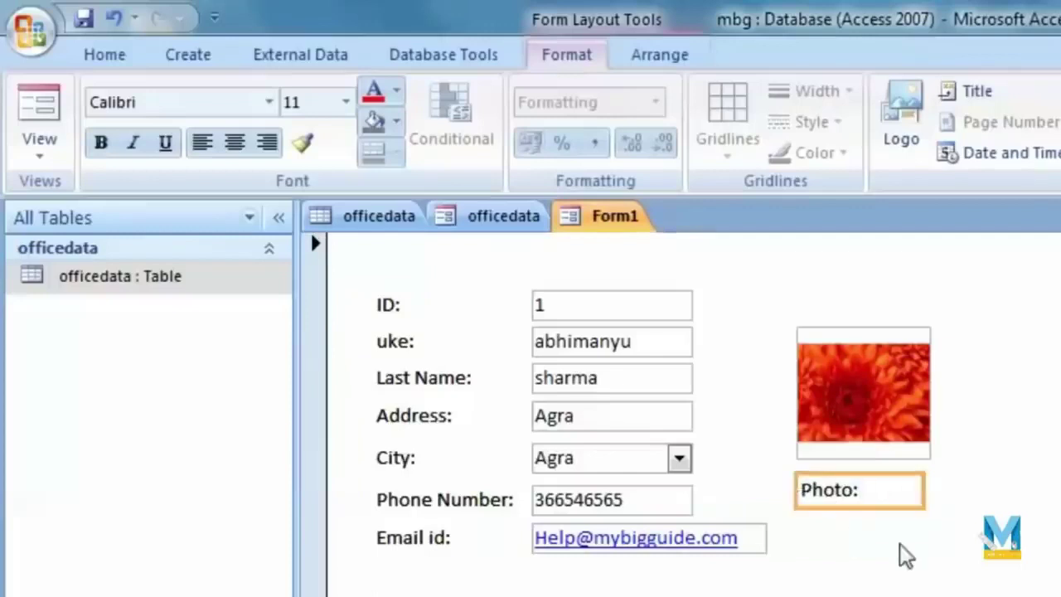
{"action": "left_click", "coordinate": [901, 554]}
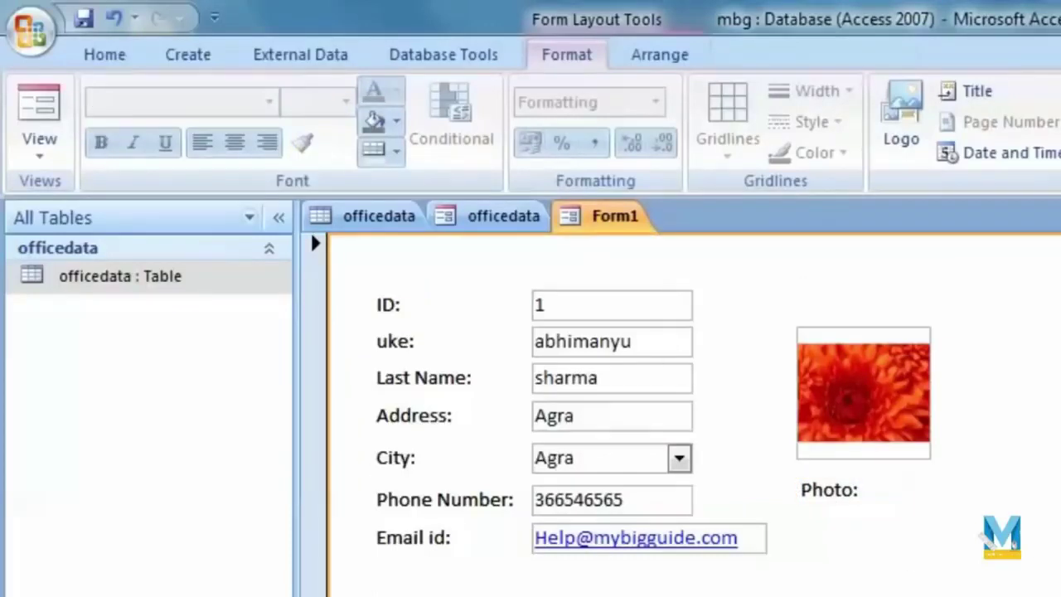
{"action": "left_click", "coordinate": [83, 18]}
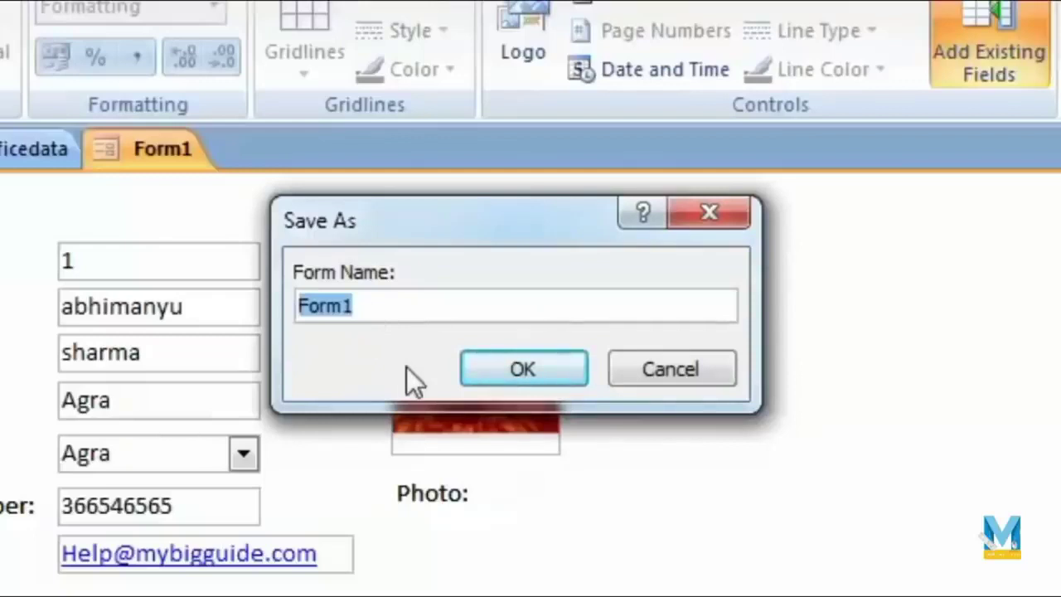
Step: Save the form under the name 'Table-1'
{"action": "type", "text": "Table-1"}
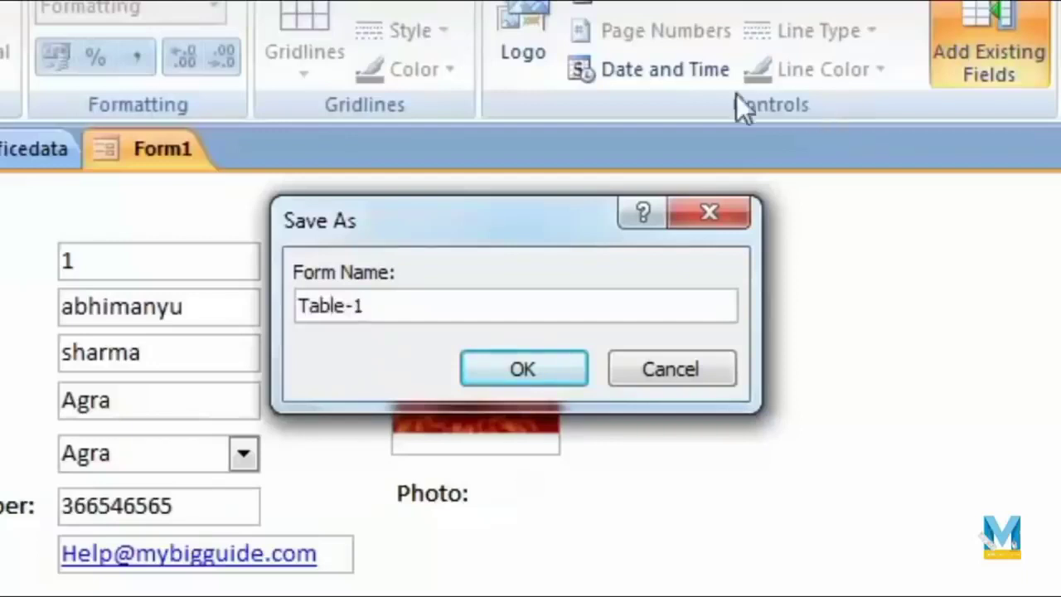
{"action": "left_click", "coordinate": [554, 365]}
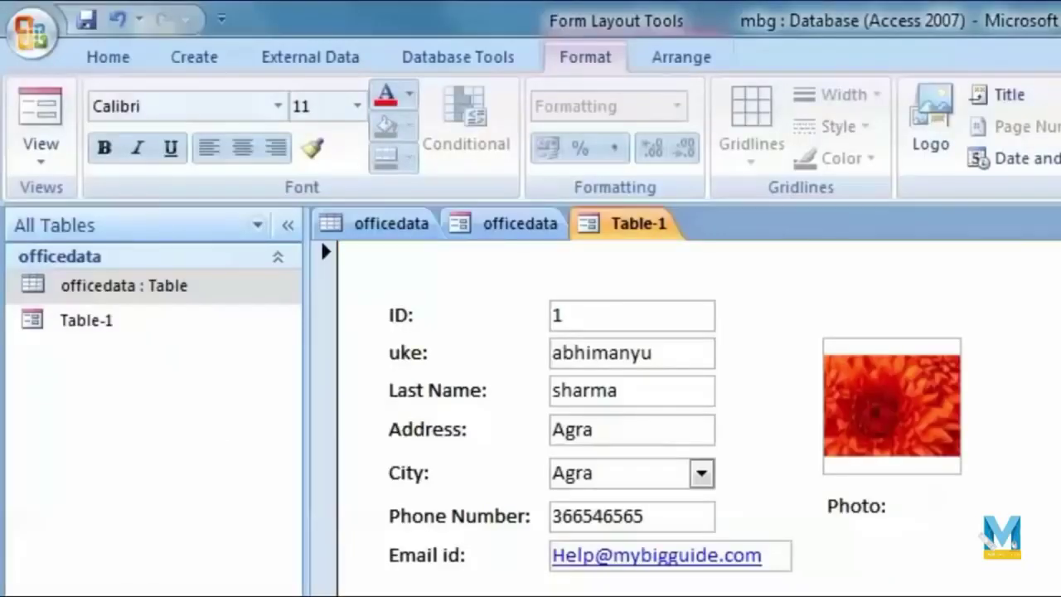
Step: In Form View, start a new record and fill its fields with City Mathura and phone 54654
{"action": "left_click", "coordinate": [39, 154]}
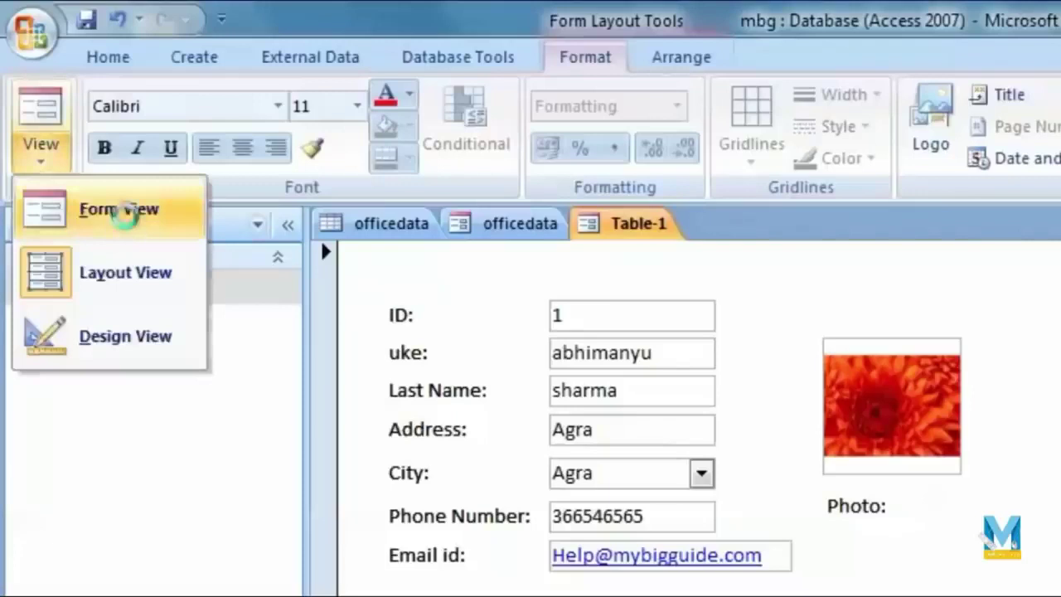
{"action": "left_click", "coordinate": [78, 208]}
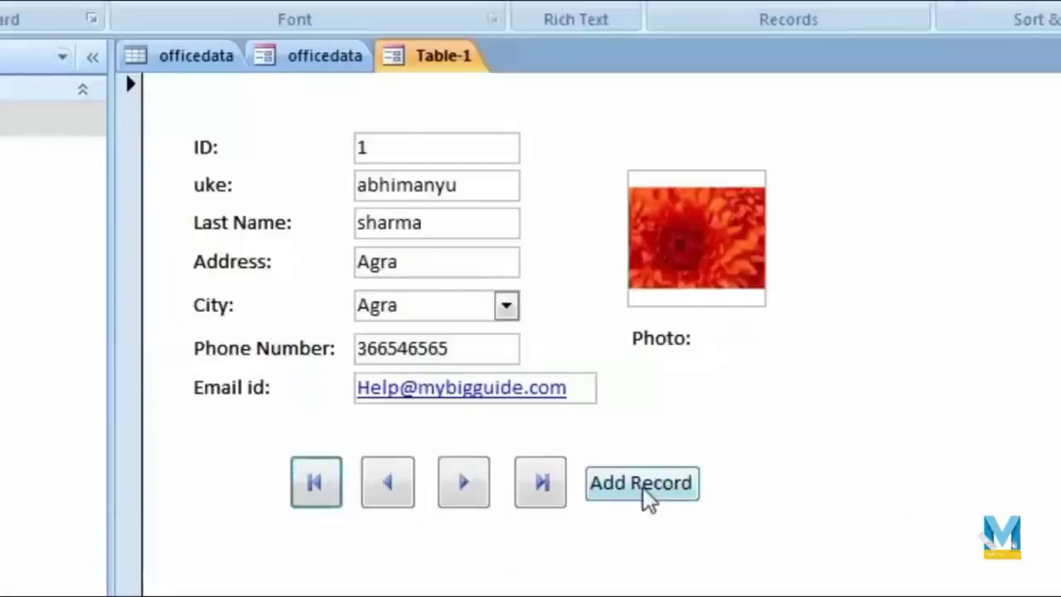
{"action": "left_click", "coordinate": [843, 596]}
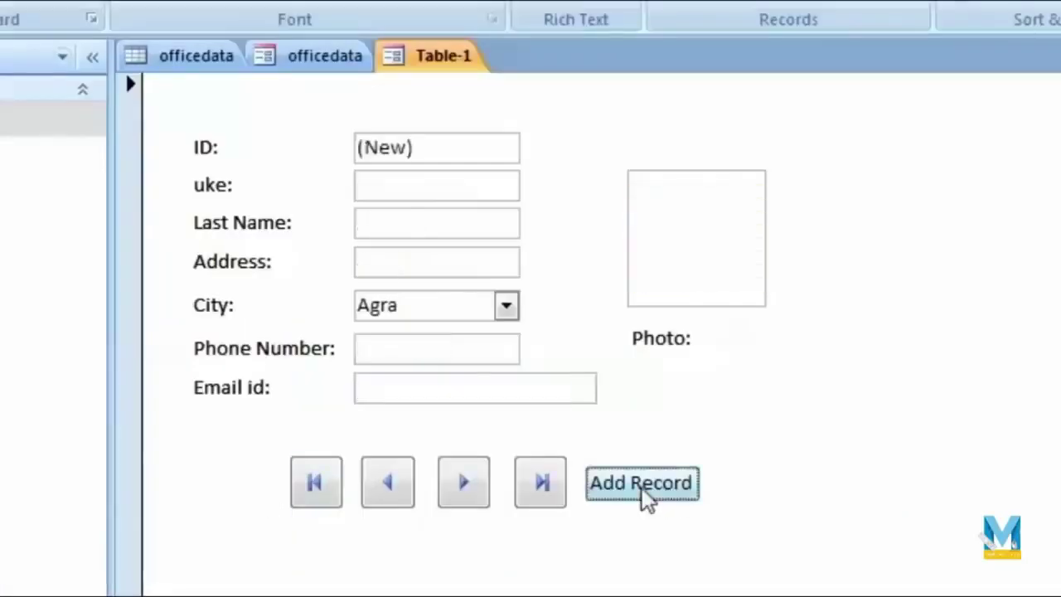
{"action": "left_click", "coordinate": [406, 189]}
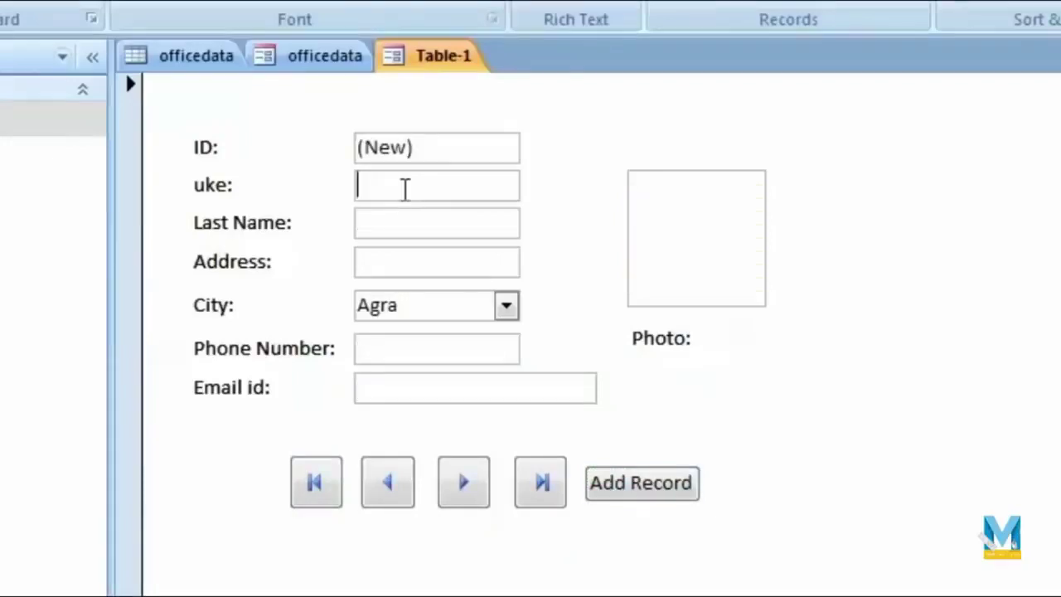
{"action": "type", "text": "ajhgjk"}
{"action": "type", "text": "kjhgkj"}
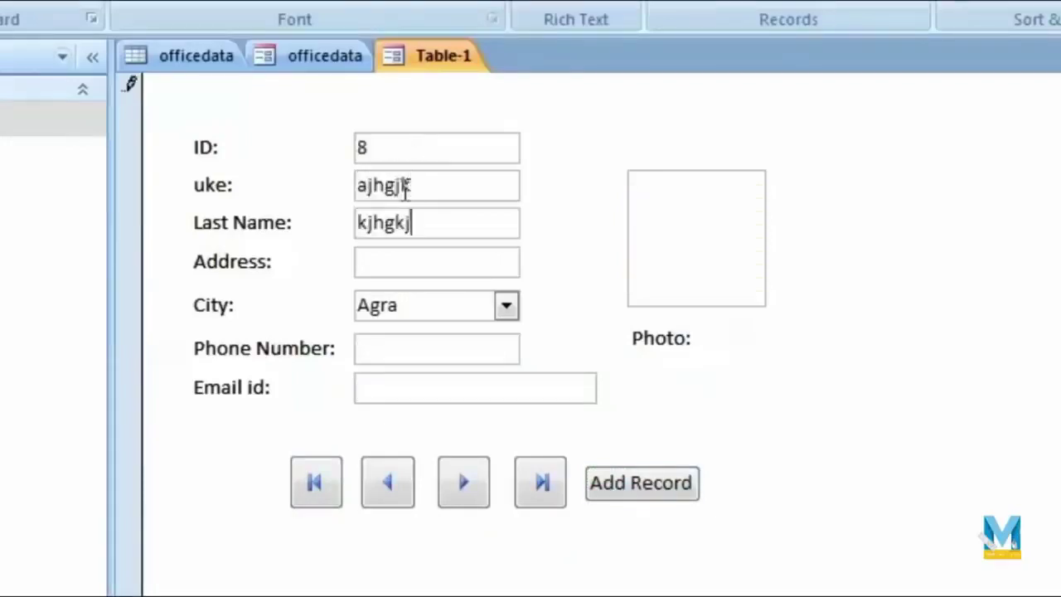
{"action": "type", "text": "kjgjk"}
{"action": "key", "text": "Tab"}
{"action": "type", "text": "m"}
{"action": "key", "text": "Tab"}
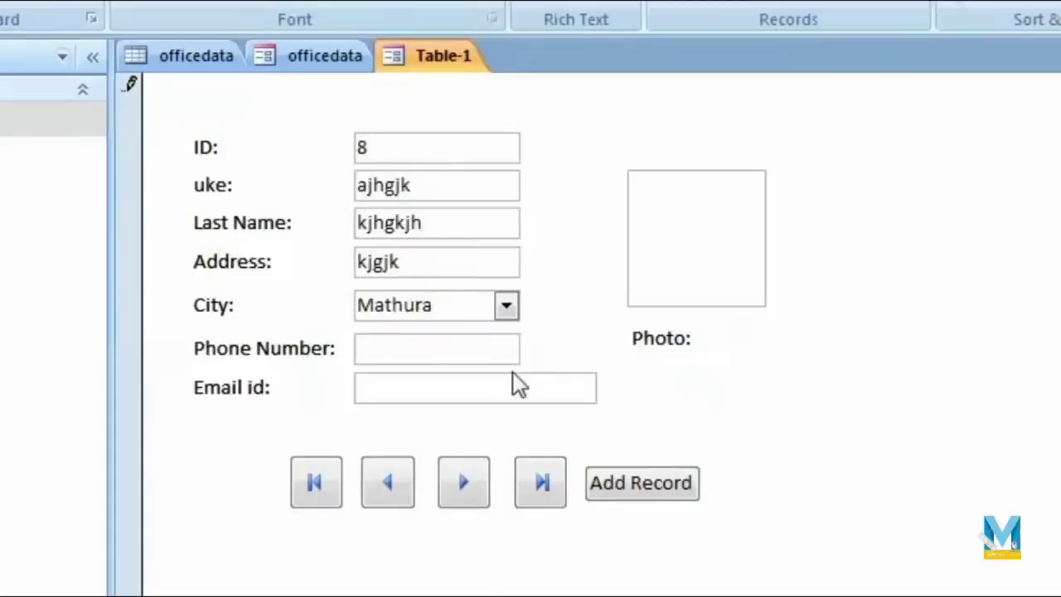
{"action": "type", "text": "54654"}
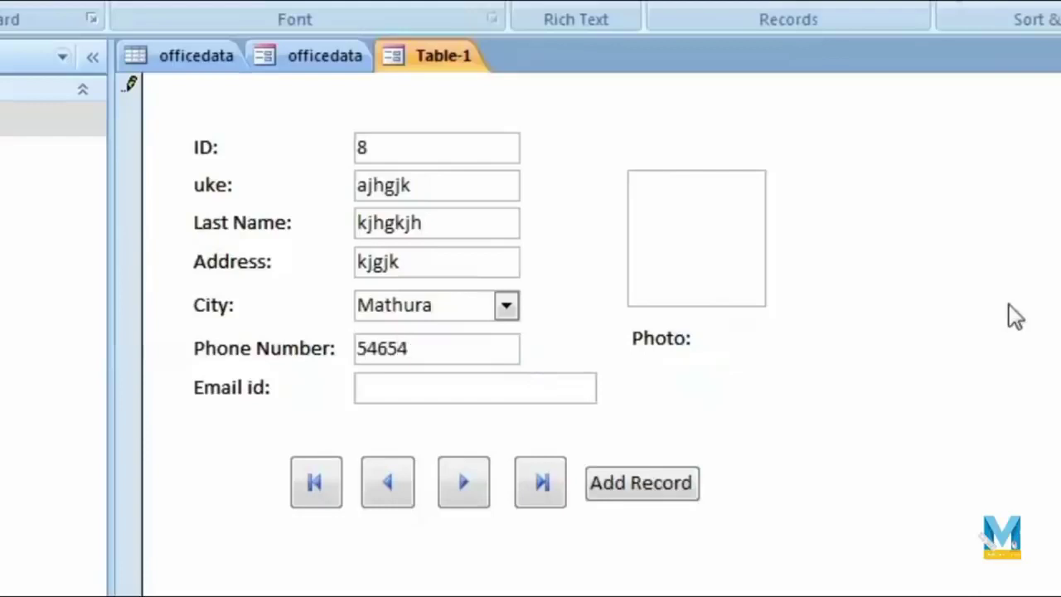
{"action": "type", "text": "kjhkjh"}
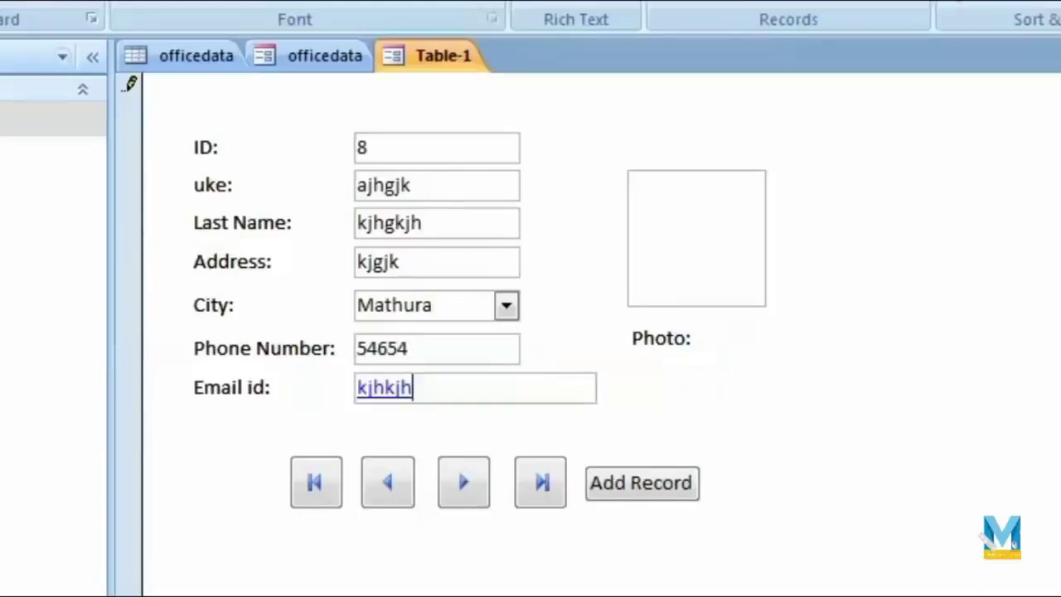
Step: Attach Desert.jpg from Sample Pictures as the record's photo
{"action": "double_click", "coordinate": [669, 224]}
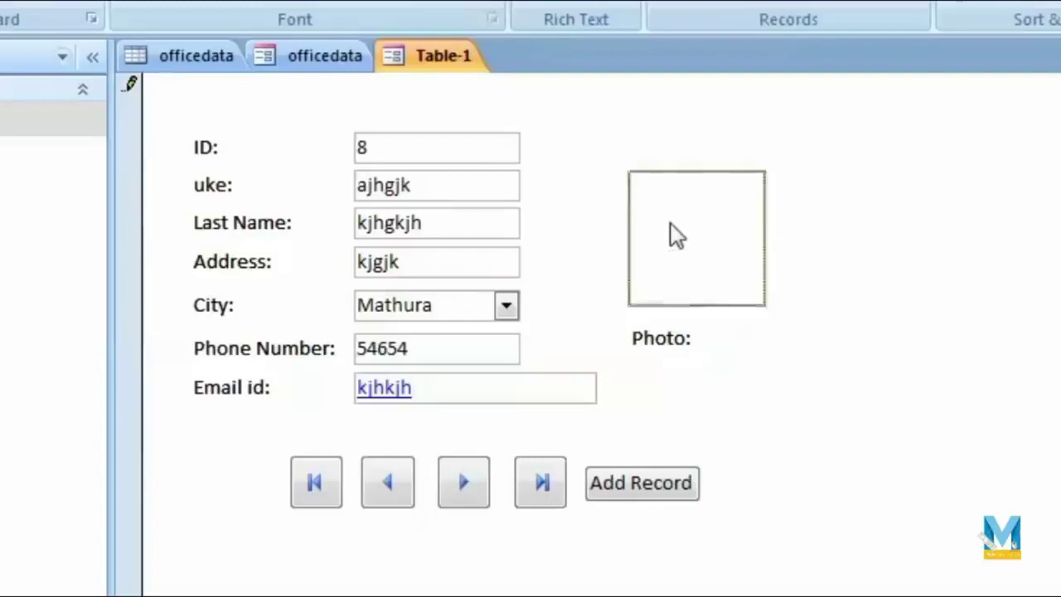
{"action": "left_click", "coordinate": [900, 244]}
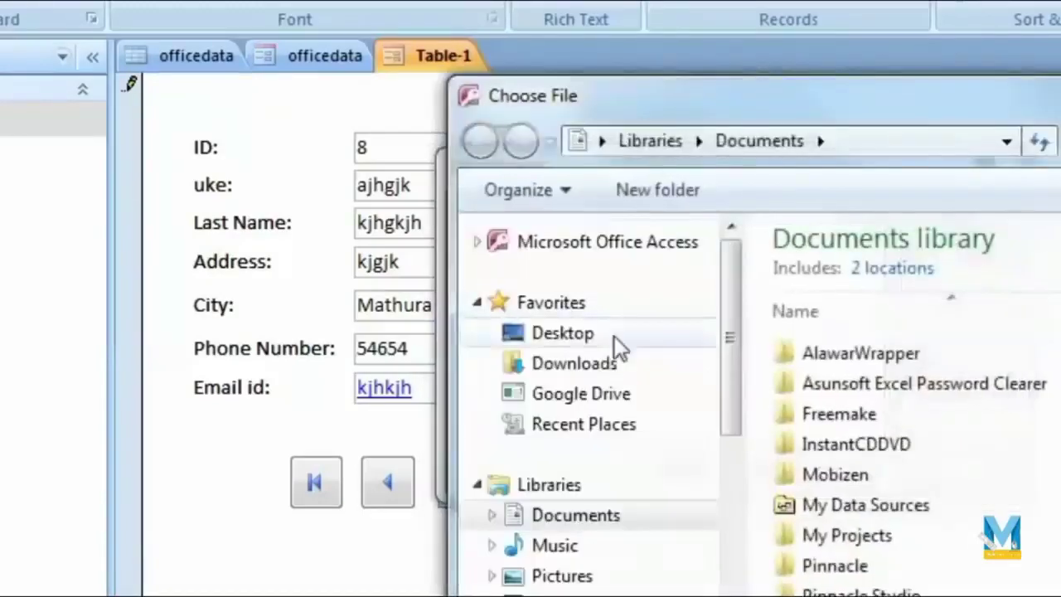
{"action": "left_click", "coordinate": [619, 338]}
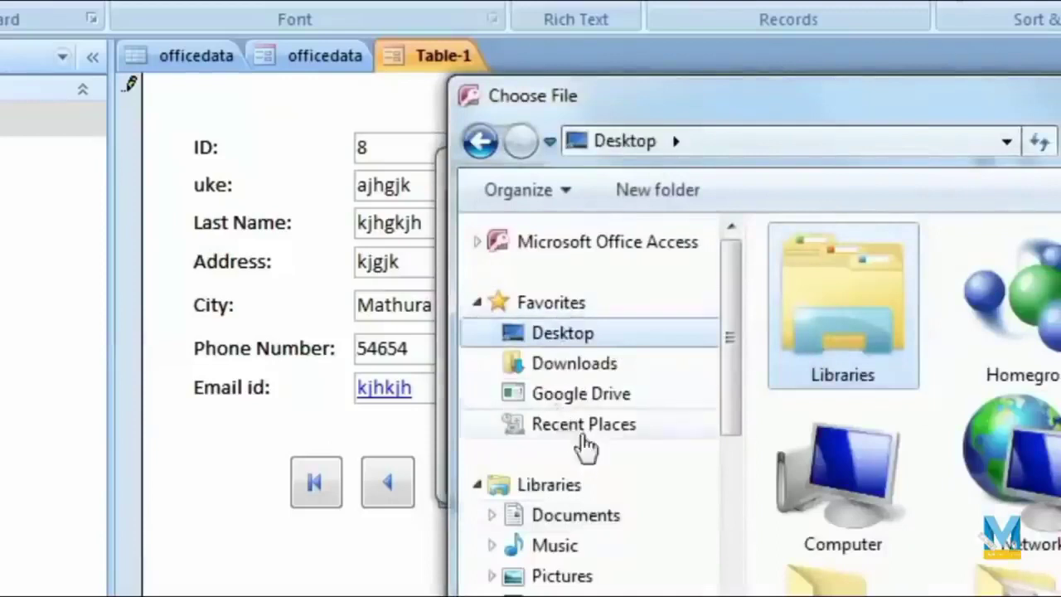
{"action": "left_click", "coordinate": [562, 575]}
{"action": "double_click", "coordinate": [842, 398]}
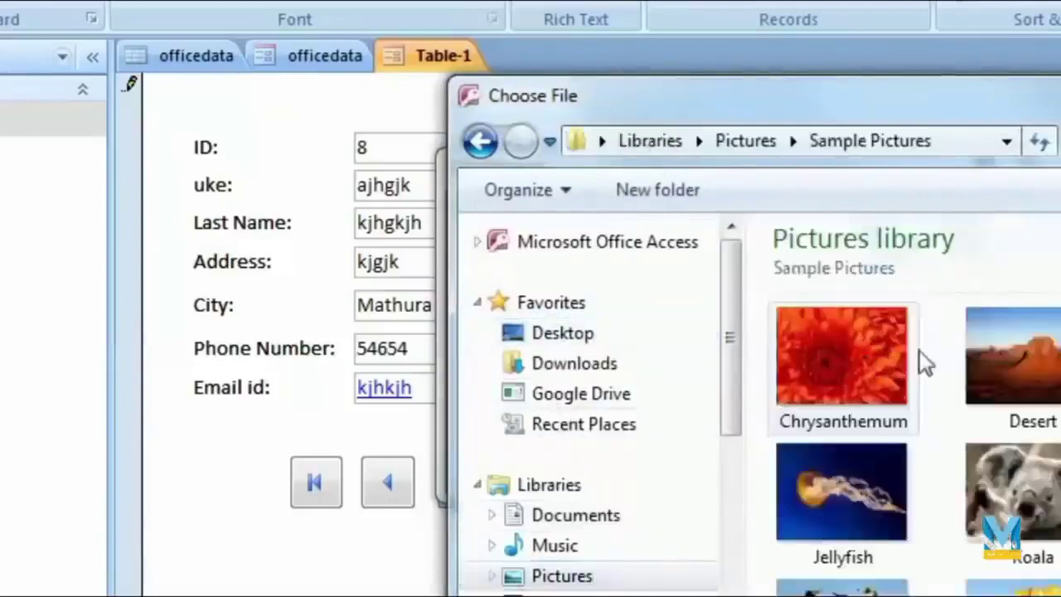
{"action": "double_click", "coordinate": [961, 377]}
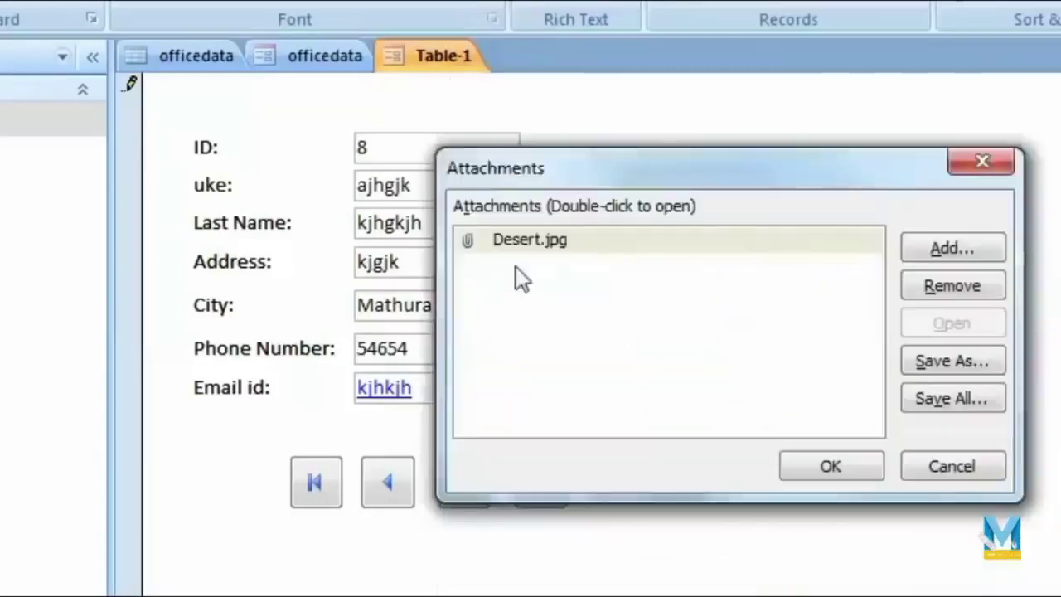
{"action": "left_click", "coordinate": [848, 460]}
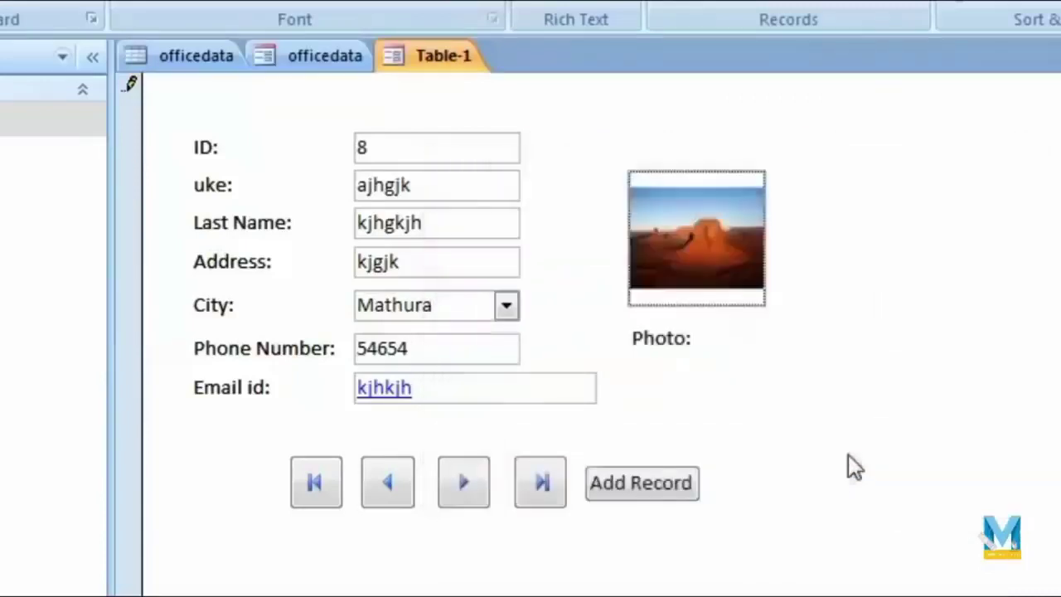
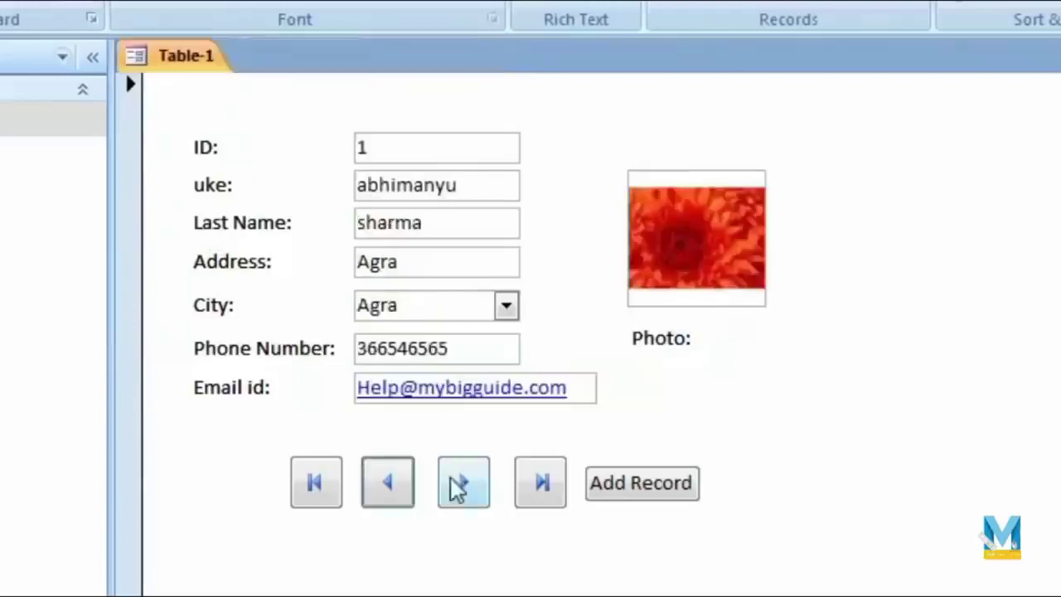
Step: Close the extra officedata tabs and jump between the first and last records, ending on ID 8
{"action": "left_click", "coordinate": [463, 484]}
{"action": "left_click", "coordinate": [463, 483]}
{"action": "left_click", "coordinate": [464, 483]}
{"action": "left_click", "coordinate": [464, 483]}
{"action": "left_click", "coordinate": [540, 483]}
{"action": "left_click", "coordinate": [315, 483]}
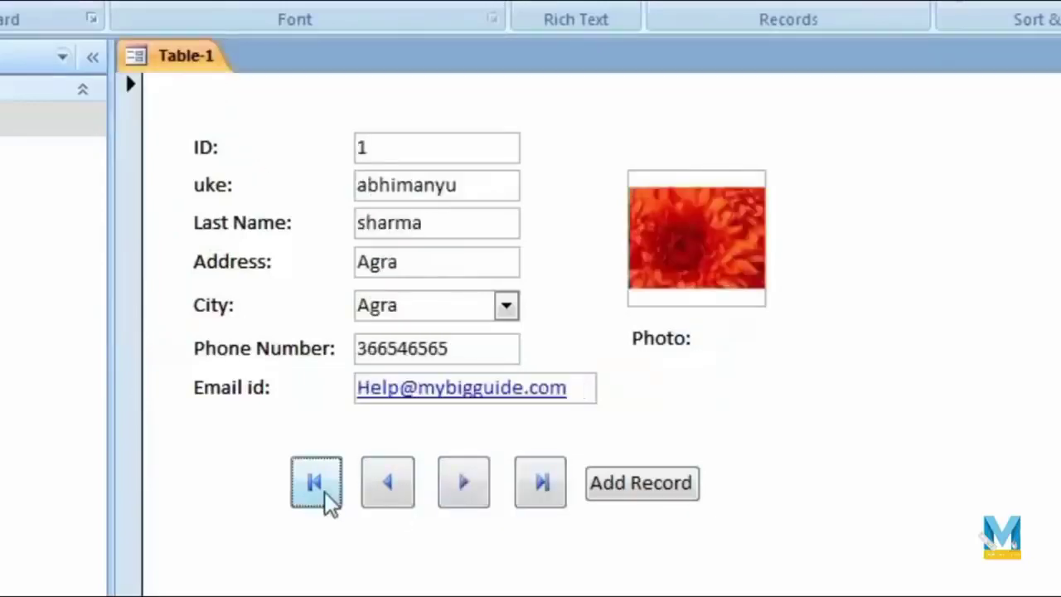
{"action": "left_click", "coordinate": [543, 485]}
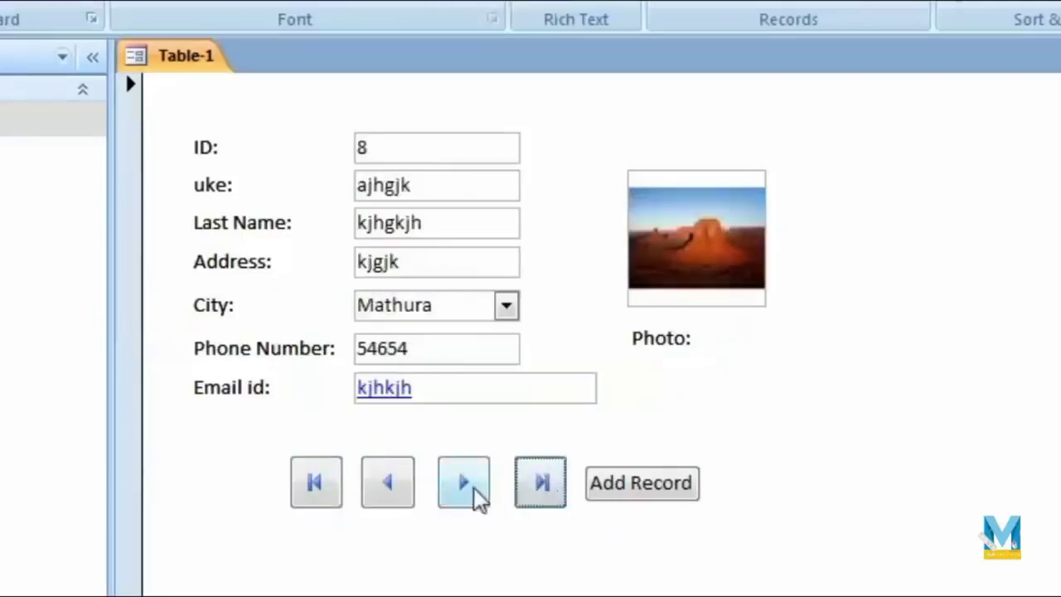
Step: Step back and forth through records to ID 4, then switch the Table-1 form to Layout View
{"action": "left_click", "coordinate": [395, 506]}
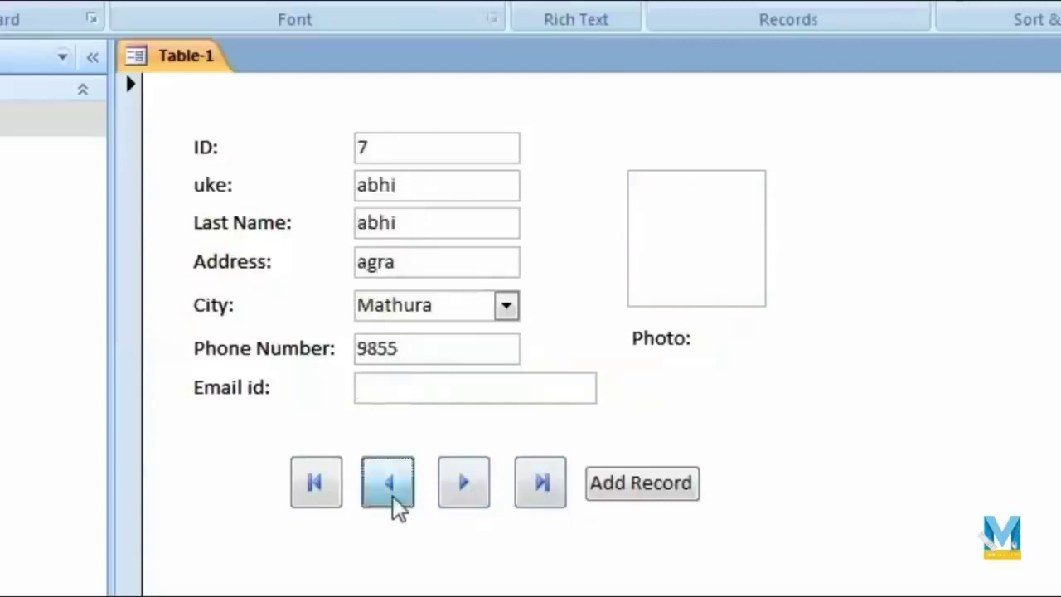
{"action": "left_click", "coordinate": [395, 506]}
{"action": "left_click", "coordinate": [481, 493]}
{"action": "left_click", "coordinate": [471, 493]}
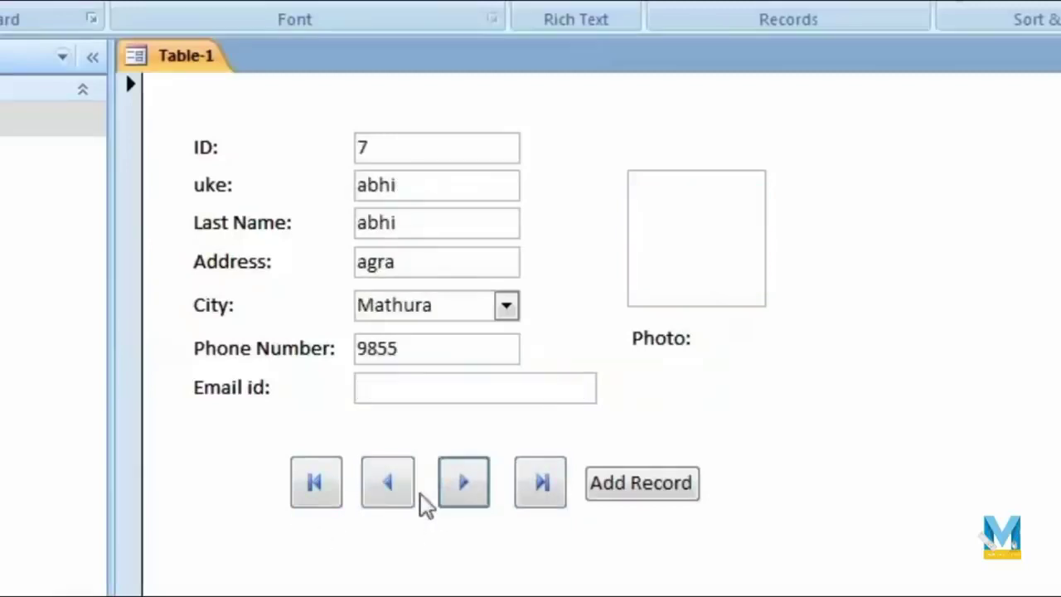
{"action": "left_click", "coordinate": [377, 499]}
{"action": "left_click", "coordinate": [375, 499]}
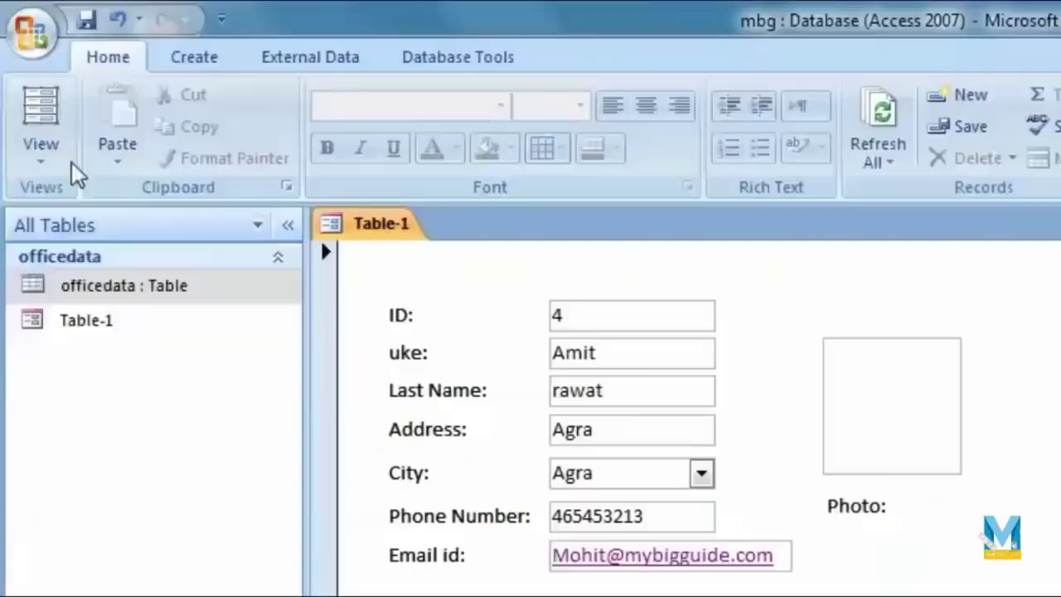
{"action": "left_click", "coordinate": [51, 162]}
{"action": "left_click", "coordinate": [131, 291]}
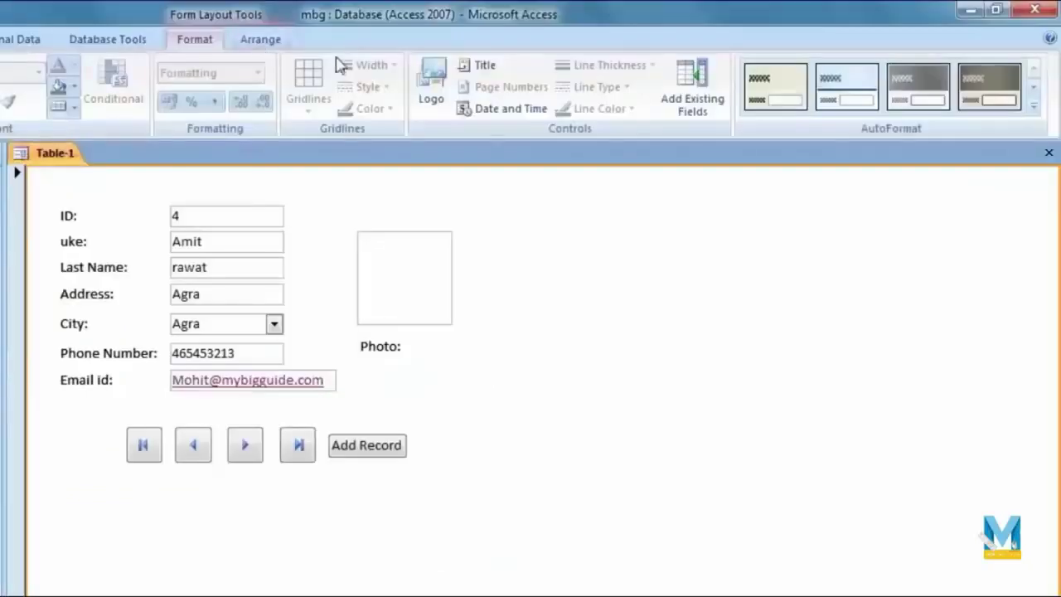
Step: Apply the grey AutoFormat style with bordered fields and Rockwell labels to the Table-1 form
{"action": "left_click", "coordinate": [1034, 106]}
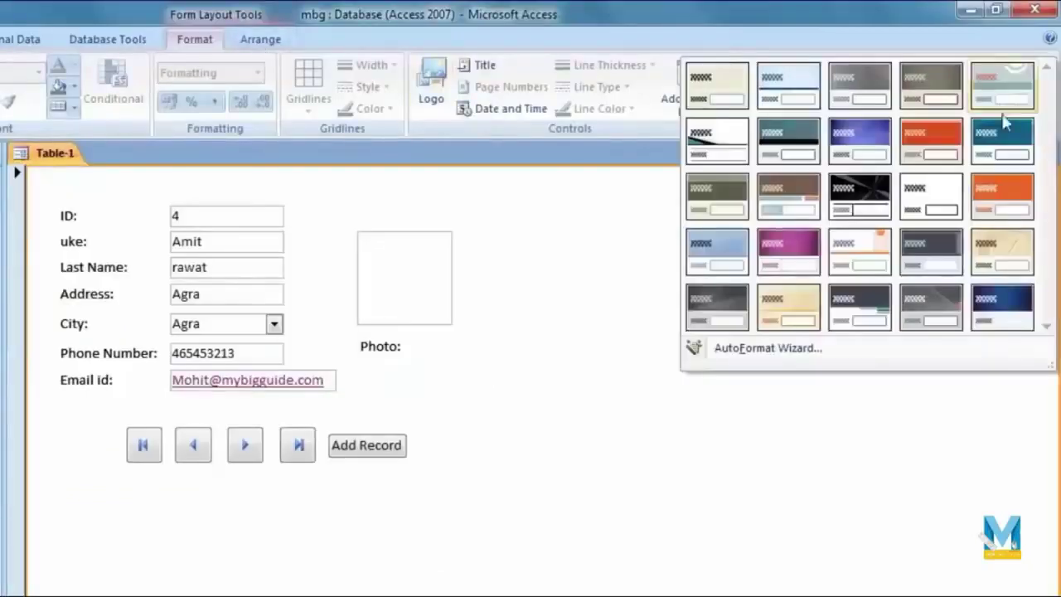
{"action": "left_click", "coordinate": [1001, 311]}
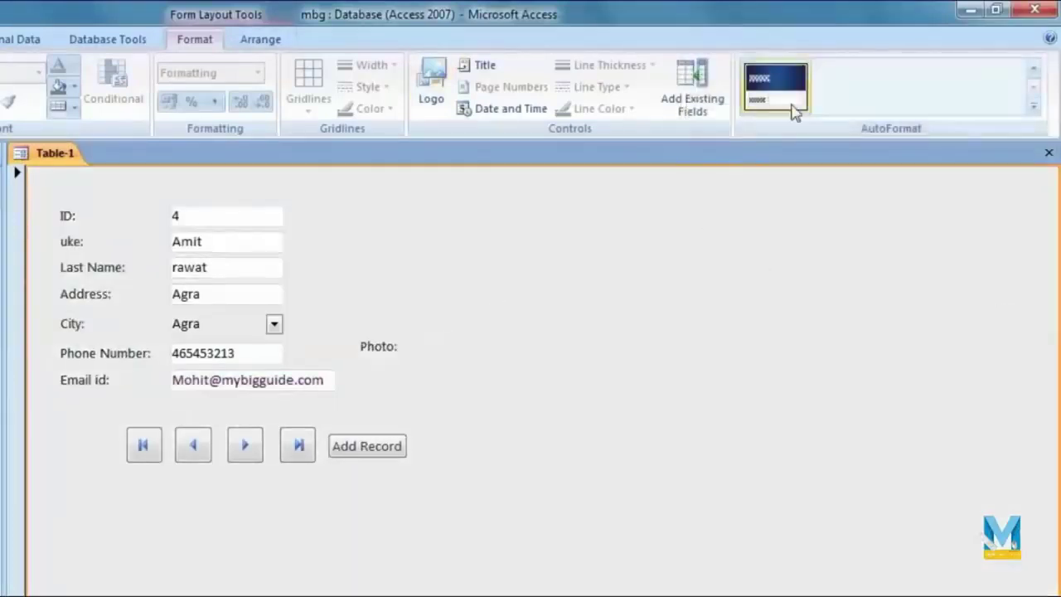
{"action": "left_click", "coordinate": [1033, 106]}
{"action": "left_click", "coordinate": [702, 208]}
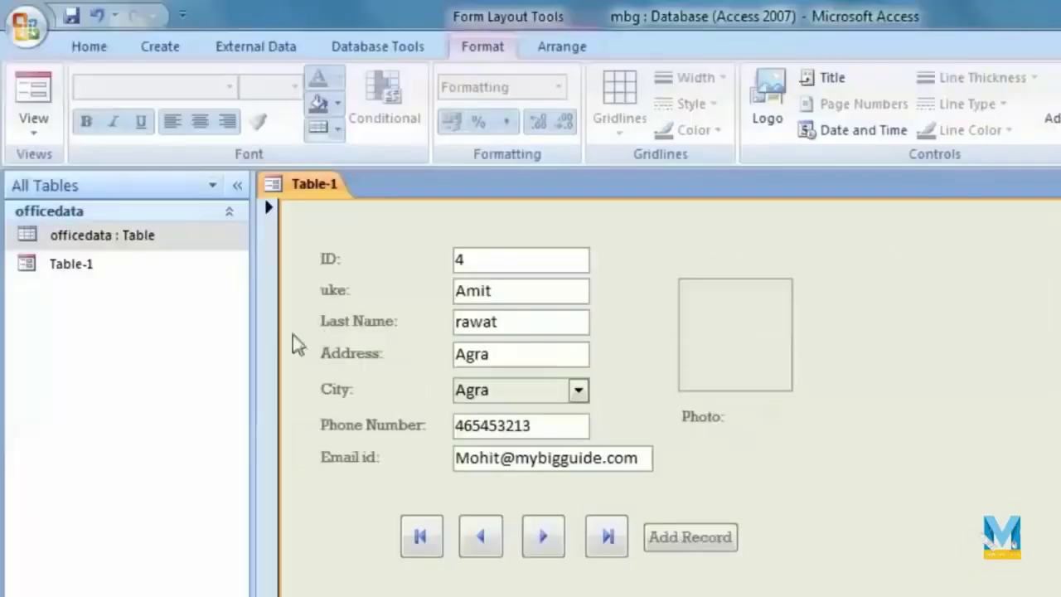
{"action": "left_click", "coordinate": [78, 266]}
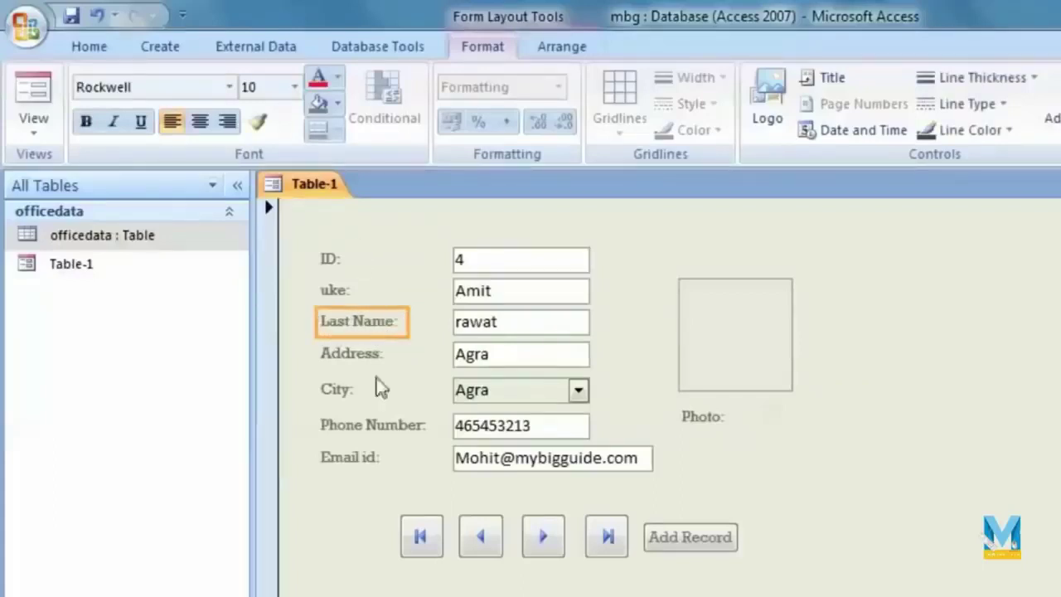
Step: Confirm the Last Name label's font is Rockwell and clear the form selection
{"action": "left_click", "coordinate": [229, 87]}
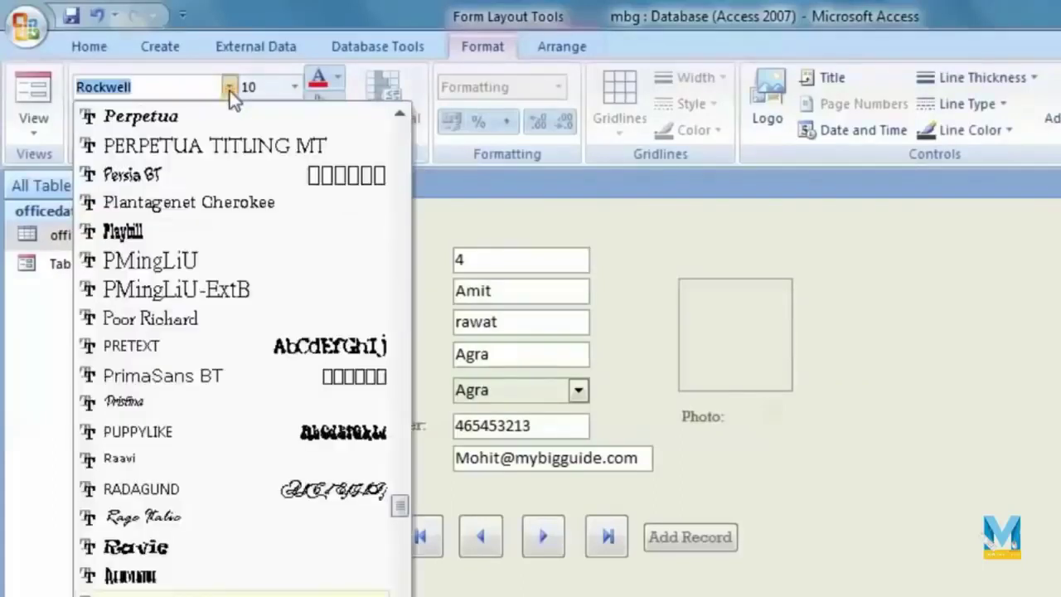
{"action": "left_click", "coordinate": [866, 330]}
{"action": "left_click", "coordinate": [315, 287]}
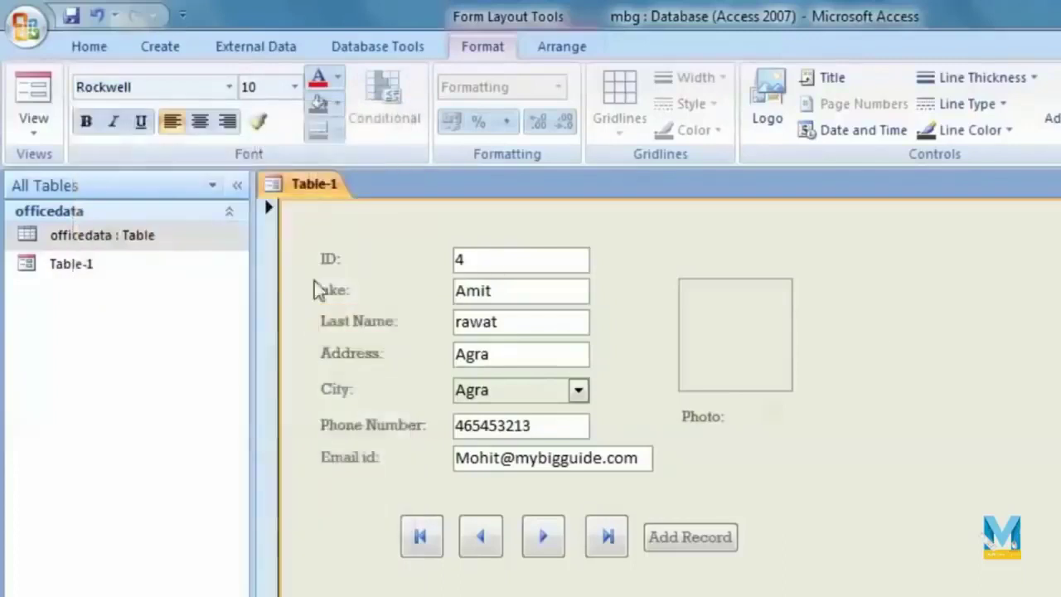
{"action": "left_click", "coordinate": [416, 495]}
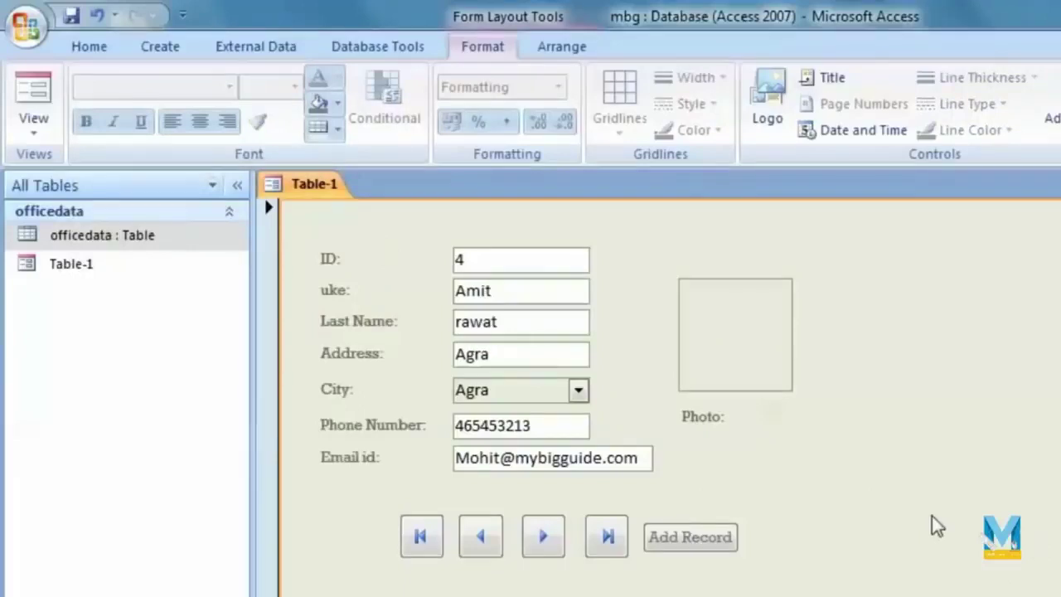
{"action": "left_click", "coordinate": [565, 539]}
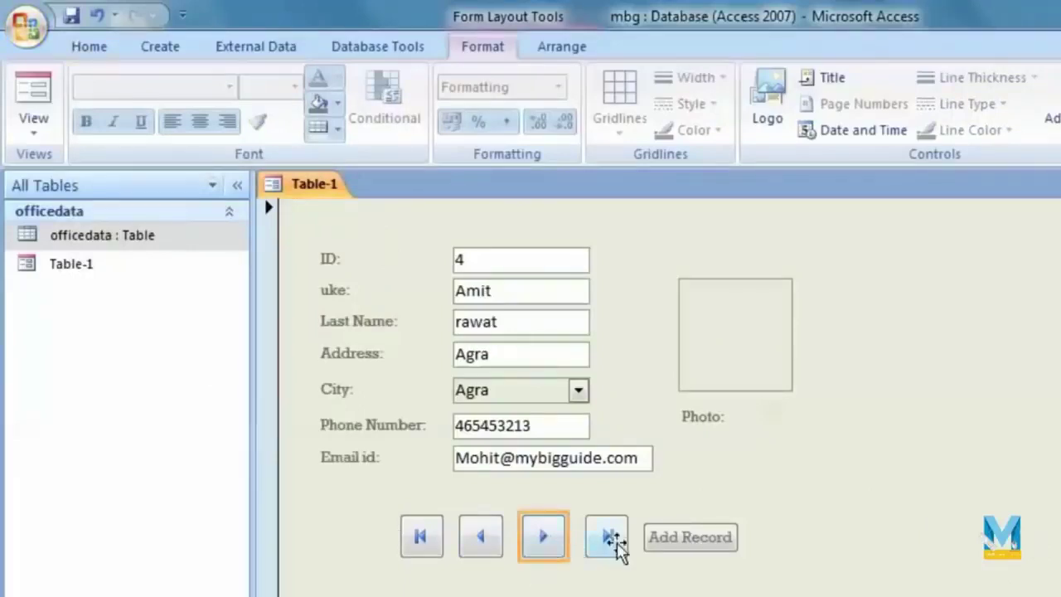
Step: Return to Form View, jump to the last record (ID 8), and open the officedata datasheet
{"action": "left_click", "coordinate": [33, 131]}
{"action": "left_click", "coordinate": [91, 171]}
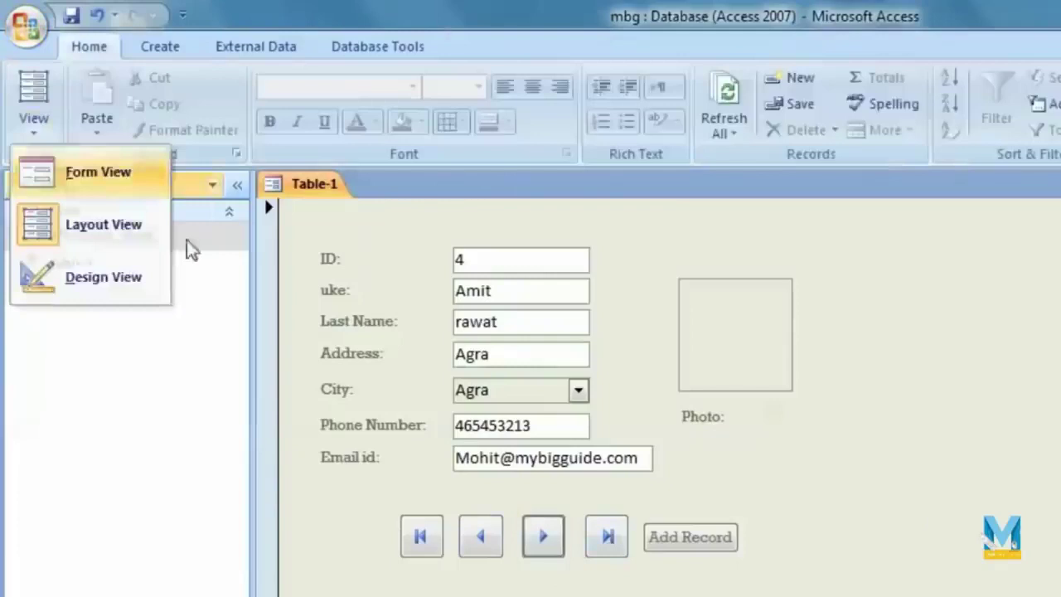
{"action": "left_click", "coordinate": [618, 548]}
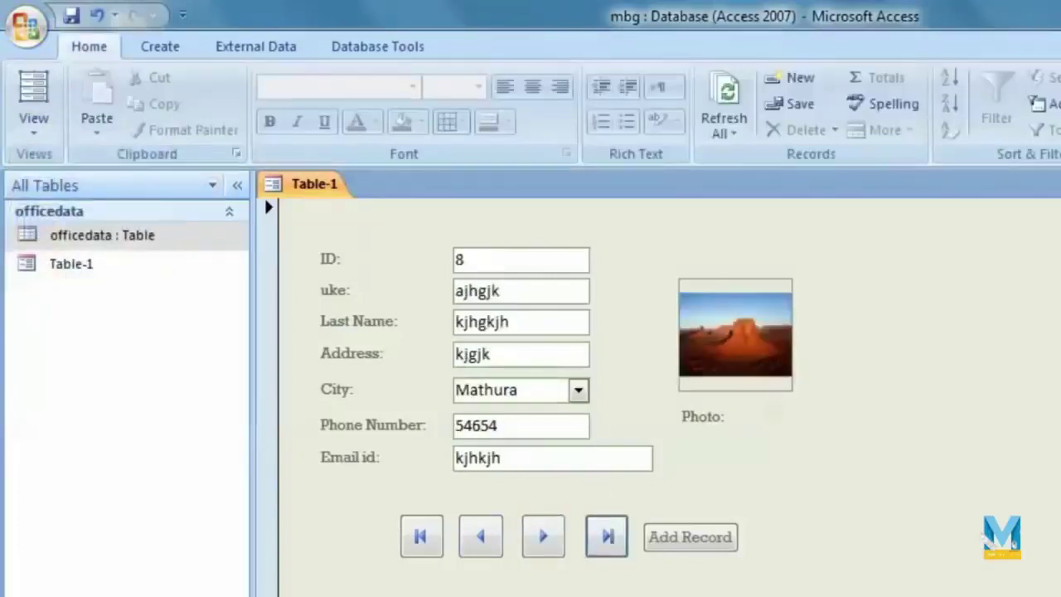
{"action": "double_click", "coordinate": [126, 242]}
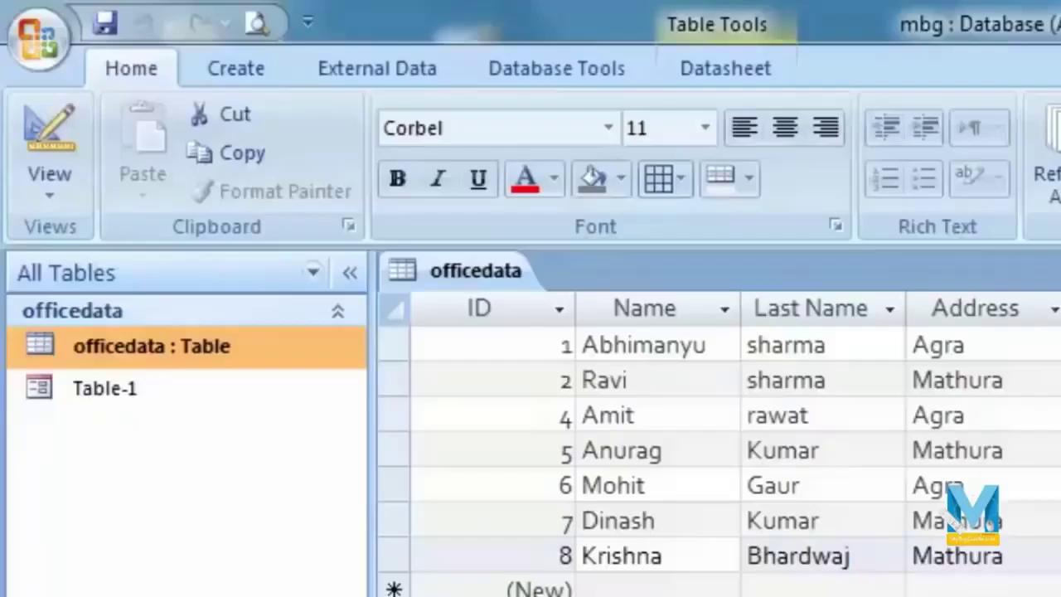
Step: Create a quick Report from the officedata table and scroll through its records in Layout View
{"action": "left_click", "coordinate": [240, 73]}
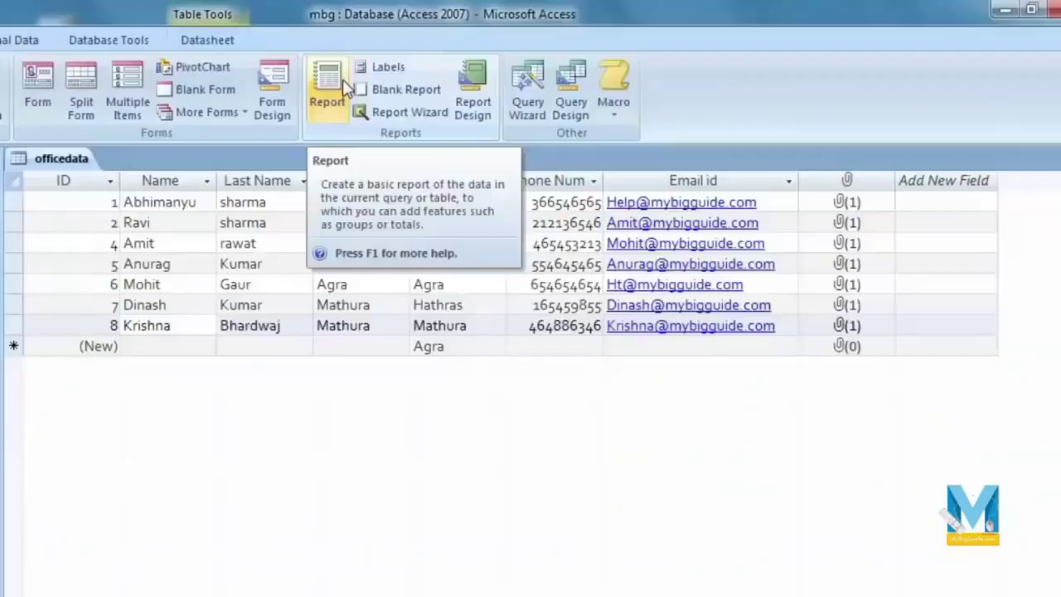
{"action": "left_click", "coordinate": [345, 87]}
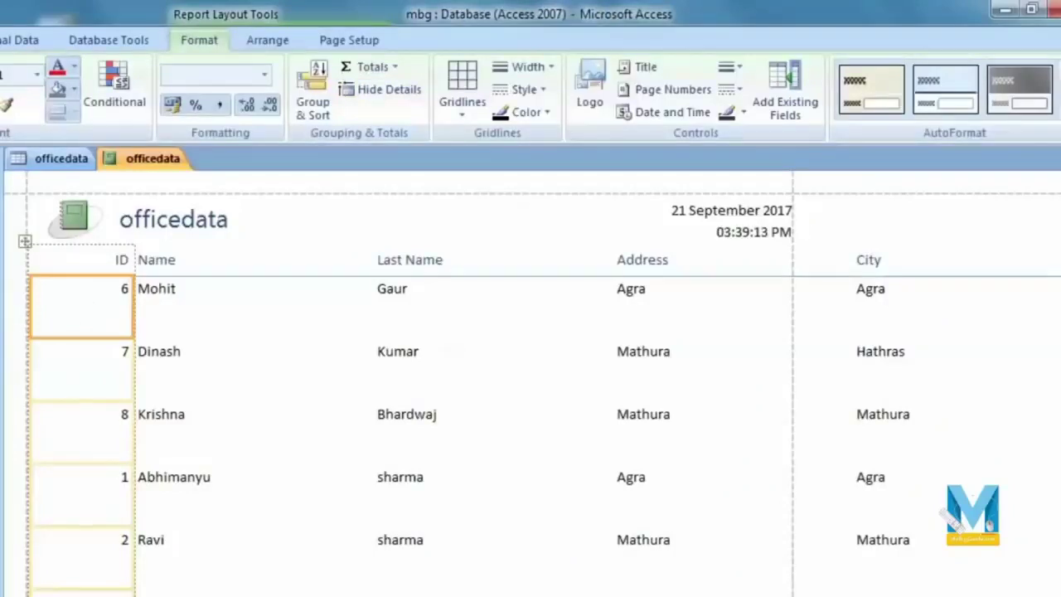
{"action": "scroll", "coordinate": [532, 384], "scroll_direction": "right", "scroll_amount": 6}
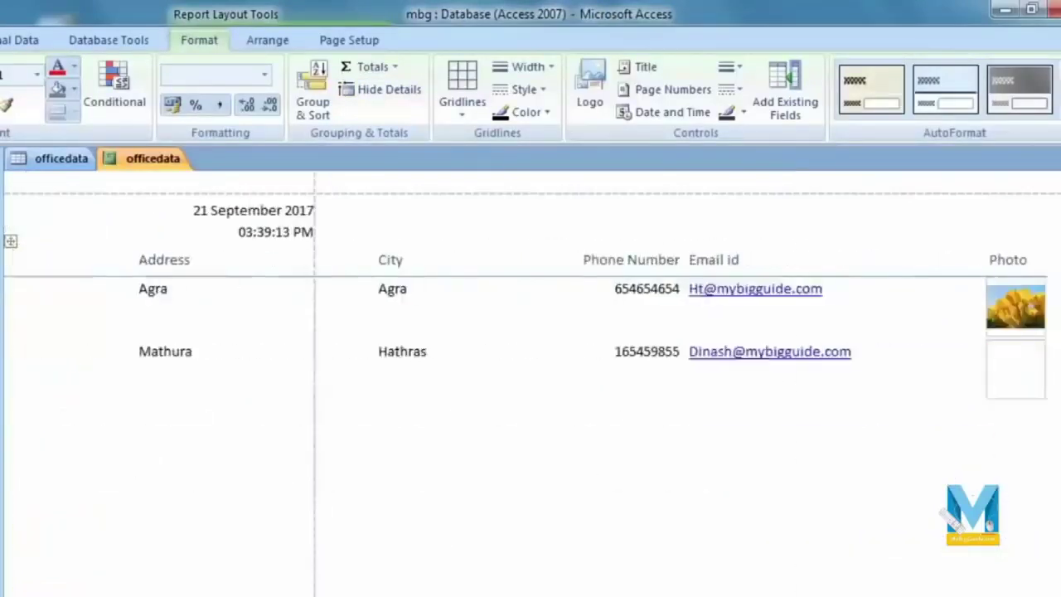
{"action": "scroll", "coordinate": [531, 373], "scroll_direction": "left", "scroll_amount": 6}
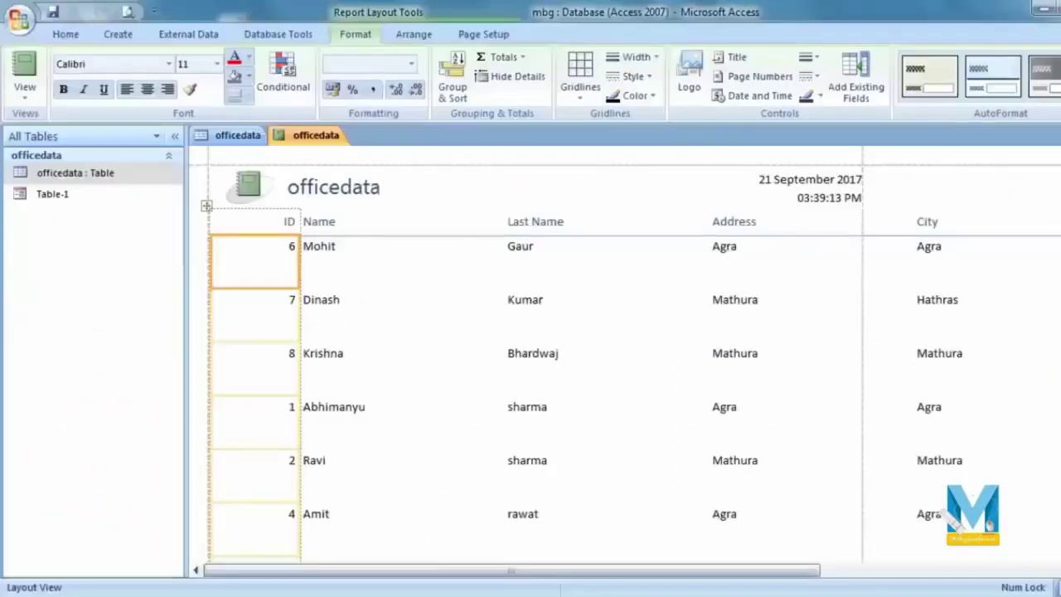
{"action": "scroll", "coordinate": [530, 356], "scroll_direction": "down", "scroll_amount": 2}
{"action": "left_click_drag", "start_coordinate": [667, 561], "coordinate": [555, 584]}
{"action": "scroll", "coordinate": [464, 485], "scroll_direction": "up", "scroll_amount": 3}
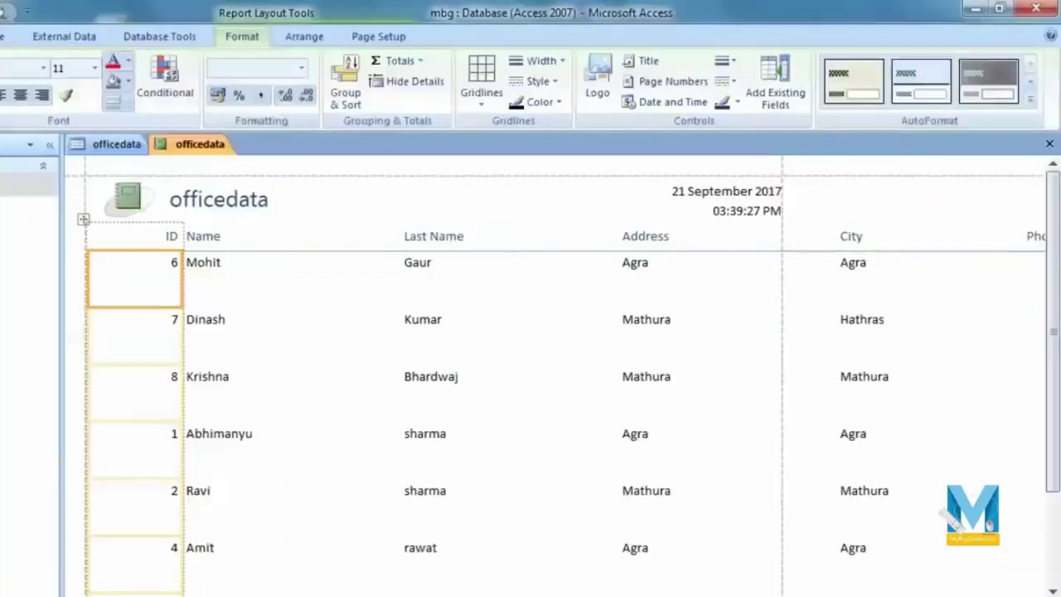
{"action": "key", "text": "alt+h"}
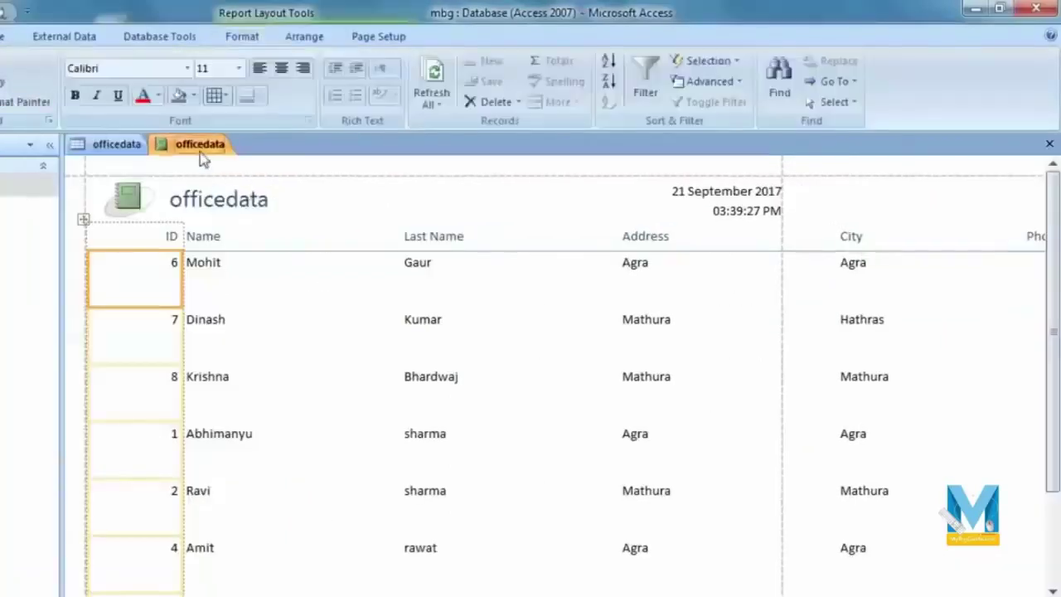
Step: Close the quick officedata report without saving, then launch the Report Wizard
{"action": "left_click", "coordinate": [1049, 145]}
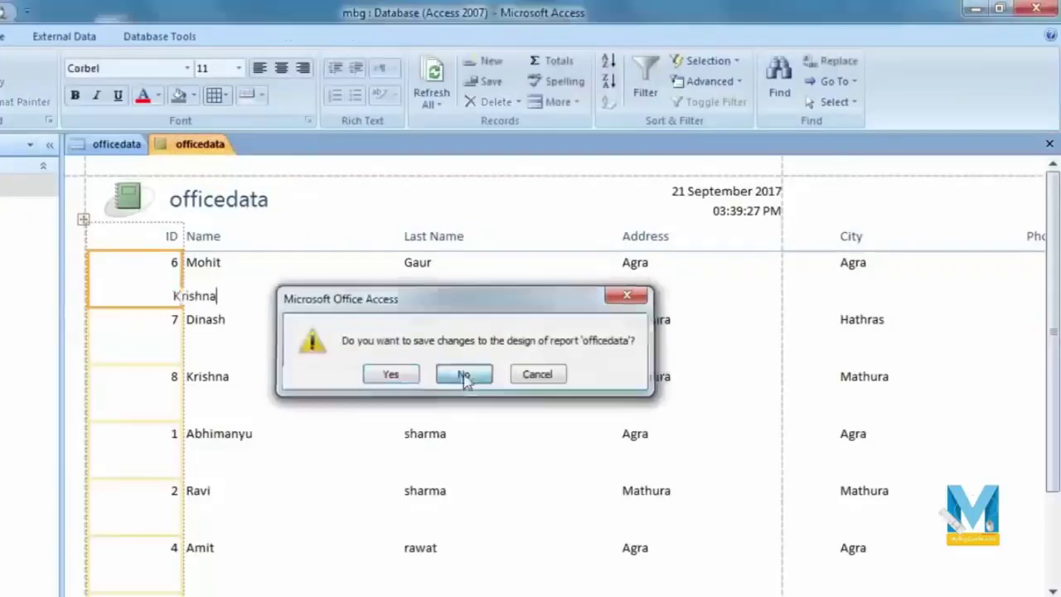
{"action": "left_click", "coordinate": [463, 374]}
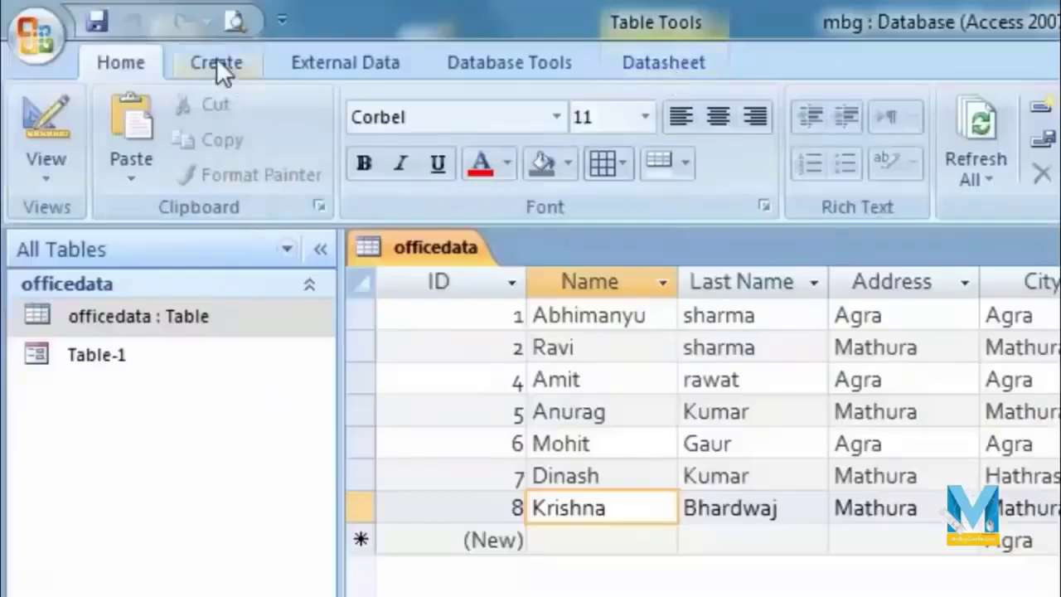
{"action": "left_click", "coordinate": [217, 60]}
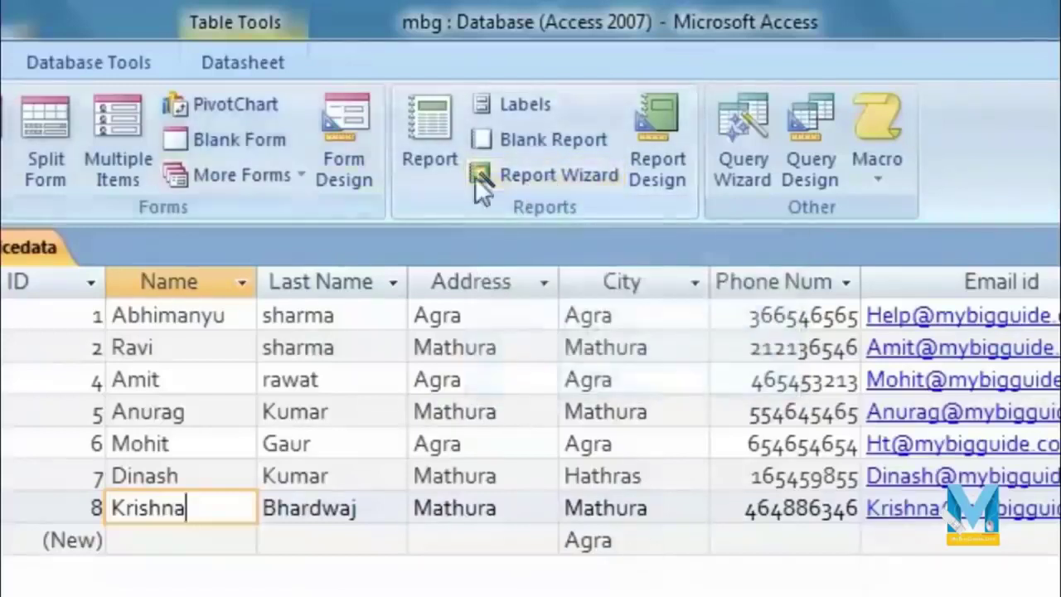
{"action": "left_click", "coordinate": [553, 179]}
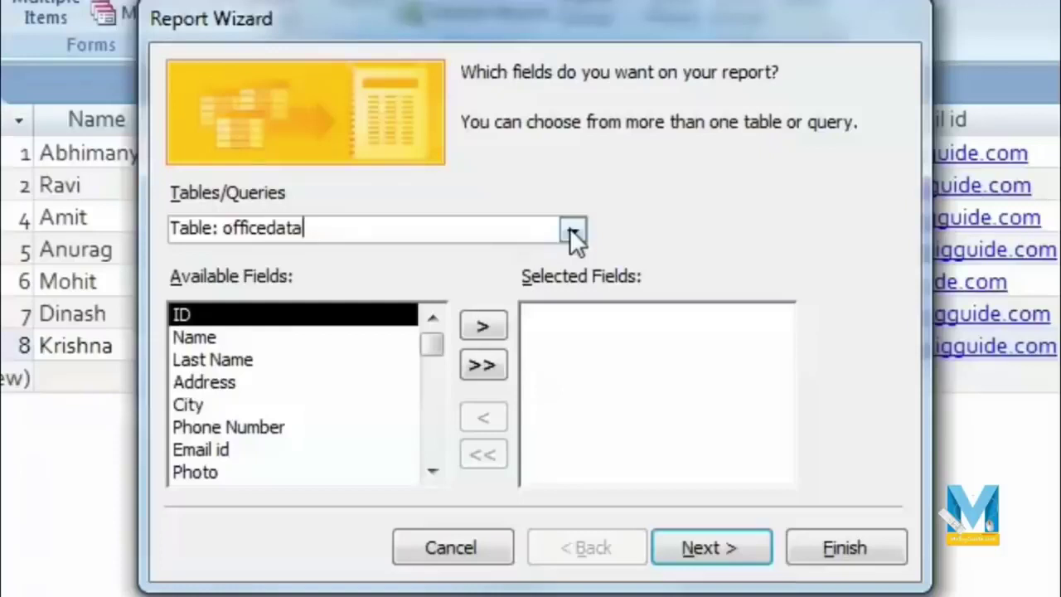
Step: Keep Table: officedata as the Report Wizard's source
{"action": "left_click", "coordinate": [571, 230]}
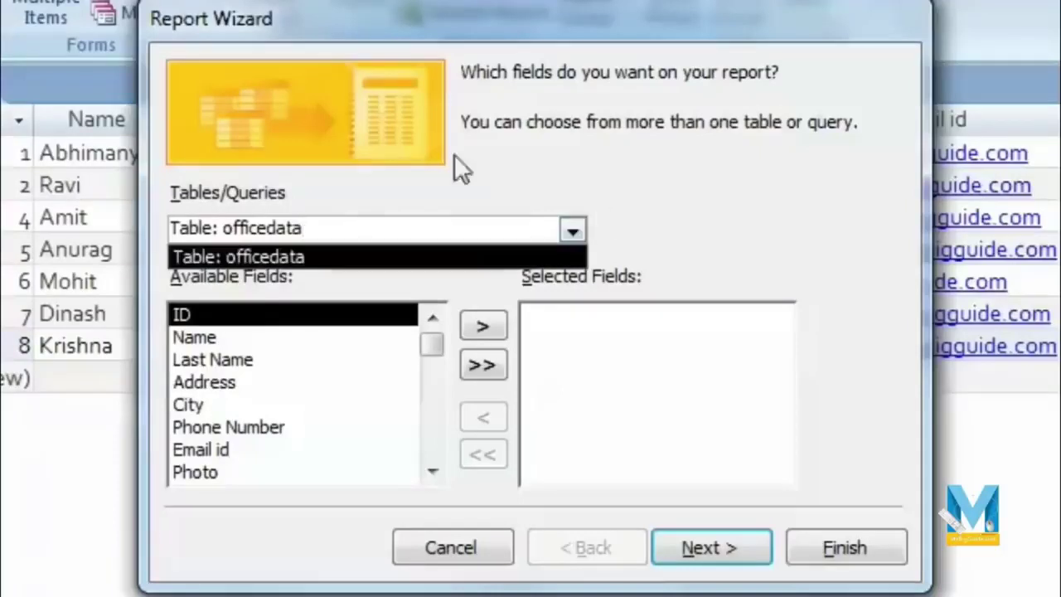
{"action": "left_click", "coordinate": [249, 256]}
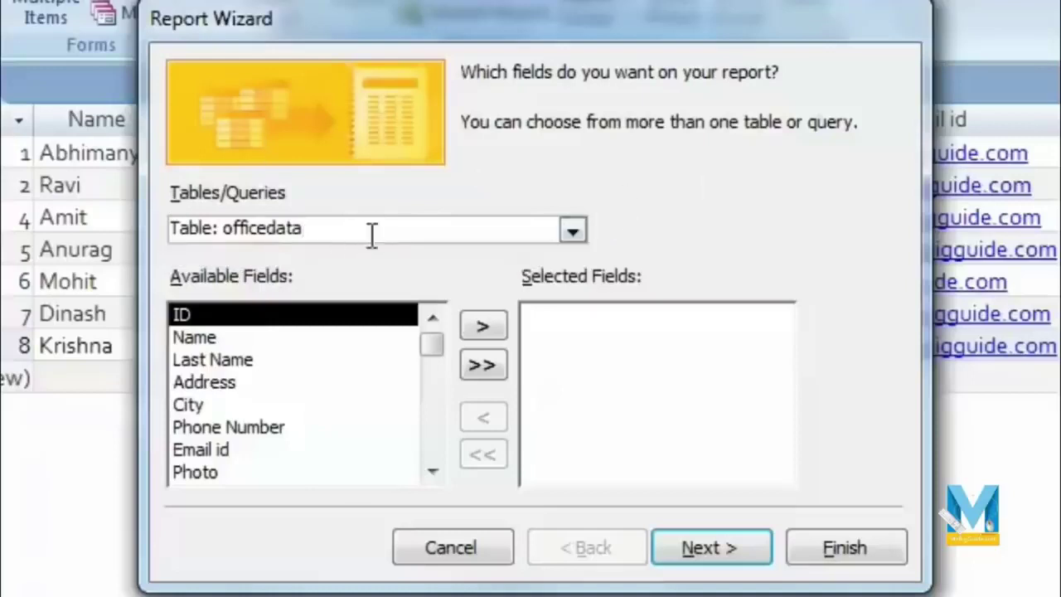
{"action": "left_click", "coordinate": [571, 230]}
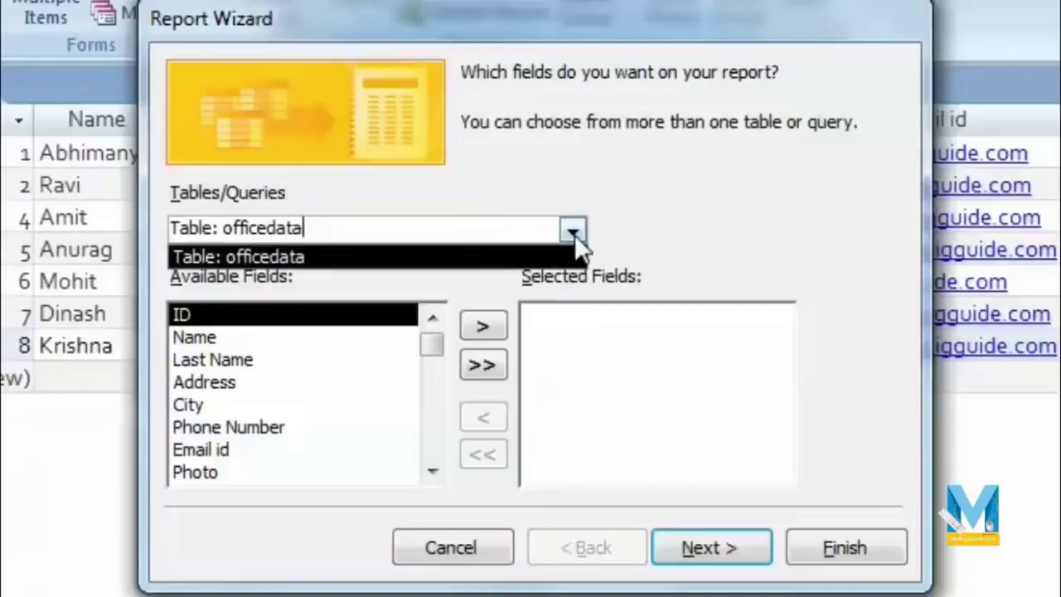
{"action": "left_click", "coordinate": [625, 226]}
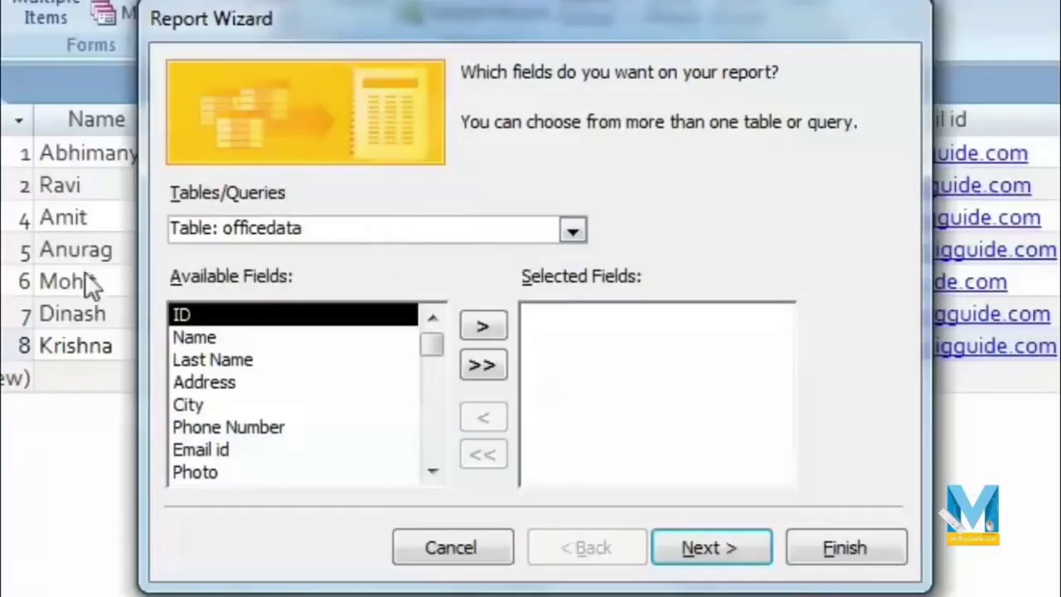
{"action": "left_click_drag", "start_coordinate": [431, 347], "coordinate": [307, 338]}
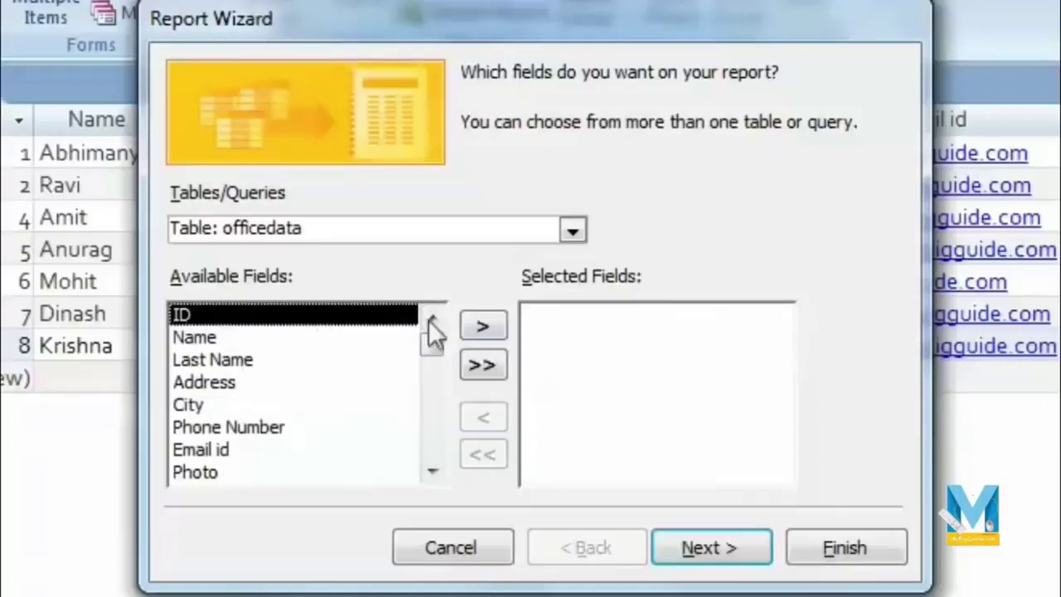
Step: Add ID, Name, Last Name, Address, City, Phone Number, Email id and Photo fields, then continue
{"action": "left_click", "coordinate": [493, 329]}
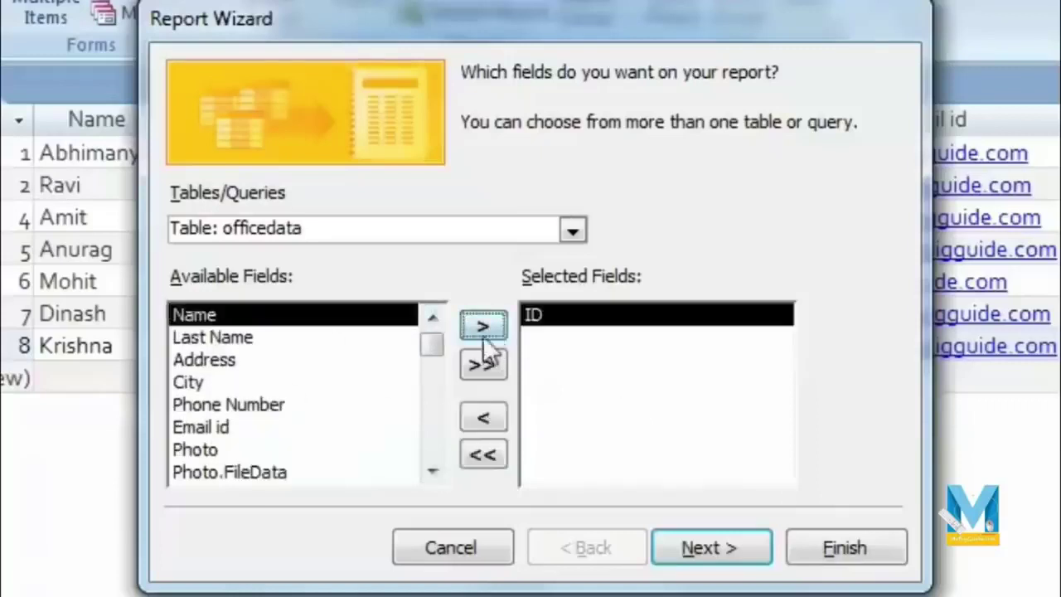
{"action": "left_click", "coordinate": [482, 331]}
{"action": "left_click", "coordinate": [483, 329]}
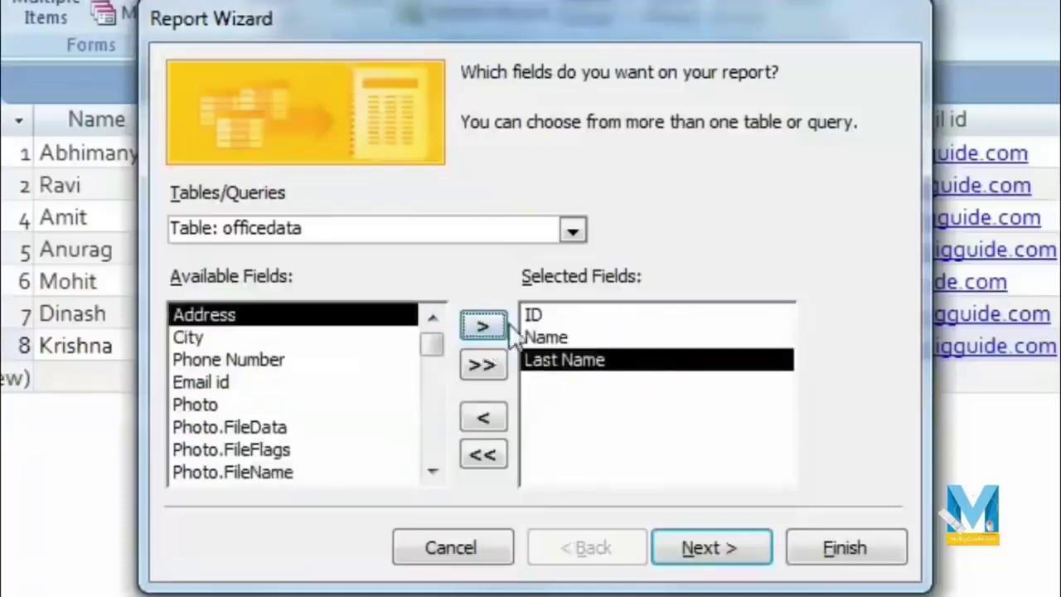
{"action": "left_click", "coordinate": [492, 324]}
{"action": "left_click", "coordinate": [492, 324]}
{"action": "left_click", "coordinate": [486, 327]}
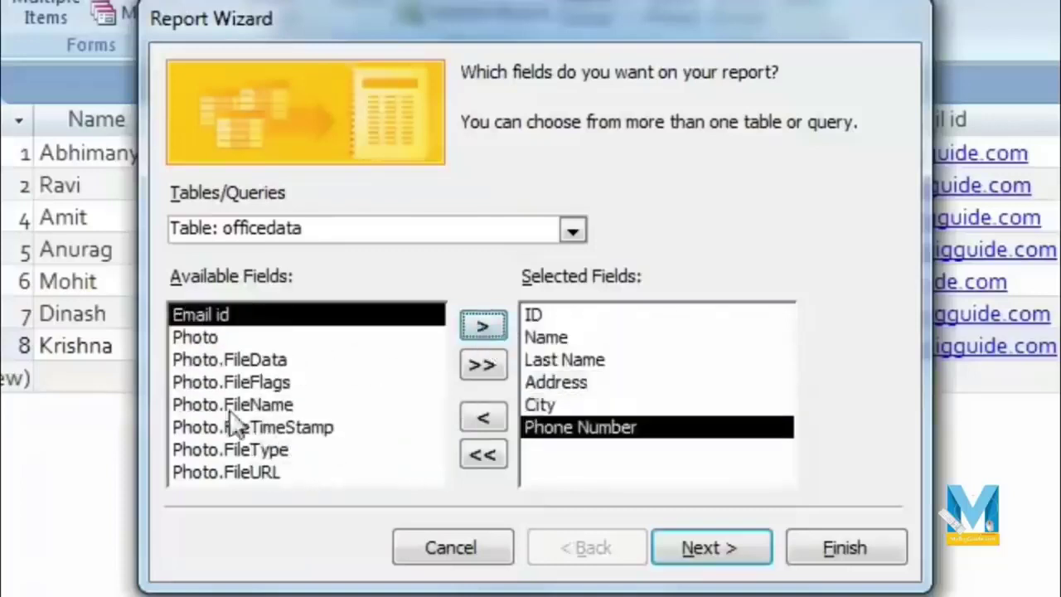
{"action": "left_click", "coordinate": [488, 332]}
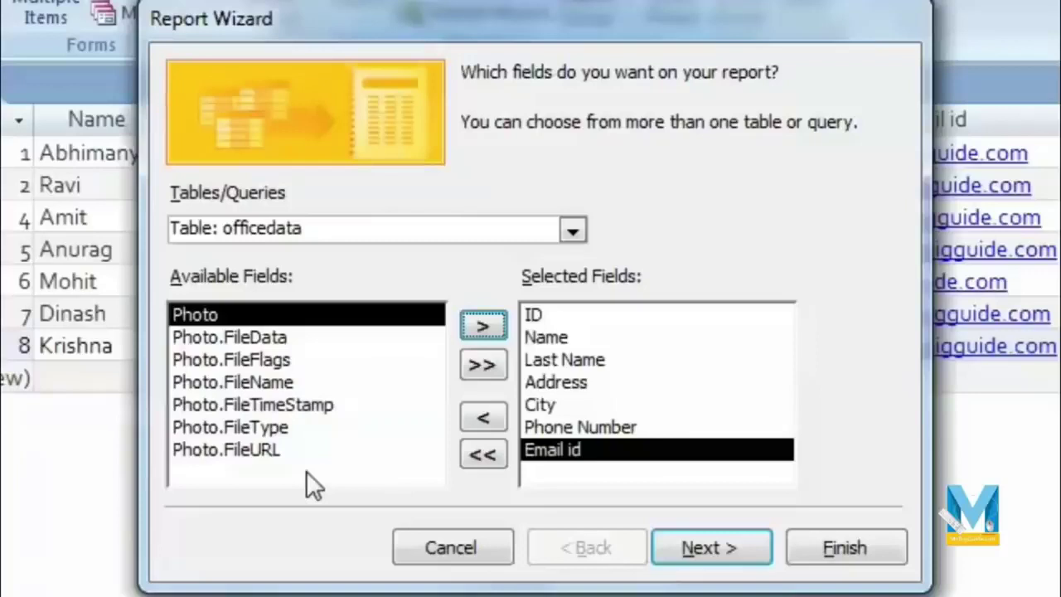
{"action": "left_click", "coordinate": [479, 331]}
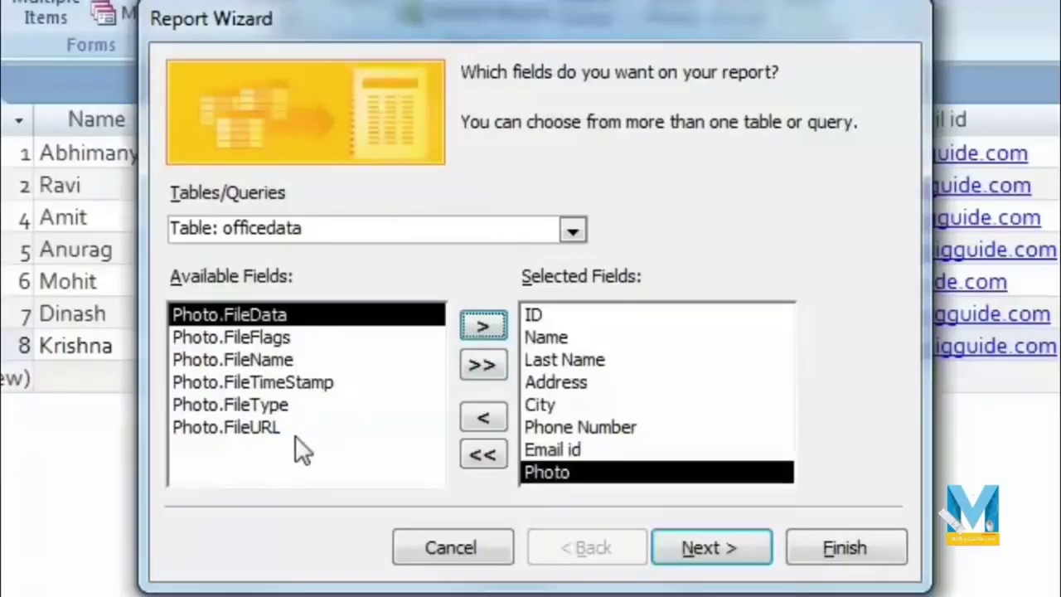
{"action": "left_click", "coordinate": [735, 553]}
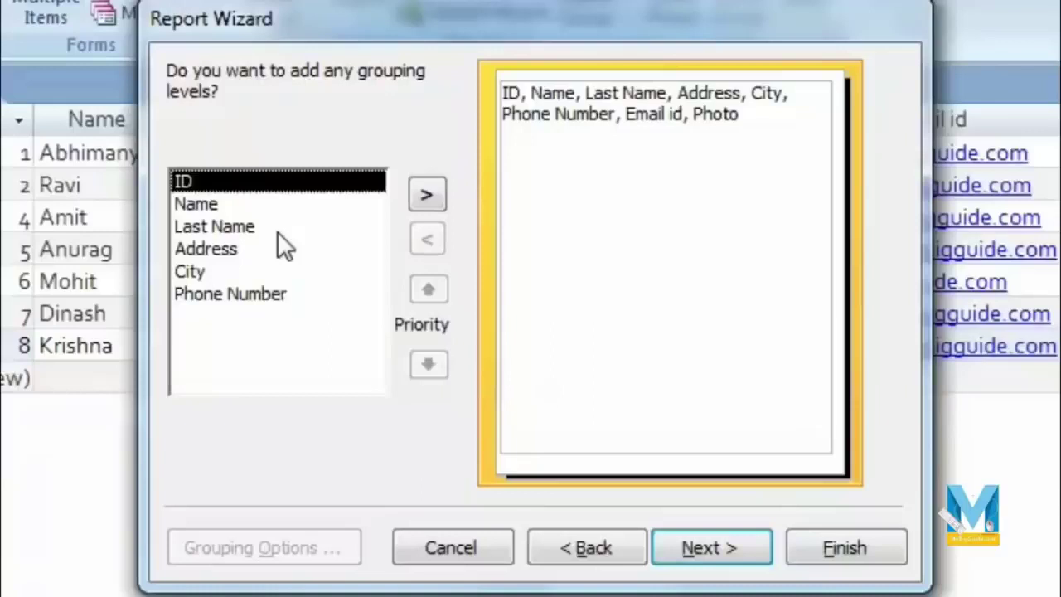
Step: Set City as the report's grouping level and continue to the sort step
{"action": "left_click", "coordinate": [240, 208]}
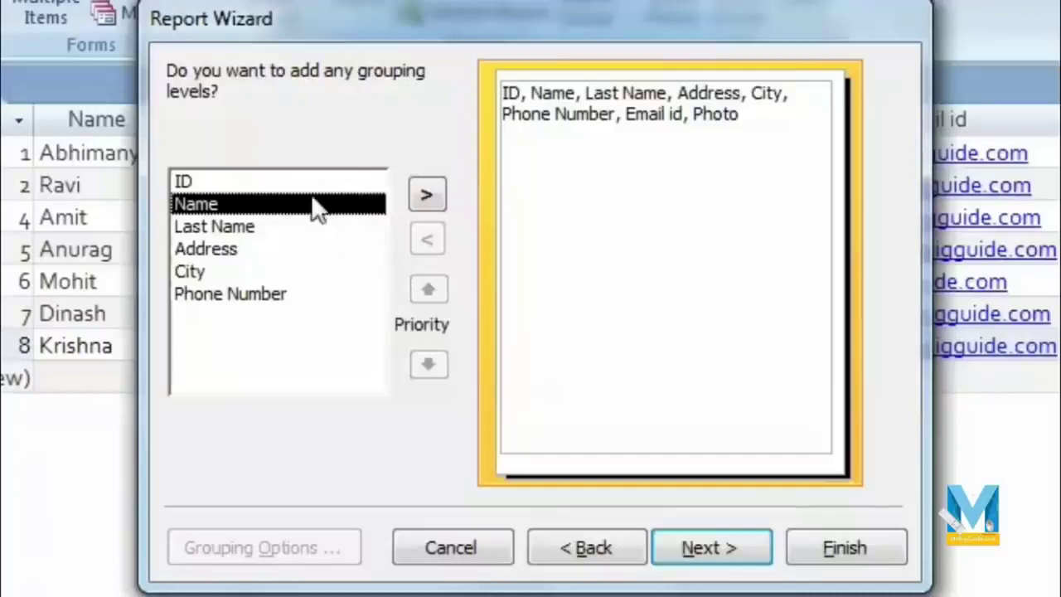
{"action": "left_click", "coordinate": [316, 273]}
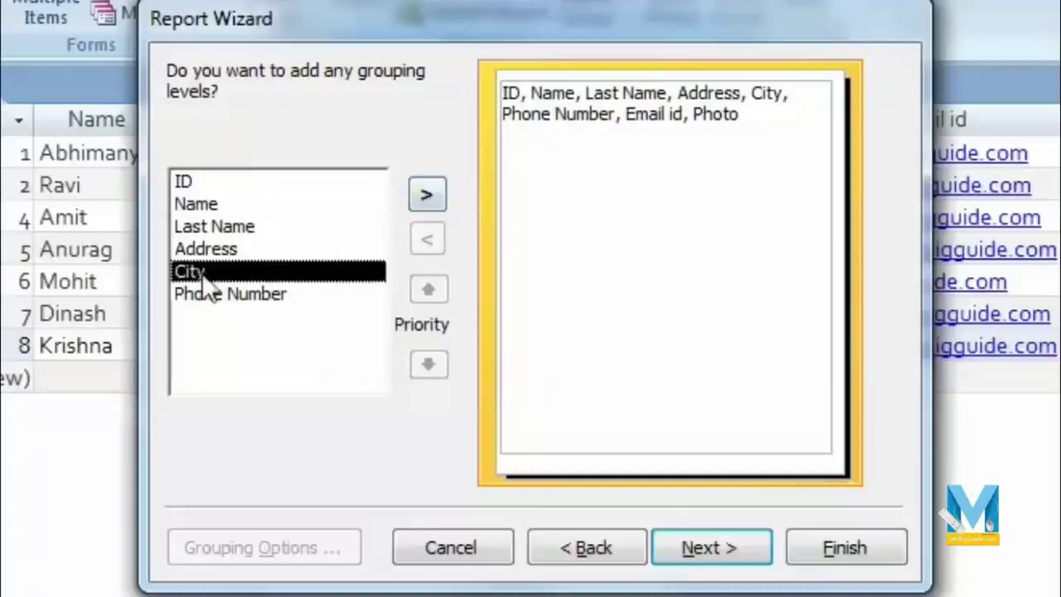
{"action": "left_click", "coordinate": [427, 195]}
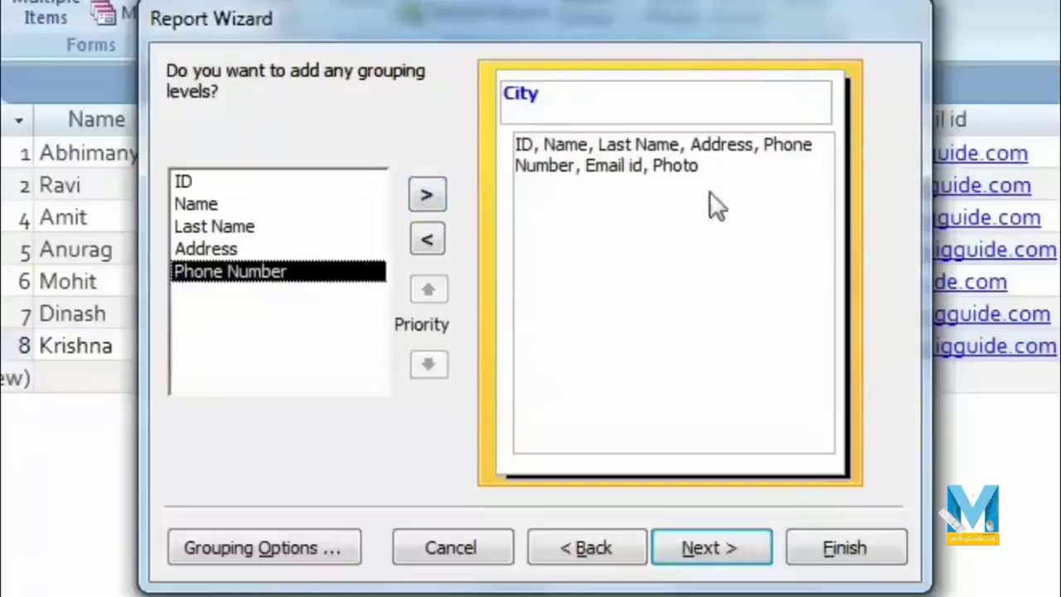
{"action": "left_click", "coordinate": [714, 543]}
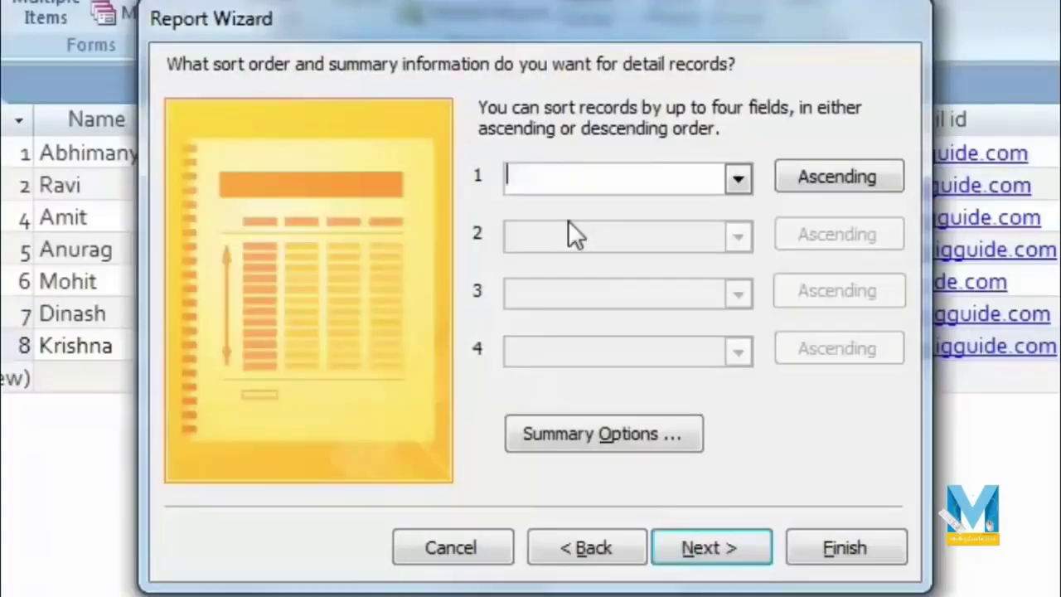
Step: Choose Name, ascending, as the first sort field and continue to layout options
{"action": "left_click", "coordinate": [736, 179]}
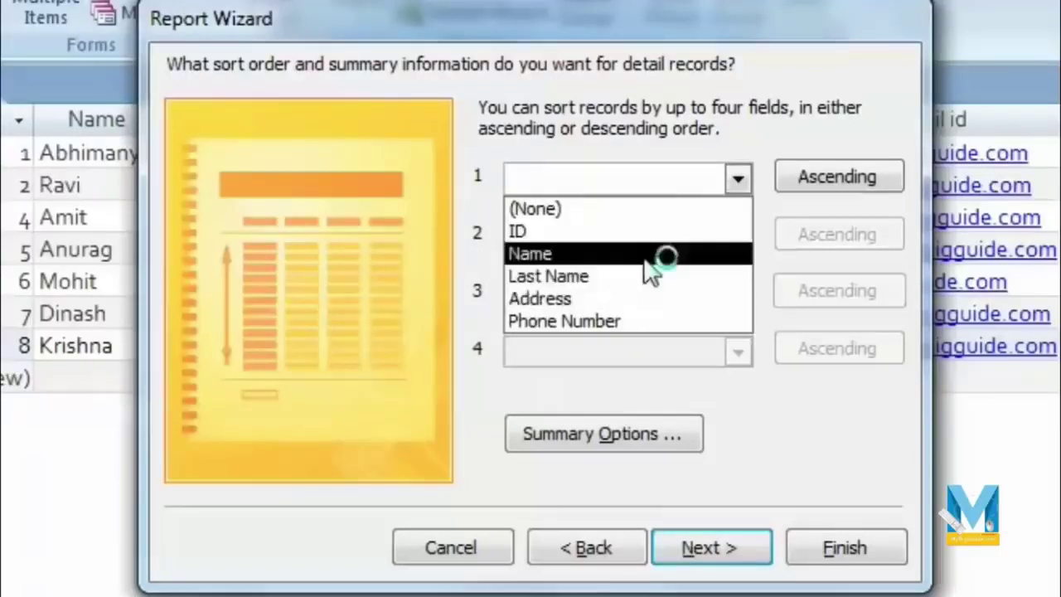
{"action": "left_click", "coordinate": [645, 255]}
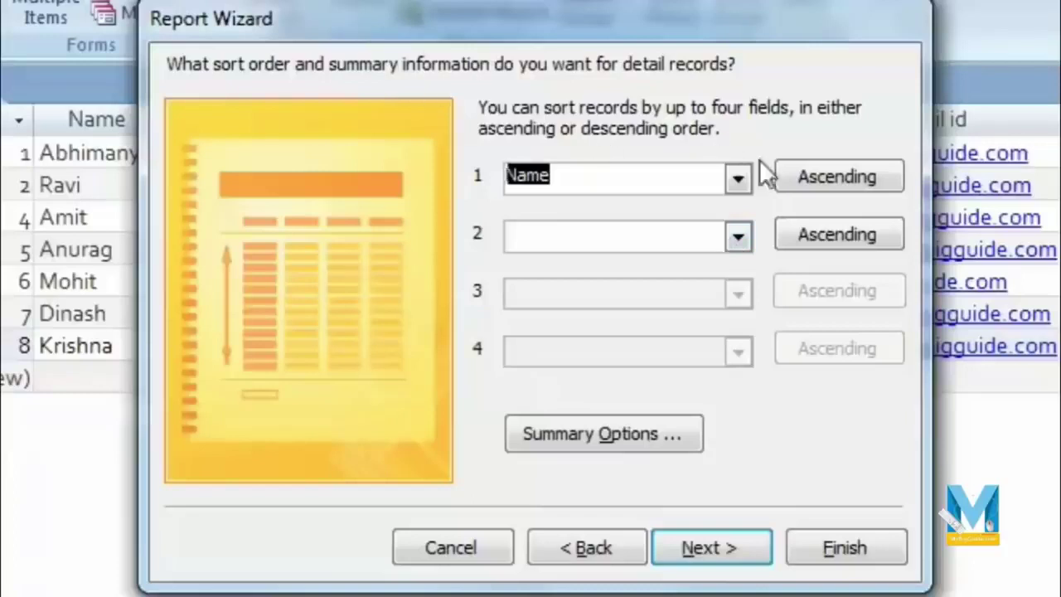
{"action": "left_click", "coordinate": [727, 544]}
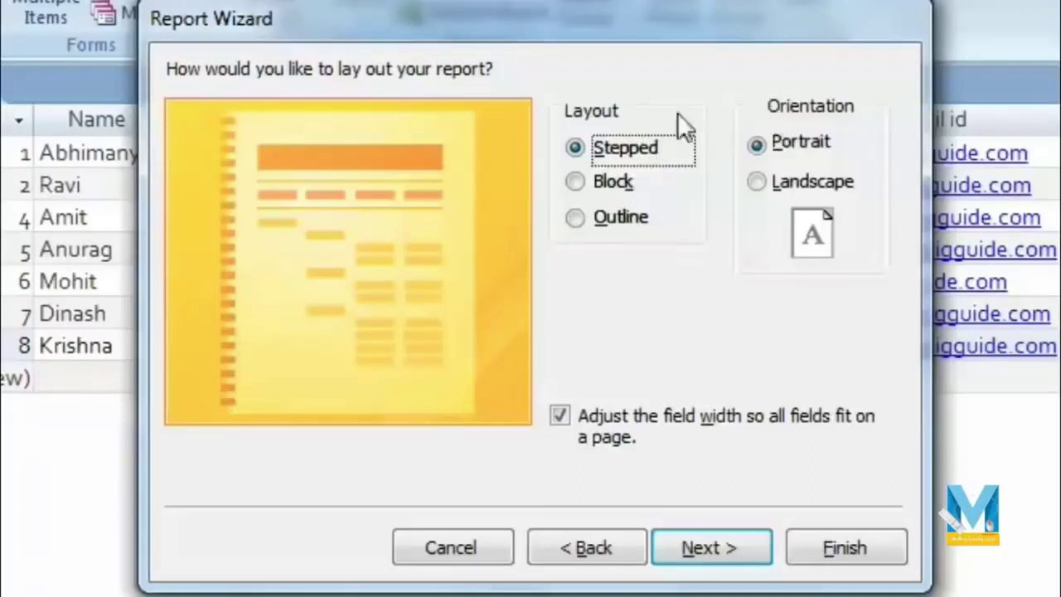
Step: Keep Stepped layout, Portrait orientation and 'fit all fields on a page' checked, then continue
{"action": "left_click", "coordinate": [756, 182]}
{"action": "left_click", "coordinate": [758, 145]}
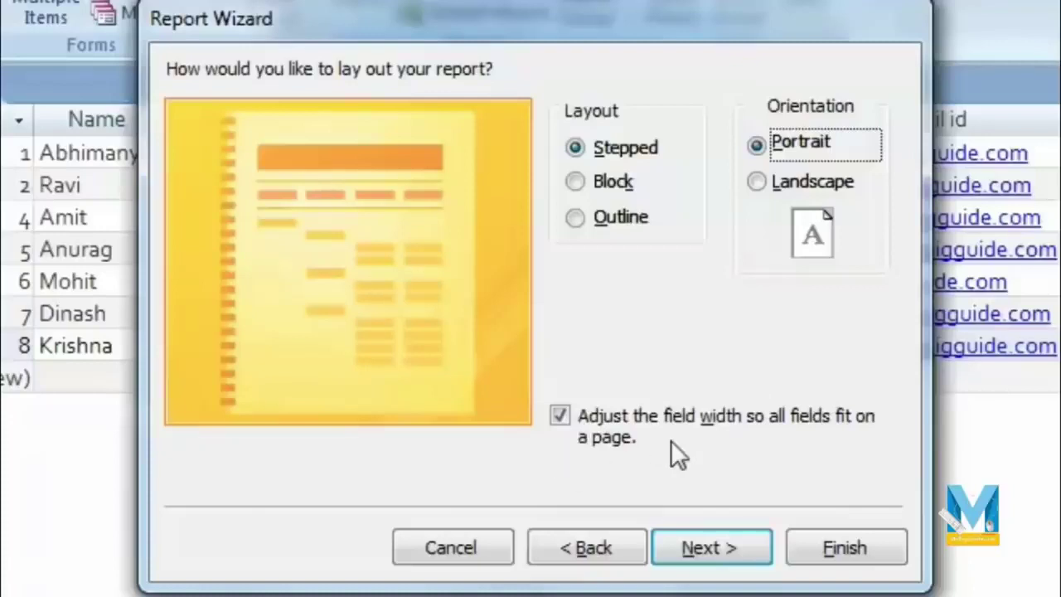
{"action": "left_click", "coordinate": [560, 417]}
{"action": "left_click", "coordinate": [561, 417]}
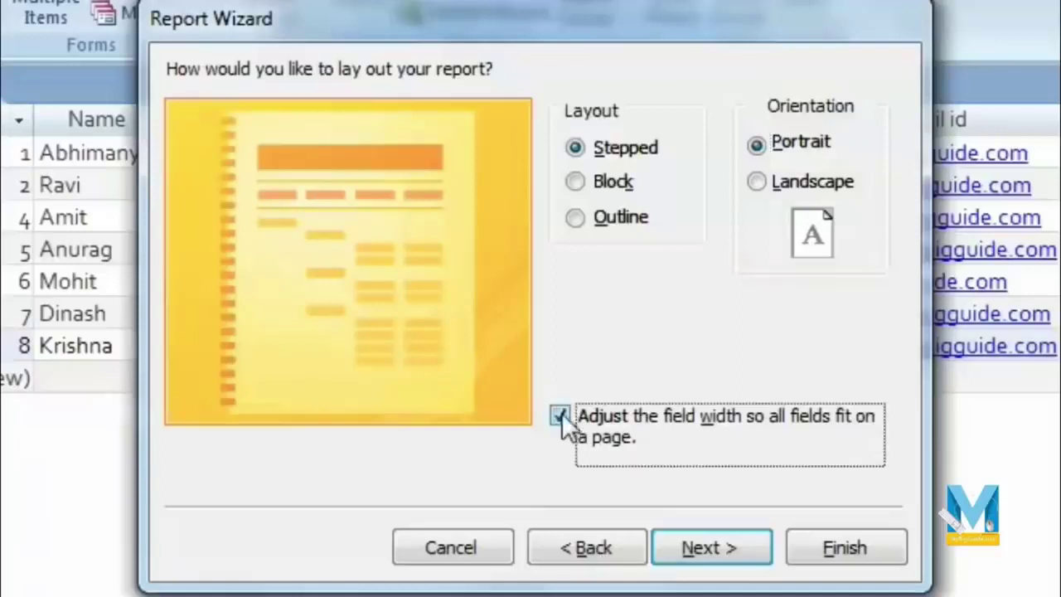
{"action": "left_click", "coordinate": [719, 549]}
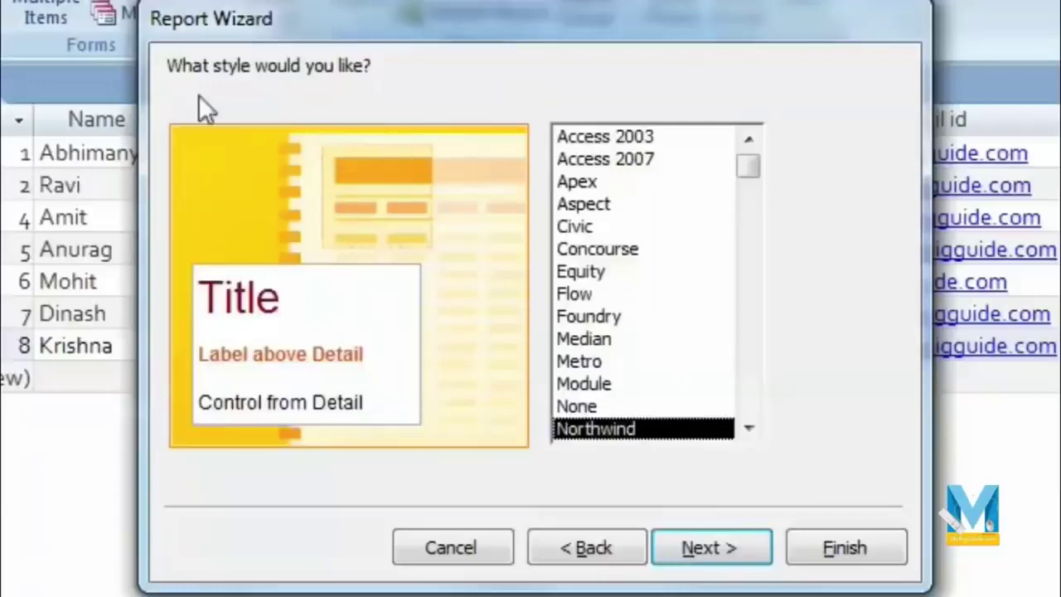
Step: Preview the Office, Opulent and Northwind report styles
{"action": "left_click", "coordinate": [754, 429]}
{"action": "left_click", "coordinate": [754, 429]}
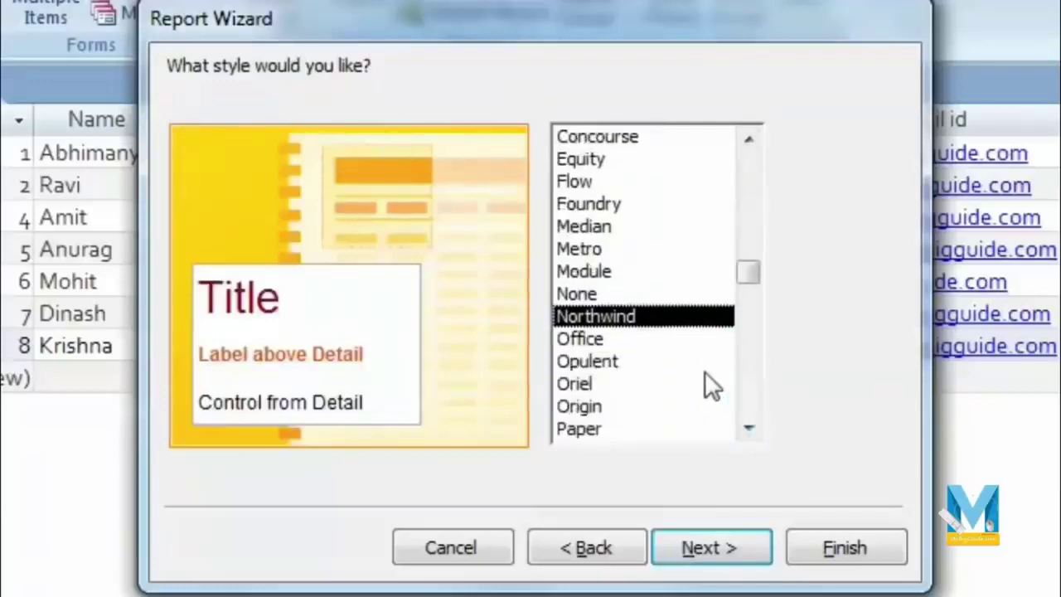
{"action": "left_click", "coordinate": [659, 340]}
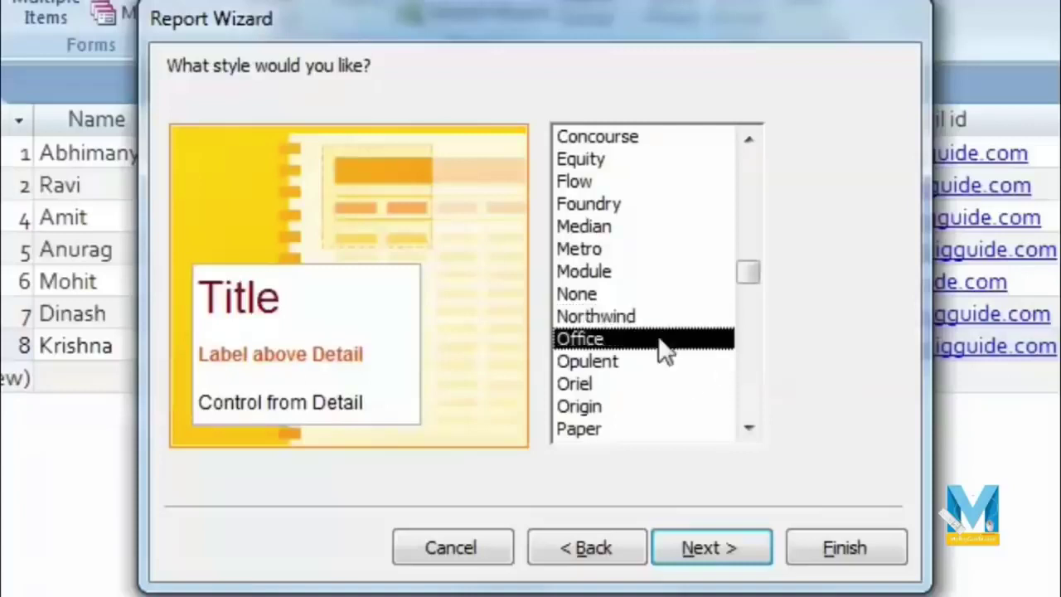
{"action": "left_click", "coordinate": [665, 361]}
{"action": "left_click", "coordinate": [651, 320]}
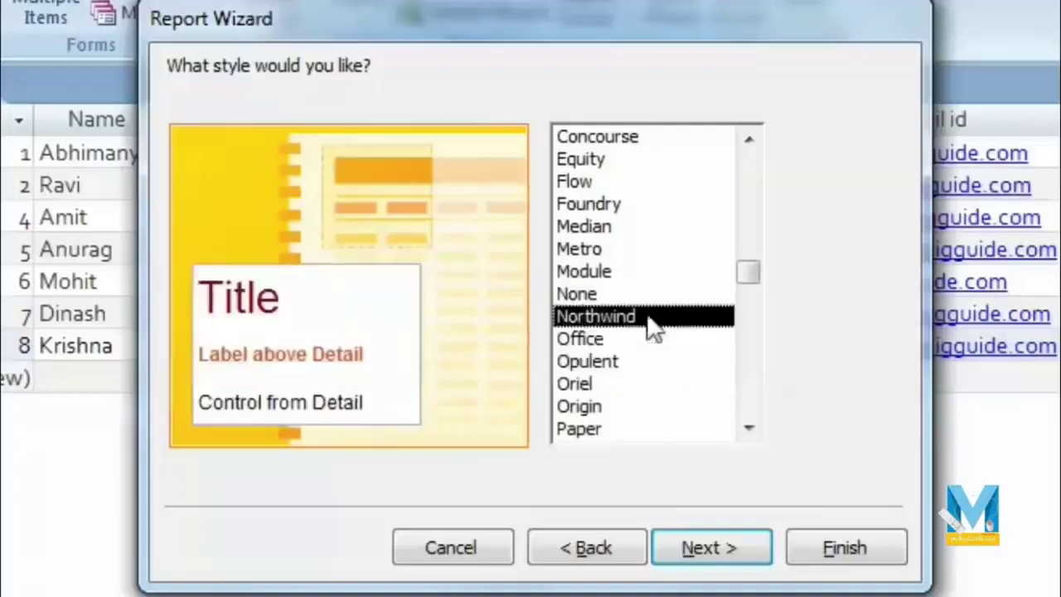
{"action": "left_click", "coordinate": [610, 339]}
Step: Compare Module, Median and Metro, then select Foundry and proceed to the final title step
{"action": "left_click", "coordinate": [617, 273]}
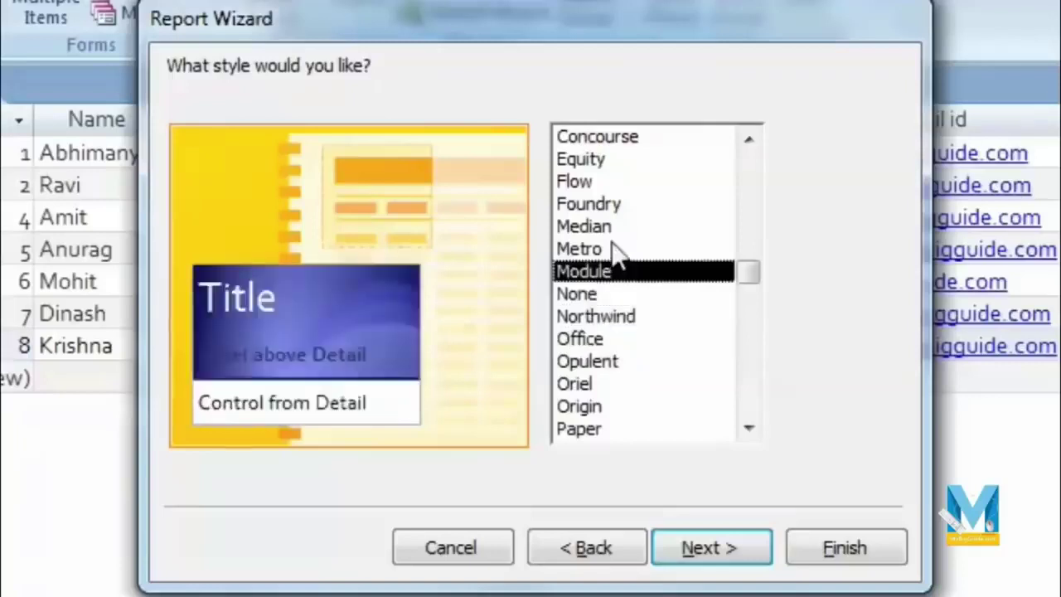
{"action": "left_click", "coordinate": [620, 228]}
{"action": "left_click", "coordinate": [625, 248]}
{"action": "left_click", "coordinate": [627, 228]}
{"action": "left_click", "coordinate": [625, 203]}
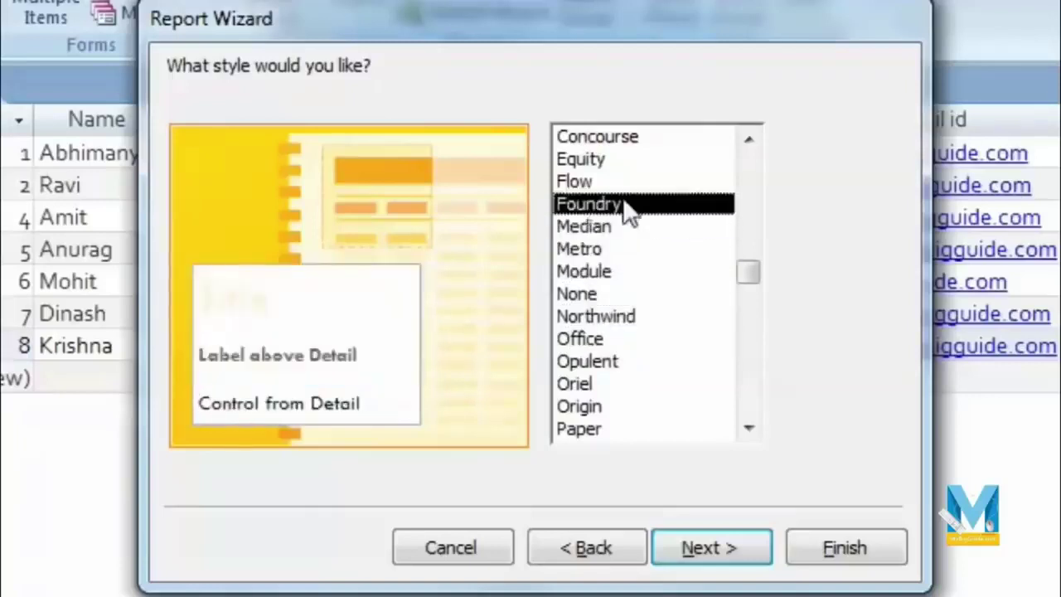
{"action": "left_click", "coordinate": [722, 547]}
{"action": "left_click", "coordinate": [434, 340]}
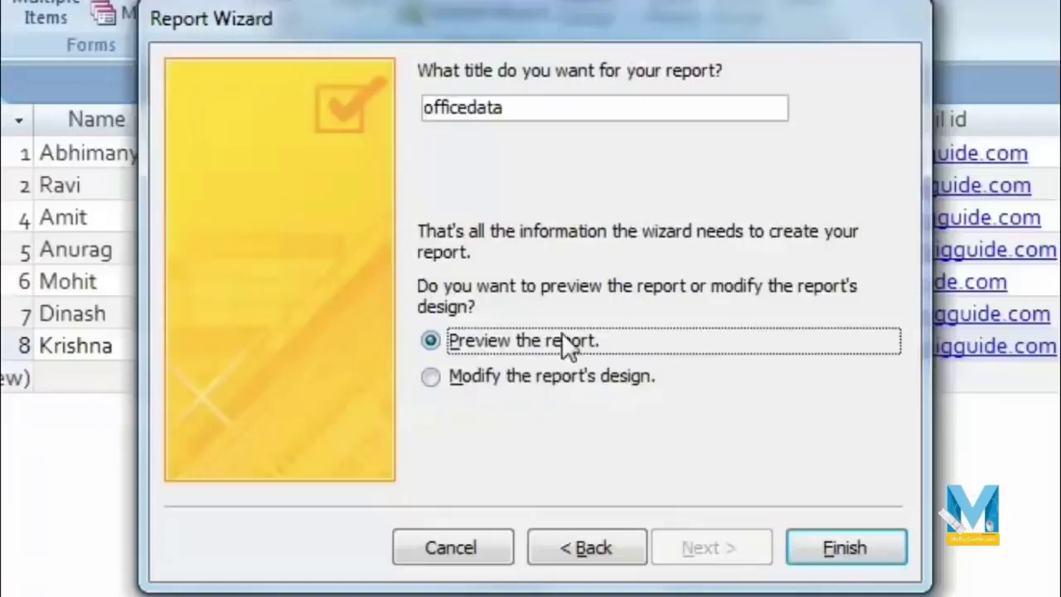
Step: Keep the report title 'officedata' and finish the wizard to preview the report
{"action": "left_click", "coordinate": [533, 109]}
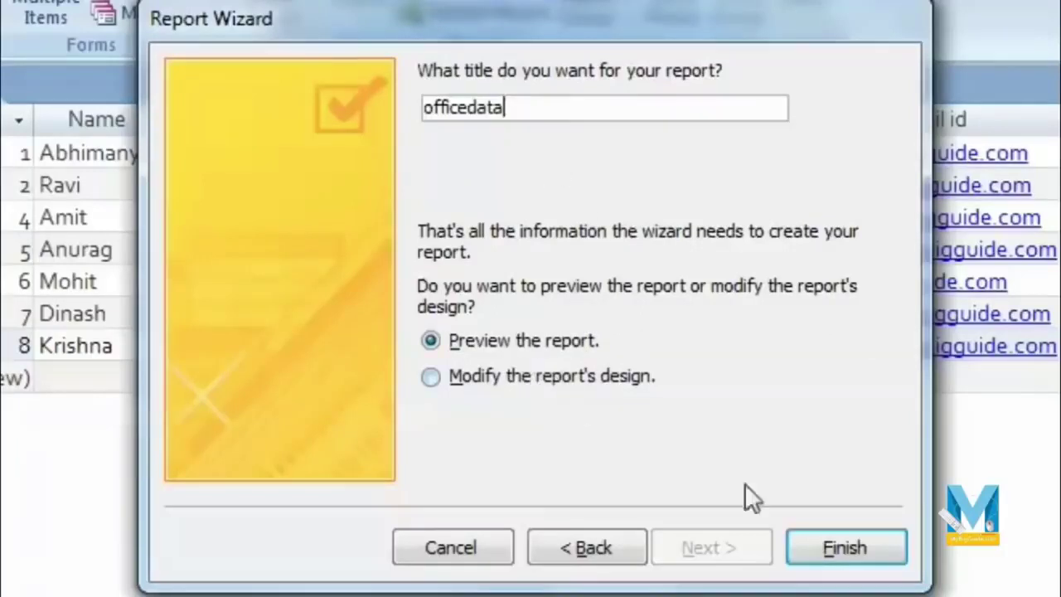
{"action": "left_click", "coordinate": [850, 557]}
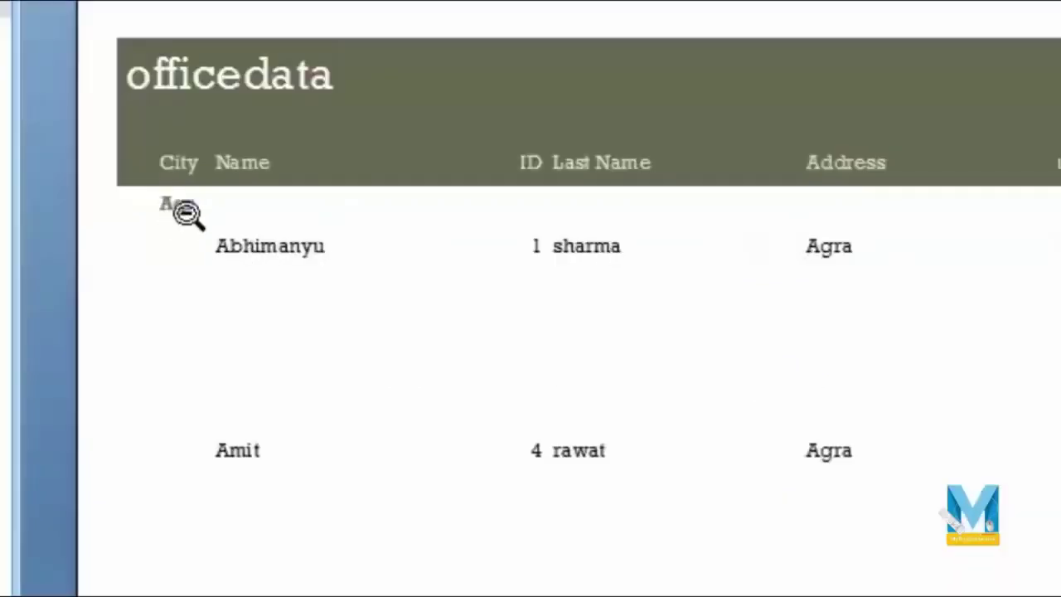
{"action": "scroll", "coordinate": [187, 219], "scroll_direction": "down", "scroll_amount": 1}
{"action": "scroll", "coordinate": [161, 205], "scroll_direction": "down", "scroll_amount": 6}
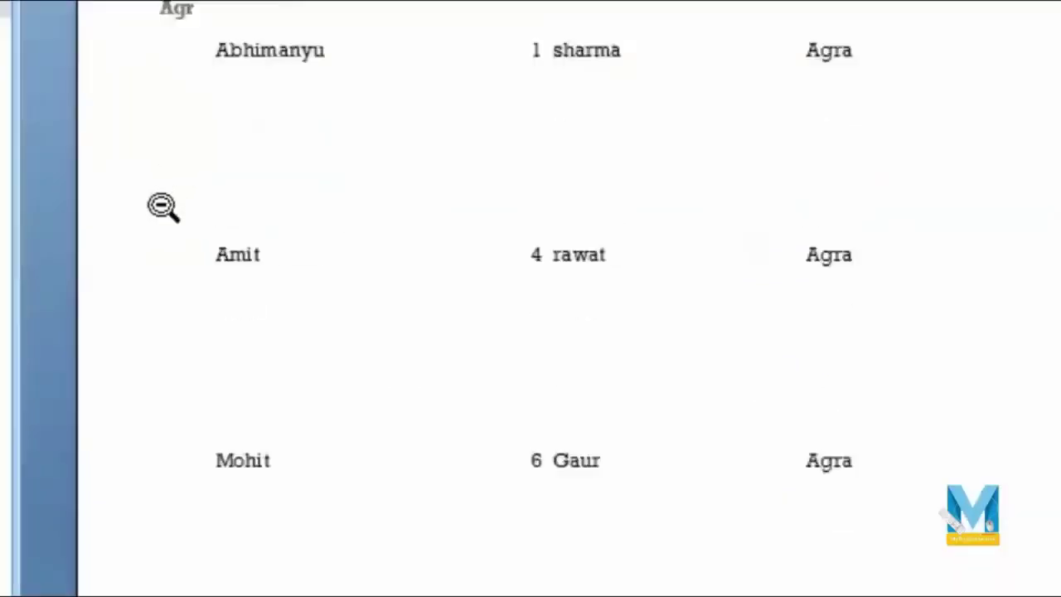
{"action": "scroll", "coordinate": [173, 298], "scroll_direction": "up", "scroll_amount": 1}
{"action": "scroll", "coordinate": [198, 324], "scroll_direction": "down", "scroll_amount": 5}
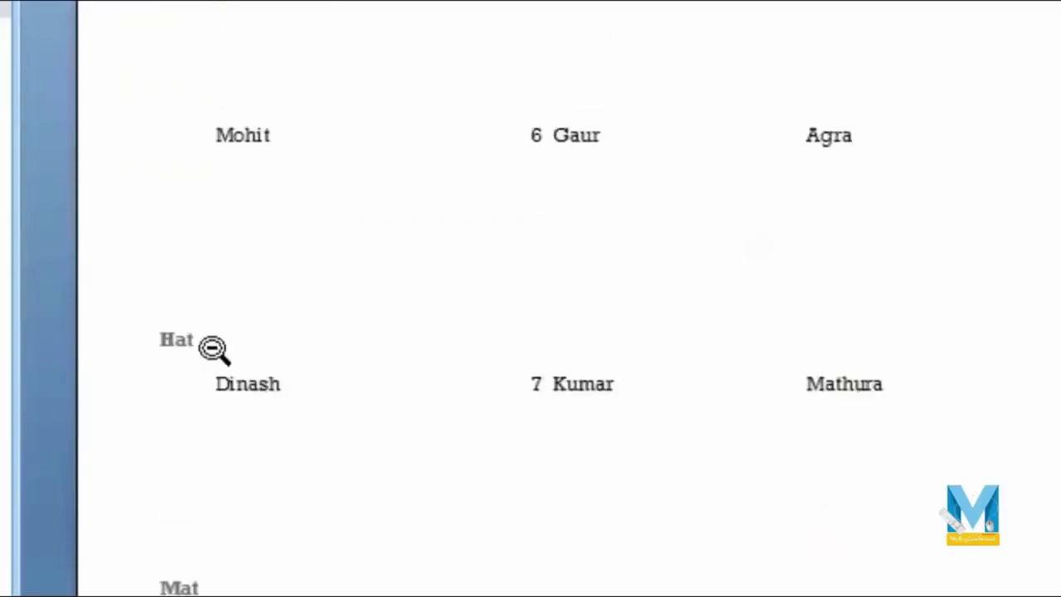
{"action": "scroll", "coordinate": [213, 348], "scroll_direction": "down", "scroll_amount": 20}
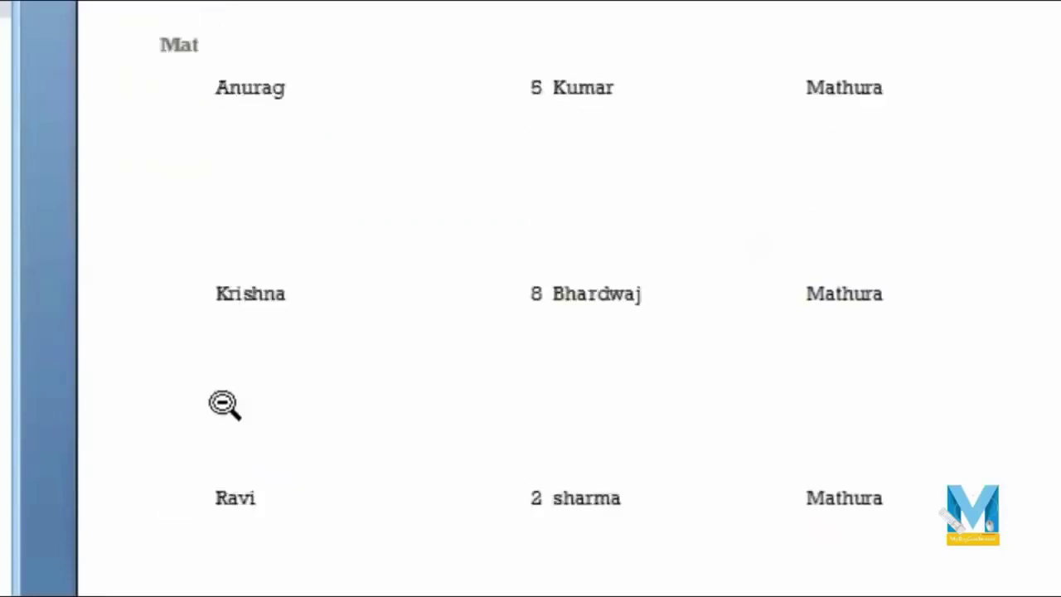
{"action": "scroll", "coordinate": [576, 522], "scroll_direction": "up", "scroll_amount": 20}
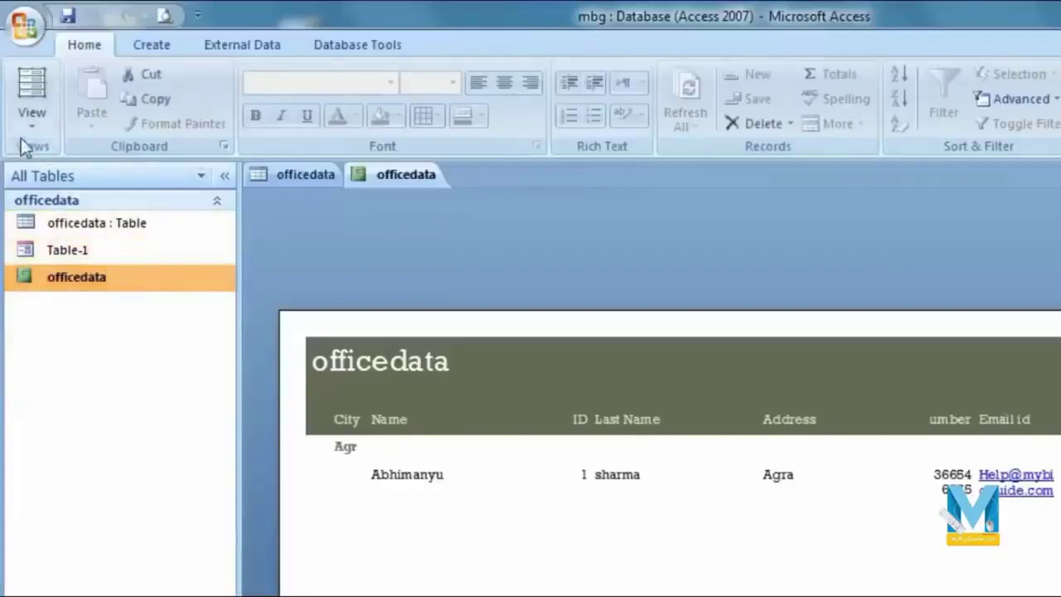
Step: Switch the officedata report to Design View and shorten the Name box and Detail section
{"action": "left_click", "coordinate": [30, 128]}
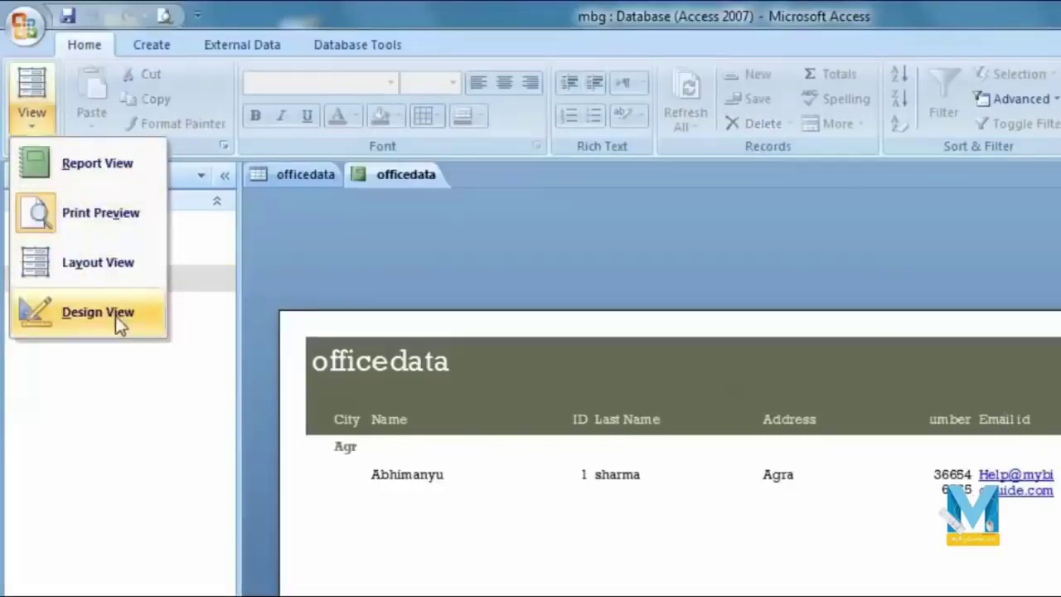
{"action": "left_click", "coordinate": [115, 315]}
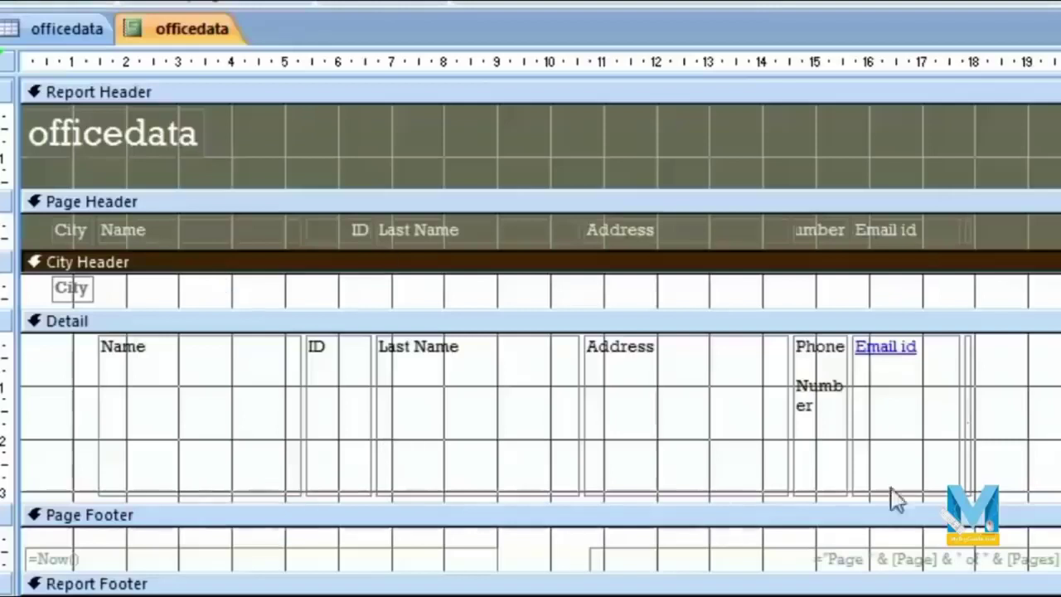
{"action": "left_click", "coordinate": [396, 455]}
{"action": "left_click", "coordinate": [213, 470]}
{"action": "left_click_drag", "start_coordinate": [194, 490], "coordinate": [192, 368]}
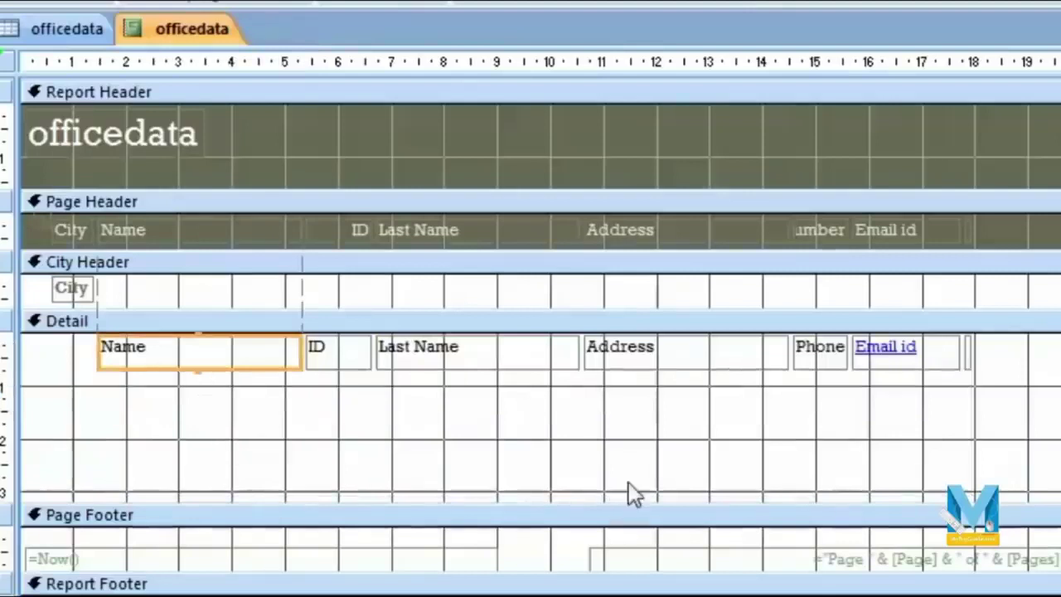
{"action": "left_click_drag", "start_coordinate": [632, 502], "coordinate": [613, 377]}
Step: Widen the City field and narrow the Name, Last Name and ID column headings
{"action": "left_click", "coordinate": [82, 298]}
{"action": "left_click_drag", "start_coordinate": [91, 285], "coordinate": [206, 287]}
{"action": "left_click", "coordinate": [180, 291]}
{"action": "left_click", "coordinate": [310, 229]}
{"action": "left_click_drag", "start_coordinate": [412, 230], "coordinate": [334, 230]}
{"action": "left_click", "coordinate": [530, 232]}
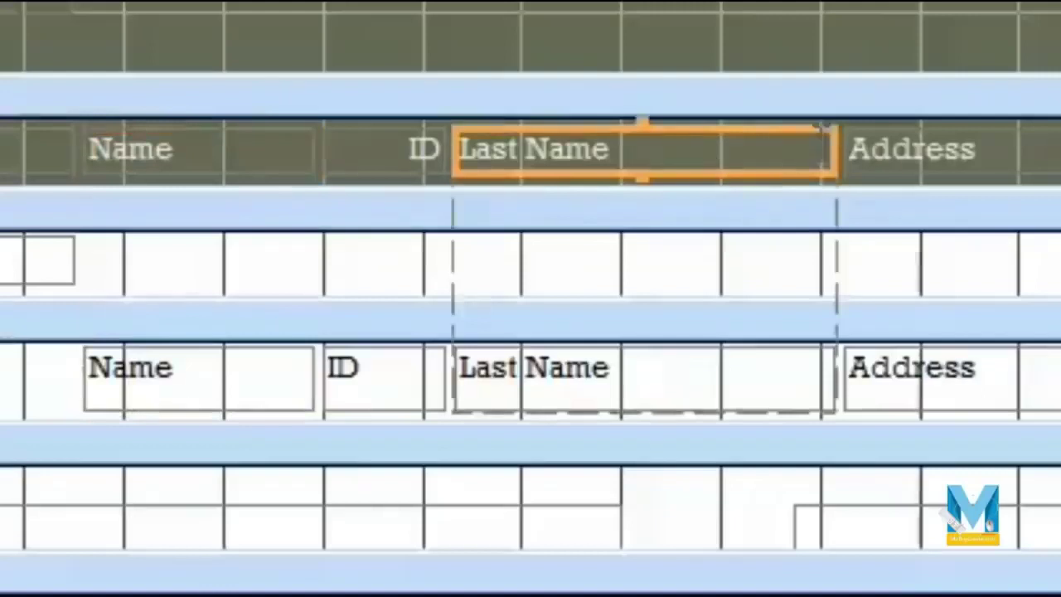
{"action": "left_click_drag", "start_coordinate": [835, 149], "coordinate": [651, 157]}
{"action": "left_click", "coordinate": [387, 166]}
{"action": "left_click_drag", "start_coordinate": [454, 154], "coordinate": [79, 171]}
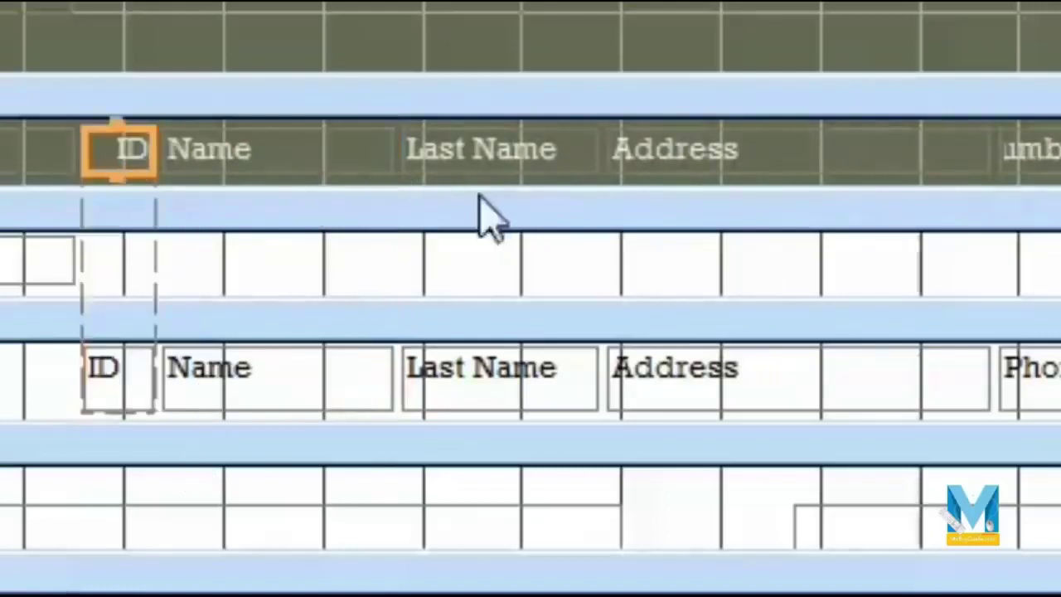
Step: Narrow the Address heading and widen the Phone Number and Email id headings
{"action": "left_click", "coordinate": [870, 161]}
{"action": "left_click_drag", "start_coordinate": [1001, 158], "coordinate": [846, 158]}
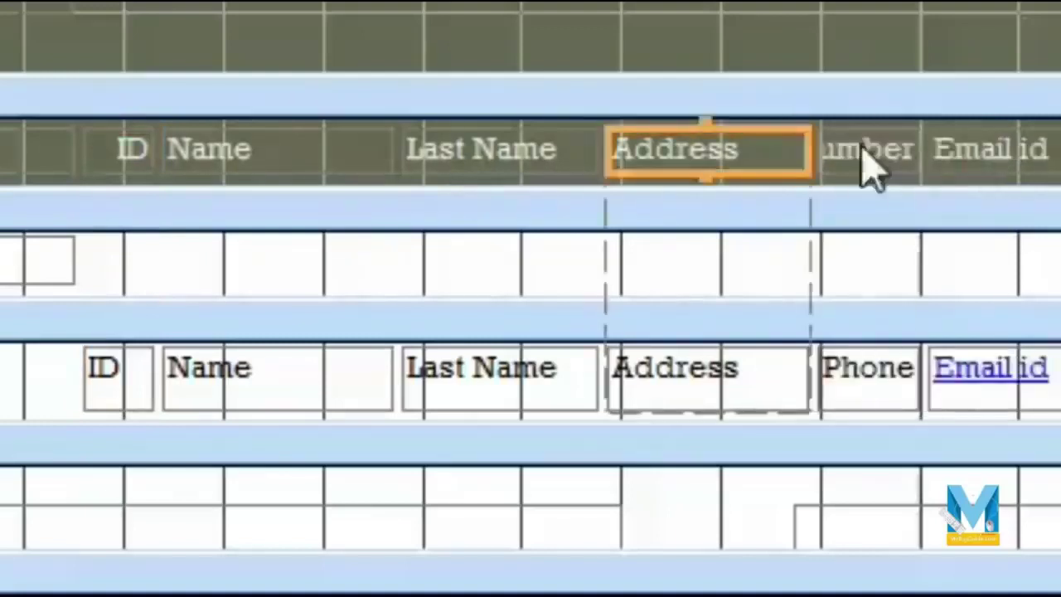
{"action": "left_click", "coordinate": [866, 155]}
{"action": "left_click_drag", "start_coordinate": [918, 149], "coordinate": [1060, 172]}
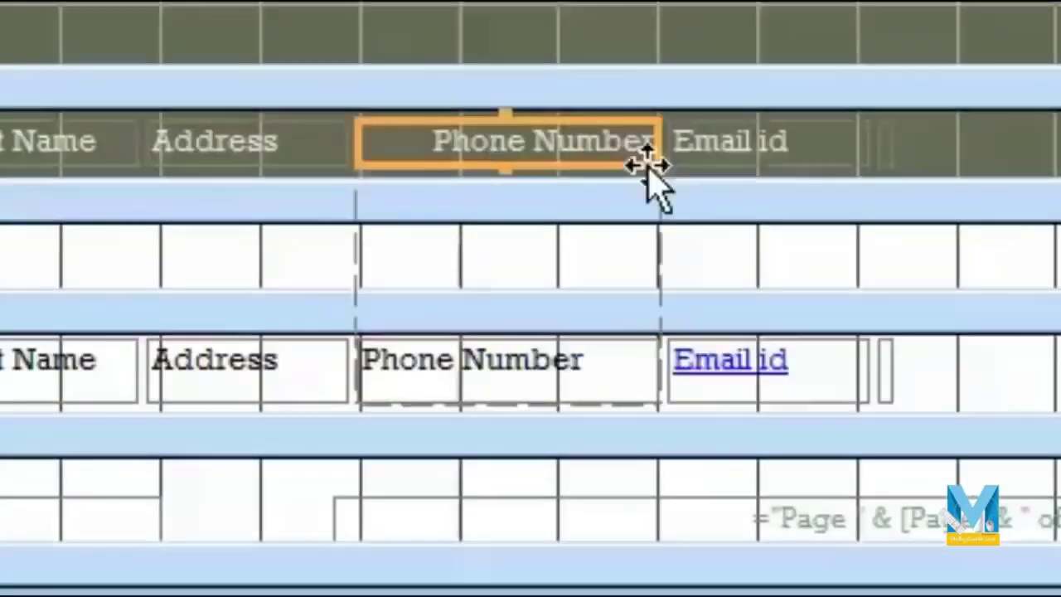
{"action": "left_click", "coordinate": [710, 162]}
{"action": "left_click_drag", "start_coordinate": [865, 131], "coordinate": [1060, 133]}
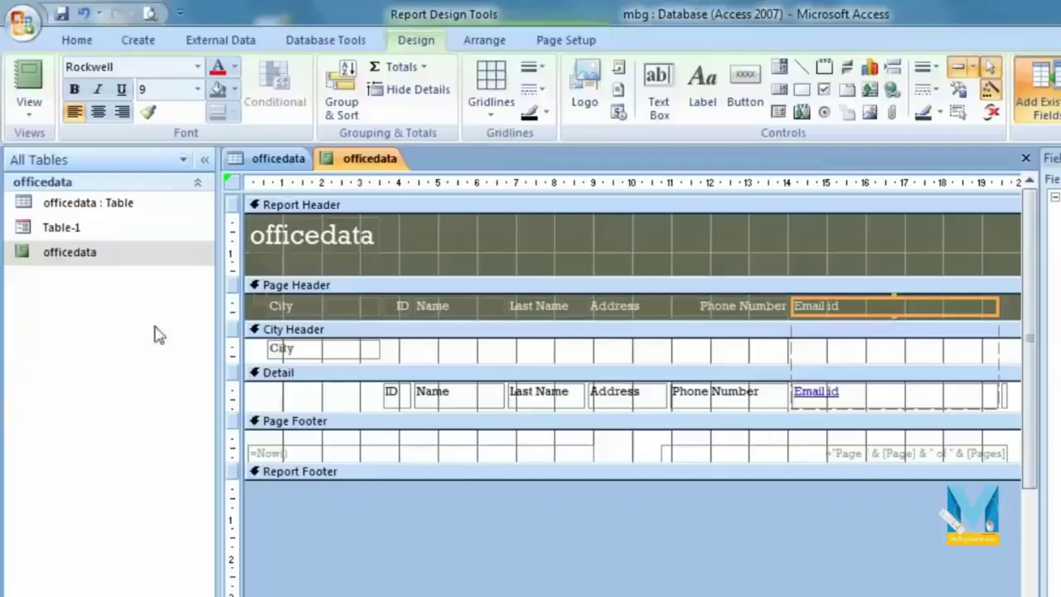
Step: Show the officedata report in Print Preview, accepting the section-width warning
{"action": "left_click", "coordinate": [31, 117]}
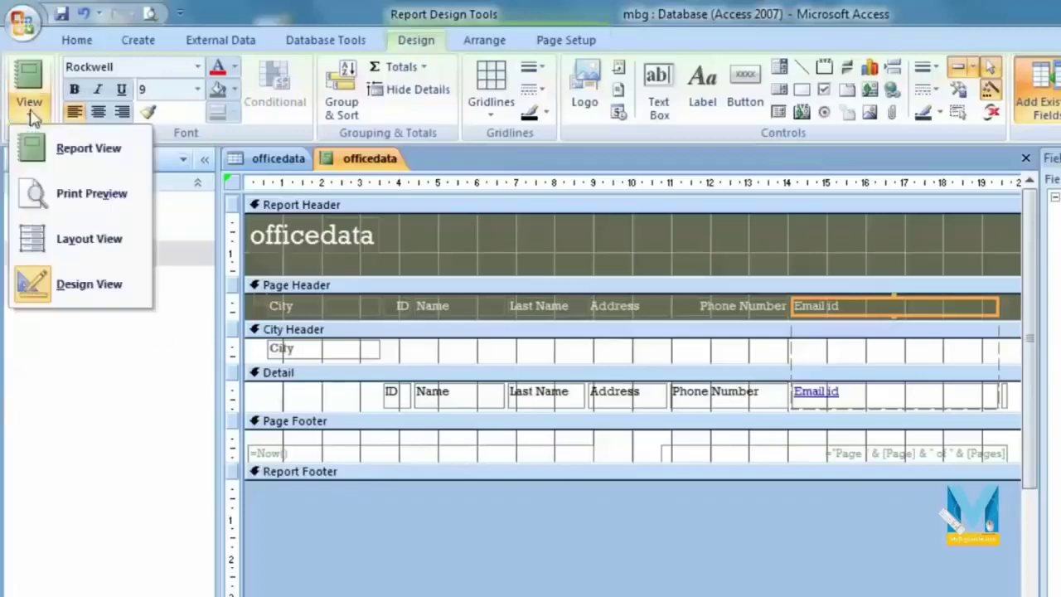
{"action": "left_click", "coordinate": [120, 199]}
{"action": "left_click", "coordinate": [621, 418]}
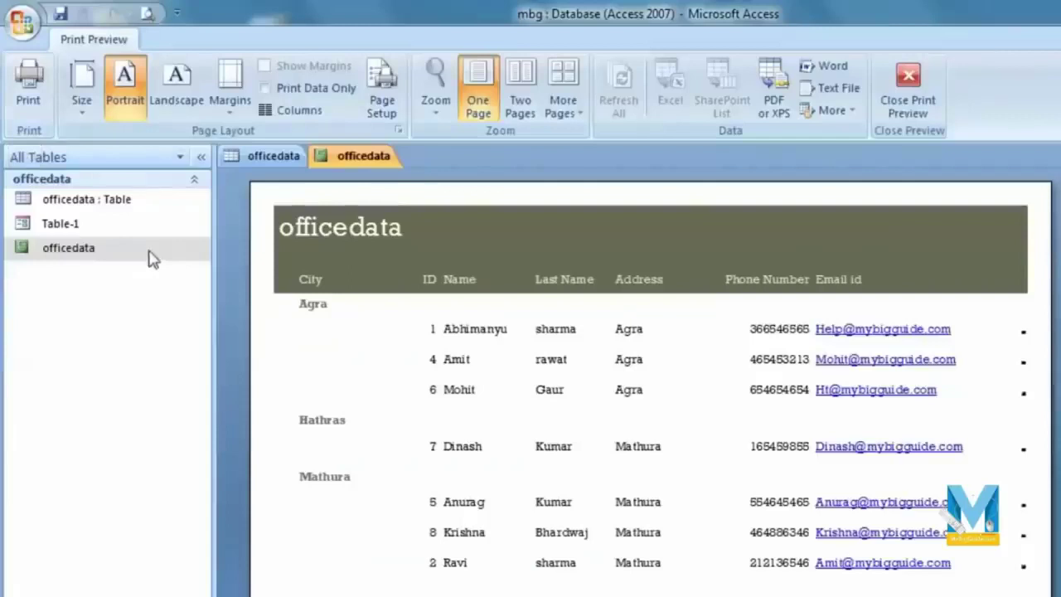
{"action": "left_click", "coordinate": [145, 250]}
{"action": "left_click", "coordinate": [28, 93]}
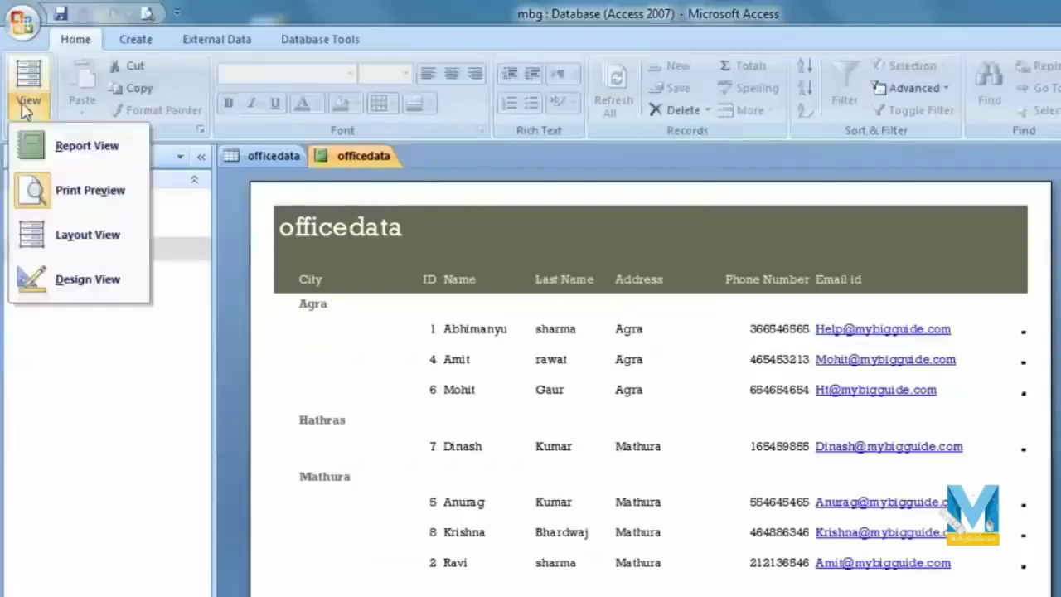
Step: Switch the report to Layout View and narrow the City column
{"action": "left_click", "coordinate": [87, 236]}
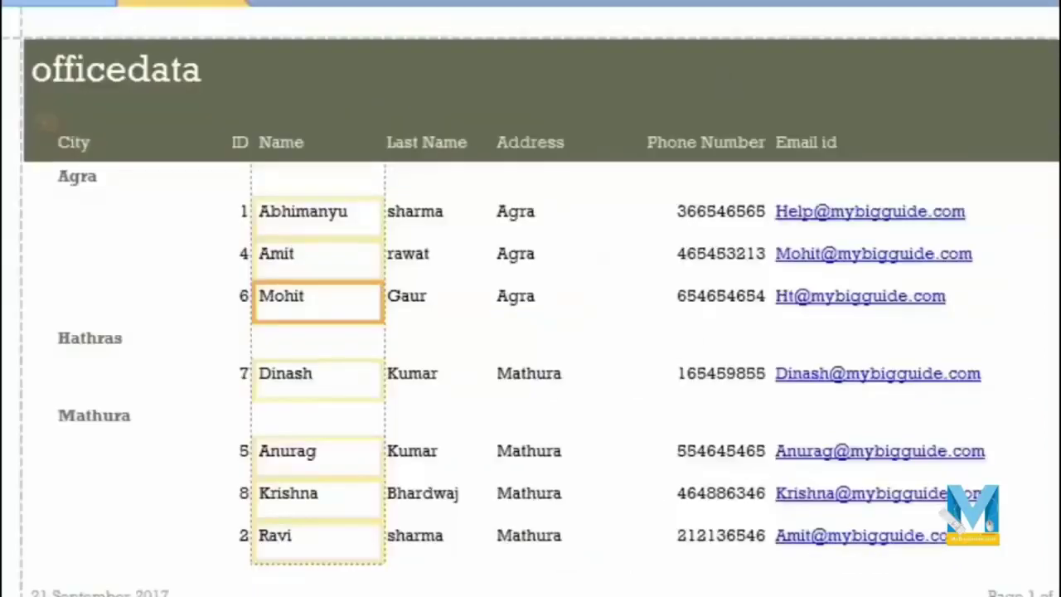
{"action": "left_click", "coordinate": [190, 225]}
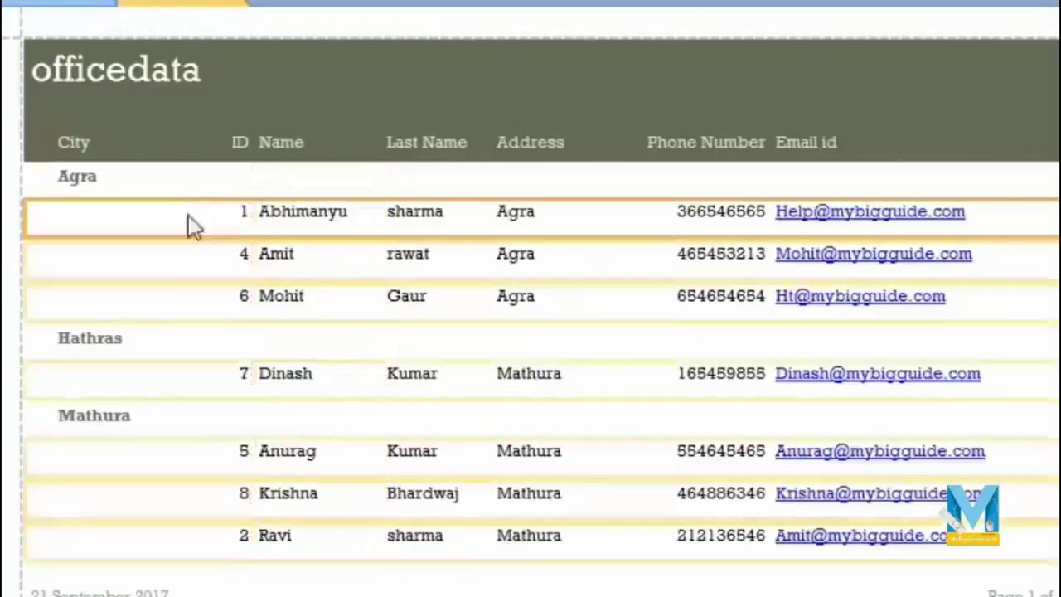
{"action": "left_click", "coordinate": [113, 171]}
{"action": "left_click_drag", "start_coordinate": [218, 170], "coordinate": [150, 169]}
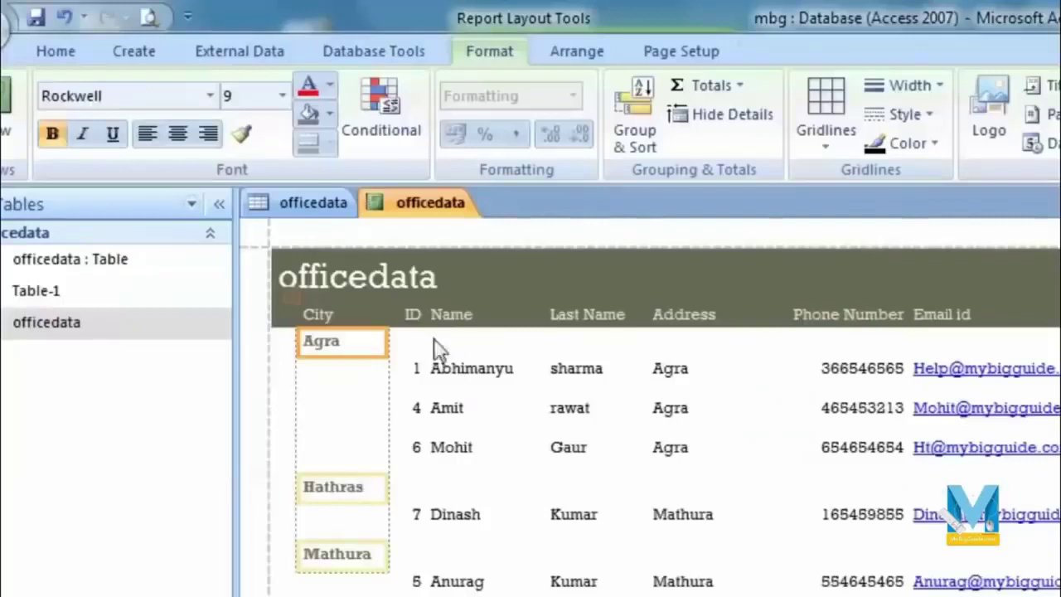
Step: Centre the ID column heading and its values
{"action": "left_click", "coordinate": [412, 317]}
{"action": "left_click", "coordinate": [178, 138]}
{"action": "left_click", "coordinate": [409, 374]}
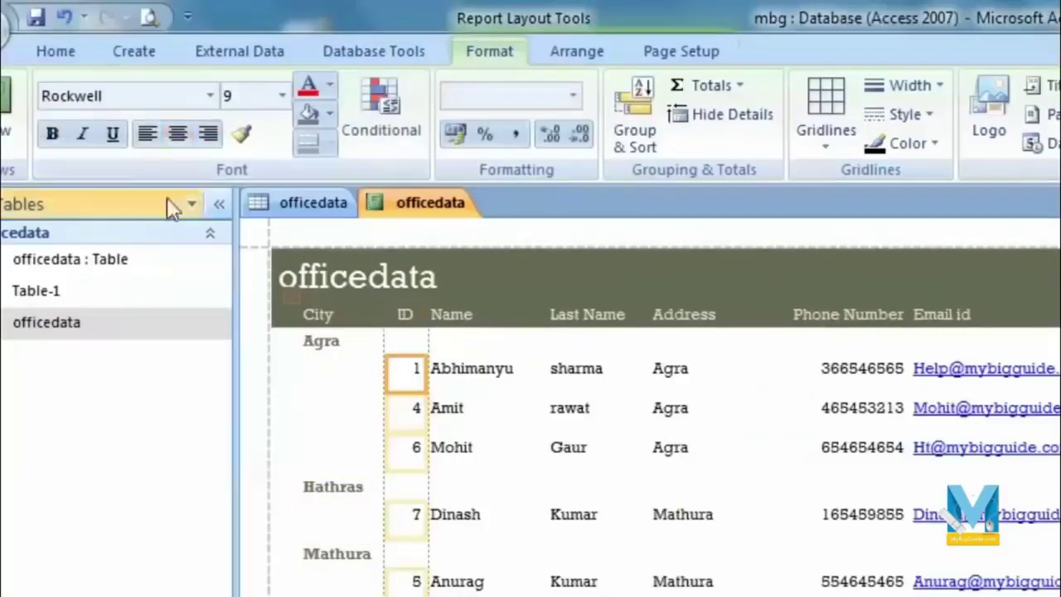
{"action": "left_click", "coordinate": [176, 134]}
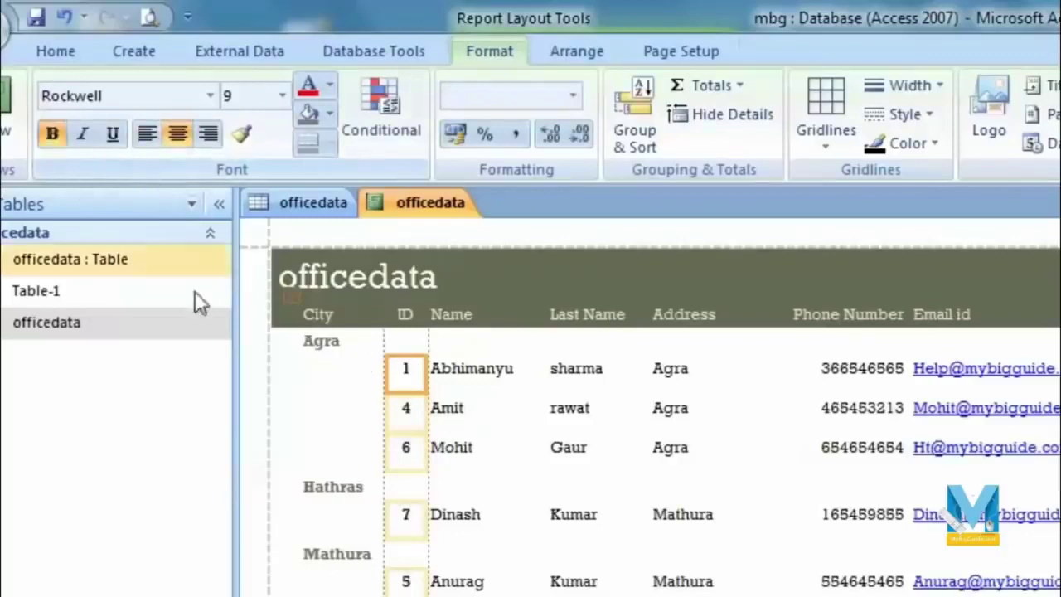
Step: Set the City group names to 20 then 11 point and widen the City column
{"action": "left_click", "coordinate": [326, 343]}
{"action": "left_click", "coordinate": [285, 97]}
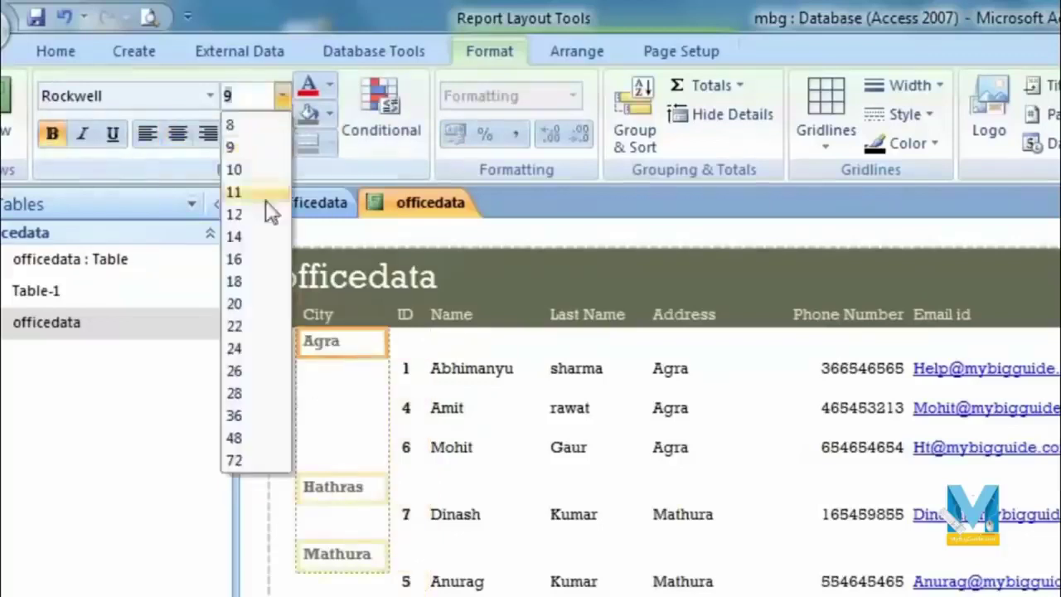
{"action": "left_click", "coordinate": [261, 300]}
{"action": "left_click", "coordinate": [282, 96]}
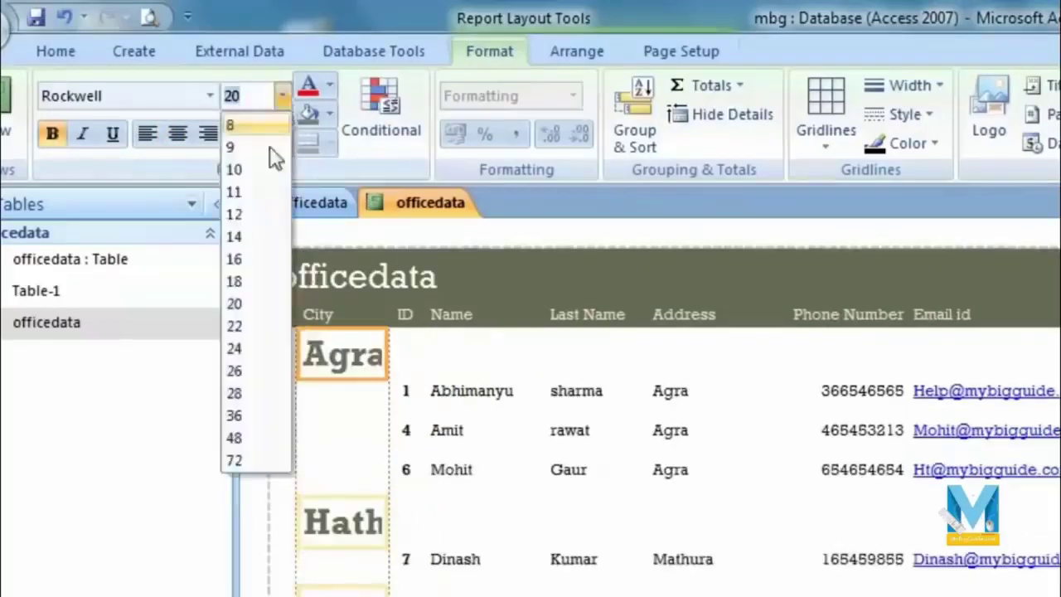
{"action": "left_click", "coordinate": [273, 157]}
{"action": "left_click_drag", "start_coordinate": [388, 341], "coordinate": [418, 341]}
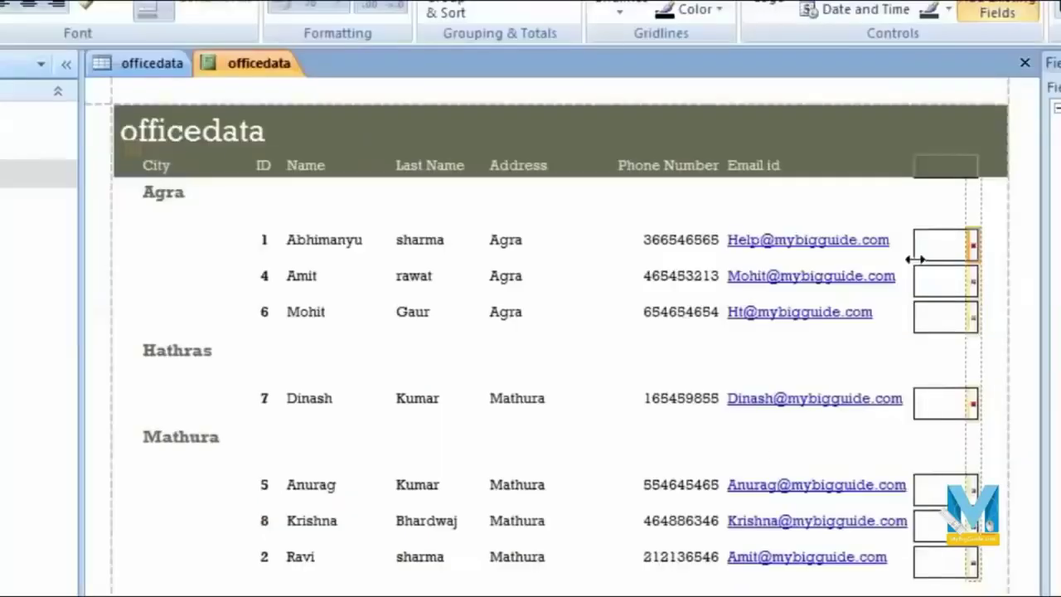
{"action": "left_click_drag", "start_coordinate": [911, 260], "coordinate": [923, 274]}
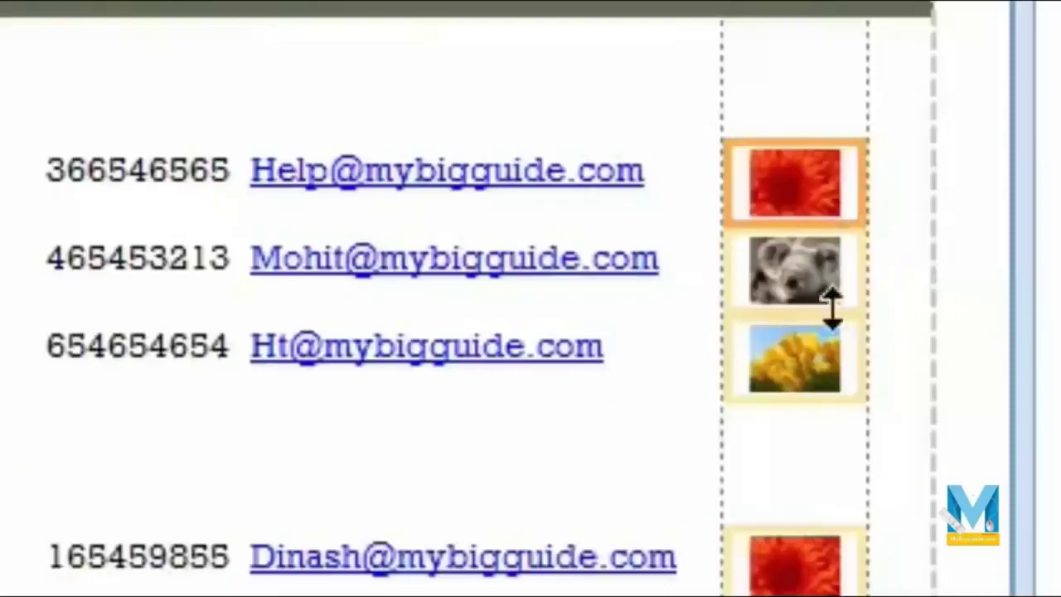
Step: Make the record rows taller and narrow the Address and Phone Number columns
{"action": "left_click_drag", "start_coordinate": [831, 218], "coordinate": [812, 315]}
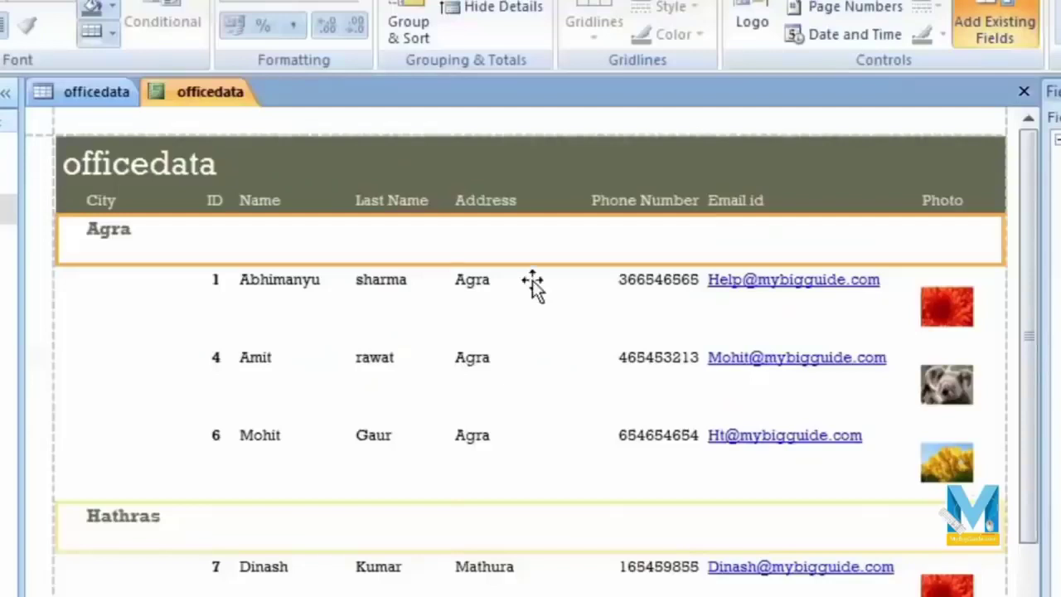
{"action": "left_click", "coordinate": [533, 285]}
{"action": "left_click_drag", "start_coordinate": [558, 292], "coordinate": [535, 290]}
{"action": "left_click", "coordinate": [573, 299]}
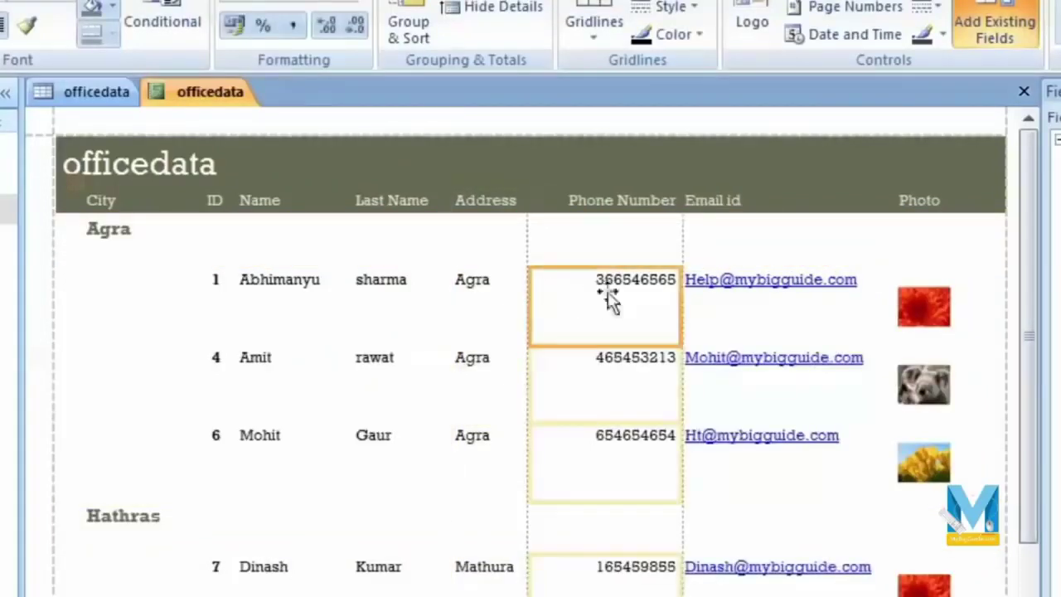
{"action": "left_click_drag", "start_coordinate": [686, 300], "coordinate": [632, 327]}
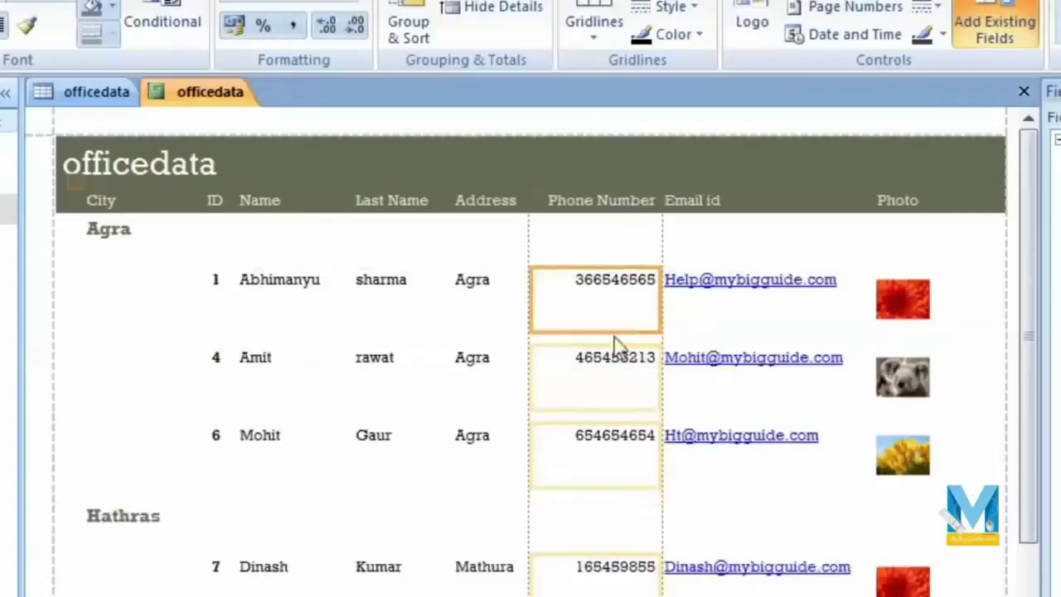
{"action": "scroll", "coordinate": [575, 426], "scroll_direction": "down", "scroll_amount": 6}
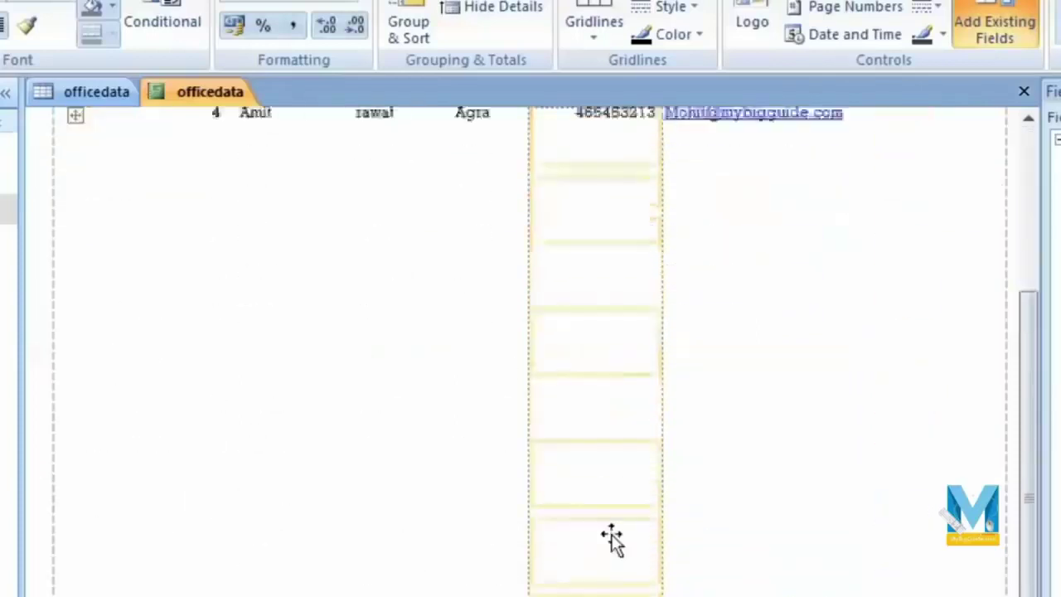
{"action": "left_click", "coordinate": [290, 570]}
{"action": "scroll", "coordinate": [290, 570], "scroll_direction": "up", "scroll_amount": 6}
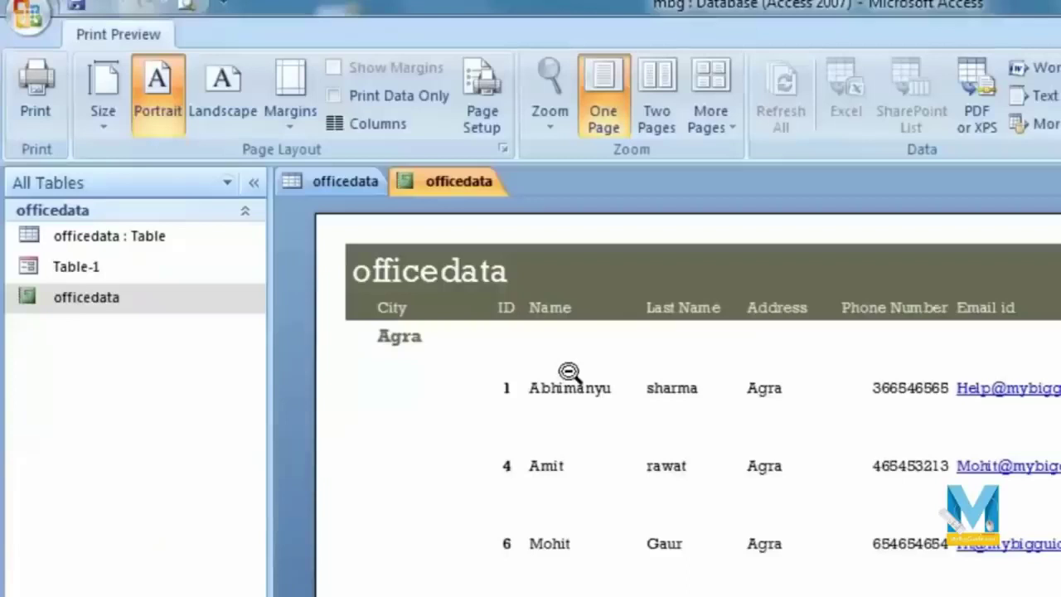
Step: Close the officedata report's print preview
{"action": "scroll", "coordinate": [688, 398], "scroll_direction": "down", "scroll_amount": 4}
{"action": "scroll", "coordinate": [688, 397], "scroll_direction": "up", "scroll_amount": 6}
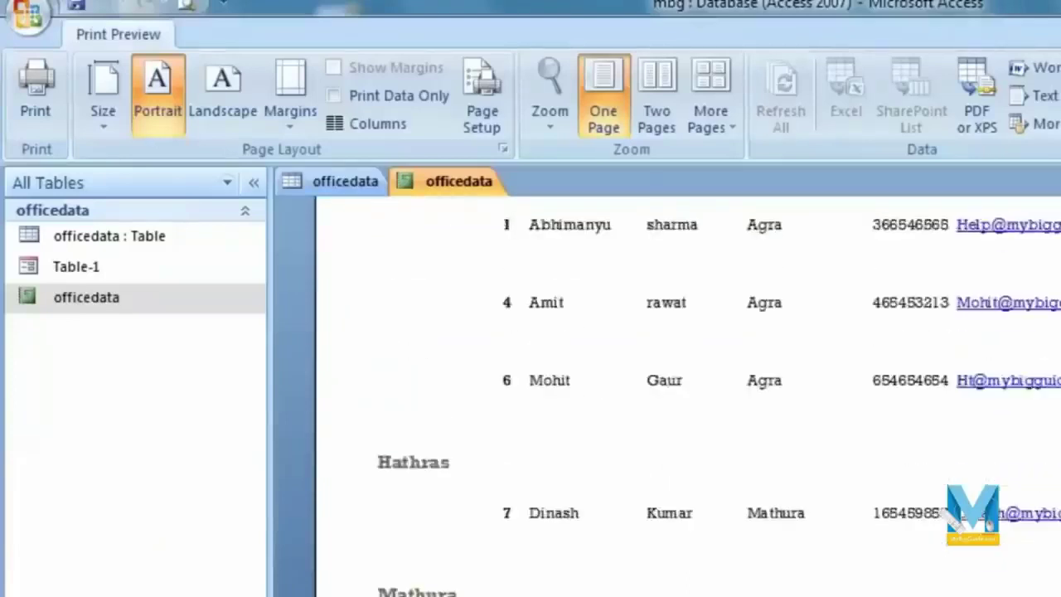
{"action": "key", "text": "Escape"}
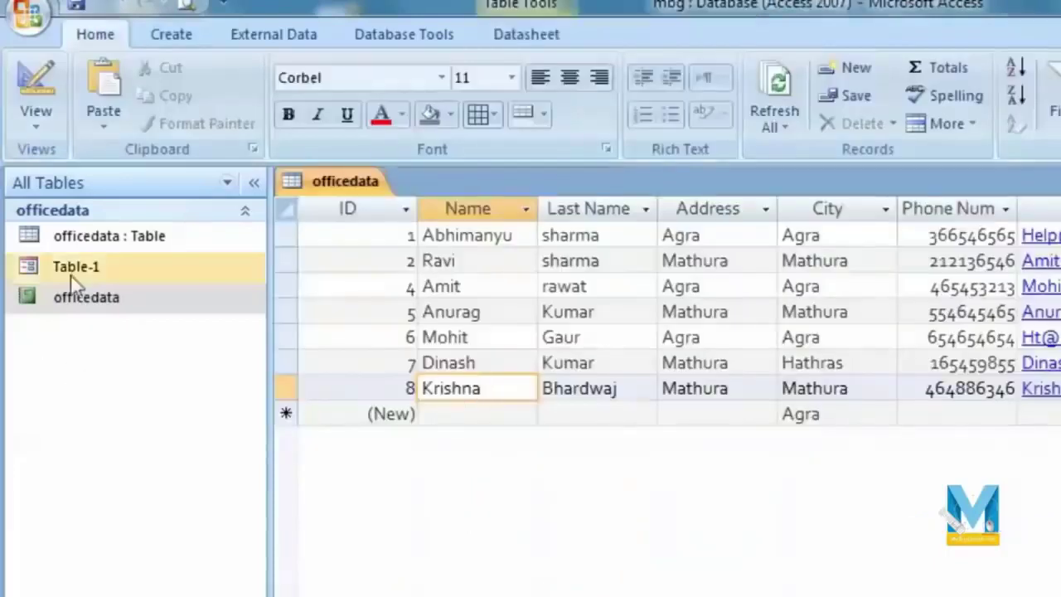
Step: Open the Table-1 form in Design View and choose the Button control
{"action": "double_click", "coordinate": [73, 282]}
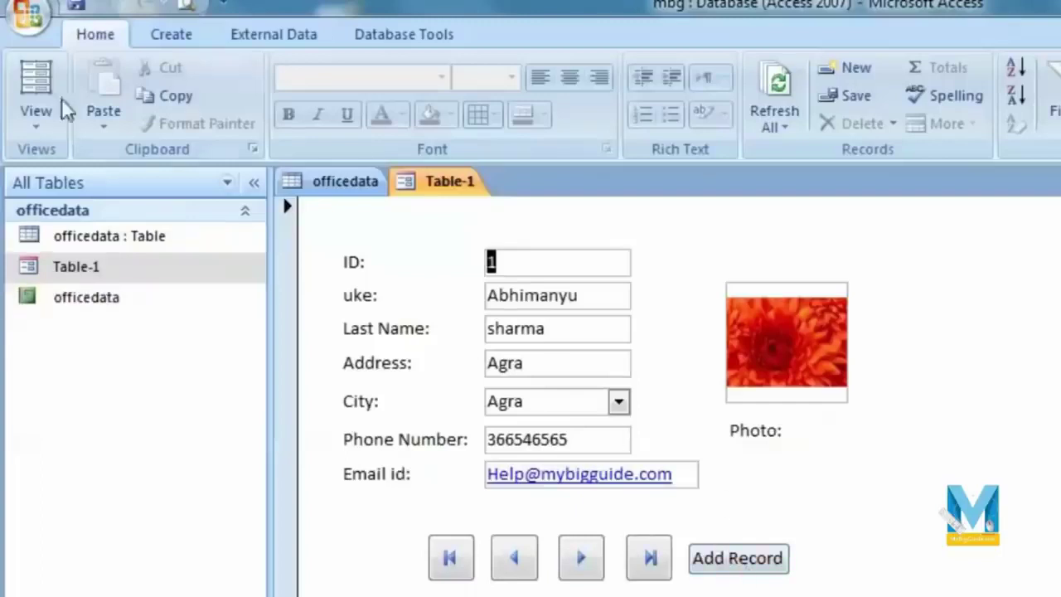
{"action": "left_click", "coordinate": [37, 111]}
{"action": "left_click", "coordinate": [100, 293]}
{"action": "left_click", "coordinate": [522, 105]}
Step: Draw a button beside Add Record that runs Report Operations > Preview Report on officedata
{"action": "left_click_drag", "start_coordinate": [401, 596], "coordinate": [506, 596]}
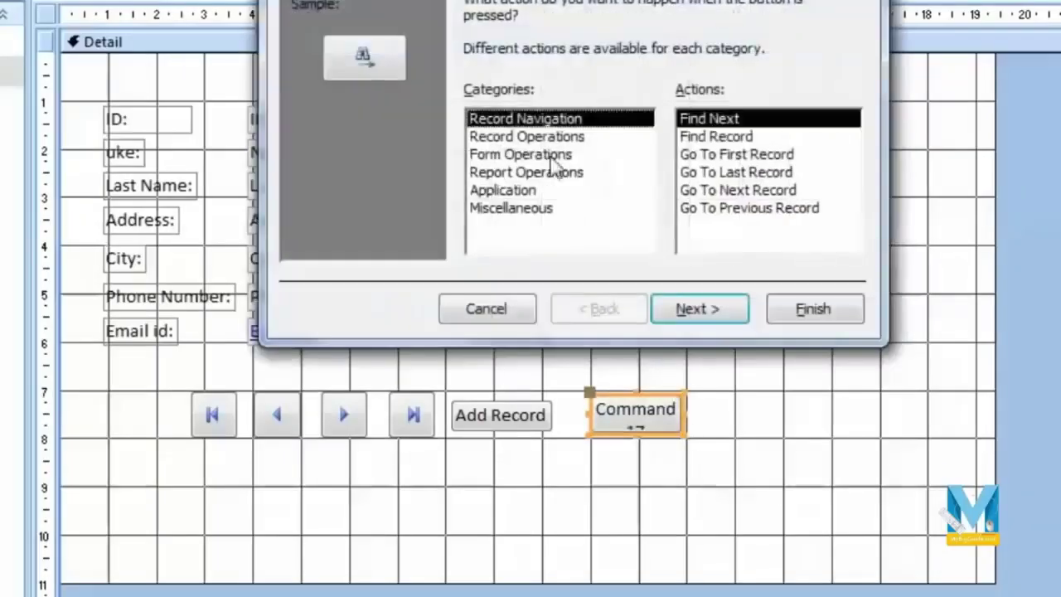
{"action": "left_click", "coordinate": [527, 172]}
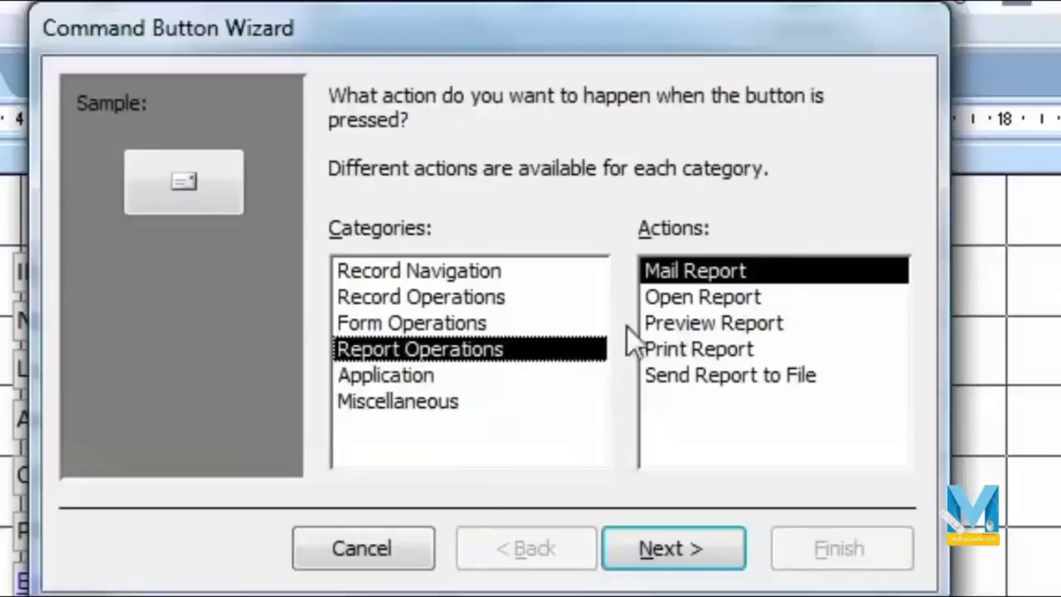
{"action": "left_click", "coordinate": [741, 352]}
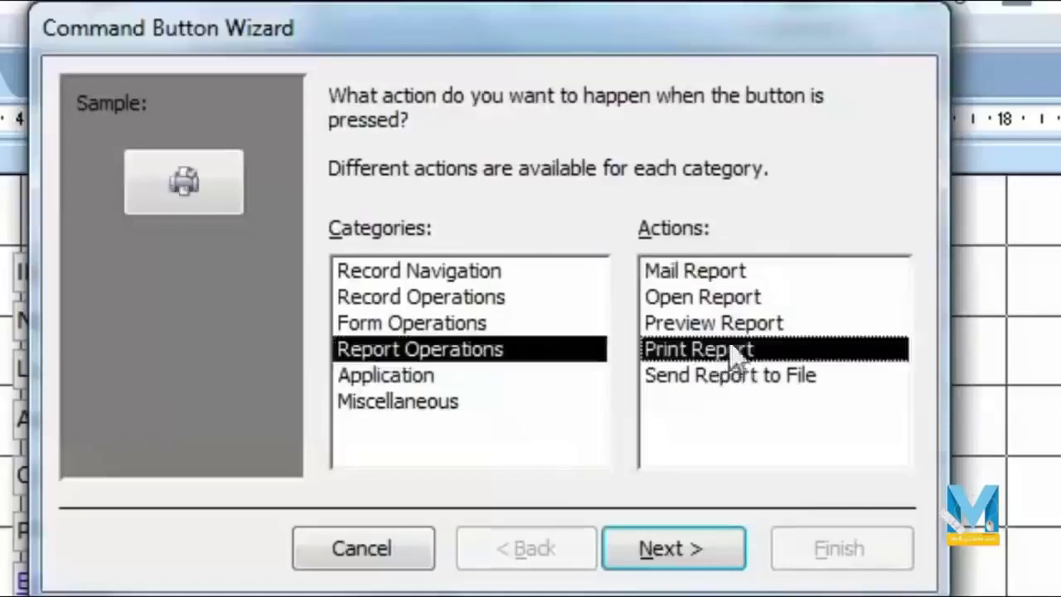
{"action": "left_click", "coordinate": [762, 325]}
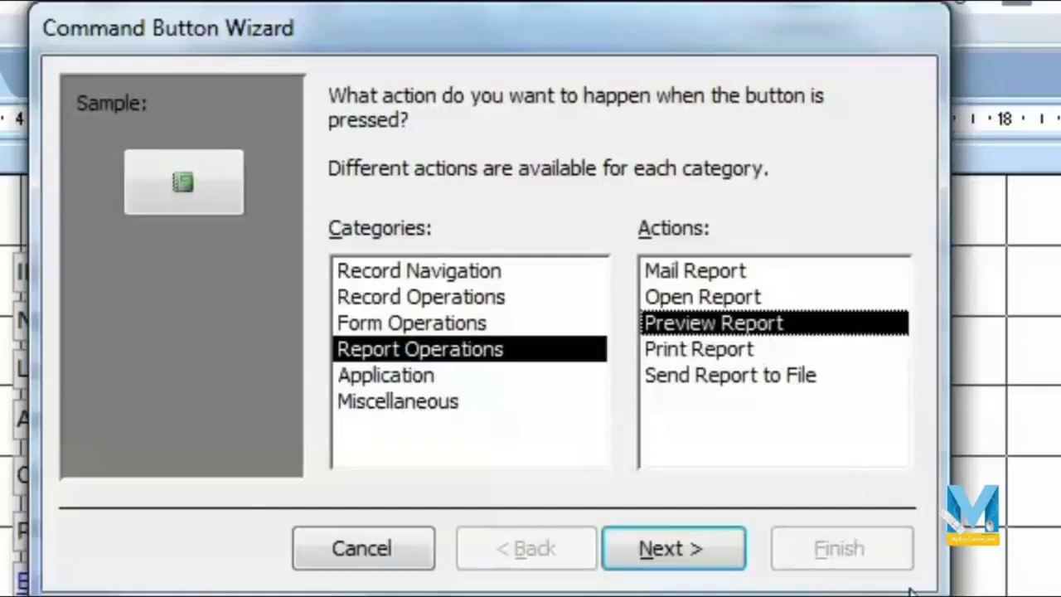
{"action": "left_click", "coordinate": [686, 547]}
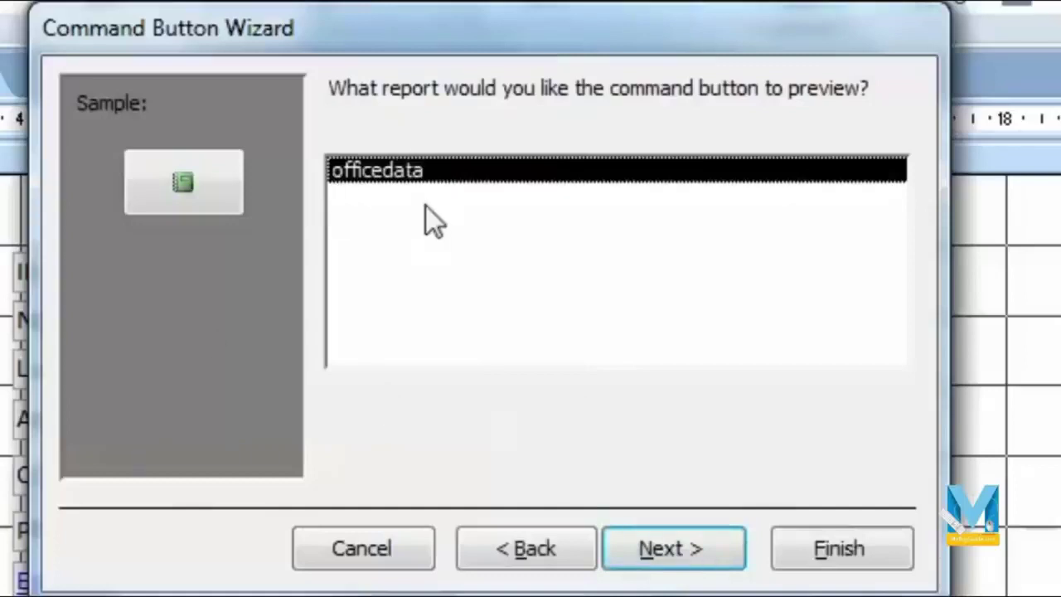
{"action": "left_click", "coordinate": [673, 560]}
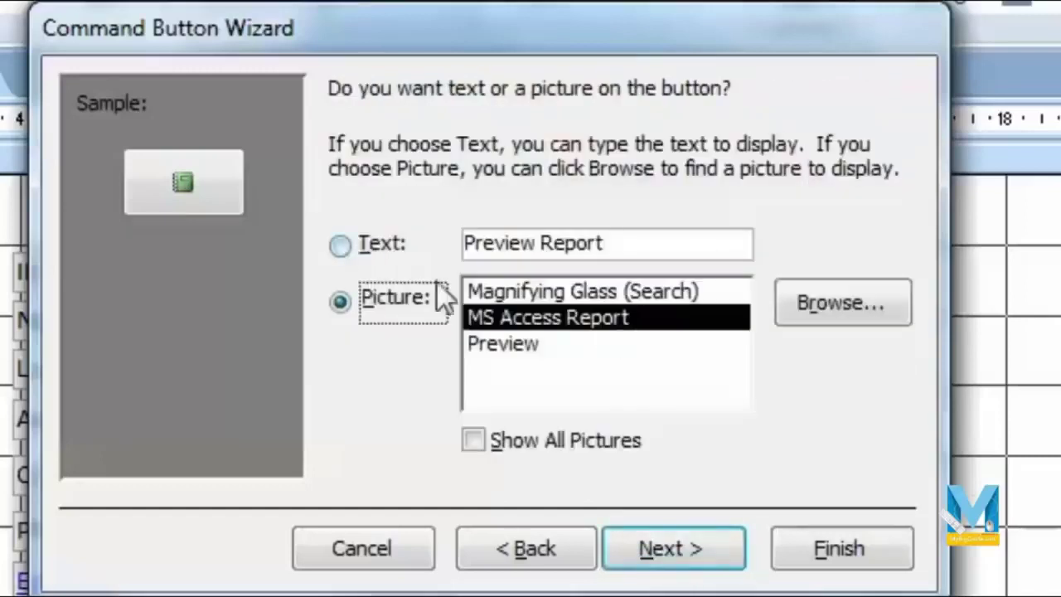
Step: Give the button the text caption 'Preview Report' and finish the wizard
{"action": "left_click", "coordinate": [573, 343]}
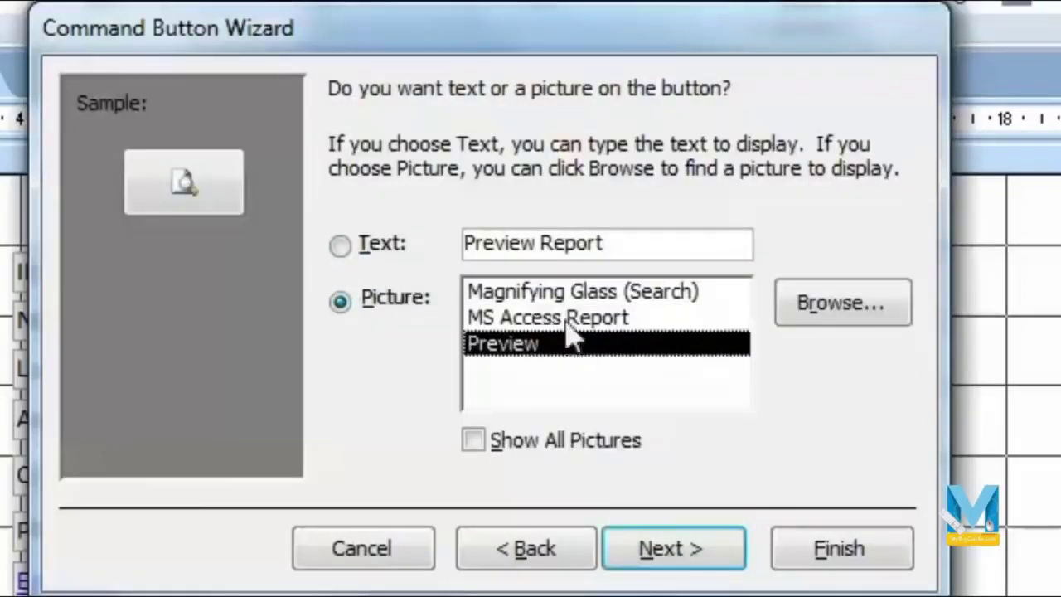
{"action": "left_click", "coordinate": [340, 247]}
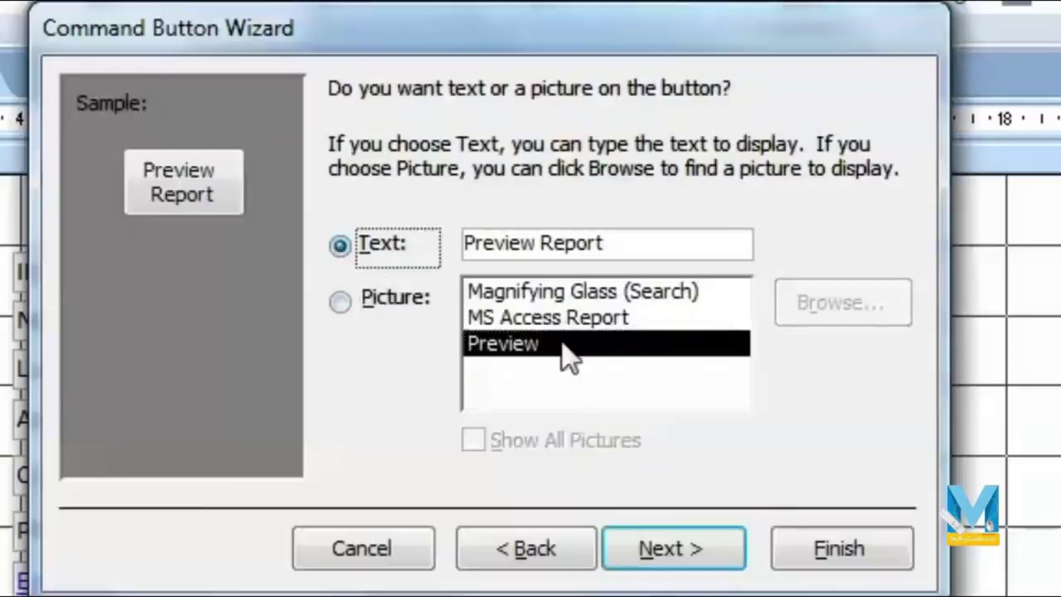
{"action": "left_click", "coordinate": [580, 294]}
{"action": "left_click", "coordinate": [353, 251]}
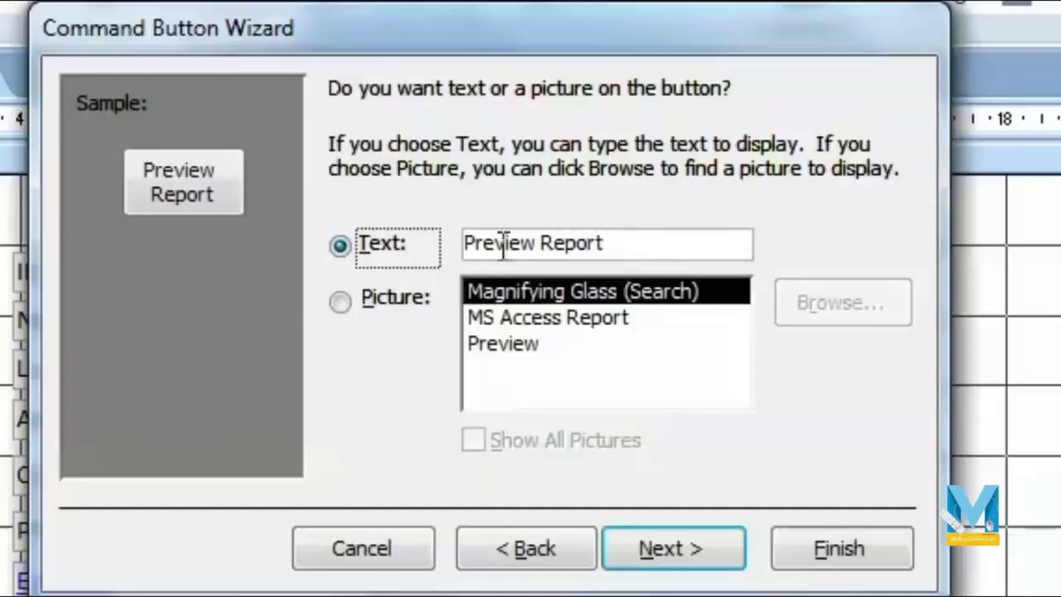
{"action": "left_click", "coordinate": [682, 560]}
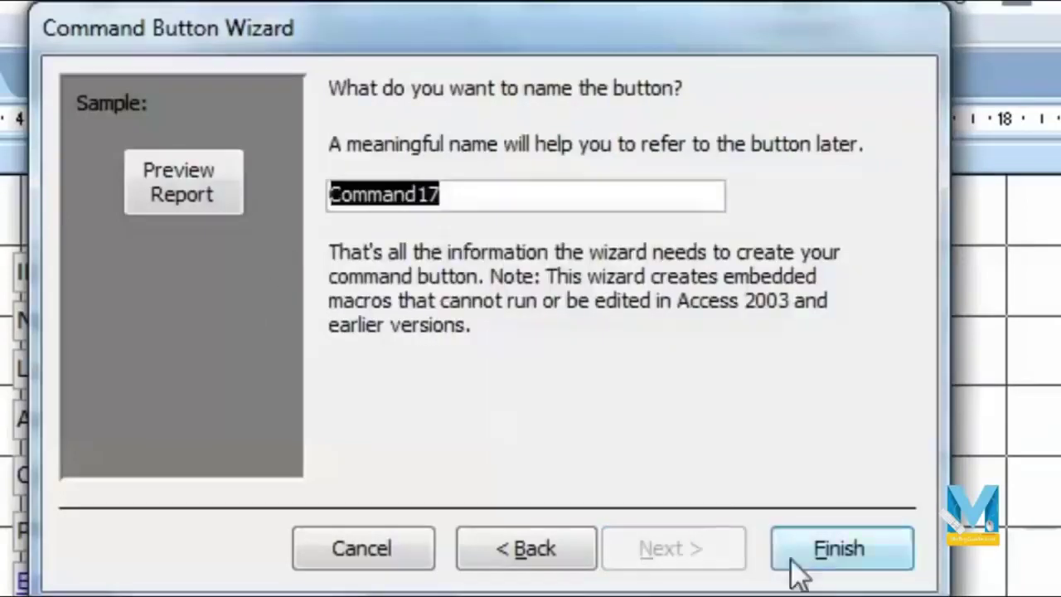
{"action": "left_click", "coordinate": [790, 558]}
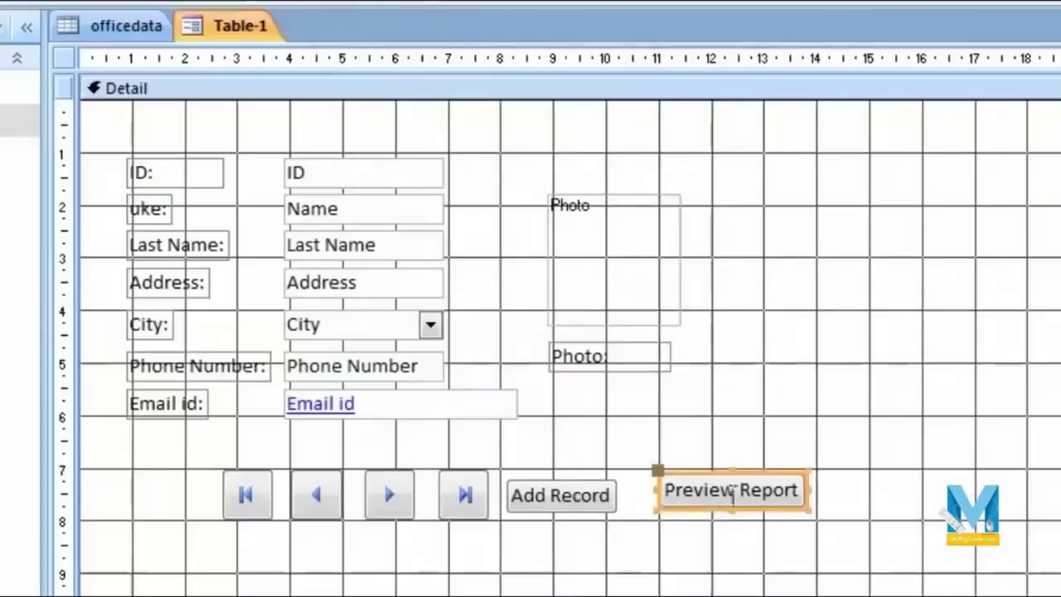
Step: Move the new button slightly left and change its caption from 'Preview Report' to 'Print Report'
{"action": "left_click_drag", "start_coordinate": [769, 469], "coordinate": [750, 481]}
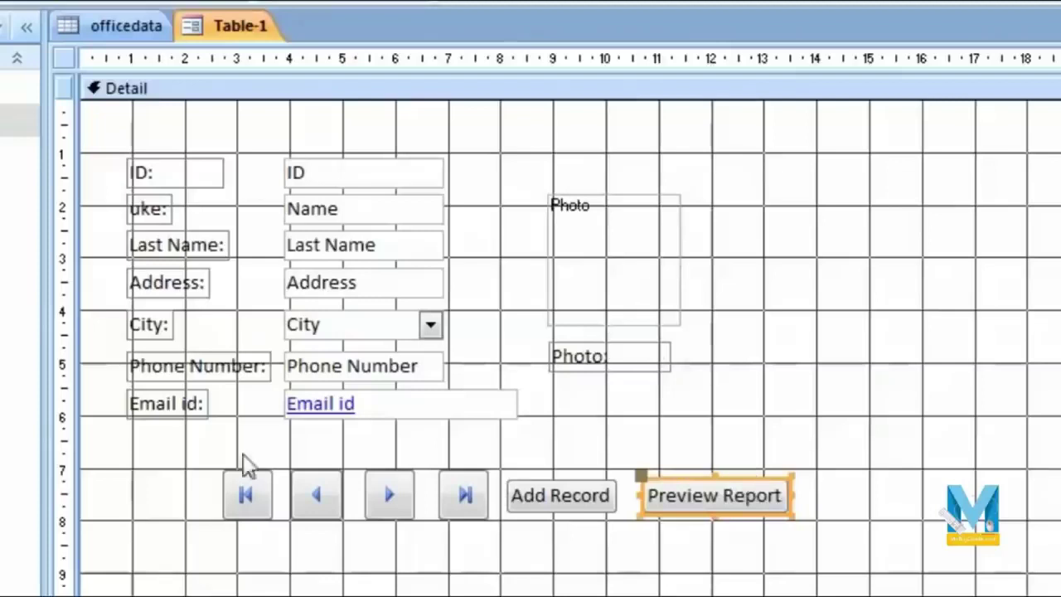
{"action": "left_click", "coordinate": [722, 494]}
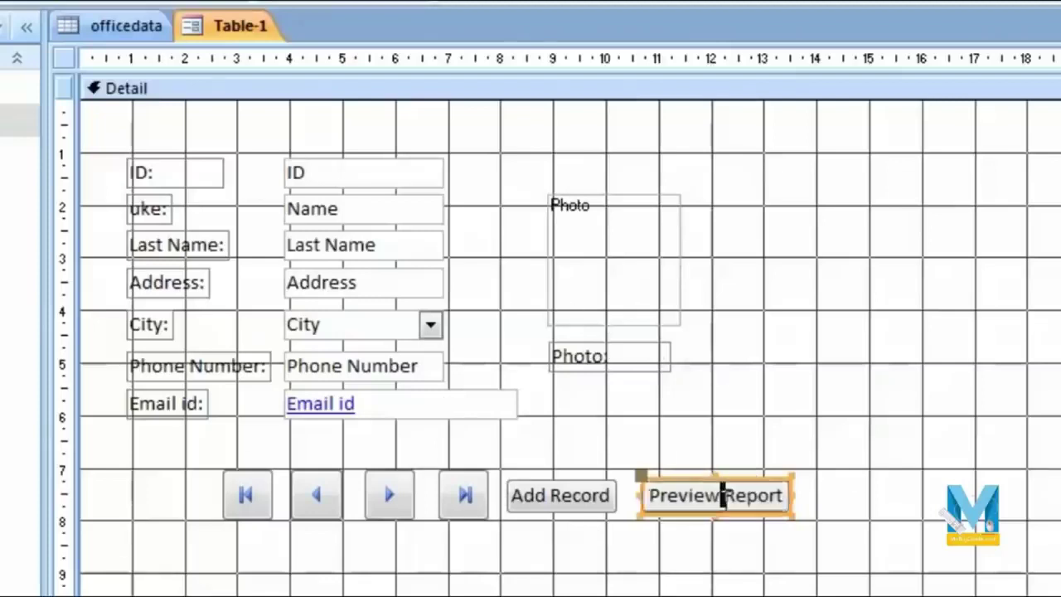
{"action": "double_click", "coordinate": [697, 496]}
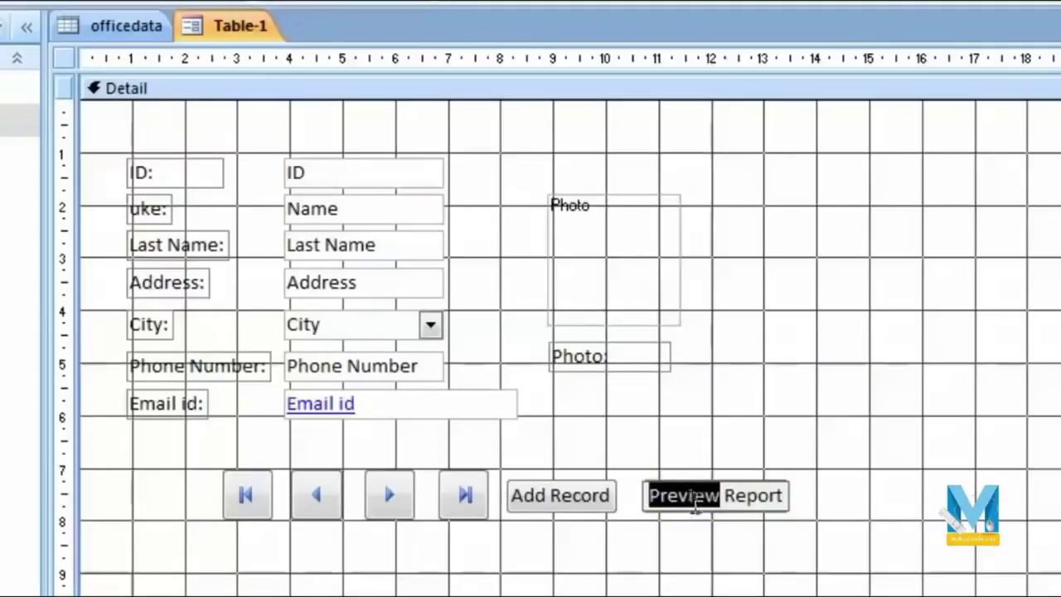
{"action": "type", "text": "Print"}
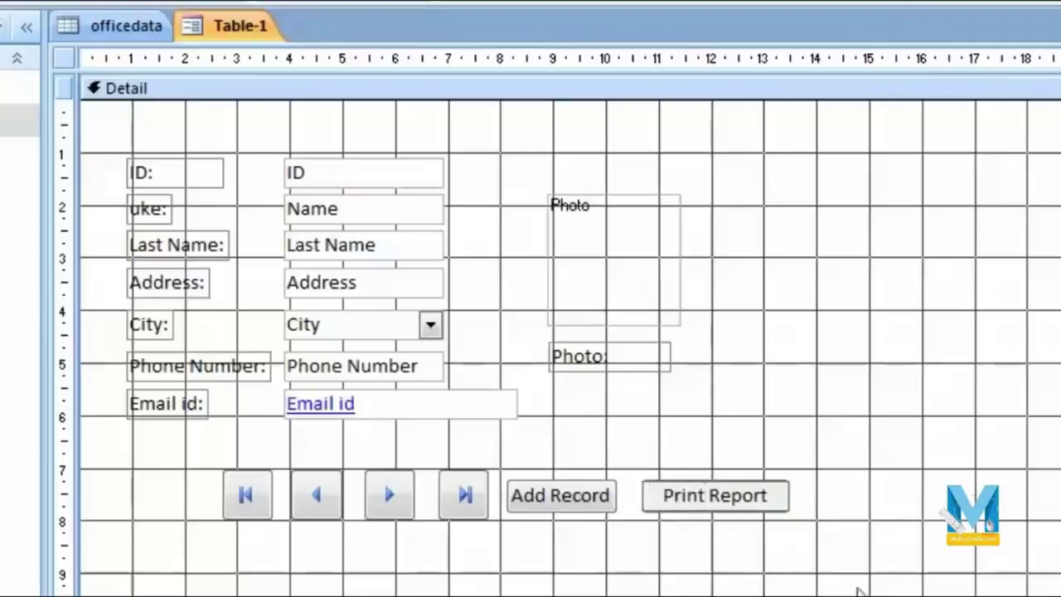
{"action": "left_click", "coordinate": [753, 521]}
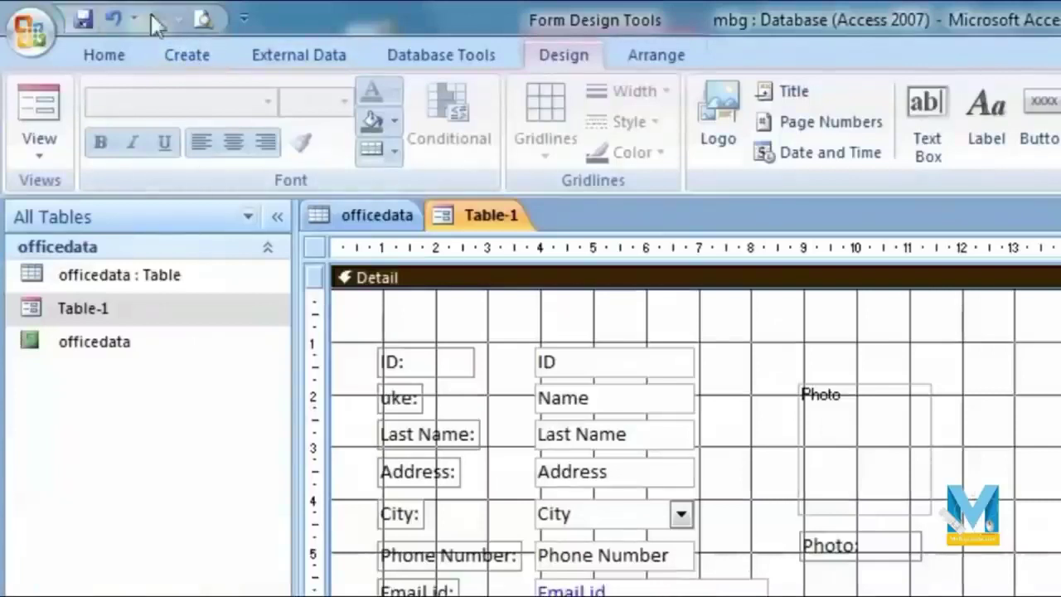
Step: Switch to Form View and run Print Report, zooming the officedata preview to full size
{"action": "left_click", "coordinate": [30, 147]}
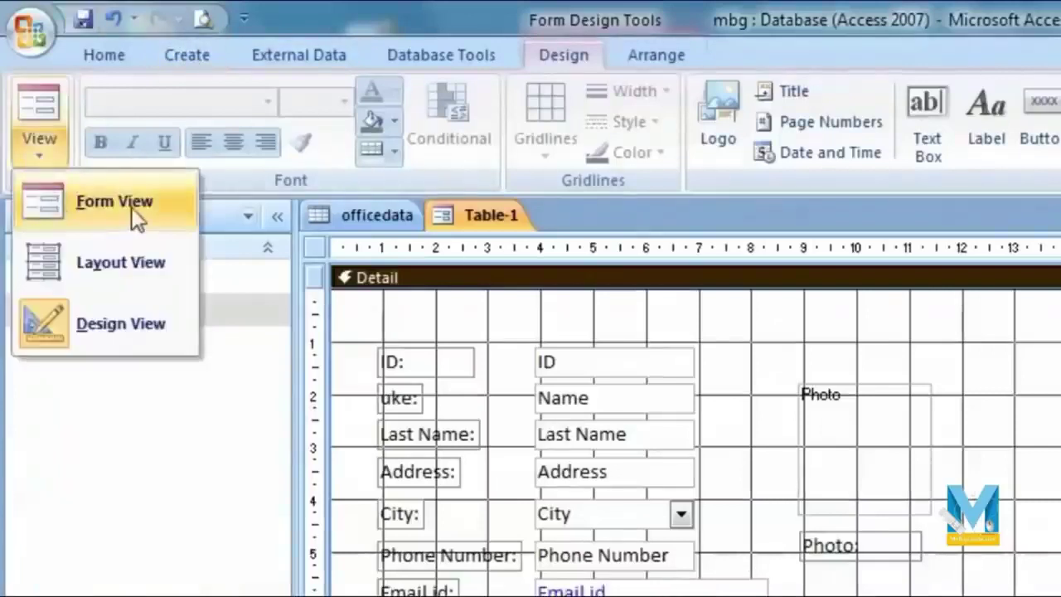
{"action": "left_click", "coordinate": [131, 207]}
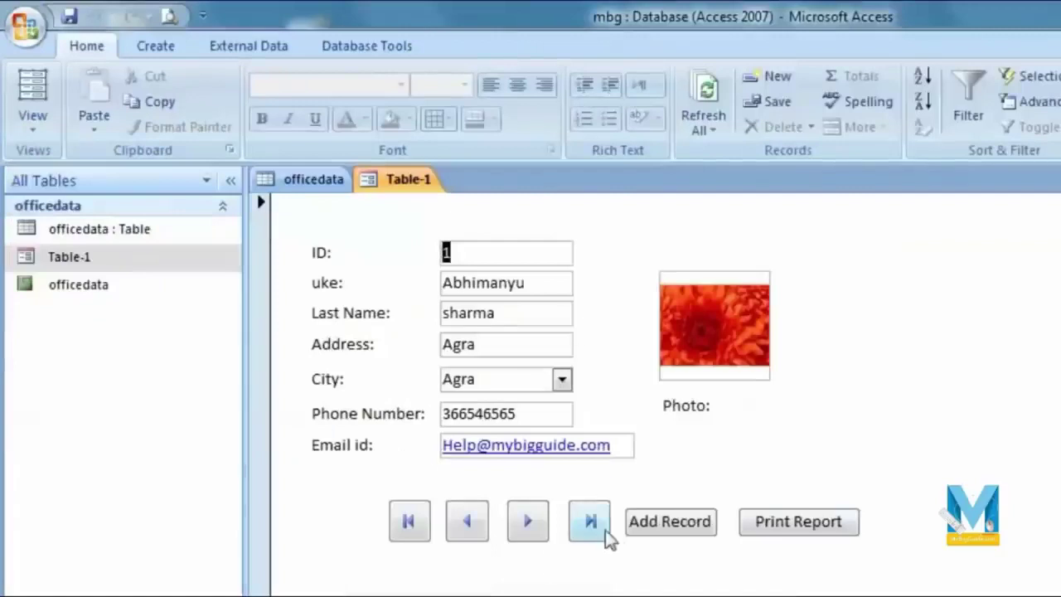
{"action": "left_click", "coordinate": [797, 530]}
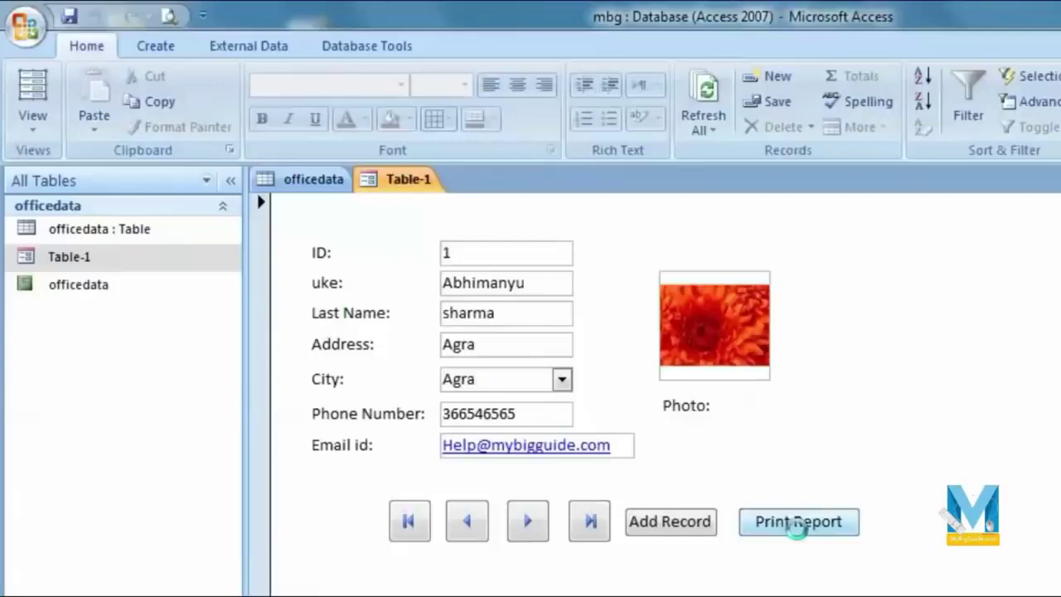
{"action": "left_click", "coordinate": [872, 264]}
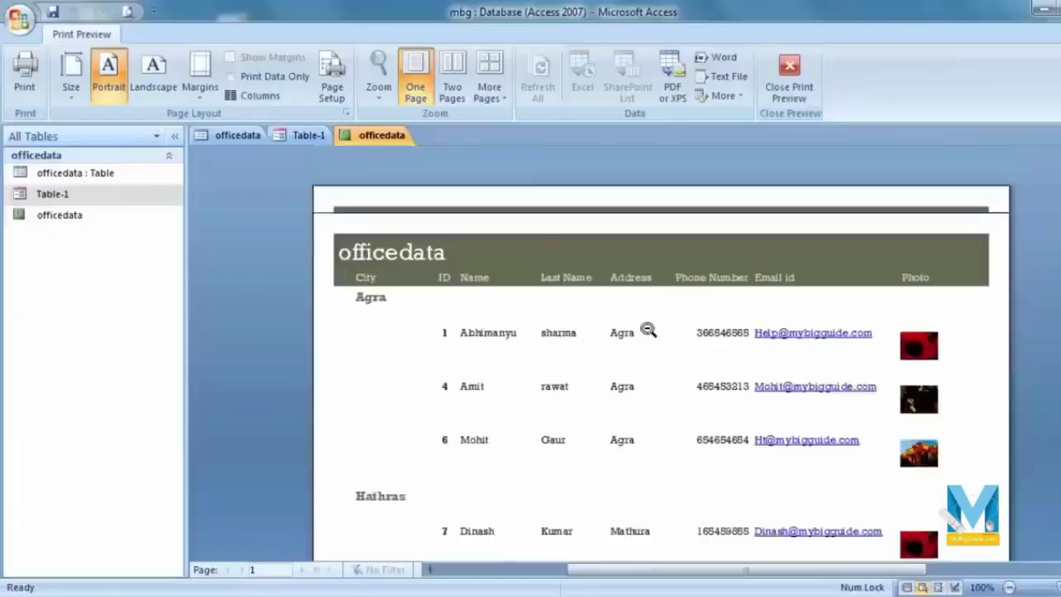
{"action": "scroll", "coordinate": [856, 449], "scroll_direction": "down", "scroll_amount": 1}
{"action": "scroll", "coordinate": [856, 449], "scroll_direction": "up", "scroll_amount": 1}
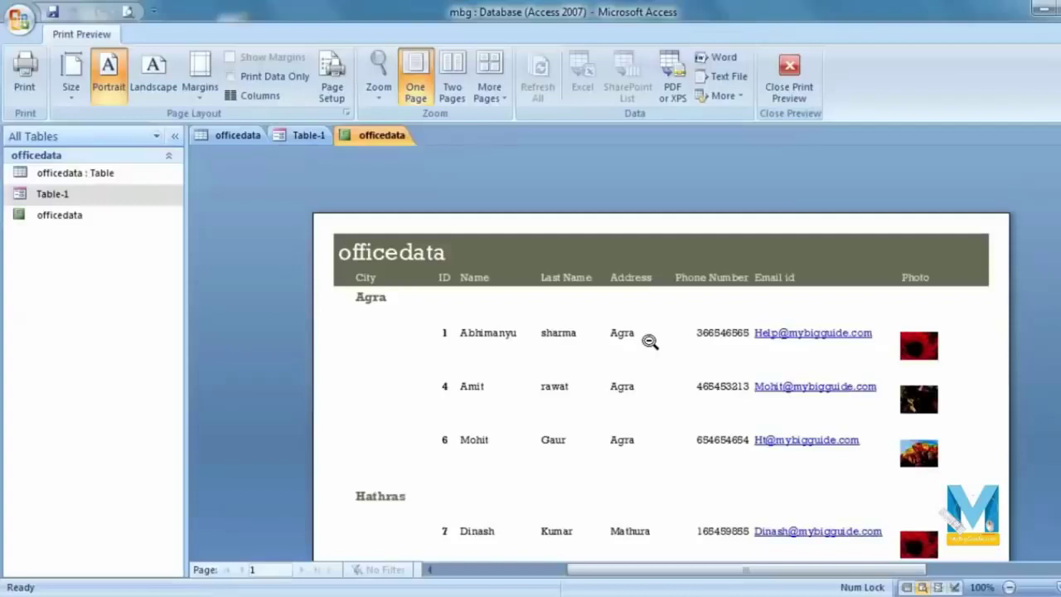
Step: Check the Print dialog's printer and page-range options, cancel, and close the preview
{"action": "key", "text": "ctrl+p"}
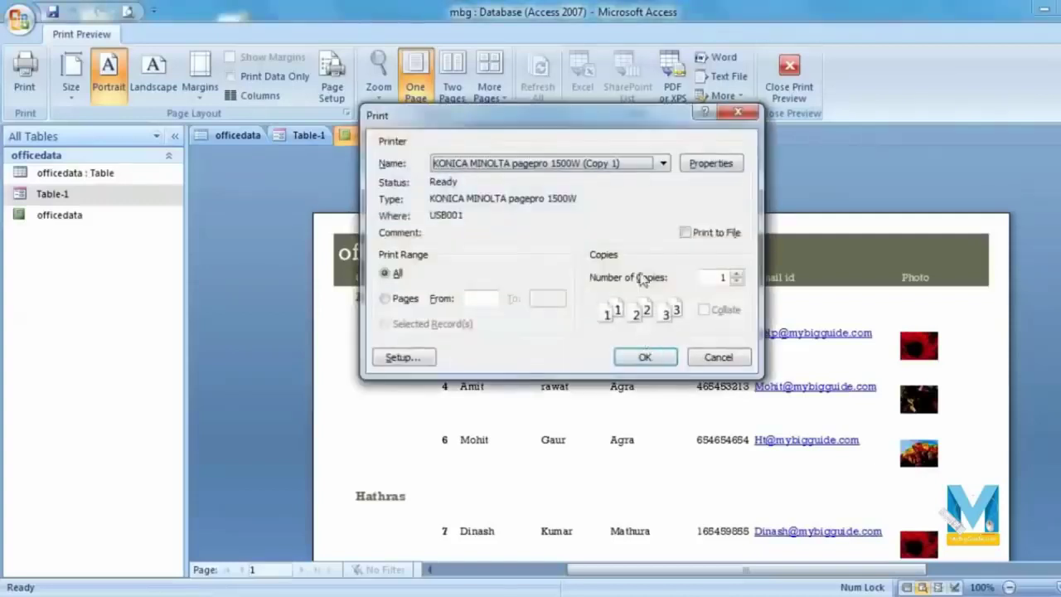
{"action": "left_click", "coordinate": [566, 174]}
{"action": "left_click", "coordinate": [505, 196]}
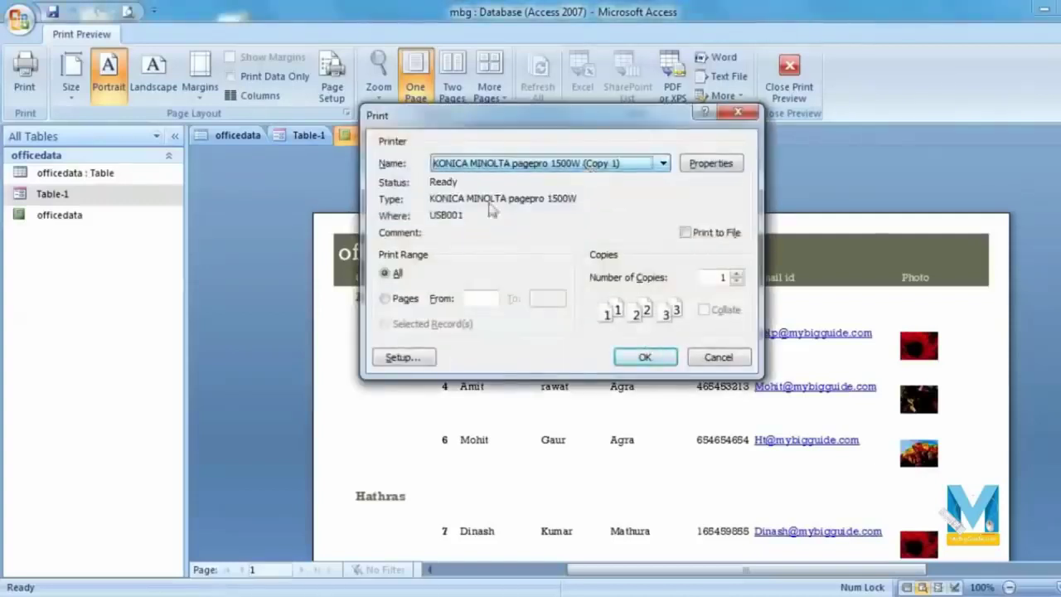
{"action": "left_click", "coordinate": [406, 304]}
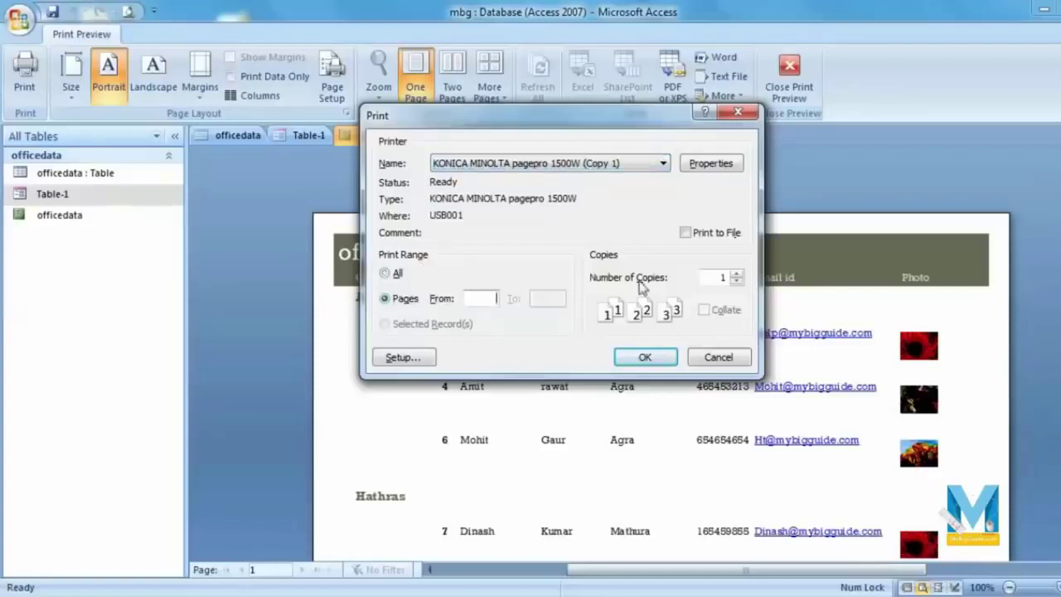
{"action": "left_click", "coordinate": [396, 275]}
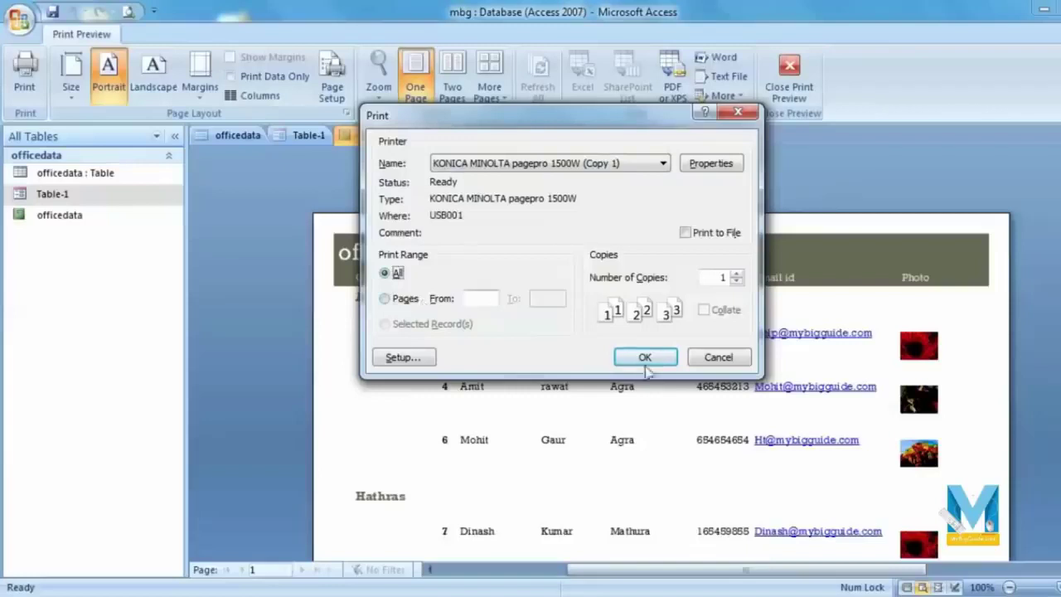
{"action": "left_click", "coordinate": [715, 362]}
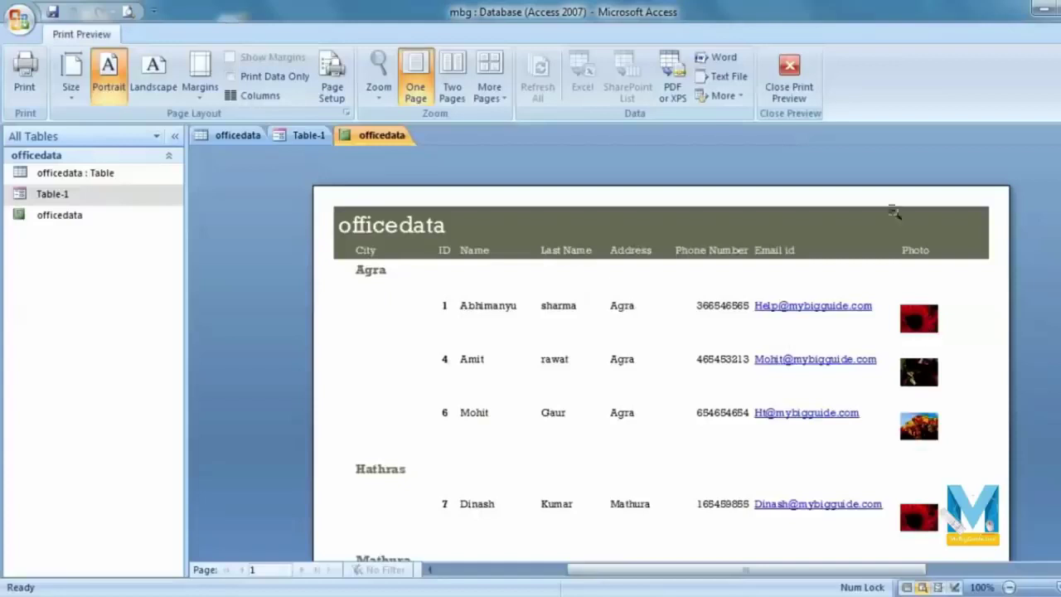
{"action": "left_click", "coordinate": [789, 76]}
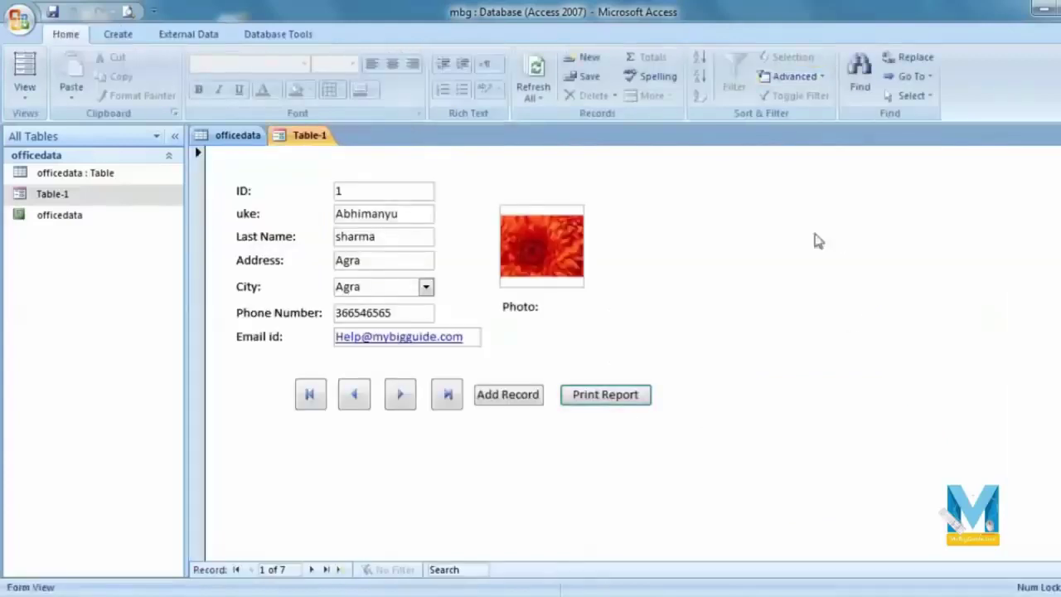
Step: Switch among the officedata table, officedata report and Table-1 form, ending on the Table-1 form
{"action": "double_click", "coordinate": [108, 181]}
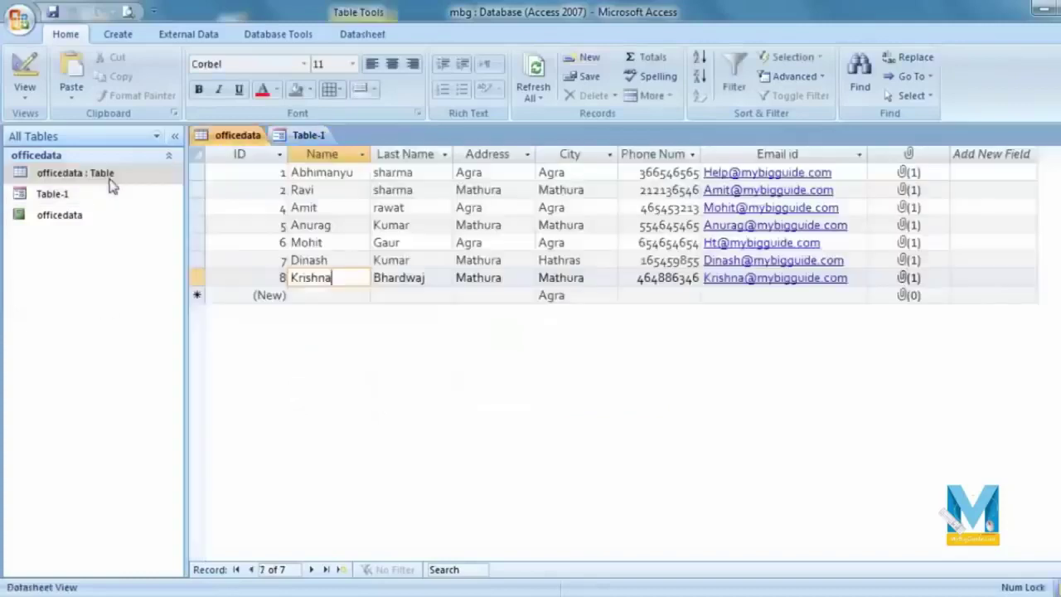
{"action": "double_click", "coordinate": [66, 196]}
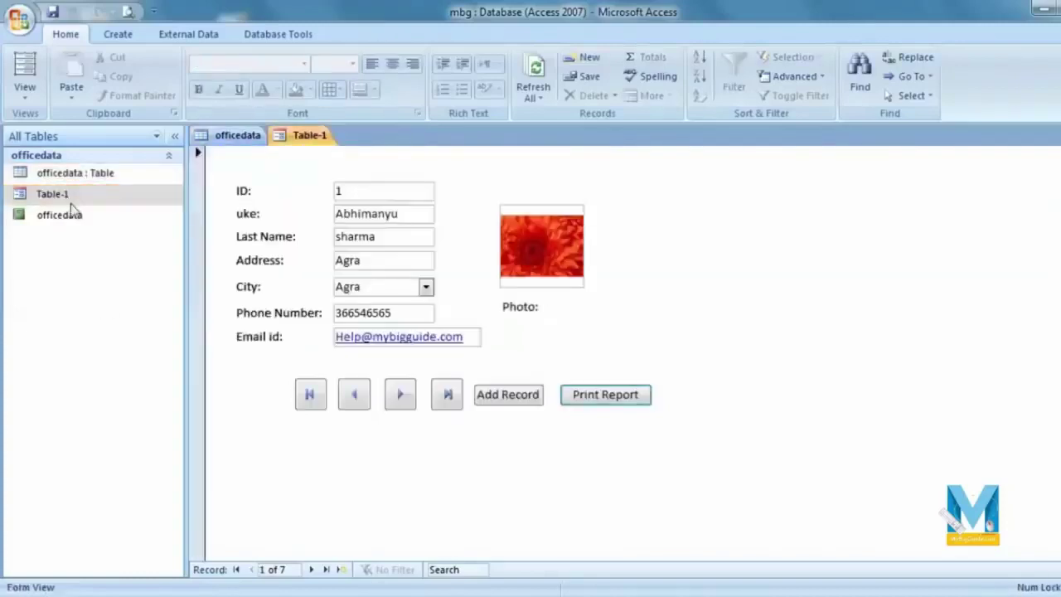
{"action": "left_click", "coordinate": [79, 222]}
{"action": "double_click", "coordinate": [82, 226]}
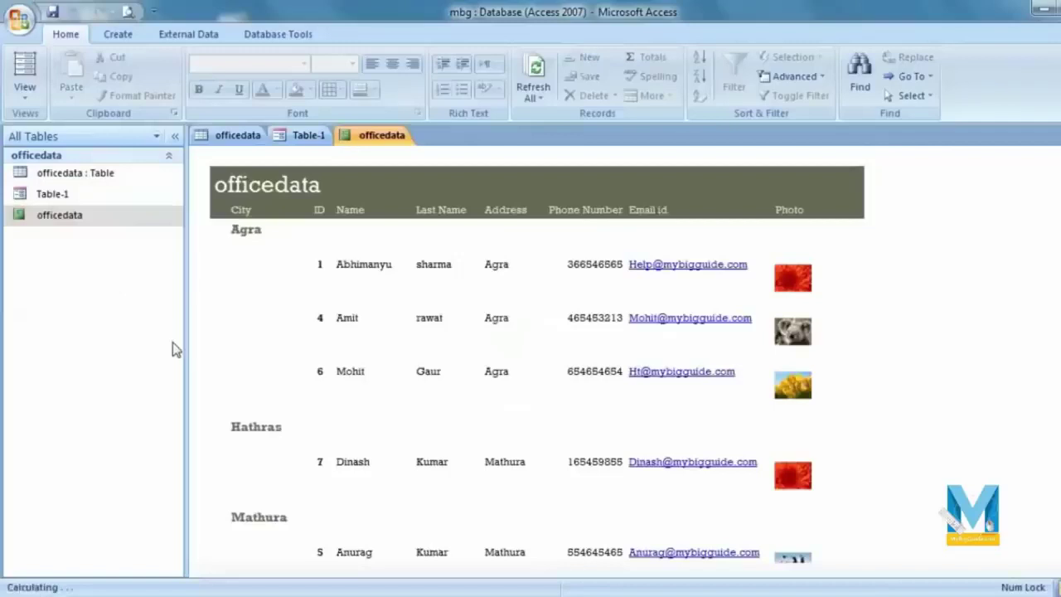
{"action": "double_click", "coordinate": [97, 198]}
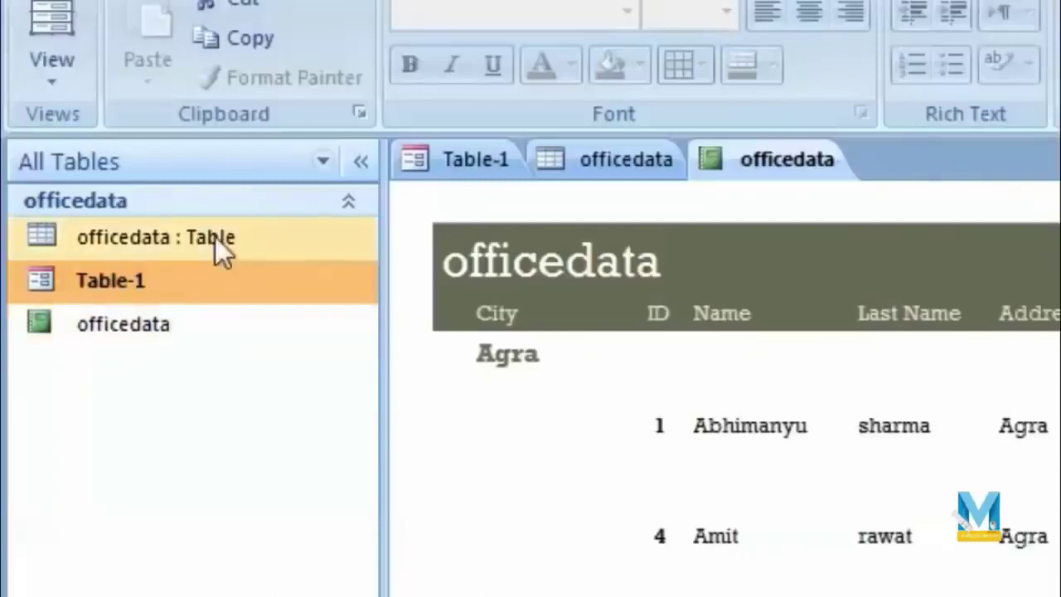
{"action": "left_click", "coordinate": [217, 249]}
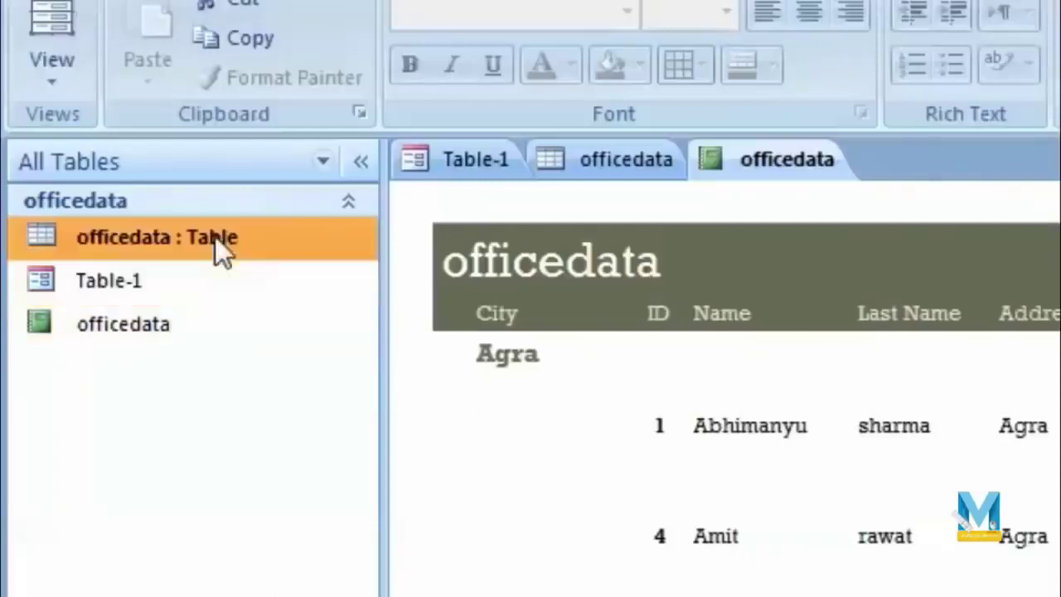
{"action": "left_click", "coordinate": [210, 332]}
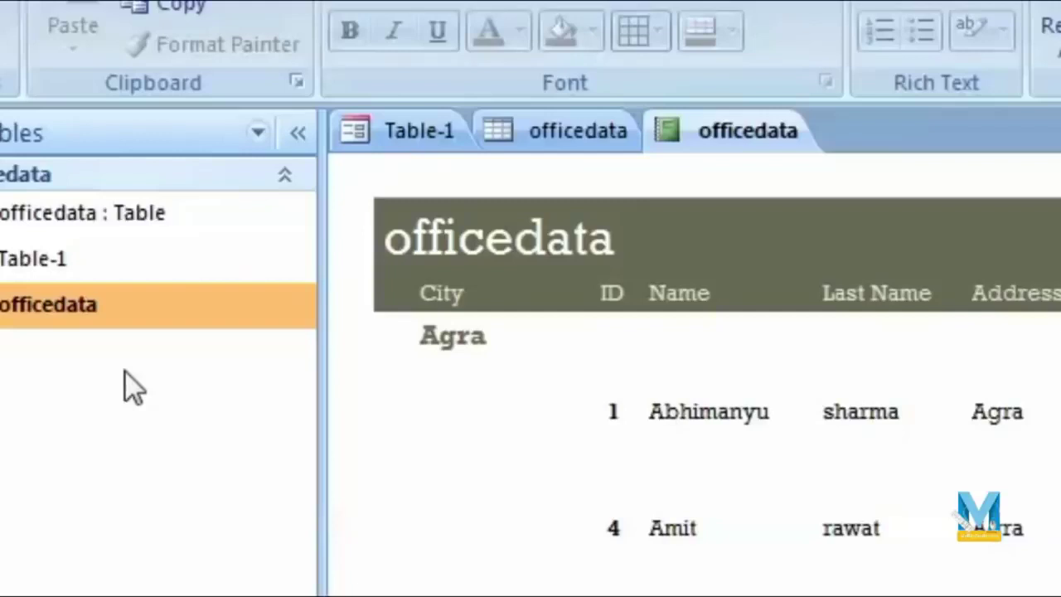
{"action": "double_click", "coordinate": [33, 259]}
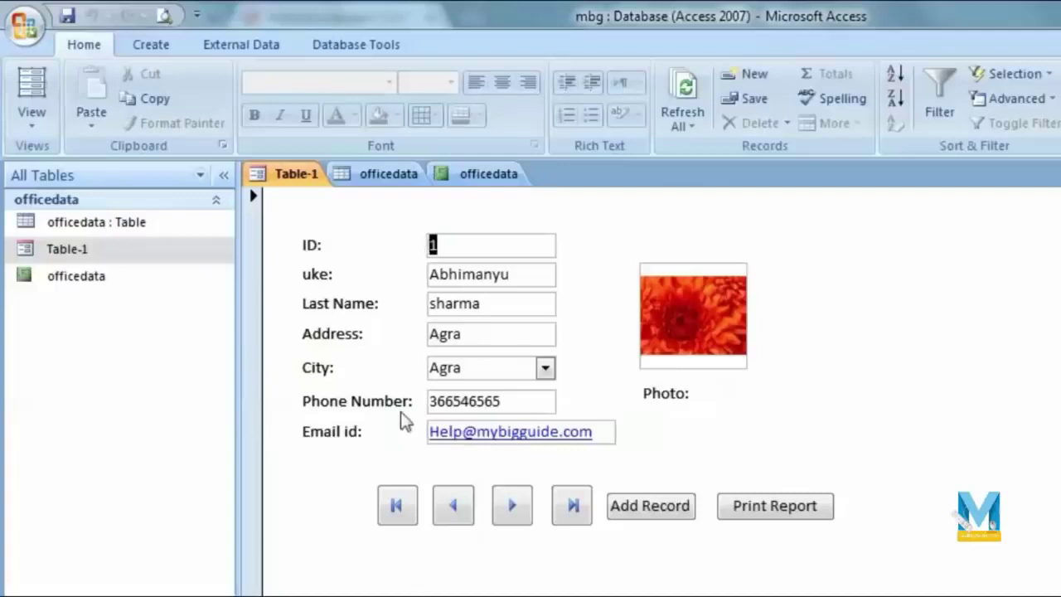
Step: Open the New Query dialog using Query Wizard on the Create tab
{"action": "left_click", "coordinate": [152, 48]}
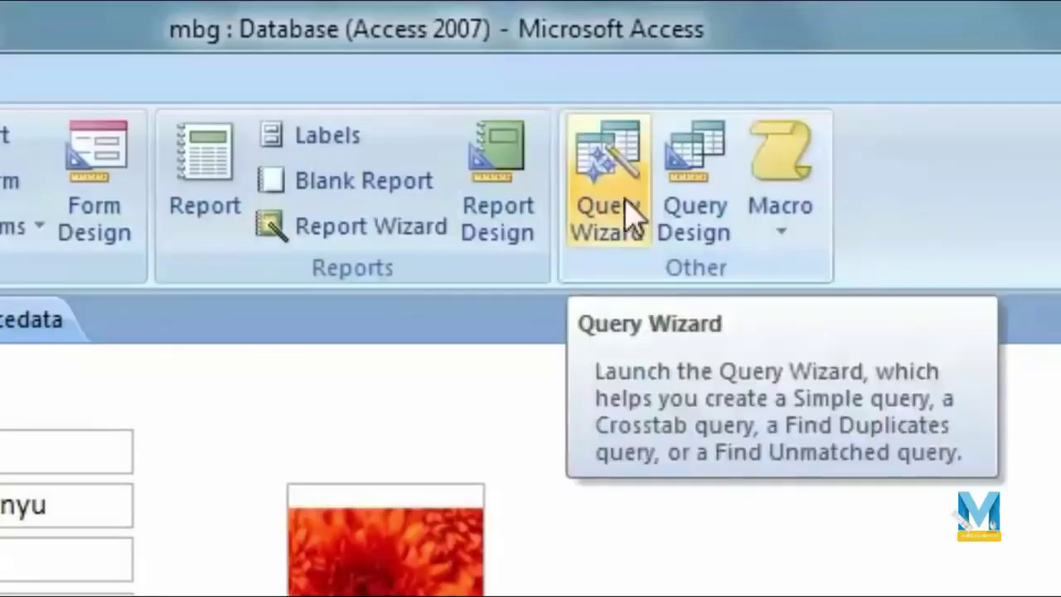
{"action": "left_click", "coordinate": [614, 187]}
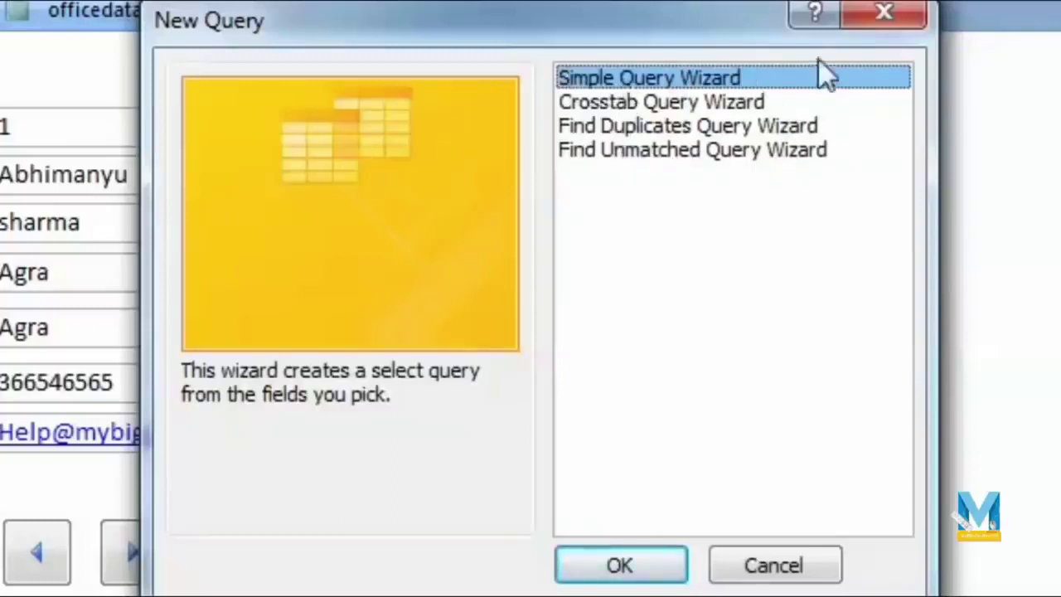
Step: Start the Simple Query Wizard with the officedata table as its source
{"action": "left_click", "coordinate": [628, 562]}
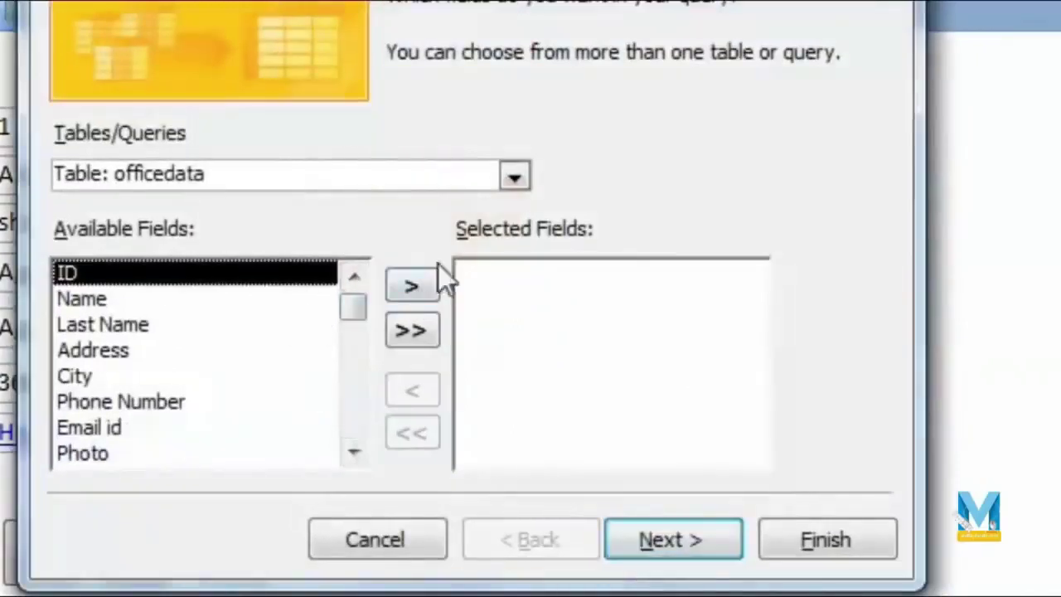
{"action": "left_click", "coordinate": [515, 176]}
{"action": "left_click", "coordinate": [525, 177]}
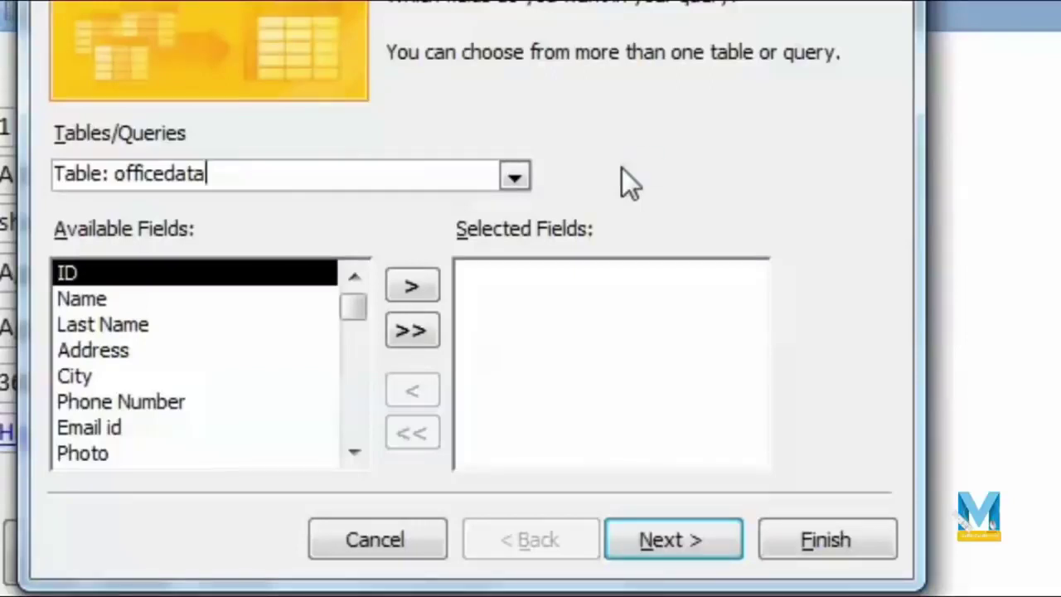
{"action": "left_click", "coordinate": [515, 179]}
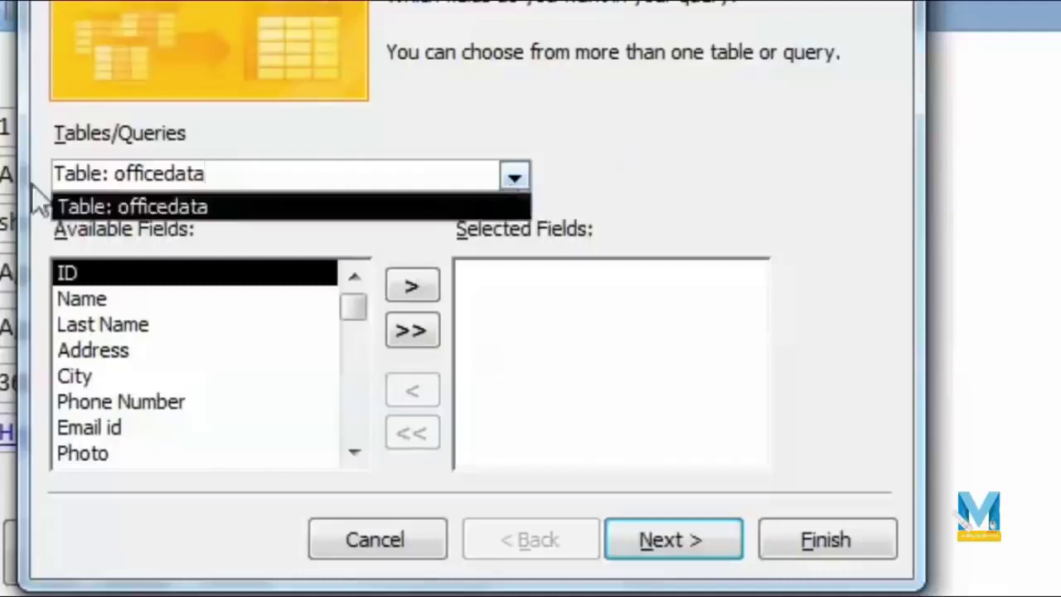
{"action": "left_click", "coordinate": [513, 177]}
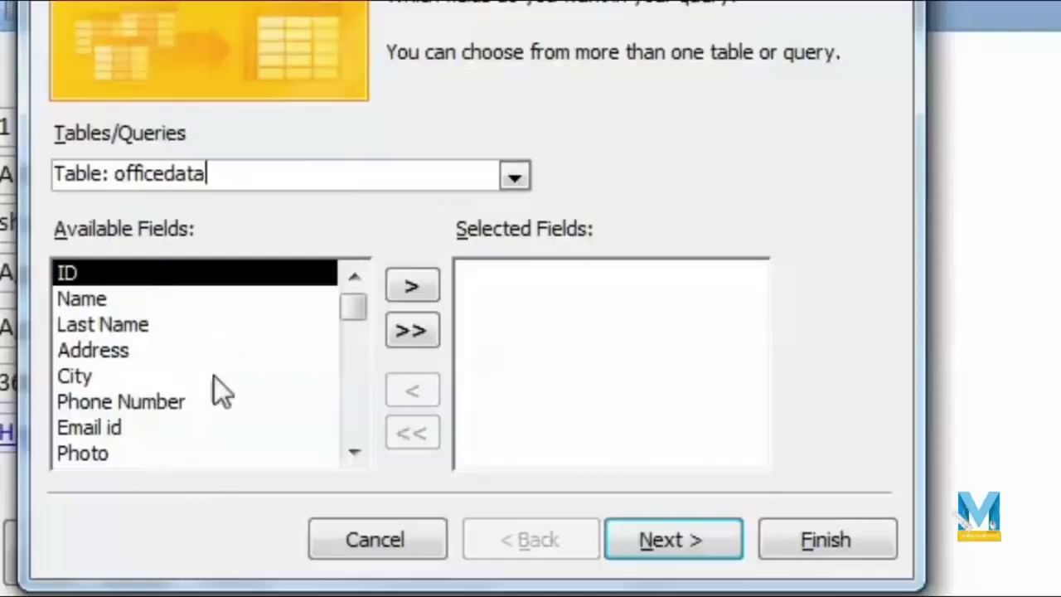
Step: Add ID, Name, Last Name, Address, City, Phone Number and Email id to the query
{"action": "left_click", "coordinate": [142, 297]}
{"action": "left_click", "coordinate": [142, 275]}
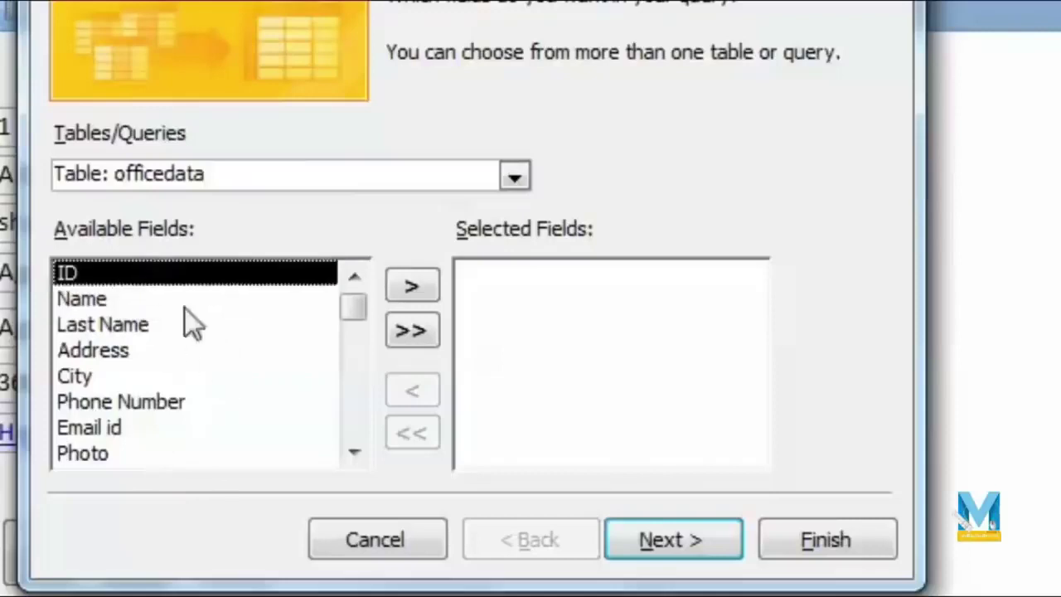
{"action": "left_click", "coordinate": [404, 281]}
{"action": "left_click", "coordinate": [404, 281]}
{"action": "left_click", "coordinate": [402, 279]}
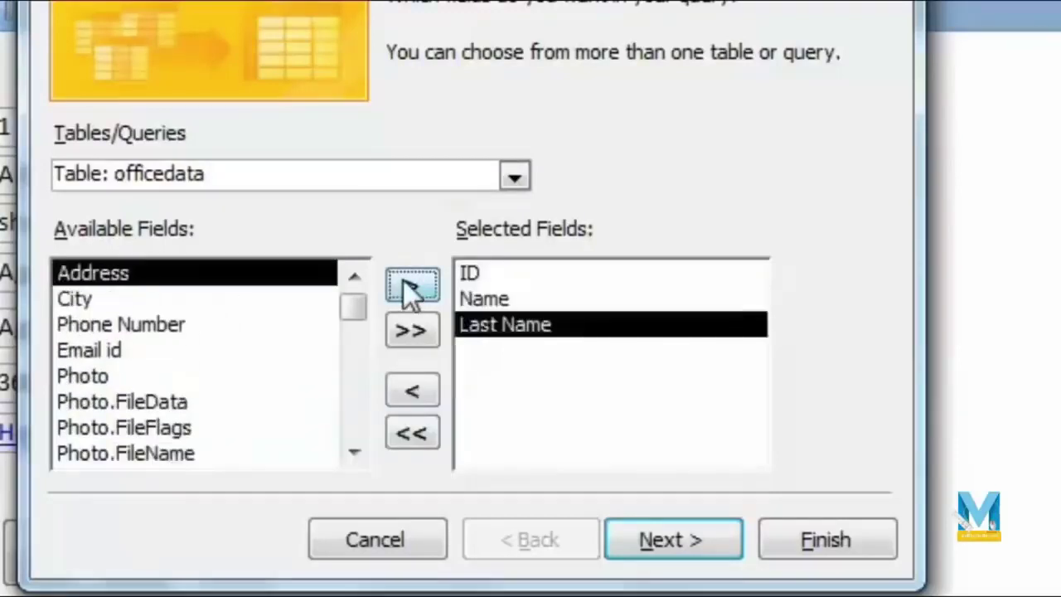
{"action": "left_click", "coordinate": [403, 280]}
{"action": "left_click", "coordinate": [403, 280]}
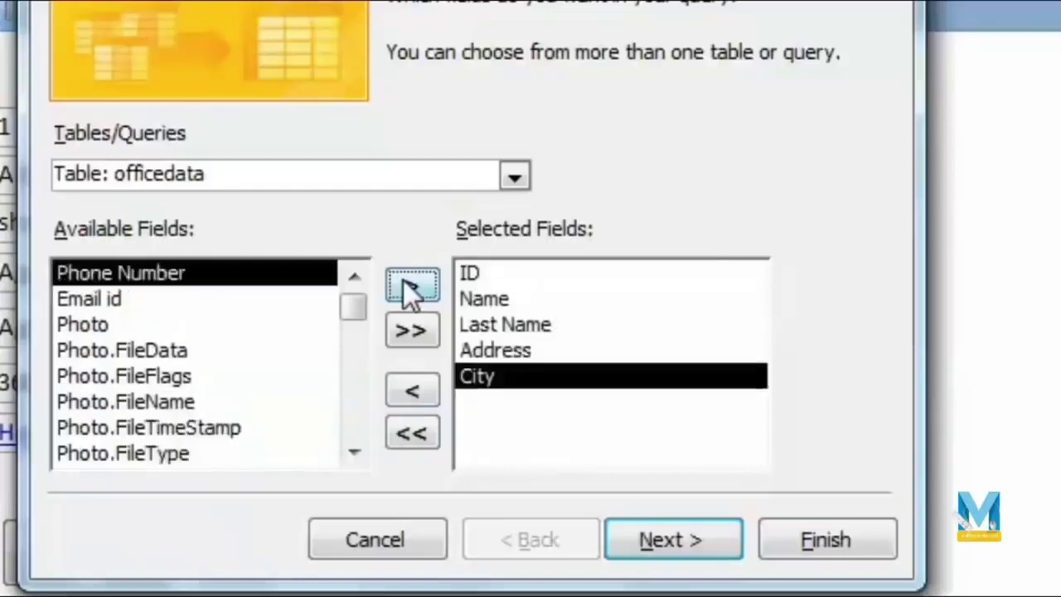
{"action": "left_click", "coordinate": [403, 279]}
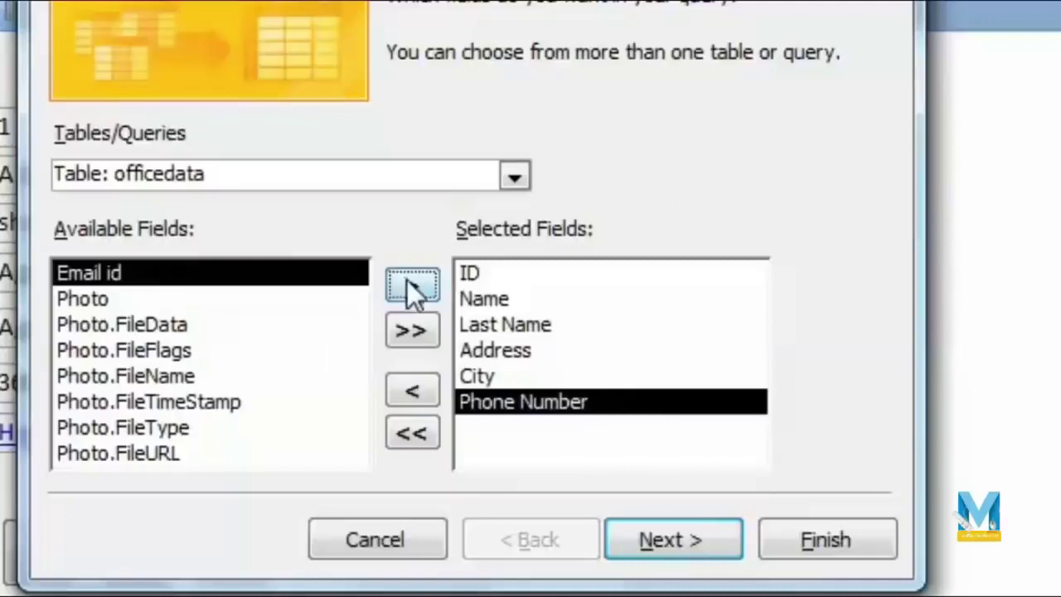
{"action": "left_click", "coordinate": [413, 282]}
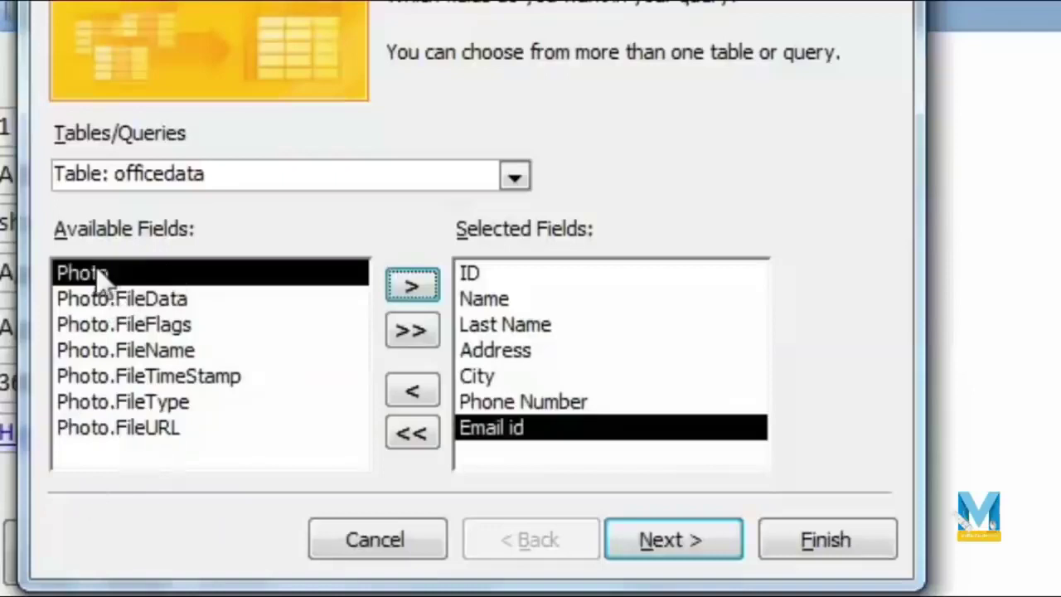
Step: Keep Detail output and finish officedata Query set to open in design view
{"action": "left_click", "coordinate": [689, 543]}
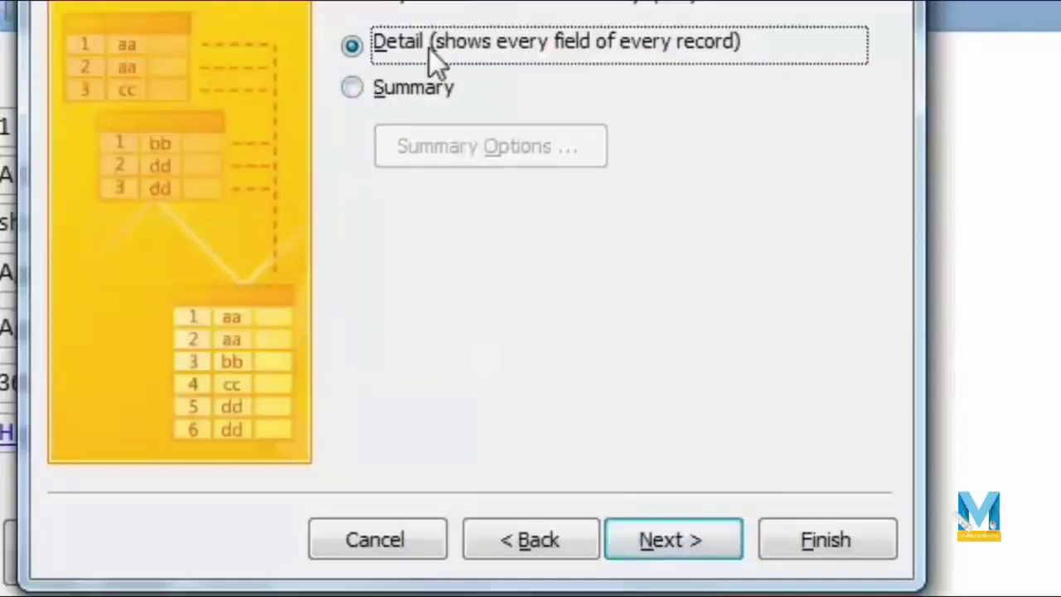
{"action": "left_click", "coordinate": [688, 545]}
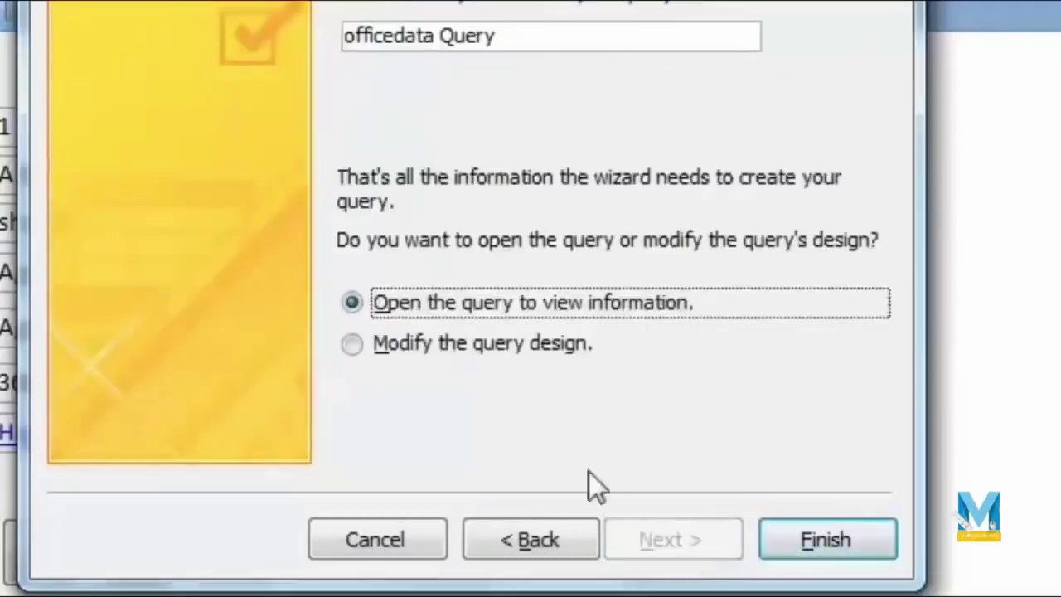
{"action": "left_click", "coordinate": [354, 347]}
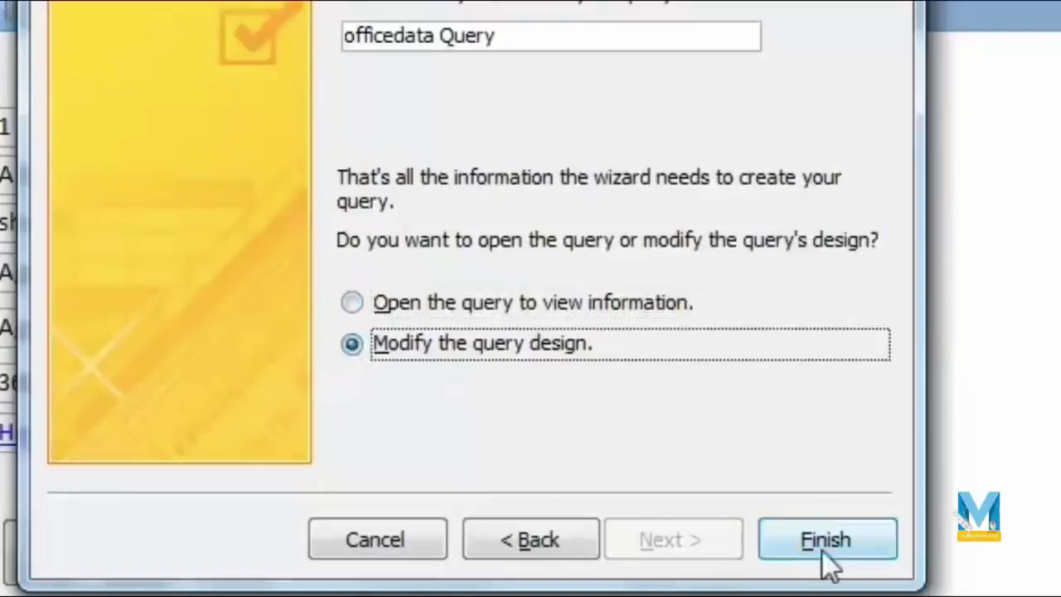
{"action": "left_click", "coordinate": [823, 551]}
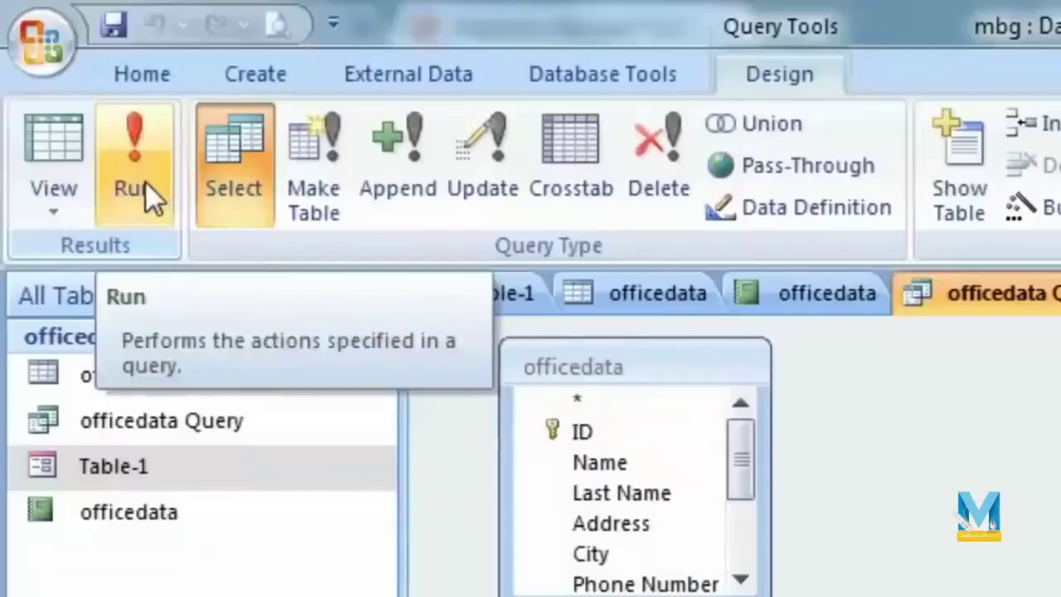
Step: Run officedata Query to list all seven records from ID through Email id
{"action": "left_click", "coordinate": [101, 166]}
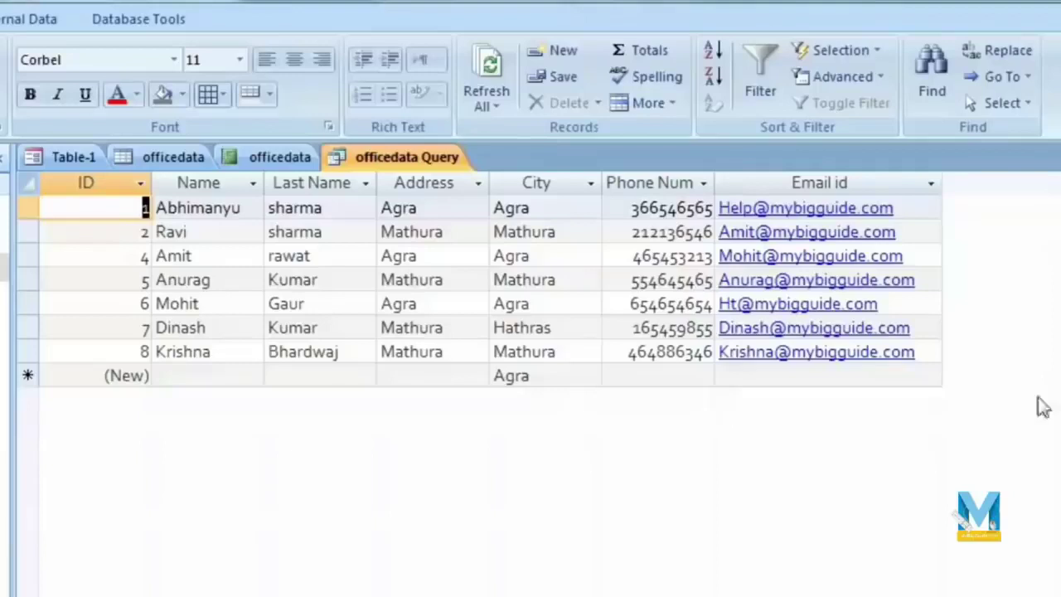
Step: In Design View, clear Show for ID, Last Name, Address, Phone Number and Email id
{"action": "right_click", "coordinate": [5, 239]}
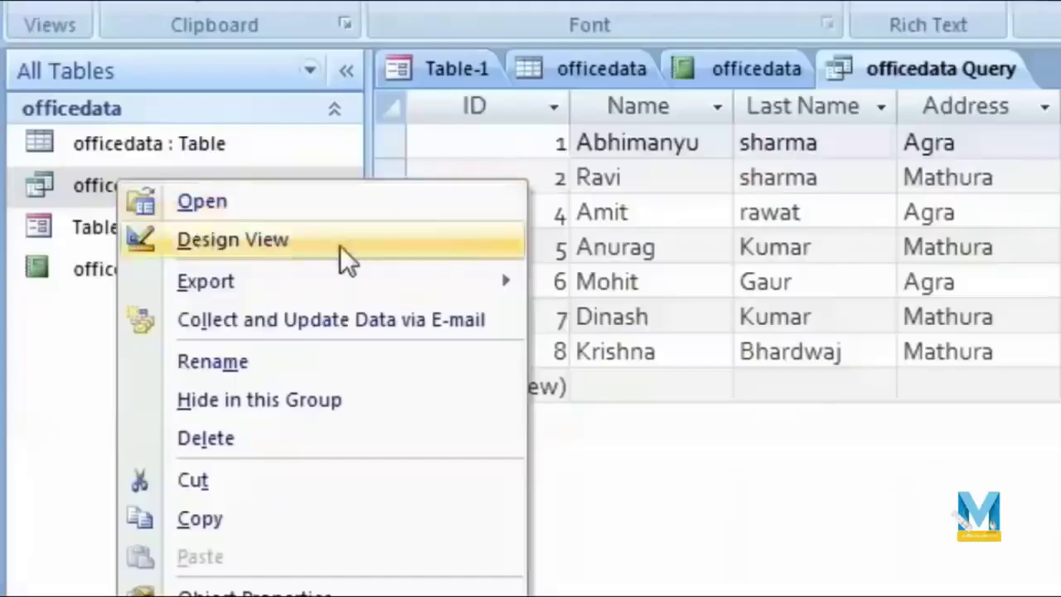
{"action": "left_click", "coordinate": [13, 276]}
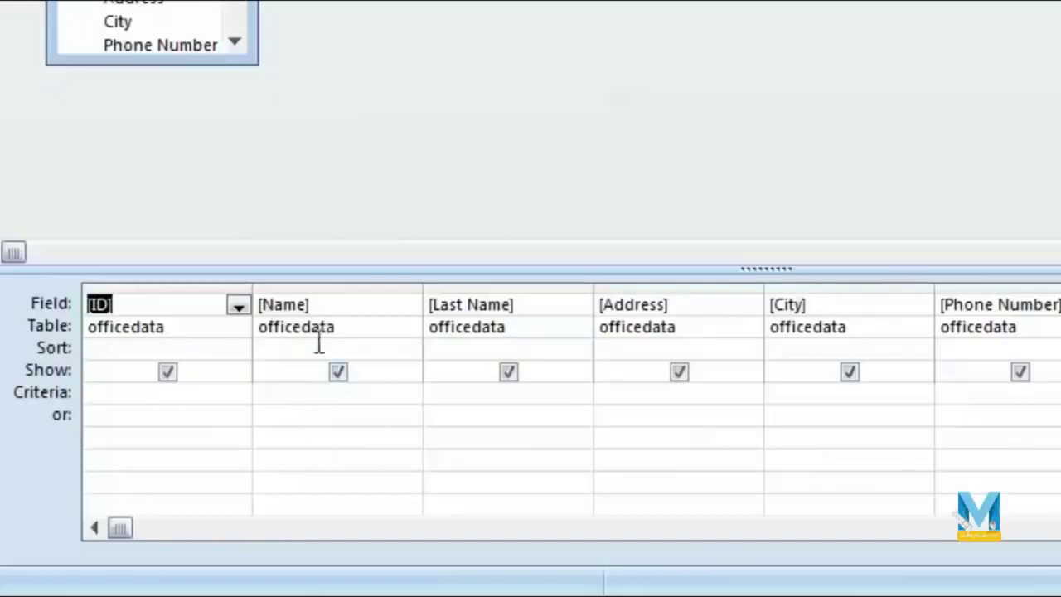
{"action": "left_click", "coordinate": [170, 373]}
{"action": "left_click", "coordinate": [510, 373]}
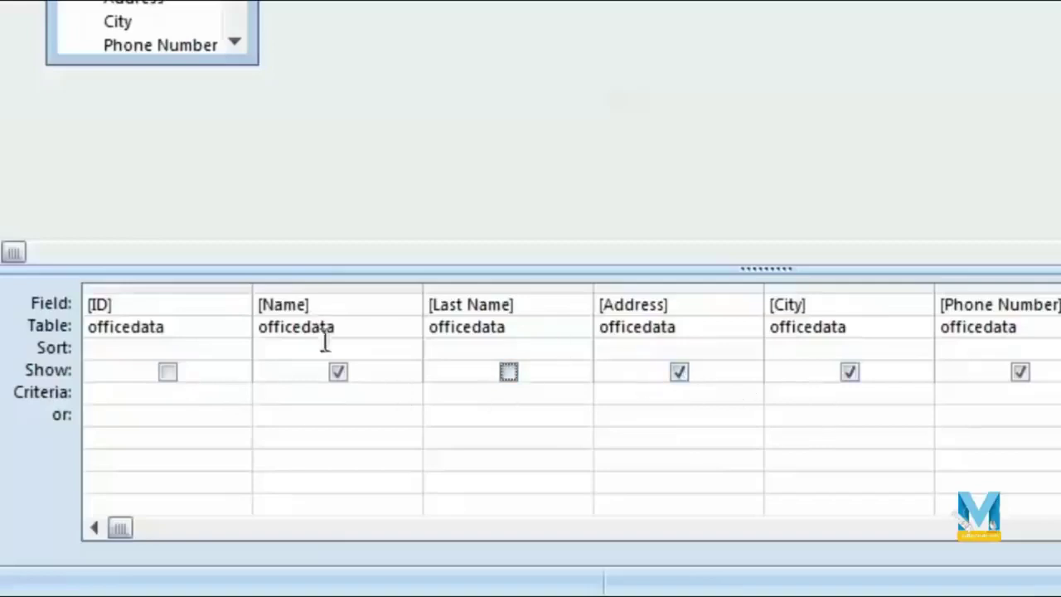
{"action": "left_click", "coordinate": [678, 373]}
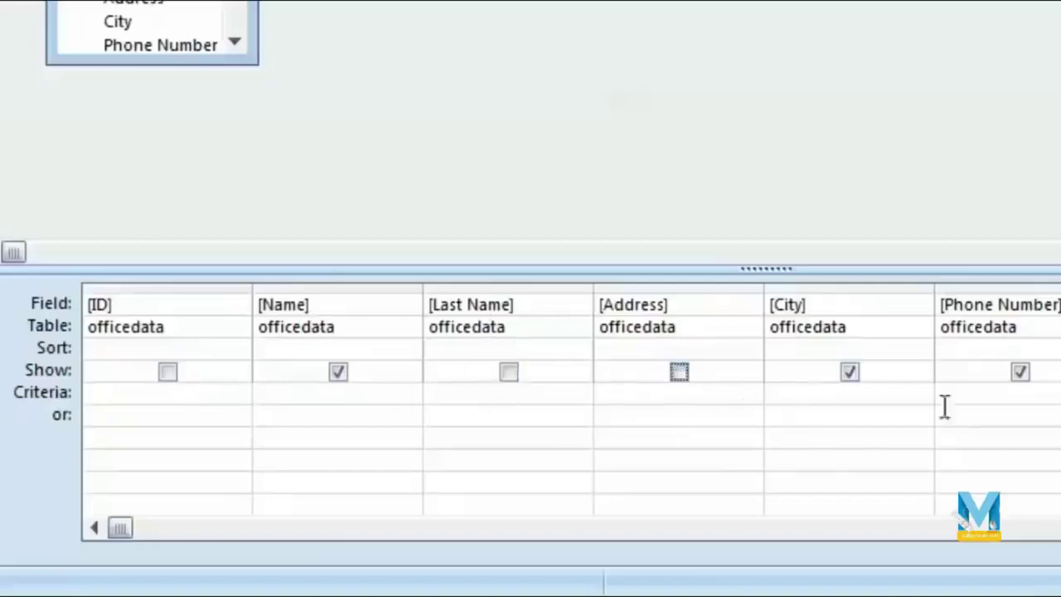
{"action": "left_click", "coordinate": [1021, 373]}
{"action": "left_click", "coordinate": [863, 375]}
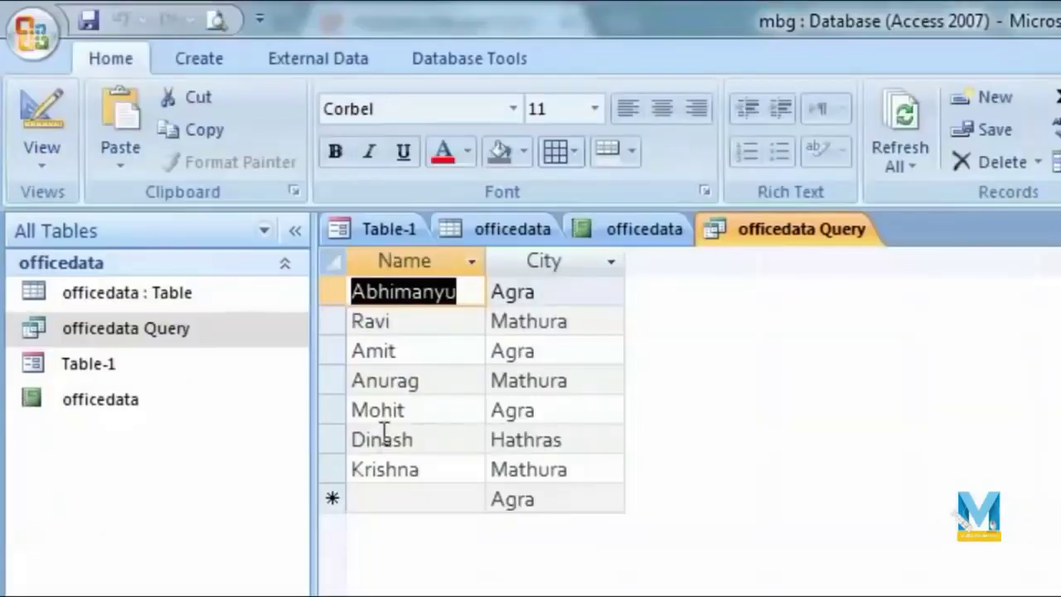
Step: Sort the query datasheet by City from A to Z (Agra, Hathras, Mathura)
{"action": "left_click", "coordinate": [610, 263]}
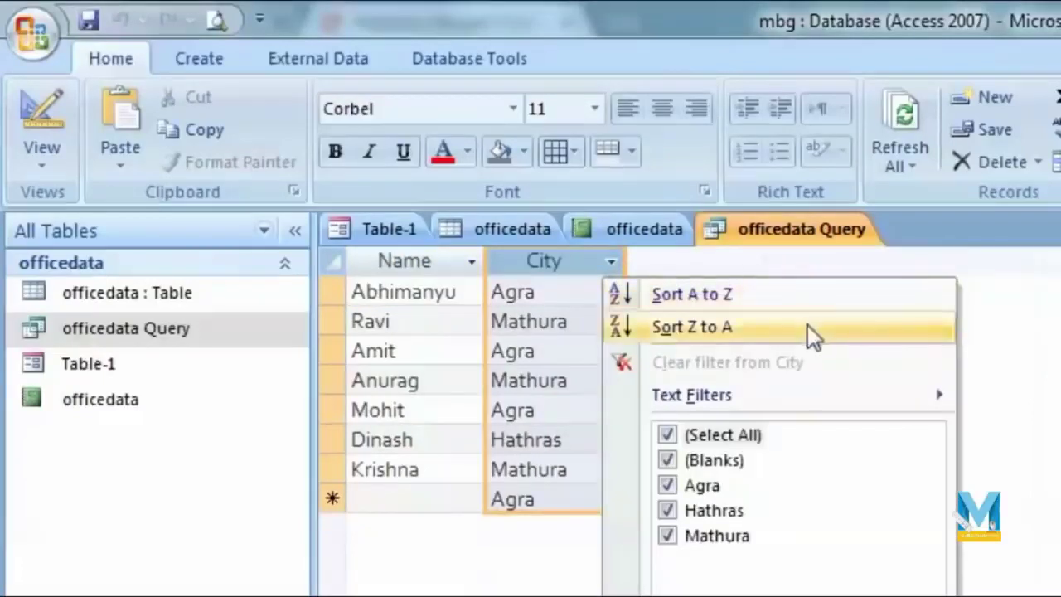
{"action": "left_click", "coordinate": [747, 294]}
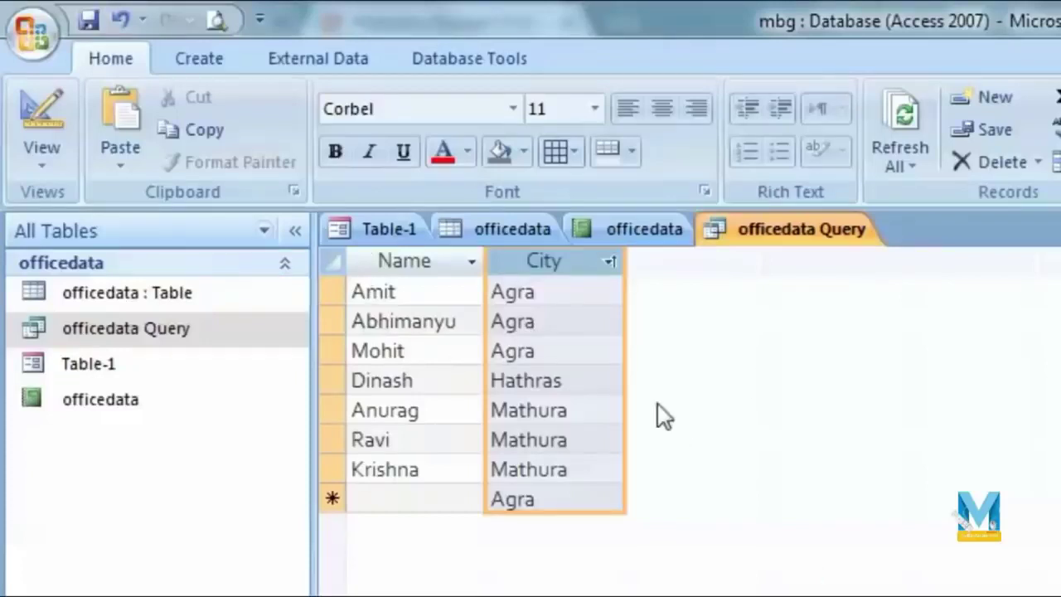
{"action": "right_click", "coordinate": [207, 329]}
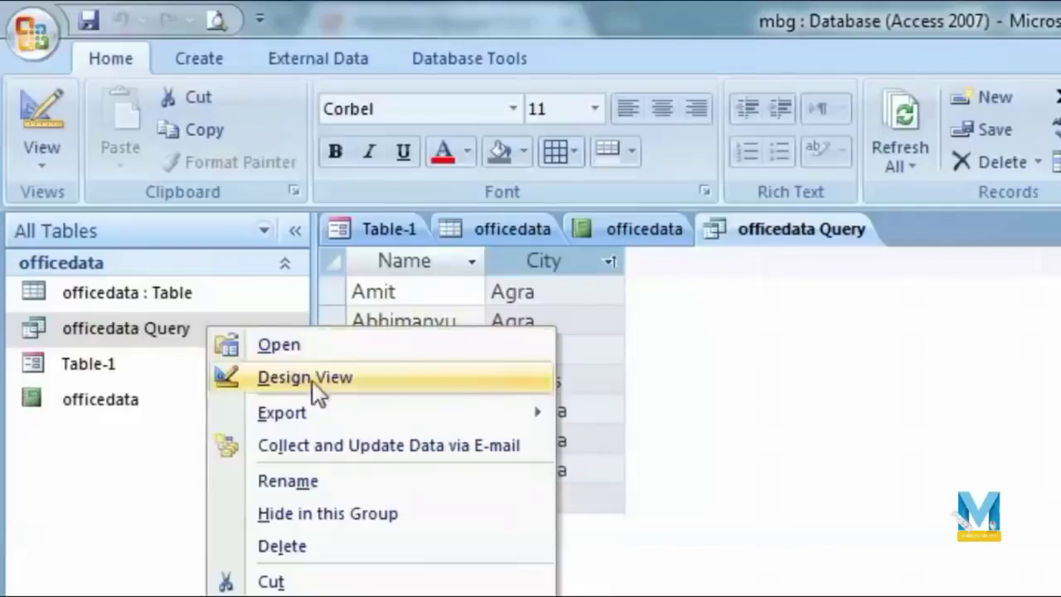
Step: Add the [enter city] parameter to City's criteria and run it for agra
{"action": "left_click", "coordinate": [282, 381]}
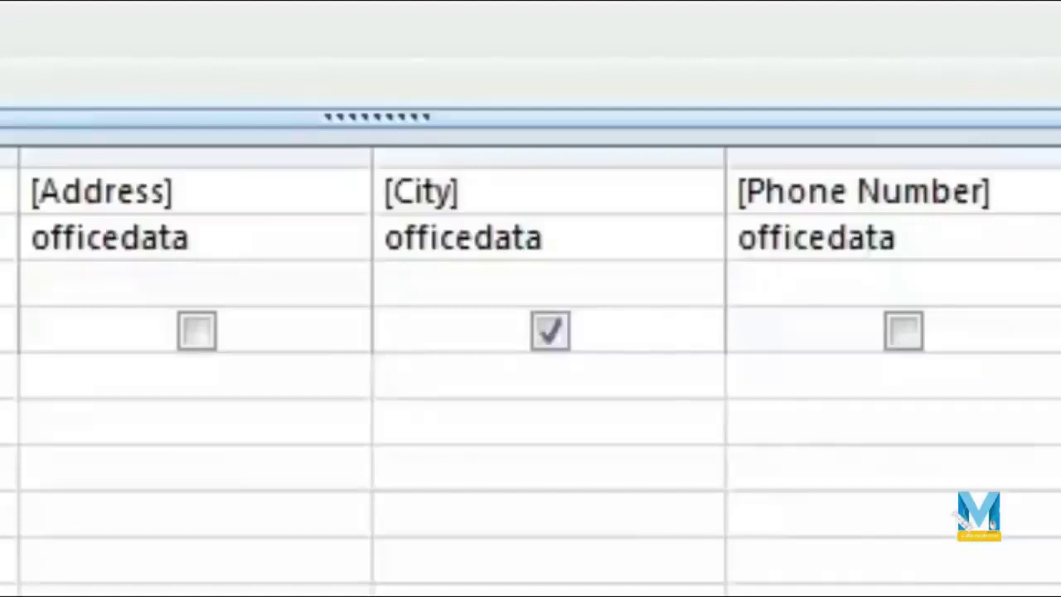
{"action": "type", "text": "[e"}
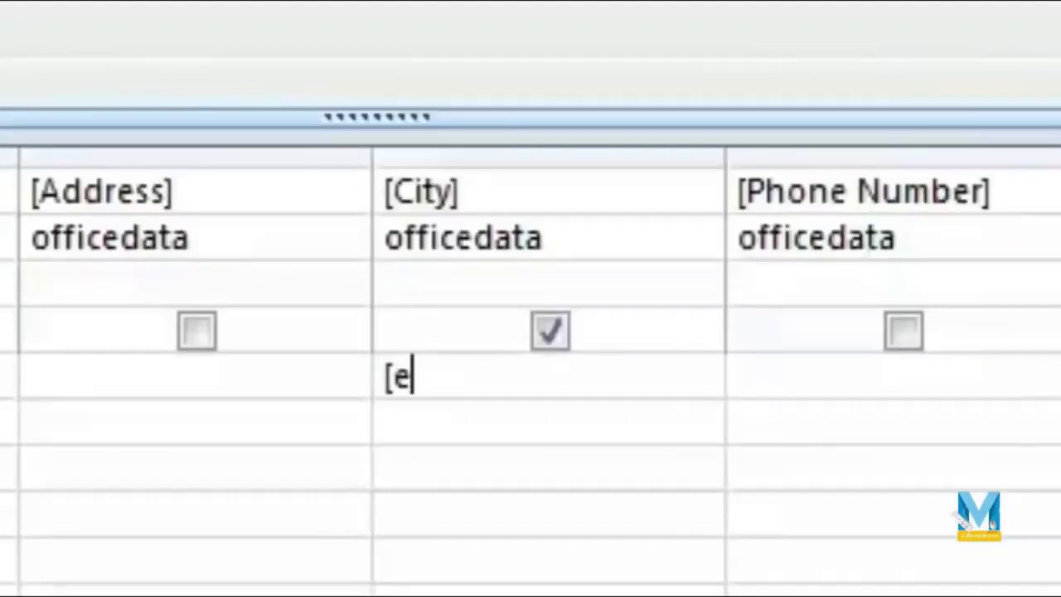
{"action": "type", "text": "nter city]"}
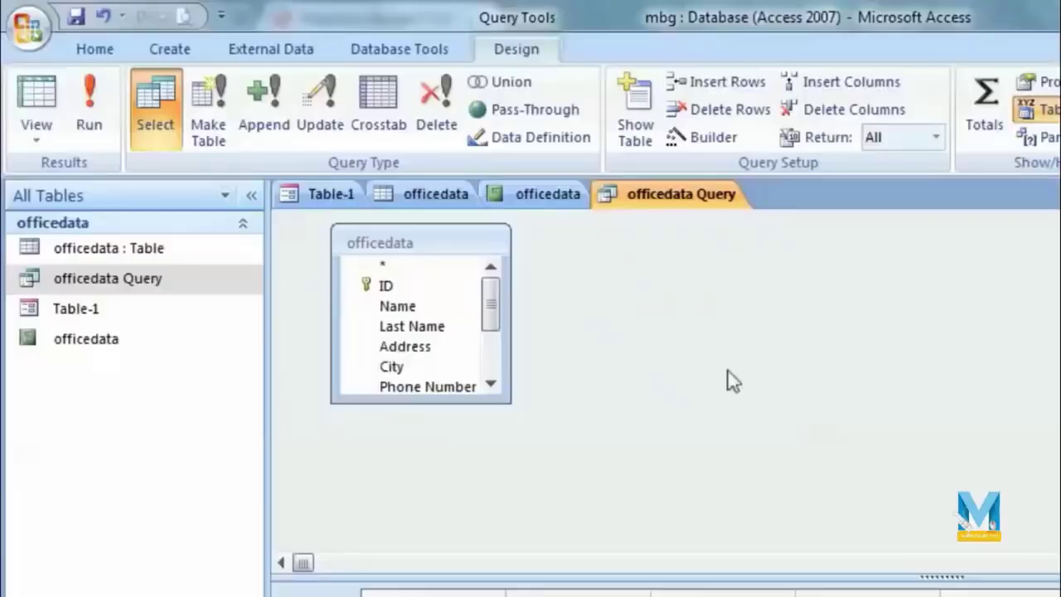
{"action": "left_click", "coordinate": [91, 107]}
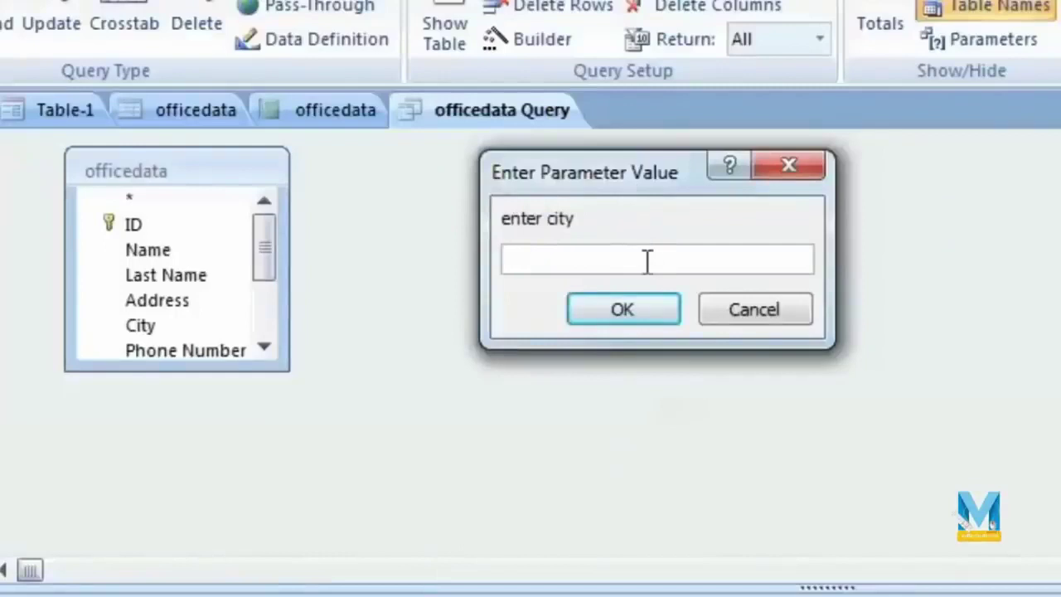
{"action": "type", "text": "agra"}
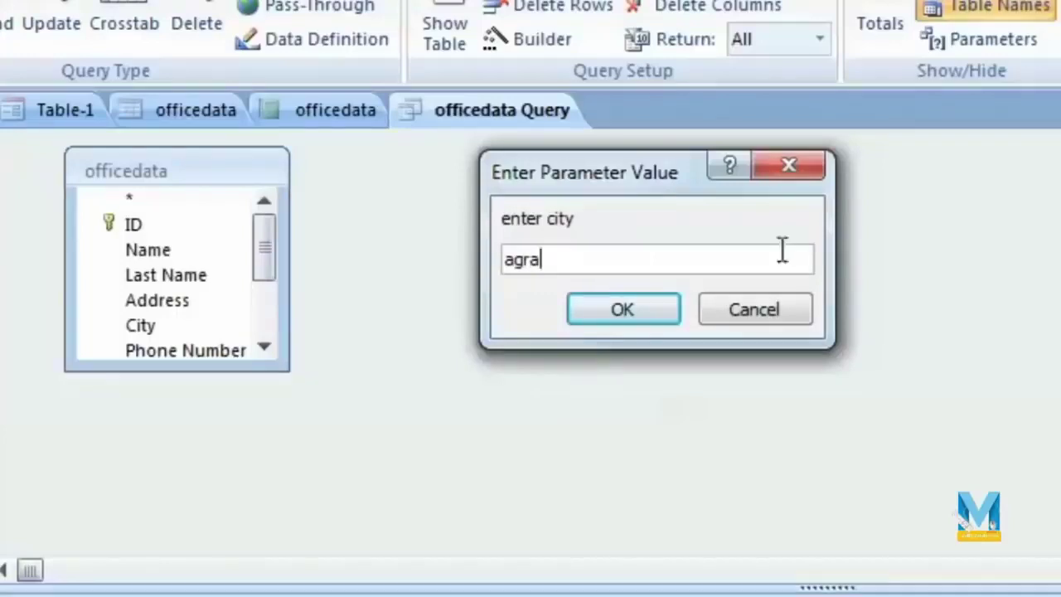
{"action": "left_click", "coordinate": [632, 319]}
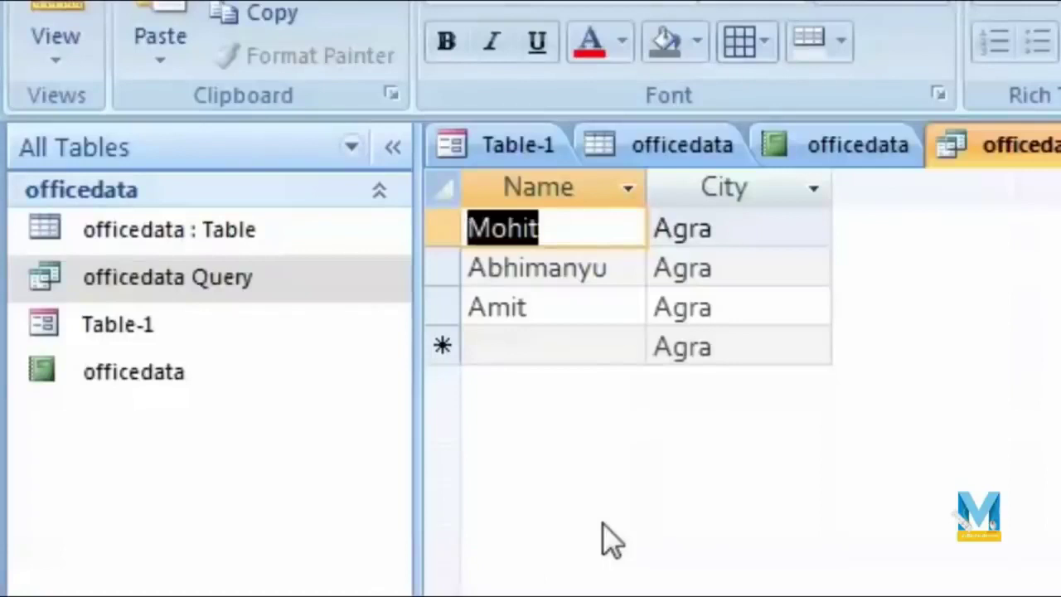
{"action": "right_click", "coordinate": [247, 280]}
Step: Show Email id in the output and rerun the query for agra
{"action": "left_click", "coordinate": [484, 370]}
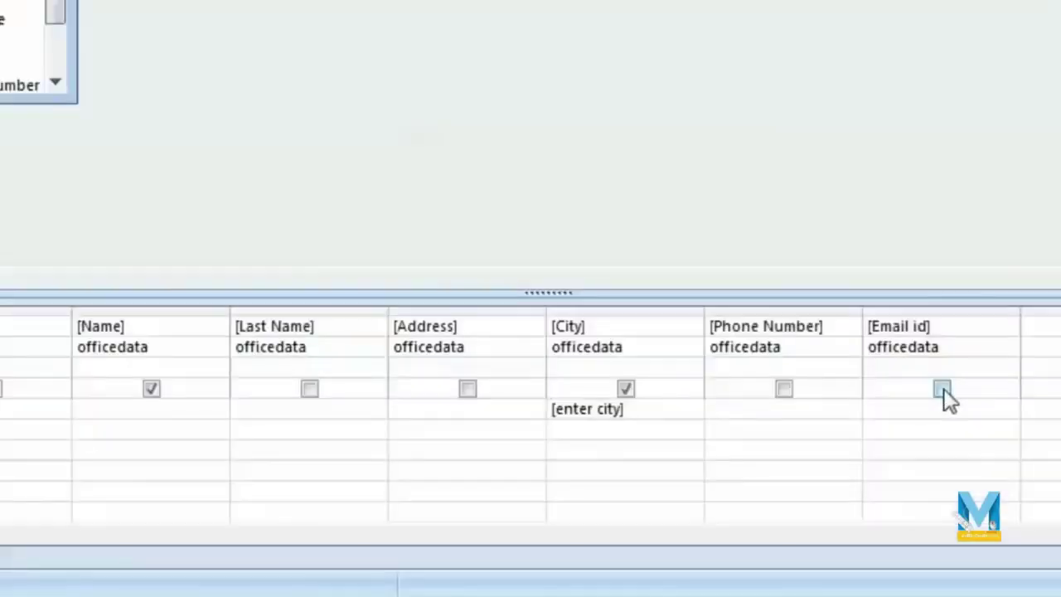
{"action": "left_click", "coordinate": [943, 388]}
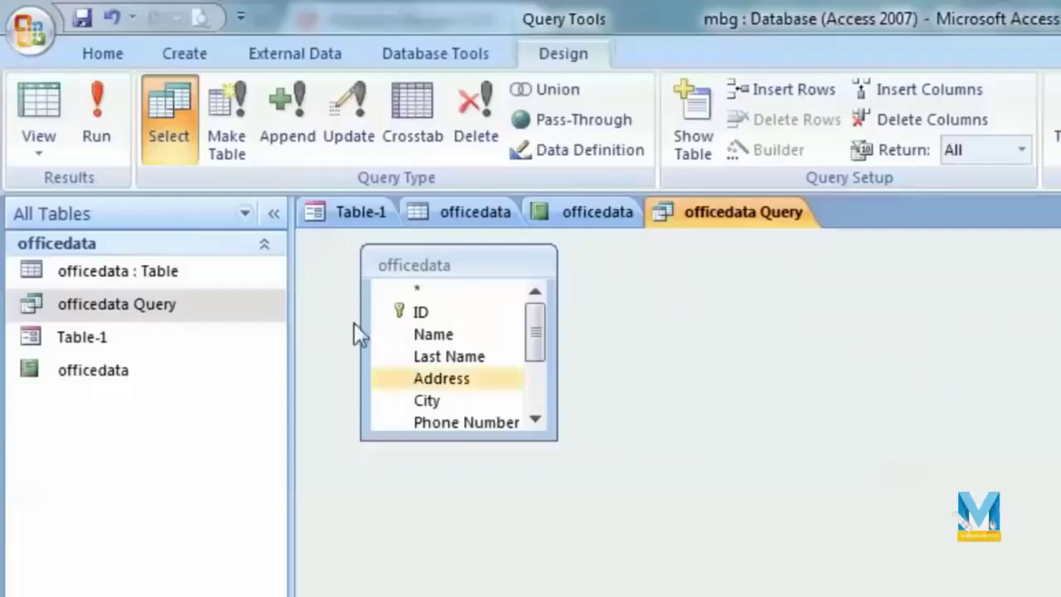
{"action": "left_click", "coordinate": [97, 115]}
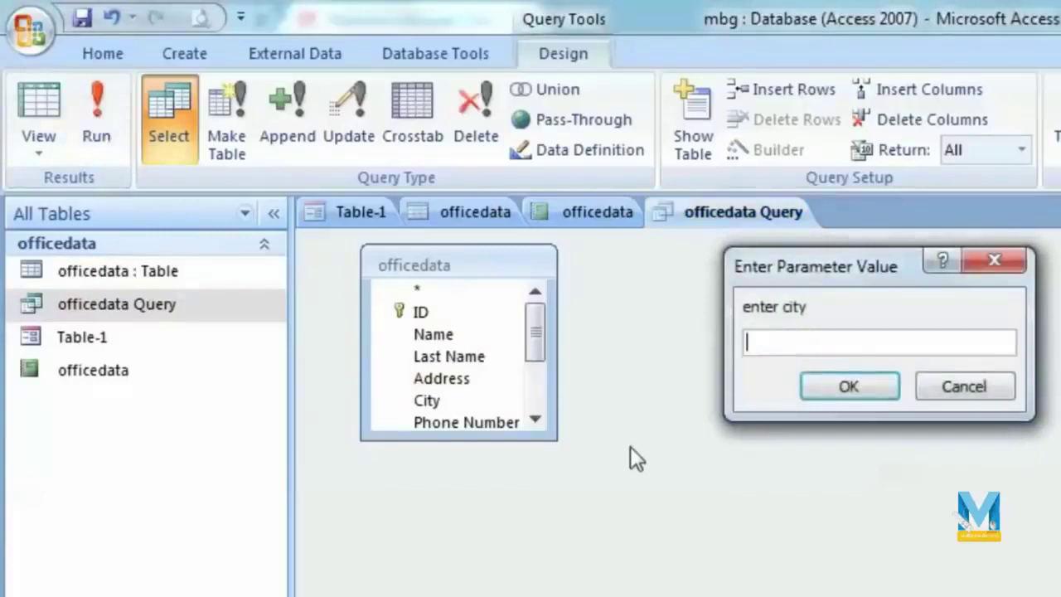
{"action": "type", "text": "agra"}
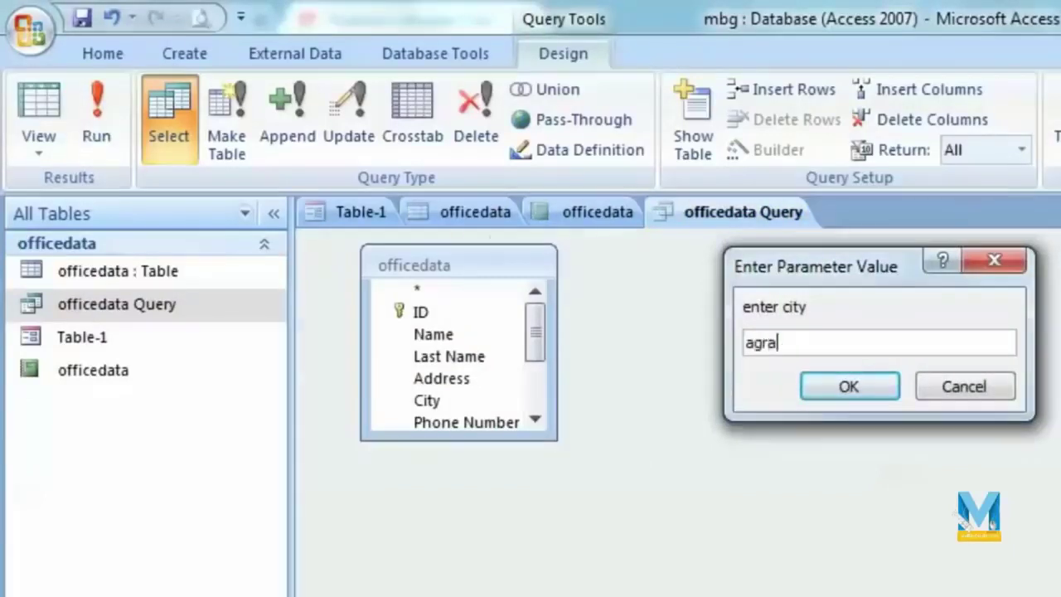
{"action": "key", "text": "Return"}
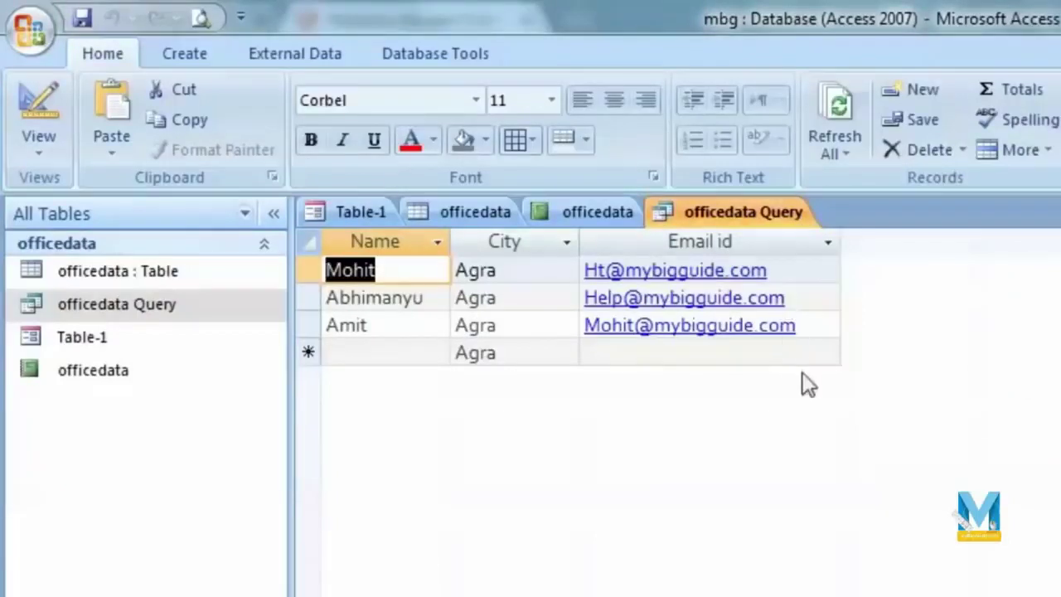
Step: Delete the [enter city] criterion from the City column in Design View
{"action": "right_click", "coordinate": [175, 303]}
{"action": "left_click", "coordinate": [306, 354]}
{"action": "left_click", "coordinate": [936, 343]}
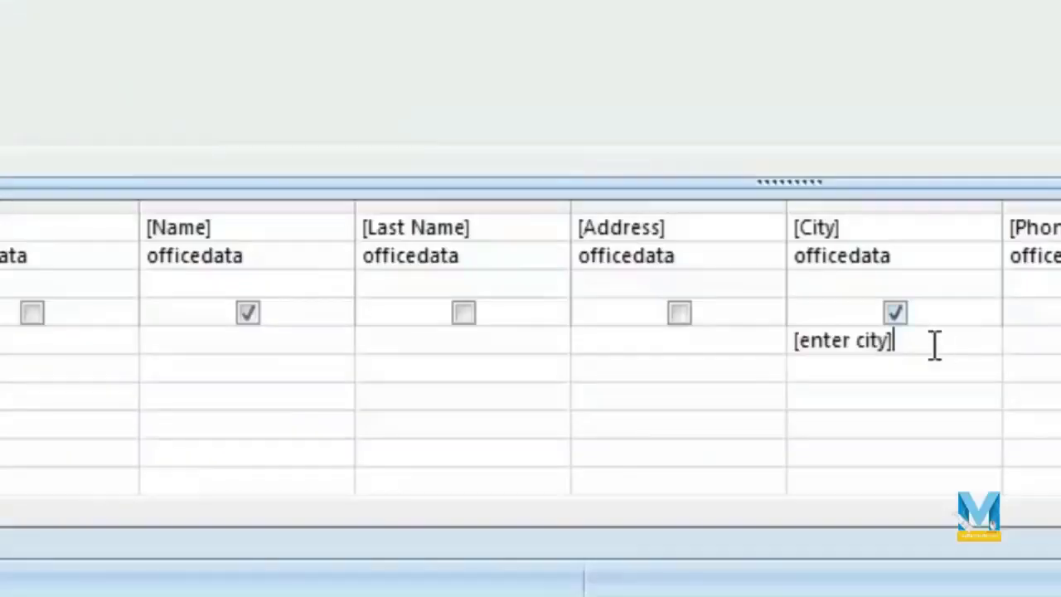
{"action": "key", "text": "BackSpace"}
{"action": "key", "text": "BackSpace"}
{"action": "key", "text": "BackSpace"}
{"action": "key", "text": "BackSpace"}
{"action": "key", "text": "BackSpace"}
{"action": "key", "text": "BackSpace"}
{"action": "key", "text": "BackSpace"}
{"action": "key", "text": "BackSpace"}
{"action": "key", "text": "BackSpace"}
{"action": "key", "text": "BackSpace"}
{"action": "key", "text": "BackSpace"}
{"action": "key", "text": "BackSpace"}
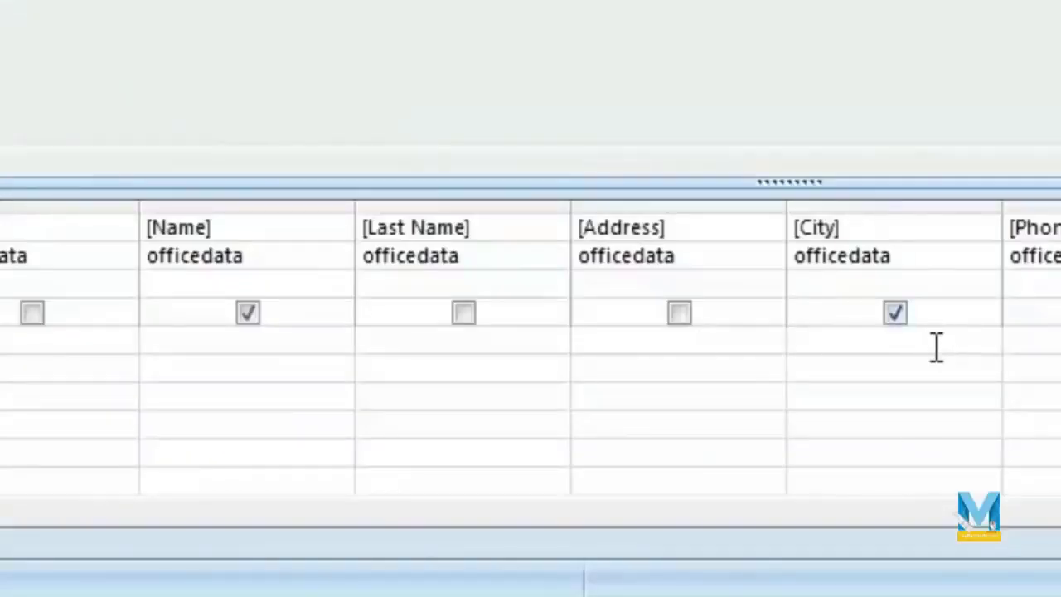
{"action": "left_click", "coordinate": [279, 349]}
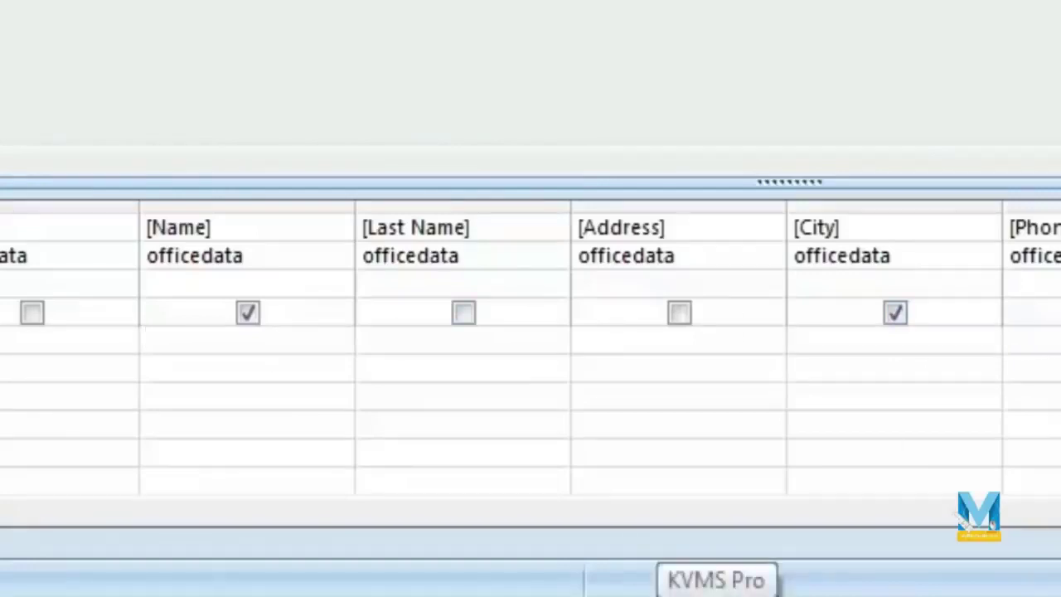
Step: Filter Name with an a* criterion, run it, then switch to the officedata table
{"action": "type", "text": "a"}
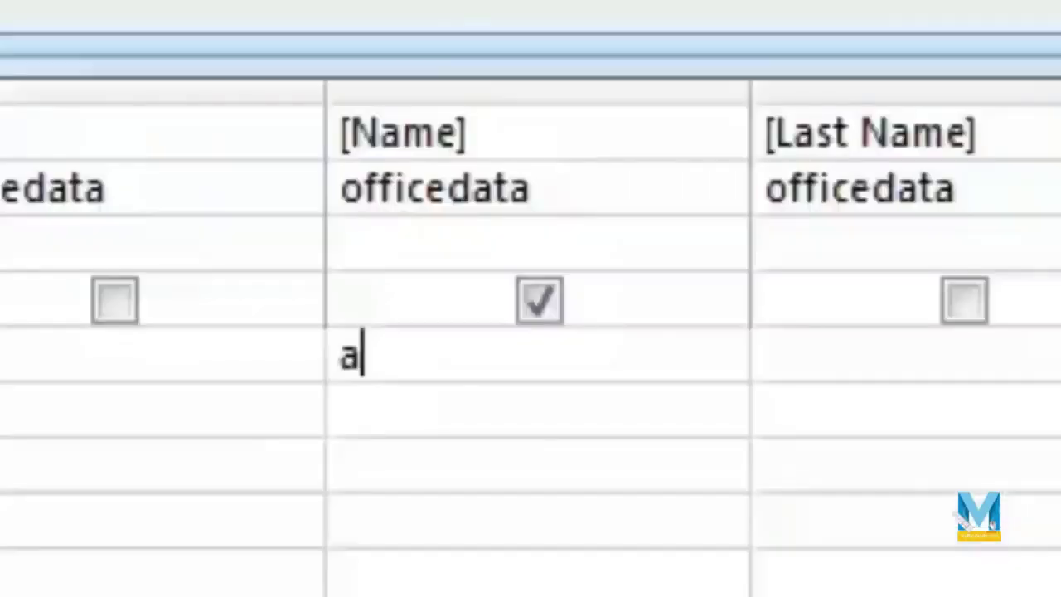
{"action": "type", "text": "*"}
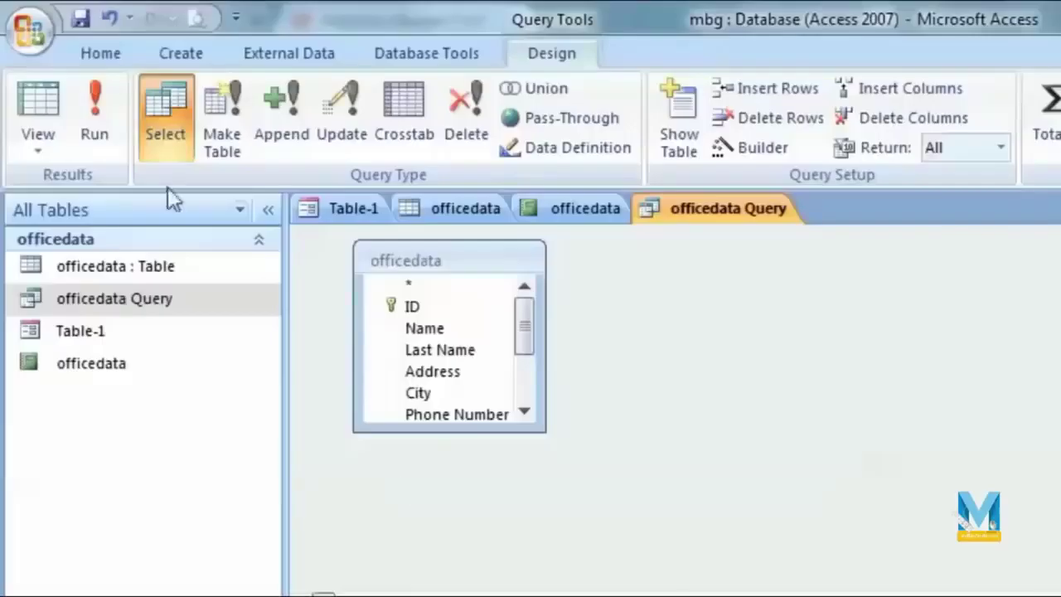
{"action": "left_click", "coordinate": [95, 116]}
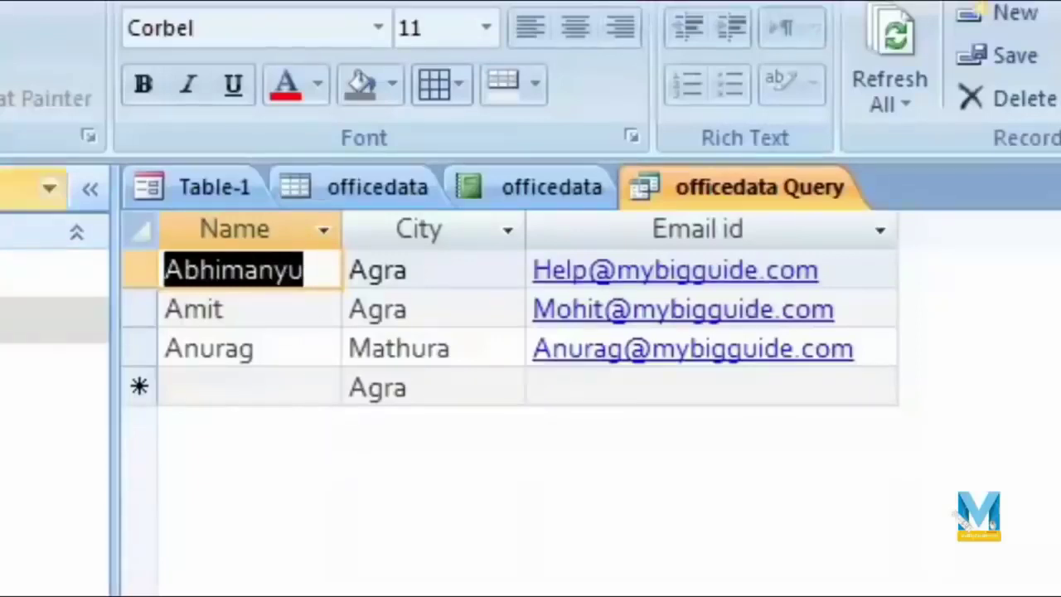
{"action": "left_click", "coordinate": [308, 189]}
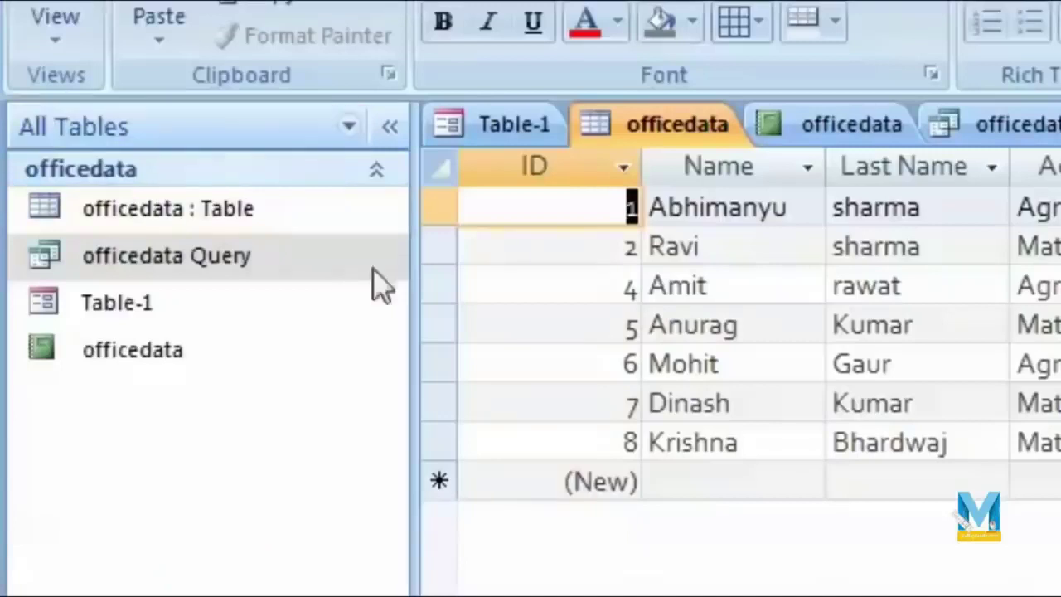
Step: Restore [enter city] as the City criterion, then save and close the query design
{"action": "left_click", "coordinate": [249, 262]}
{"action": "right_click", "coordinate": [250, 262]}
{"action": "left_click", "coordinate": [484, 331]}
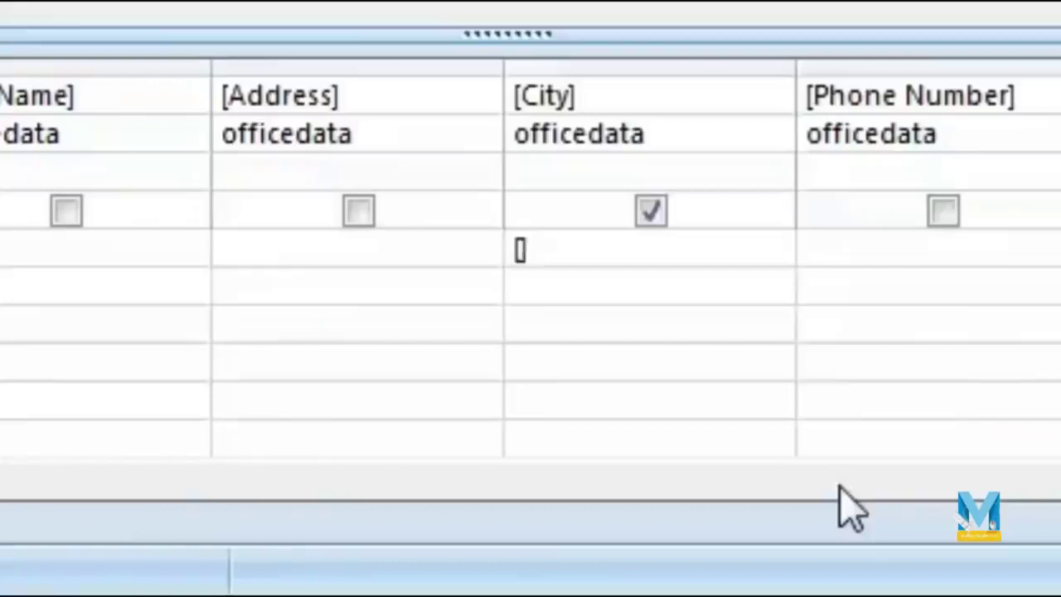
{"action": "type", "text": "[enter city"}
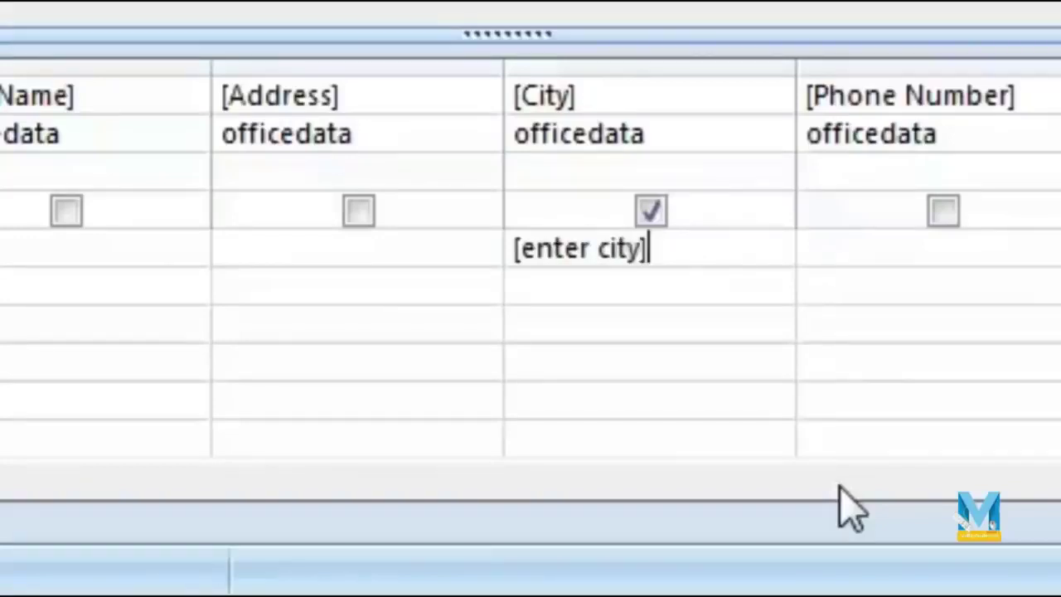
{"action": "type", "text": "]"}
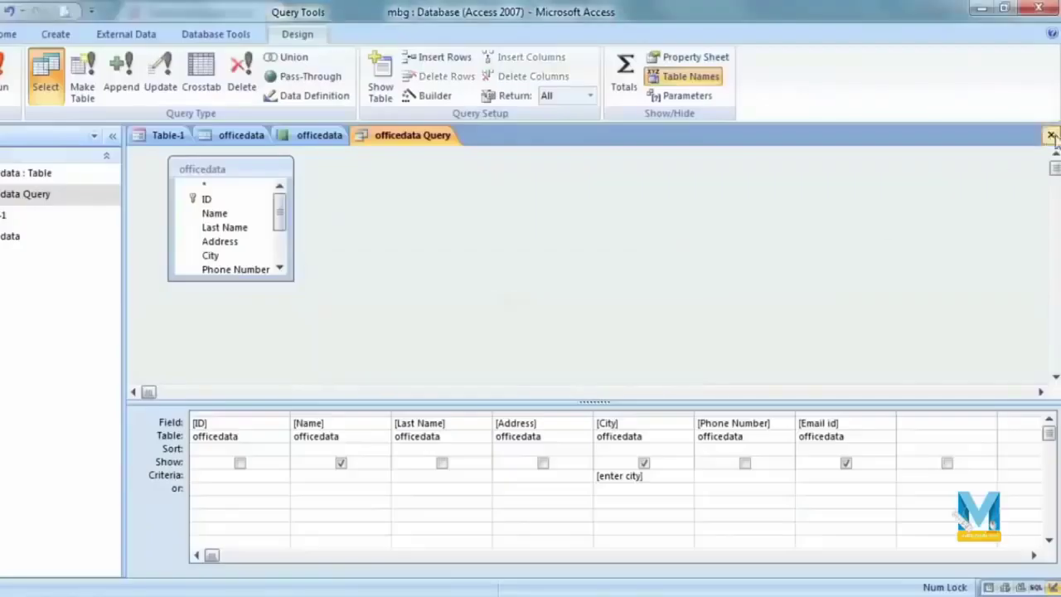
{"action": "left_click", "coordinate": [1051, 135]}
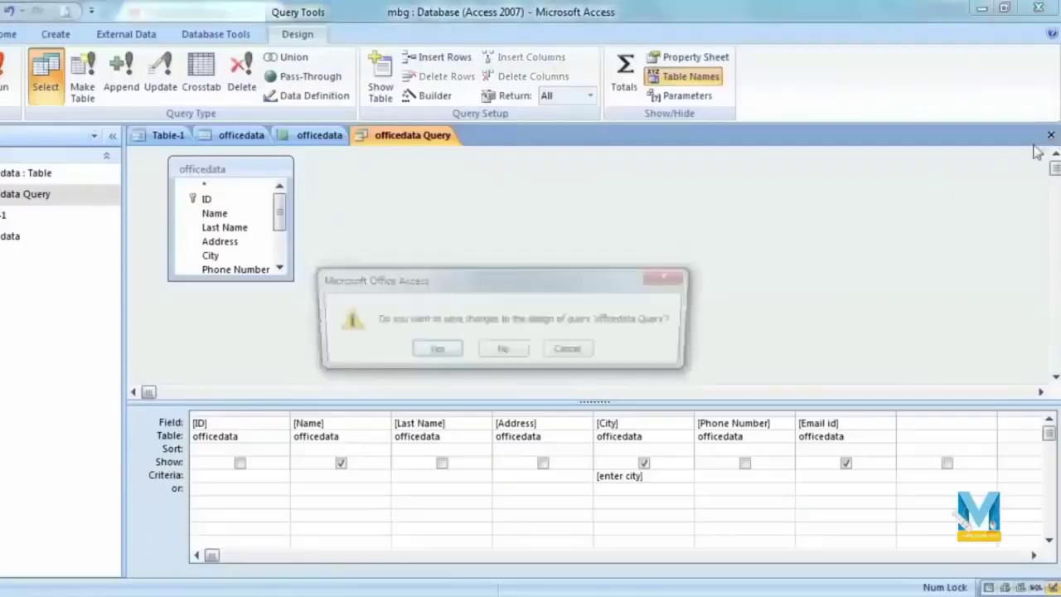
{"action": "left_click", "coordinate": [432, 352]}
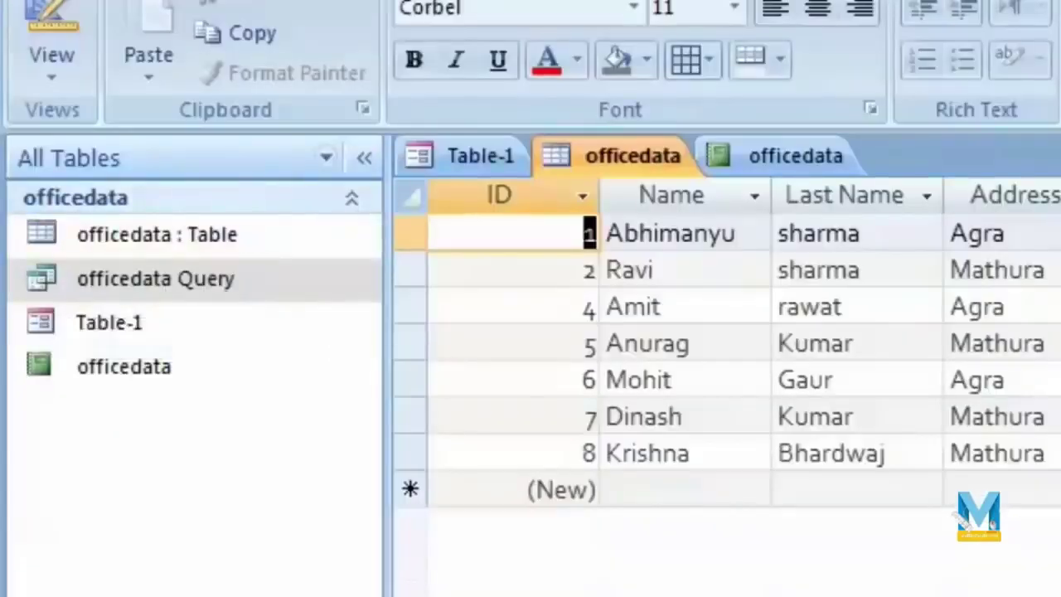
Step: Close the officedata datasheet, the Table-1 form and the officedata report
{"action": "key", "text": "ctrl+F4"}
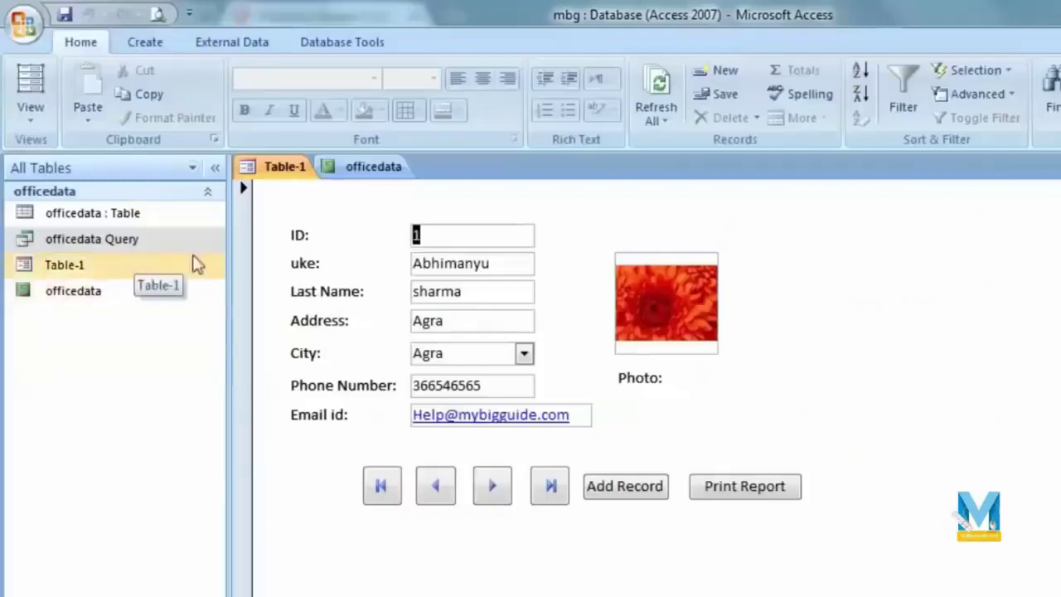
{"action": "key", "text": "ctrl+F4"}
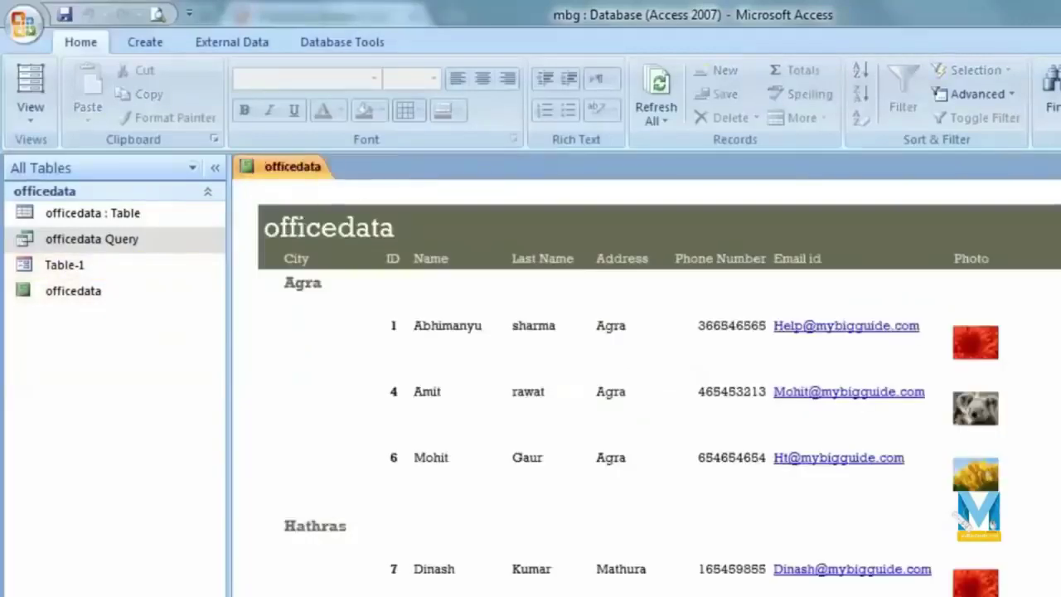
{"action": "key", "text": "ctrl+F4"}
Step: Reopen the officedata report, scroll through it, and close it again
{"action": "double_click", "coordinate": [115, 304]}
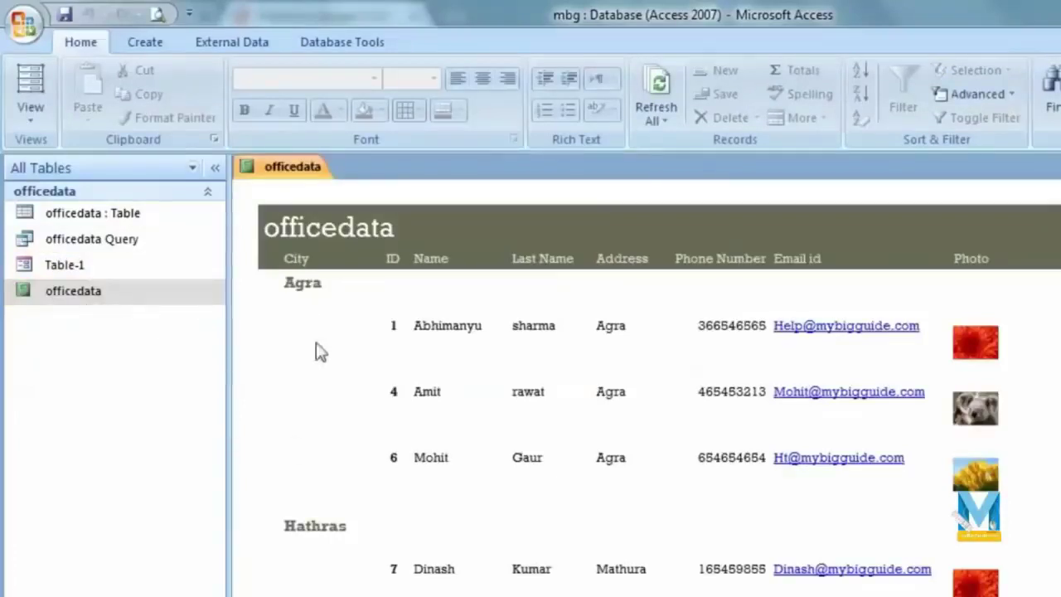
{"action": "scroll", "coordinate": [322, 353], "scroll_direction": "down", "scroll_amount": 8}
{"action": "scroll", "coordinate": [483, 531], "scroll_direction": "up", "scroll_amount": 5}
{"action": "key", "text": "ctrl+F4"}
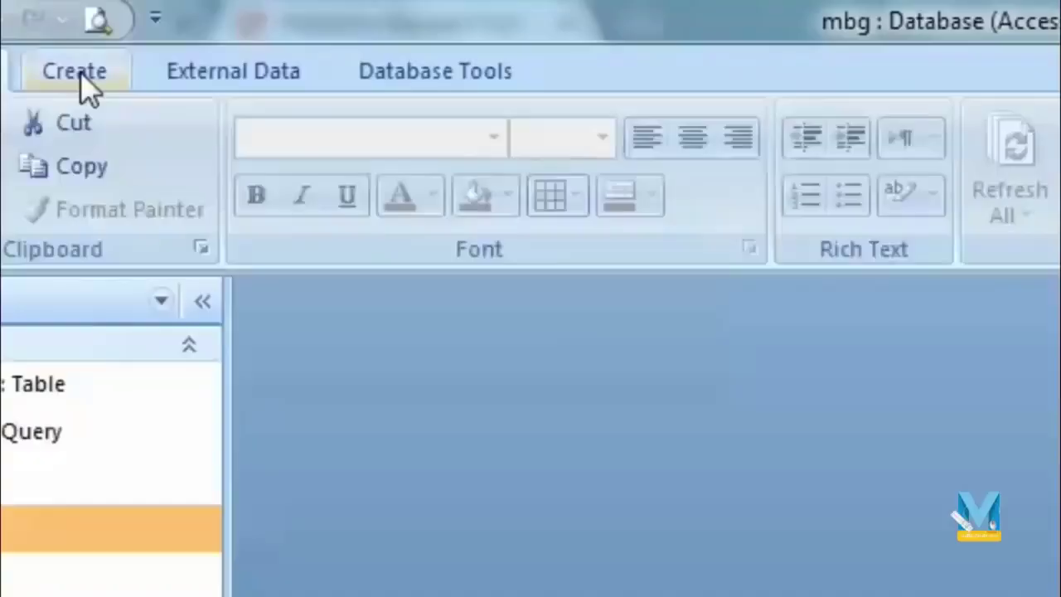
Step: Start a Report Wizard report on officedata Query with all three of its fields
{"action": "left_click", "coordinate": [146, 46]}
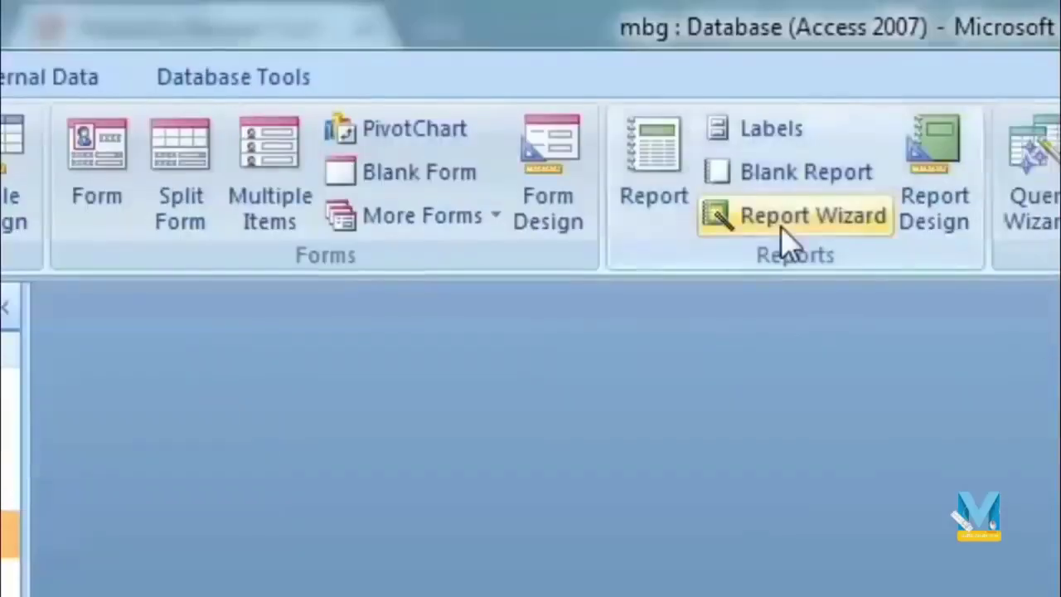
{"action": "left_click", "coordinate": [780, 222]}
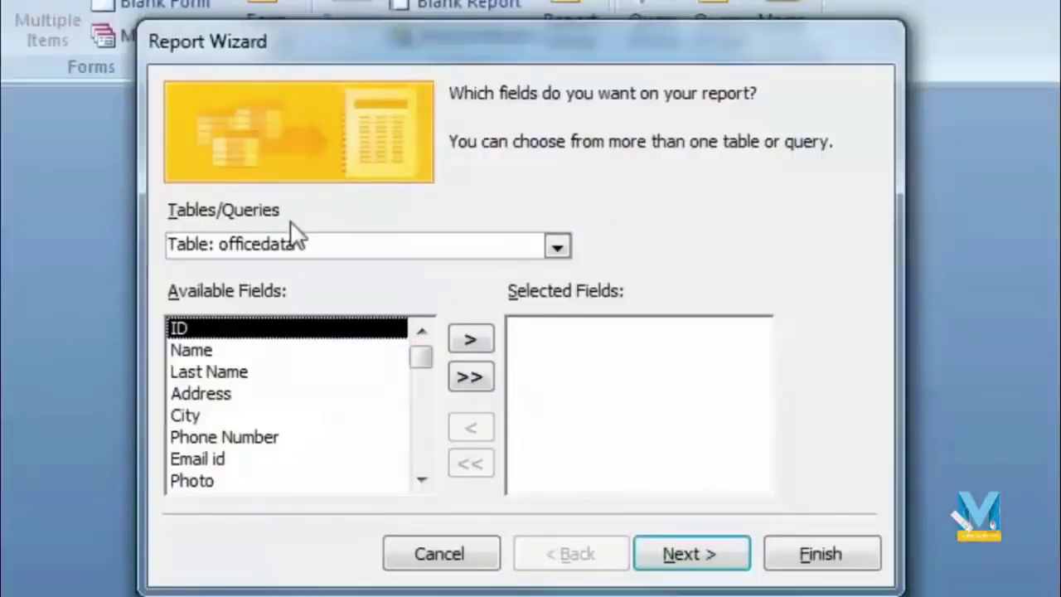
{"action": "left_click", "coordinate": [556, 246]}
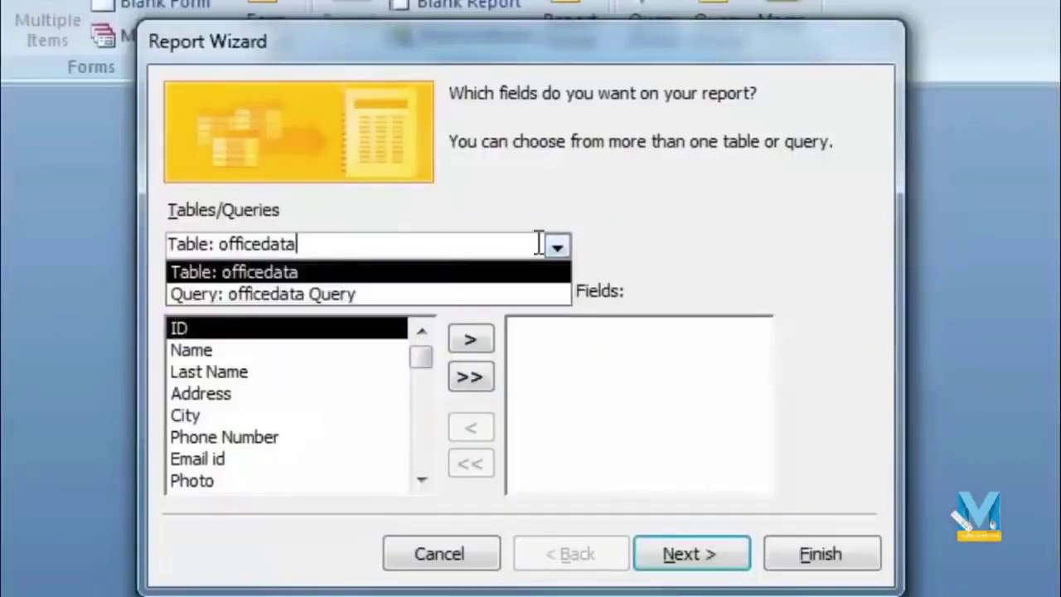
{"action": "left_click", "coordinate": [249, 295]}
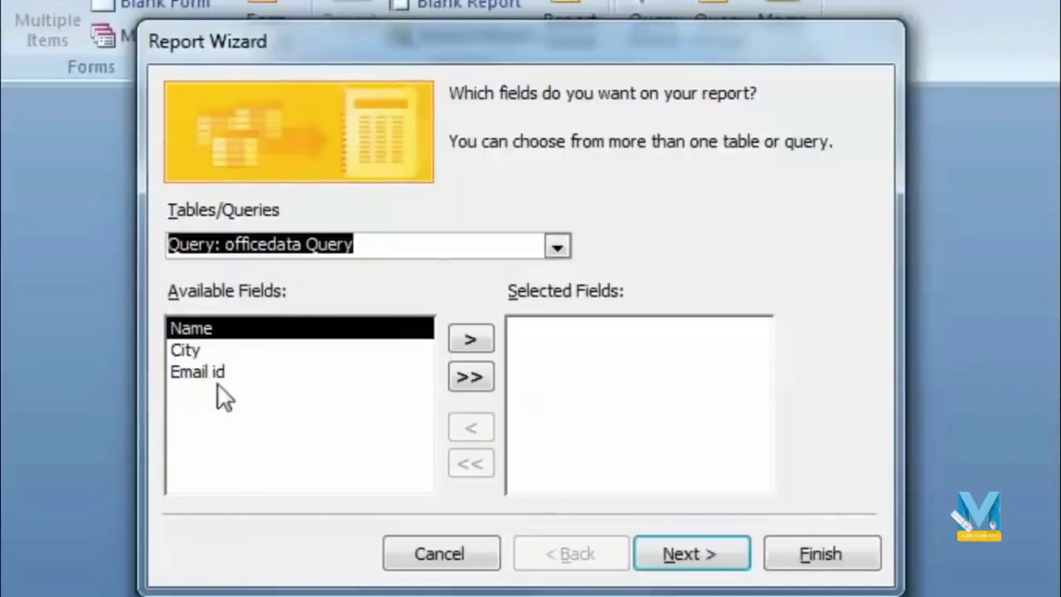
{"action": "left_click", "coordinate": [471, 377]}
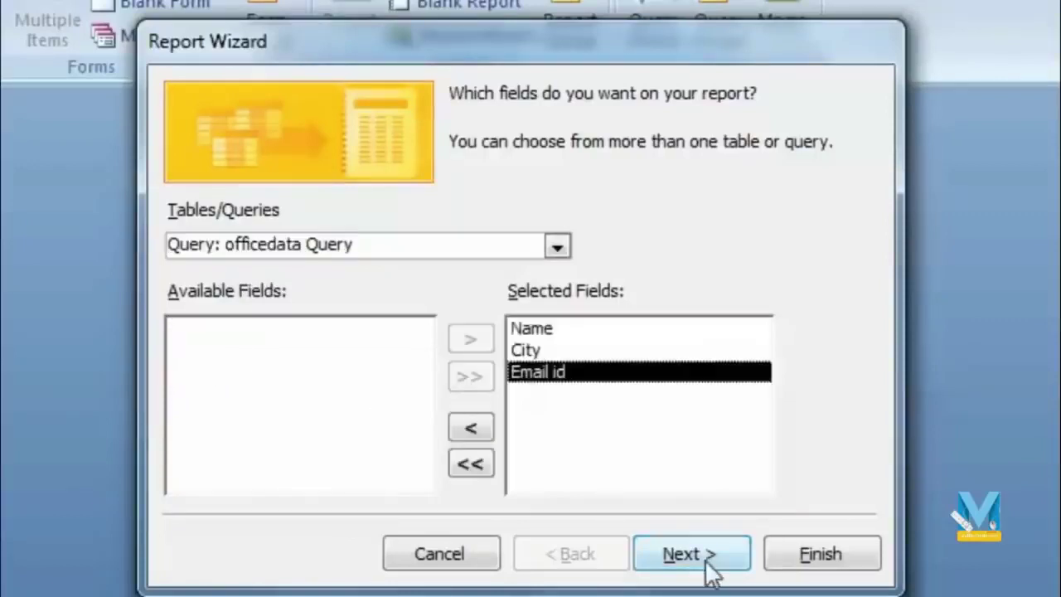
{"action": "left_click", "coordinate": [690, 555]}
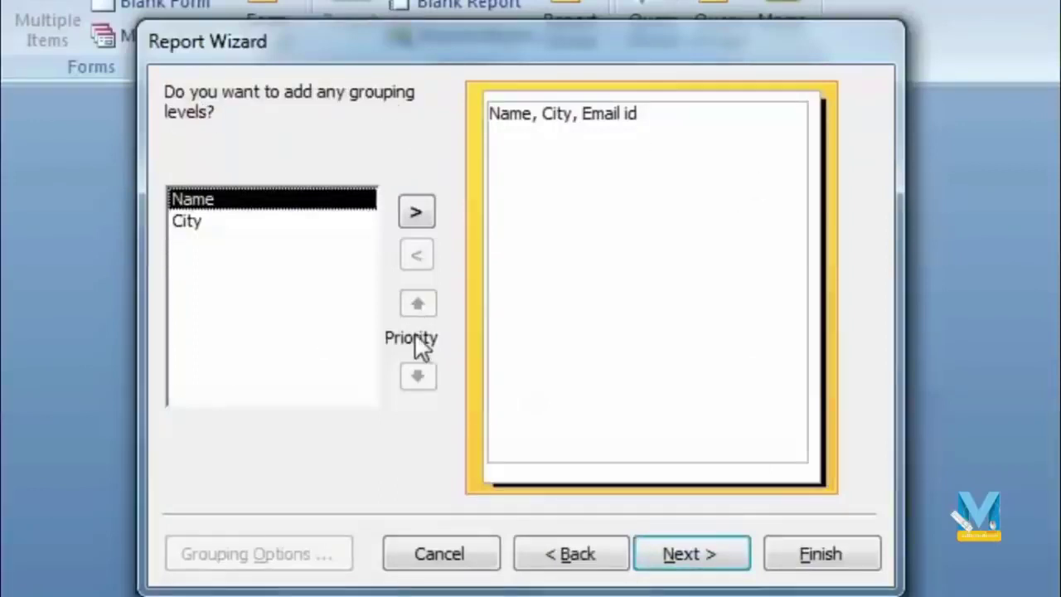
Step: Skip grouping, sort by Name, and choose Columnar layout with the Access 2007 style
{"action": "left_click", "coordinate": [709, 567]}
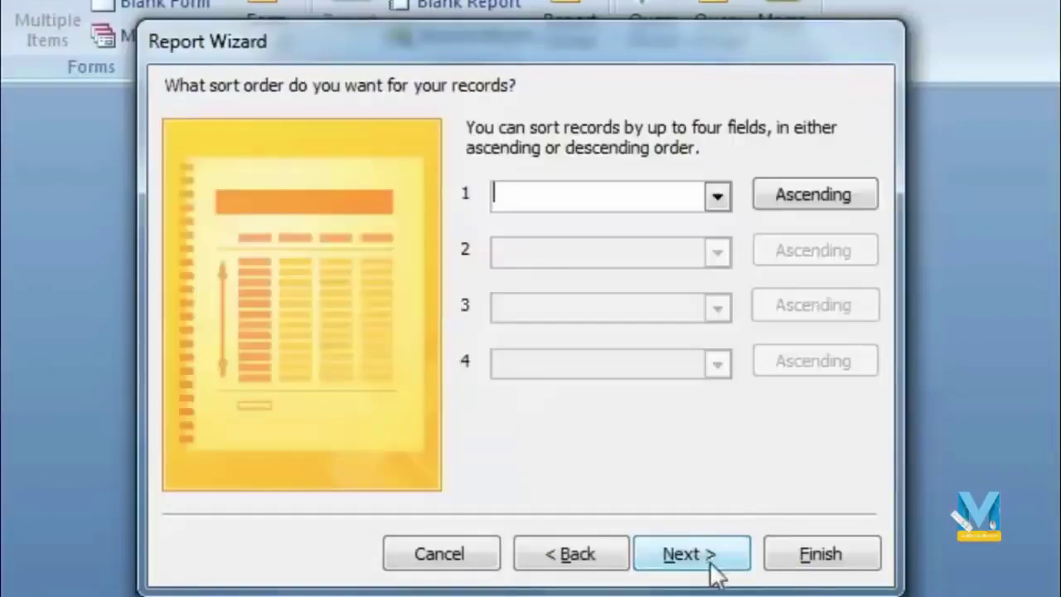
{"action": "left_click", "coordinate": [717, 199]}
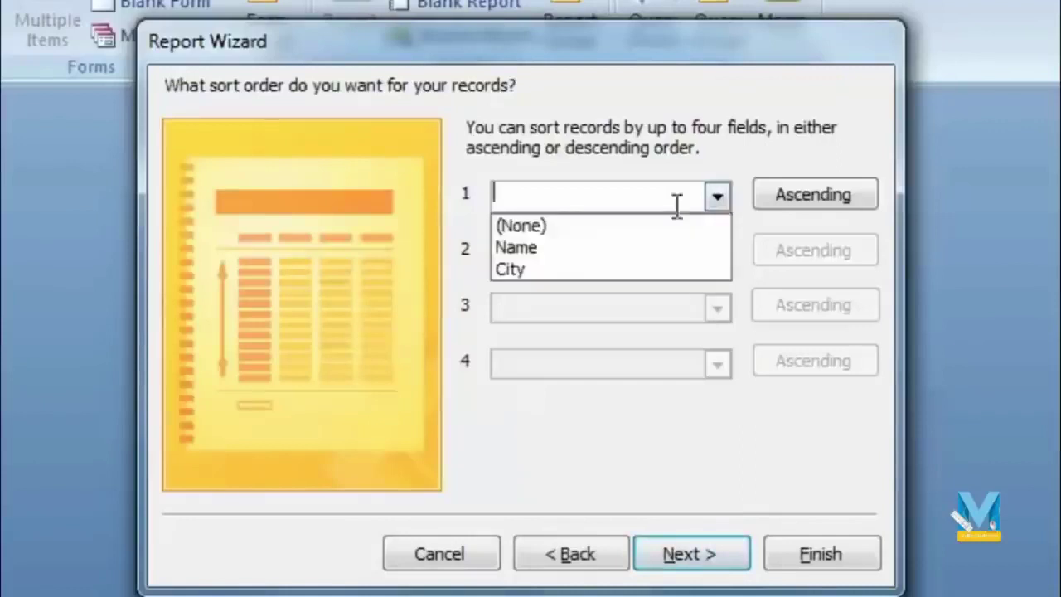
{"action": "left_click", "coordinate": [602, 249]}
{"action": "left_click", "coordinate": [693, 561]}
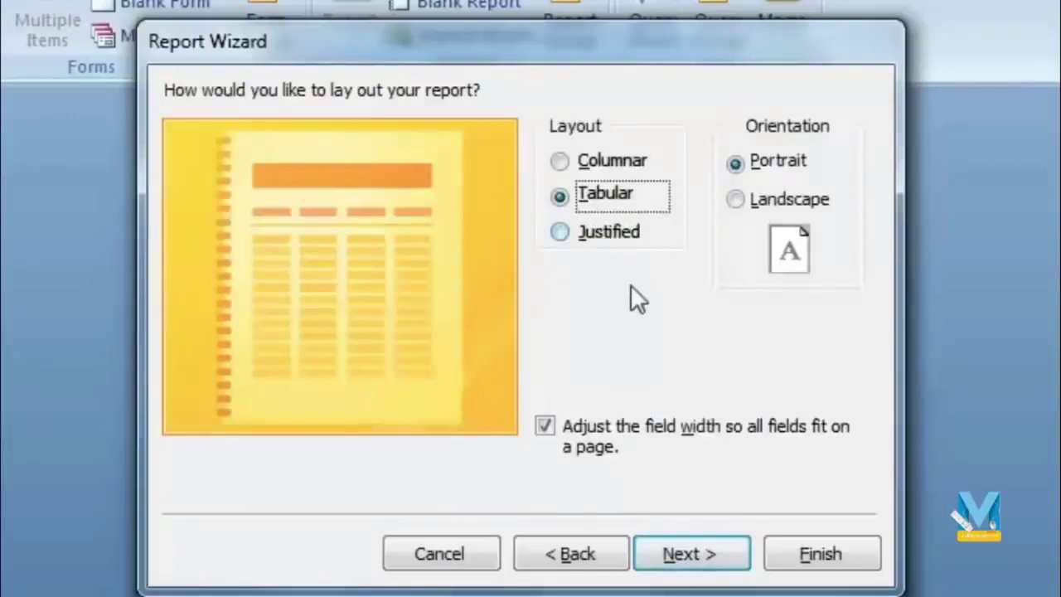
{"action": "left_click", "coordinate": [590, 161]}
{"action": "left_click", "coordinate": [691, 551]}
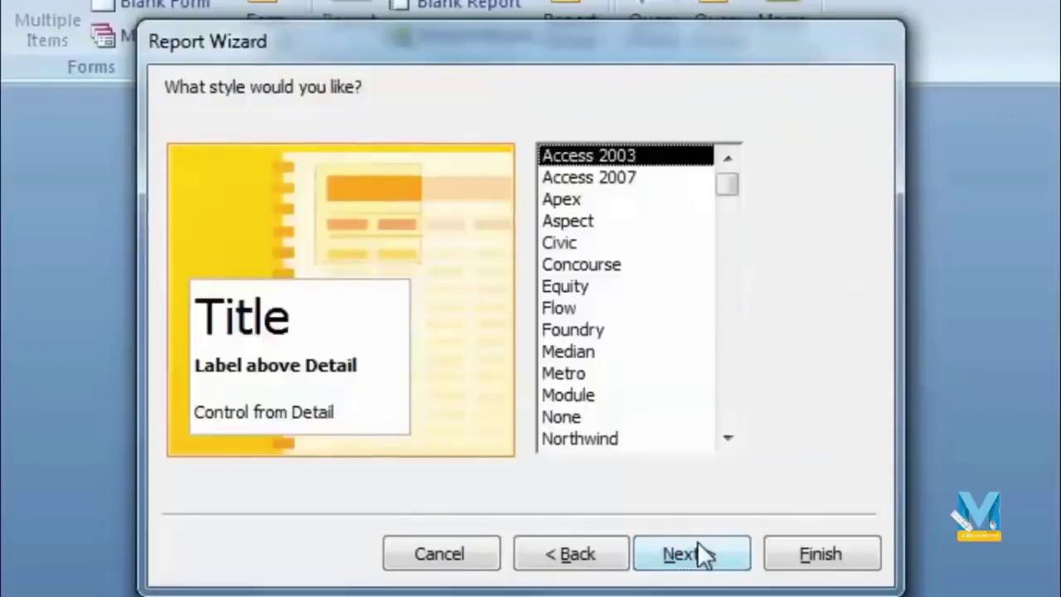
{"action": "left_click_drag", "start_coordinate": [731, 184], "coordinate": [727, 156]}
{"action": "left_click", "coordinate": [663, 176]}
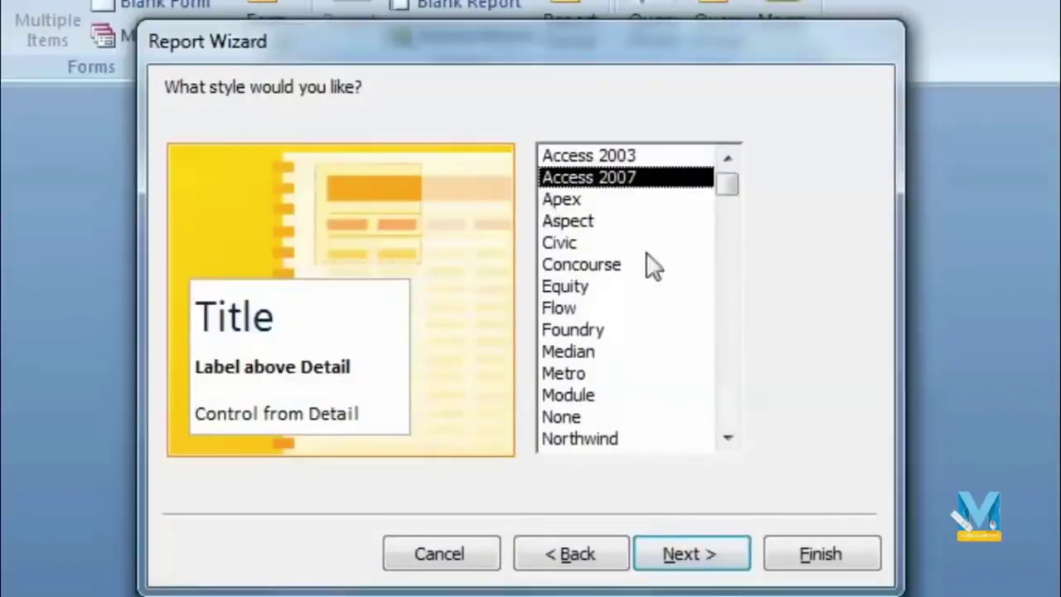
{"action": "left_click", "coordinate": [682, 559]}
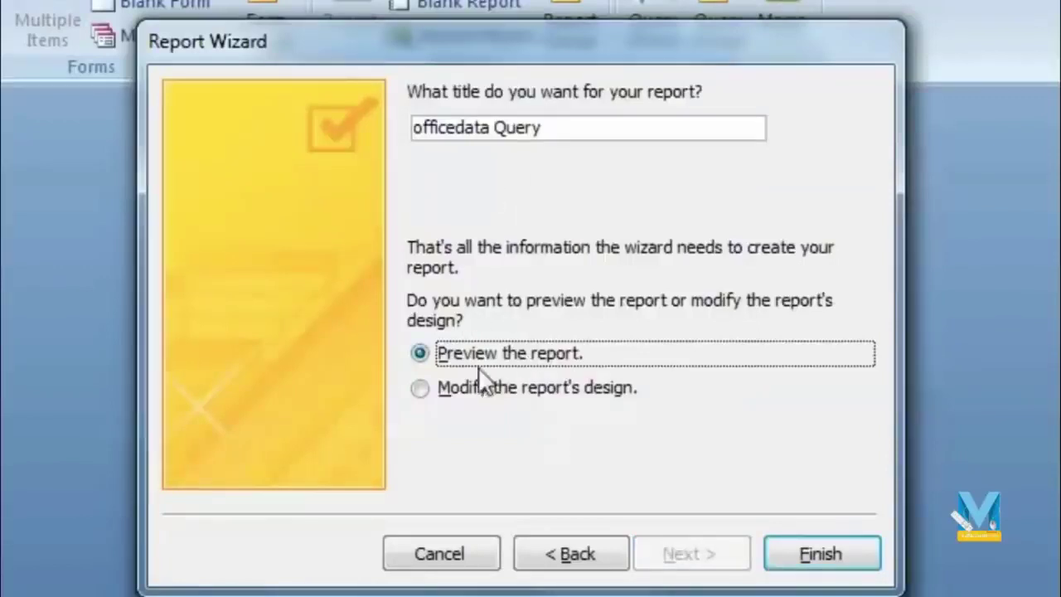
Step: Finish the wizard and enter the city parameter to preview the officedata Query report
{"action": "left_click", "coordinate": [839, 555]}
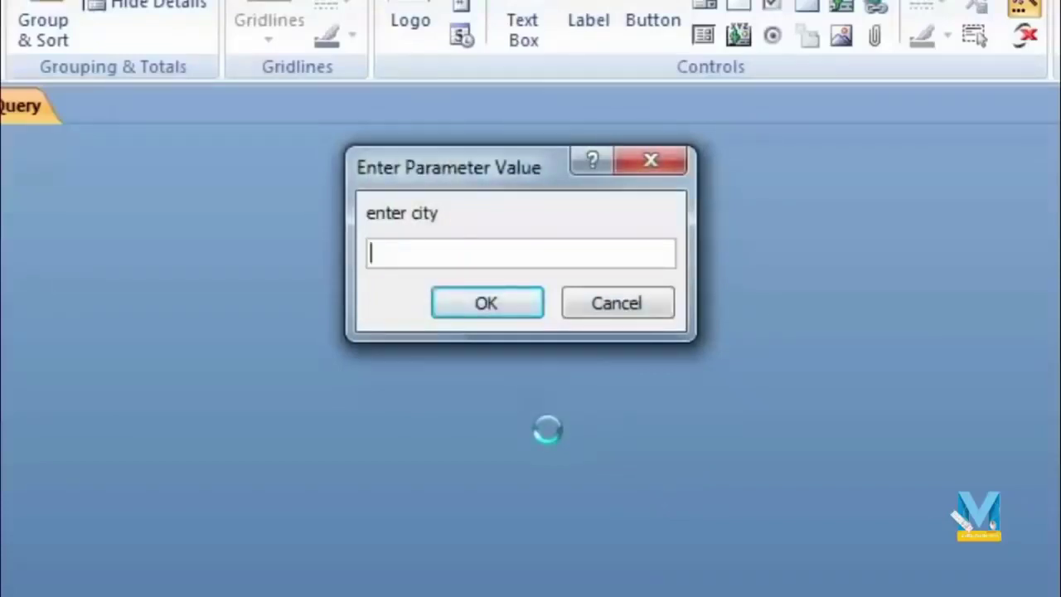
{"action": "type", "text": "agra"}
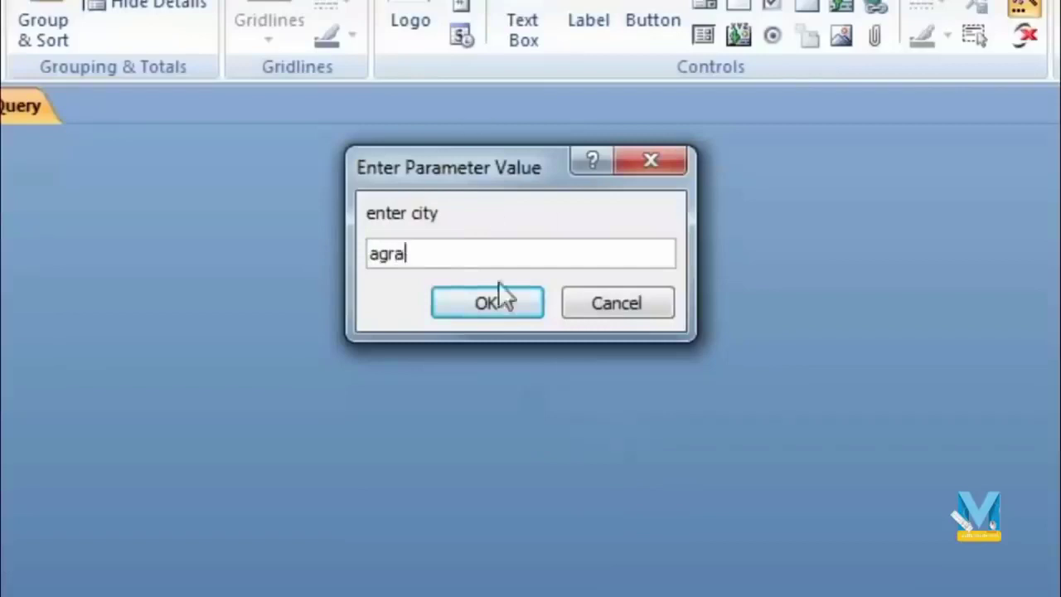
{"action": "left_click", "coordinate": [496, 301]}
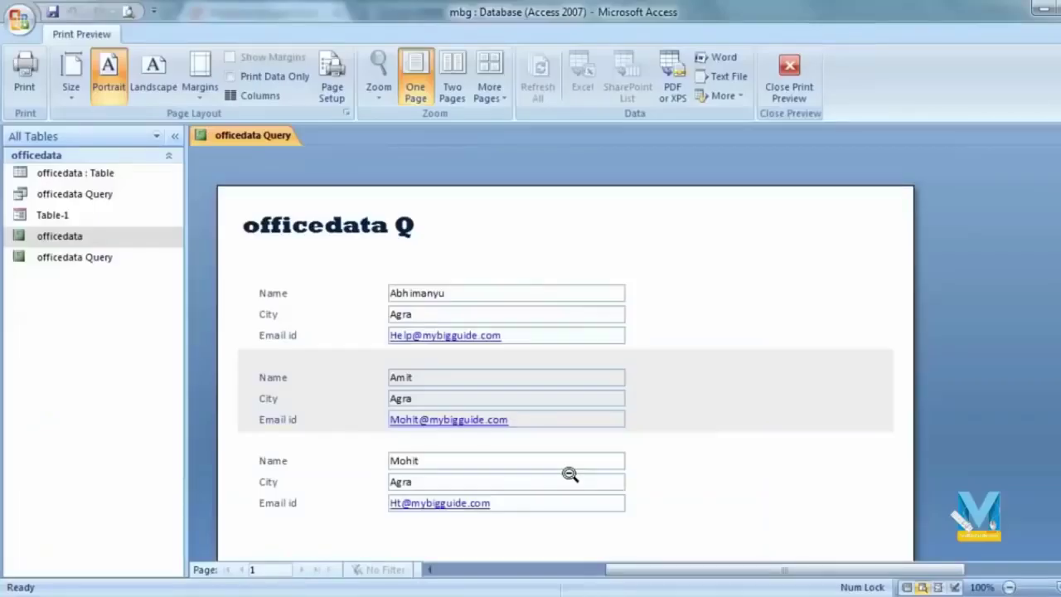
Step: Close the report design and open the Table-1 form in Design View
{"action": "left_click", "coordinate": [789, 78]}
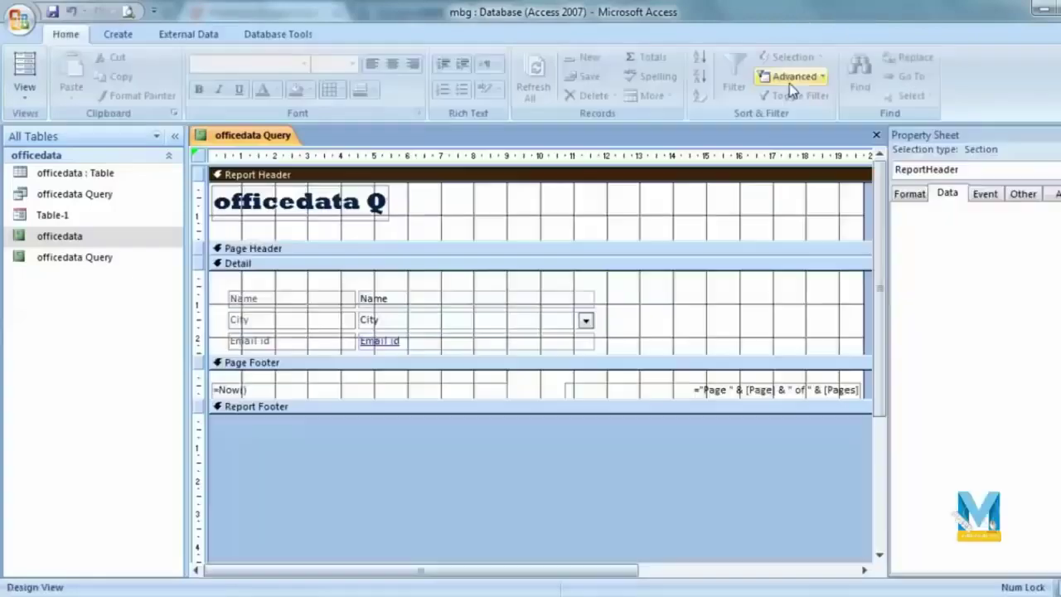
{"action": "left_click", "coordinate": [946, 79]}
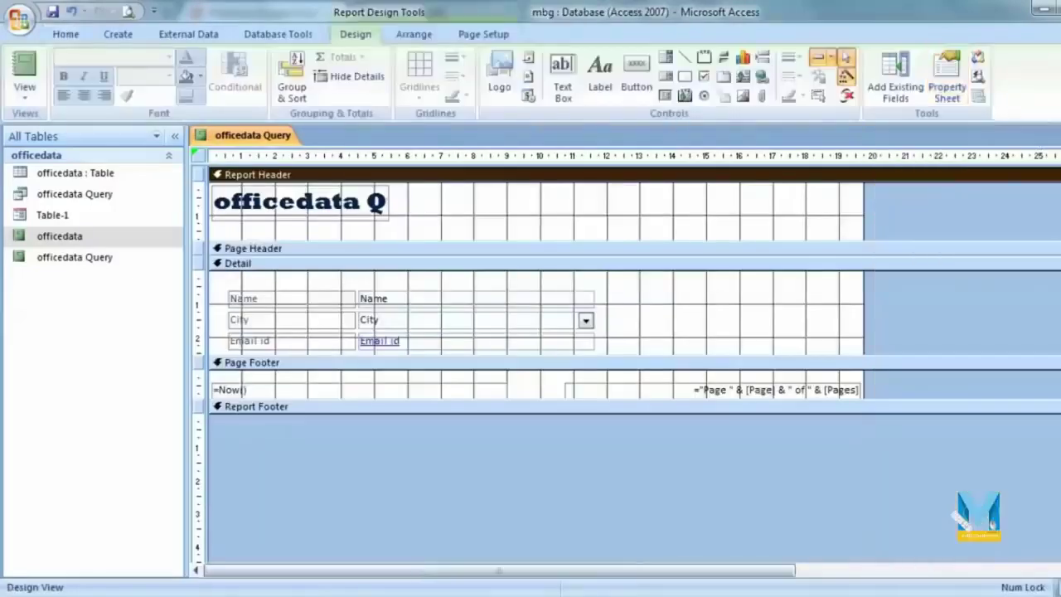
{"action": "left_click", "coordinate": [876, 134]}
{"action": "double_click", "coordinate": [71, 221]}
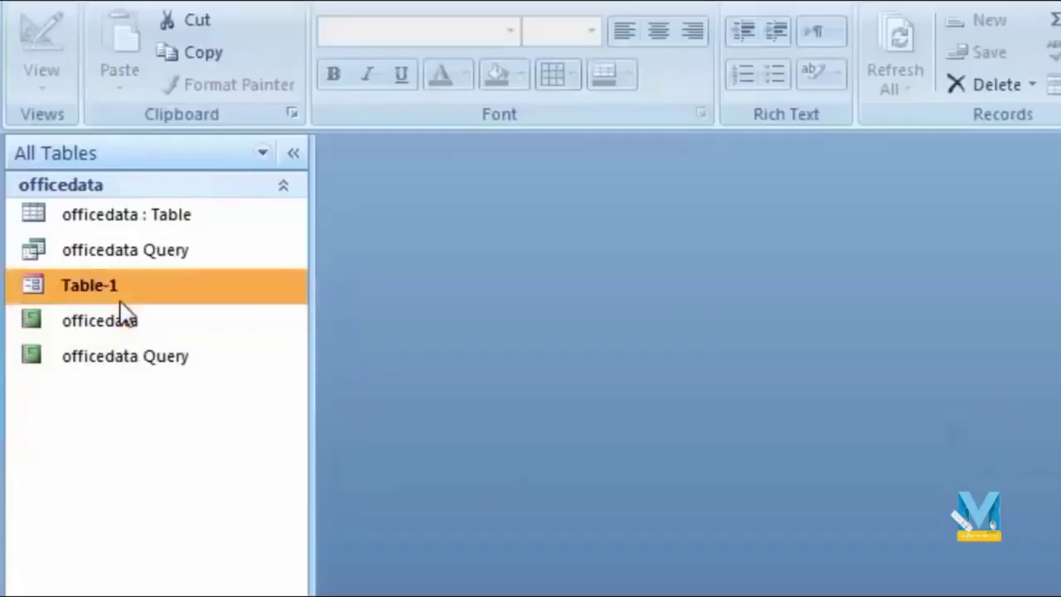
{"action": "right_click", "coordinate": [902, 250]}
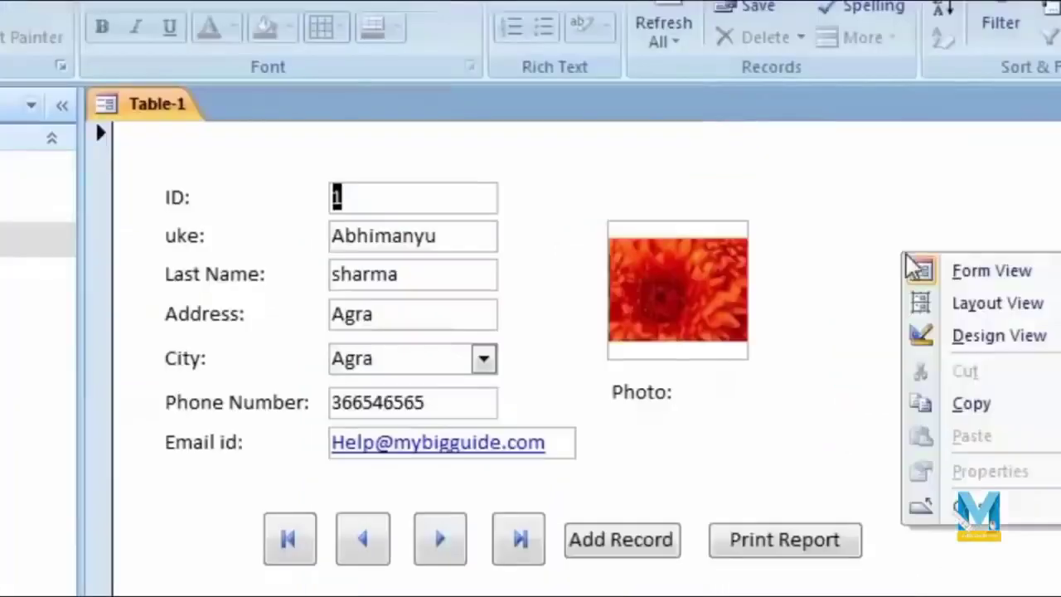
{"action": "left_click", "coordinate": [998, 340]}
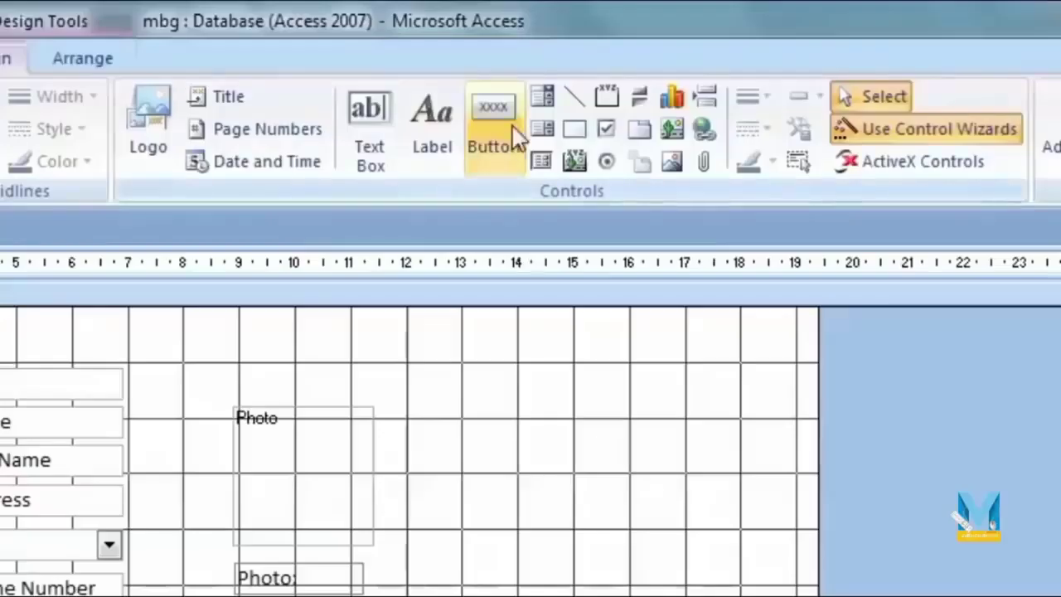
Step: Draw a command button that previews the officedata Query report
{"action": "left_click", "coordinate": [511, 132]}
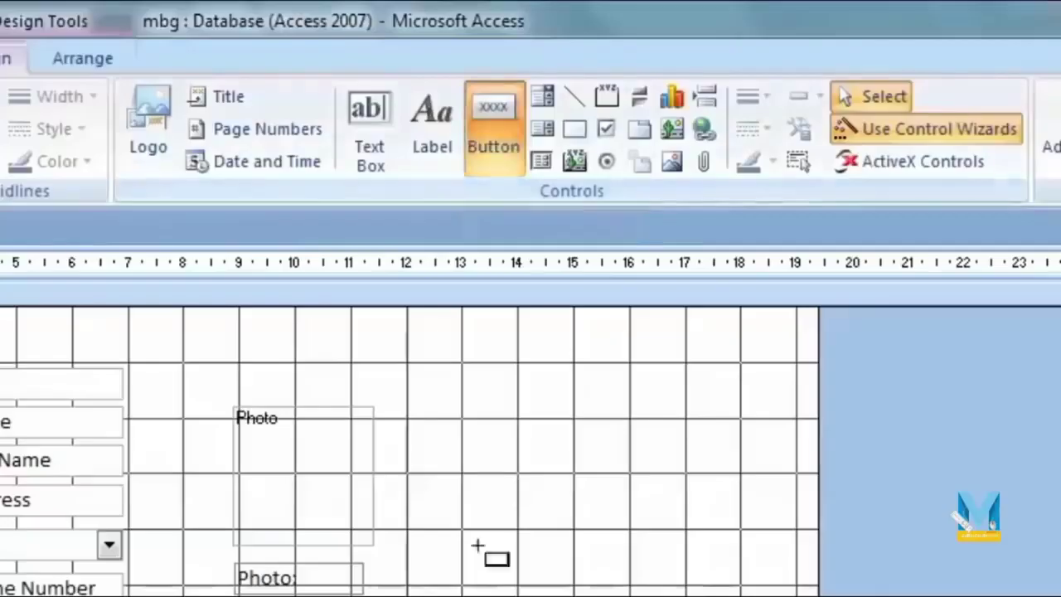
{"action": "left_click_drag", "start_coordinate": [593, 370], "coordinate": [769, 423]}
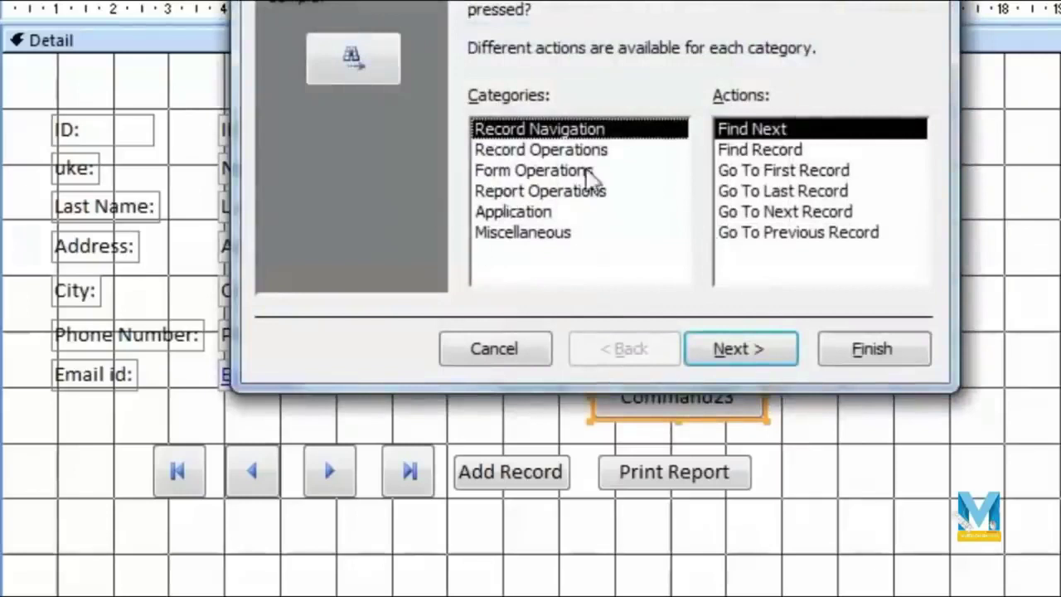
{"action": "left_click", "coordinate": [595, 192]}
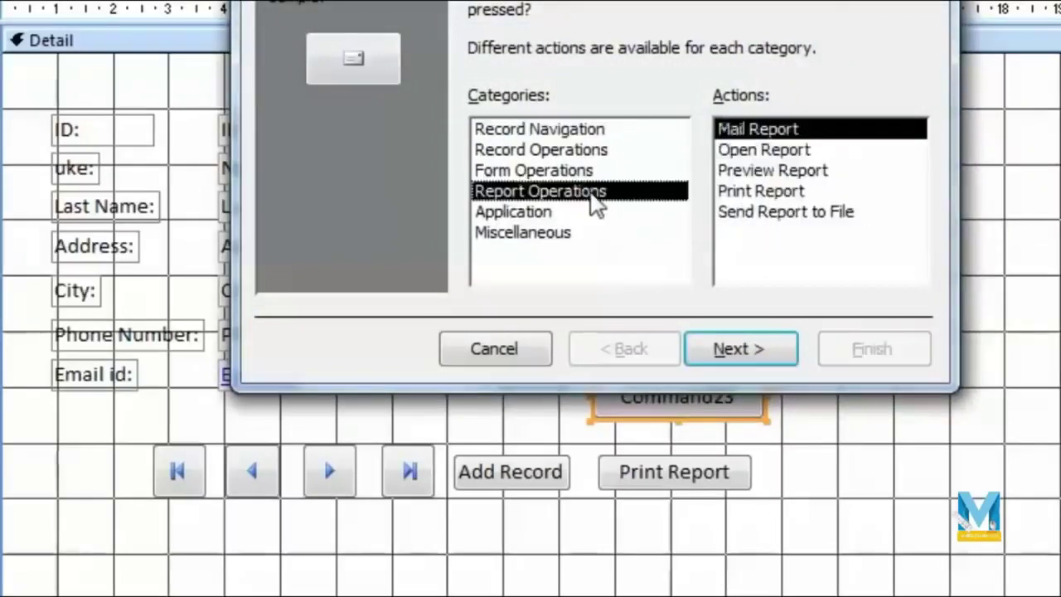
{"action": "left_click", "coordinate": [746, 172]}
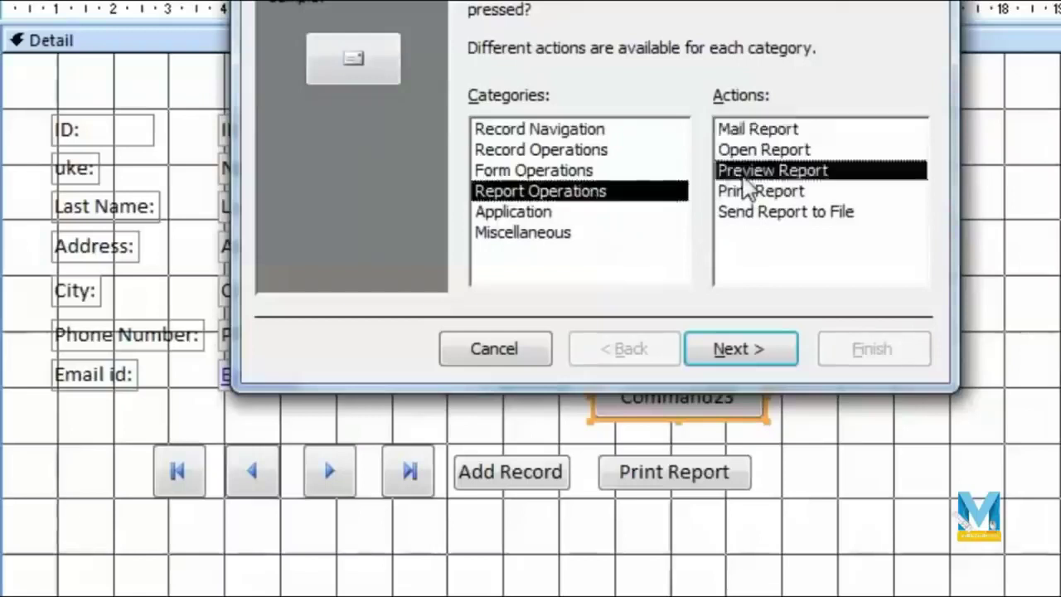
{"action": "left_click", "coordinate": [740, 348]}
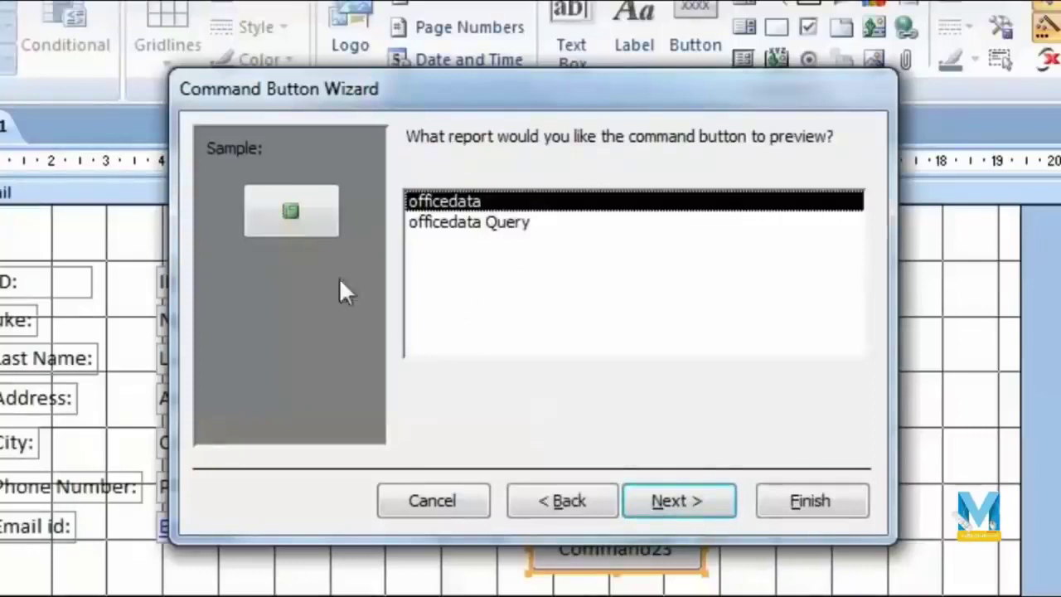
{"action": "left_click", "coordinate": [491, 239]}
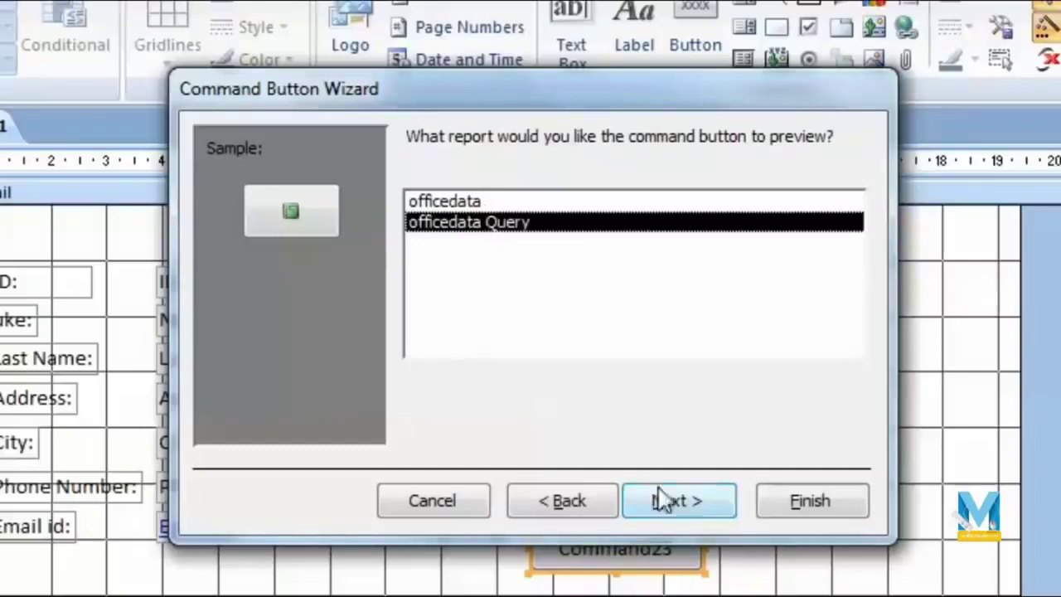
Step: Give the button the text caption 'Report by city'
{"action": "left_click", "coordinate": [678, 506]}
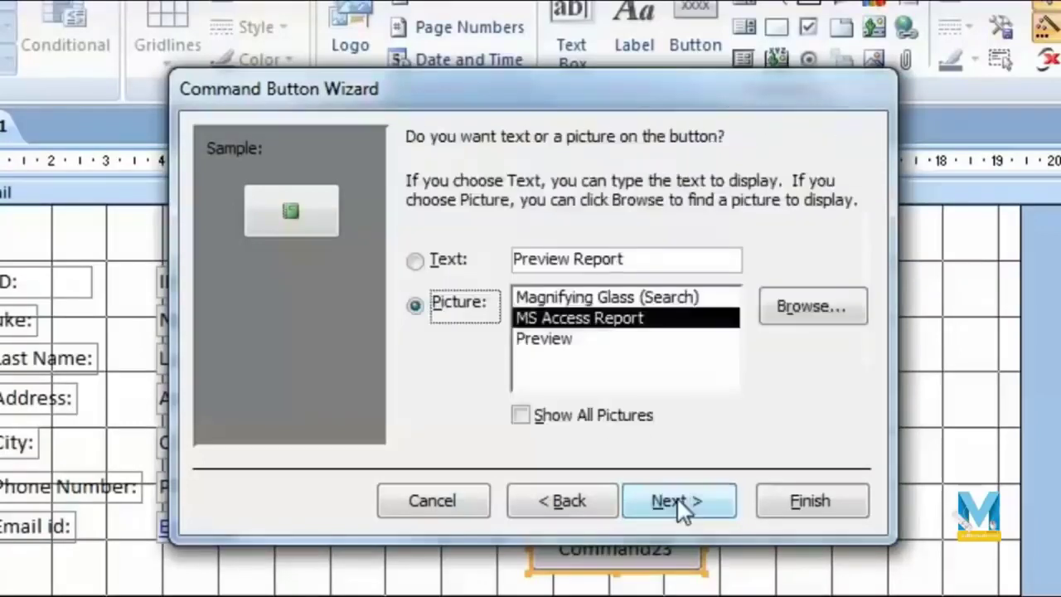
{"action": "left_click", "coordinate": [454, 269]}
{"action": "left_click", "coordinate": [461, 305]}
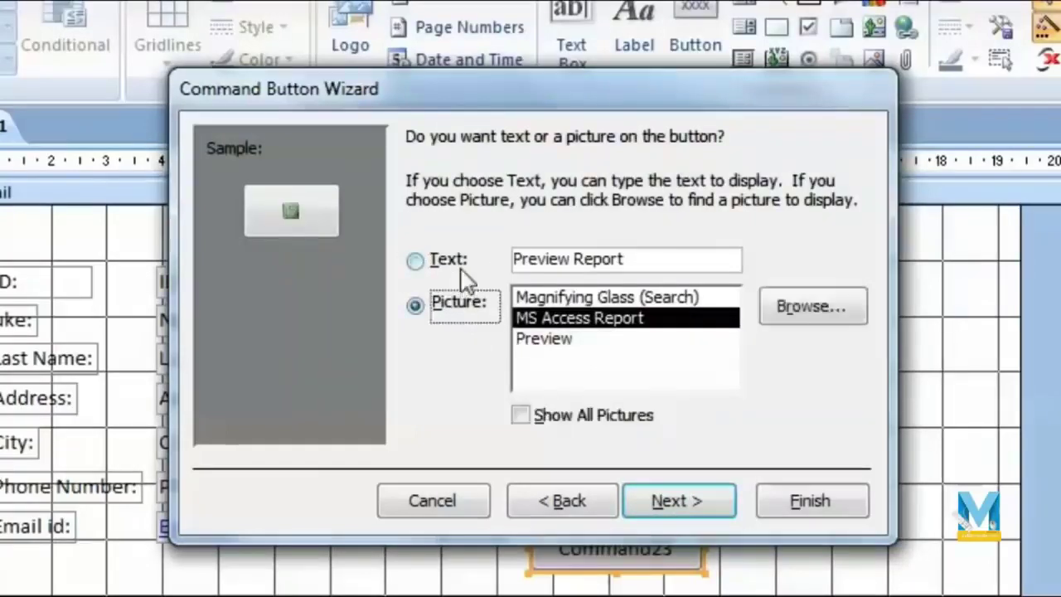
{"action": "left_click", "coordinate": [458, 270]}
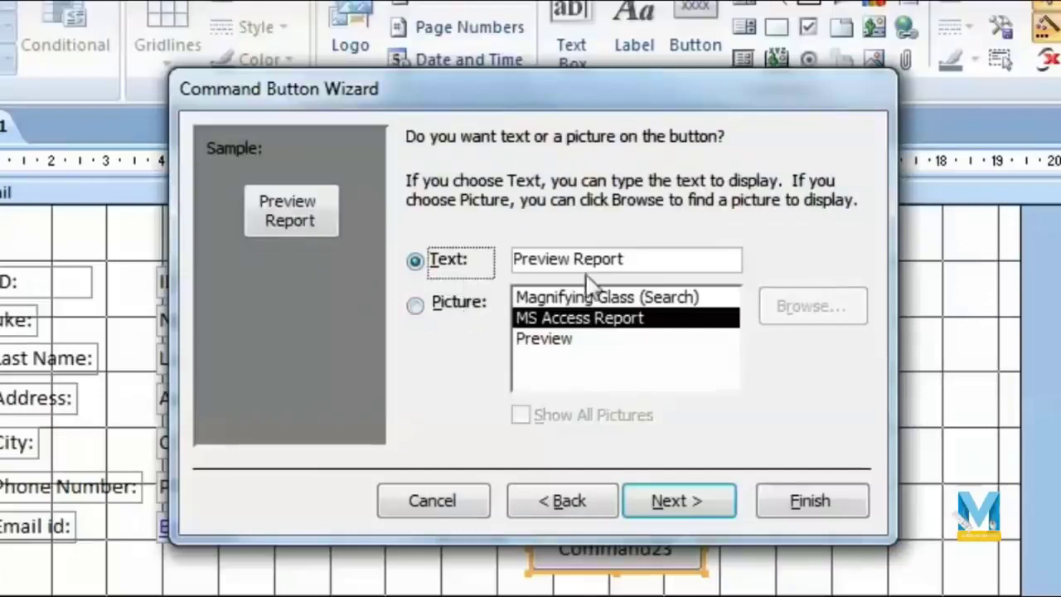
{"action": "left_click", "coordinate": [643, 264]}
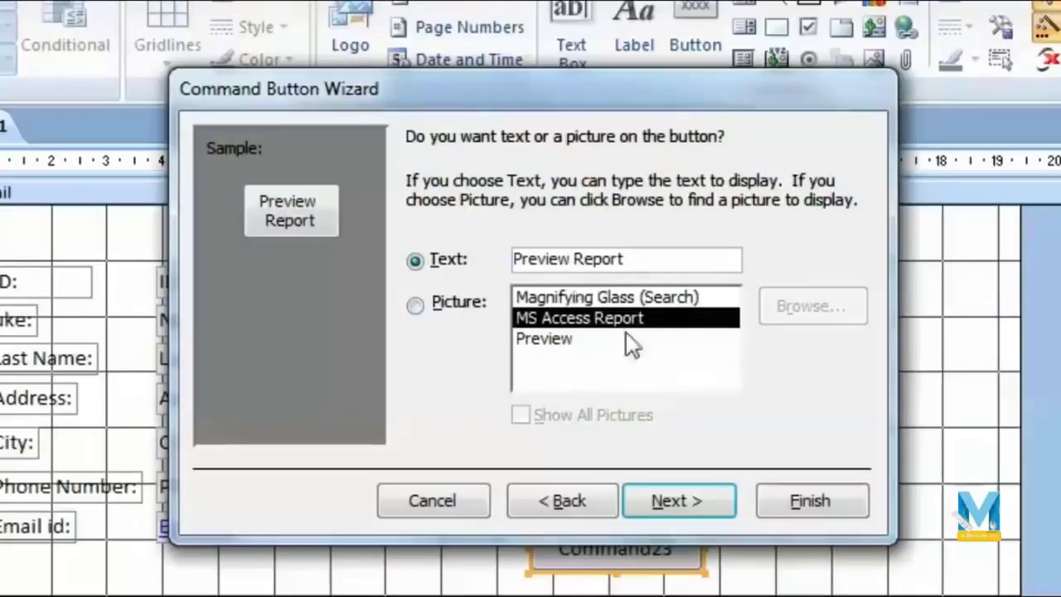
{"action": "left_click_drag", "start_coordinate": [573, 259], "coordinate": [402, 291]}
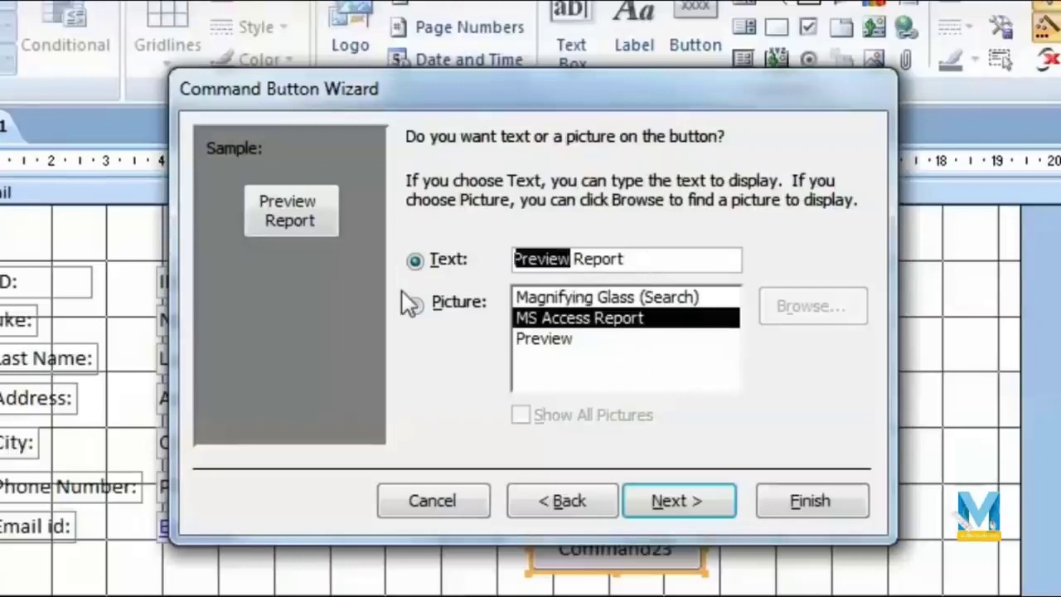
{"action": "key", "text": "BackSpace"}
{"action": "type", "text": "by "}
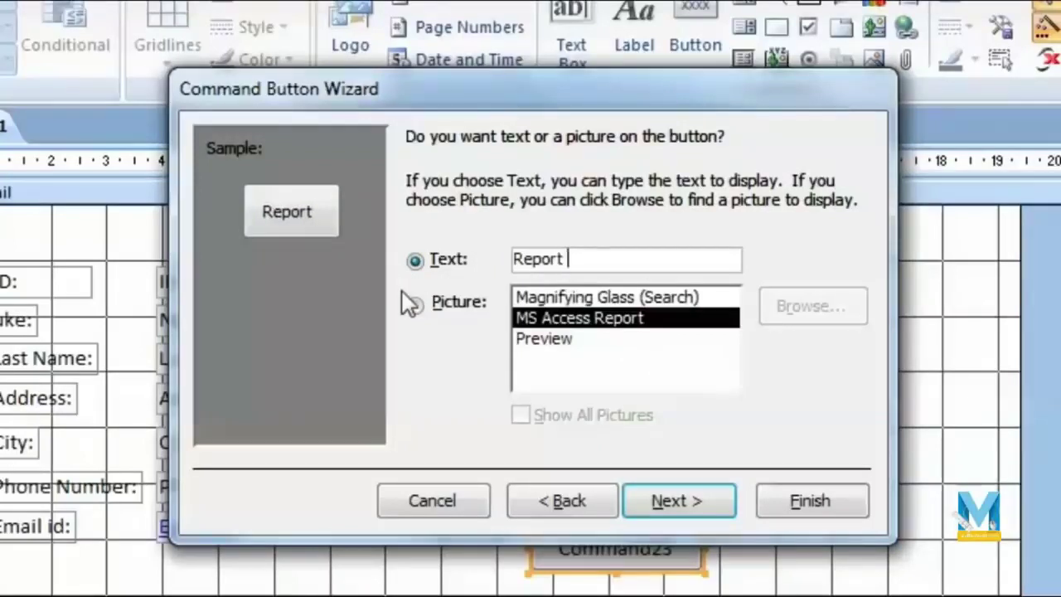
{"action": "type", "text": "city"}
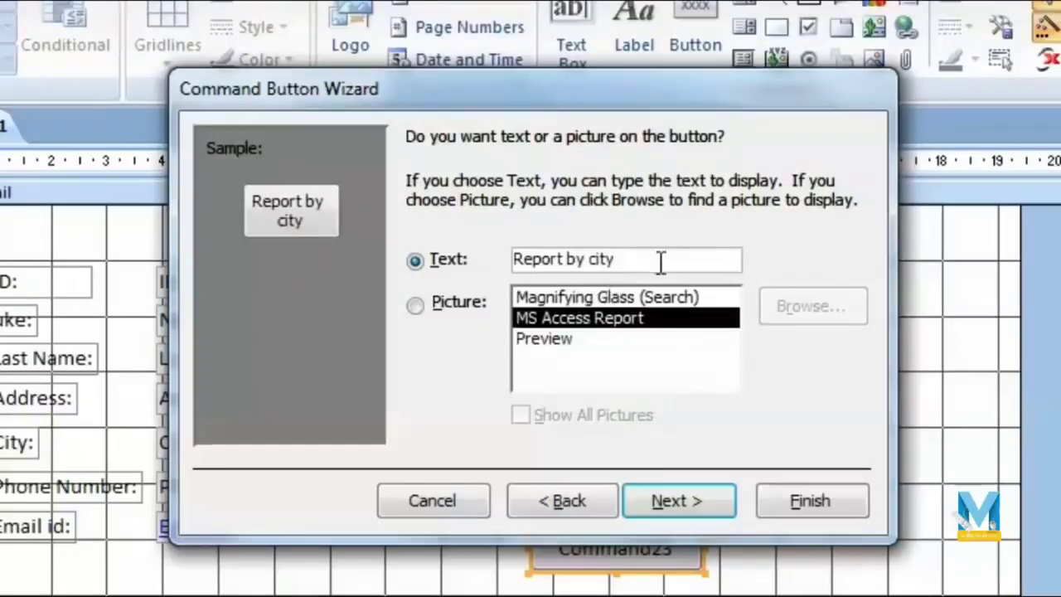
Step: Finish the button wizard and move the button beside Print Report
{"action": "left_click", "coordinate": [690, 504]}
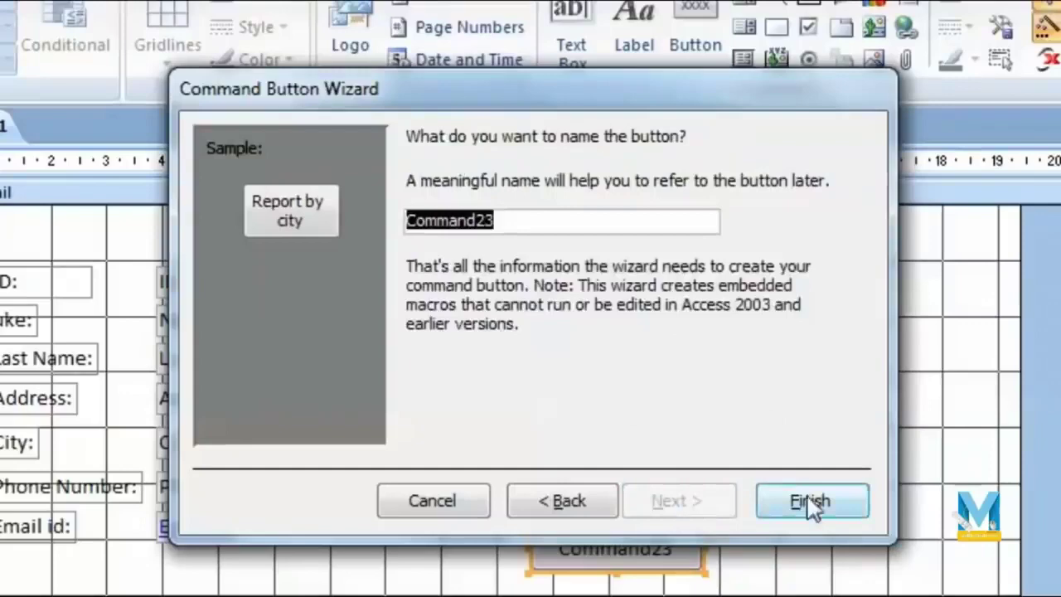
{"action": "left_click", "coordinate": [811, 502]}
{"action": "left_click_drag", "start_coordinate": [640, 527], "coordinate": [818, 596]}
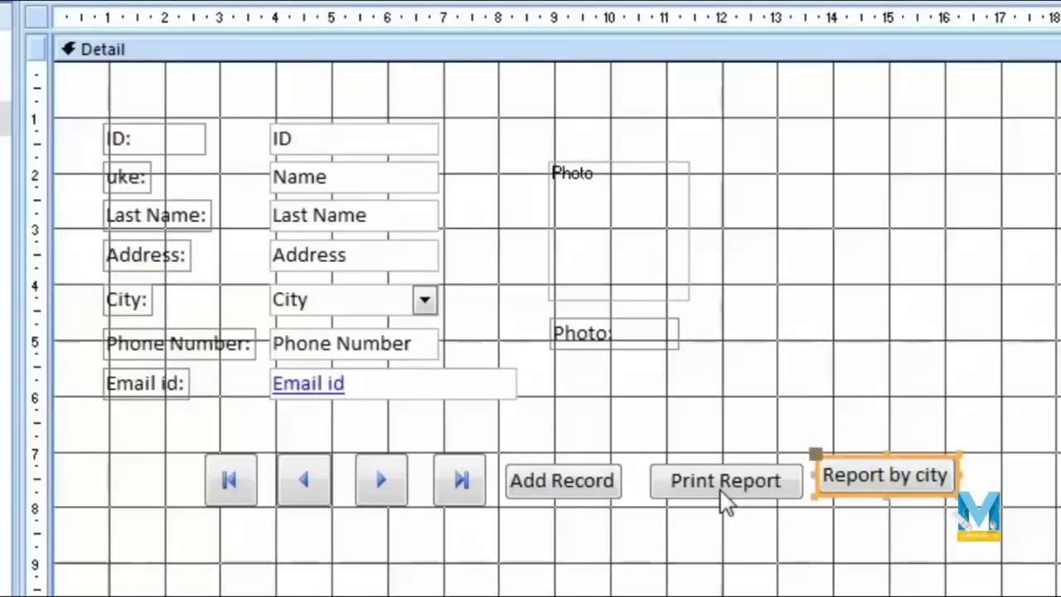
Step: In Form View, preview the full report with Print Report, then close it
{"action": "left_click", "coordinate": [896, 570]}
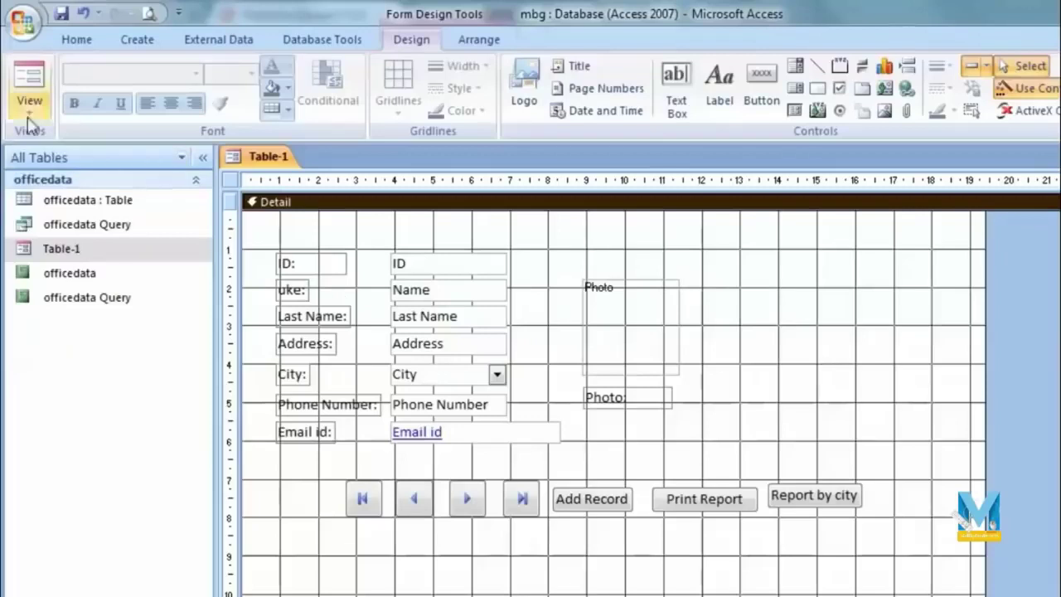
{"action": "left_click", "coordinate": [29, 106]}
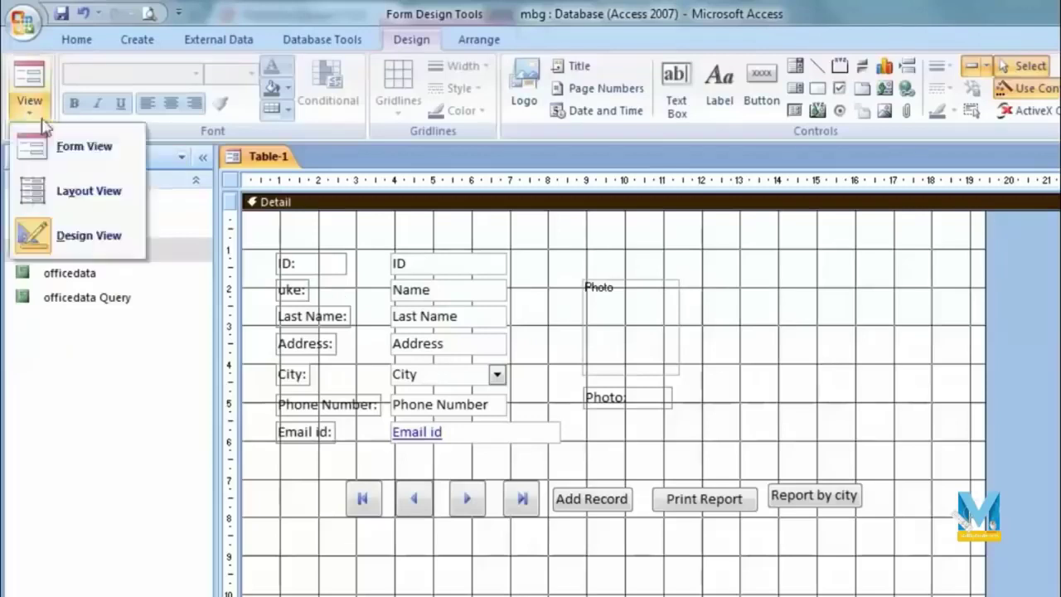
{"action": "left_click", "coordinate": [87, 149]}
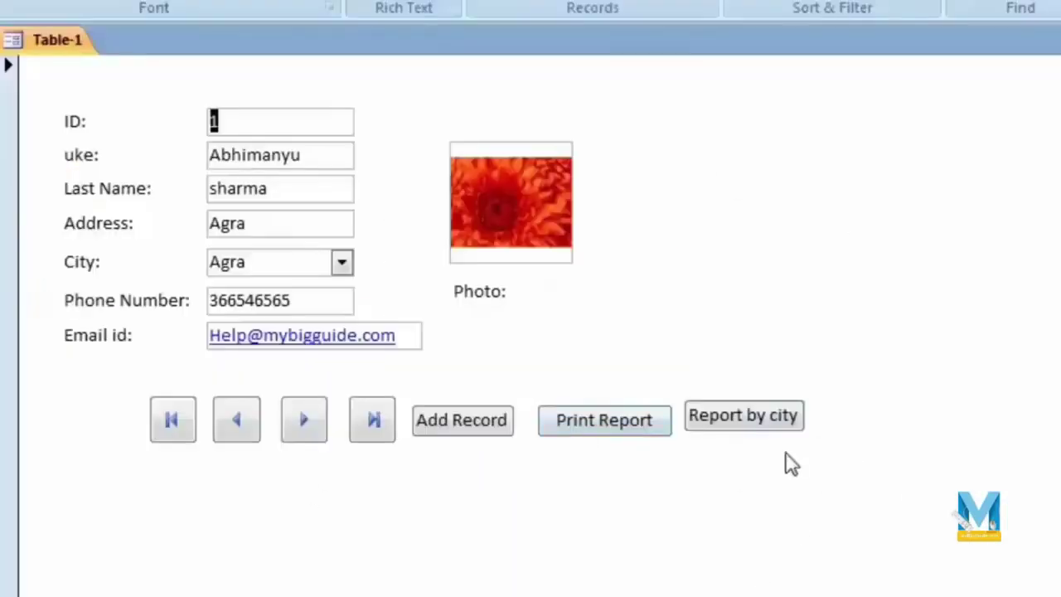
{"action": "left_click", "coordinate": [608, 425]}
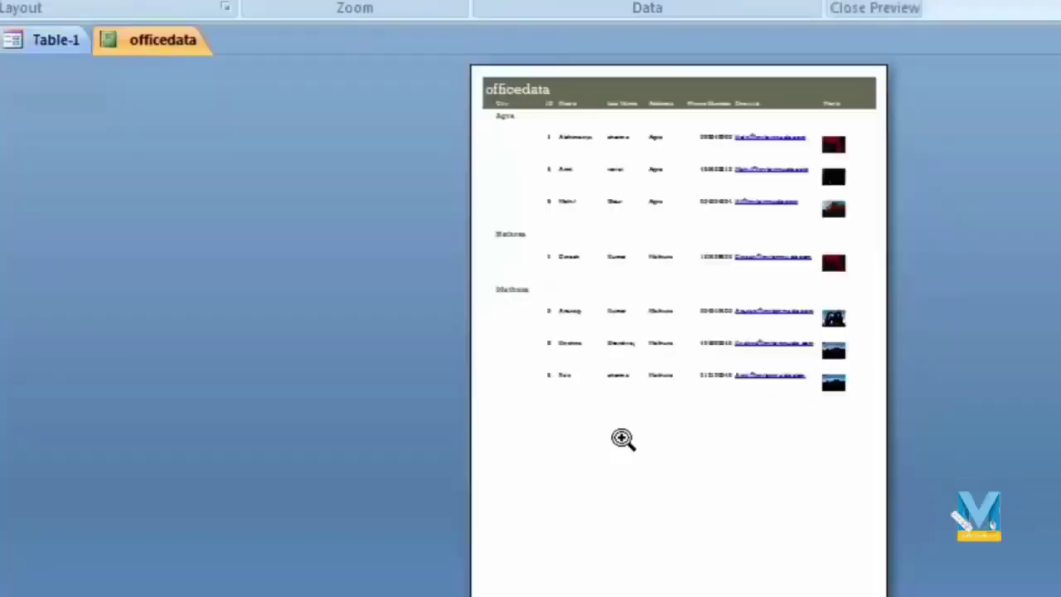
{"action": "left_click", "coordinate": [622, 189]}
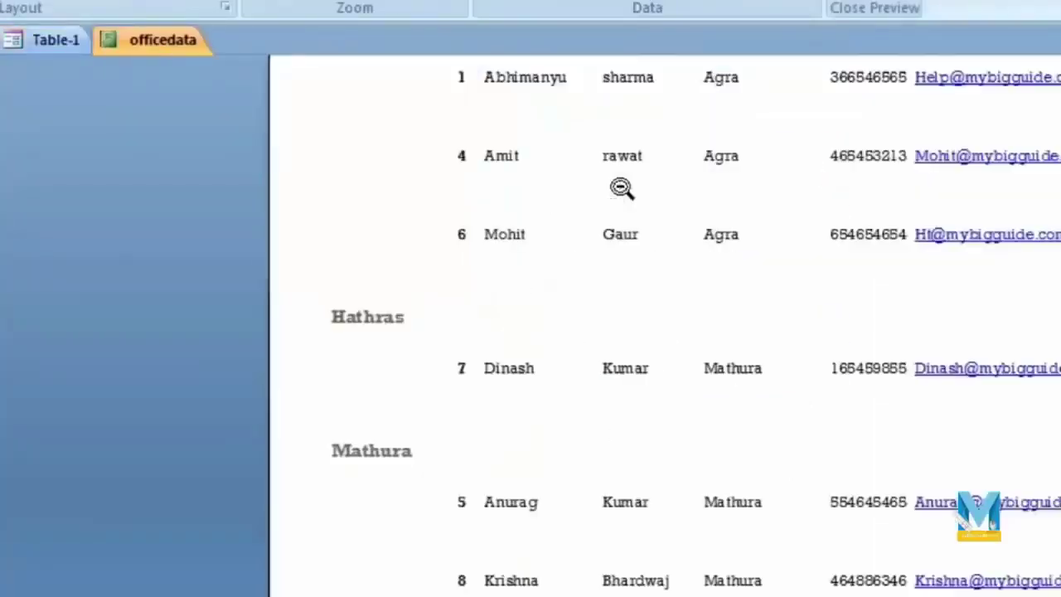
{"action": "scroll", "coordinate": [657, 388], "scroll_direction": "down", "scroll_amount": 5}
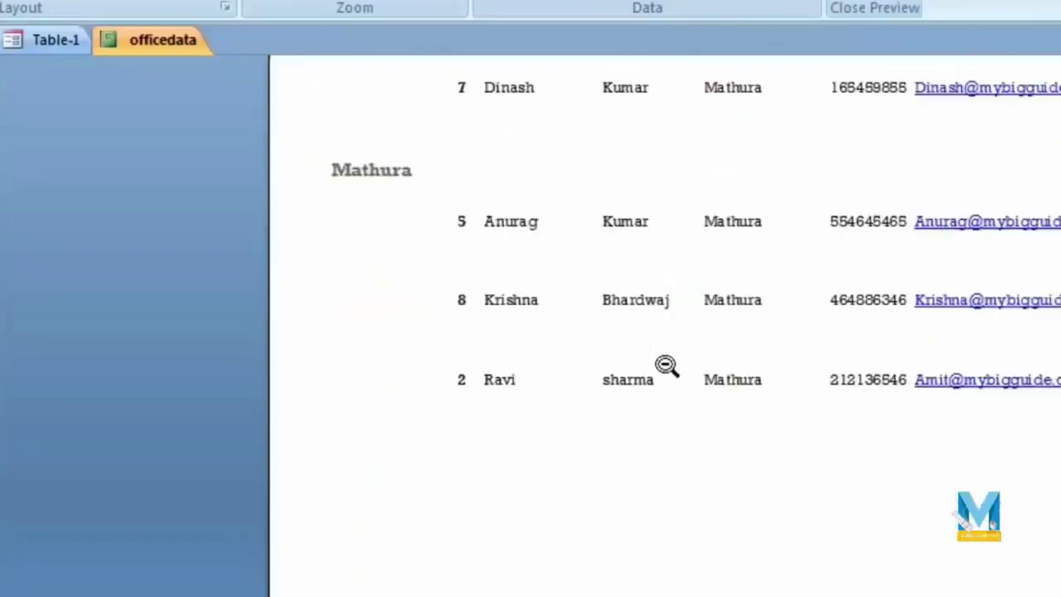
{"action": "left_click", "coordinate": [874, 8]}
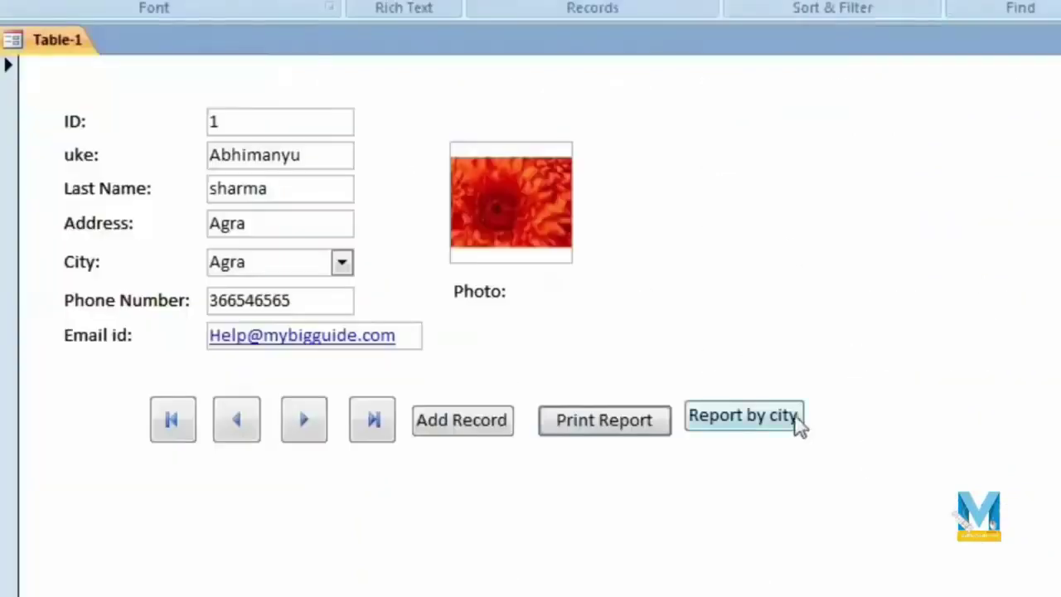
Step: Run Report by city with 'agra' as the city and zoom into the filtered preview
{"action": "left_click", "coordinate": [754, 417]}
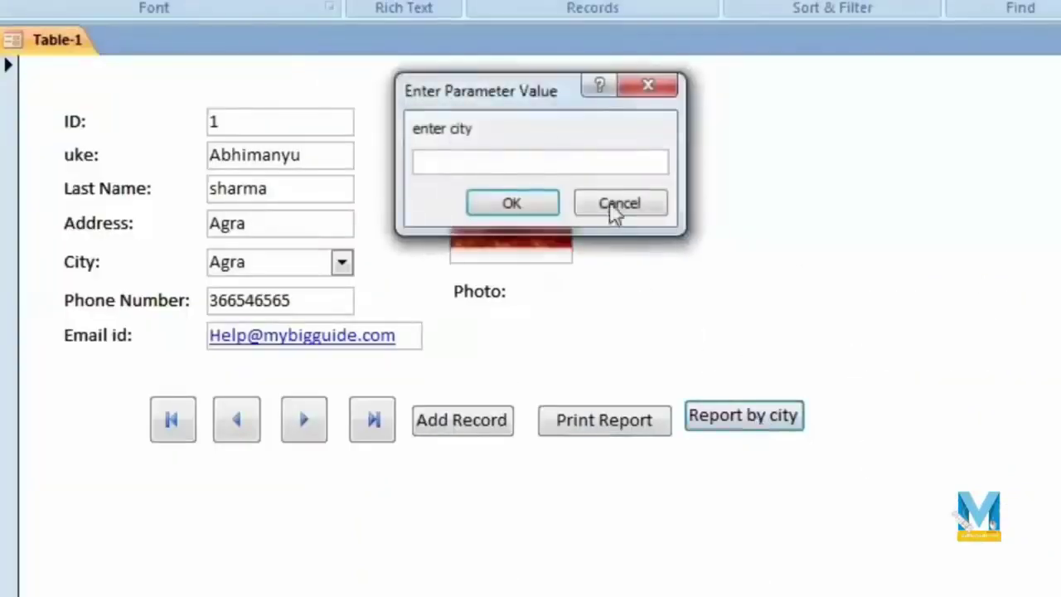
{"action": "left_click", "coordinate": [615, 207]}
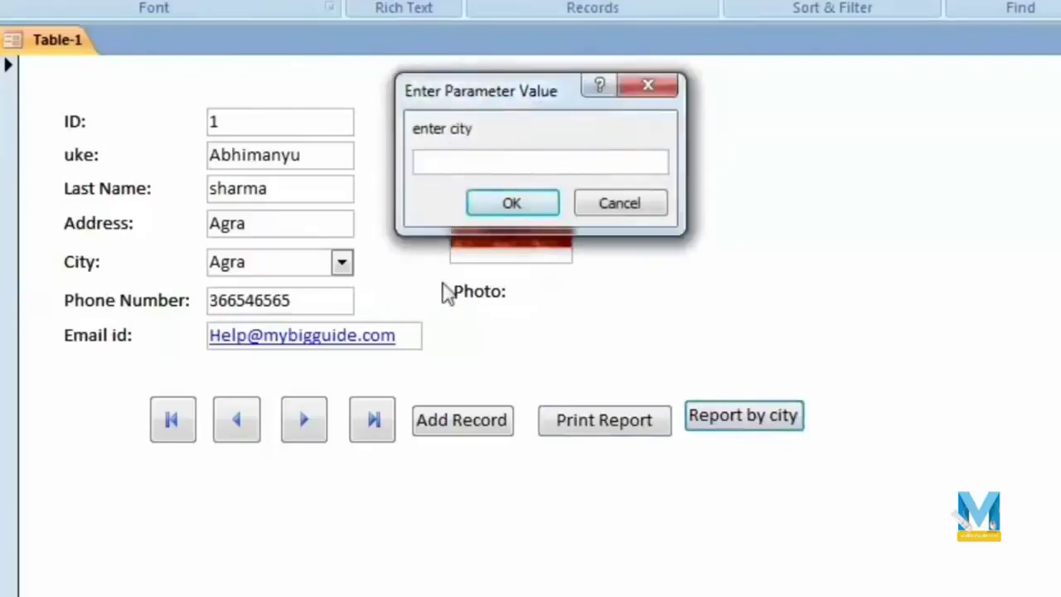
{"action": "type", "text": "agra"}
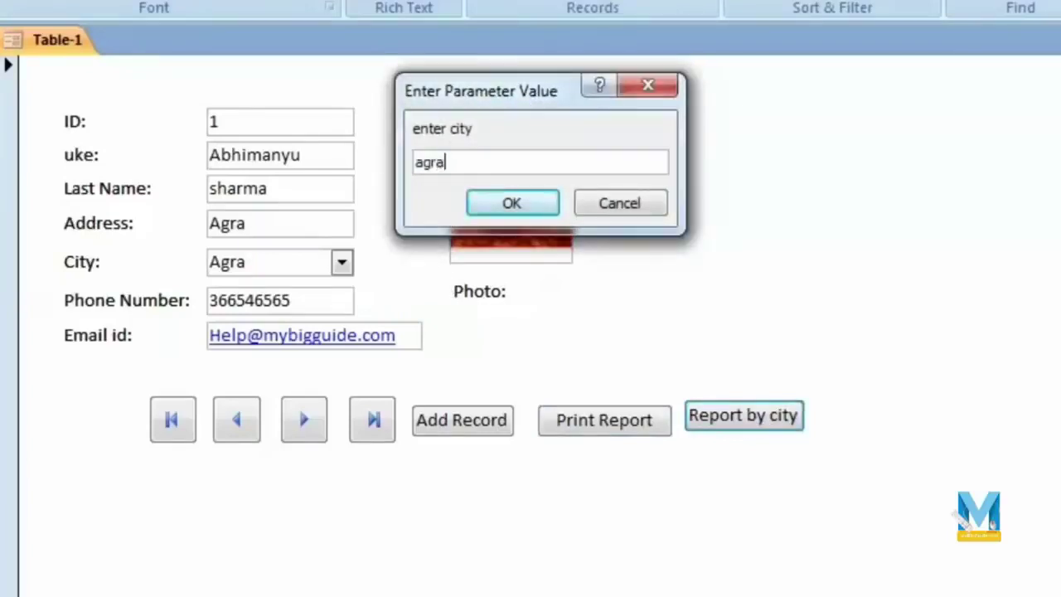
{"action": "left_click", "coordinate": [511, 203]}
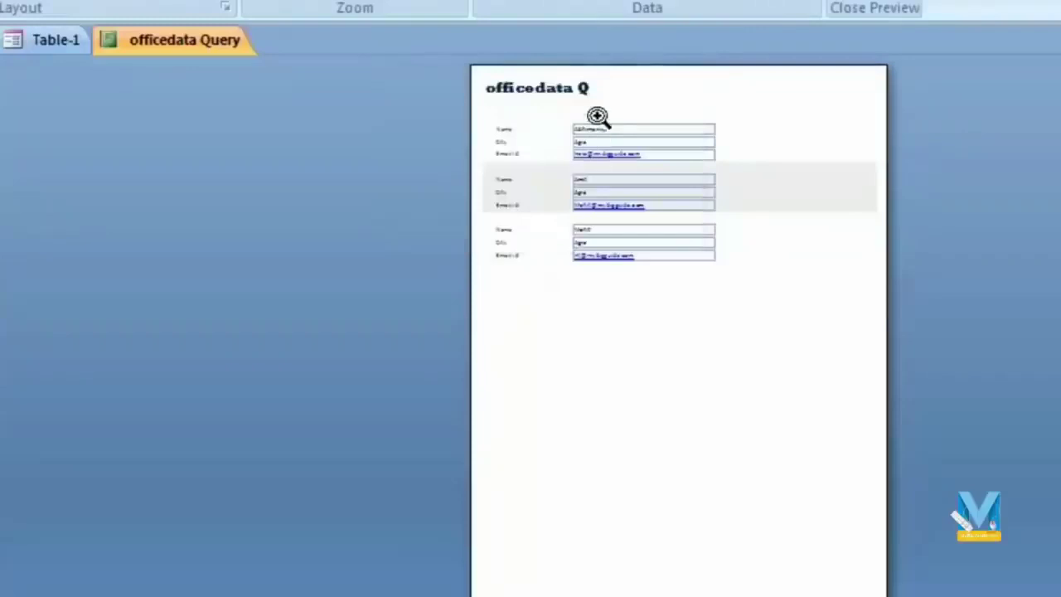
{"action": "left_click", "coordinate": [597, 113]}
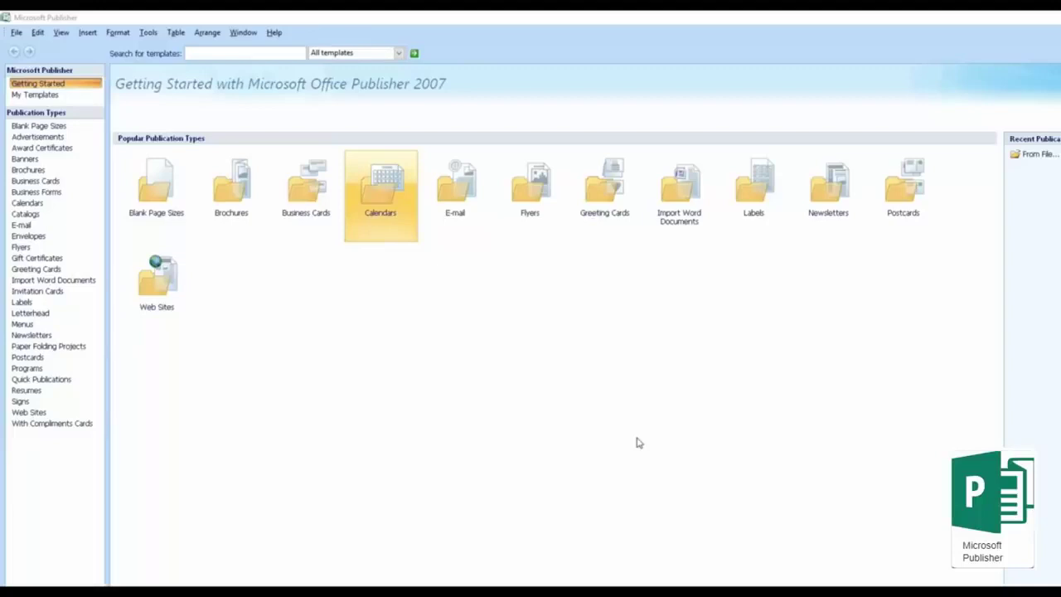
{"action": "key", "text": "p"}
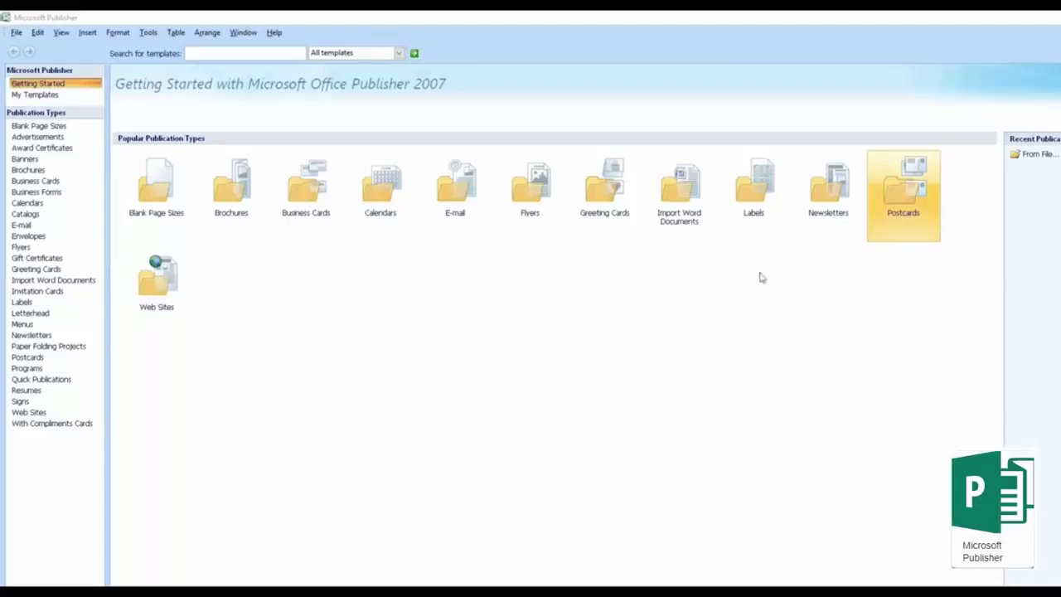
{"action": "key", "text": "Left"}
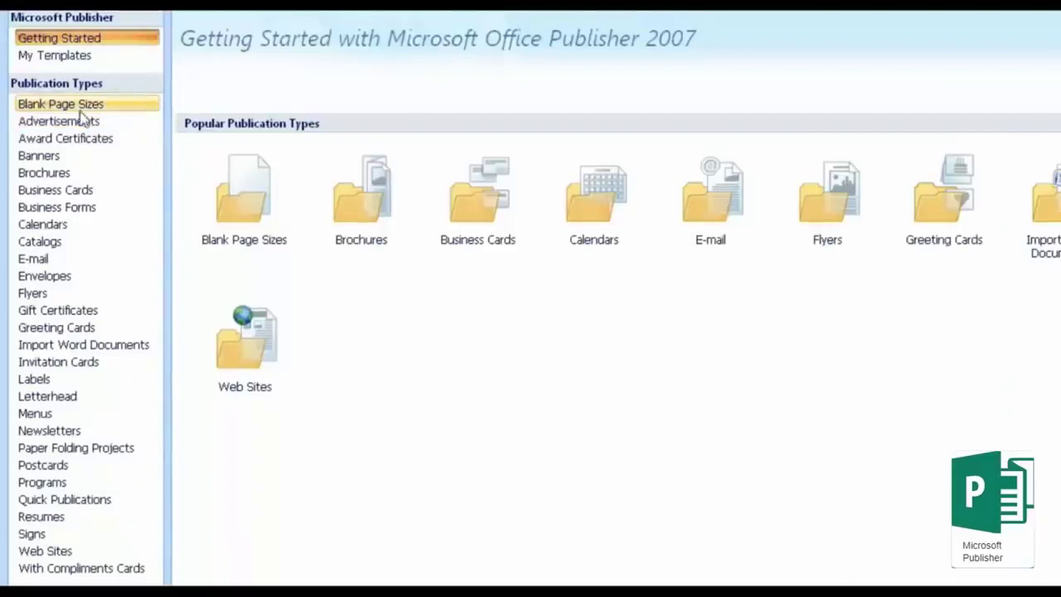
Step: Browse Blank Page Sizes and Advertisement designs like Bring-In, Mail-In and Text Emphasis, then Award Certificates
{"action": "left_click", "coordinate": [42, 111]}
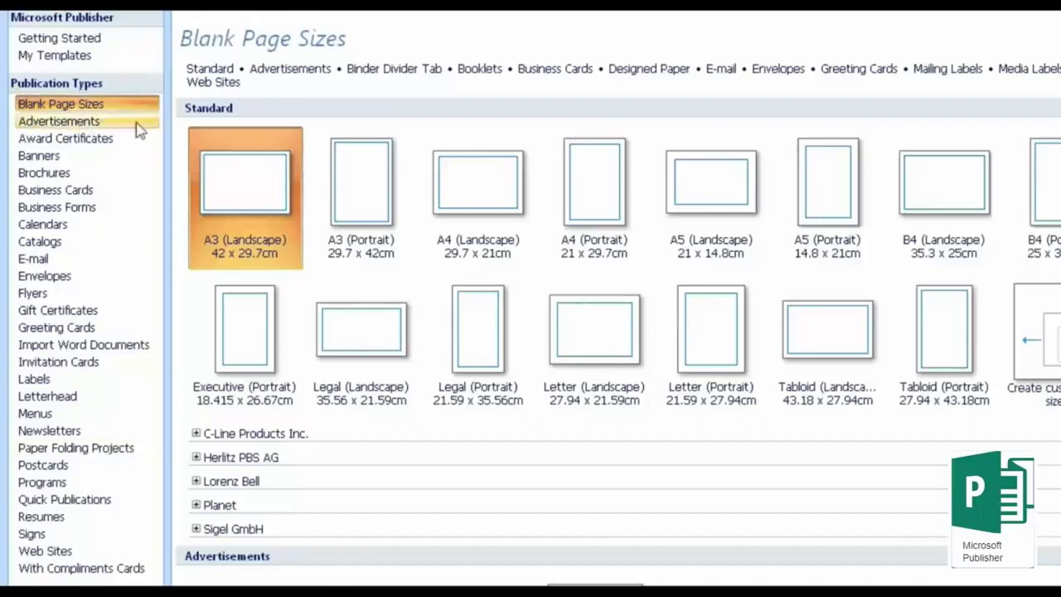
{"action": "left_click", "coordinate": [83, 124]}
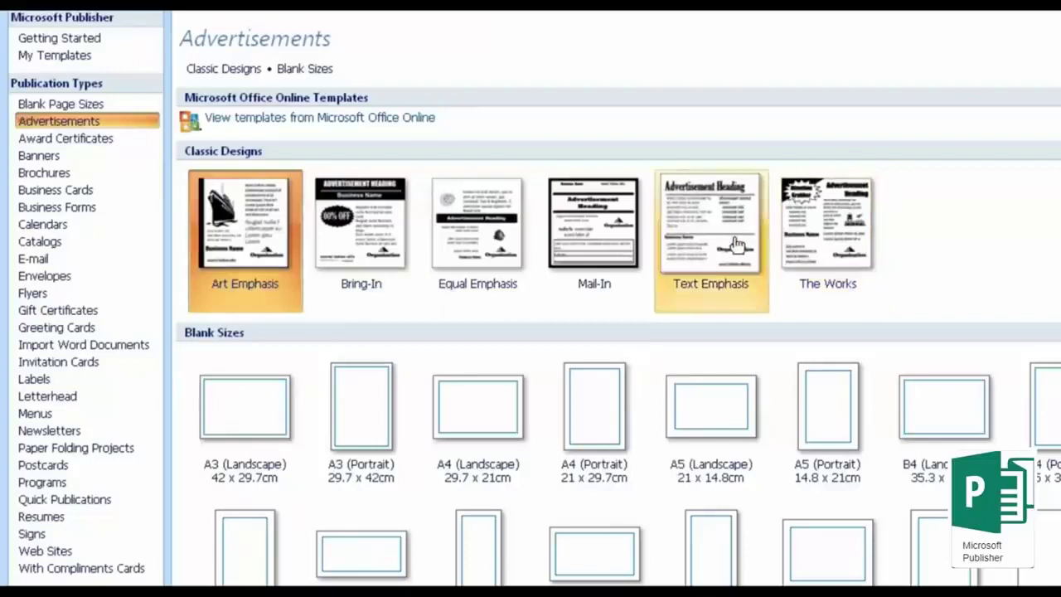
{"action": "left_click", "coordinate": [369, 243]}
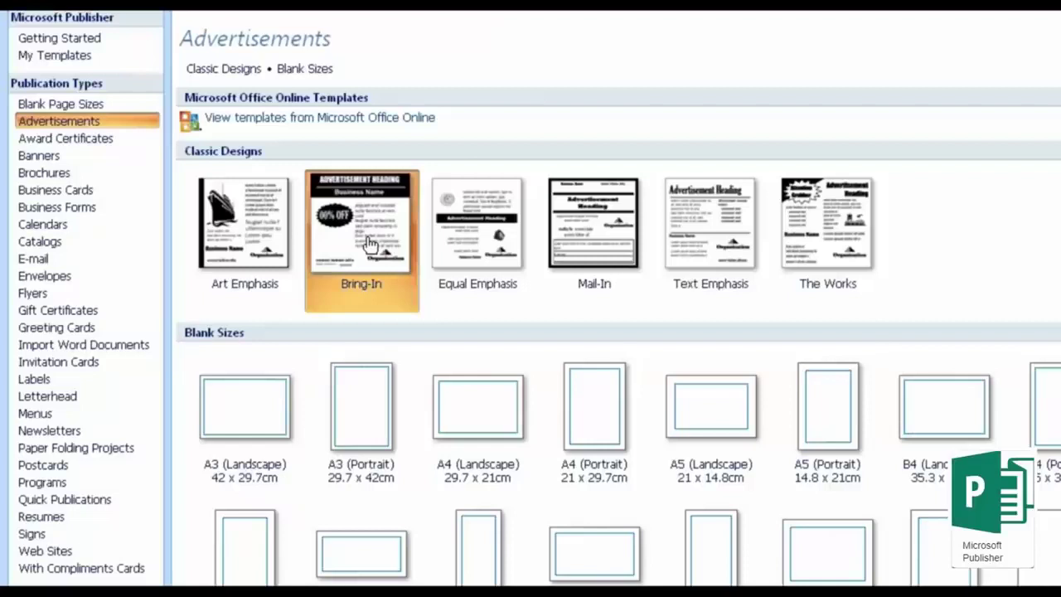
{"action": "left_click", "coordinate": [236, 252]}
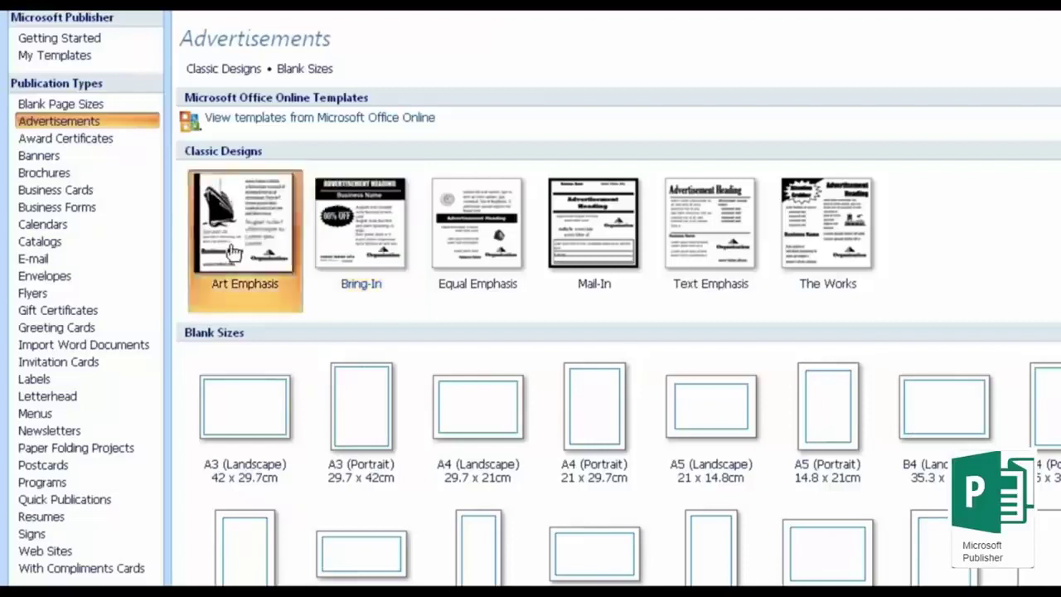
{"action": "left_click", "coordinate": [365, 236]}
{"action": "left_click", "coordinate": [465, 239]}
{"action": "left_click", "coordinate": [593, 238]}
{"action": "left_click", "coordinate": [688, 242]}
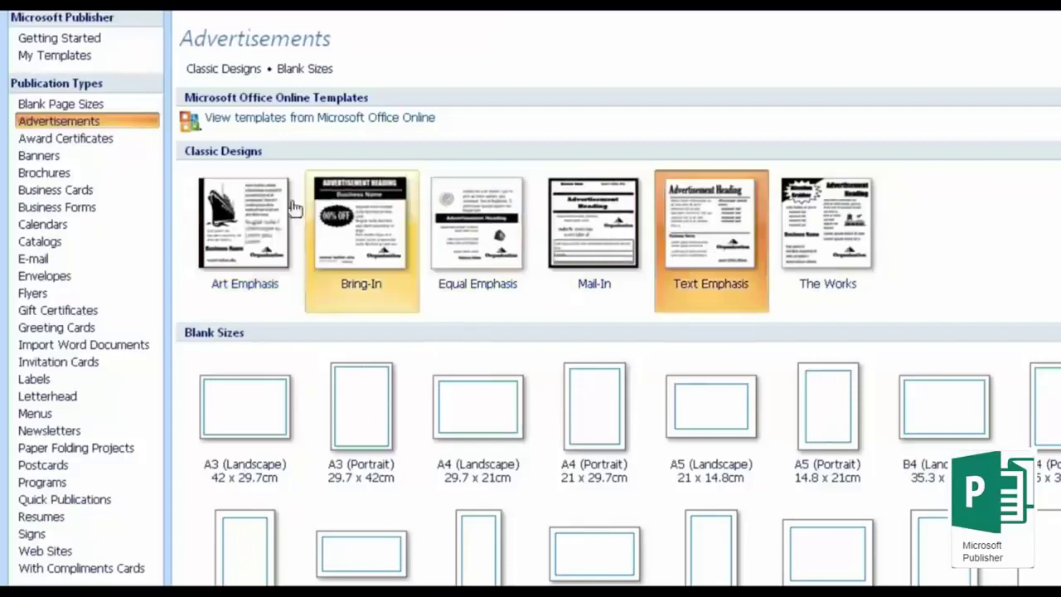
{"action": "left_click", "coordinate": [106, 141]}
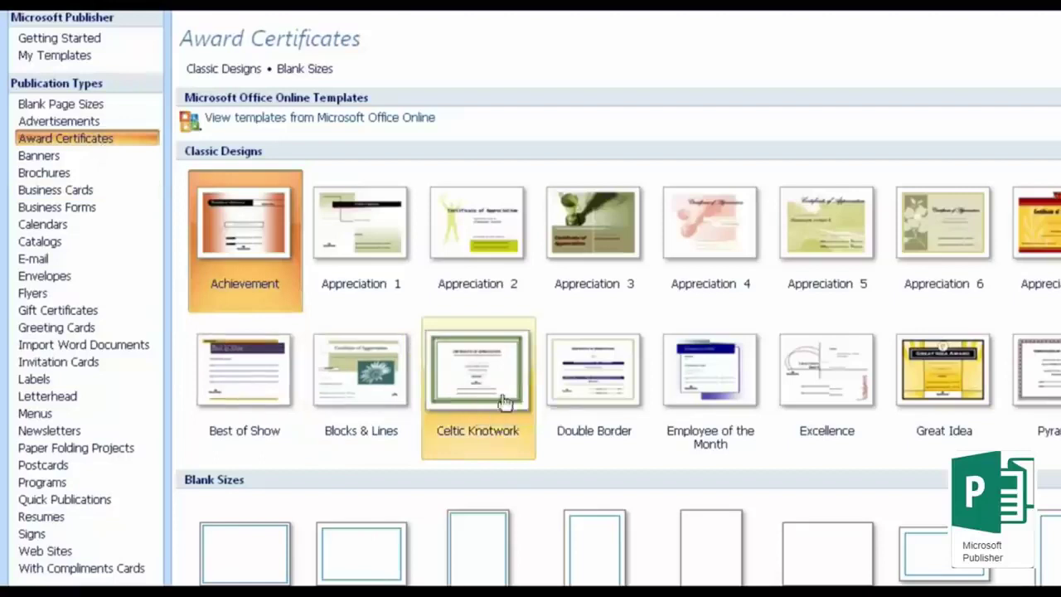
Step: Select the Double Border certificate, then create a banner from the Interwoven Frame design
{"action": "left_click", "coordinate": [645, 383]}
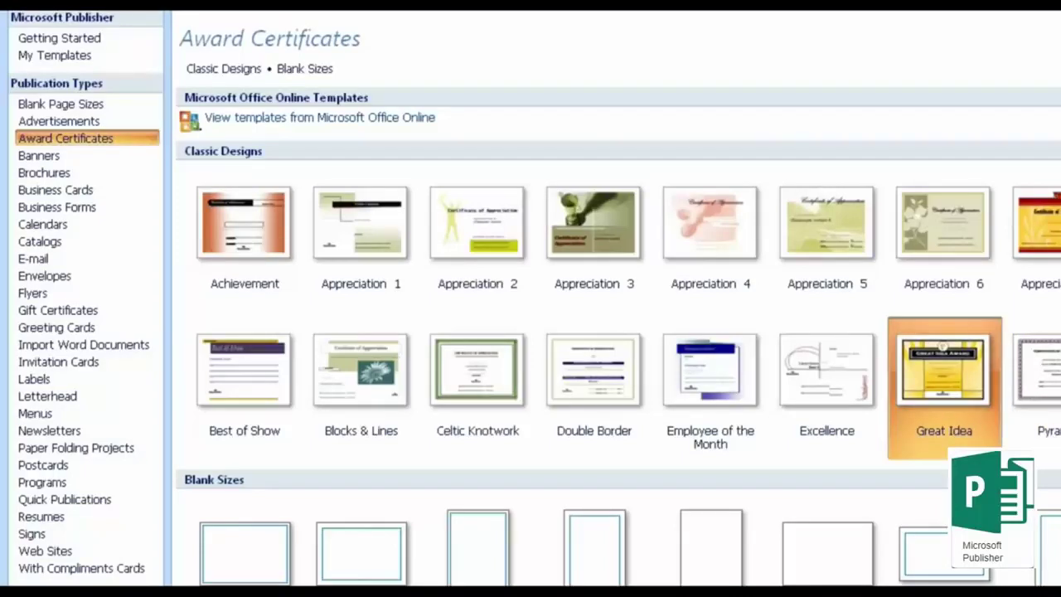
{"action": "left_click", "coordinate": [95, 160]}
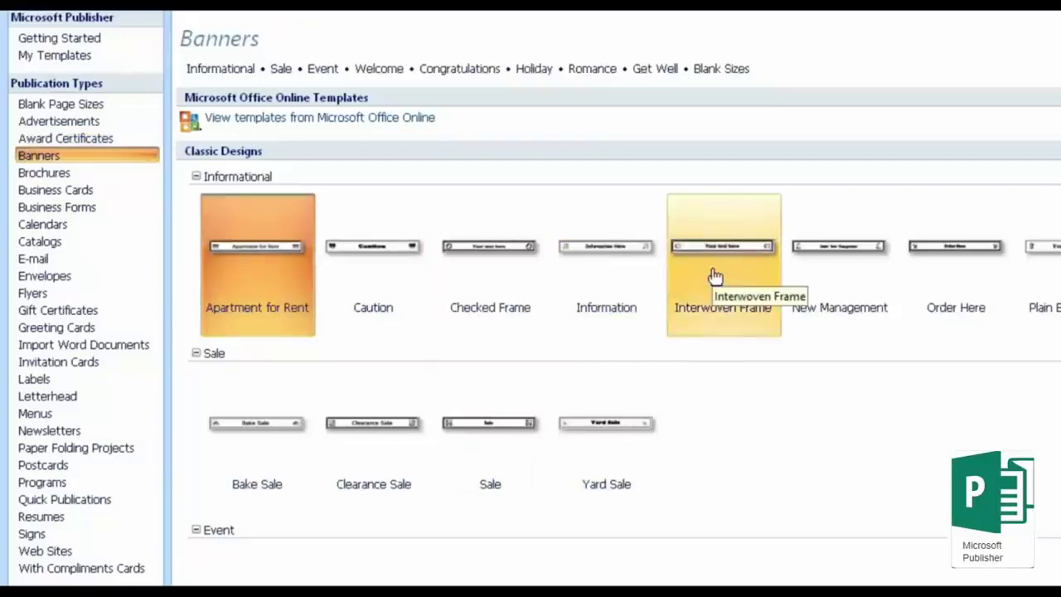
{"action": "left_click", "coordinate": [715, 276]}
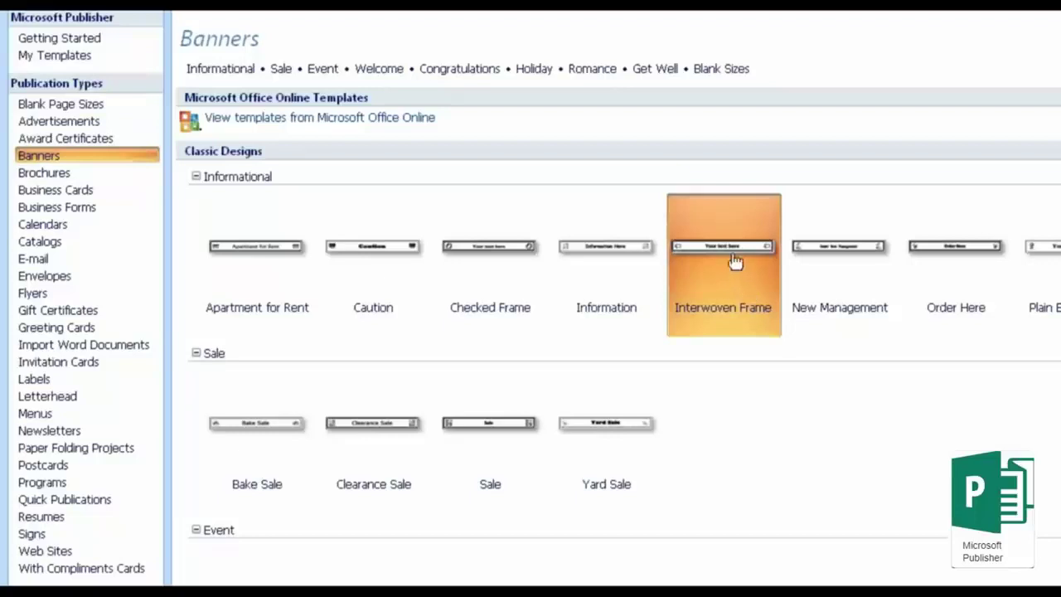
{"action": "double_click", "coordinate": [761, 302]}
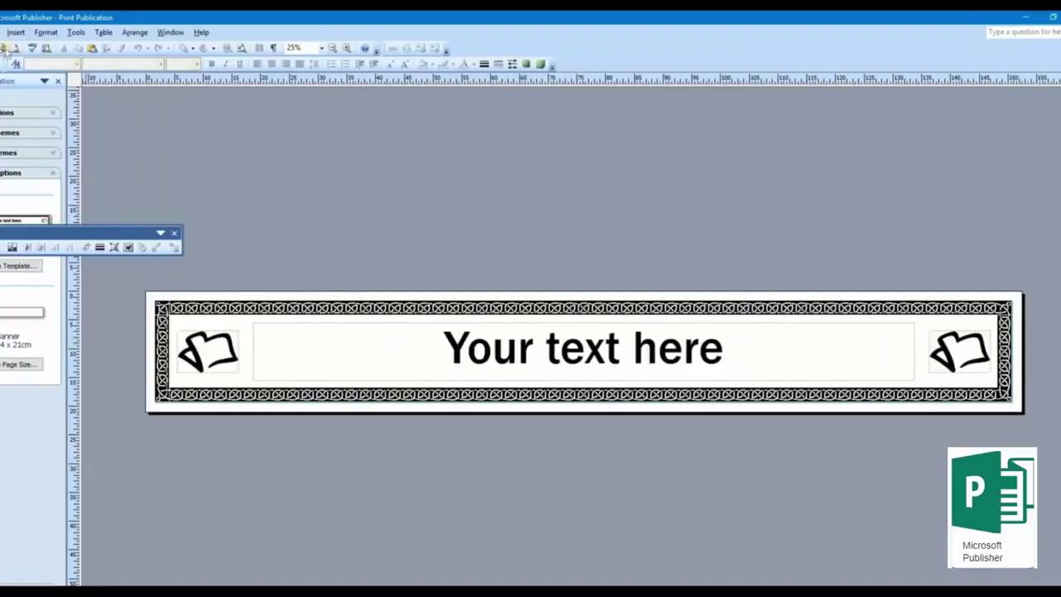
Step: Check the Interwoven Frame banner in Print Preview, then close the preview
{"action": "left_click", "coordinate": [14, 50]}
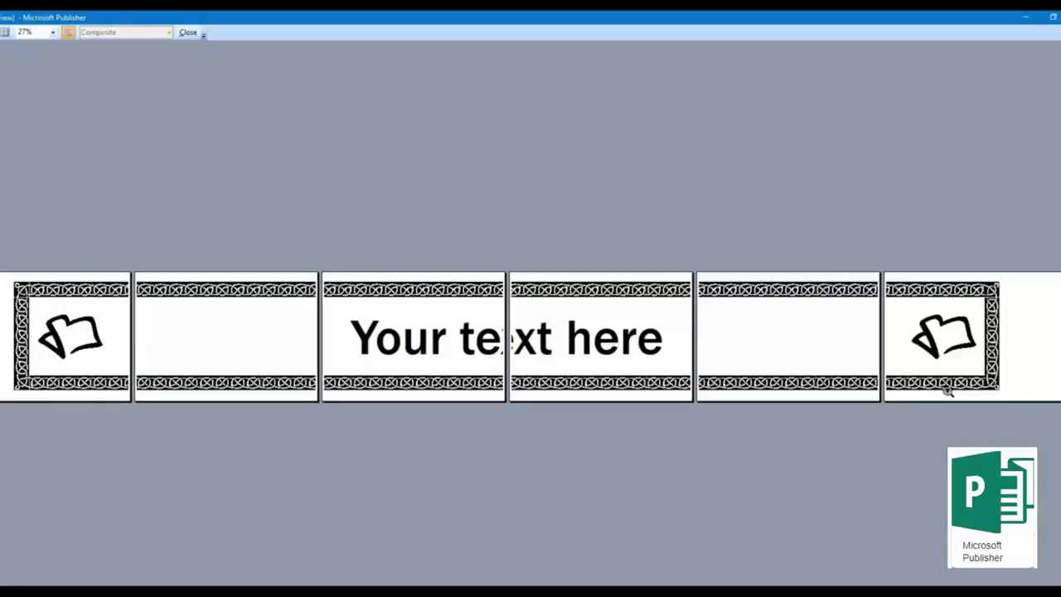
{"action": "left_click", "coordinate": [189, 33]}
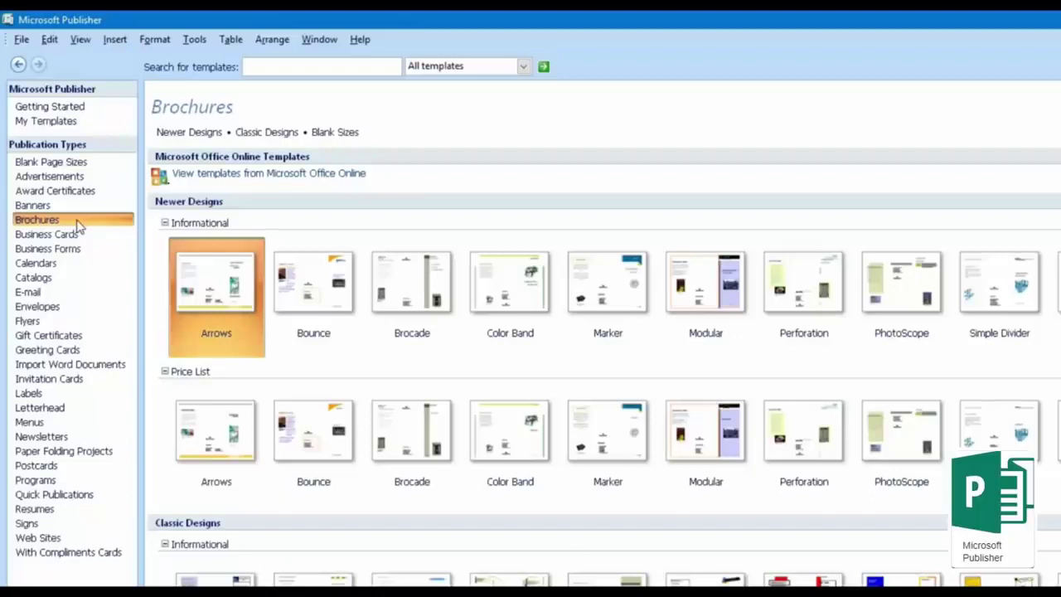
Step: Select the Bounce brochure design and look through the brochure and business card templates
{"action": "left_click", "coordinate": [330, 310]}
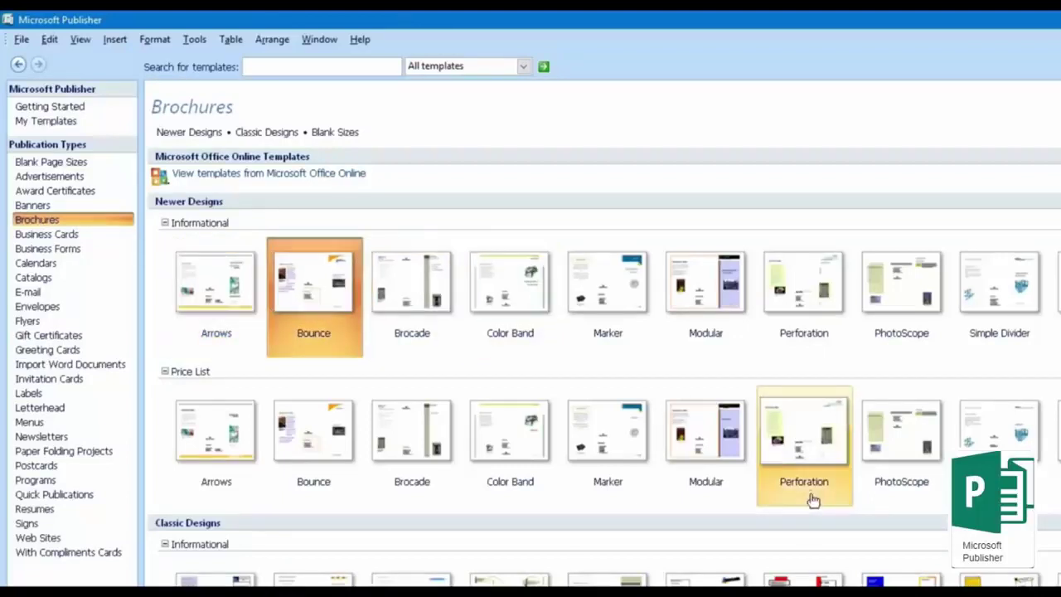
{"action": "scroll", "coordinate": [824, 518], "scroll_direction": "down", "scroll_amount": 3}
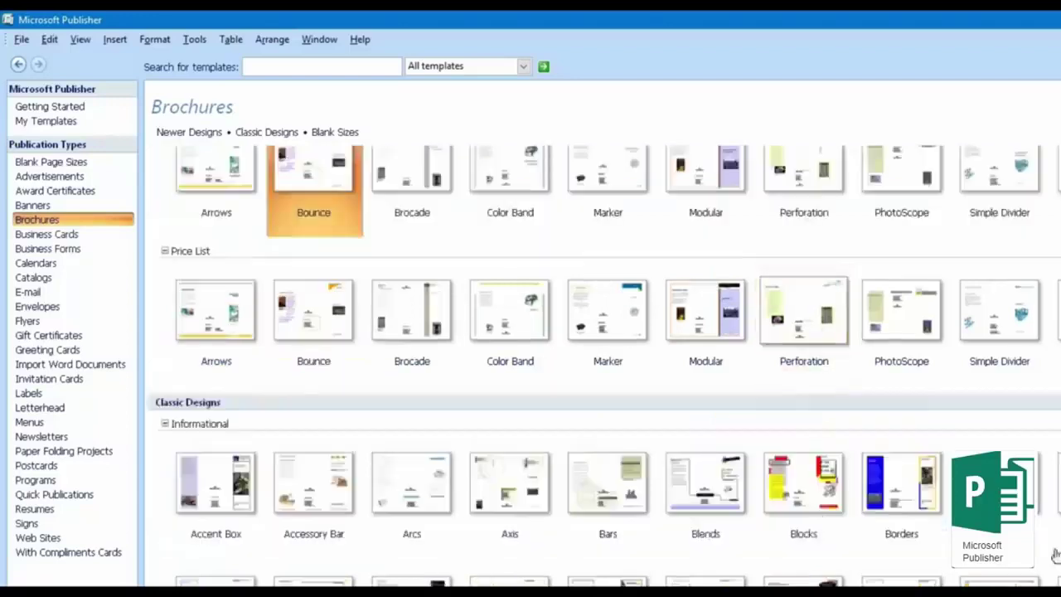
{"action": "scroll", "coordinate": [1055, 554], "scroll_direction": "down", "scroll_amount": 3}
{"action": "scroll", "coordinate": [1055, 554], "scroll_direction": "down", "scroll_amount": 3}
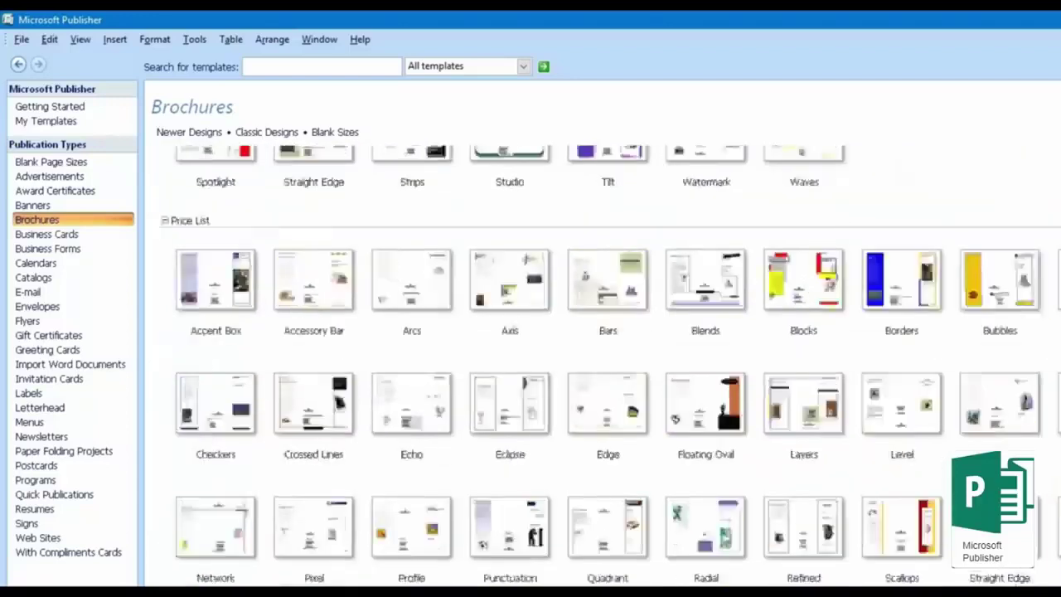
{"action": "scroll", "coordinate": [1055, 564], "scroll_direction": "up", "scroll_amount": 10}
{"action": "scroll", "coordinate": [1055, 564], "scroll_direction": "down", "scroll_amount": 6}
{"action": "scroll", "coordinate": [1055, 563], "scroll_direction": "up", "scroll_amount": 2}
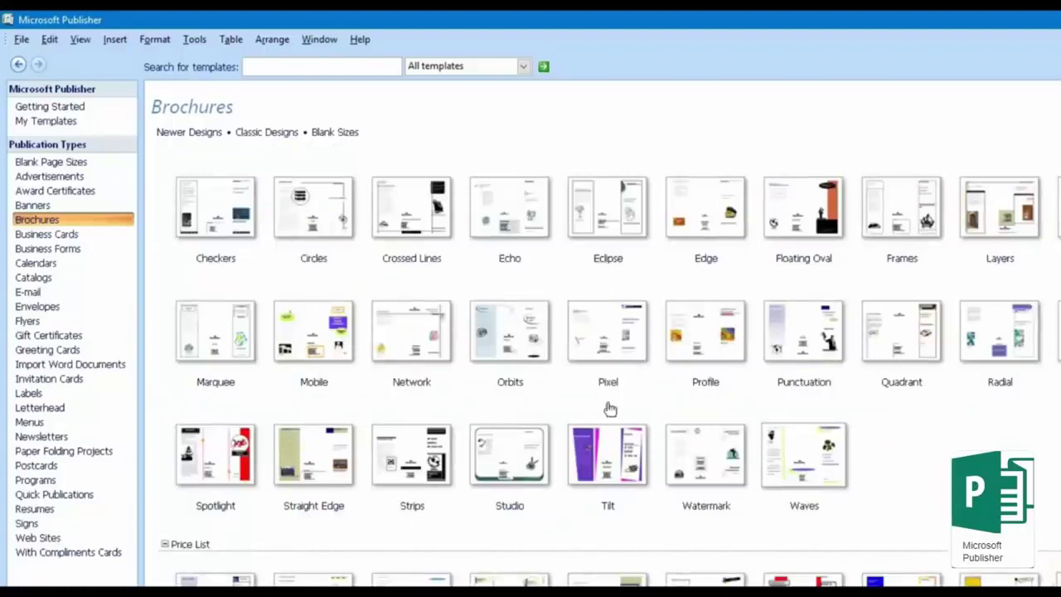
{"action": "left_click", "coordinate": [104, 239]}
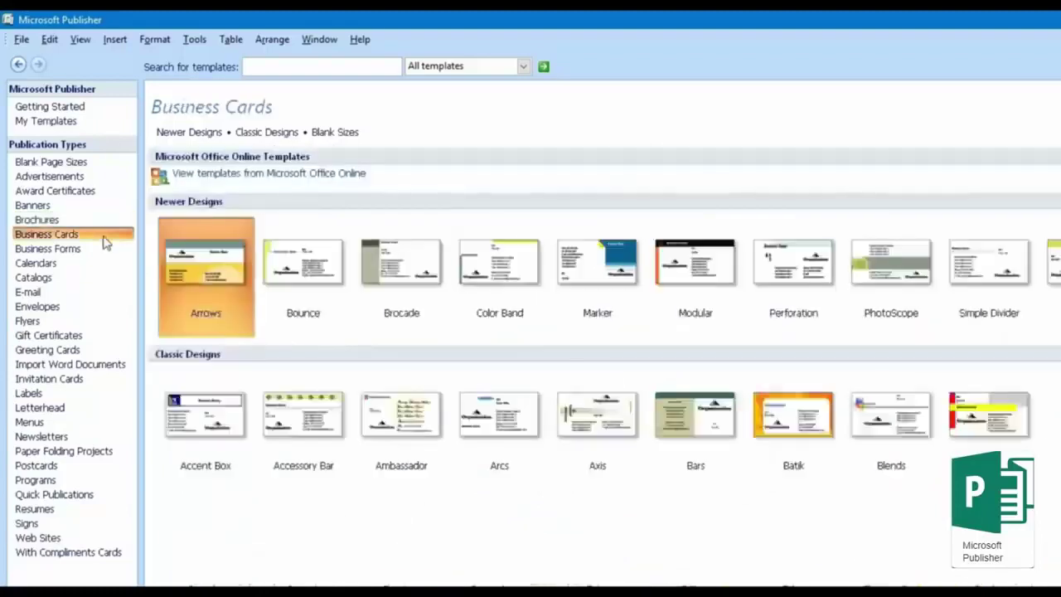
{"action": "scroll", "coordinate": [1026, 584], "scroll_direction": "down", "scroll_amount": 10}
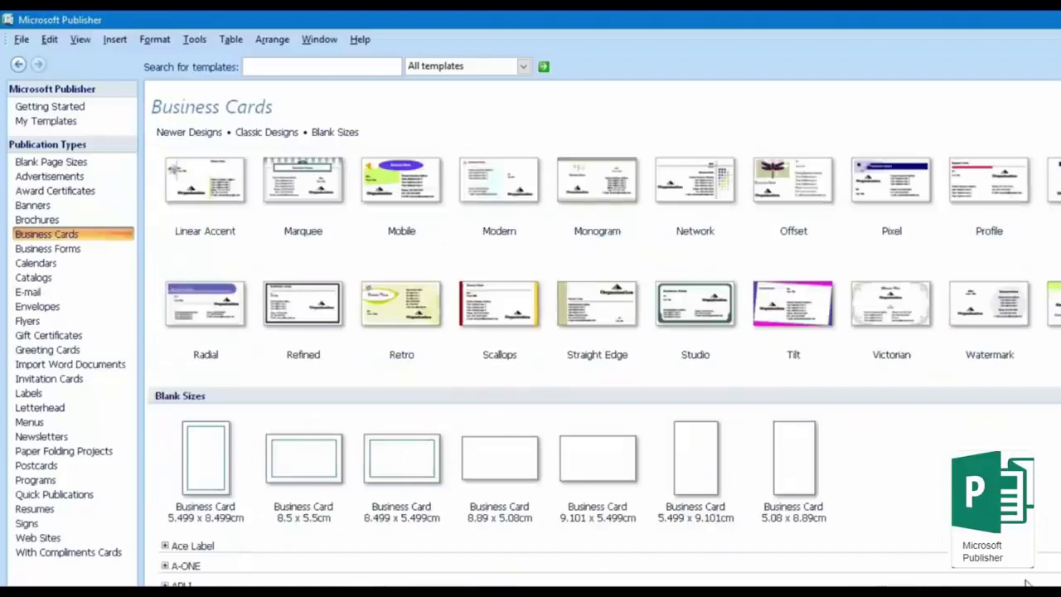
{"action": "scroll", "coordinate": [995, 290], "scroll_direction": "up", "scroll_amount": 5}
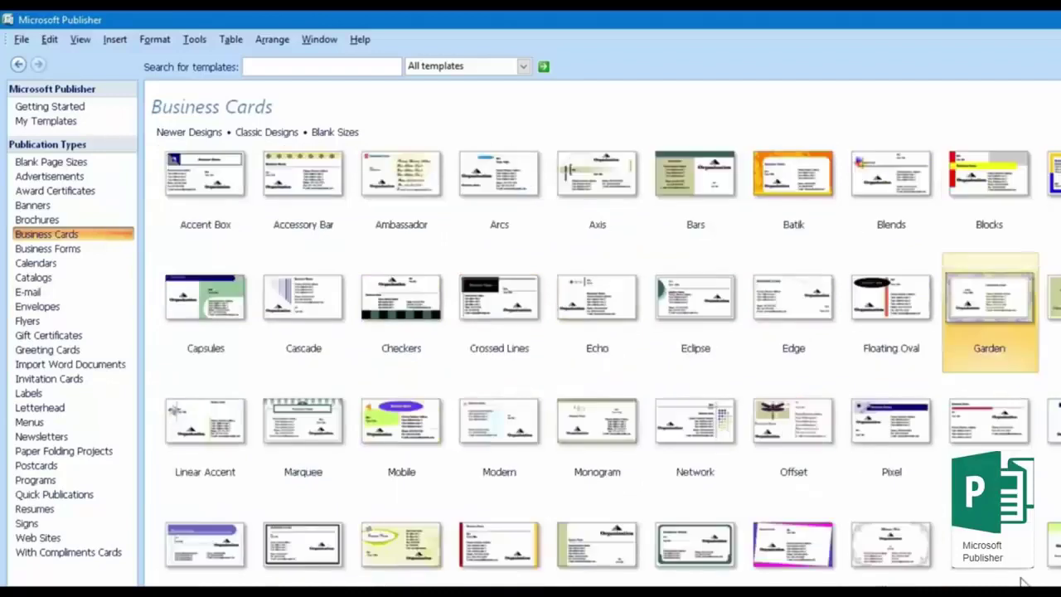
Step: Browse Business Forms, Calendars, Catalogs and Envelopes, then create an e-mail from PhotoScope
{"action": "left_click", "coordinate": [96, 252]}
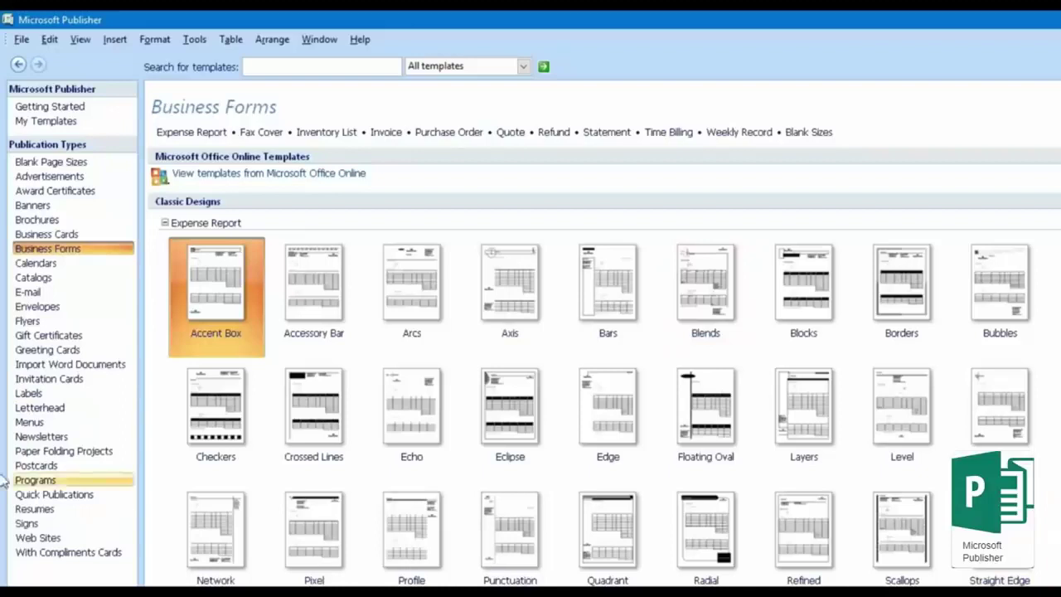
{"action": "left_click", "coordinate": [55, 265]}
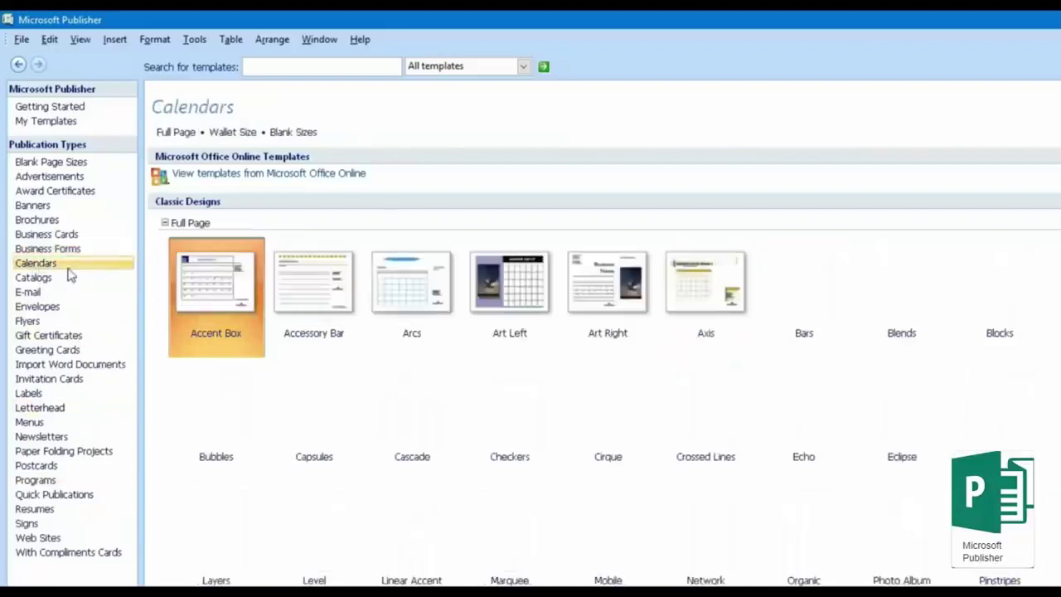
{"action": "left_click", "coordinate": [80, 280]}
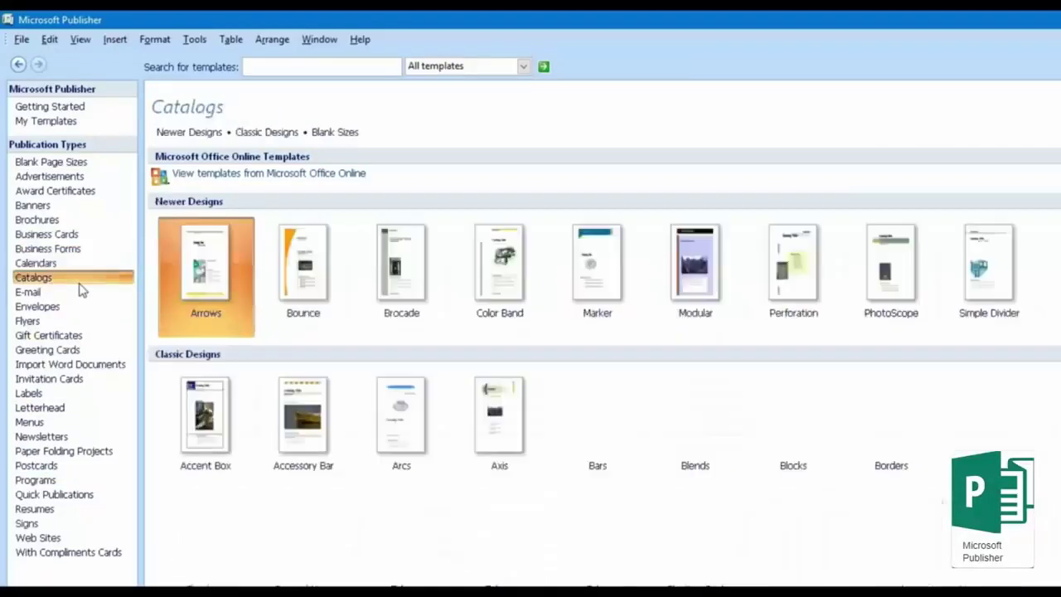
{"action": "left_click", "coordinate": [83, 306]}
{"action": "left_click", "coordinate": [84, 295]}
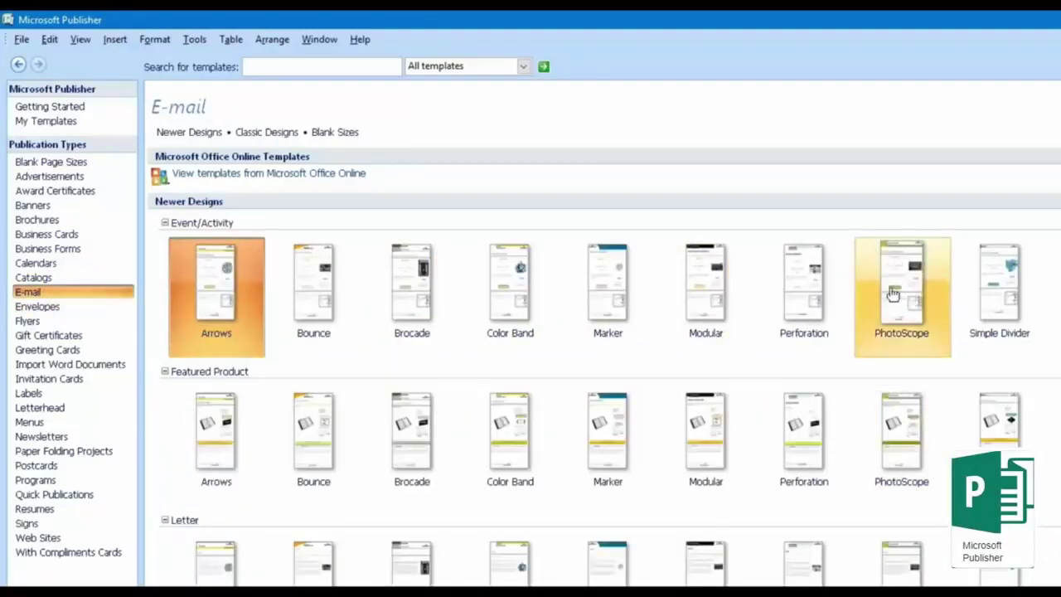
{"action": "left_click", "coordinate": [893, 294]}
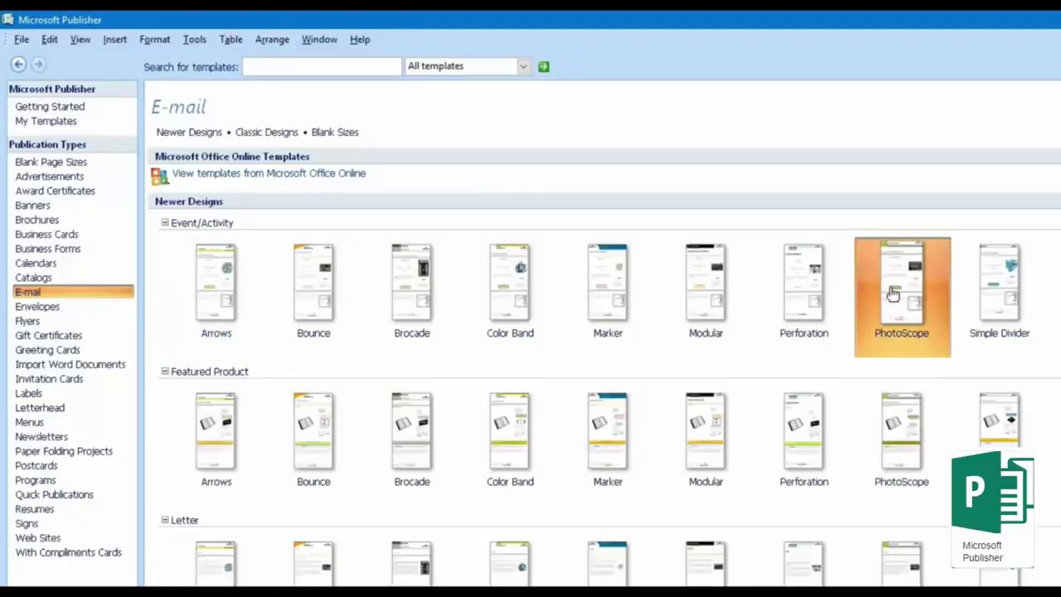
{"action": "double_click", "coordinate": [892, 288]}
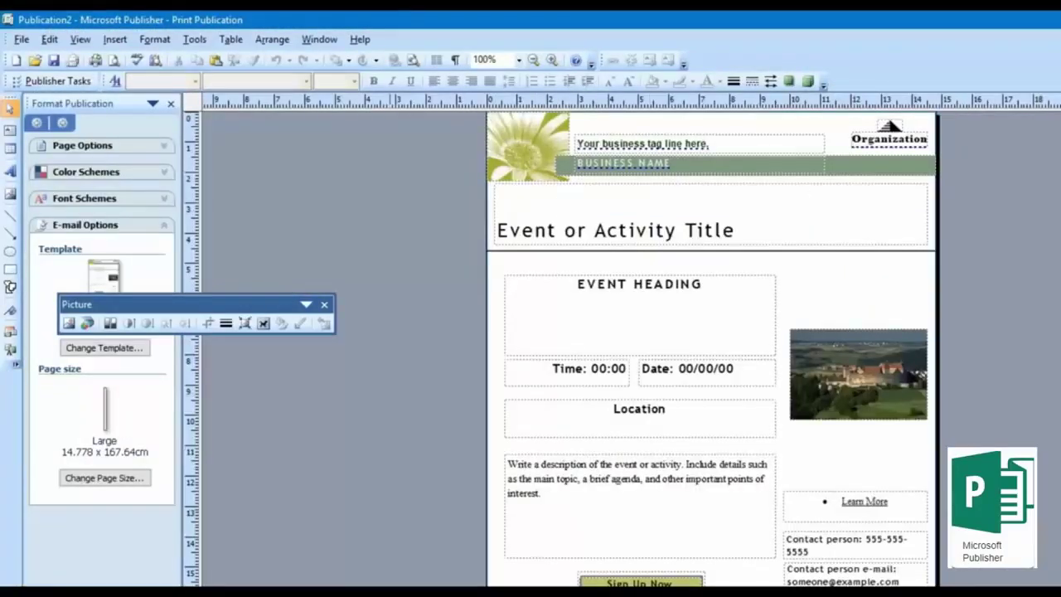
Step: Close the PhotoScope e-mail publication from the File menu
{"action": "scroll", "coordinate": [713, 348], "scroll_direction": "down", "scroll_amount": 3}
{"action": "scroll", "coordinate": [712, 348], "scroll_direction": "up", "scroll_amount": 5}
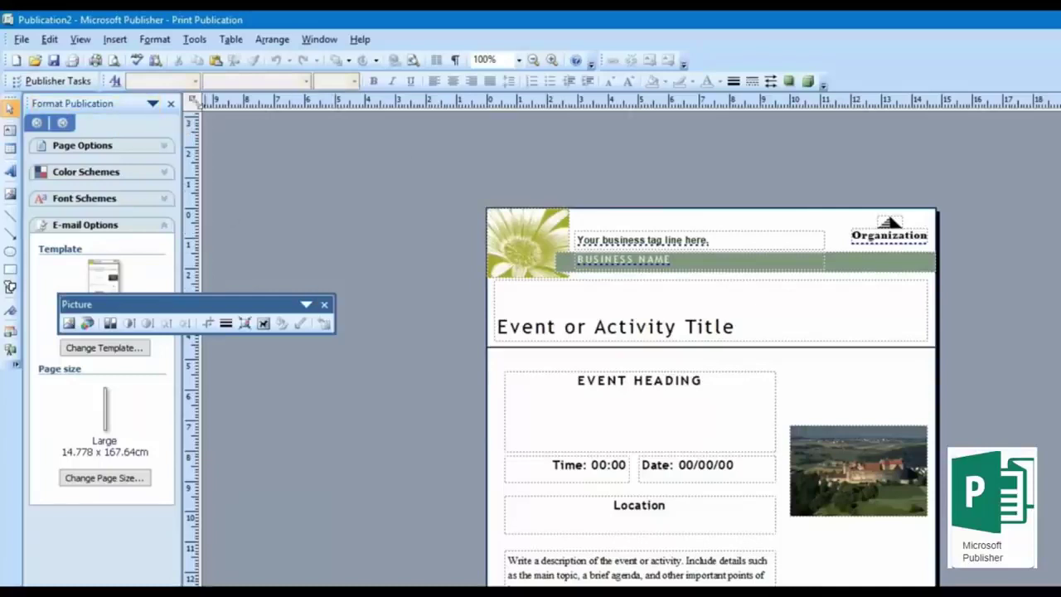
{"action": "left_click", "coordinate": [22, 40]}
{"action": "left_click", "coordinate": [42, 92]}
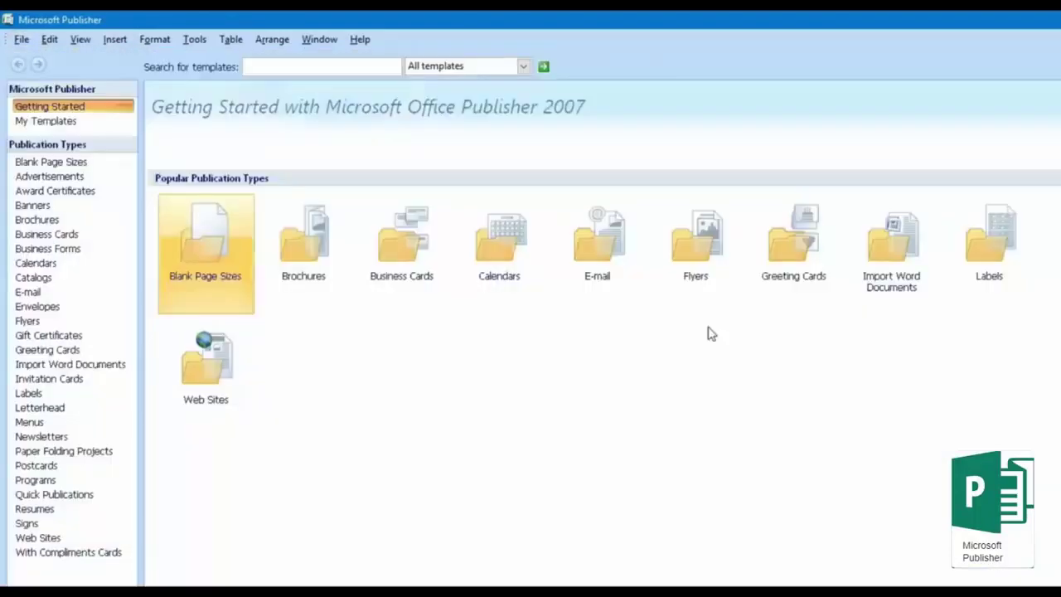
Step: Browse the Flyers, Envelopes, Gift Certificates, Greeting Cards, Import Word Documents and Invitation Cards templates
{"action": "left_click", "coordinate": [82, 324]}
{"action": "left_click", "coordinate": [83, 308]}
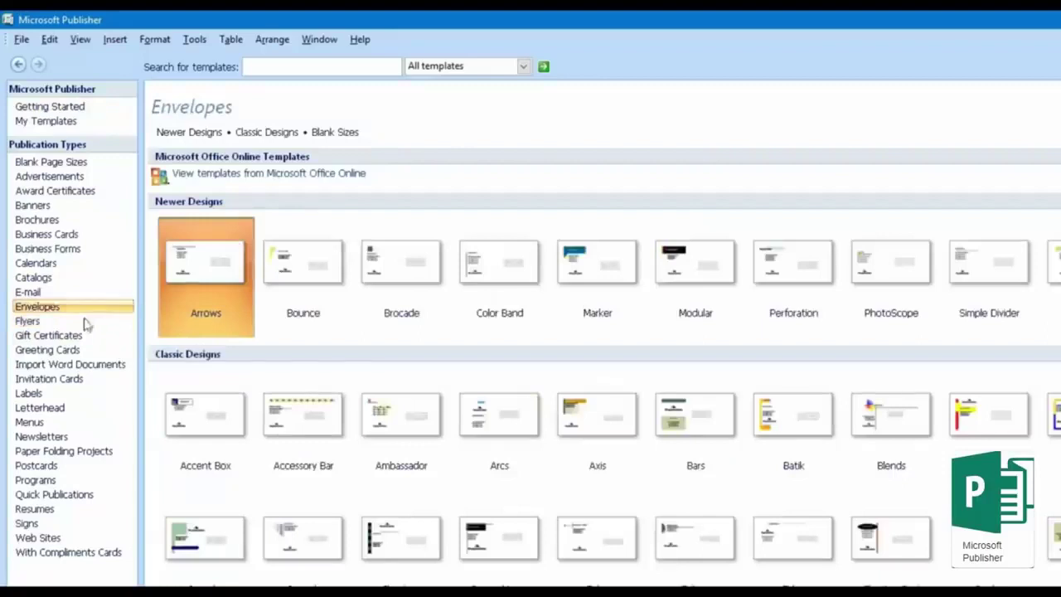
{"action": "left_click", "coordinate": [83, 335]}
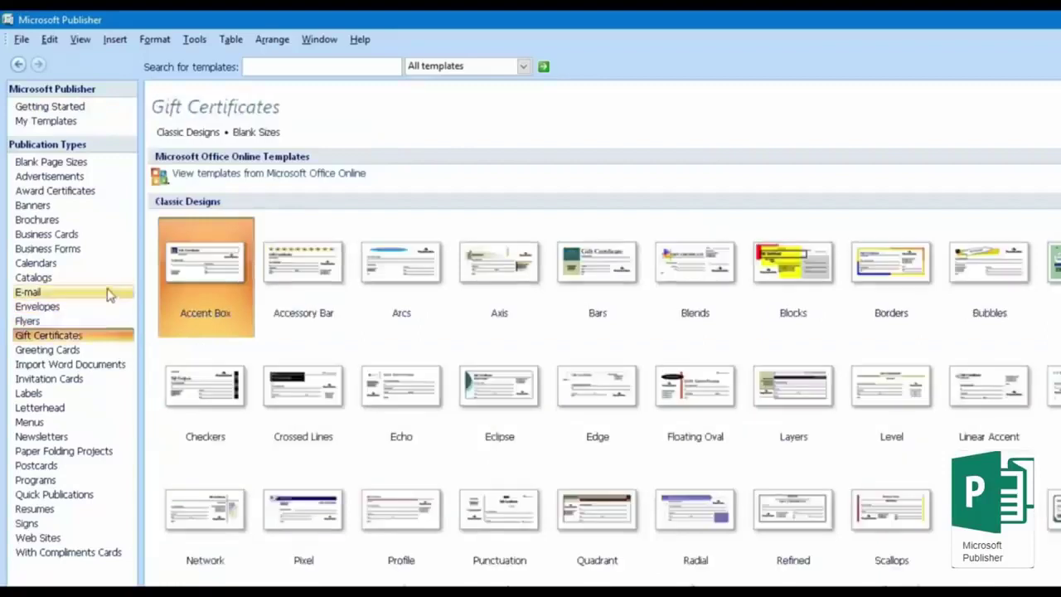
{"action": "left_click", "coordinate": [83, 351]}
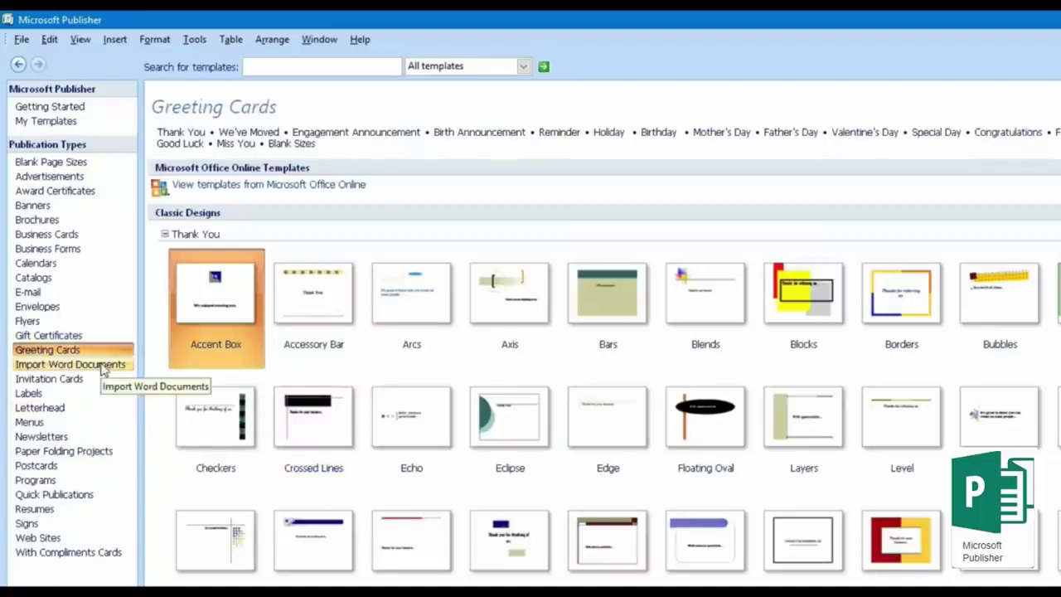
{"action": "scroll", "coordinate": [210, 348], "scroll_direction": "down", "scroll_amount": 5}
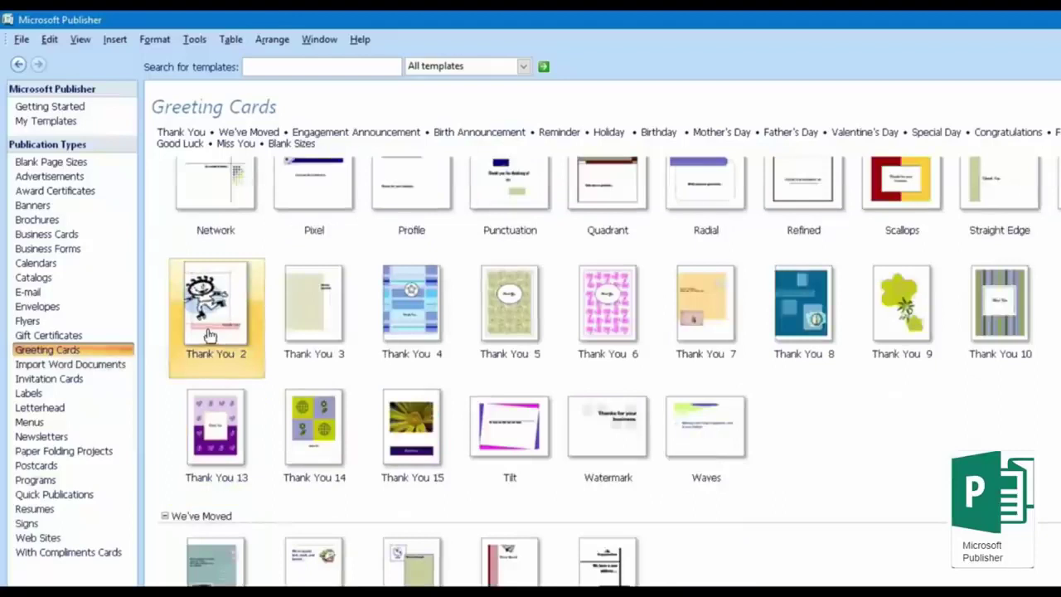
{"action": "left_click", "coordinate": [106, 367]}
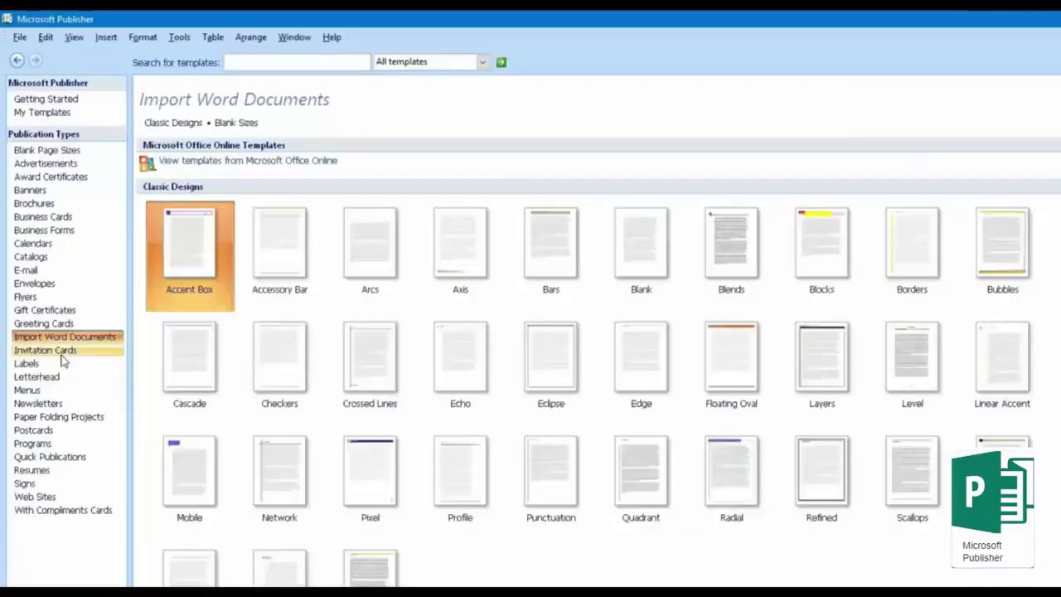
{"action": "left_click", "coordinate": [62, 355]}
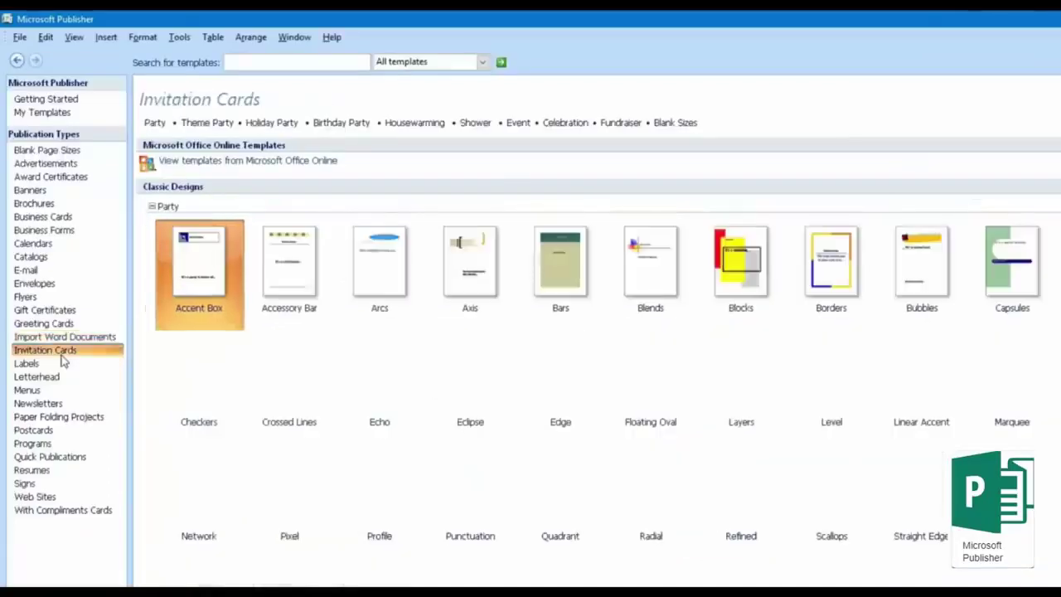
Step: Browse the Labels, Menus and Resumes templates
{"action": "left_click", "coordinate": [73, 368]}
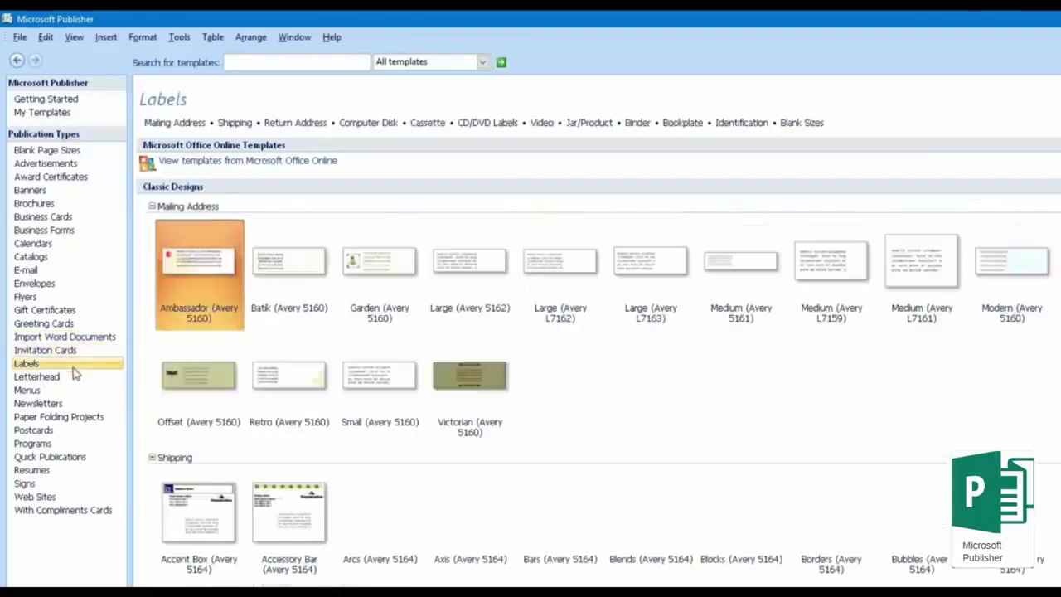
{"action": "left_click", "coordinate": [86, 395]}
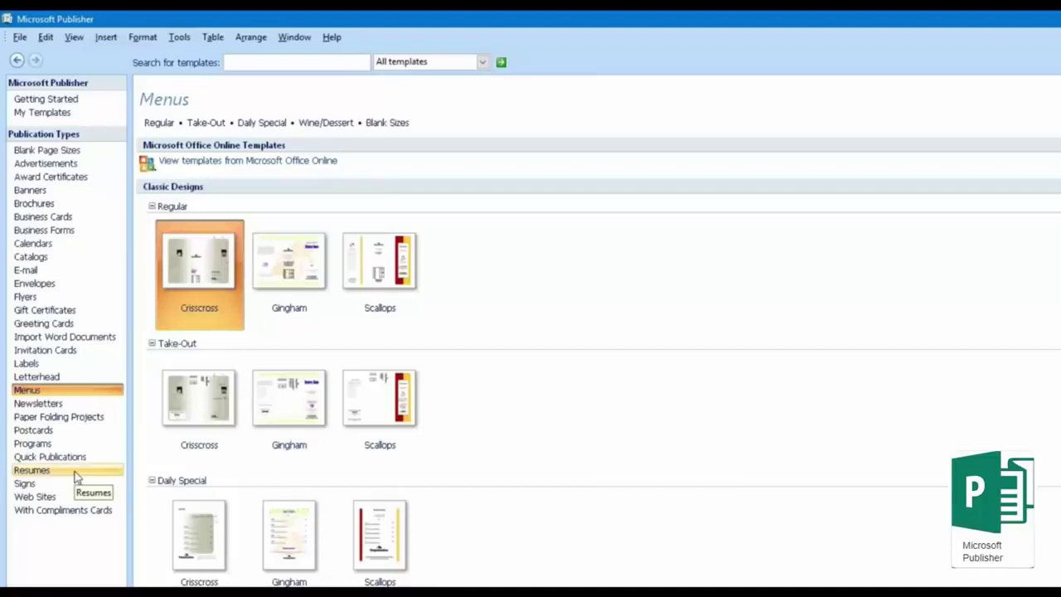
{"action": "left_click", "coordinate": [77, 474]}
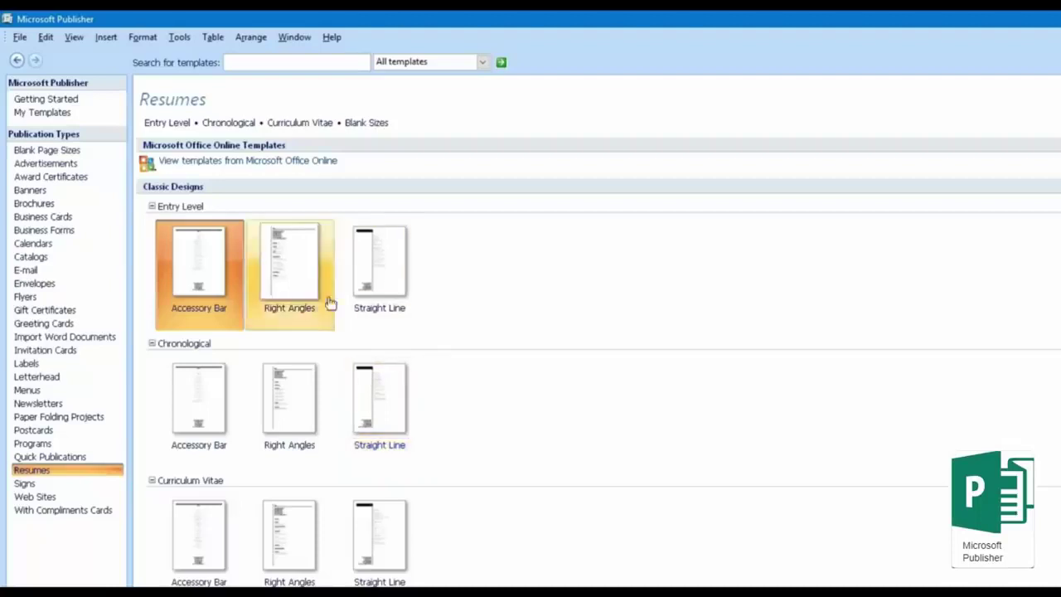
Step: Create a new publication from the Great Idea award certificate design
{"action": "left_click", "coordinate": [84, 179]}
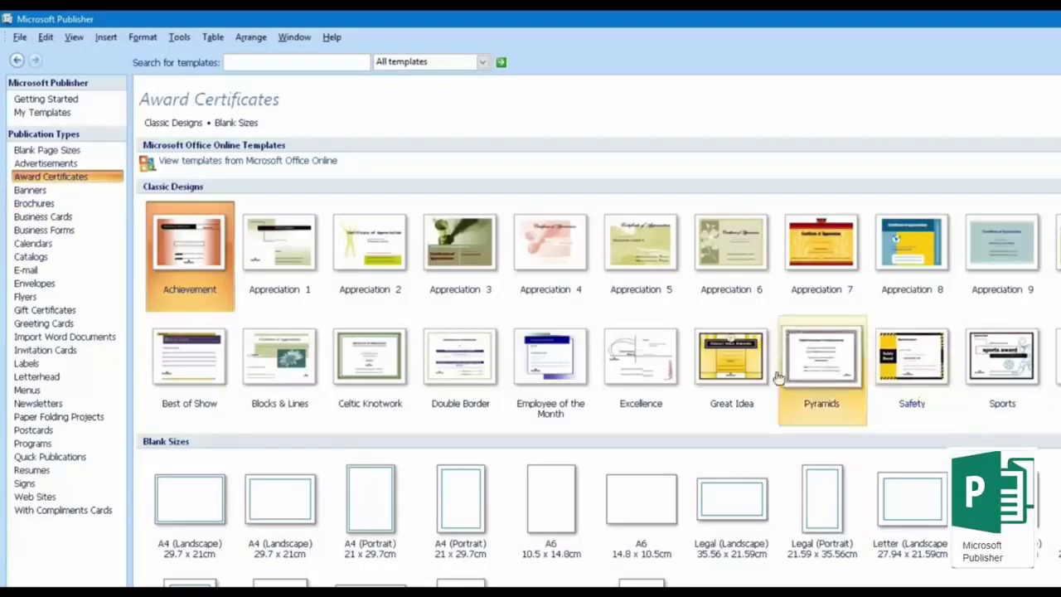
{"action": "left_click", "coordinate": [740, 377]}
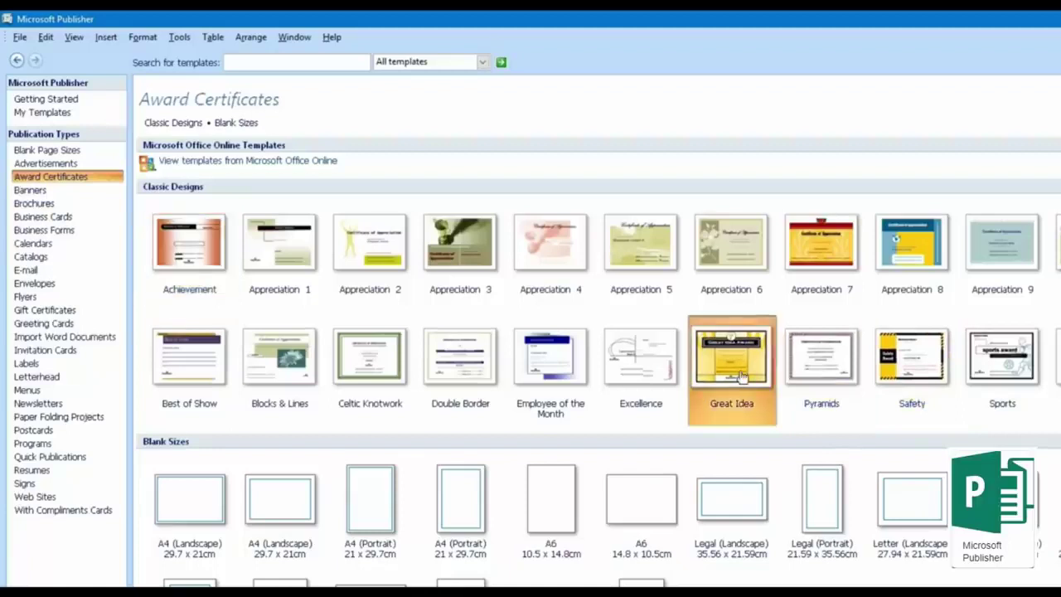
{"action": "double_click", "coordinate": [740, 377]}
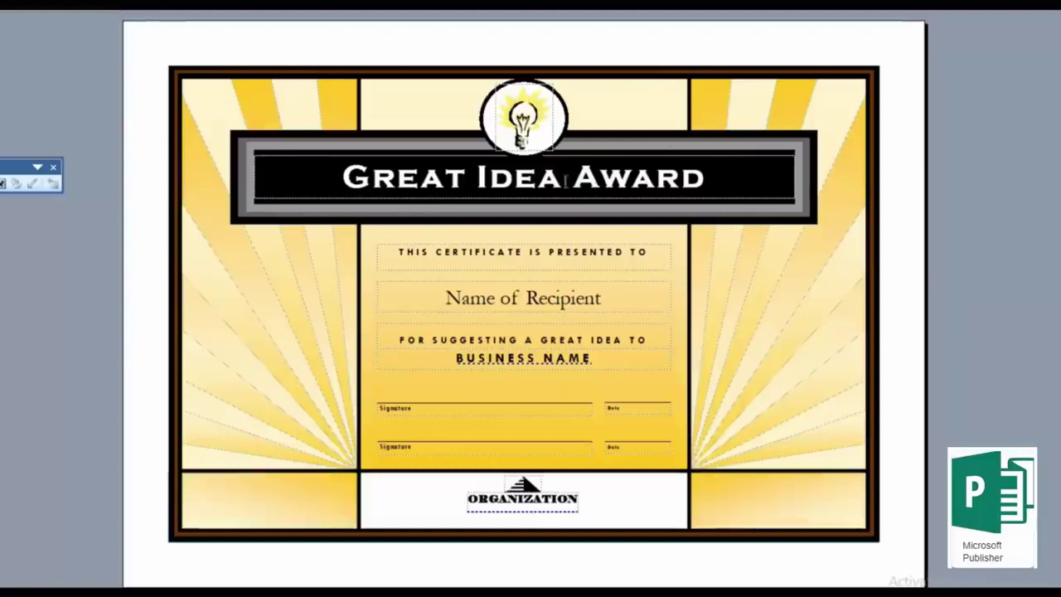
Step: Select all the text of the Great Idea Award heading on the certificate
{"action": "triple_click", "coordinate": [509, 183]}
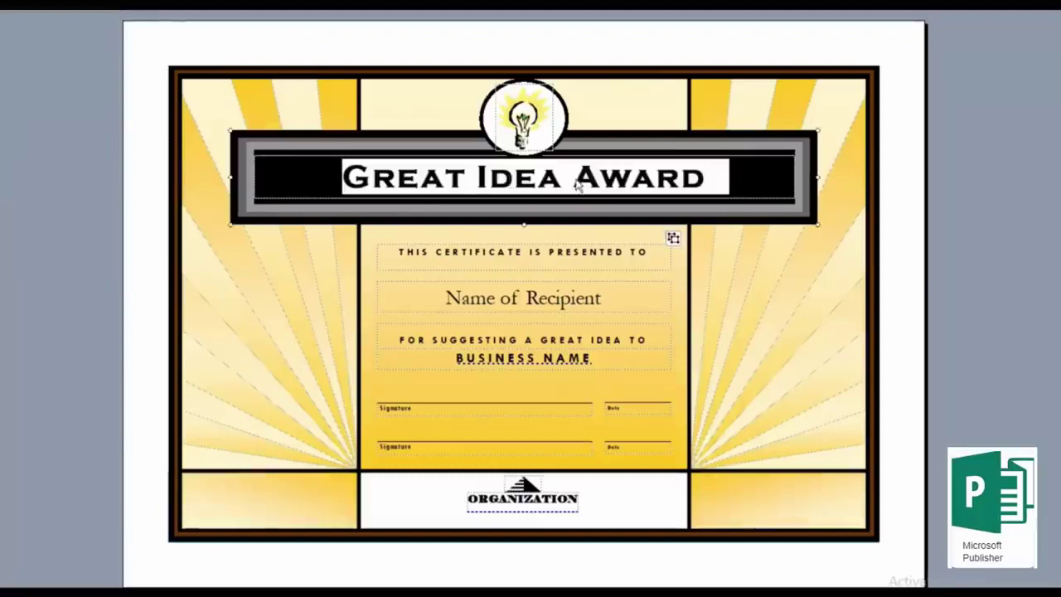
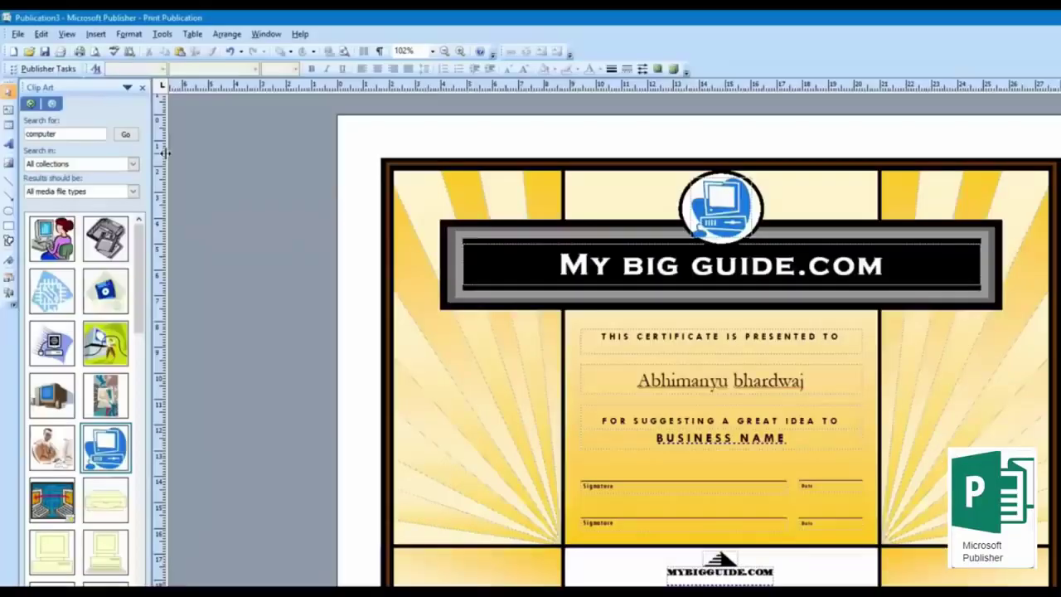
Step: Create a new blank A4 landscape (29.7 x 21 cm) publication from Blank Page Sizes
{"action": "left_click", "coordinate": [17, 34]}
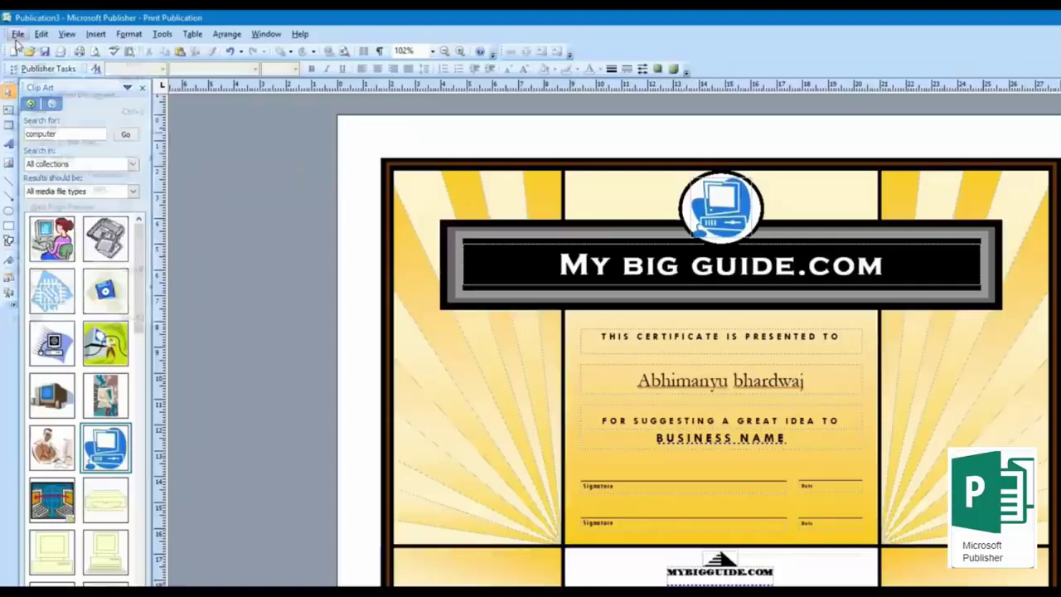
{"action": "left_click", "coordinate": [39, 48]}
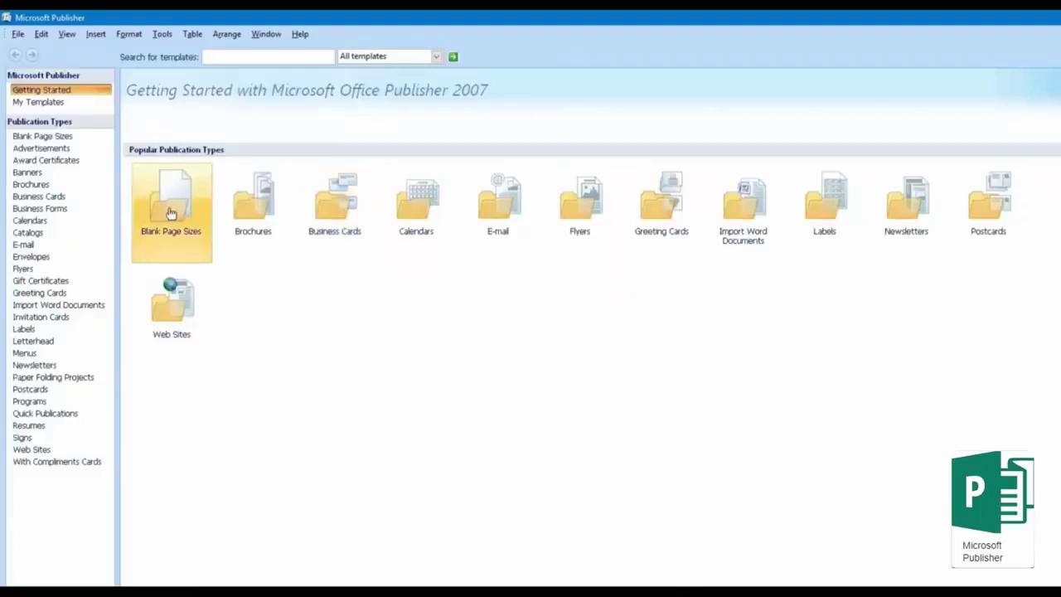
{"action": "left_click", "coordinate": [170, 213]}
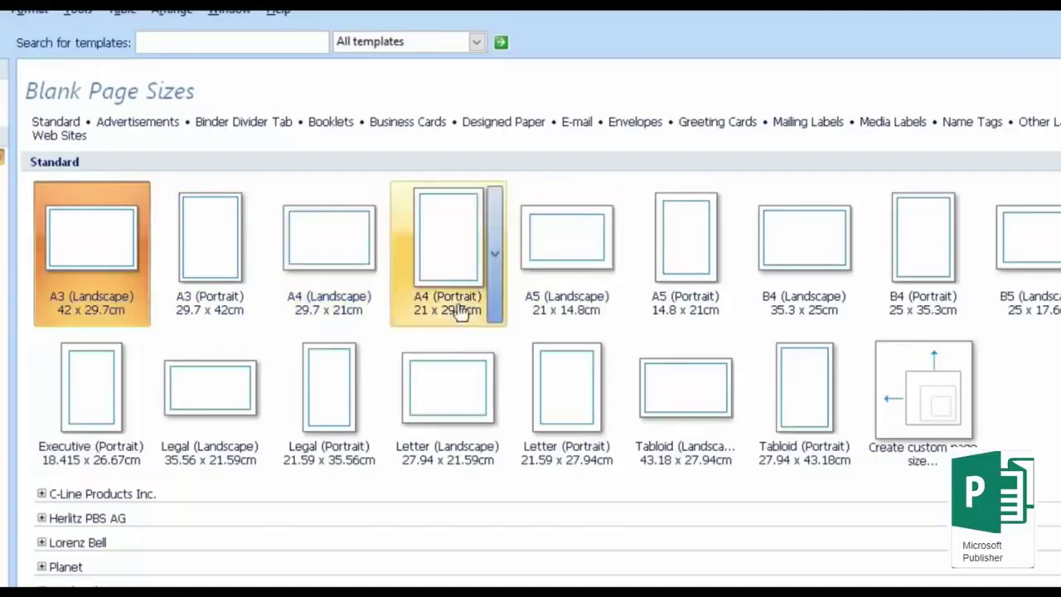
{"action": "left_click", "coordinate": [302, 261]}
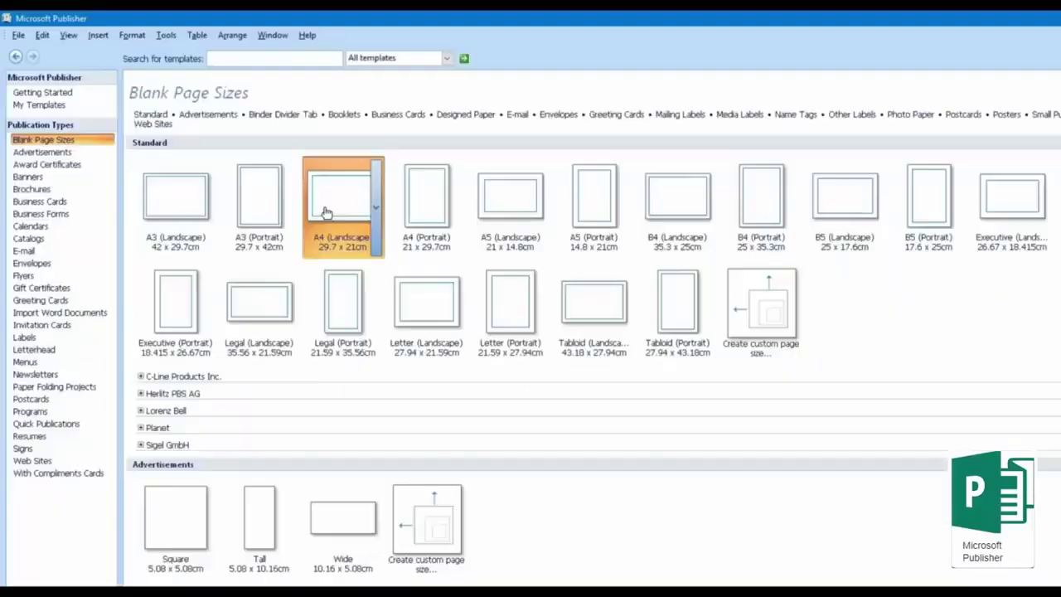
{"action": "double_click", "coordinate": [324, 213]}
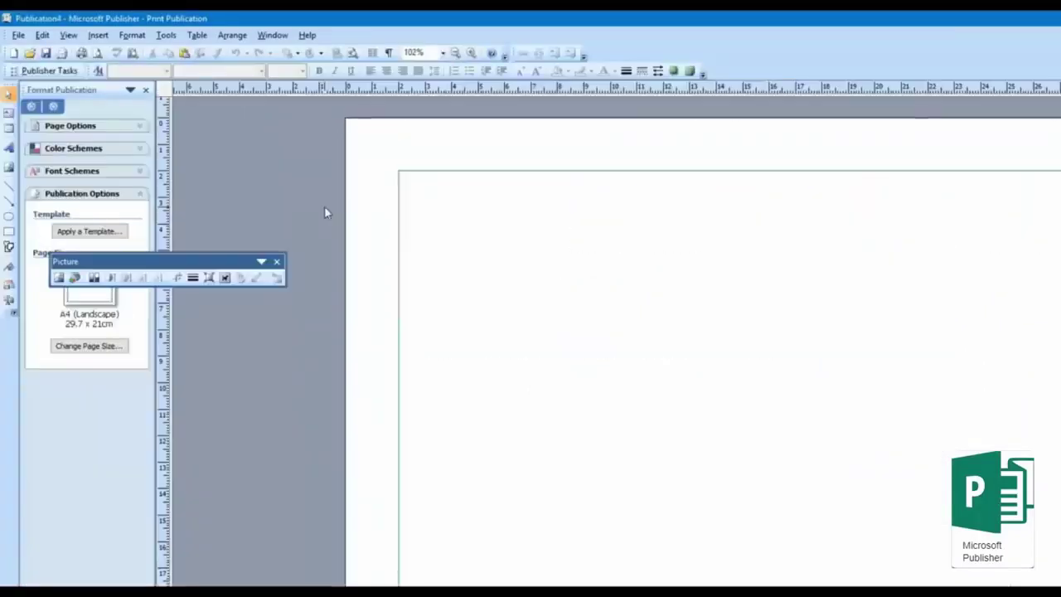
Step: Draw a text box across the top of the page and type MYBIGGUIDE
{"action": "left_click_drag", "start_coordinate": [176, 264], "coordinate": [313, 117]}
{"action": "left_click", "coordinate": [9, 113]}
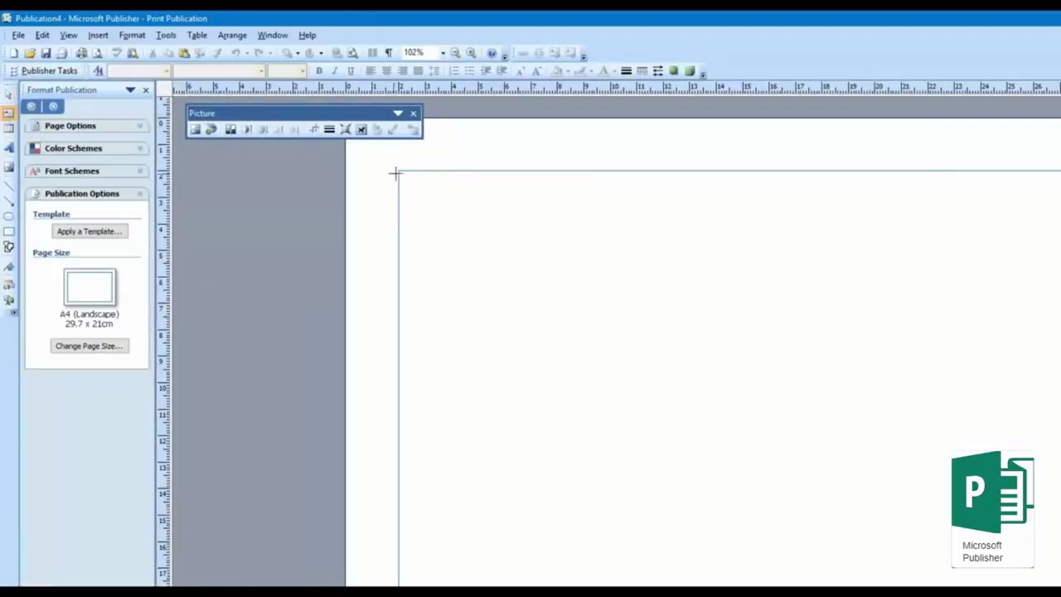
{"action": "left_click_drag", "start_coordinate": [398, 170], "coordinate": [1057, 264]}
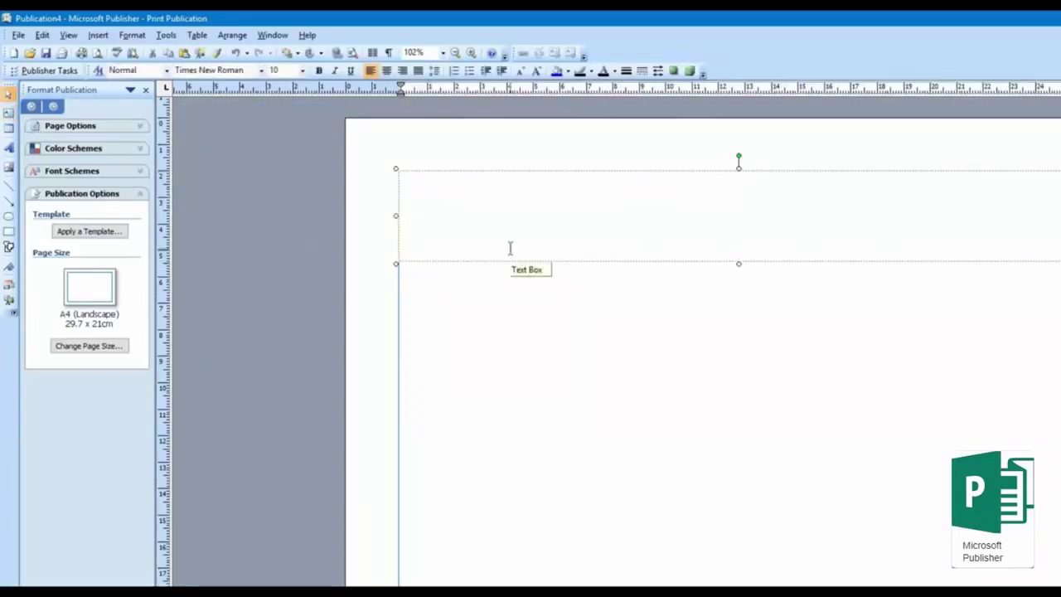
{"action": "type", "text": "MYBIGGUIDE"}
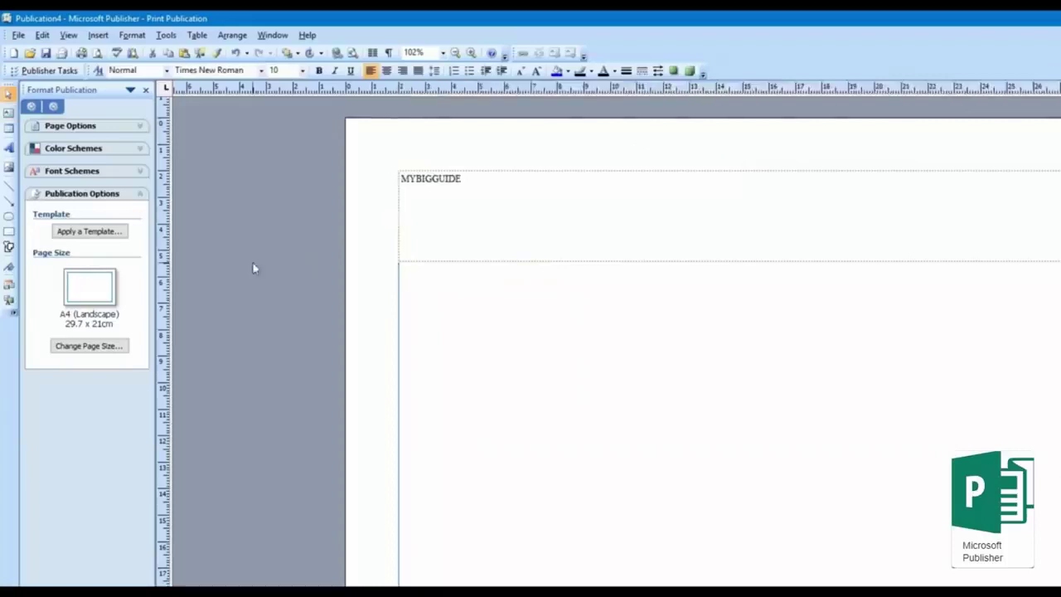
Step: Format the MYBIGGUIDE heading as bold, 72 pt and centred
{"action": "key", "text": "ctrl+a"}
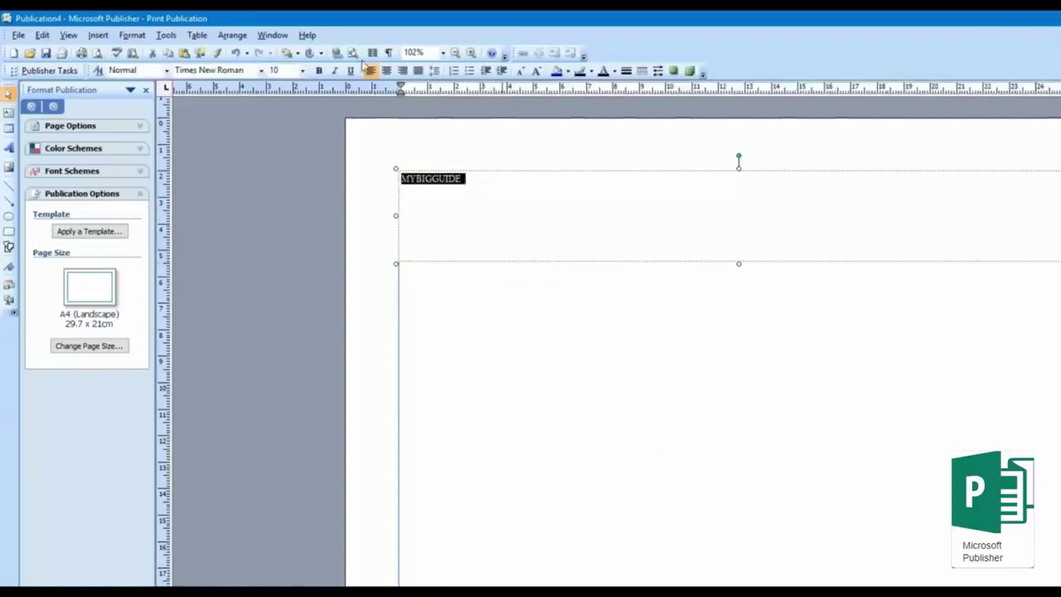
{"action": "left_click", "coordinate": [318, 71]}
{"action": "left_click", "coordinate": [301, 71]}
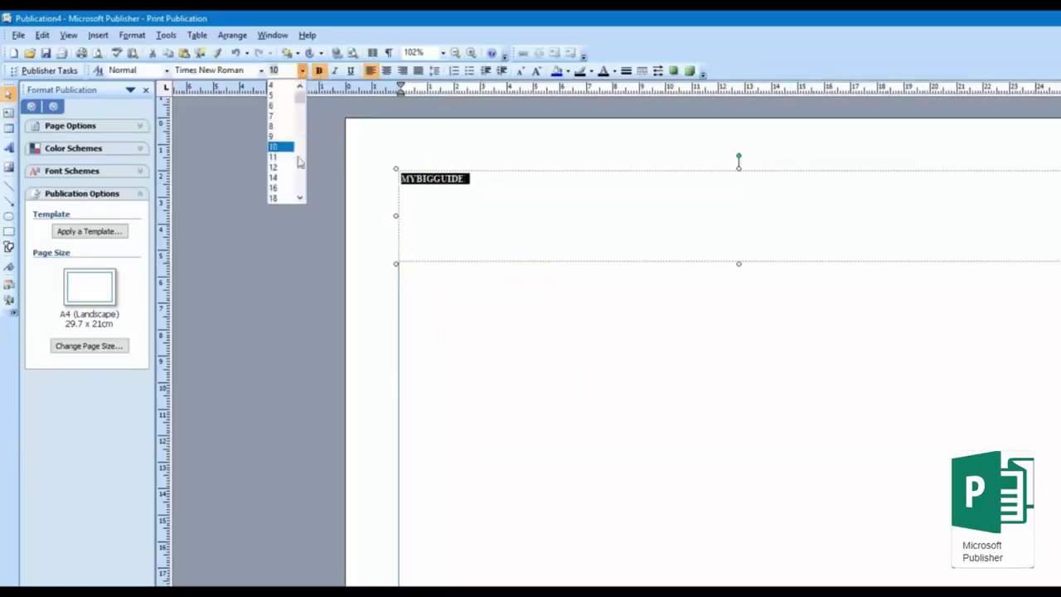
{"action": "left_click", "coordinate": [282, 198]}
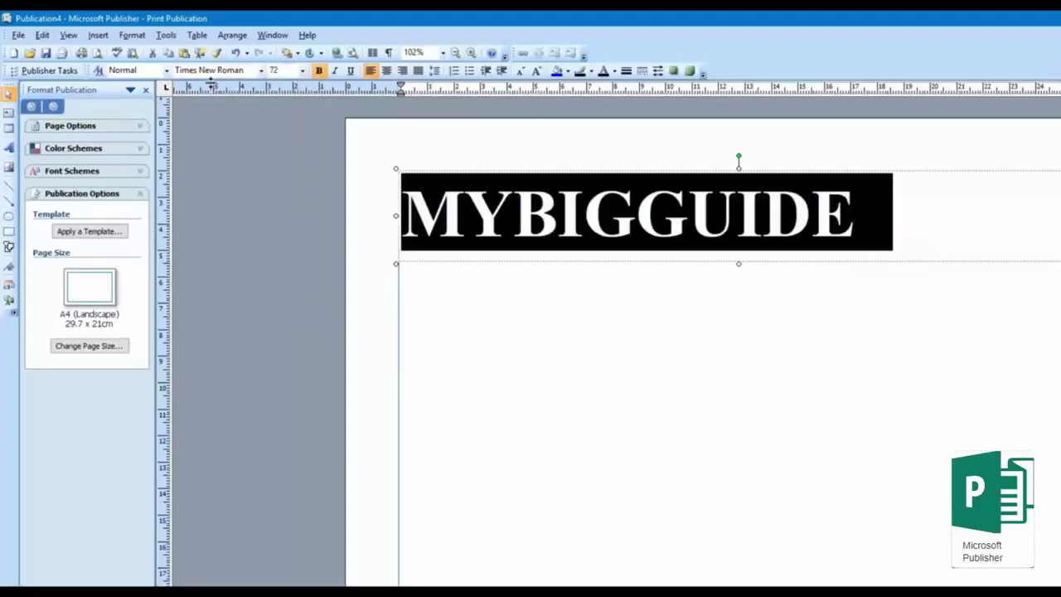
{"action": "left_click", "coordinate": [386, 71]}
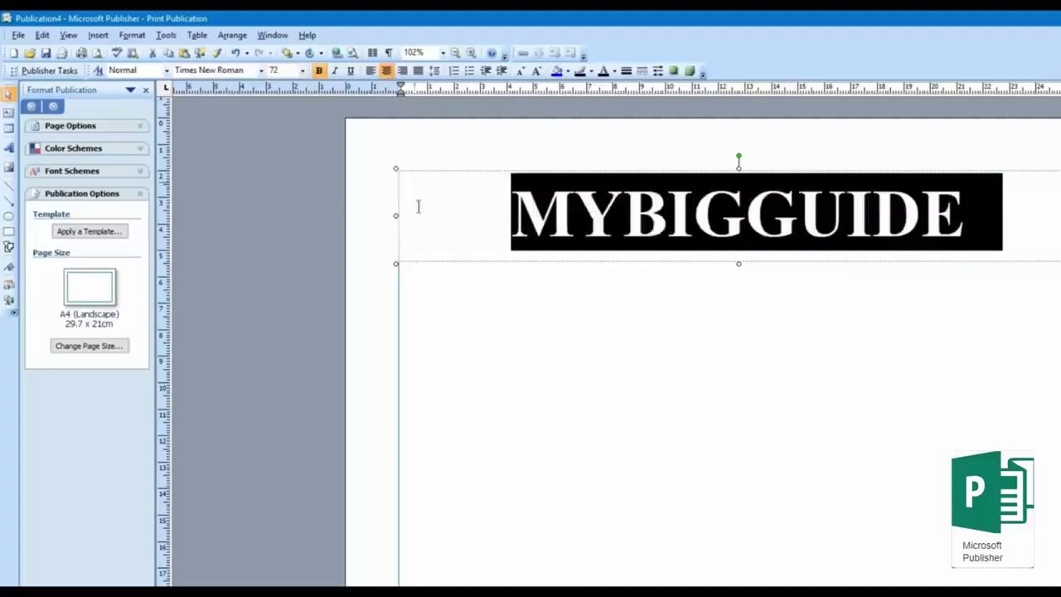
{"action": "left_click", "coordinate": [190, 220]}
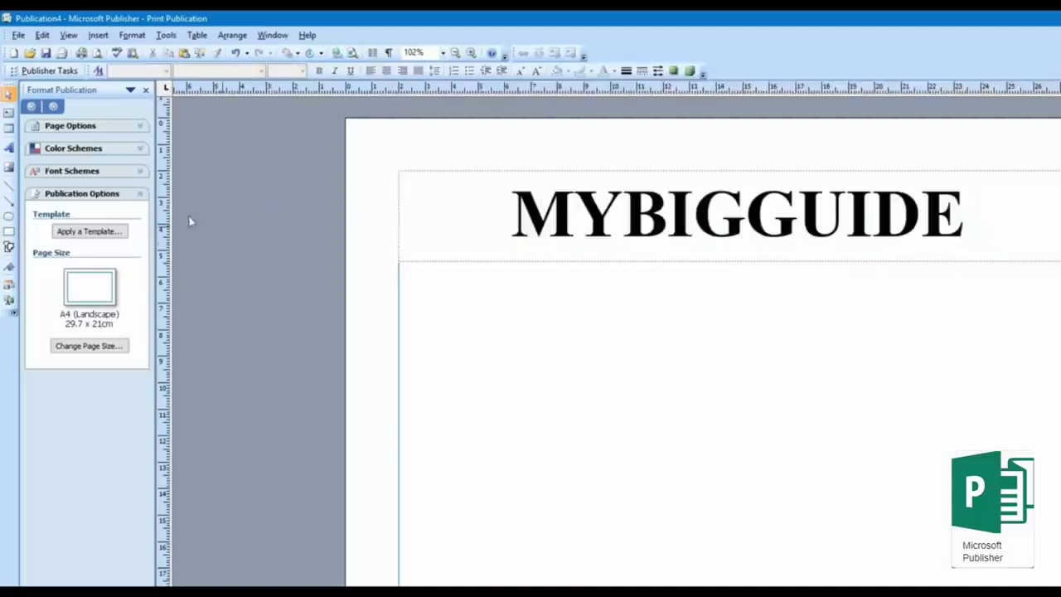
Step: Apply the Green colour scheme after previewing Floral, Eggplant and Fjord
{"action": "left_click", "coordinate": [87, 127]}
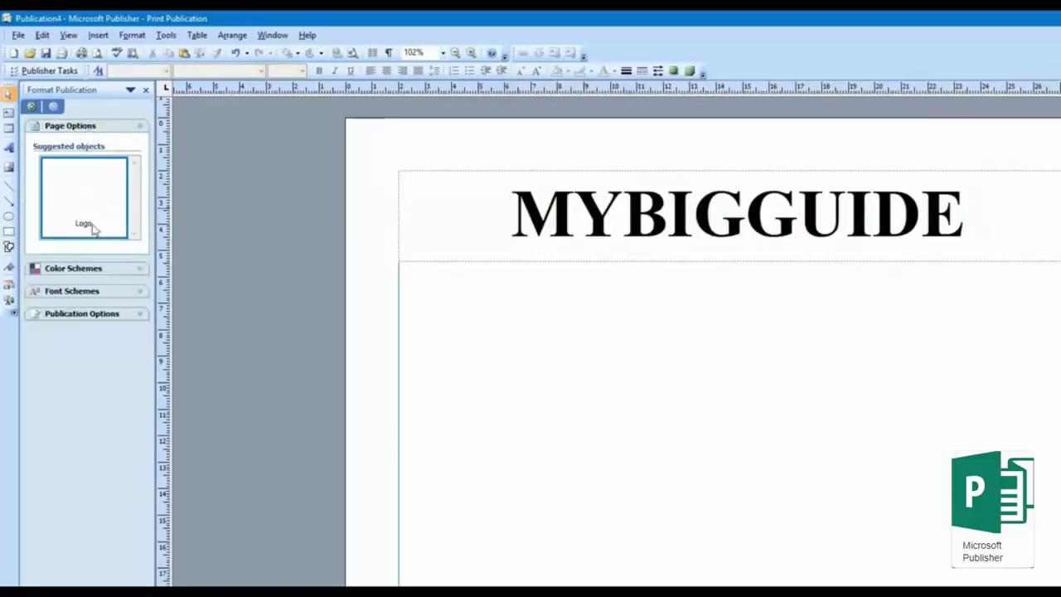
{"action": "left_click", "coordinate": [88, 274]}
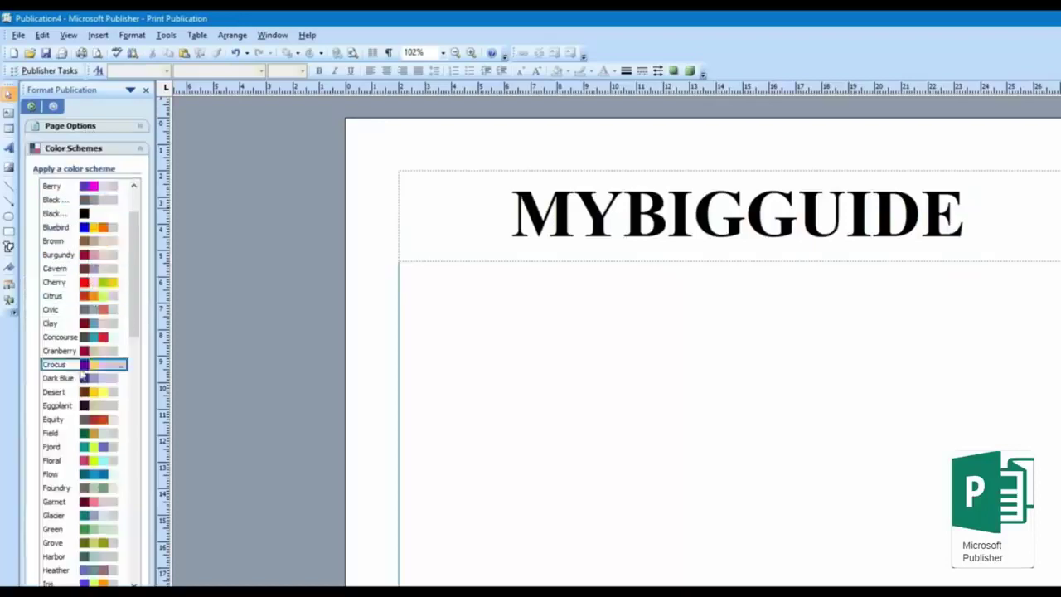
{"action": "left_click", "coordinate": [63, 460]}
{"action": "left_click", "coordinate": [56, 528]}
{"action": "left_click", "coordinate": [58, 406]}
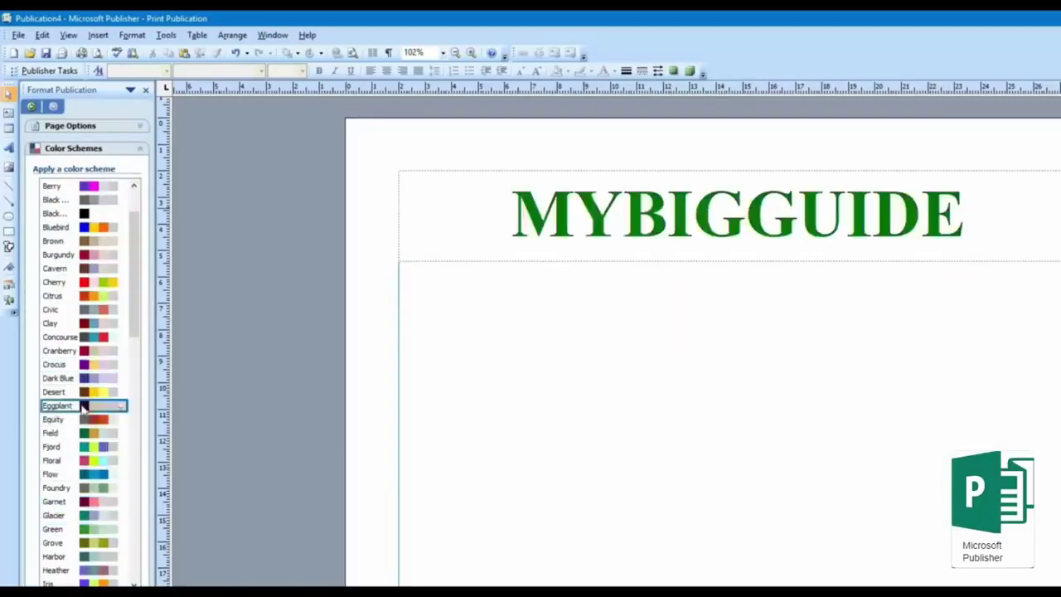
{"action": "left_click", "coordinate": [54, 447]}
{"action": "left_click", "coordinate": [53, 529]}
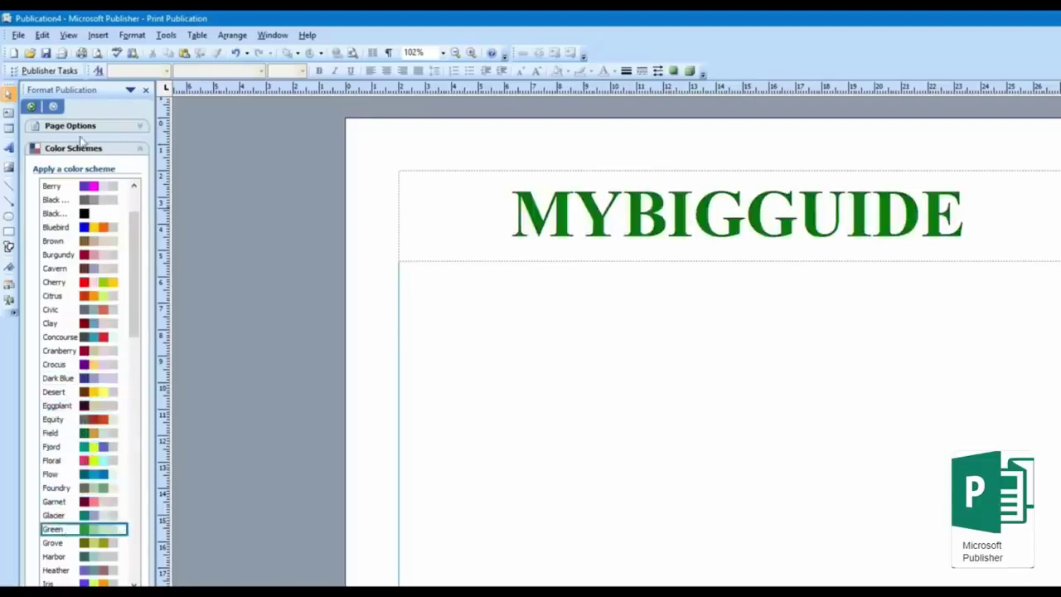
Step: Look through the Font Schemes and Publication Options sections of the Format Publication pane
{"action": "left_click", "coordinate": [99, 150]}
{"action": "left_click", "coordinate": [120, 174]}
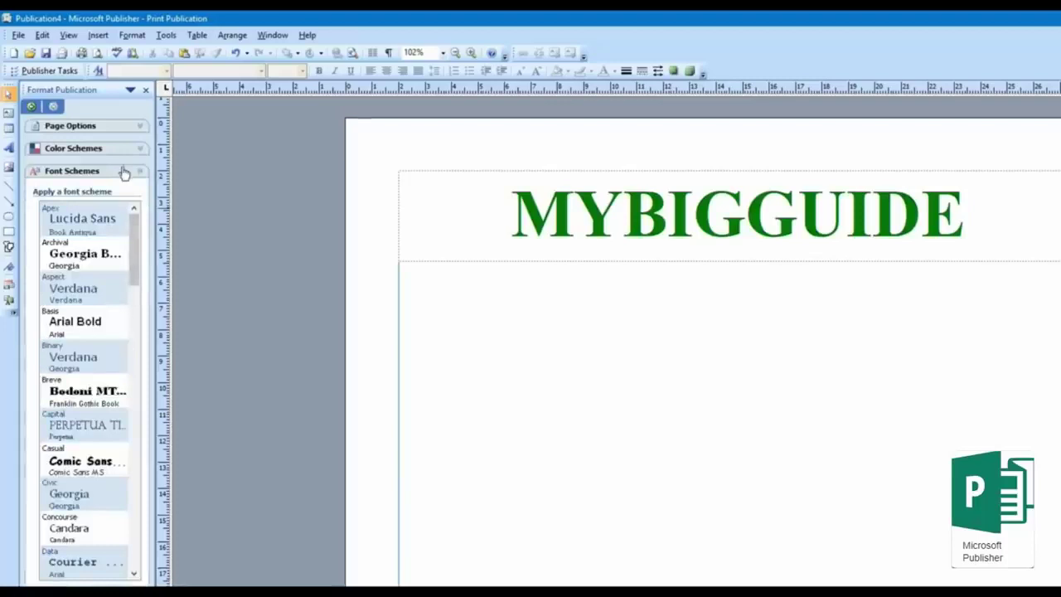
{"action": "left_click", "coordinate": [122, 177]}
{"action": "left_click", "coordinate": [120, 197]}
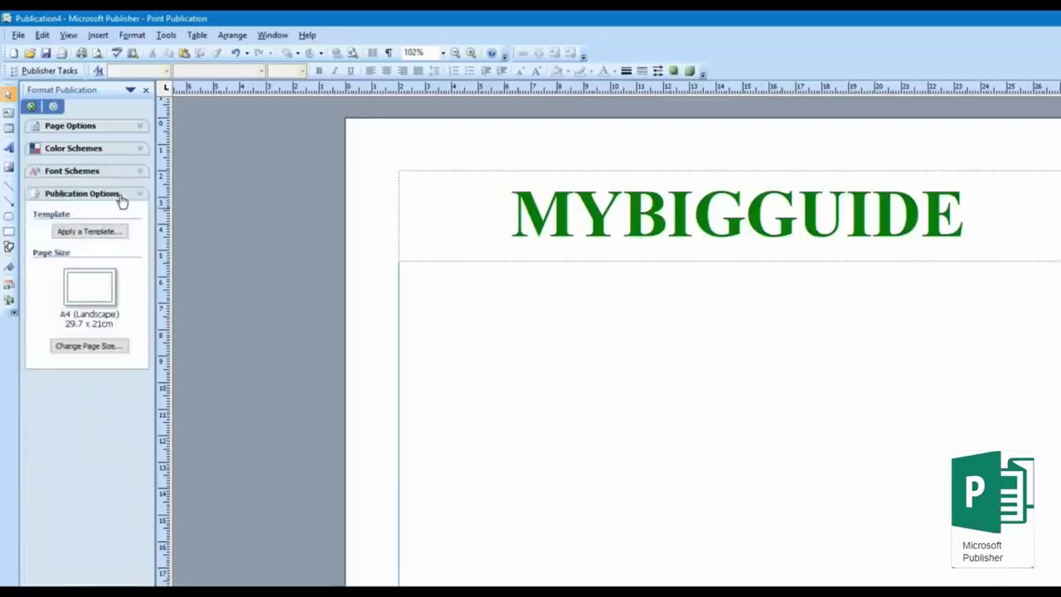
Step: Insert a 3-row by 3-column table below the MYBIGGUIDE heading
{"action": "left_click", "coordinate": [9, 126]}
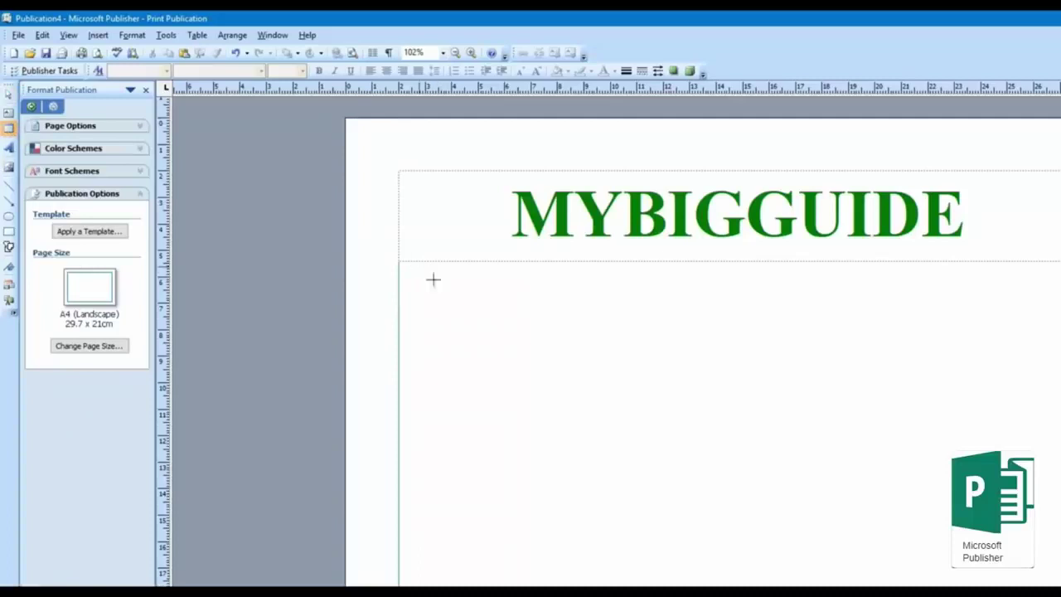
{"action": "left_click_drag", "start_coordinate": [420, 267], "coordinate": [1026, 478]}
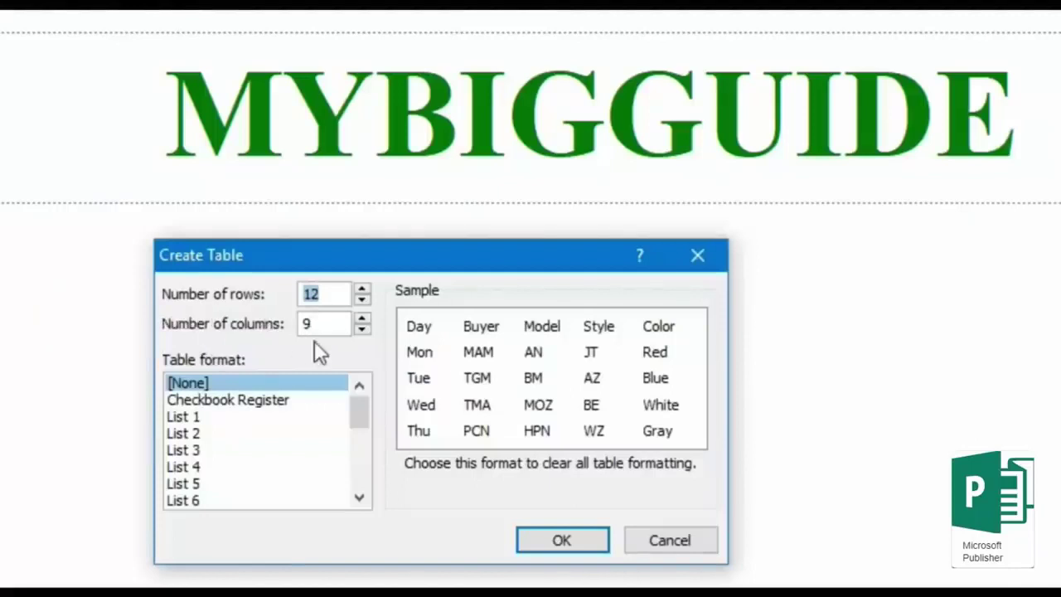
{"action": "type", "text": "3"}
{"action": "key", "text": "Tab"}
{"action": "type", "text": "3"}
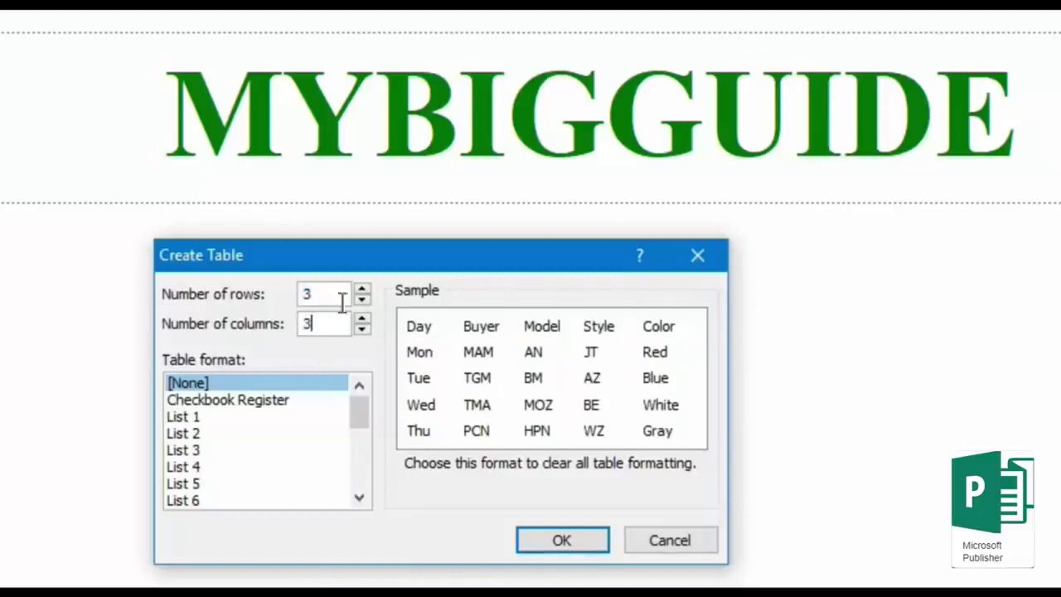
{"action": "left_click", "coordinate": [592, 548]}
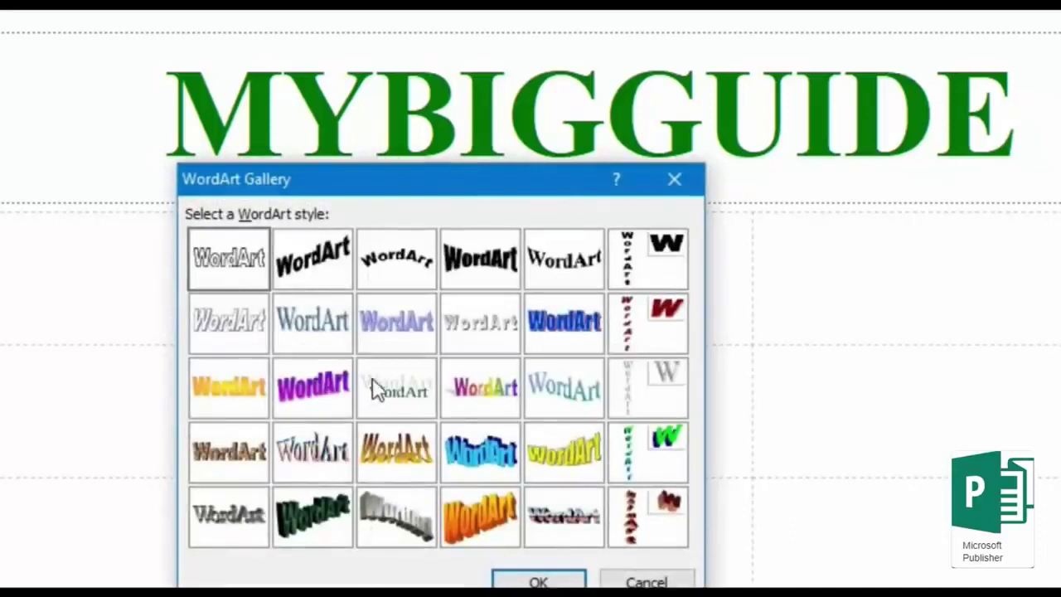
Step: Add the author's name in the gold WordArt style and enlarge it across the table
{"action": "double_click", "coordinate": [393, 451]}
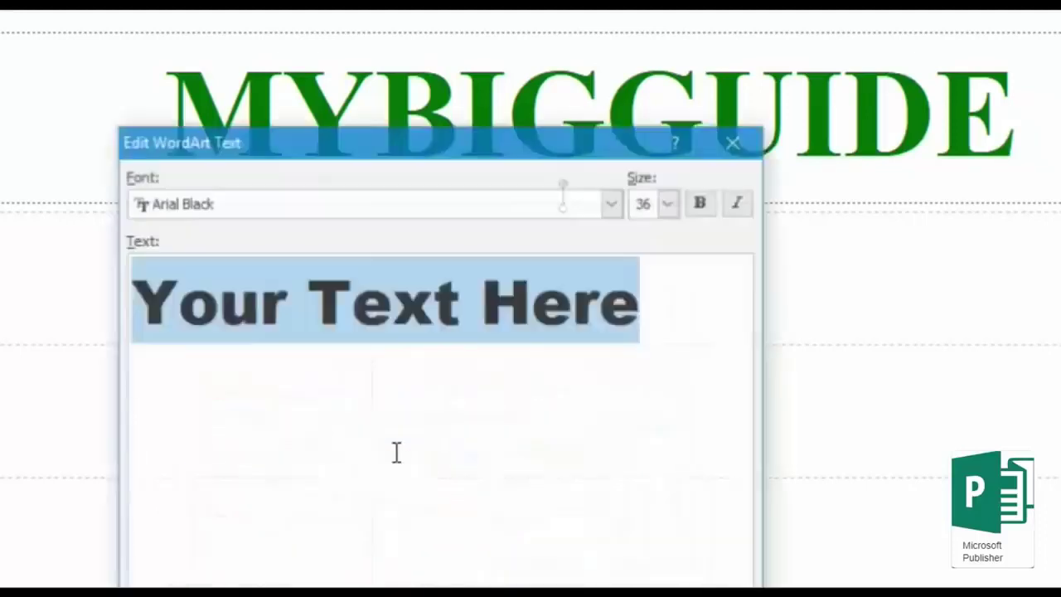
{"action": "type", "text": "ABHIM"}
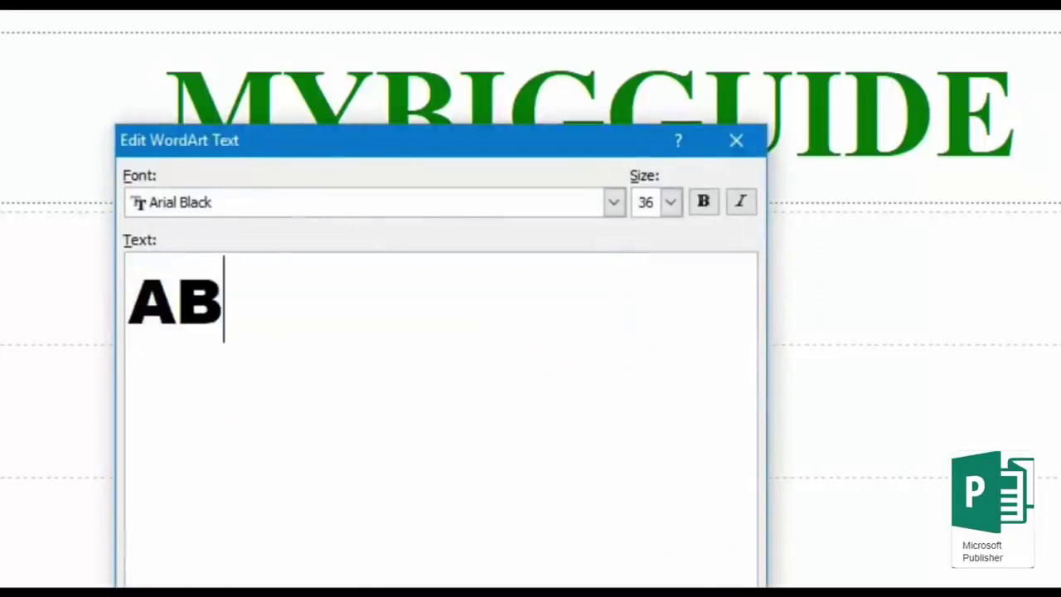
{"action": "type", "text": "ANYU"}
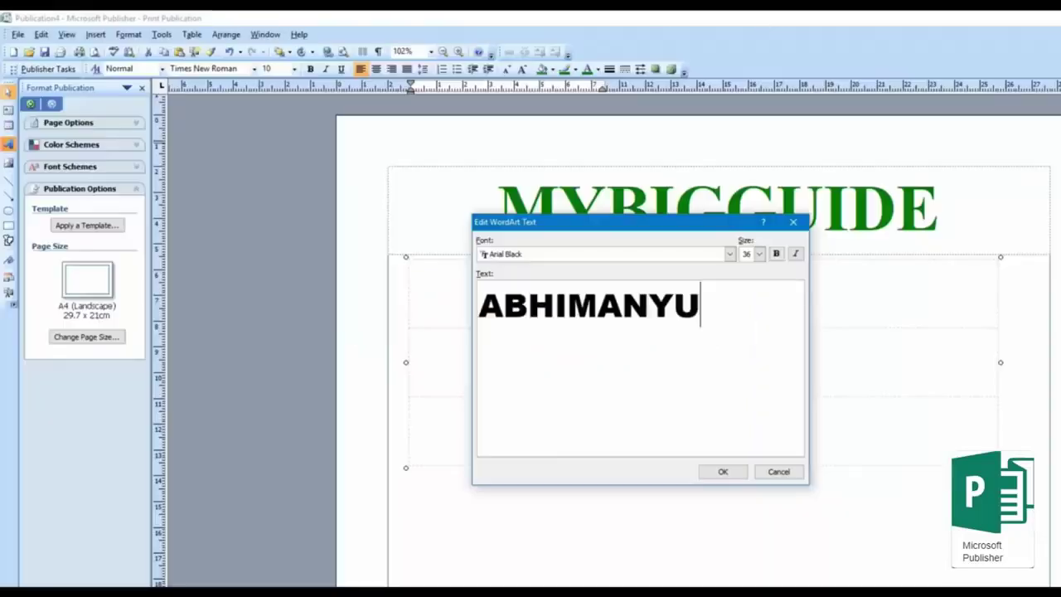
{"action": "left_click", "coordinate": [590, 596]}
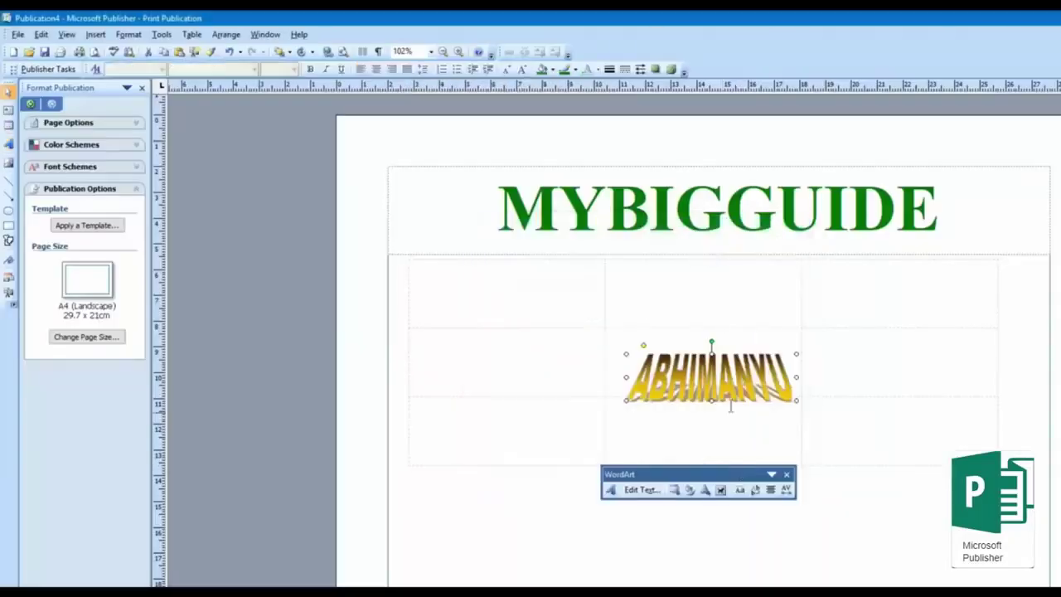
{"action": "left_click_drag", "start_coordinate": [932, 274], "coordinate": [939, 268]}
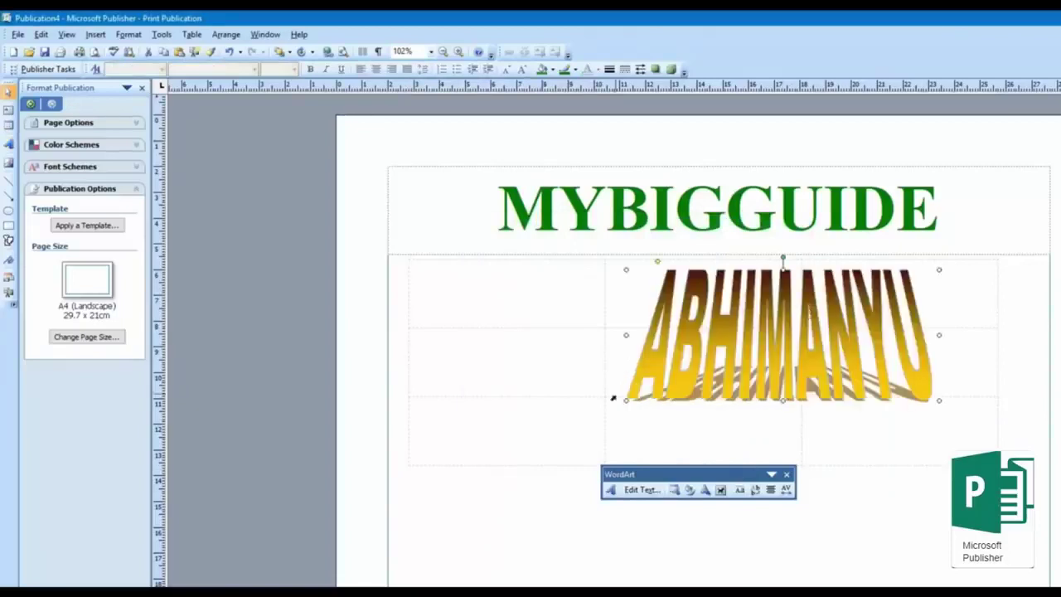
{"action": "left_click_drag", "start_coordinate": [621, 399], "coordinate": [503, 439]}
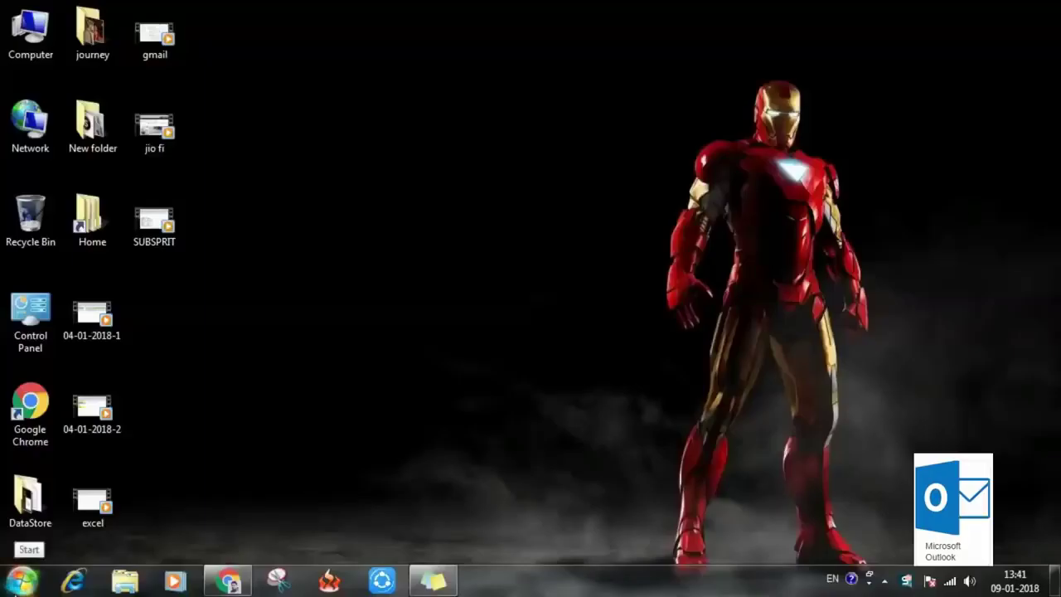
Step: Search the Start menu for 'ou' and launch Microsoft Office Outlook 2007
{"action": "left_click", "coordinate": [23, 580]}
{"action": "left_click", "coordinate": [57, 536]}
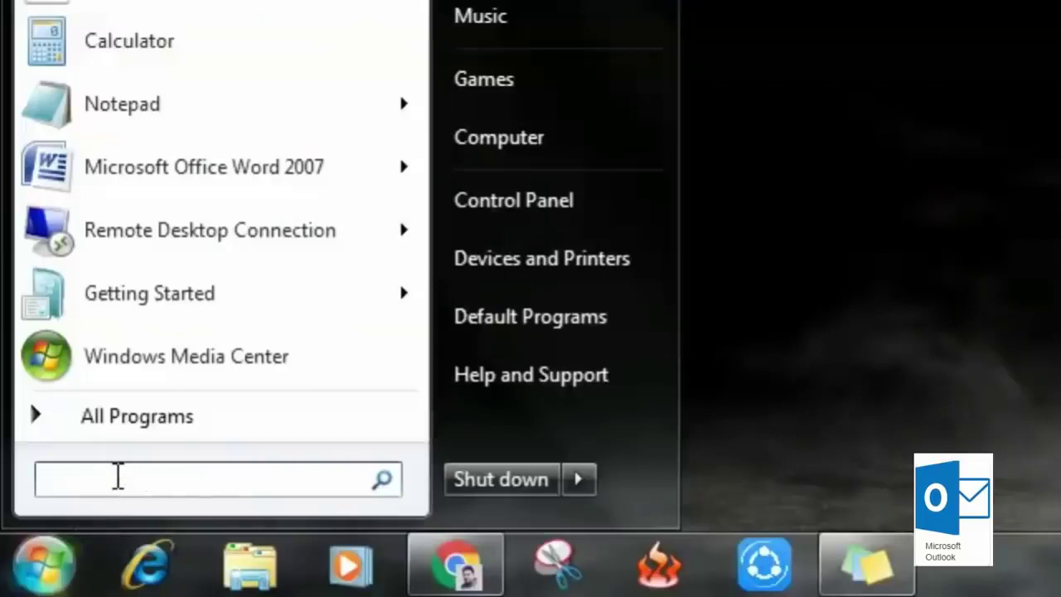
{"action": "type", "text": "ou"}
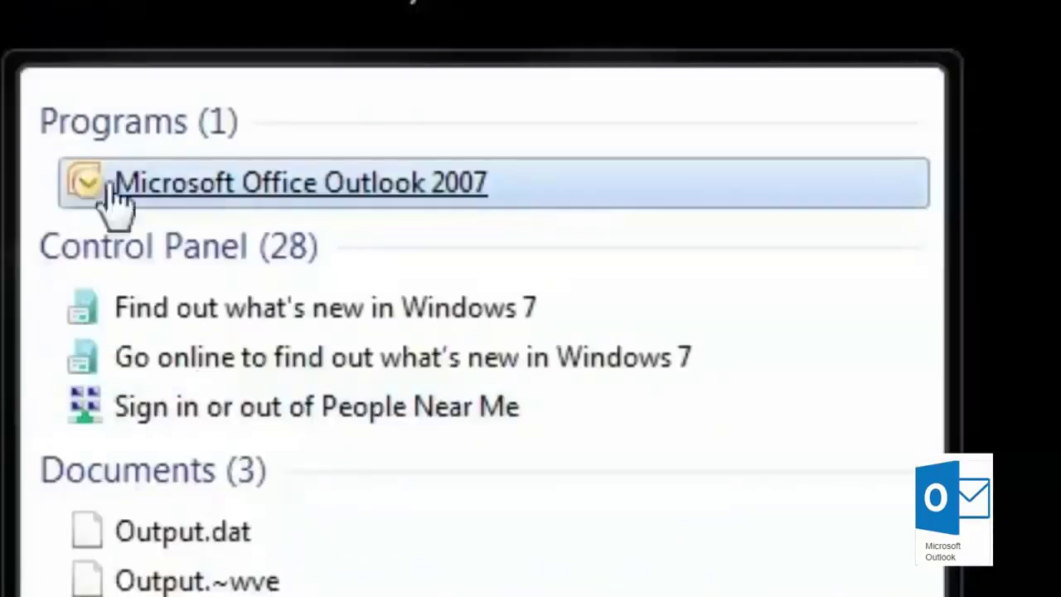
{"action": "left_click", "coordinate": [383, 199]}
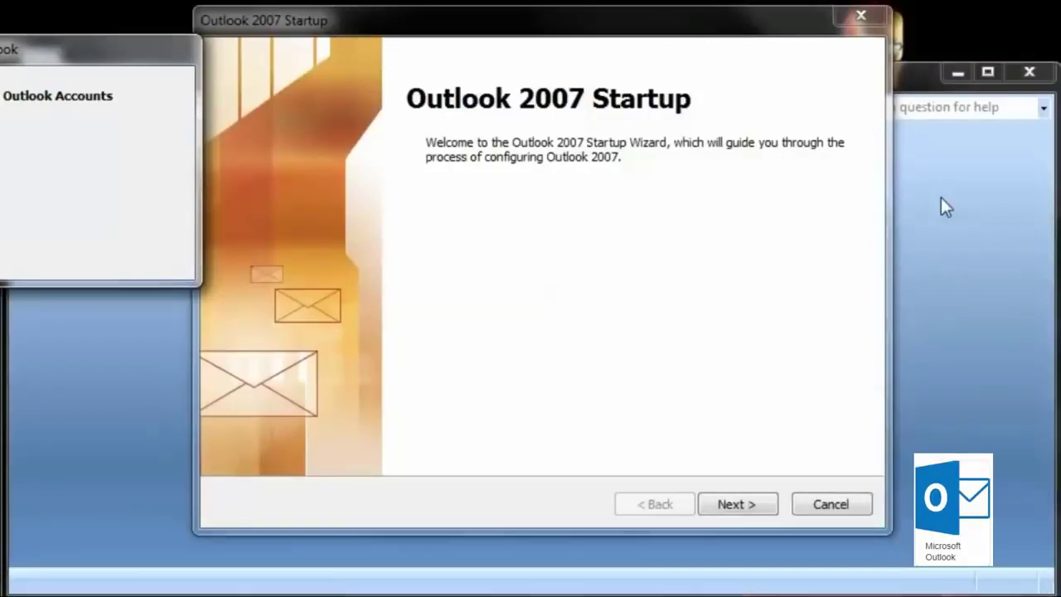
Step: Set up a manually configured Internet E-mail account with the IMAP account type
{"action": "left_click", "coordinate": [752, 512]}
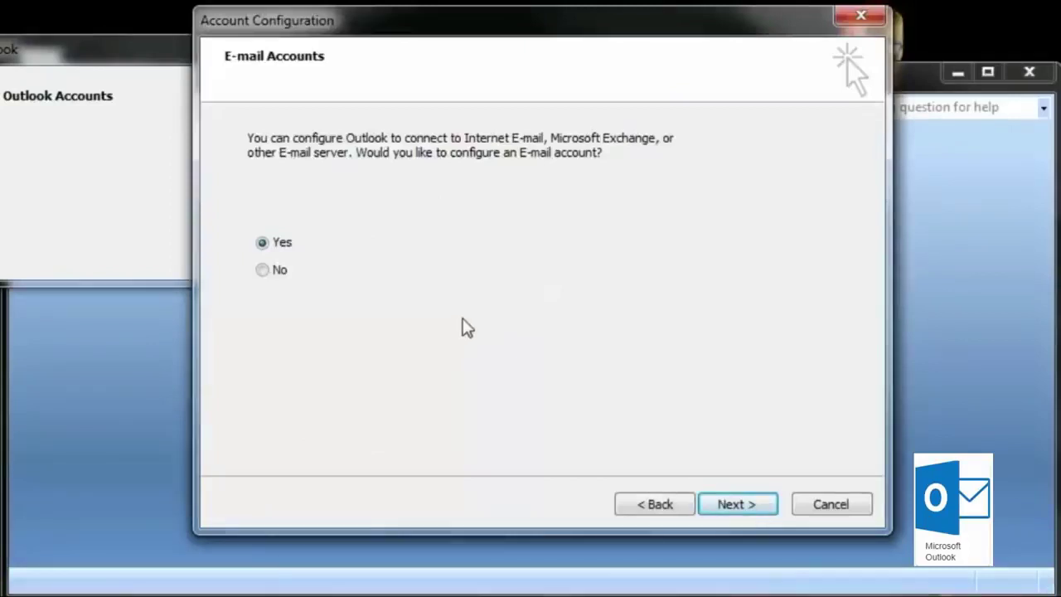
{"action": "left_click", "coordinate": [737, 505]}
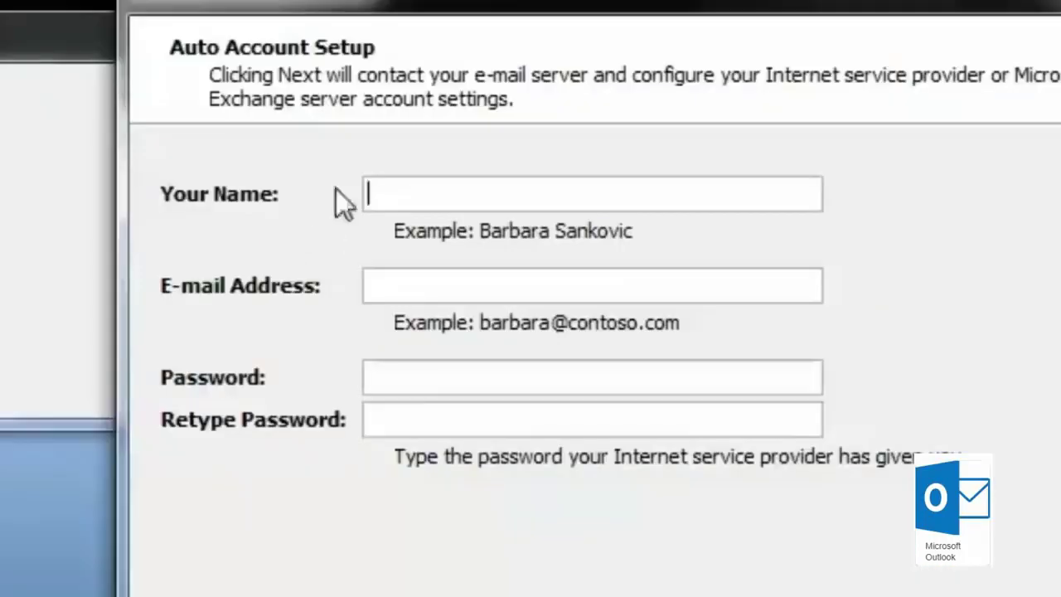
{"action": "left_click", "coordinate": [424, 285]}
{"action": "left_click", "coordinate": [441, 421]}
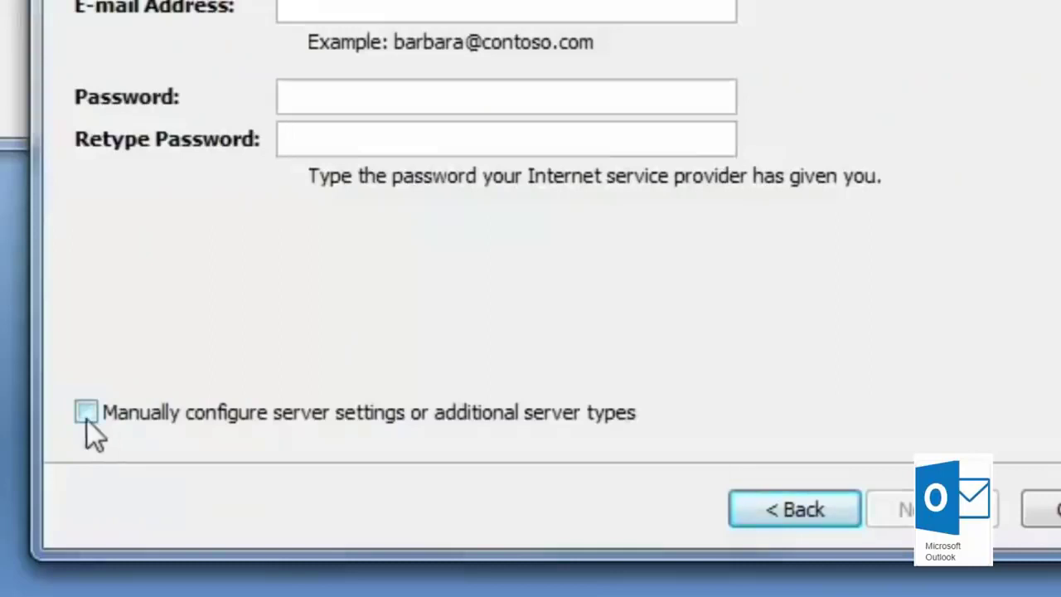
{"action": "left_click", "coordinate": [88, 417]}
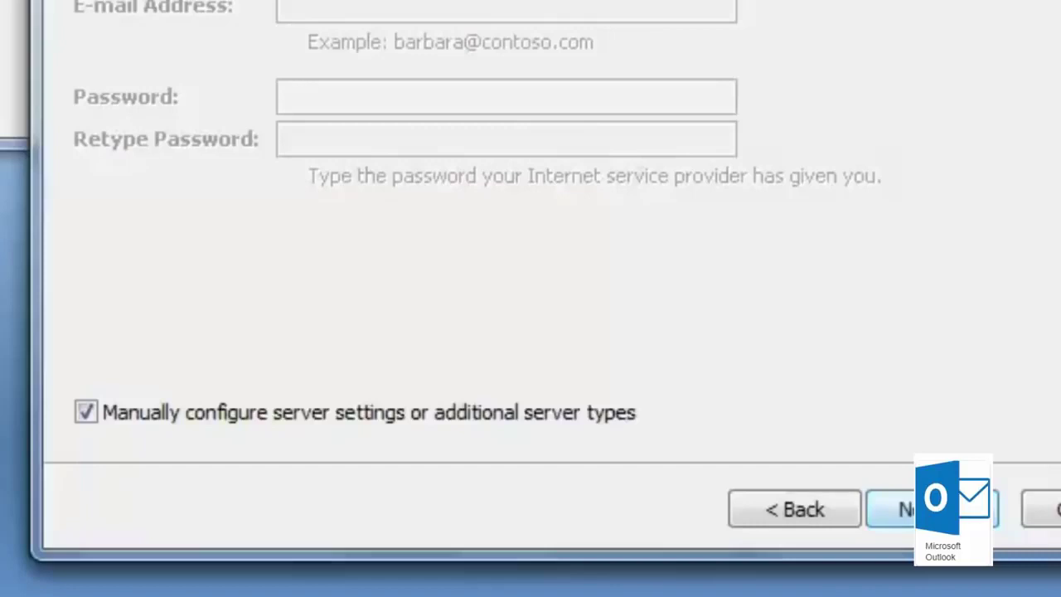
{"action": "left_click", "coordinate": [901, 509]}
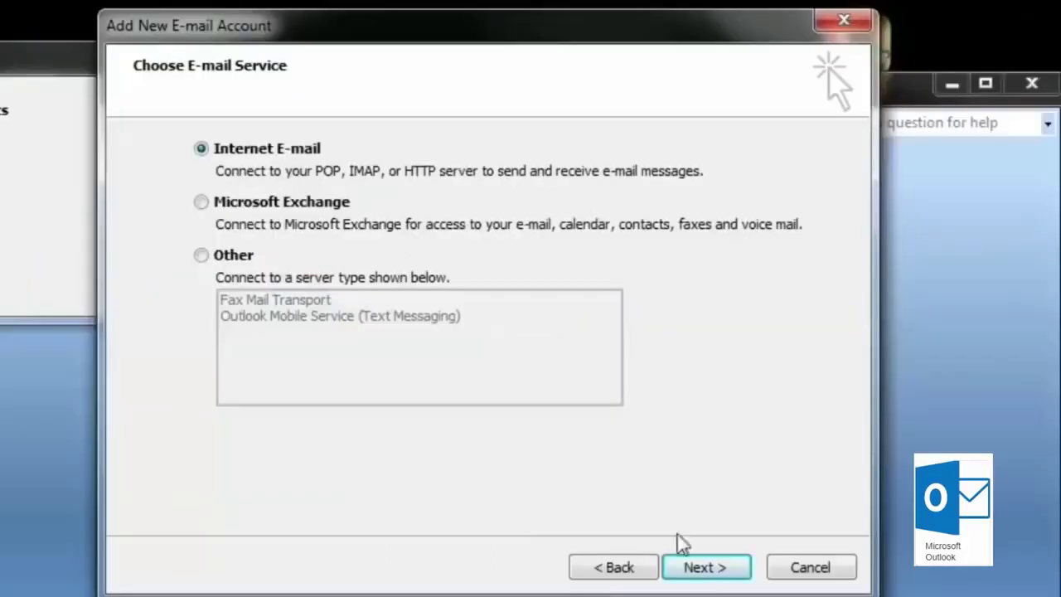
{"action": "left_click", "coordinate": [700, 569]}
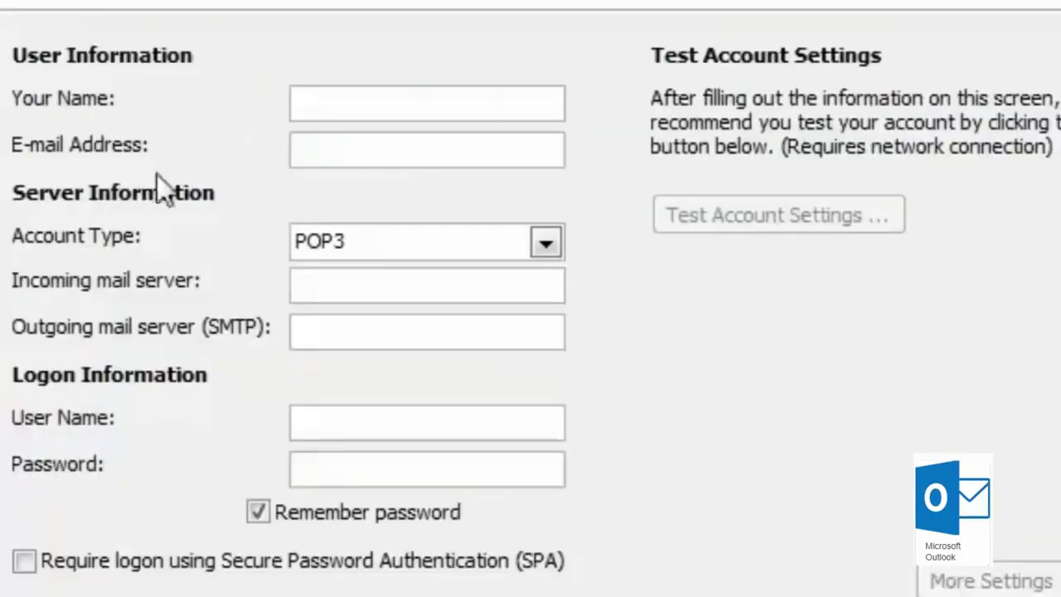
{"action": "left_click", "coordinate": [545, 249]}
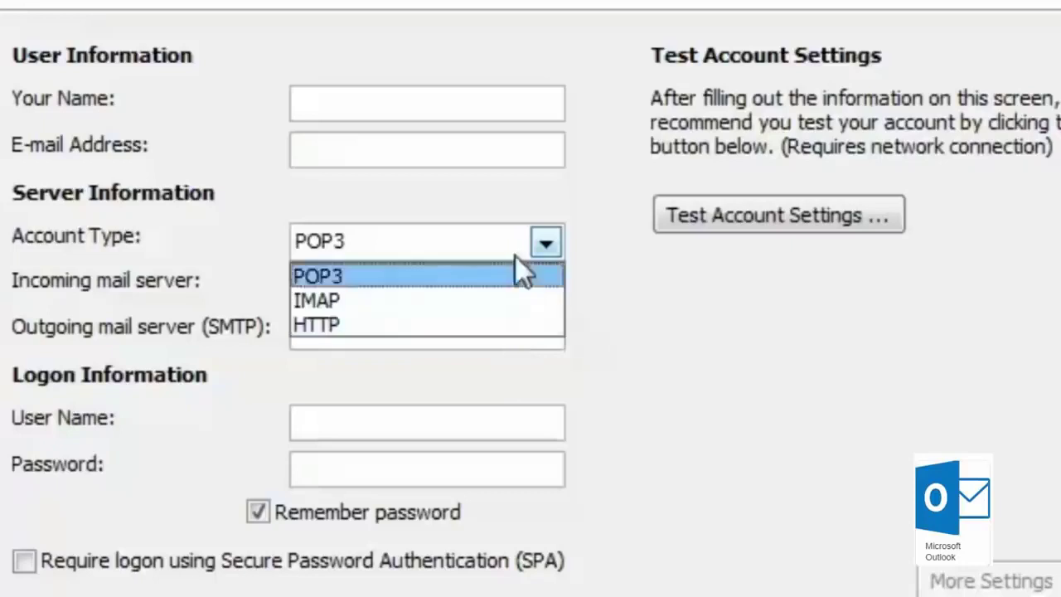
{"action": "left_click", "coordinate": [408, 305]}
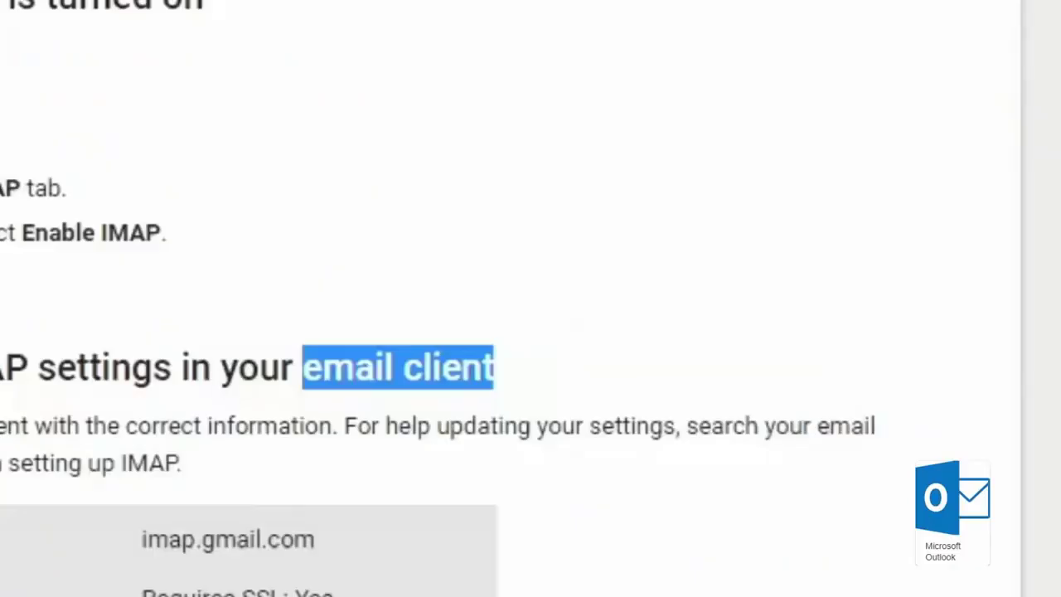
Step: Enter imap.gmail.com as incoming and smtp.gmail.com as outgoing mail server
{"action": "scroll", "coordinate": [208, 237], "scroll_direction": "down", "scroll_amount": 2}
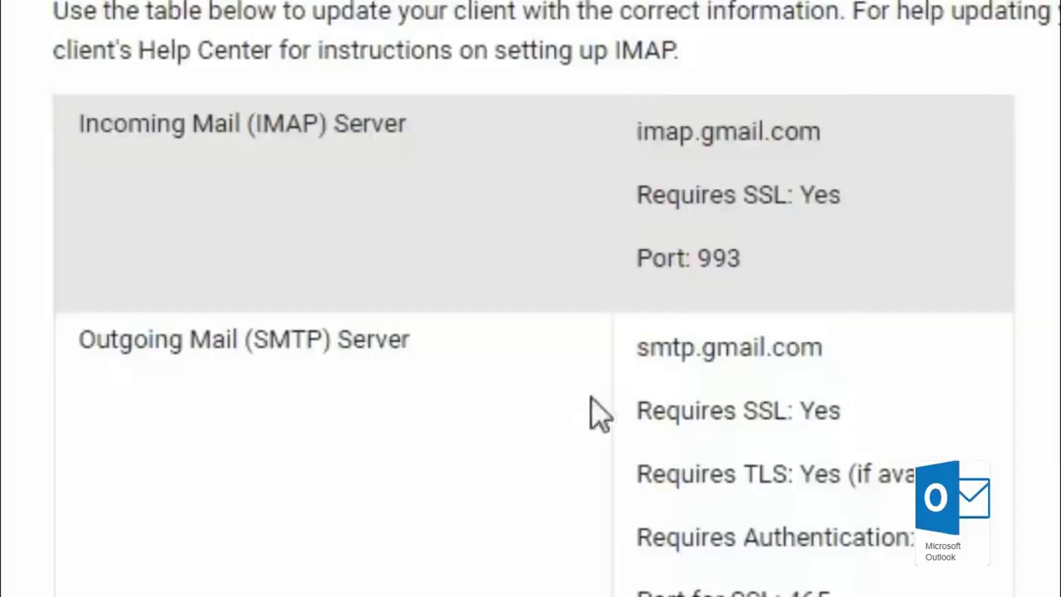
{"action": "left_click_drag", "start_coordinate": [822, 133], "coordinate": [676, 116]}
{"action": "right_click", "coordinate": [703, 126]}
{"action": "left_click", "coordinate": [713, 141]}
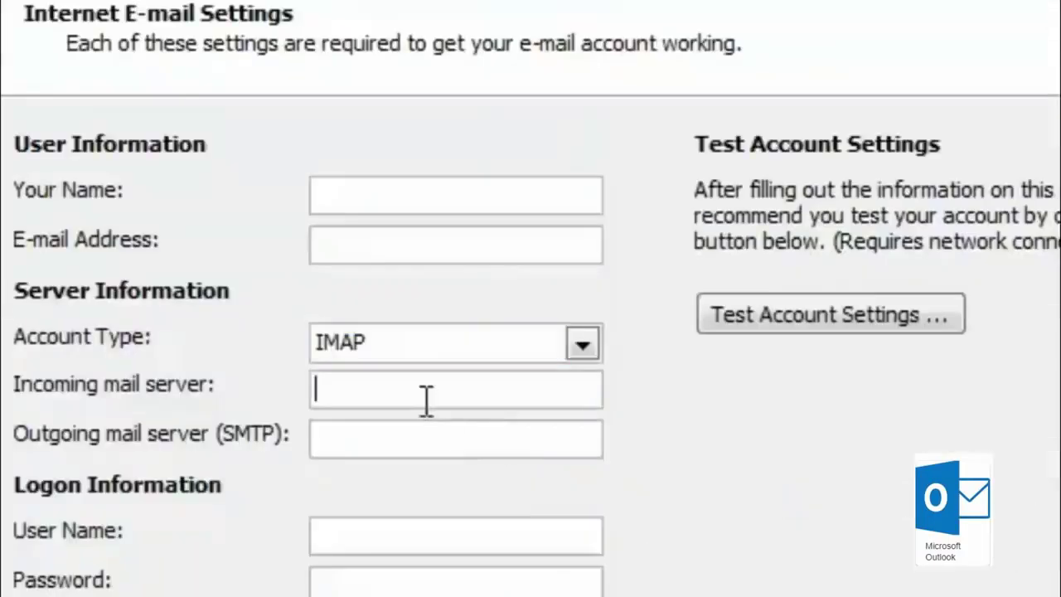
{"action": "left_click", "coordinate": [432, 407]}
{"action": "key", "text": "ctrl+v"}
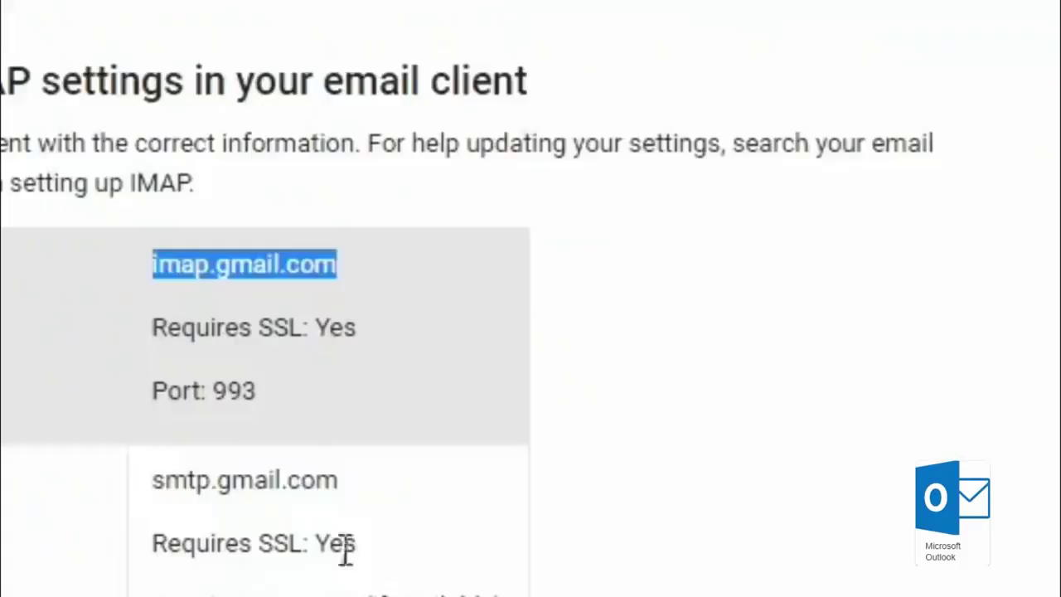
{"action": "left_click_drag", "start_coordinate": [339, 480], "coordinate": [152, 487]}
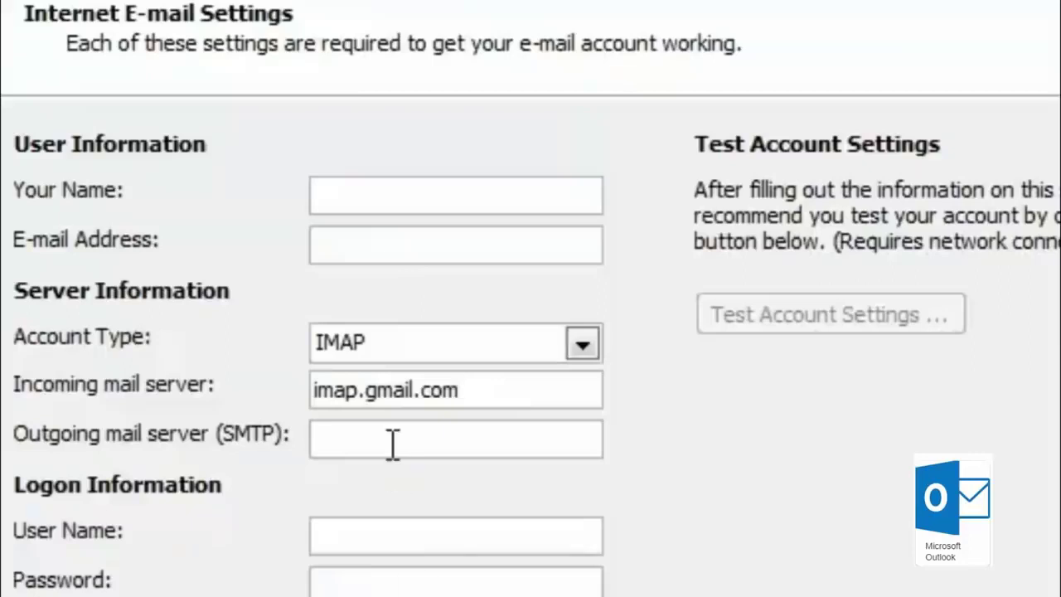
{"action": "left_click", "coordinate": [391, 444]}
{"action": "key", "text": "ctrl+v"}
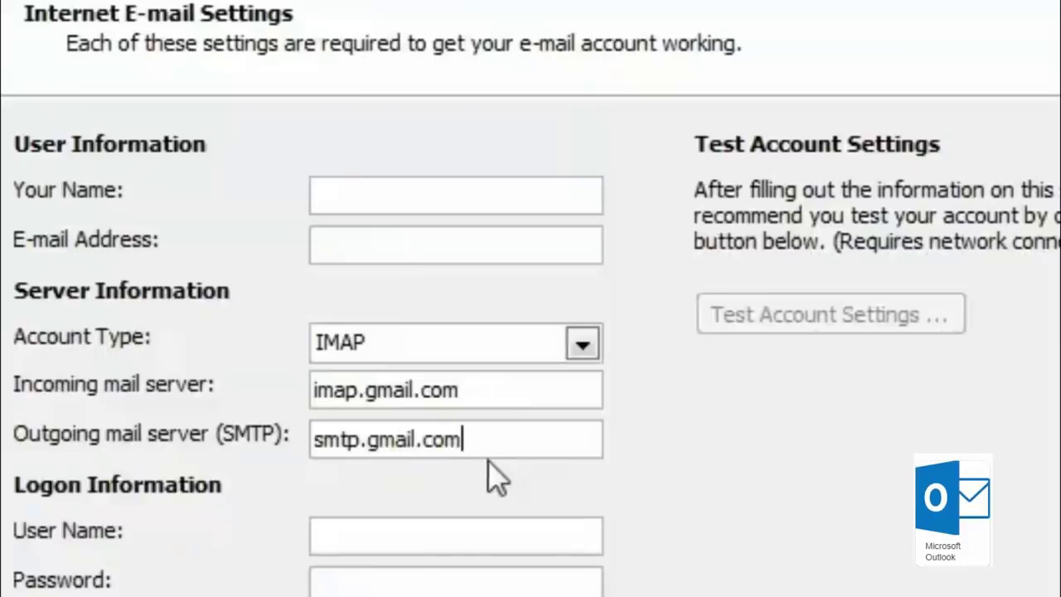
Step: Fill in the account holder's name, e-mail address, logon user name and password
{"action": "left_click", "coordinate": [428, 196]}
{"action": "type", "text": "abhimanyu"}
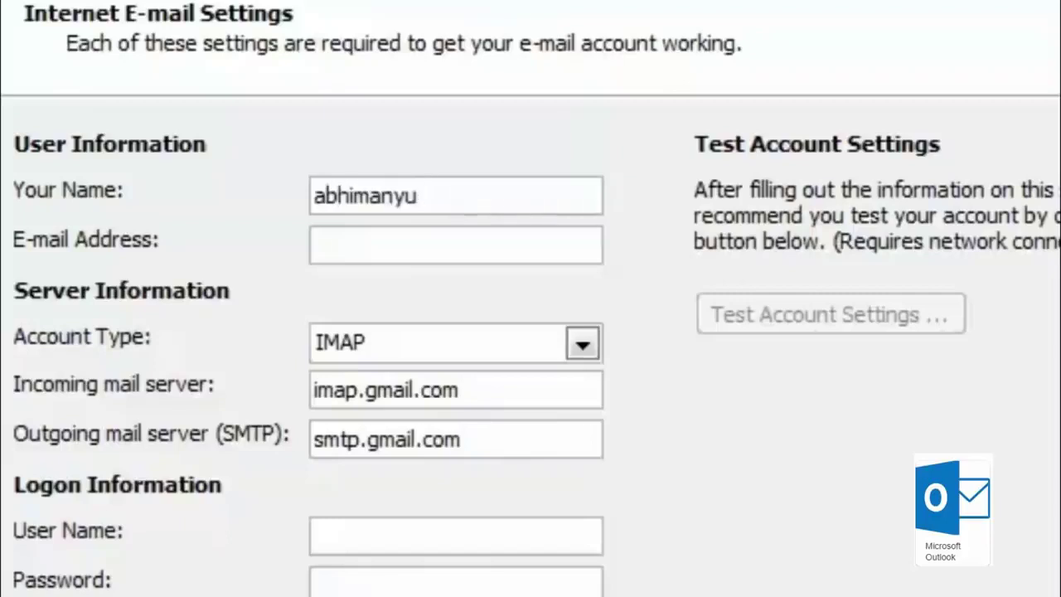
{"action": "left_click", "coordinate": [315, 244]}
{"action": "left_click", "coordinate": [317, 534]}
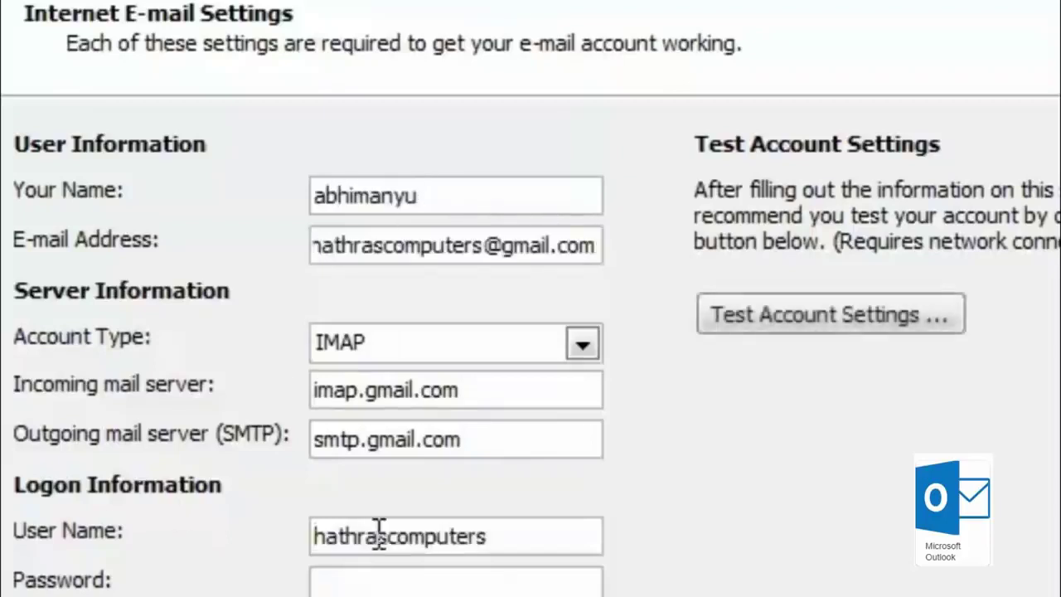
{"action": "left_click", "coordinate": [529, 542]}
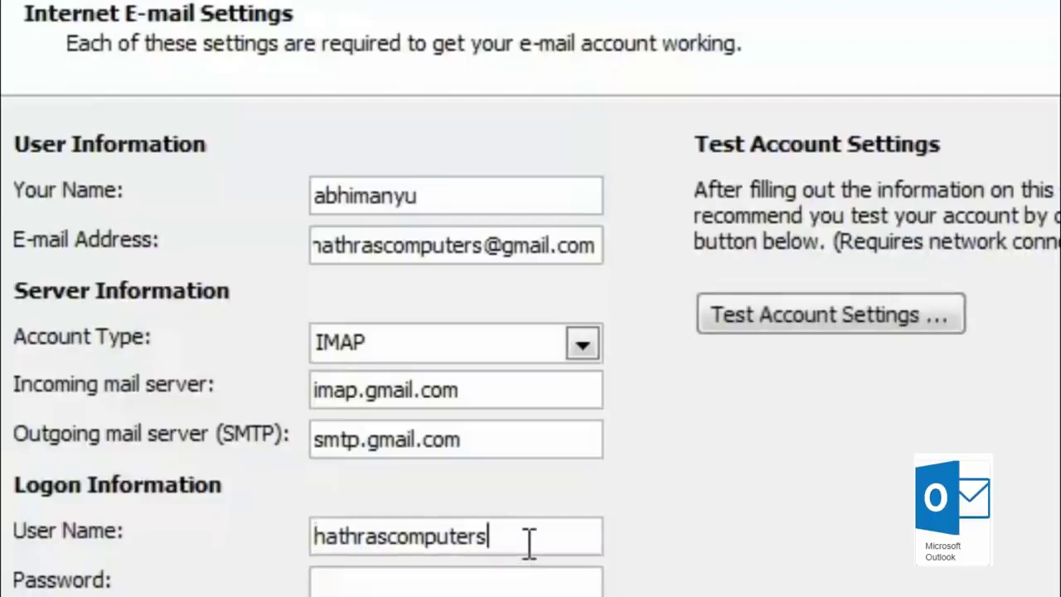
{"action": "key", "text": "ctrl+a"}
{"action": "type", "text": "Abhimanyu"}
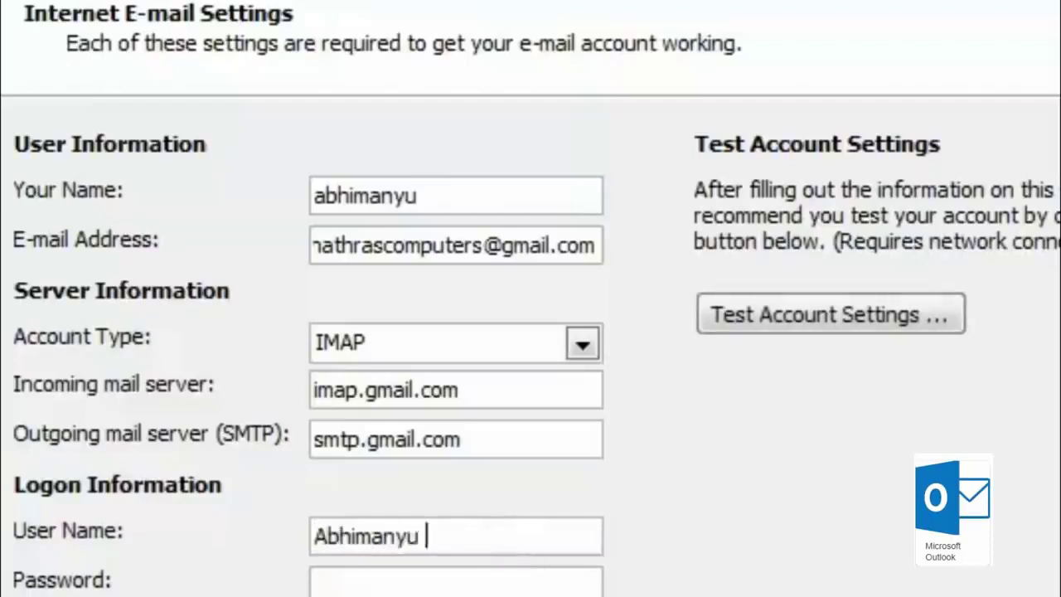
{"action": "left_click", "coordinate": [316, 585]}
{"action": "type", "text": "****"}
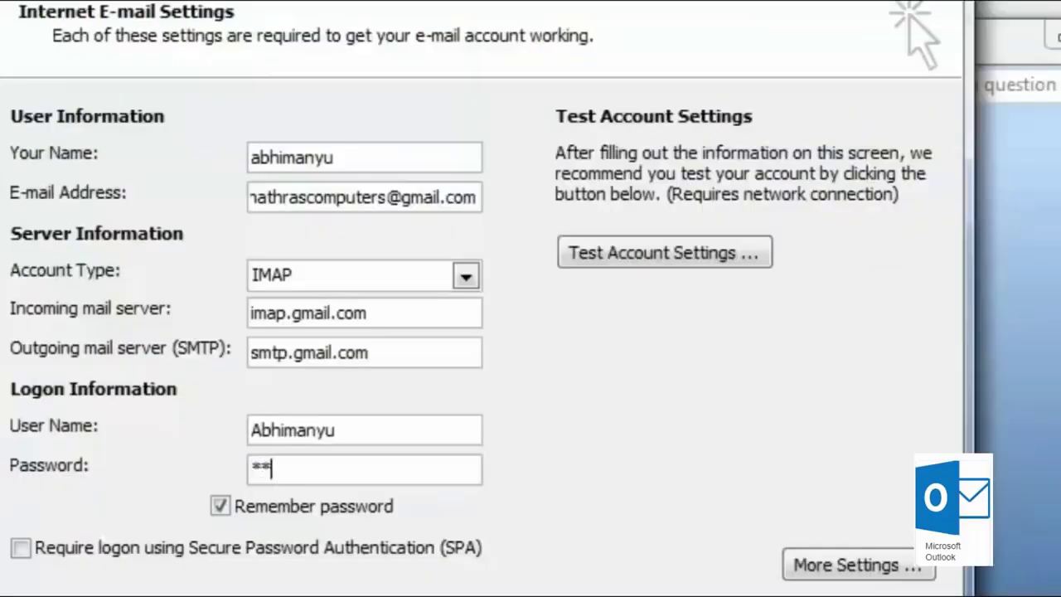
{"action": "type", "text": "*********"}
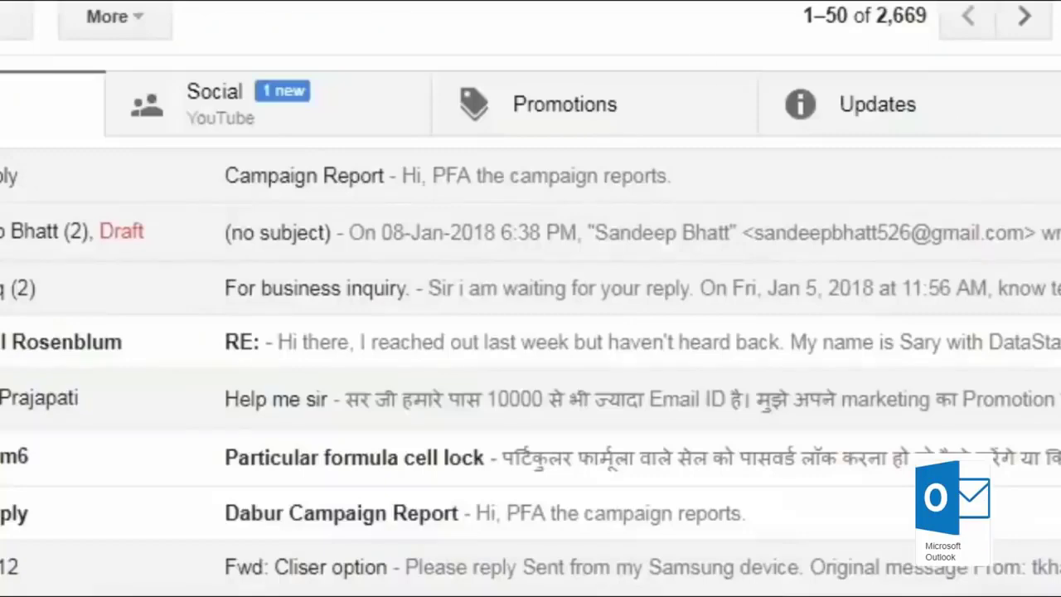
Step: In Gmail's Forwarding and POP/IMAP settings, enable POP for all mail and IMAP, then save
{"action": "left_click", "coordinate": [949, 40]}
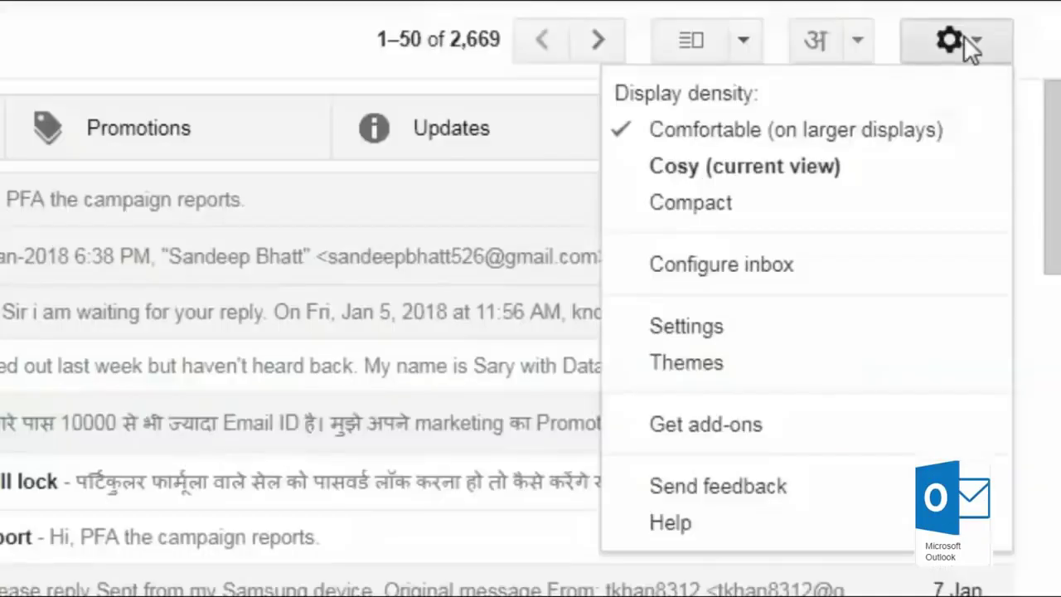
{"action": "left_click", "coordinate": [718, 329]}
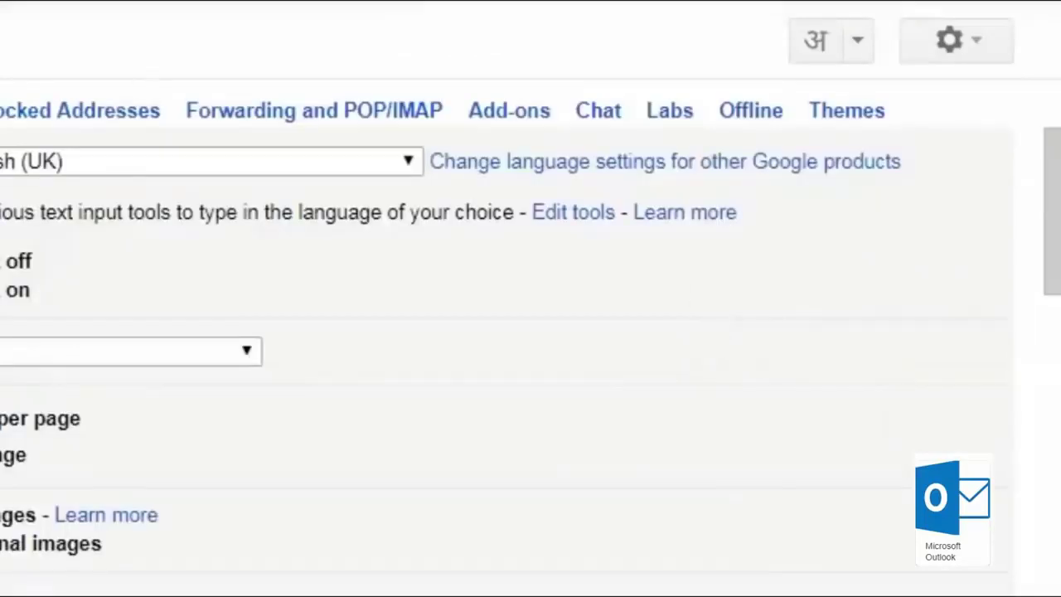
{"action": "left_click", "coordinate": [307, 123]}
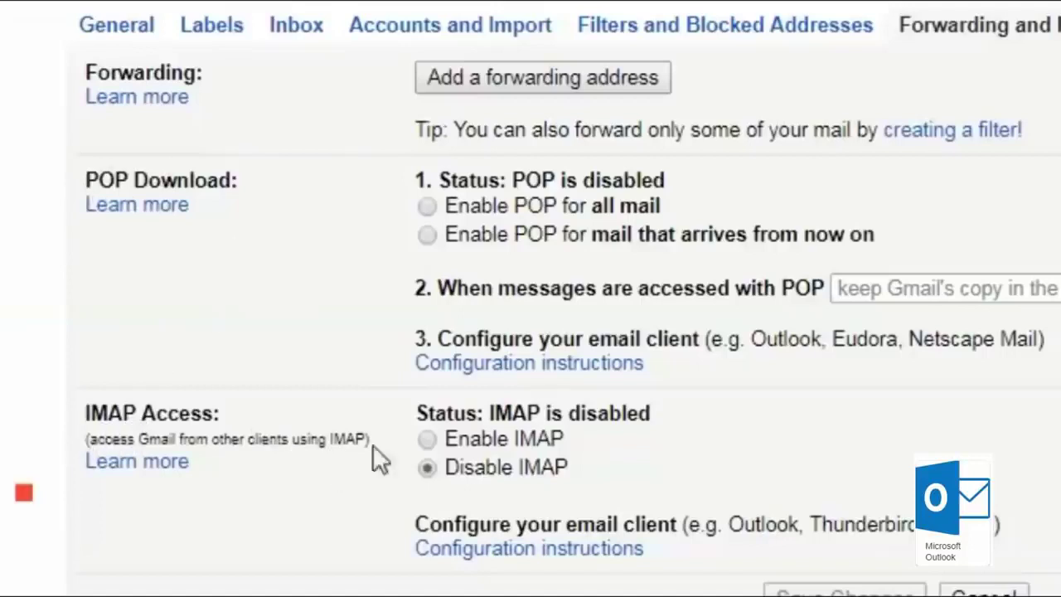
{"action": "left_click", "coordinate": [427, 206]}
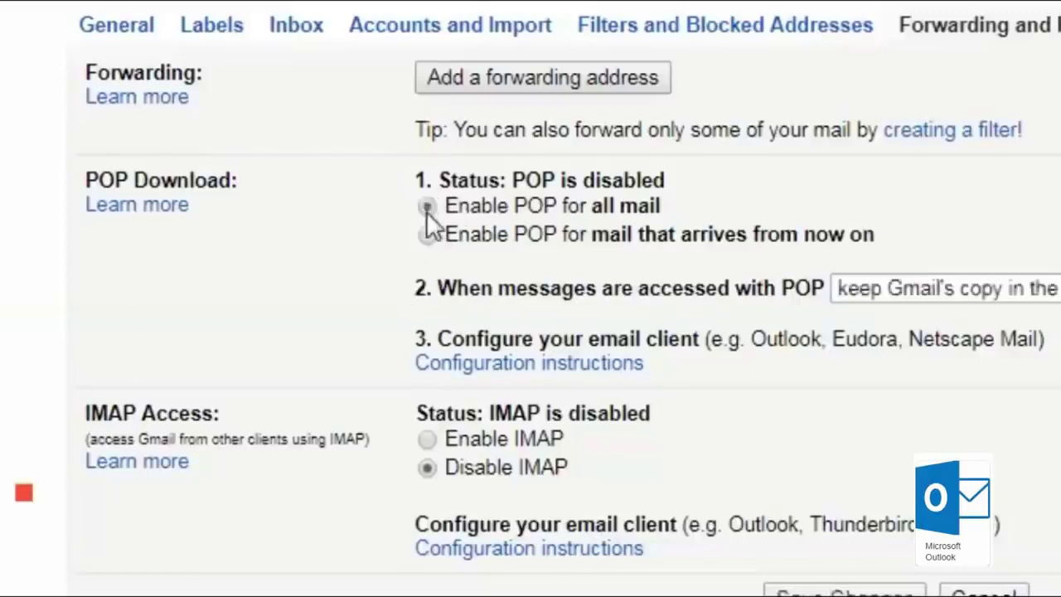
{"action": "left_click", "coordinate": [427, 439]}
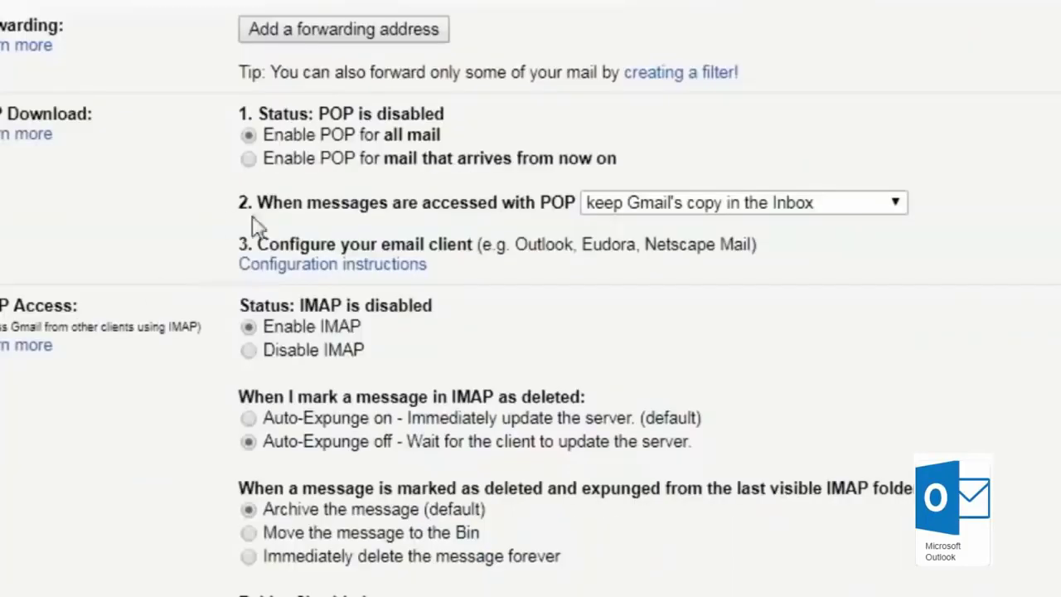
{"action": "scroll", "coordinate": [539, 272], "scroll_direction": "down", "scroll_amount": 4}
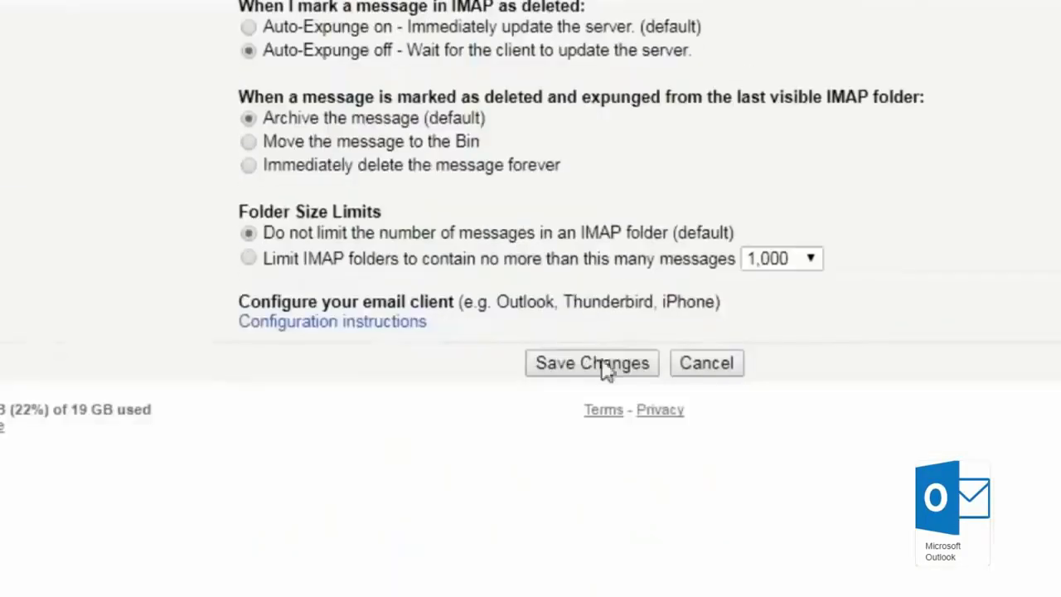
{"action": "left_click", "coordinate": [613, 365]}
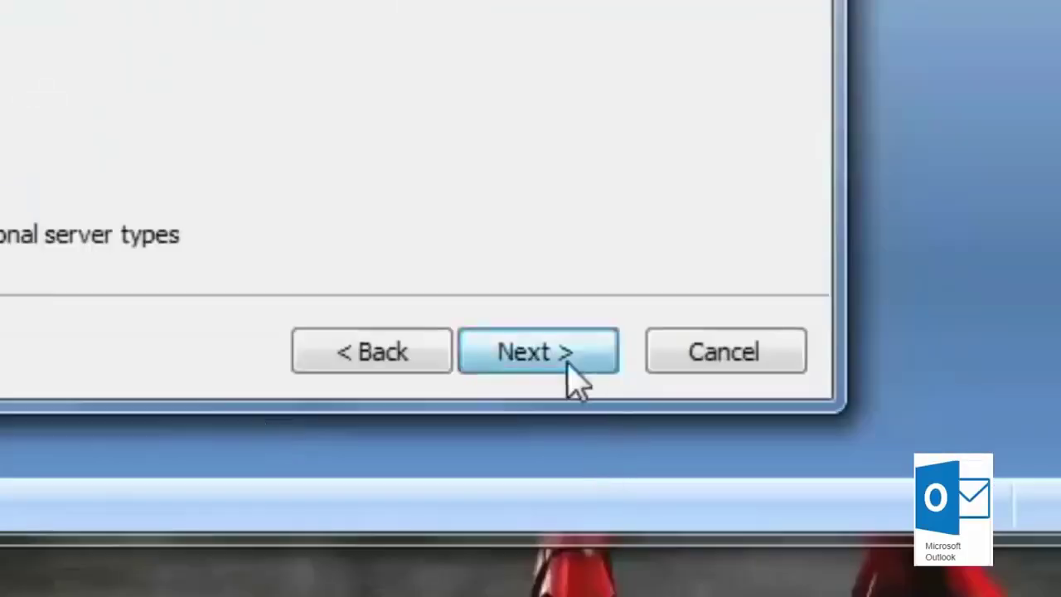
Step: Proceed through the account wizard and finish it to reach the Outlook Inbox
{"action": "left_click", "coordinate": [568, 361]}
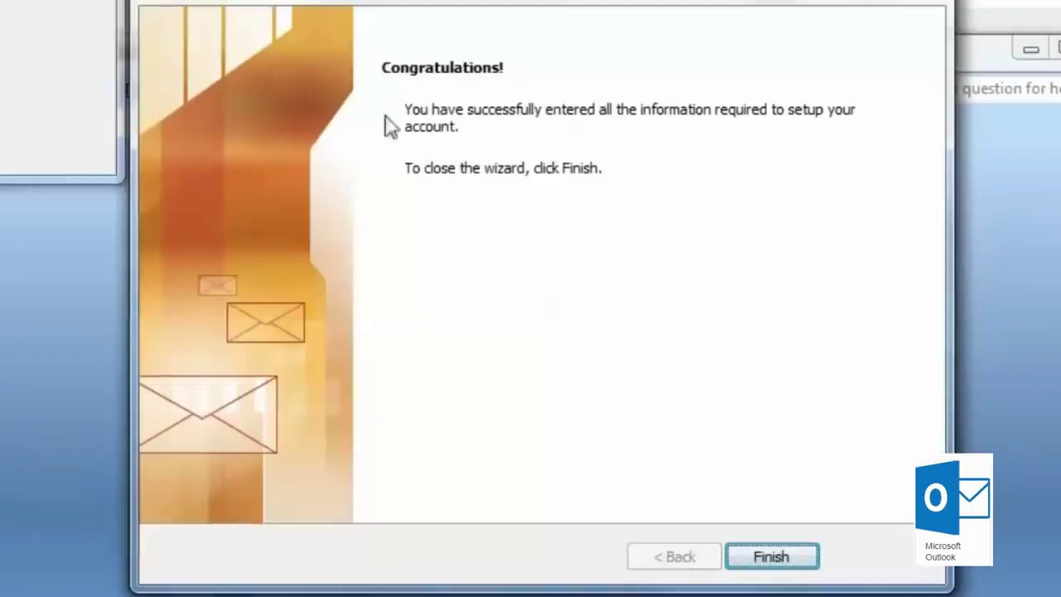
{"action": "left_click", "coordinate": [779, 560]}
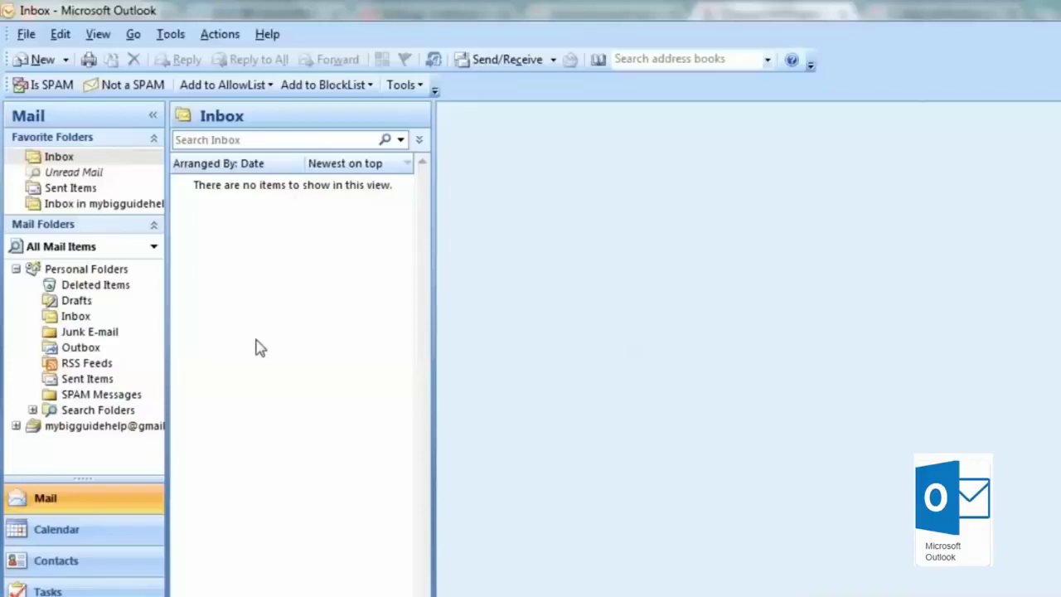
Step: Expand the Gmail account's folders and open its empty Inbox, then bring up the File menu
{"action": "left_click", "coordinate": [137, 427]}
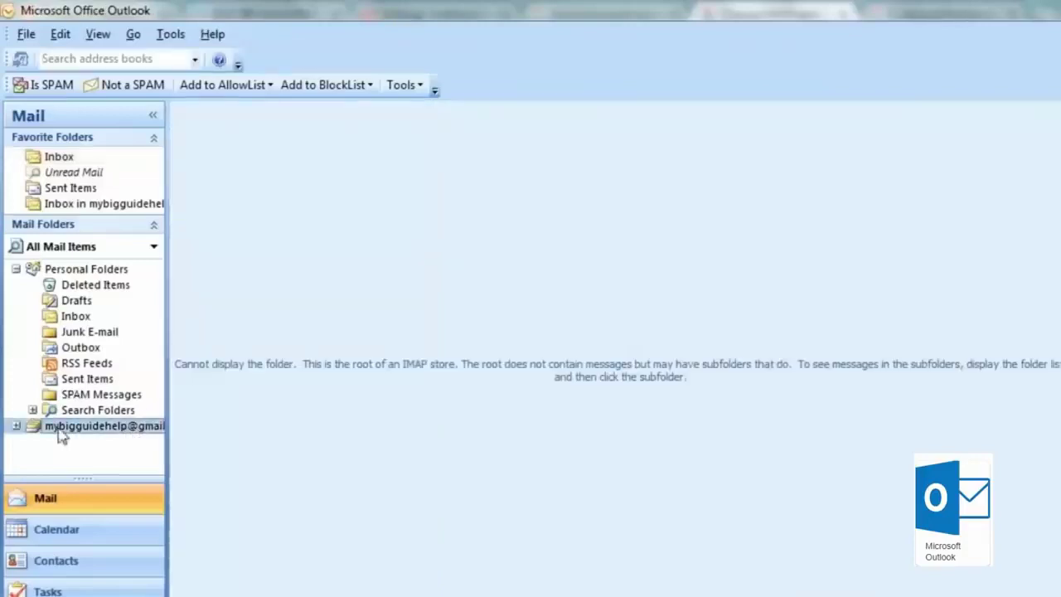
{"action": "left_click", "coordinate": [16, 425]}
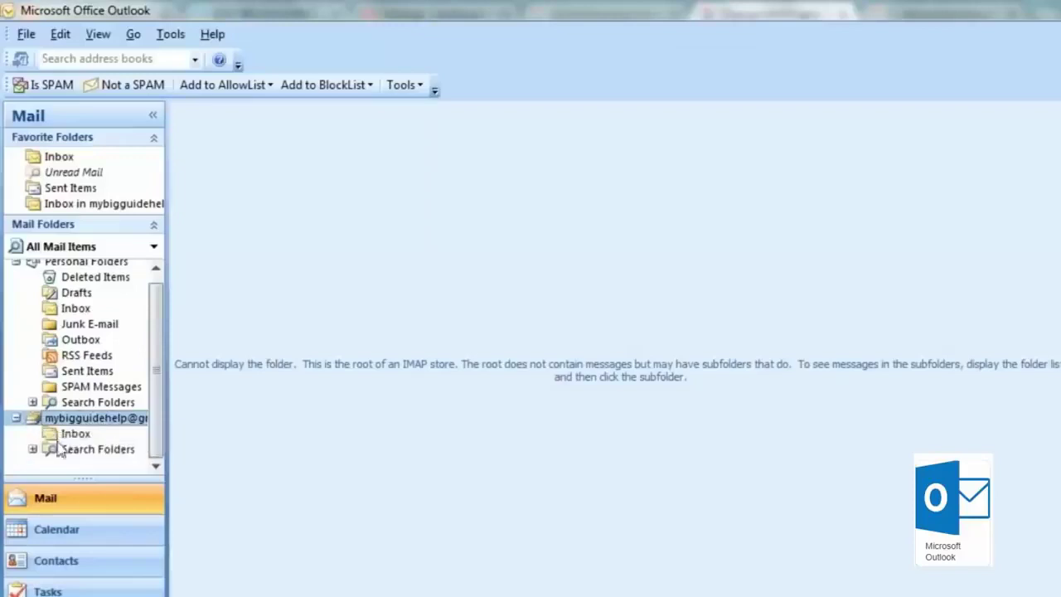
{"action": "left_click", "coordinate": [73, 435]}
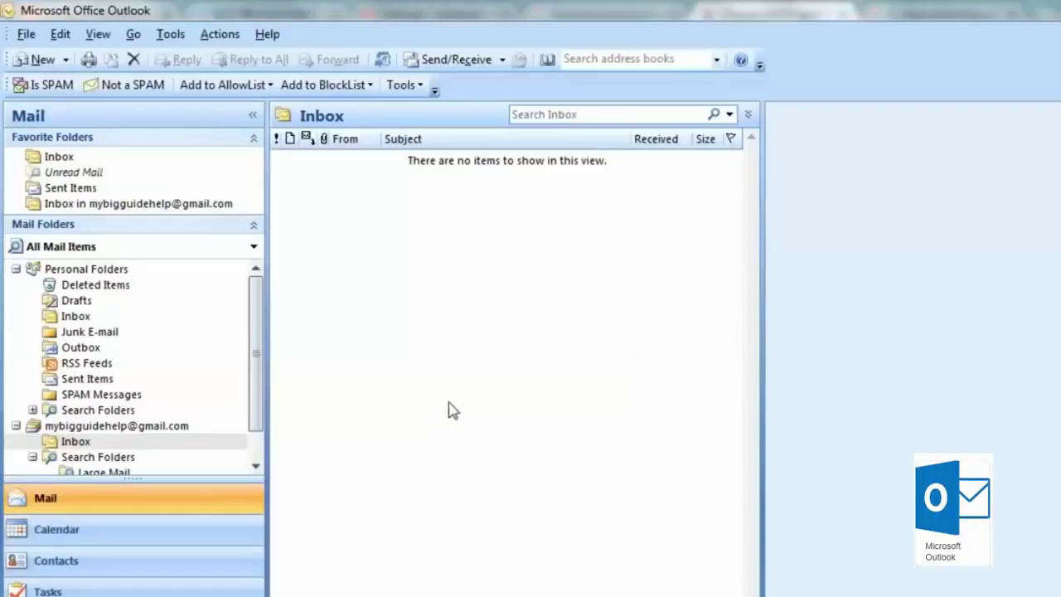
{"action": "left_click", "coordinate": [25, 34]}
{"action": "mouse_move", "coordinate": [155, 63]}
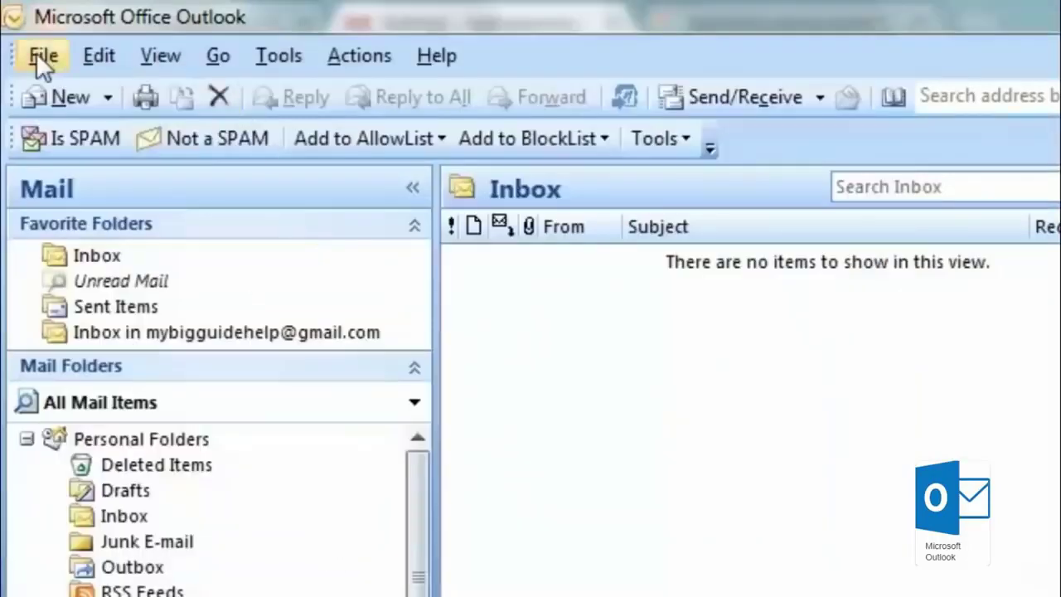
{"action": "left_click", "coordinate": [43, 55]}
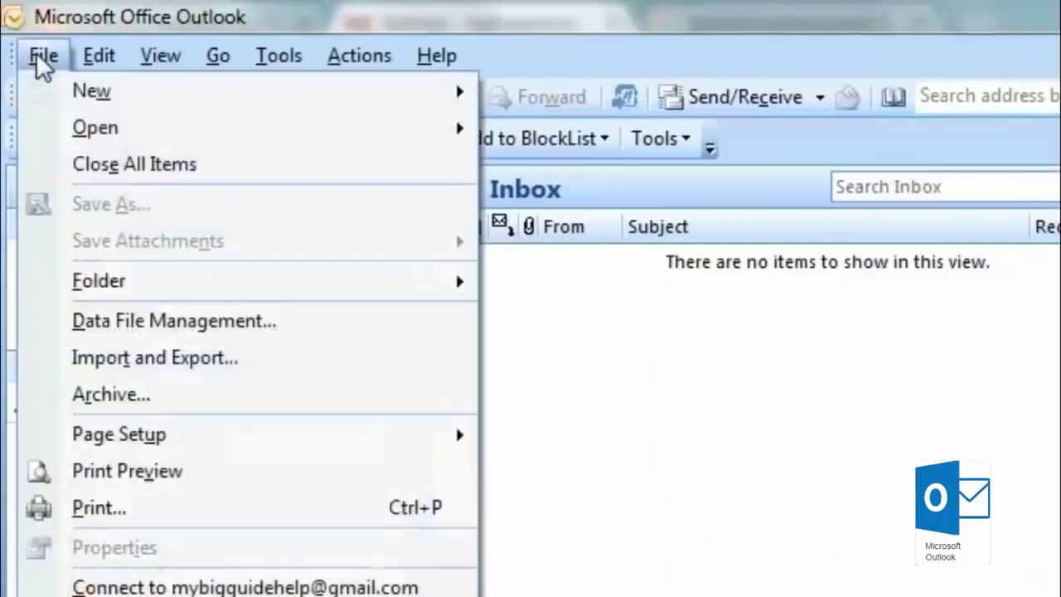
{"action": "mouse_move", "coordinate": [99, 92]}
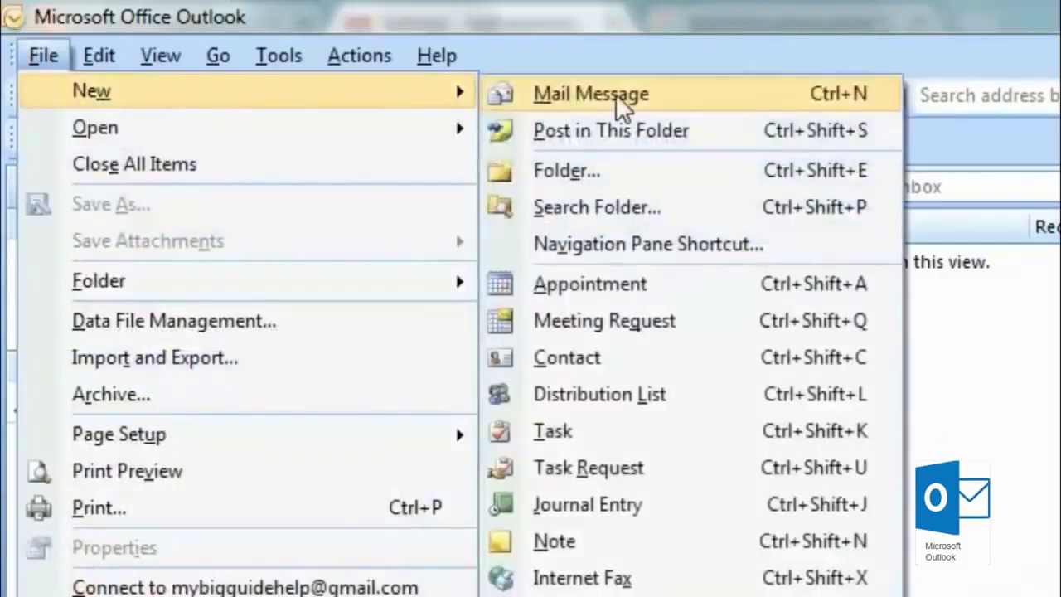
{"action": "left_click", "coordinate": [615, 94]}
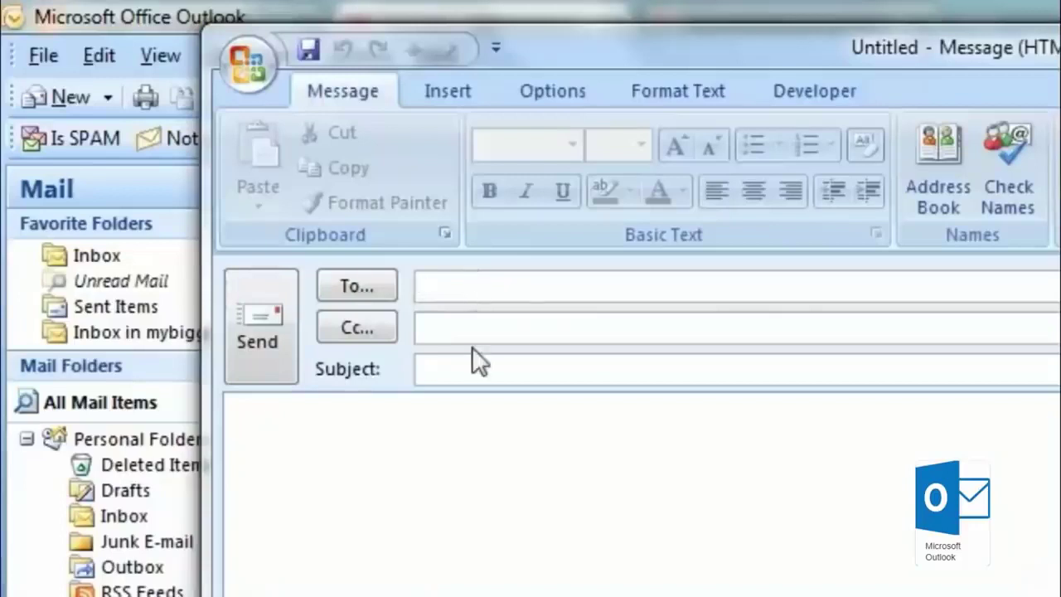
{"action": "left_click", "coordinate": [437, 369]}
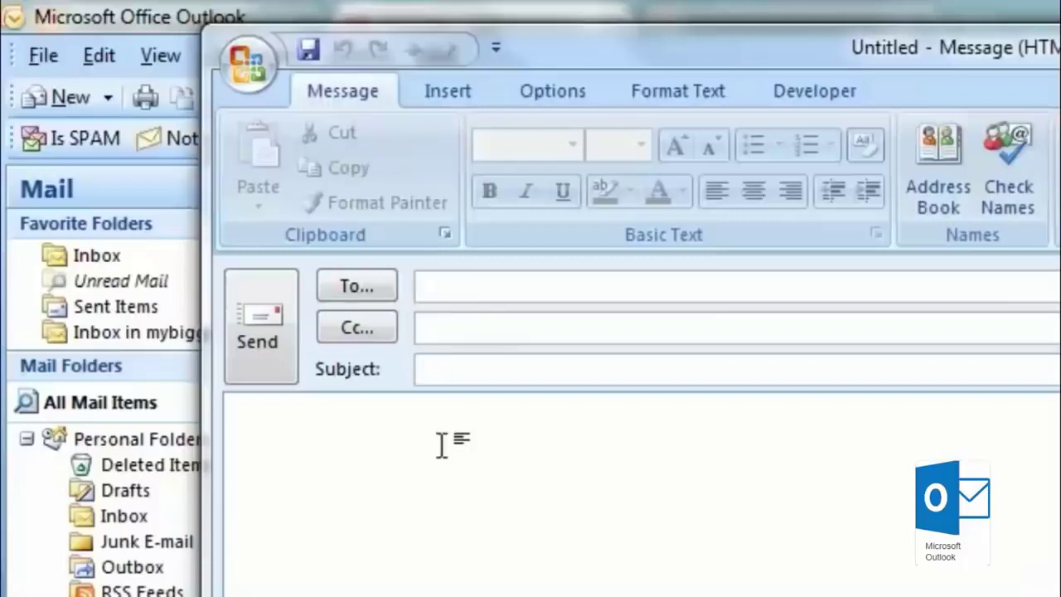
{"action": "left_click", "coordinate": [440, 443]}
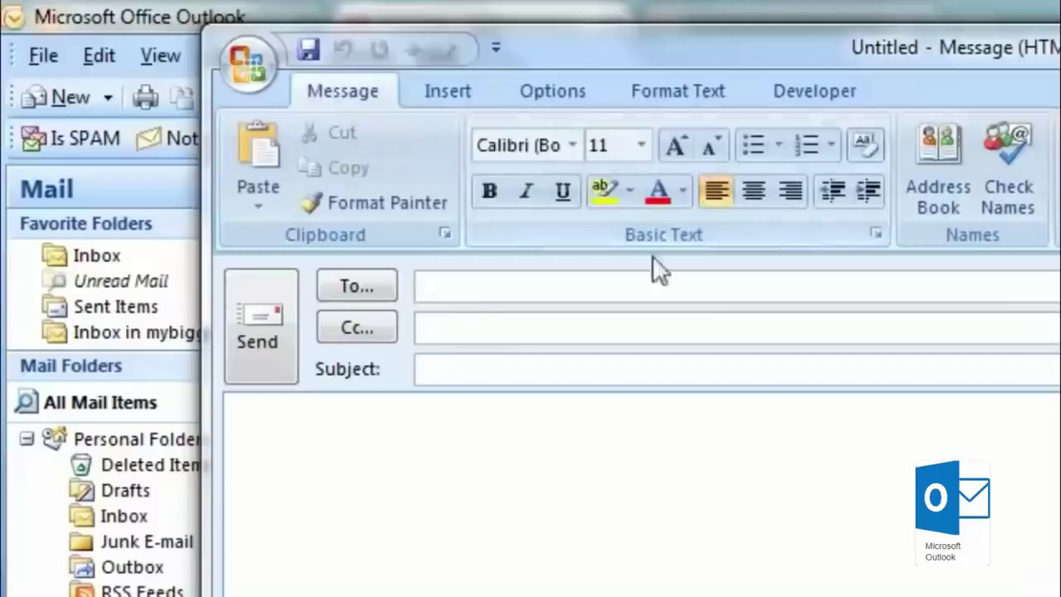
{"action": "left_click", "coordinate": [574, 147]}
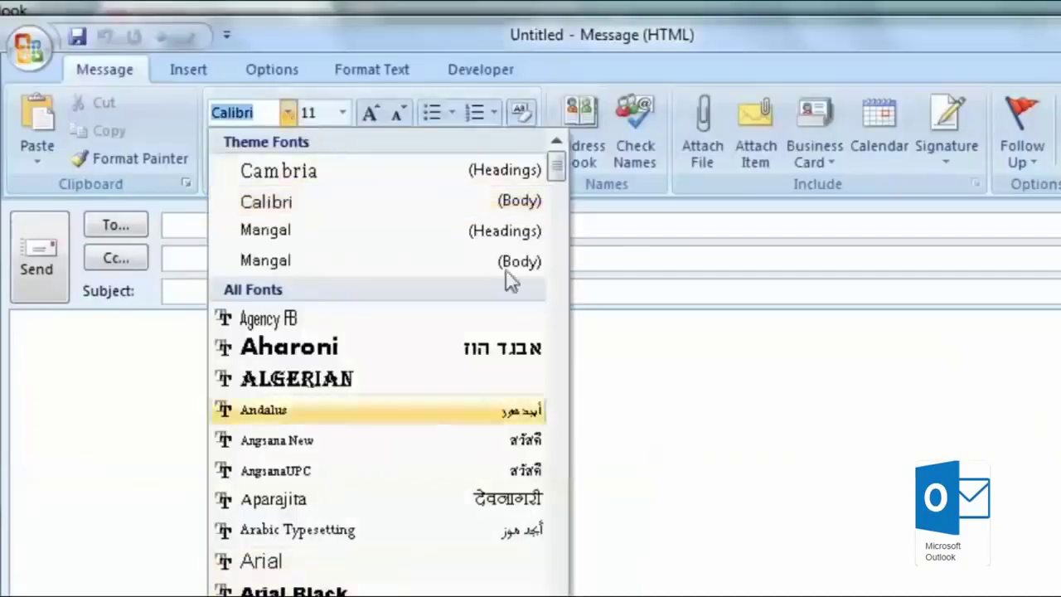
{"action": "left_click", "coordinate": [342, 112]}
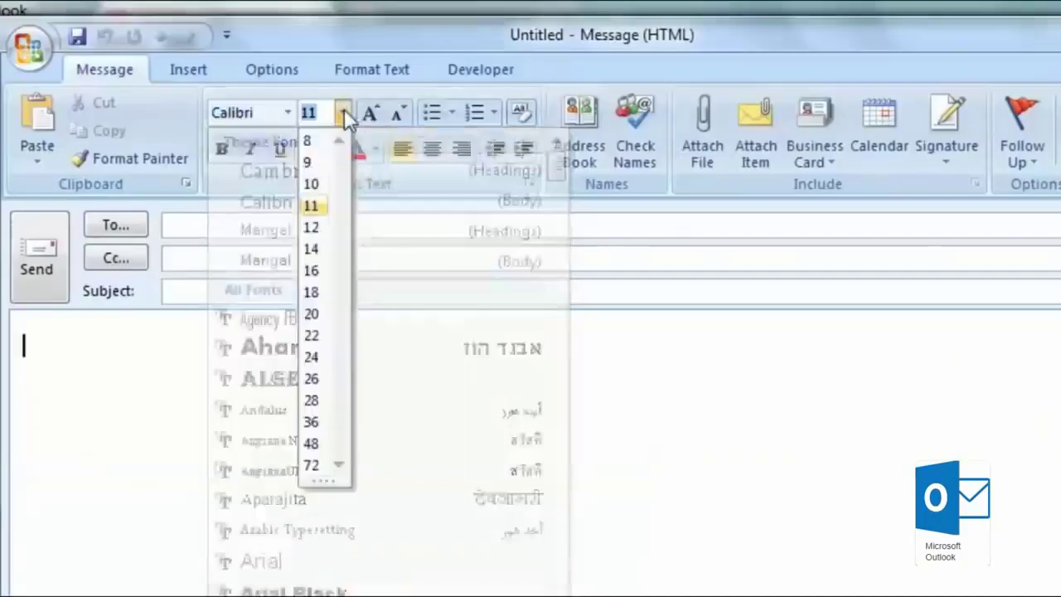
{"action": "left_click", "coordinate": [646, 39]}
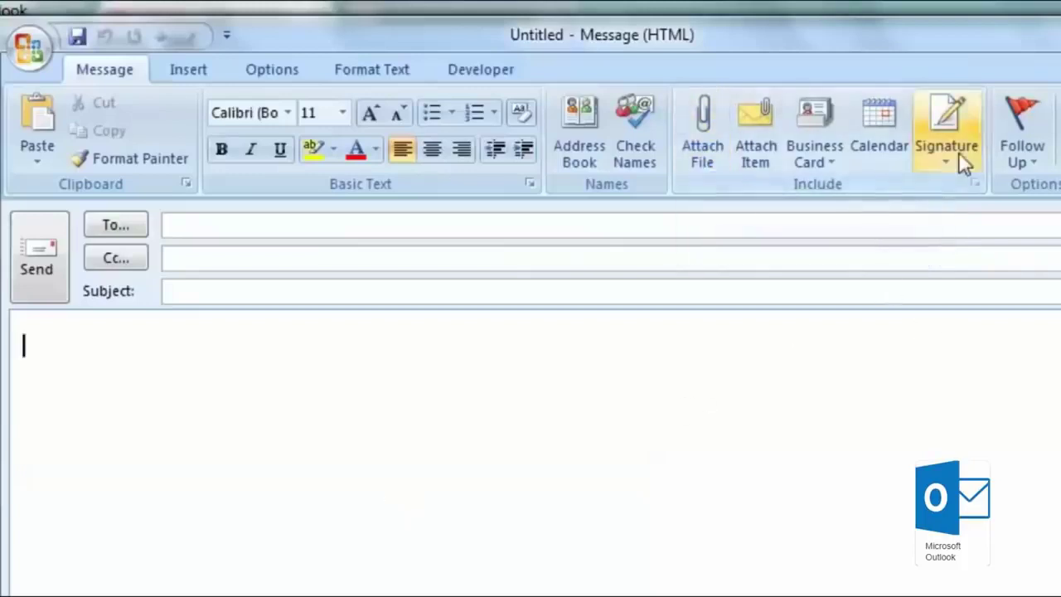
{"action": "left_click", "coordinate": [189, 69]}
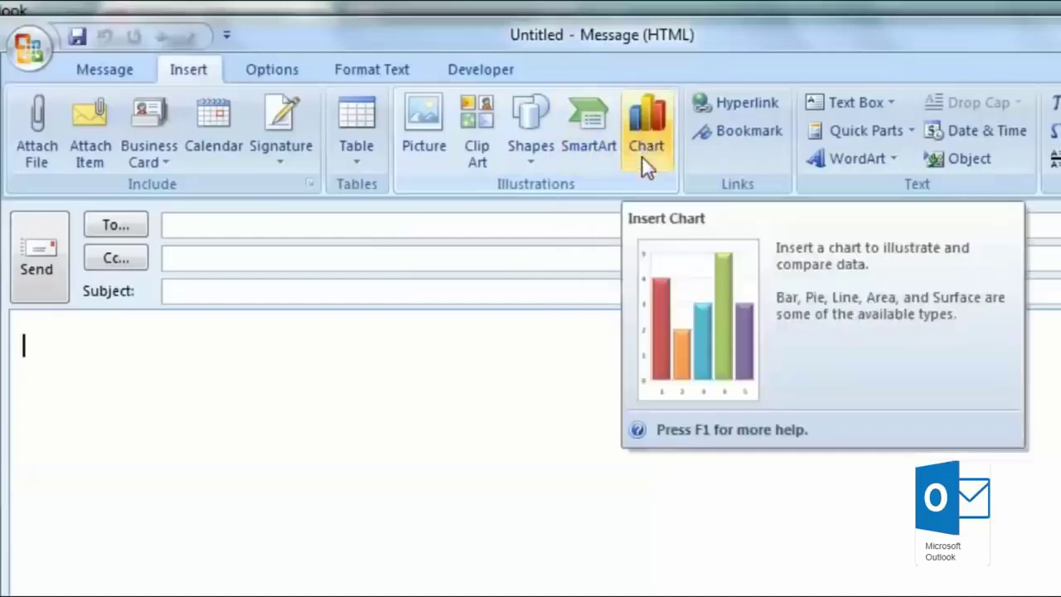
{"action": "left_click", "coordinate": [274, 71]}
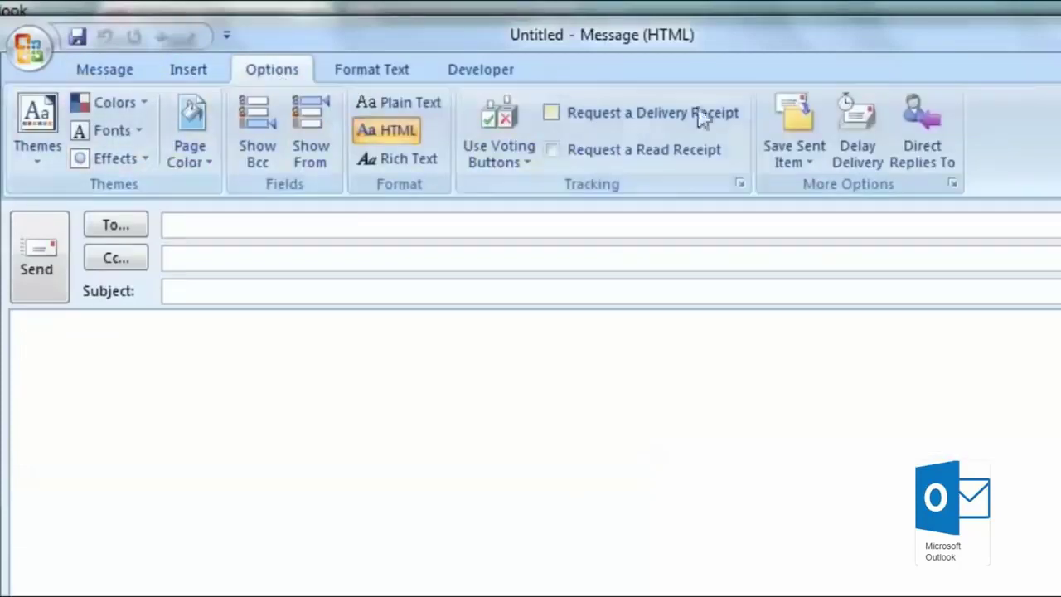
{"action": "left_click", "coordinate": [367, 73]}
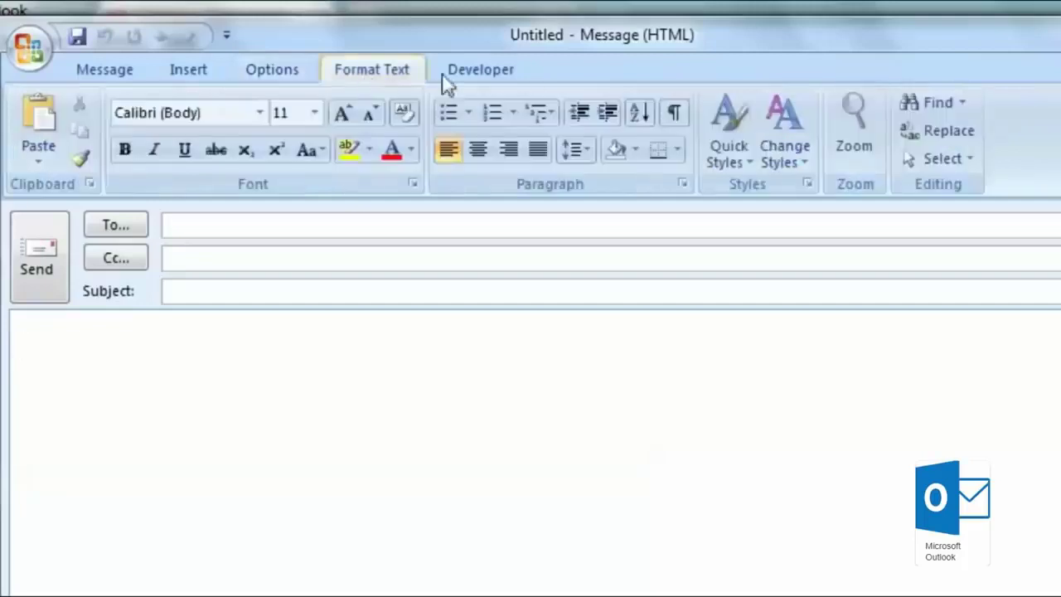
{"action": "scroll", "coordinate": [442, 73], "scroll_direction": "up", "scroll_amount": 3}
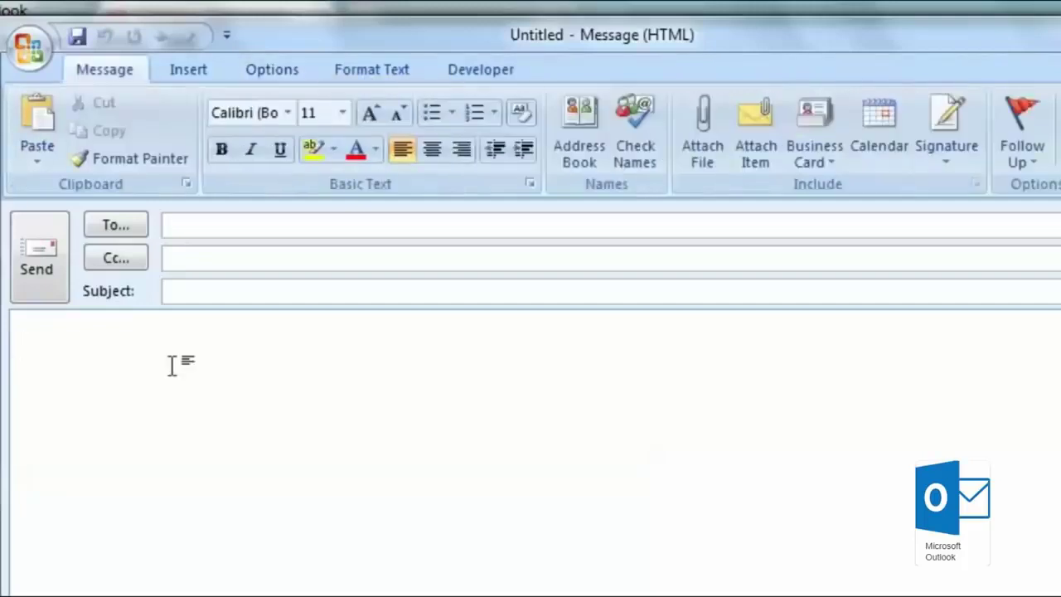
{"action": "left_click", "coordinate": [39, 263]}
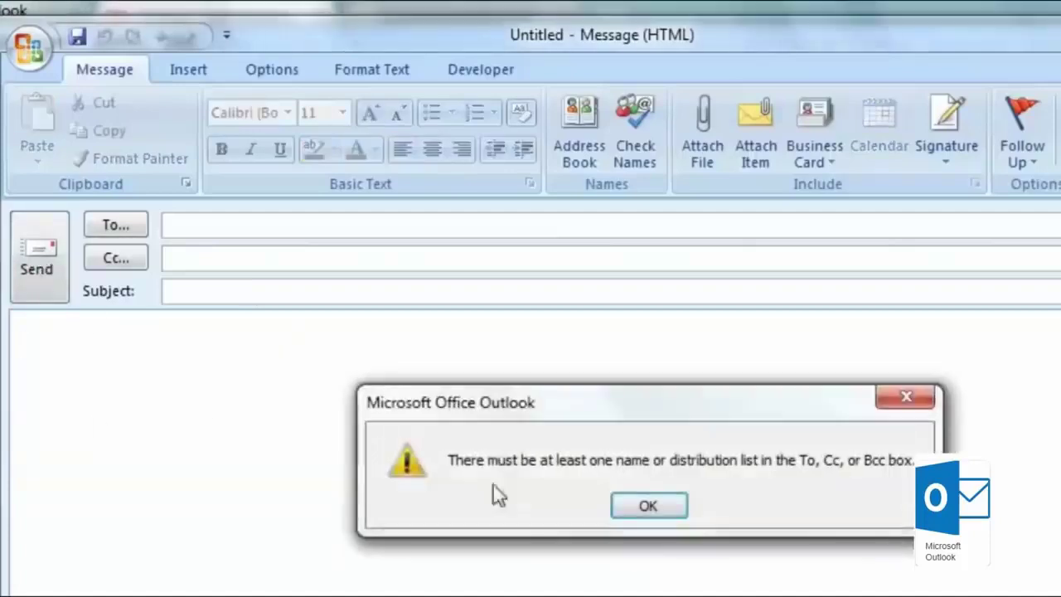
{"action": "left_click", "coordinate": [675, 504]}
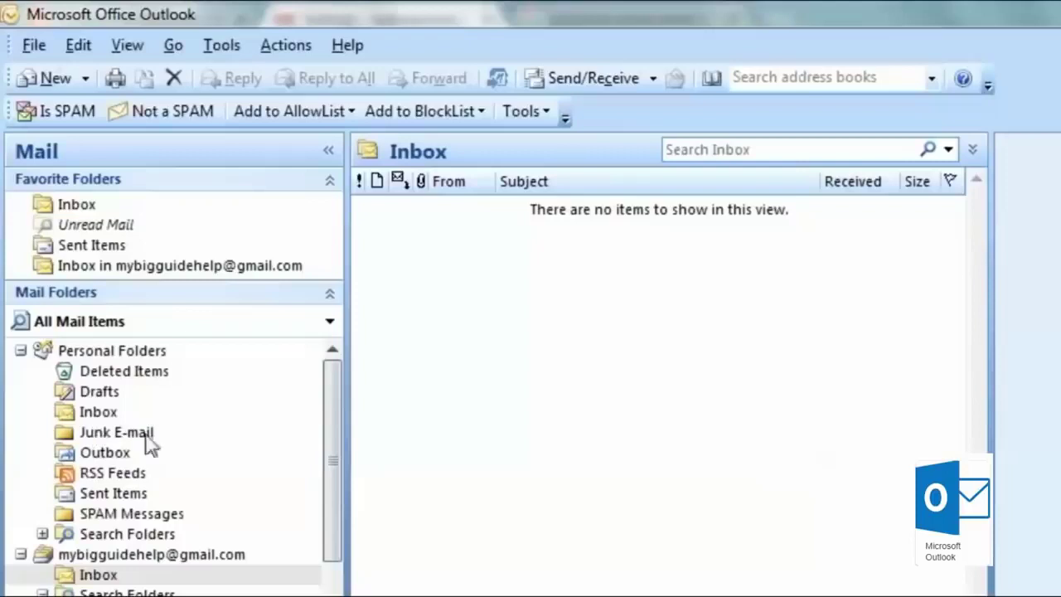
Step: Open the Personal Folders Inbox, then switch to the Calendar's Day view for 09 January 2018
{"action": "left_click", "coordinate": [96, 415]}
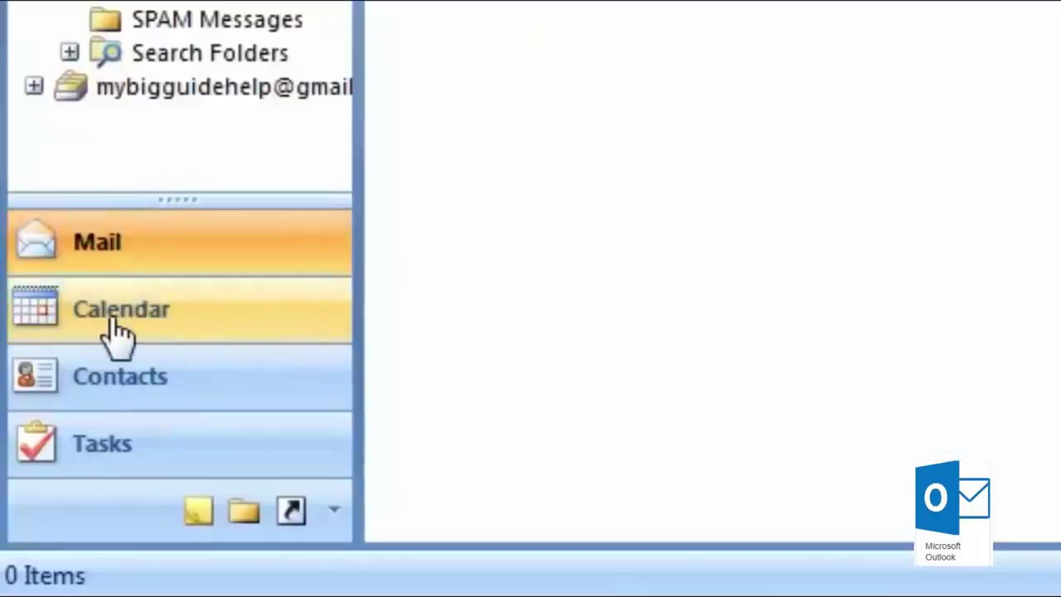
{"action": "left_click", "coordinate": [116, 331]}
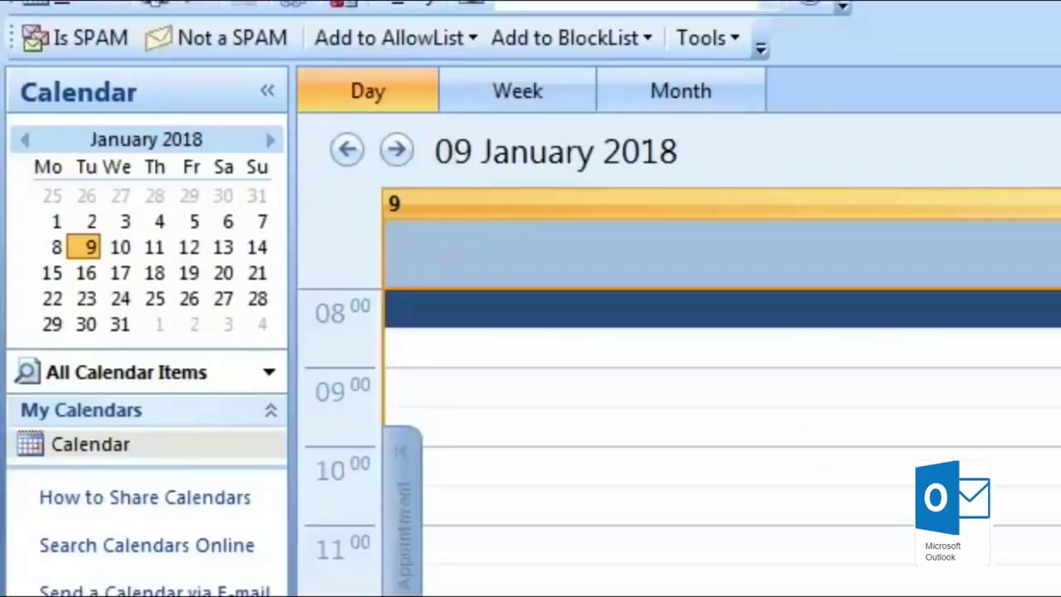
Step: In month view, start an event on Sunday 14 January titled 'sunday live mybigguide'
{"action": "left_click", "coordinate": [582, 97]}
{"action": "left_click", "coordinate": [676, 98]}
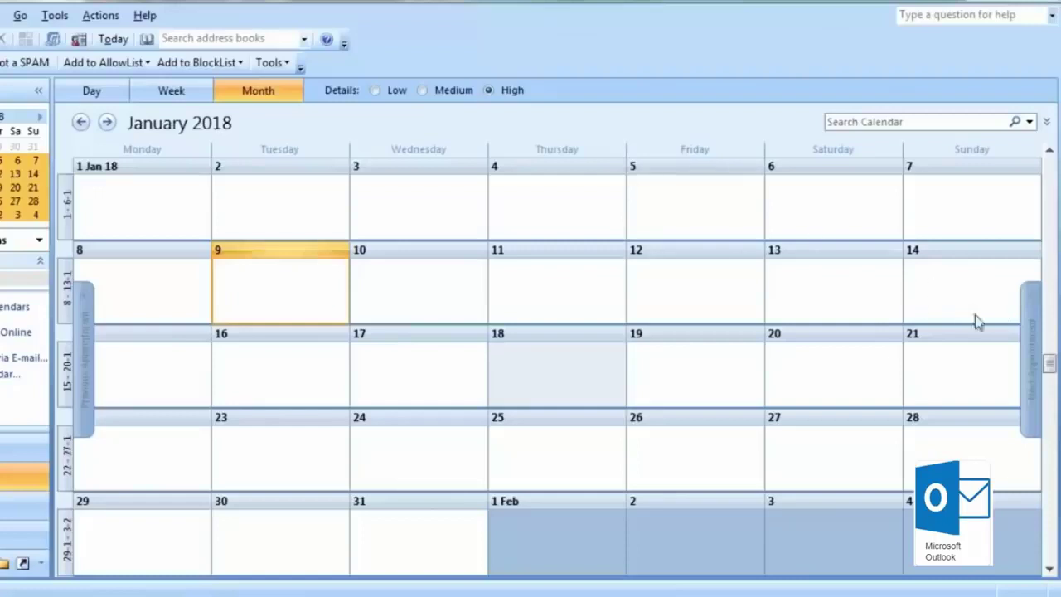
{"action": "double_click", "coordinate": [937, 315]}
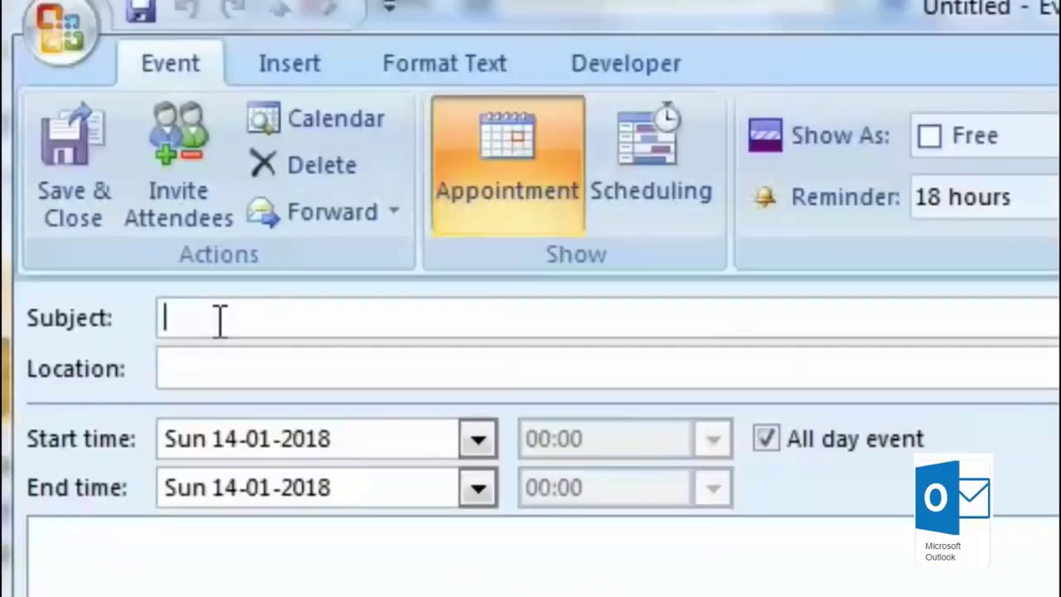
{"action": "type", "text": "s"}
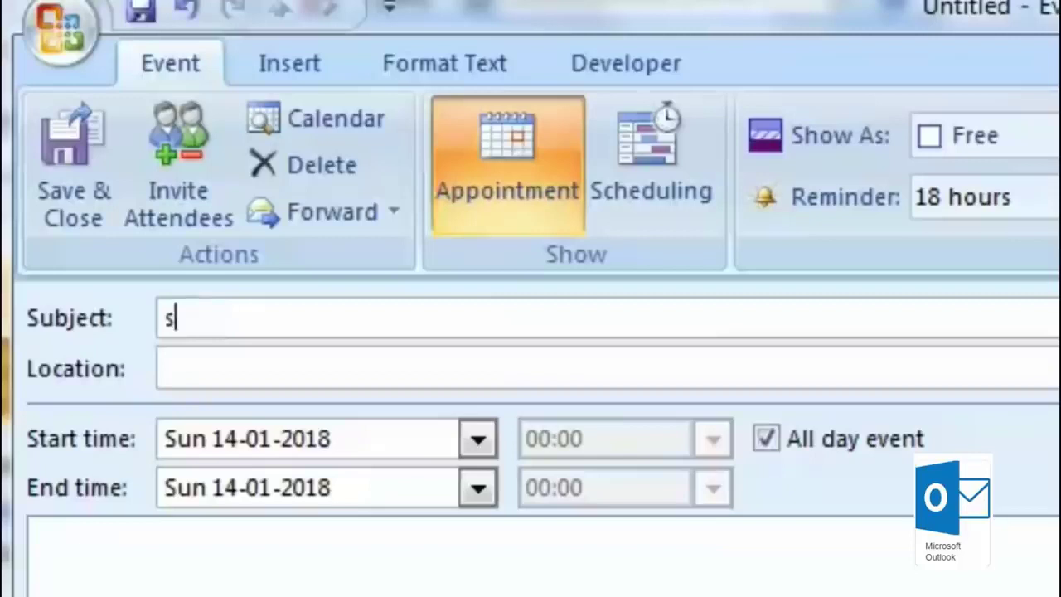
{"action": "type", "text": "unday live mybigguide"}
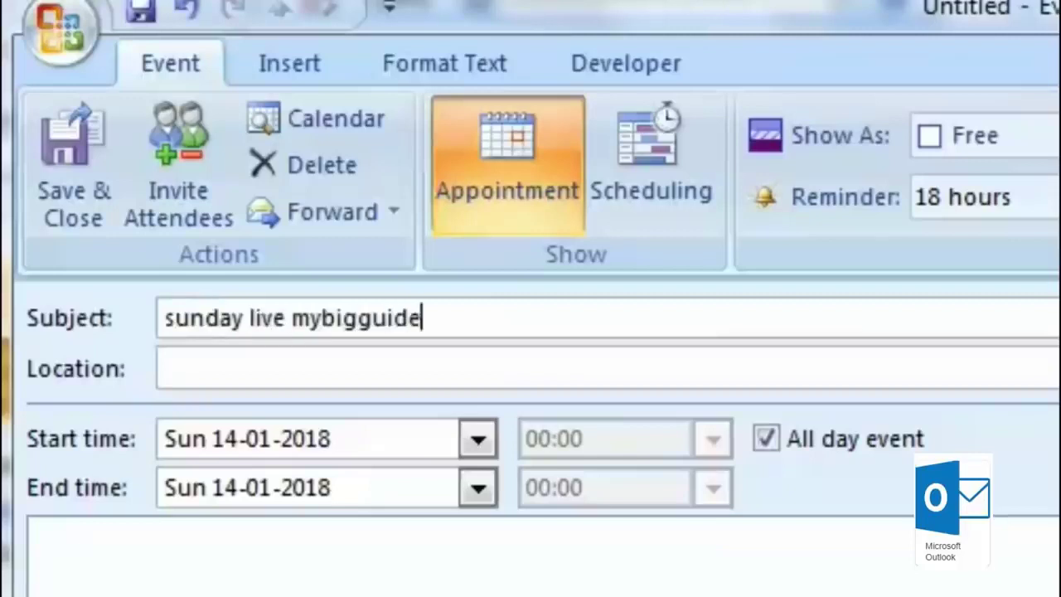
{"action": "key", "text": "Tab"}
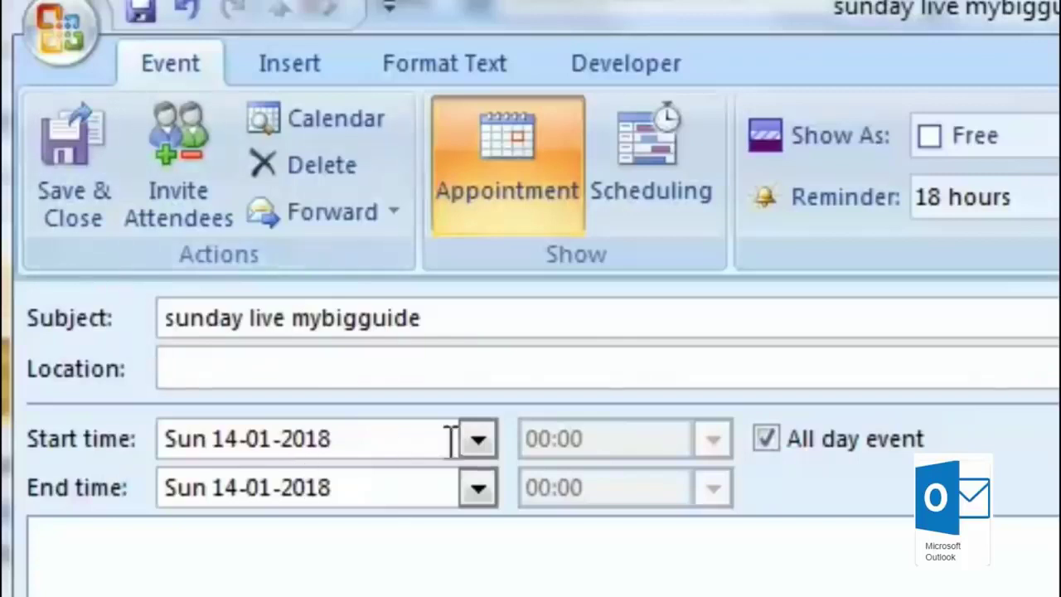
Step: Make it a timed 10:30–11:30 appointment, save it, and switch to Contacts
{"action": "left_click", "coordinate": [477, 440]}
{"action": "left_click", "coordinate": [479, 447]}
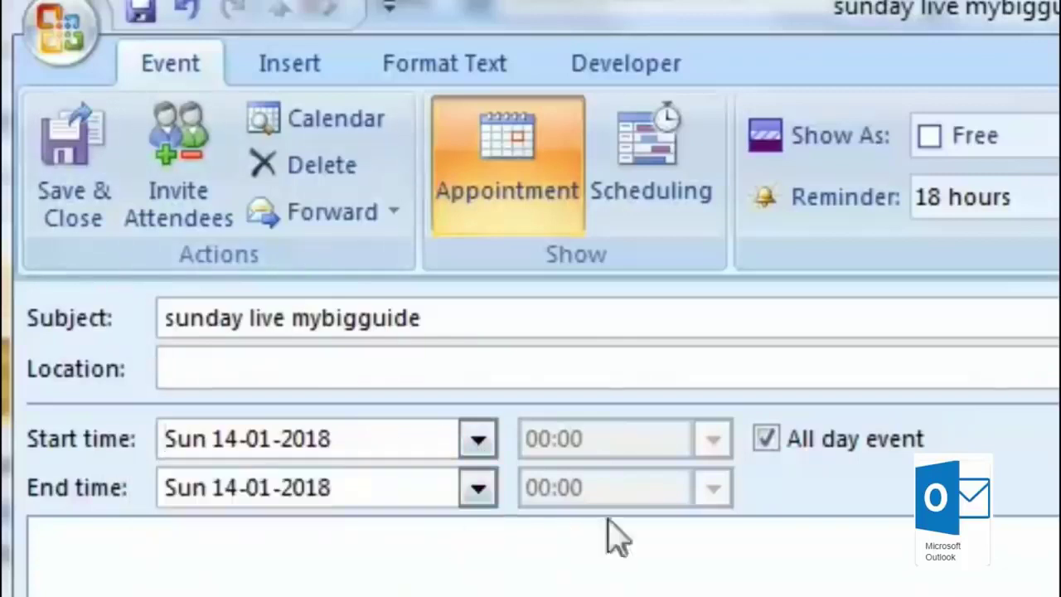
{"action": "left_click", "coordinate": [764, 441]}
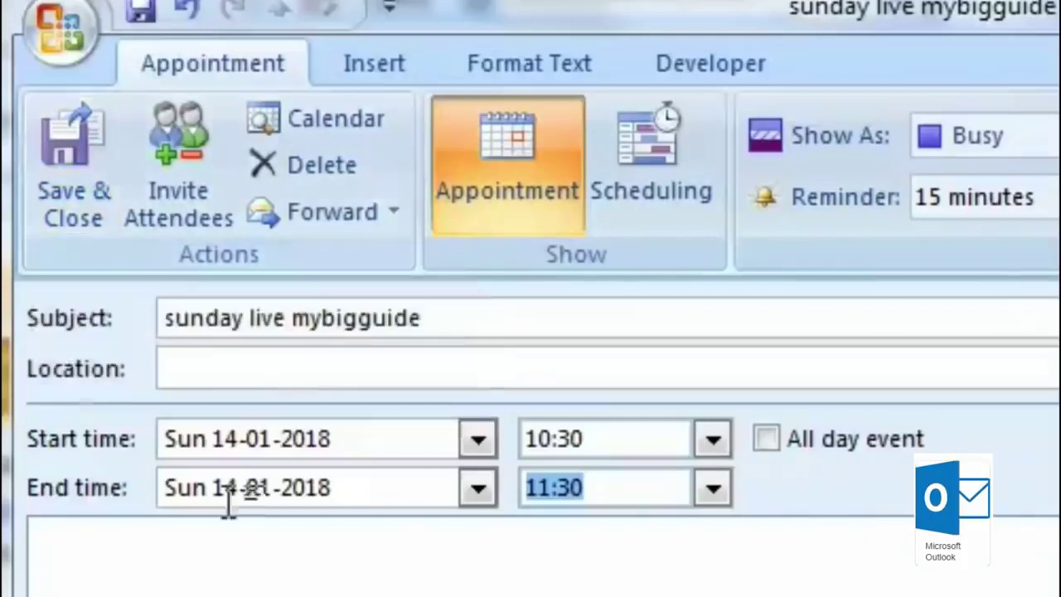
{"action": "left_click", "coordinate": [96, 187]}
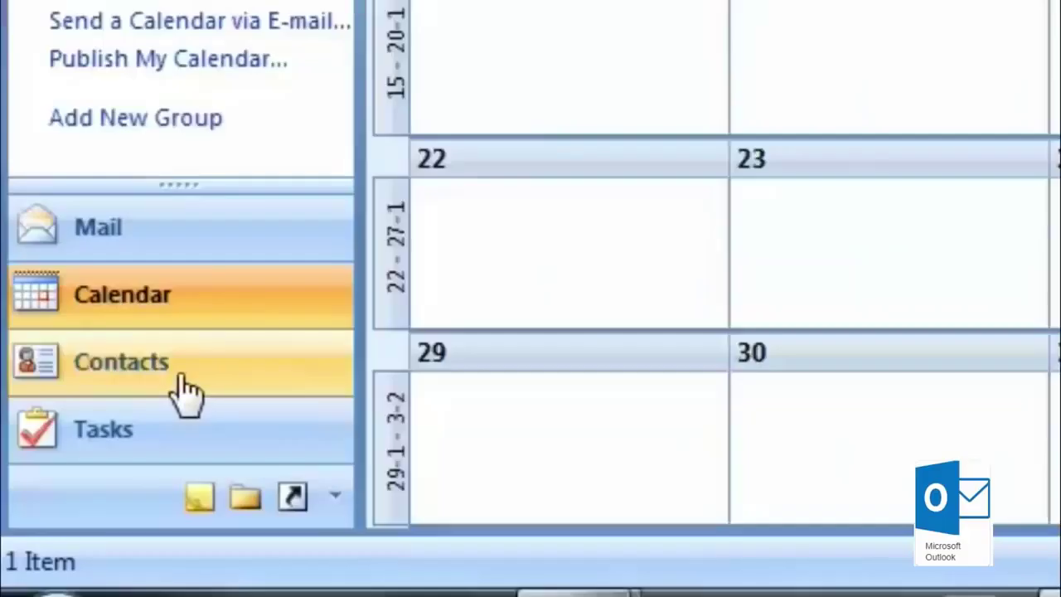
{"action": "left_click", "coordinate": [186, 393]}
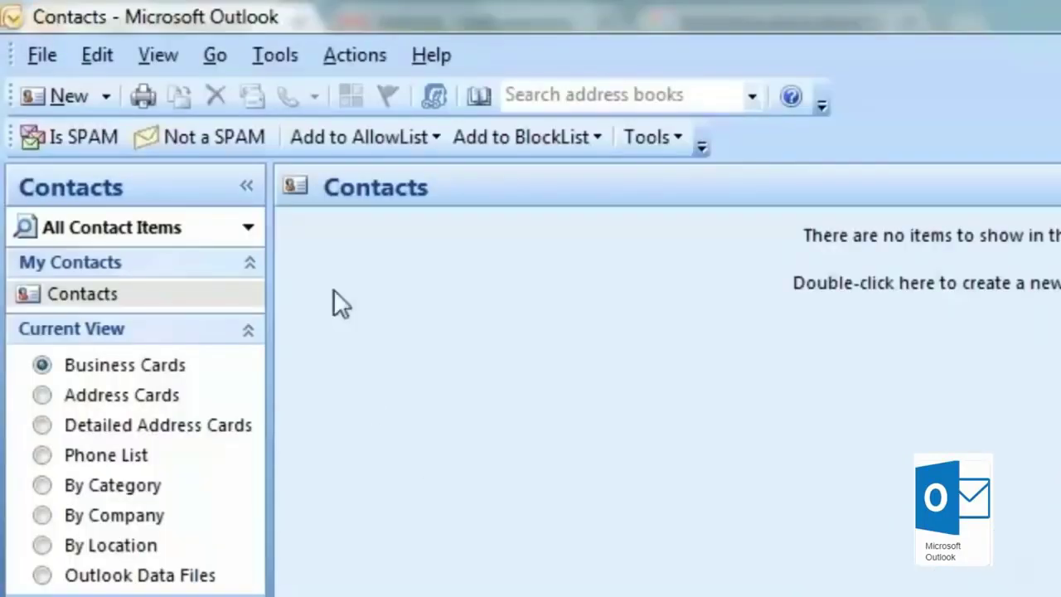
Step: Start a new, maximized contact and enter the contact's first name in Full Name
{"action": "left_click", "coordinate": [63, 98]}
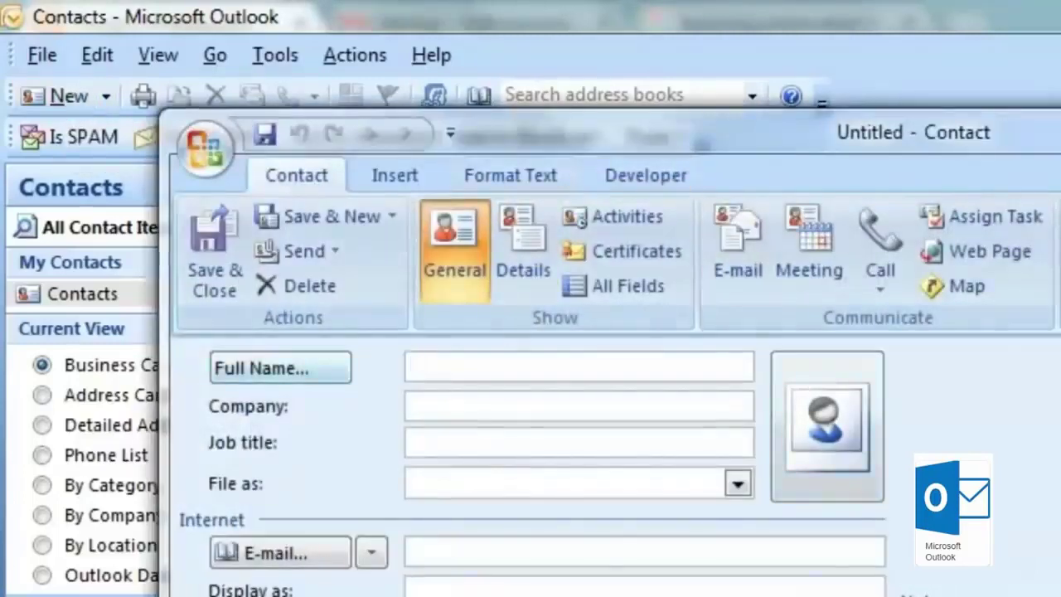
{"action": "left_click_drag", "start_coordinate": [698, 130], "coordinate": [792, 2]}
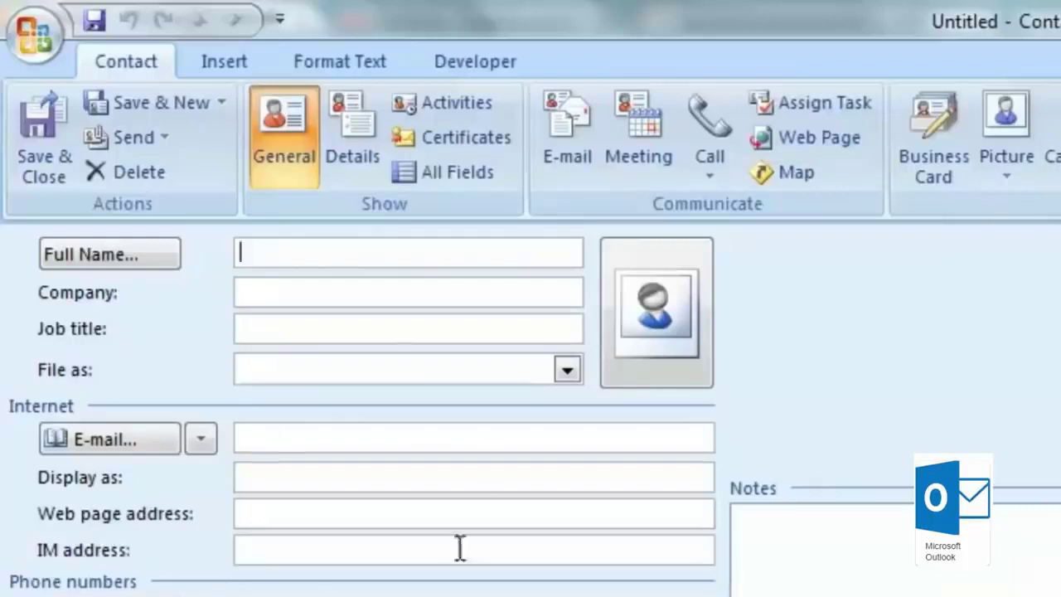
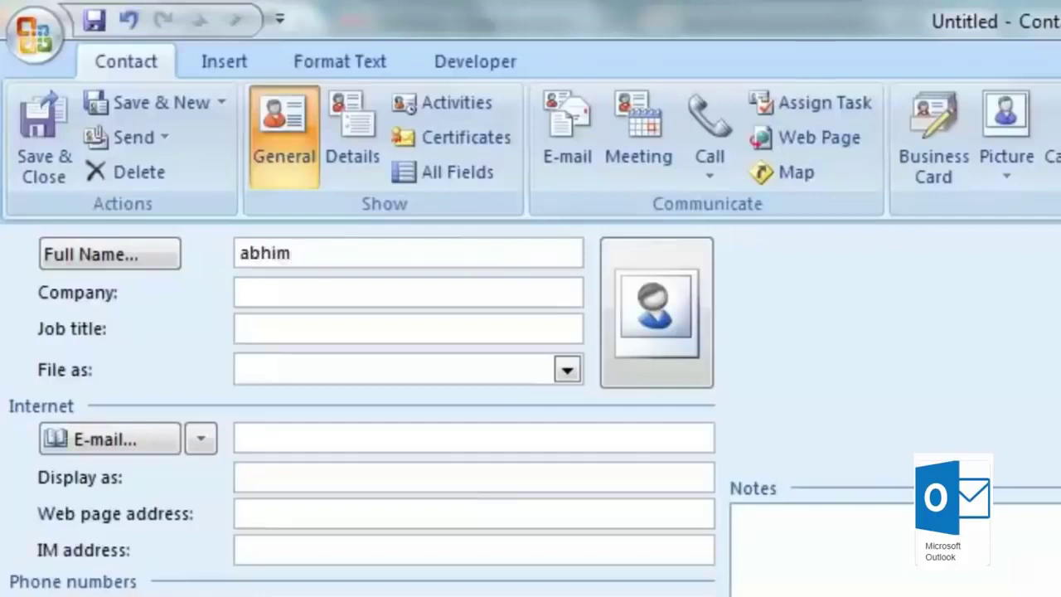
{"action": "key", "text": "Tab"}
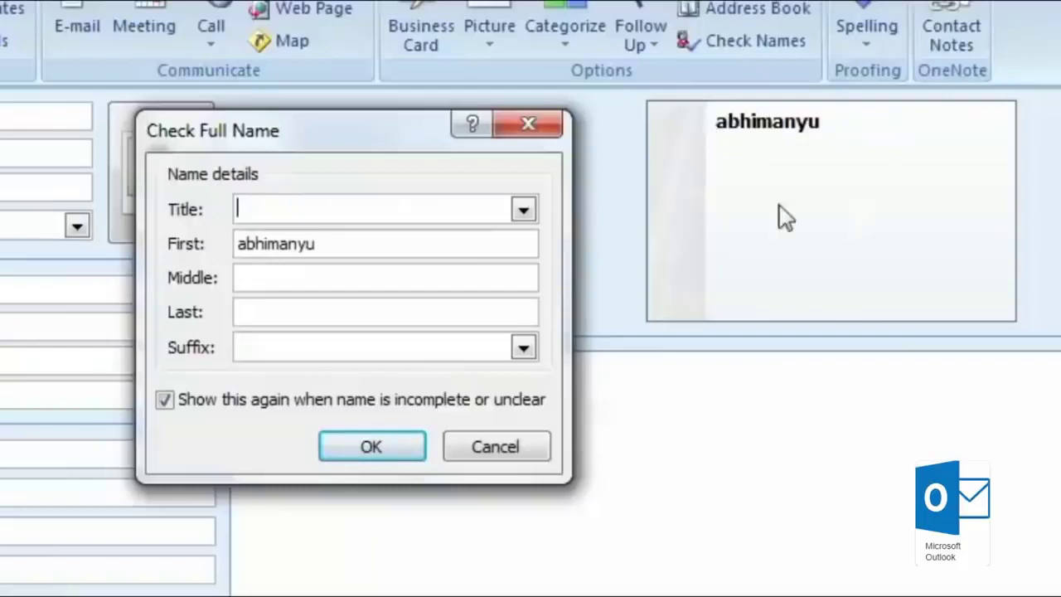
Step: In Check Full Name, set the title Mr. and the contact's last name, leaving the suffix empty
{"action": "left_click", "coordinate": [523, 212]}
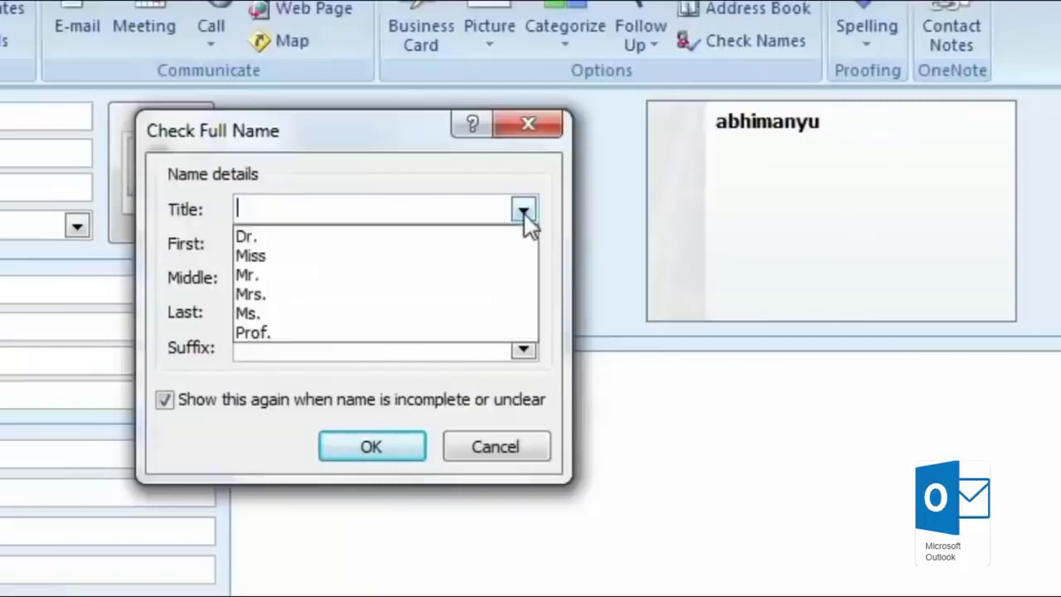
{"action": "left_click", "coordinate": [355, 274]}
{"action": "left_click", "coordinate": [341, 277]}
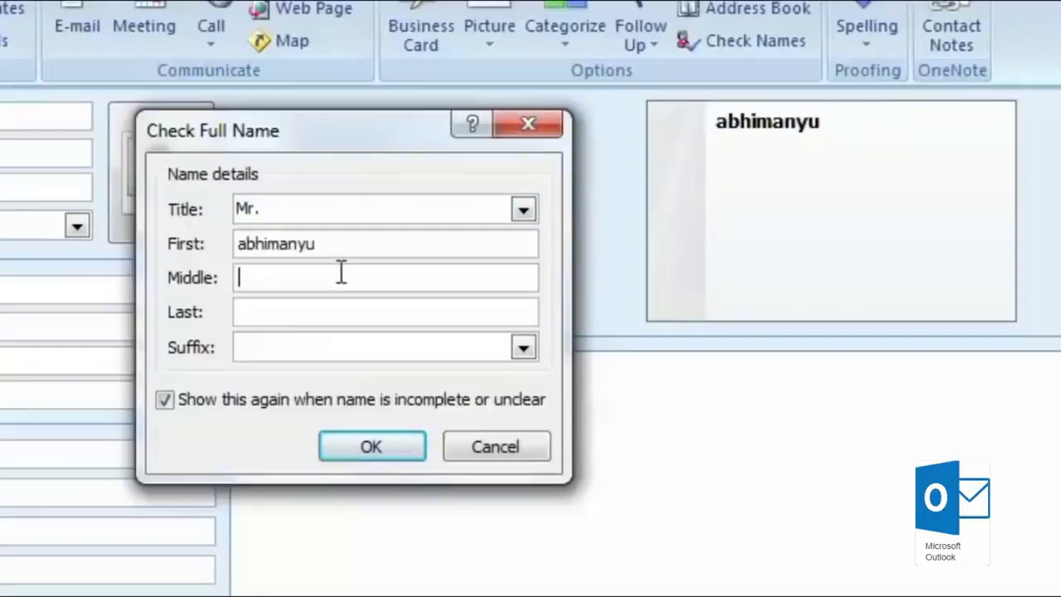
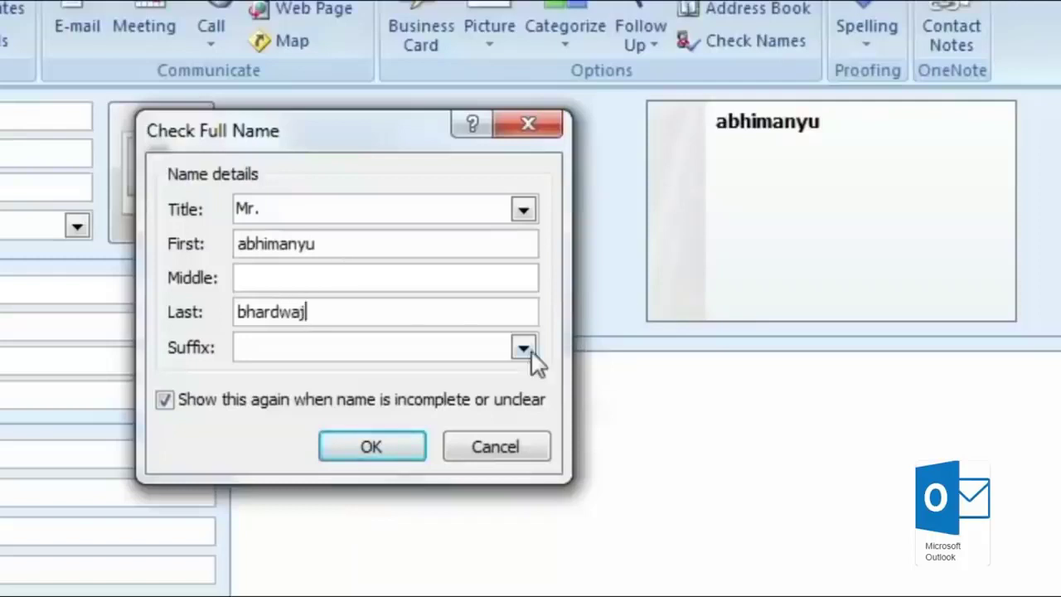
{"action": "left_click", "coordinate": [523, 349]}
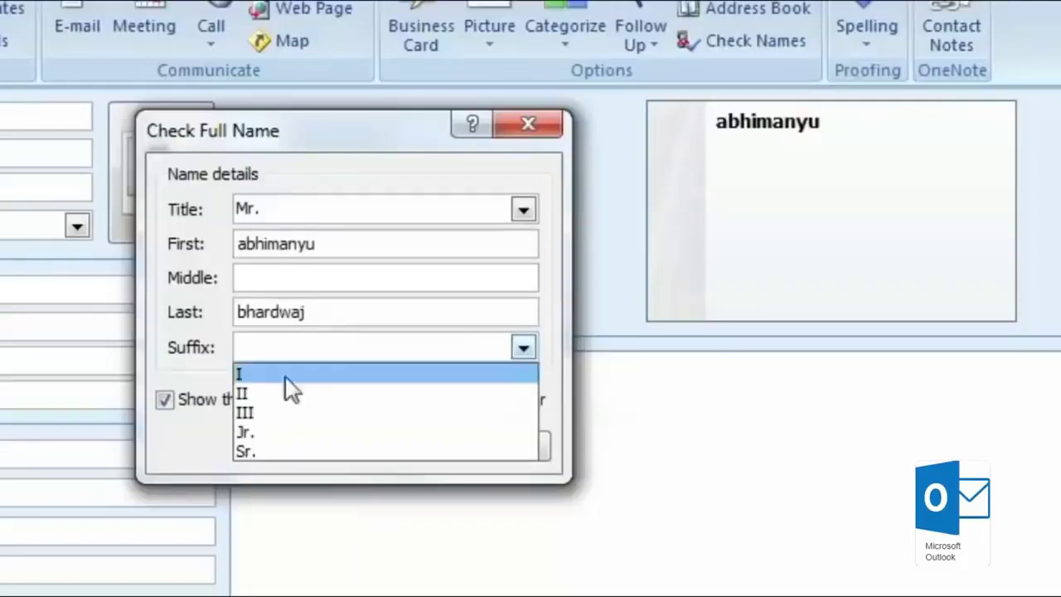
{"action": "left_click", "coordinate": [190, 352]}
{"action": "left_click", "coordinate": [375, 447]}
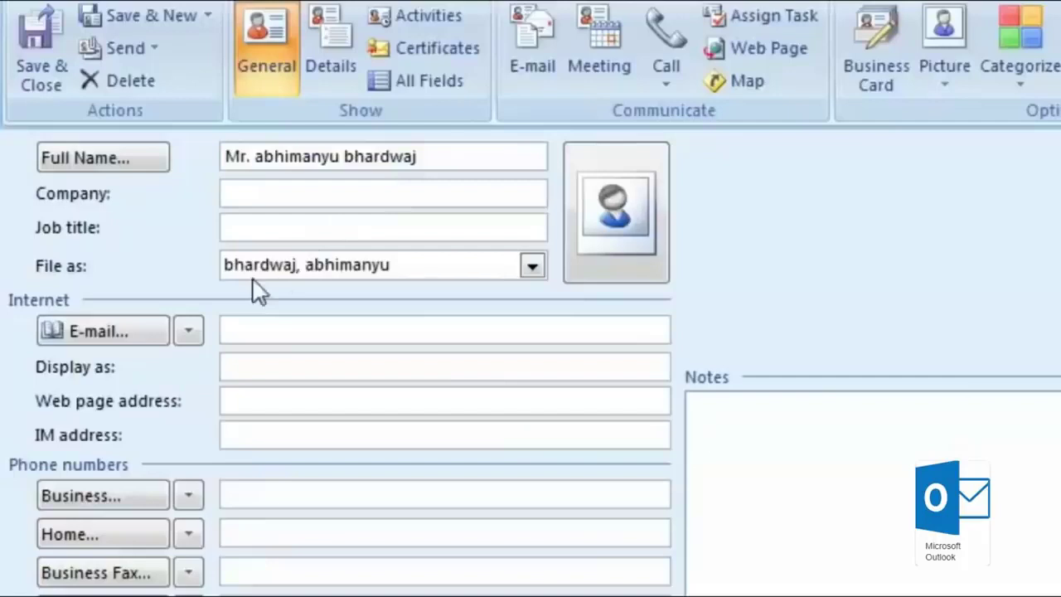
Step: Keep the default File As order and cancel adding a contact photo
{"action": "left_click", "coordinate": [543, 272]}
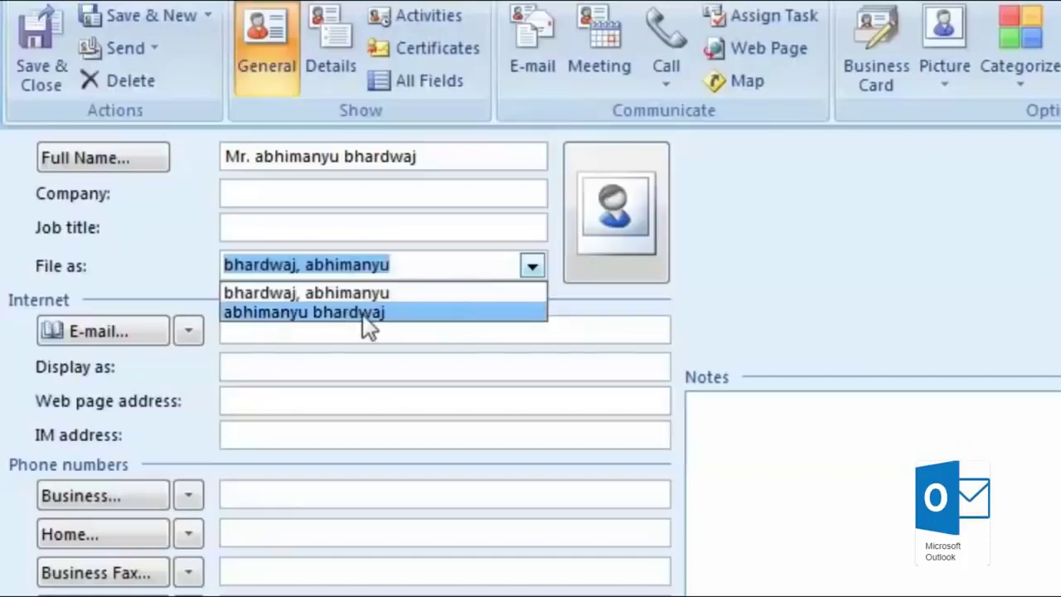
{"action": "left_click", "coordinate": [659, 262]}
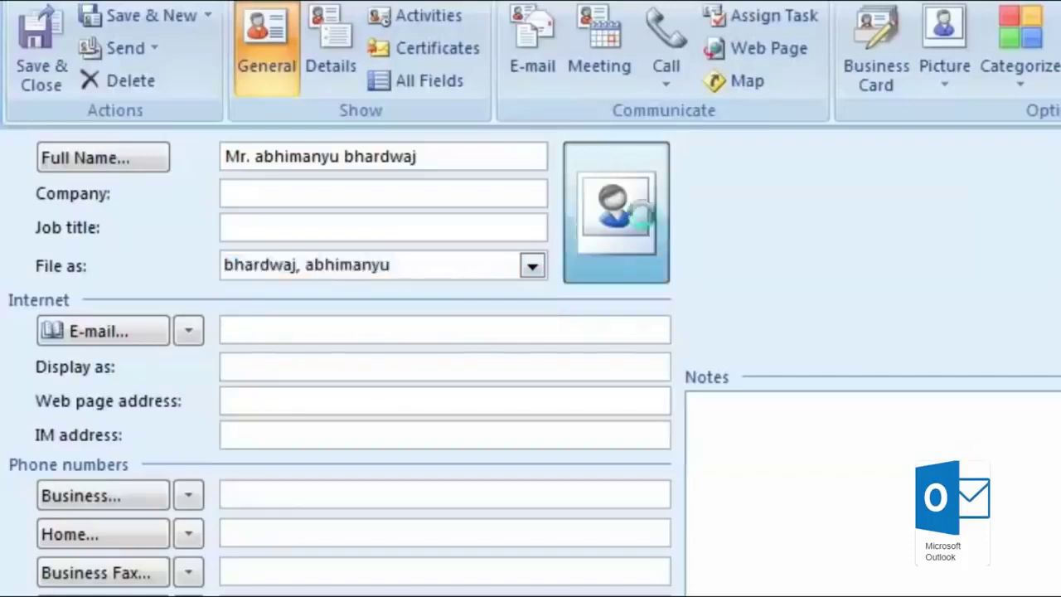
{"action": "left_click", "coordinate": [645, 217]}
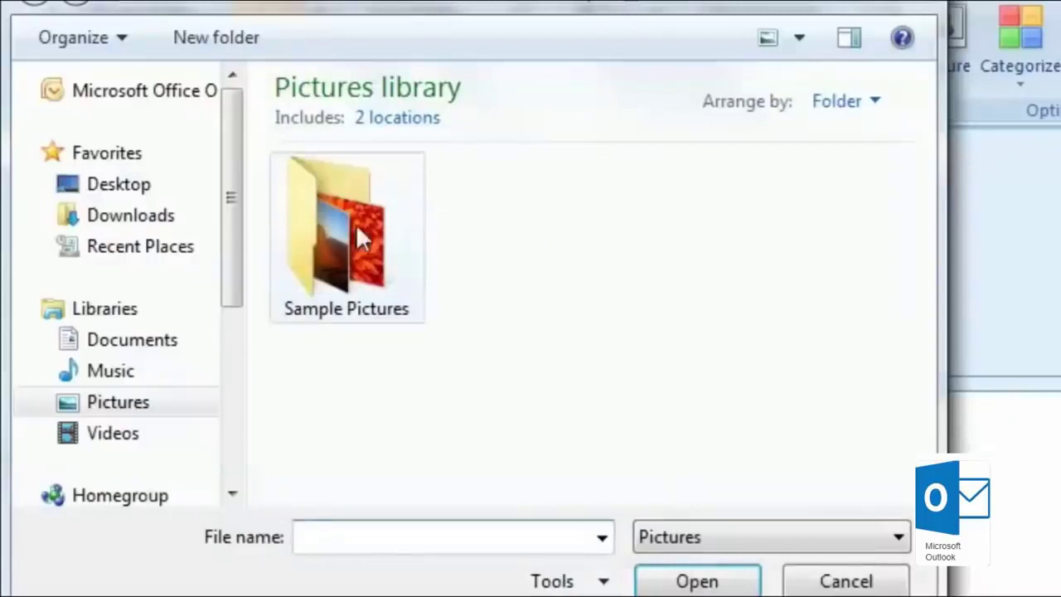
{"action": "left_click", "coordinate": [870, 577]}
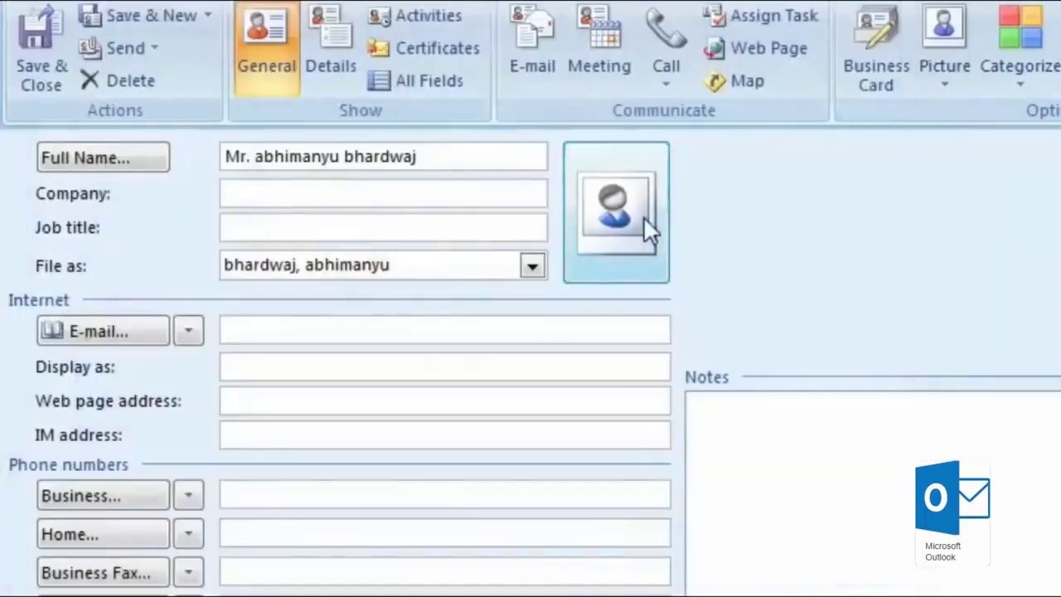
Step: Enter the contact's e-mail address and business phone number
{"action": "left_click", "coordinate": [317, 321]}
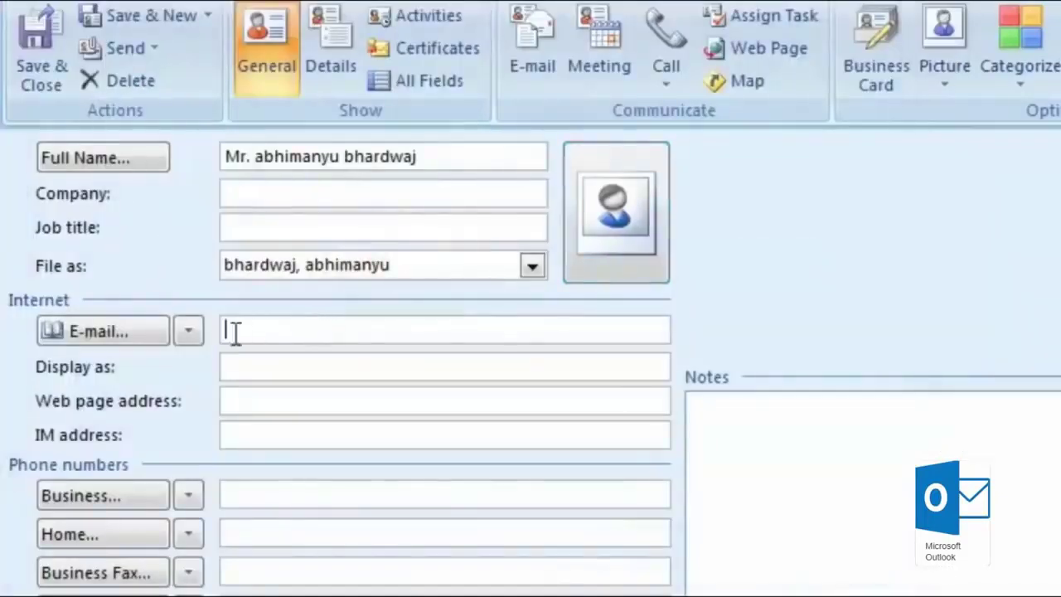
{"action": "left_click", "coordinate": [302, 369]}
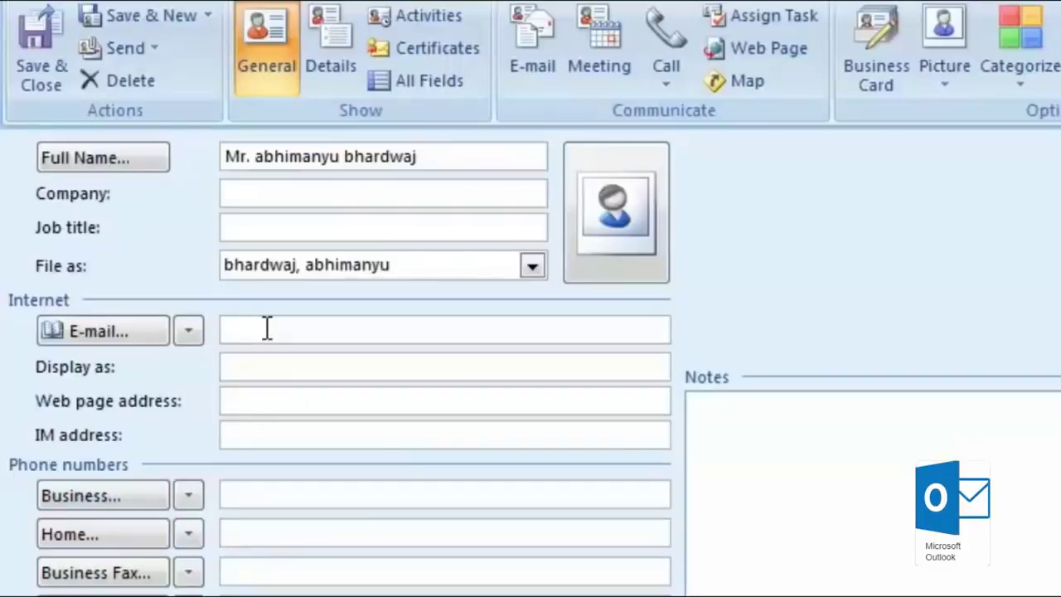
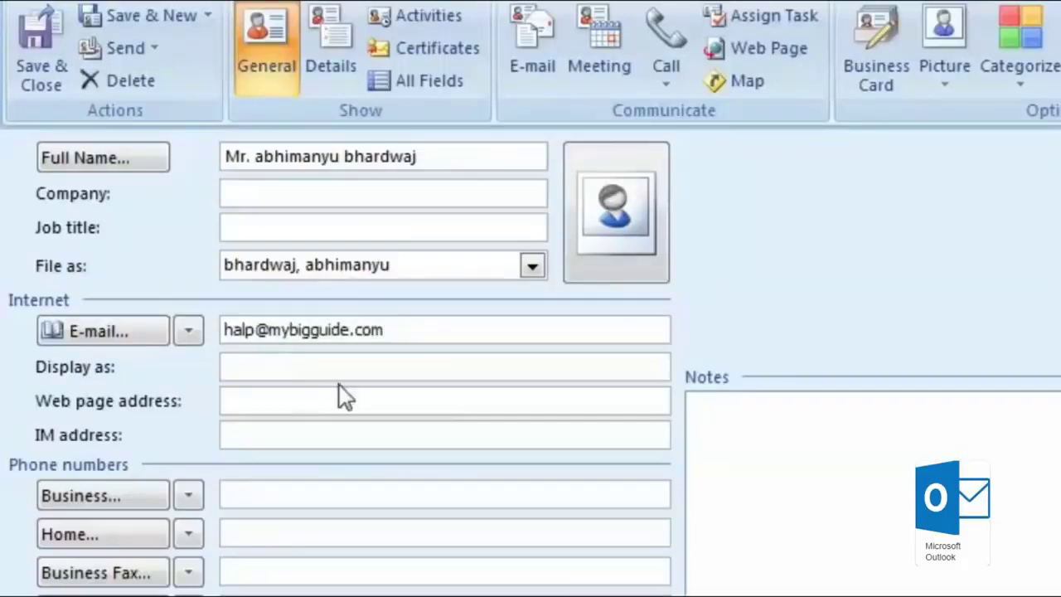
{"action": "left_click", "coordinate": [346, 494]}
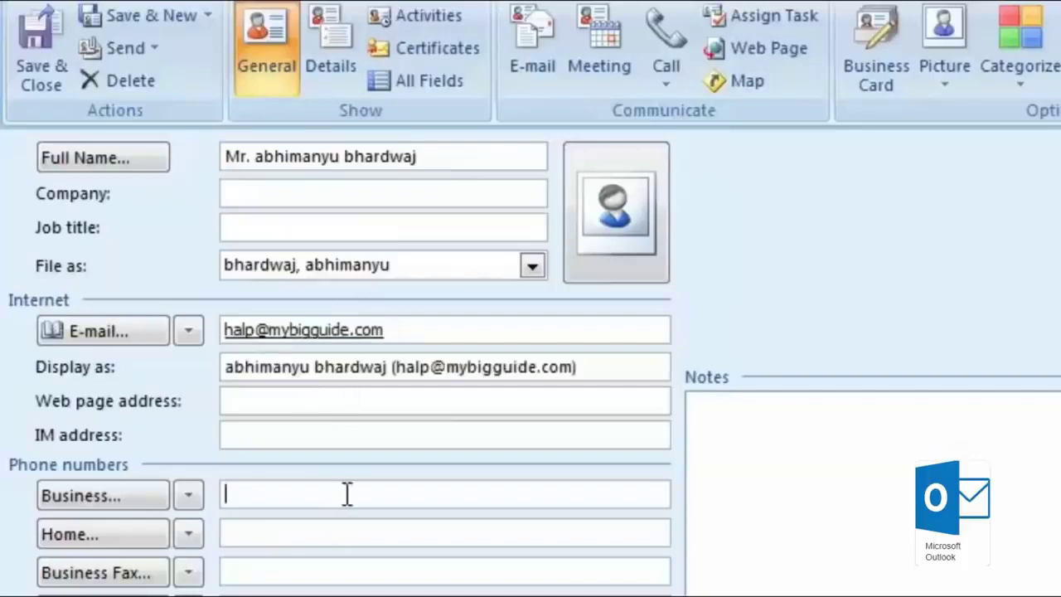
{"action": "type", "text": "9893213"}
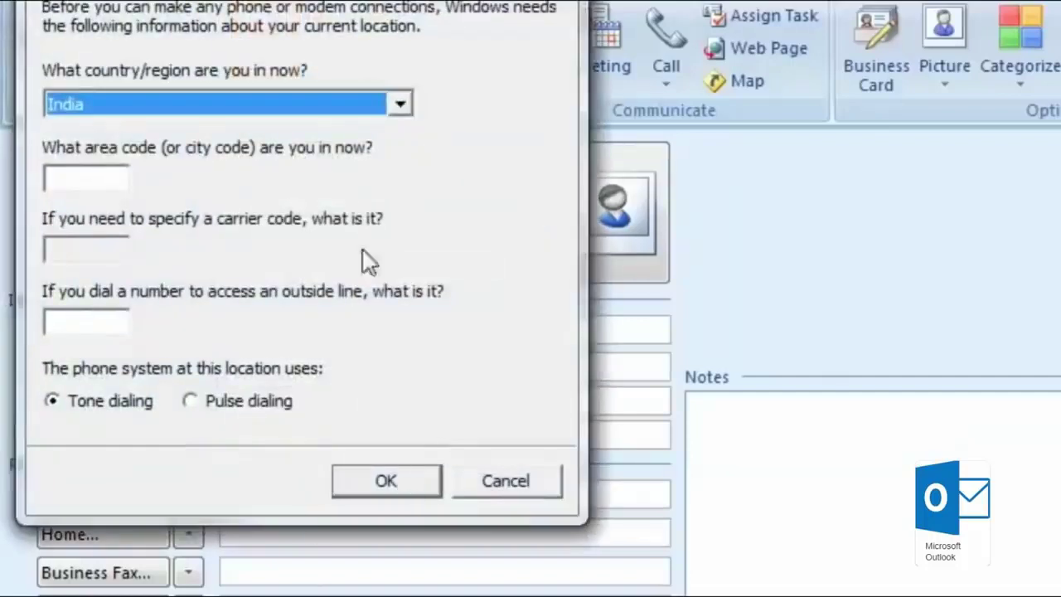
Step: Set area code 91 for the dialing location, confirm both dialogs, and save the contact
{"action": "left_click", "coordinate": [81, 174]}
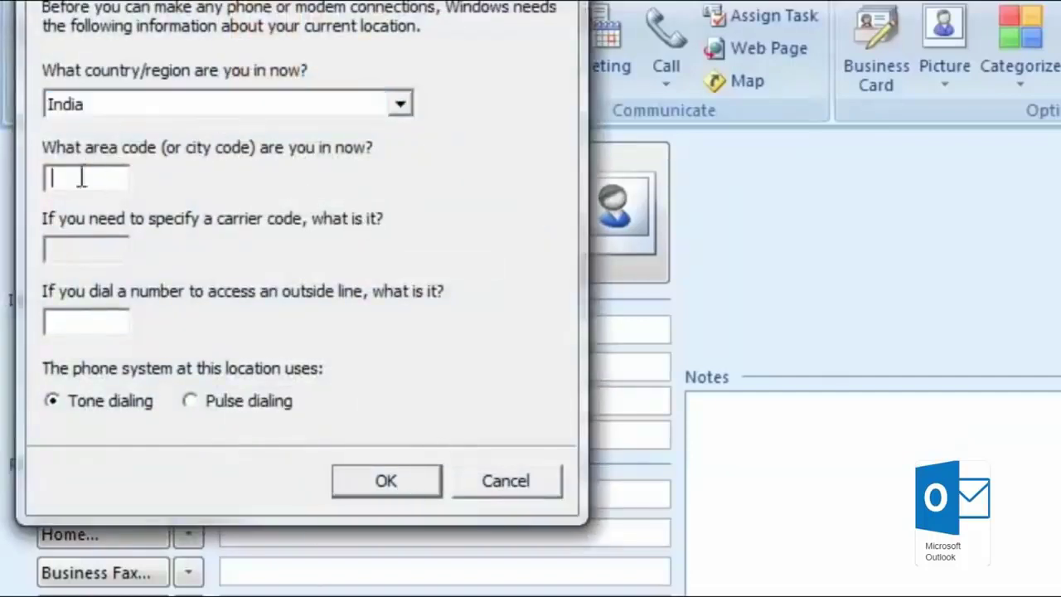
{"action": "type", "text": "91"}
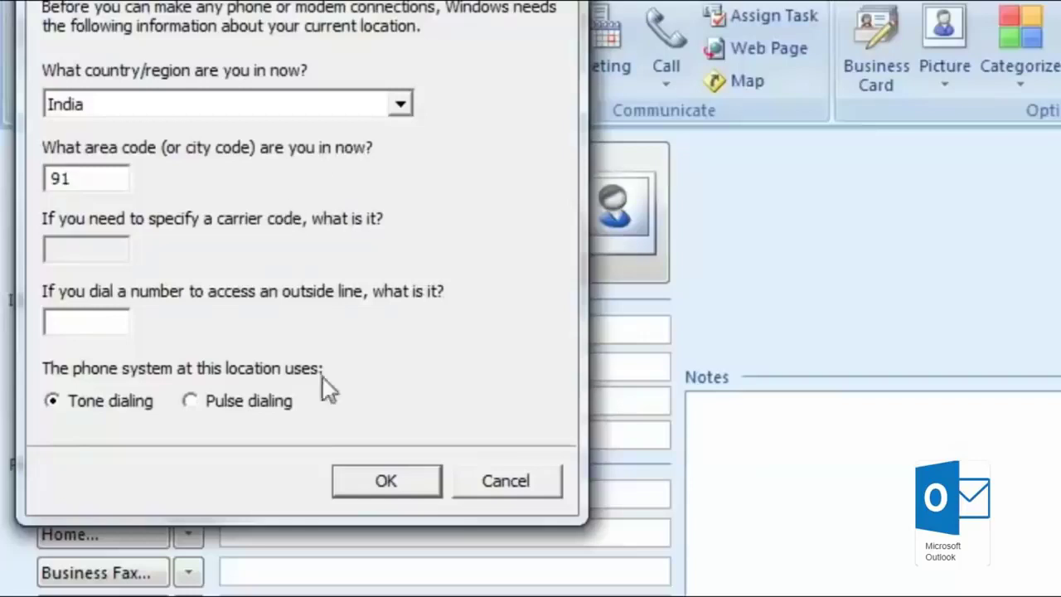
{"action": "left_click", "coordinate": [406, 488]}
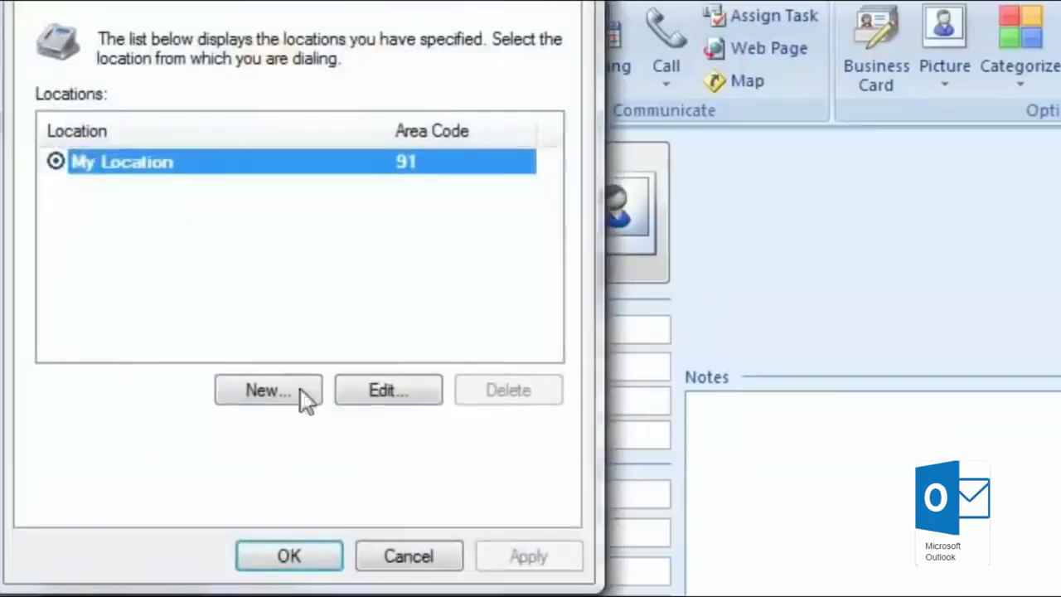
{"action": "left_click", "coordinate": [287, 557]}
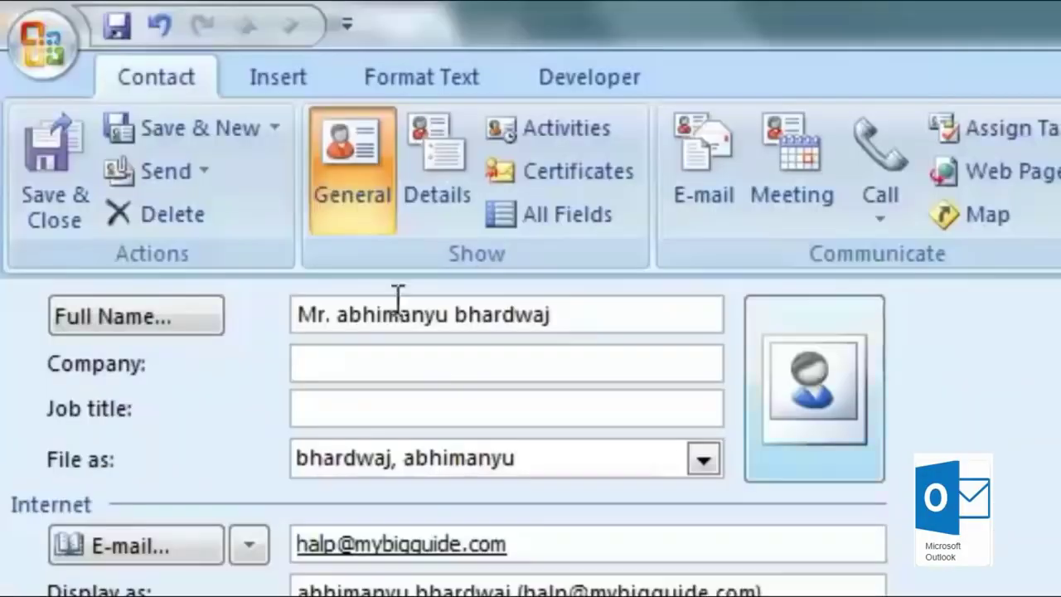
{"action": "left_click", "coordinate": [28, 173]}
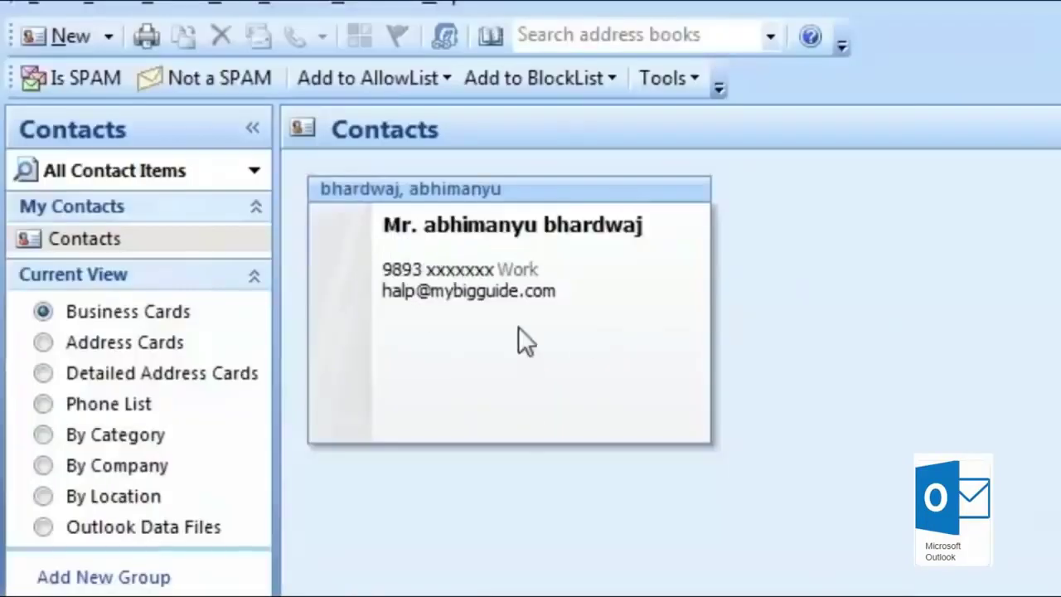
{"action": "left_click", "coordinate": [124, 350]}
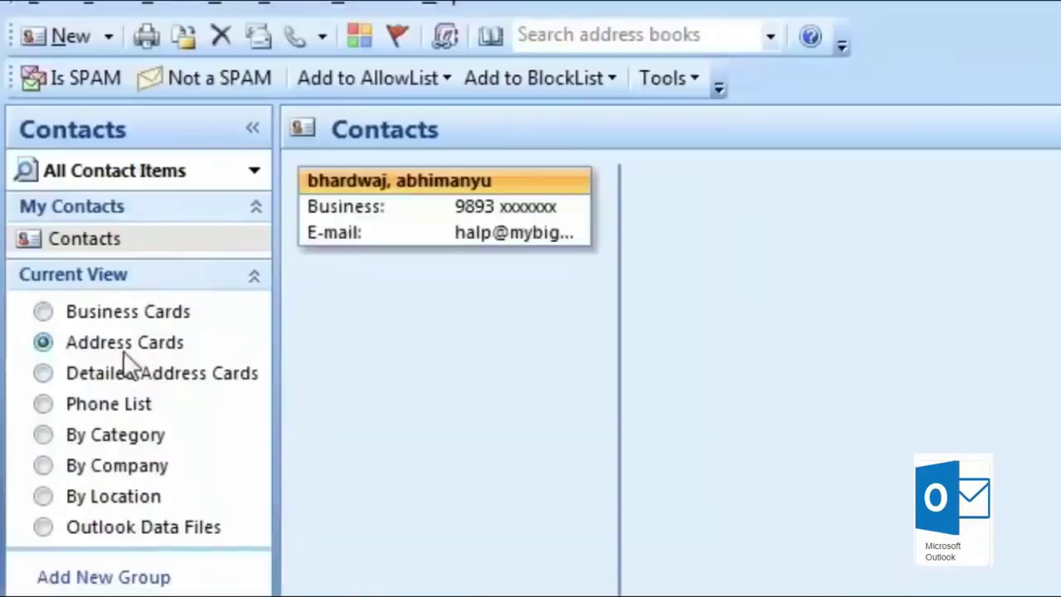
{"action": "left_click", "coordinate": [110, 371]}
{"action": "left_click", "coordinate": [108, 404]}
{"action": "left_click", "coordinate": [115, 432]}
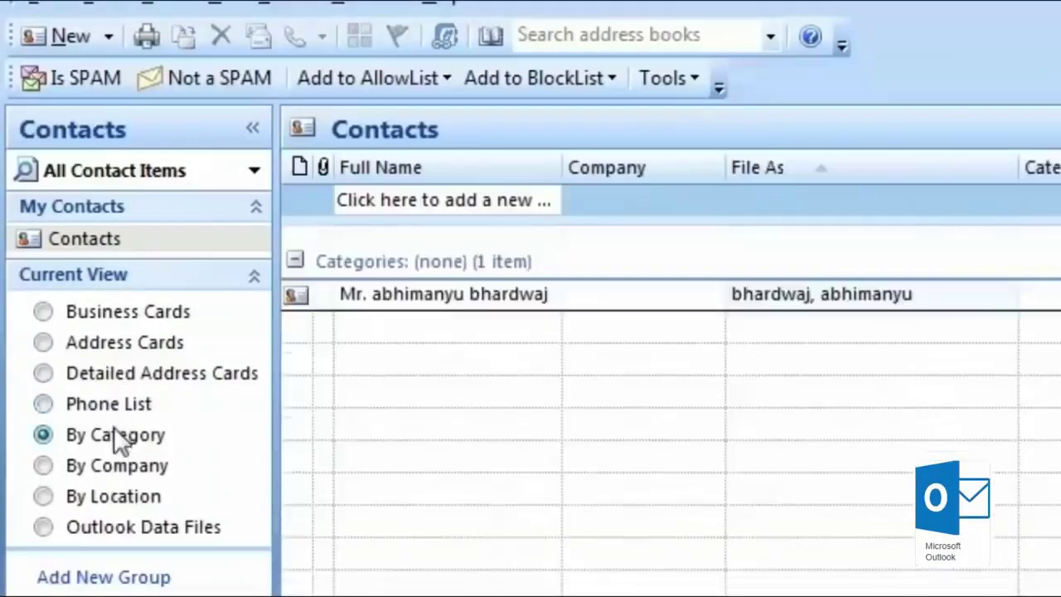
{"action": "left_click", "coordinate": [116, 466]}
{"action": "left_click", "coordinate": [143, 496]}
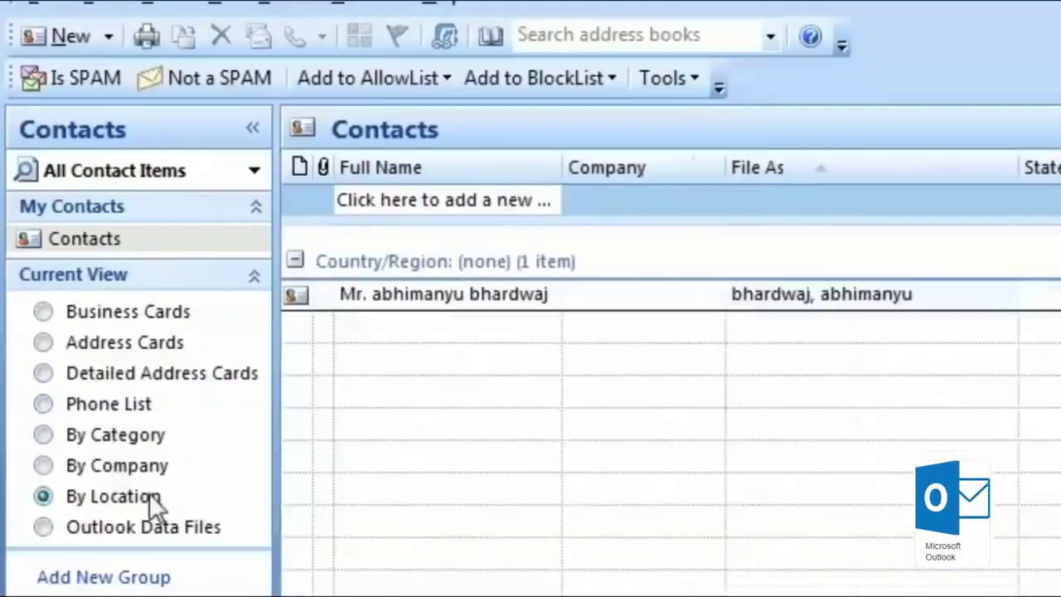
{"action": "left_click", "coordinate": [181, 529]}
{"action": "left_click", "coordinate": [124, 369]}
{"action": "left_click", "coordinate": [128, 314]}
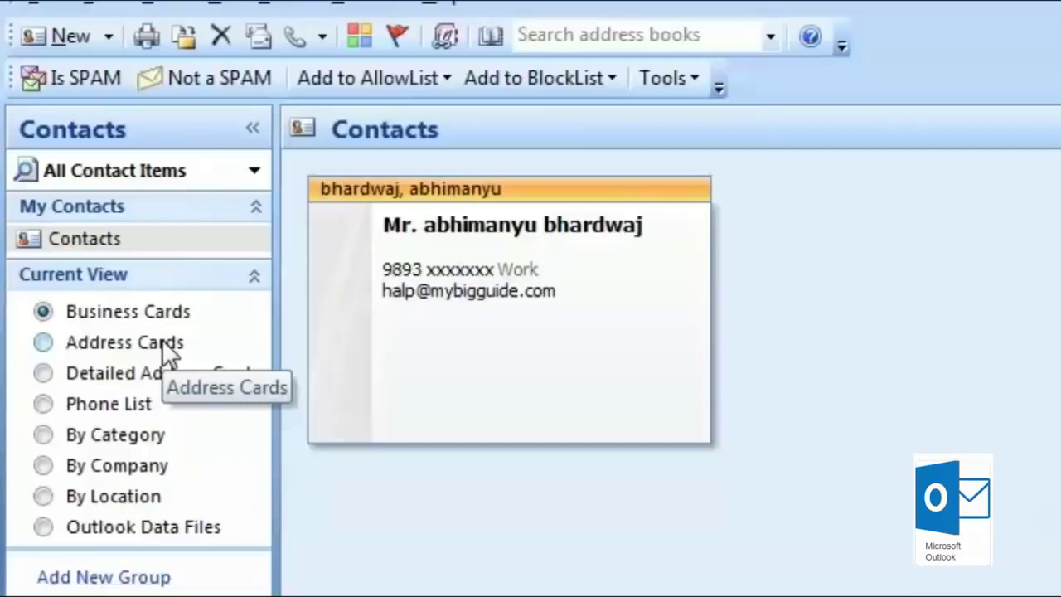
{"action": "left_click", "coordinate": [30, 7]}
{"action": "mouse_move", "coordinate": [91, 4]}
{"action": "left_click", "coordinate": [466, 385]}
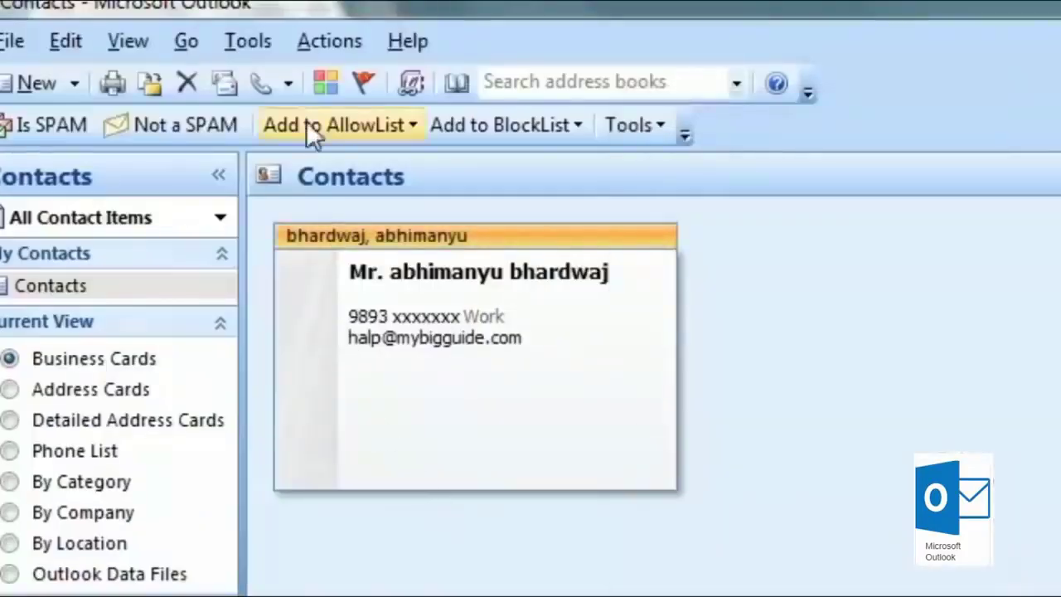
Step: Through Tools > Options > Mail Setup > E-mail Accounts, remove the Gmail IMAP account and close the dialogs
{"action": "left_click", "coordinate": [264, 48]}
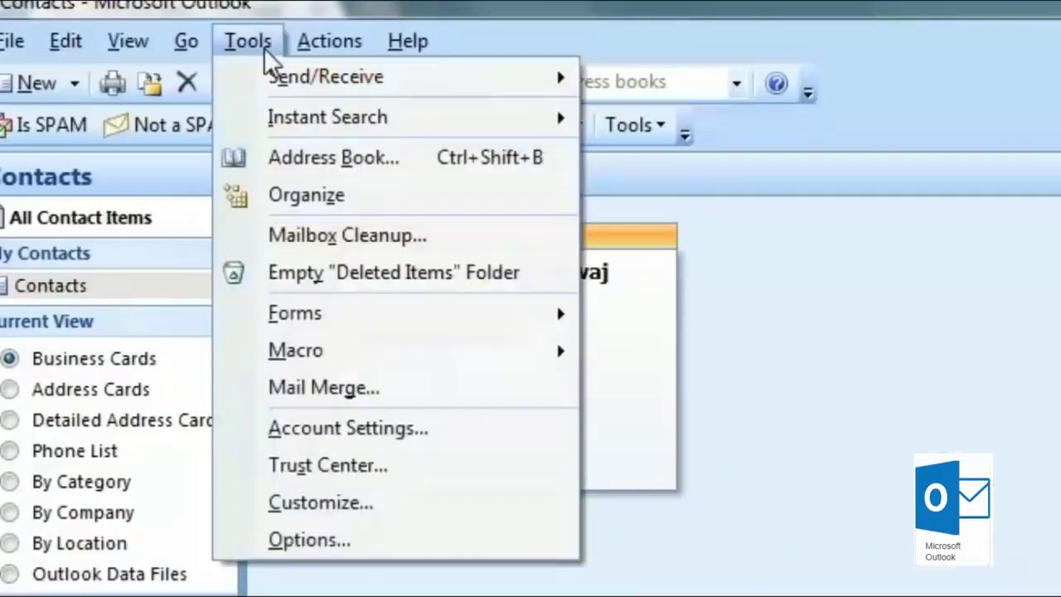
{"action": "left_click", "coordinate": [341, 539]}
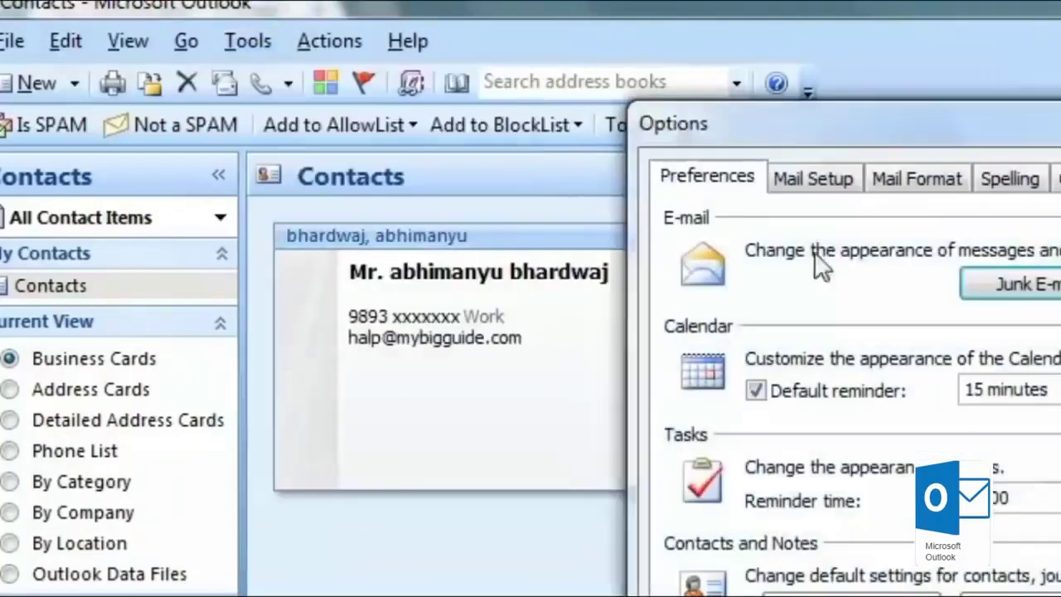
{"action": "left_click", "coordinate": [801, 184]}
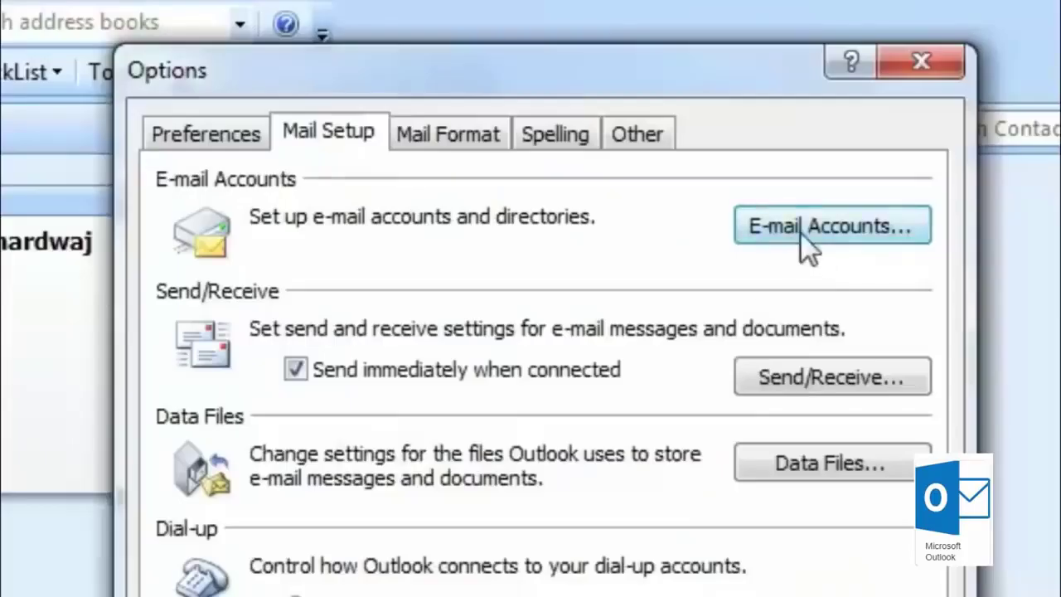
{"action": "left_click", "coordinate": [800, 232]}
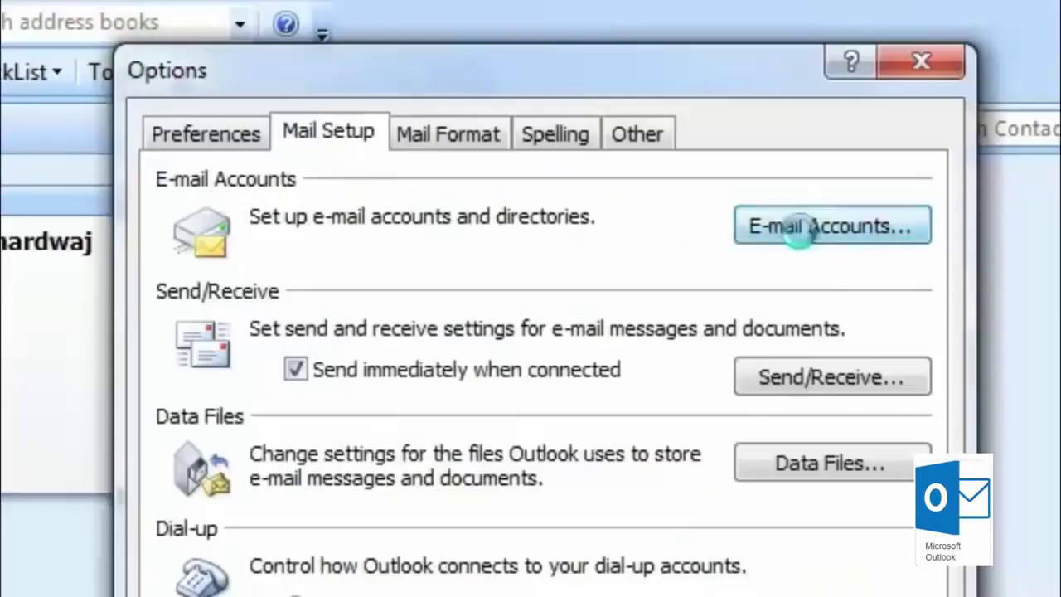
{"action": "left_click", "coordinate": [79, 435]}
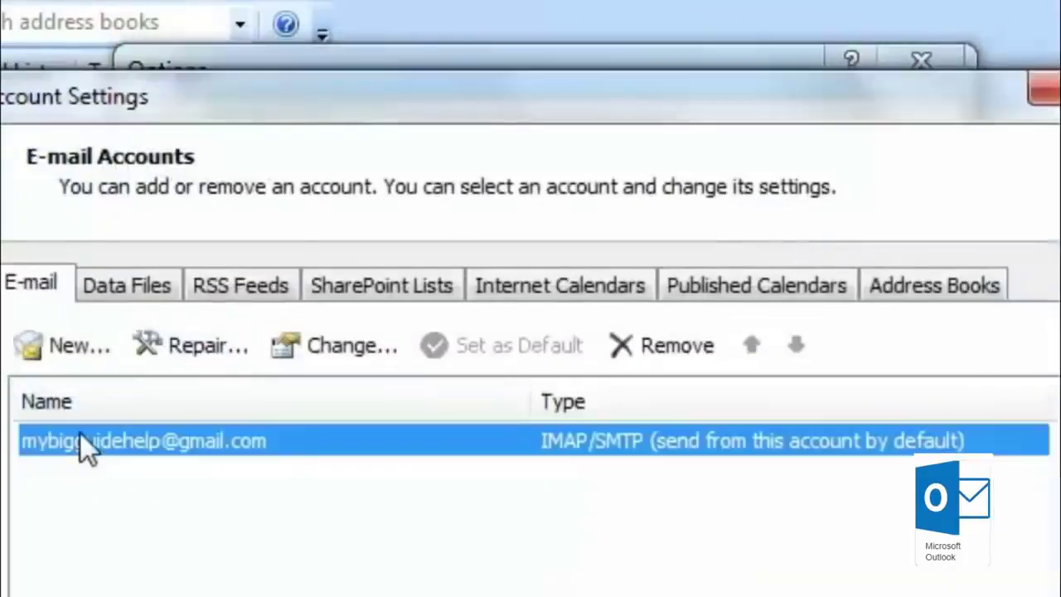
{"action": "left_click", "coordinate": [682, 344]}
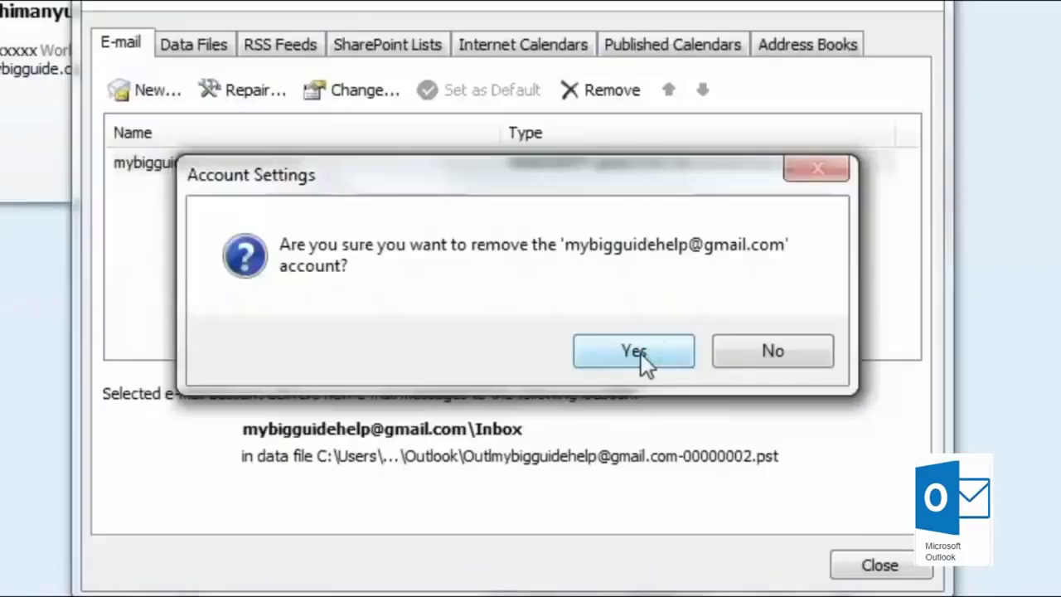
{"action": "left_click", "coordinate": [641, 353]}
{"action": "left_click", "coordinate": [879, 567]}
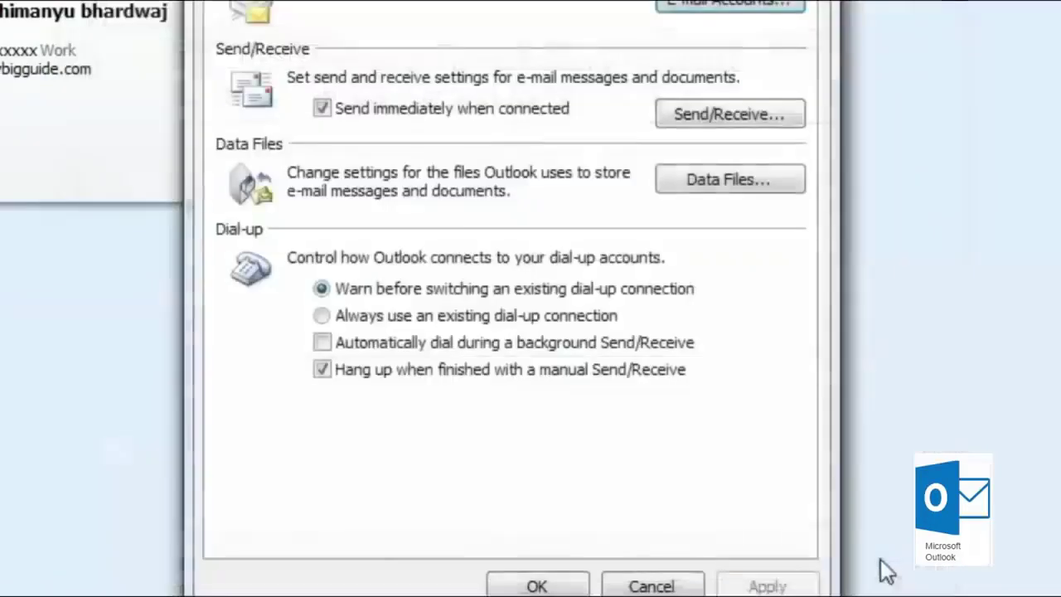
{"action": "left_click", "coordinate": [512, 586]}
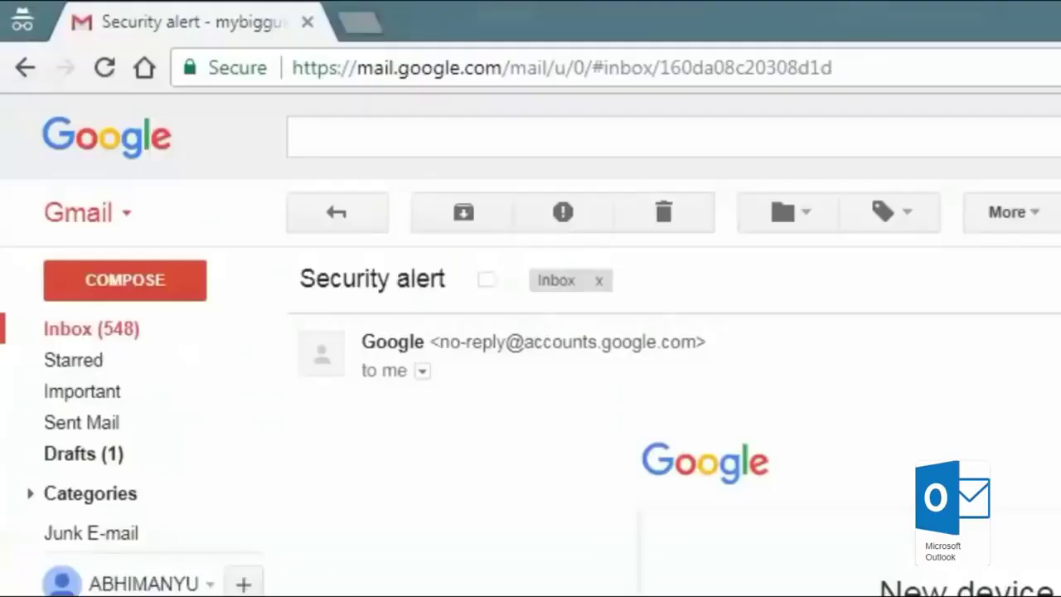
Step: Relaunch Microsoft Outlook from the Start menu to reopen the empty Inbox
{"action": "key", "text": "super"}
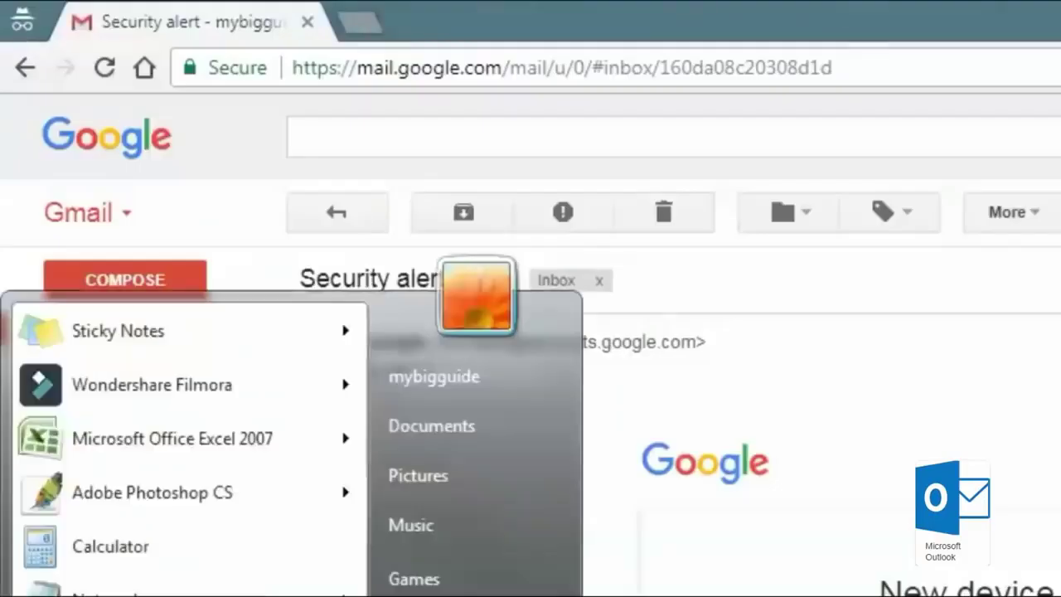
{"action": "key", "text": "Return"}
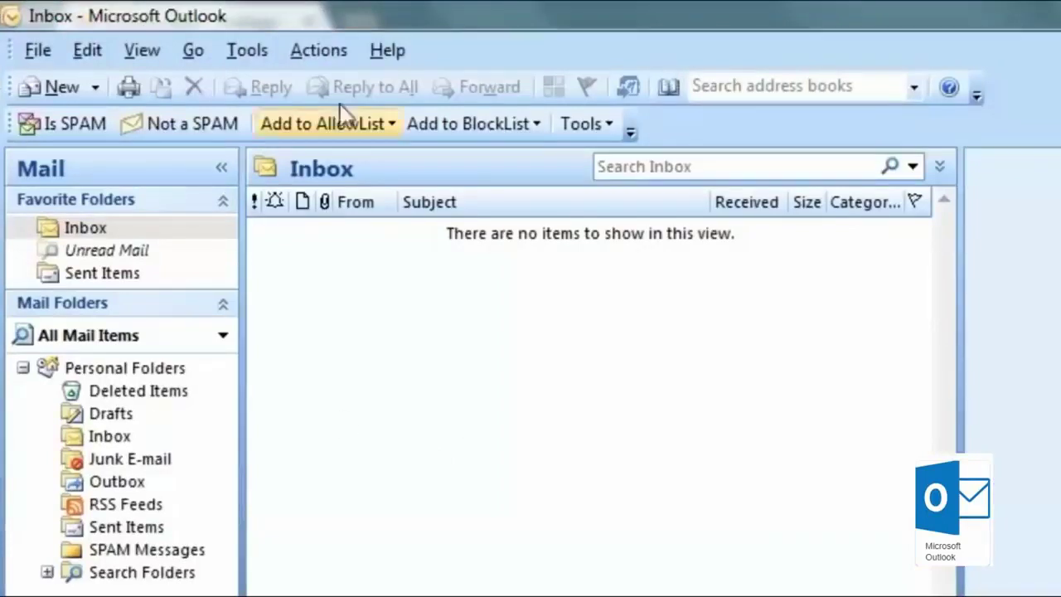
Step: Confirm in Options > Mail Setup > E-mail Accounts that no accounts remain, then choose New
{"action": "left_click", "coordinate": [295, 55]}
{"action": "mouse_move", "coordinate": [247, 51]}
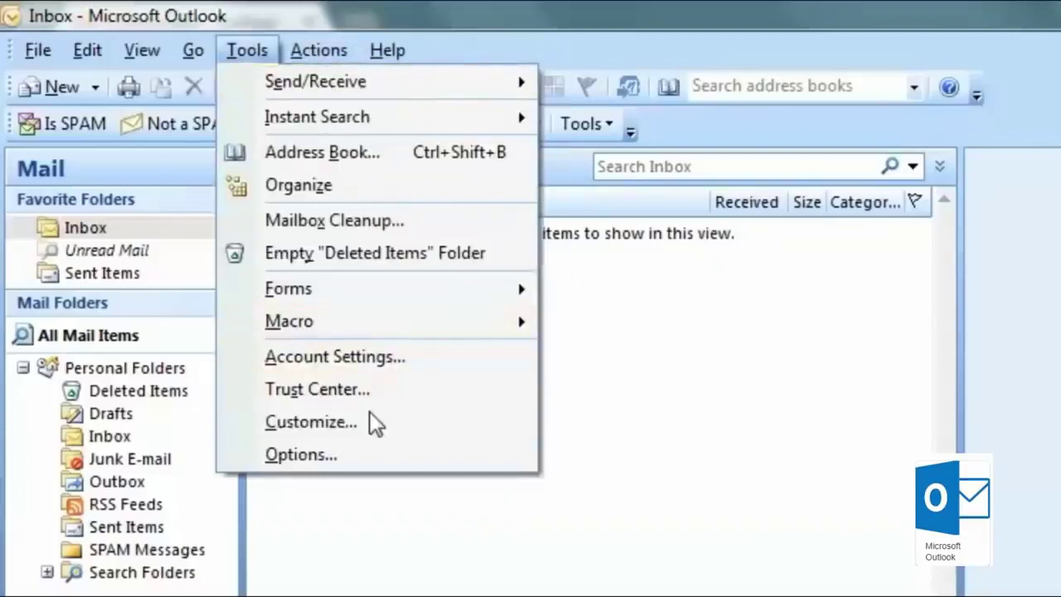
{"action": "left_click", "coordinate": [352, 467]}
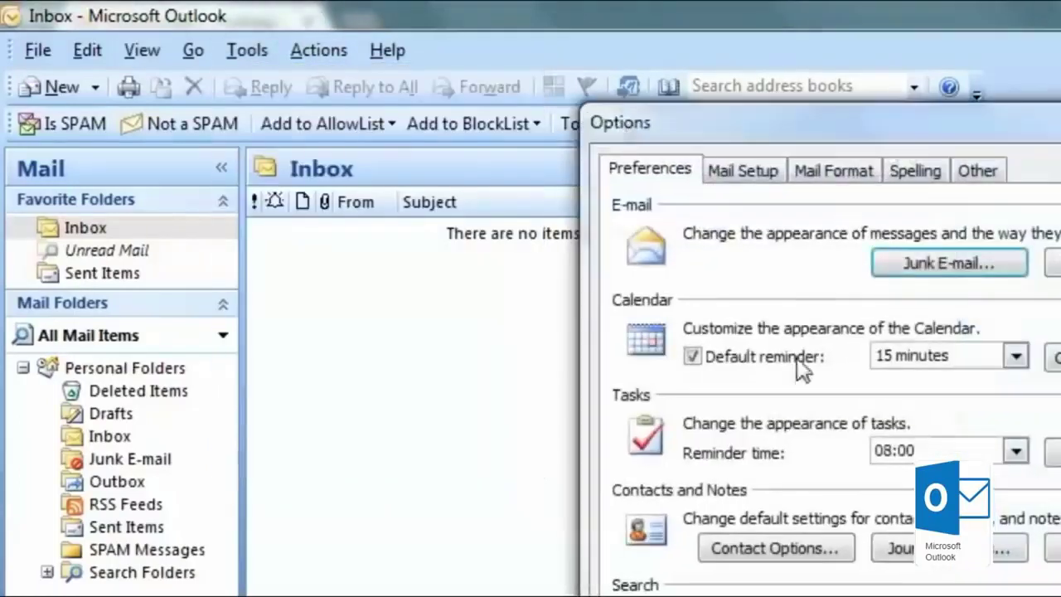
{"action": "left_click", "coordinate": [763, 171]}
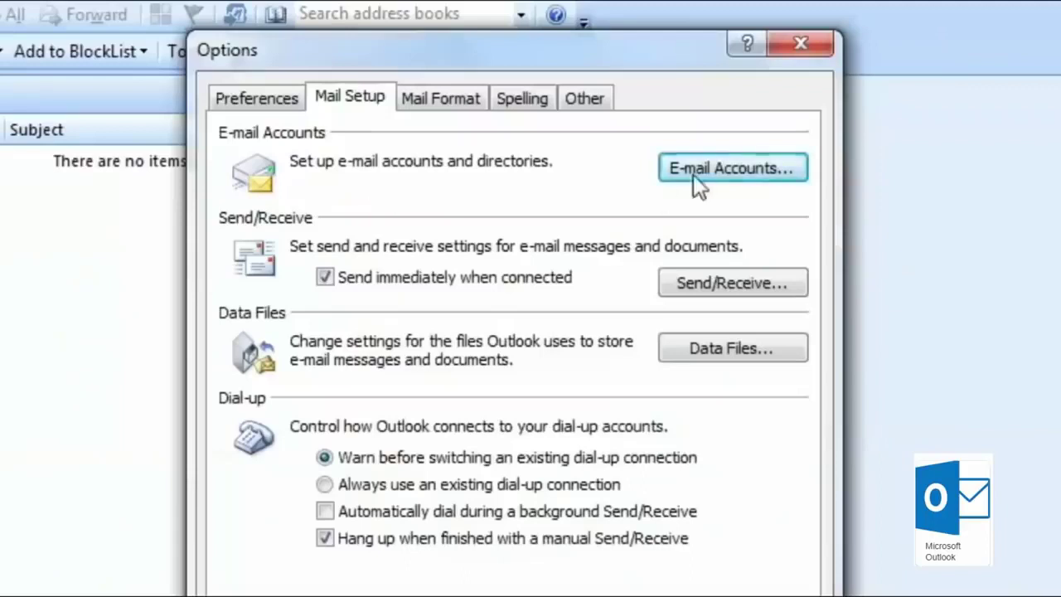
{"action": "left_click", "coordinate": [696, 174]}
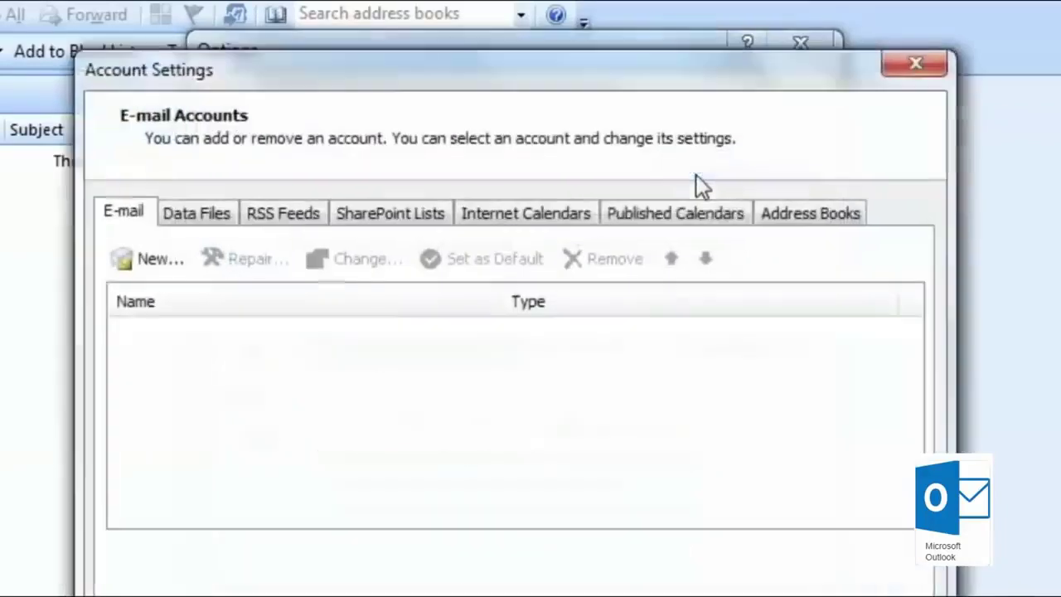
{"action": "left_click", "coordinate": [154, 263]}
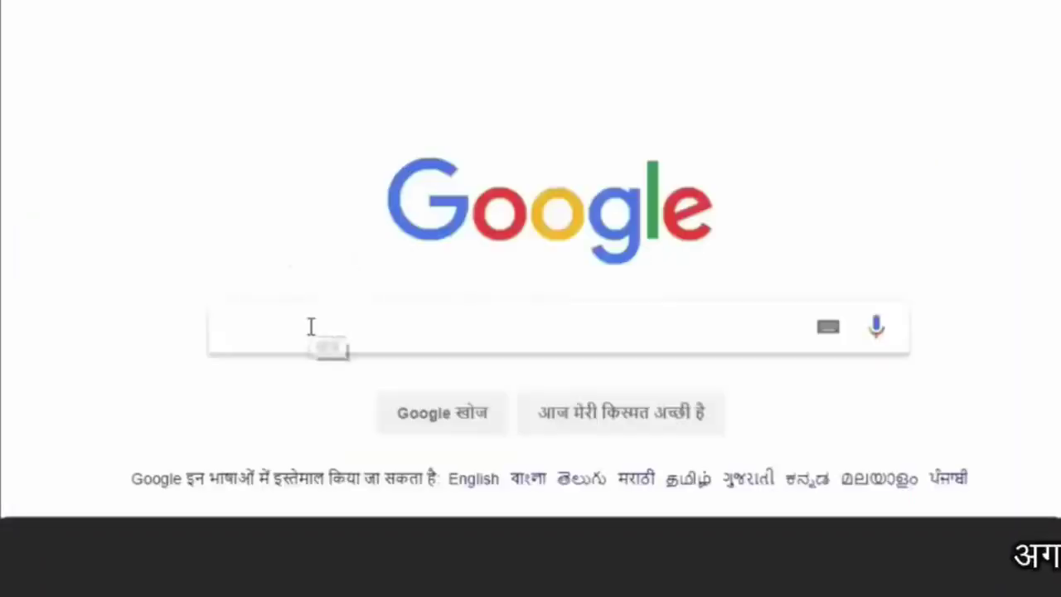
Step: Search Google for 'my big guide' and open the MyBigGuide website
{"action": "left_click", "coordinate": [311, 325]}
{"action": "type", "text": "my big guide"}
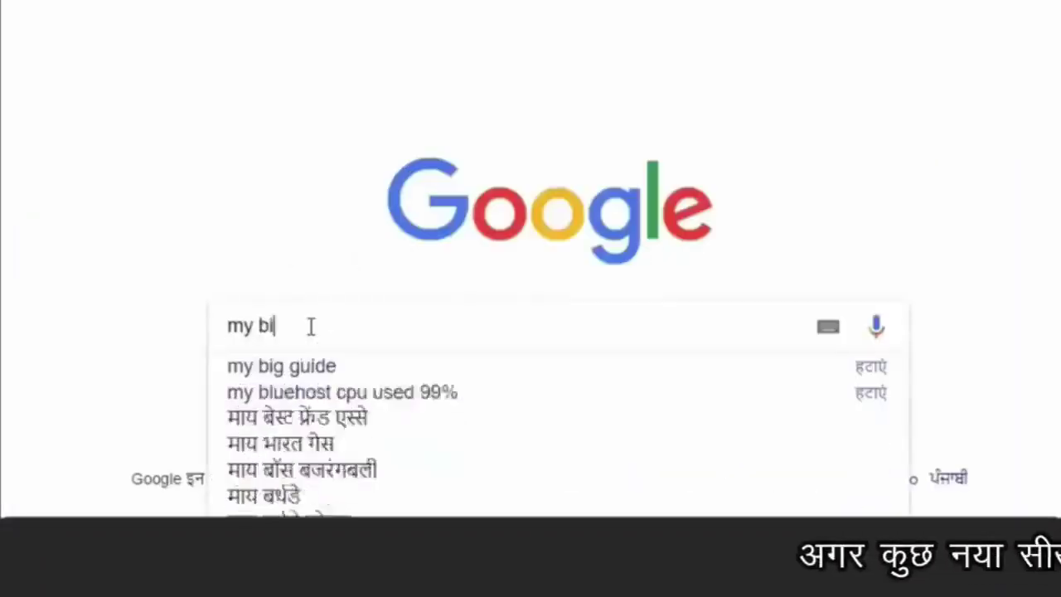
{"action": "key", "text": "Return"}
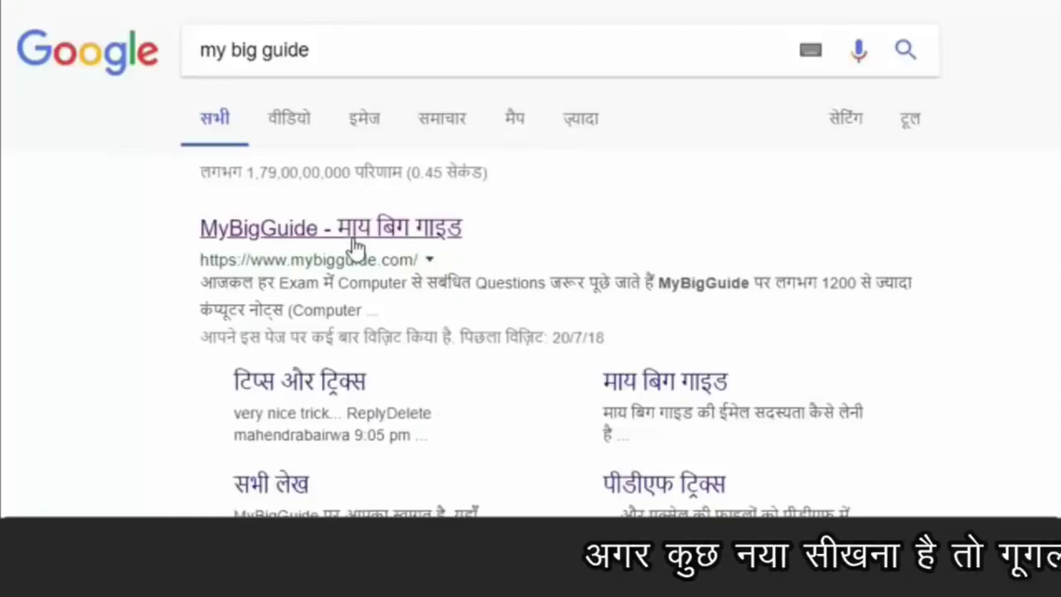
{"action": "left_click", "coordinate": [354, 243]}
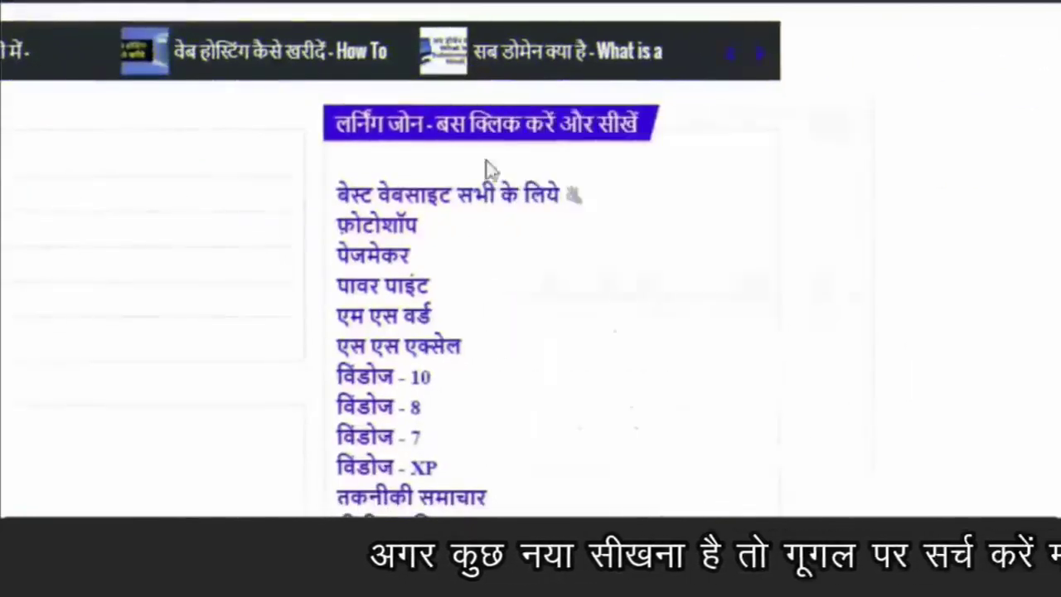
{"action": "scroll", "coordinate": [602, 174], "scroll_direction": "down", "scroll_amount": 3}
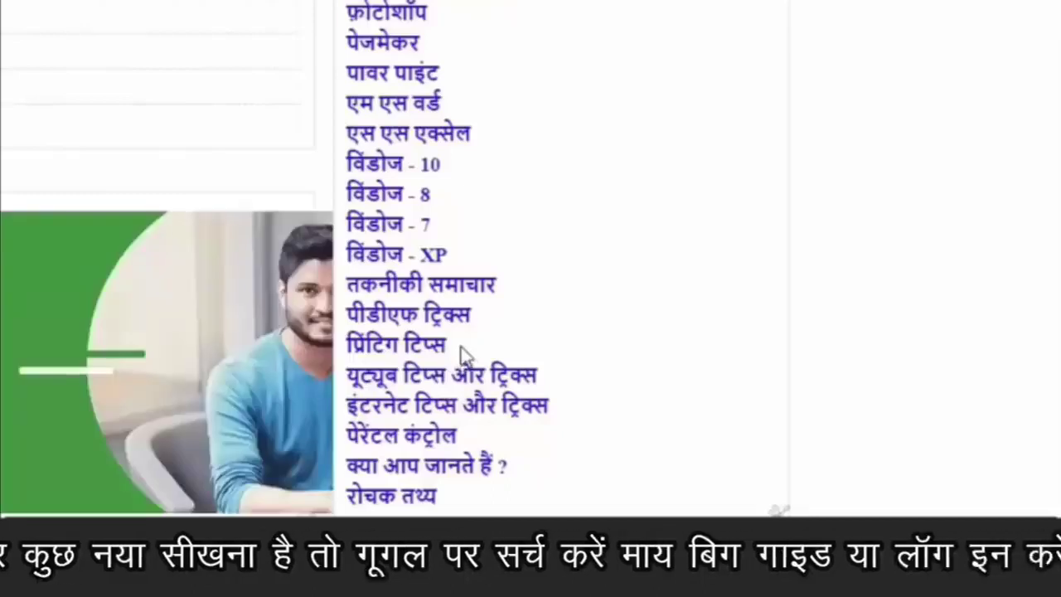
{"action": "scroll", "coordinate": [462, 354], "scroll_direction": "down", "scroll_amount": 6}
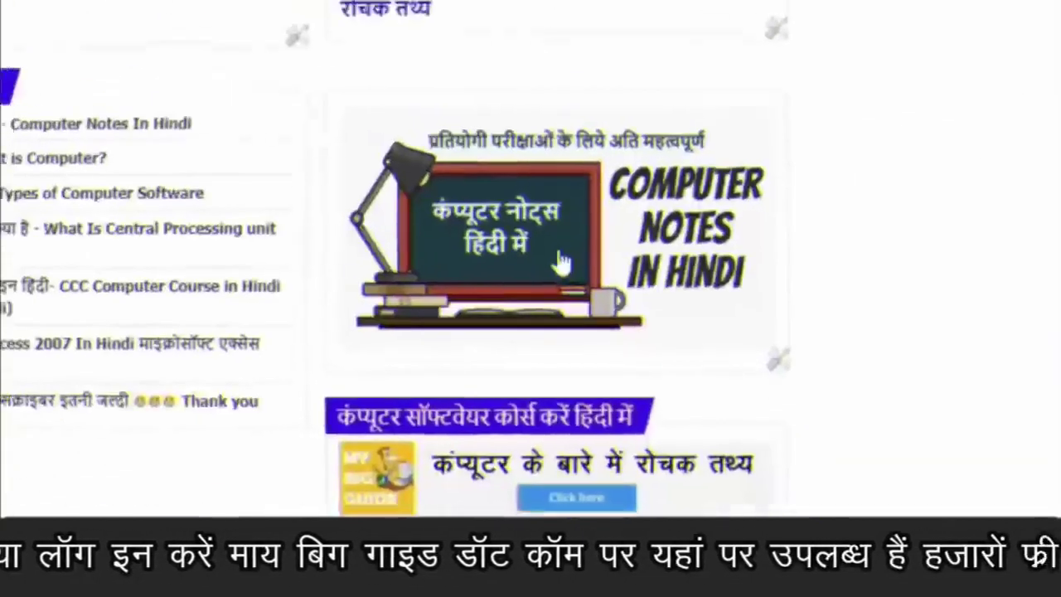
Step: Open the Computer Notes In Hindi article and scroll through it
{"action": "left_click", "coordinate": [562, 262]}
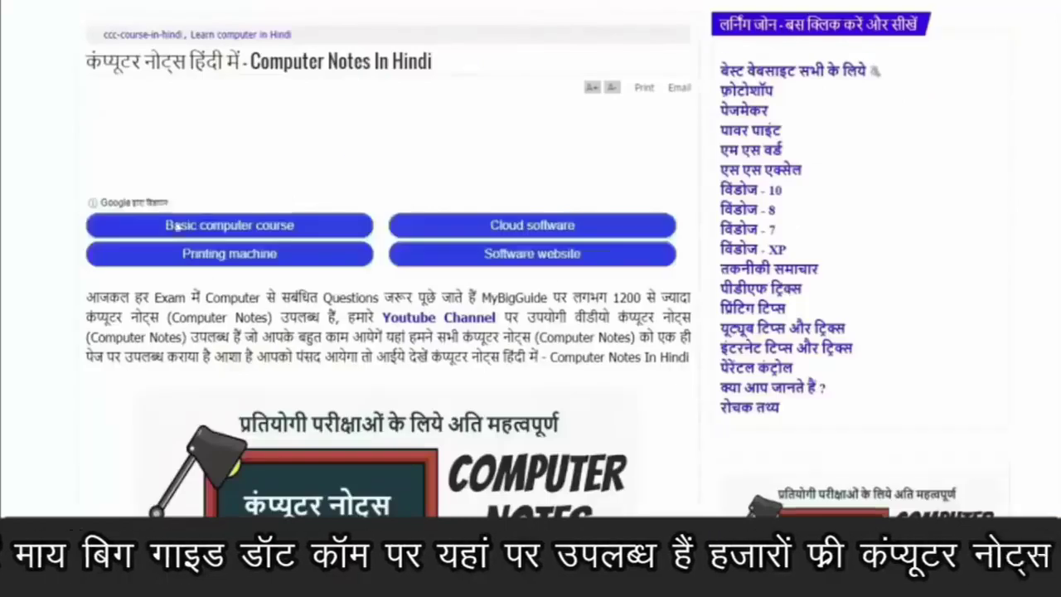
{"action": "scroll", "coordinate": [582, 311], "scroll_direction": "down", "scroll_amount": 10}
{"action": "scroll", "coordinate": [580, 310], "scroll_direction": "down", "scroll_amount": 3}
{"action": "scroll", "coordinate": [581, 310], "scroll_direction": "up", "scroll_amount": 3}
{"action": "scroll", "coordinate": [580, 310], "scroll_direction": "down", "scroll_amount": 10}
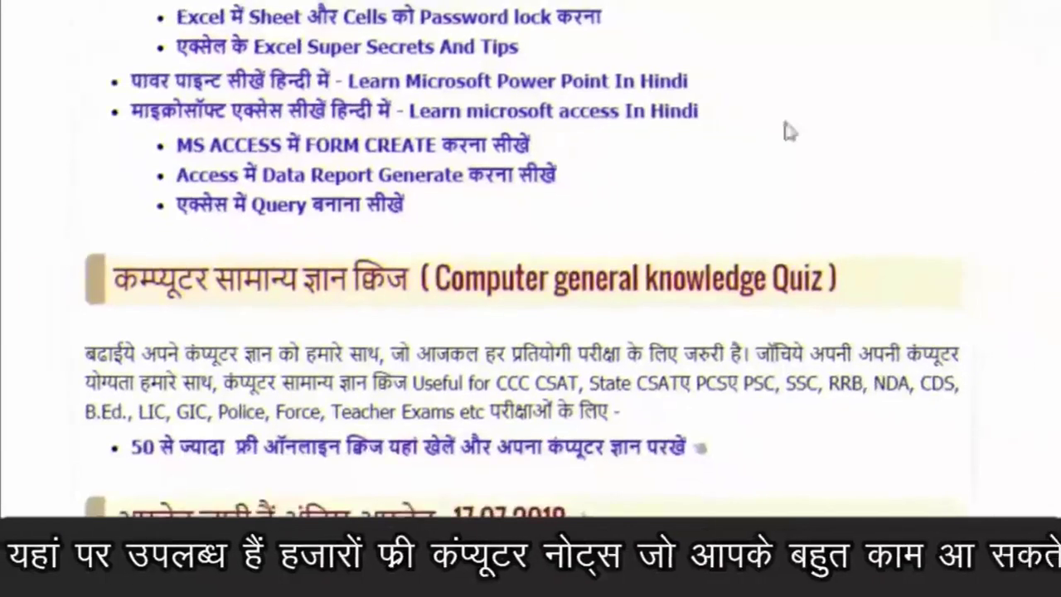
{"action": "scroll", "coordinate": [689, 97], "scroll_direction": "down", "scroll_amount": 1}
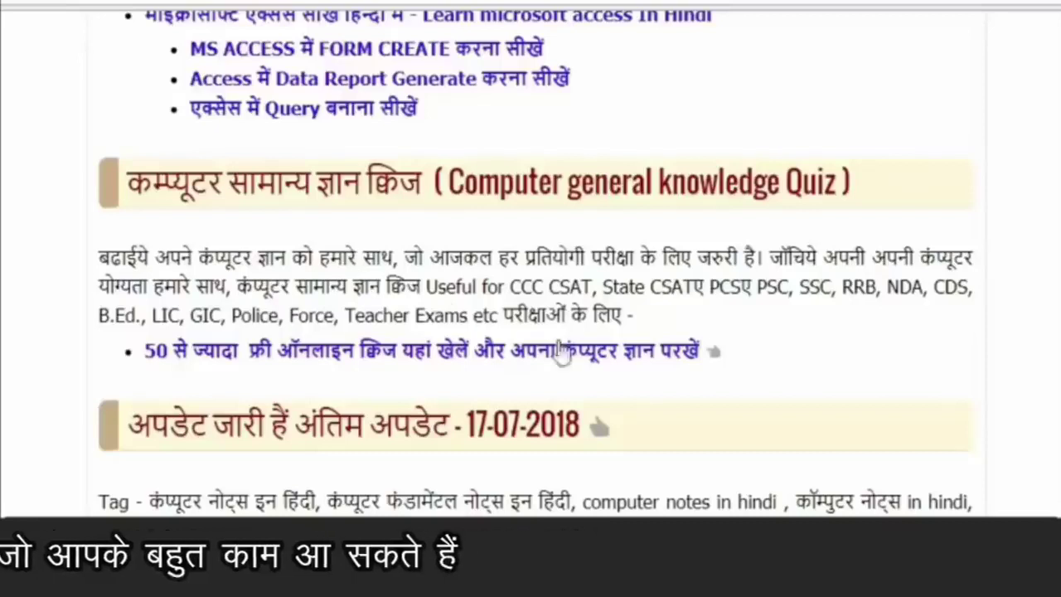
Step: Follow the free online quiz link and browse the FAQ list of Hindi computer articles
{"action": "left_click", "coordinate": [508, 351]}
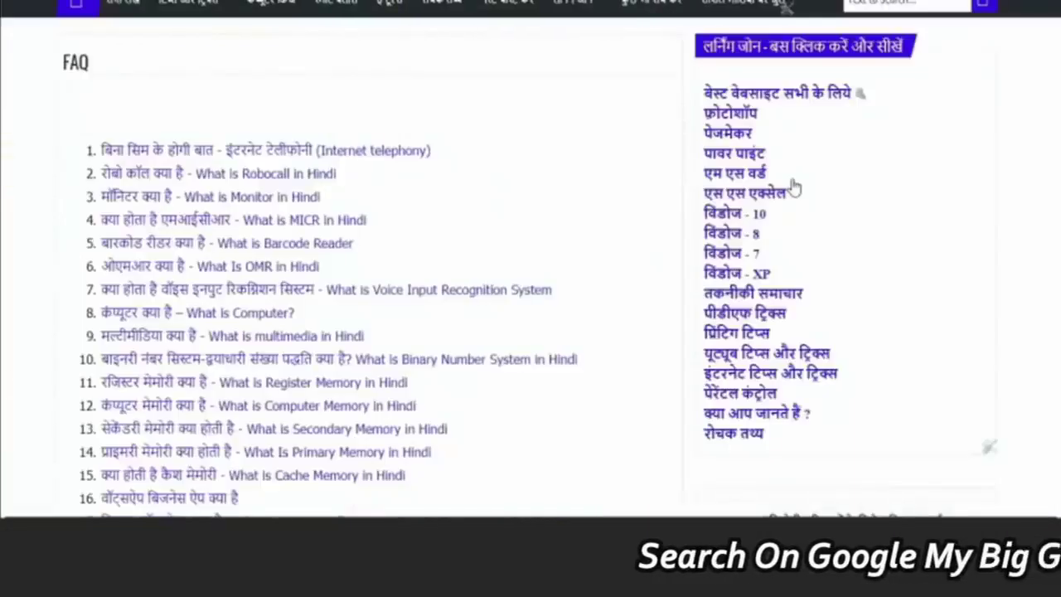
{"action": "scroll", "coordinate": [564, 309], "scroll_direction": "down", "scroll_amount": 10}
{"action": "scroll", "coordinate": [564, 308], "scroll_direction": "down", "scroll_amount": 3}
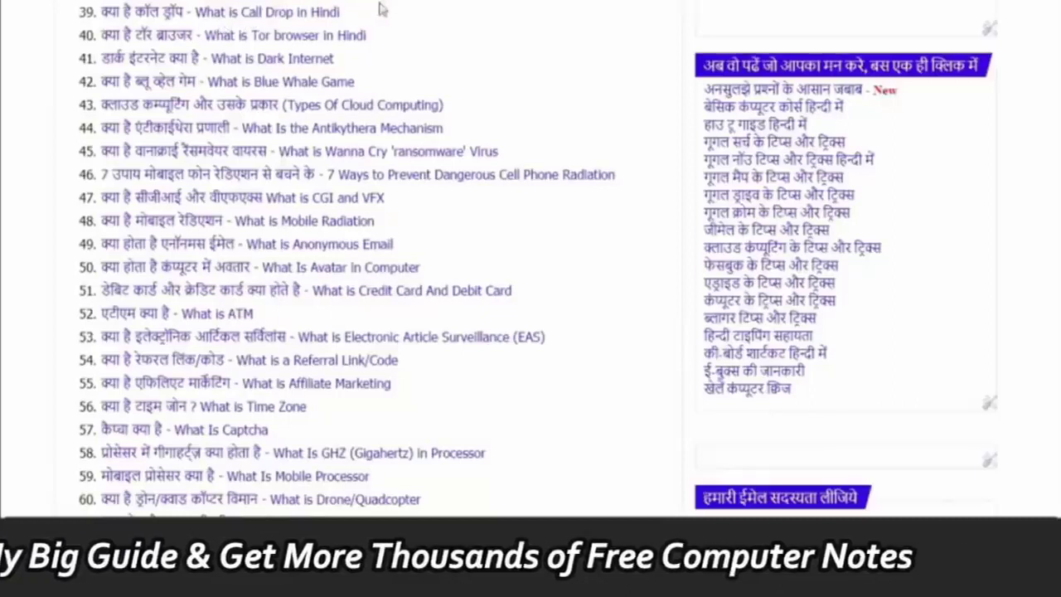
{"action": "scroll", "coordinate": [460, 469], "scroll_direction": "down", "scroll_amount": 5}
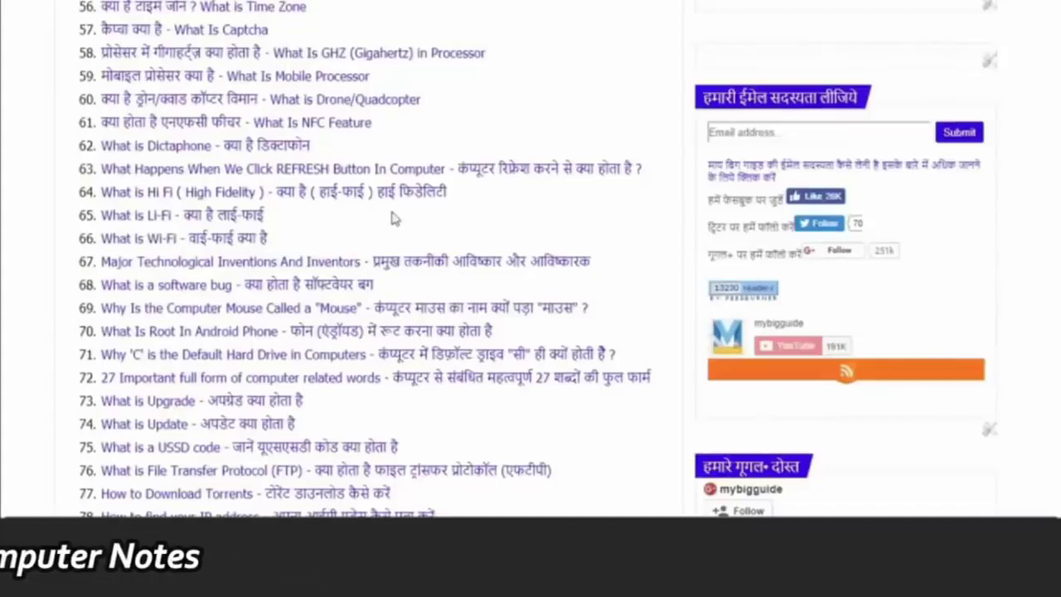
{"action": "scroll", "coordinate": [406, 235], "scroll_direction": "down", "scroll_amount": 15}
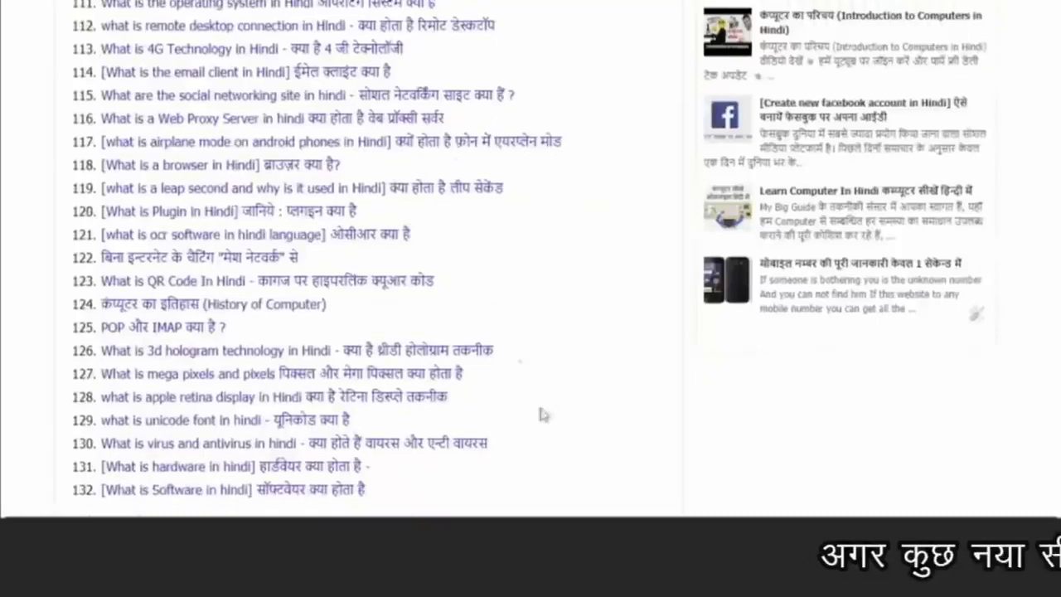
{"action": "scroll", "coordinate": [523, 365], "scroll_direction": "up", "scroll_amount": 20}
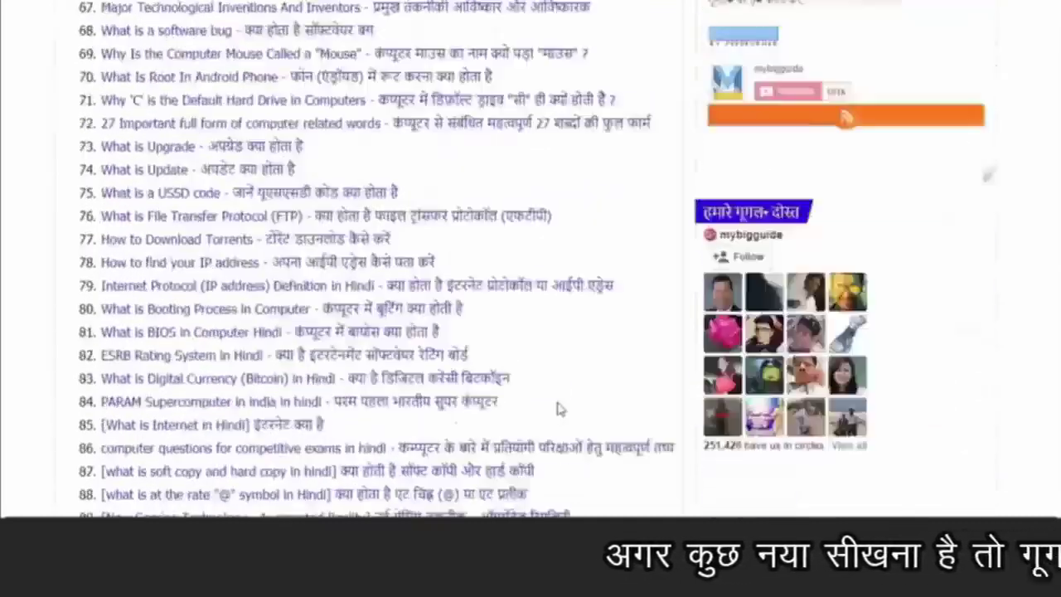
{"action": "scroll", "coordinate": [561, 408], "scroll_direction": "up", "scroll_amount": 8}
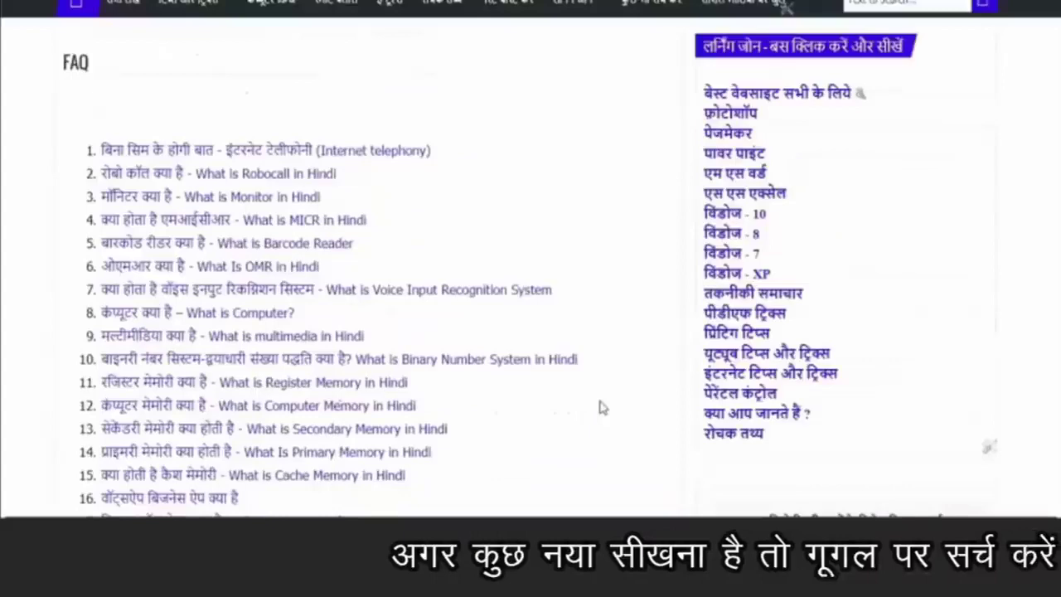